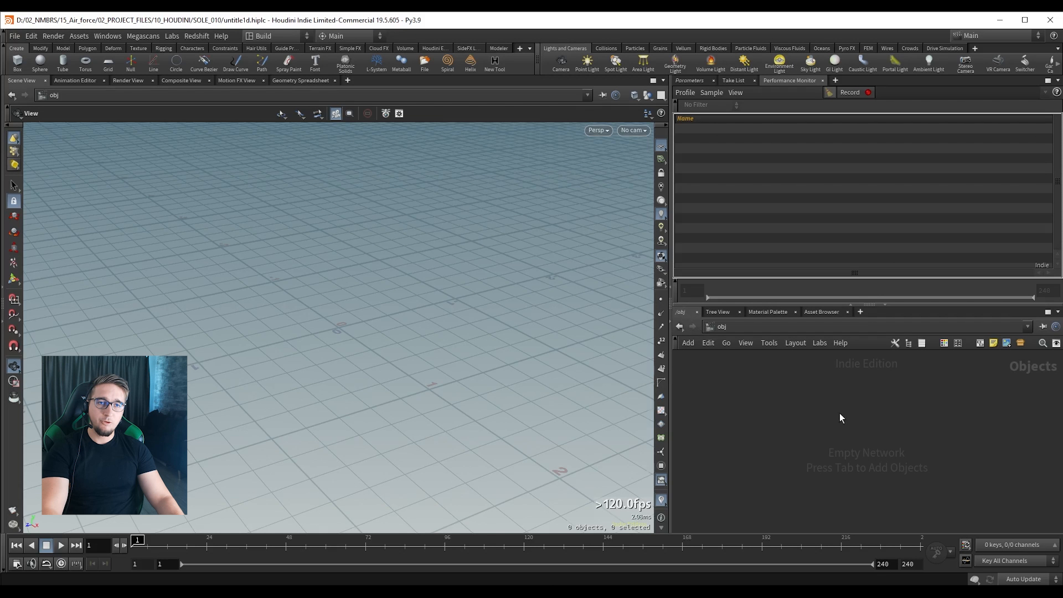
Show the Parameters pane and close Take List, Performance Monitor, Tree View, Material Palette and Asset Browser.
click(689, 80)
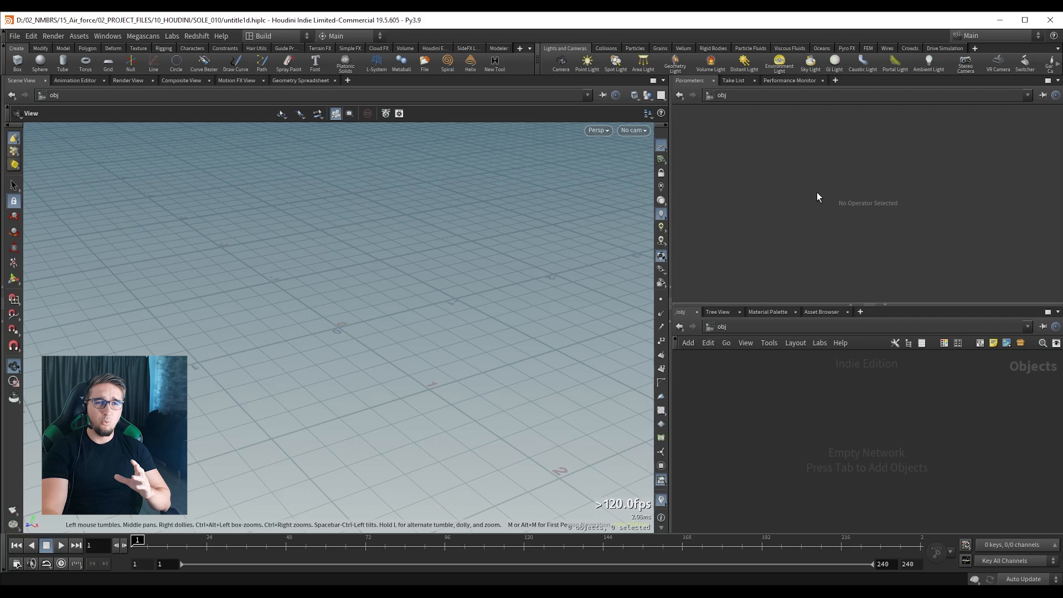
click(754, 80)
click(779, 81)
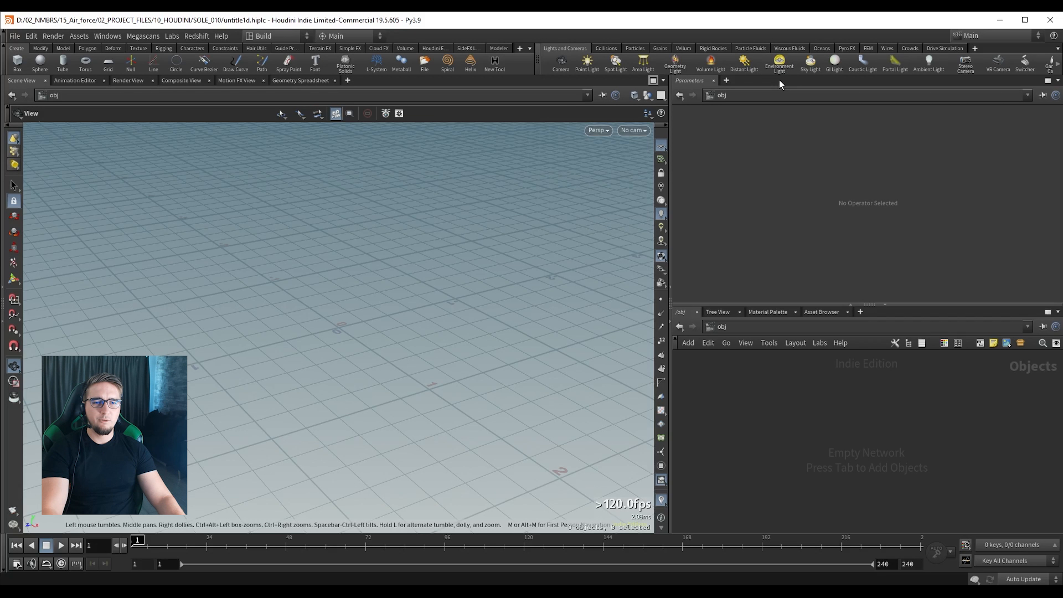
click(739, 312)
click(750, 313)
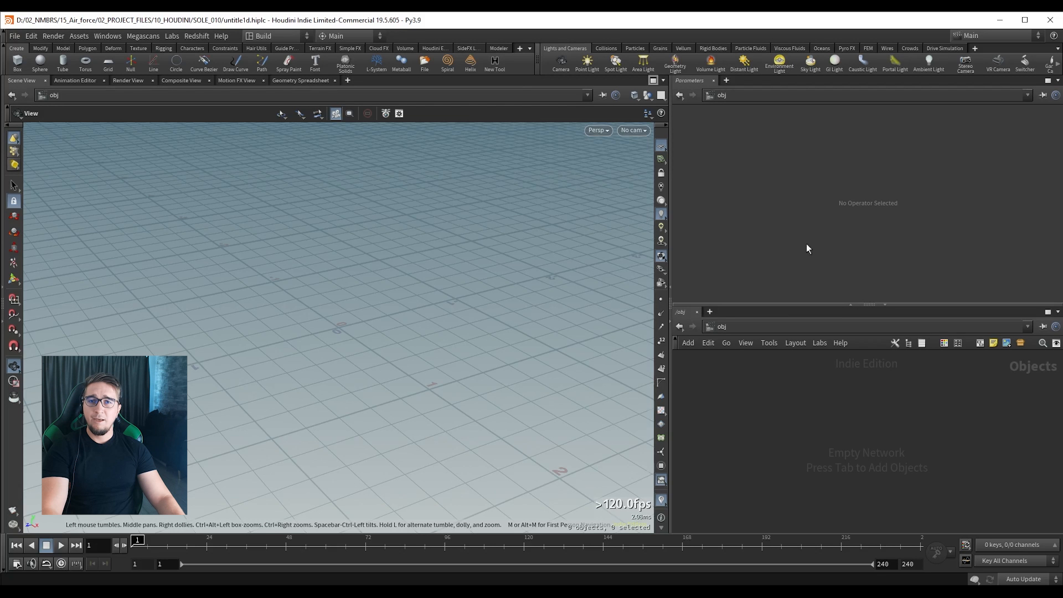
Close the Motion FX View, Composite View, Render View and Animation Editor, keeping Scene View and Geometry Spreadsheet open.
click(263, 80)
click(208, 81)
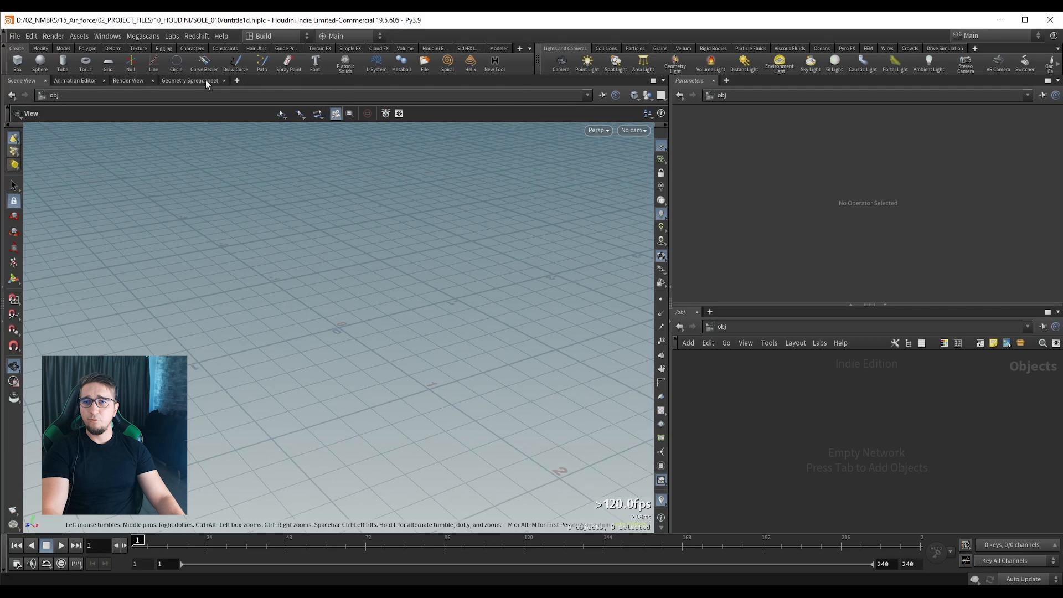
click(152, 80)
click(104, 81)
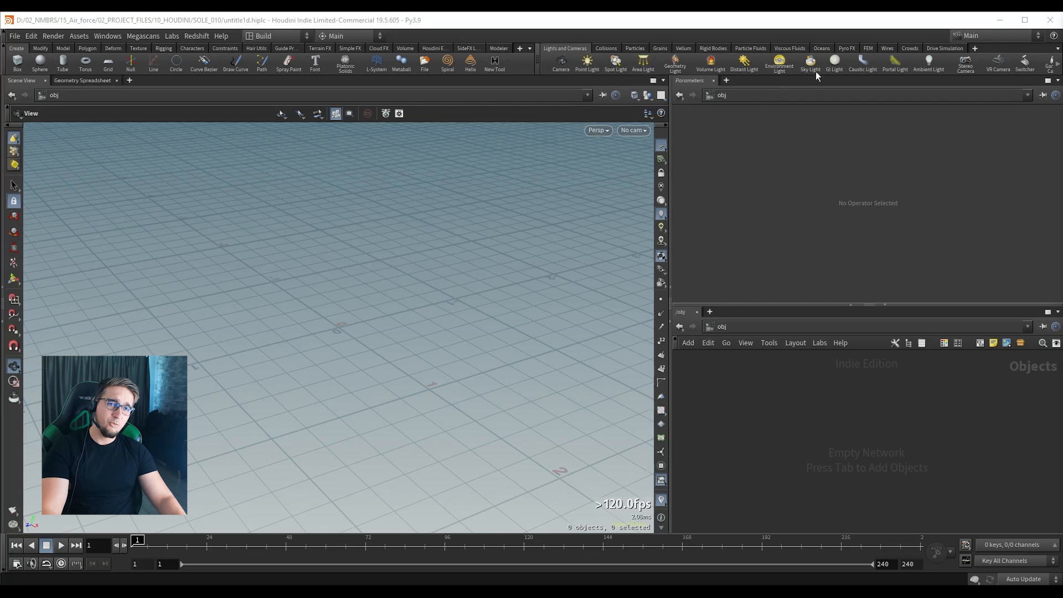
Create a Sparse Fireball simulation from the Pyro FX tools and place it in the scene.
click(846, 48)
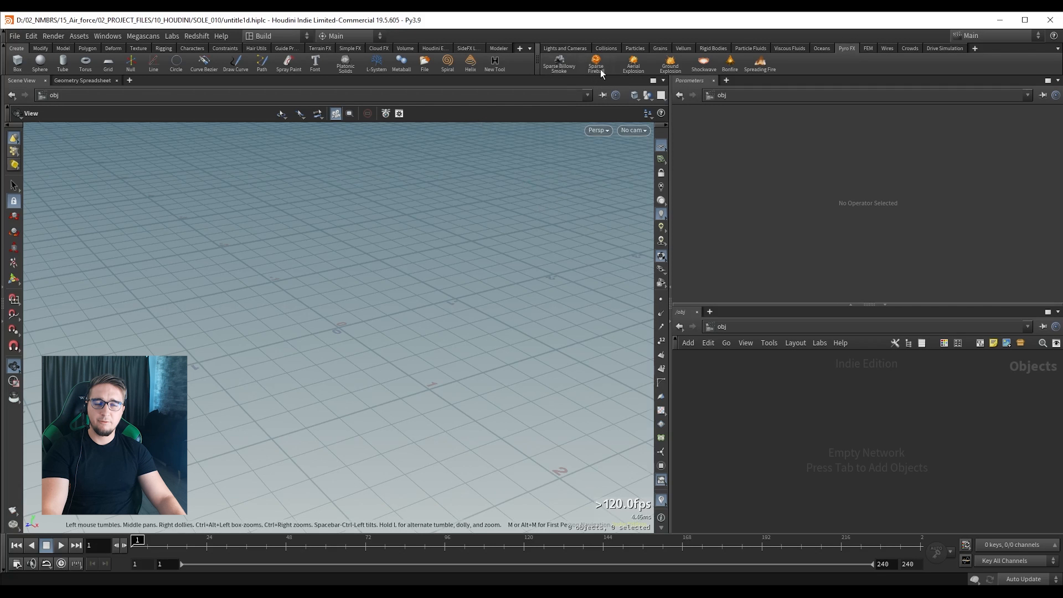
click(597, 62)
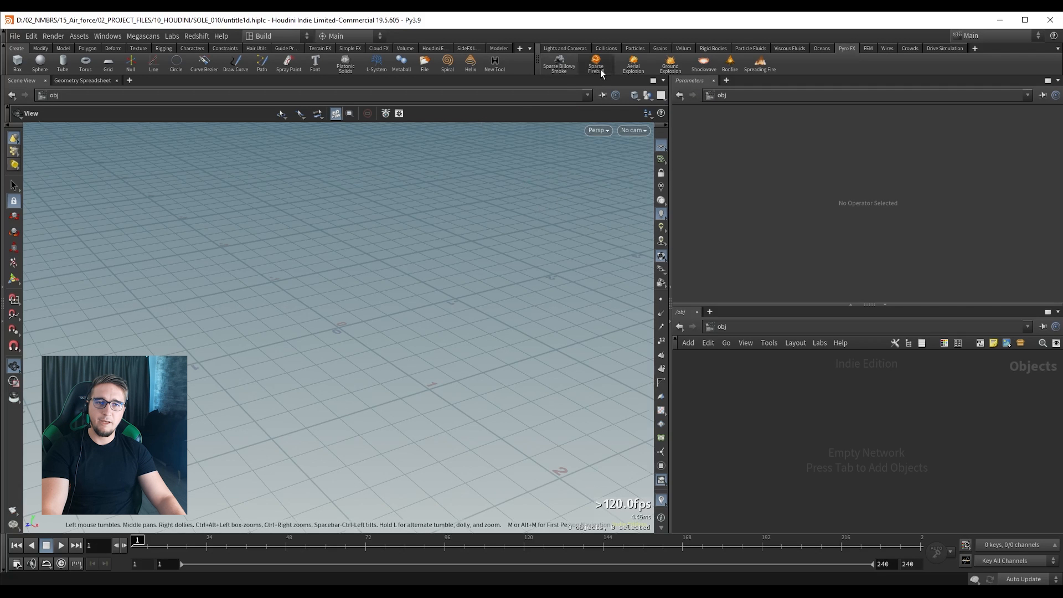
click(360, 238)
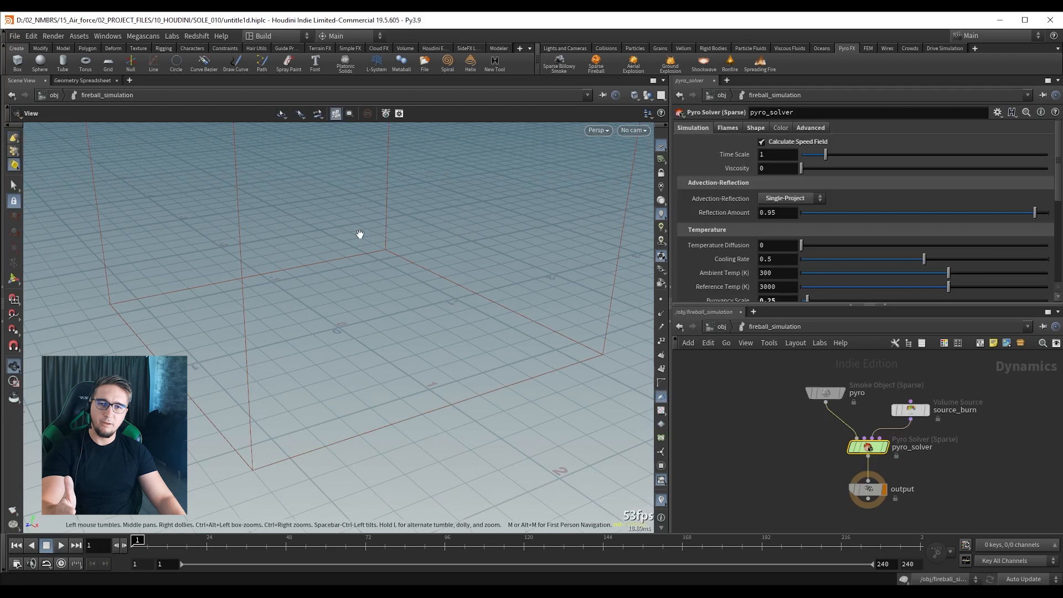
Examine the parameters of source_burn and pyro_solver in the fireball network, and play the simulation up to frame 35.
drag(824, 392, 795, 390)
click(910, 410)
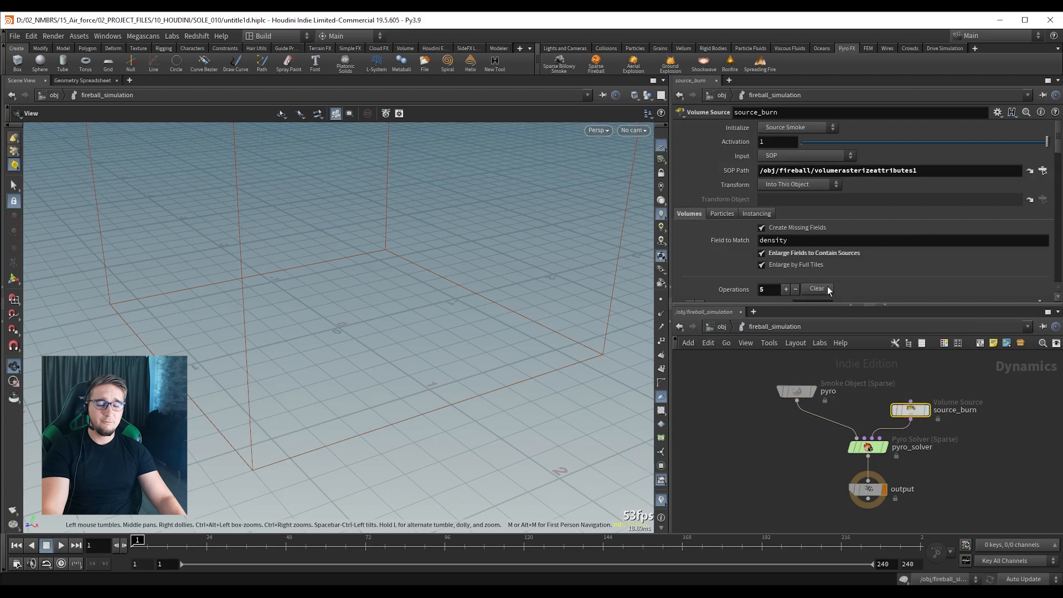
click(873, 450)
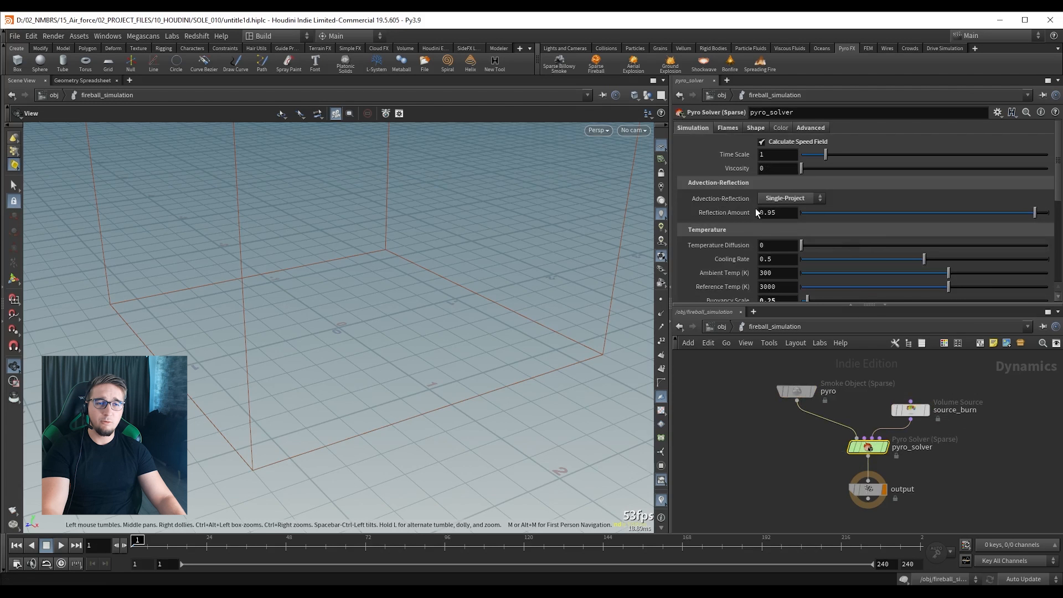
scroll(813, 261, down, 5)
scroll(814, 261, up, 10)
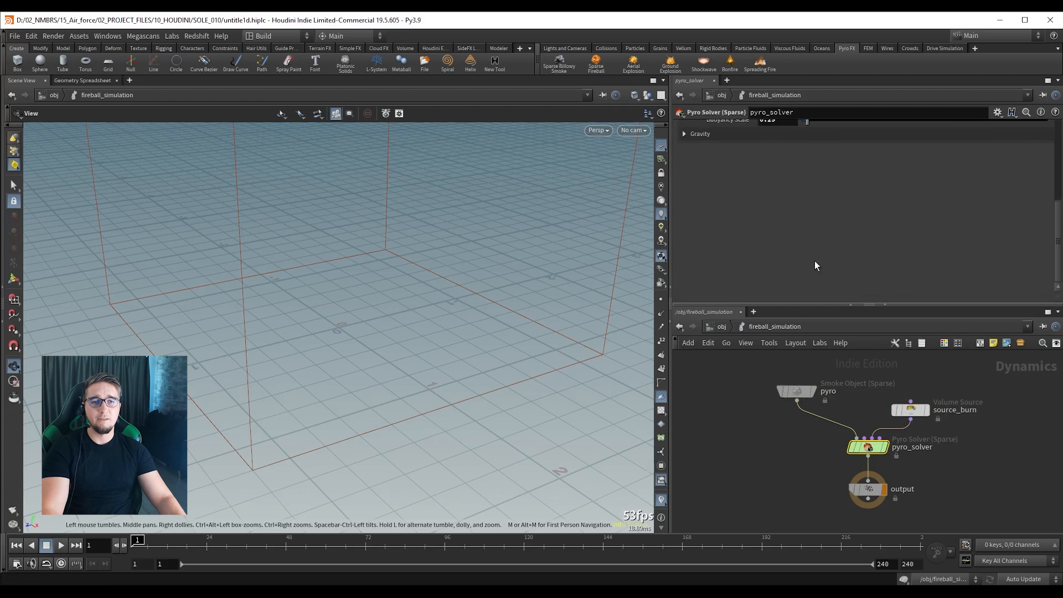
click(60, 545)
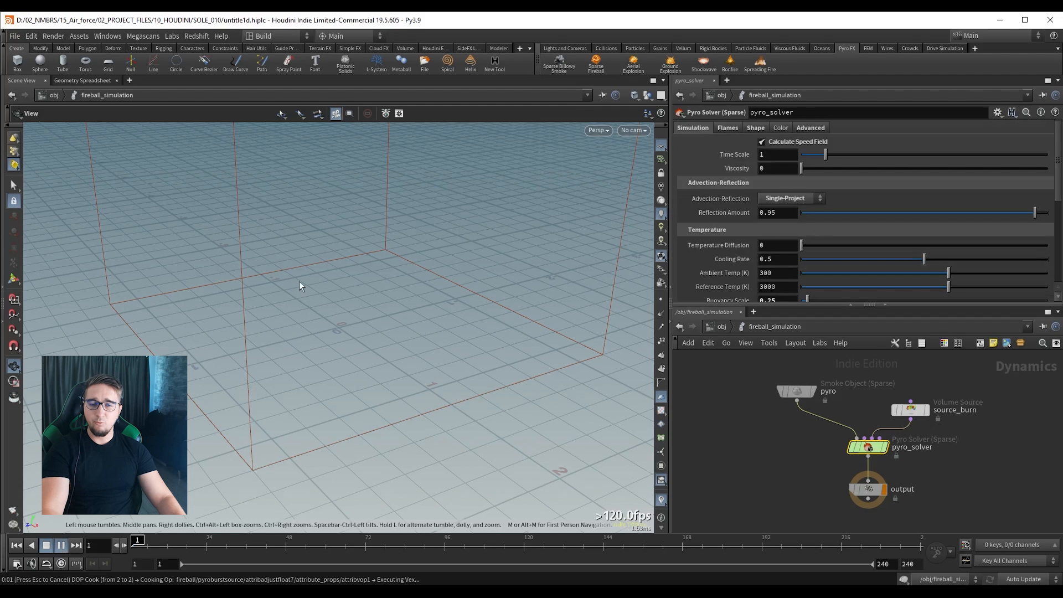
mouse_move(235, 543)
mouse_down()
mouse_move(144, 545)
mouse_move(239, 545)
mouse_up()
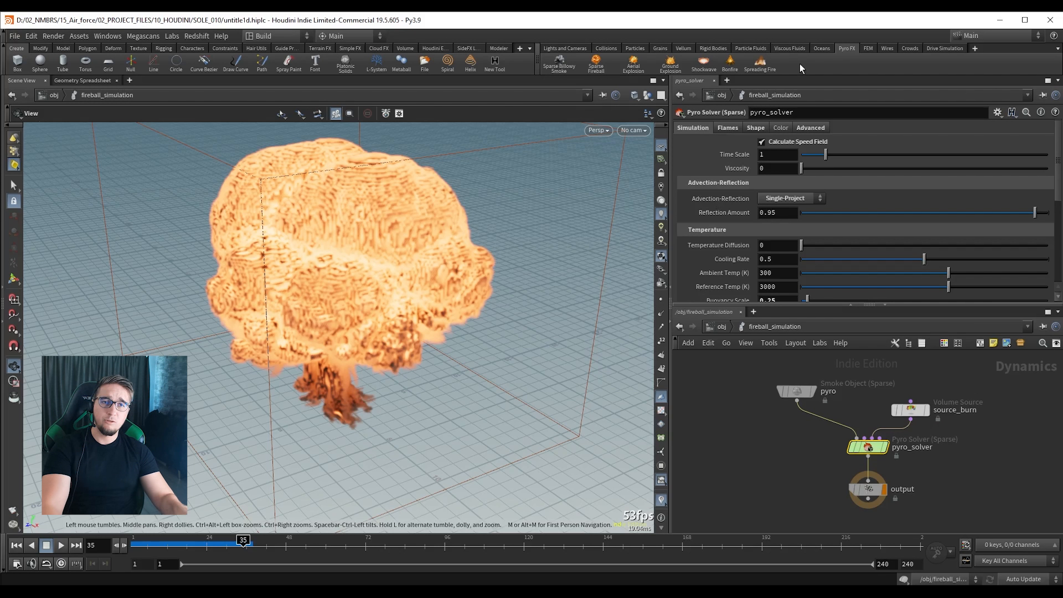
Hide the shelf tools above the viewport and save the scene file.
click(4, 54)
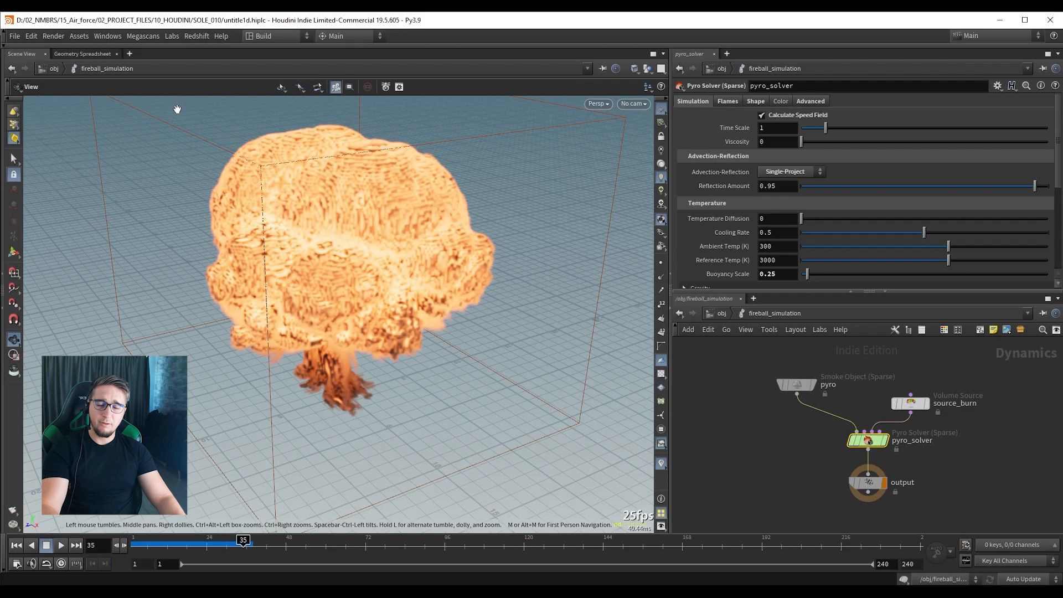
key(ctrl+s)
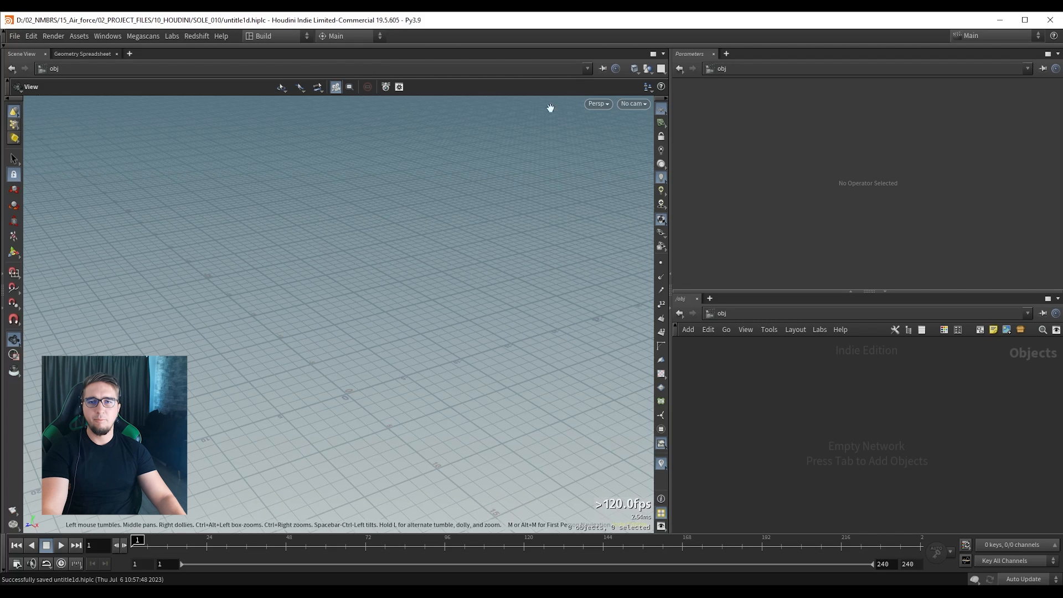
Reload the current Build desktop to restore its saved panes and shelves.
click(287, 37)
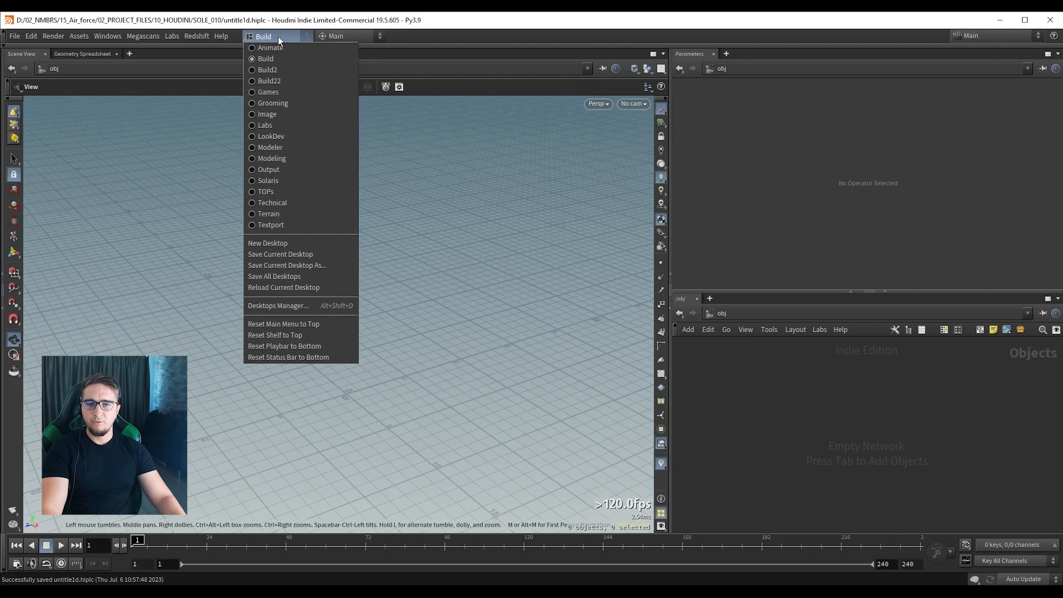
click(319, 289)
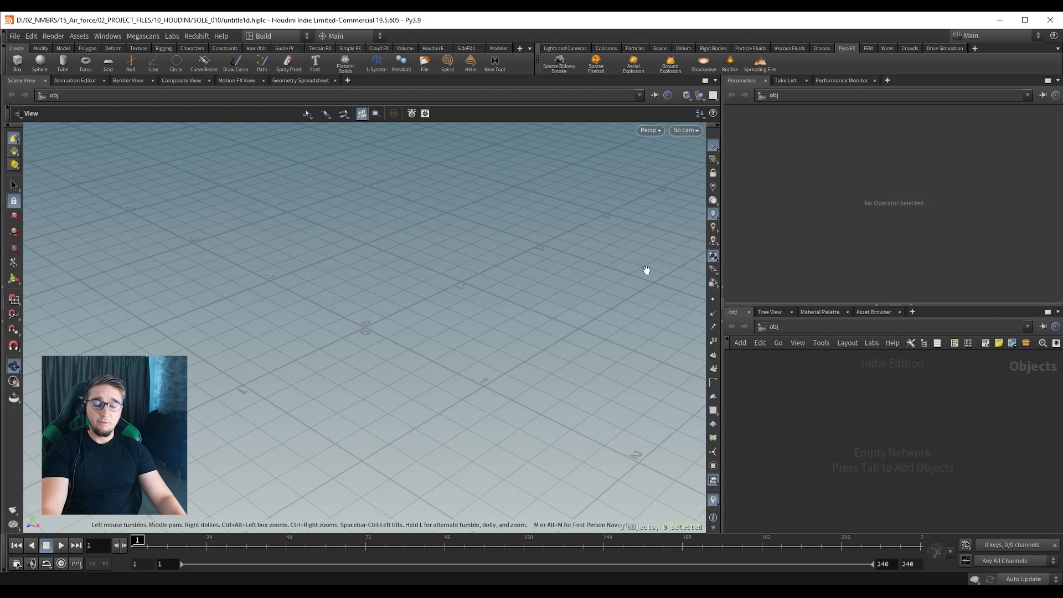
Close the Scene View, Parameters and Take List panes, and bring them back by reloading the Build desktop.
click(722, 286)
click(48, 81)
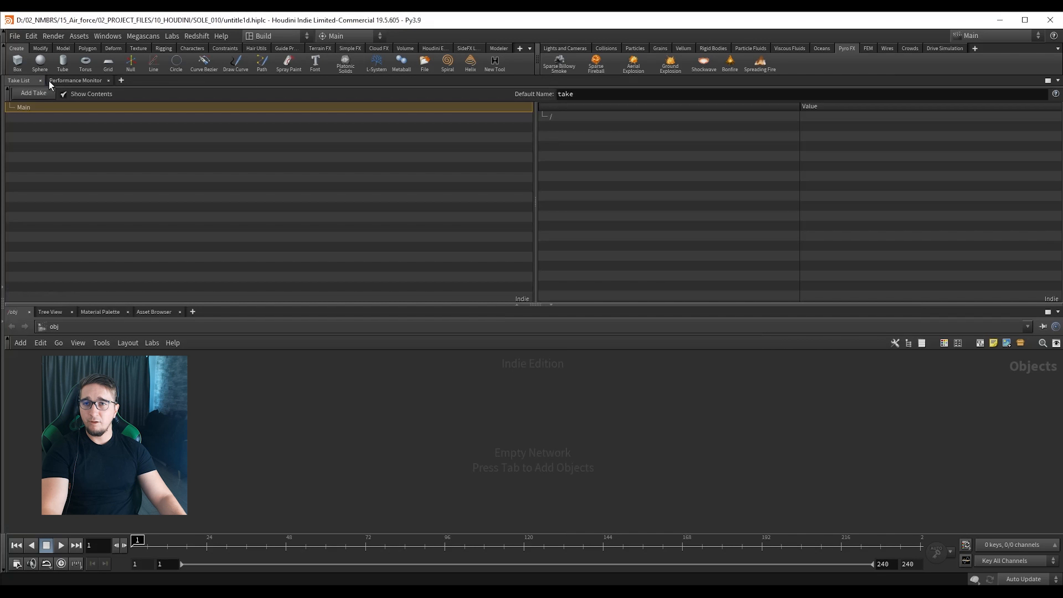
click(43, 81)
click(277, 35)
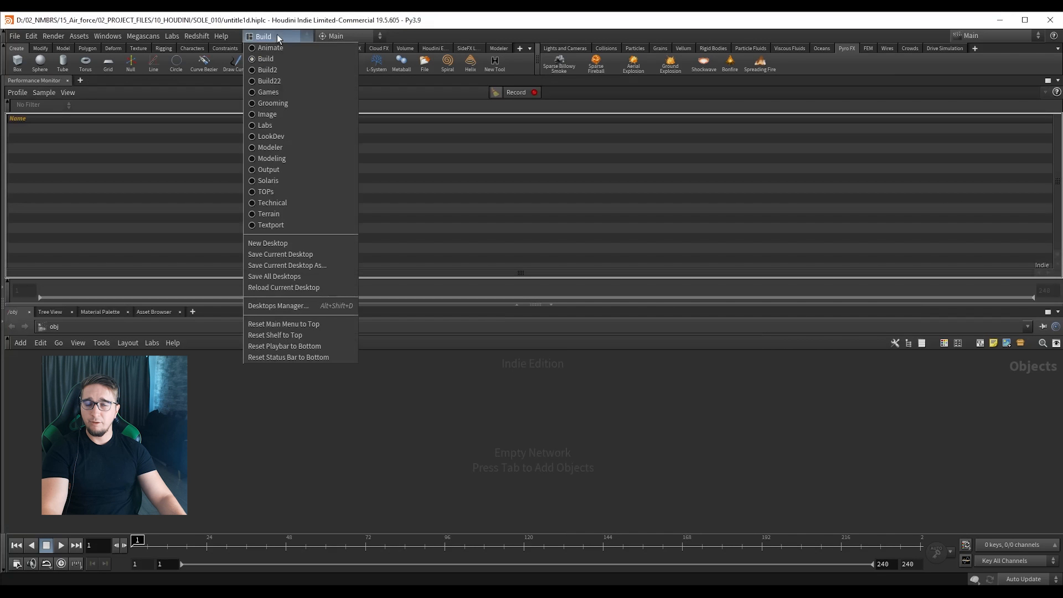
click(291, 287)
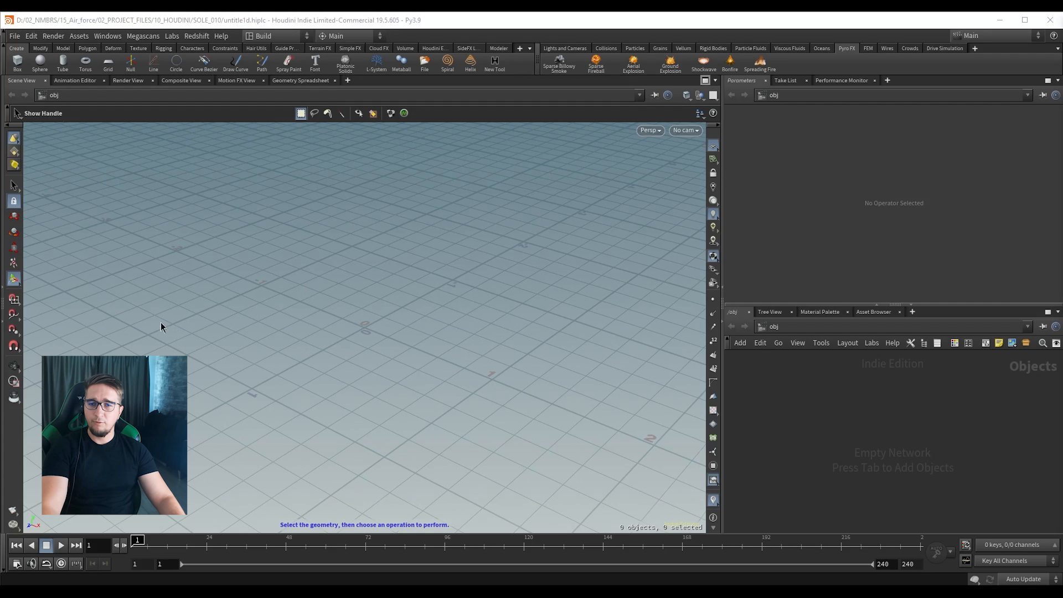
Find the Cube tool by searching for "cube" and place a cube at about X -0.83, Y 0.55, Z 0.33.
key(Tab)
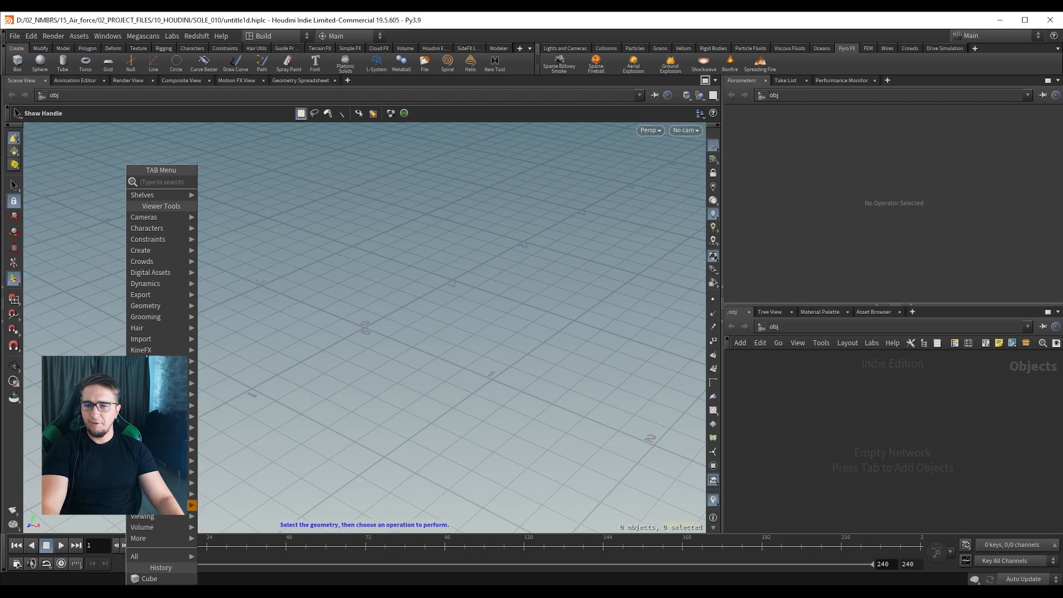
mouse_move(170, 555)
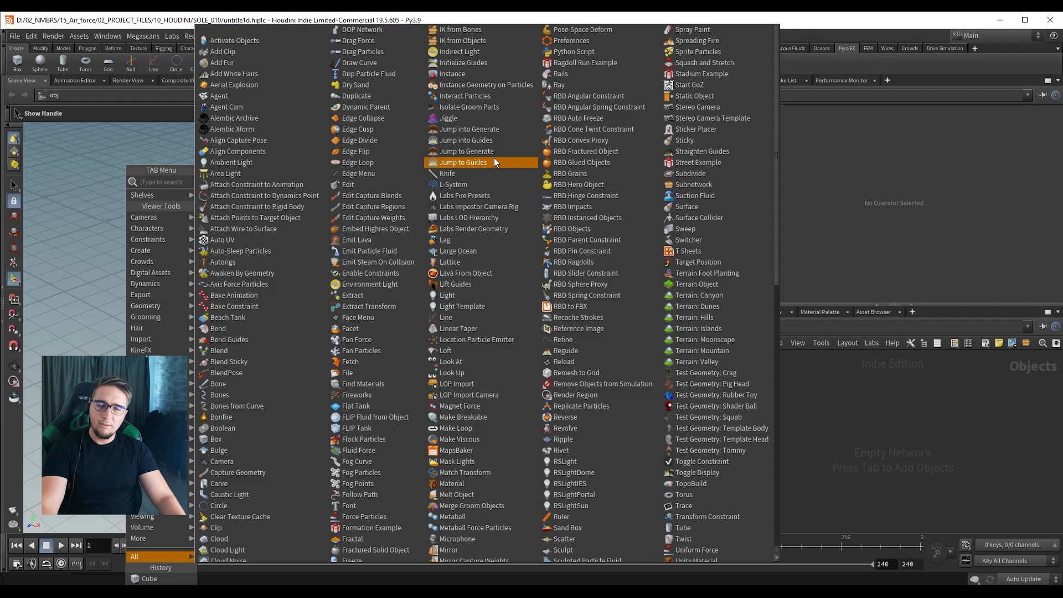
text(cube)
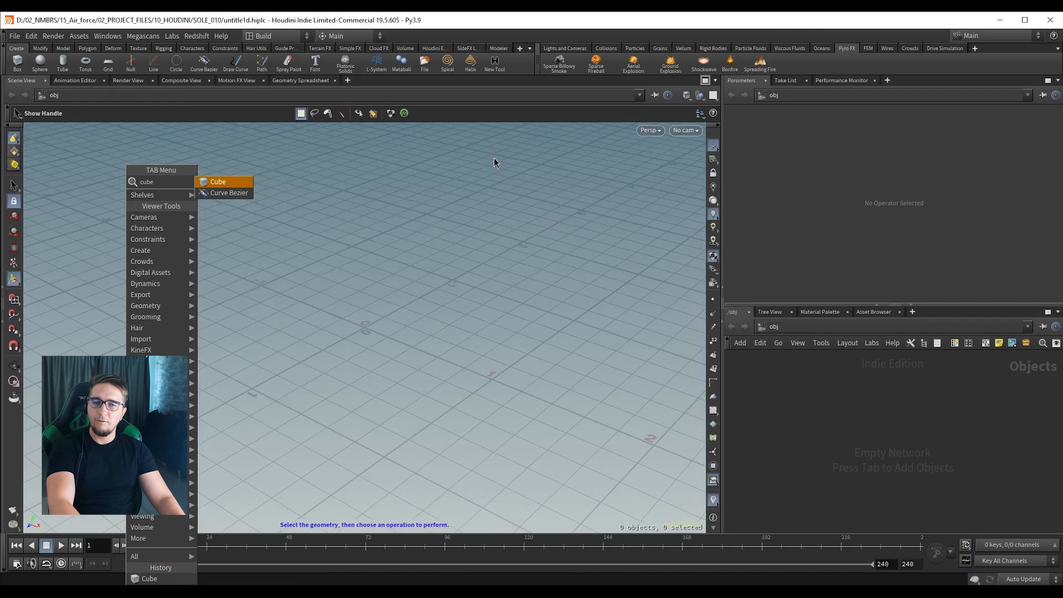
key(Return)
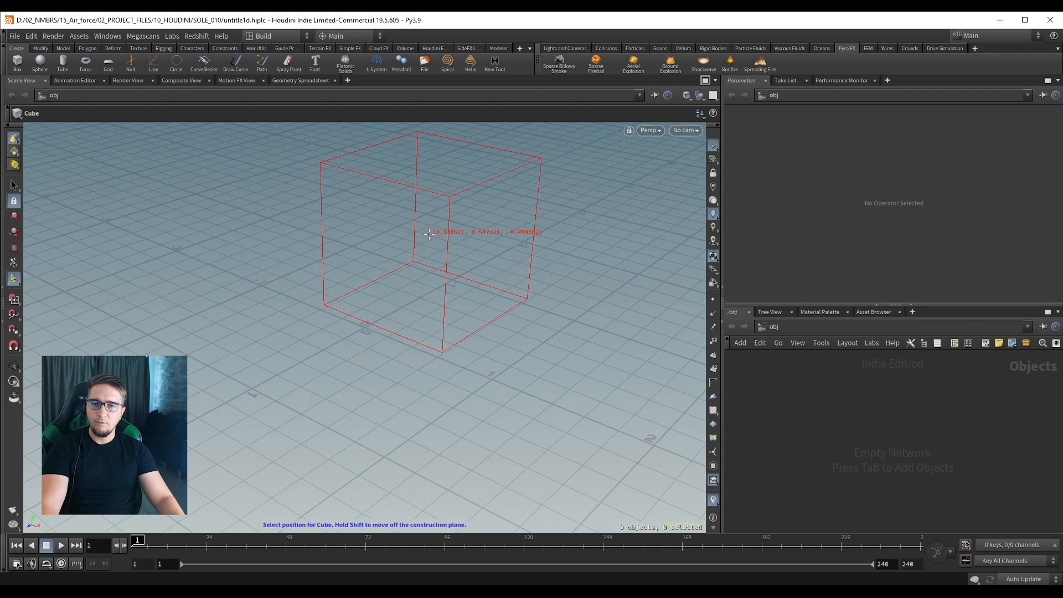
click(234, 246)
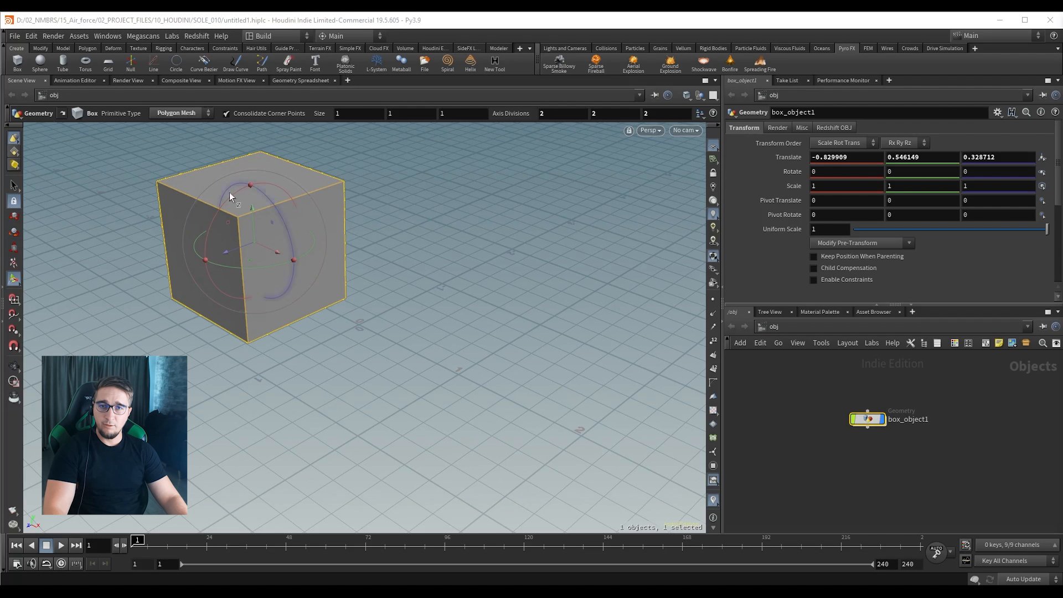
Move the box to about (-0.60, 0.32, 0.29), rotated about (-58, -28, 38) degrees, with a uniform scale of 0.5.
drag(794, 386, 932, 463)
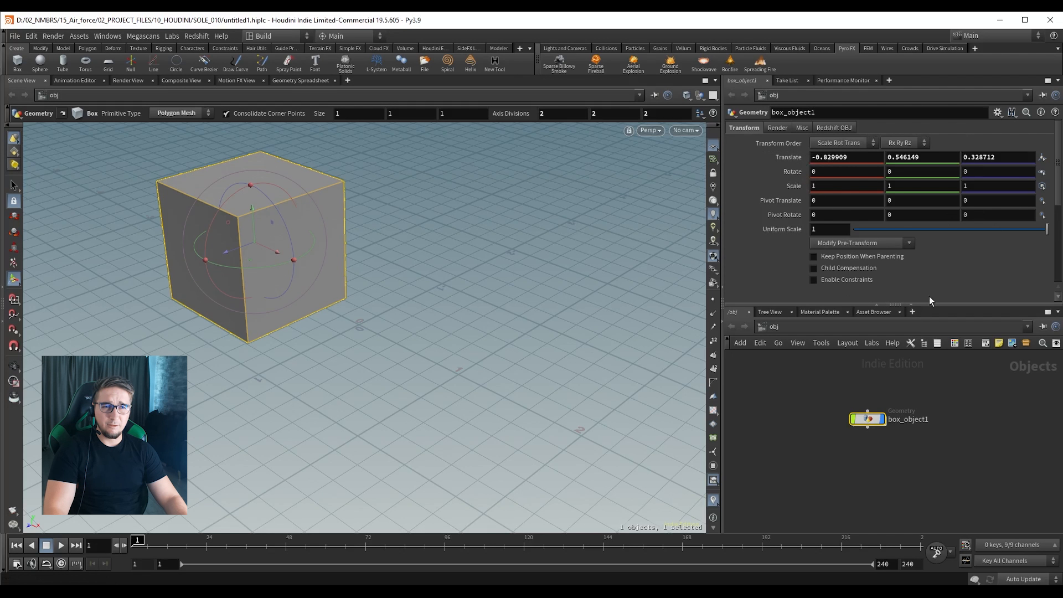
drag(254, 242, 278, 274)
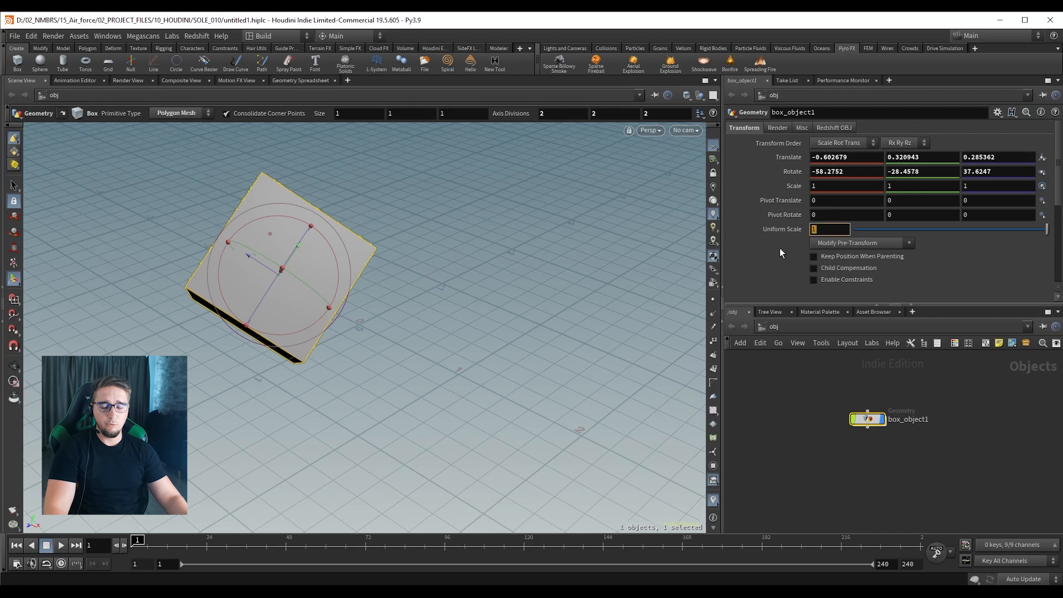
text(0.5)
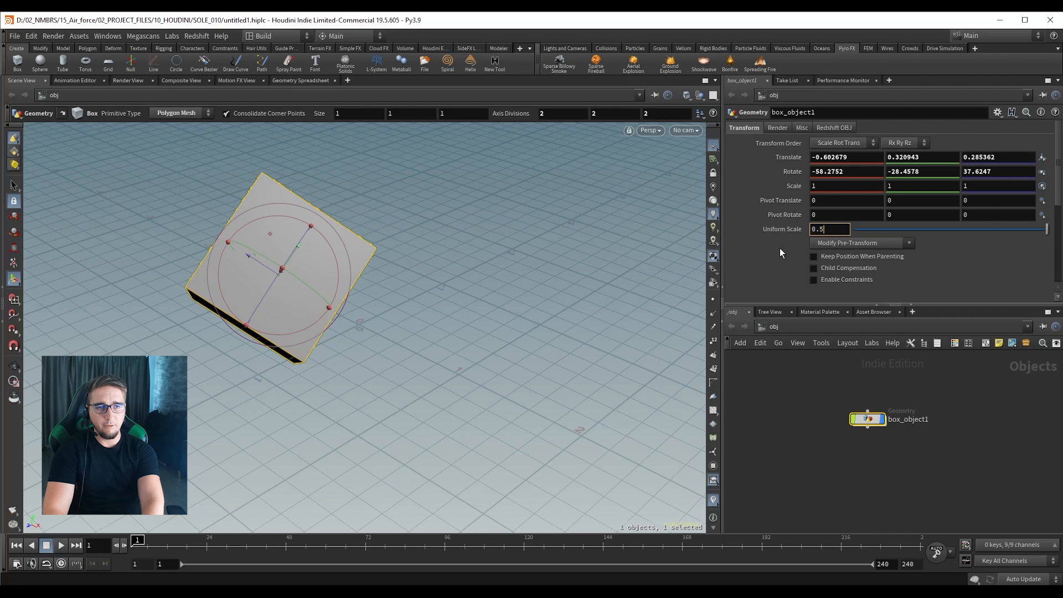
key(Return)
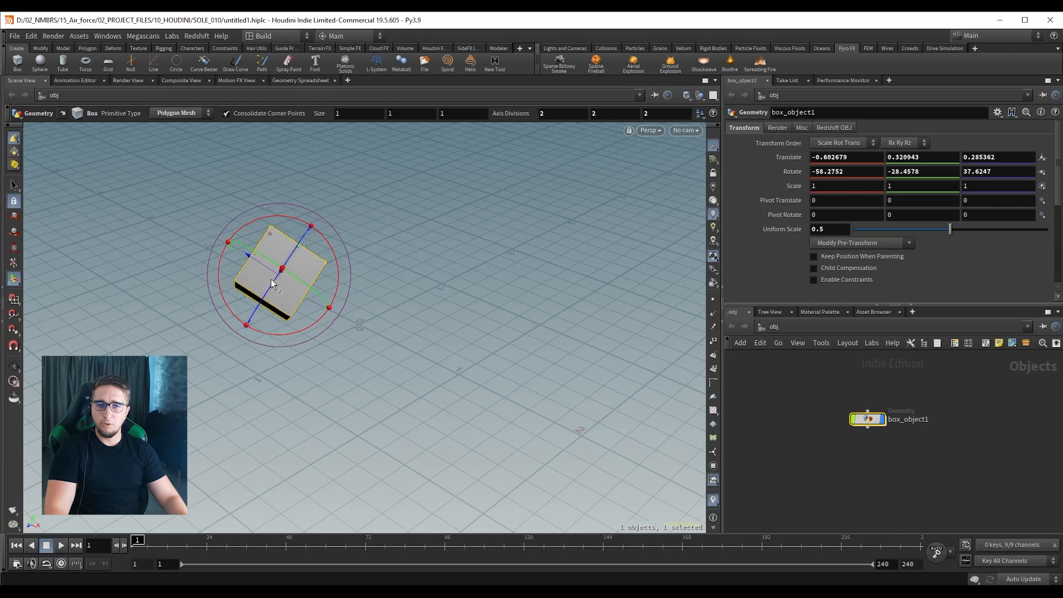
Browse the value ladder increments for the box's uniform scale, keeping the value at 0.5, and save the scene.
middle_click(840, 230)
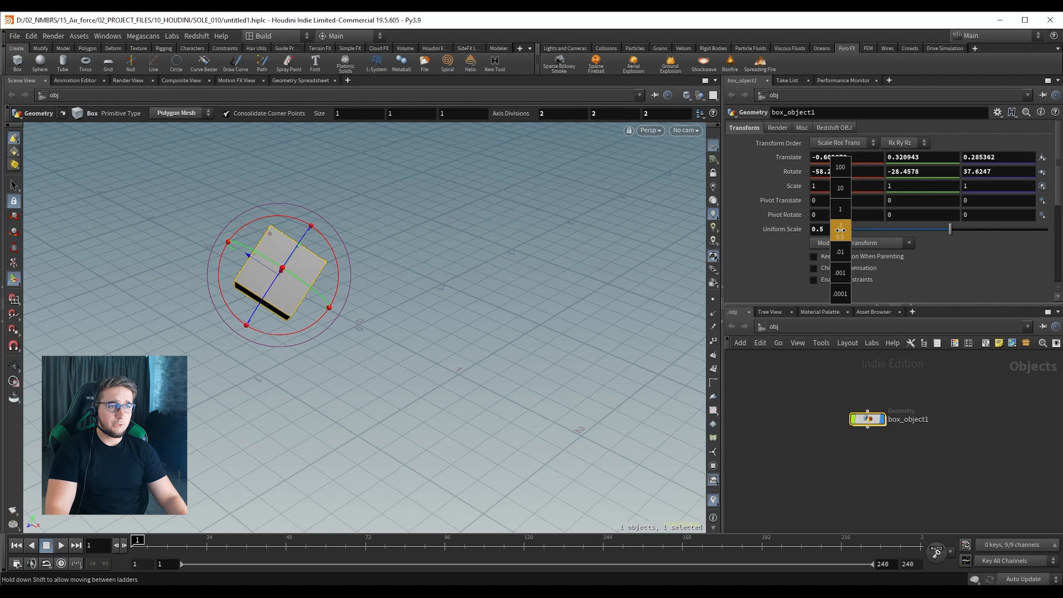
middle_drag(840, 229, 846, 269)
key(ctrl+s)
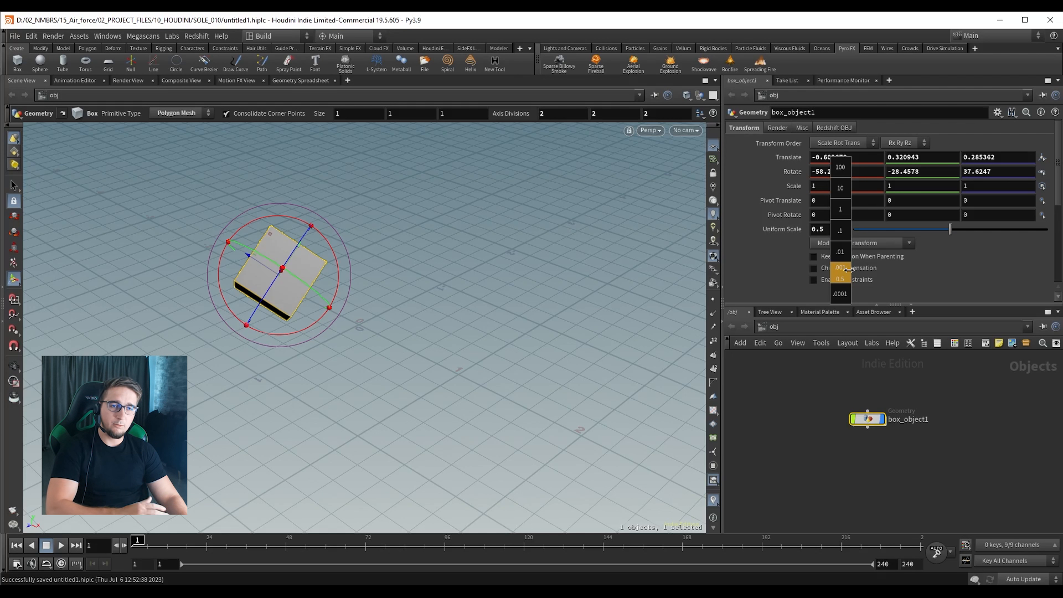
middle_drag(847, 269, 844, 214)
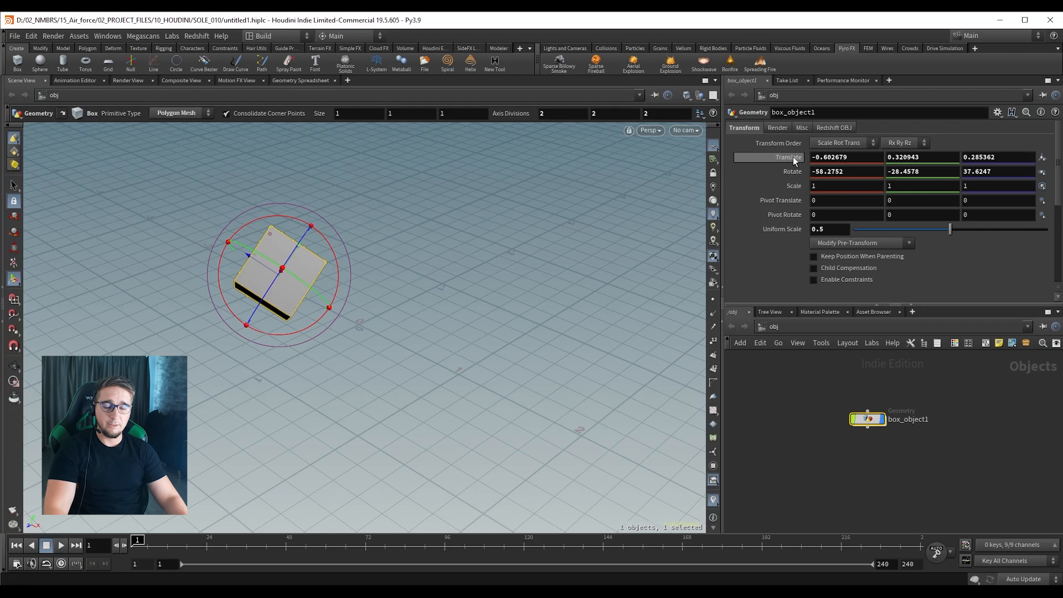
Shift the box equally on all axes to about (-0.54, 0.38, 0.35) and set its scale to 1.8, 2.64, 1.8.
middle_drag(785, 155, 830, 172)
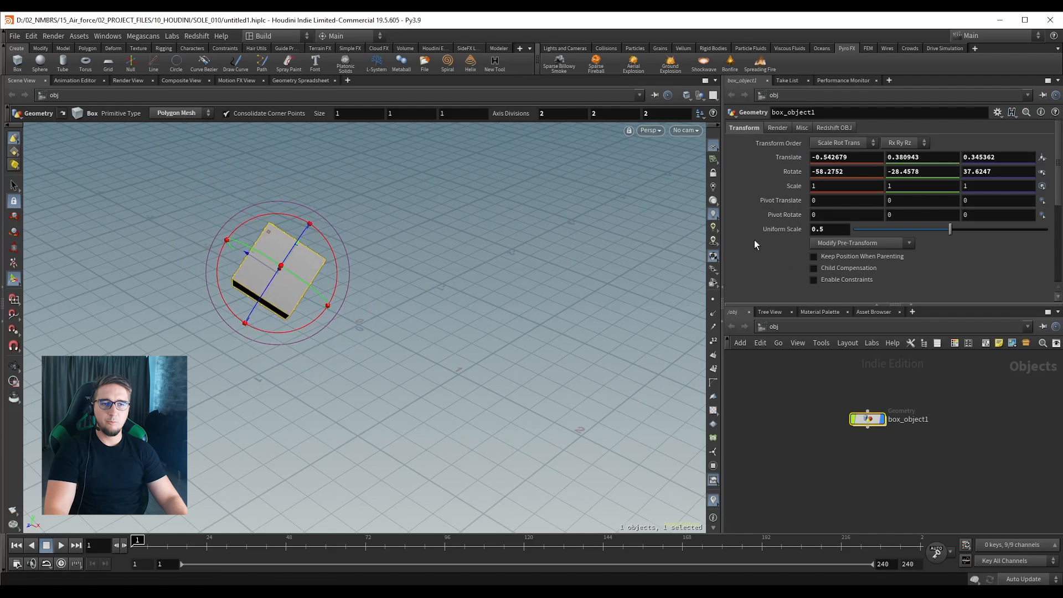
middle_drag(787, 188, 952, 201)
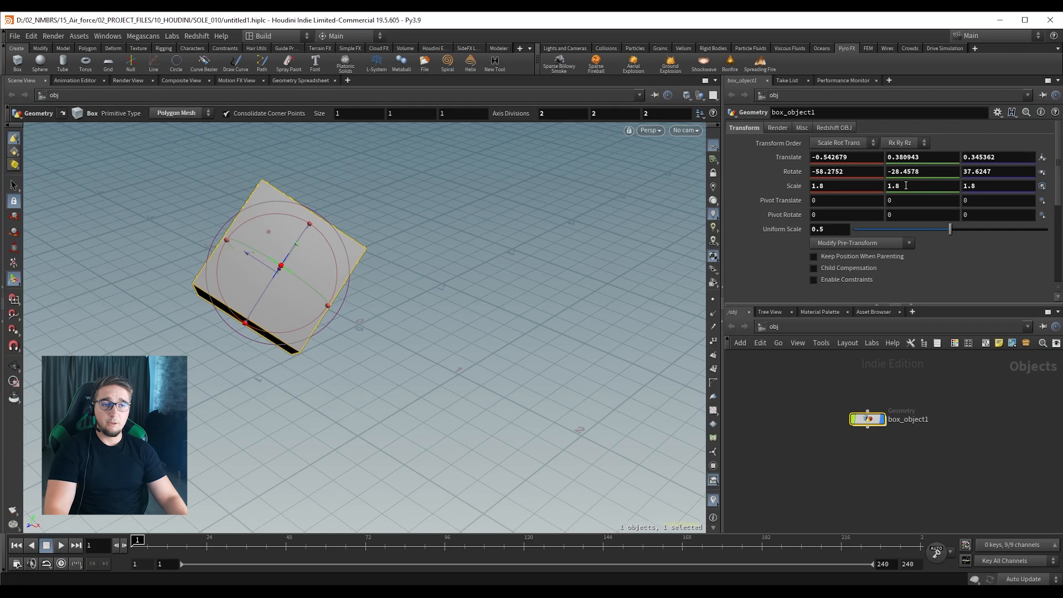
middle_drag(905, 186, 837, 222)
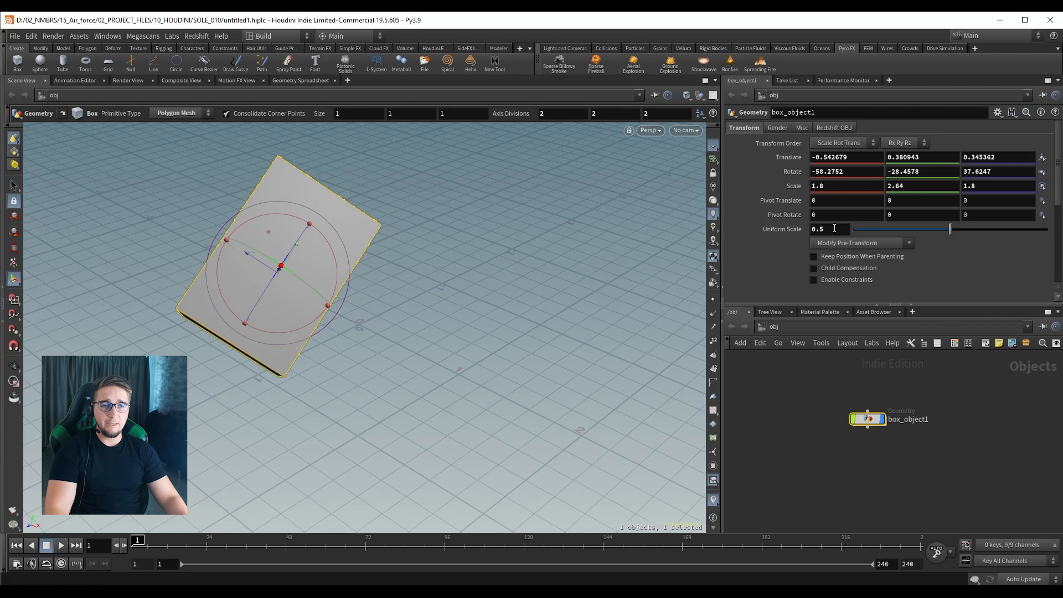
Save the scene and step the box's uniform scale down to 0.4 and back to 0.5 in 0.1 increments.
click(834, 229)
key(ctrl+s)
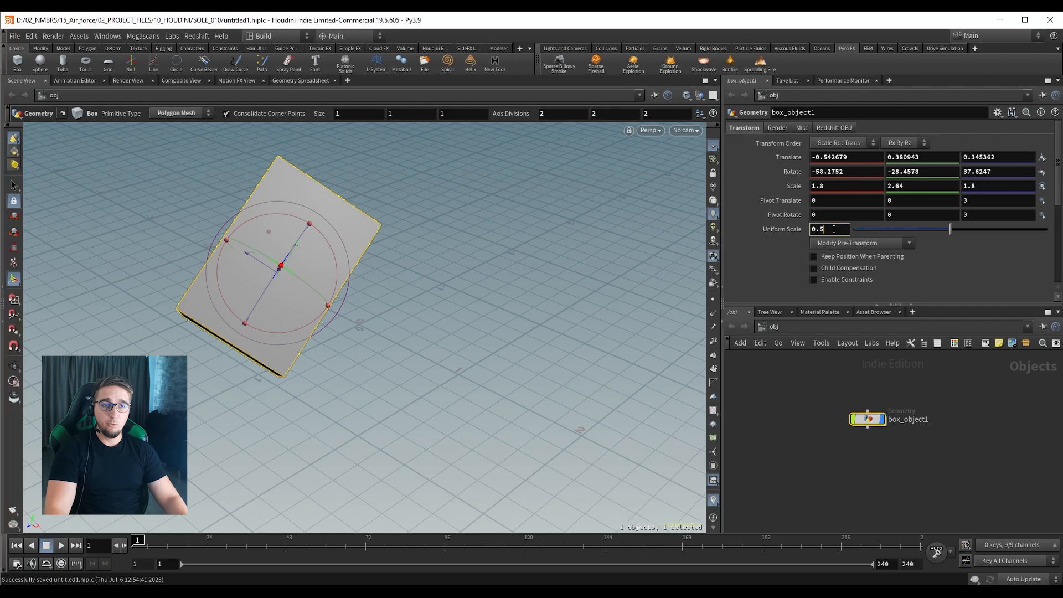
scroll(834, 228, up, 4)
scroll(834, 230, down, 3)
scroll(834, 229, down, 2)
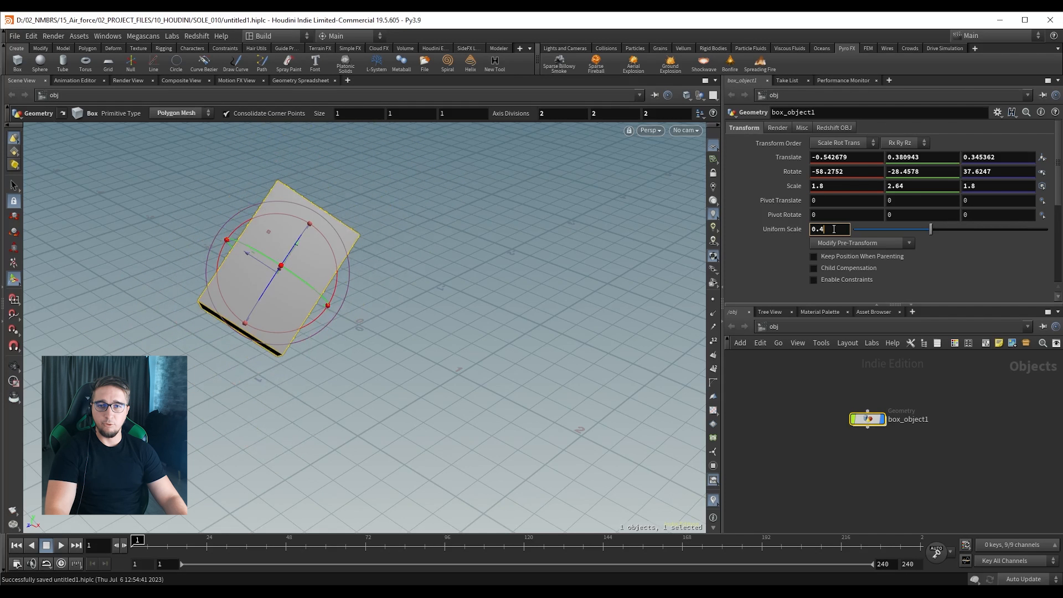
scroll(834, 228, up, 4)
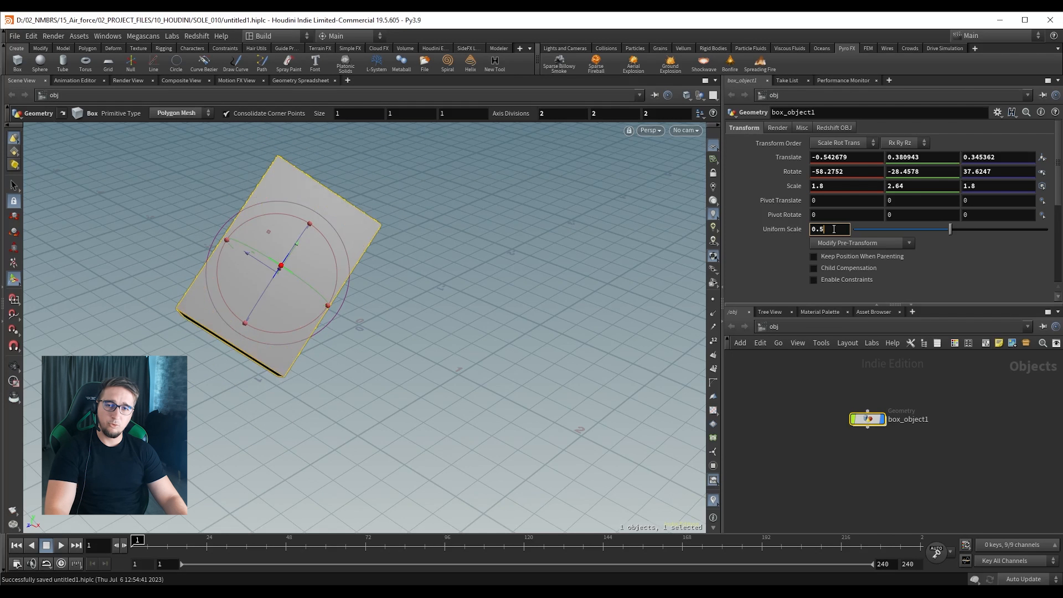
scroll(834, 228, down, 3)
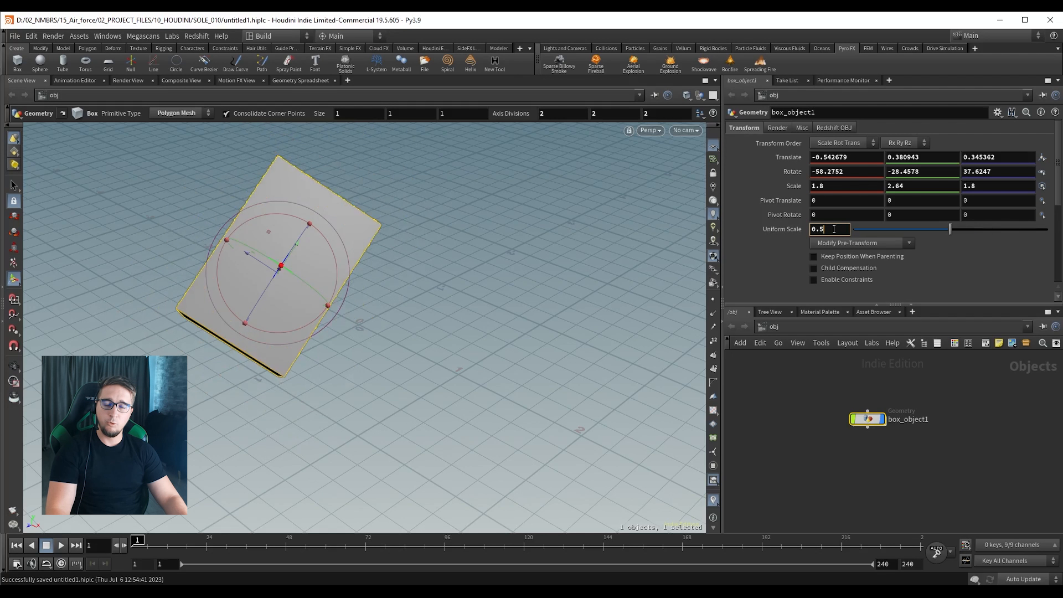
scroll(834, 229, up, 5)
scroll(834, 229, down, 5)
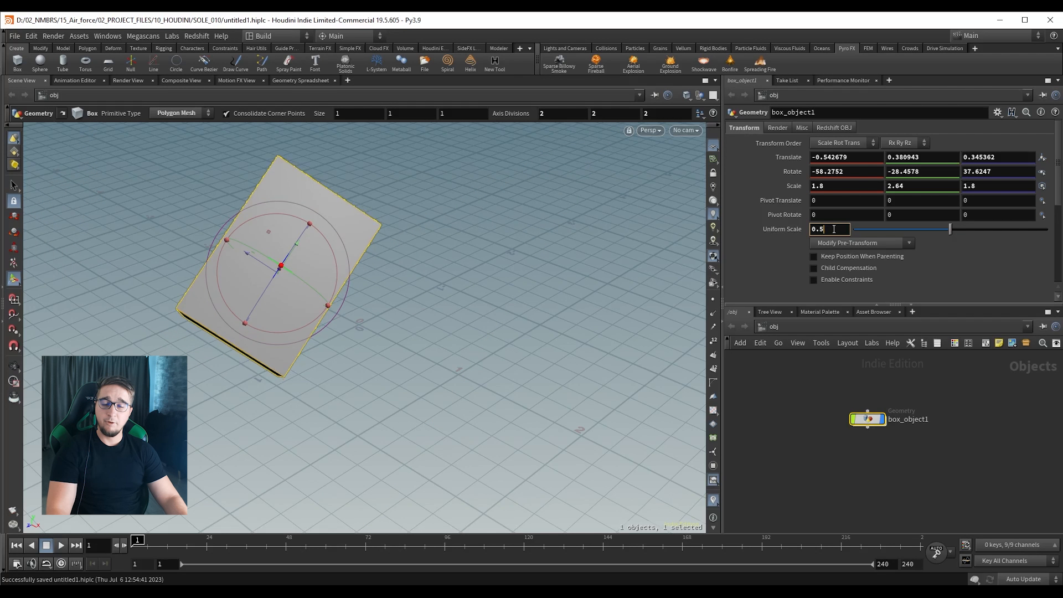
Step the box's uniform scale up to 0.51 in fine 0.01 increments and return it to 0.5.
shift+scroll(833, 229, up, 7)
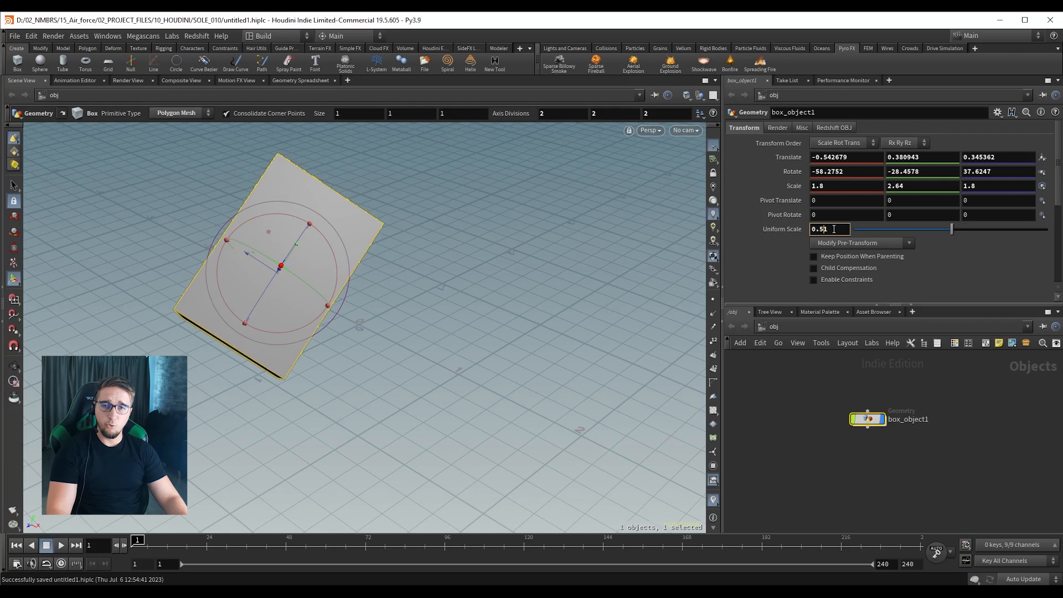
shift+scroll(834, 229, down, 5)
scroll(833, 229, down, 7)
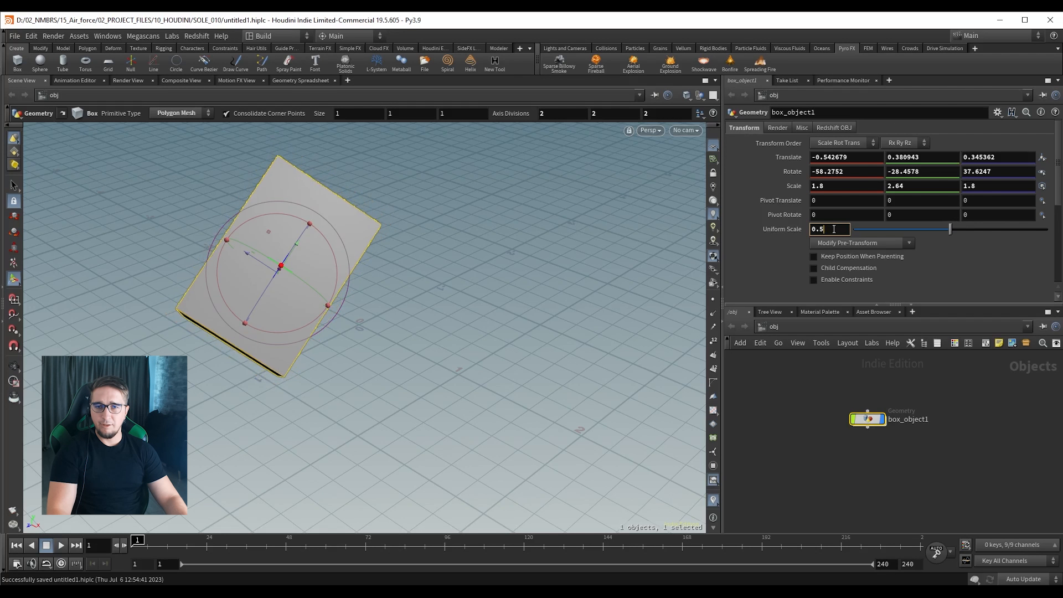
scroll(833, 229, up, 5)
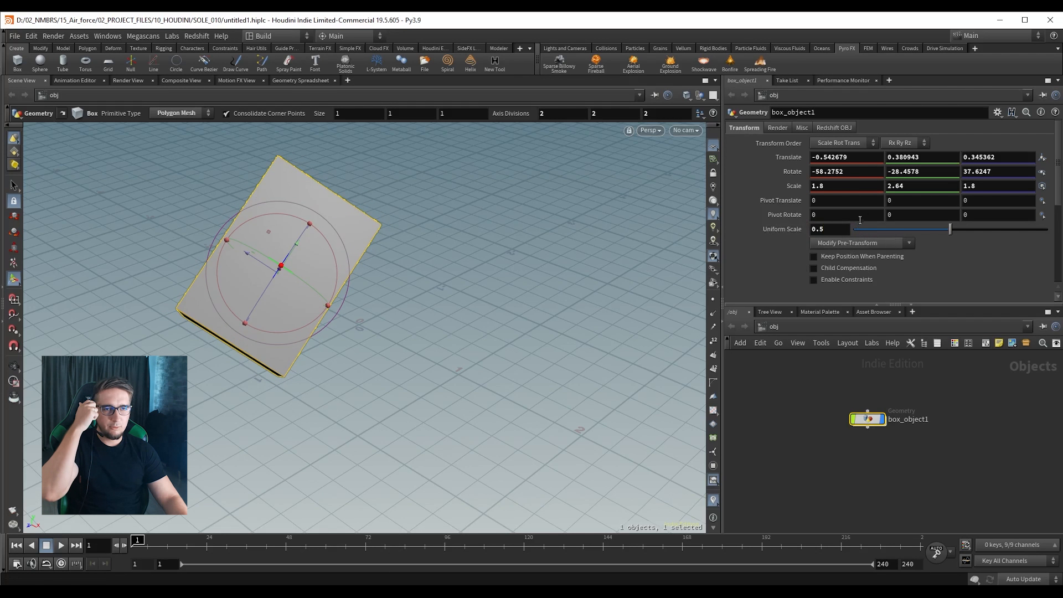
Set the box's uniform scale to 0.7 and move it to about (-0.18, 0.31, 0.04) in the viewport.
middle_drag(829, 230, 859, 232)
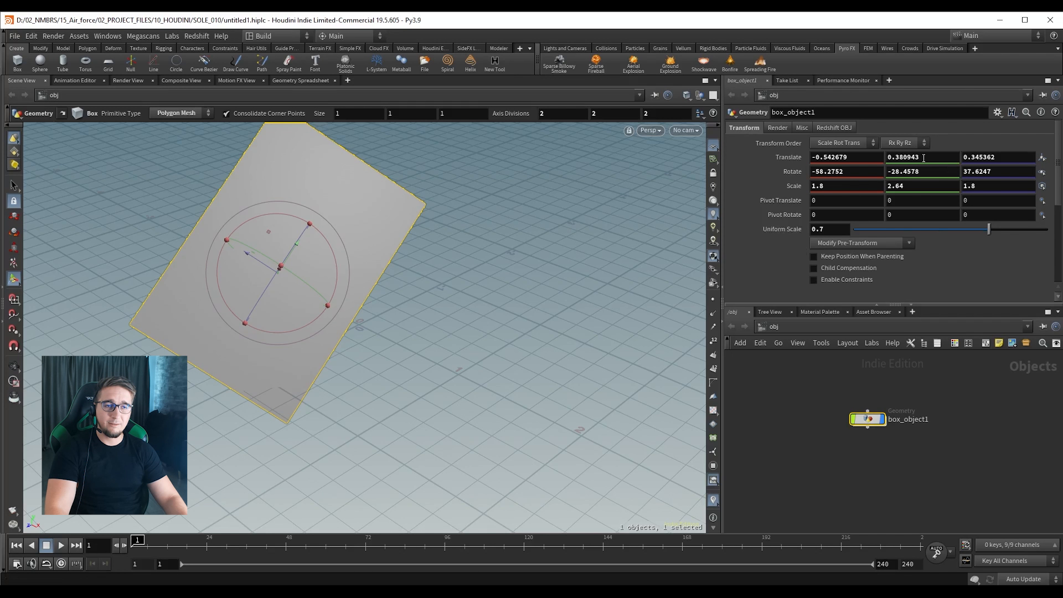
drag(288, 270, 339, 284)
key(r)
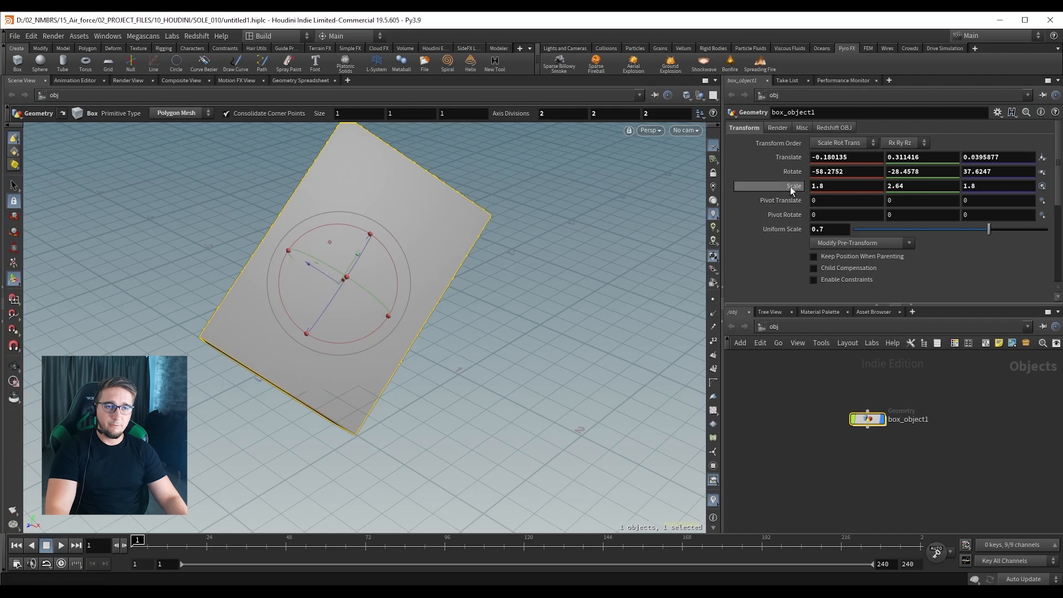
Increase the box's scale on all axes together to 2.3, 3.14, 2.3 and save the scene.
middle_drag(789, 187, 824, 192)
key(ctrl+s)
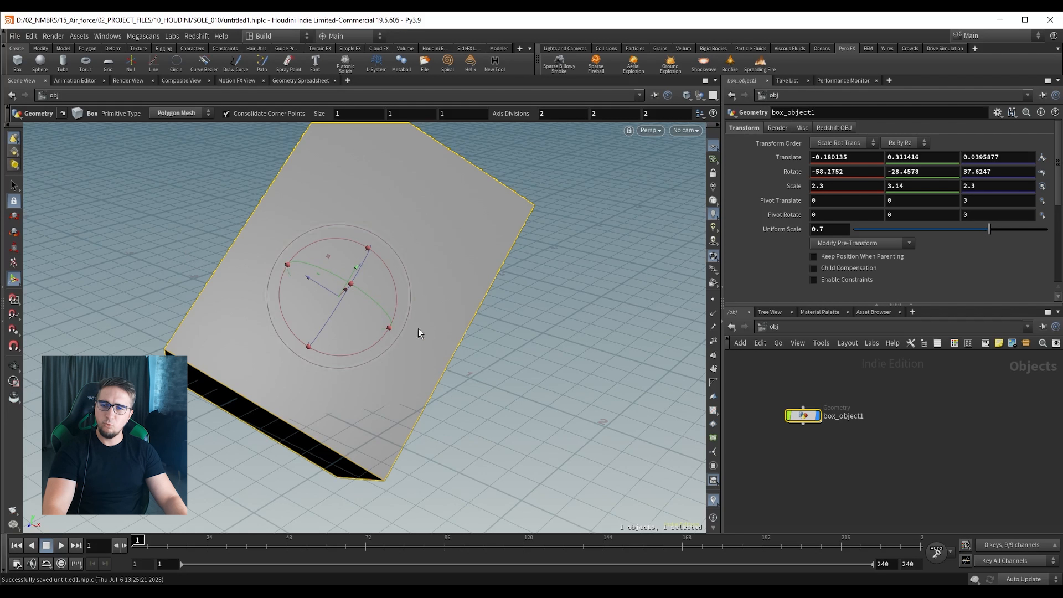
Alternate between the View tool and the transform handles to move the box to about (-0.31, 0.42, 0.11).
click(15, 368)
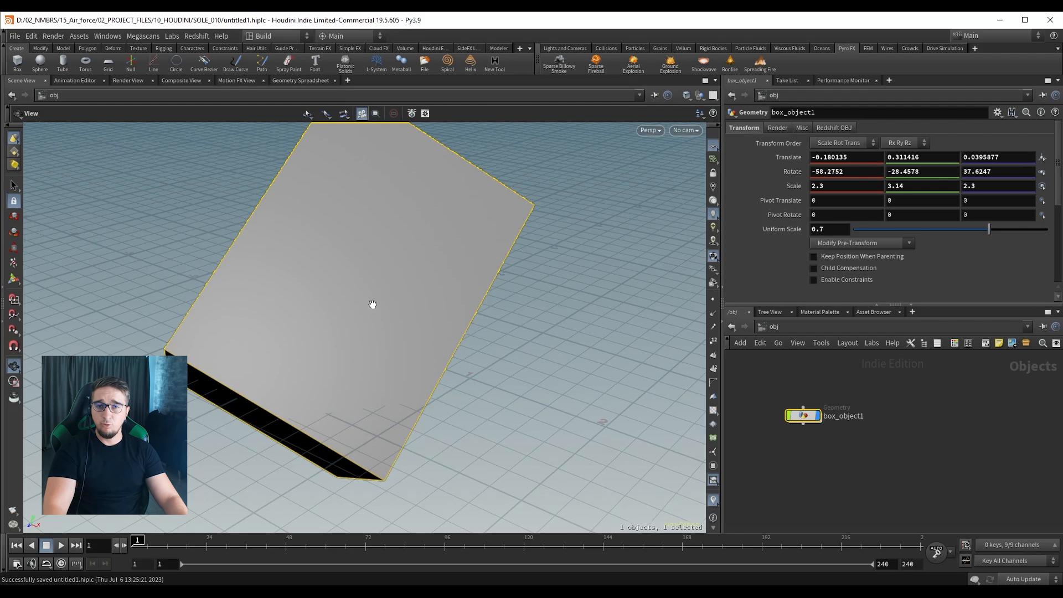
drag(373, 303, 412, 267)
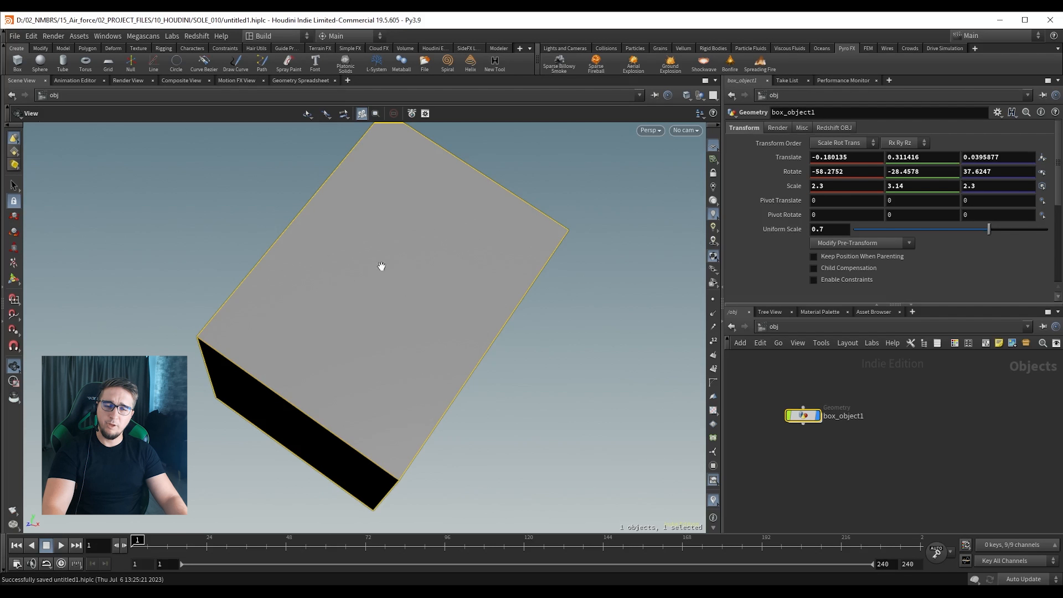
drag(360, 249, 334, 315)
key(Return)
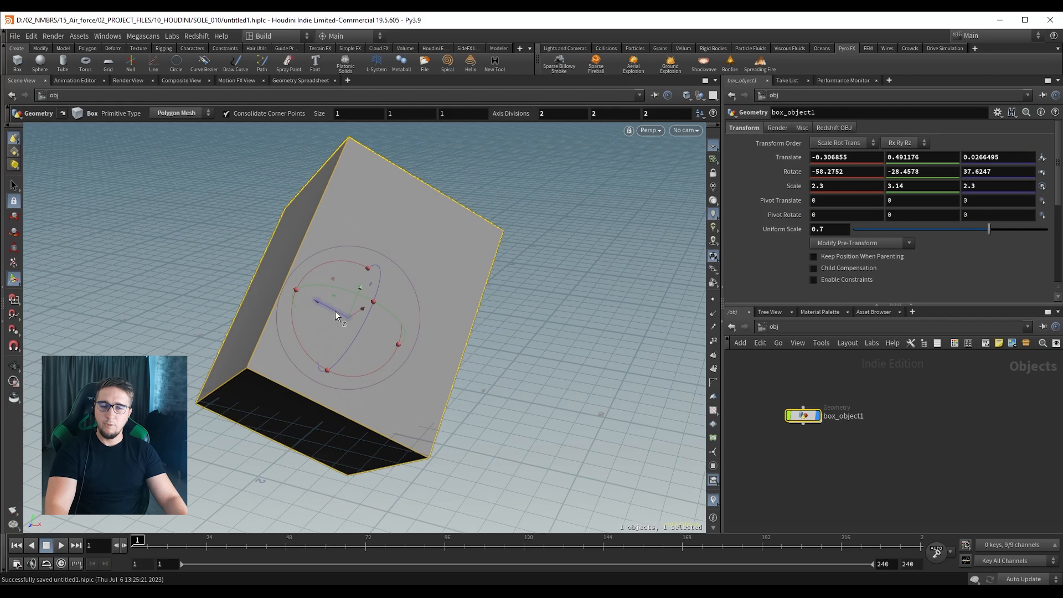
key(Escape)
drag(423, 287, 385, 238)
key(Return)
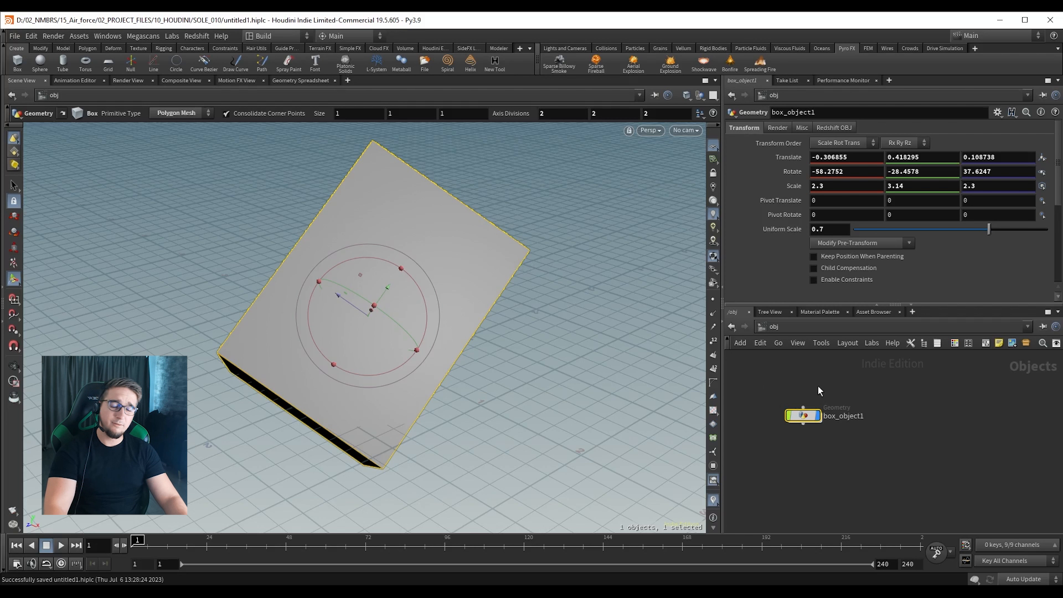
Go inside the box object to view its geometry node and return to the object level.
key(Return)
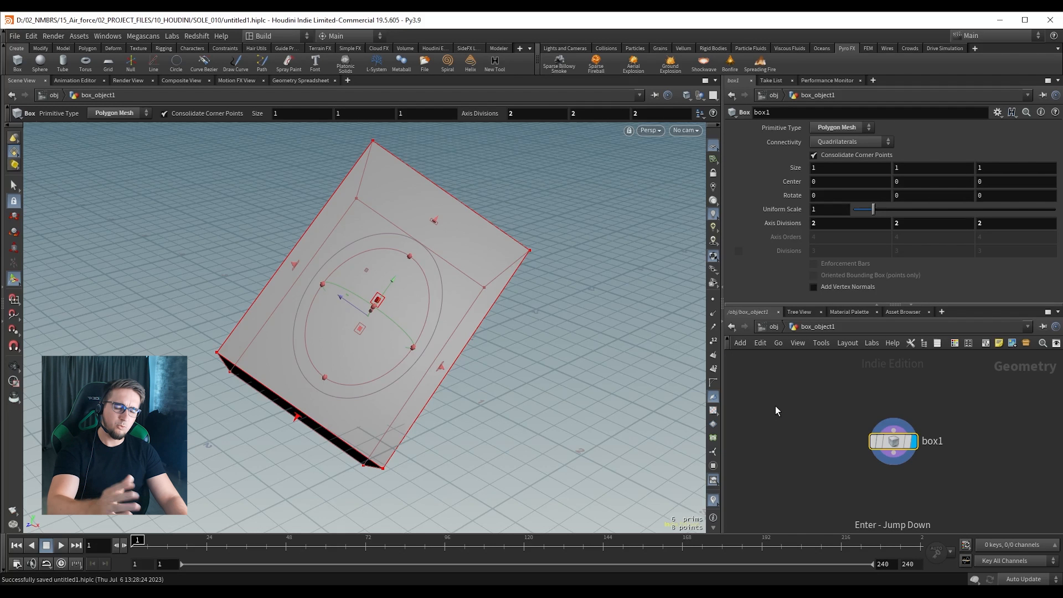
click(731, 326)
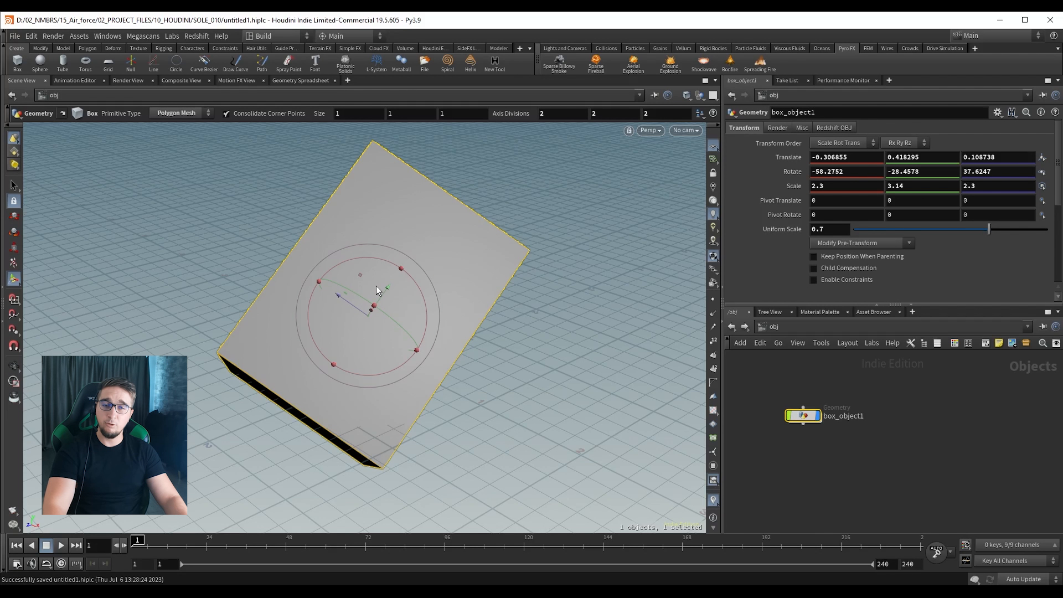
Move the box with its handles to about (-1.22, 0.59, 0.26), checking it from different view angles.
key(Escape)
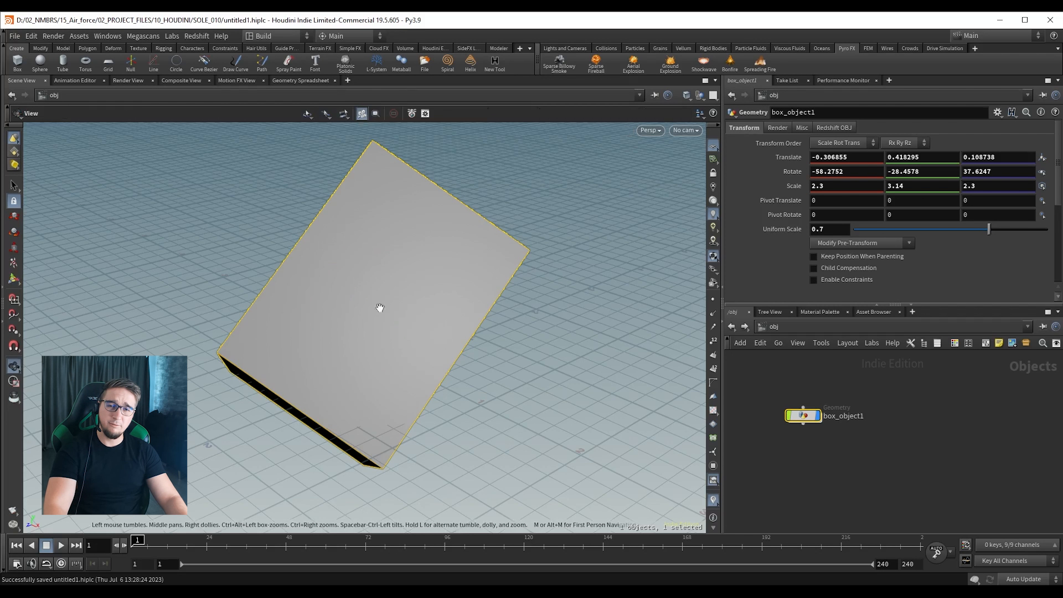
mouse_move(332, 305)
mouse_down()
mouse_move(404, 292)
mouse_move(374, 282)
mouse_move(298, 305)
mouse_move(371, 289)
mouse_move(344, 295)
mouse_up()
key(Return)
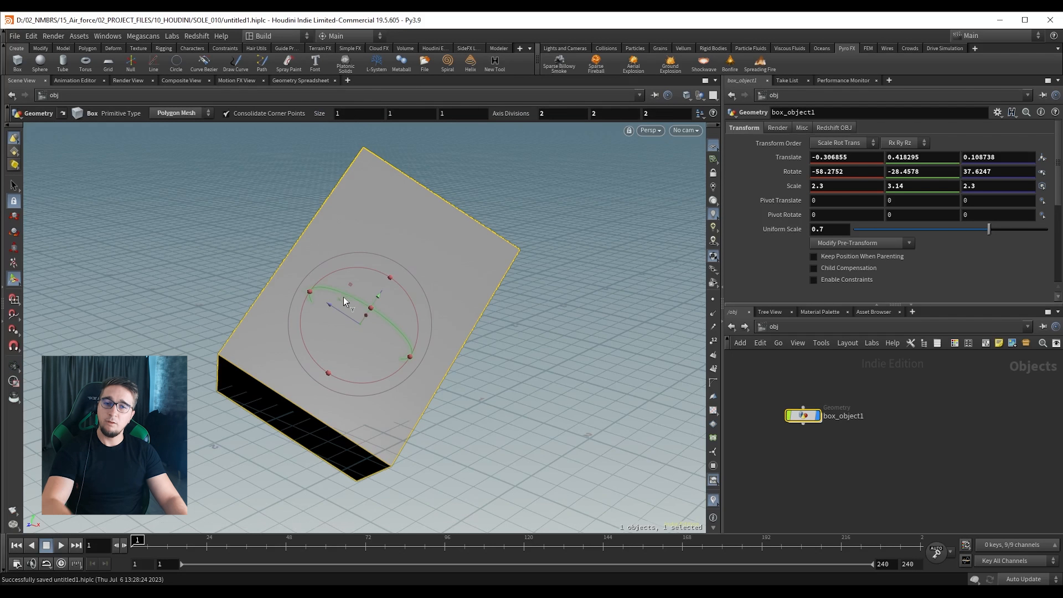
drag(353, 320, 342, 294)
key(Escape)
drag(232, 315, 272, 309)
key(Return)
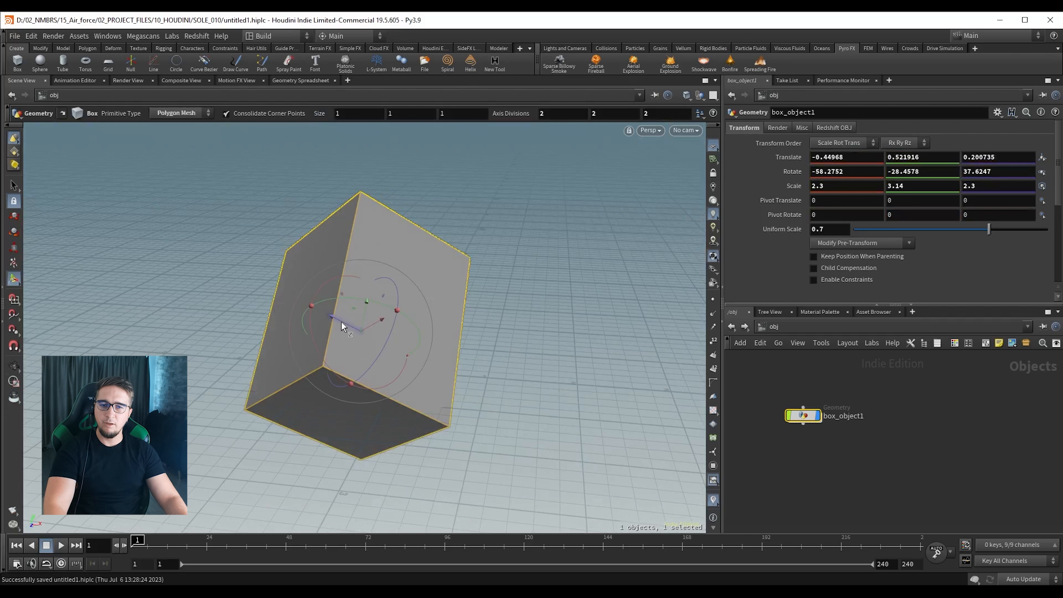
drag(340, 320, 259, 318)
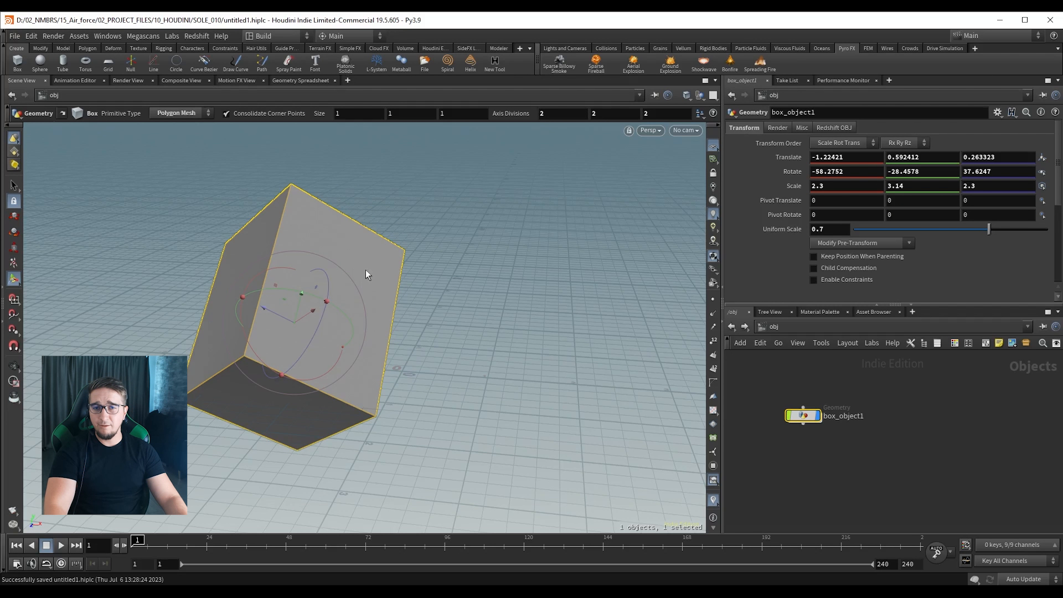
Find the Torus tool by searching for "tor" and place a torus at about (0.70, 1.33, -1.69).
drag(365, 271, 336, 285)
right_click(336, 286)
click(335, 285)
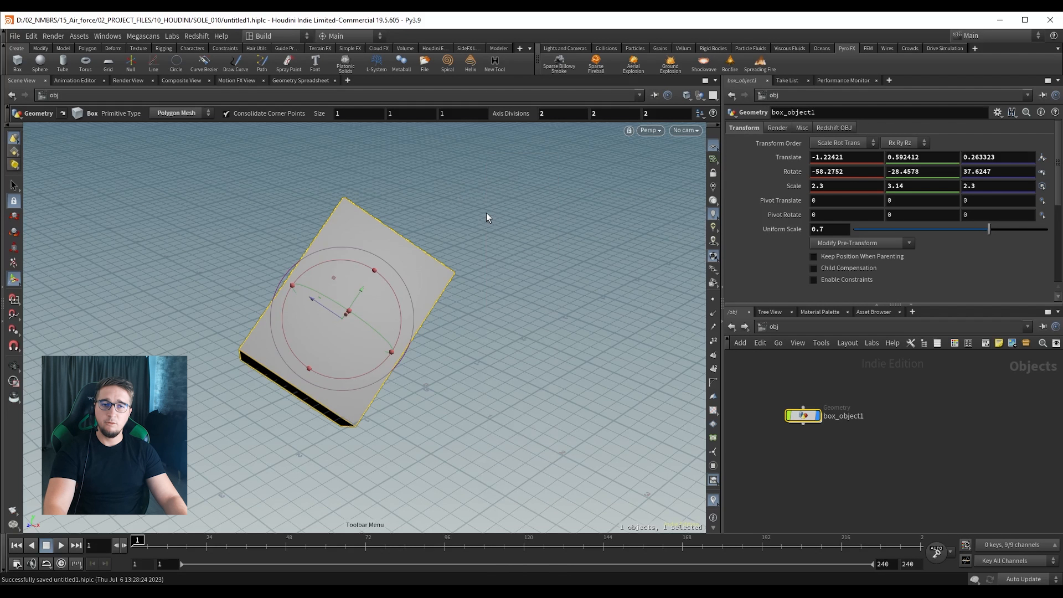
key(Tab)
text(tor)
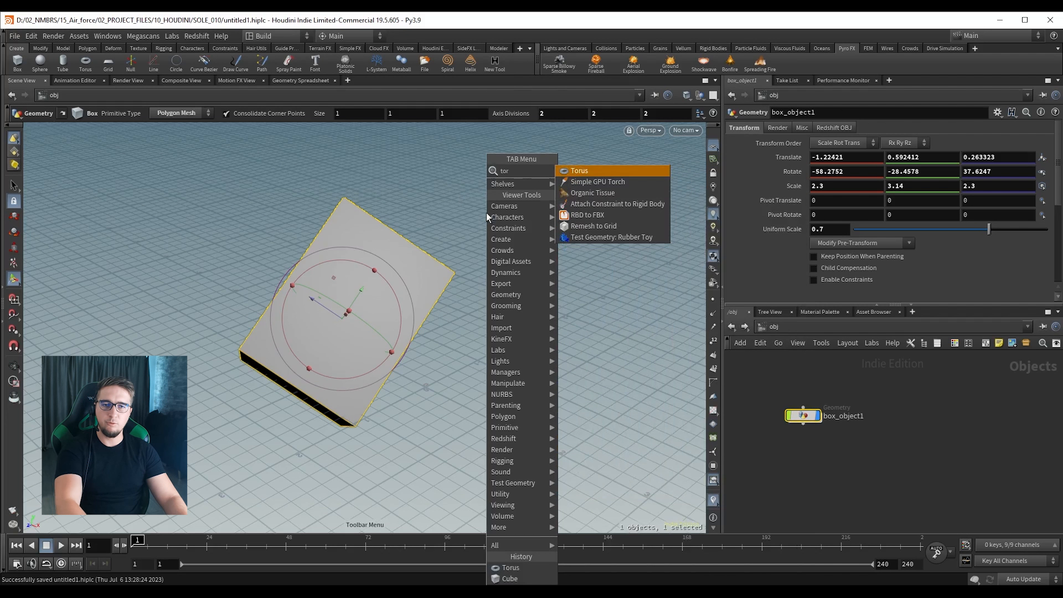
key(Return)
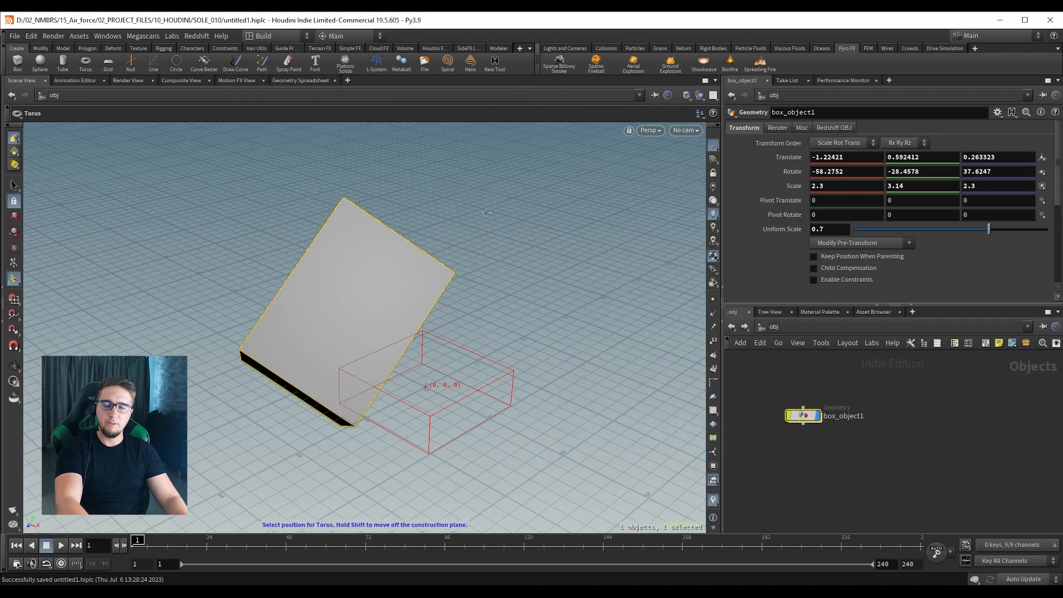
click(570, 260)
mouse_move(574, 267)
mouse_down()
mouse_move(592, 287)
mouse_move(564, 267)
mouse_move(541, 289)
mouse_move(594, 277)
mouse_move(588, 271)
mouse_up()
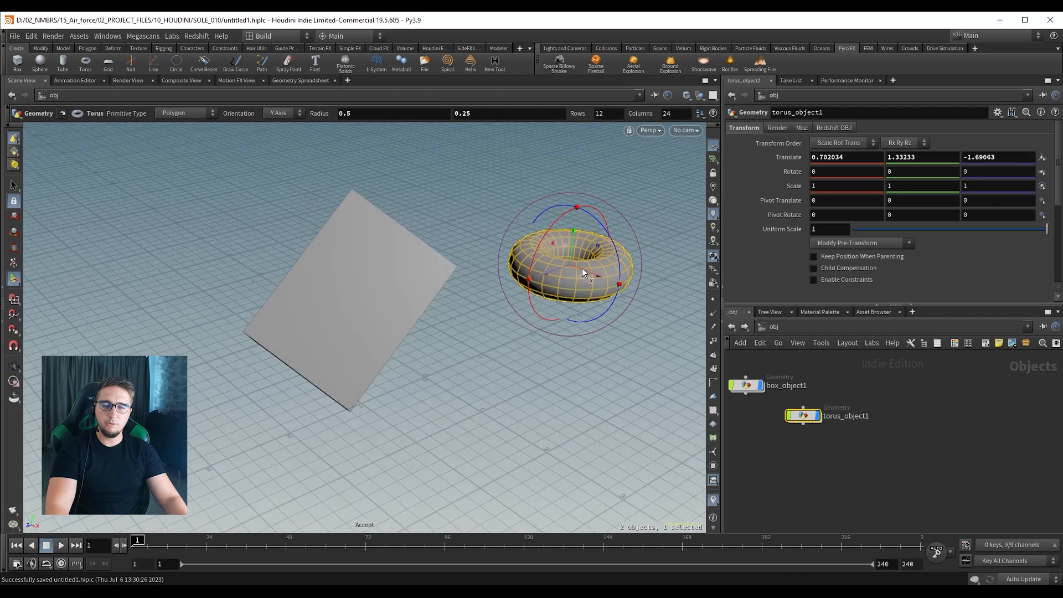
Select the box in the viewport and rotate it to about (-86, -43, 79) degrees.
alt+drag(582, 268, 547, 270)
drag(611, 247, 631, 235)
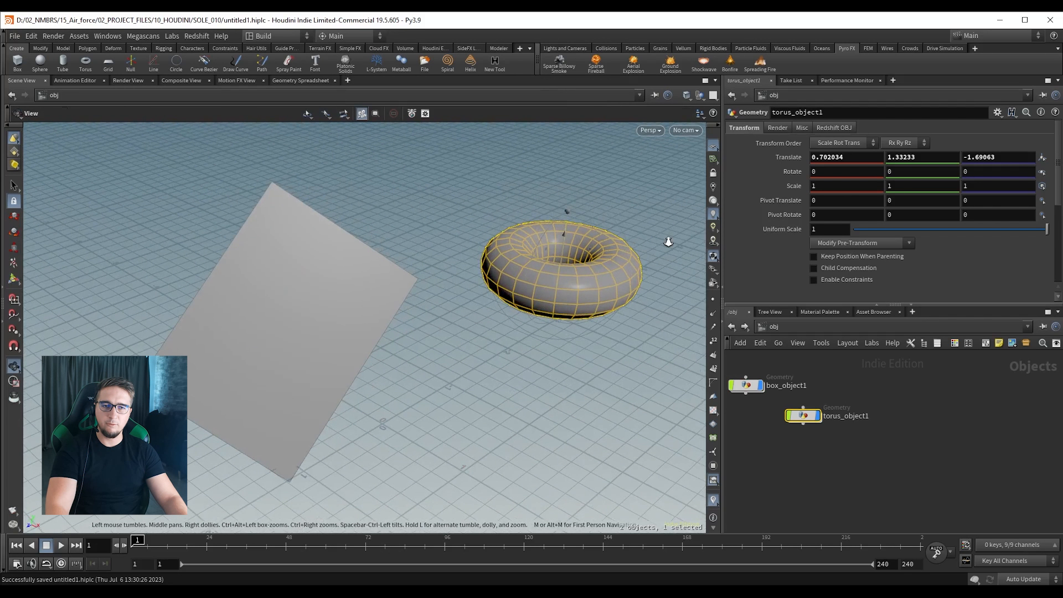
key(Return)
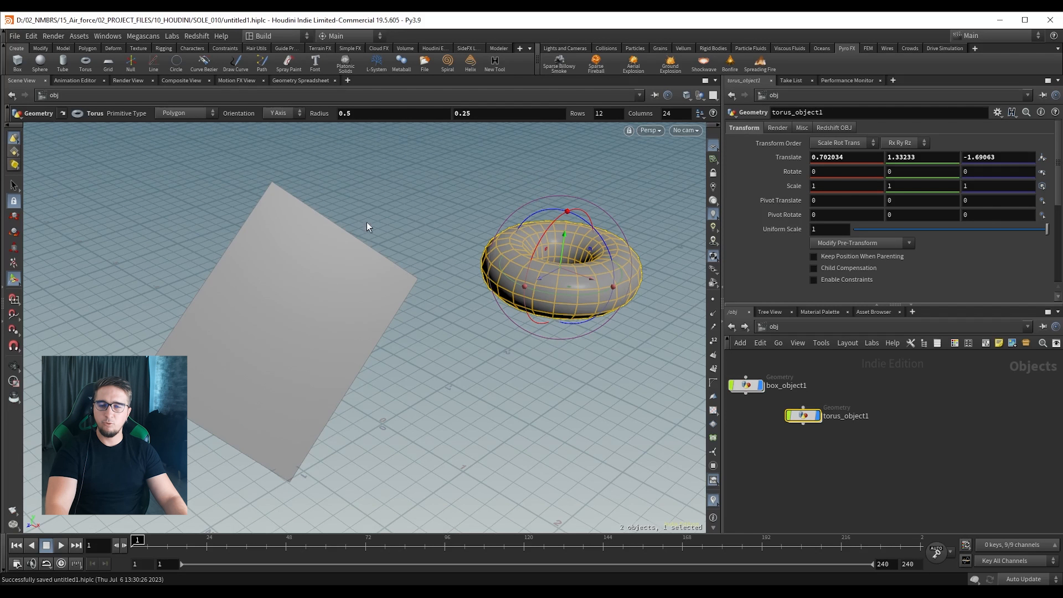
key(s)
click(296, 299)
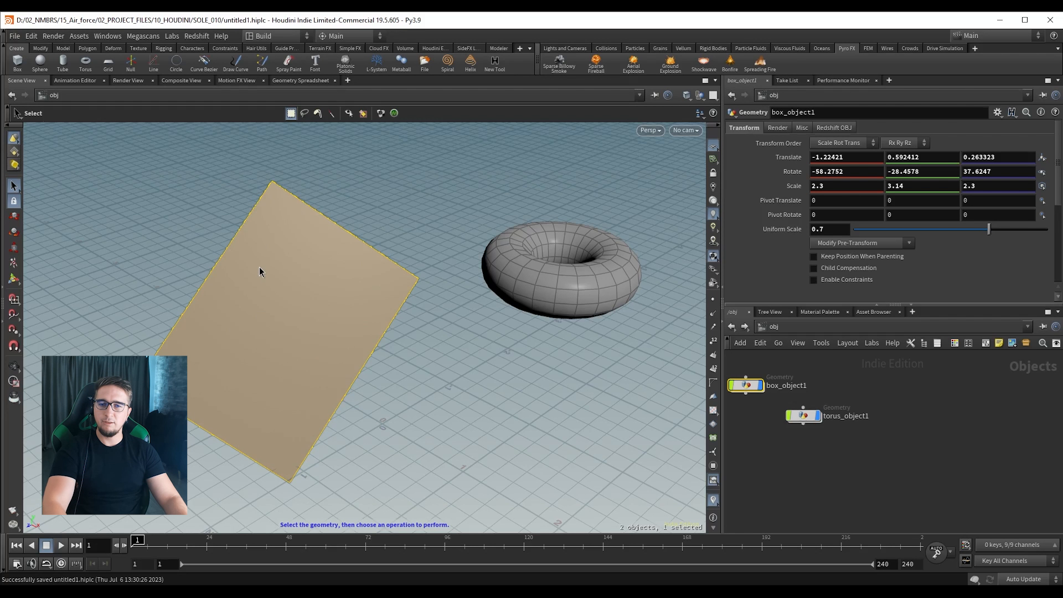
key(Return)
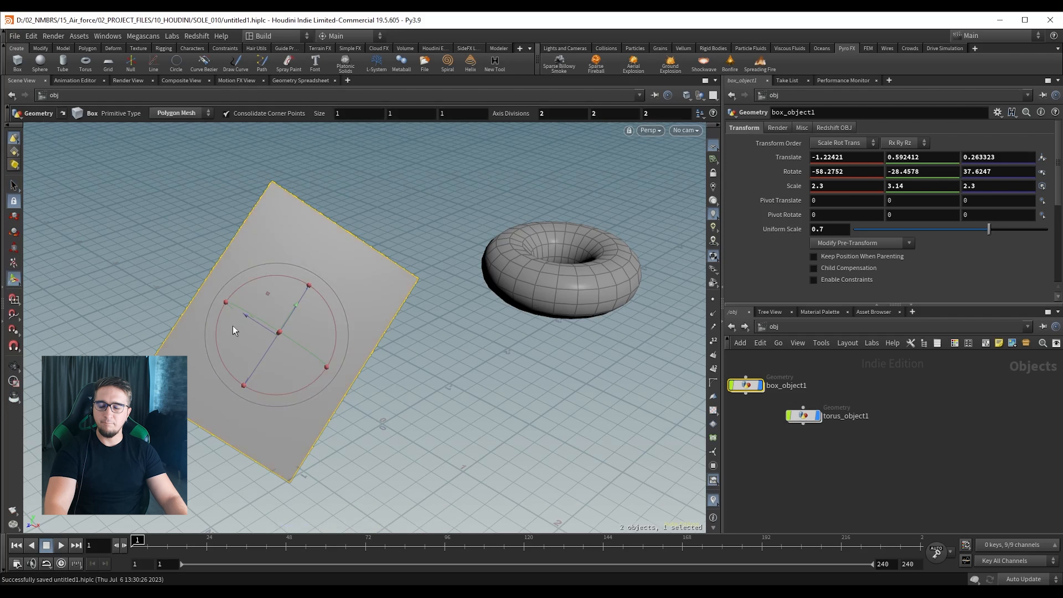
drag(261, 334, 242, 318)
Select the torus in the viewport and move it far from the box, to about (-1.94, 1.62, -14.46).
key(s)
click(505, 273)
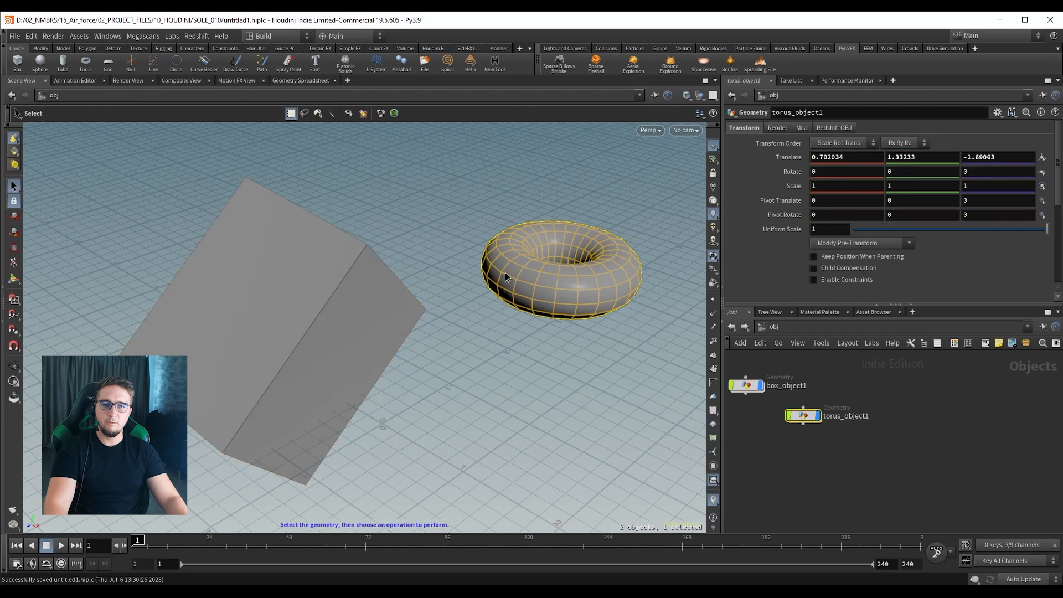
key(Return)
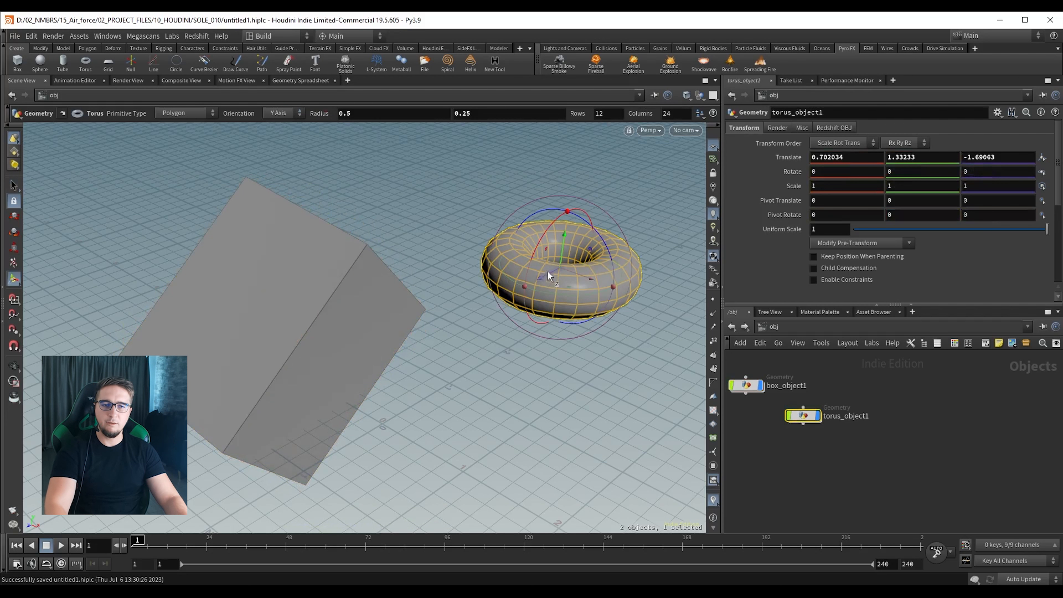
mouse_move(547, 271)
mouse_down()
mouse_move(537, 222)
mouse_move(566, 233)
mouse_move(415, 306)
mouse_move(495, 299)
mouse_move(393, 311)
mouse_move(363, 334)
mouse_move(565, 274)
mouse_move(595, 276)
mouse_move(545, 250)
mouse_up()
key(Return)
mouse_move(546, 250)
alt+mouse_down()
mouse_move(492, 263)
mouse_move(455, 253)
mouse_move(412, 329)
mouse_move(553, 249)
alt+mouse_up()
key(Return)
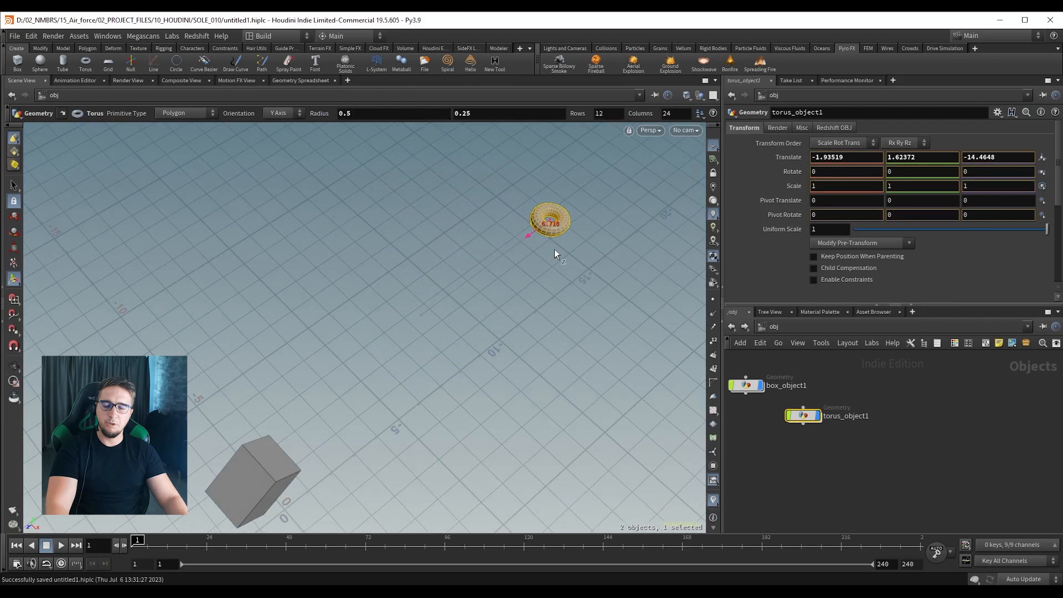
View the box up close, and frame the selected torus in the viewport.
alt+middle_drag(321, 391, 431, 227)
alt+right_drag(375, 304, 404, 310)
alt+drag(403, 310, 422, 280)
key(Return)
middle_drag(798, 446, 851, 474)
drag(943, 486, 821, 426)
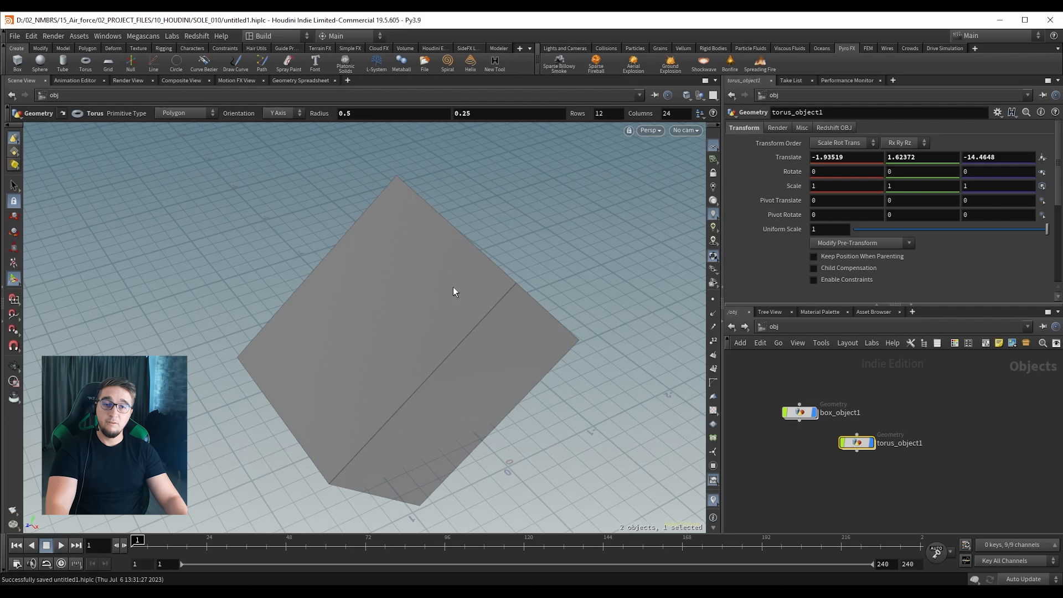
key(Escape)
key(space+g)
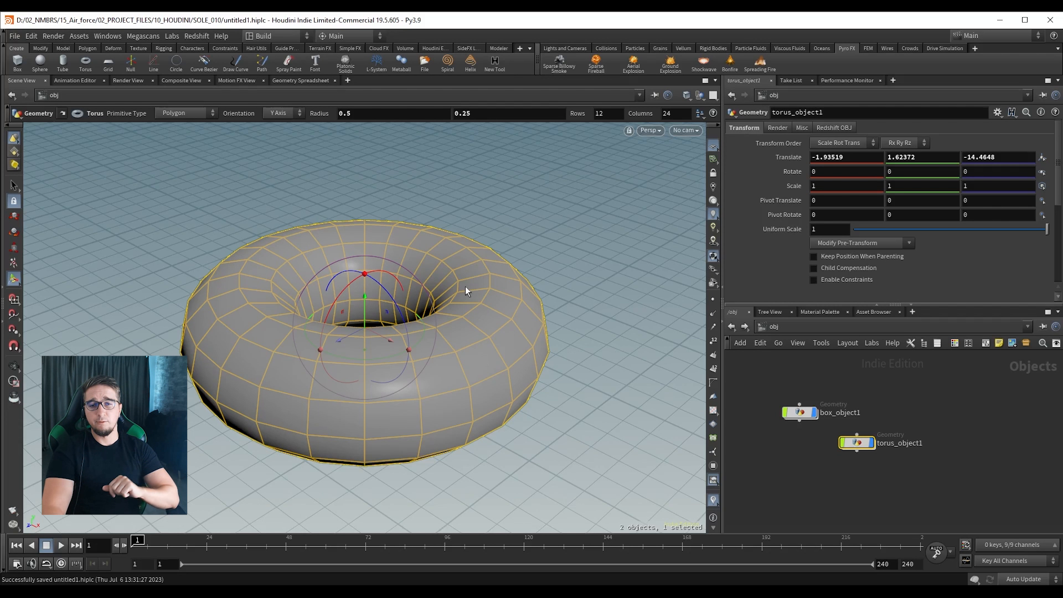
Select the box_object1 node in the network editor, frame the box in the viewport, and save the scene.
drag(759, 383, 824, 443)
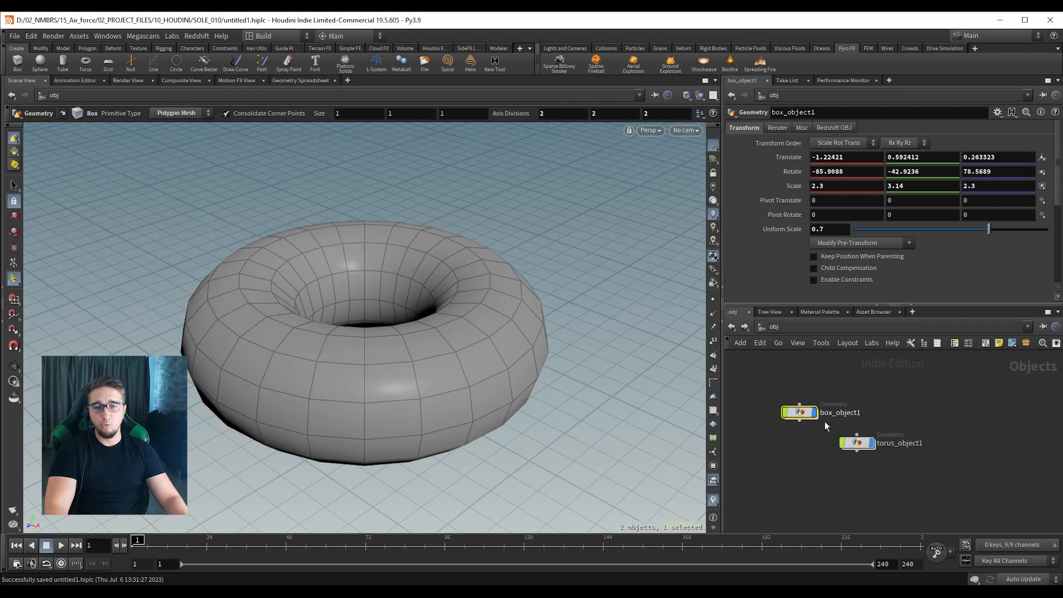
key(Escape)
key(Return)
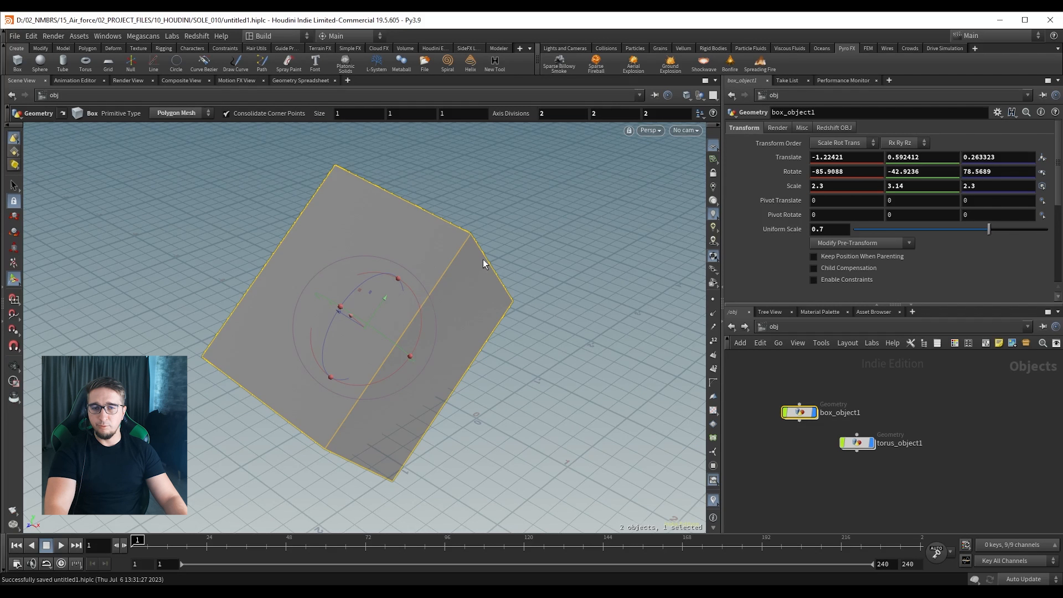
key(ctrl+s)
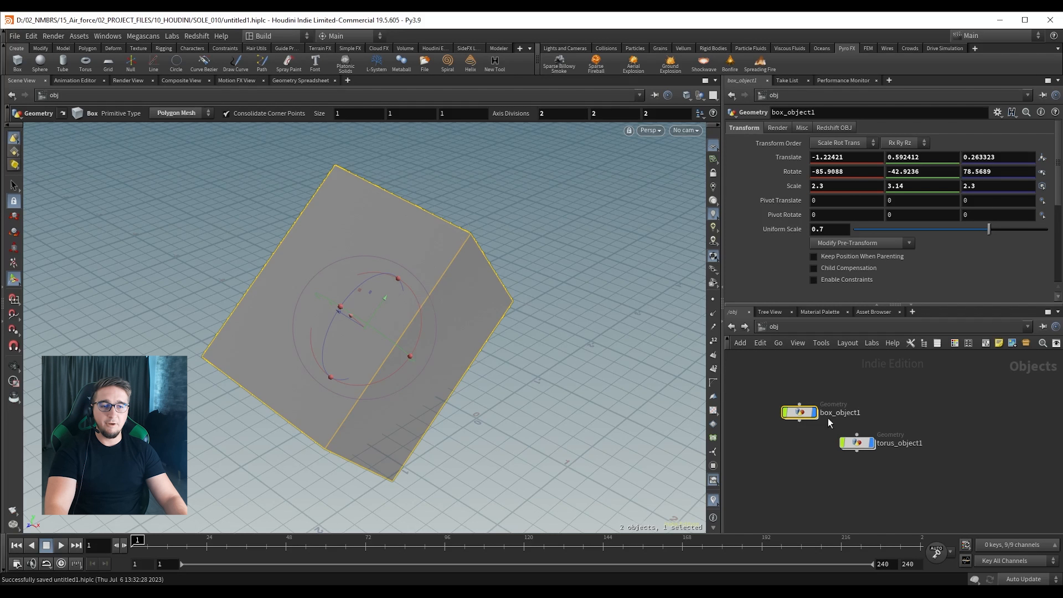
Clear the selection and fit both the box and the torus in the viewport.
click(796, 461)
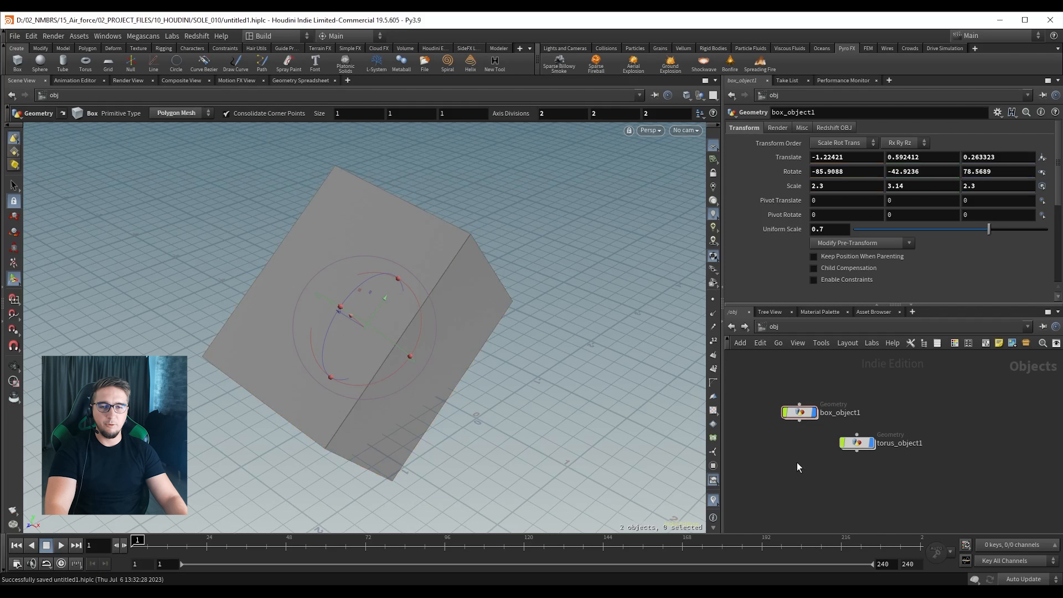
key(Escape)
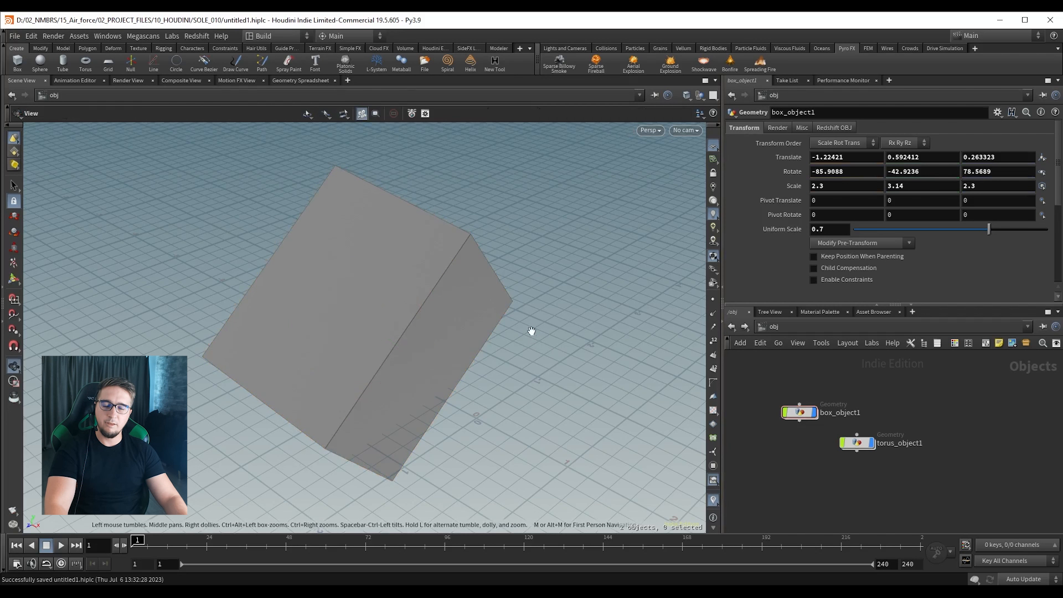
key(space+a)
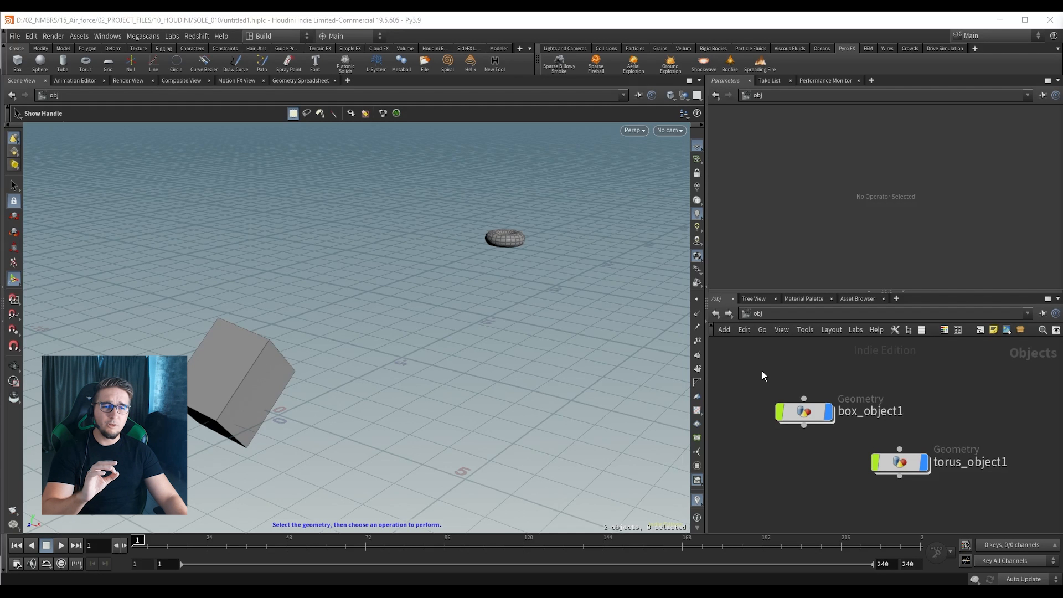
Switch to Photoshop and toggle the visibility of Layer 2 and Layer 2 copy in networks.psd to highlight network contexts.
click(760, 314)
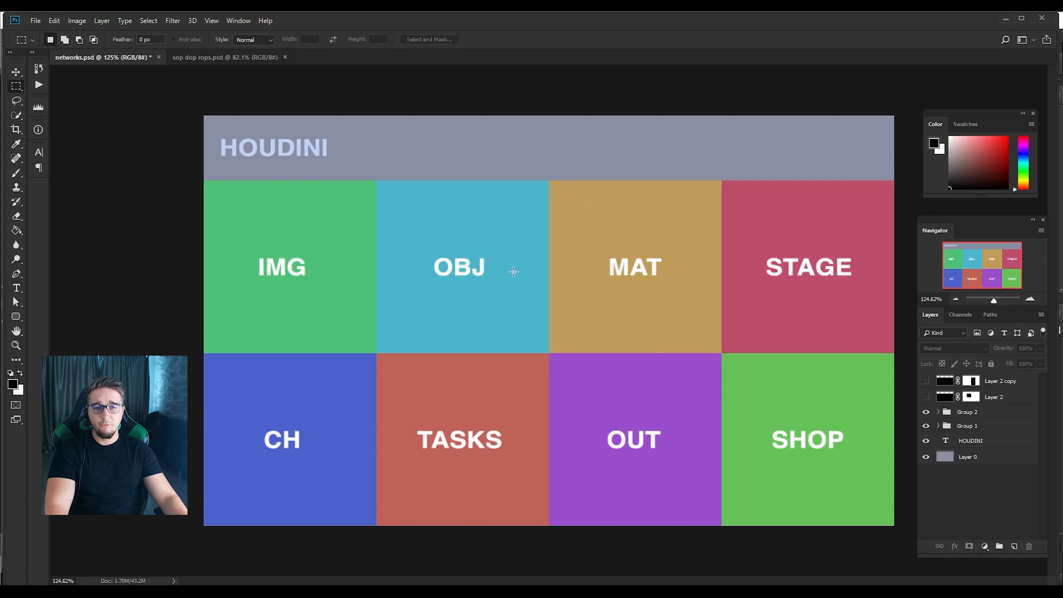
click(925, 397)
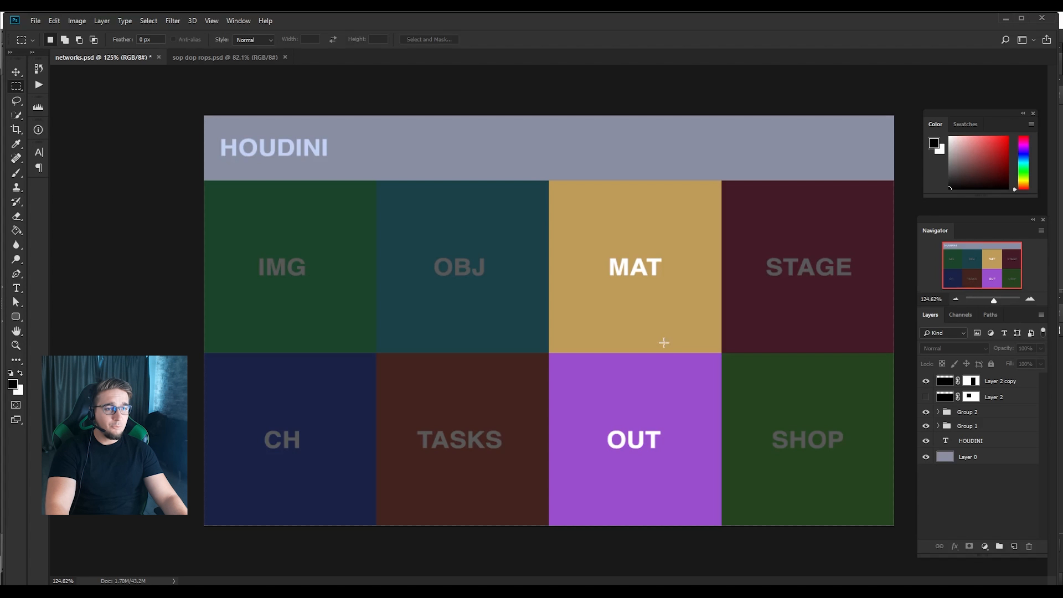
click(926, 396)
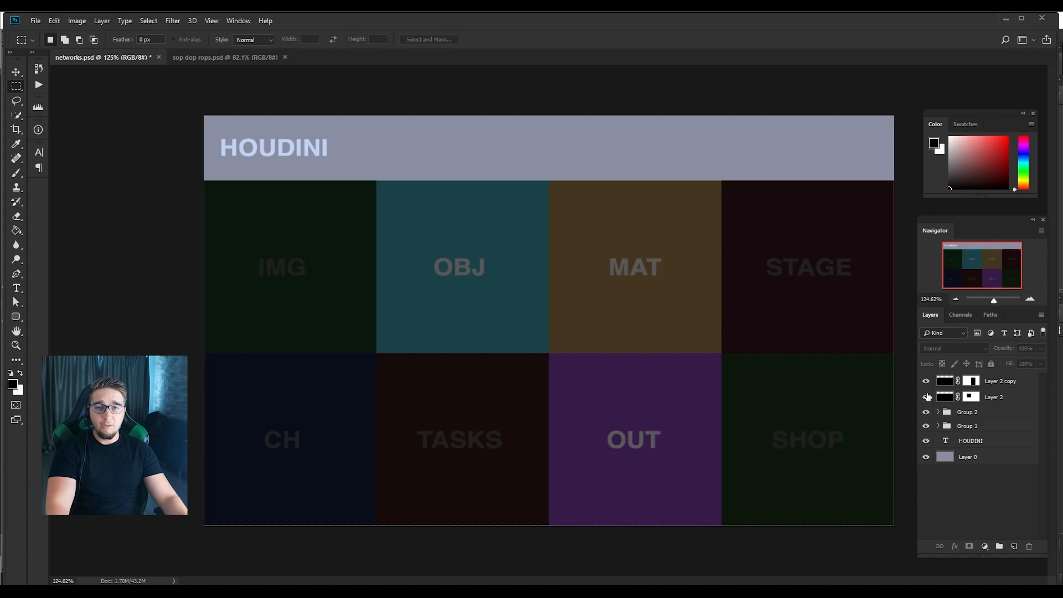
click(926, 381)
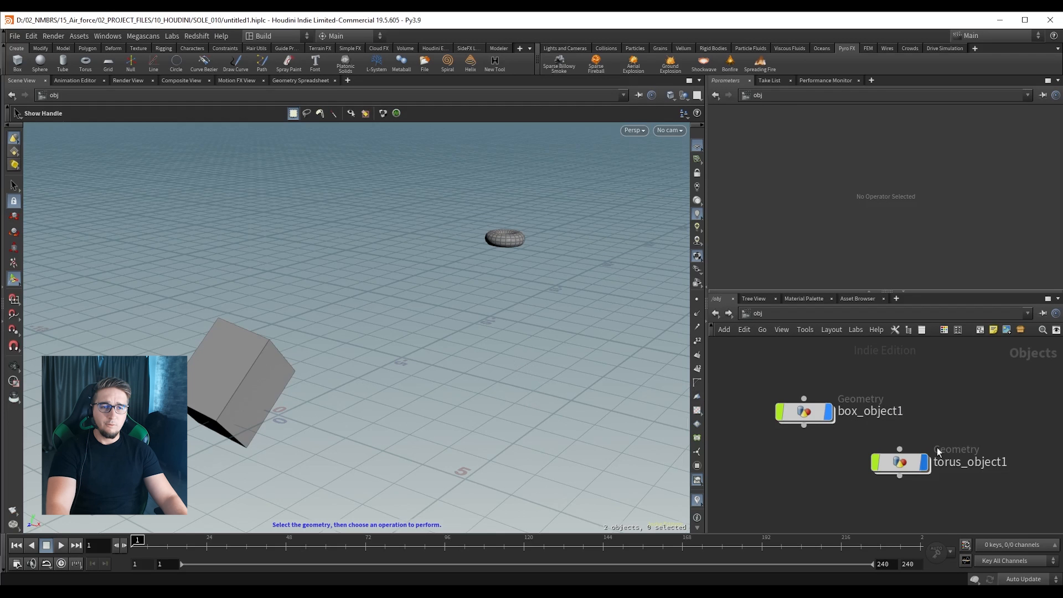
Switch back to Houdini and make three duplicates of the box node, spread out below the original in the network editor.
scroll(793, 457, down, 2)
middle_drag(806, 483, 821, 437)
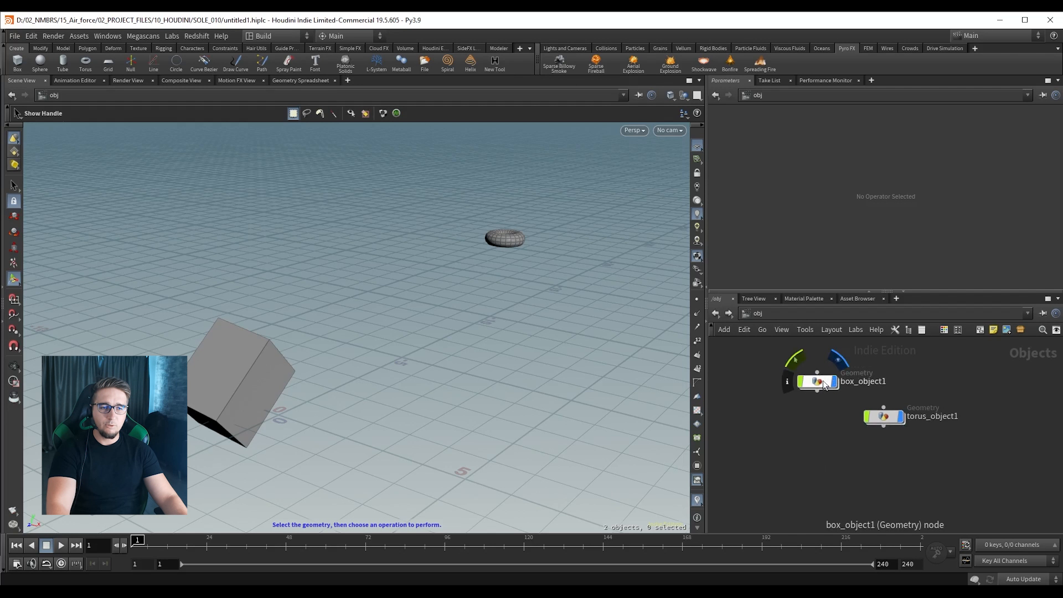
alt+drag(822, 380, 751, 437)
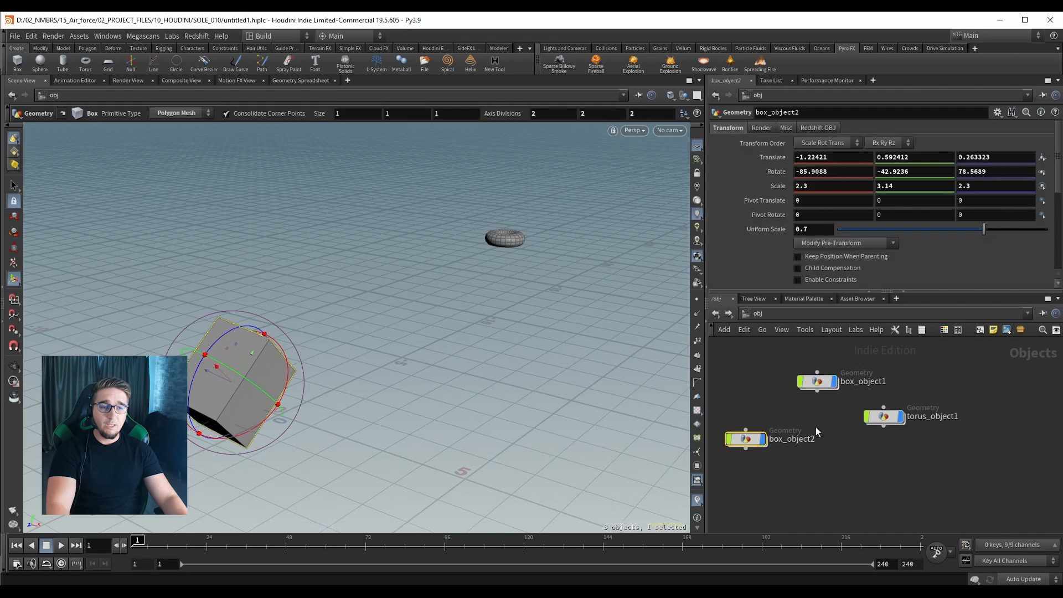
middle_drag(823, 431, 839, 403)
alt+drag(761, 410, 970, 443)
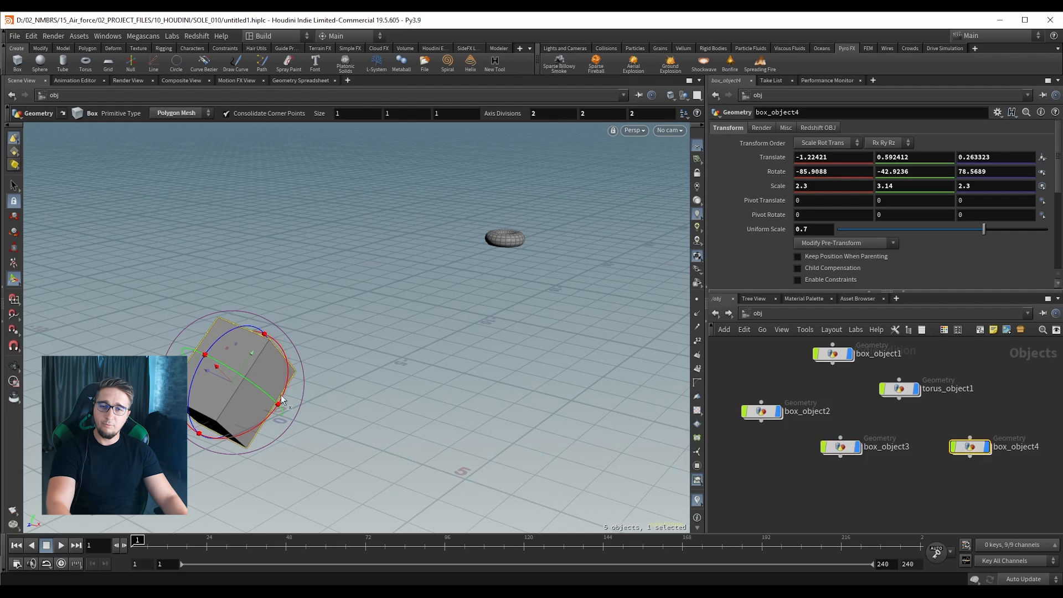
Move box_object4 to about (2.44, 1.68, -3.04) and box_object3 to about (-4.09, 2.68, -0.94) in the viewport.
drag(232, 388, 442, 334)
click(840, 446)
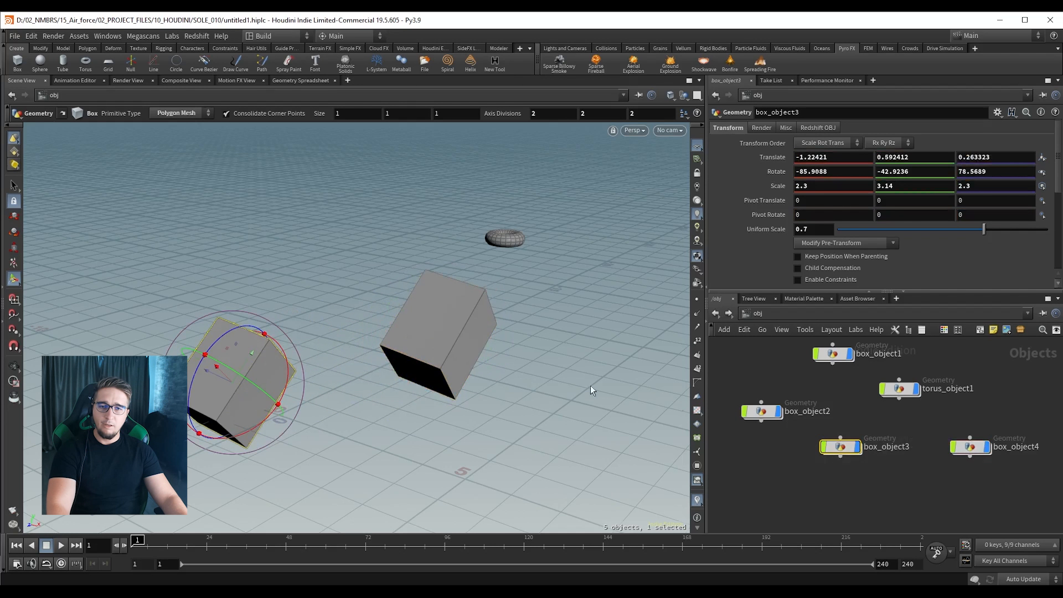
drag(231, 376, 279, 302)
alt+drag(279, 302, 295, 352)
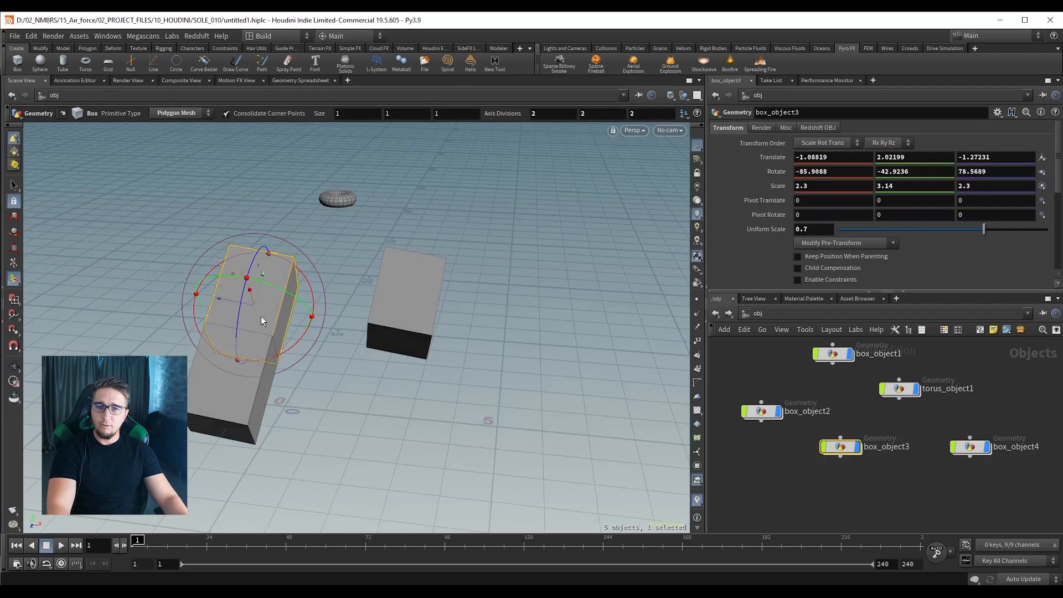
drag(250, 317, 113, 256)
key(r)
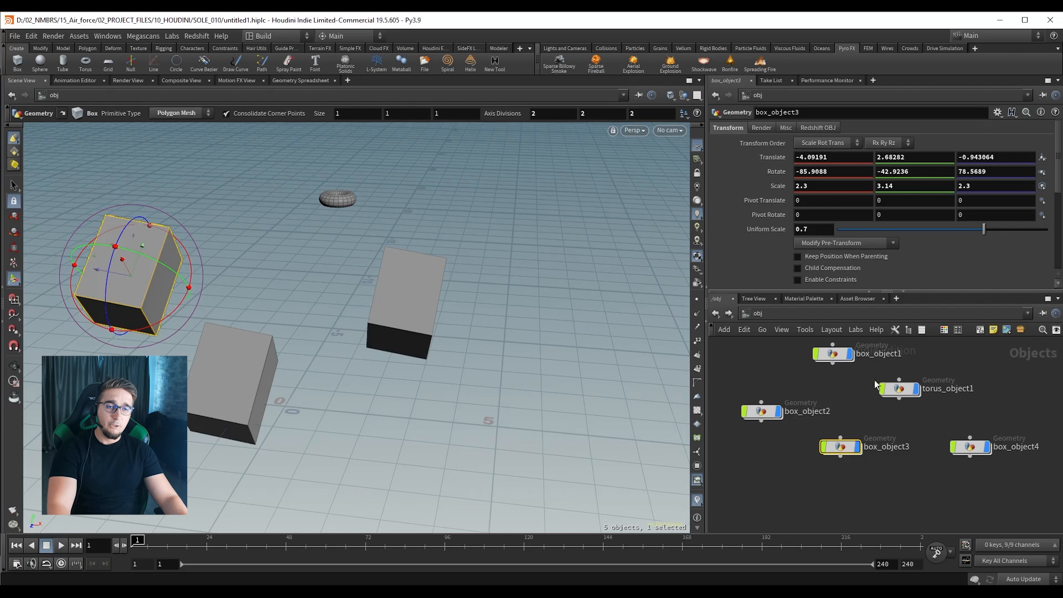
Collapse and re-expand the obj context in the Tree View, and select box_object2 there.
click(754, 298)
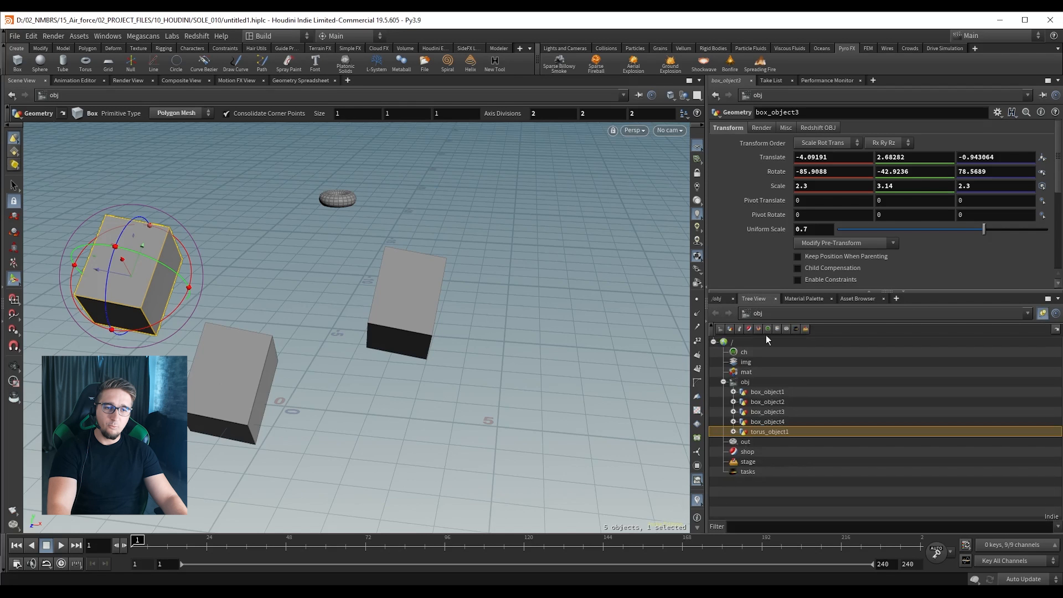
click(722, 382)
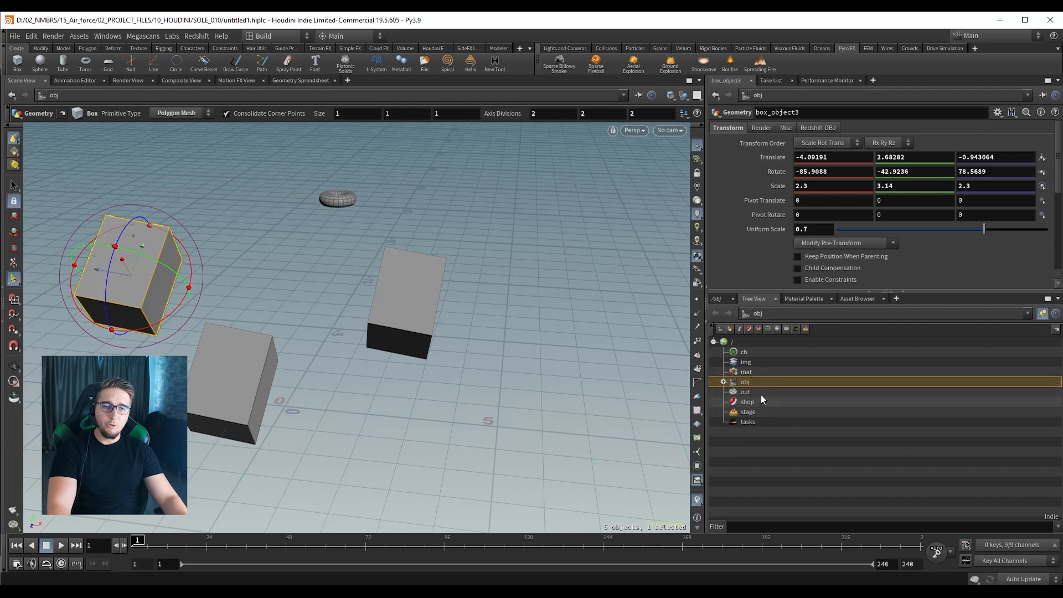
click(723, 382)
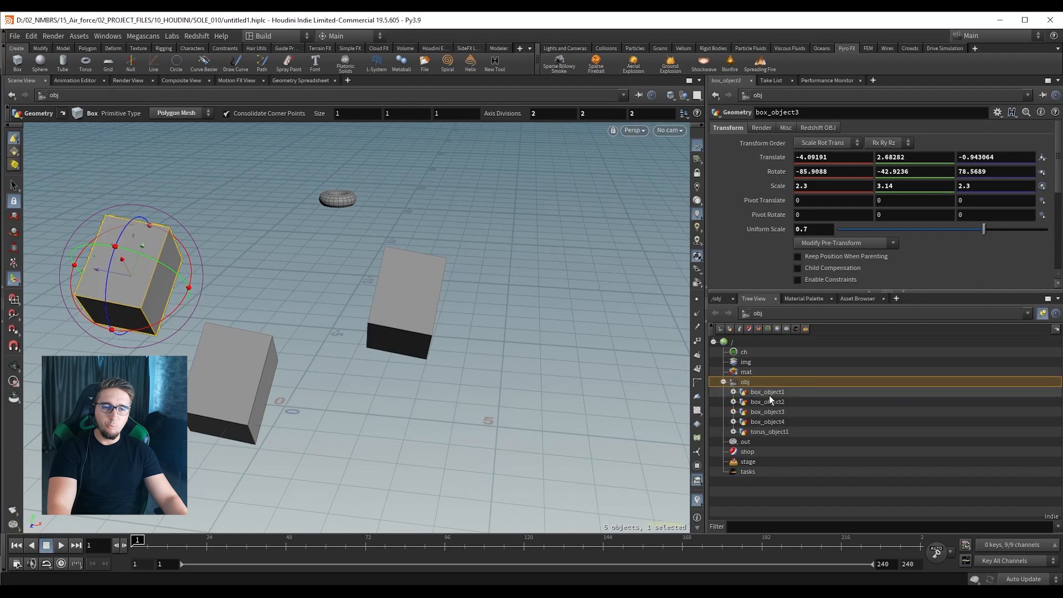
click(767, 401)
mouse_move(767, 403)
mouse_down()
mouse_move(772, 430)
mouse_move(771, 403)
mouse_up()
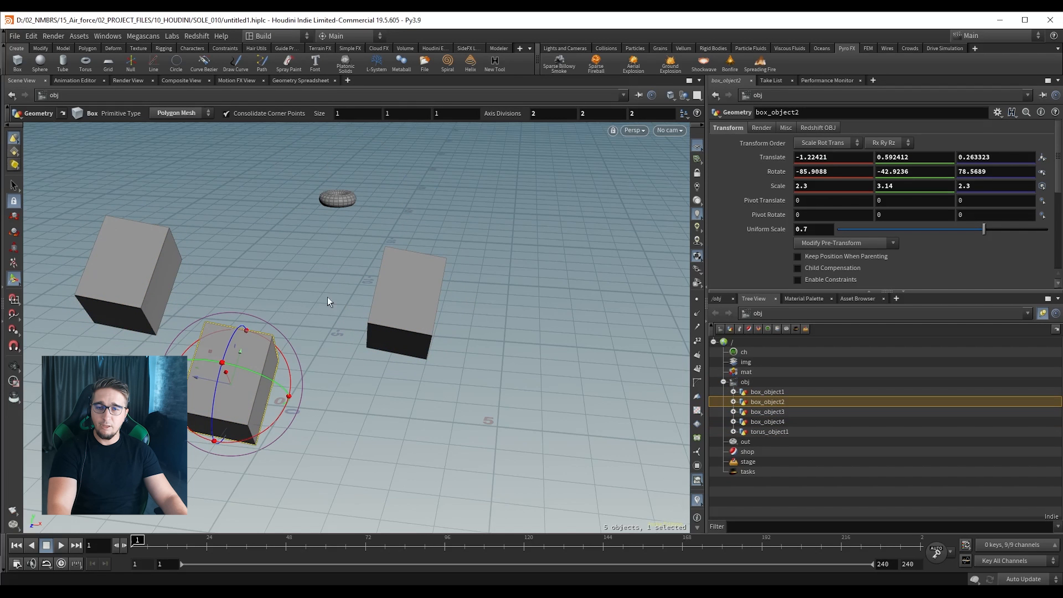
Select box_object4 in the Tree View, move it to about (1.85, 1.77, -3.01), and save the scene.
click(769, 422)
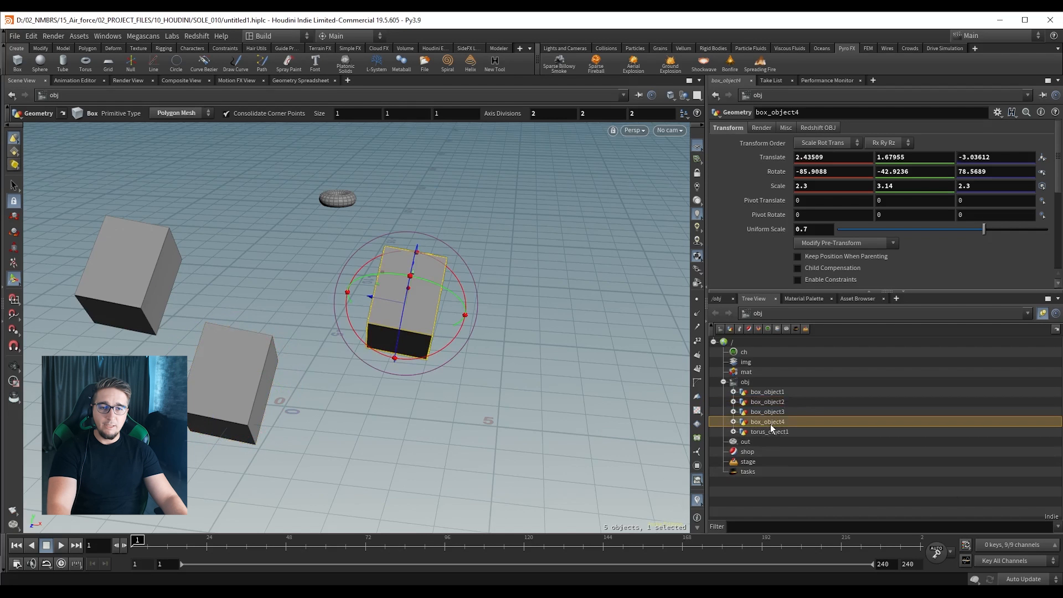
drag(389, 300, 397, 355)
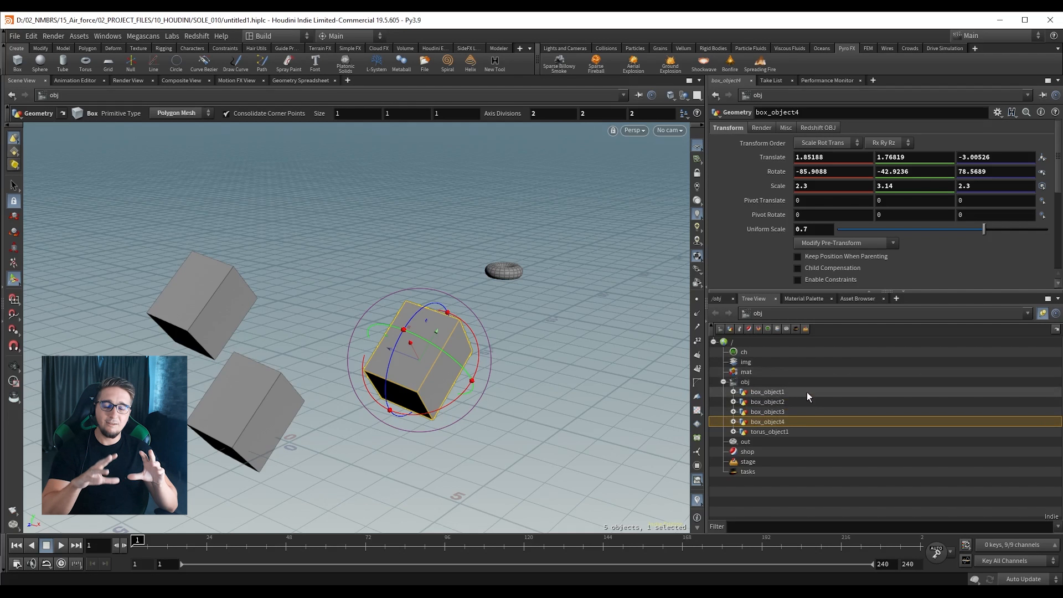
key(ctrl+s)
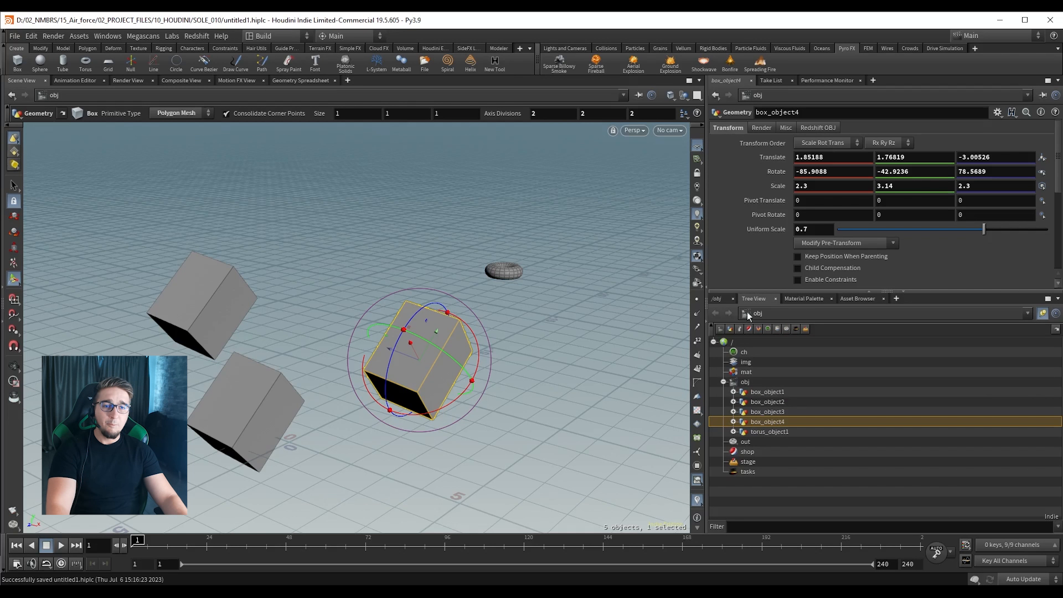
Return to the obj network view and select the box_object1, torus_object1 and box_object4 nodes together.
click(716, 299)
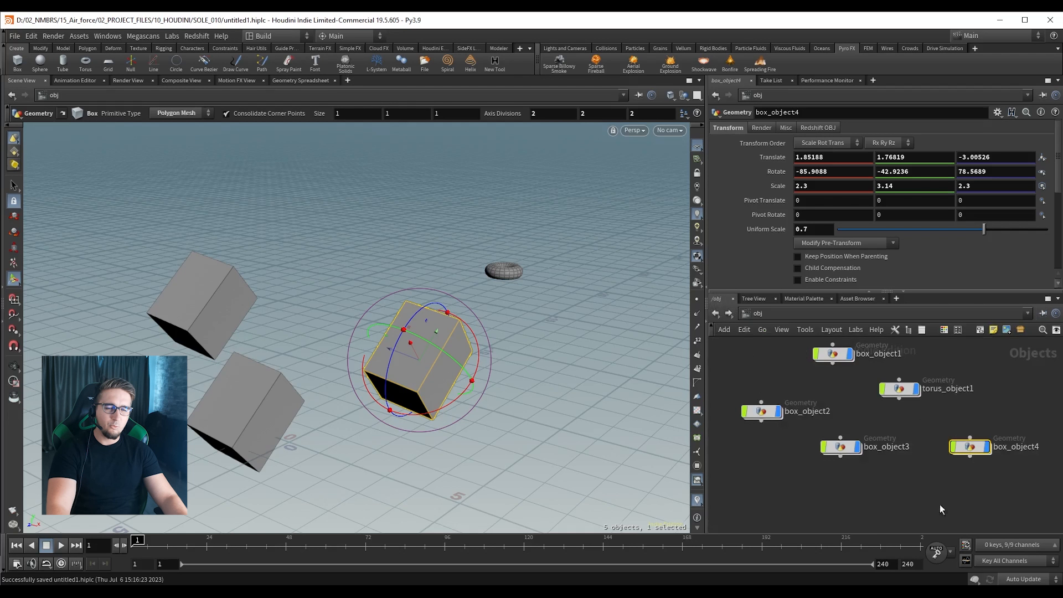
scroll(846, 467, down, 2)
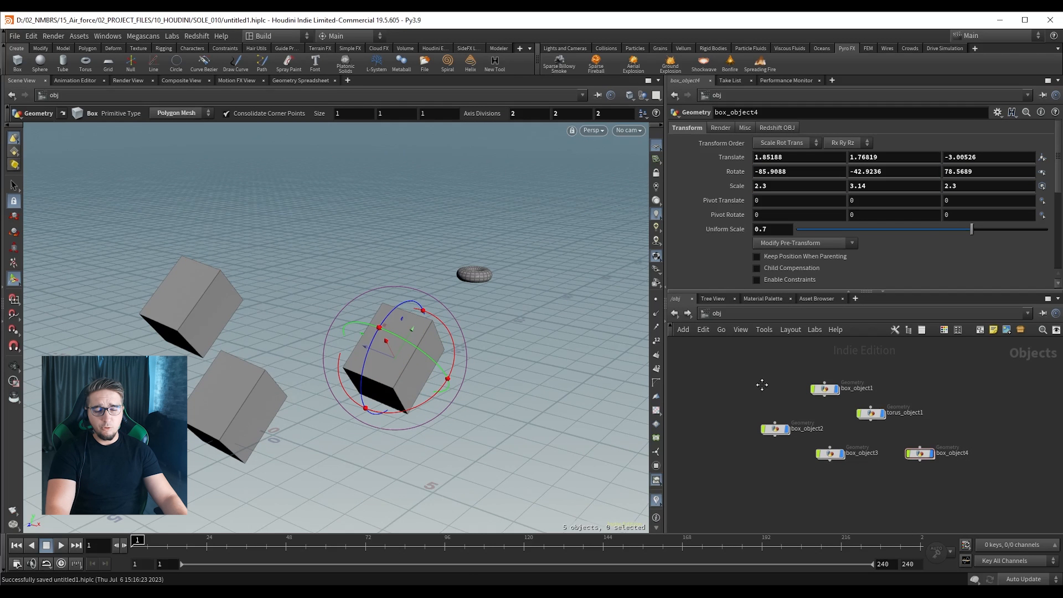
middle_drag(762, 385, 725, 373)
middle_drag(774, 349, 757, 363)
drag(792, 400, 834, 430)
shift+drag(920, 433, 856, 480)
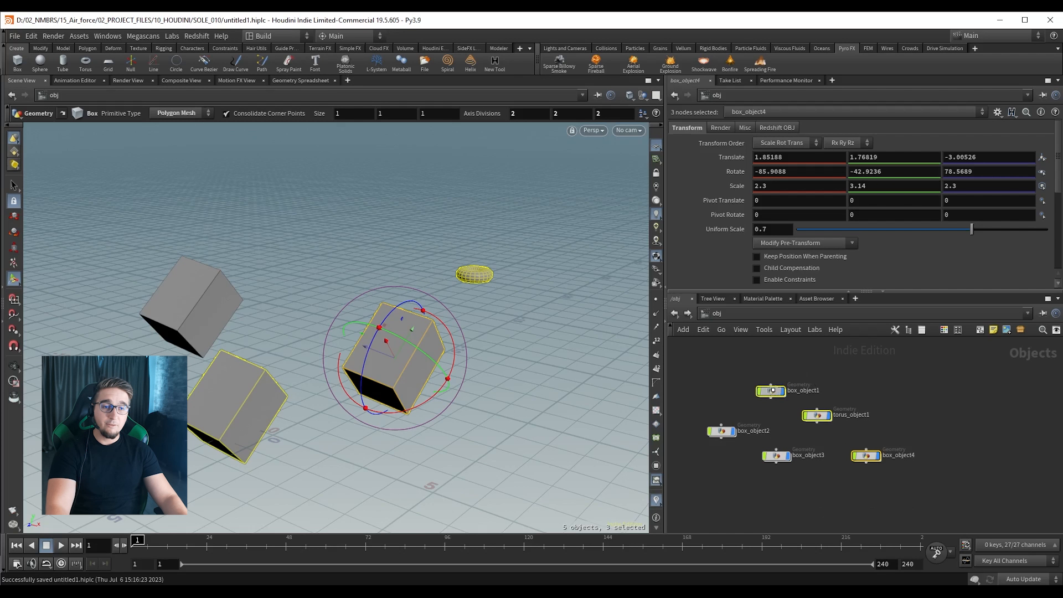
Align the three selected nodes in a horizontal row, and realign them into a vertical column.
key(a)
drag(771, 391, 973, 406)
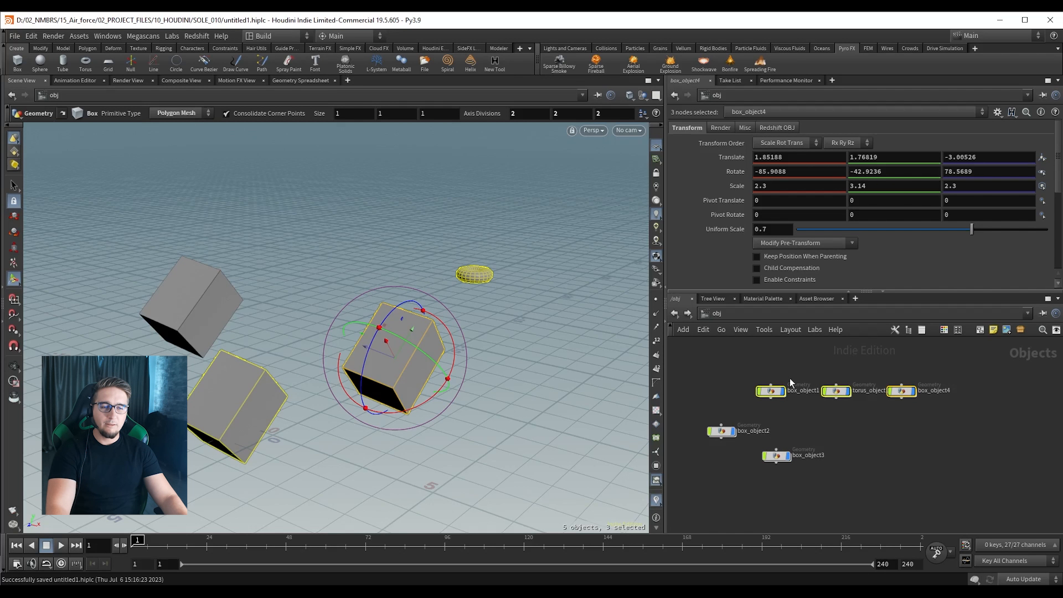
drag(772, 394, 866, 431)
key(a)
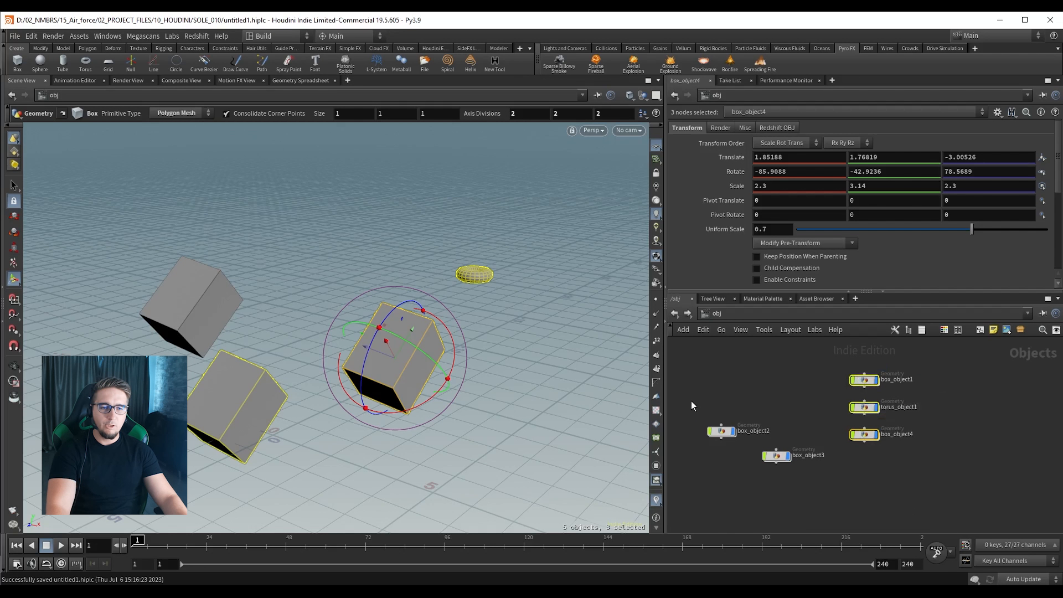
Select the box_object2 and box_object3 nodes and align them in a vertical column.
drag(689, 400, 813, 470)
mouse_move(718, 432)
mouse_down()
mouse_move(741, 366)
mouse_move(719, 441)
mouse_up()
key(a)
Create a network box around box_object1, torus_object1 and box_object4, and enlarge it on all sides.
drag(800, 460, 960, 346)
scroll(963, 344, up, 1)
drag(804, 351, 892, 494)
click(965, 367)
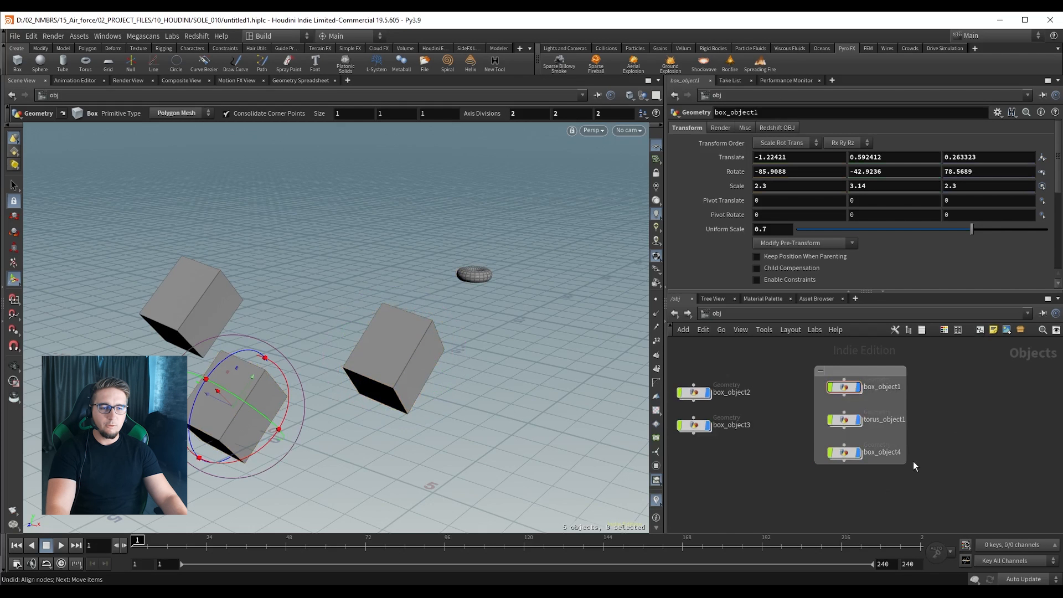
drag(906, 464, 928, 480)
drag(815, 366, 805, 357)
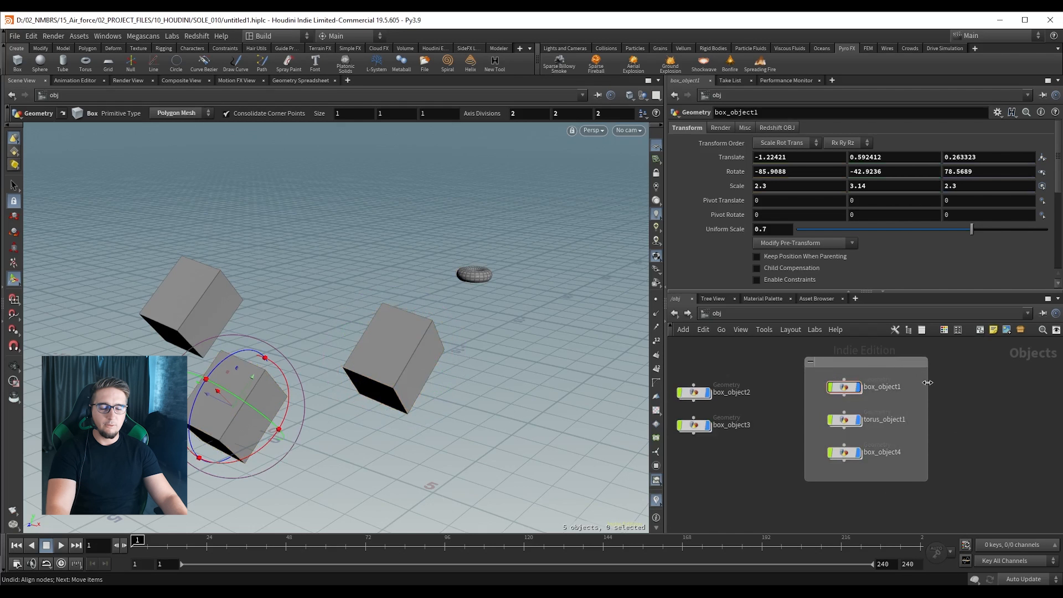
Title the network box around the three nodes "Priamry FX".
middle_drag(912, 378, 880, 387)
click(834, 373)
double_click(835, 373)
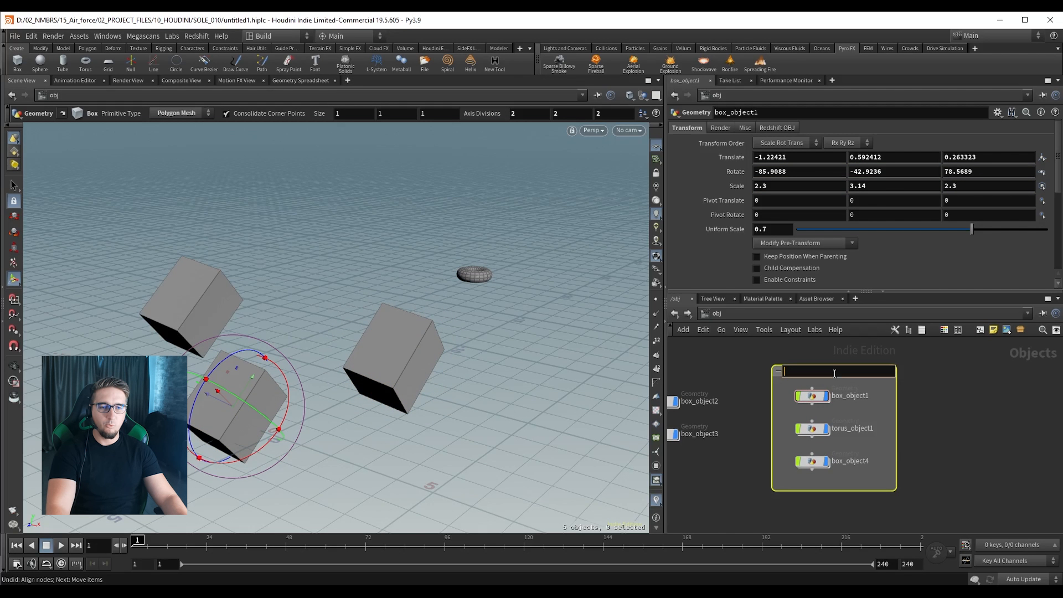
text(Priamry FX)
key(Return)
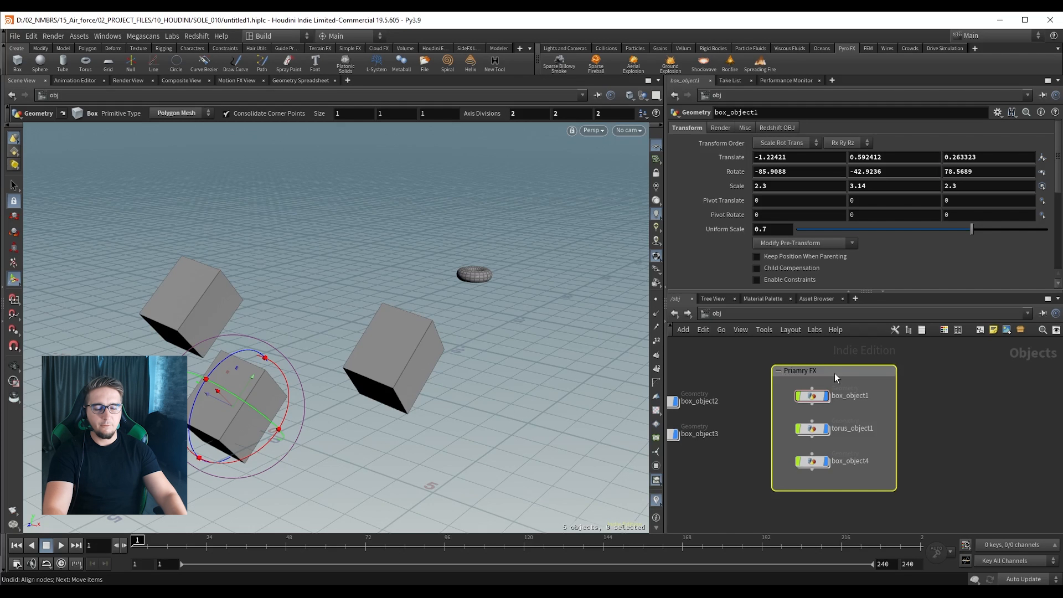
Create a network box around box_object2 and box_object3, and title it "Secondary".
middle_drag(756, 372, 847, 348)
drag(821, 349, 714, 423)
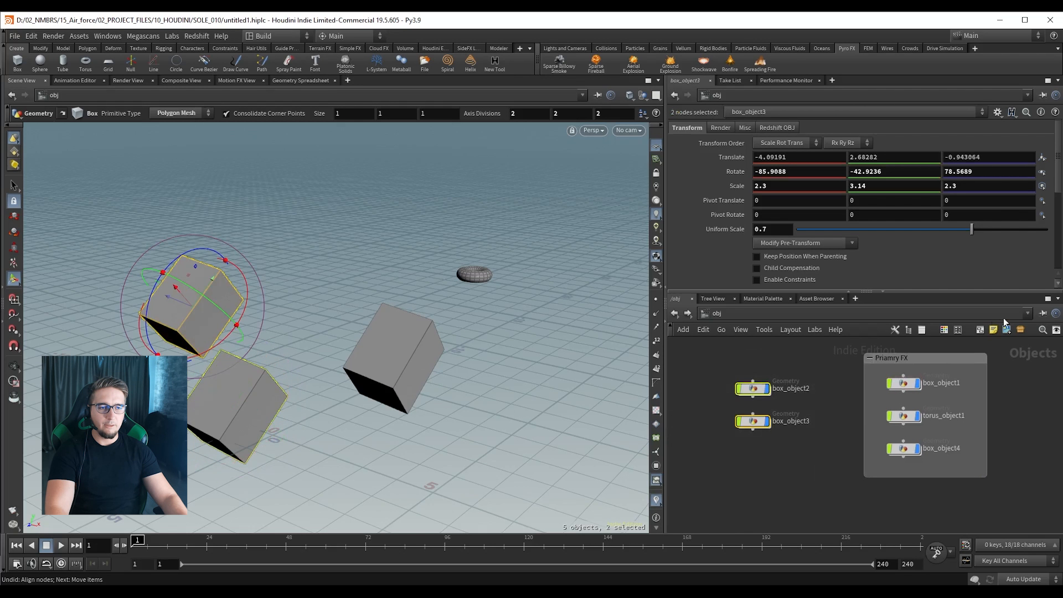
click(980, 330)
double_click(751, 373)
text(Seco)
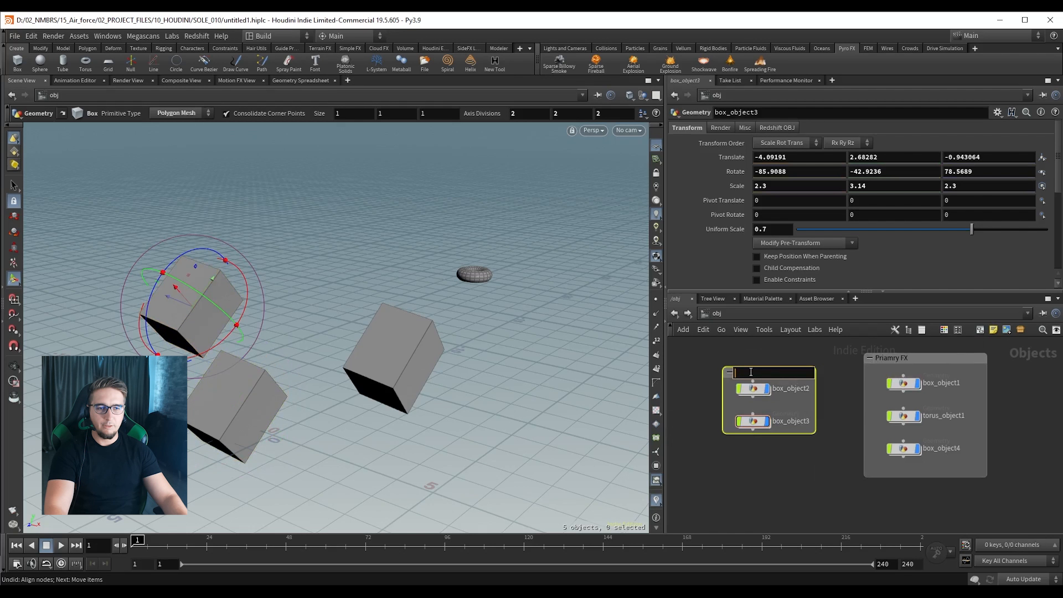
text(ndary)
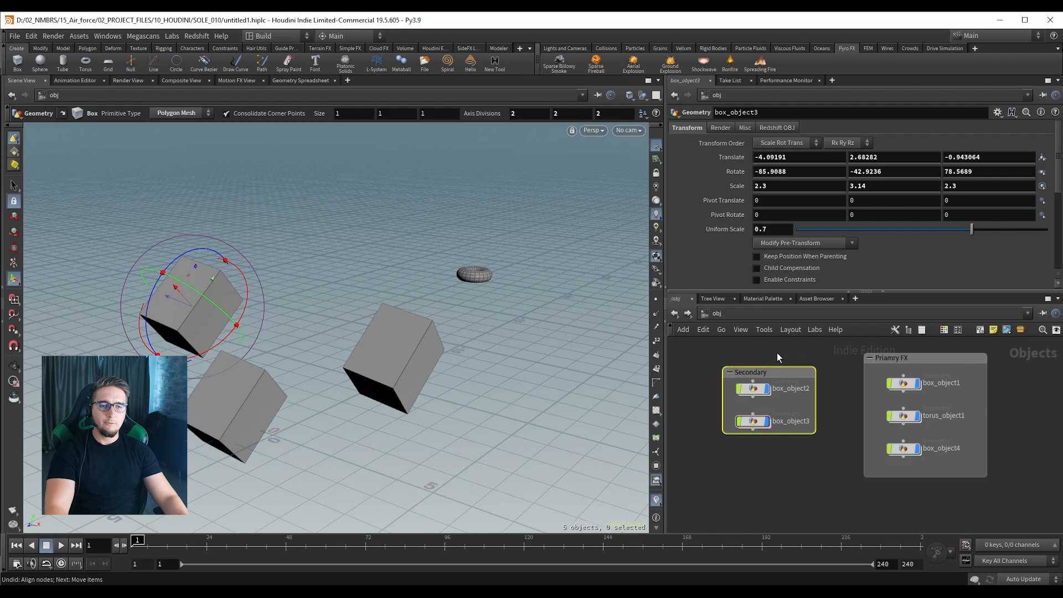
Delete both network boxes together with all the nodes inside them from the object network.
key(Return)
scroll(806, 427, down, 5)
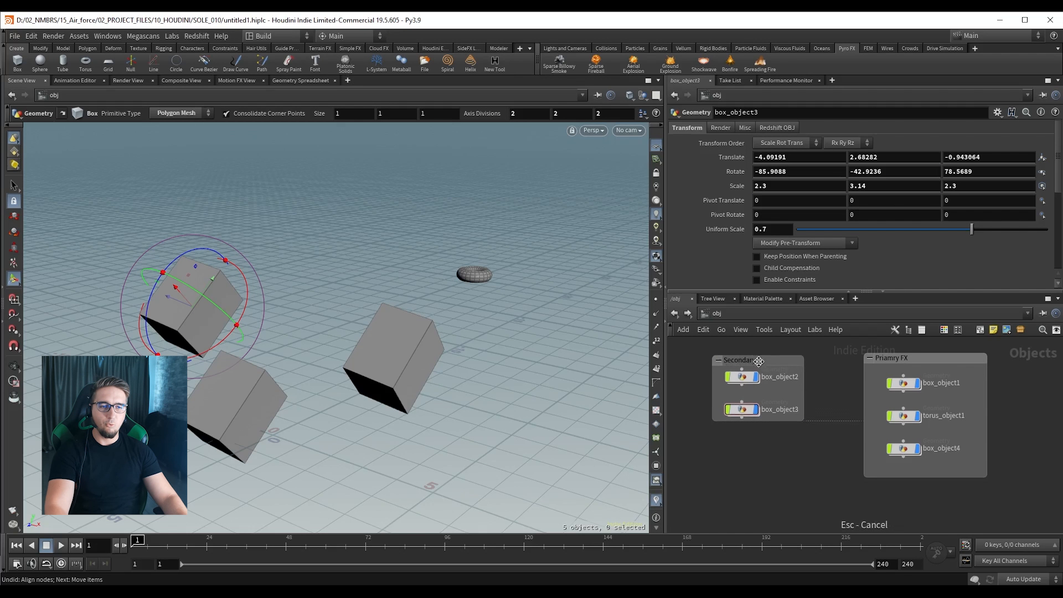
scroll(811, 430, up, 2)
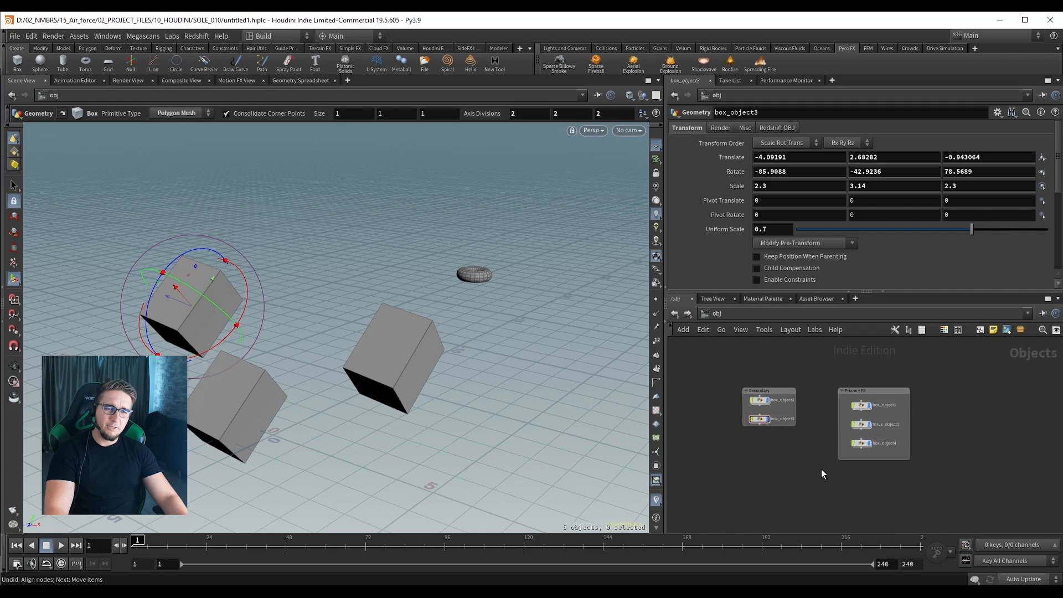
drag(733, 360, 913, 495)
key(Delete)
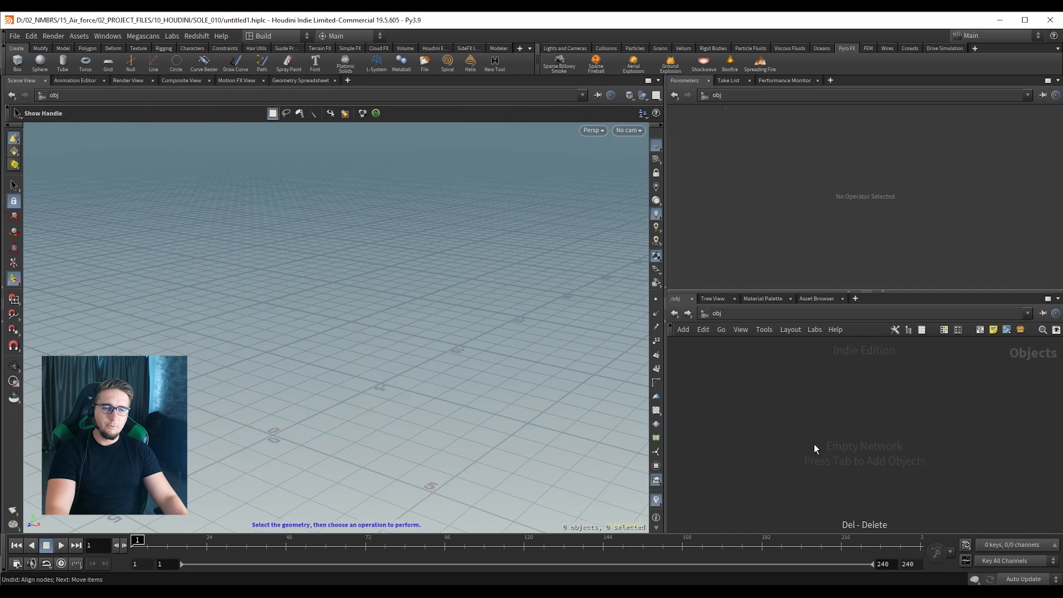
Add a new box object to the empty object network and frame it in the viewport.
key(Tab)
text(box)
key(Return)
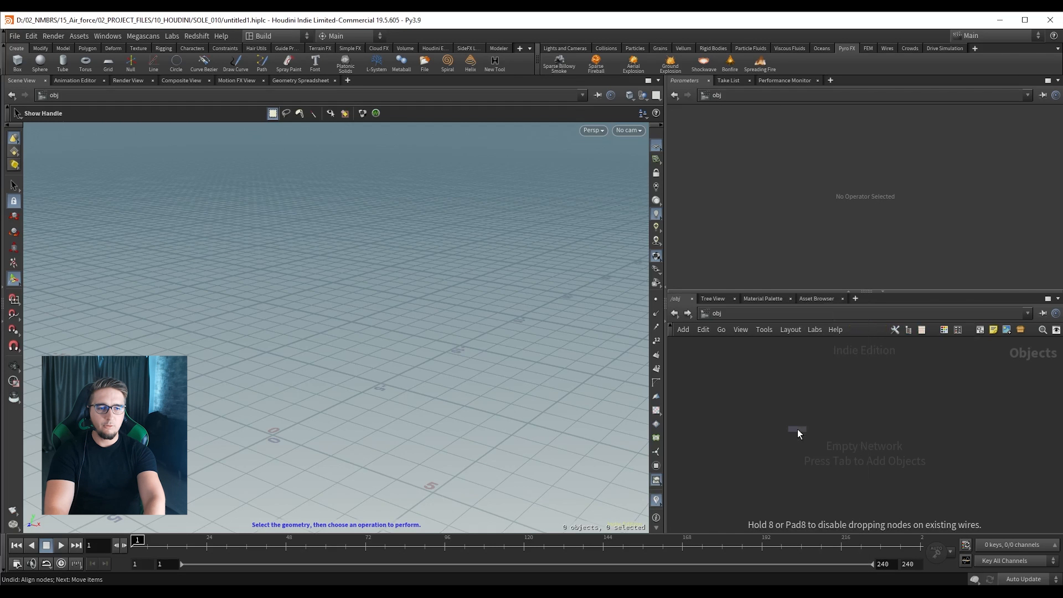
click(797, 429)
key(Escape)
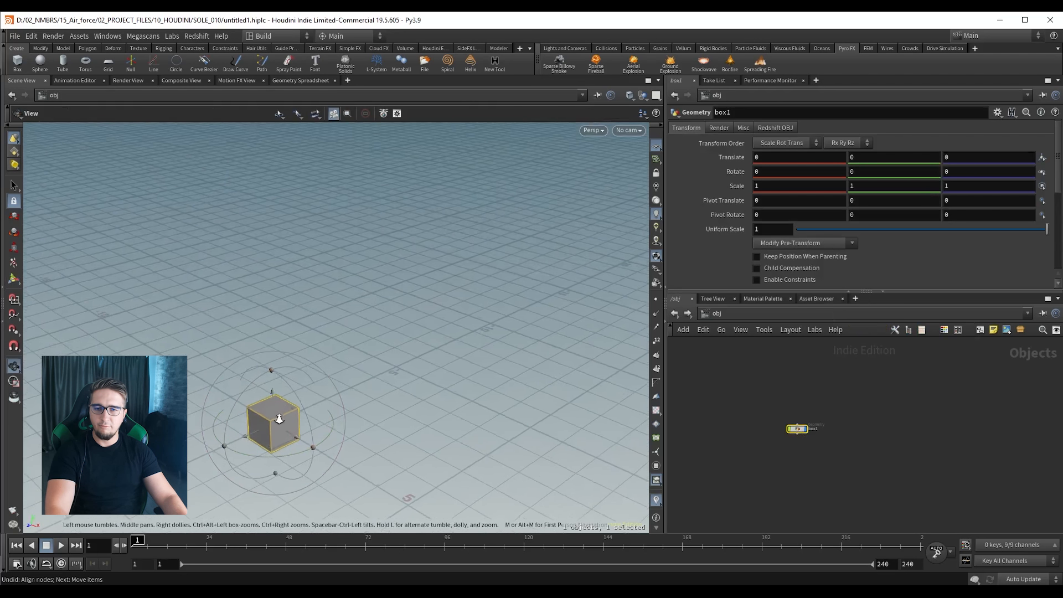
scroll(381, 363, up, 4)
key(g)
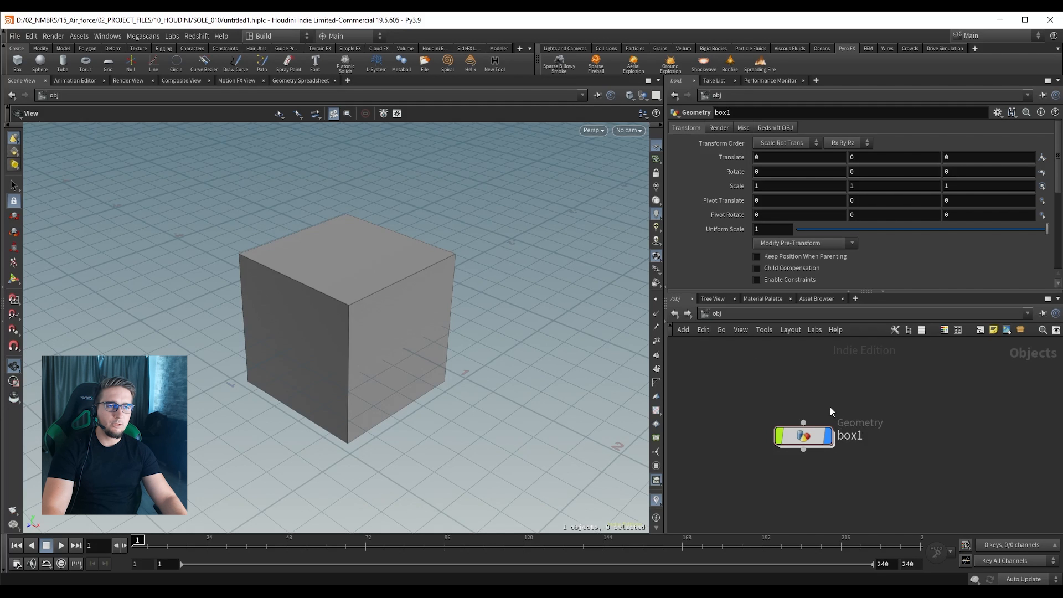
Inside the box1 object, set the box's Axis Divisions to 8, 8, 8 and its Primitive Type to NURBS.
click(809, 434)
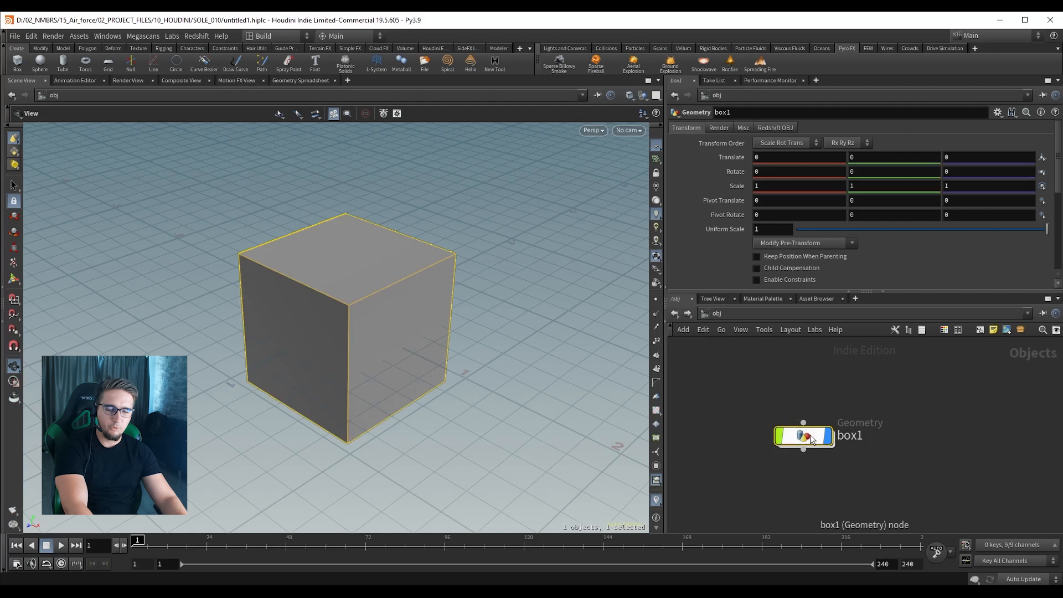
double_click(809, 434)
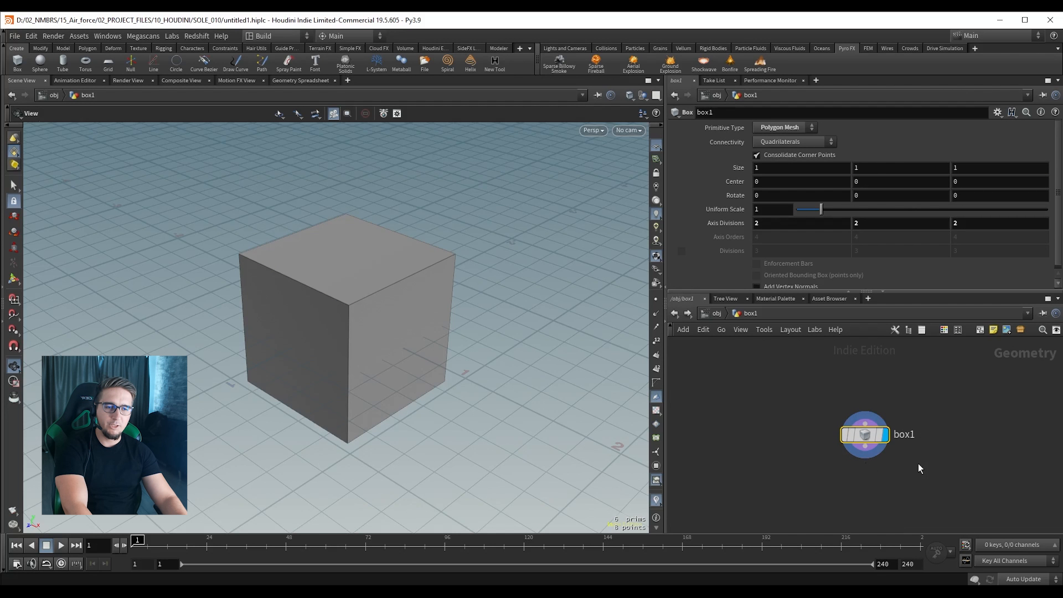
scroll(918, 463, up, 2)
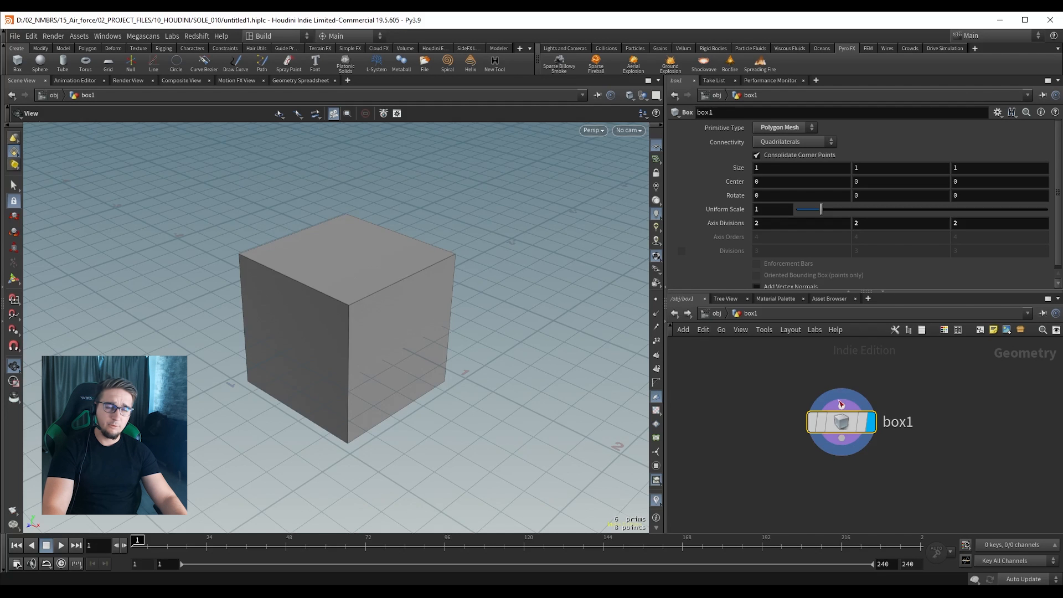
middle_drag(717, 224, 742, 224)
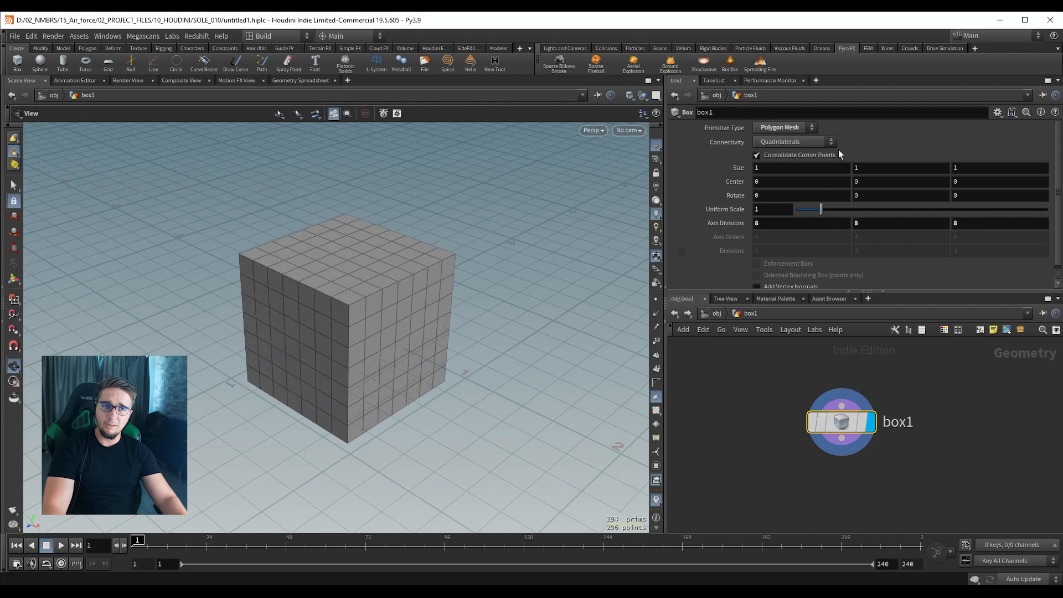
click(785, 125)
click(771, 172)
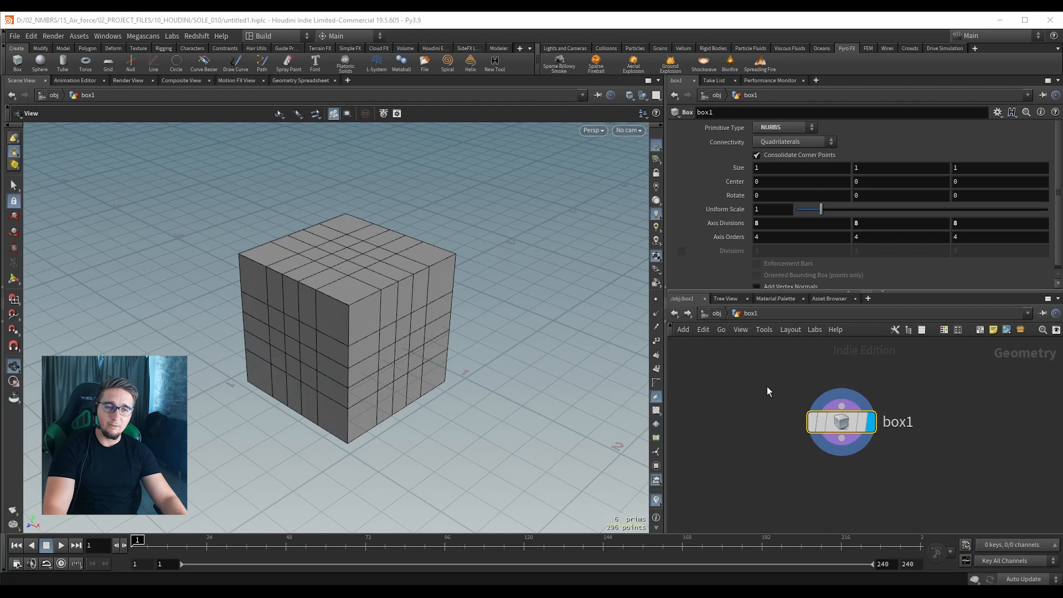
Step between the object level and box1's geometry network, saving the scene before returning to the object level.
key(u)
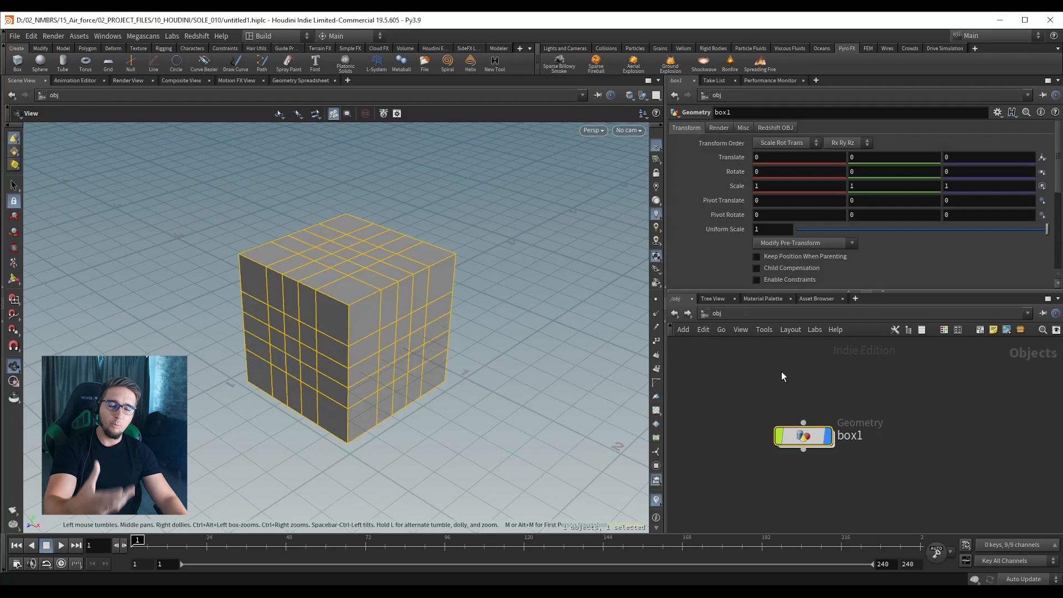
double_click(807, 428)
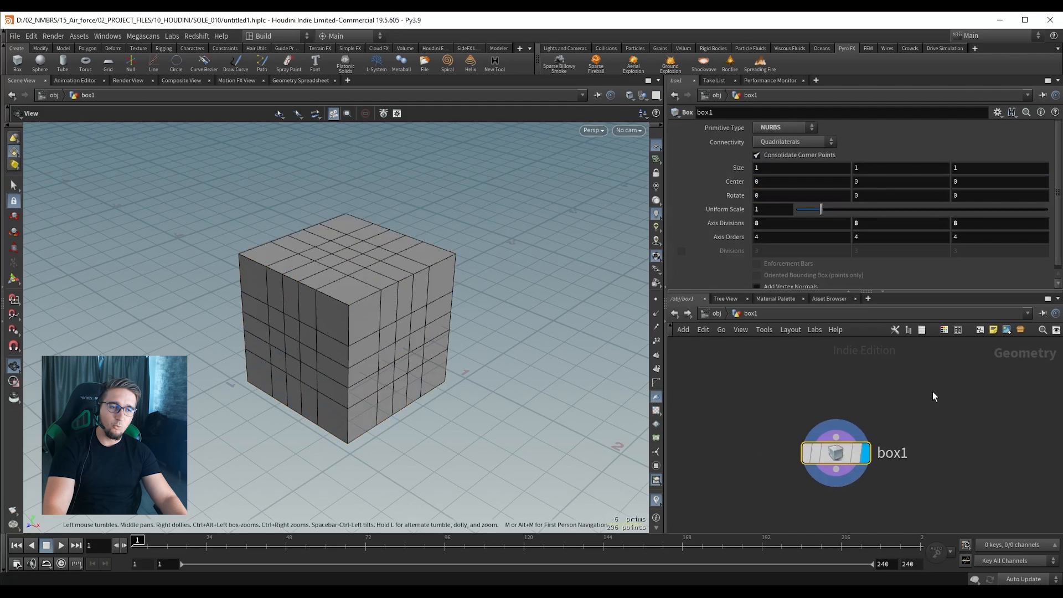
key(ctrl+s)
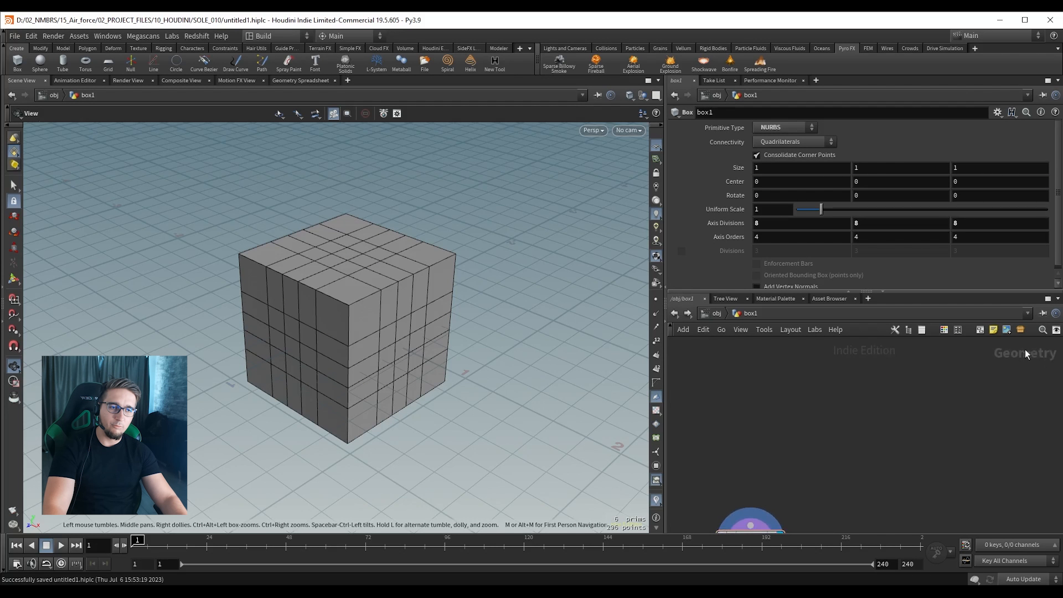
key(u)
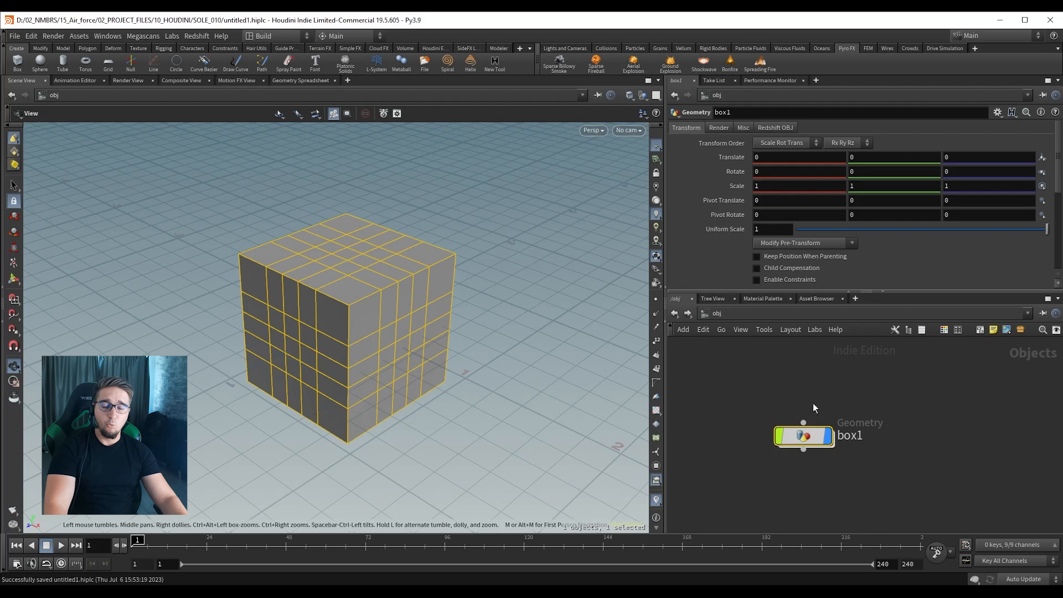
Expand box1 under obj in the Tree View to examine how its geometry node is nested.
click(712, 299)
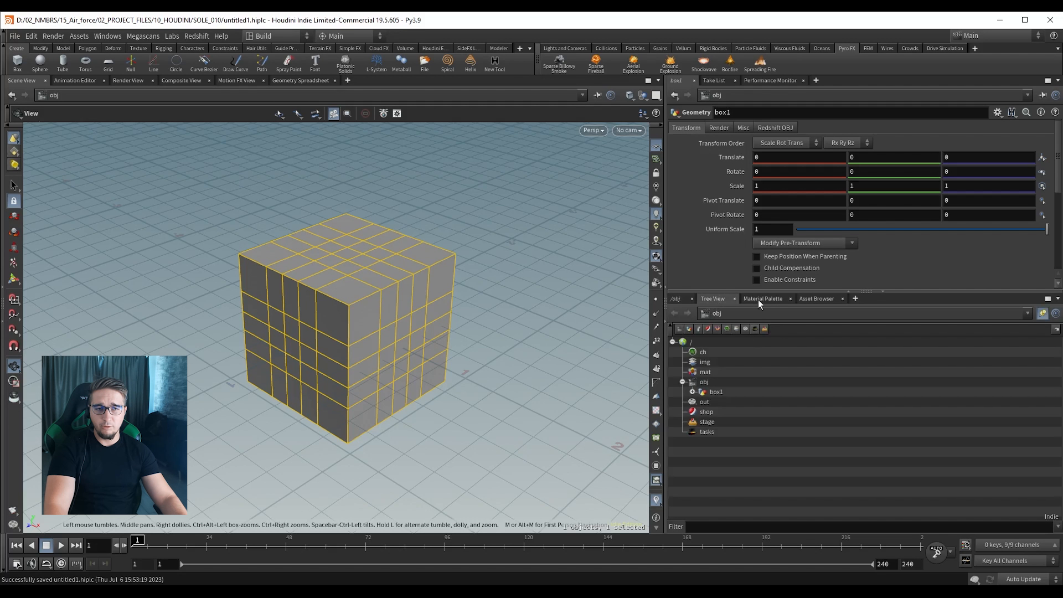
click(682, 382)
click(683, 382)
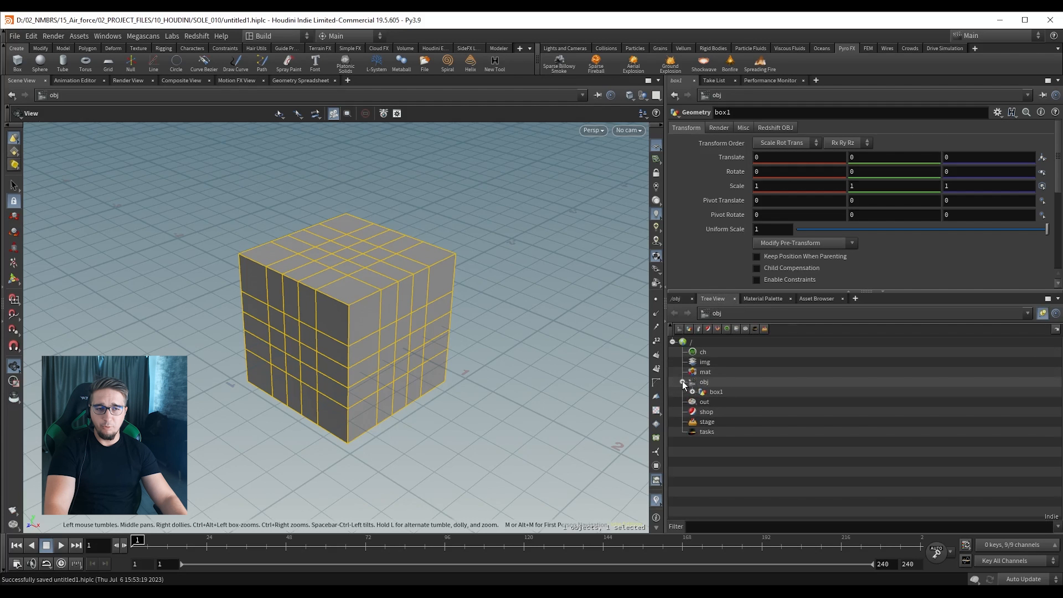
click(692, 392)
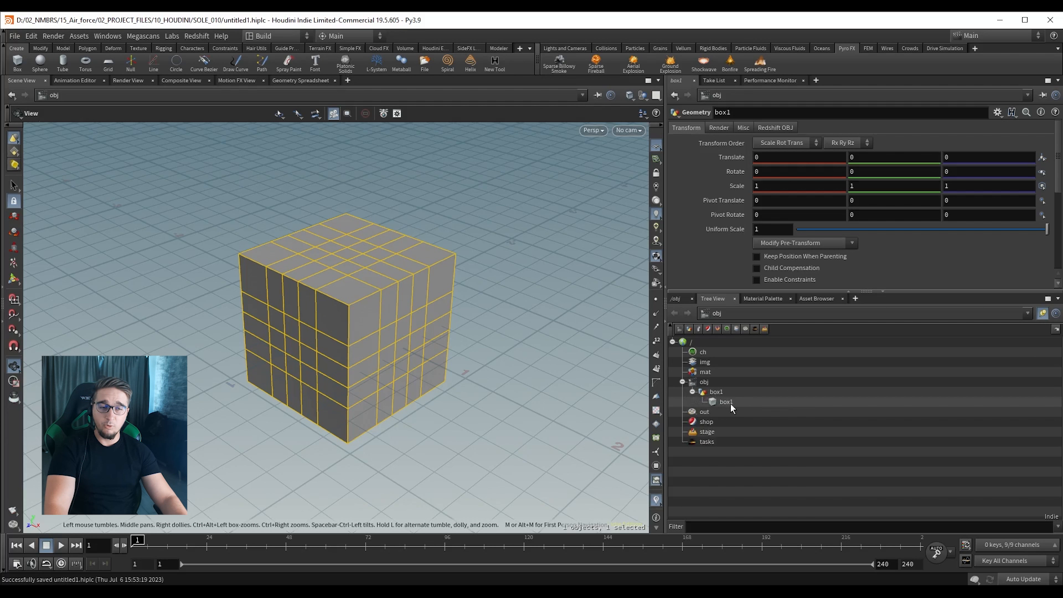
Rename the box1 object in the object network to "BOX_Container".
click(675, 298)
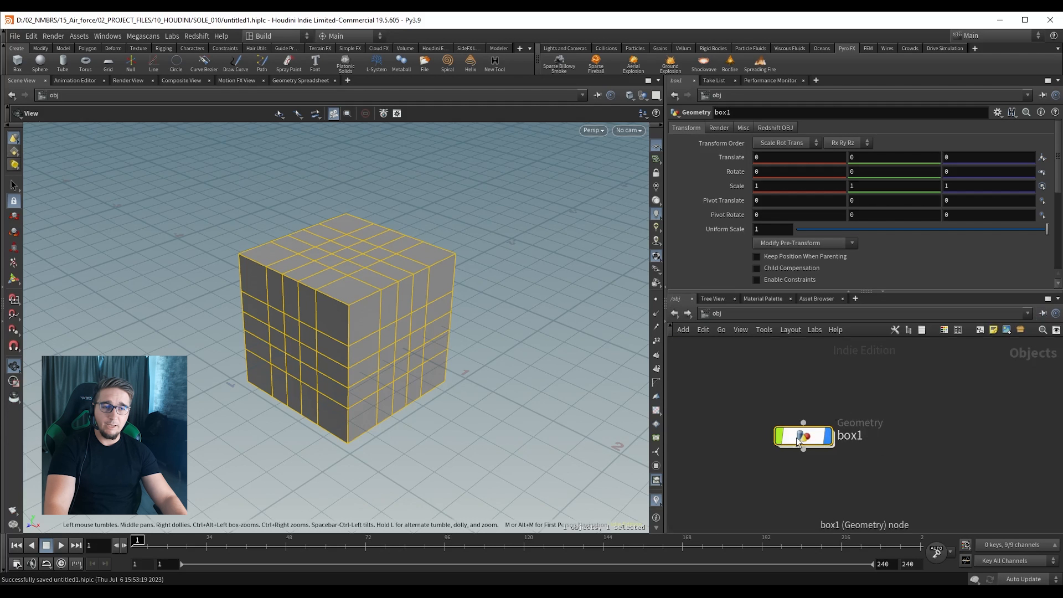
click(850, 437)
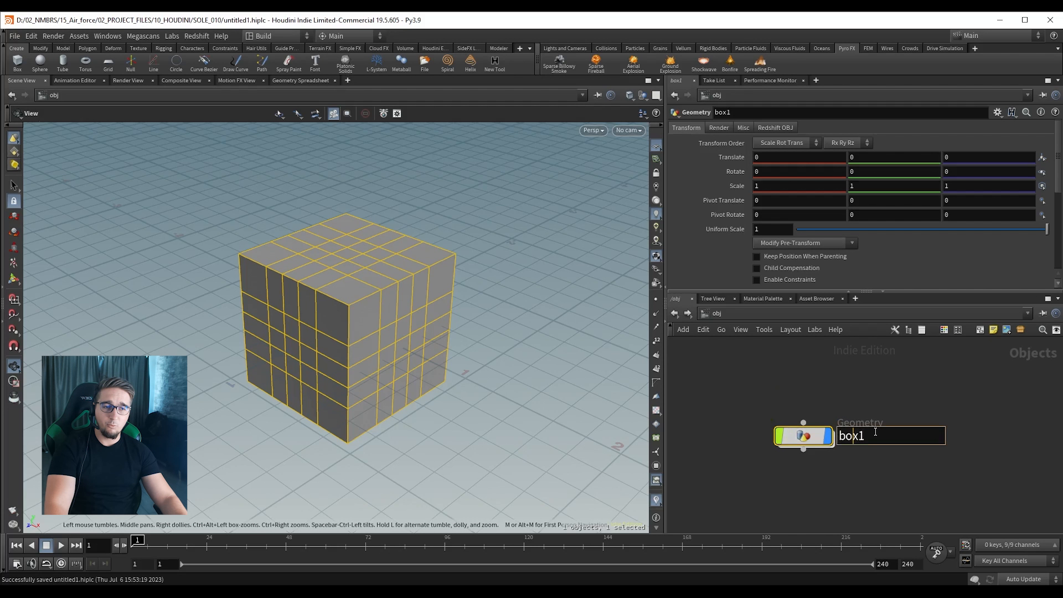
double_click(851, 436)
text(BOX_Container)
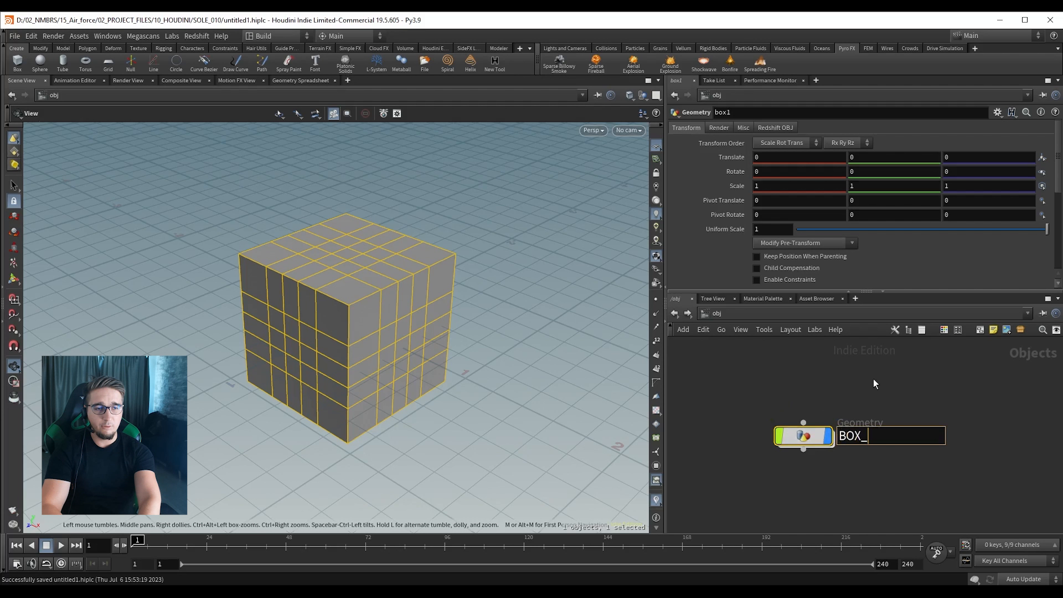
key(Return)
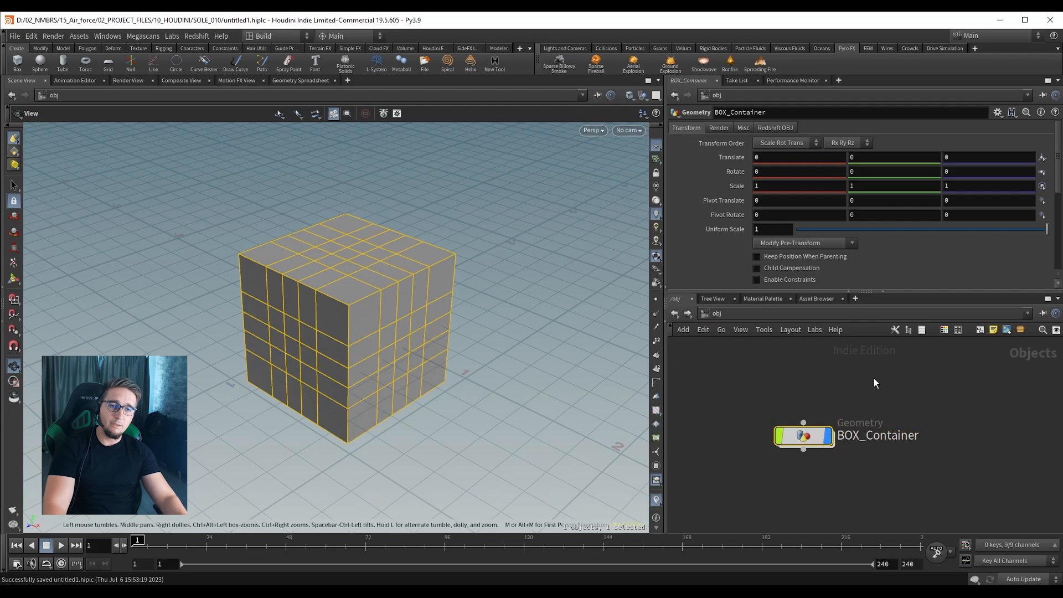
Check the renamed container's hierarchy in the Tree View and enter BOX_Container's geometry network.
click(710, 299)
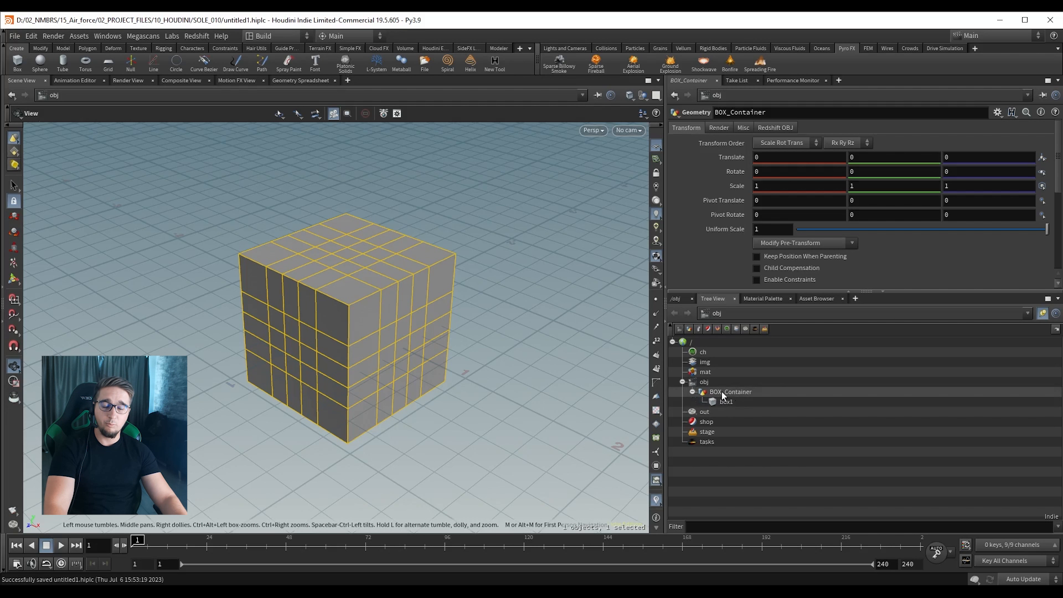
click(675, 298)
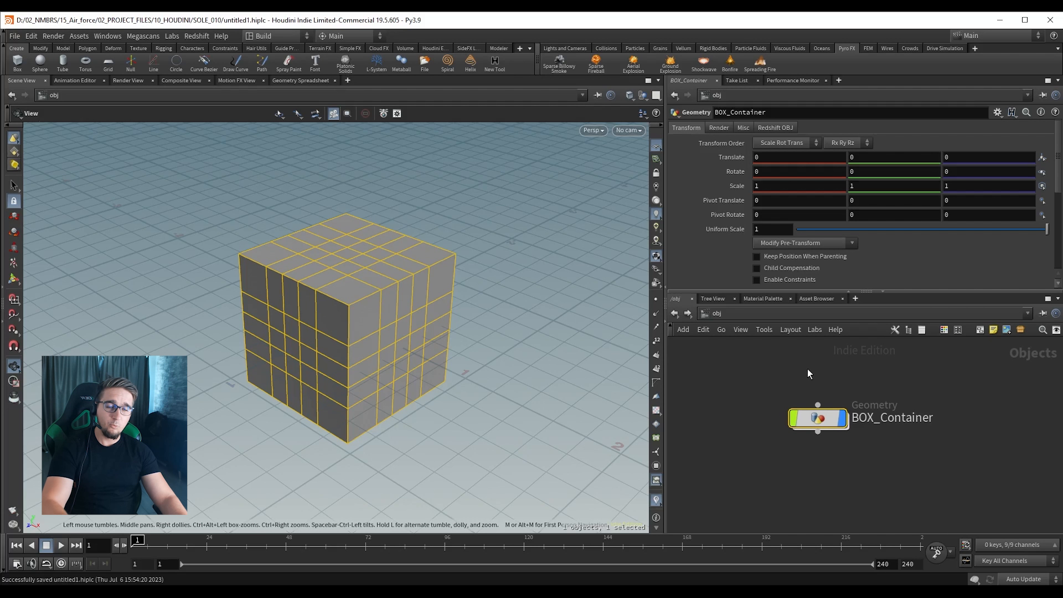
double_click(817, 418)
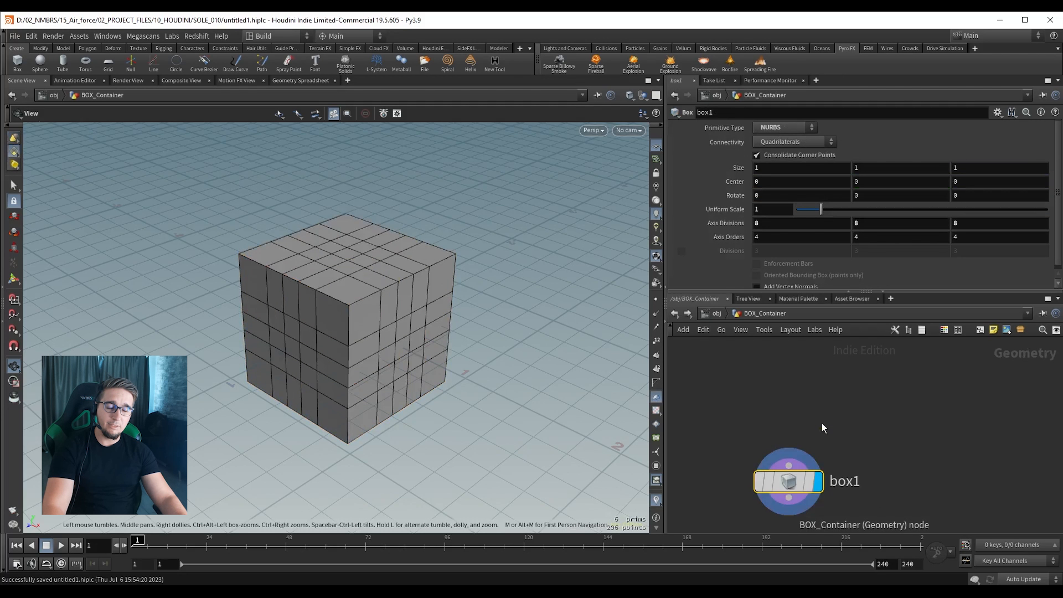
middle_drag(851, 420, 862, 359)
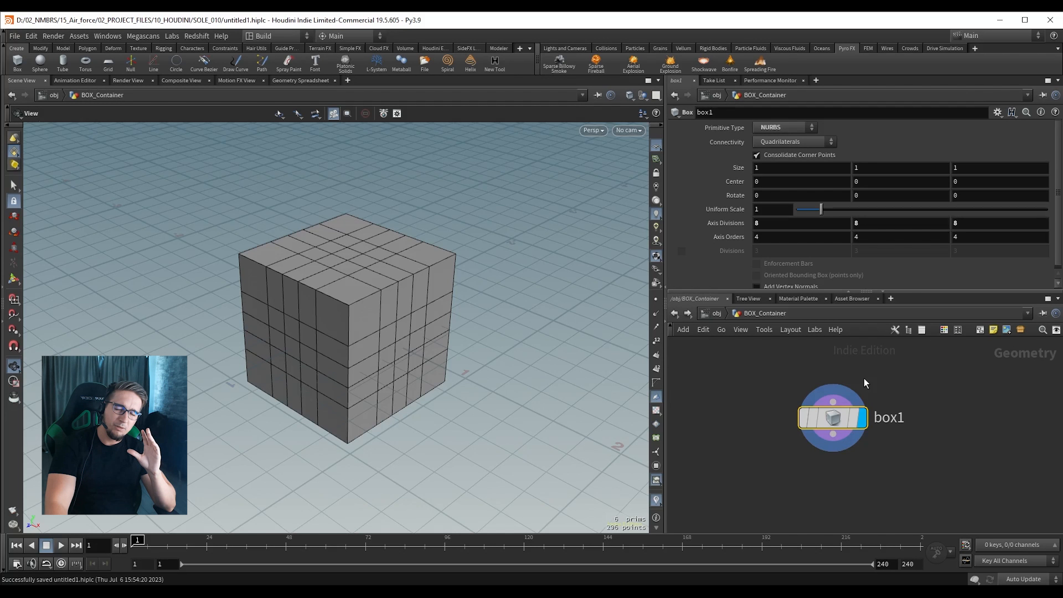
Select the points at the box's near upper corner and pull them outward by about -0.24, 0.34, 0.29.
drag(788, 358, 906, 472)
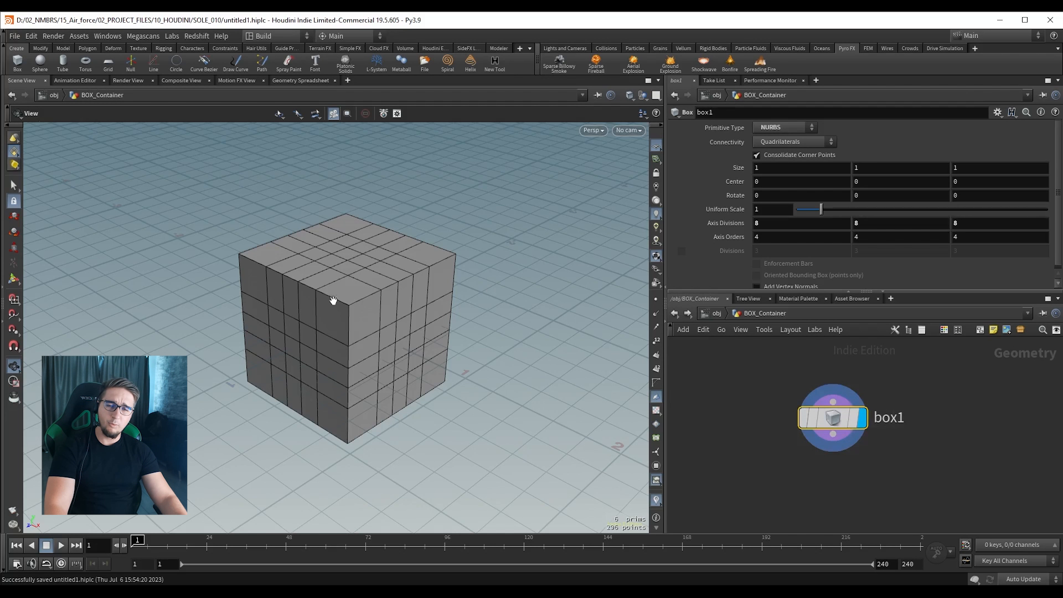
key(s)
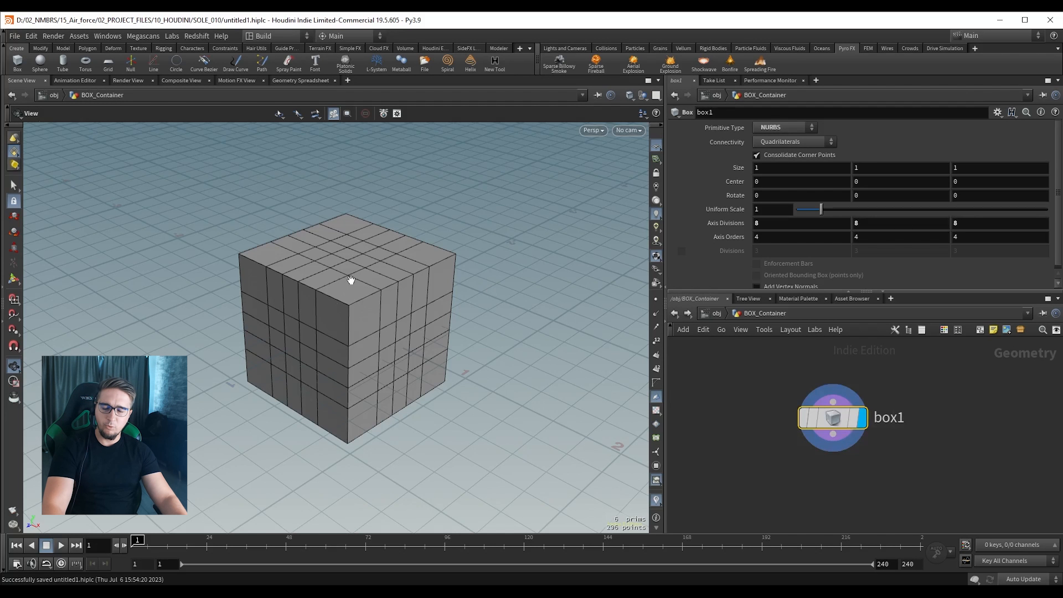
click(355, 322)
key(2)
click(347, 307)
alt+drag(371, 319, 290, 238)
key(t)
key(s)
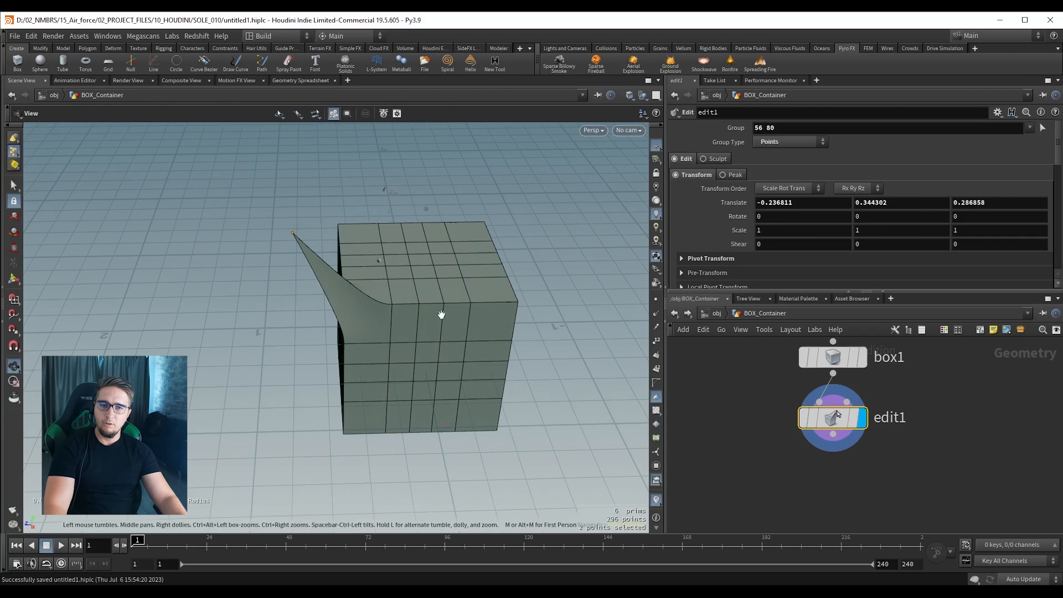
Move the points at another upper corner of the box outward by about -0.05, 0.10, -0.39.
key(t)
drag(517, 302, 588, 278)
alt+drag(404, 302, 526, 310)
scroll(803, 479, down, 3)
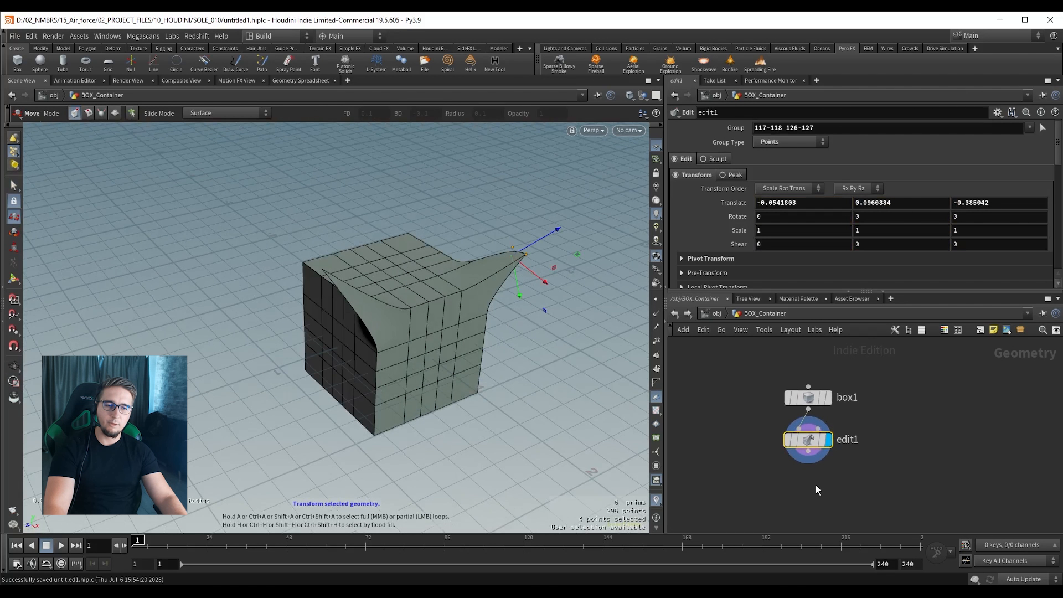
Add a Transform node connected below edit1 in the geometry network.
middle_drag(815, 490, 823, 452)
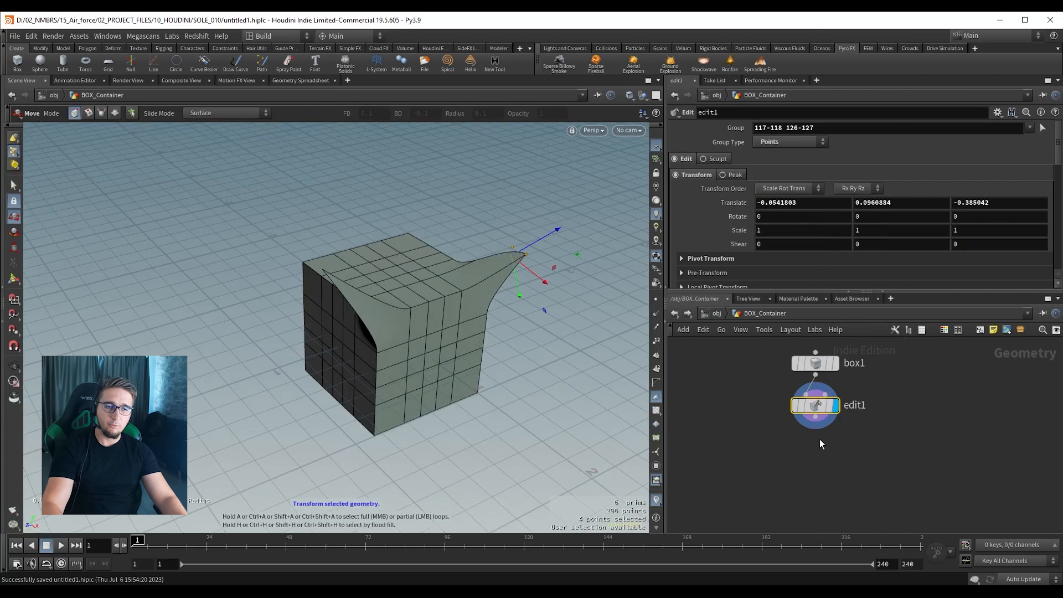
key(Tab)
text(t)
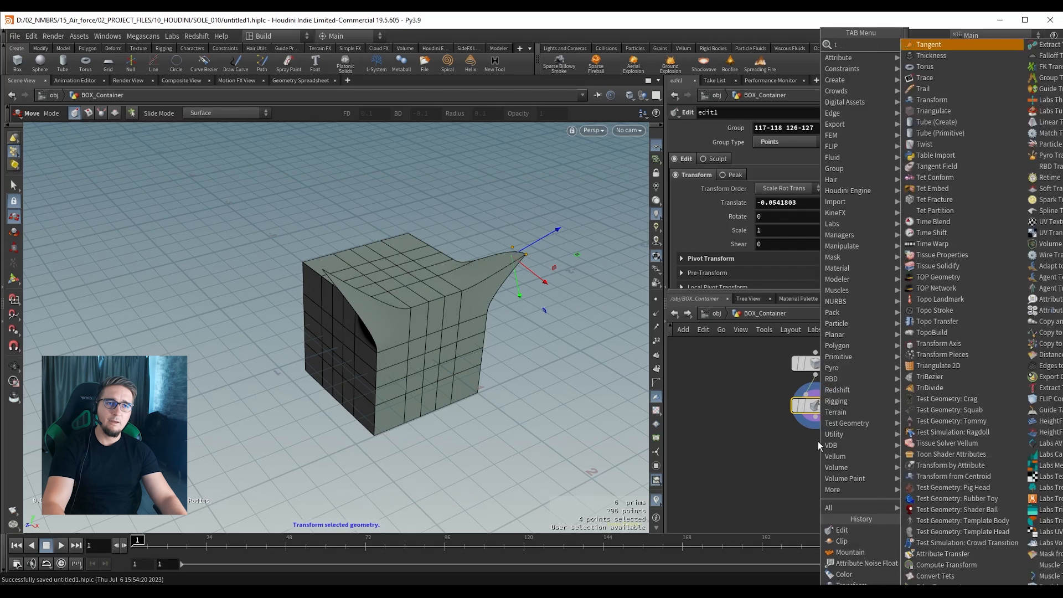
text(ran)
key(Return)
key(Return)
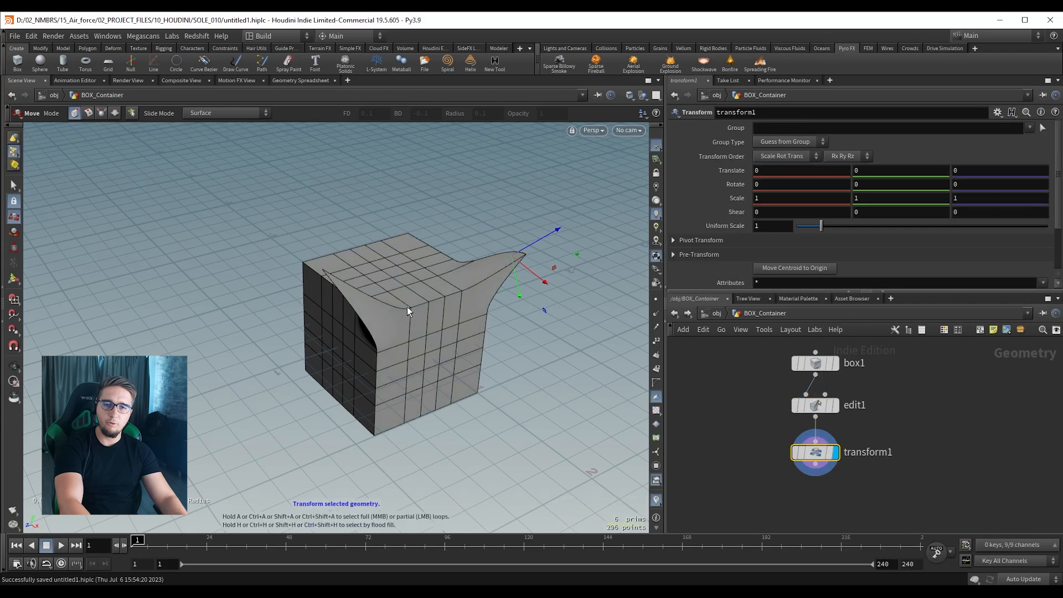
Move the deformed box with the Transform node's handle to about -0.80 in X and -0.40 in Z.
key(Return)
drag(380, 332, 416, 315)
alt+drag(396, 330, 345, 283)
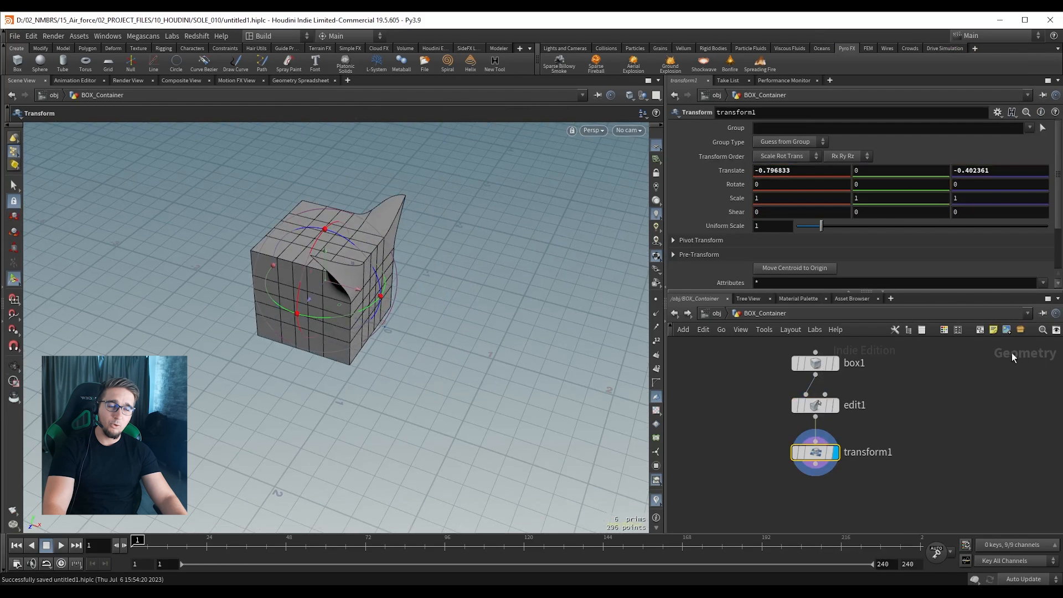
alt+drag(580, 331, 351, 280)
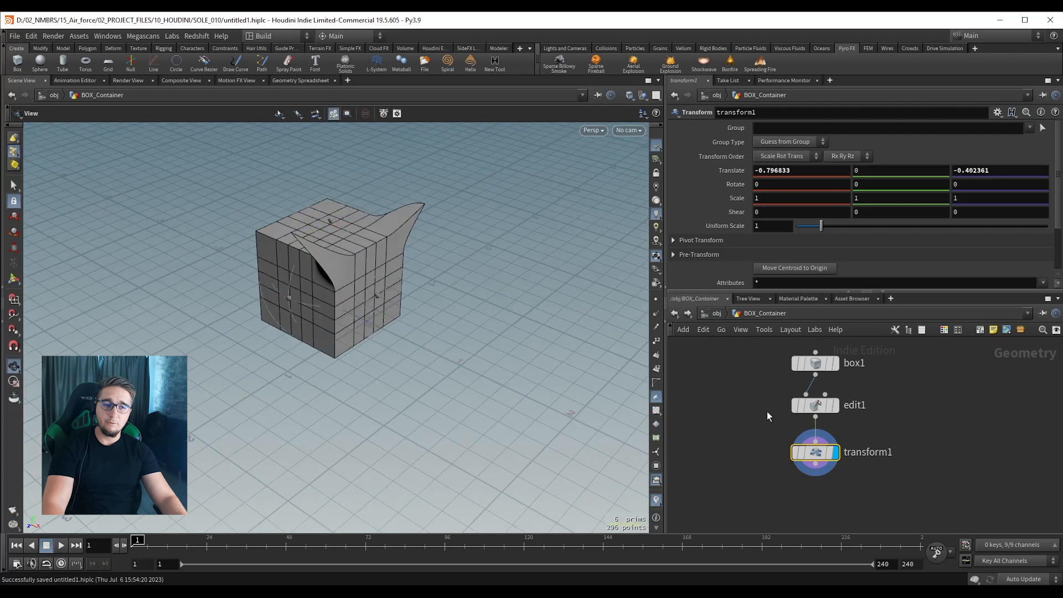
At object level, move the BOX_Container object to about -0.81 in X and shift it again across the ground plane.
key(u)
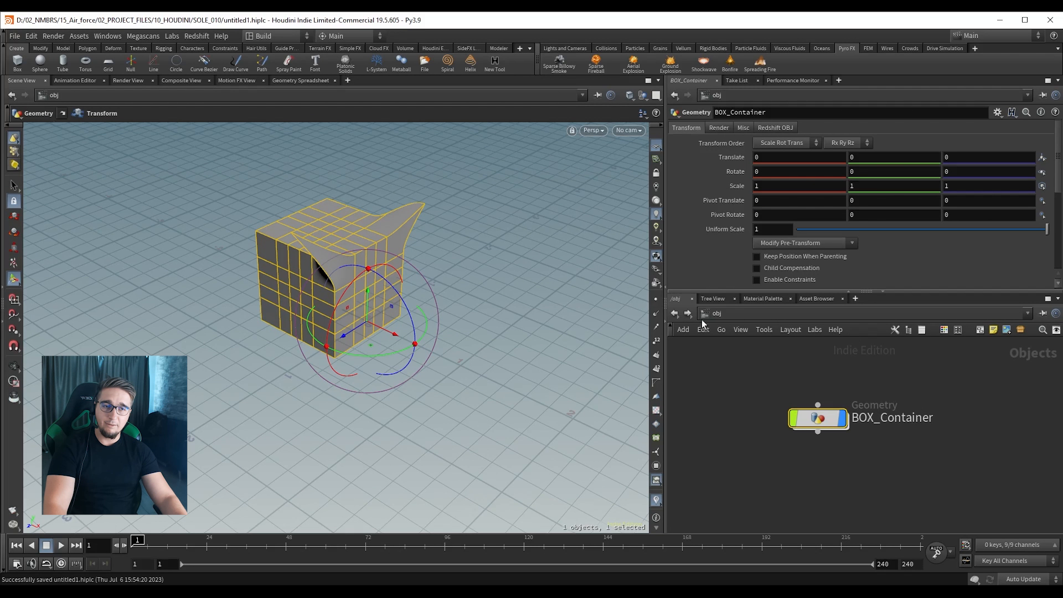
alt+middle_drag(375, 325, 415, 372)
scroll(417, 373, down, 3)
drag(417, 373, 359, 345)
key(r)
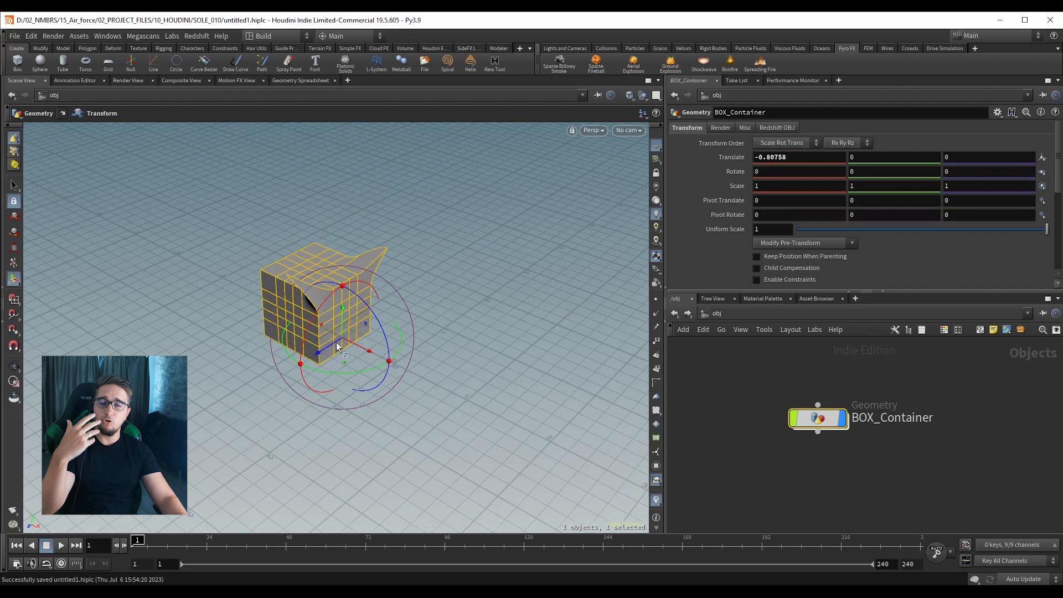
drag(334, 345, 399, 306)
Move the box with transform1 to about X -1.61, Z 0.17, and move BOX_Container at object level to about X -1.56, Z -0.70.
double_click(818, 419)
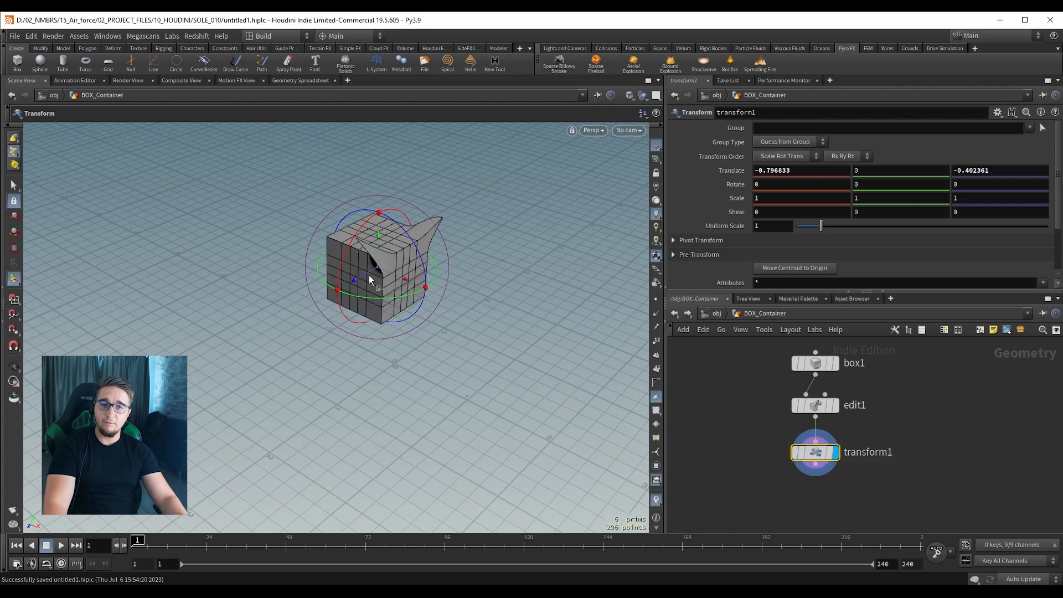
drag(369, 274, 299, 268)
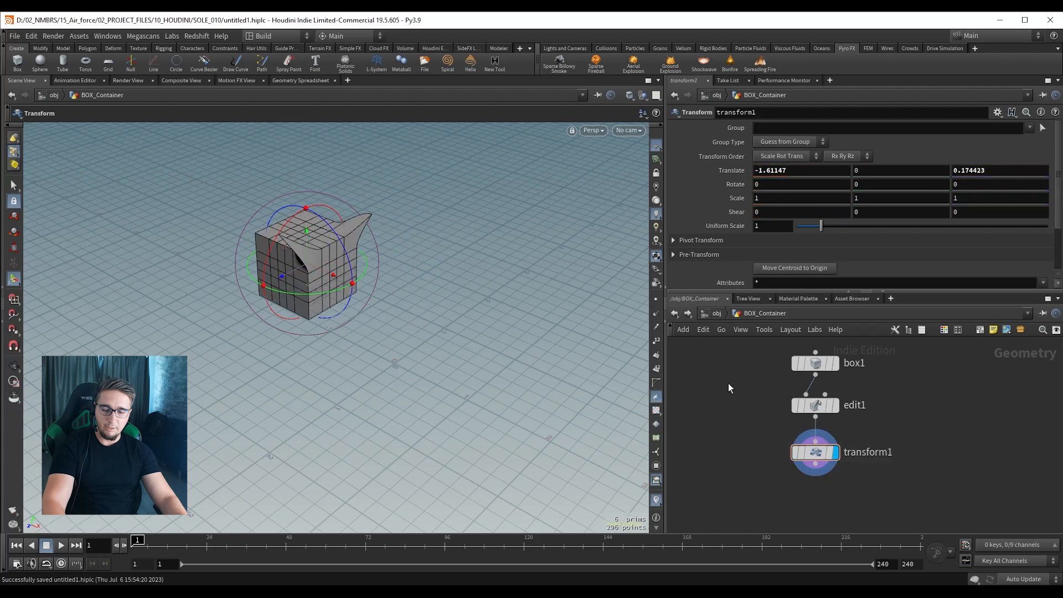
key(u)
drag(418, 297, 319, 305)
key(ctrl+s)
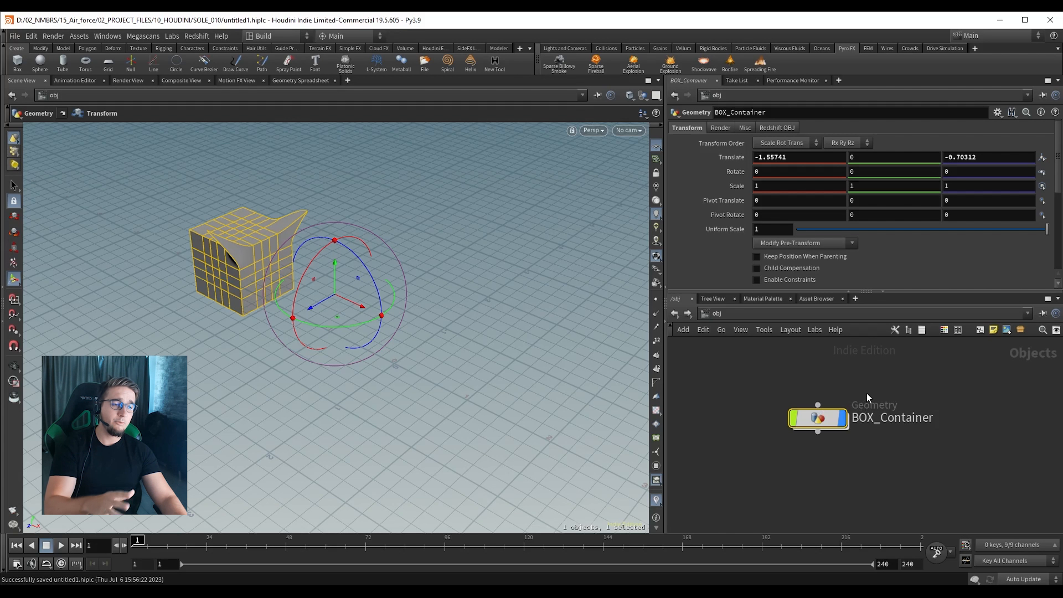
Inside BOX_Container, move the box with the Transform node's handle to about -0.26 in Z.
scroll(845, 373, down, 1)
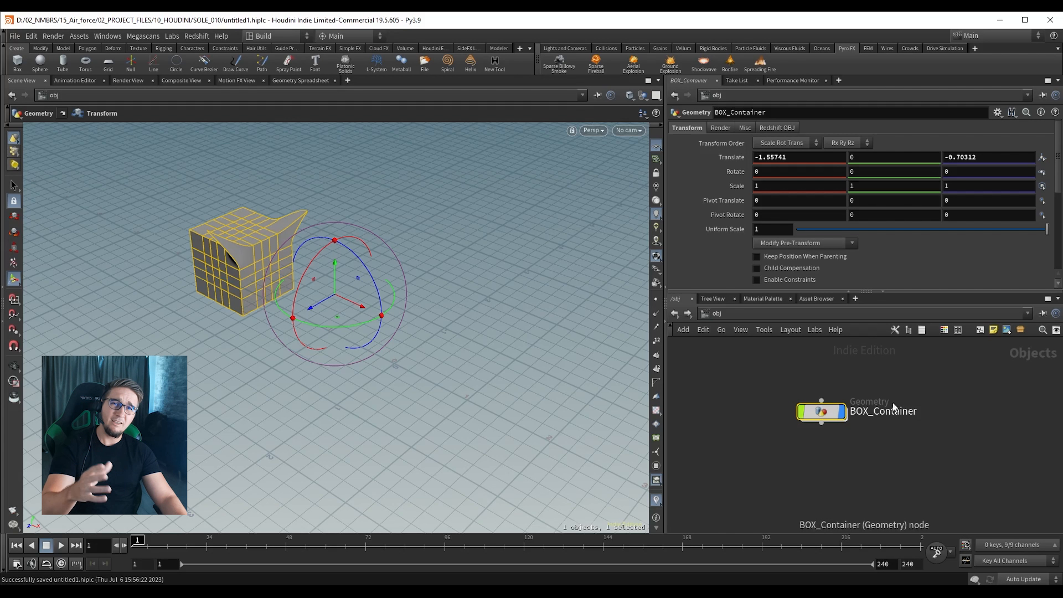
double_click(828, 413)
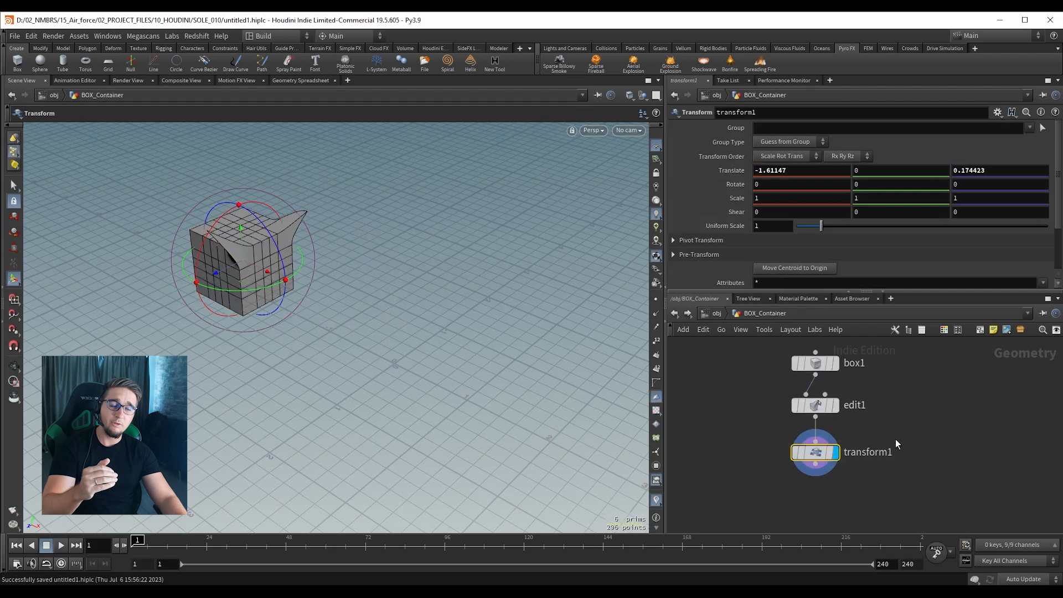
drag(231, 268, 254, 257)
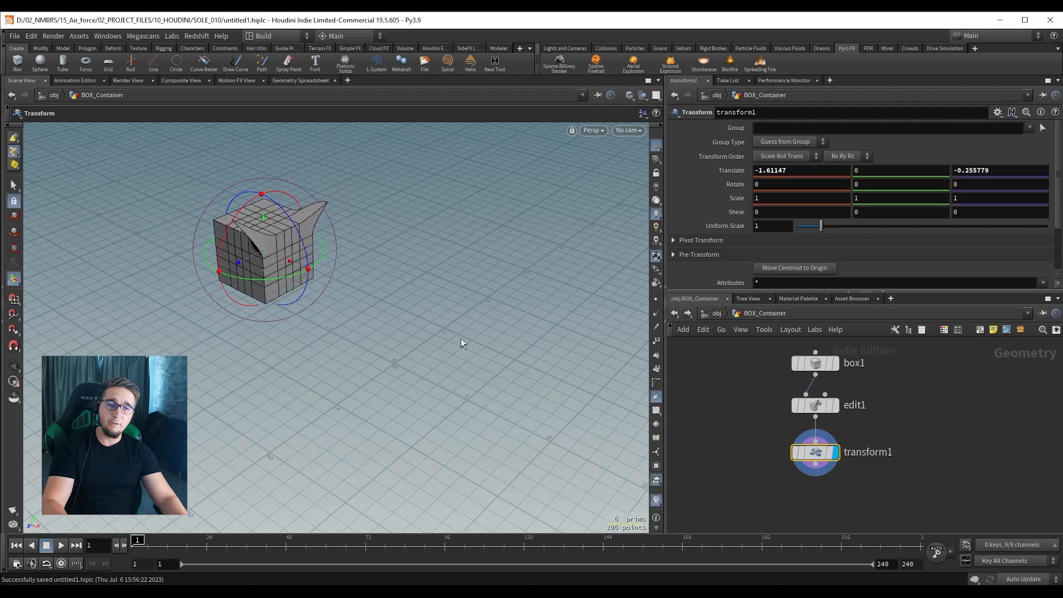
Return to object level, reset BOX_Container's Translate values to 0, and save the scene.
click(729, 408)
key(u)
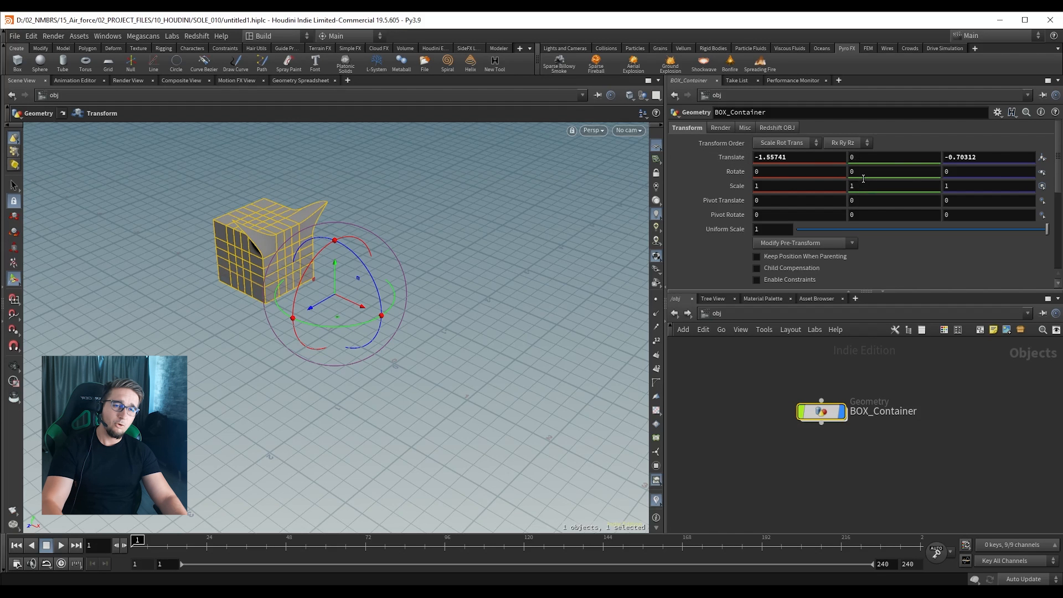
ctrl+middle_click(735, 157)
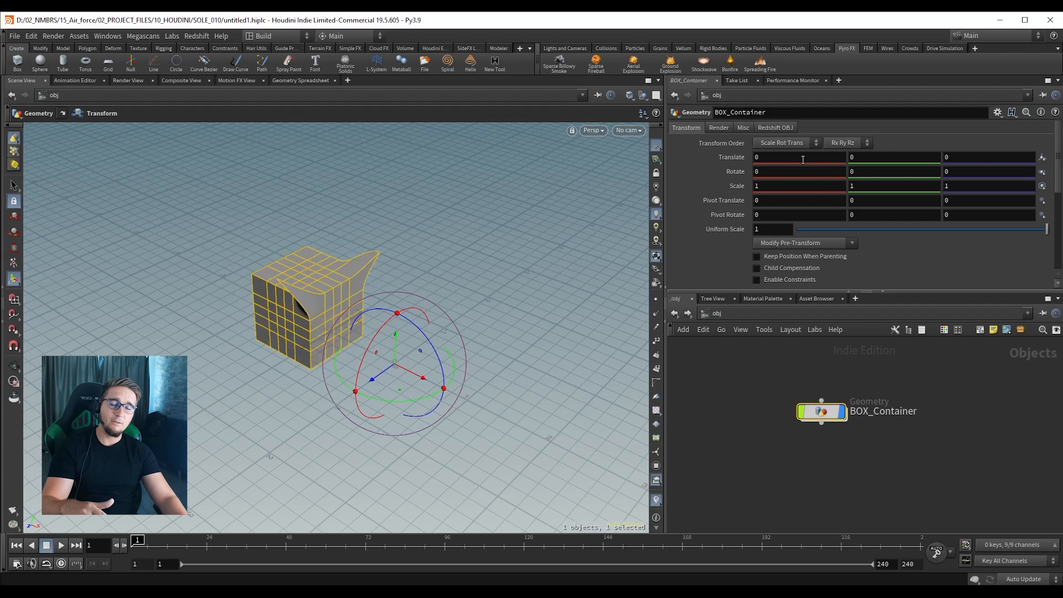
key(ctrl+s)
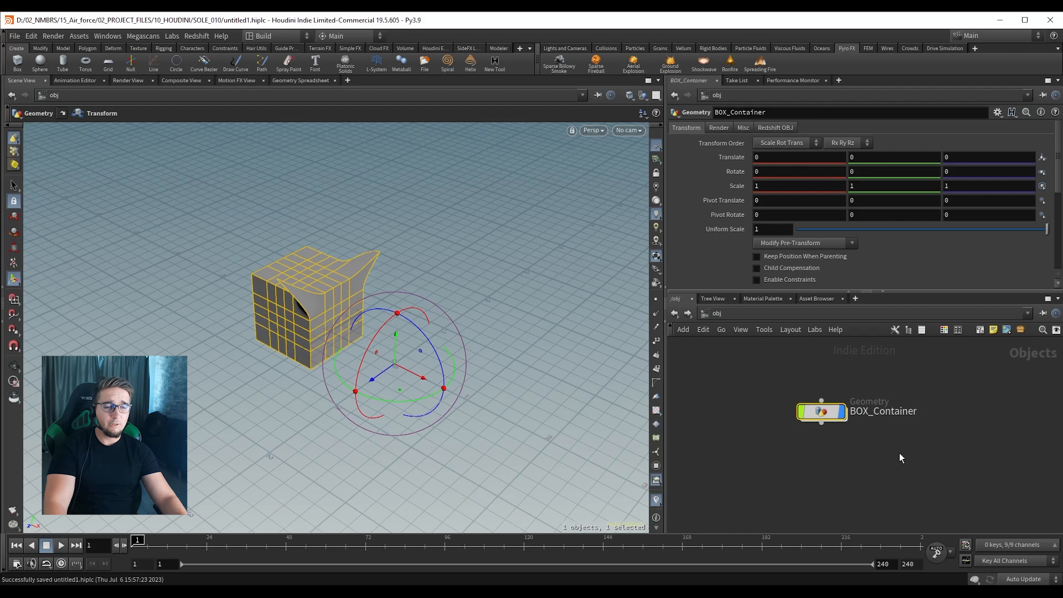
Add a new Geometry node below BOX_Container in the object network.
middle_drag(902, 446, 890, 416)
click(772, 422)
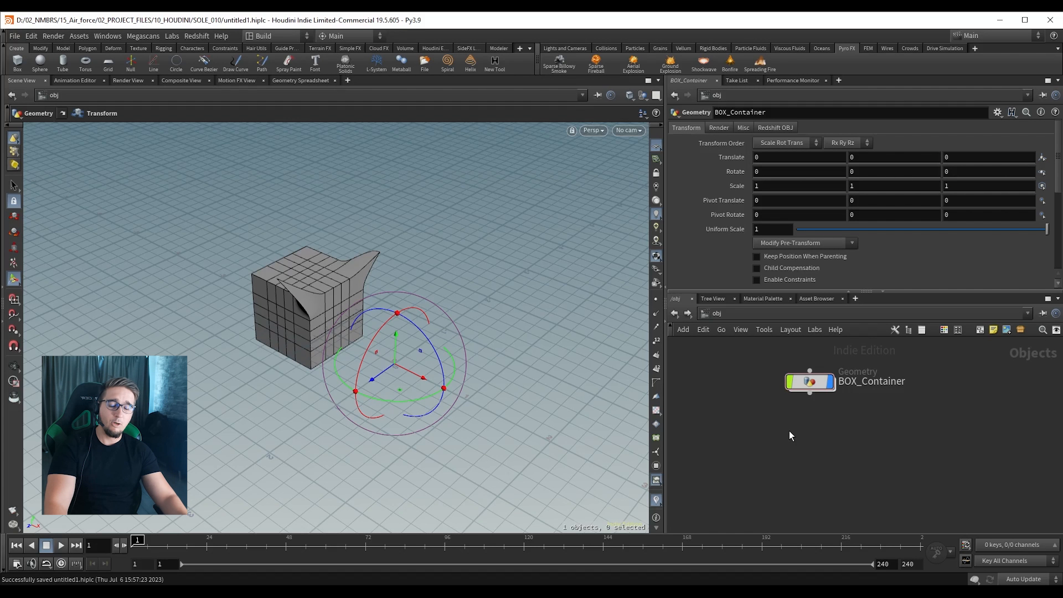
key(Tab)
text(ge)
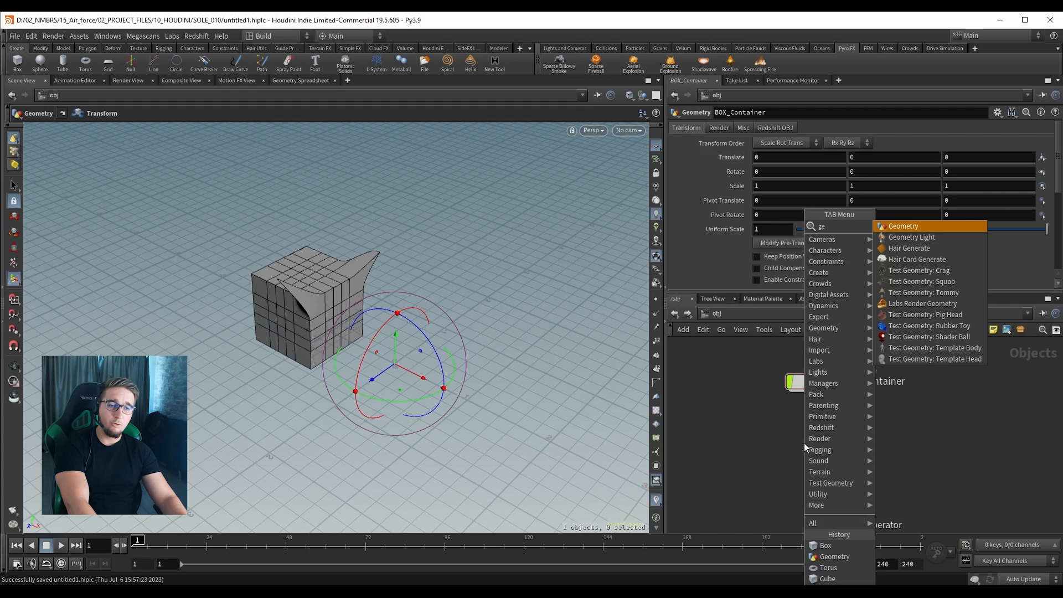
key(Return)
click(804, 443)
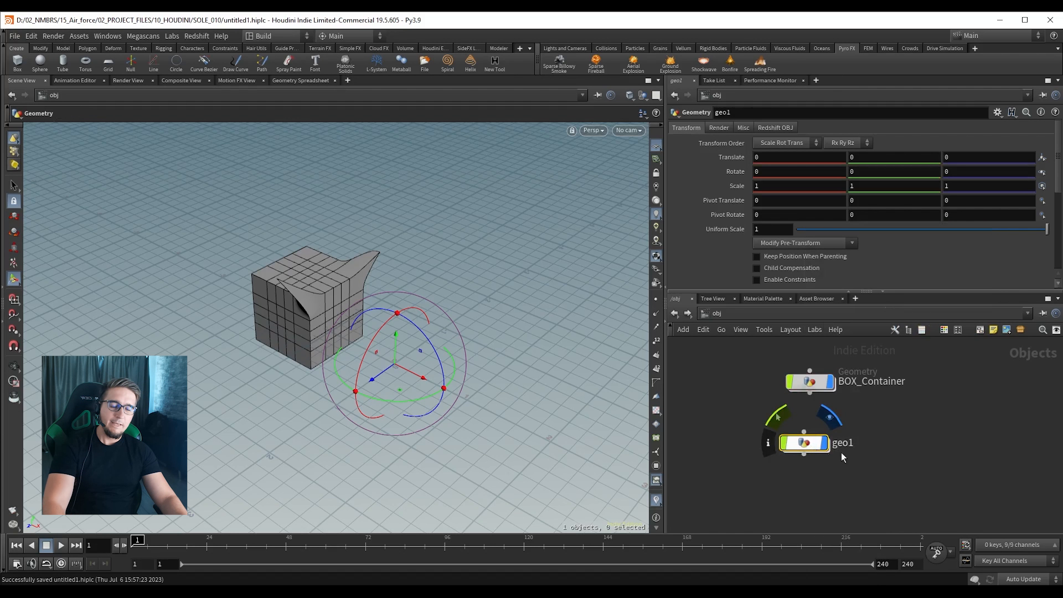
Rename the new Geometry node as FX_TORNADO.
double_click(843, 444)
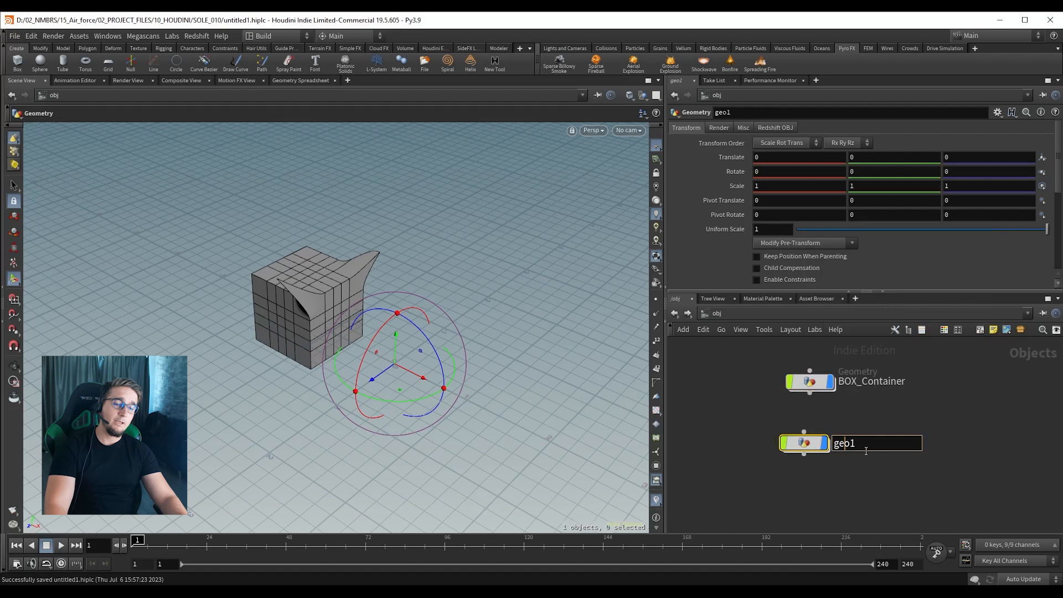
drag(866, 451, 801, 428)
text(TOR)
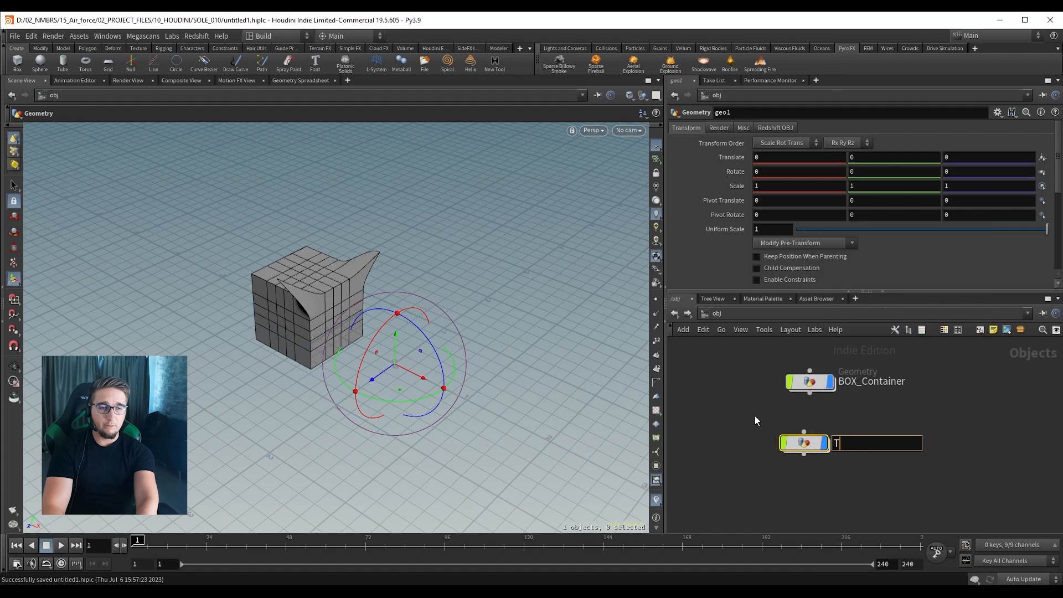
key(BackSpace)
key(BackSpace)
key(BackSpace)
text(FX_TORNADO)
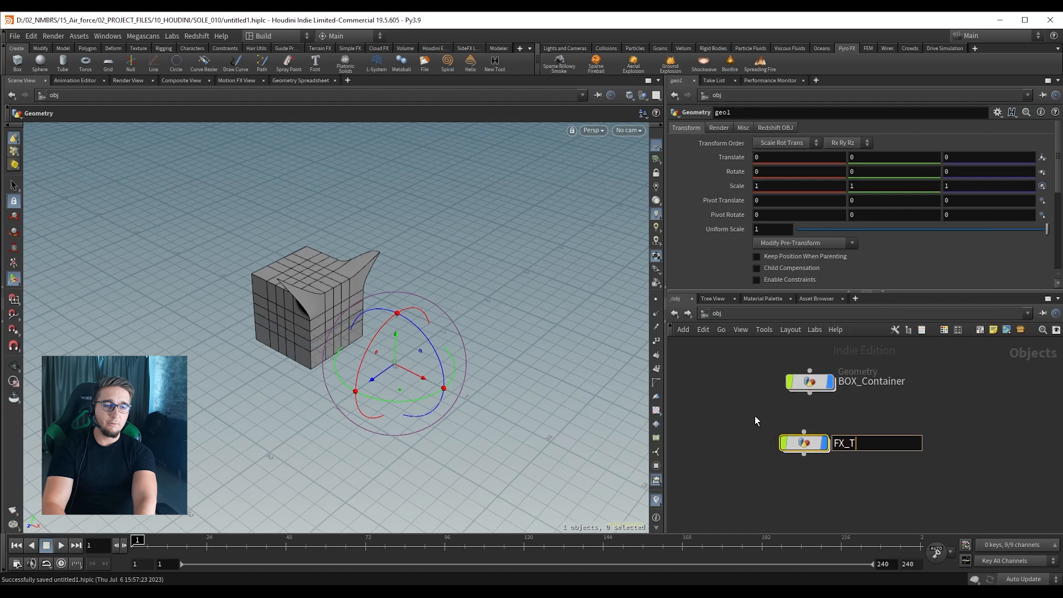
key(Return)
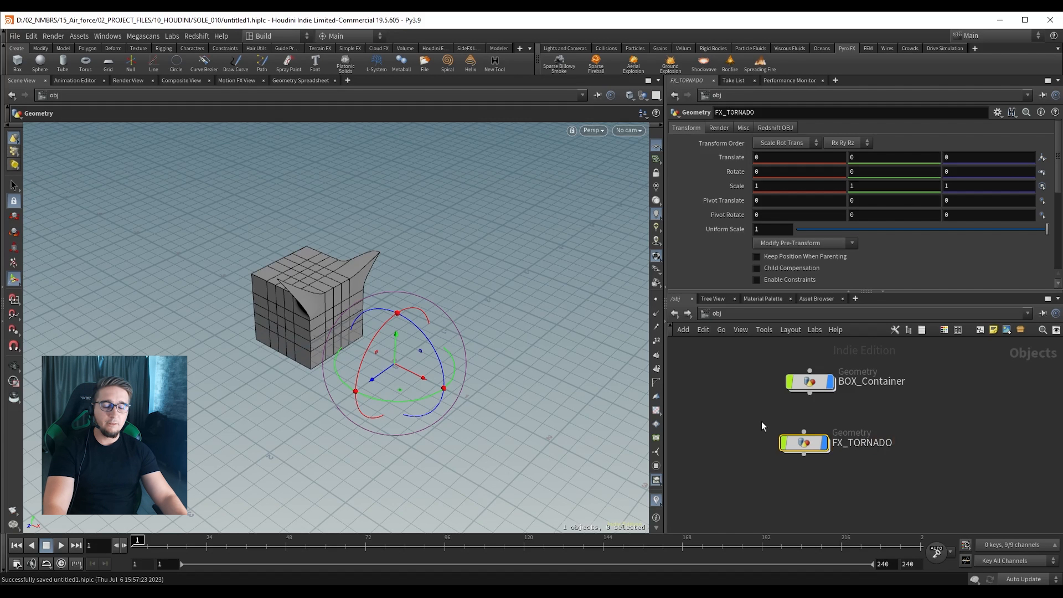
Add a Torus node inside the FX_TORNADO geometry container.
double_click(803, 442)
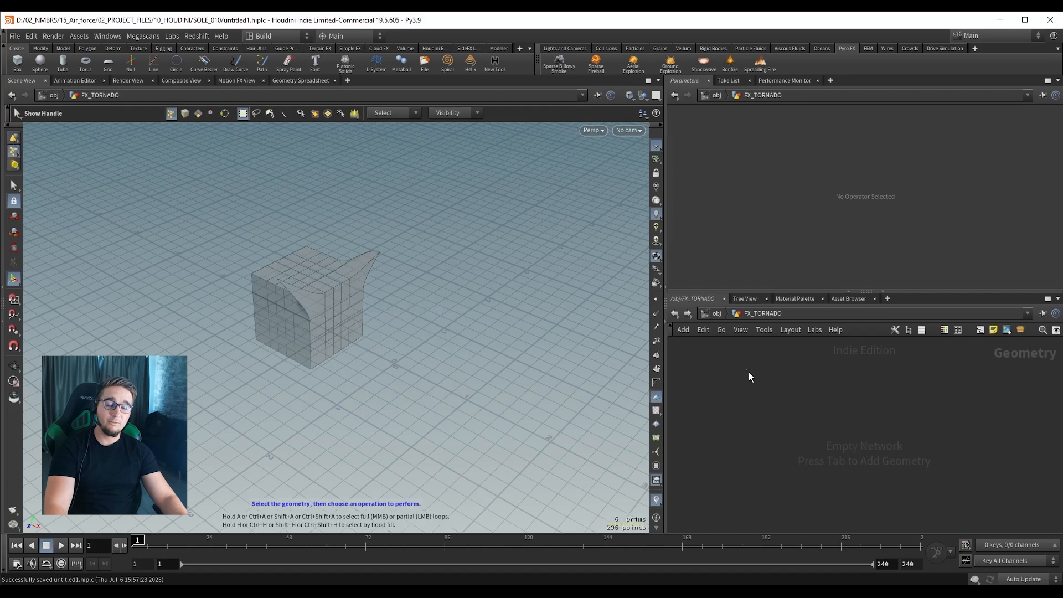
drag(746, 370, 931, 499)
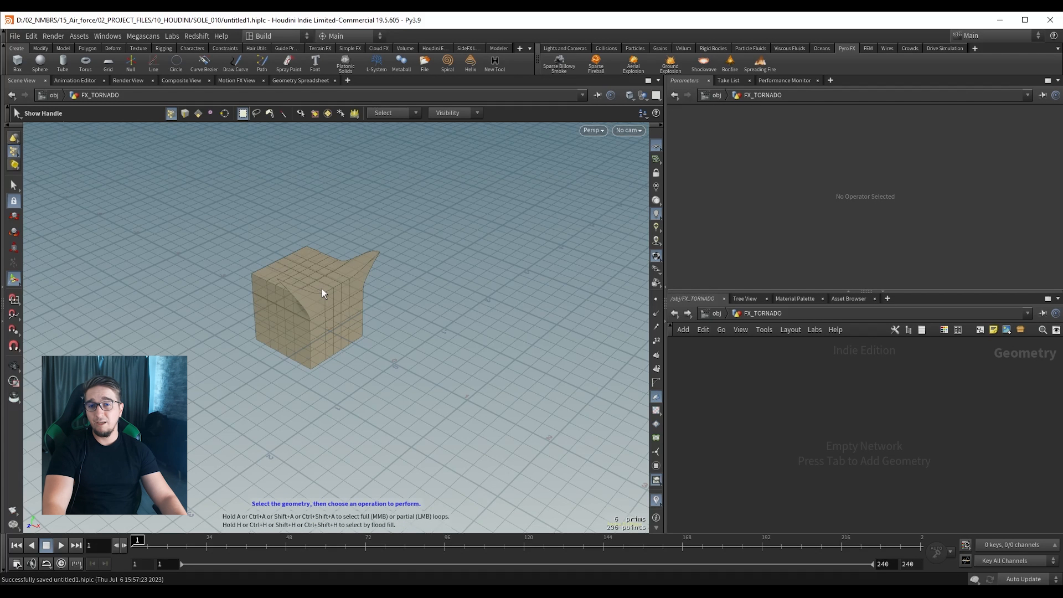
key(Tab)
text(tor)
key(Return)
click(852, 410)
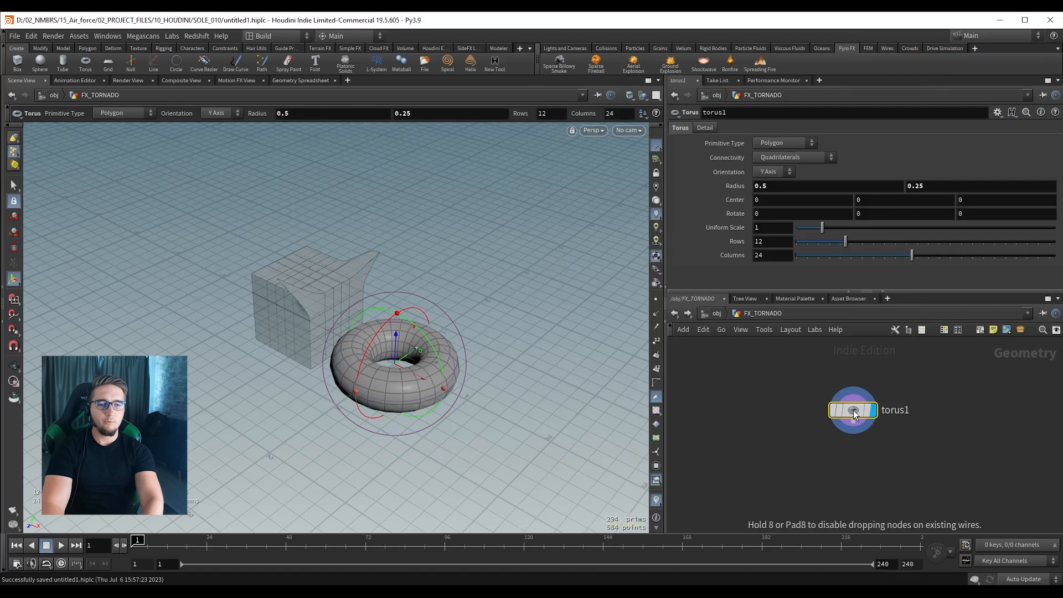
Set the viewport to show all objects while working inside FX_TORNADO.
key(Escape)
drag(482, 345, 449, 347)
scroll(449, 347, up, 4)
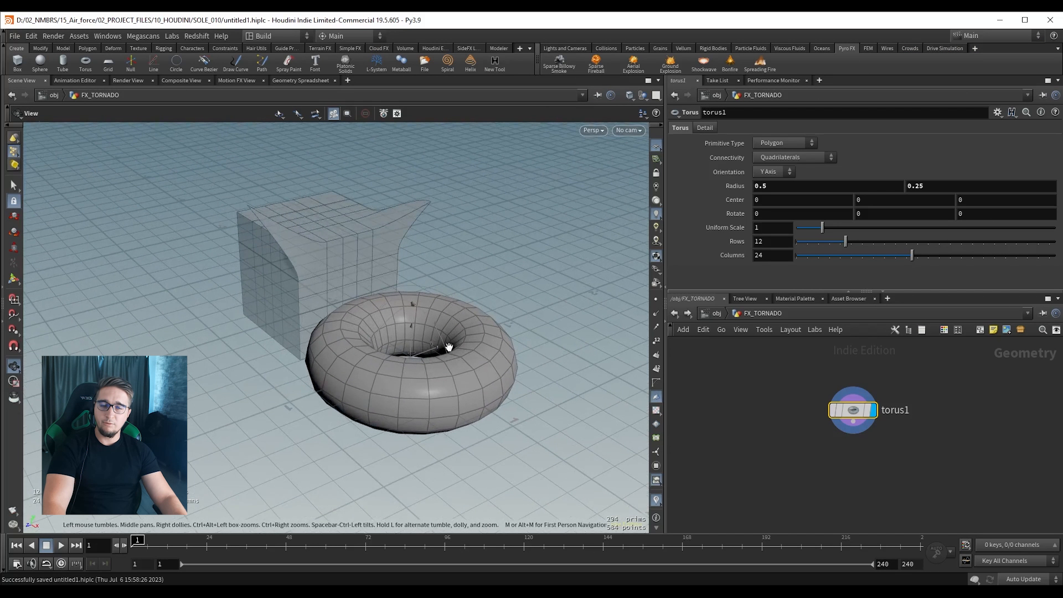
key(Return)
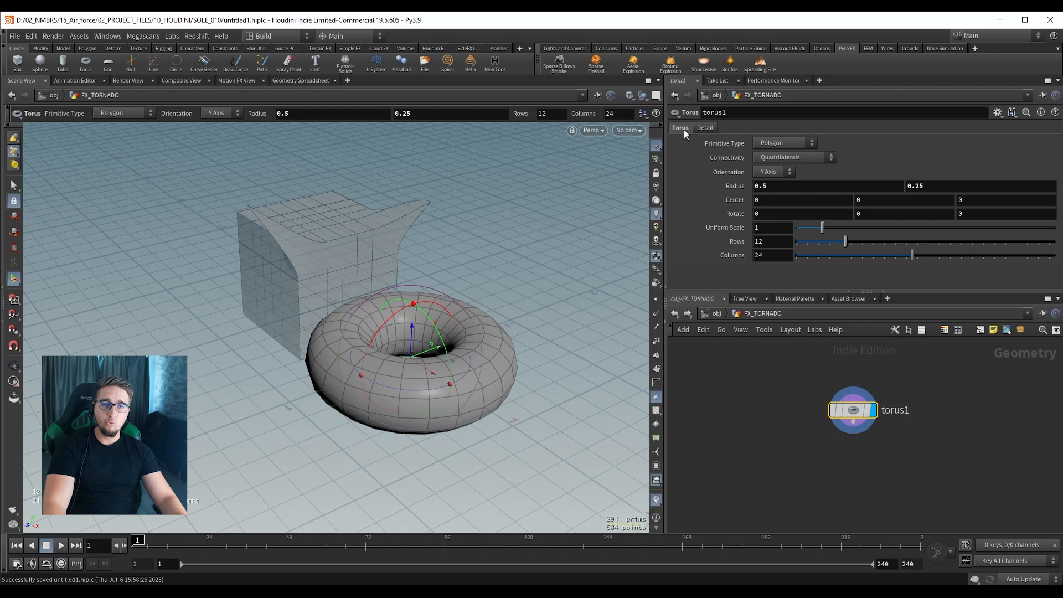
click(643, 97)
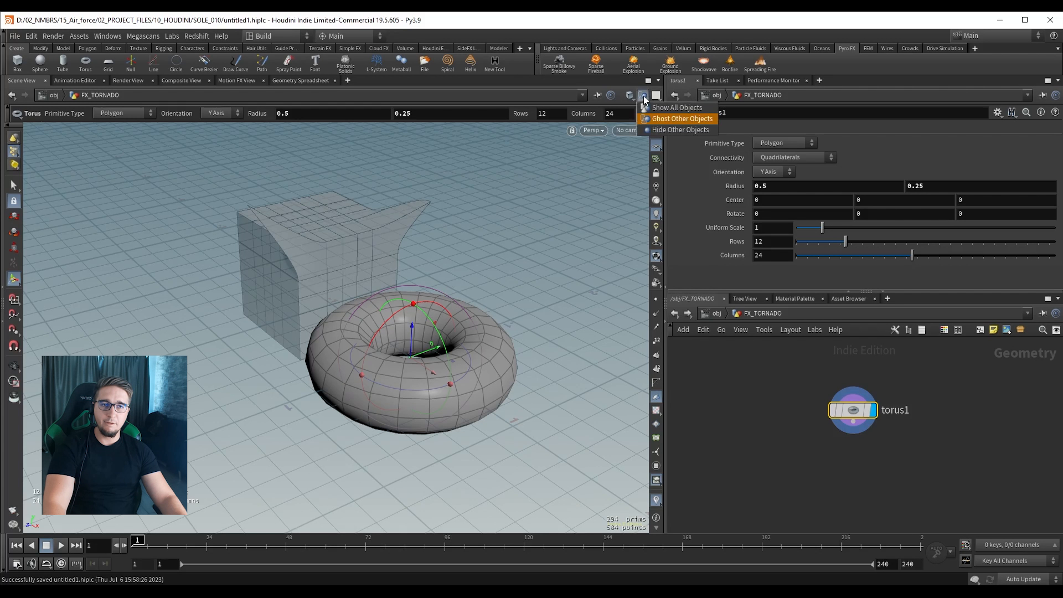
click(676, 108)
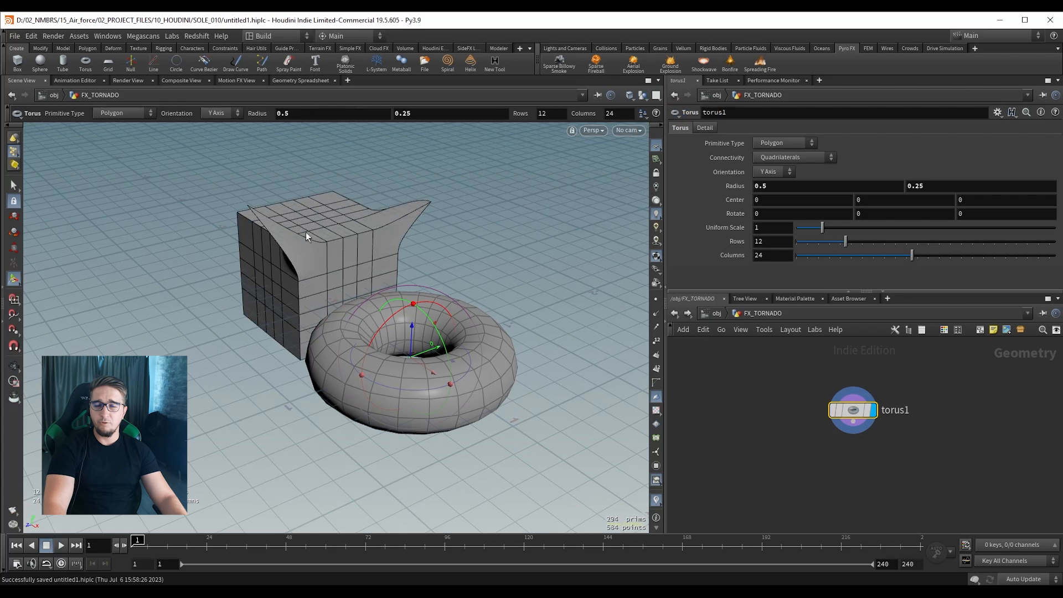
mouse_move(305, 231)
alt+mouse_down()
mouse_move(331, 259)
mouse_move(311, 251)
alt+mouse_up()
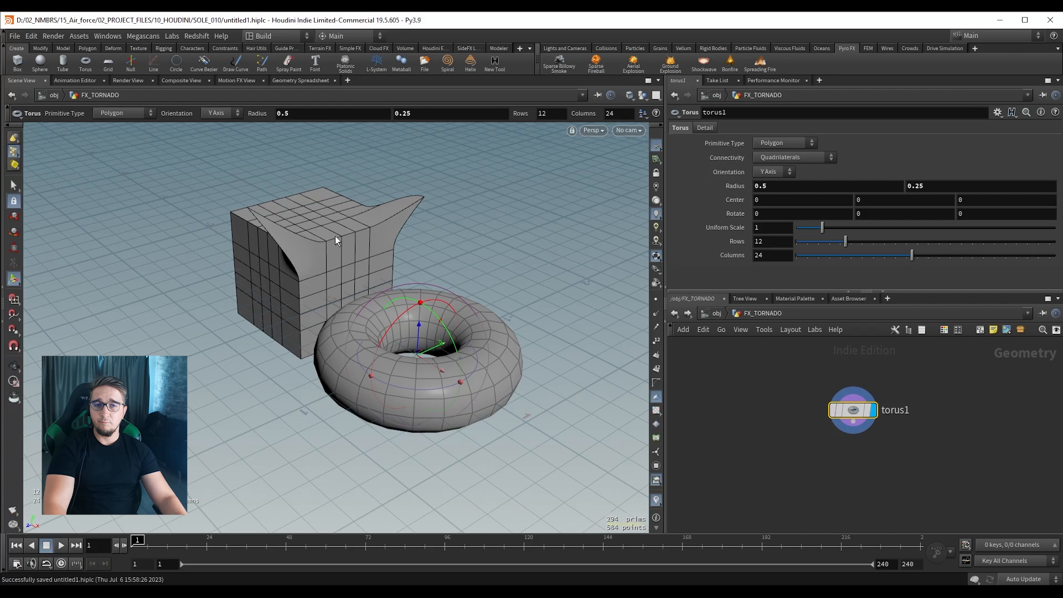
Set the viewport to hide other objects while inside FX_TORNADO, and return to object level.
click(643, 96)
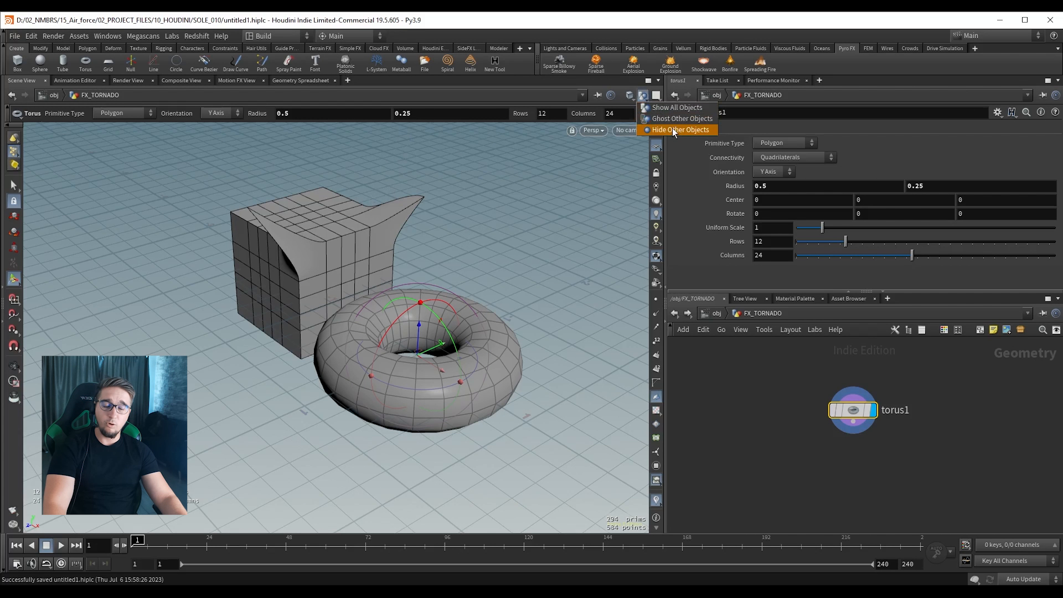
click(672, 129)
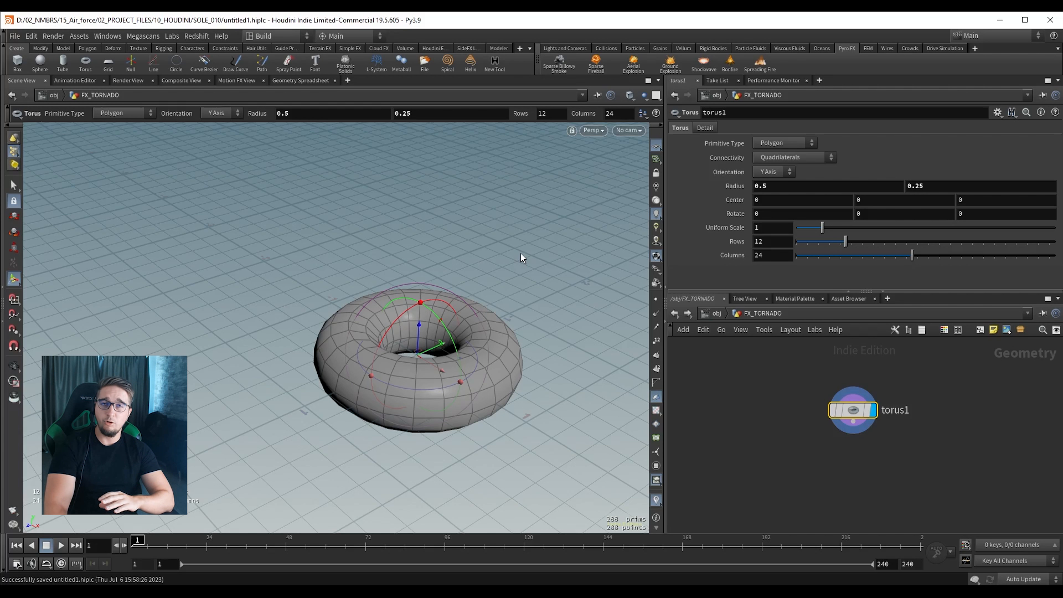
click(752, 394)
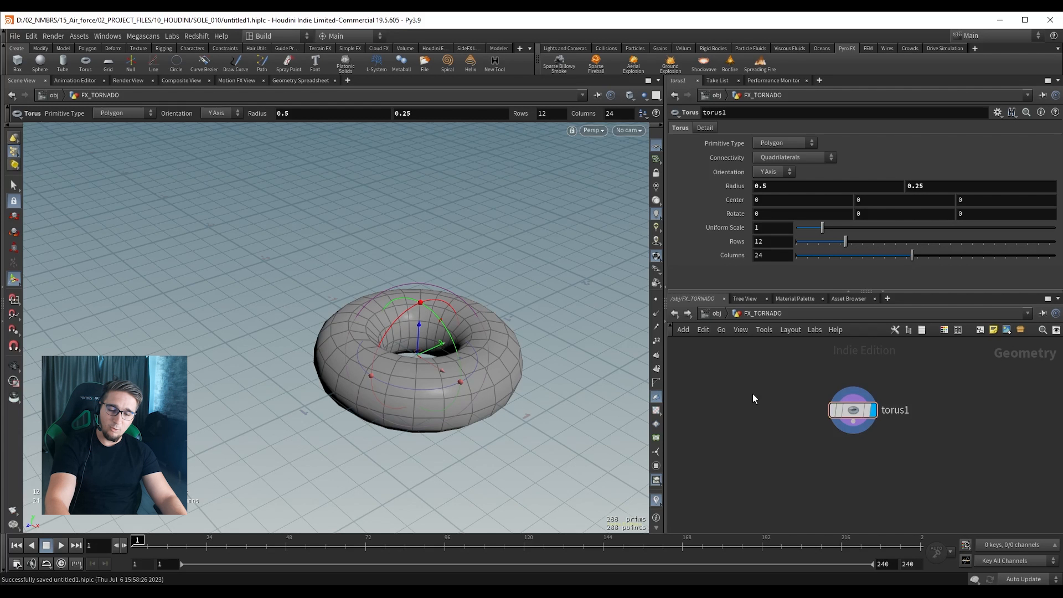
key(u)
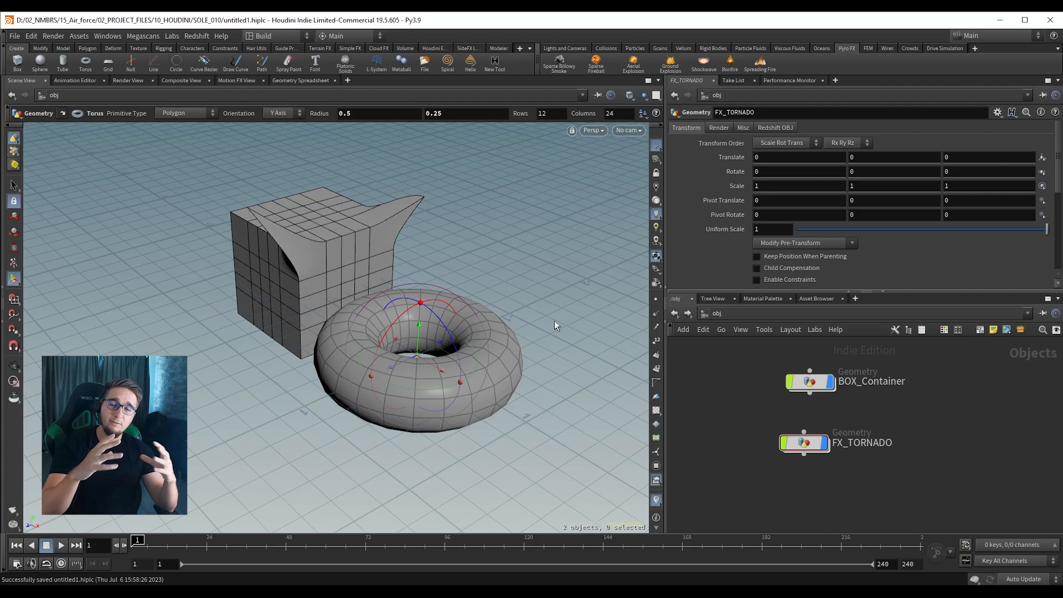
Inspect the contents of BOX_Container and FX_TORNADO separately, returning to object level after each one.
double_click(812, 383)
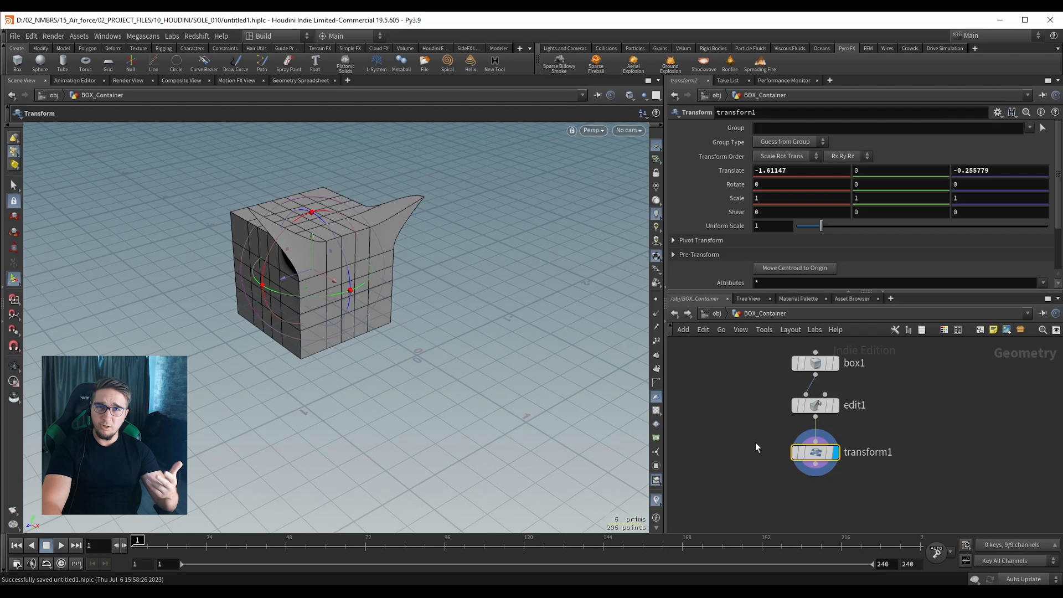
key(u)
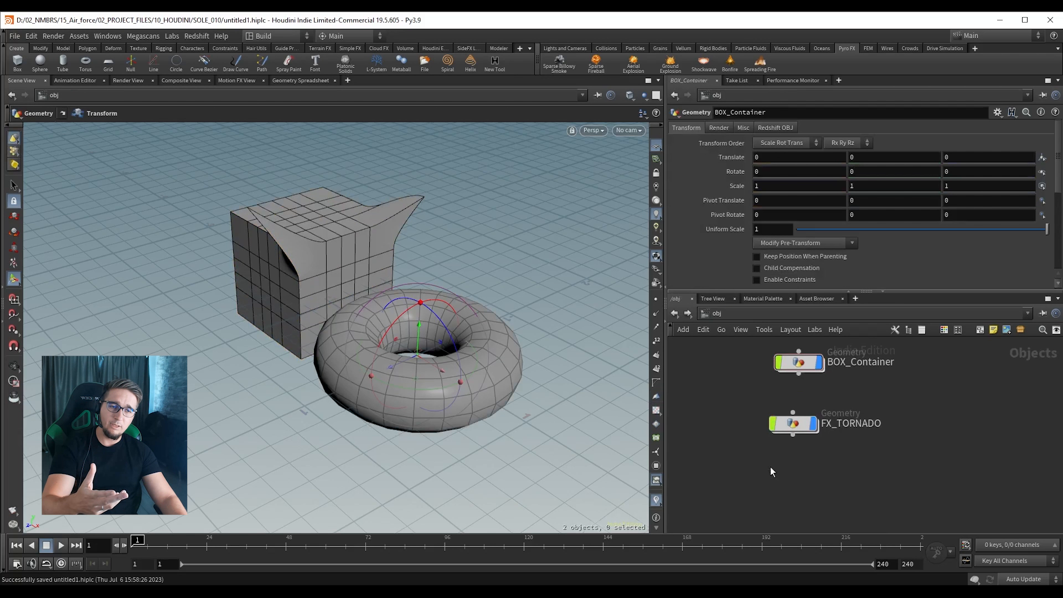
click(796, 426)
double_click(796, 425)
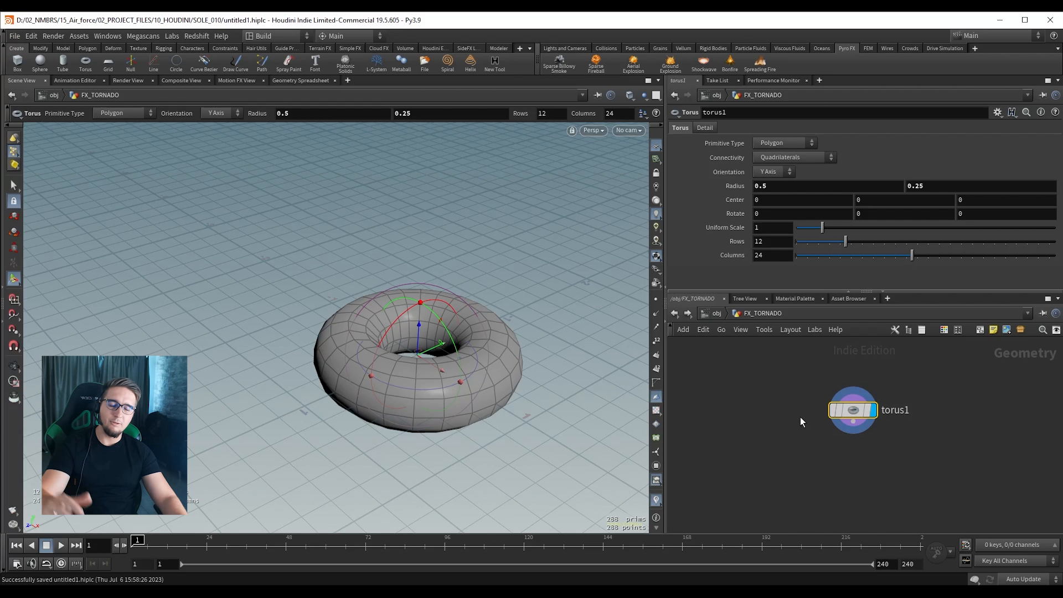
key(u)
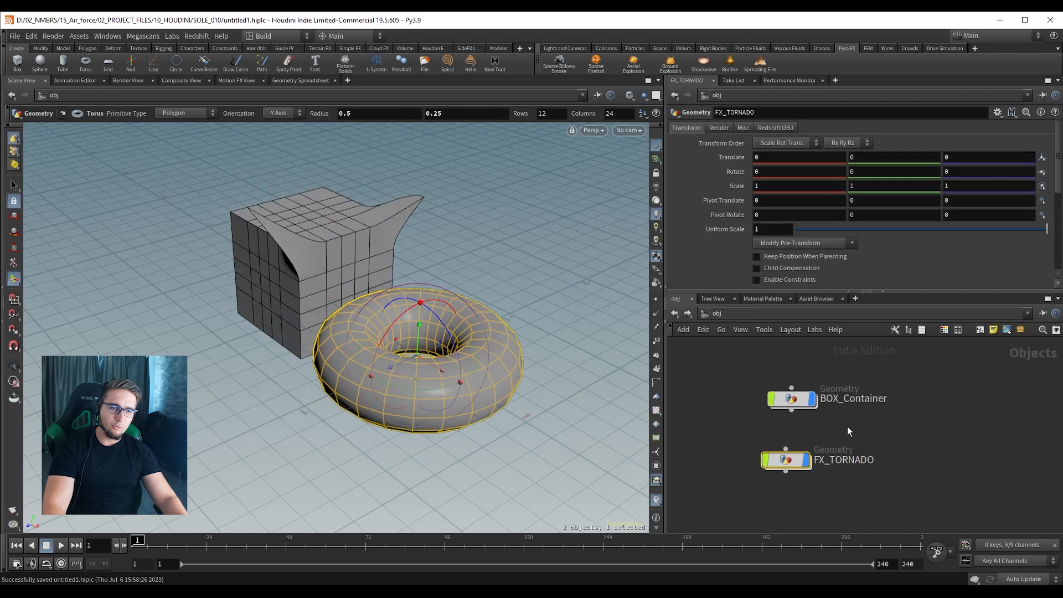
Rename the BOX_Container geometry node as FX_RAIN.
click(867, 399)
drag(891, 399, 799, 394)
text(FX_RAIN)
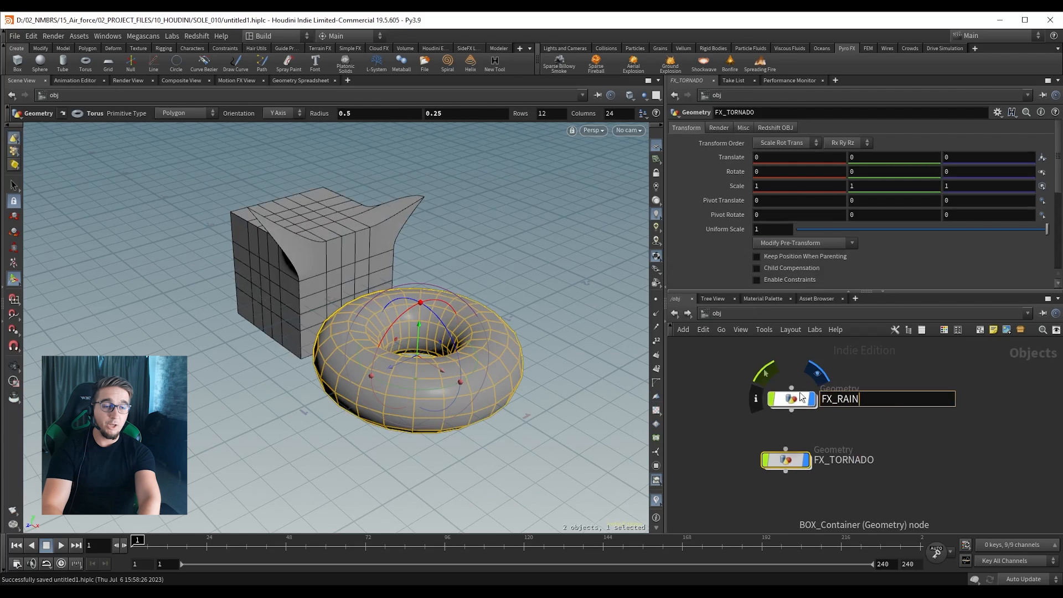
key(Return)
Look inside FX_RAIN, return to object level, and enter FX_TORNADO to examine its torus.
click(791, 399)
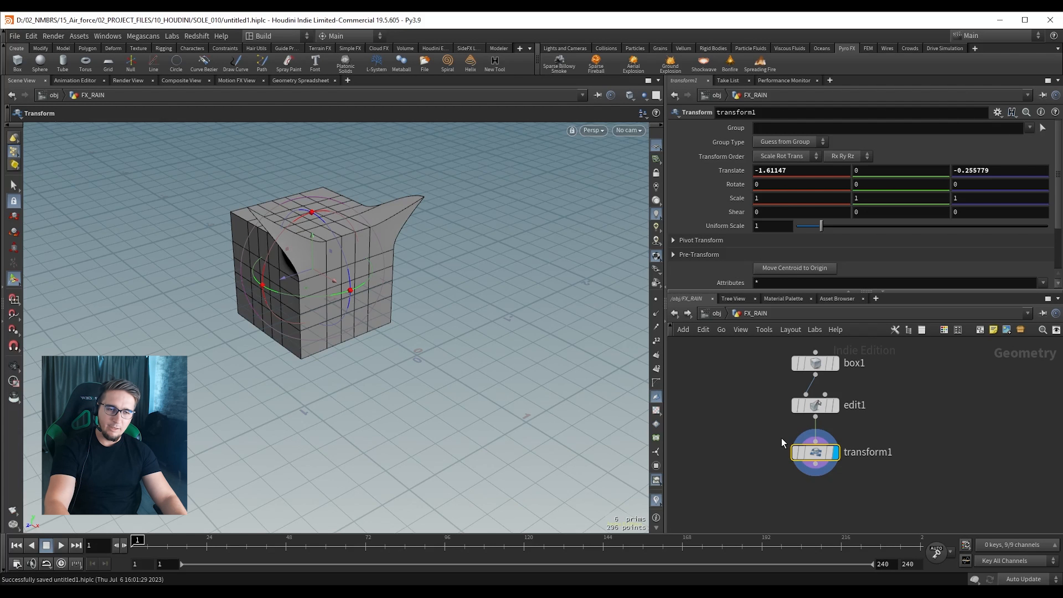
key(u)
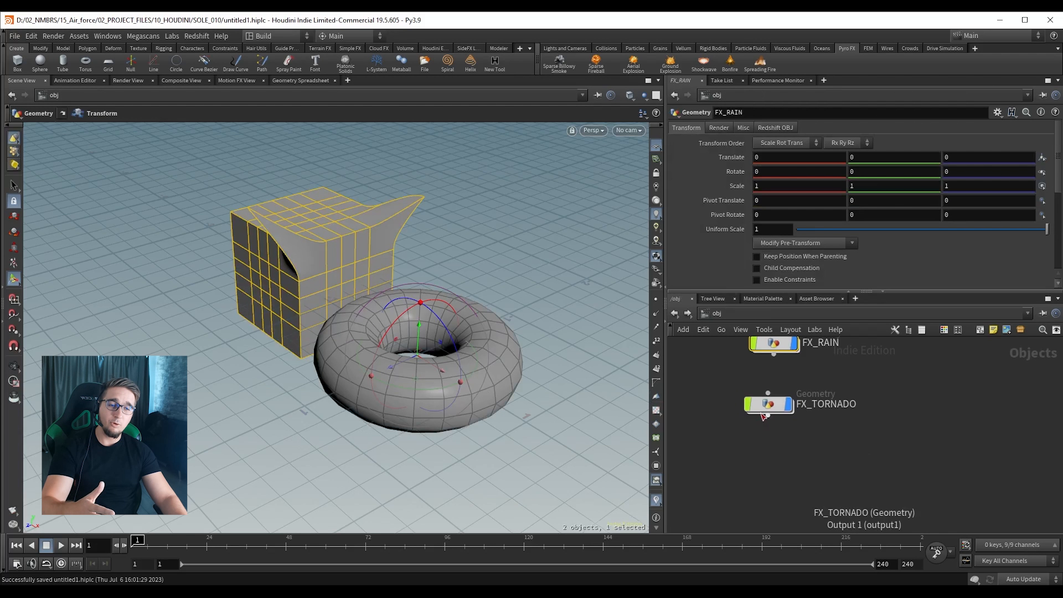
double_click(765, 408)
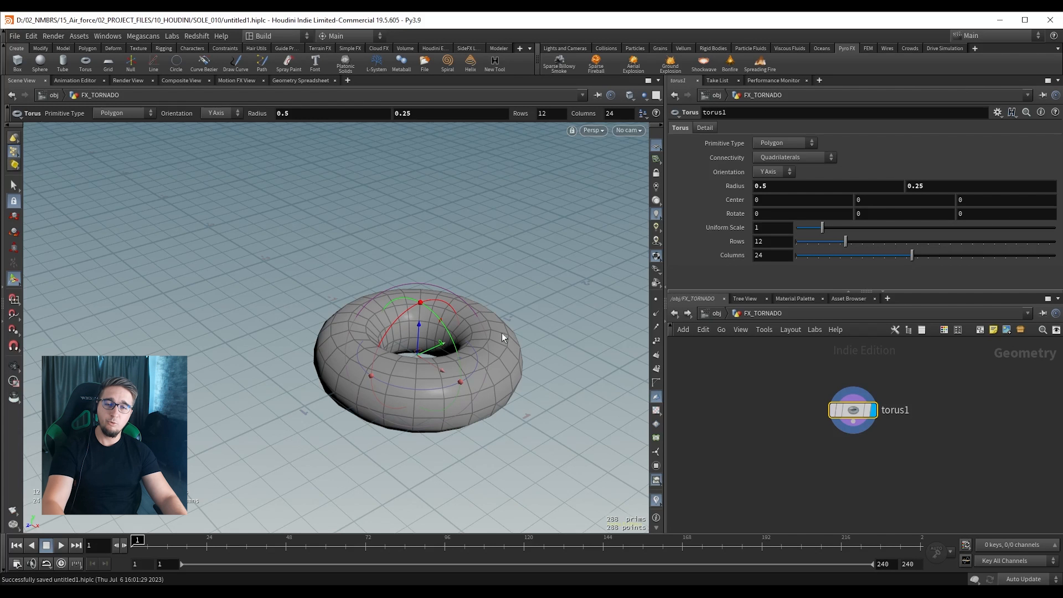
key(Escape)
drag(484, 333, 396, 253)
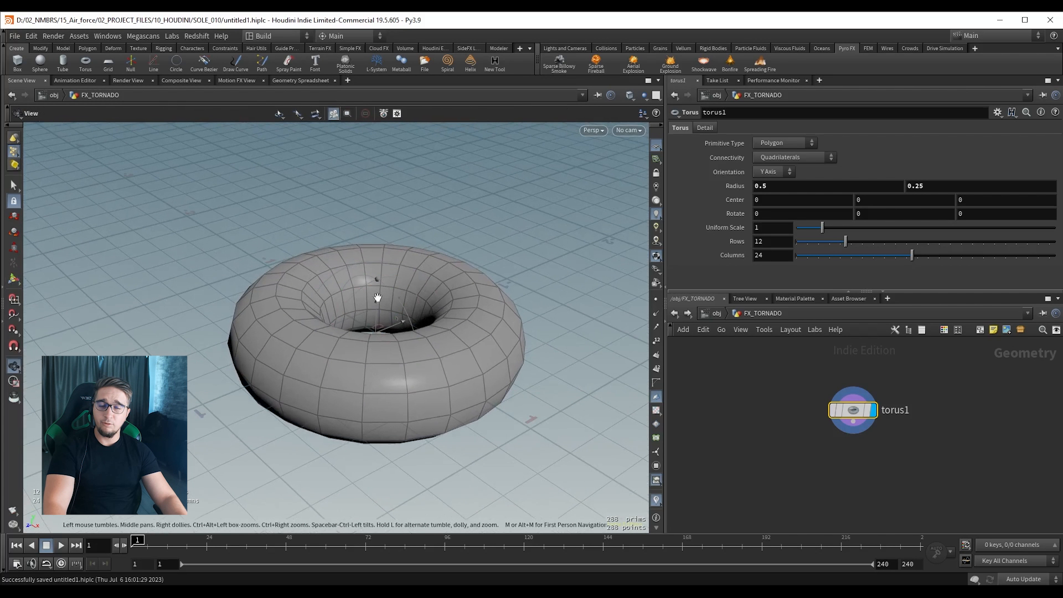
key(Return)
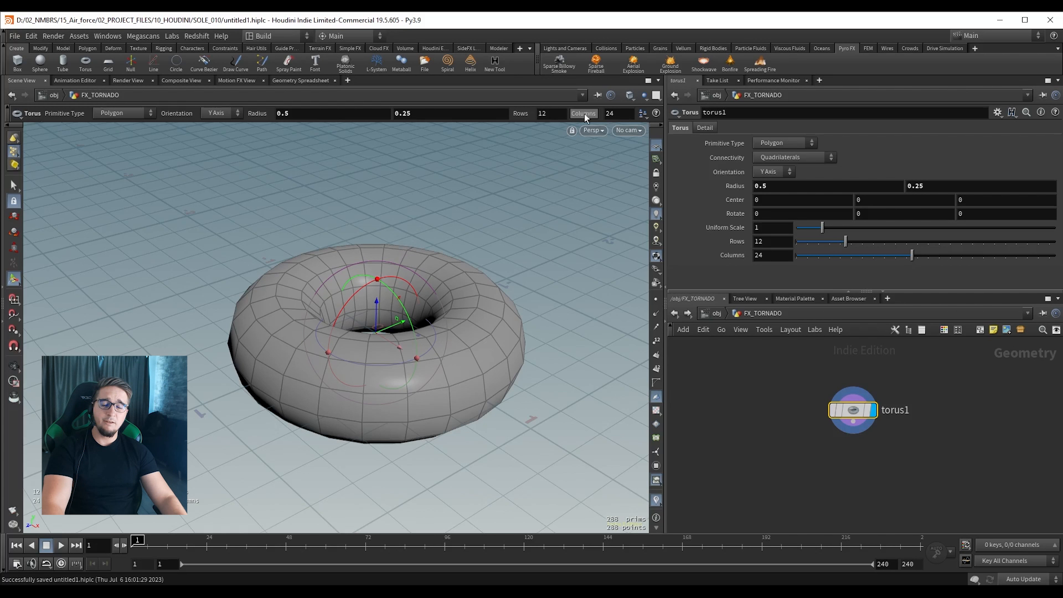
Set the viewport to show all objects while inside FX_TORNADO.
click(643, 97)
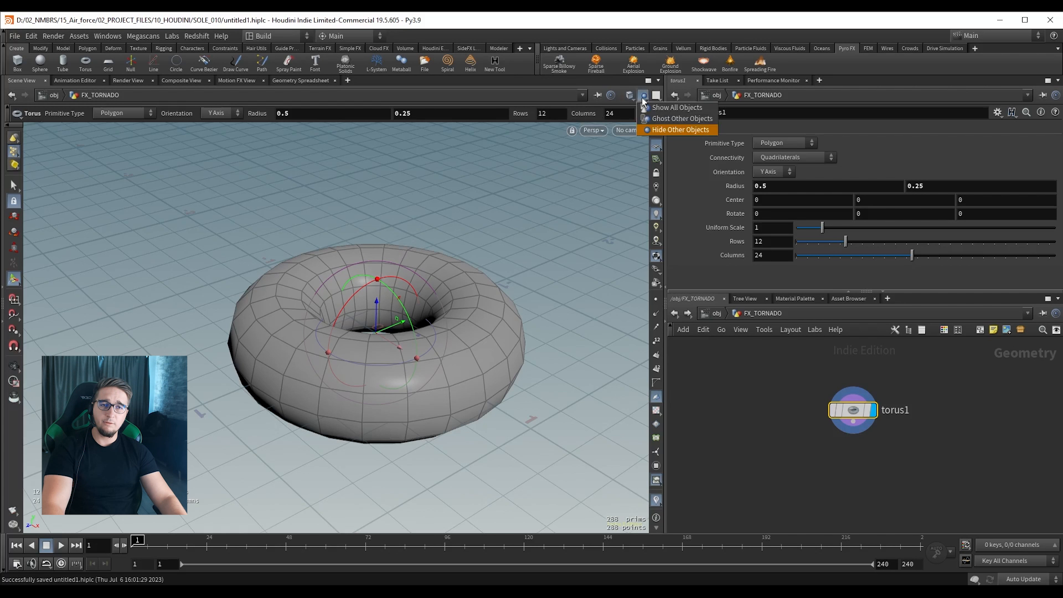
click(672, 107)
key(Escape)
drag(338, 244, 382, 297)
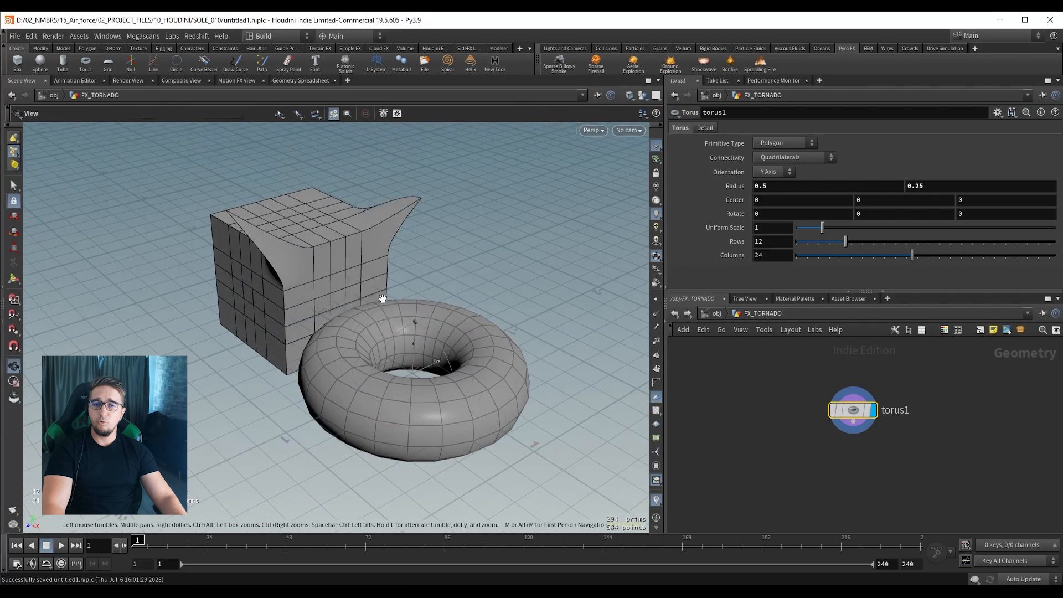
key(Return)
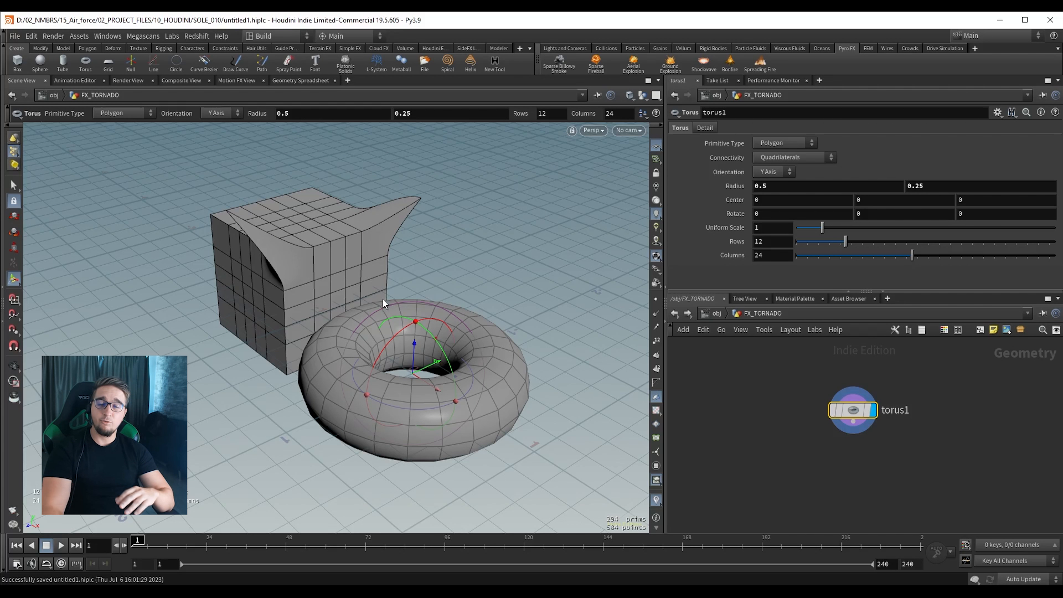
Ghost the other objects in the viewport and move the torus to a center of about -1.01, 0, -0.88.
click(651, 95)
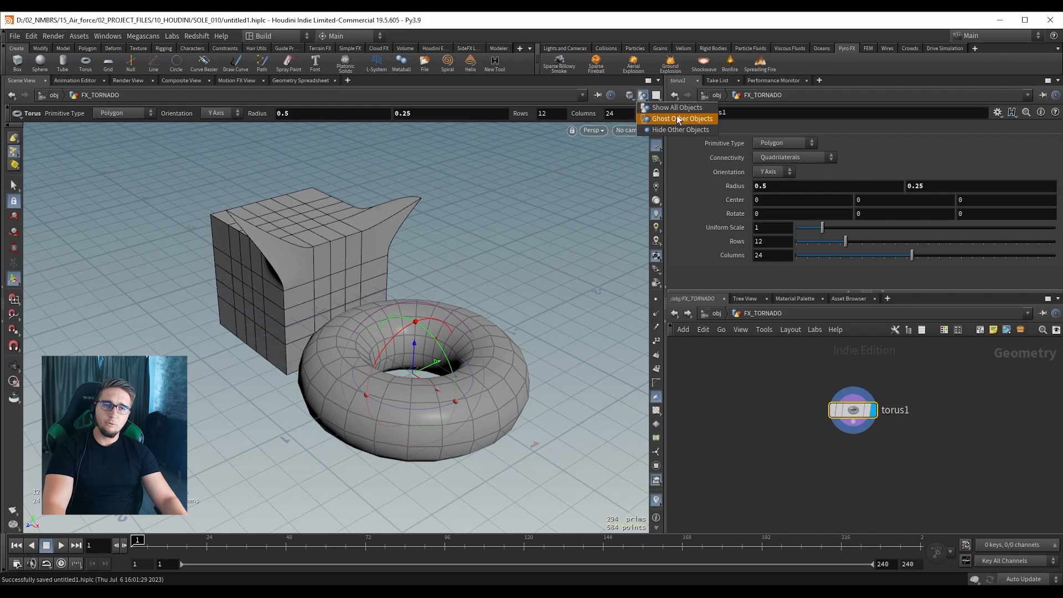
click(676, 115)
alt+drag(305, 291, 361, 321)
alt+drag(356, 322, 293, 368)
drag(408, 363, 501, 347)
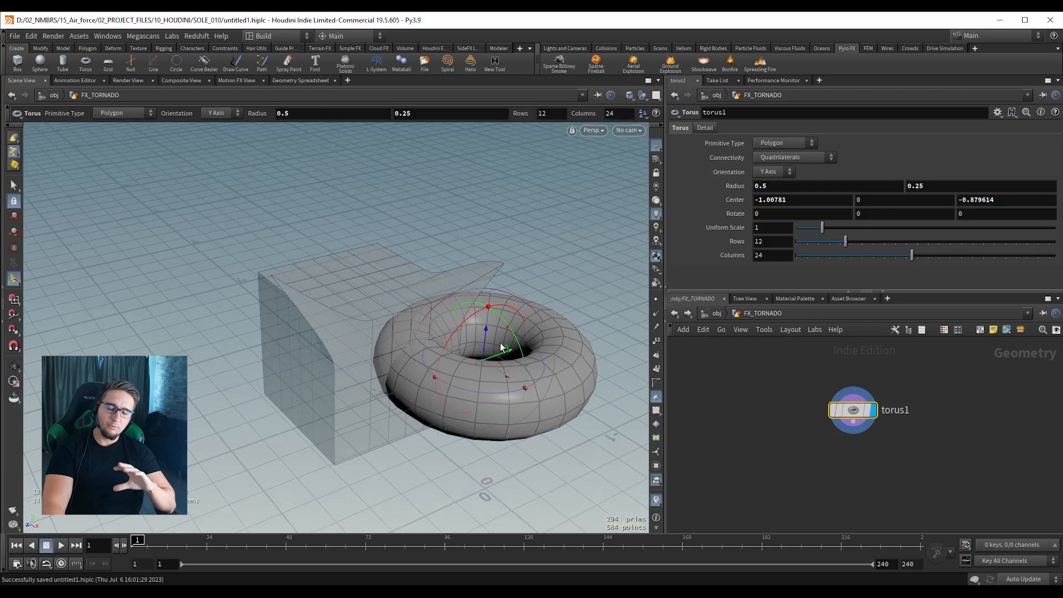
Switch the viewport from ghosting back to showing all objects, and return to object level.
click(642, 96)
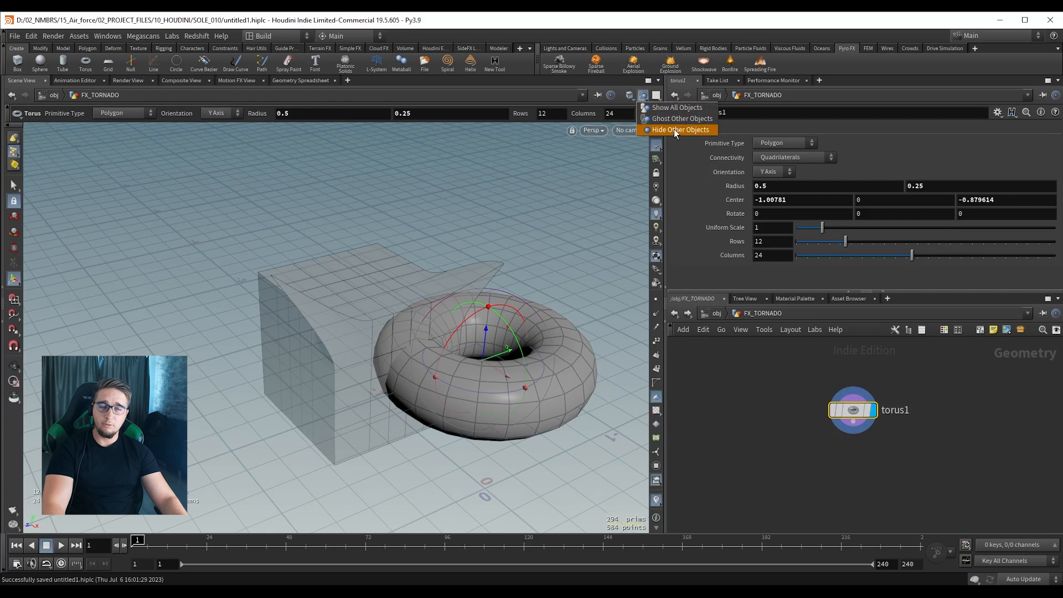
click(659, 107)
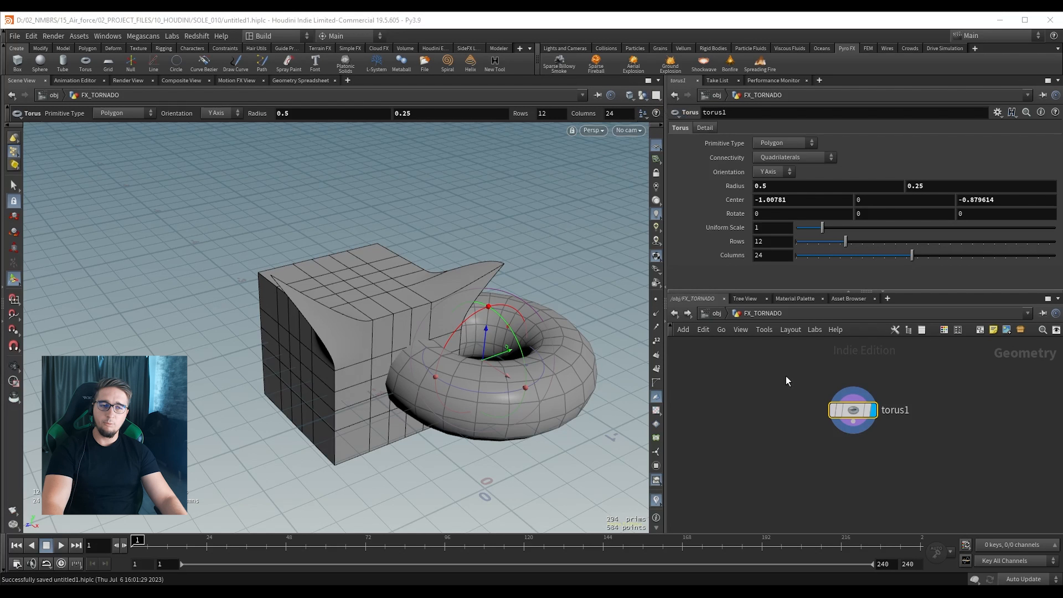
key(u)
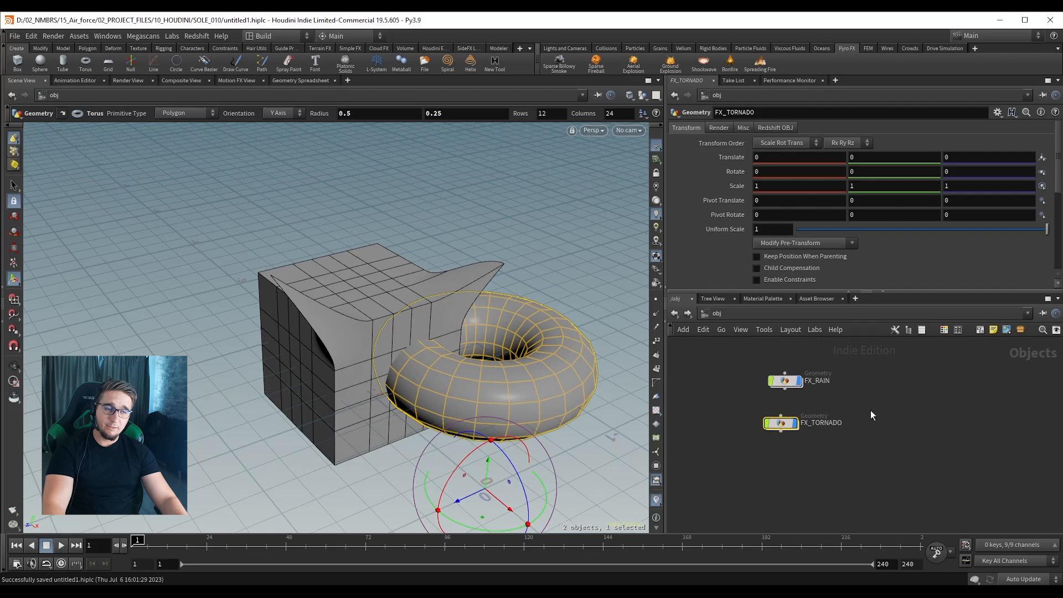
Add a third Geometry container below FX_TORNADO and name it FX_Fireball.
click(896, 430)
key(Tab)
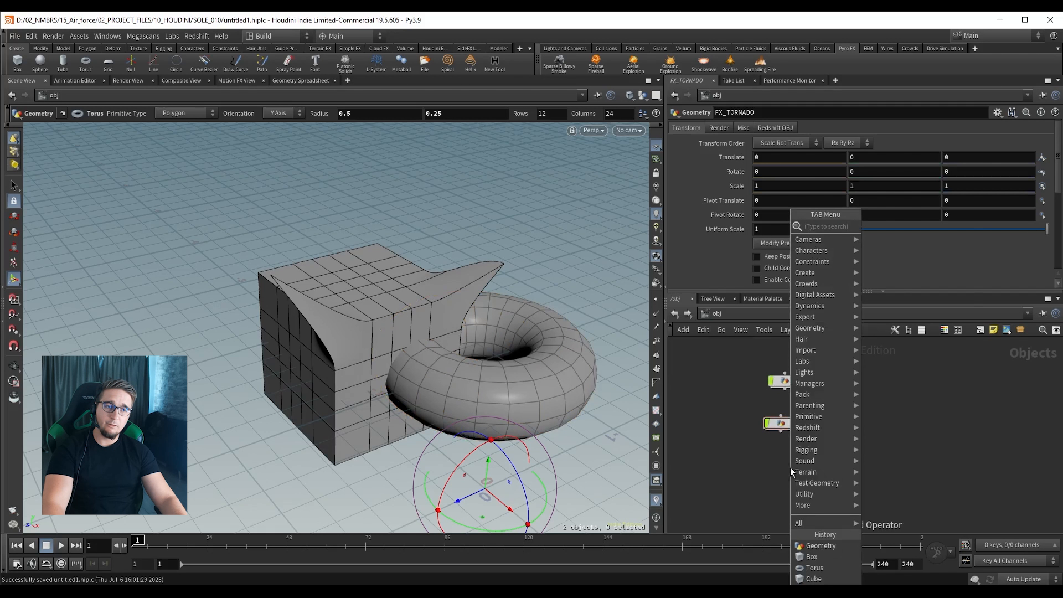
text(geo)
key(Return)
click(788, 466)
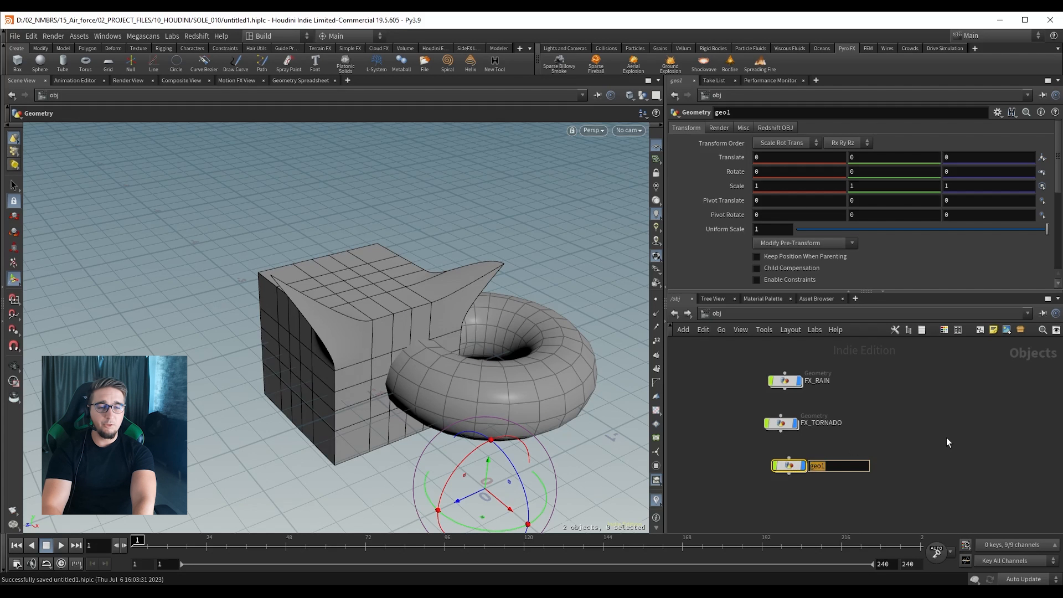
text(FX_Fireball)
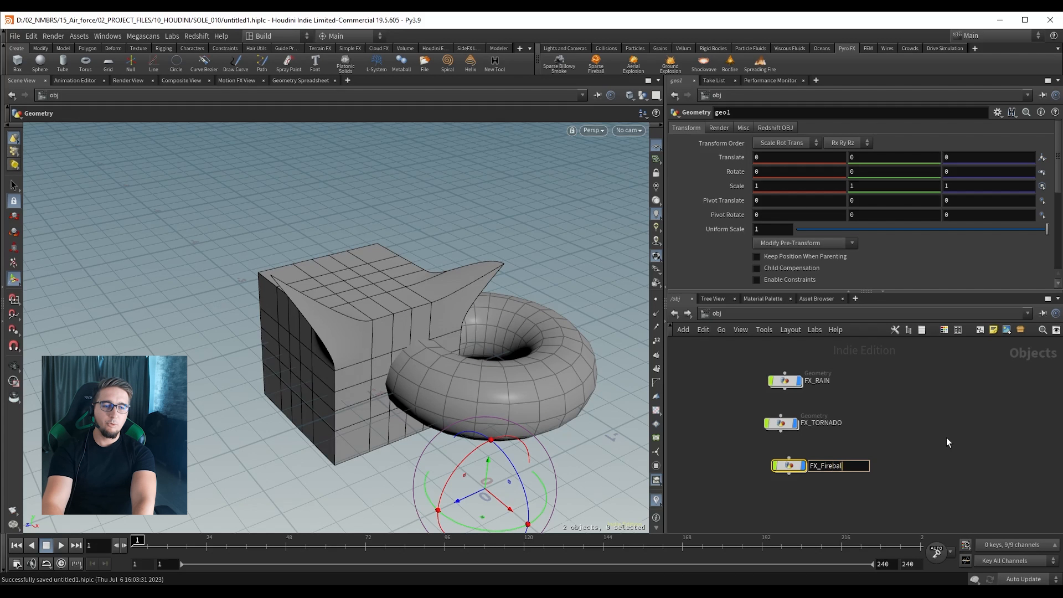
key(Return)
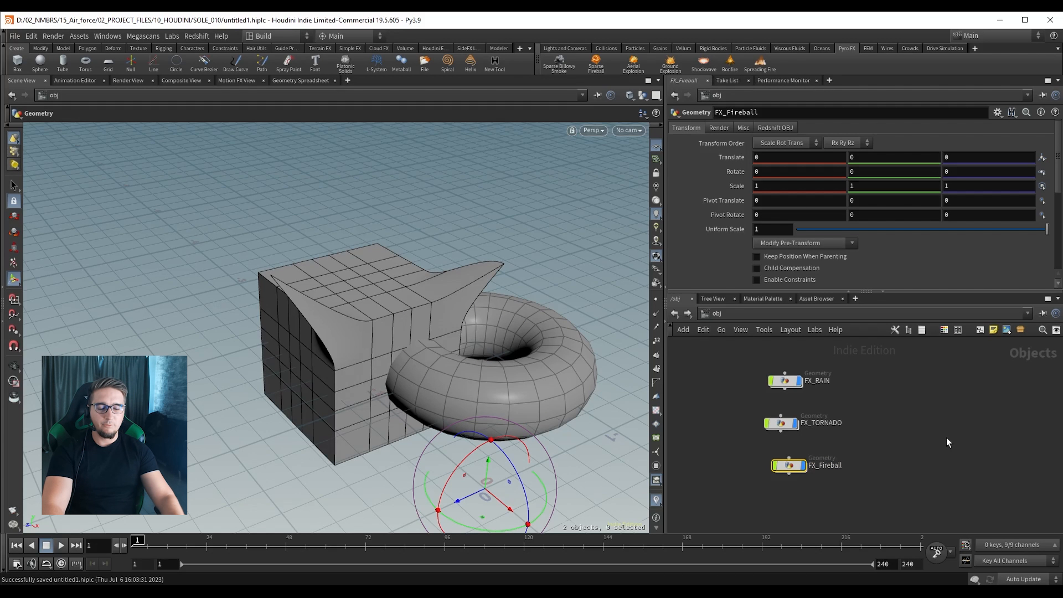
Look inside FX_Fireball, then delete all three geometry containers at object level.
double_click(787, 465)
drag(766, 370, 959, 496)
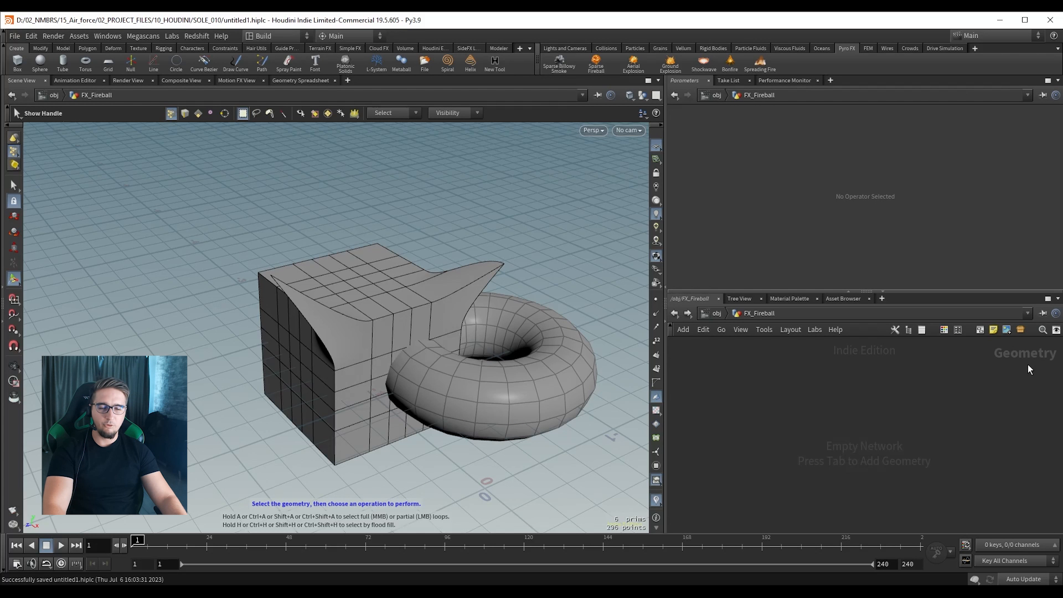
key(ctrl+z)
drag(740, 361, 858, 489)
key(Delete)
Add a new Geometry container to the empty object network and go inside it.
key(Tab)
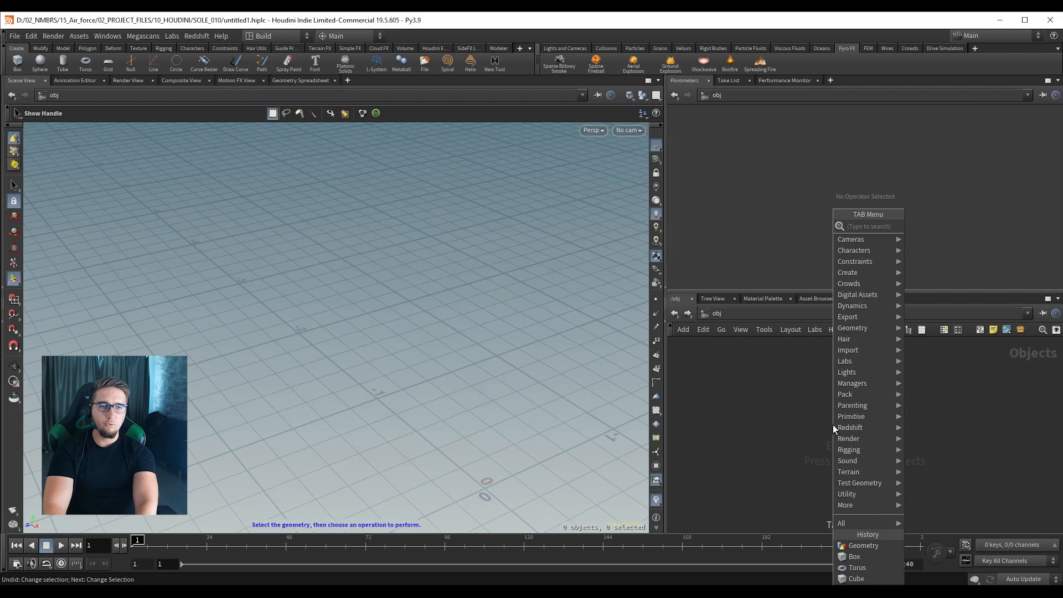
text(geo)
key(Return)
click(832, 425)
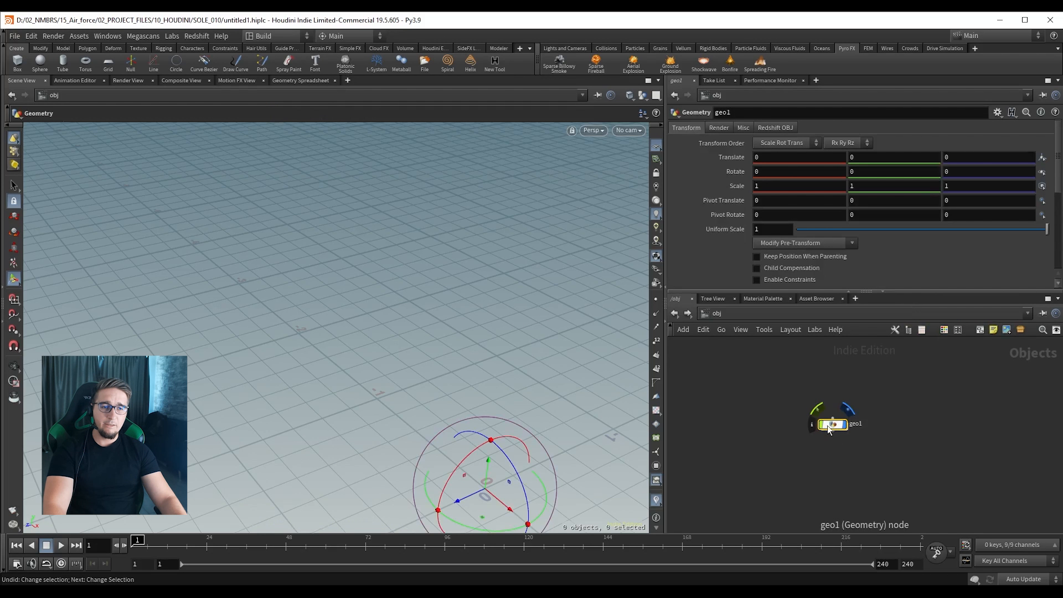
double_click(828, 426)
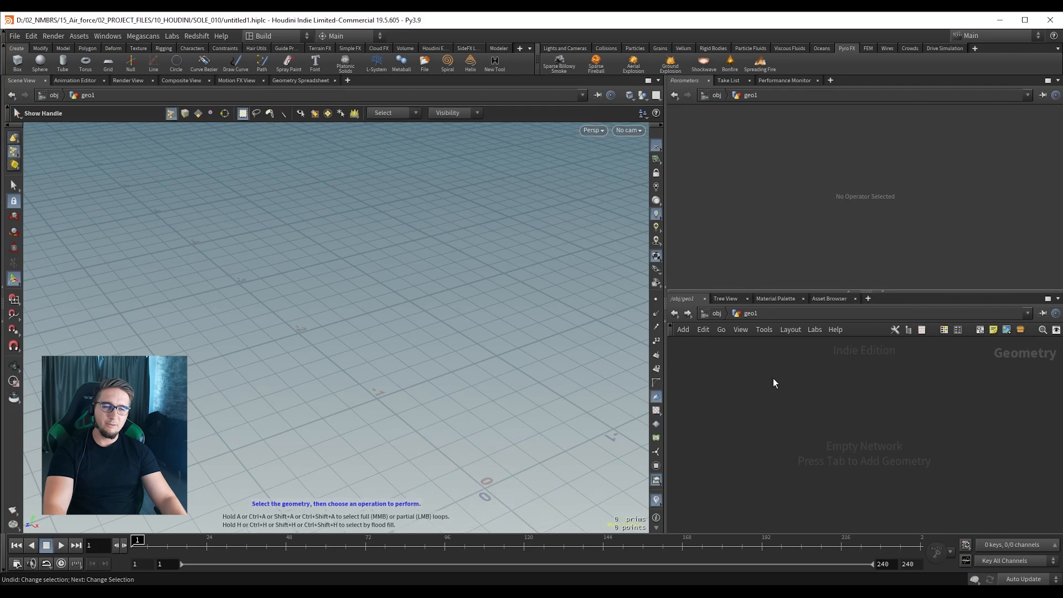
Add a Box node inside the new geometry container, save the scene, and frame the box in the viewport.
key(Tab)
text(box)
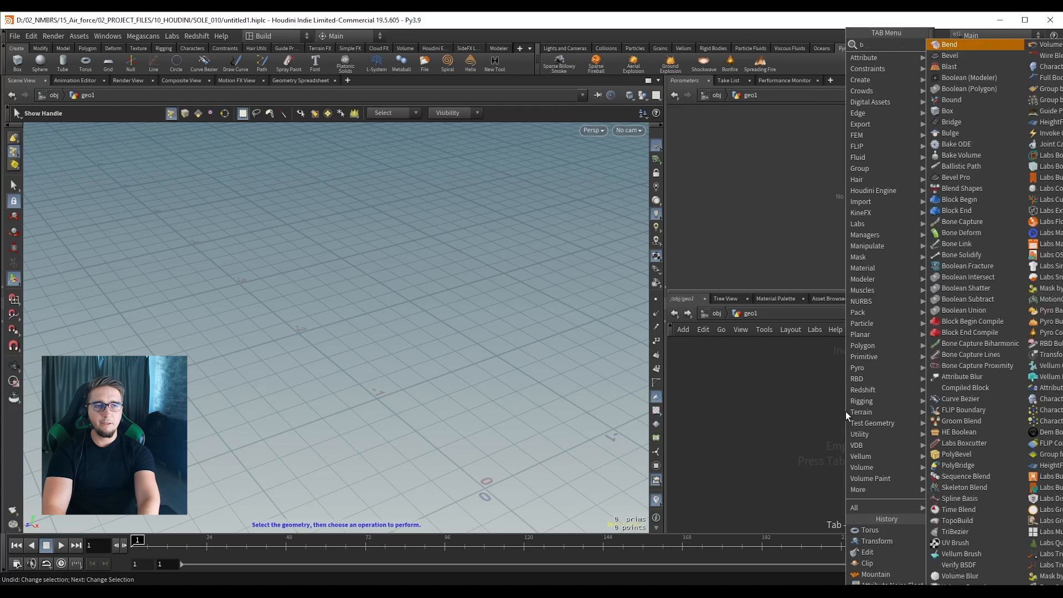
key(Return)
click(845, 412)
key(ctrl+s)
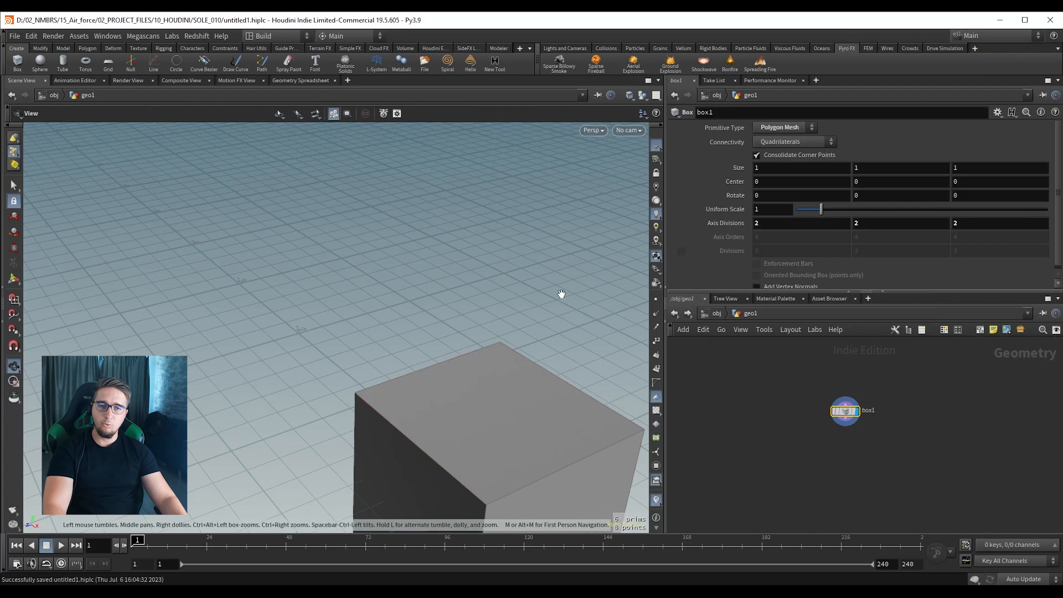
key(h)
key(Return)
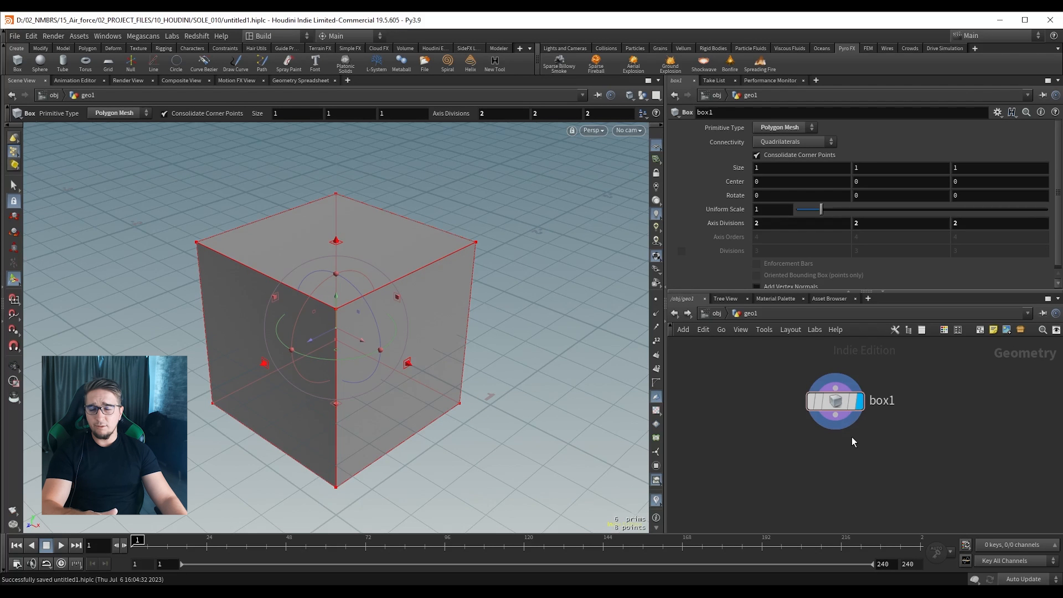
Examine the complete list of available nodes inside geo1, and compare it with the node categories at object level.
middle_drag(876, 444, 867, 432)
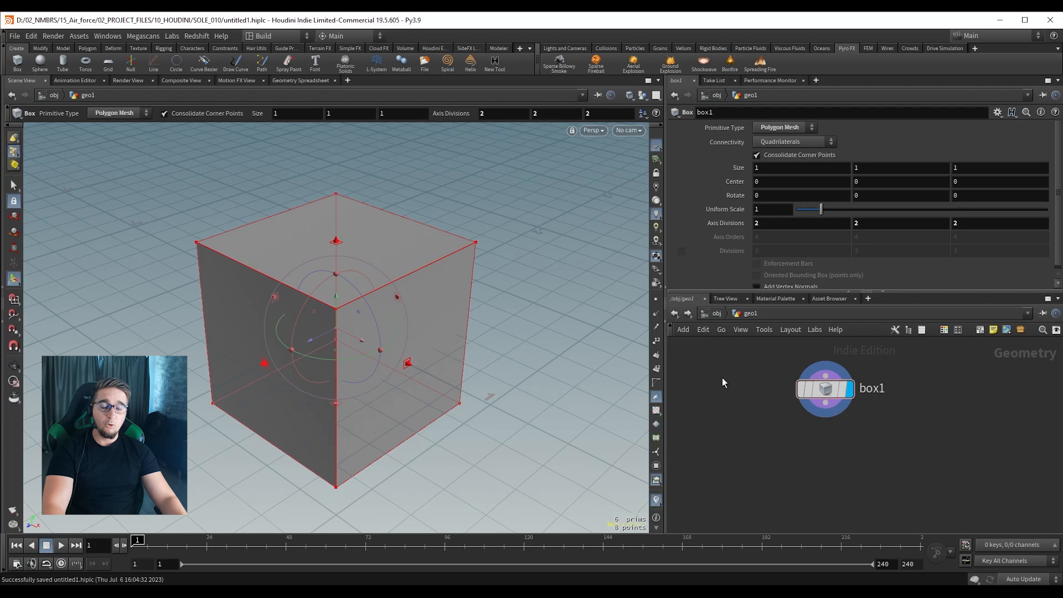
key(Tab)
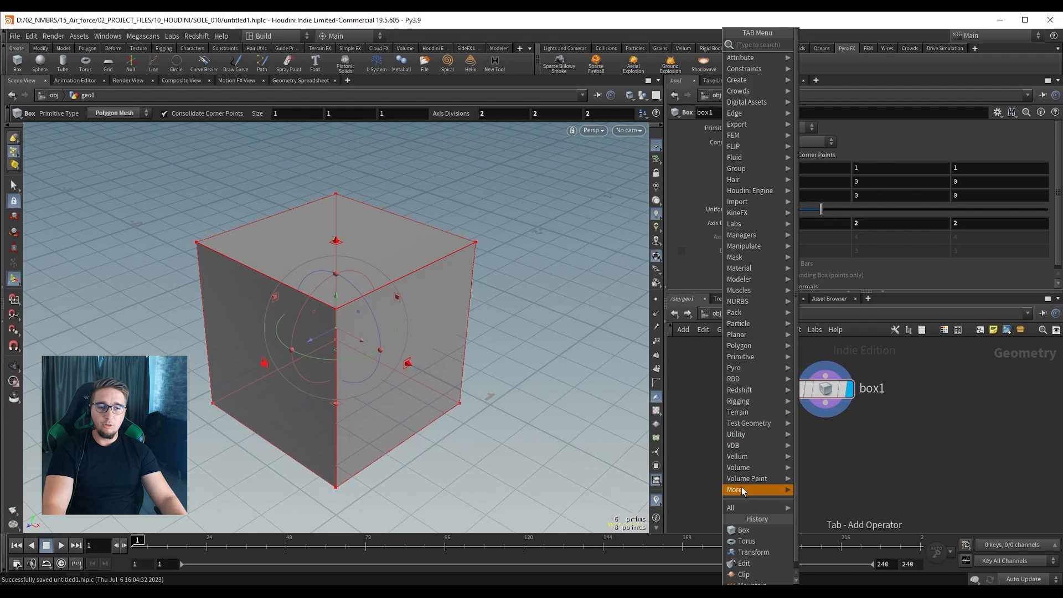
mouse_move(749, 505)
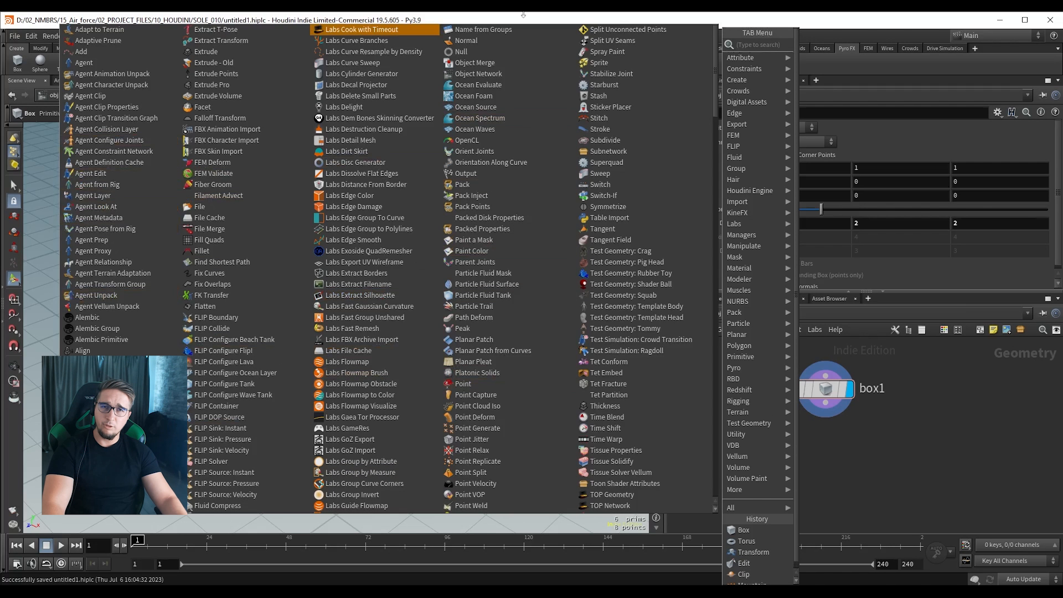
key(Escape)
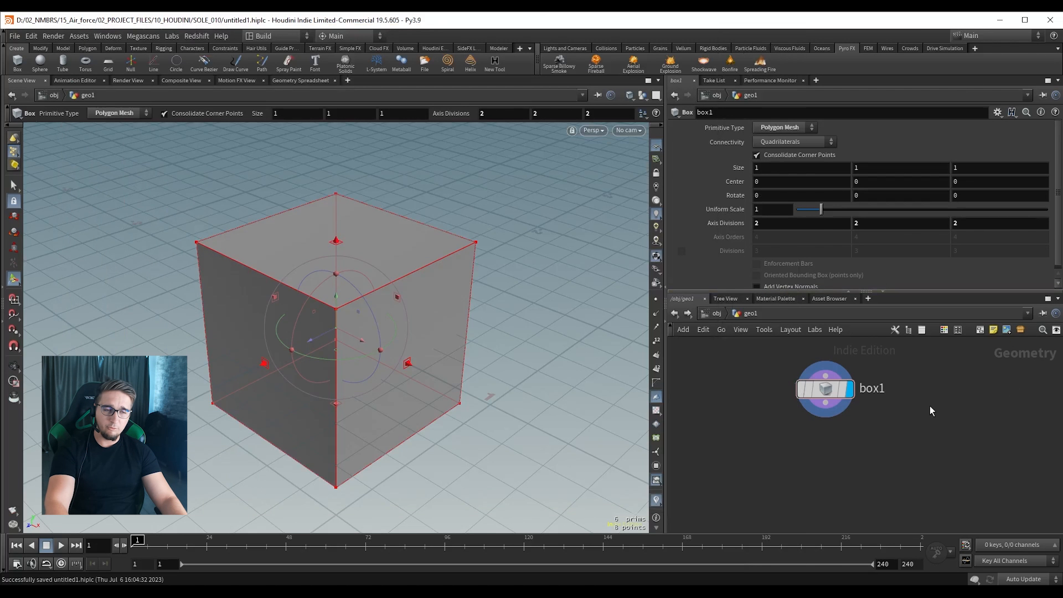
key(u)
scroll(866, 444, up, 3)
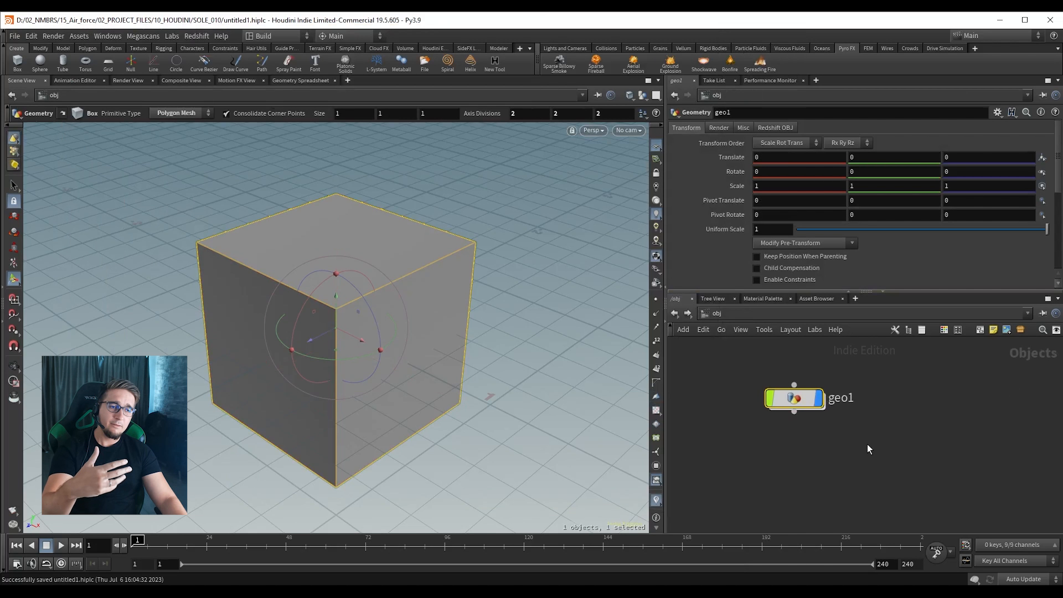
click(716, 395)
key(Tab)
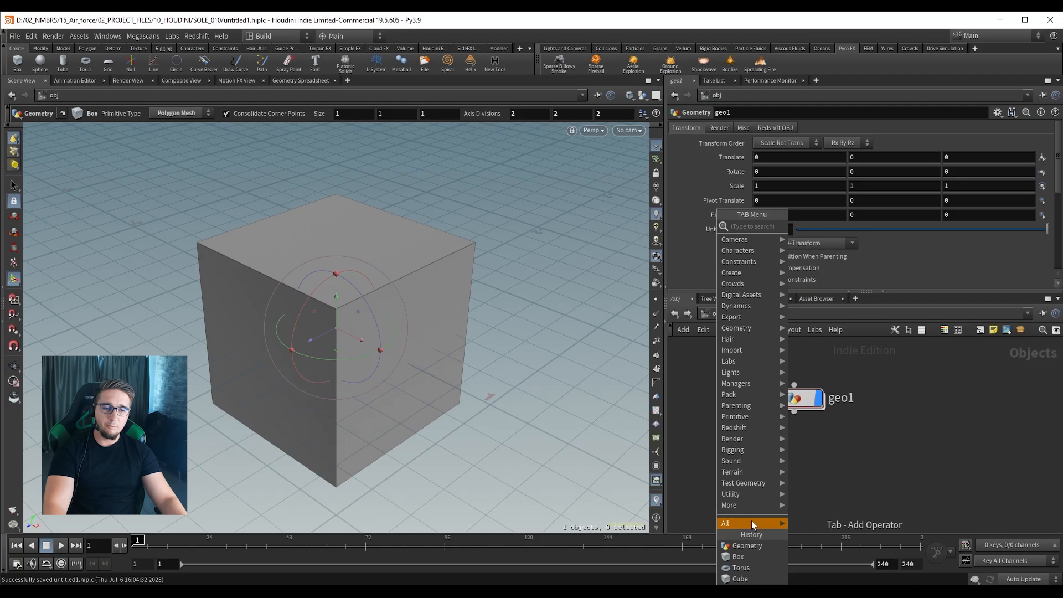
click(692, 406)
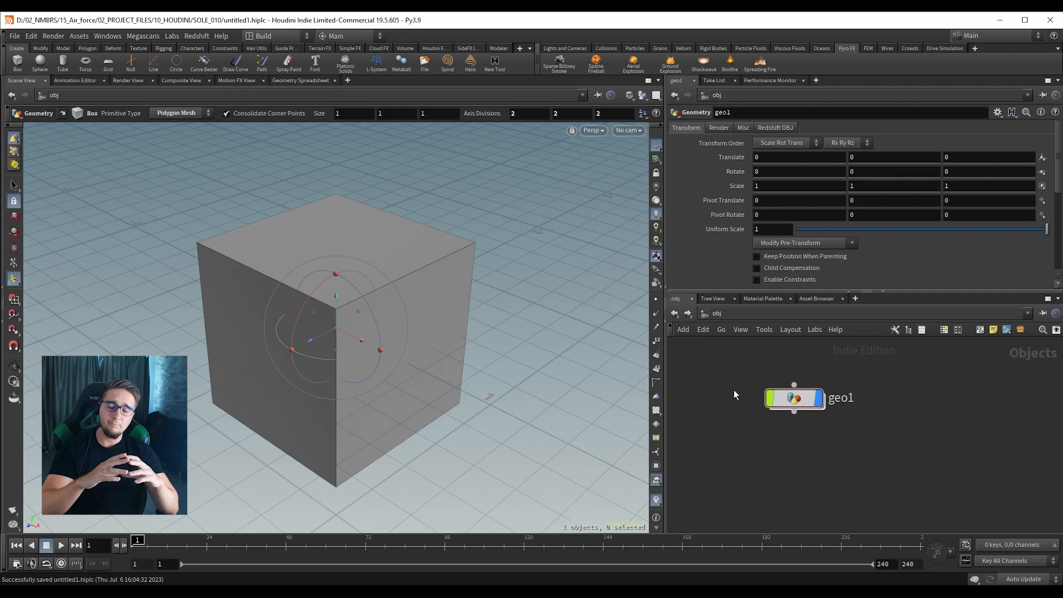
Go back inside geo1, set the box's primitive type to Polygon, and save the scene.
double_click(793, 393)
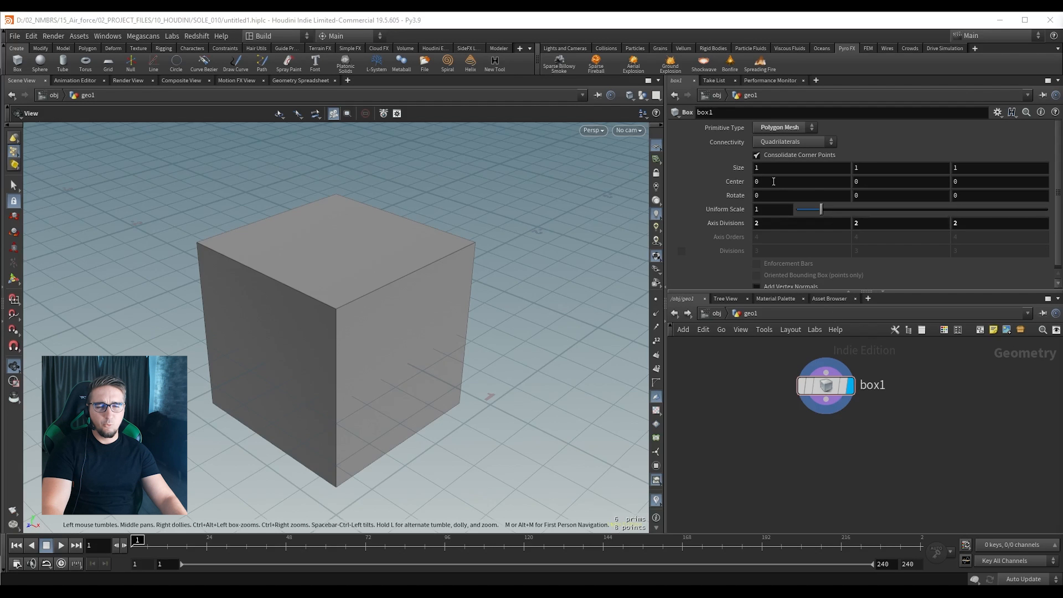
middle_drag(705, 222, 752, 221)
click(783, 127)
click(774, 142)
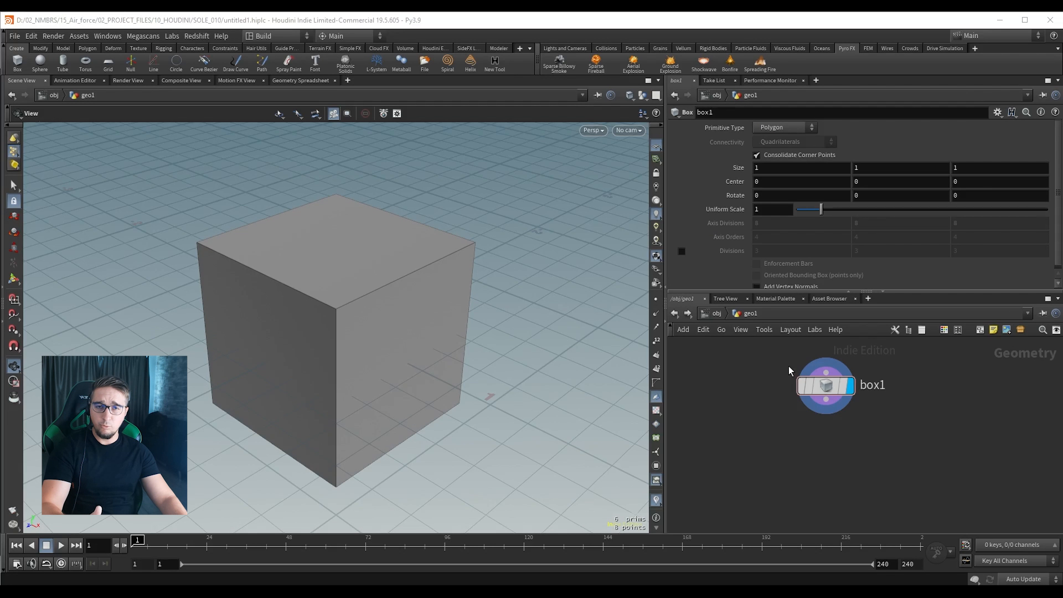
key(ctrl+s)
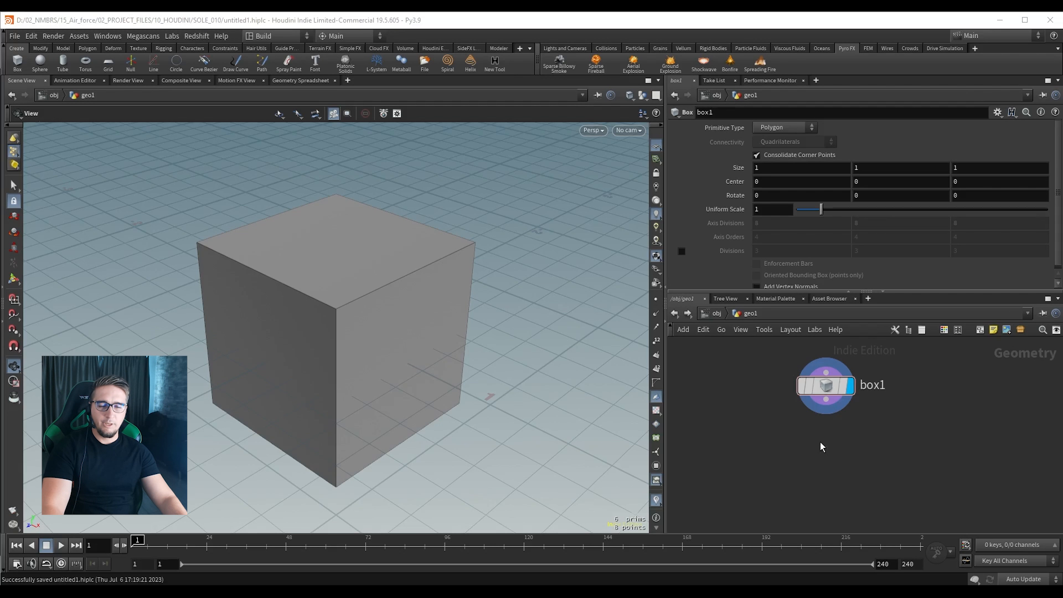
Add a Color node, wire its input to box1's output, and set its color to pure green (0, 1, 0).
key(Tab)
text(color)
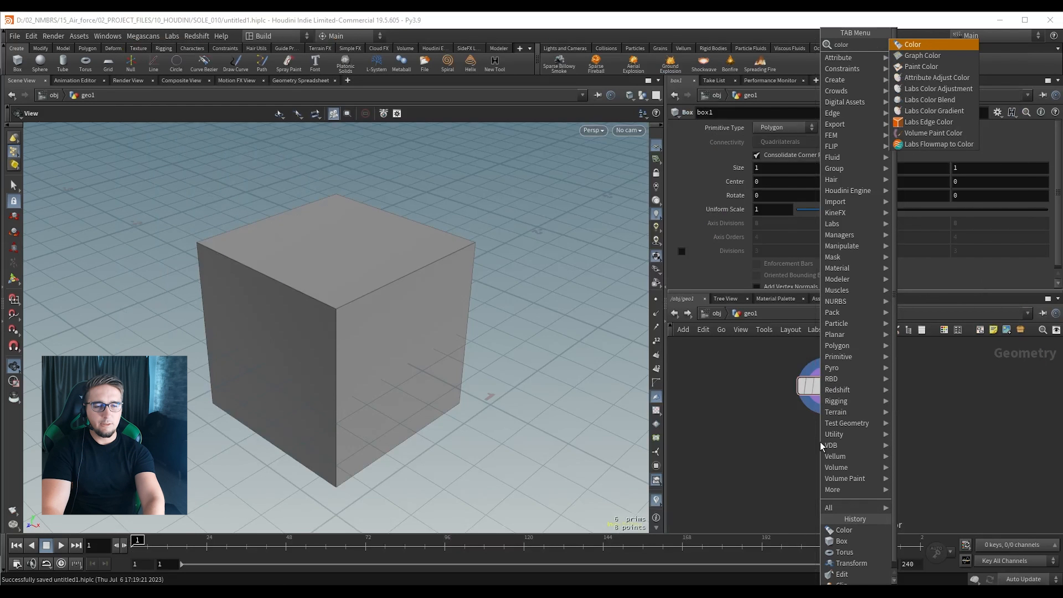
key(Return)
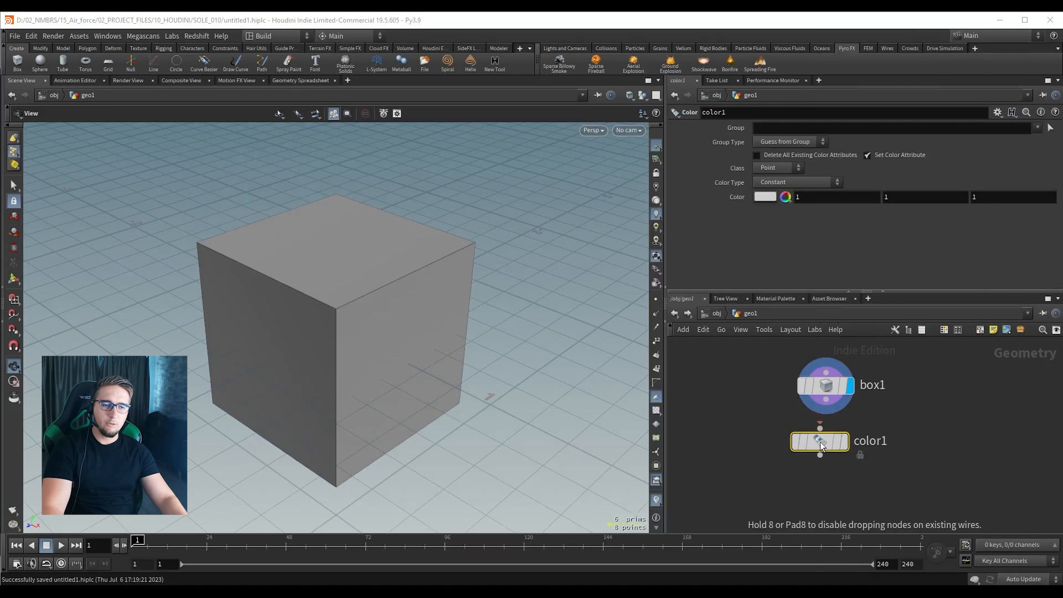
click(819, 428)
click(826, 399)
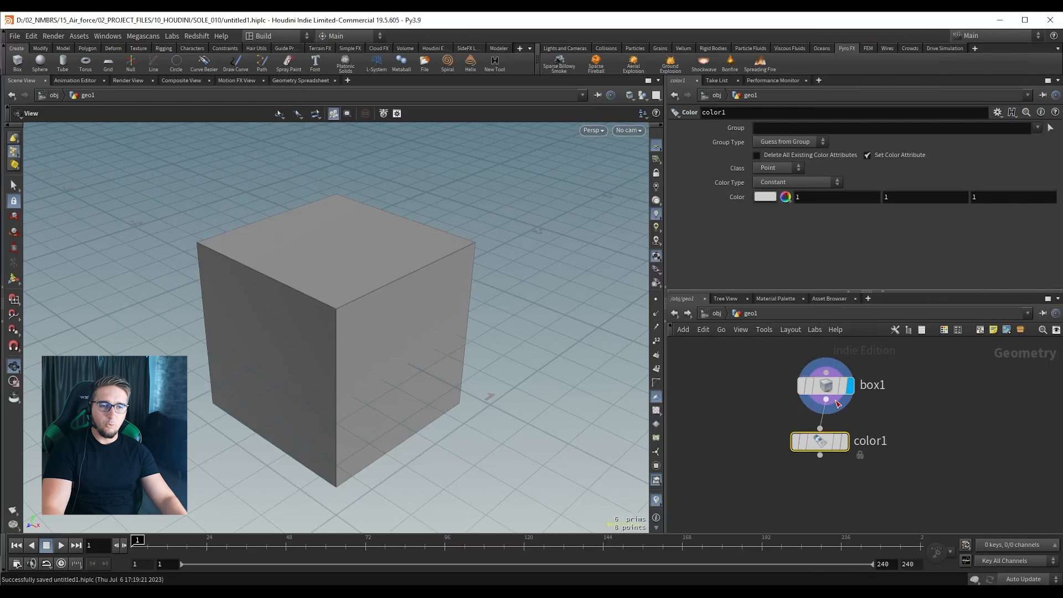
click(765, 197)
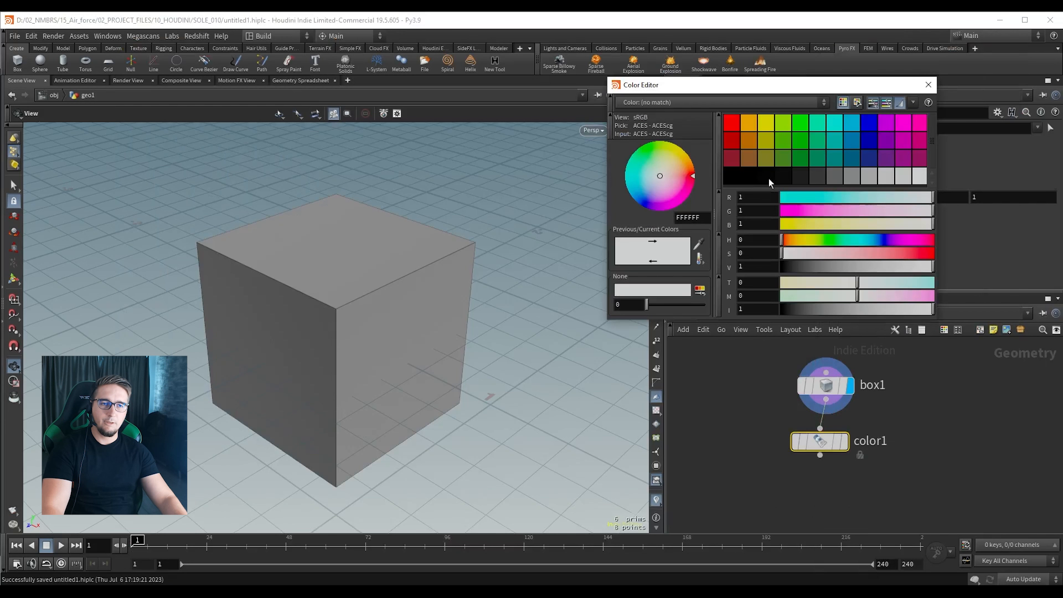
click(792, 129)
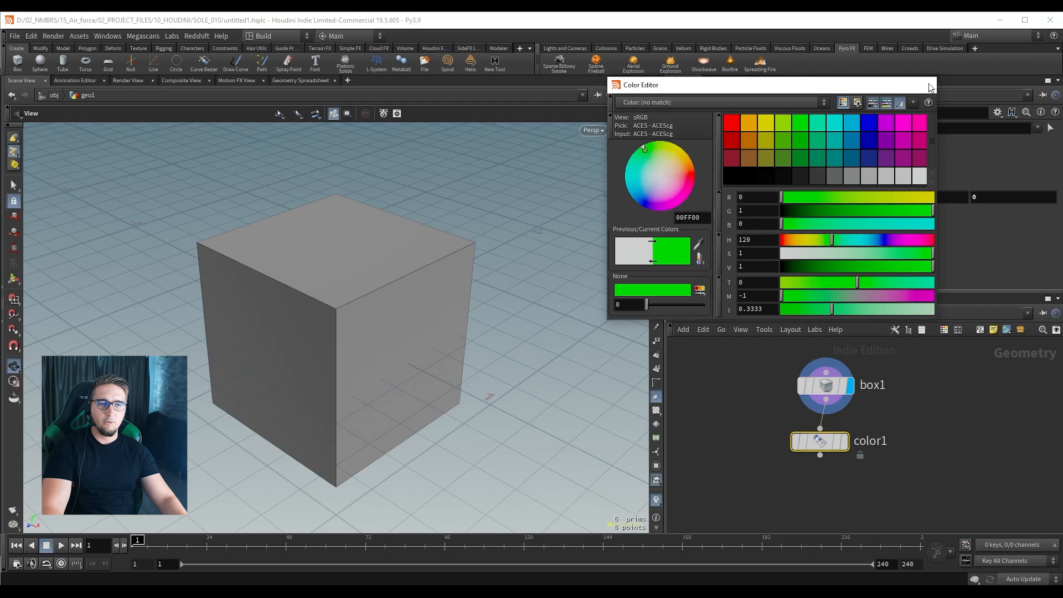
click(928, 84)
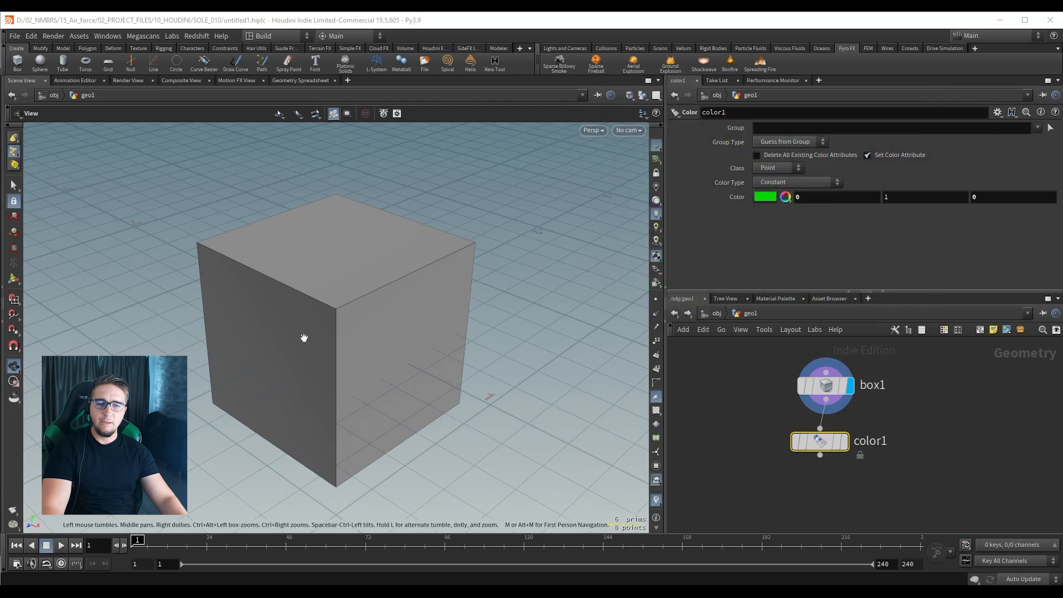
Line up color1 directly below box1 with more spacing and turn on color1's display flag.
middle_drag(842, 475, 813, 447)
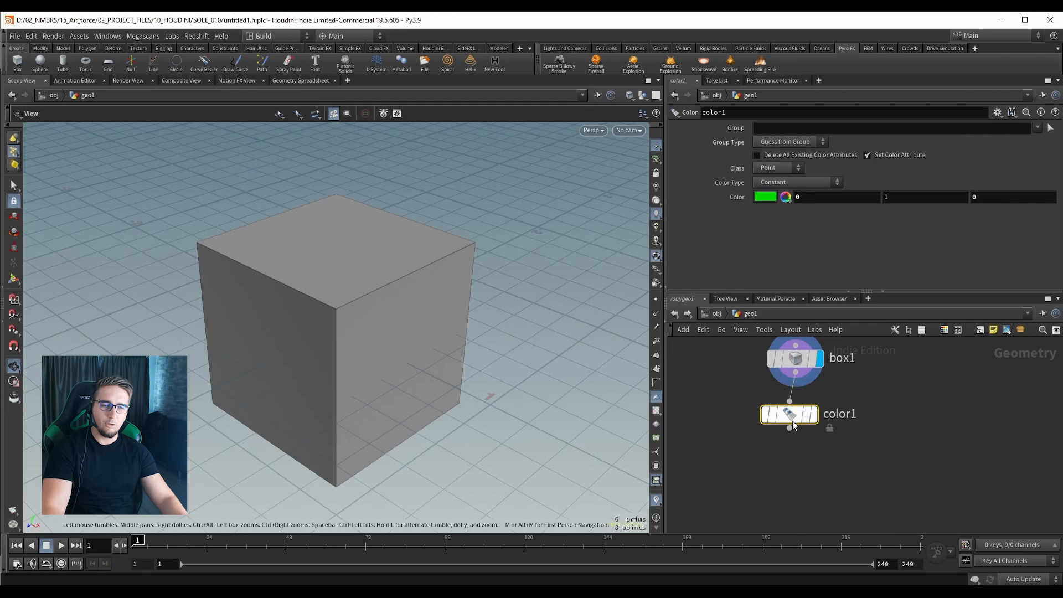
drag(788, 419, 794, 447)
middle_drag(872, 410, 876, 441)
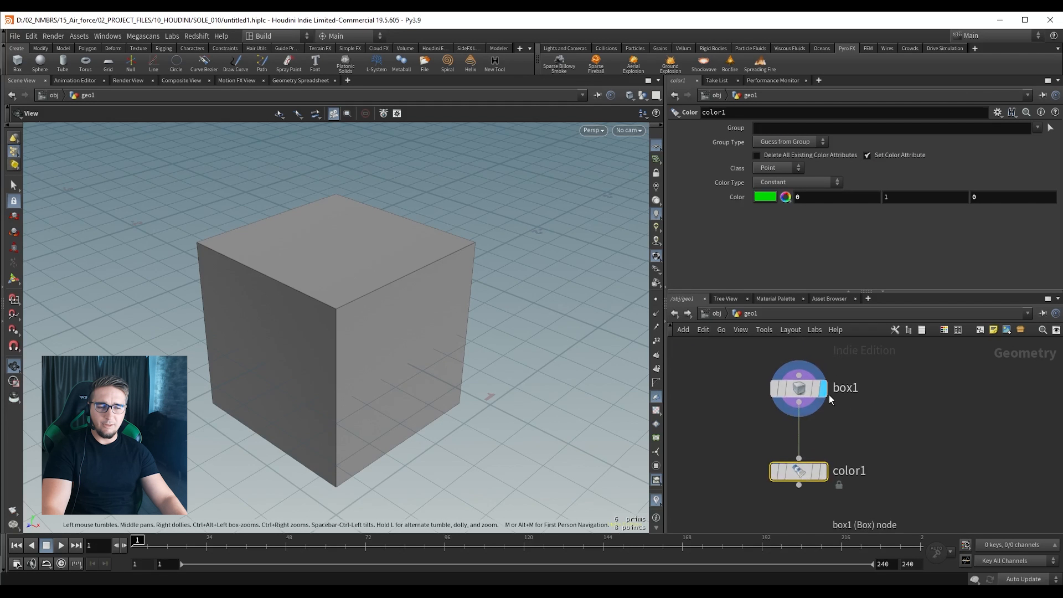
mouse_move(828, 395)
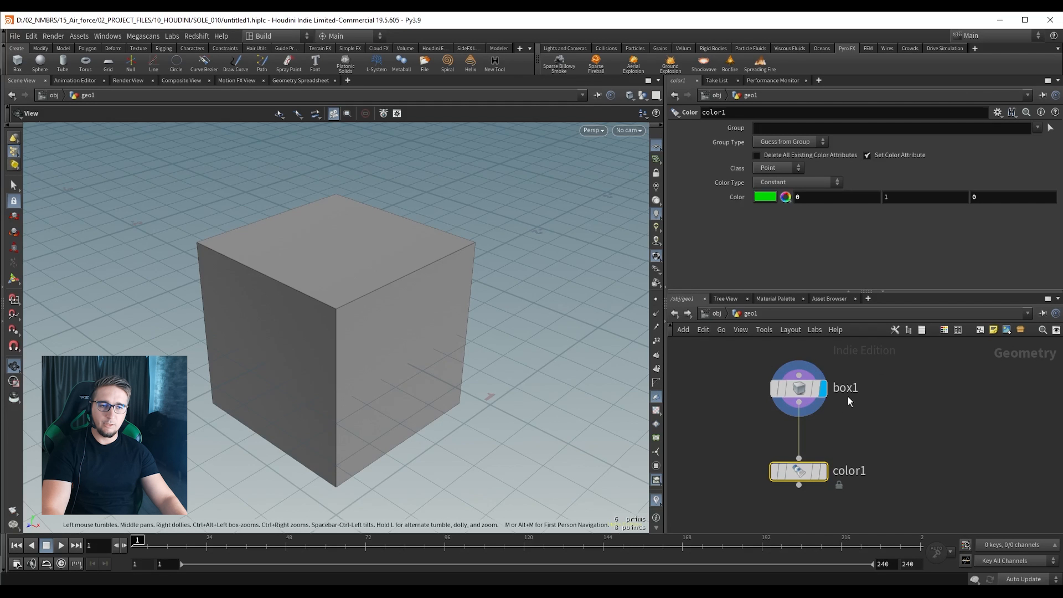
middle_drag(721, 435, 740, 401)
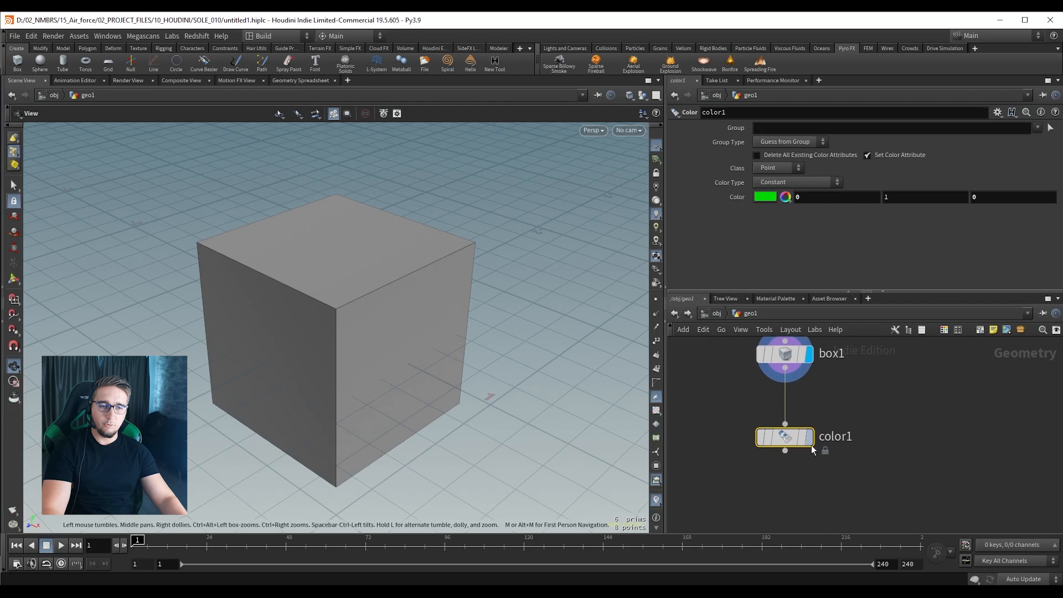
mouse_move(793, 438)
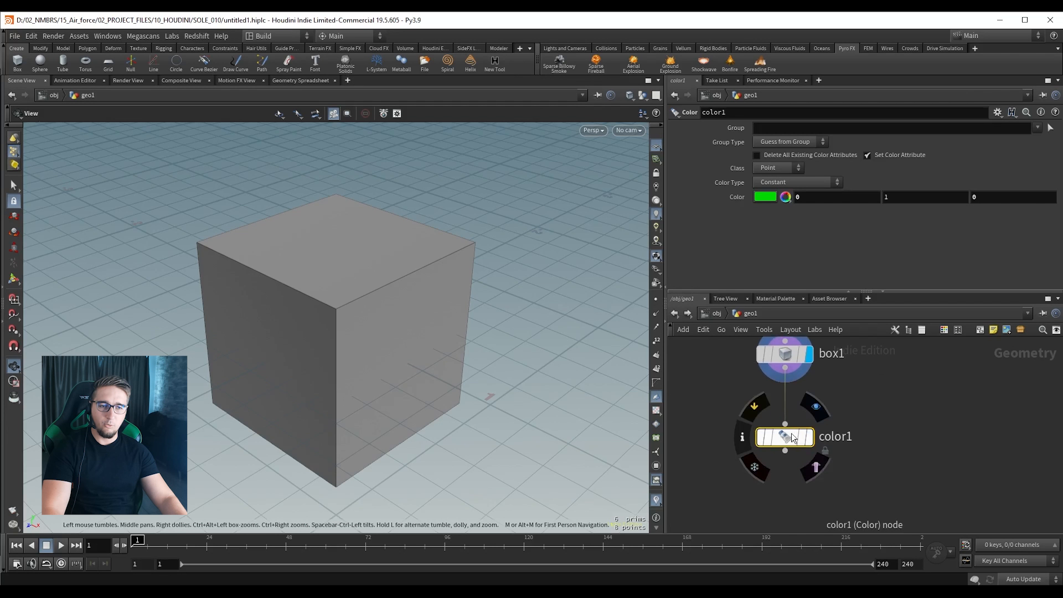
click(813, 410)
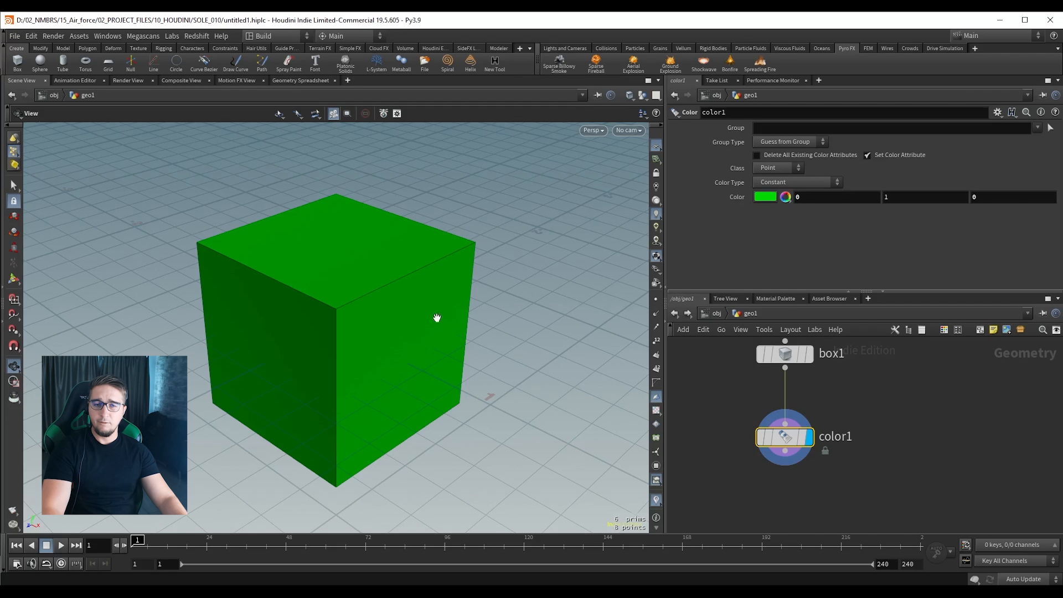
mouse_move(396, 308)
mouse_down()
mouse_move(365, 310)
mouse_move(385, 306)
mouse_up()
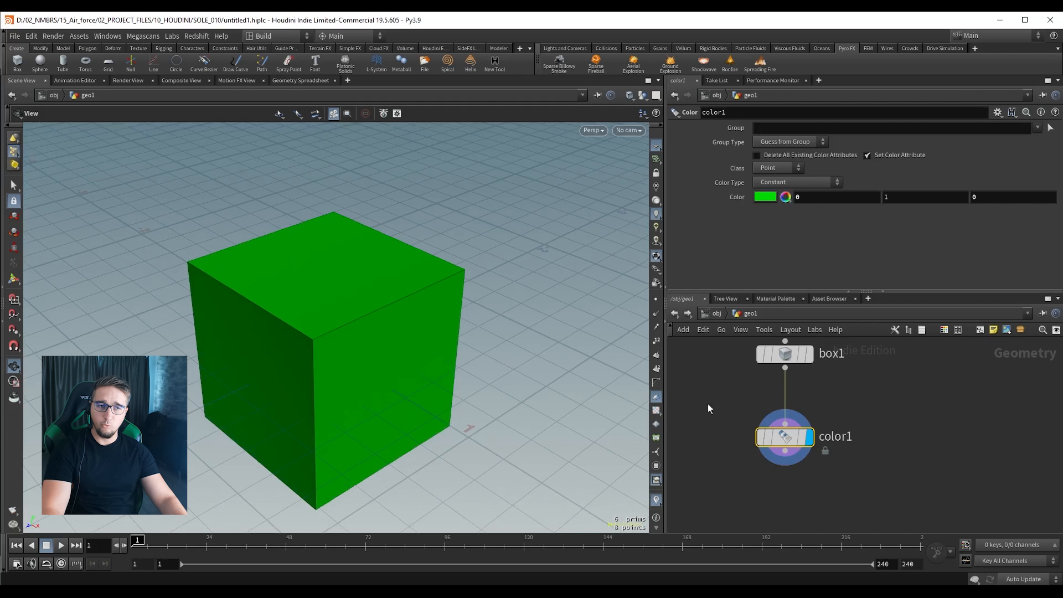
Save the scene with the green Color node connected under the box.
scroll(734, 407, down, 1)
middle_drag(734, 407, 764, 423)
click(801, 380)
key(ctrl+s)
key(r)
middle_drag(848, 408, 875, 366)
drag(729, 372, 879, 437)
middle_drag(879, 438, 865, 450)
key(r)
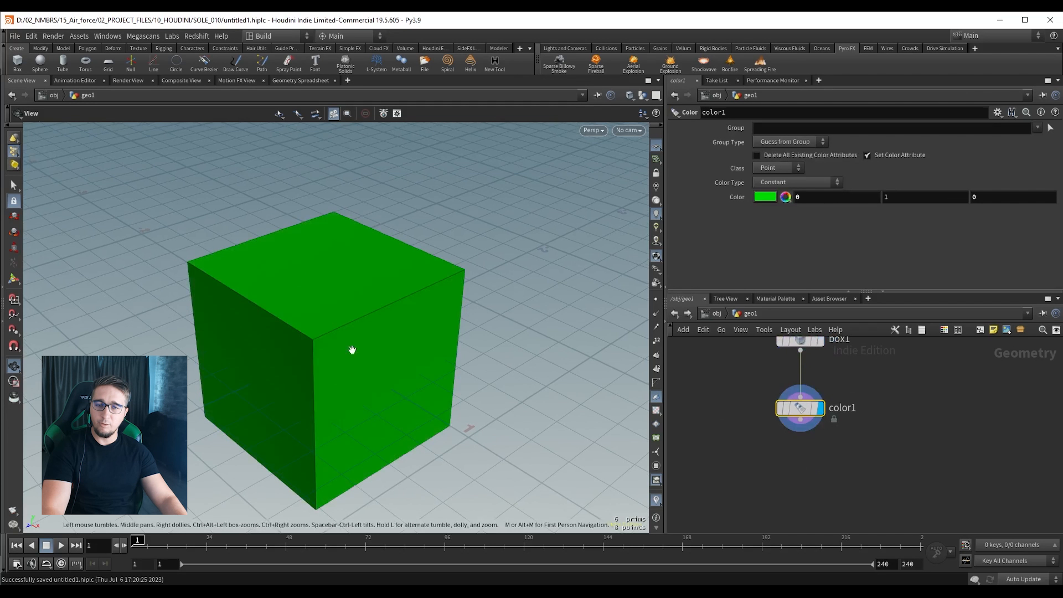
drag(360, 352, 339, 349)
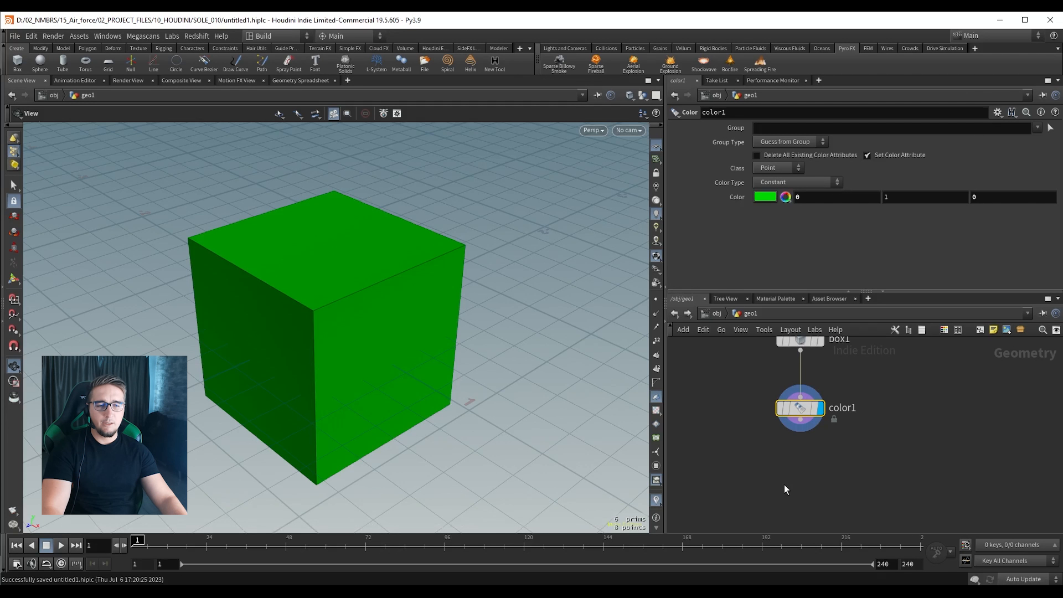
Add a Transform node below color1, wire it to color1's output, and display its result.
middle_drag(766, 443, 744, 416)
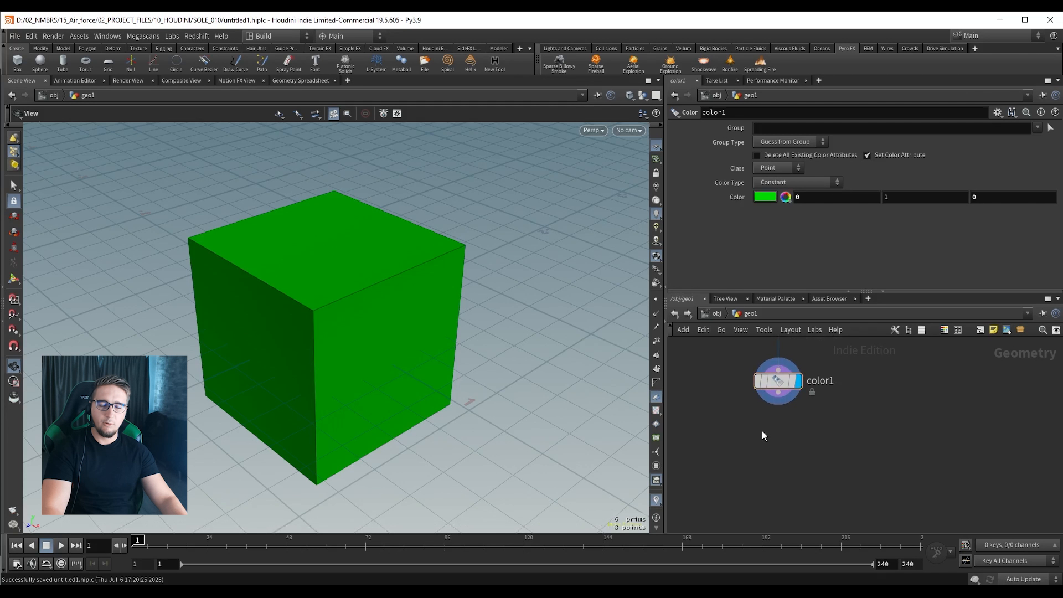
key(Tab)
text(tran)
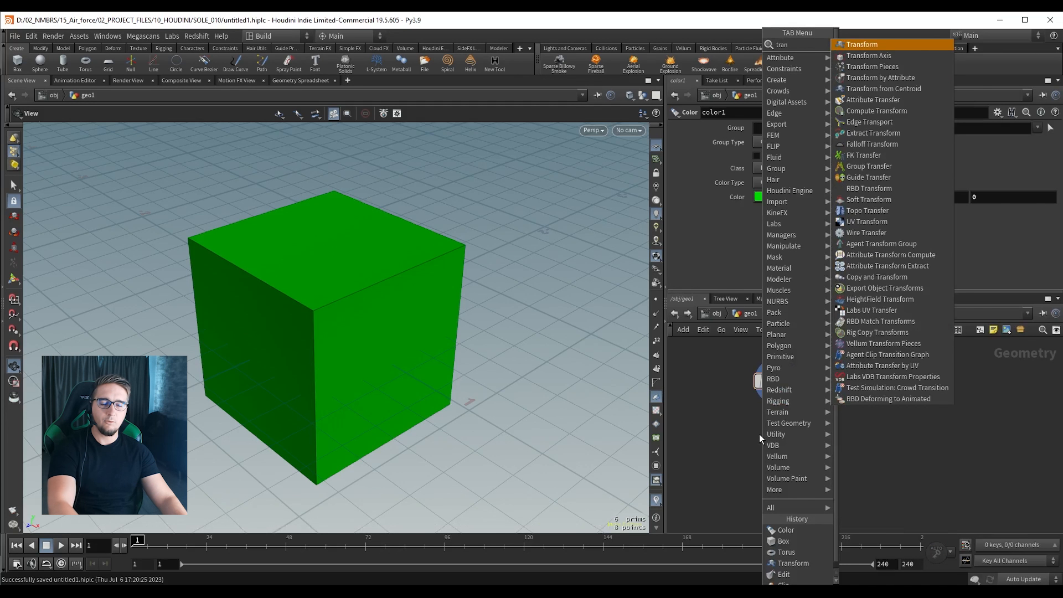
key(Return)
click(763, 445)
drag(781, 402, 764, 439)
middle_drag(763, 450, 778, 399)
drag(695, 372, 725, 389)
click(800, 399)
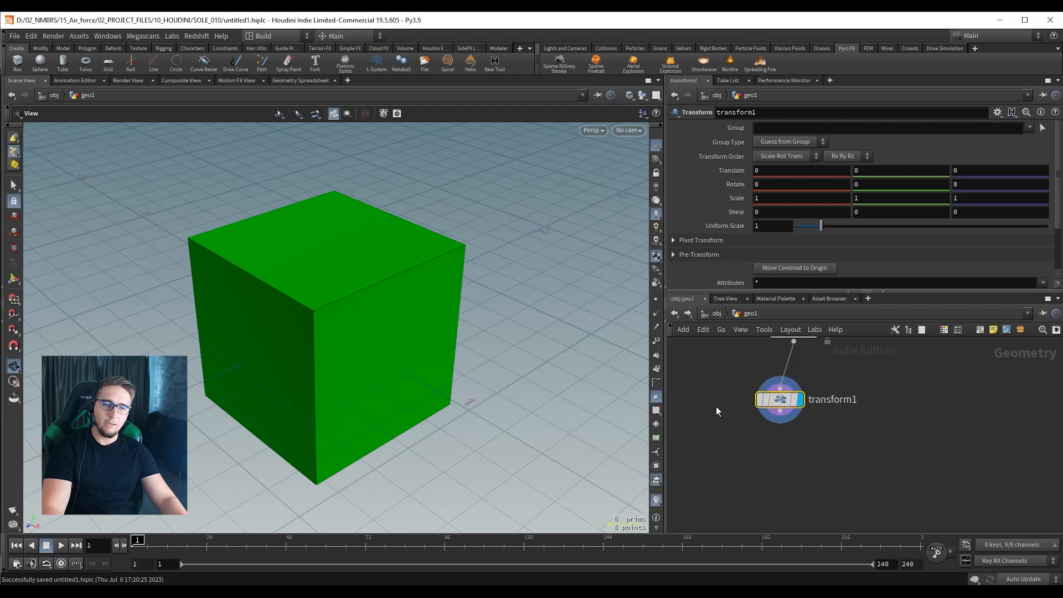
Set transform1's X translation to 0.9 and uniform scale to 0.49, and save the scene.
middle_drag(768, 170, 808, 173)
drag(821, 227, 808, 231)
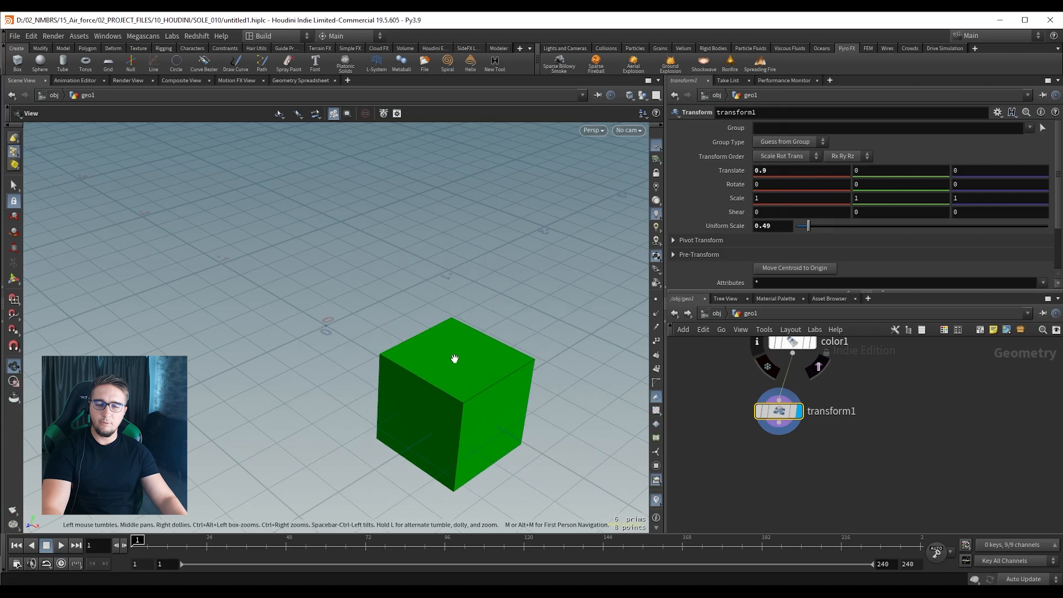
middle_drag(477, 370, 406, 311)
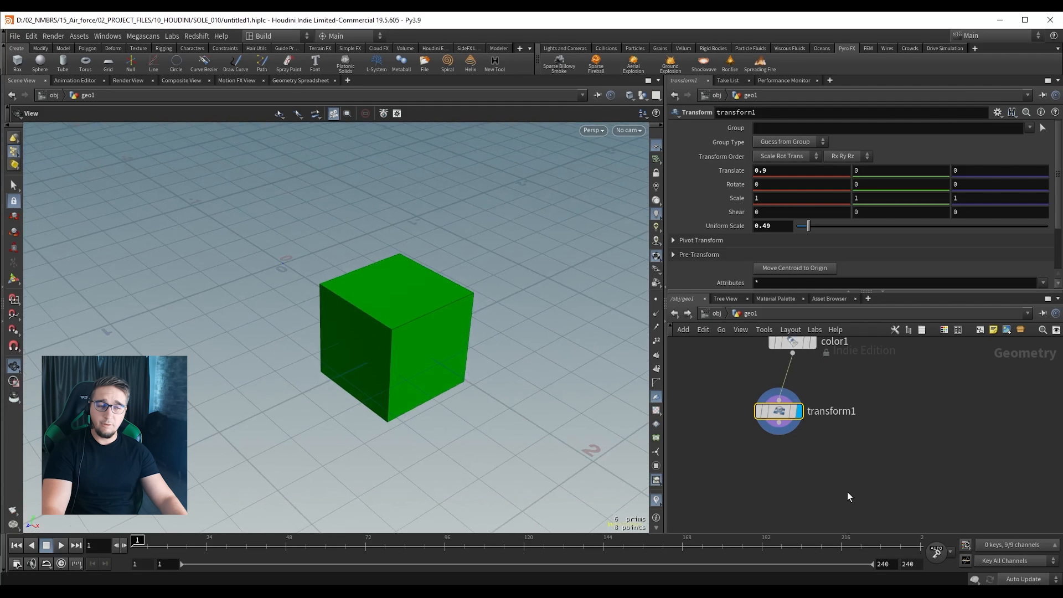
middle_drag(818, 468, 808, 451)
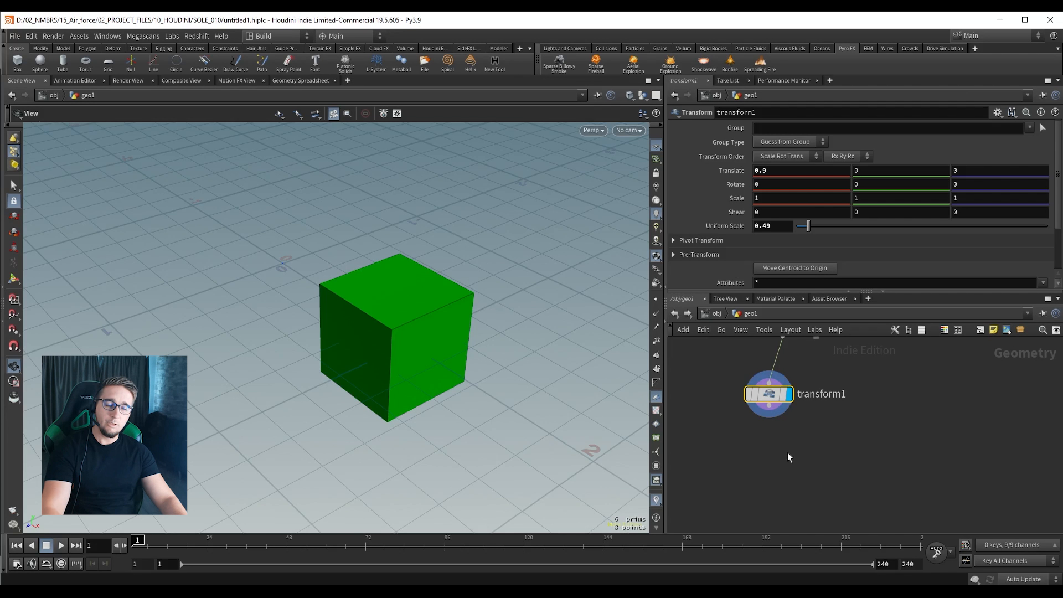
key(ctrl+s)
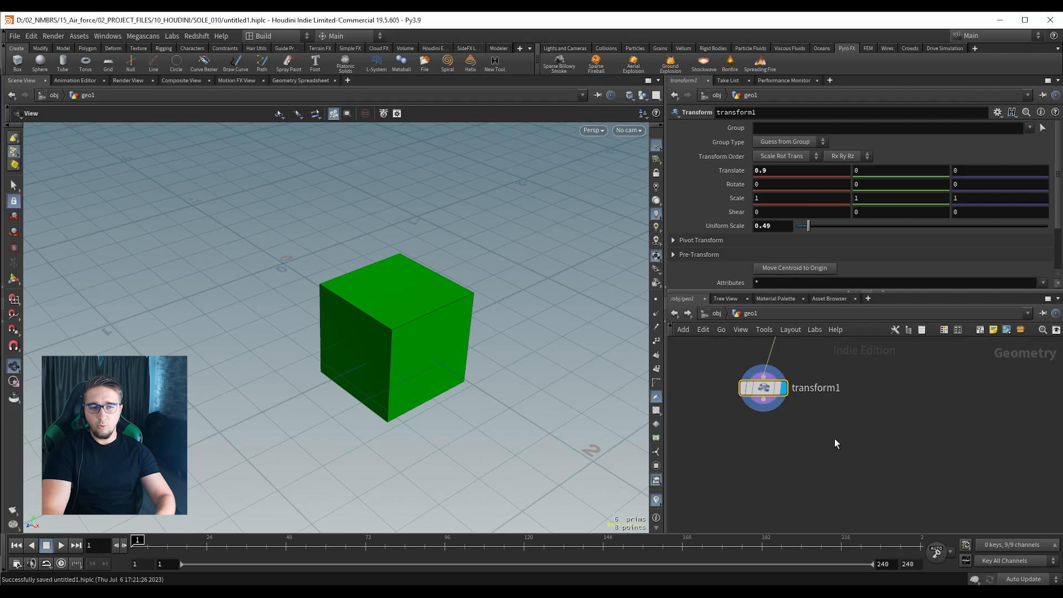
Add a Clip node connected directly below transform1 and display its result.
key(Tab)
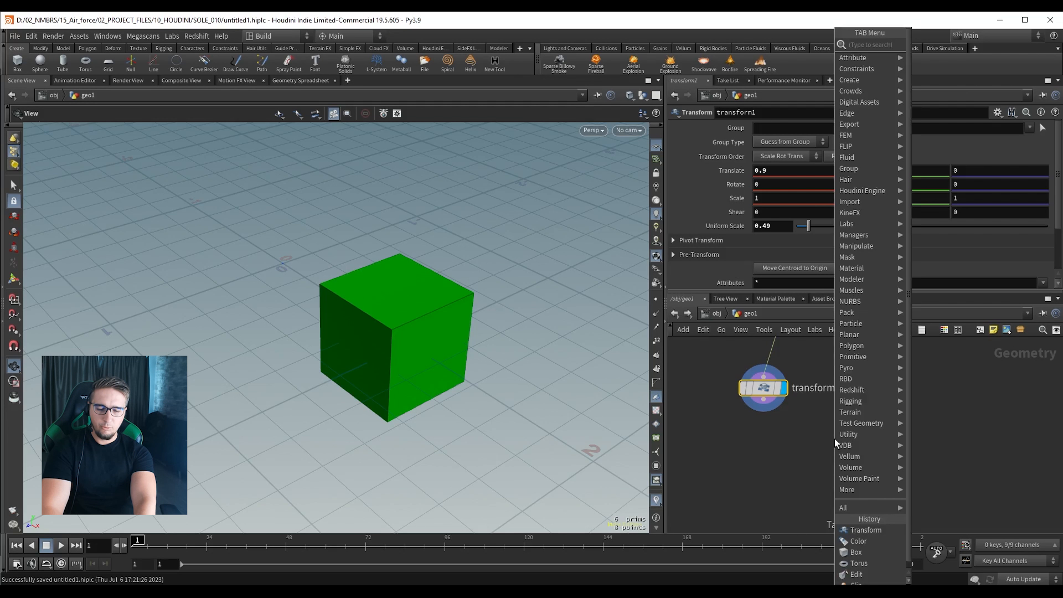
text(clip)
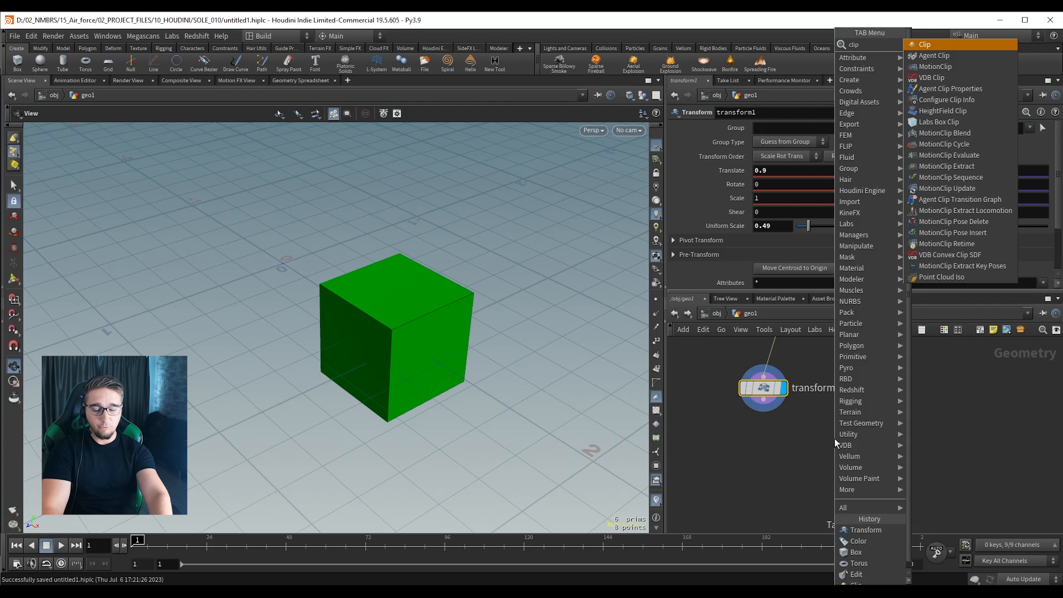
key(Return)
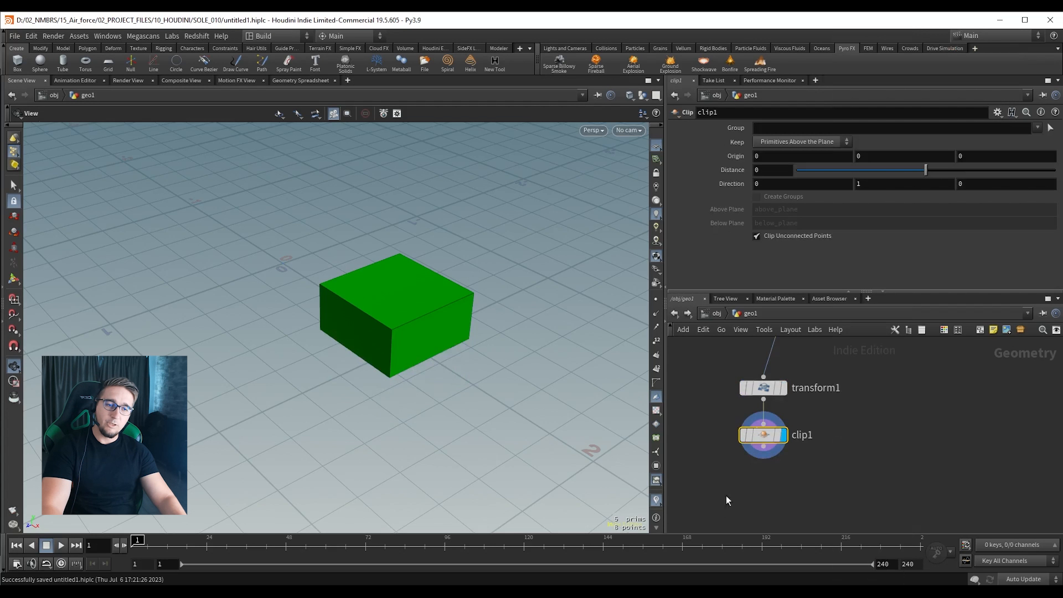
middle_drag(723, 421, 744, 387)
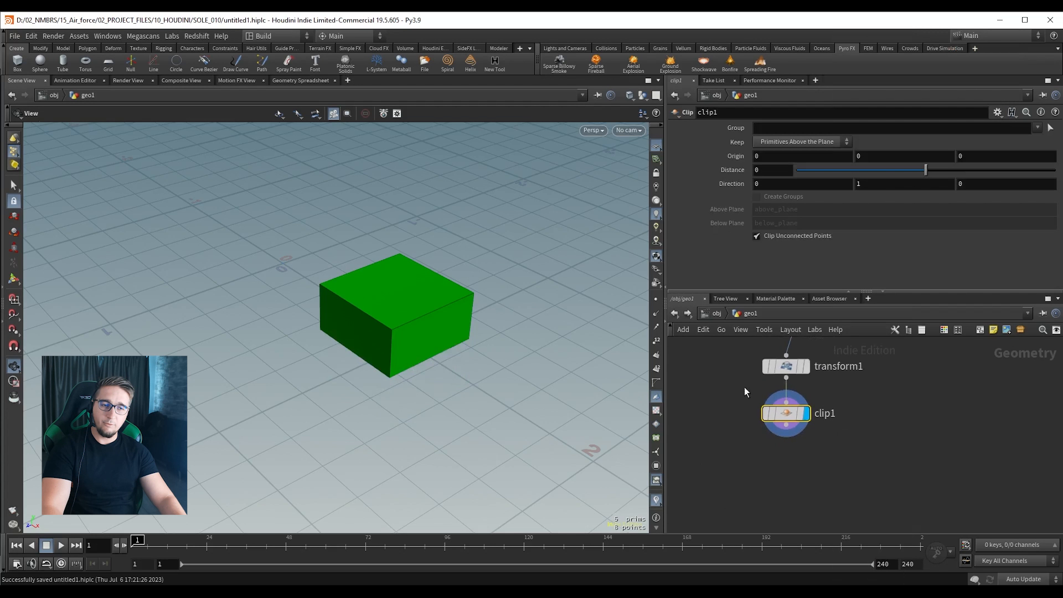
drag(861, 465, 730, 394)
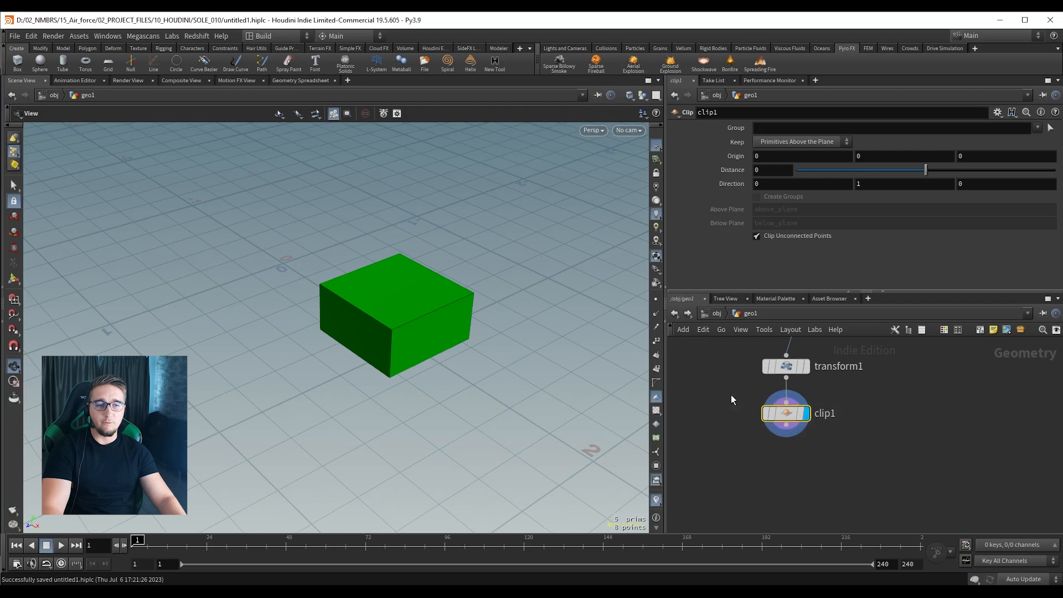
key(h)
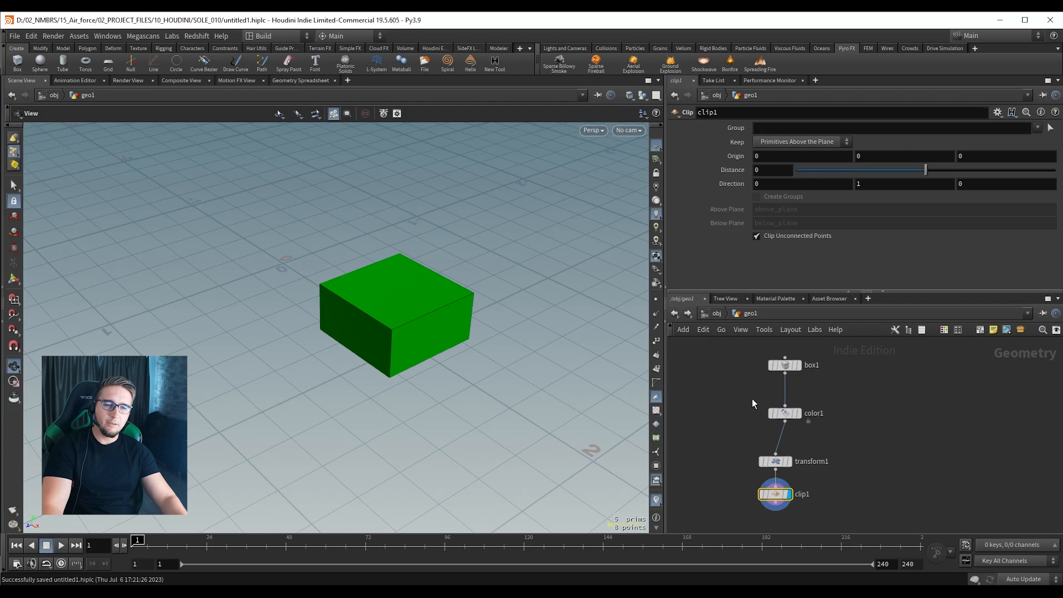
Change the color in the upstream color1 node to pure red (1, 0, 0) and save the scene.
click(784, 413)
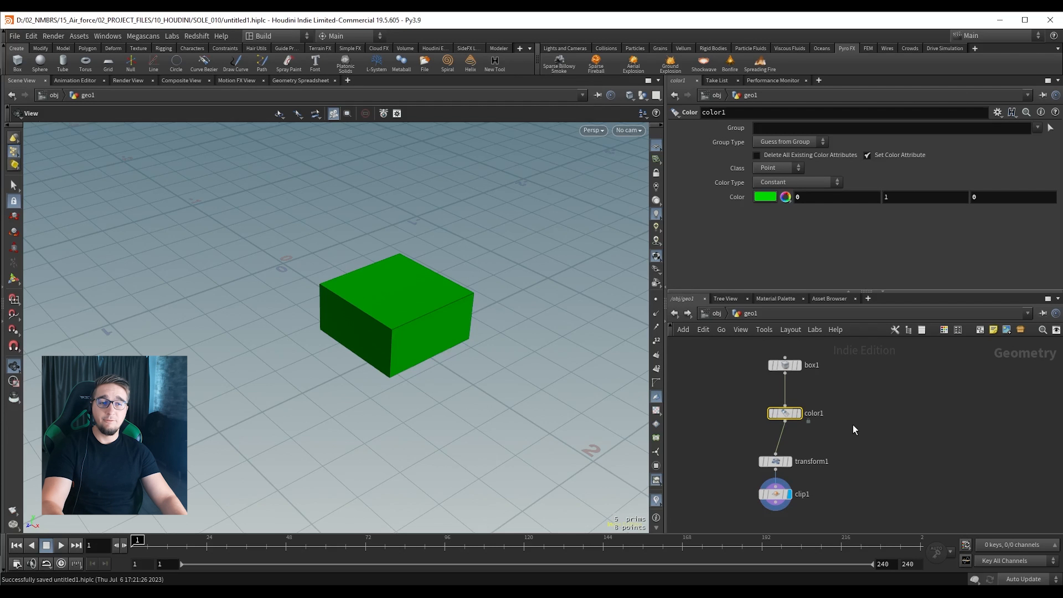
click(766, 198)
click(730, 127)
click(928, 84)
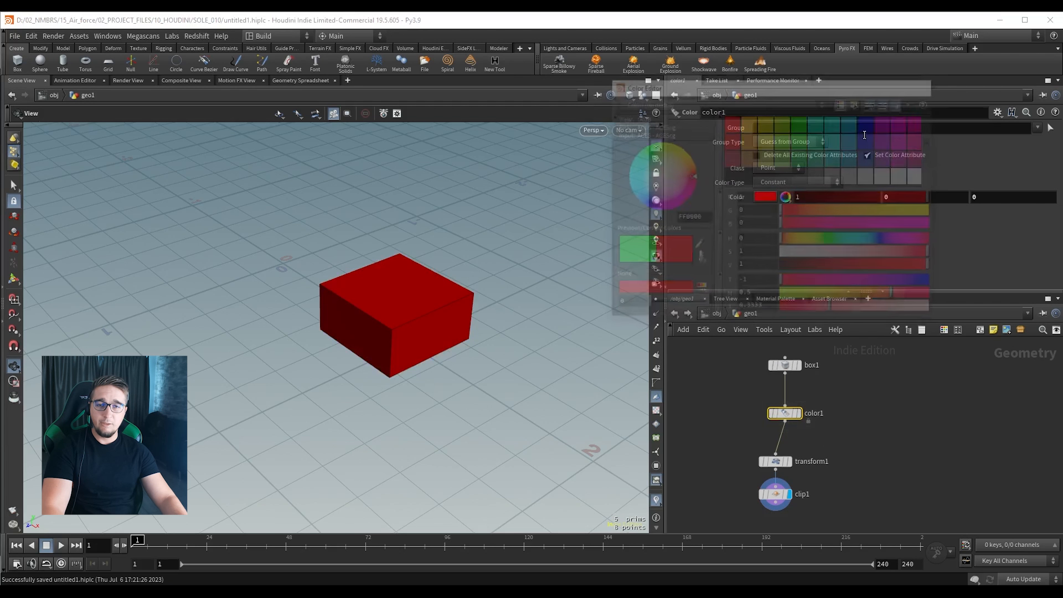
middle_drag(745, 453, 712, 433)
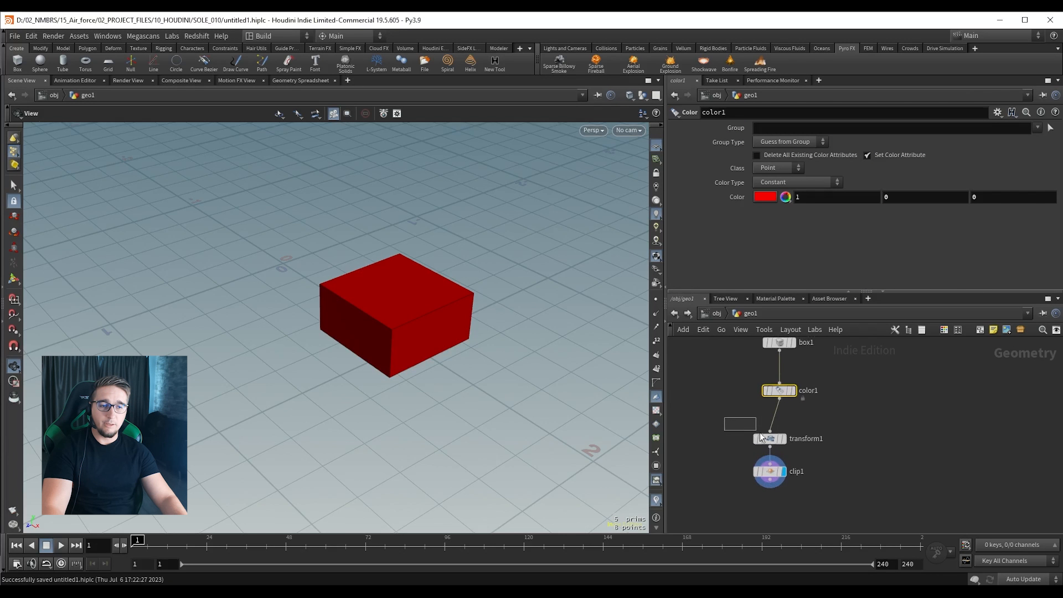
Move the box with transform1's viewport handle to about X 0.55 and Z -0.24, and set its uniform scale to 0.86.
drag(812, 459, 811, 460)
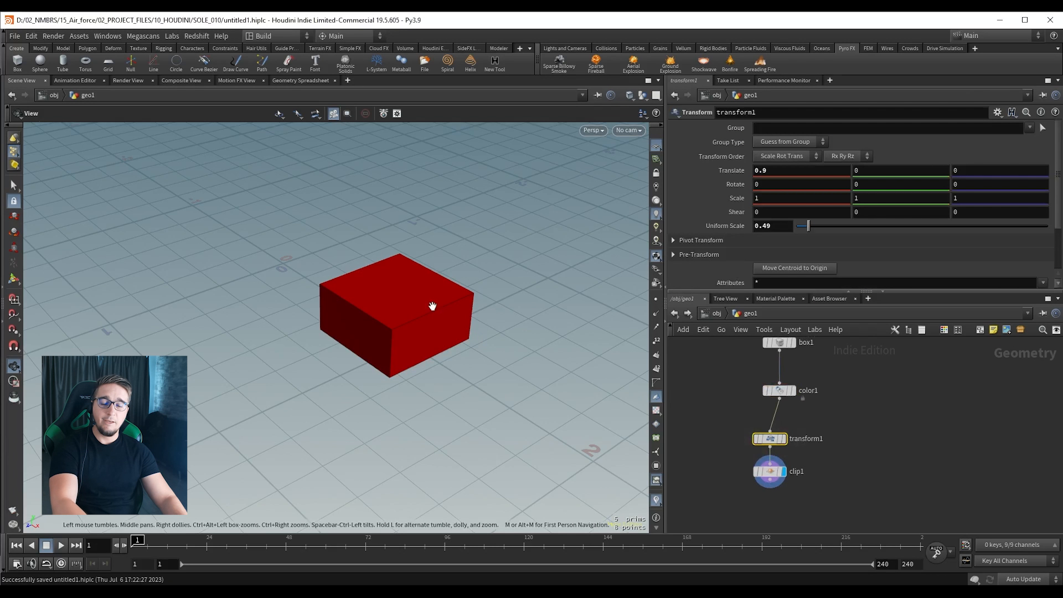
key(Return)
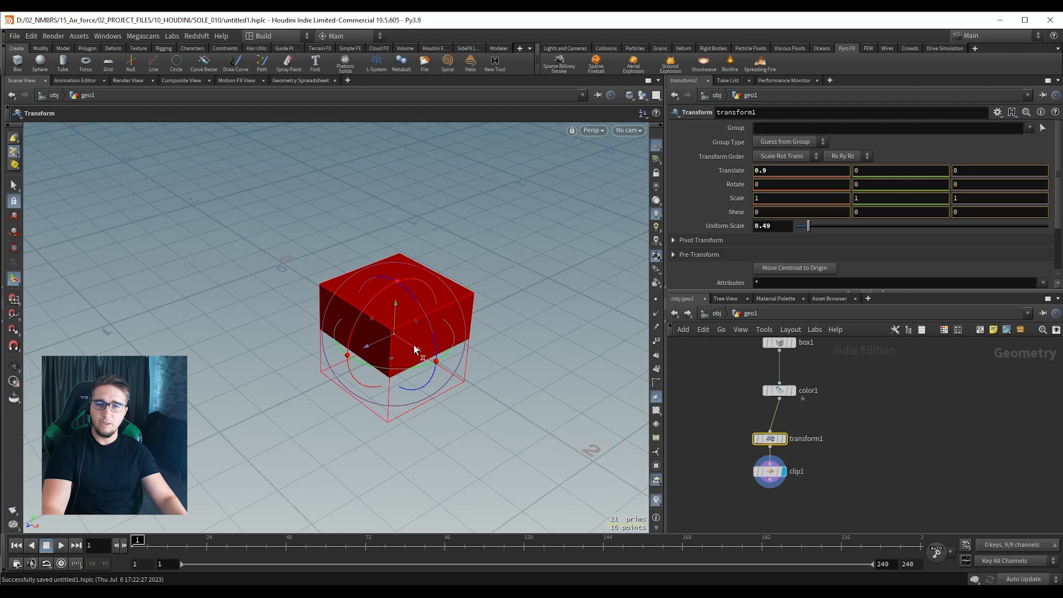
drag(413, 344, 368, 296)
drag(809, 226, 817, 226)
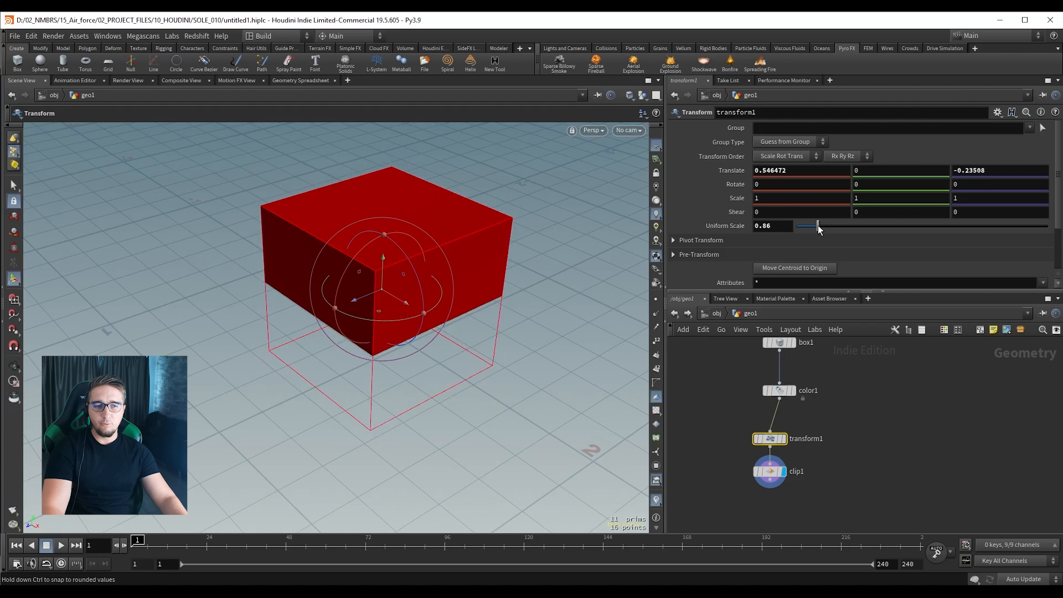
middle_drag(720, 386, 713, 429)
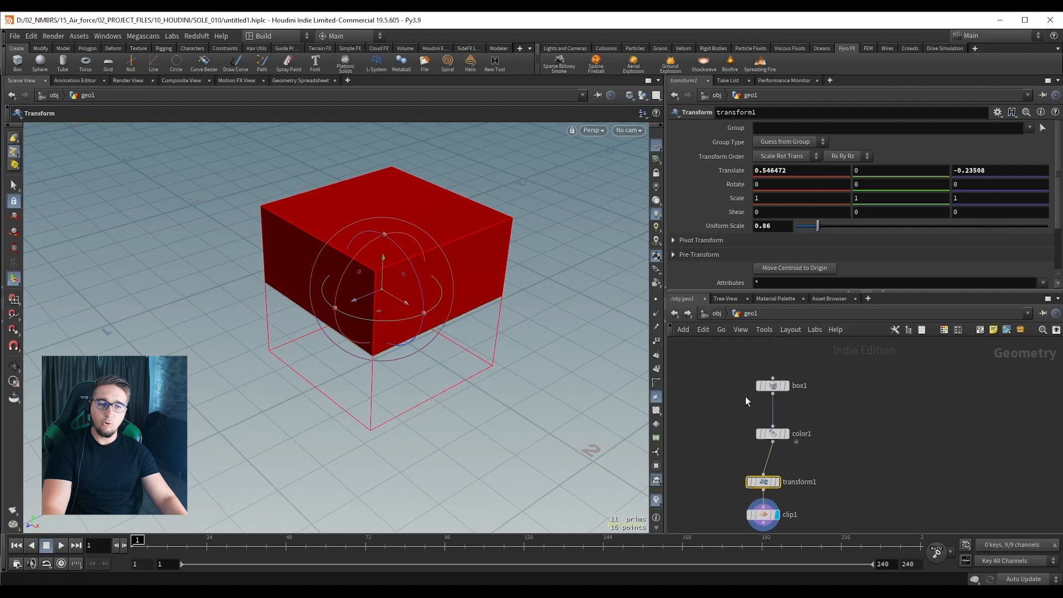
Select the upstream box1 node, set its uniform scale to 1.39 and turn on its divisions.
drag(815, 395, 816, 395)
mouse_move(821, 208)
mouse_down()
mouse_move(842, 208)
mouse_move(830, 208)
mouse_up()
click(681, 251)
mouse_move(741, 249)
middle_down()
mouse_move(722, 249)
mouse_move(742, 246)
middle_up()
Change box1's primitive type to Polygon Mesh with 8 axis divisions on each axis.
click(785, 127)
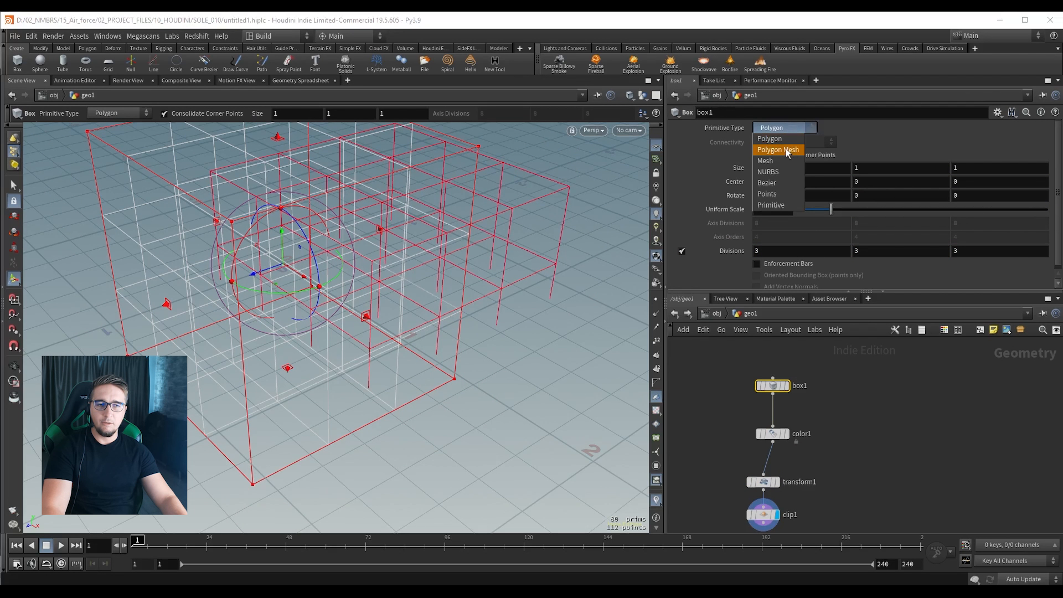
click(786, 150)
mouse_move(393, 242)
alt+right_down()
mouse_move(374, 233)
mouse_move(378, 249)
alt+right_up()
key(Return)
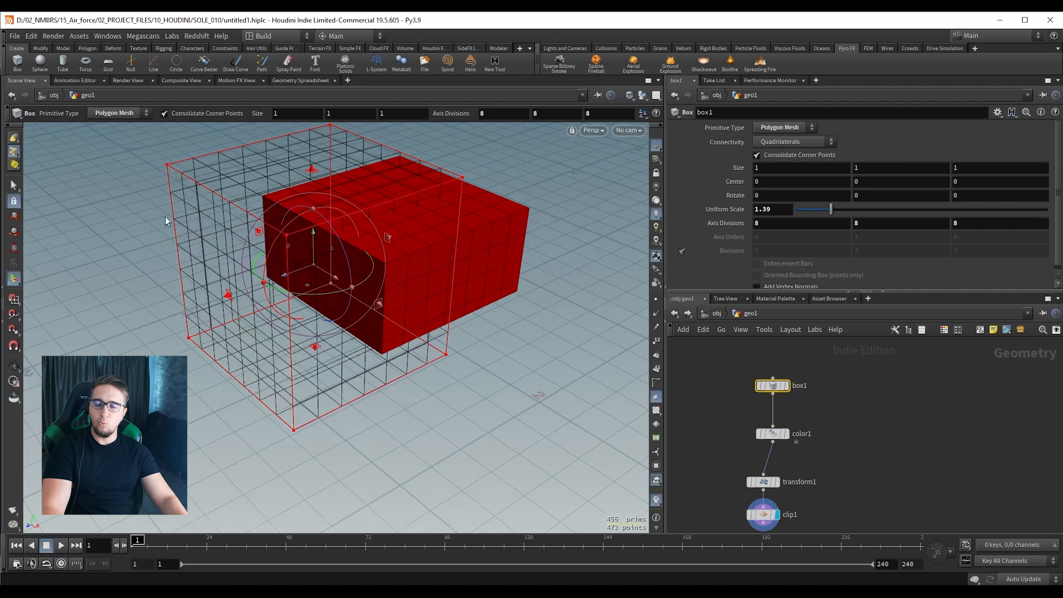
key(Escape)
drag(377, 231, 408, 194)
key(Return)
middle_drag(689, 451, 702, 360)
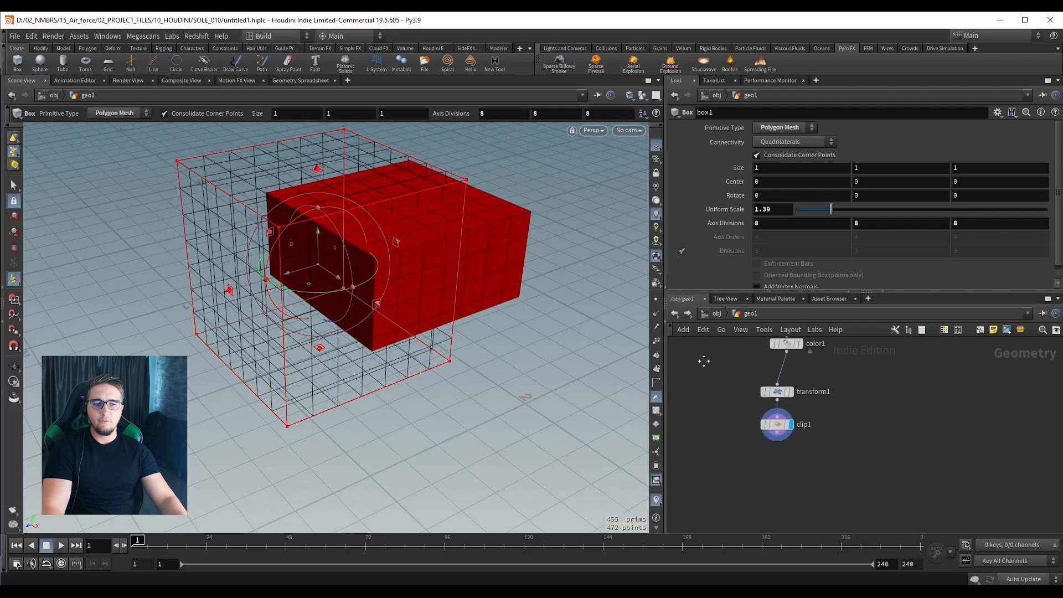
Select clip1, save the scene, and move the clipping plane's origin up to about Y 0.18 with its viewport handle.
drag(700, 461, 842, 417)
key(ctrl+s)
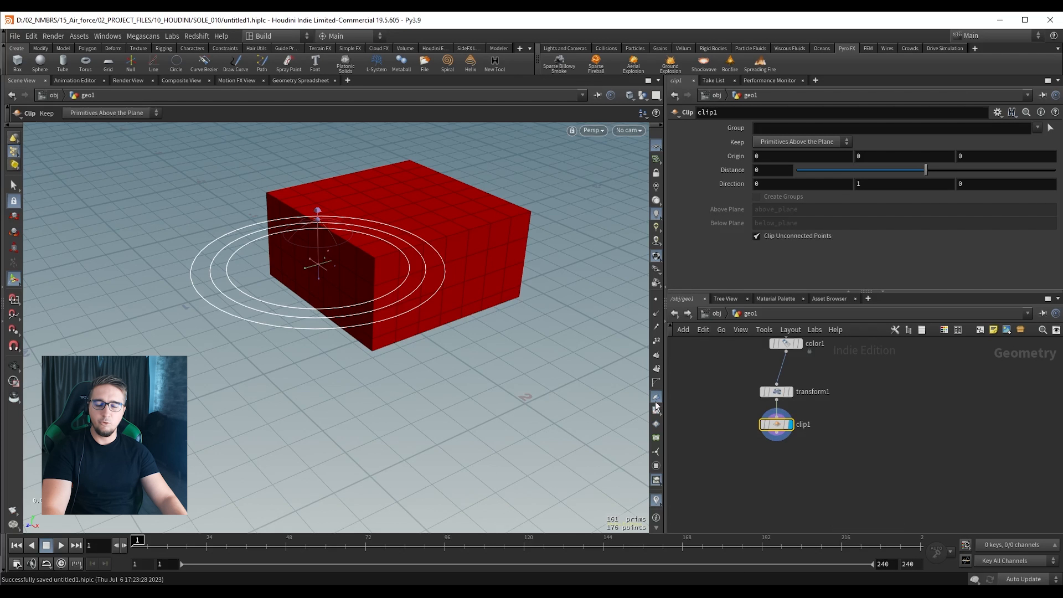
alt+drag(343, 268, 304, 268)
alt+middle_drag(303, 268, 331, 304)
drag(321, 320, 327, 244)
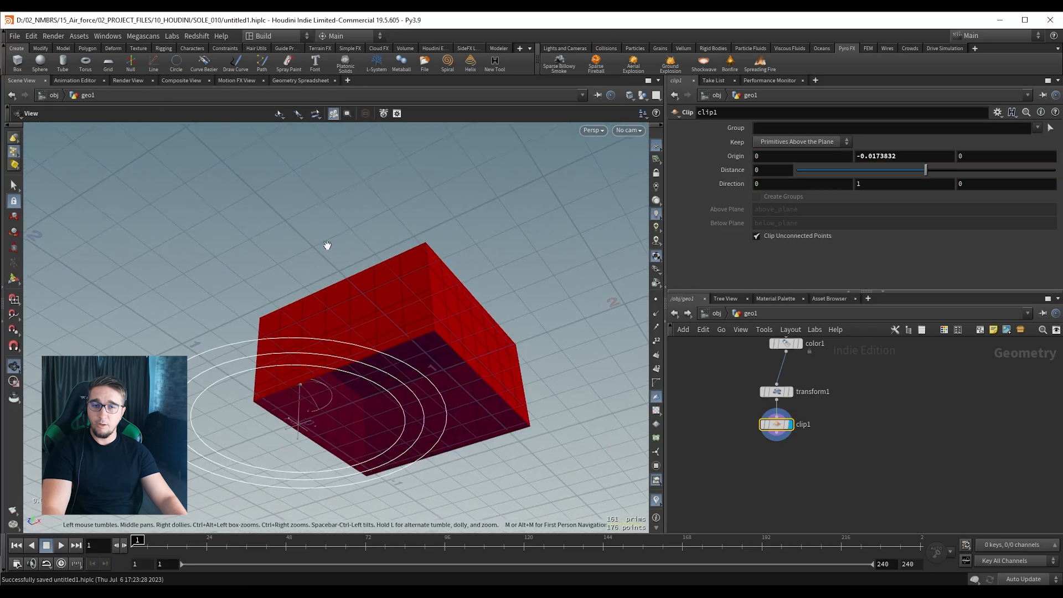
drag(294, 429, 299, 397)
Display the result at color1 and change its color to blue (0, 0.5, 1).
middle_drag(721, 371, 716, 437)
click(781, 407)
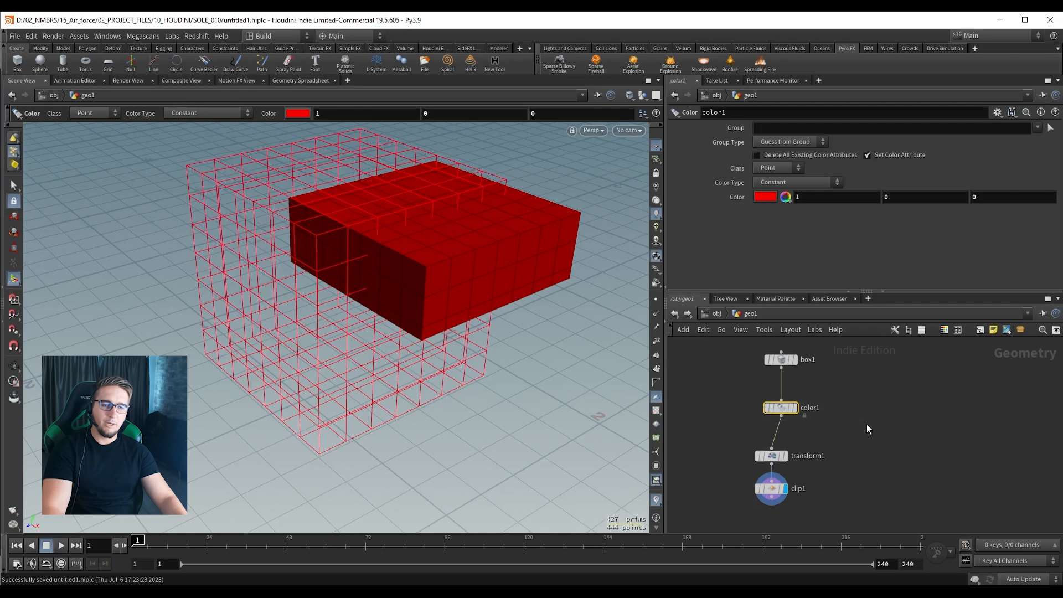
key(r)
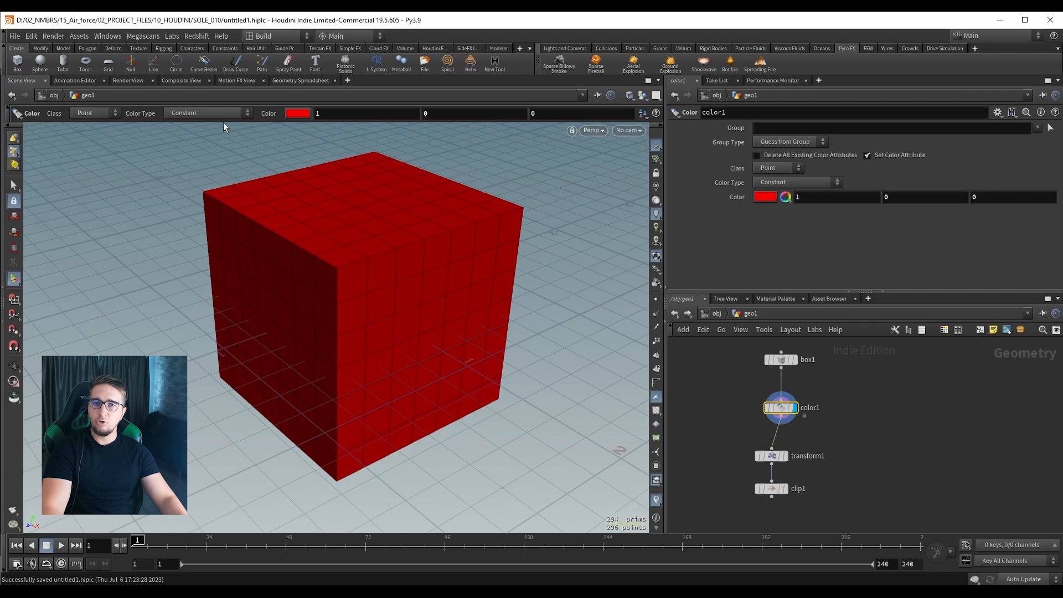
click(306, 114)
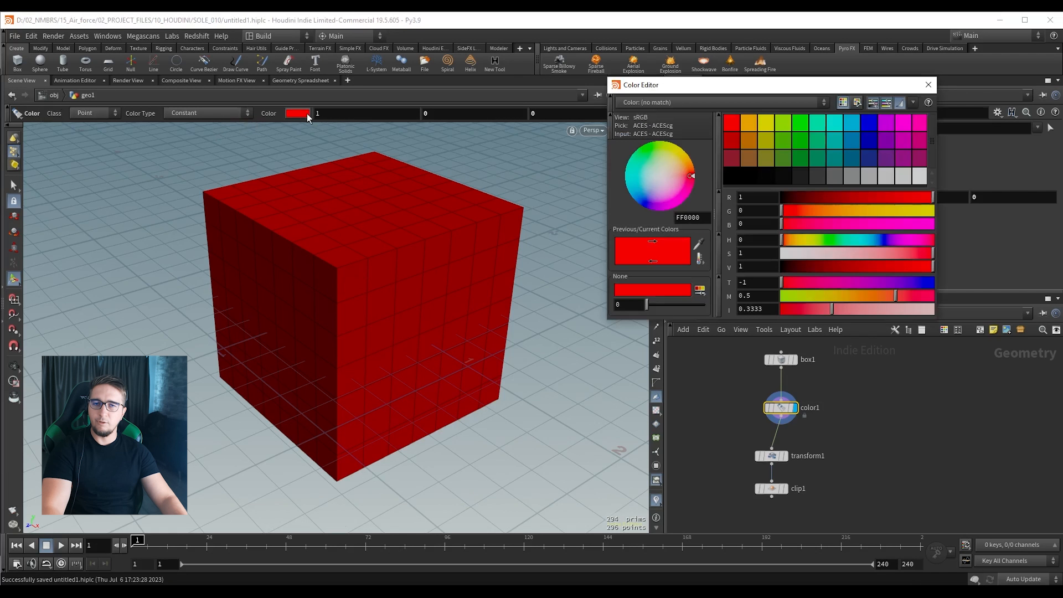
click(845, 128)
click(928, 84)
Display the geometry at transform1, followed by the geometry at clip1.
click(772, 456)
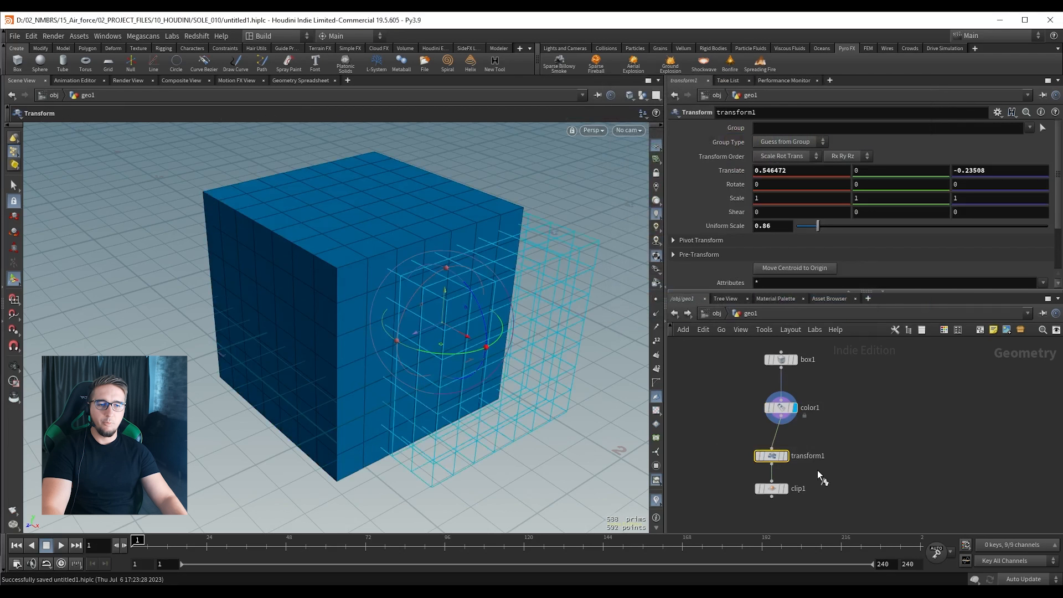
key(r)
middle_drag(746, 502, 736, 444)
click(762, 430)
key(r)
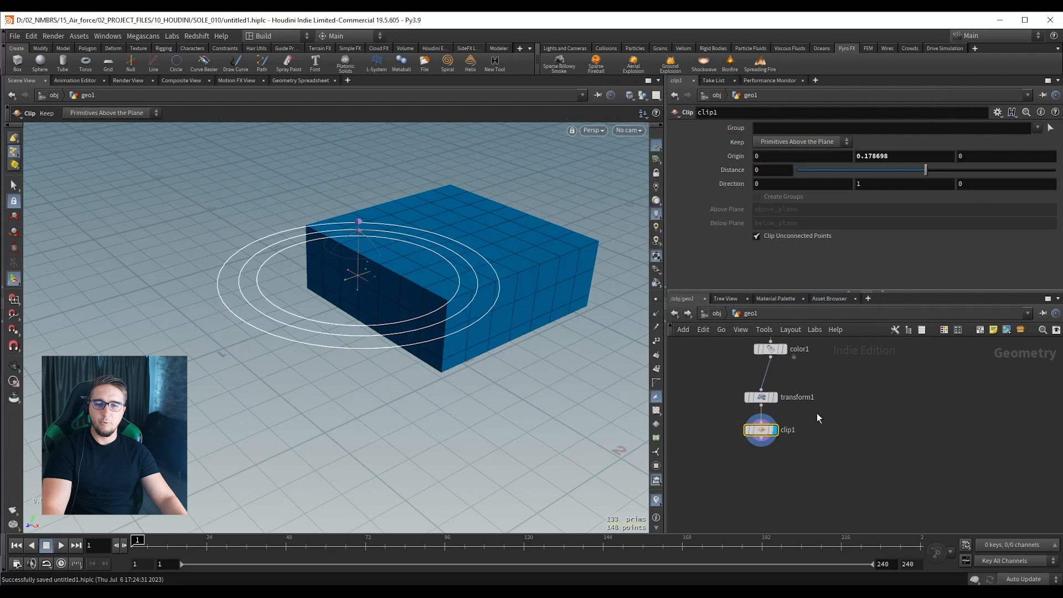
Switch the display between individual nodes of the chain to compare their results, ending on transform1.
middle_drag(841, 375, 843, 431)
click(773, 406)
key(r)
middle_drag(846, 387, 810, 342)
click(777, 384)
key(r)
click(772, 408)
key(r)
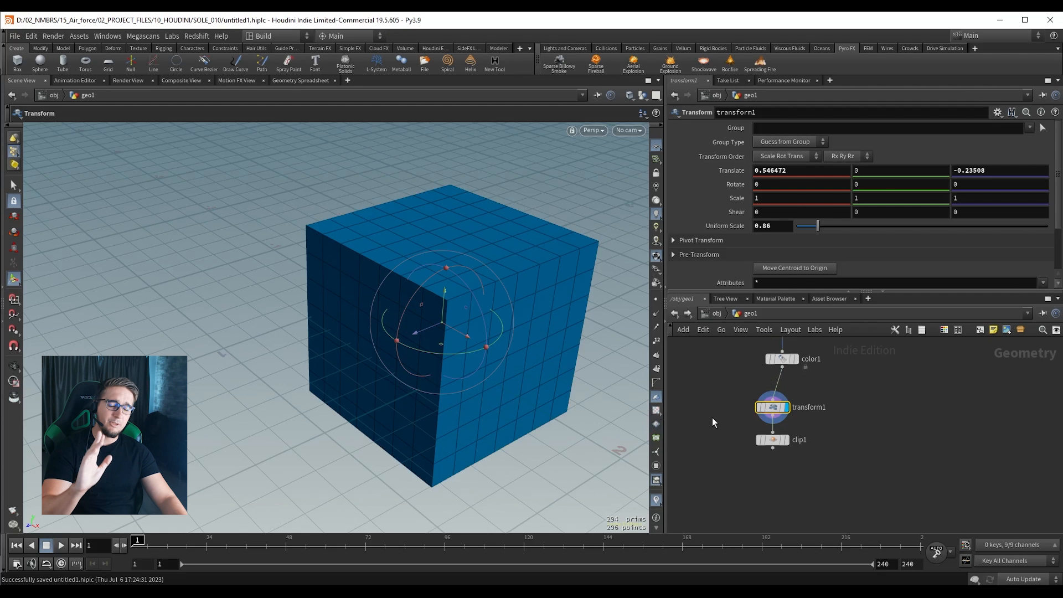
Toggle the bypass of transform1 on and off repeatedly to compare the box with and without the transform.
scroll(728, 433, up, 3)
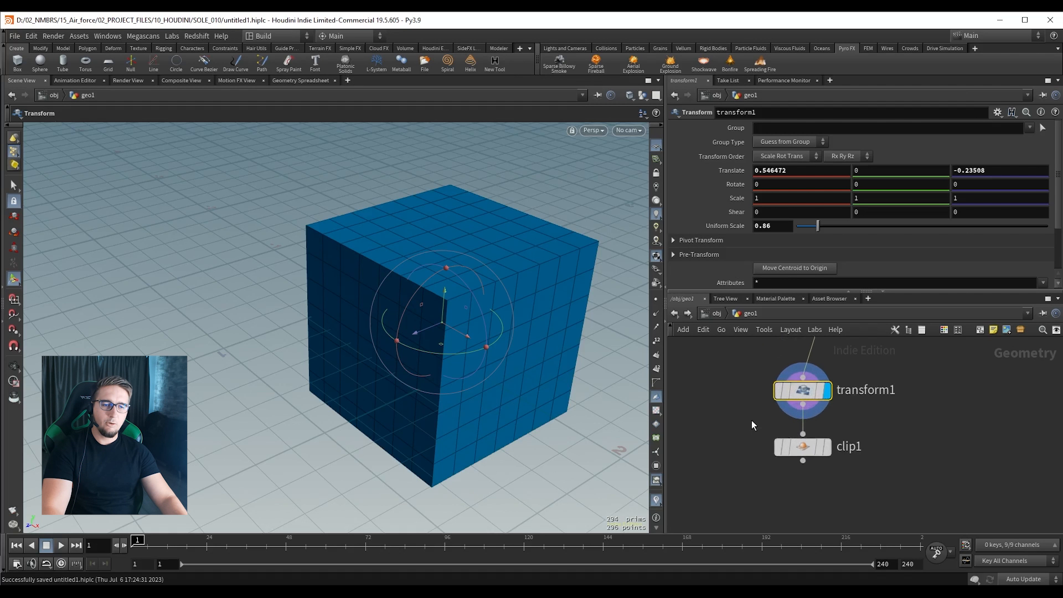
mouse_move(787, 420)
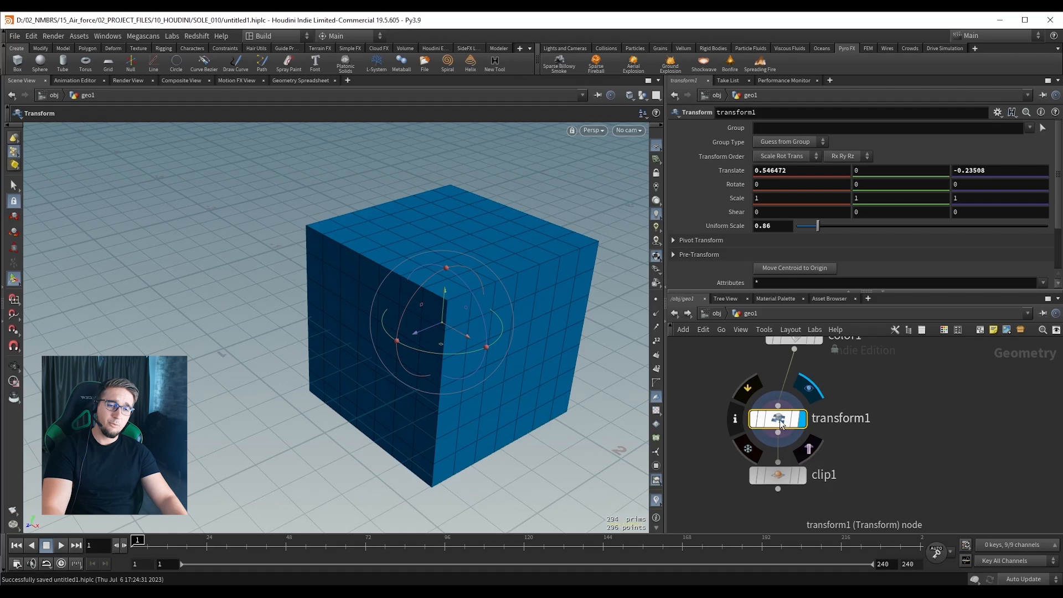
click(746, 391)
scroll(699, 388, down, 3)
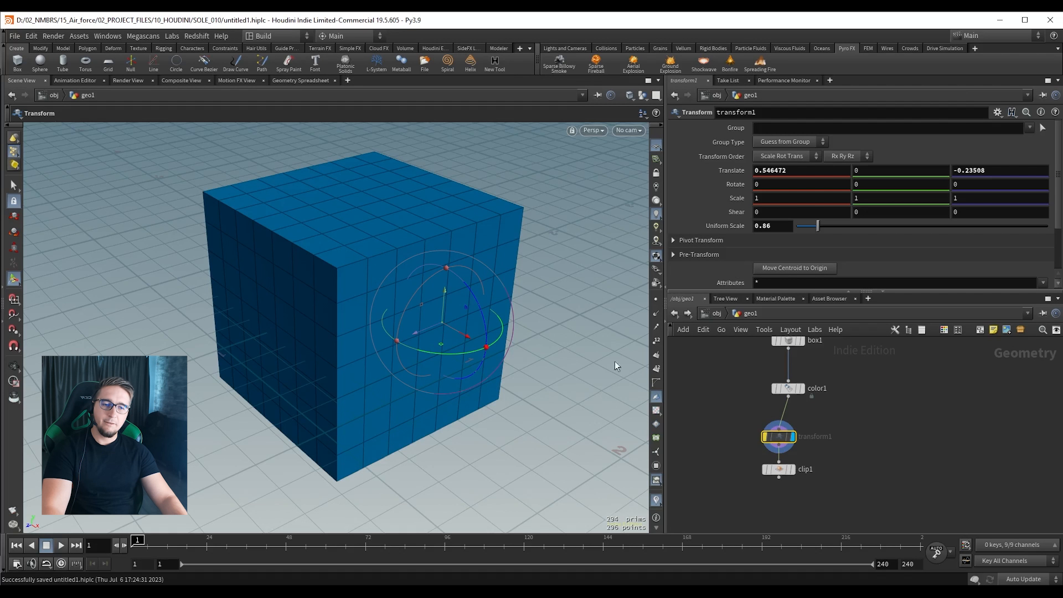
key(b)
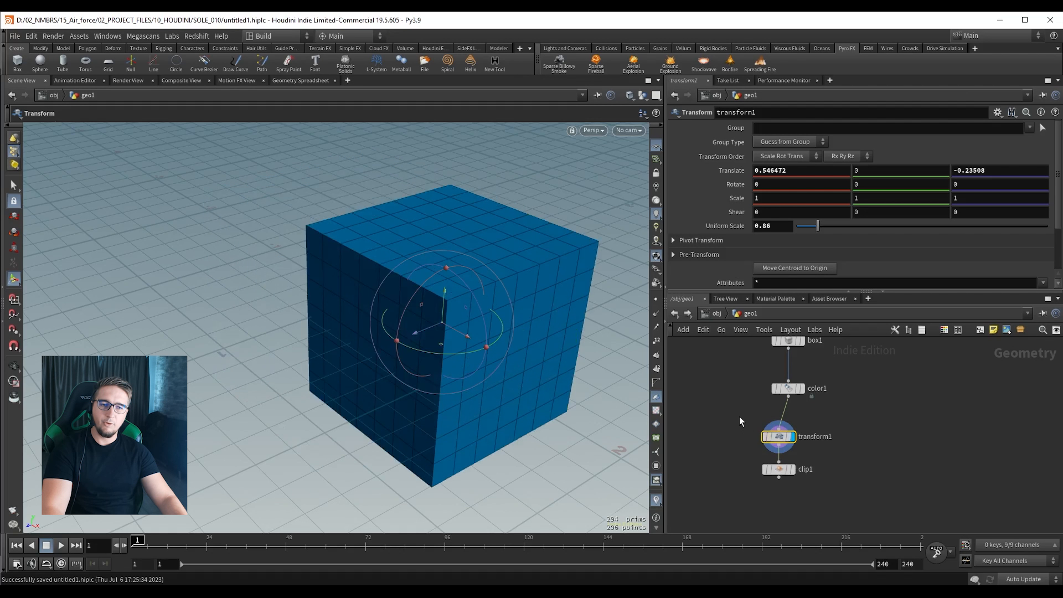
key(b)
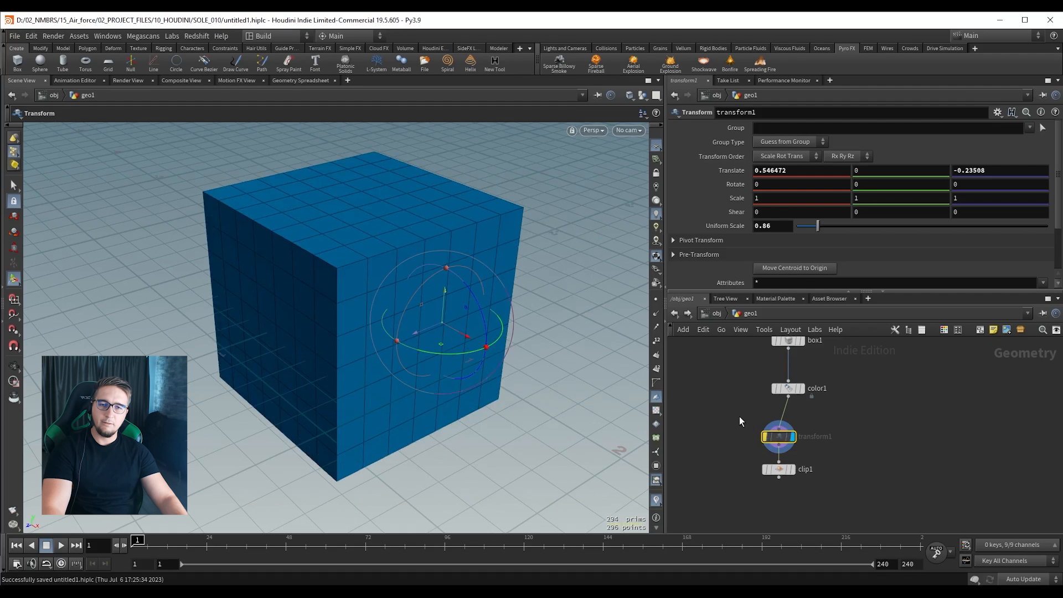
key(b)
key(b)
key(b)
key(b)
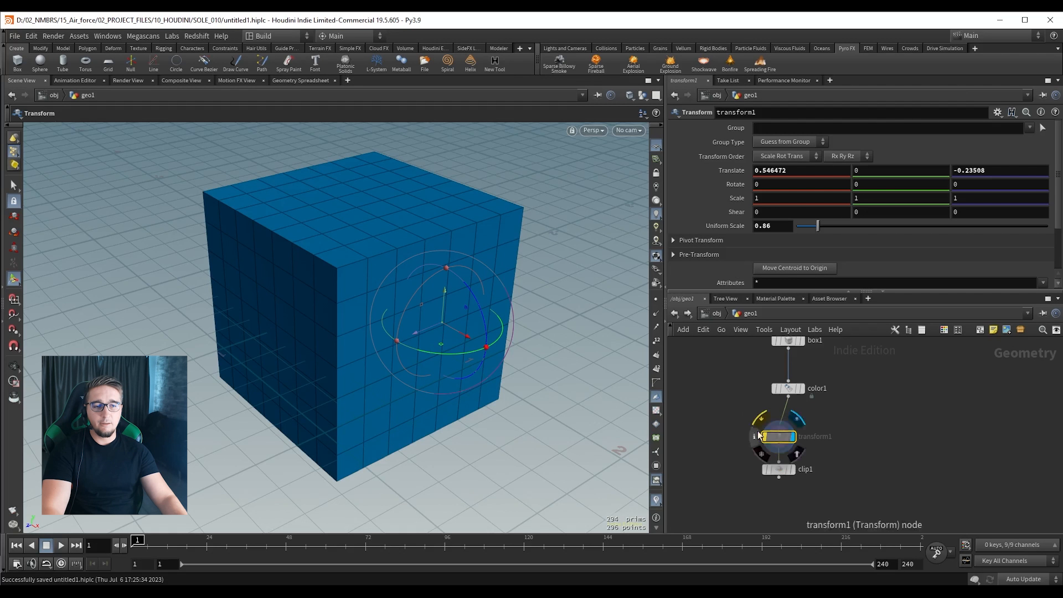
key(b)
Display clip1's result and lower the clipping plane's origin to about Y 0.12 with its viewport handle.
drag(724, 484, 833, 447)
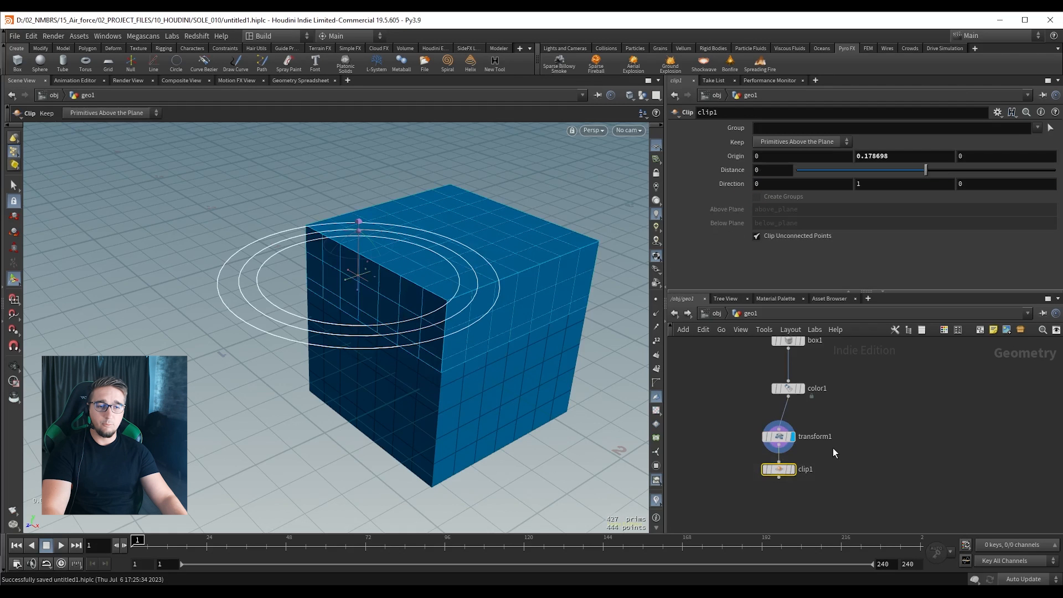
key(r)
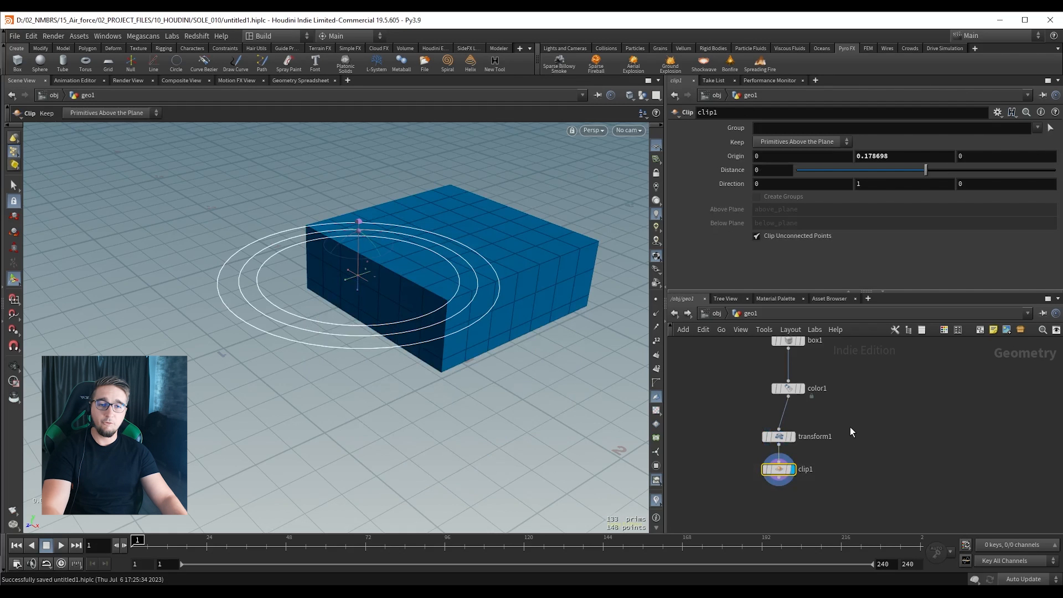
drag(358, 286, 383, 300)
middle_drag(882, 391, 874, 412)
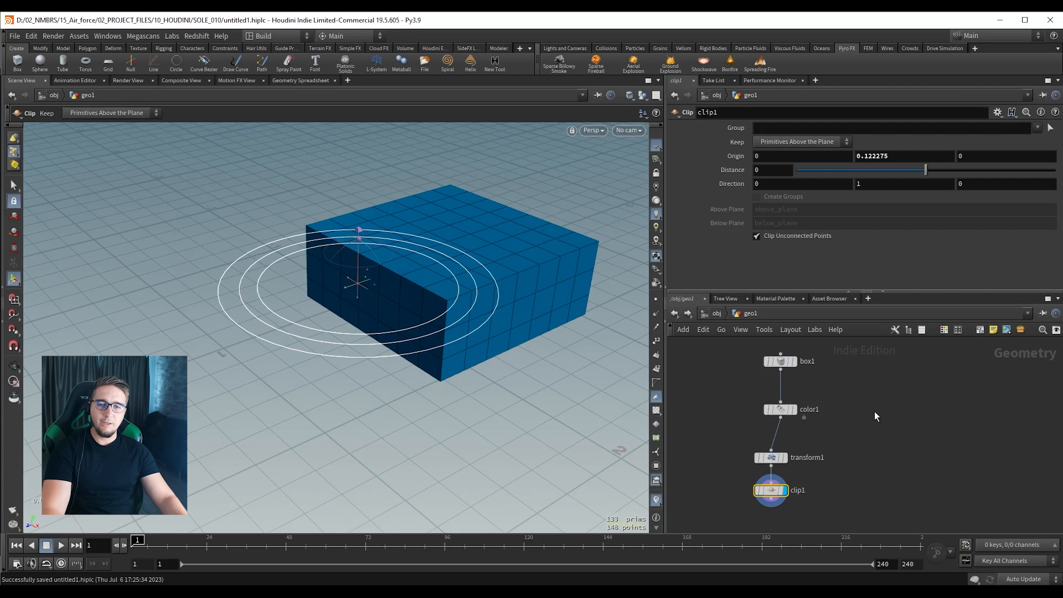
Toggle color1's bypass on and off to compare the clipped box with and without its color.
click(775, 411)
key(b)
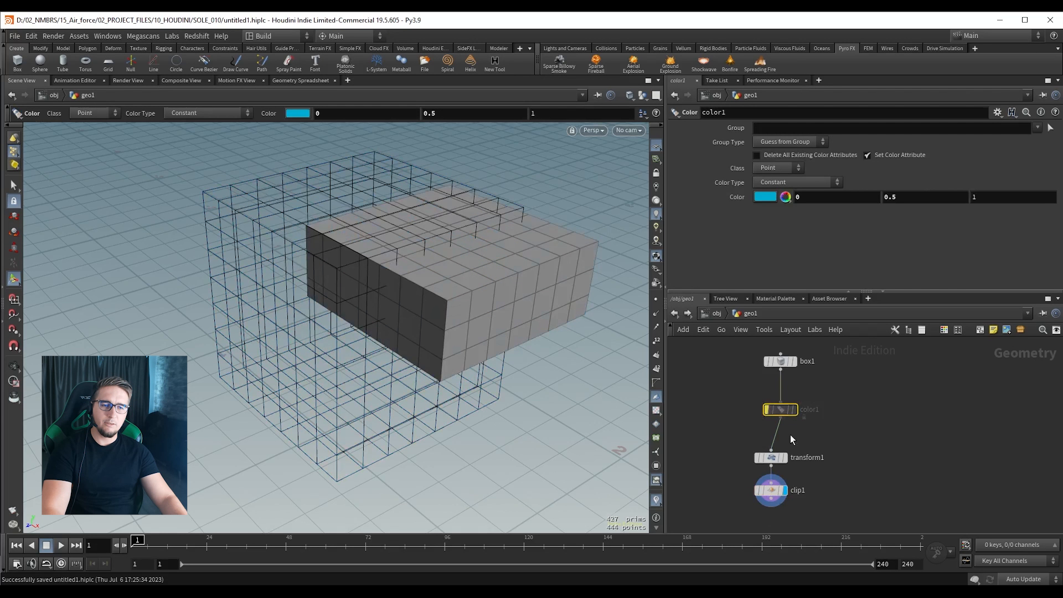
key(b)
key(b)
key(b)
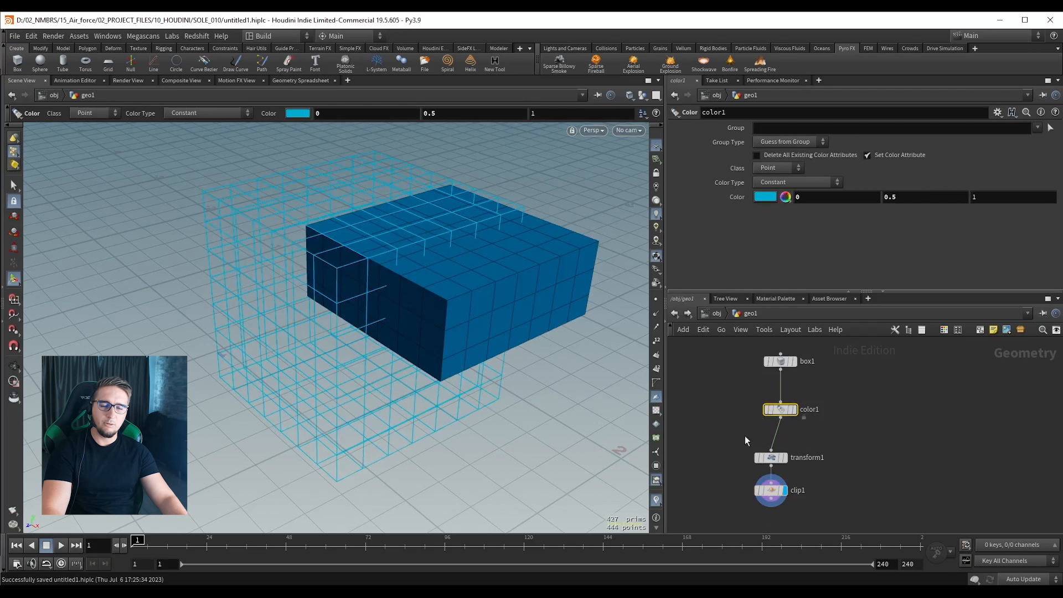
Toggle transform1's bypass on and off while clip1's result stays displayed.
click(772, 458)
key(b)
key(b)
key(b)
key(b)
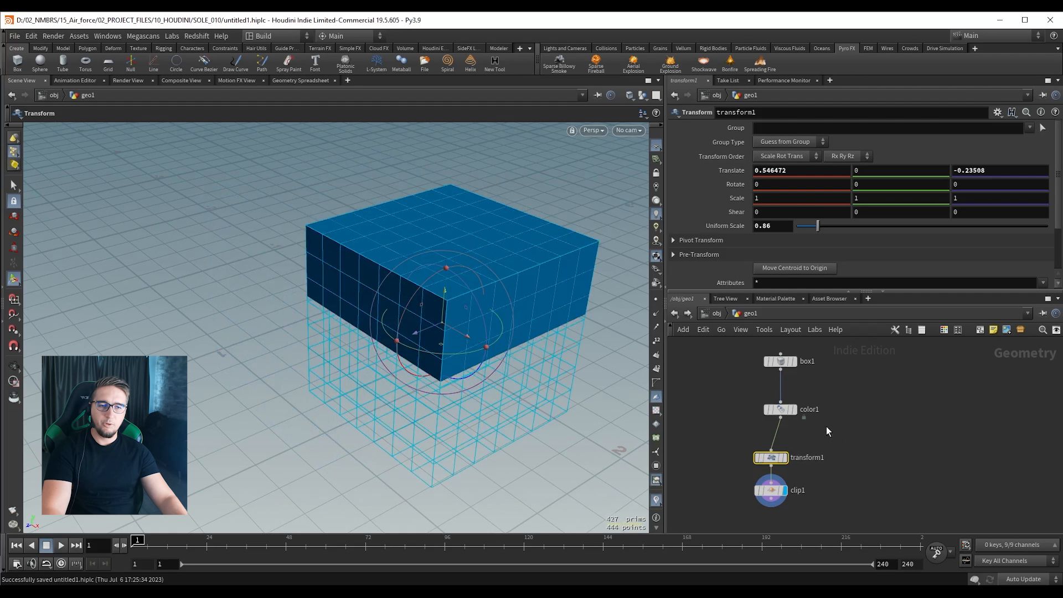
Lock the transform1 node and unlock it again.
scroll(791, 421, up, 3)
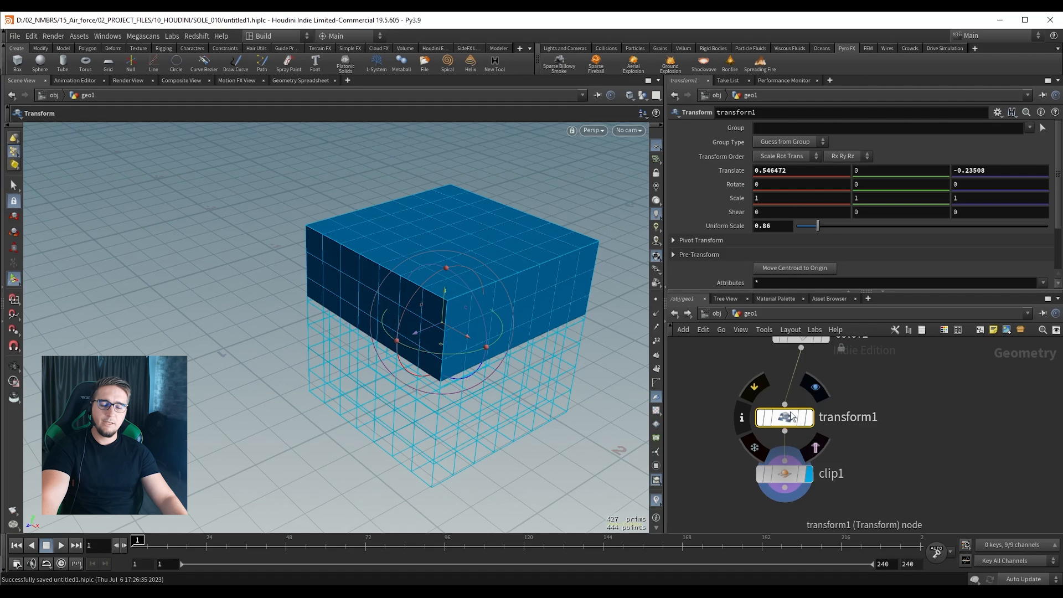
click(753, 449)
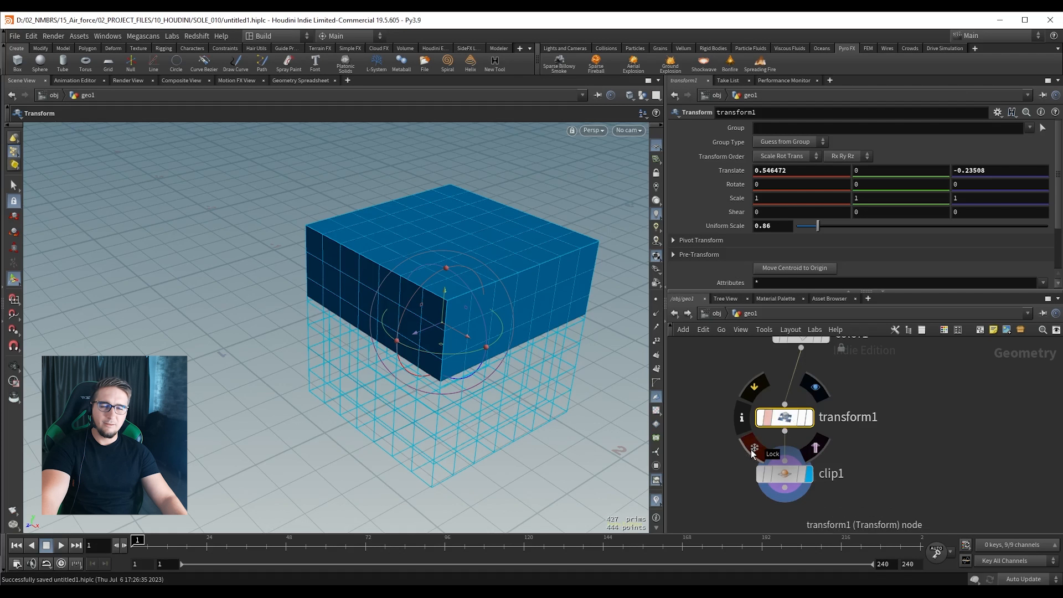
click(752, 452)
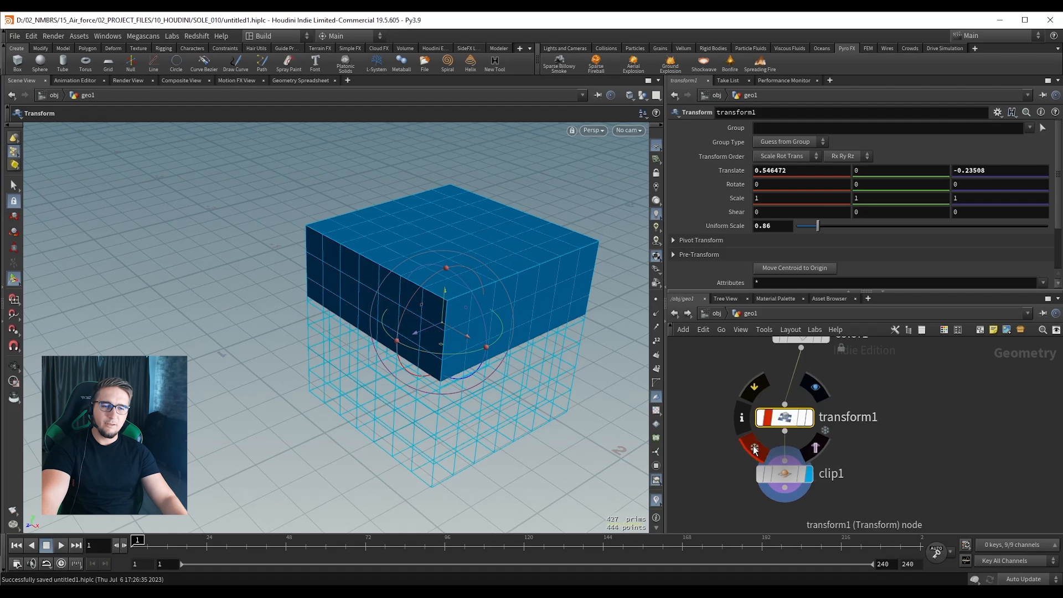
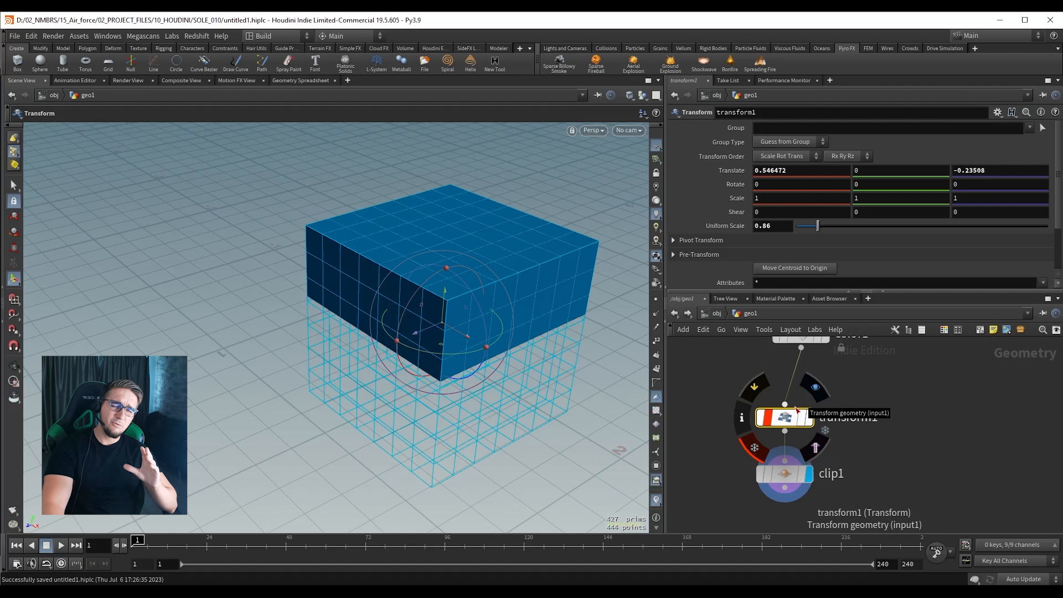
click(753, 461)
click(779, 487)
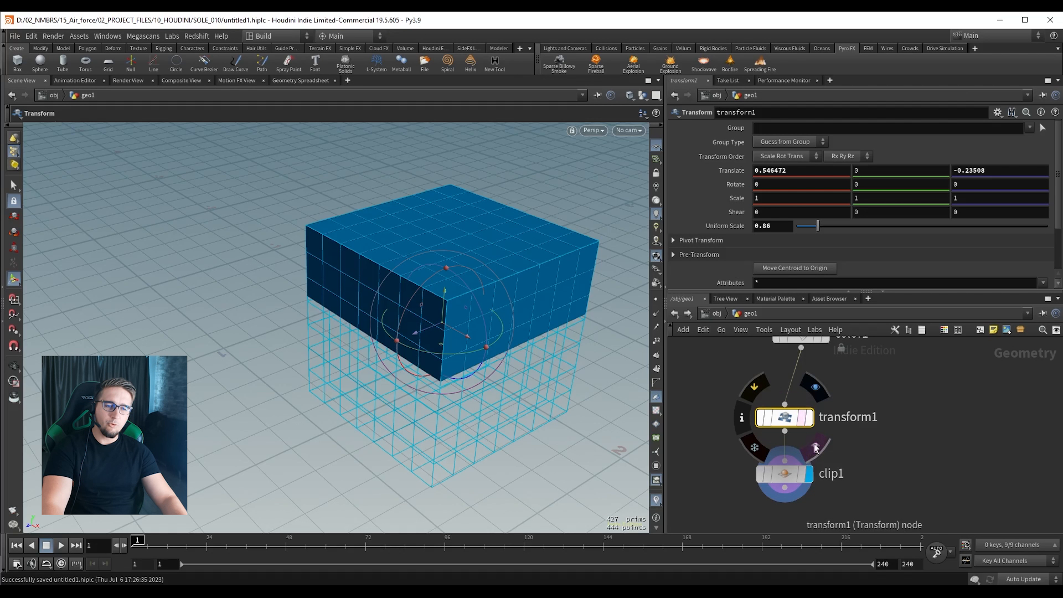
scroll(844, 453, down, 2)
middle_drag(899, 420, 832, 464)
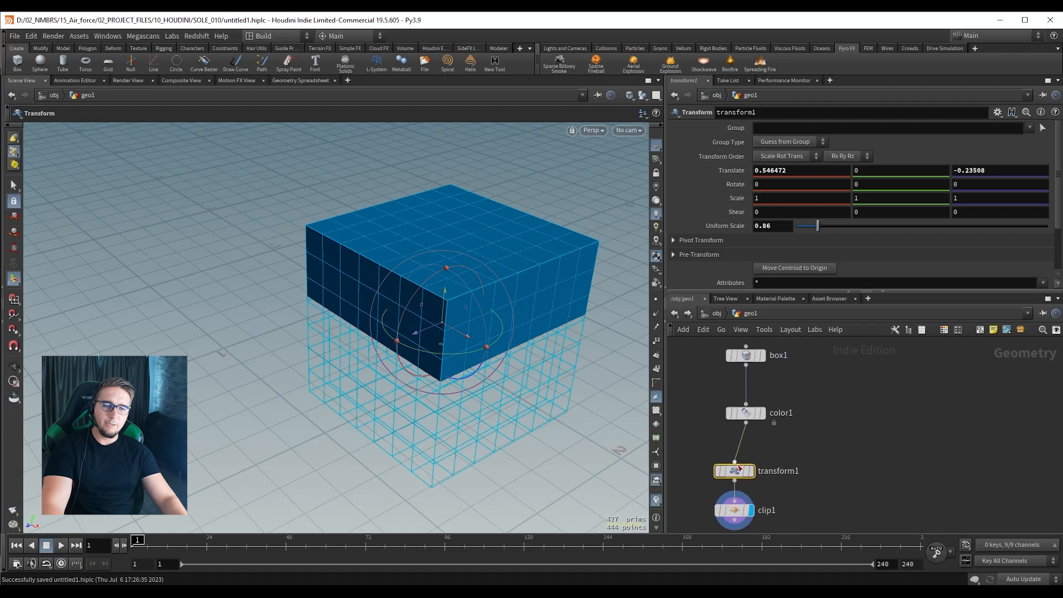
Duplicate transform1 as a second branch from color1 and move the copy's geometry to about X -0.29 and Z 0.35.
mouse_move(745, 469)
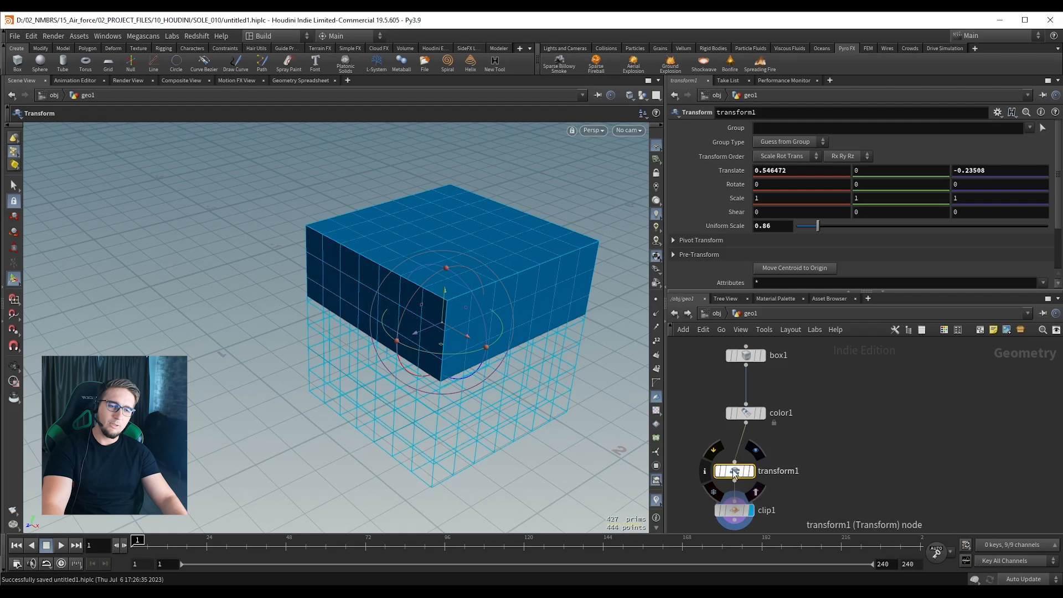
alt+drag(733, 469, 860, 445)
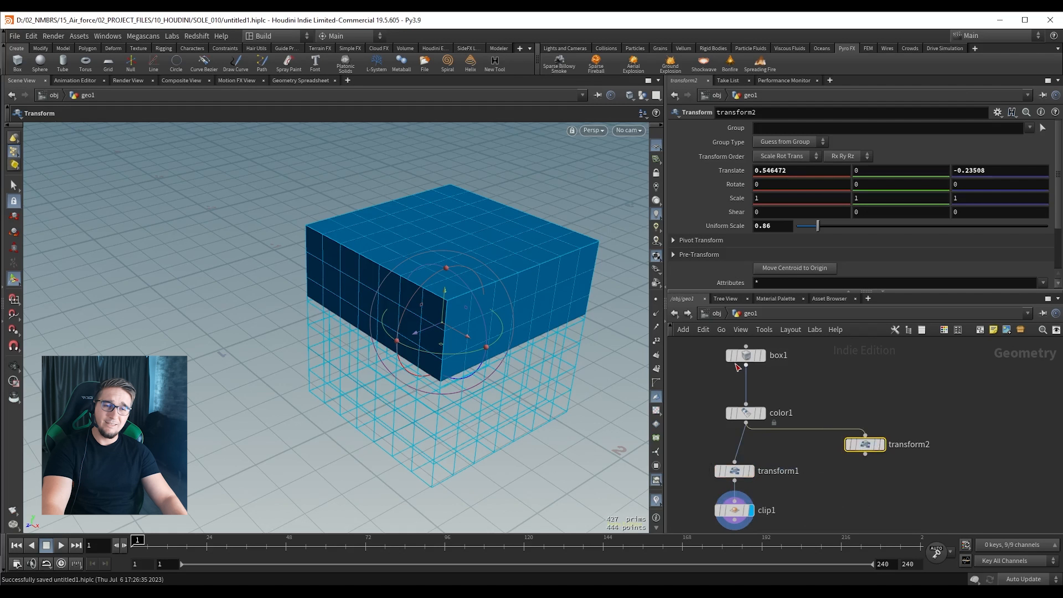
drag(865, 445, 873, 451)
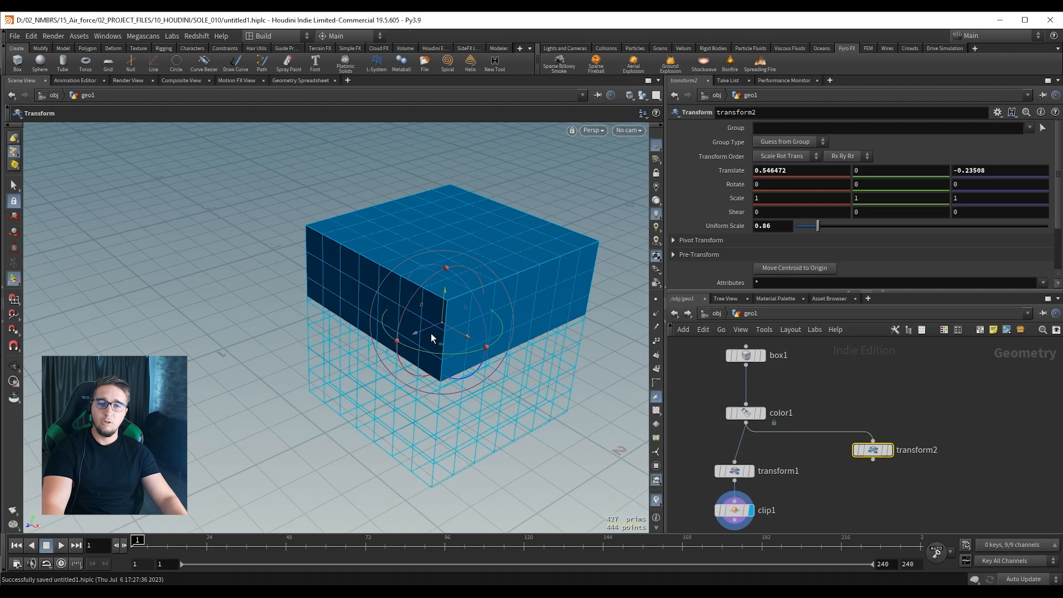
drag(430, 333, 274, 299)
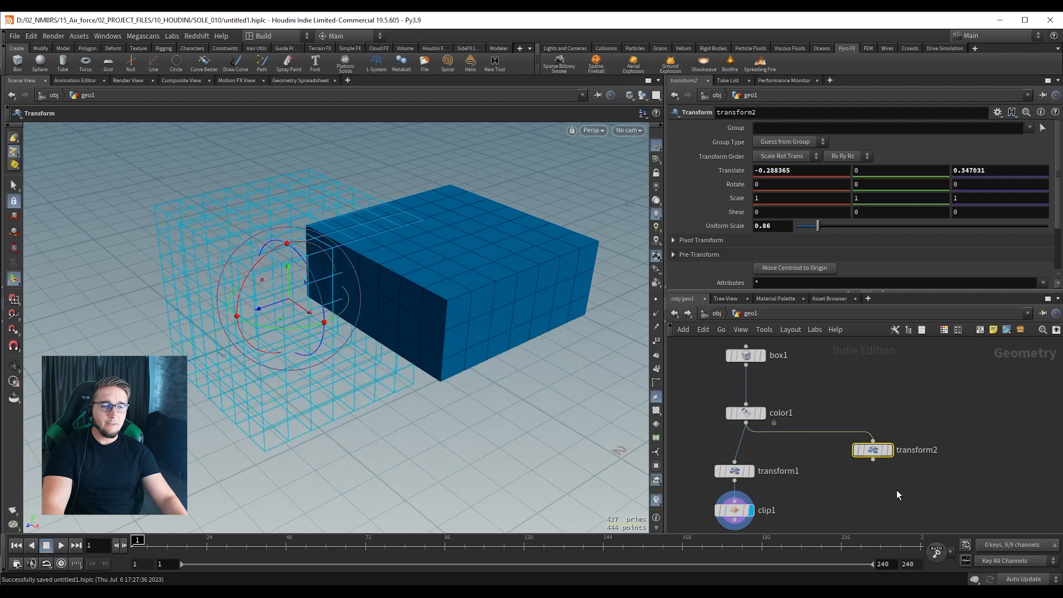
Turn on transform2's template flag while clip1 stays displayed, and select transform2 to compare the two results.
scroll(894, 488, up, 3)
click(711, 475)
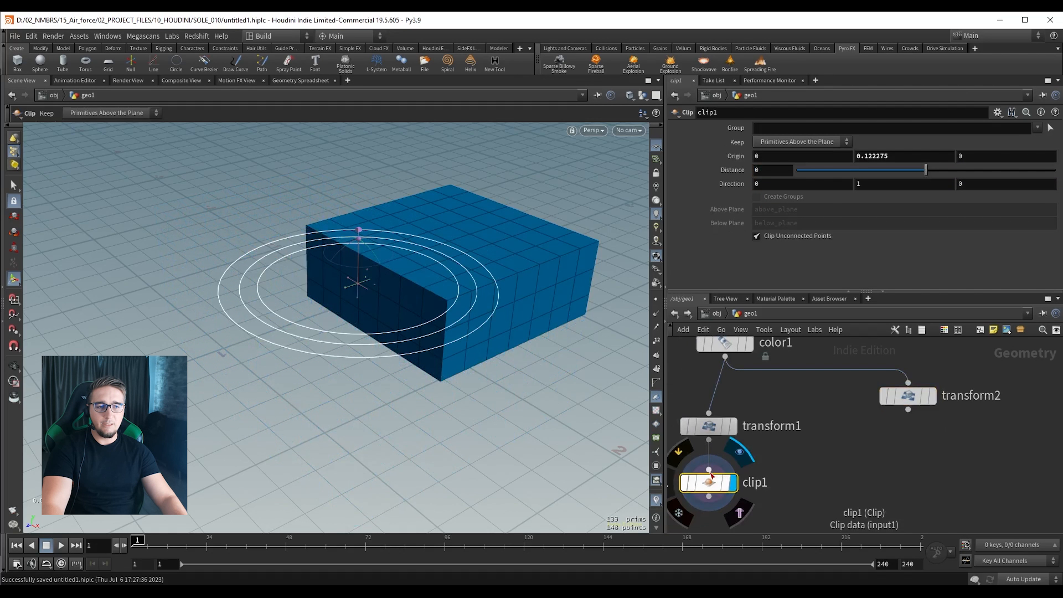
scroll(979, 456, down, 2)
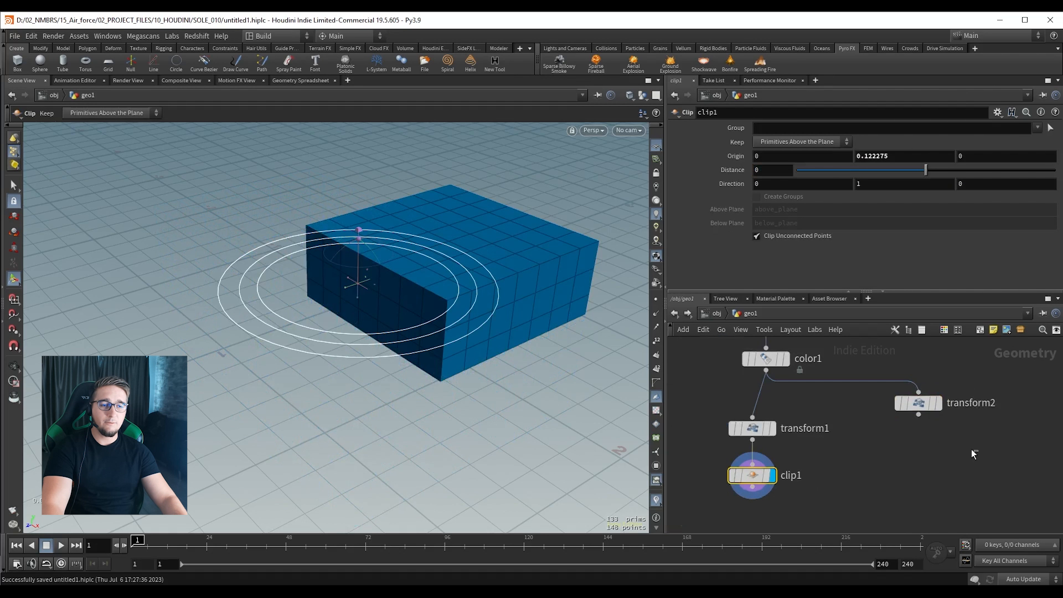
mouse_move(933, 405)
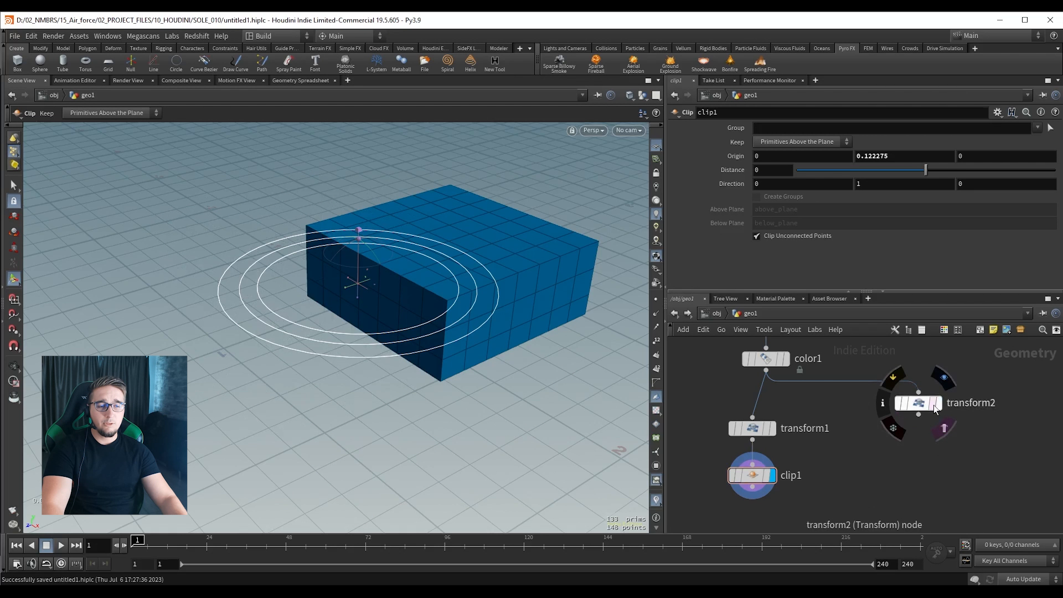
click(945, 432)
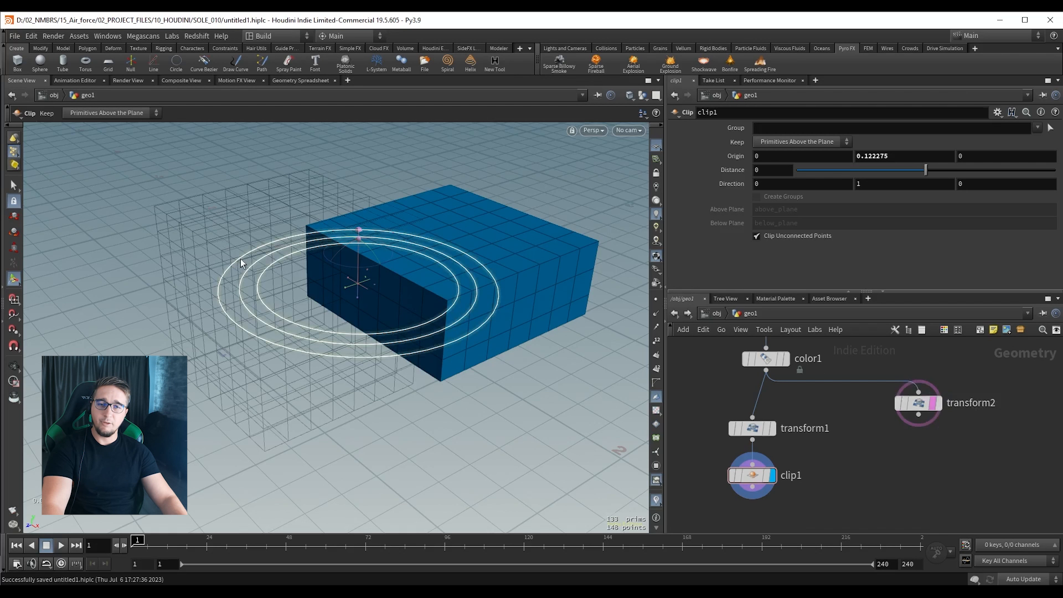
click(903, 404)
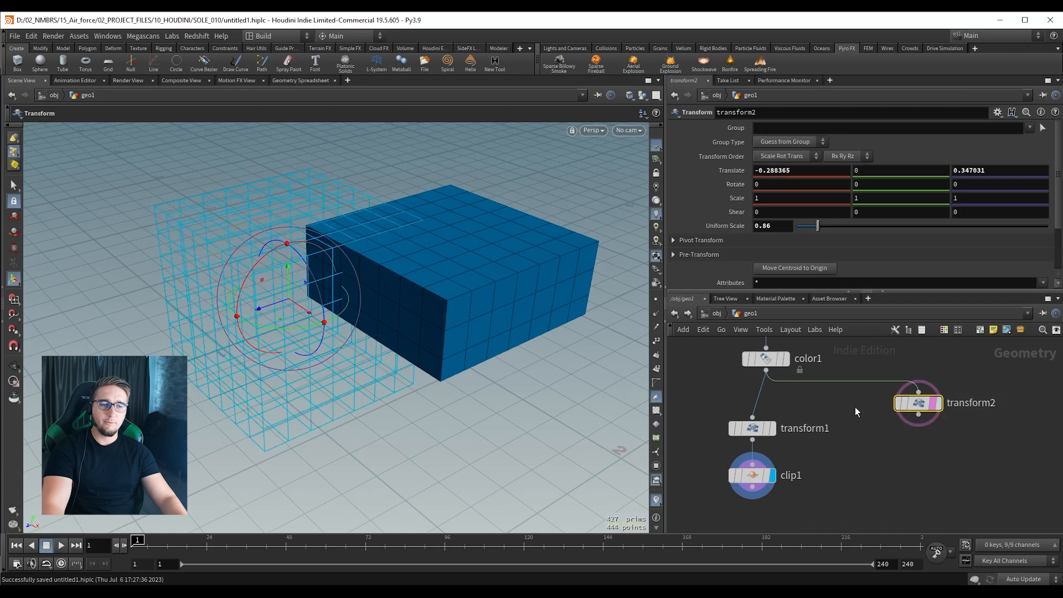
Select clip1, toggle transform2's template flag on to inspect its wireframe beside the clipped box, and turn it off again.
click(752, 479)
mouse_move(917, 411)
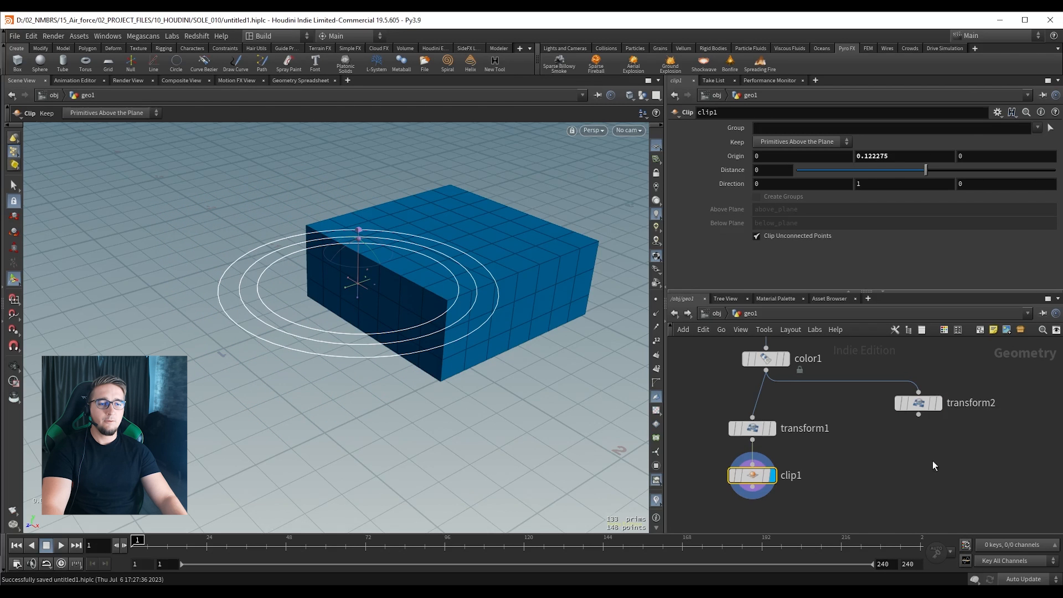
click(945, 425)
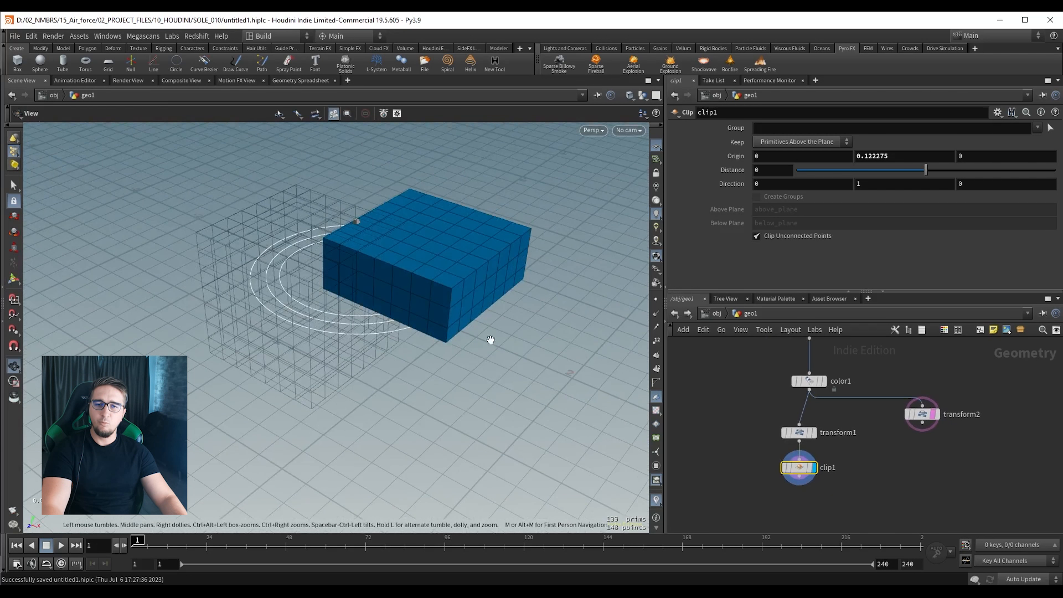
alt+drag(491, 339, 426, 300)
key(Return)
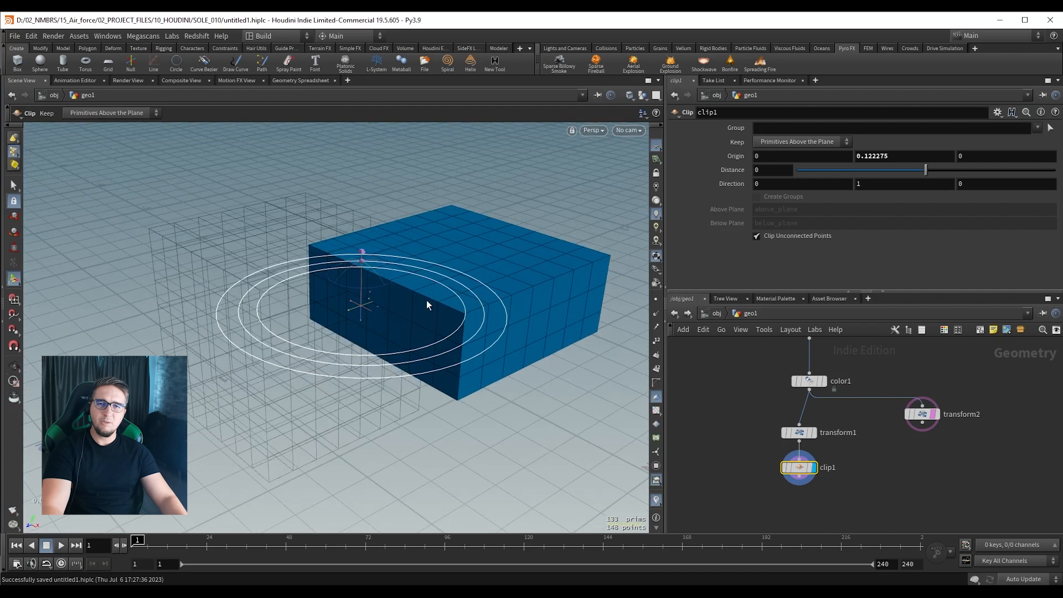
click(933, 414)
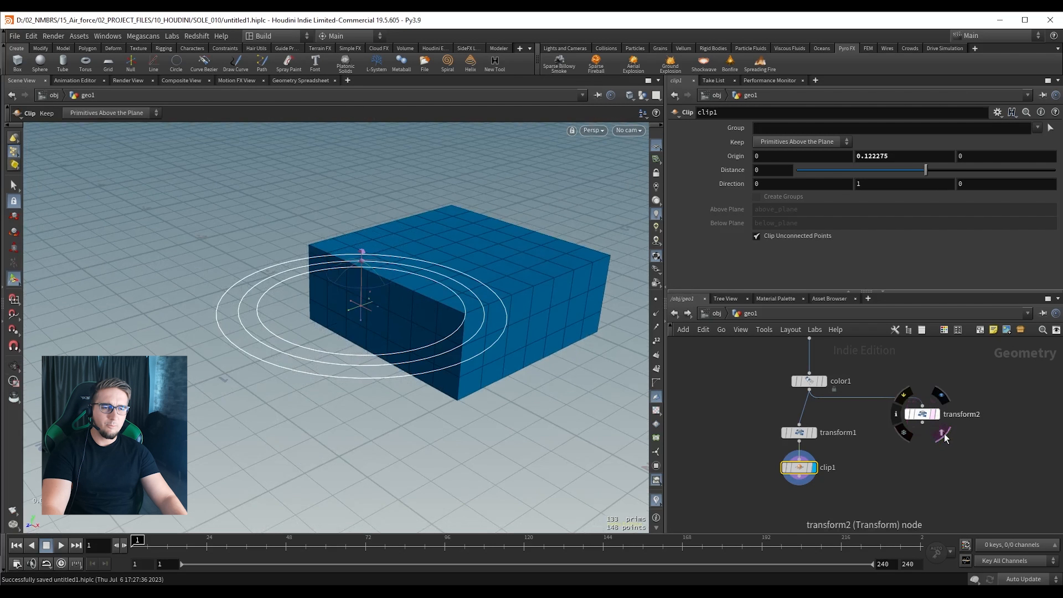
Move the display flag from clip1 to transform1, and toggle transform1's bypass on and off.
middle_drag(889, 463, 901, 424)
scroll(881, 473, up, 2)
middle_drag(828, 416, 851, 448)
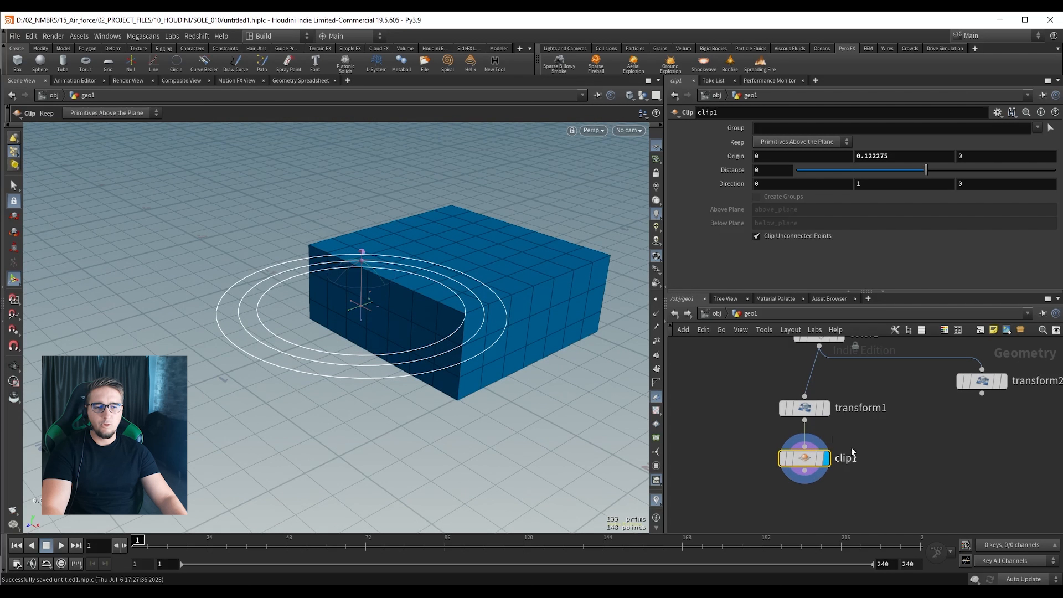
drag(741, 384, 867, 424)
key(r)
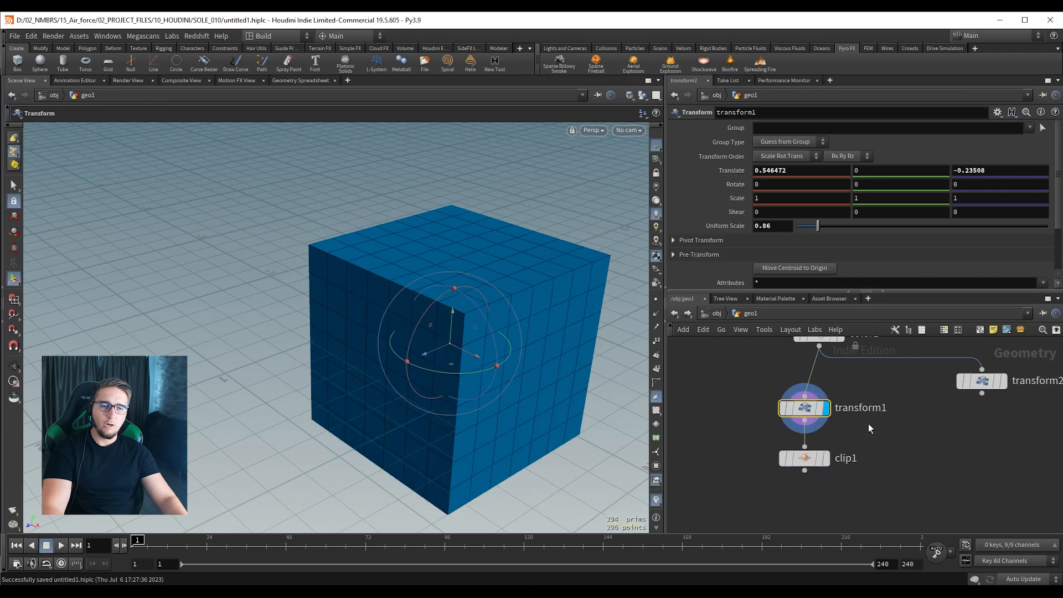
key(q)
key(q)
Delete the wire between box1 and color1, and reconnect box1's output to color1's input.
alt+middle_drag(591, 300, 489, 283)
scroll(777, 376, down, 1)
middle_drag(775, 380, 767, 426)
drag(735, 395, 840, 414)
key(Delete)
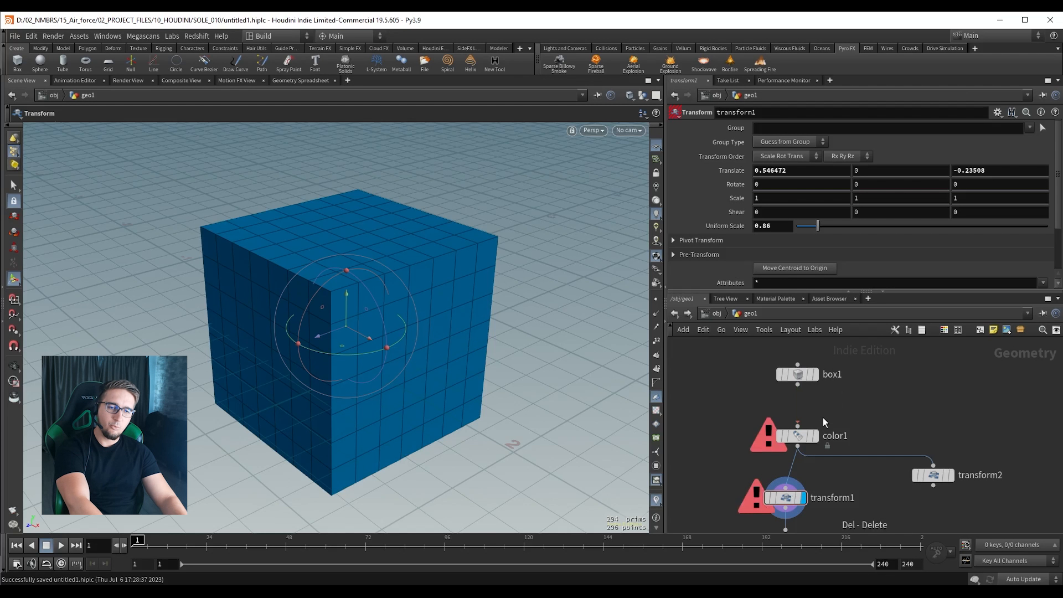
drag(796, 376, 789, 369)
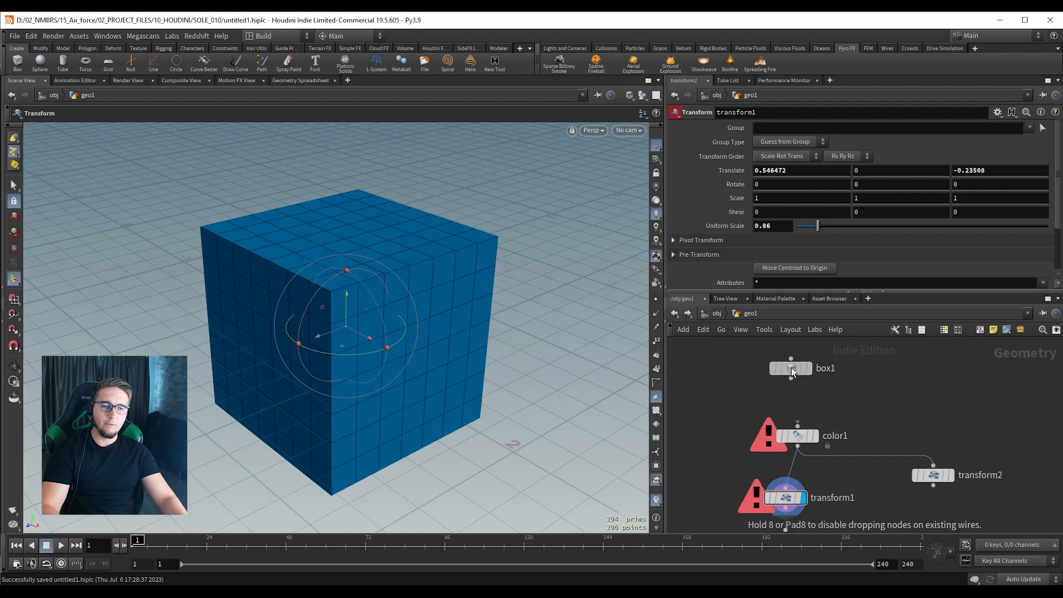
drag(797, 426, 791, 378)
middle_drag(913, 419, 875, 379)
Detach transform2 from color1 by shaking the node loose, and rewire color1's output to it.
click(892, 434)
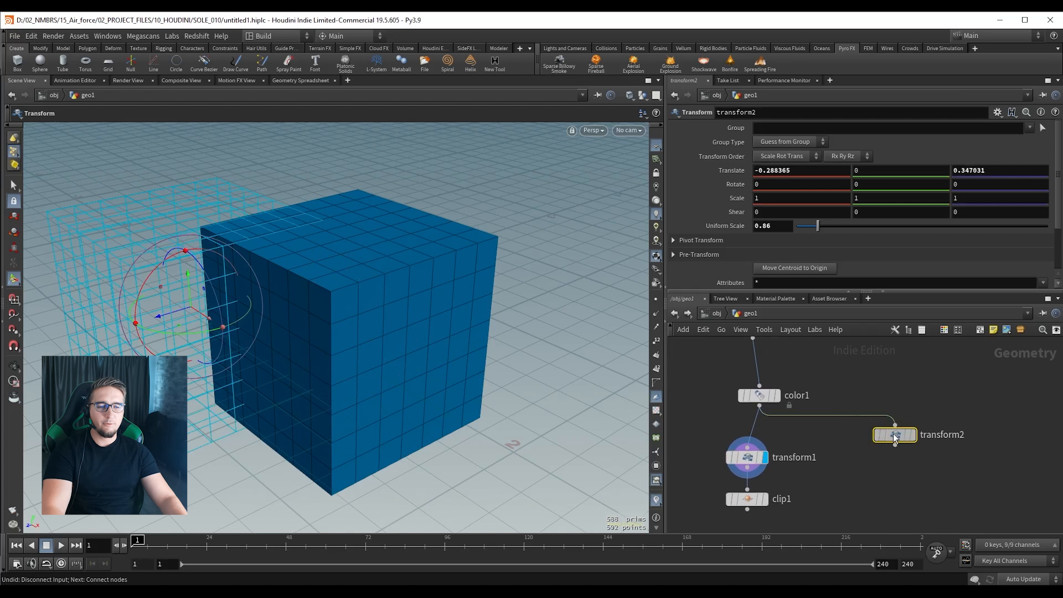
mouse_move(892, 433)
mouse_down()
mouse_move(932, 426)
mouse_move(911, 440)
mouse_up()
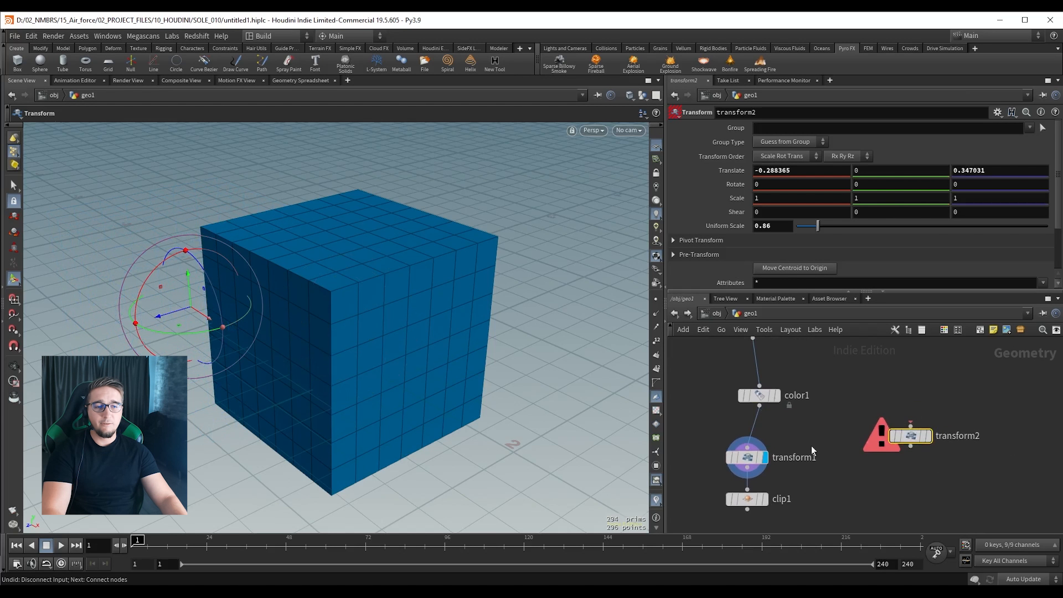
drag(761, 407, 911, 447)
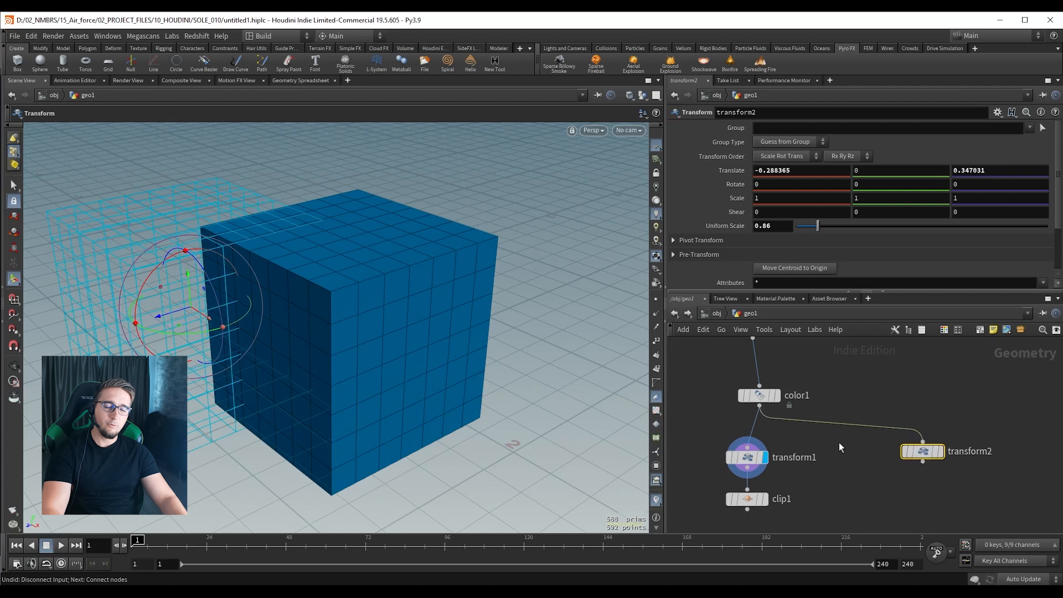
Cut the wire from color1 to transform2 with the wire-cutting tool, and connect the two nodes again.
key(y)
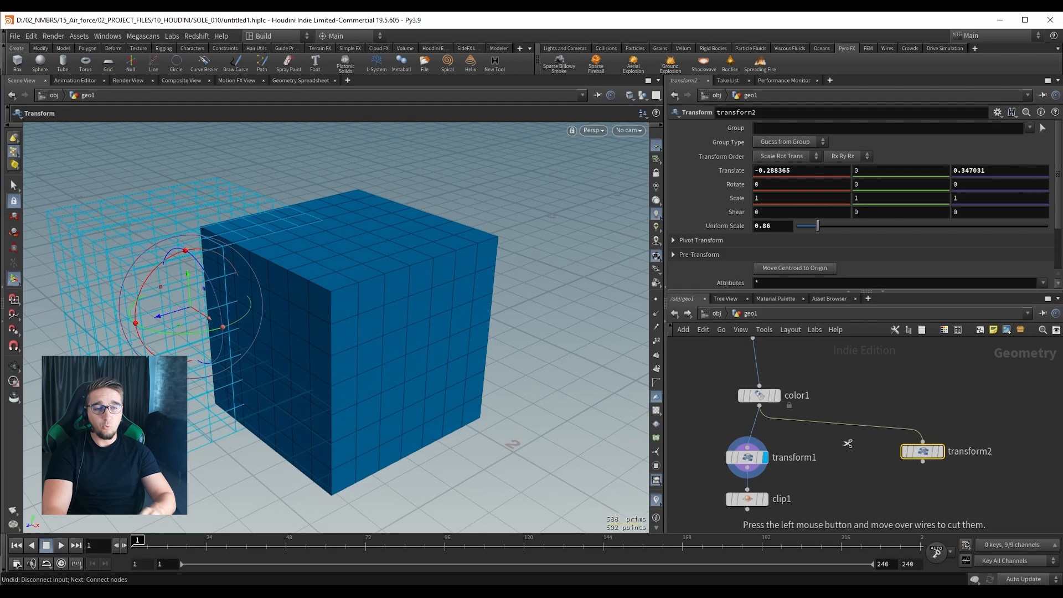
drag(847, 444, 857, 398)
drag(759, 406, 922, 439)
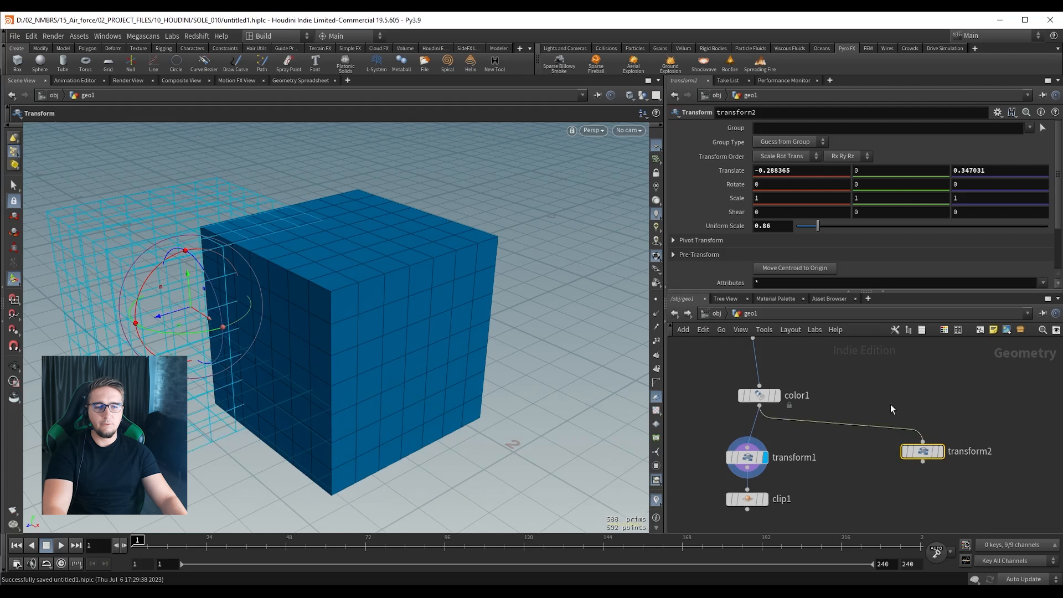
Cut the wire between box1 and color1 with the wire-cutting tool, and restore the connection.
middle_drag(835, 367, 895, 424)
key(y)
drag(769, 412, 833, 417)
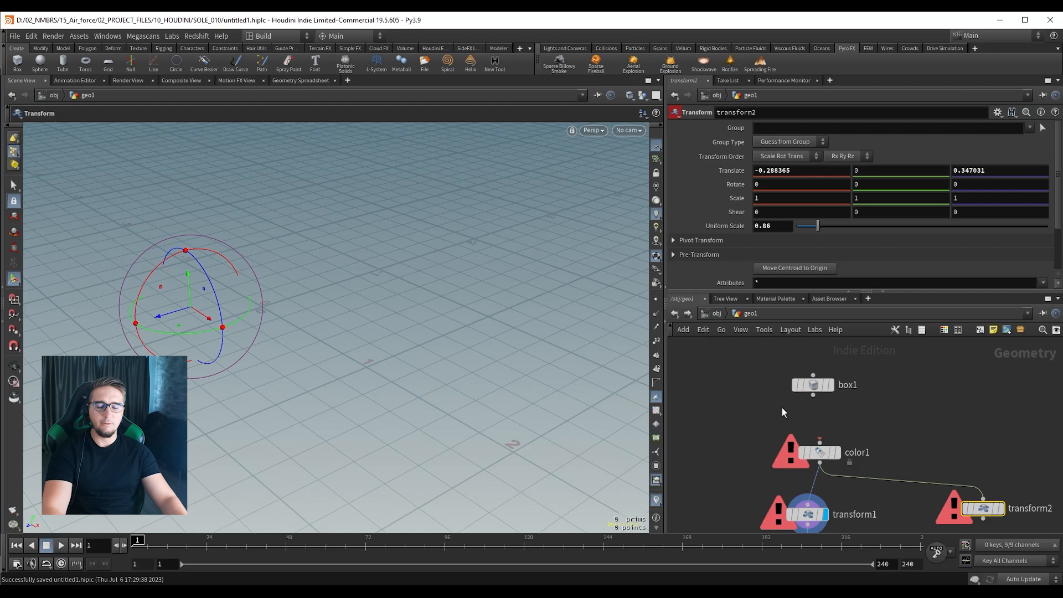
middle_drag(791, 410, 777, 395)
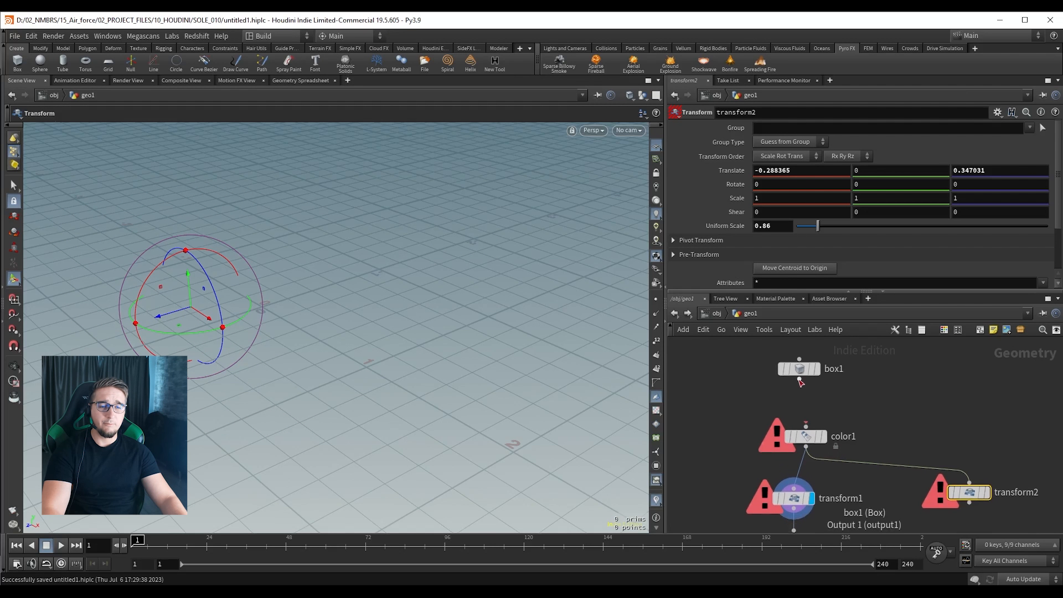
drag(800, 380, 806, 427)
Switch the display flag from transform1 to transform2 and save the scene.
middle_drag(727, 420, 719, 422)
middle_drag(713, 477, 717, 437)
drag(723, 440, 844, 478)
scroll(862, 477, down, 1)
middle_drag(863, 474, 848, 448)
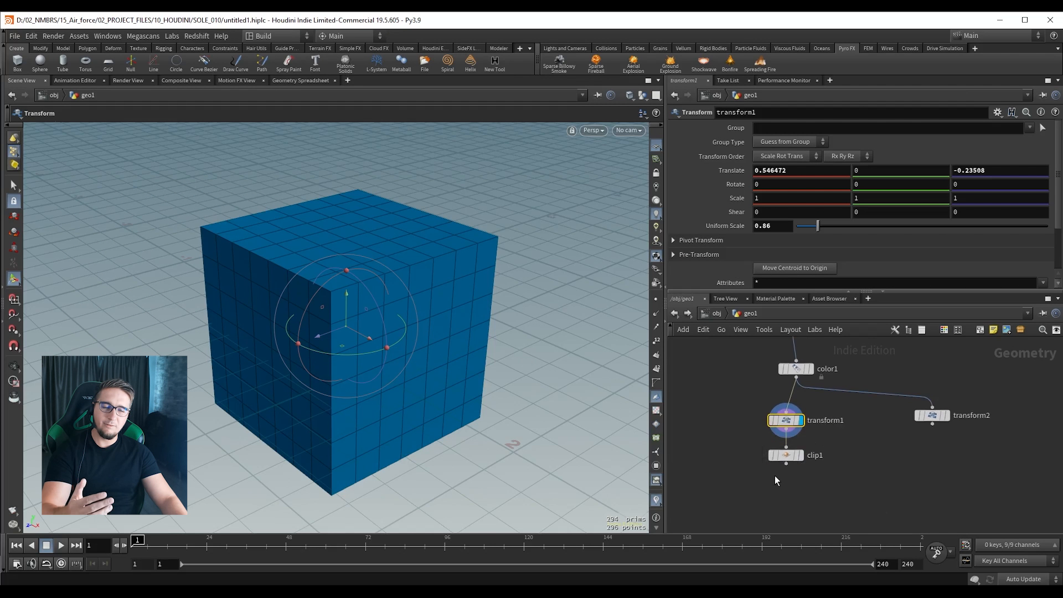
scroll(927, 445, up, 3)
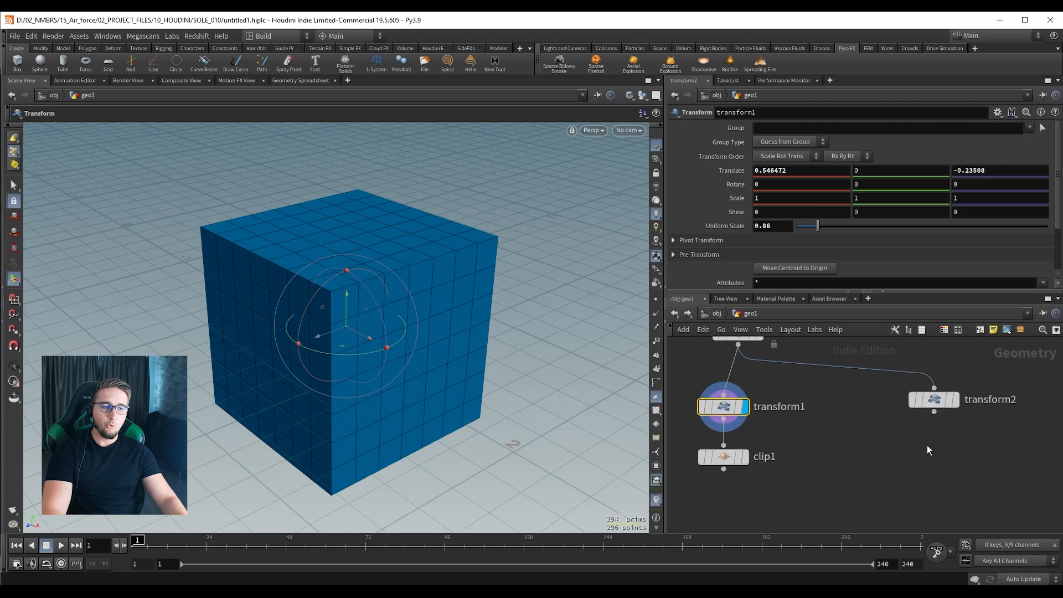
drag(863, 438, 1016, 381)
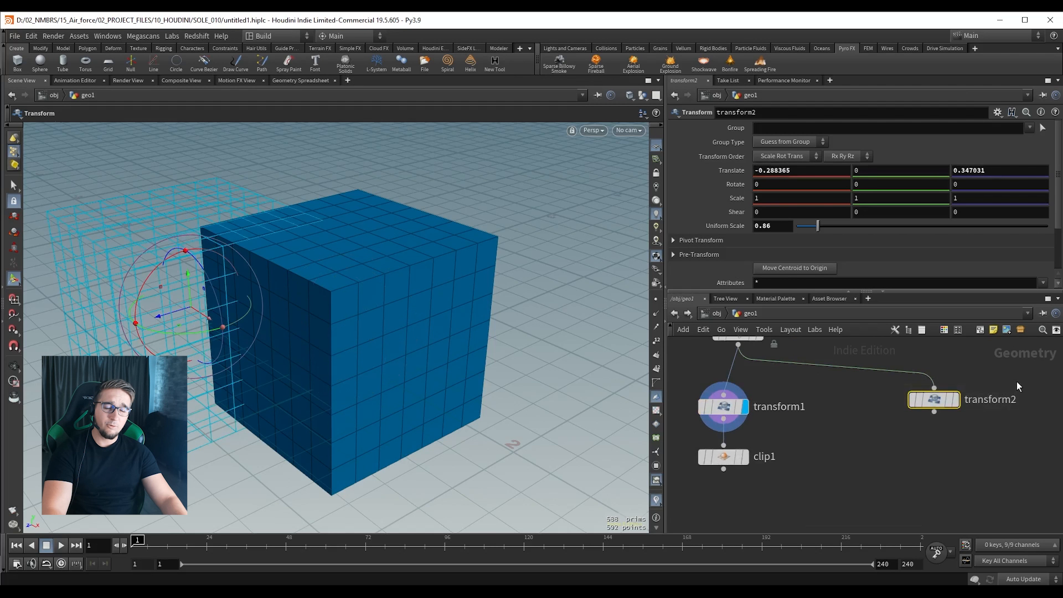
key(r)
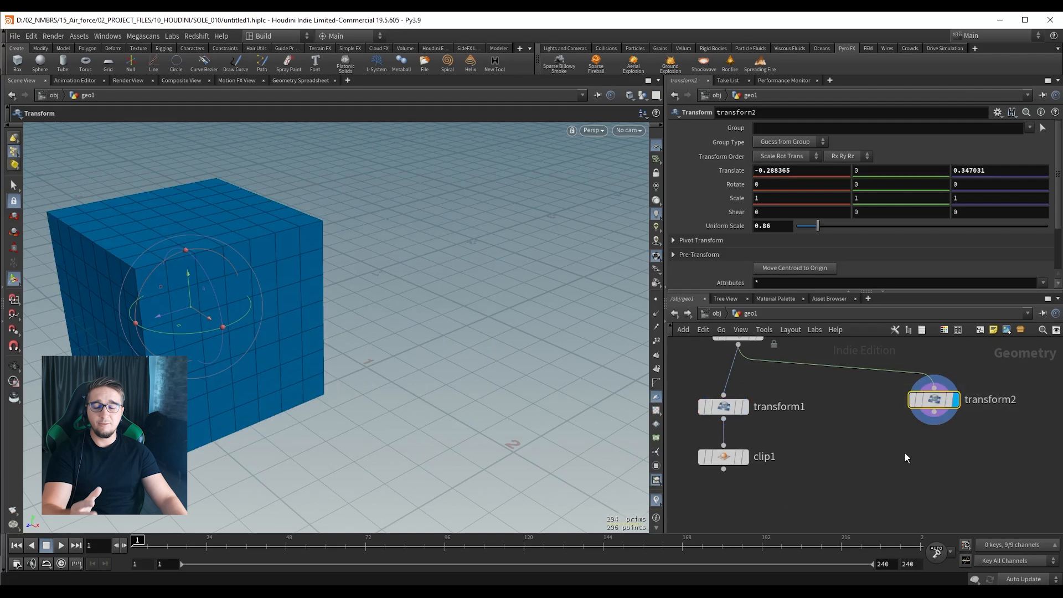
mouse_move(728, 411)
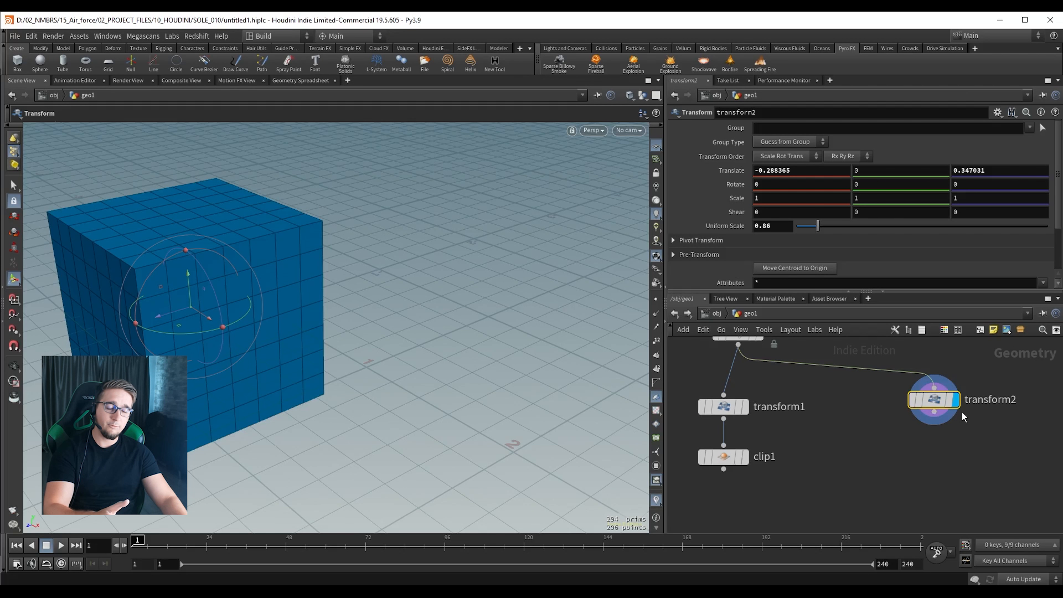
key(ctrl+s)
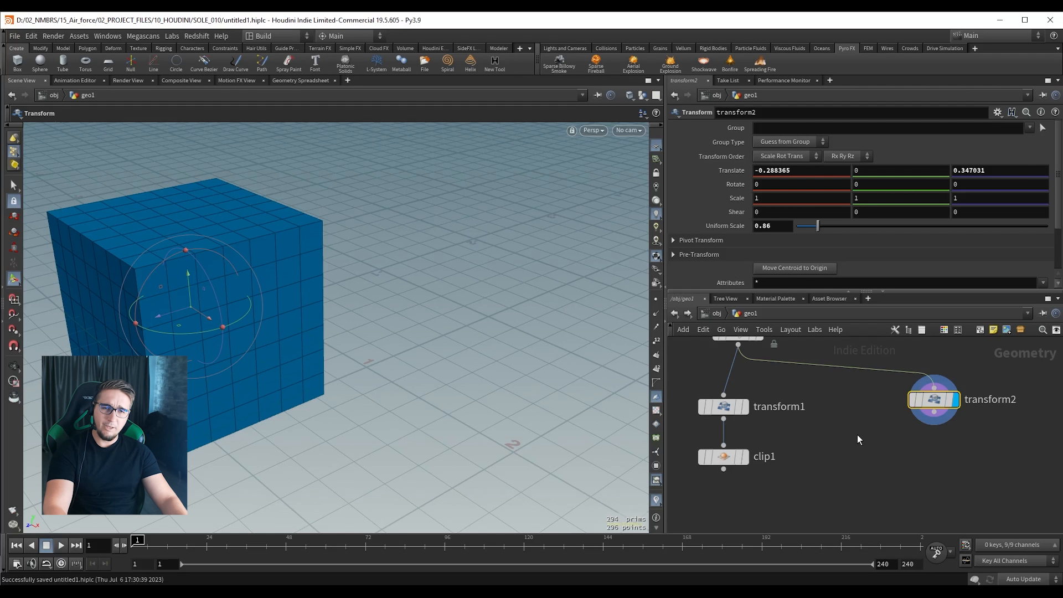
Go up to the object level and duplicate the geo1 object three times.
key(u)
middle_drag(862, 415, 843, 388)
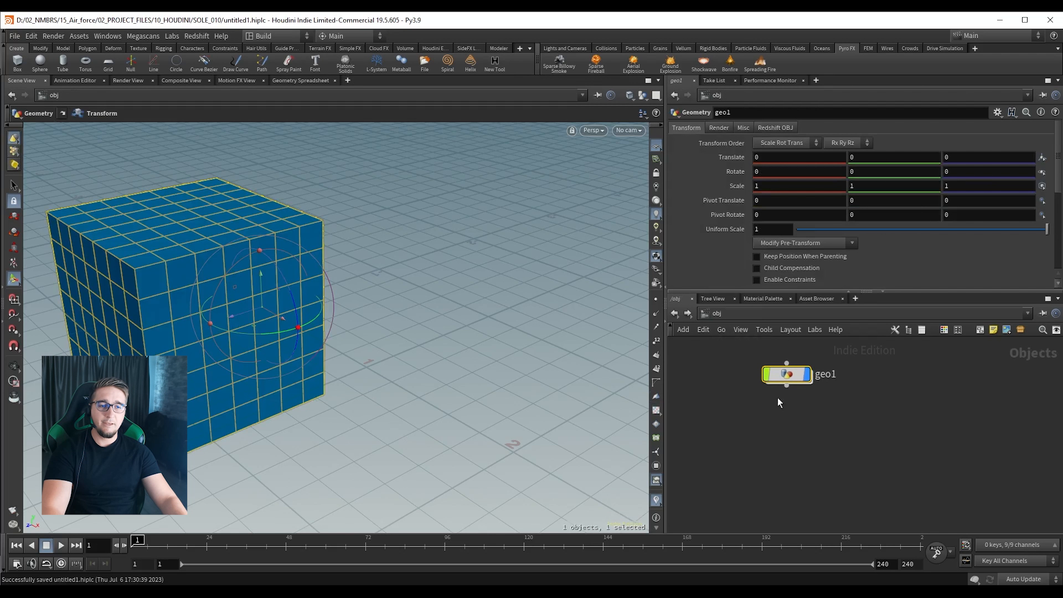
alt+drag(789, 374, 939, 373)
scroll(841, 414, down, 2)
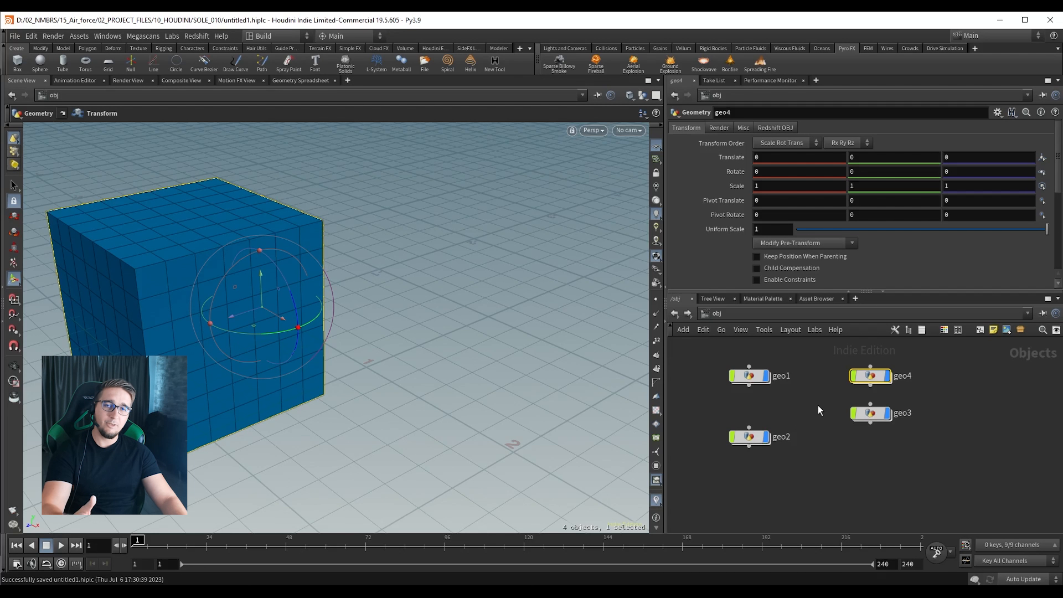
Move the geo3 object in the viewport to about X 1.23 and Z -2.26.
click(819, 399)
scroll(386, 314, down, 3)
mouse_move(386, 314)
alt+mouse_down()
mouse_move(301, 339)
mouse_move(394, 302)
alt+mouse_up()
click(870, 413)
drag(344, 325, 430, 367)
Move the geo4 object clear of the other boxes, and delete the geo2 object.
click(870, 375)
drag(703, 400, 736, 443)
key(Delete)
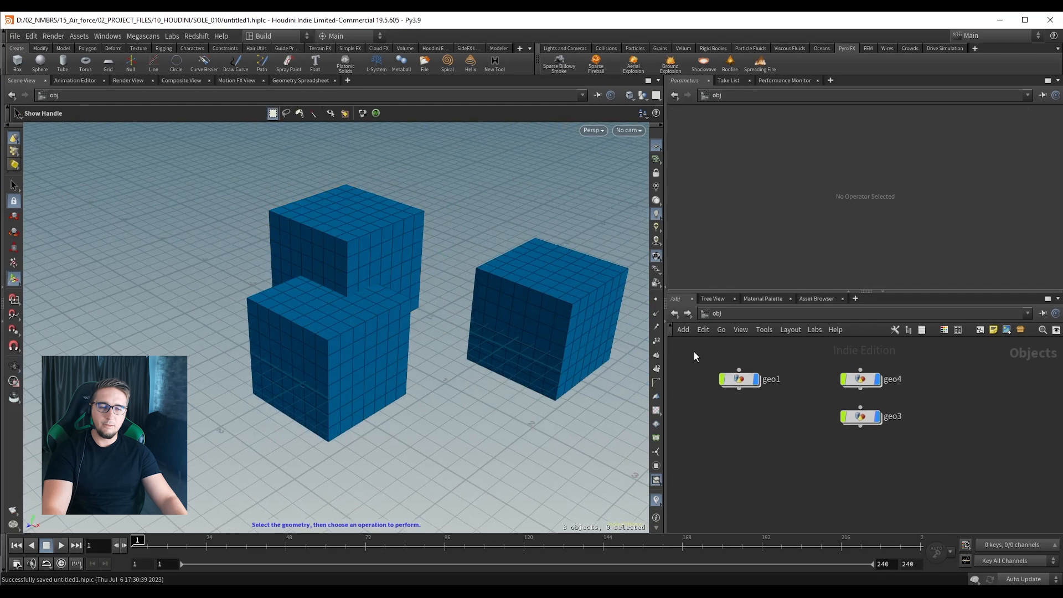
Toggle the display of geo1 and of geo4 off and on again.
drag(695, 356, 787, 425)
key(r)
key(r)
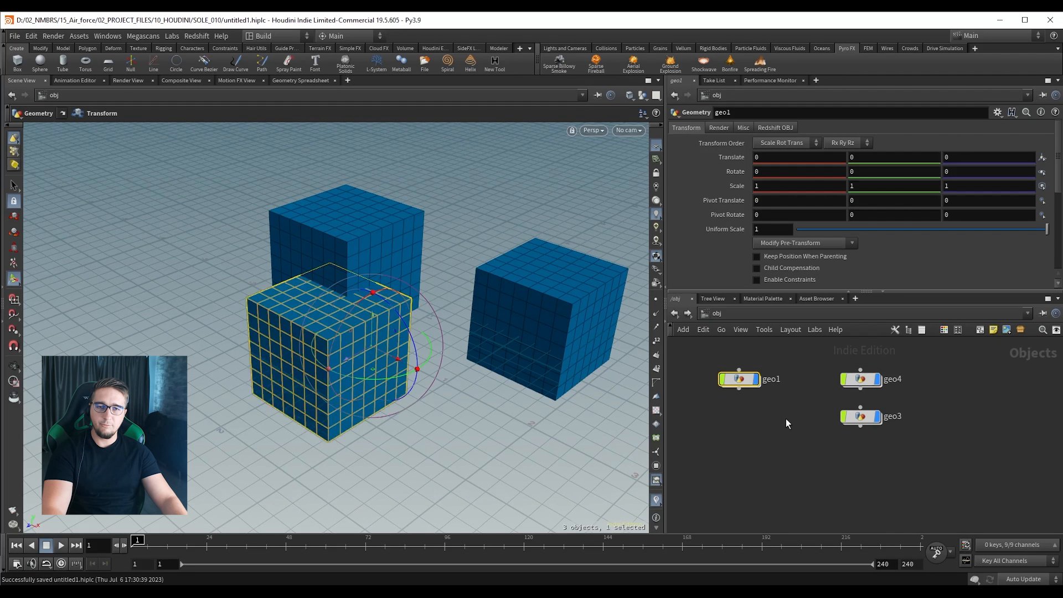
click(859, 379)
key(r)
key(r)
Hide geo3 and geo1 with their display flags, and show geo3 again.
click(860, 415)
key(r)
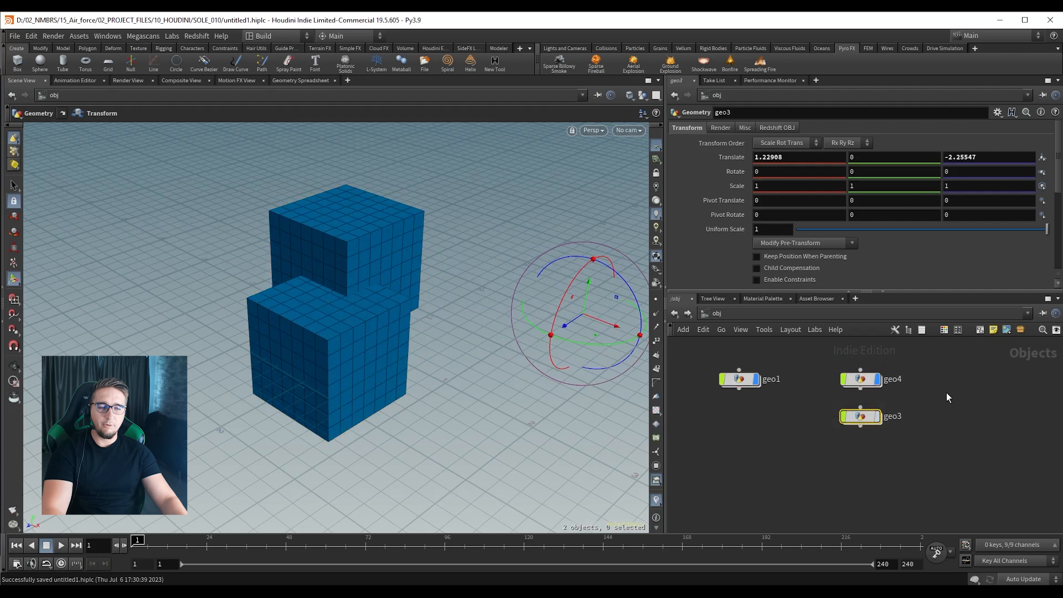
click(742, 381)
key(r)
click(779, 434)
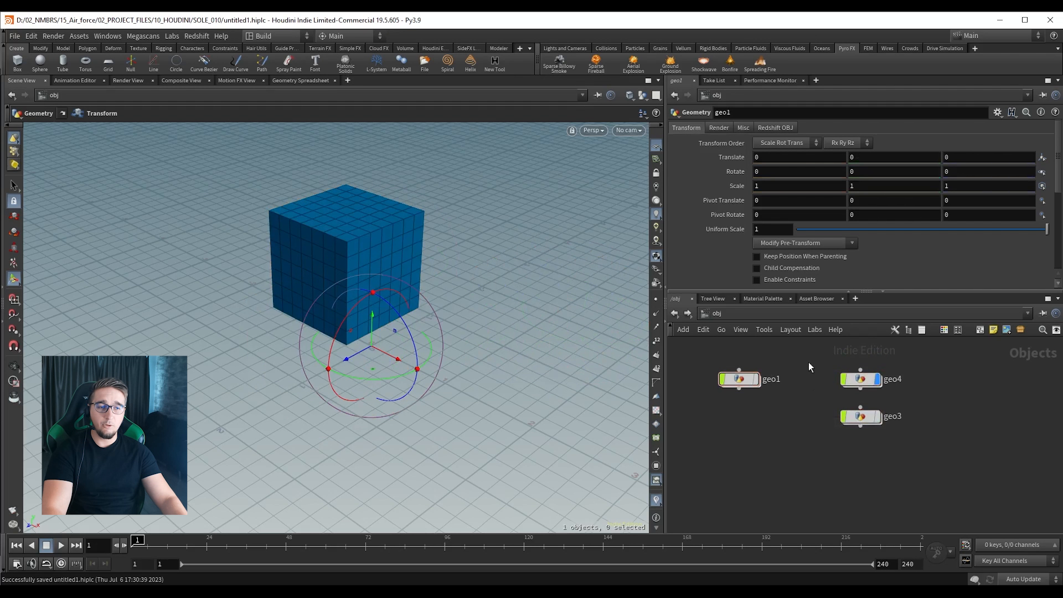
click(860, 416)
key(r)
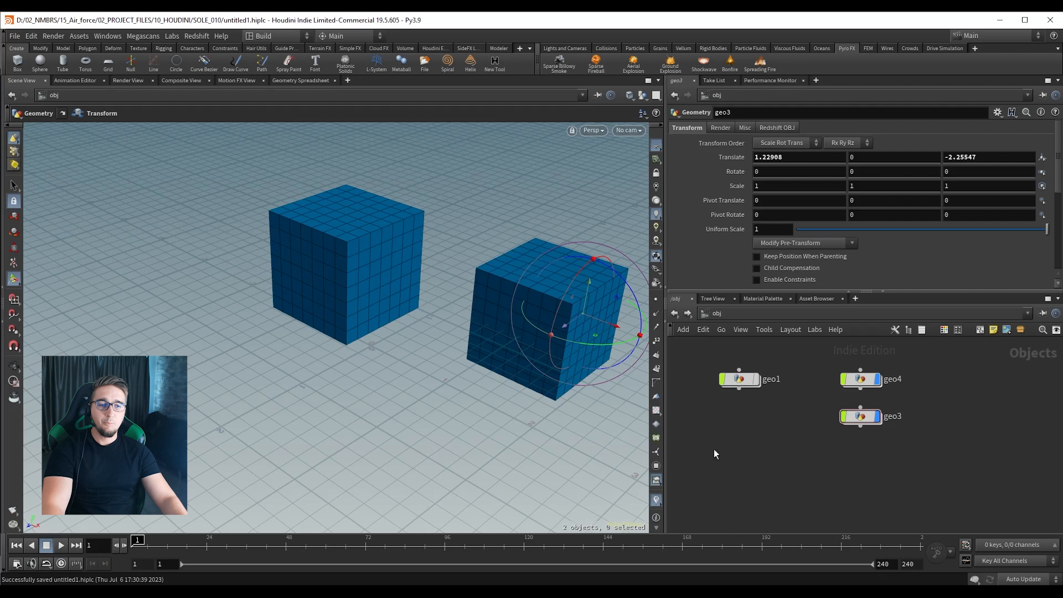
Enter geo1's network, display color1's result, and hide the other objects in the viewport.
double_click(739, 380)
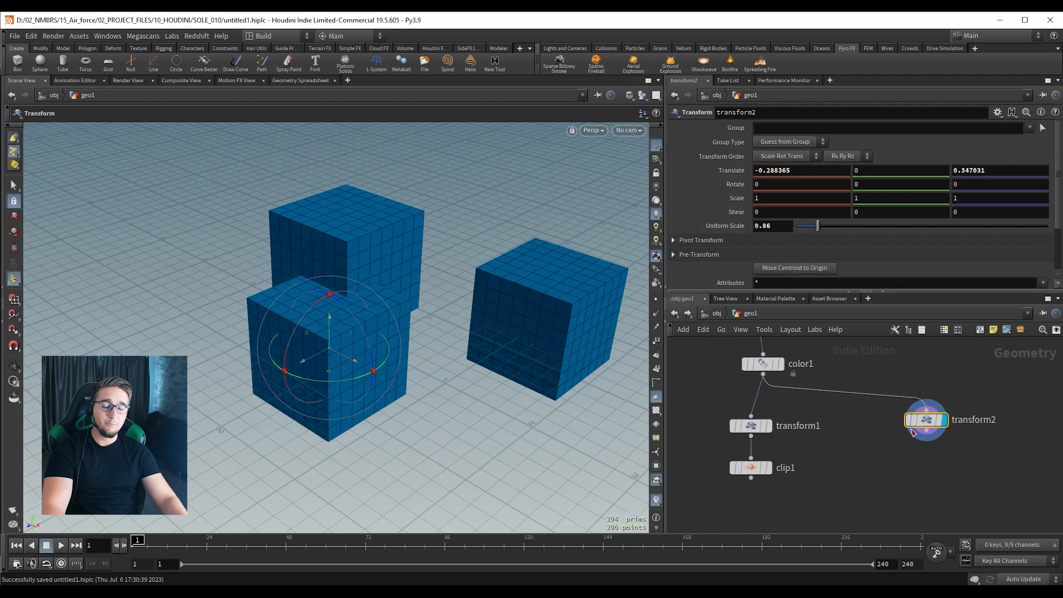
click(750, 426)
click(762, 364)
click(642, 95)
click(659, 131)
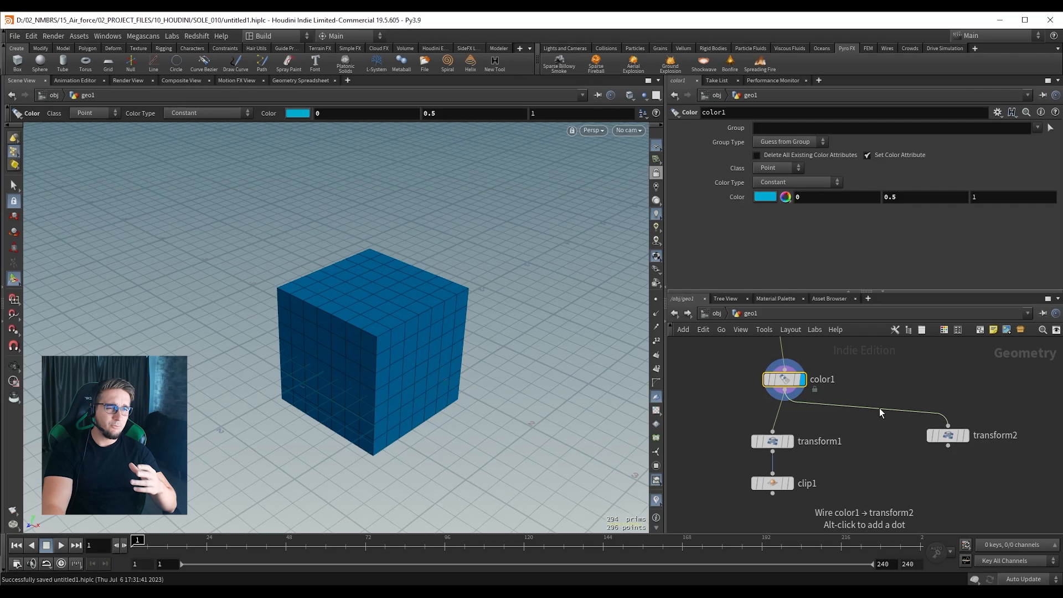
Display clip1's result and that of the other branch, transform2, in the viewport.
middle_drag(860, 463, 831, 411)
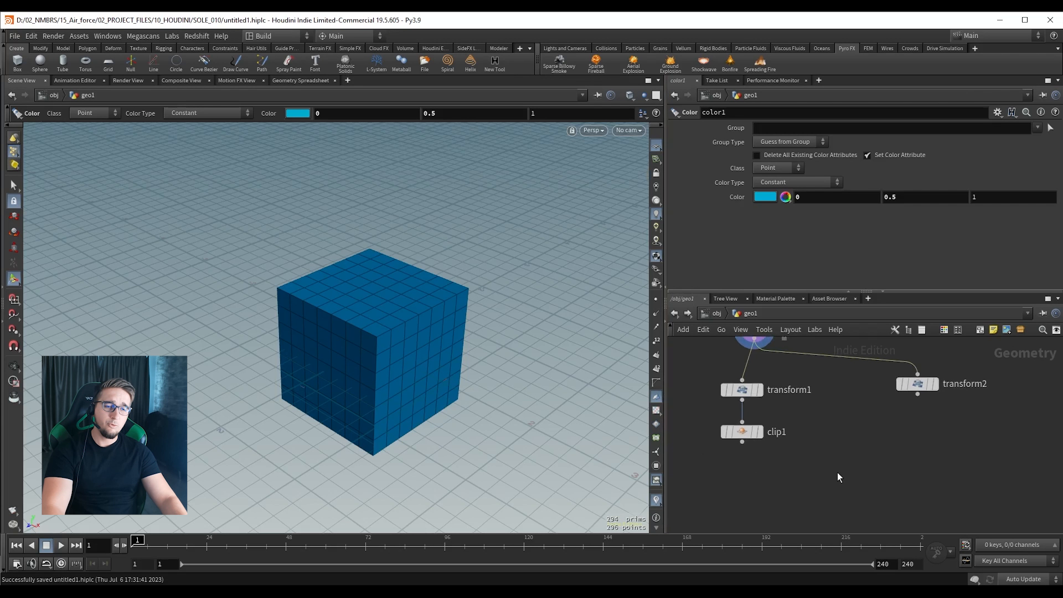
drag(696, 458, 739, 433)
click(760, 431)
drag(902, 394, 902, 394)
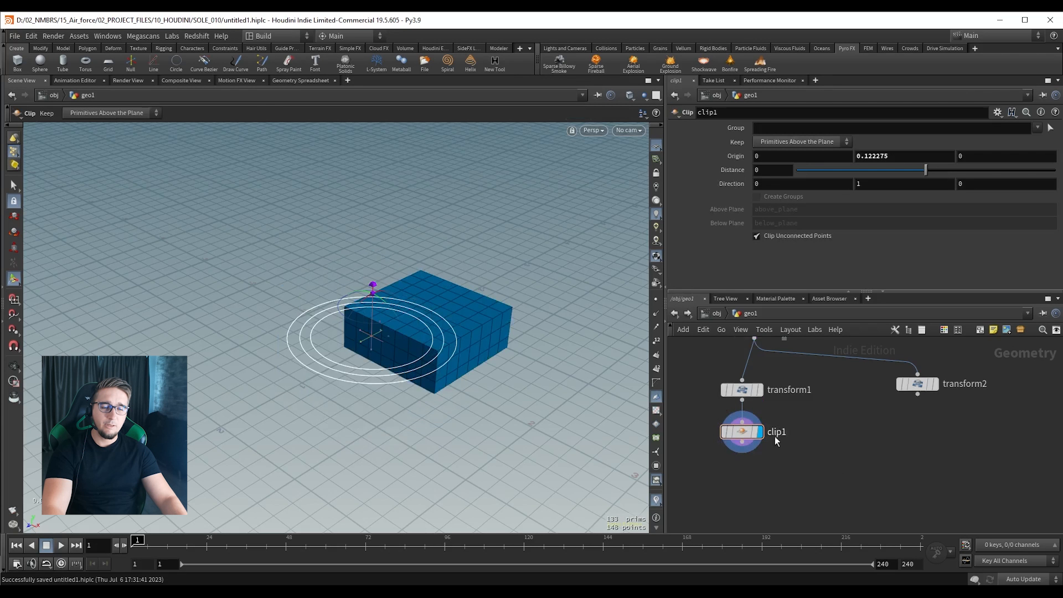
drag(797, 458, 713, 432)
drag(909, 400, 971, 389)
click(934, 384)
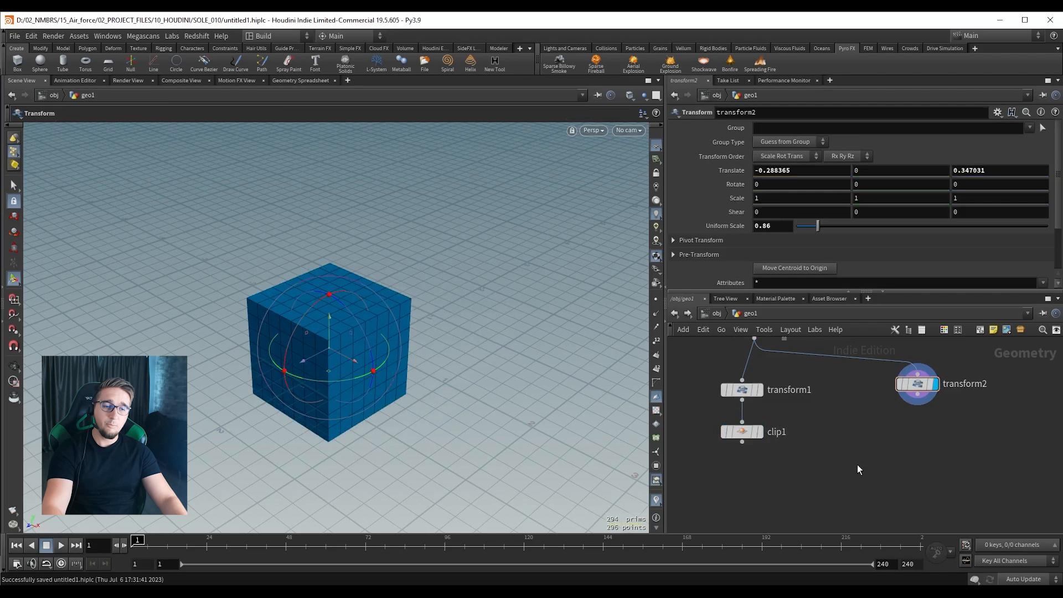
Add a Merge node, wire clip1 and transform2 into it, and display the merged result.
key(Tab)
text(mer)
key(Return)
click(842, 468)
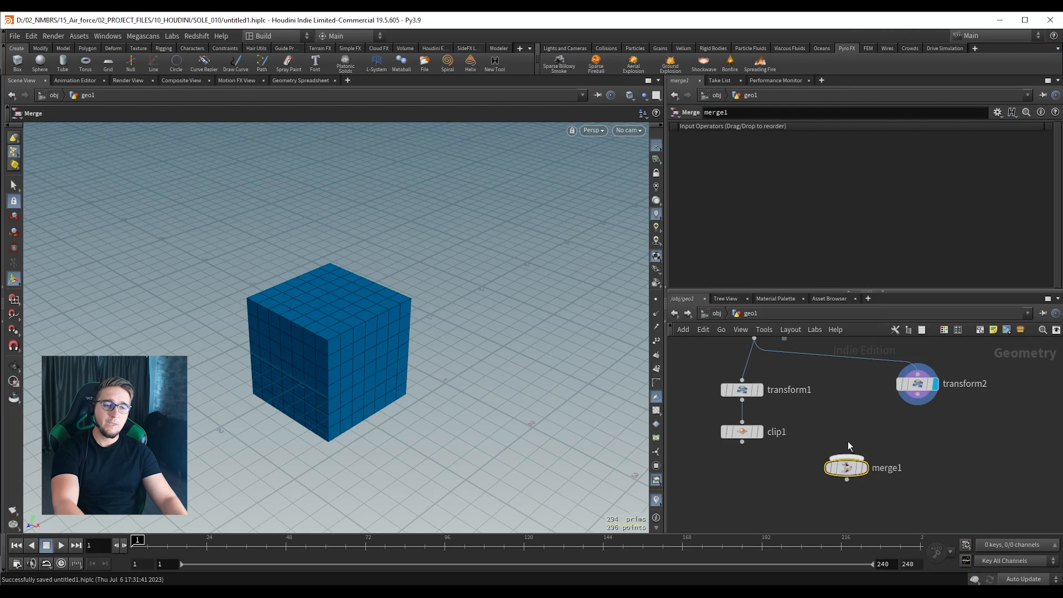
drag(727, 425, 804, 449)
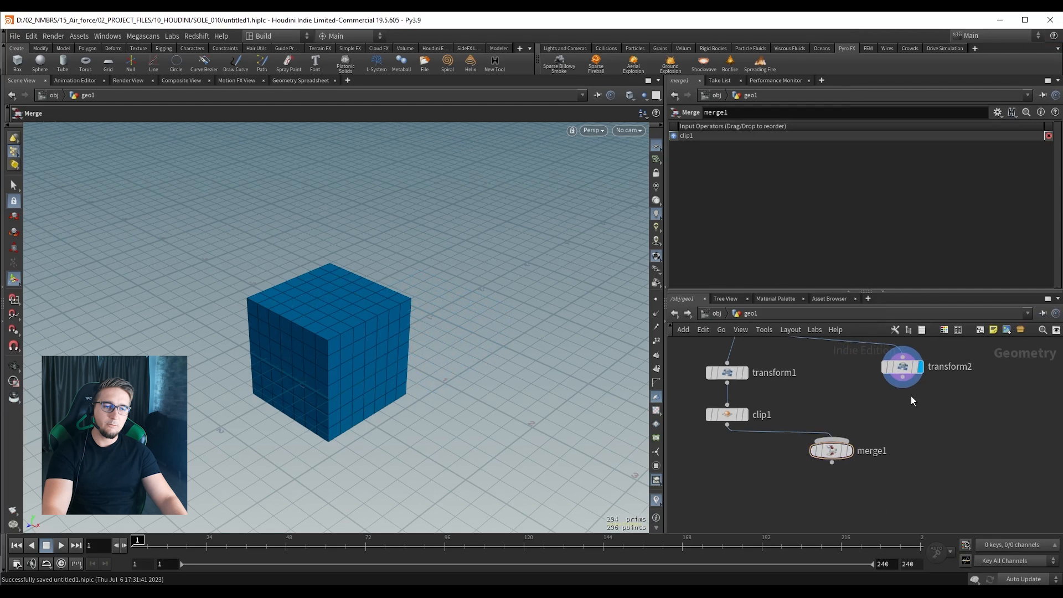
drag(902, 387, 832, 440)
drag(772, 491, 875, 434)
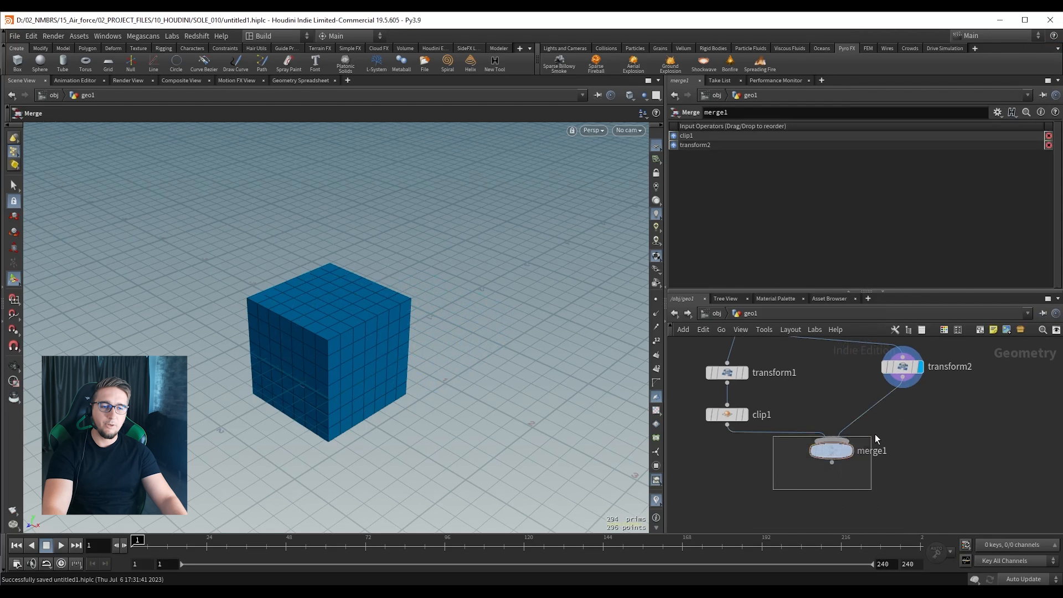
key(r)
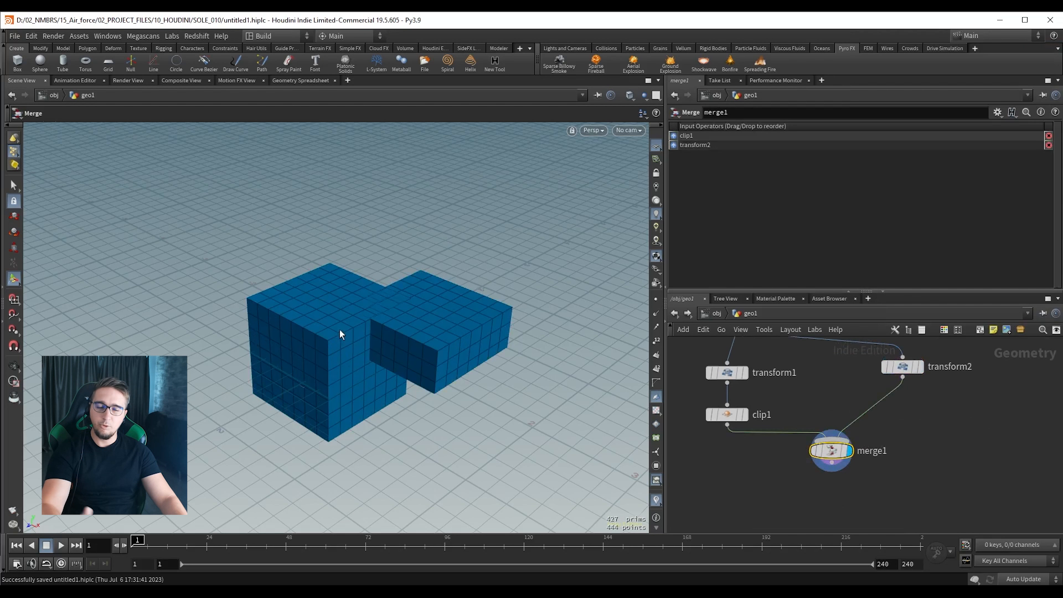
Return to the object level, show geo1 with its display flag, and delete the geo4 and geo3 objects.
key(u)
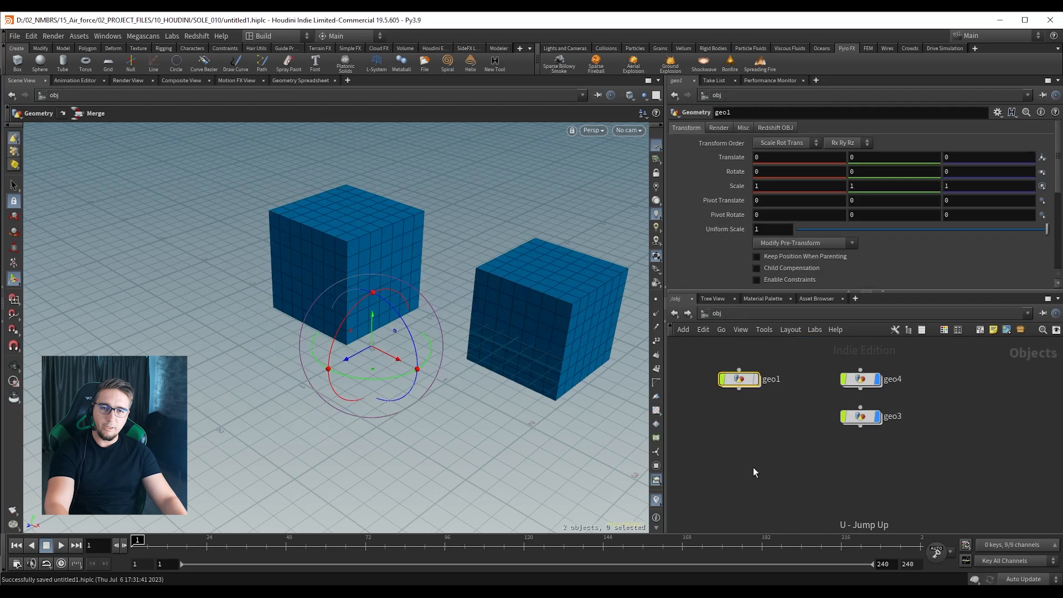
click(757, 380)
middle_drag(749, 434, 763, 446)
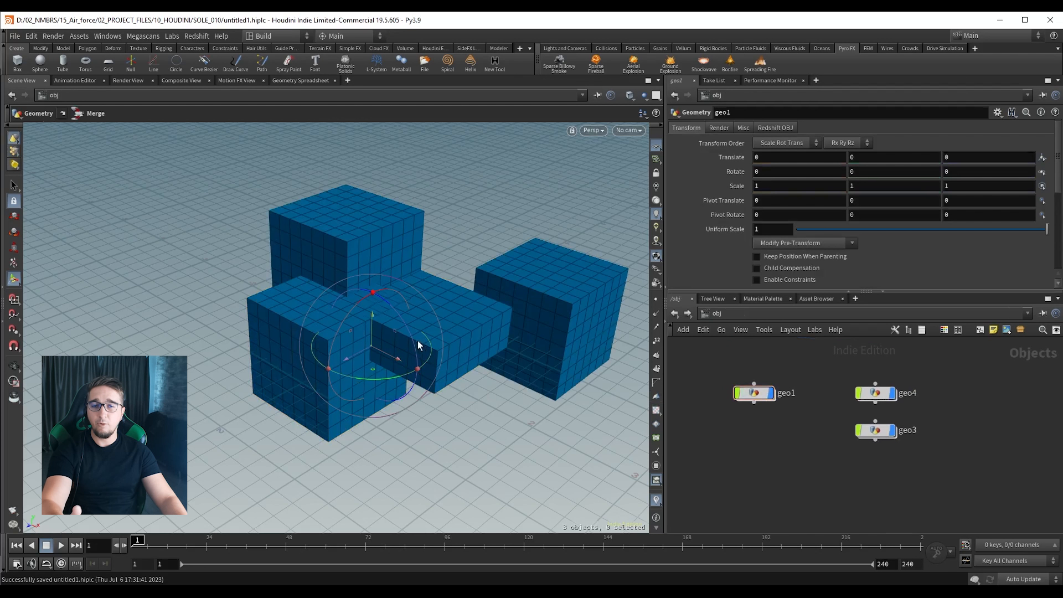
drag(856, 392, 918, 463)
key(Delete)
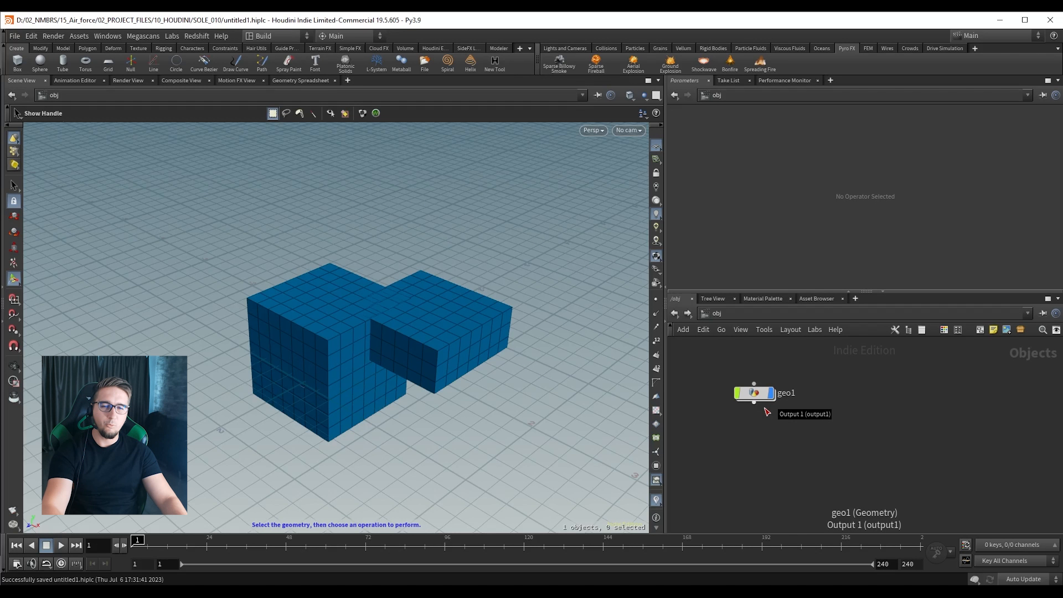
Enter geo1's network and delete the merge1 node.
double_click(754, 393)
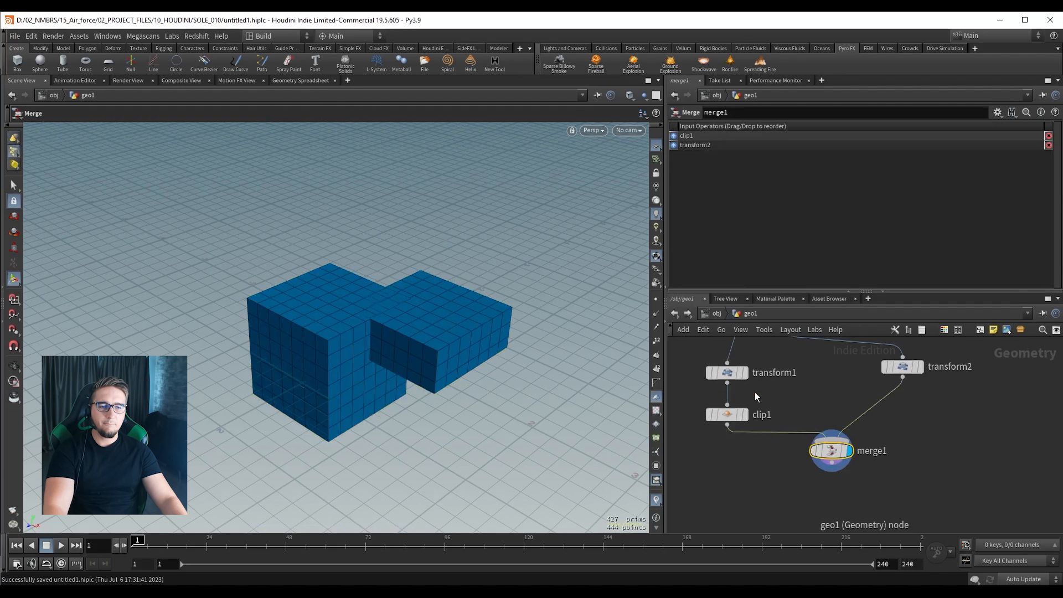
key(Delete)
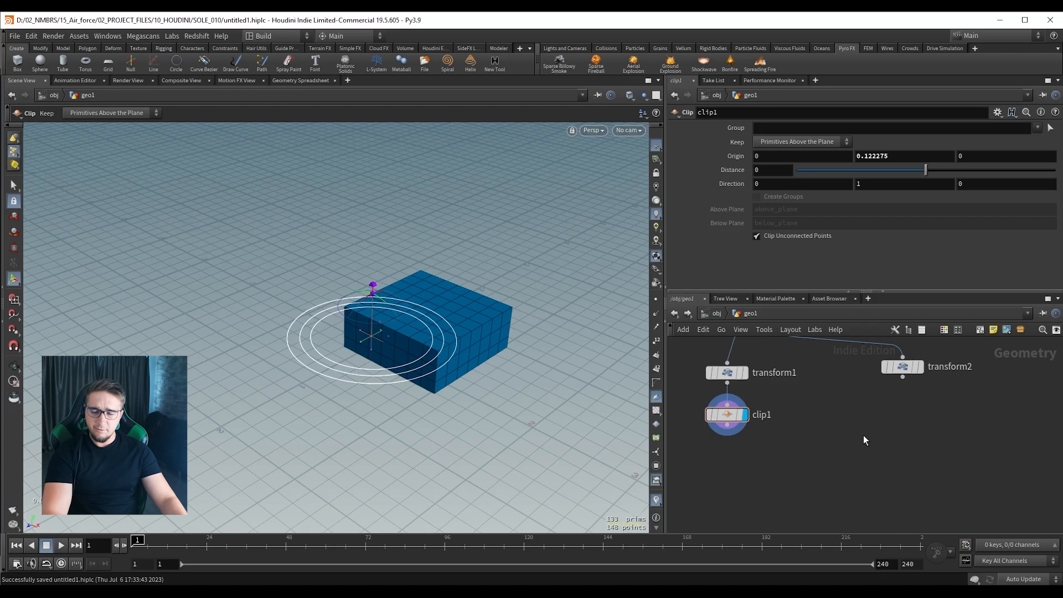
scroll(802, 421, down, 3)
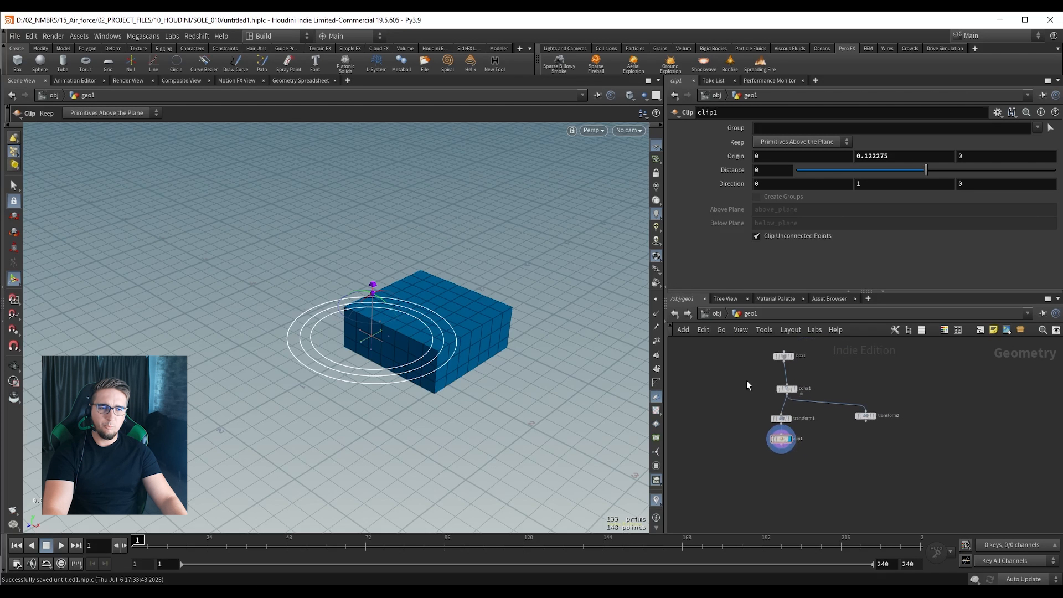
drag(728, 364, 798, 486)
scroll(819, 459, up, 1)
click(830, 440)
scroll(810, 451, up, 3)
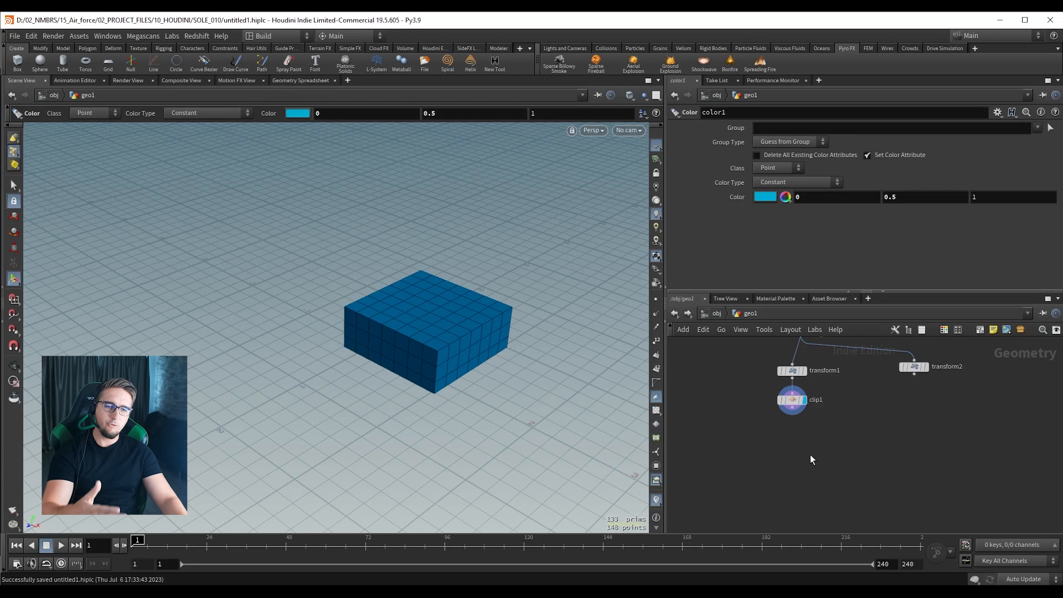
Add a Null node below clip1 and wire clip1's output into it.
click(788, 388)
scroll(805, 444, up, 2)
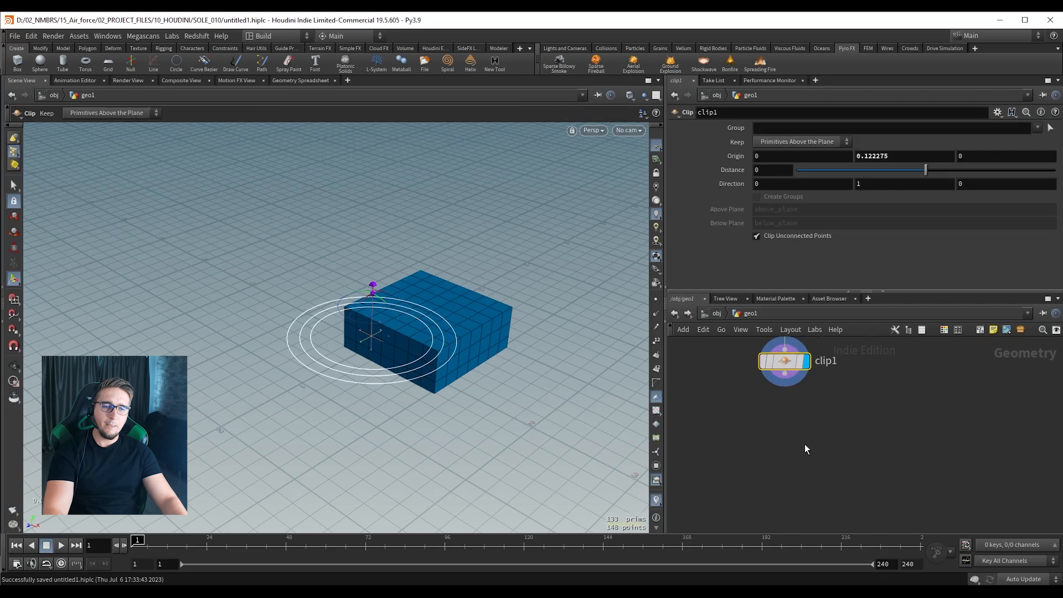
key(Tab)
text(nu)
key(Return)
click(786, 451)
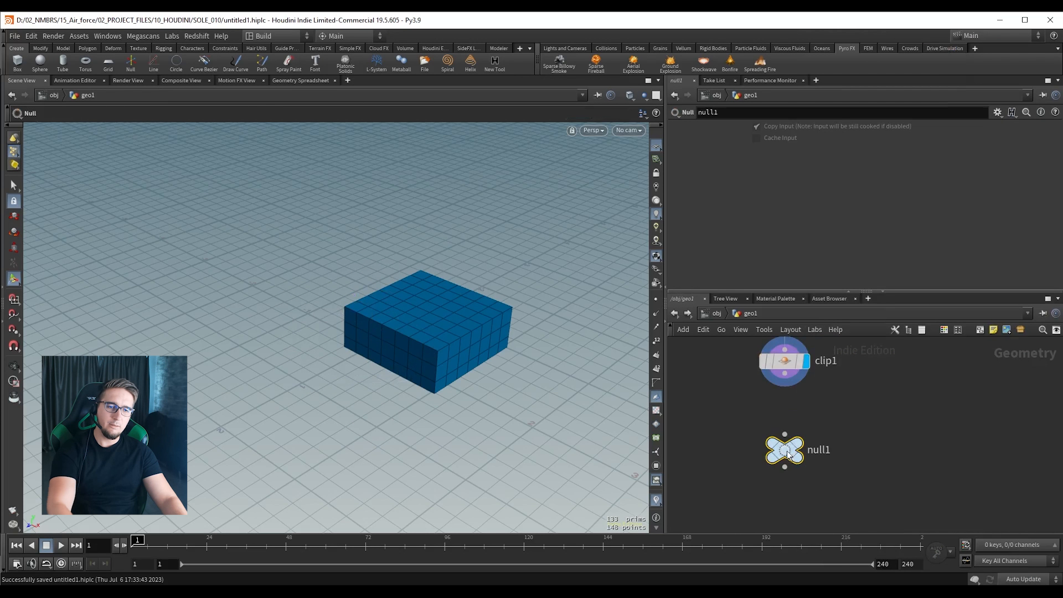
drag(757, 390, 756, 438)
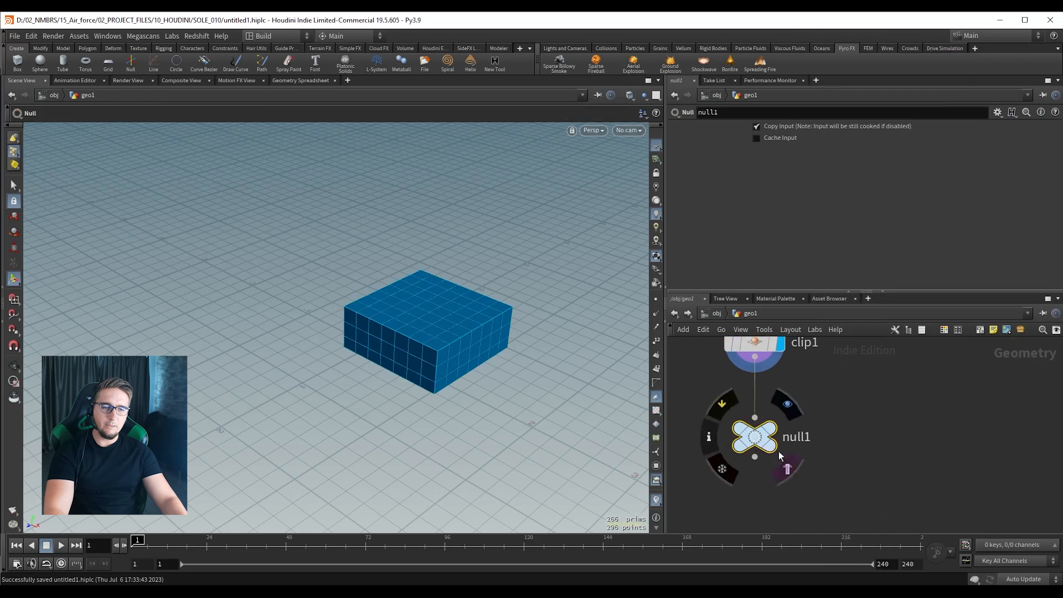
Rename the null node as OUT_RAIN_FX and keep it selected.
click(798, 437)
double_click(815, 438)
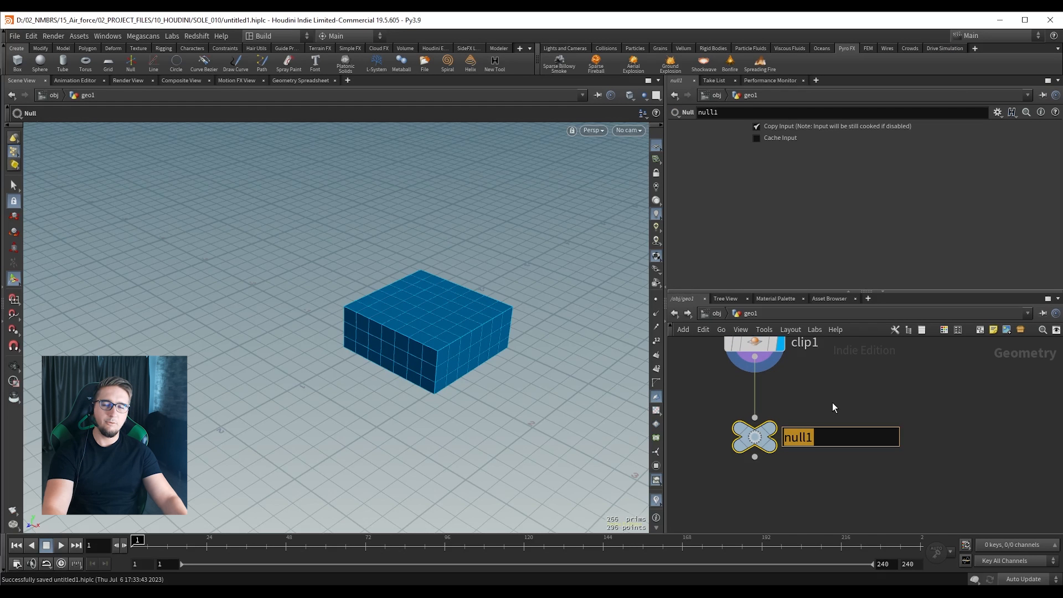
text(OUT_RAIN_FX)
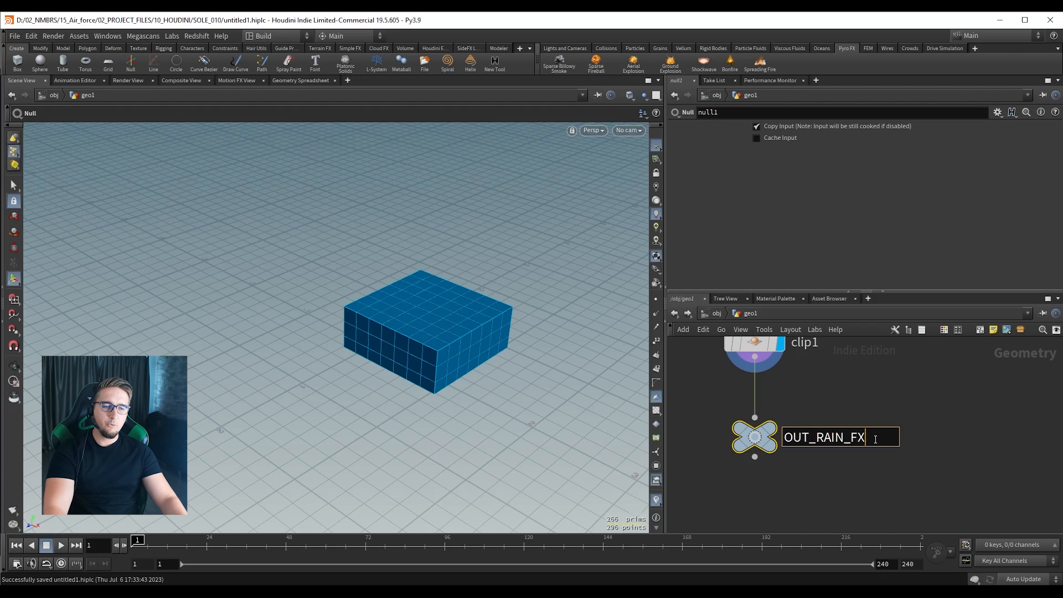
drag(866, 438, 782, 437)
key(Return)
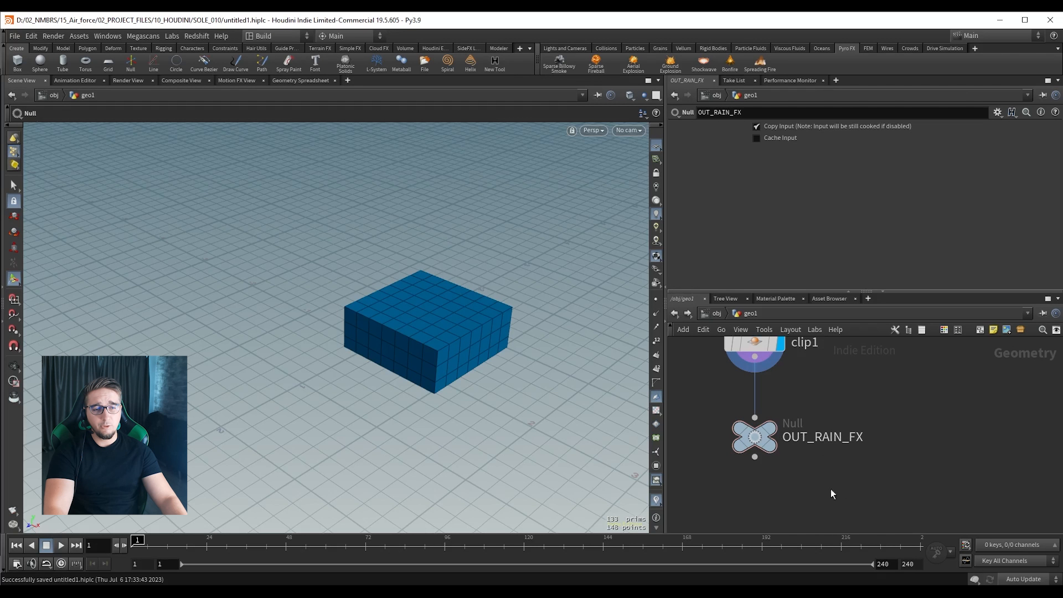
middle_drag(830, 491, 842, 489)
drag(866, 488, 695, 412)
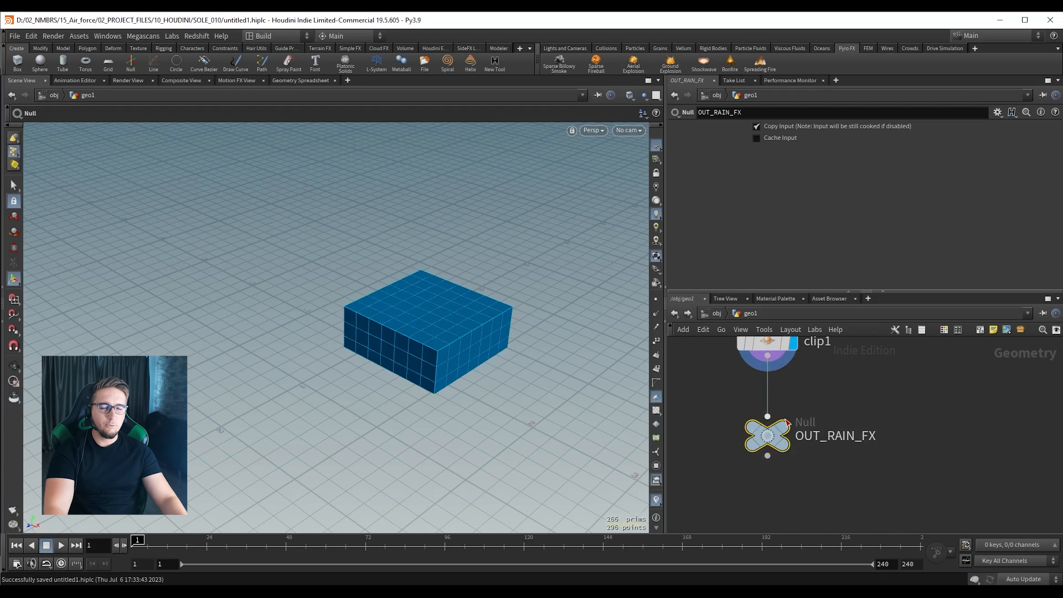
mouse_move(784, 424)
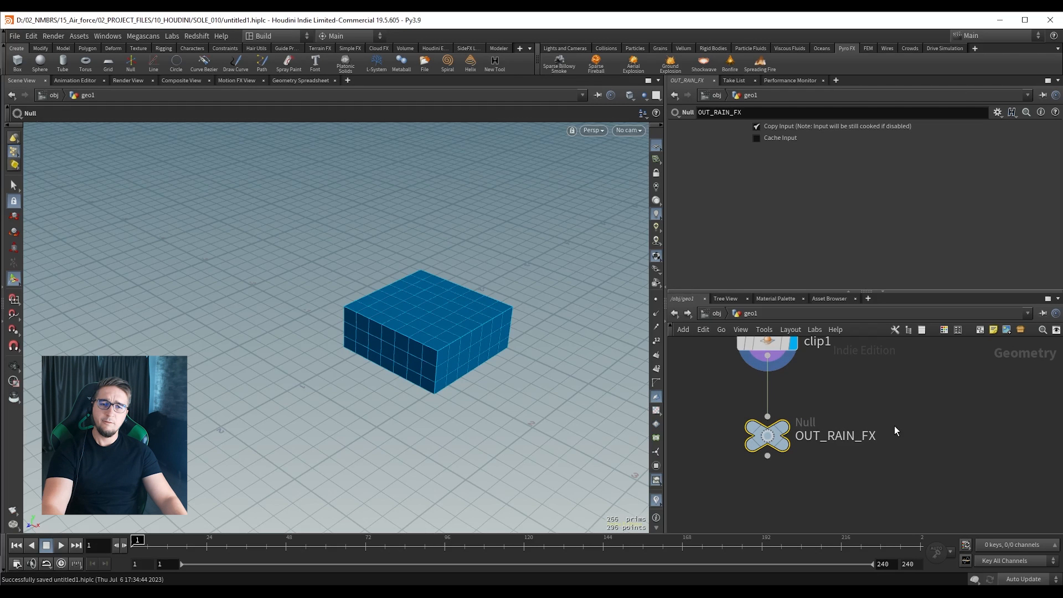
Set box1's X size to 1.4 at the start of the chain.
scroll(891, 406, down, 1)
middle_drag(882, 396, 866, 490)
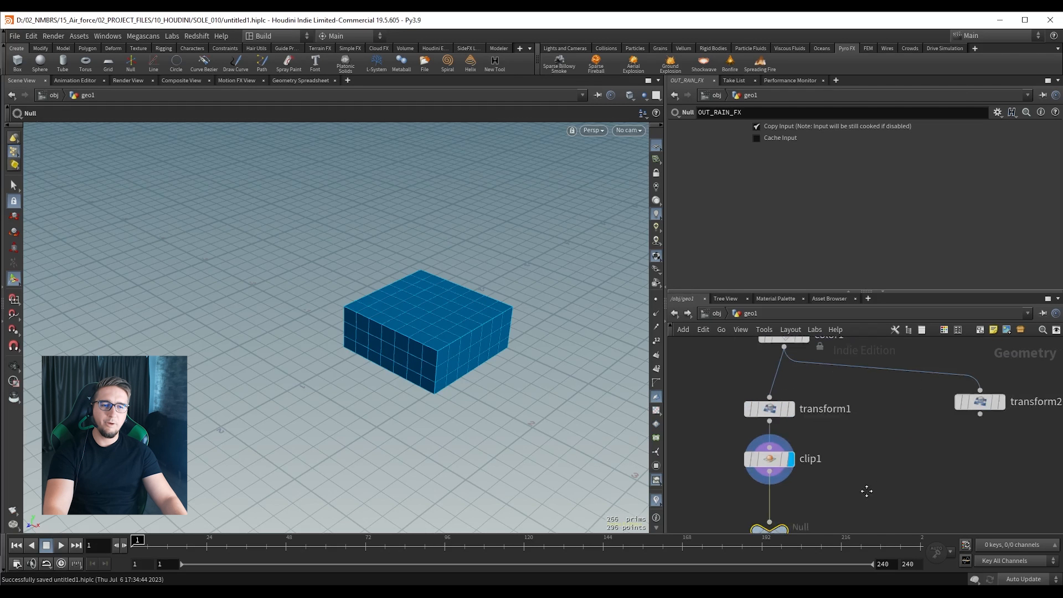
scroll(866, 491, down, 1)
scroll(880, 457, down, 1)
middle_drag(902, 342, 890, 429)
drag(785, 395, 791, 380)
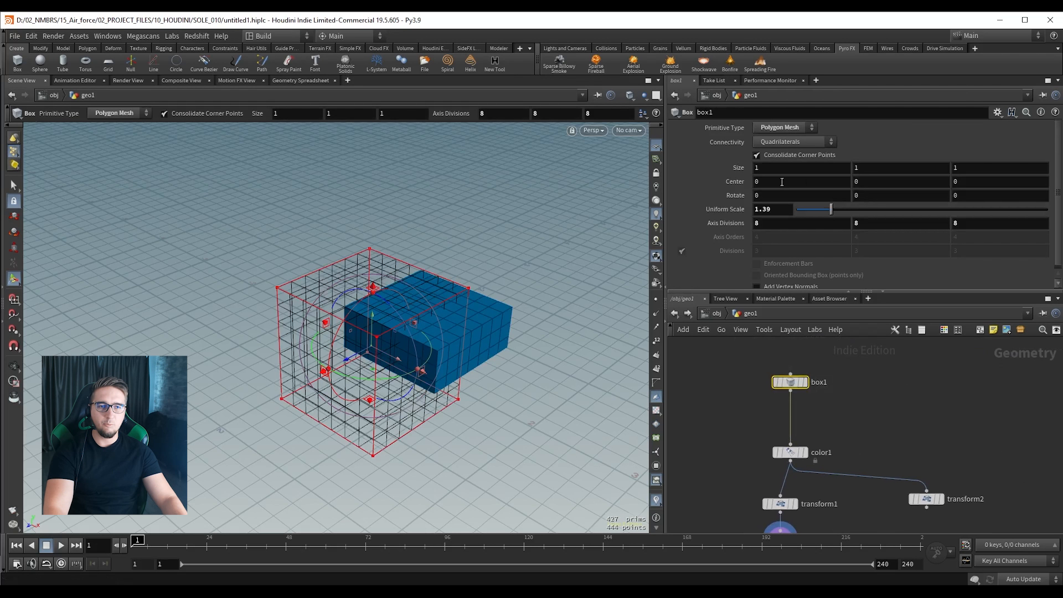
middle_drag(780, 168, 780, 190)
middle_drag(876, 421, 872, 400)
click(890, 376)
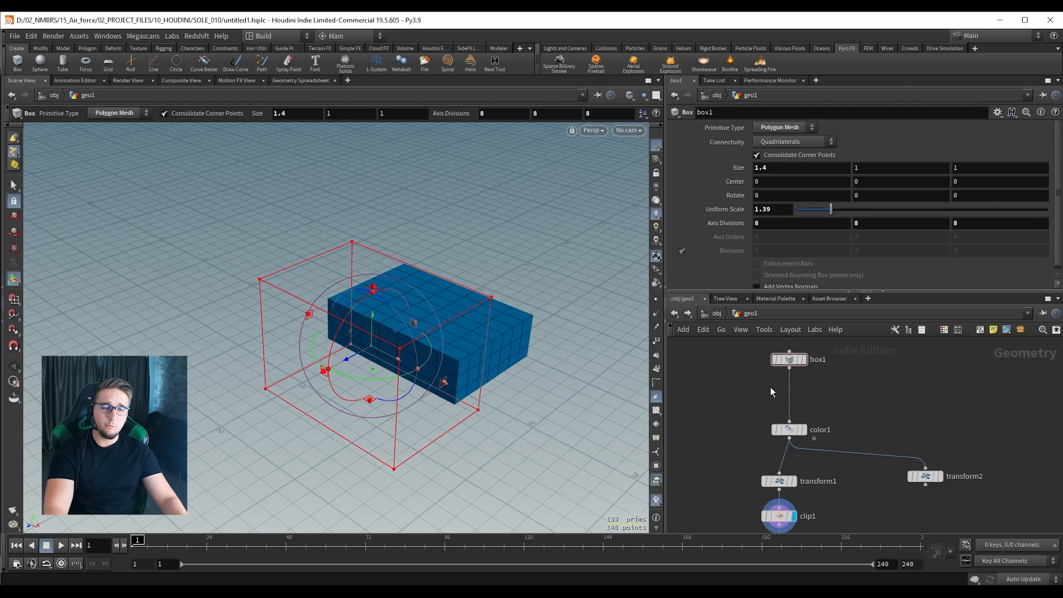
Insert a Transform node between box1 and color1 and rotate the box about the X axis with it.
key(Tab)
text(tran)
key(Return)
click(809, 392)
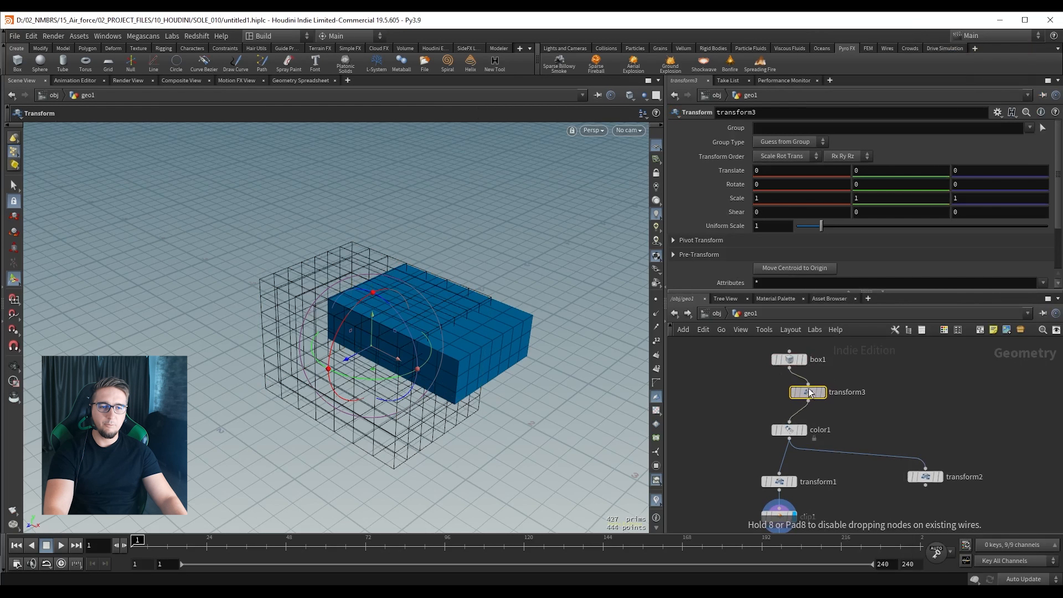
click(797, 396)
middle_drag(806, 183, 122, 252)
Select the OUT_RAIN_FX null and examine how the upstream changes reach the end of the chain.
middle_drag(866, 527, 863, 443)
scroll(729, 477, up, 2)
middle_drag(731, 477, 714, 450)
drag(736, 482, 823, 435)
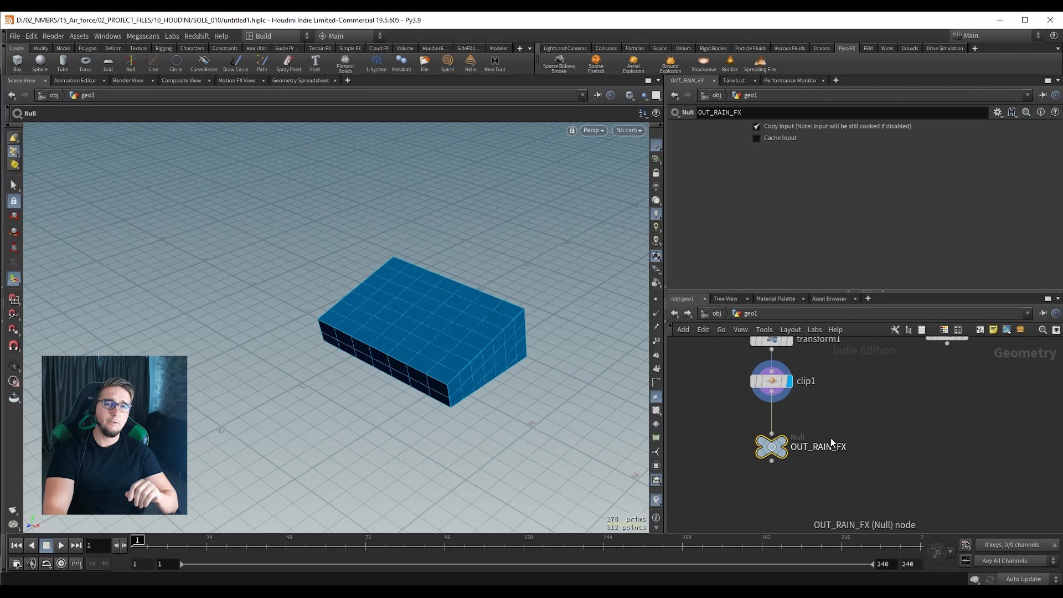
drag(829, 485, 738, 416)
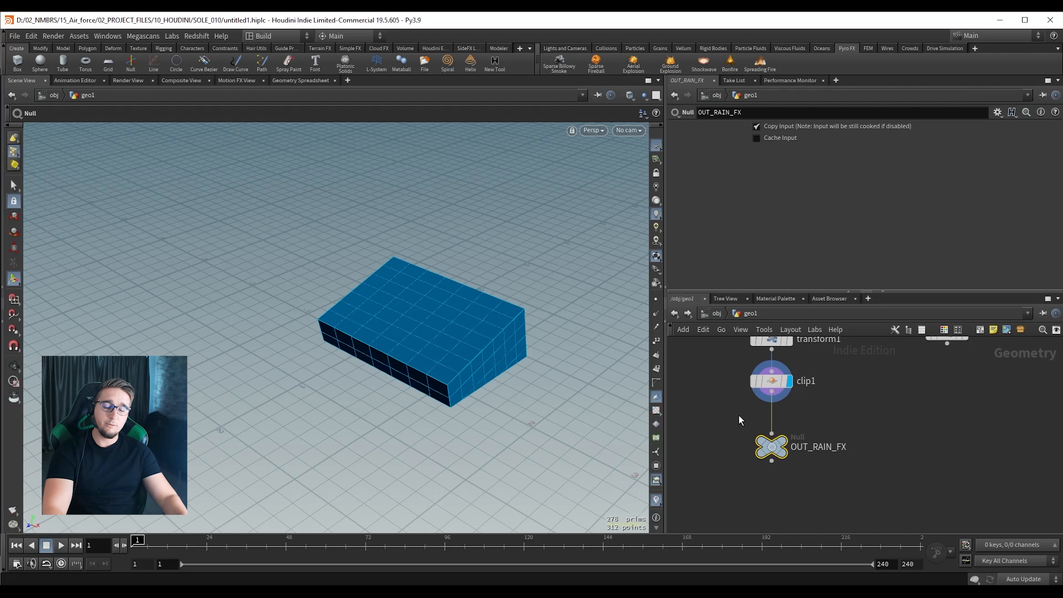
click(878, 420)
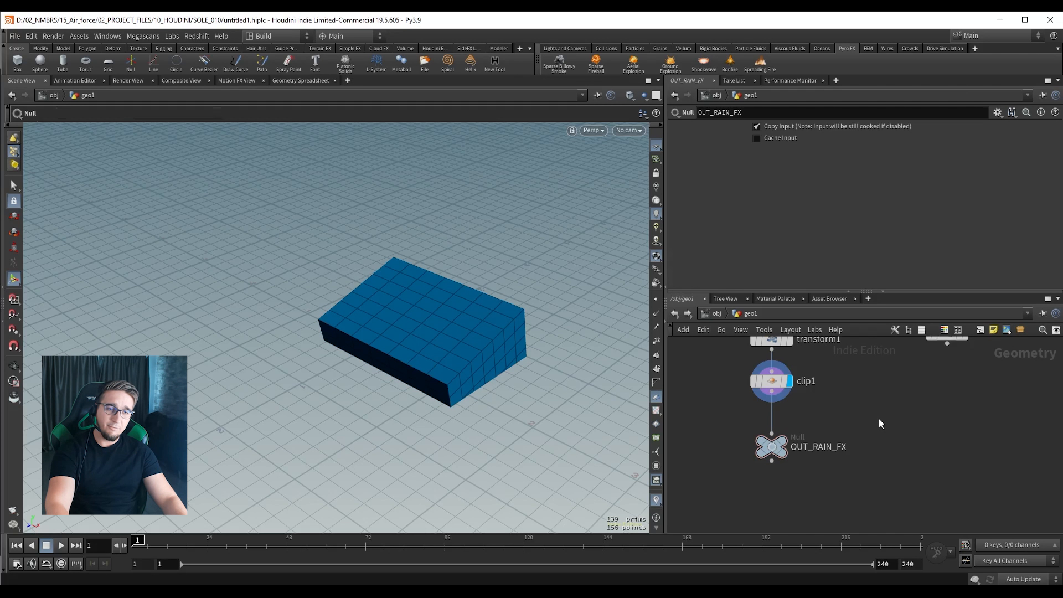
Return to the object level and rename the geo1 object as FX_RAIN.
key(u)
double_click(828, 364)
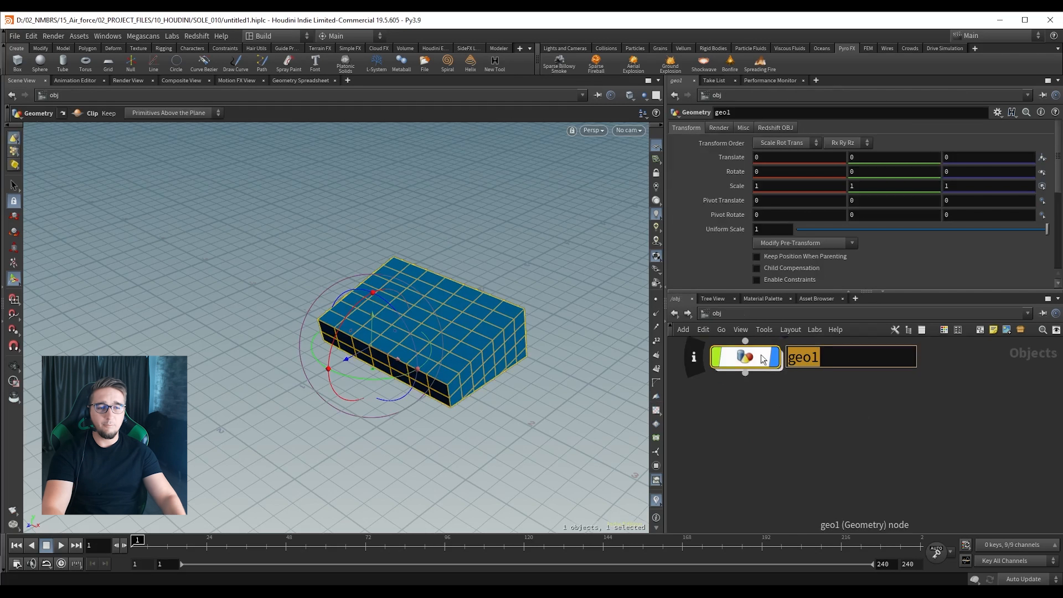
text(FX_RAIN)
key(Return)
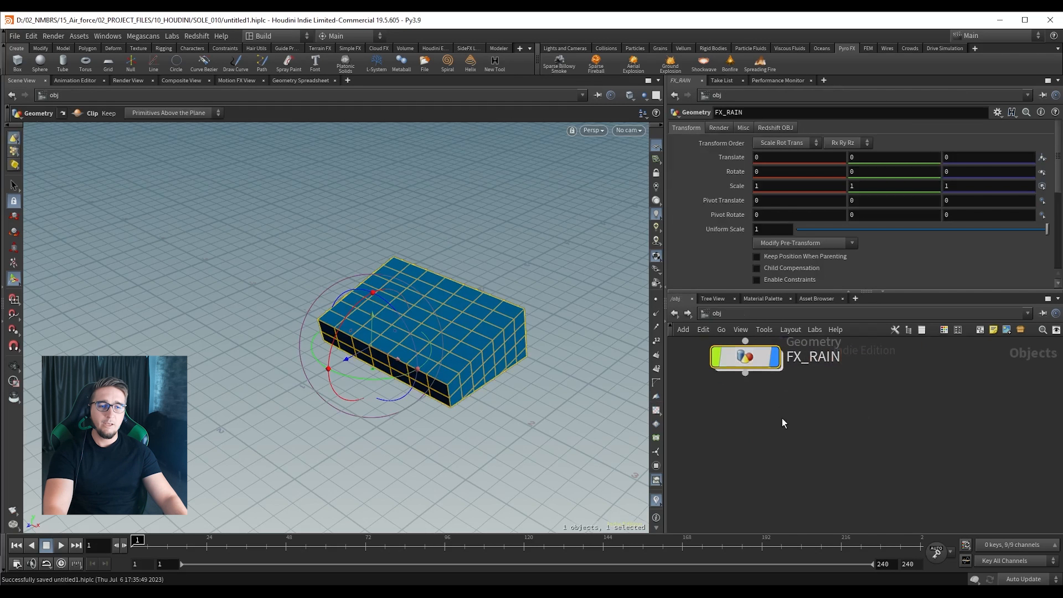
Add a new Geometry object below FX_RAIN in the object network.
scroll(770, 427, down, 2)
click(753, 440)
key(Tab)
key(Escape)
click(754, 440)
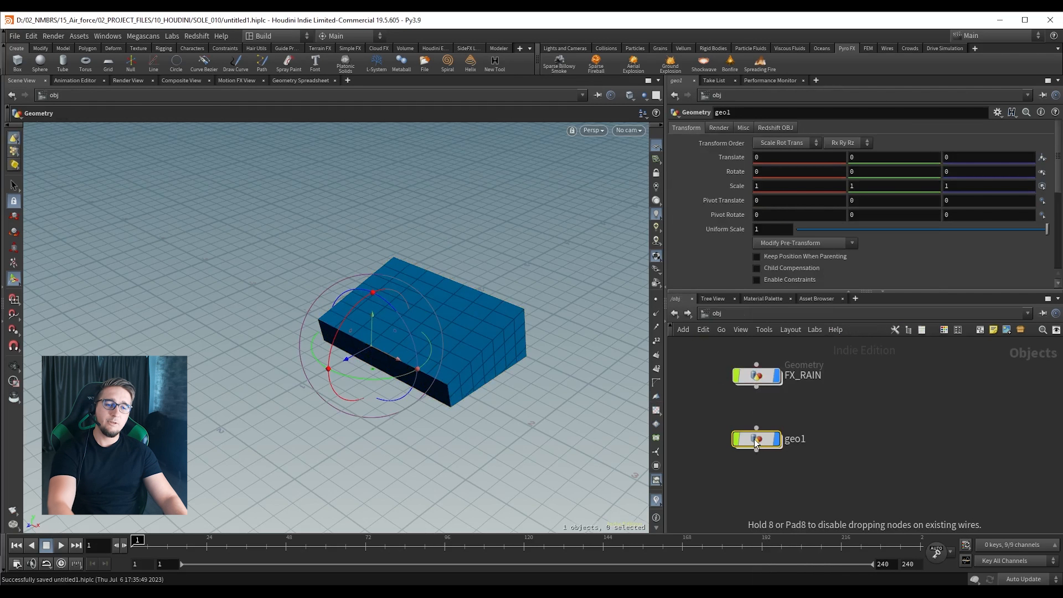
Rename the new geometry object as FX_SPLASHES and enter its network.
double_click(795, 438)
text(F)
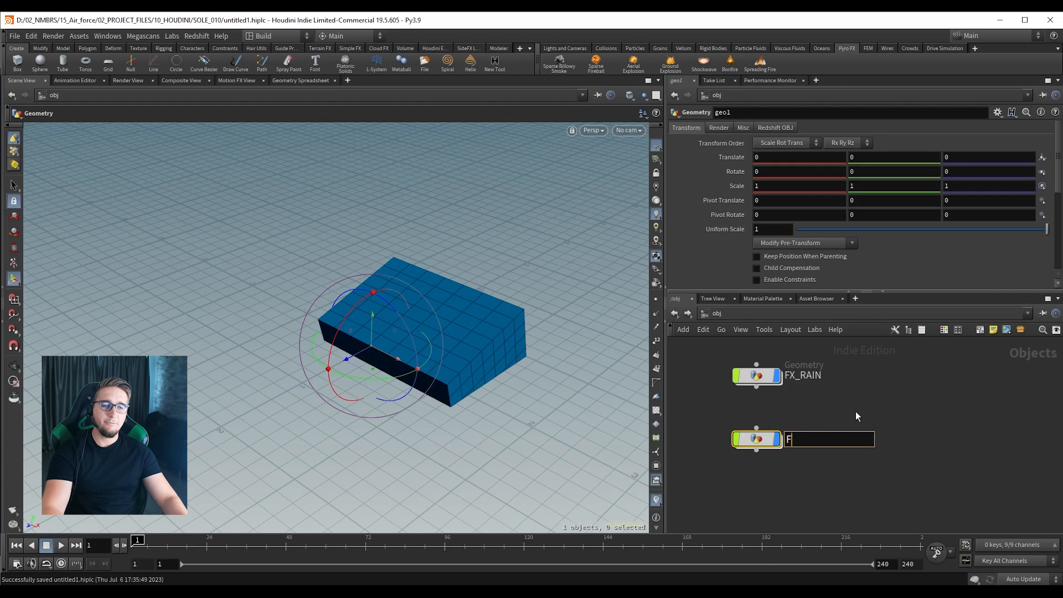
text(X_SPLASHES)
key(Return)
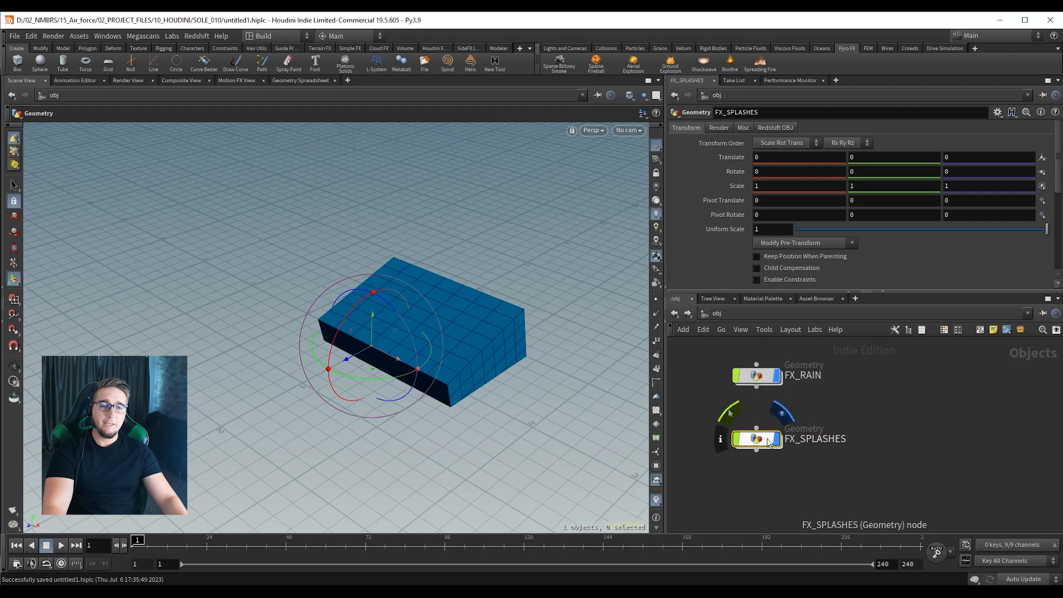
double_click(764, 437)
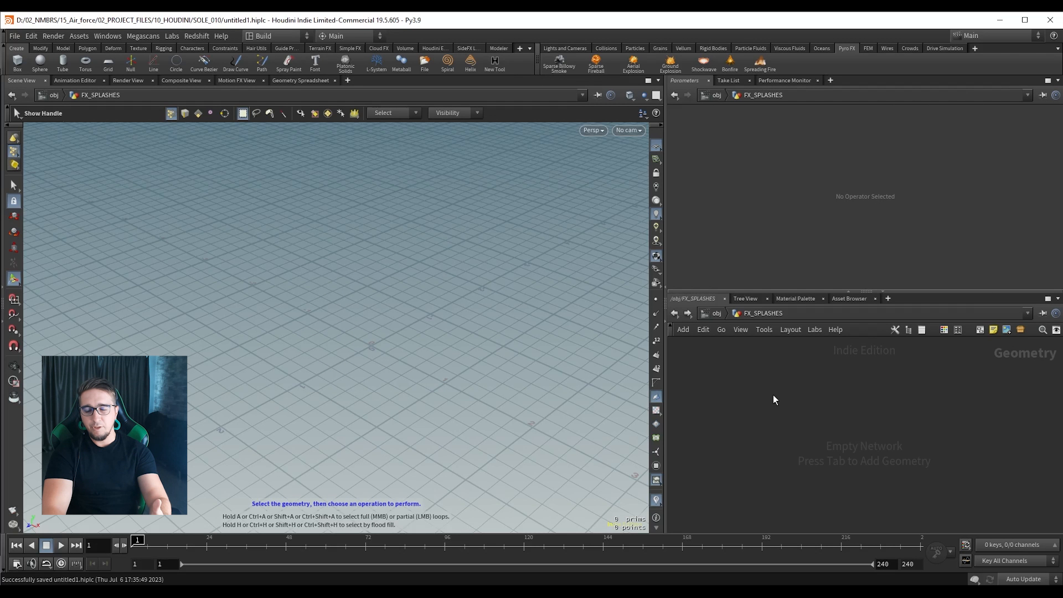
Add a Sphere node to the FX_SPLASHES network and place it in the empty area.
key(Tab)
text(sph)
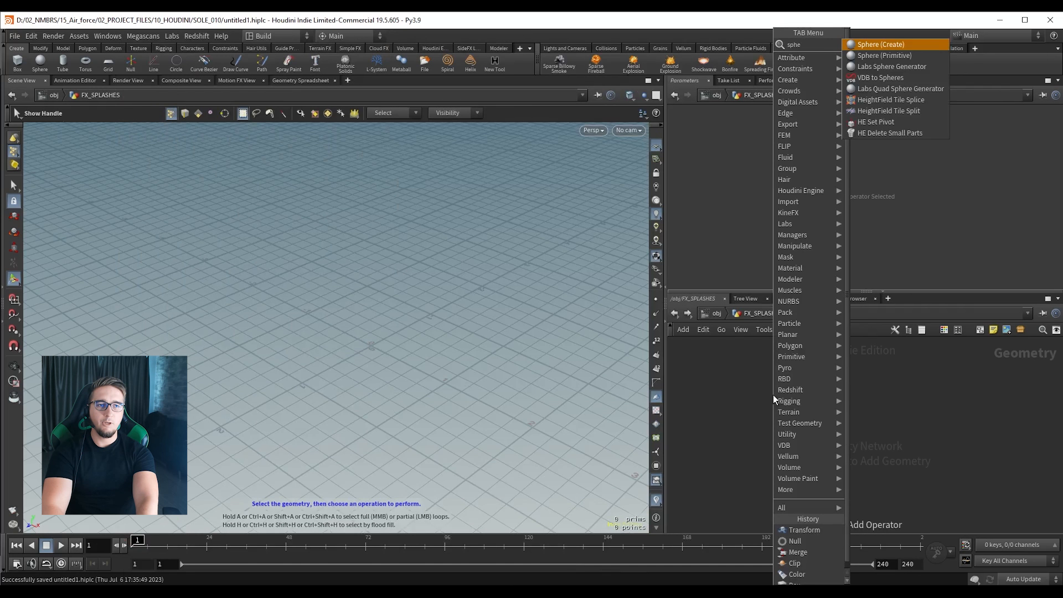
key(Return)
key(Return)
drag(786, 394, 778, 369)
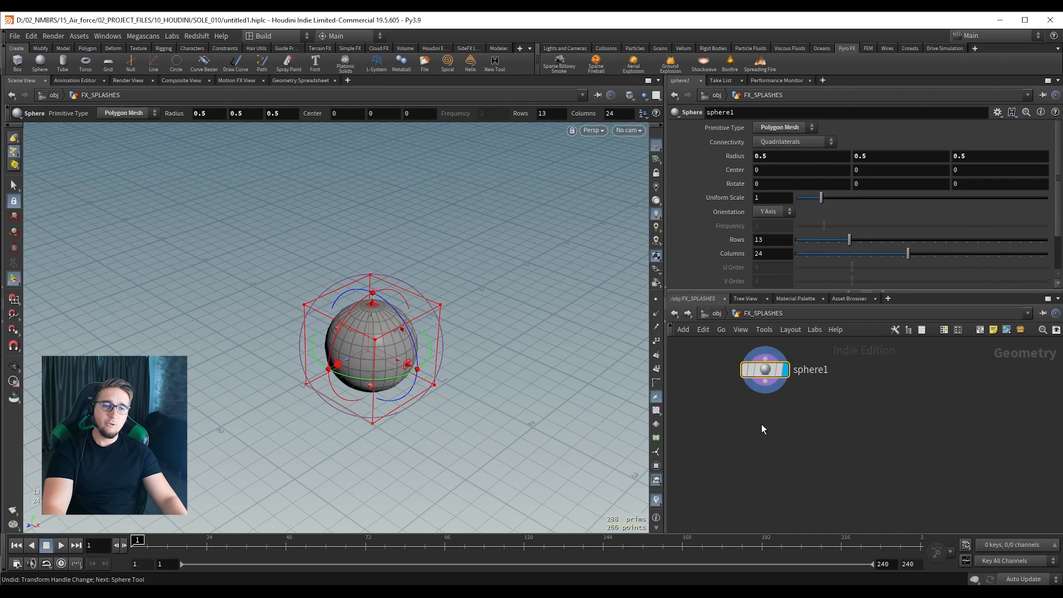
Add a Color node below the sphere and set its color to purple, 0.25, 0, 0.5.
key(Tab)
text(color)
key(Return)
click(784, 197)
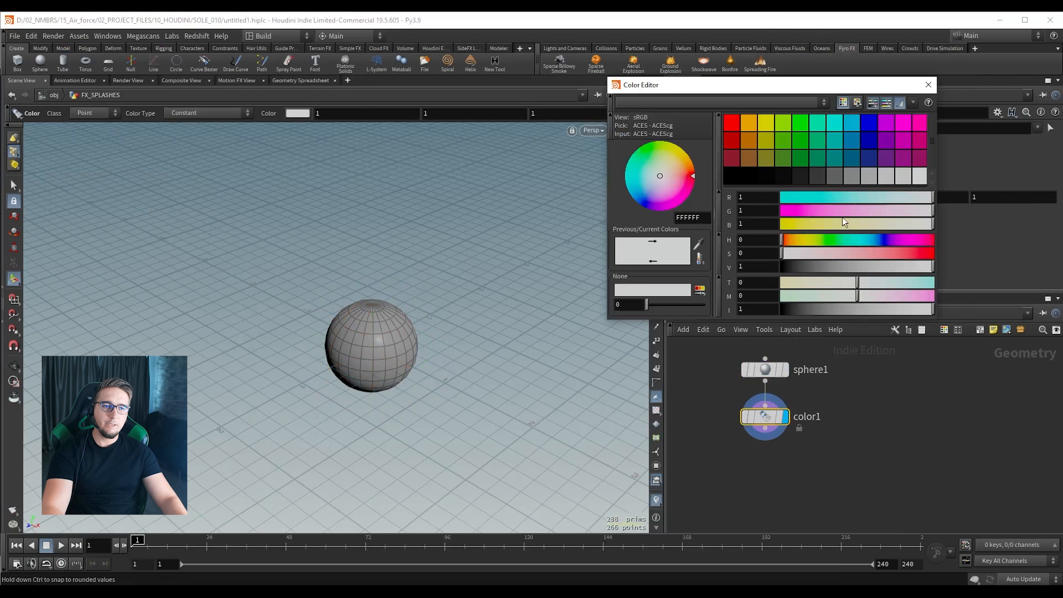
click(869, 140)
click(886, 140)
click(928, 85)
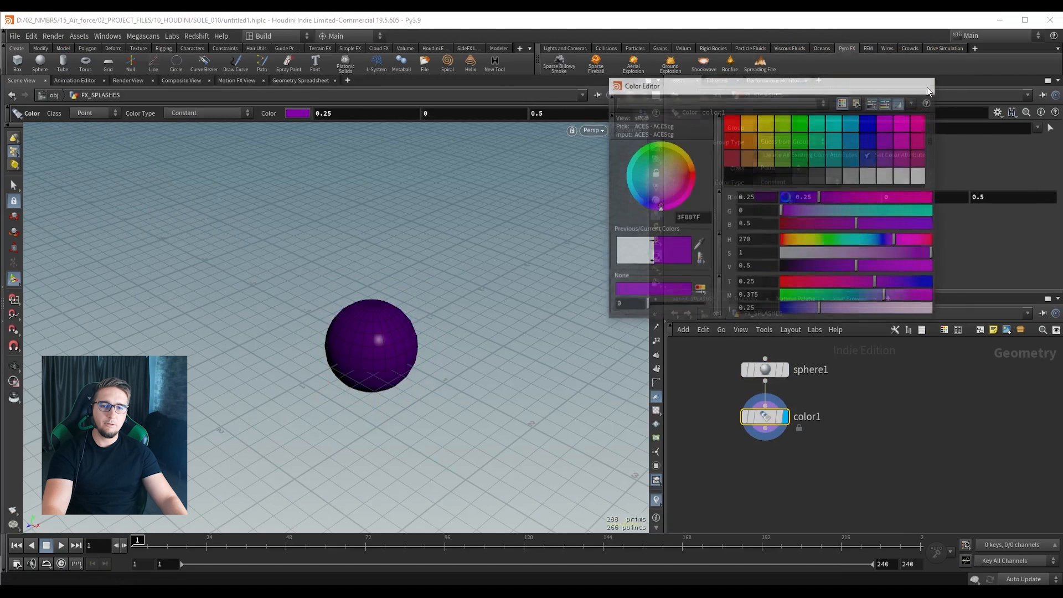
Add a Transform node after the color node and move the sphere to about -0.43 in X and 0.23 in Z.
key(Tab)
text(tran)
key(Return)
key(Return)
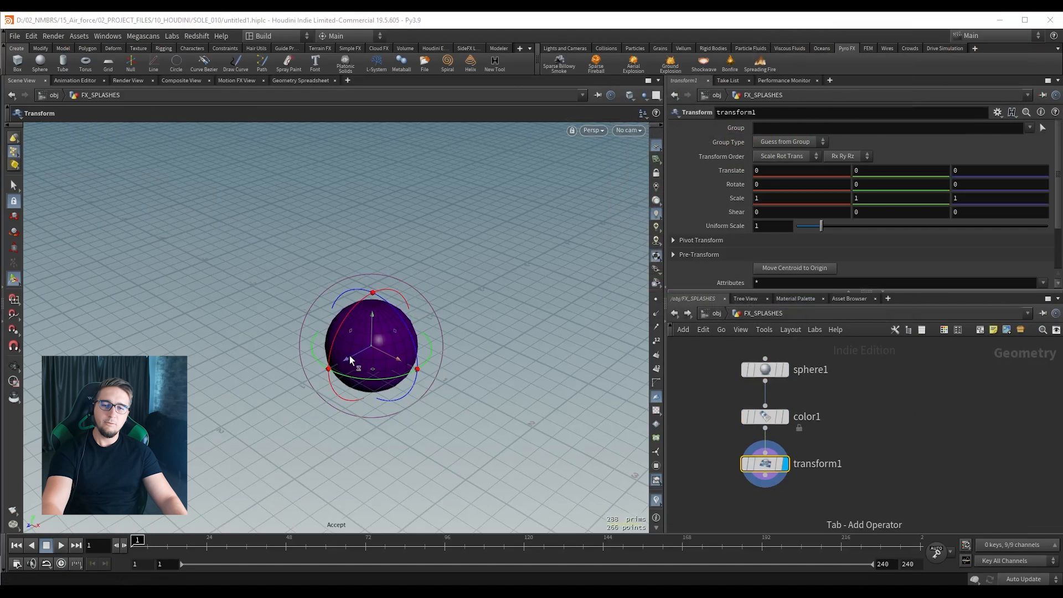
drag(350, 359, 338, 350)
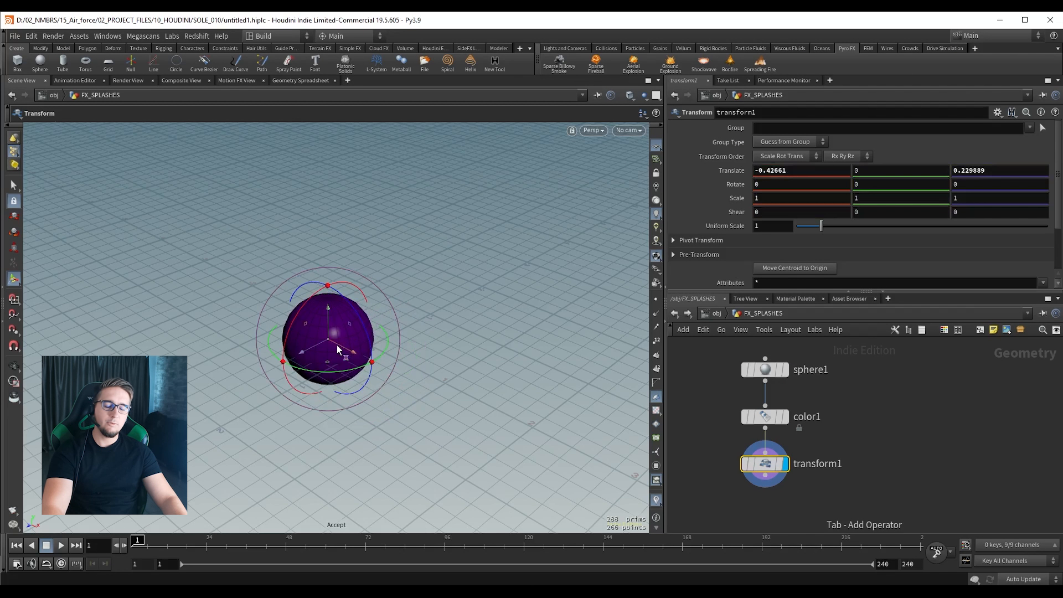
middle_drag(864, 438, 890, 432)
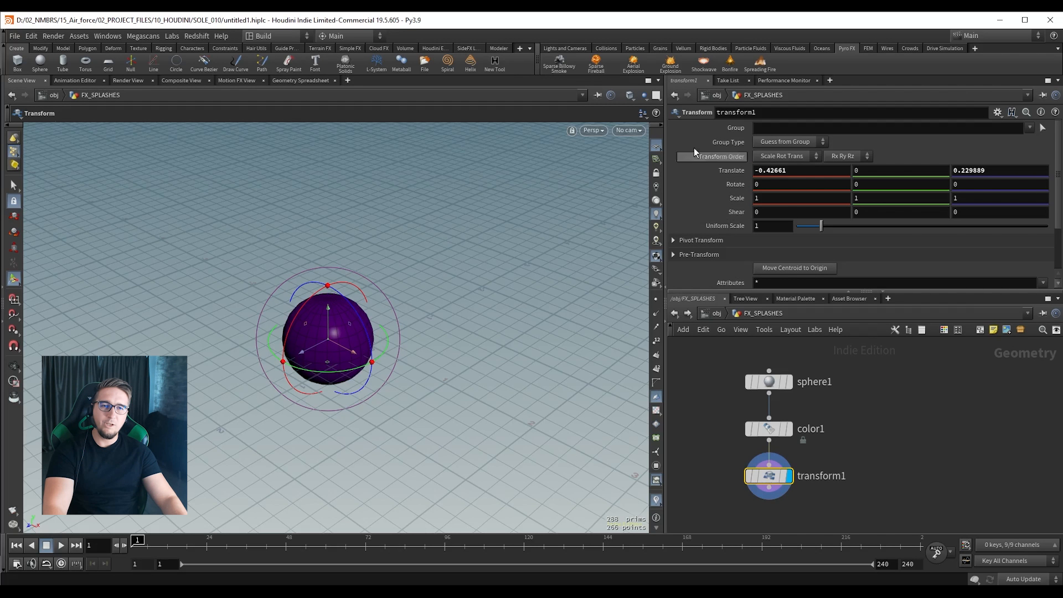
Show the other scene objects in the viewport alongside FX_SPLASHES and save the scene.
click(645, 98)
click(673, 105)
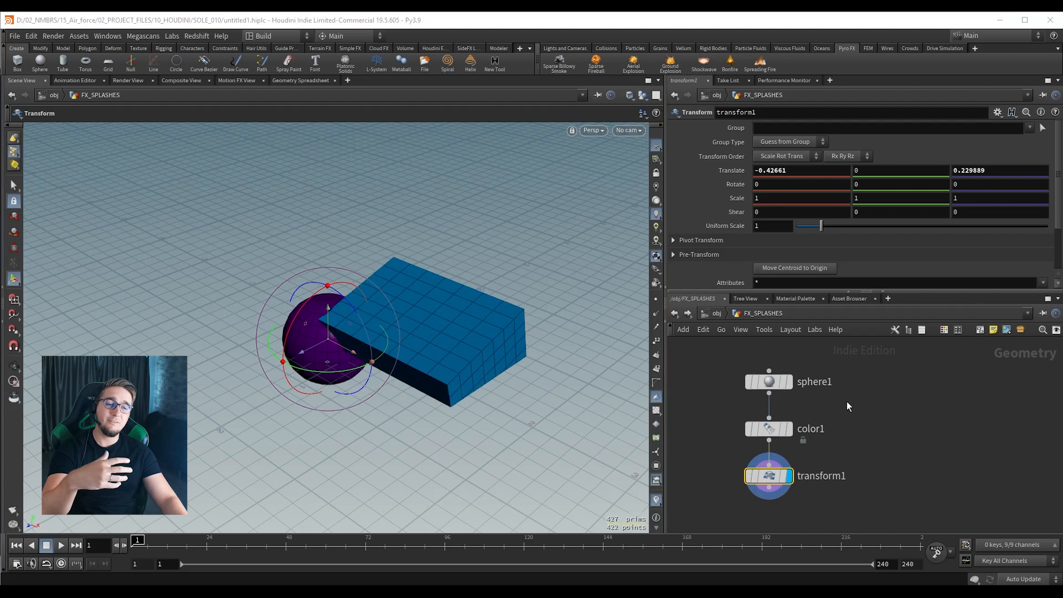
key(ctrl+s)
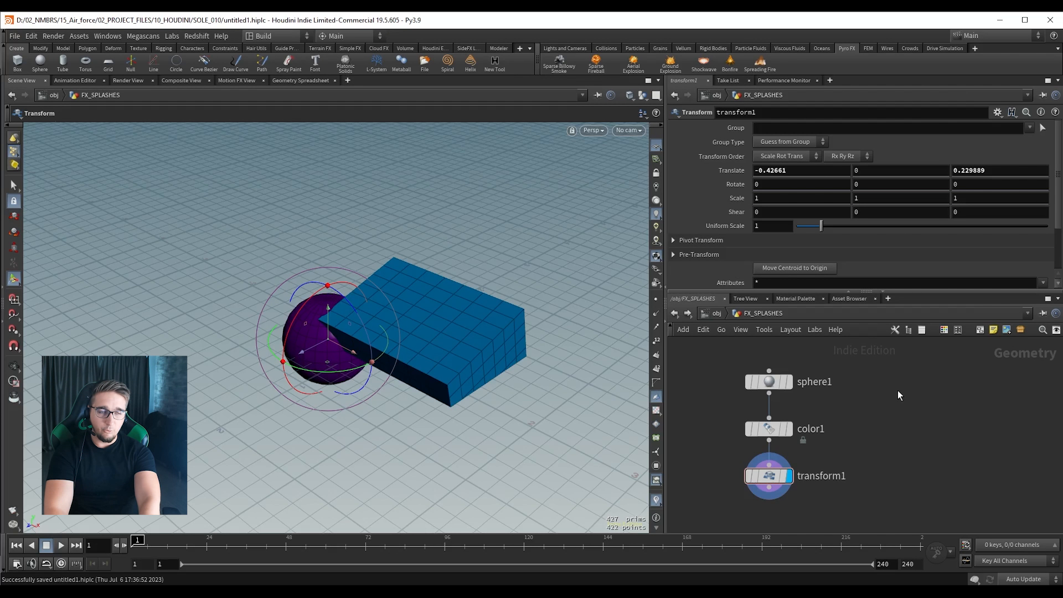
Add an Object Merge node beside the sphere chain and set its Object 1 to /obj/FX_RAIN/OUT_RAIN_FX.
key(Tab)
text(ob)
key(Return)
click(897, 390)
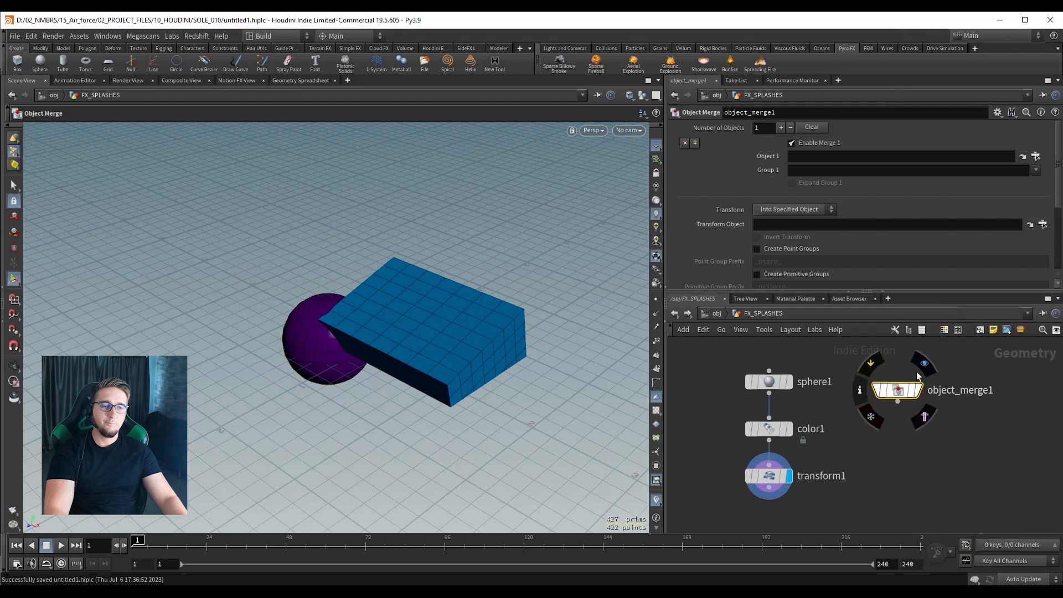
click(1035, 156)
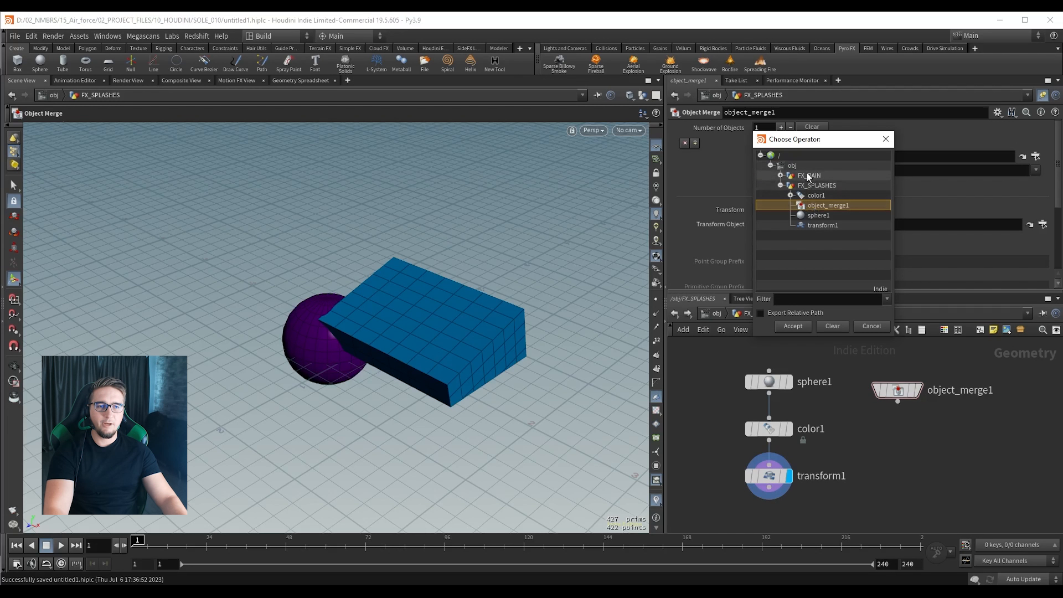
click(780, 175)
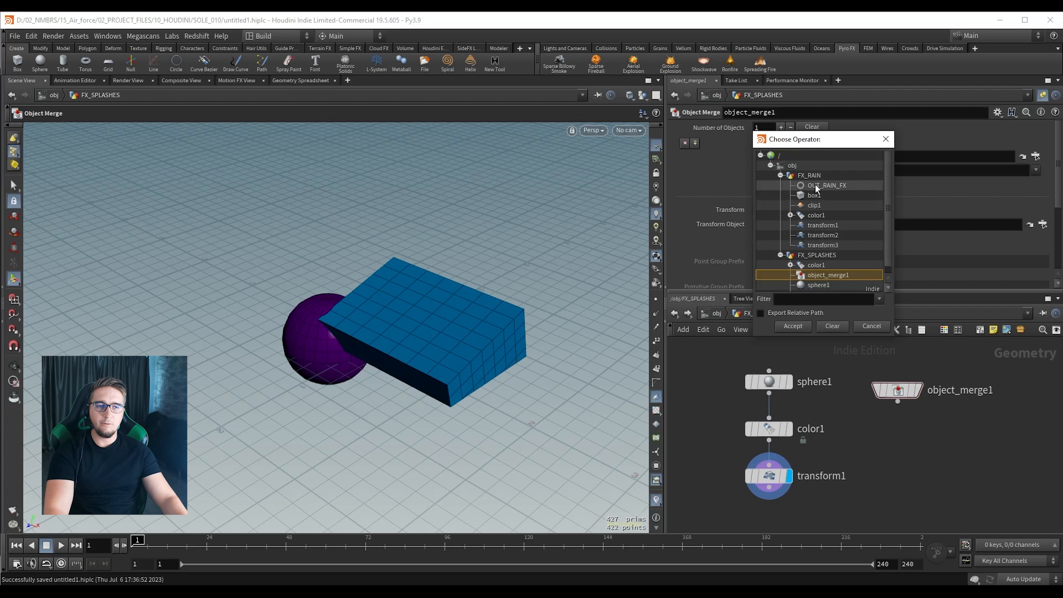
double_click(825, 184)
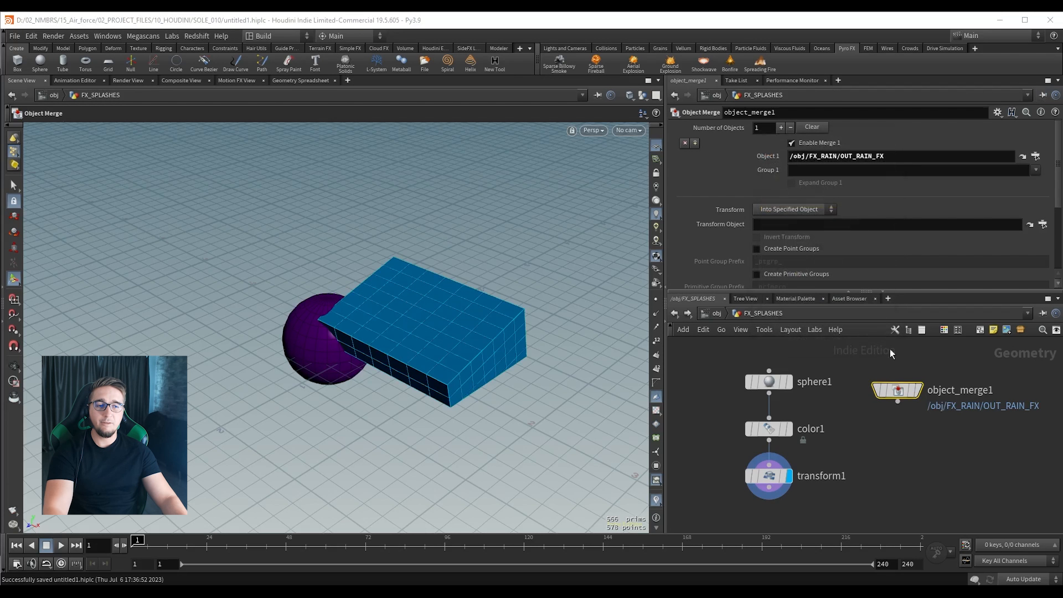
Select the Object Merge node and make it the displayed node of the FX_SPLASHES network.
drag(861, 364, 942, 432)
key(r)
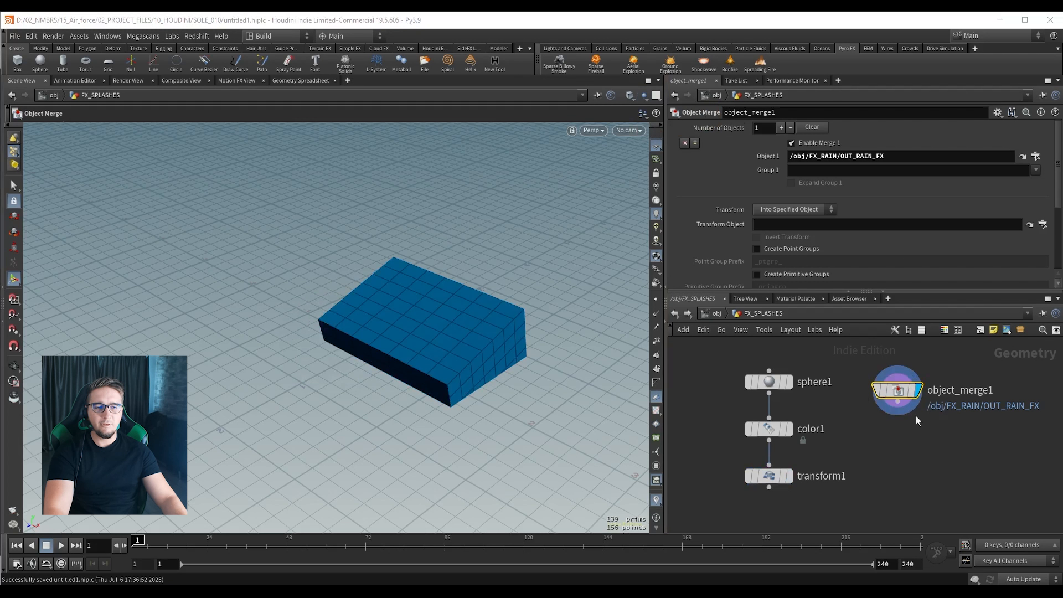
key(h)
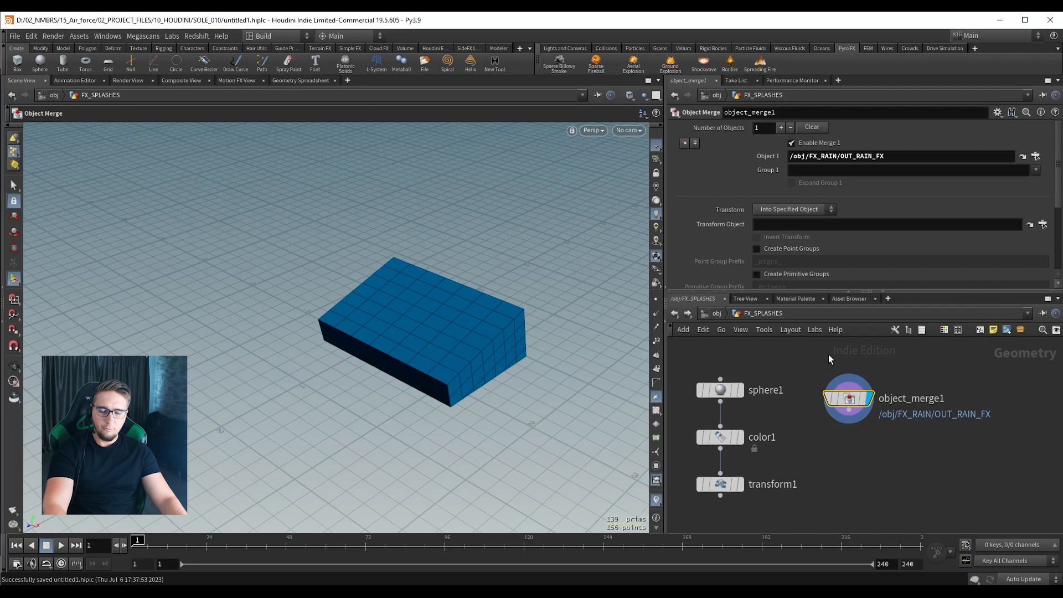
Return to the object level, delete the FX_SPLASHES object and select FX_RAIN.
key(u)
key(Delete)
click(774, 406)
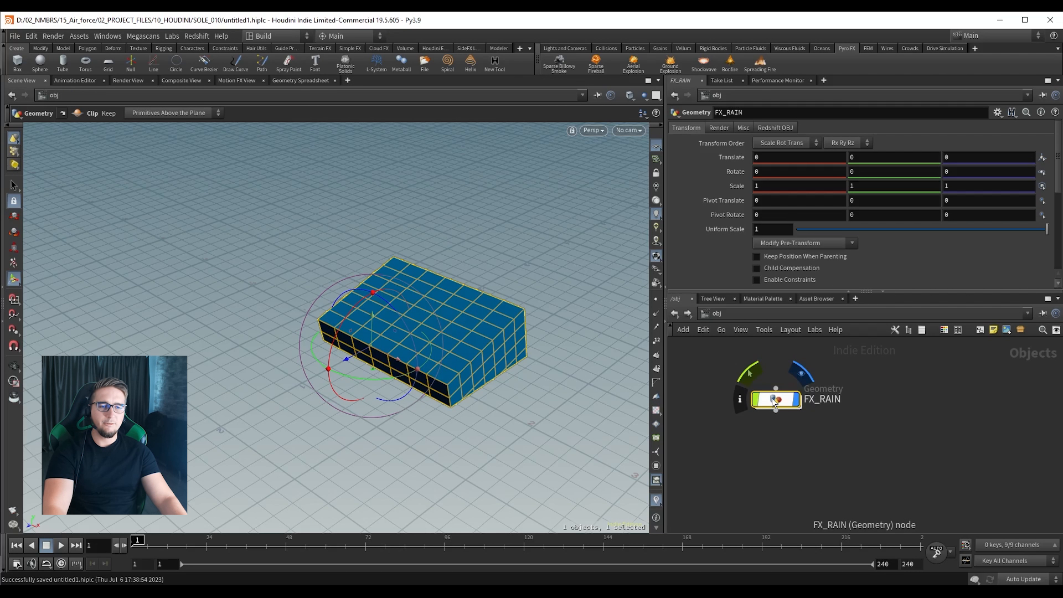
Enter the FX_RAIN network and examine its color, transform and clip nodes.
double_click(771, 398)
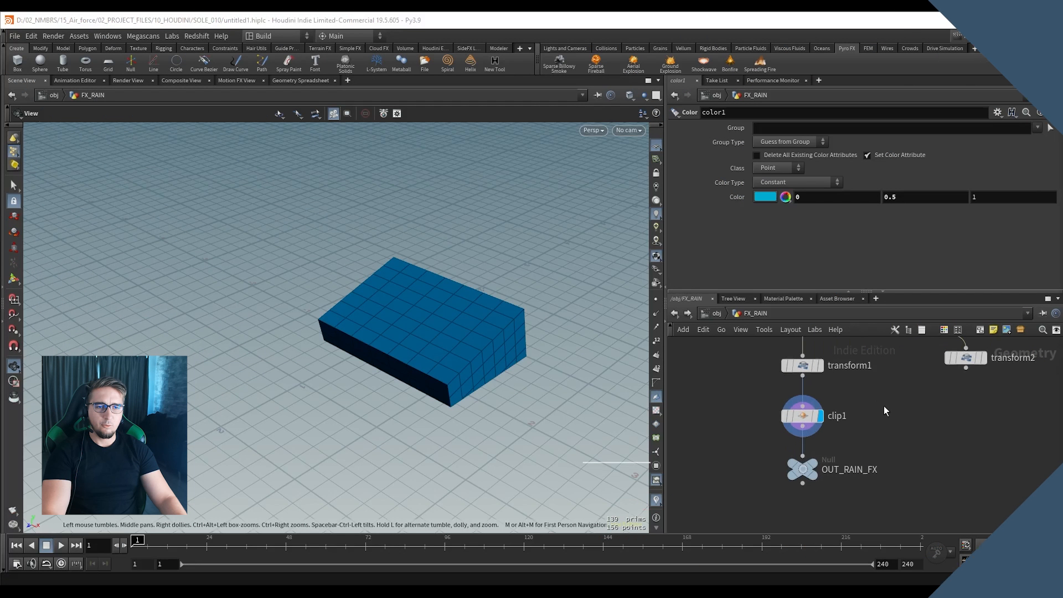
click(792, 424)
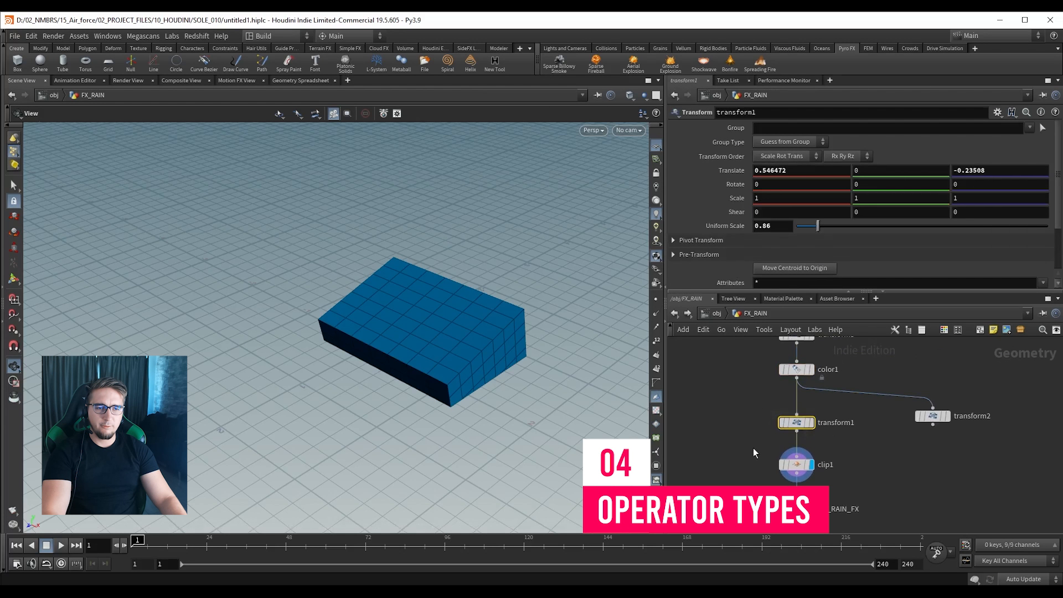
click(791, 465)
mouse_move(752, 393)
middle_down()
mouse_move(741, 450)
mouse_move(736, 394)
middle_up()
click(786, 426)
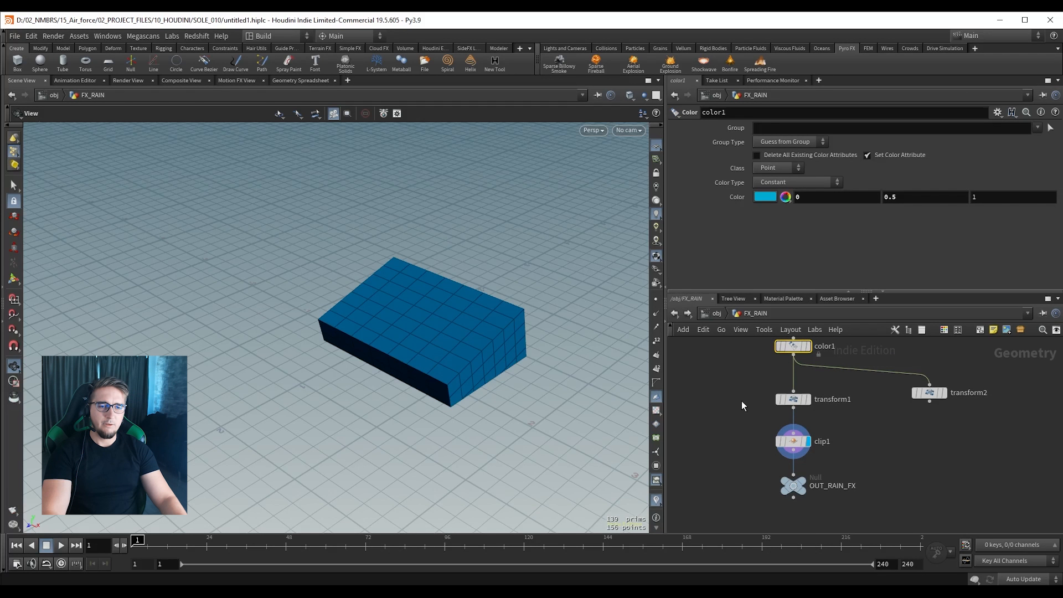
middle_drag(934, 440, 909, 461)
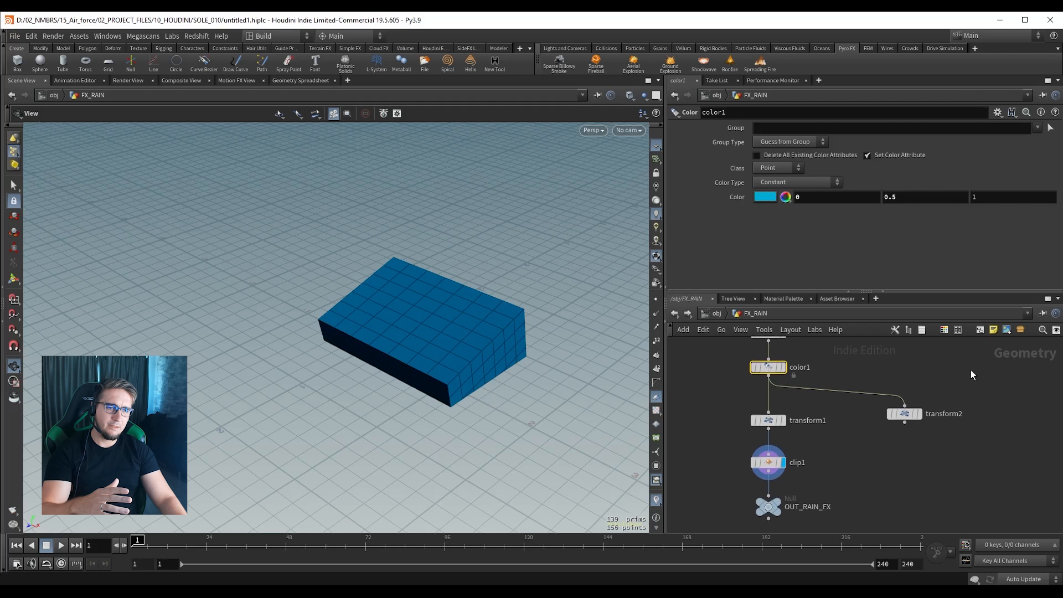
middle_drag(887, 365, 919, 376)
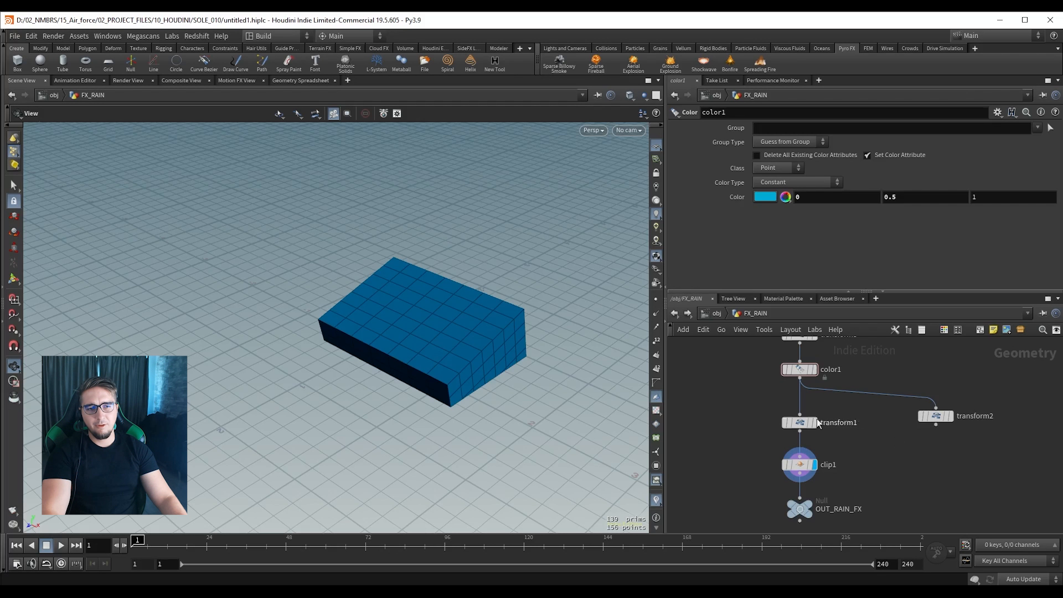
middle_drag(733, 439, 728, 421)
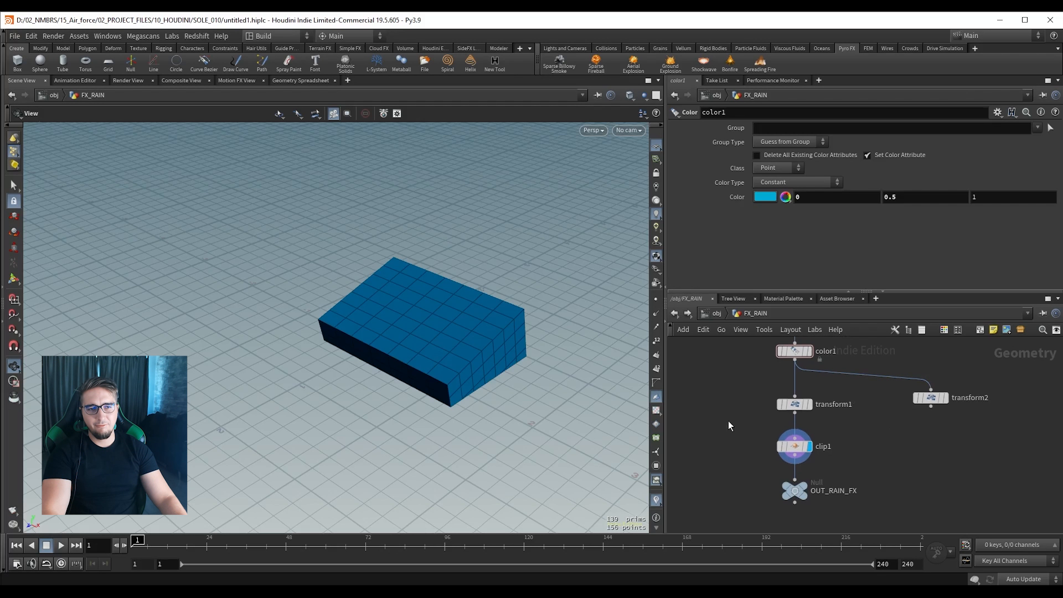
Go up to the object level and switch the network editor to the out context.
right_click(714, 314)
click(707, 315)
click(712, 313)
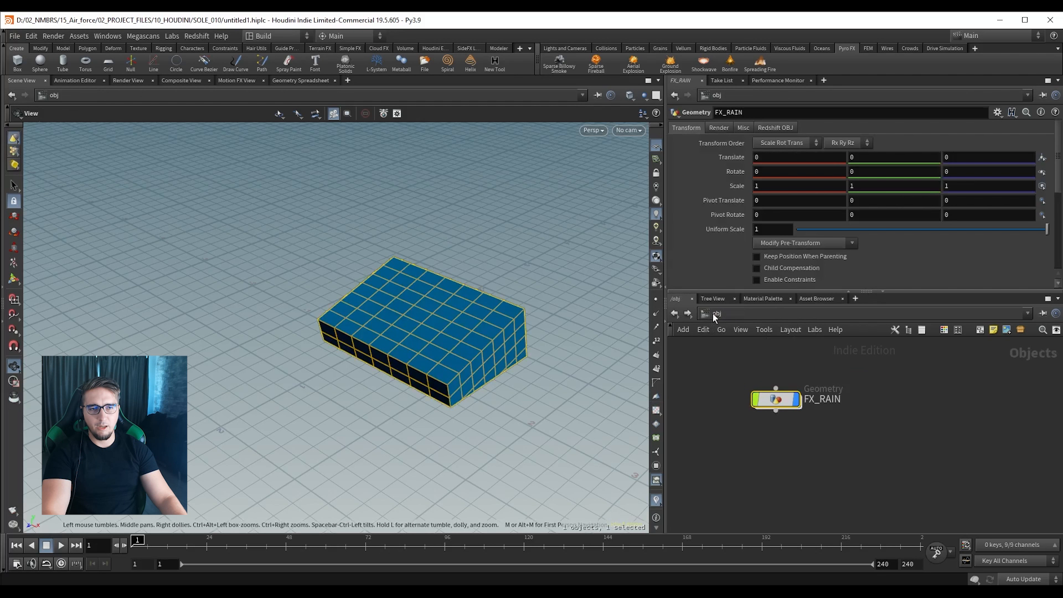
click(718, 315)
click(736, 376)
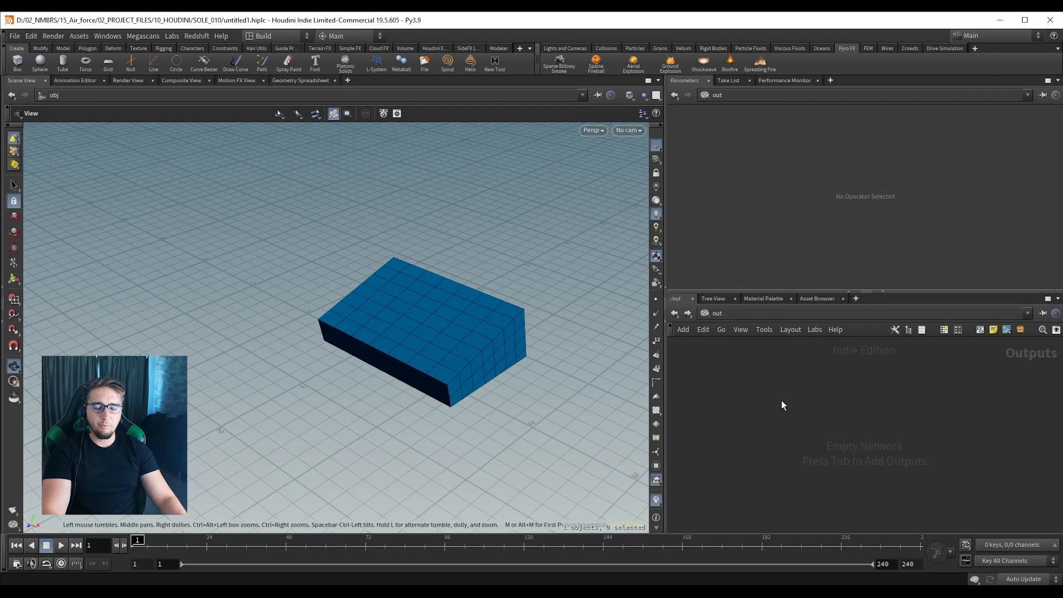
Look through the operators available in the out context, including the complete list.
key(Tab)
key(Escape)
key(Tab)
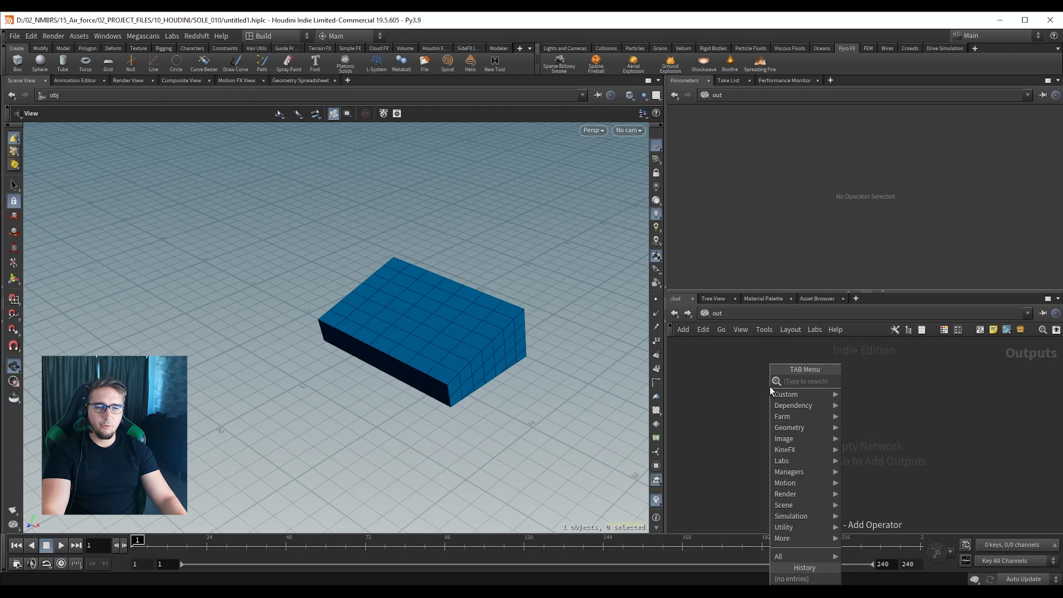
mouse_move(831, 560)
click(863, 515)
click(795, 417)
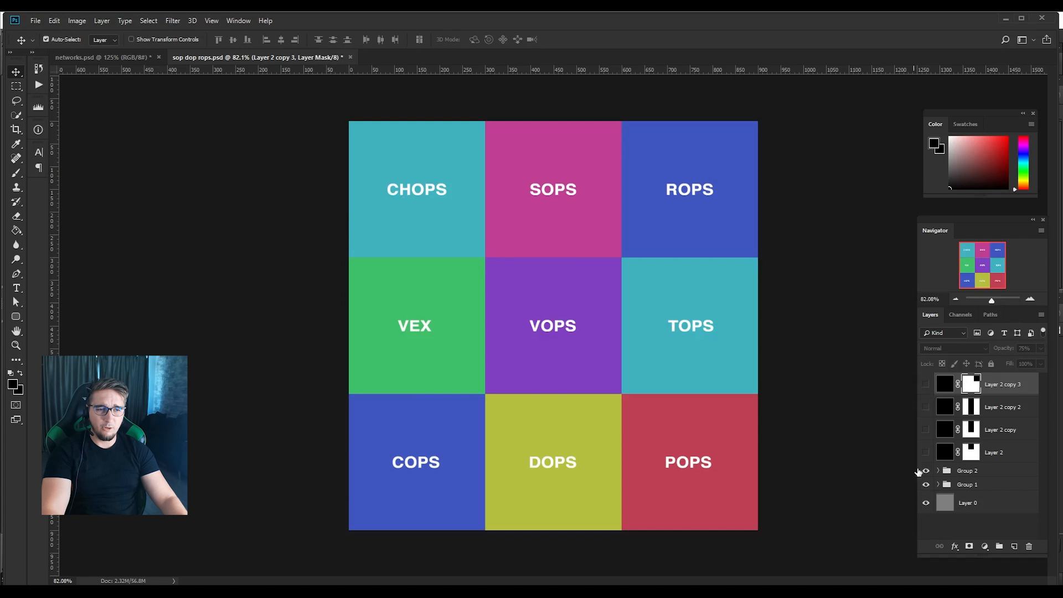
Switch to Photoshop and toggle the Layer 2, Layer 2 copy 2 and Layer 2 copy 3 overlays on the operator-type grid.
click(925, 452)
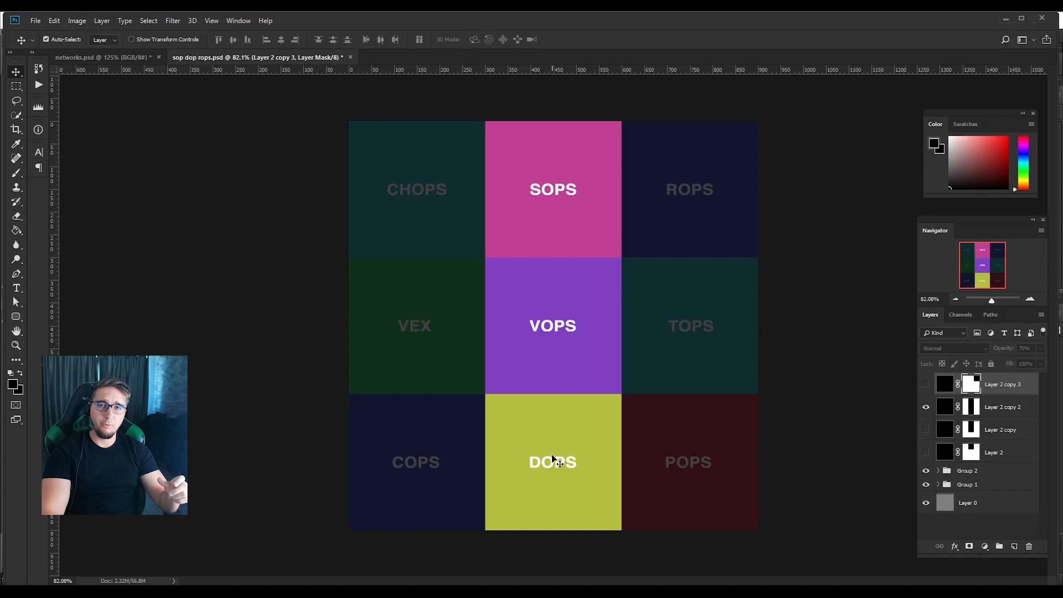
click(925, 406)
click(925, 384)
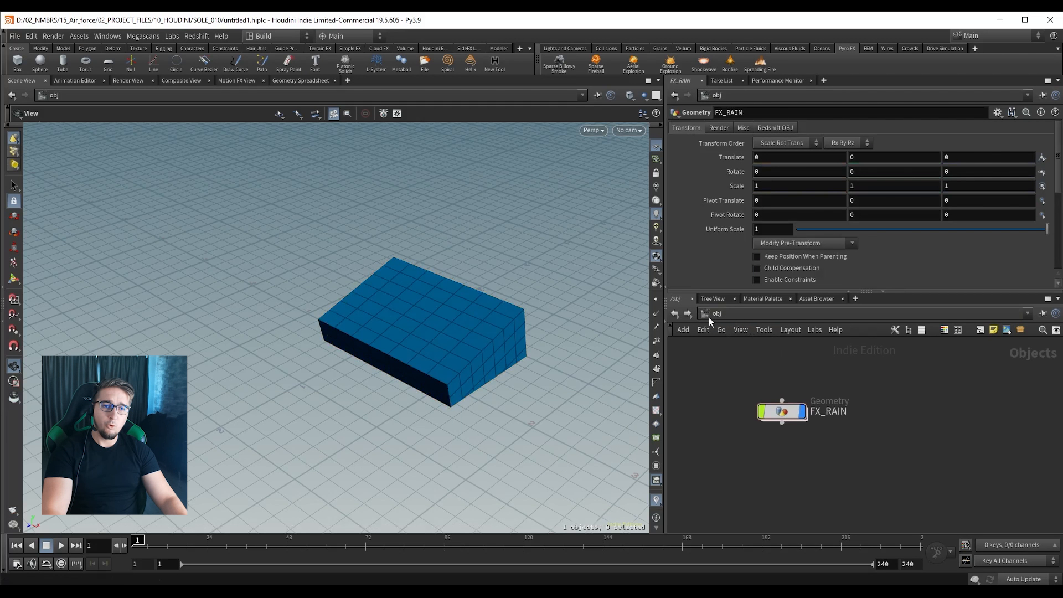
Switch back to Houdini, enter the FX_RAIN network and look through the complete list of geometry operators.
double_click(778, 413)
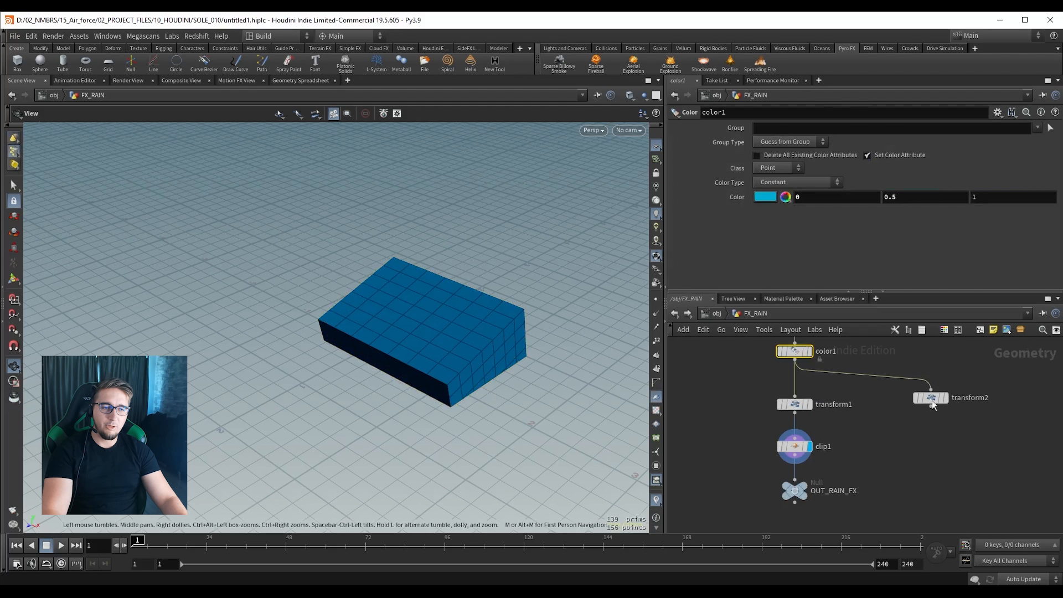
key(Tab)
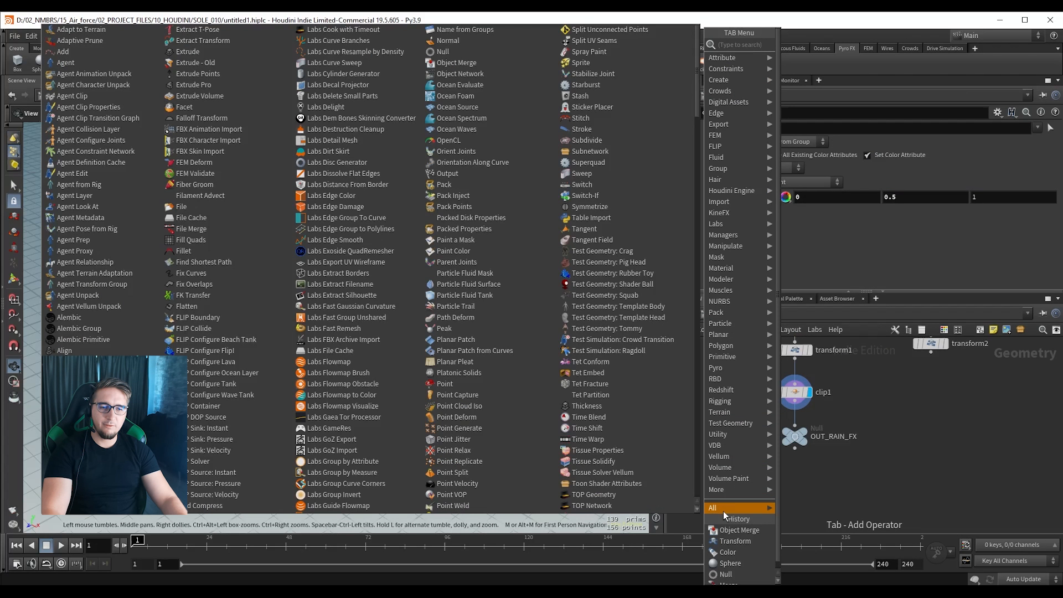
mouse_move(714, 508)
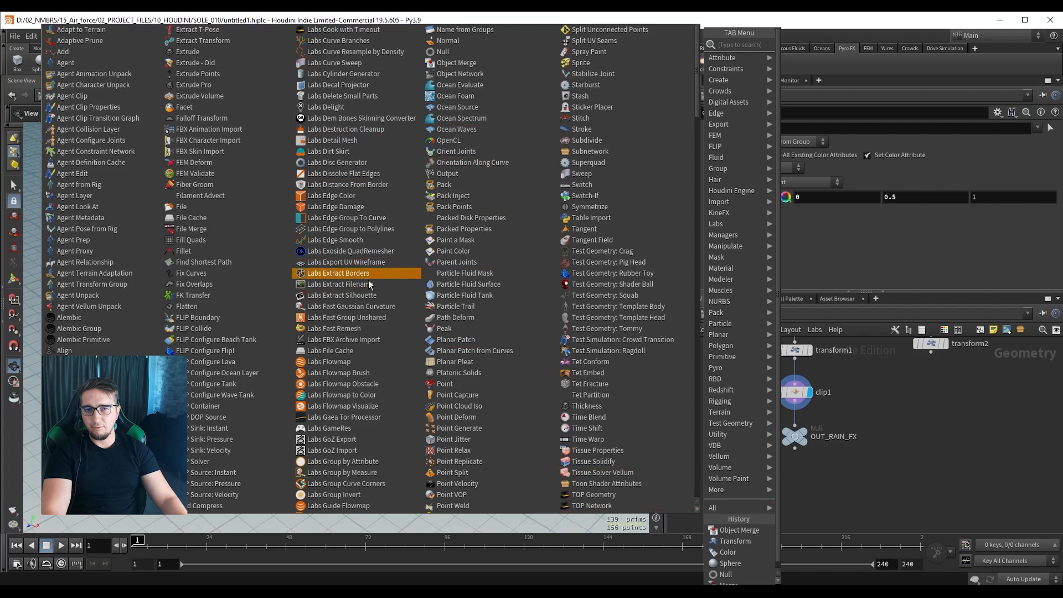
key(Escape)
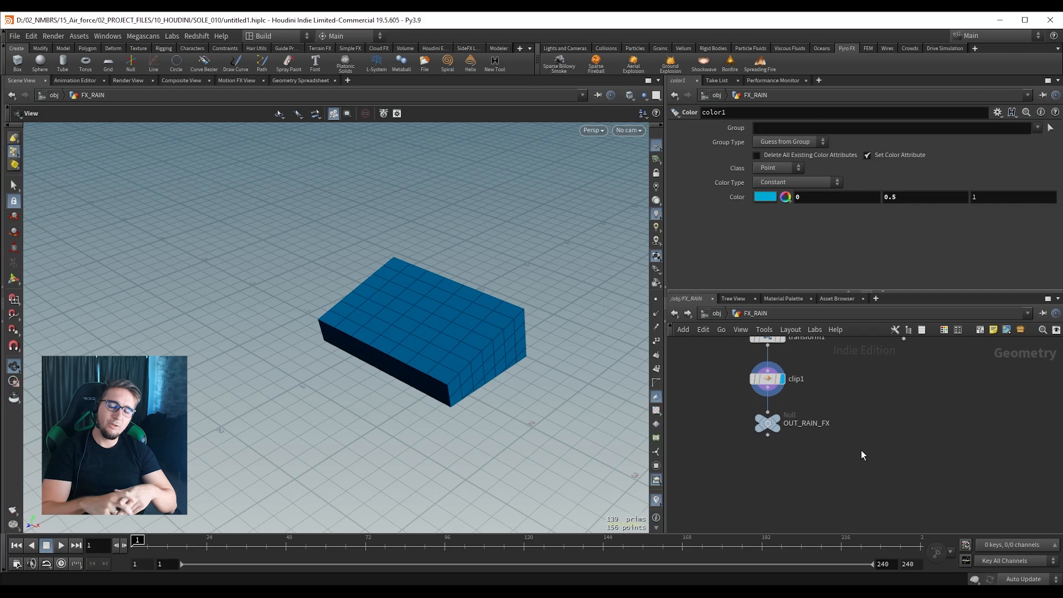
Add a DOP Network node to the FX_RAIN network near the OUT_RAIN_FX null.
key(Tab)
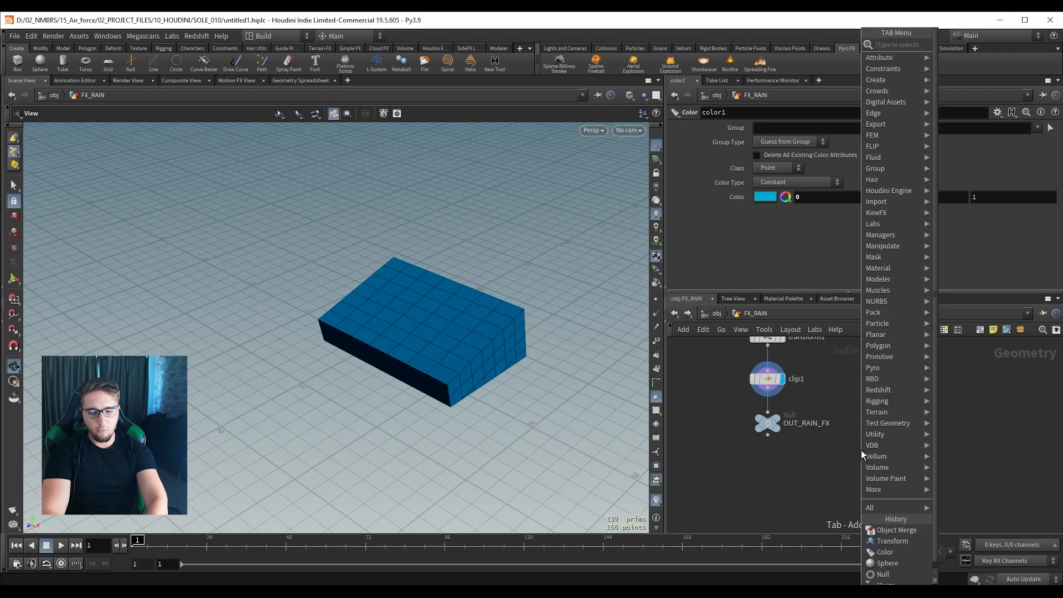
text(dopn)
key(Return)
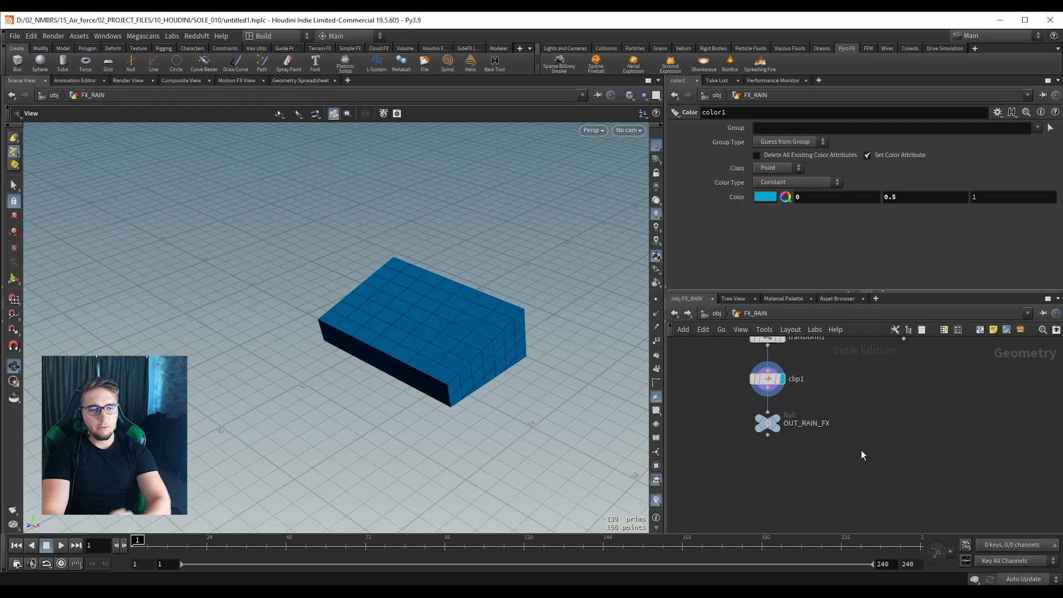
click(861, 450)
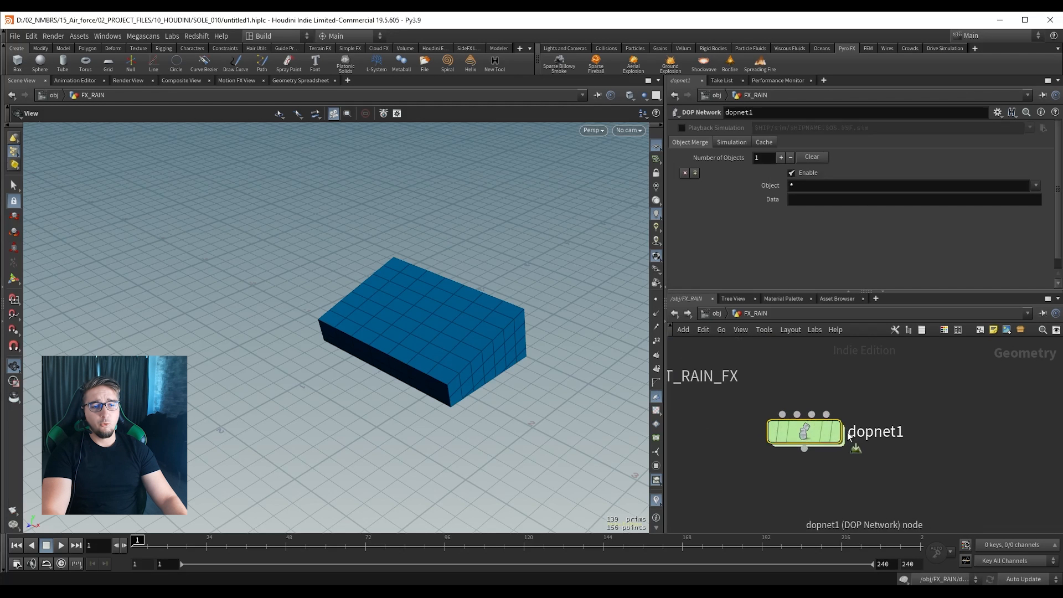
Enter the dopnet1 DOP network inside FX_RAIN and save the scene file.
middle_drag(921, 389, 945, 374)
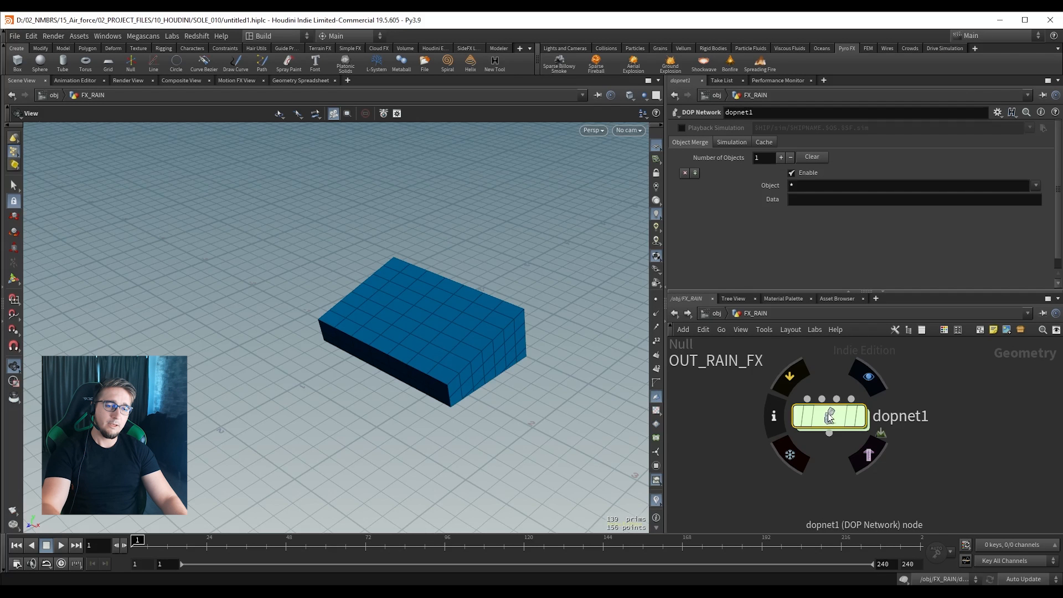
double_click(828, 412)
drag(965, 379, 1024, 356)
key(ctrl+s)
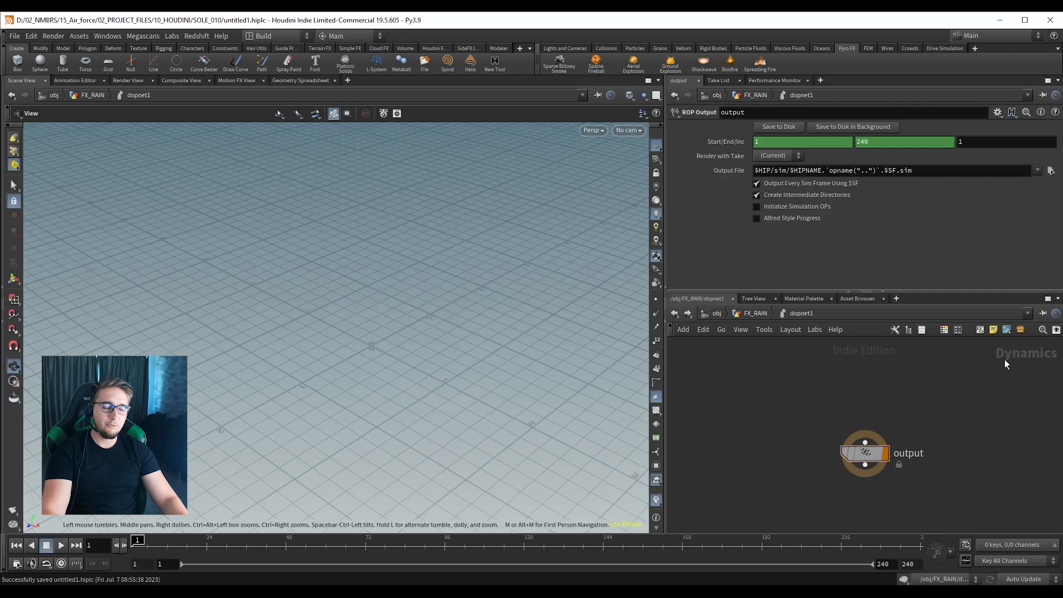
Look through the complete list of operators available in the Dynamics context, and return to the parent network.
key(Tab)
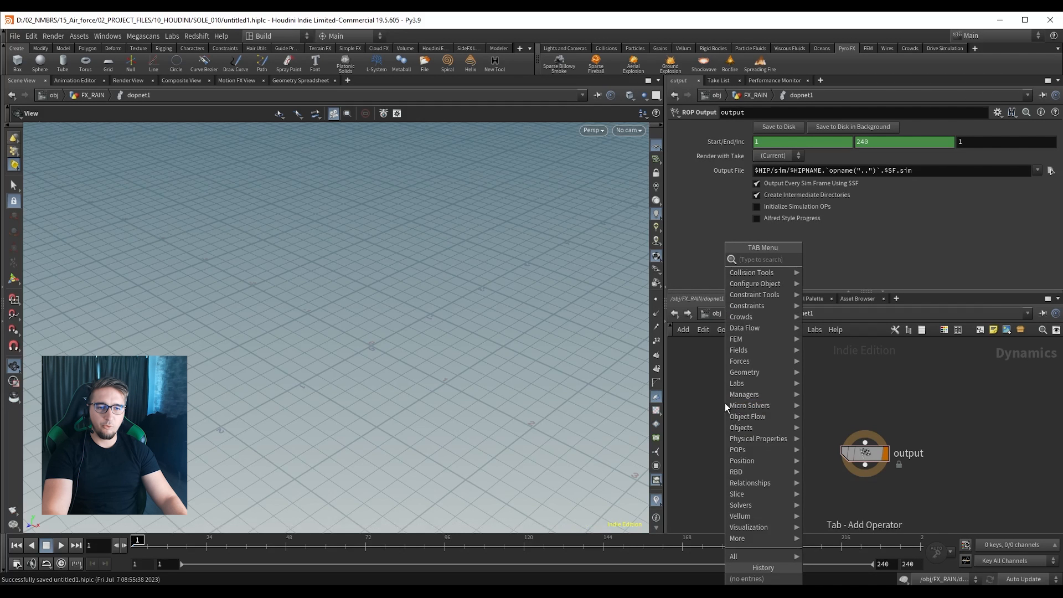
mouse_move(762, 553)
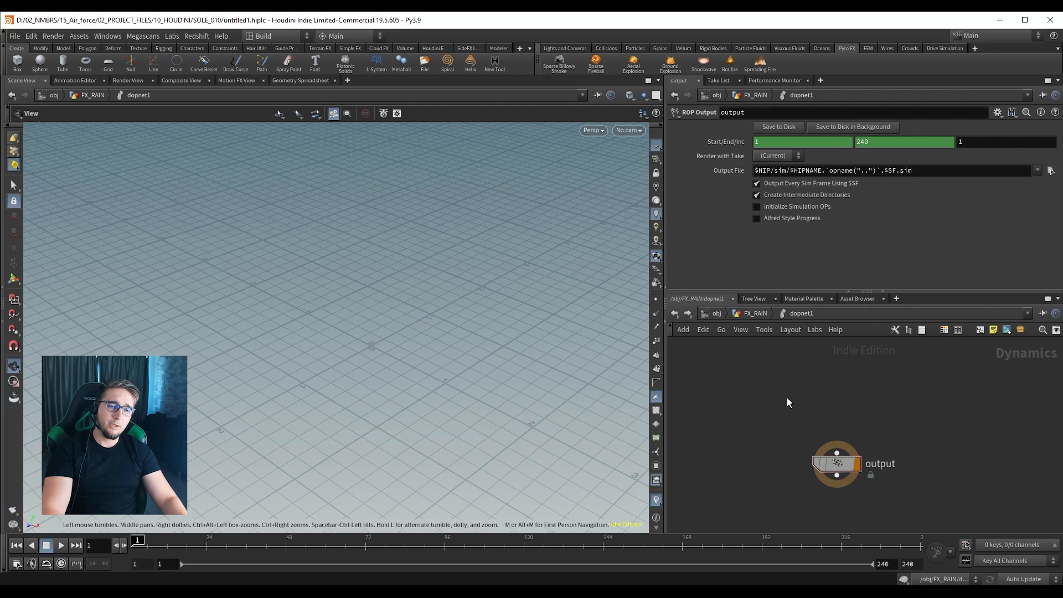
key(u)
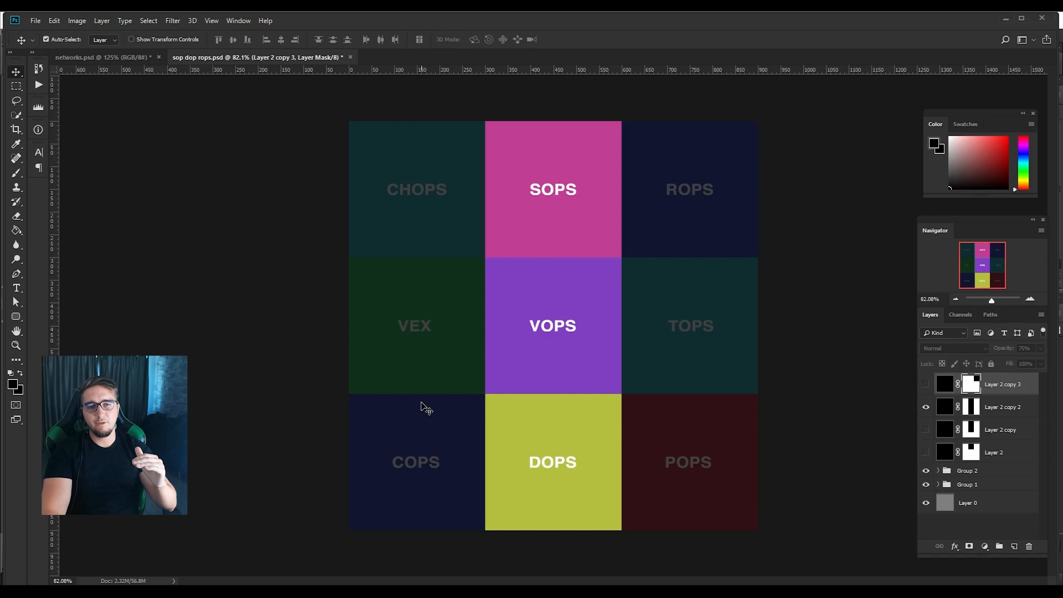
Switch to Photoshop and show the networks.psd diagram of Houdini's network contexts.
click(105, 57)
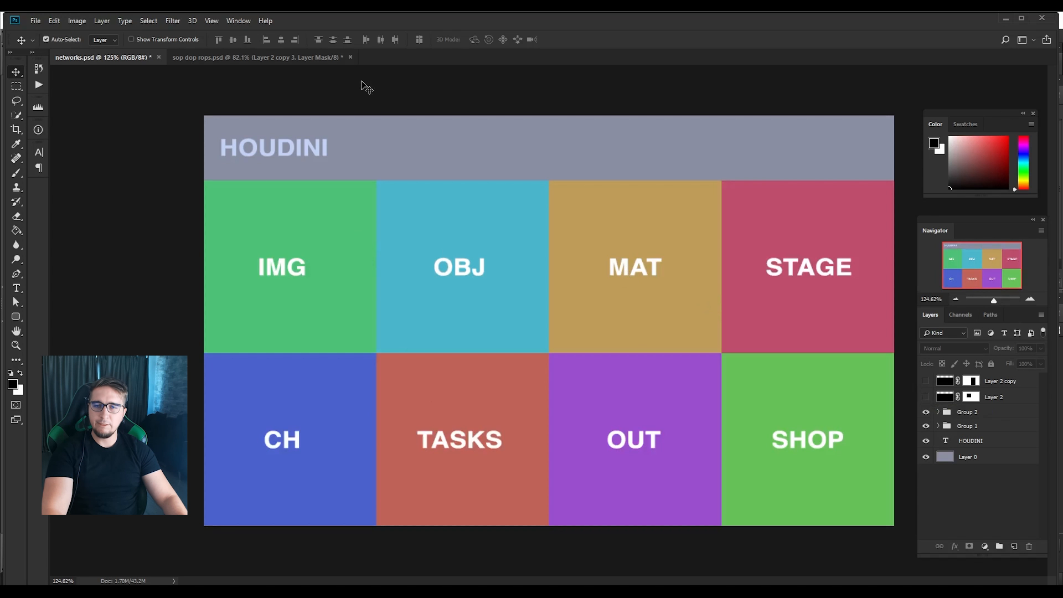
Spotlight the OBJ tile in networks.psd with the Layer 2 overlay, and hide the Layer 2 copy 2 overlay in sop dop rops.psd.
click(276, 57)
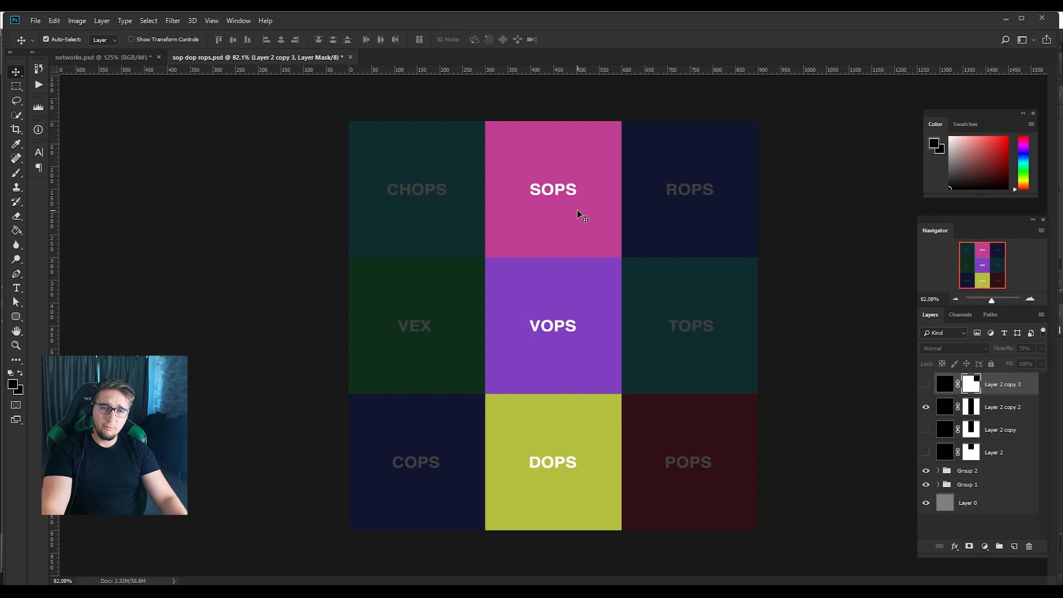
click(85, 58)
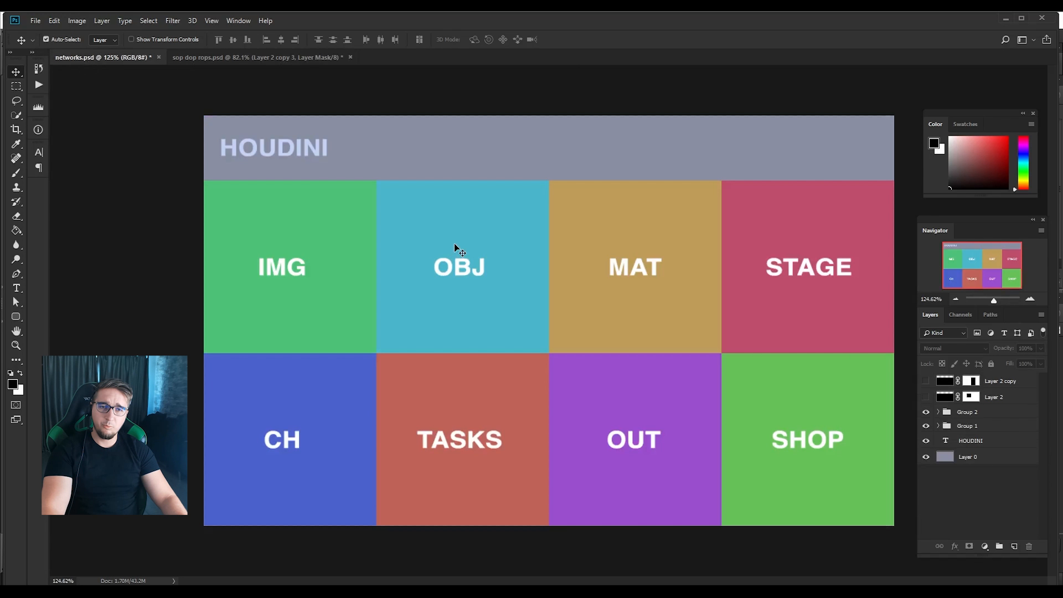
click(925, 381)
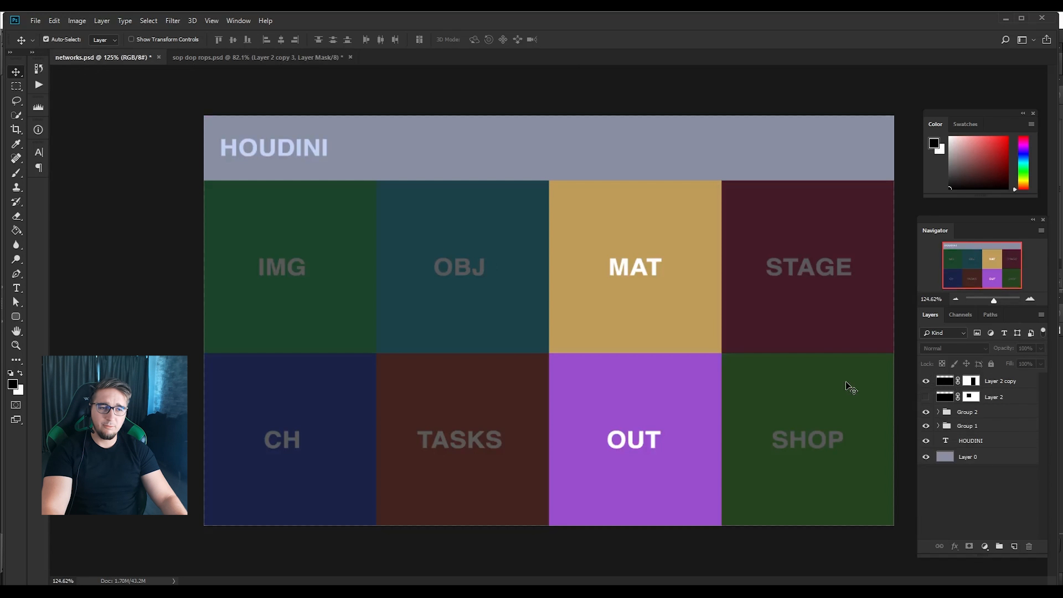
click(926, 381)
click(926, 397)
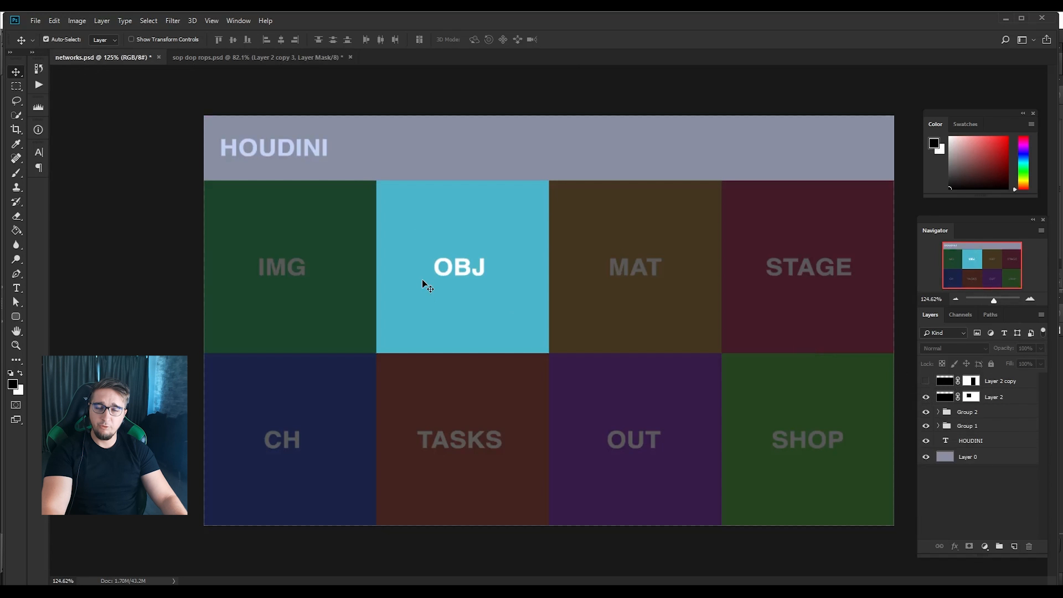
click(265, 58)
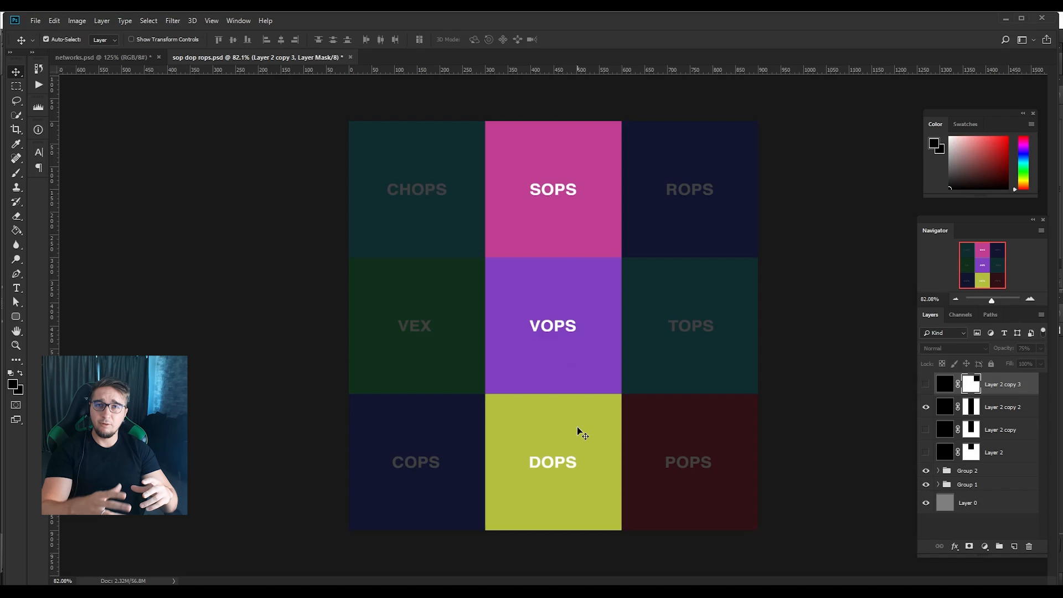
click(925, 406)
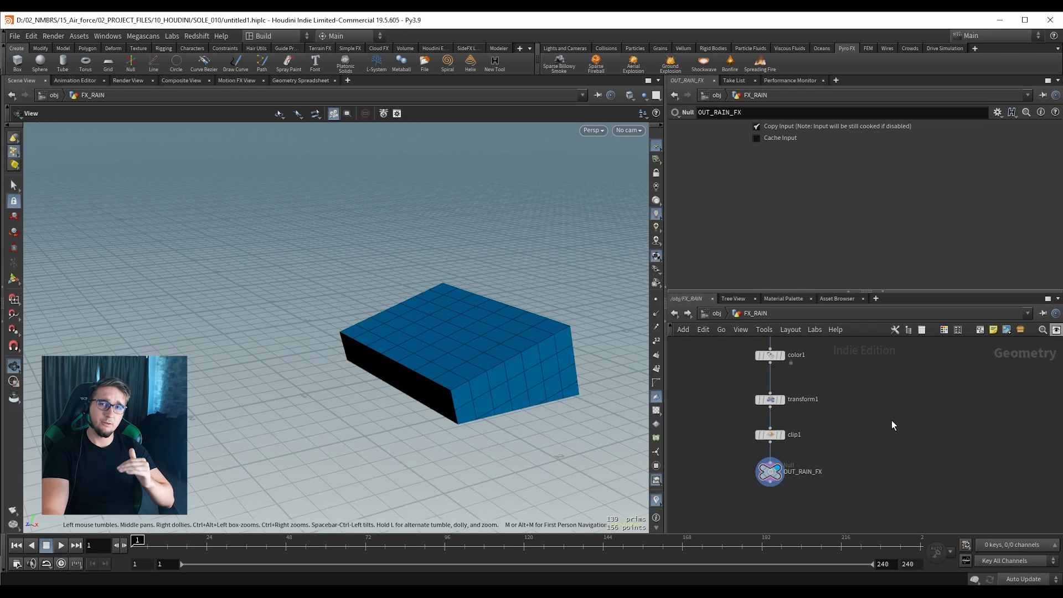
Switch to Houdini and insert an Attribute Create node between box1 and transform3 in the FX_RAIN network.
mouse_move(854, 449)
middle_down()
mouse_move(850, 406)
mouse_move(875, 479)
middle_up()
middle_drag(869, 393, 875, 467)
scroll(826, 428, up, 2)
middle_drag(750, 410, 781, 401)
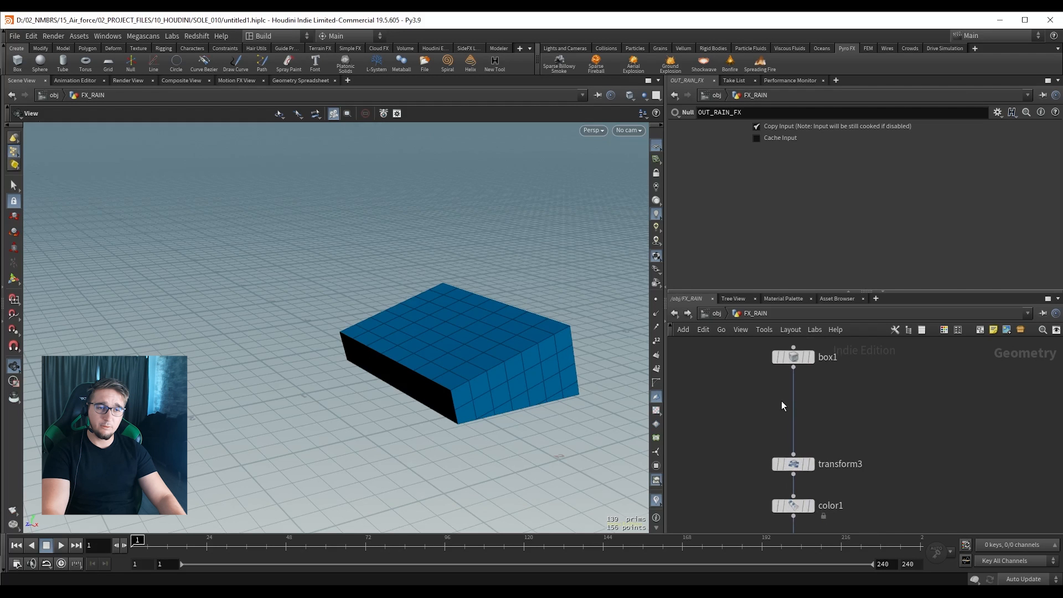
click(794, 396)
key(Tab)
text(at creat)
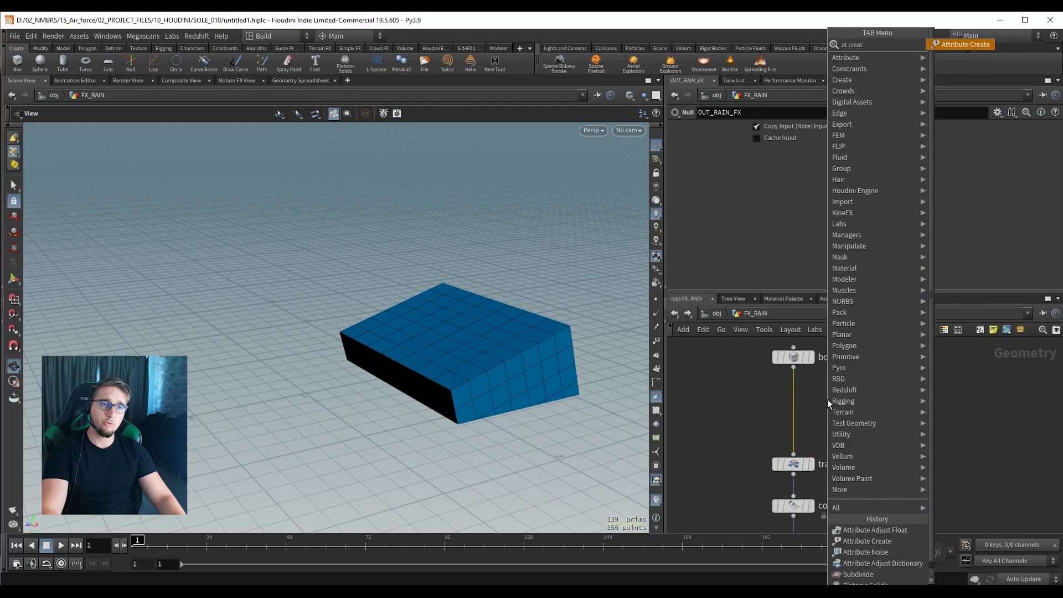
key(Return)
click(796, 403)
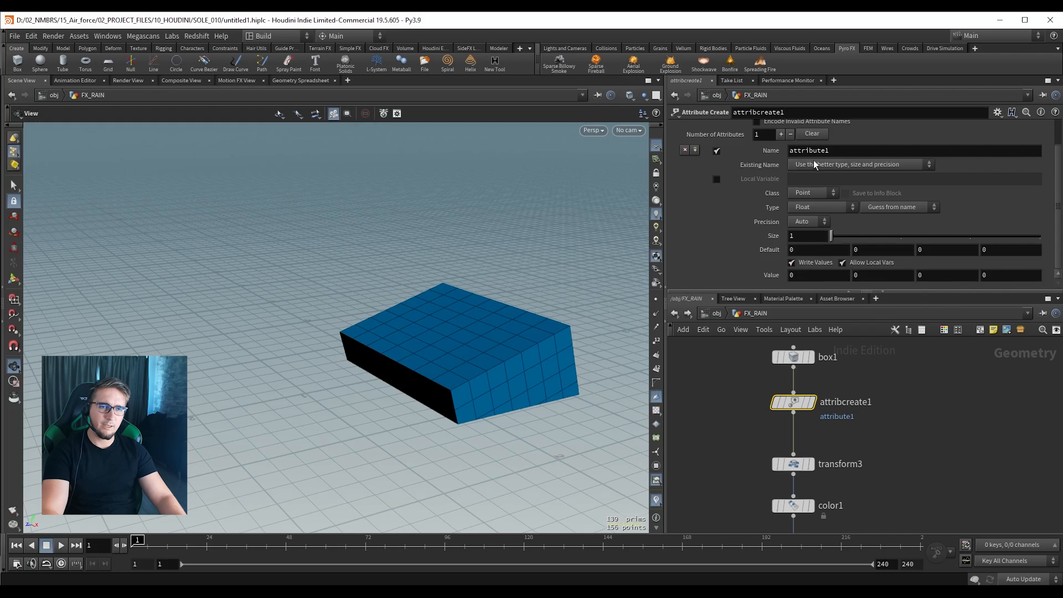
Name the Attribute Create node's attribute driver and set its first value component to 1.
double_click(833, 153)
text(driver)
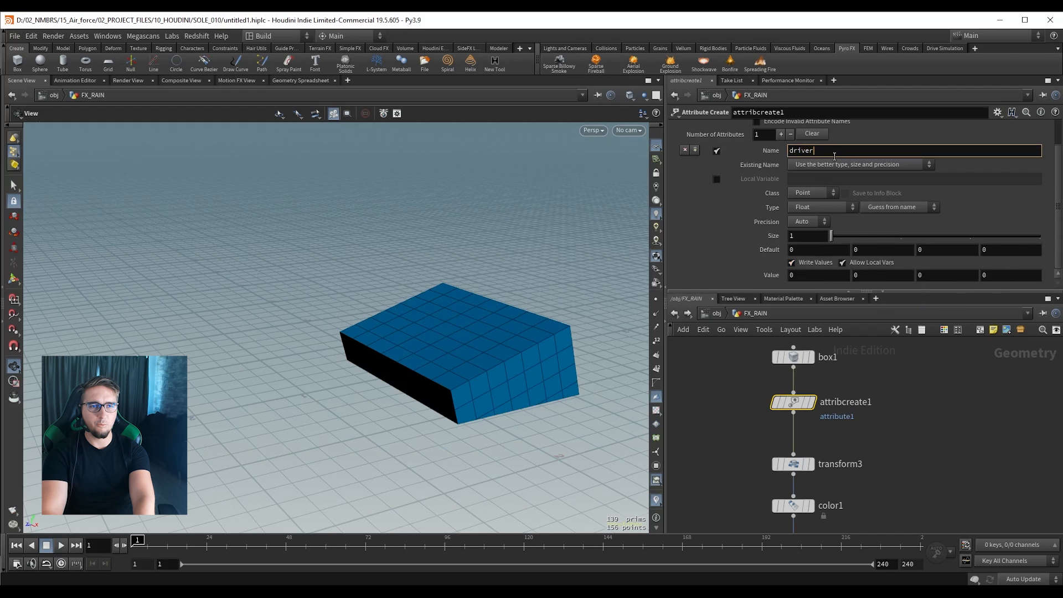
key(Return)
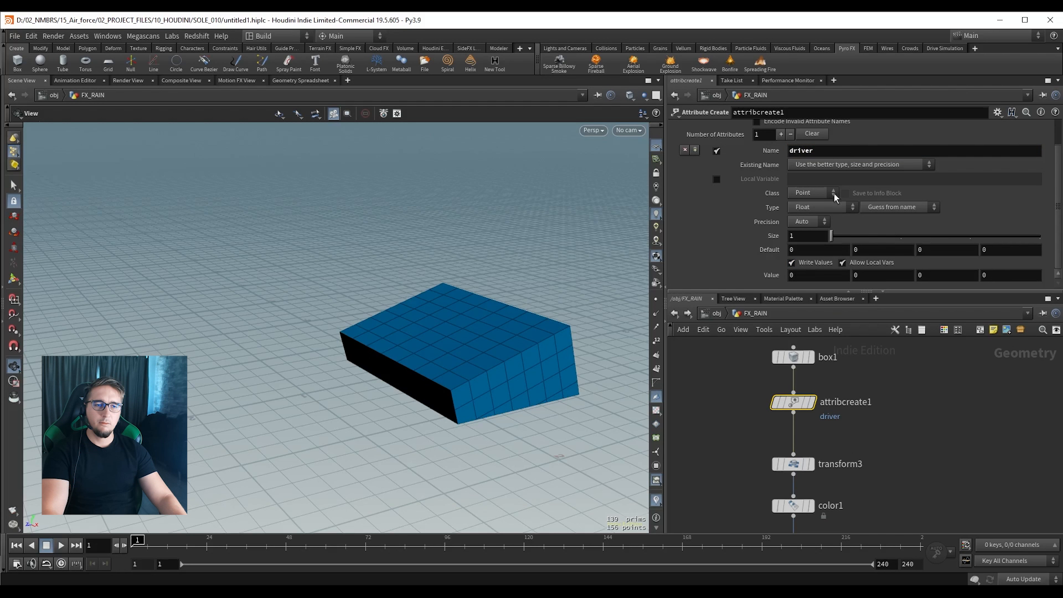
drag(806, 276, 773, 281)
text(1)
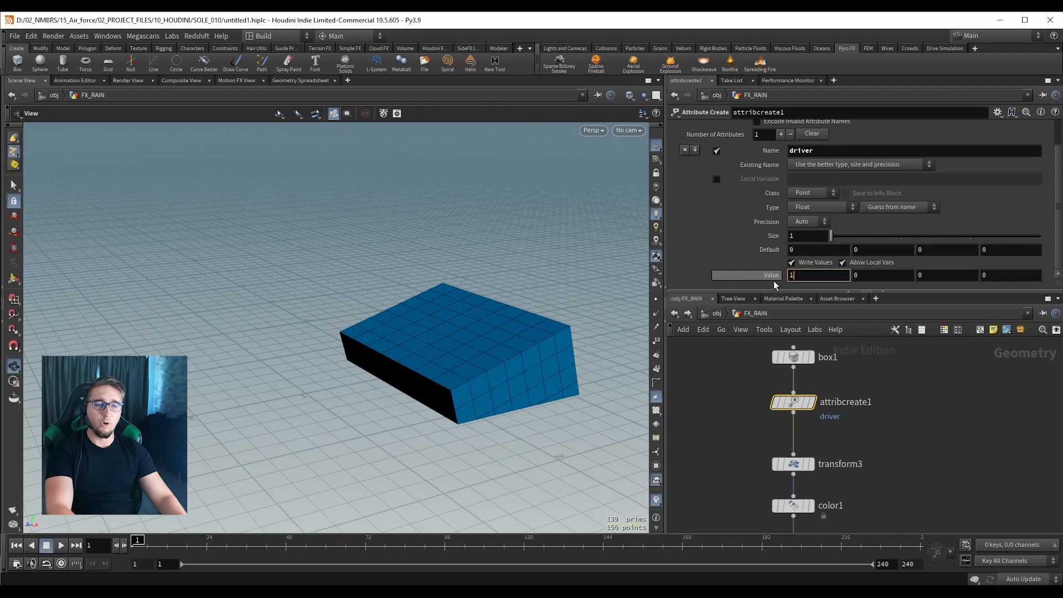
key(Return)
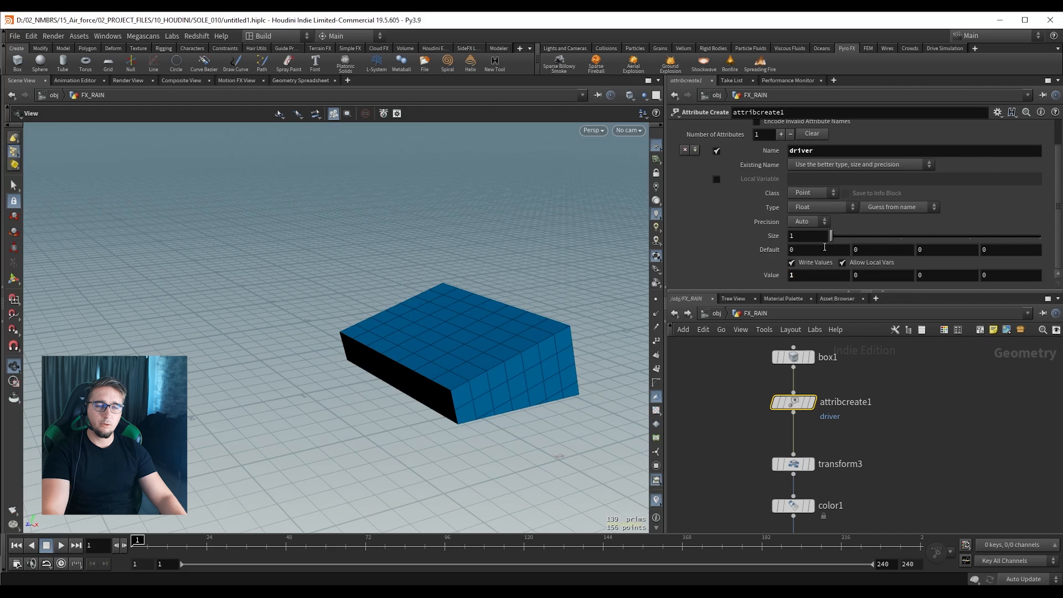
Save the scene and move attribcreate1 together with box1 upward, leaving a wider gap above transform3.
middle_drag(882, 380, 882, 424)
key(ctrl+s)
shift+drag(796, 447, 796, 443)
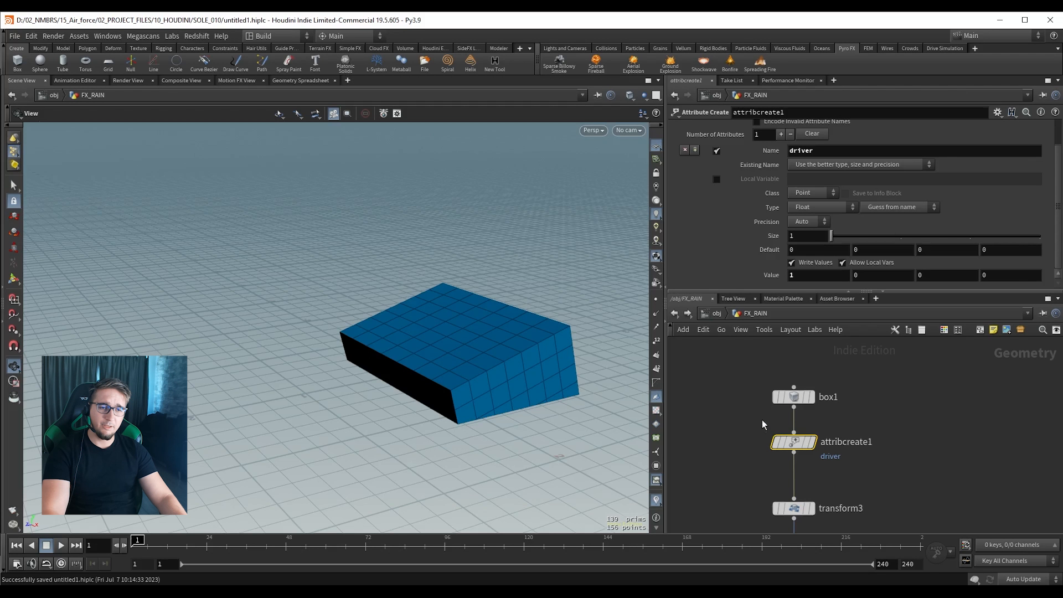
mouse_move(795, 445)
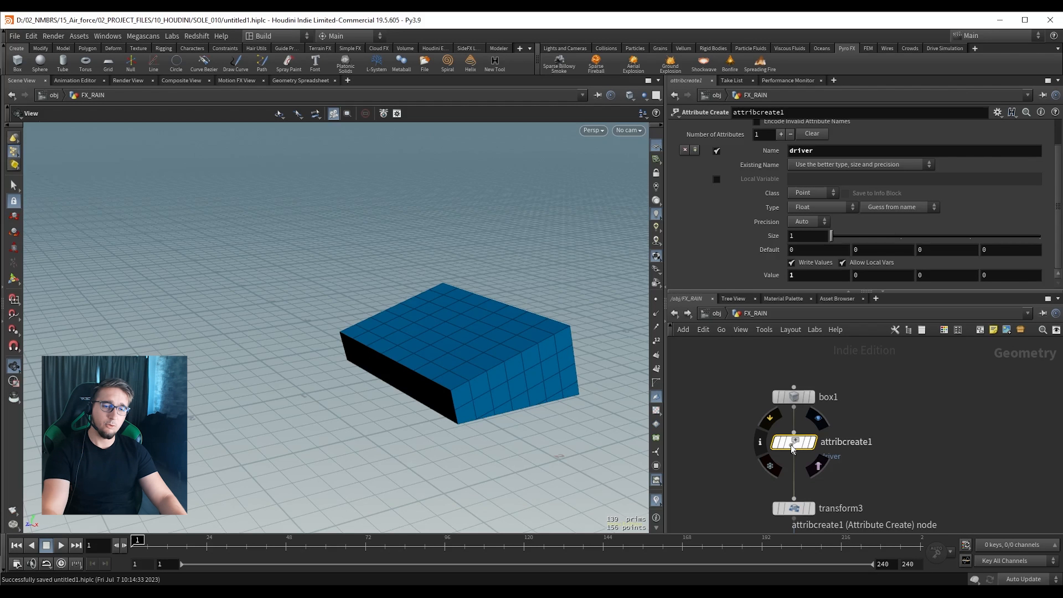
shift+drag(790, 444, 796, 411)
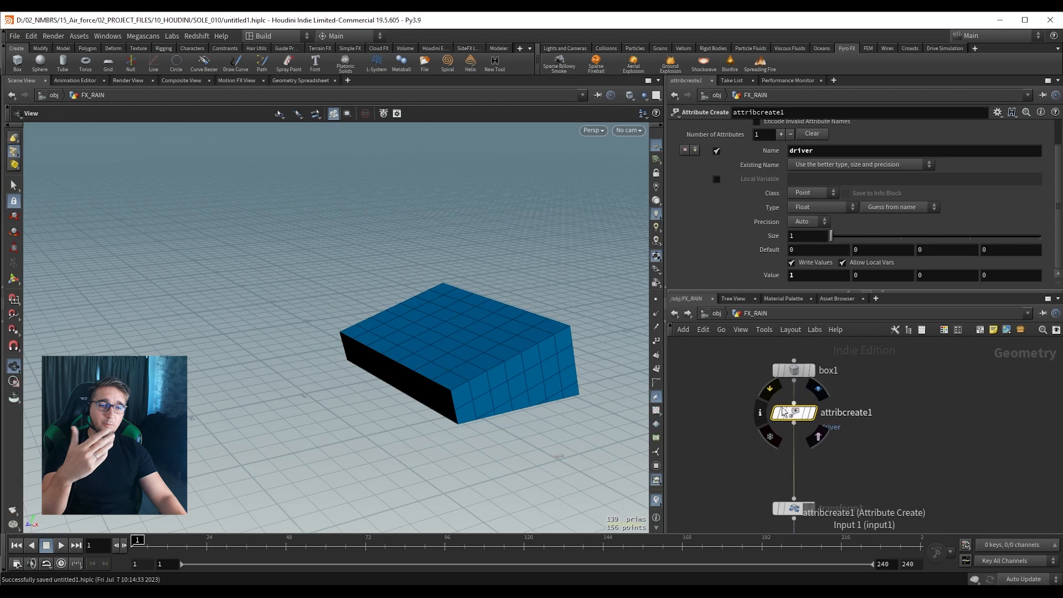
middle_drag(763, 479, 766, 389)
scroll(765, 389, down, 3)
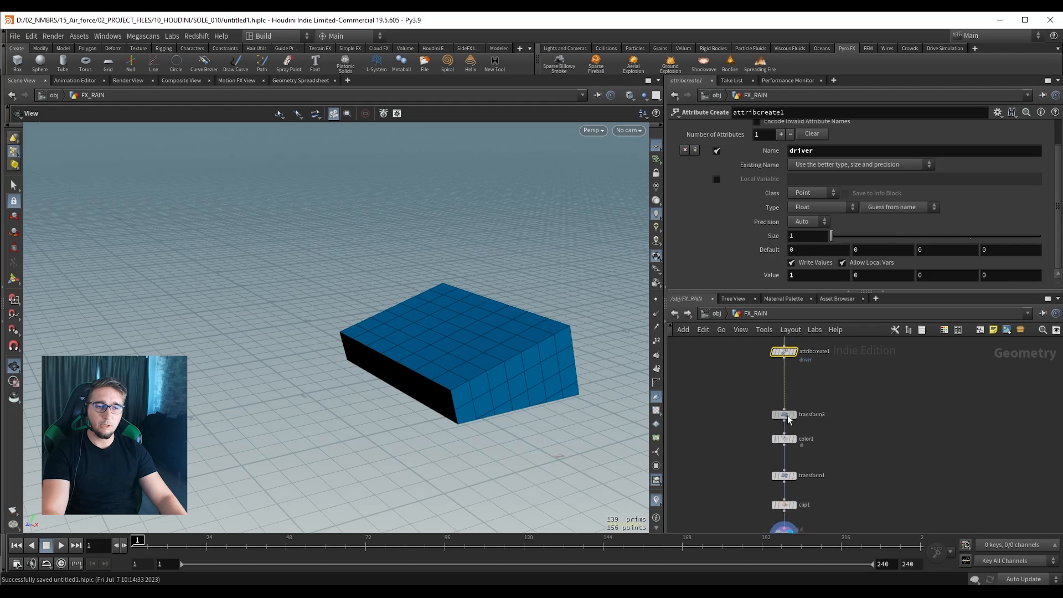
mouse_move(787, 415)
shift+mouse_down()
mouse_move(794, 401)
mouse_move(799, 408)
mouse_move(784, 408)
shift+mouse_up()
middle_drag(757, 391, 749, 463)
scroll(765, 441, up, 4)
shift+drag(789, 408, 788, 389)
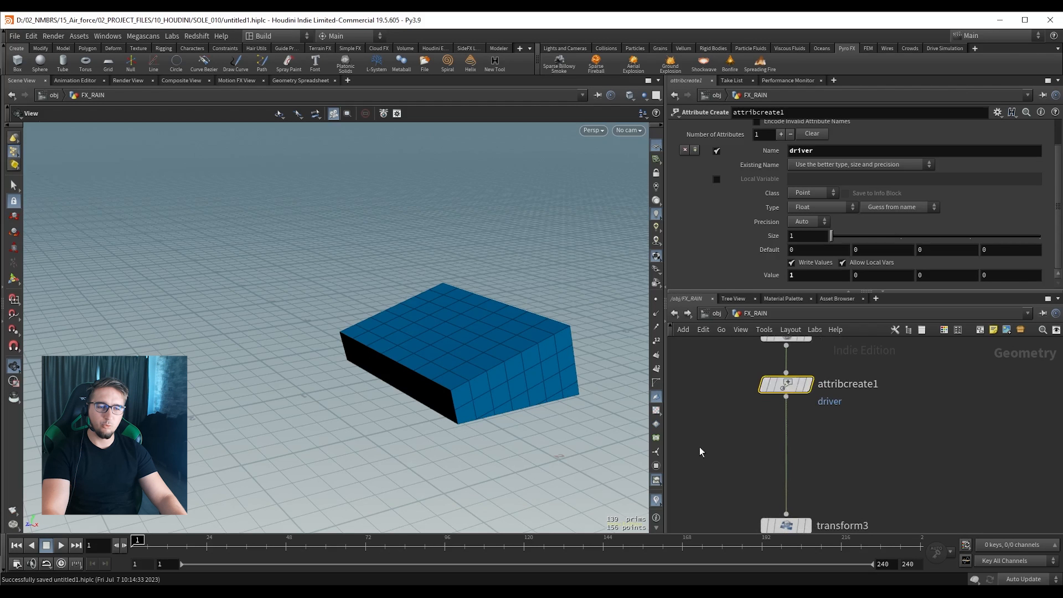
scroll(714, 448, down, 3)
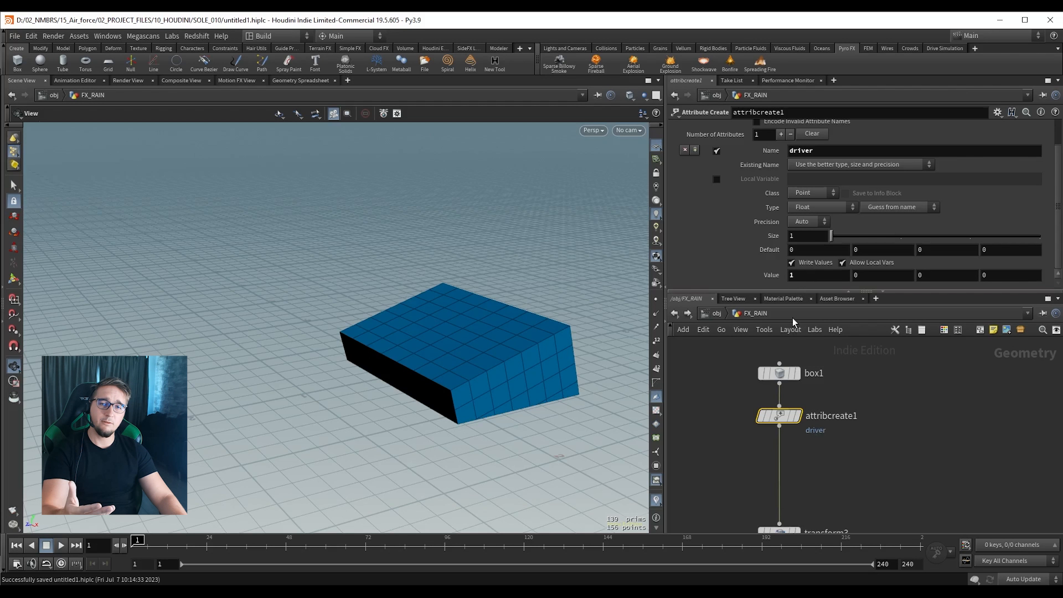
Examine the per-point driver values of attribcreate1 in the Geometry Spreadsheet, alternating with the box geometry in the scene view.
click(287, 82)
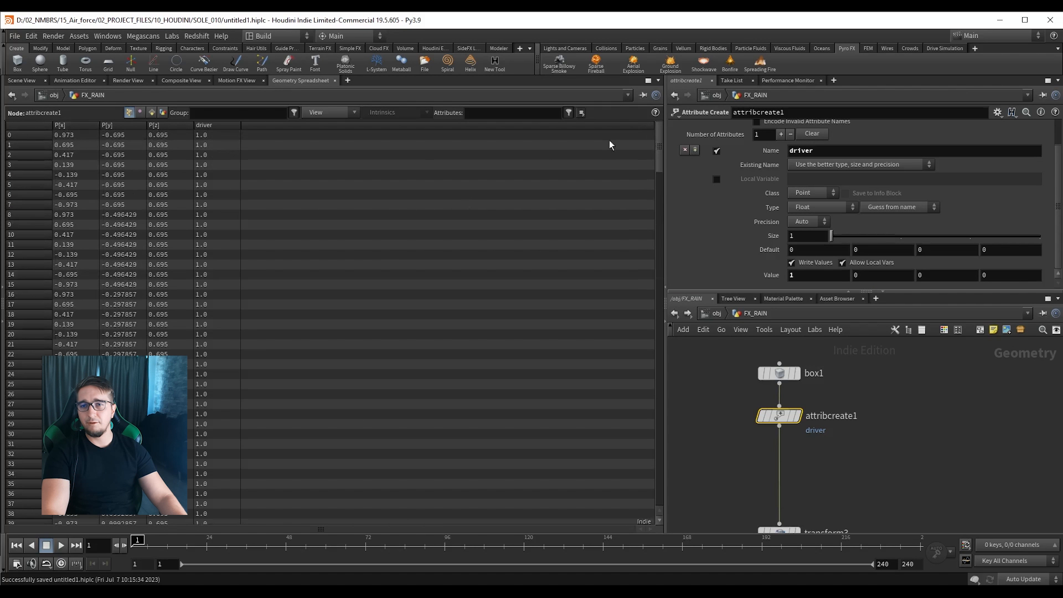
mouse_move(662, 132)
mouse_down()
mouse_move(657, 430)
mouse_move(671, 119)
mouse_up()
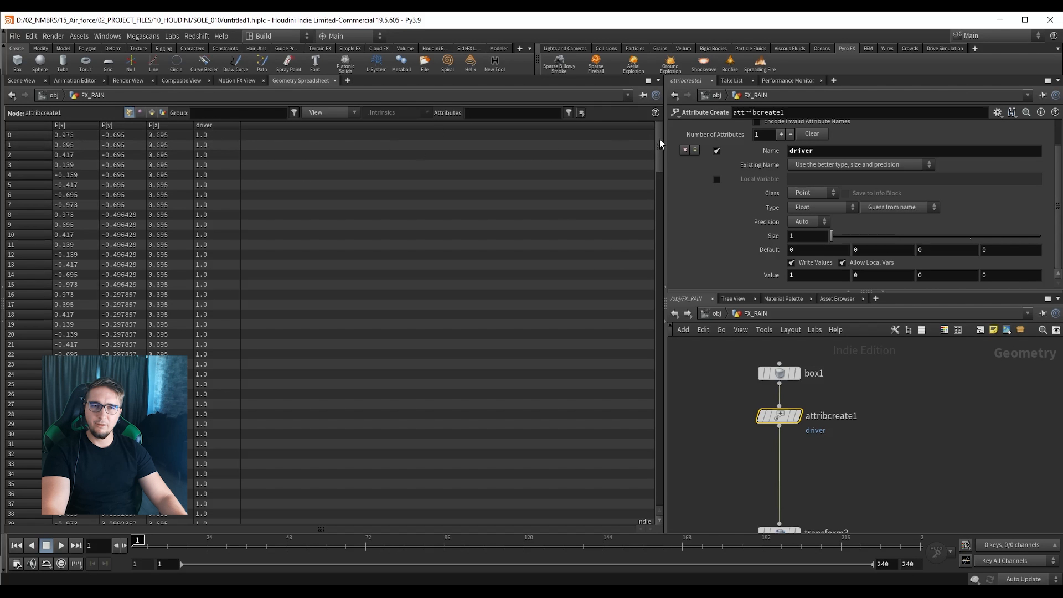
mouse_move(659, 139)
mouse_down()
mouse_move(651, 466)
mouse_move(645, 135)
mouse_up()
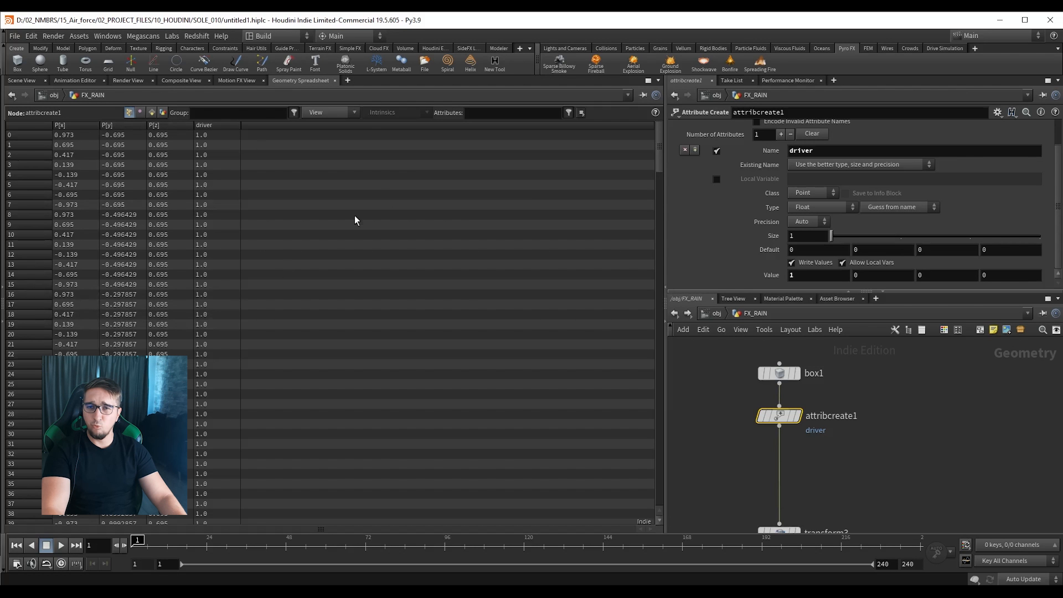
drag(660, 155, 643, 205)
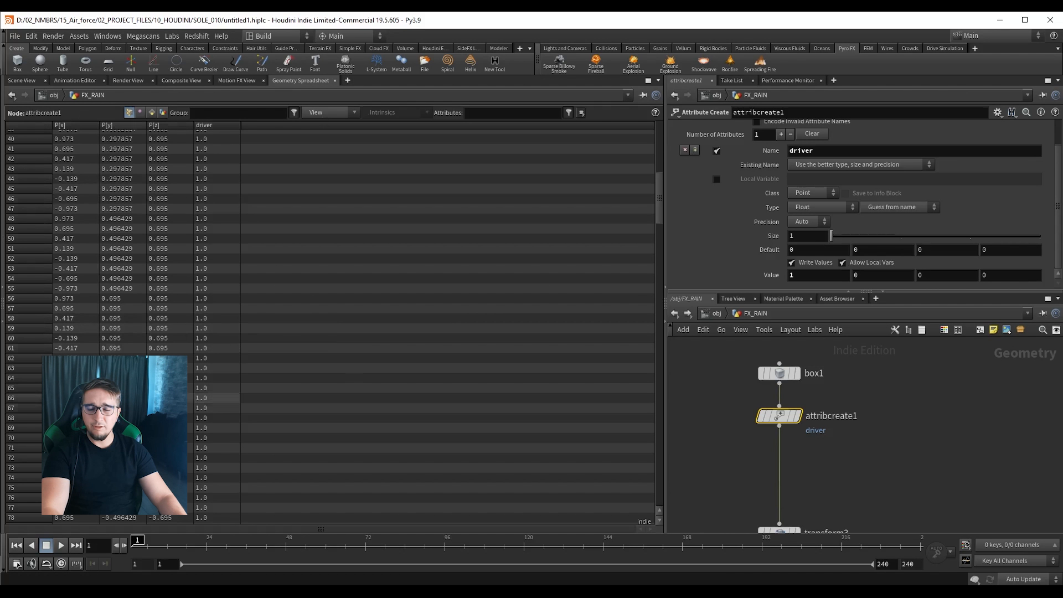
drag(658, 192, 659, 143)
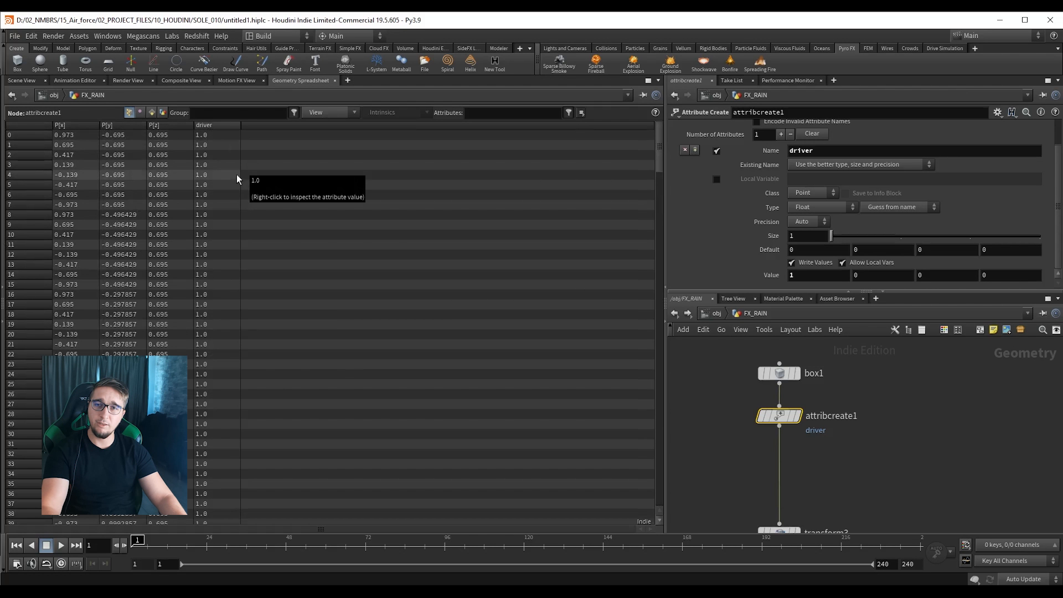
click(21, 80)
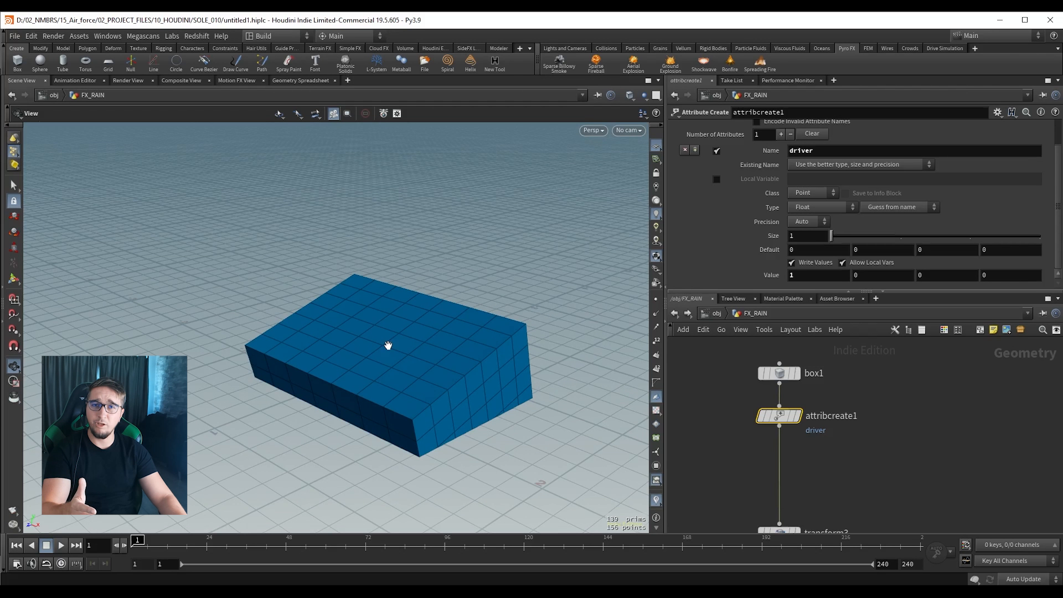
click(299, 81)
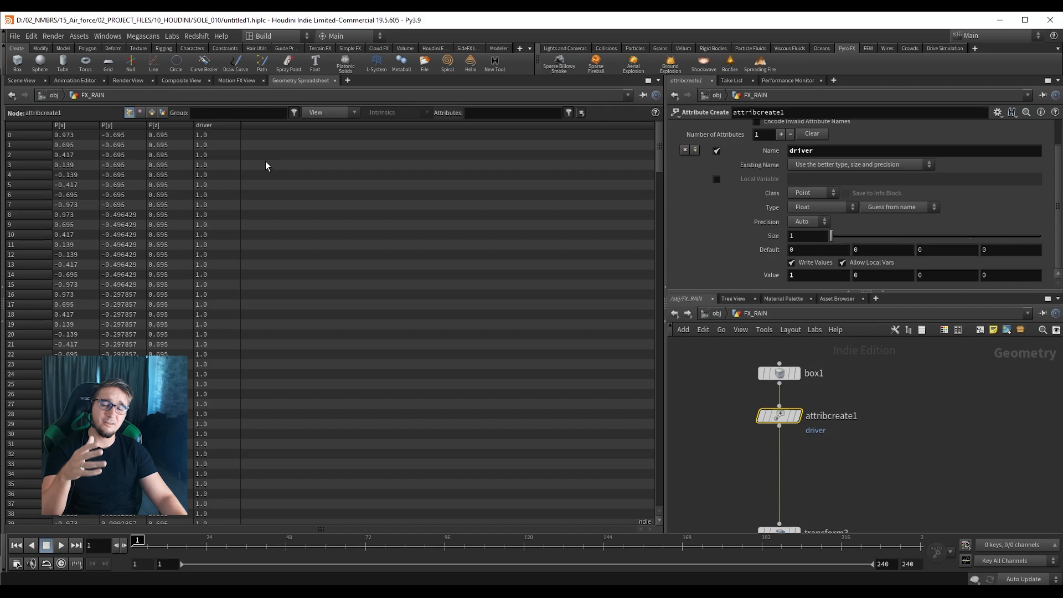
click(21, 81)
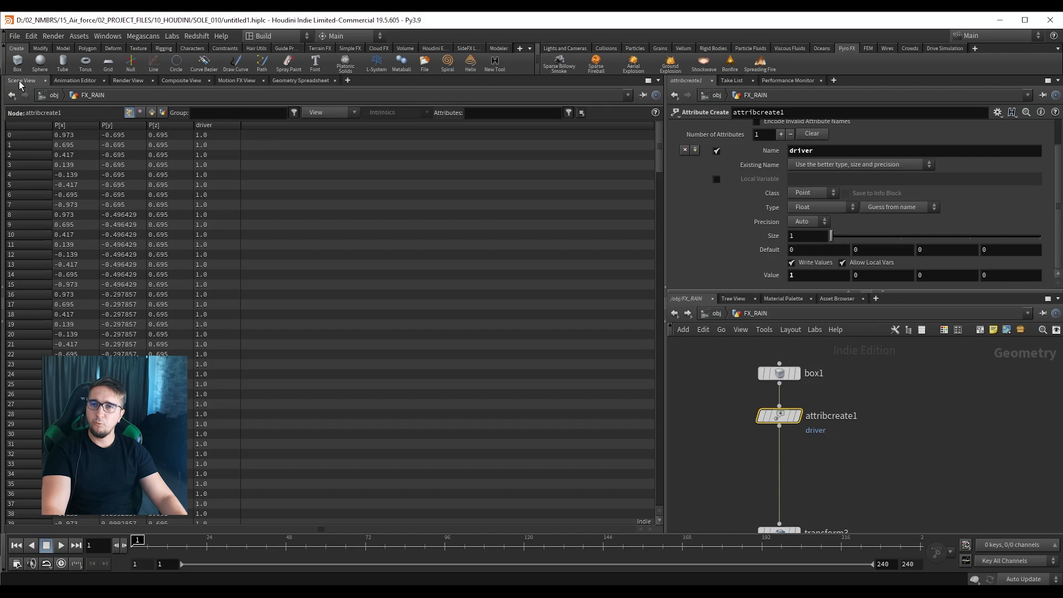
Inspect the parameters of color1 and transform1, and check the point attributes that reach transform1 in the Geometry Spreadsheet.
drag(712, 404, 844, 440)
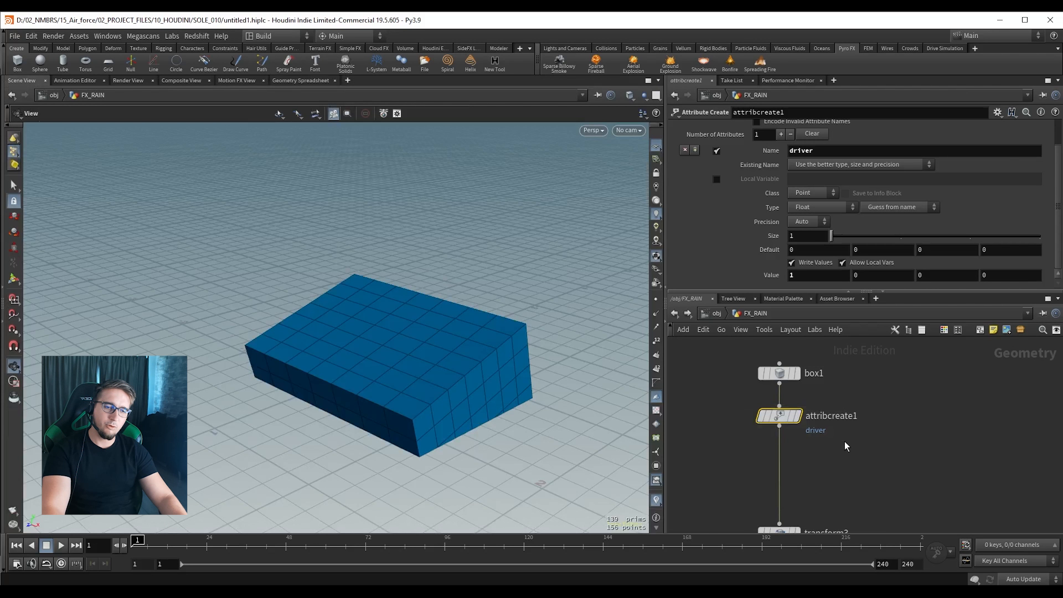
scroll(737, 502, down, 3)
middle_drag(737, 502, 738, 395)
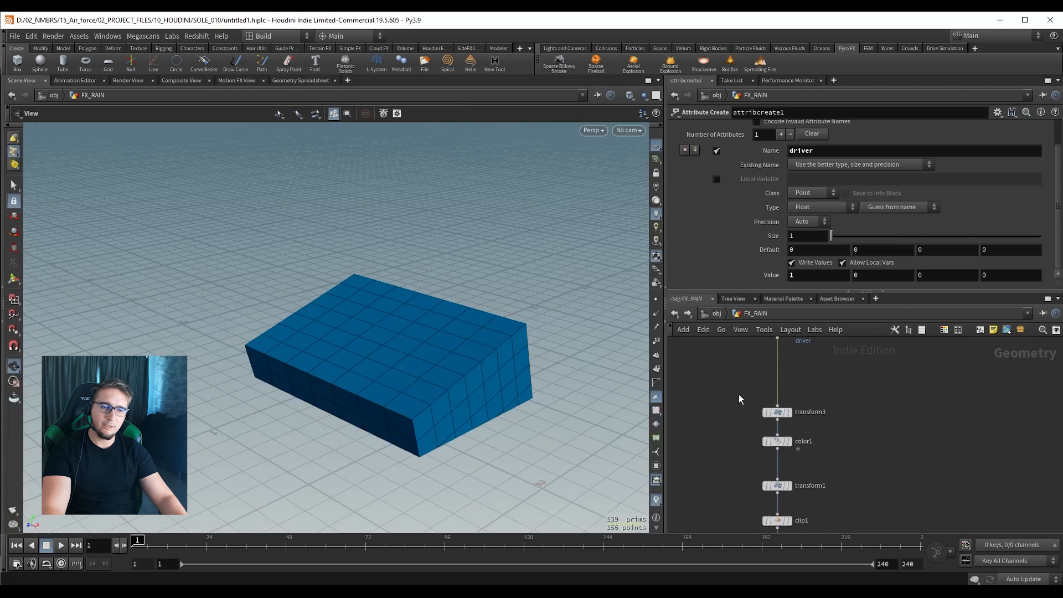
click(768, 436)
middle_drag(712, 446, 719, 409)
middle_drag(811, 433, 814, 392)
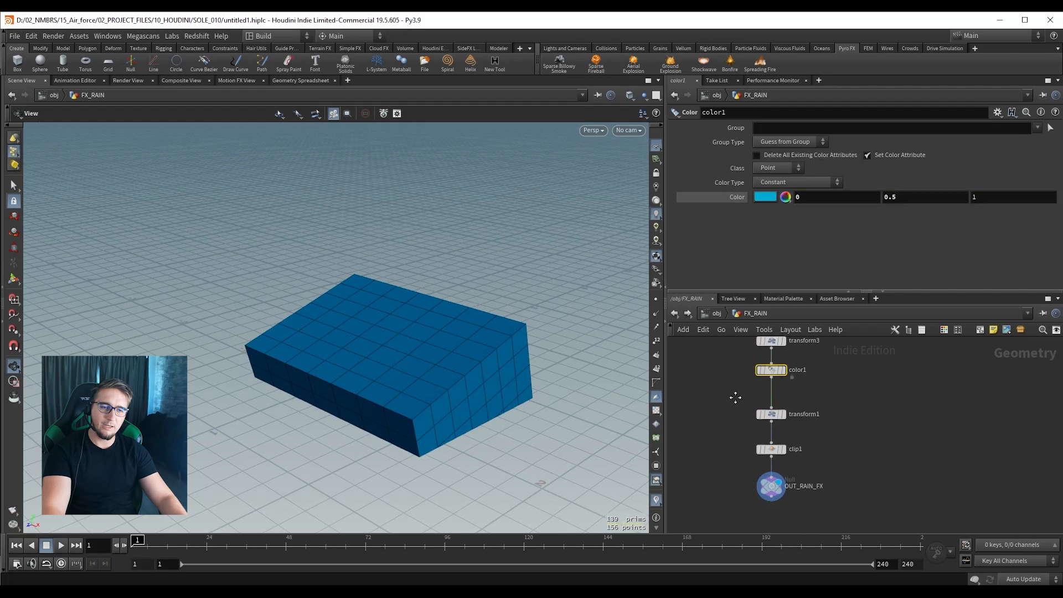
click(770, 415)
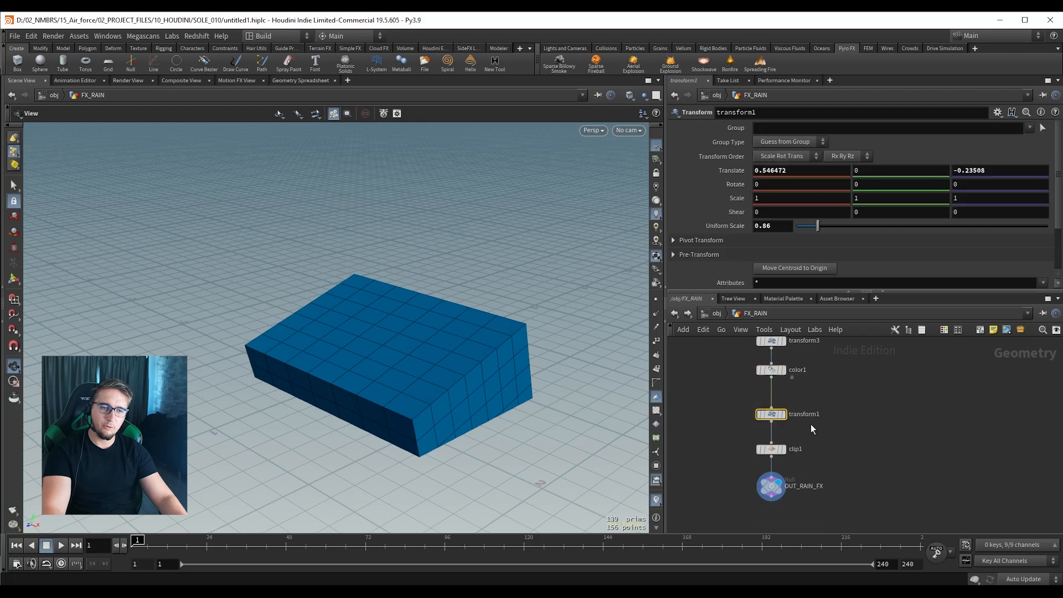
click(280, 82)
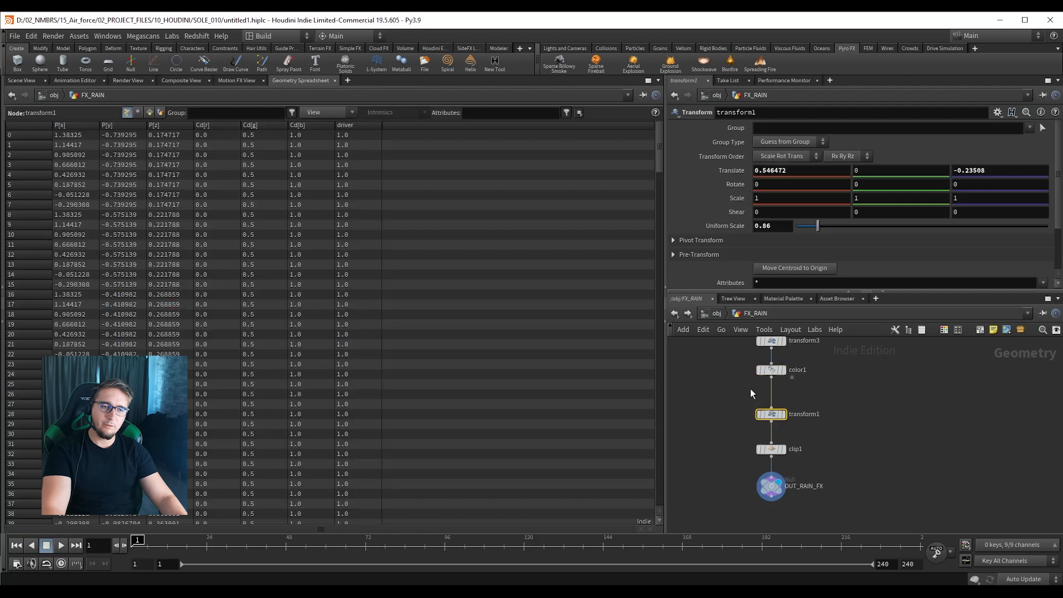
Check the point attributes, including driver, on color1, transform1, clip1 and OUT_RAIN_FX in turn.
middle_drag(750, 389, 730, 458)
drag(799, 463, 801, 464)
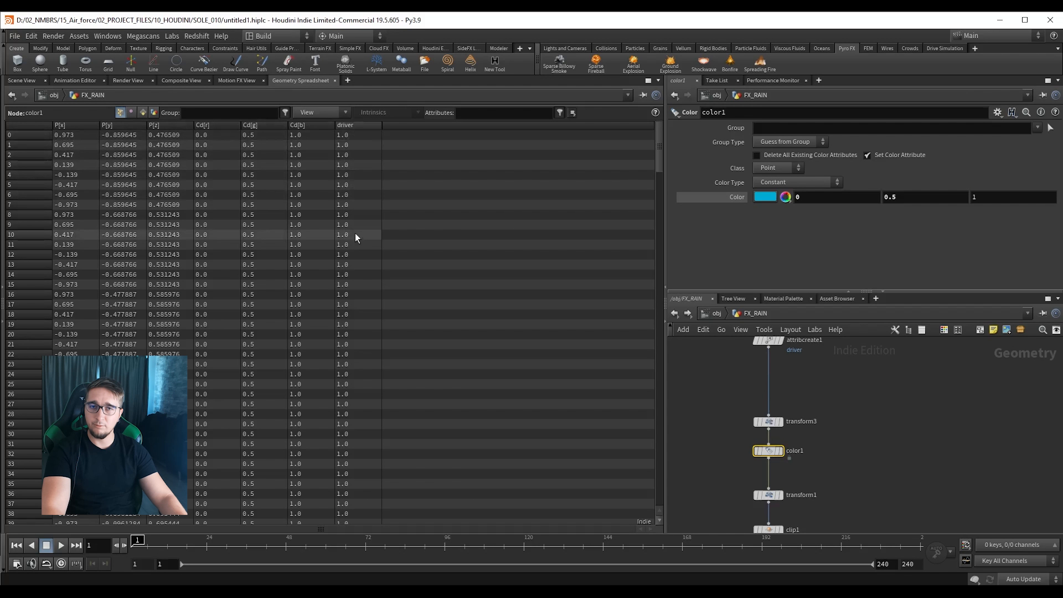
middle_drag(718, 416, 726, 370)
drag(737, 415, 798, 450)
drag(702, 460, 799, 487)
middle_drag(739, 514, 726, 464)
drag(706, 449, 767, 477)
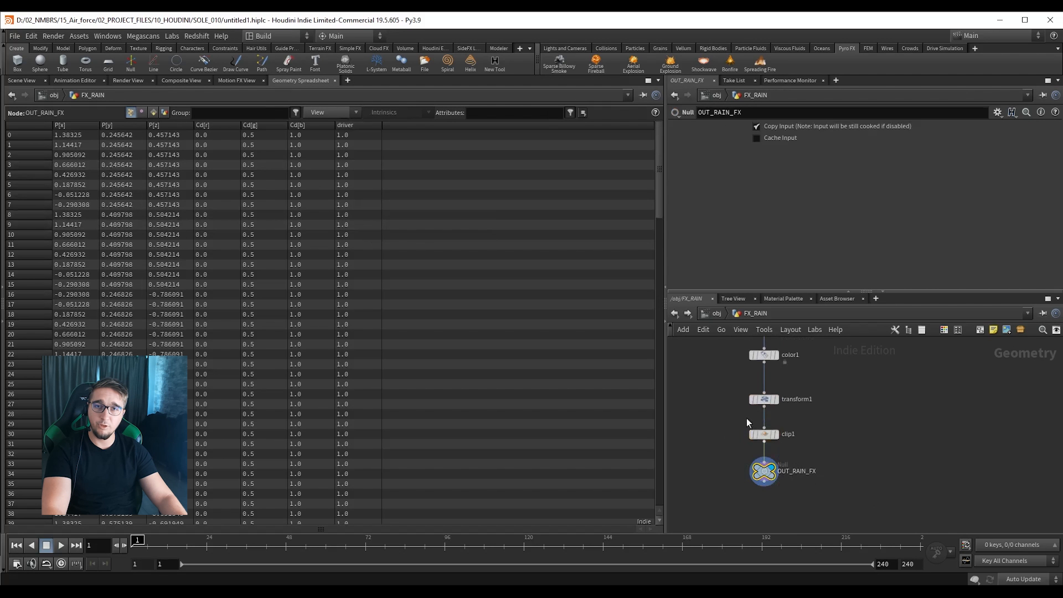
mouse_move(660, 157)
mouse_down()
mouse_move(662, 316)
mouse_move(675, 315)
mouse_move(659, 151)
mouse_up()
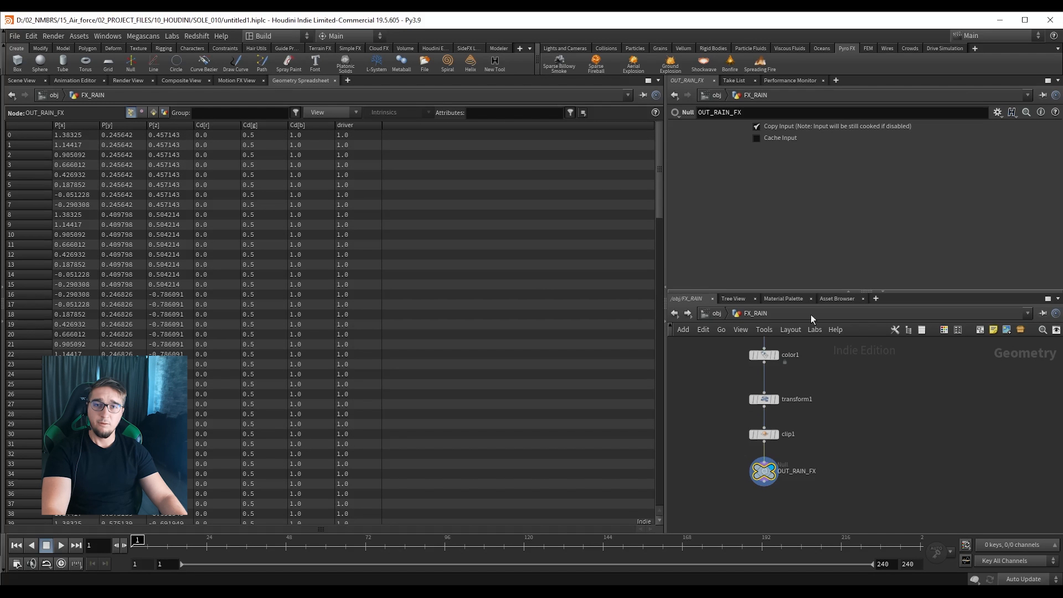
Check the point attribute values, including driver, at color1 in the Geometry Spreadsheet.
middle_drag(714, 391, 732, 445)
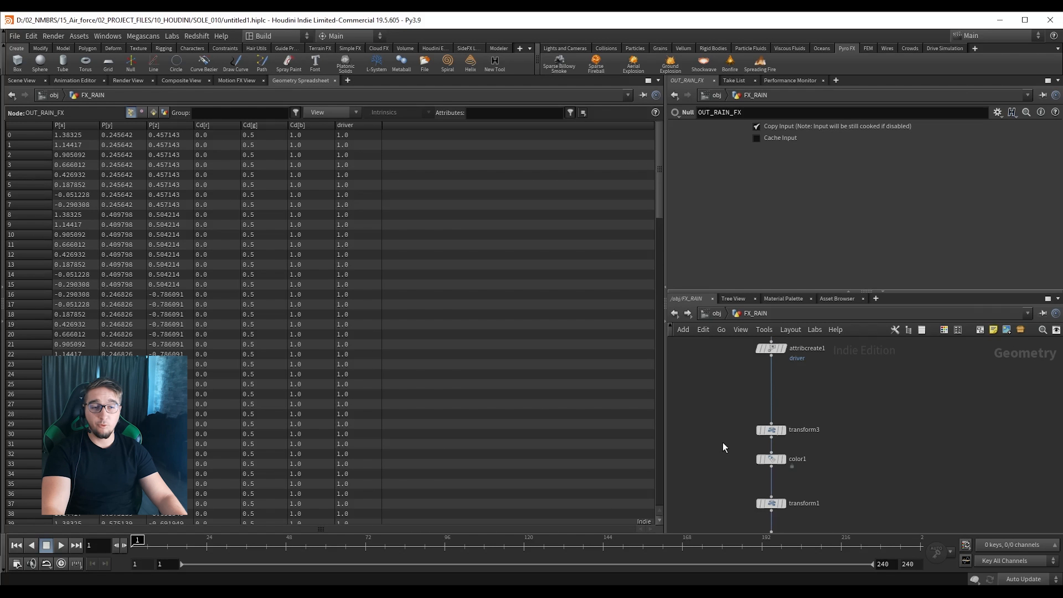
middle_drag(723, 443, 717, 427)
drag(723, 430, 781, 455)
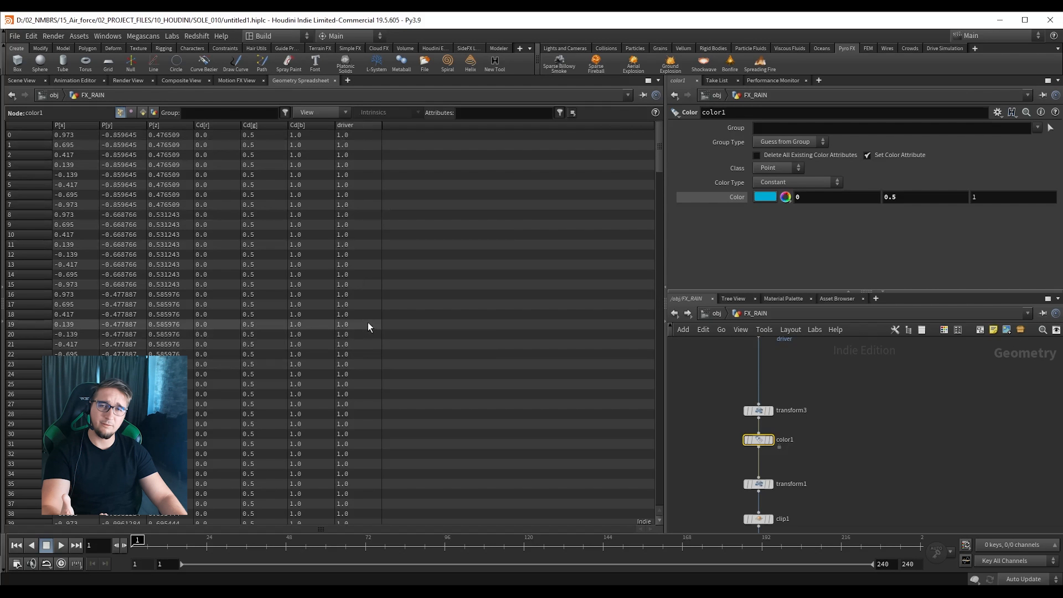
Select attribcreate1, return to the scene view and open the node search for the gap above transform3.
middle_drag(729, 374, 747, 457)
drag(731, 439, 826, 398)
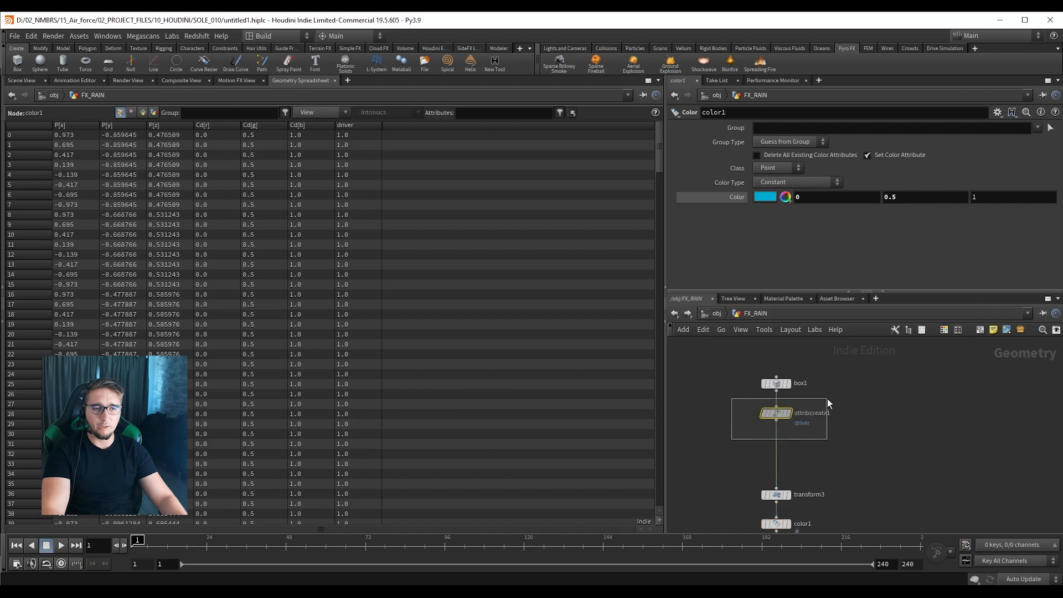
click(21, 81)
middle_drag(754, 459, 749, 426)
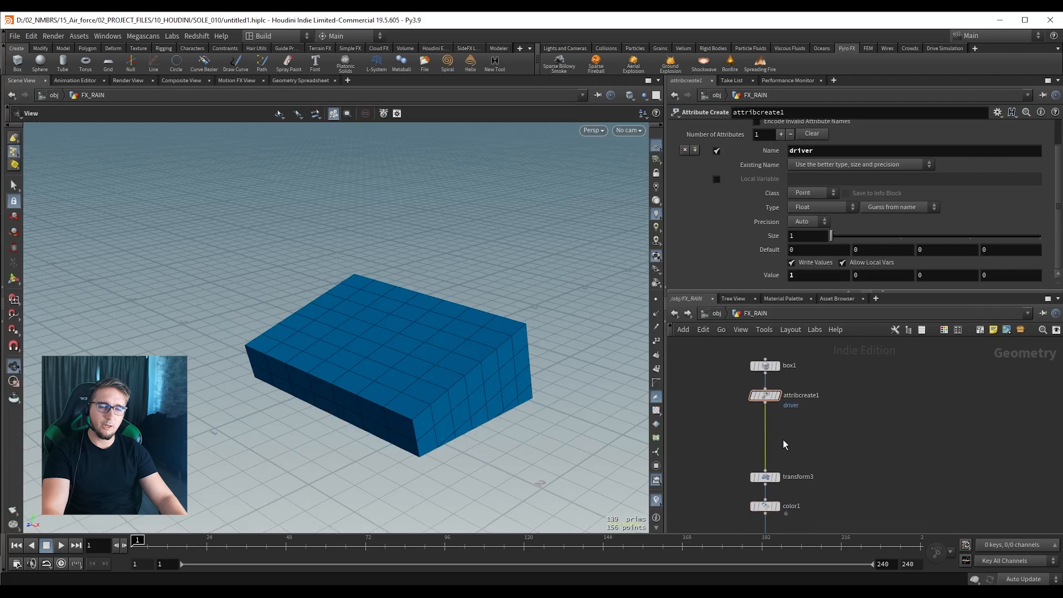
key(Tab)
text(at ad f)
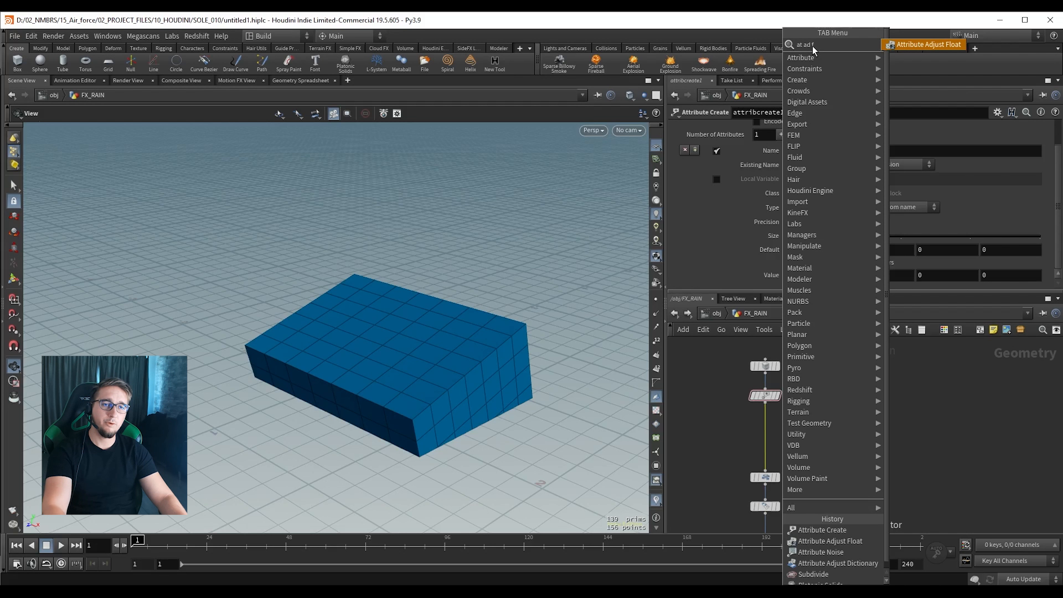
key(BackSpace)
key(BackSpace)
key(BackSpace)
key(BackSpace)
key(BackSpace)
key(BackSpace)
key(BackSpace)
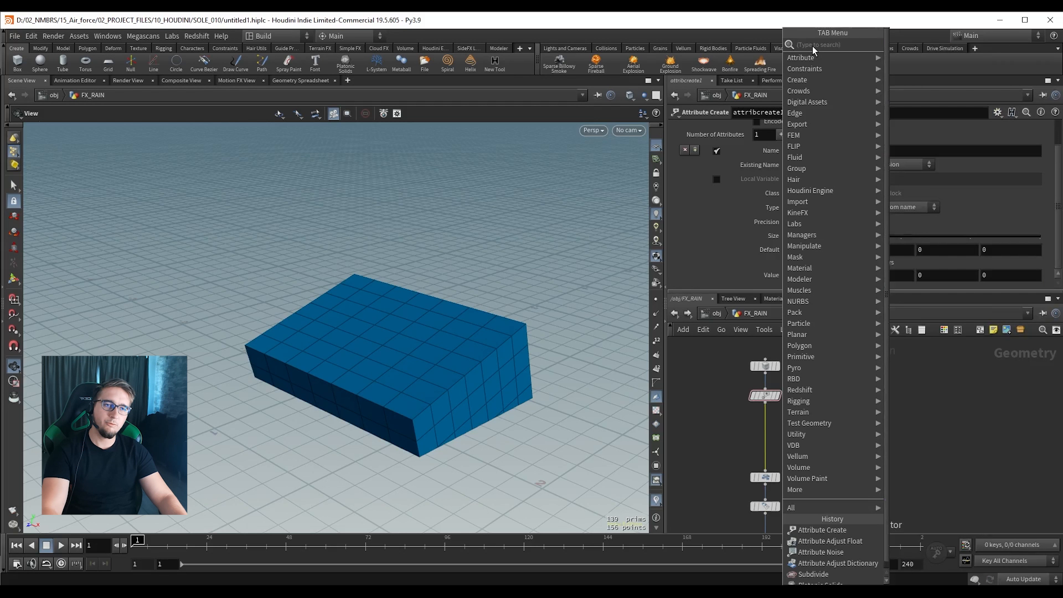
Insert an Attribute Adjust Float node between attribcreate1 and transform3.
text(atv)
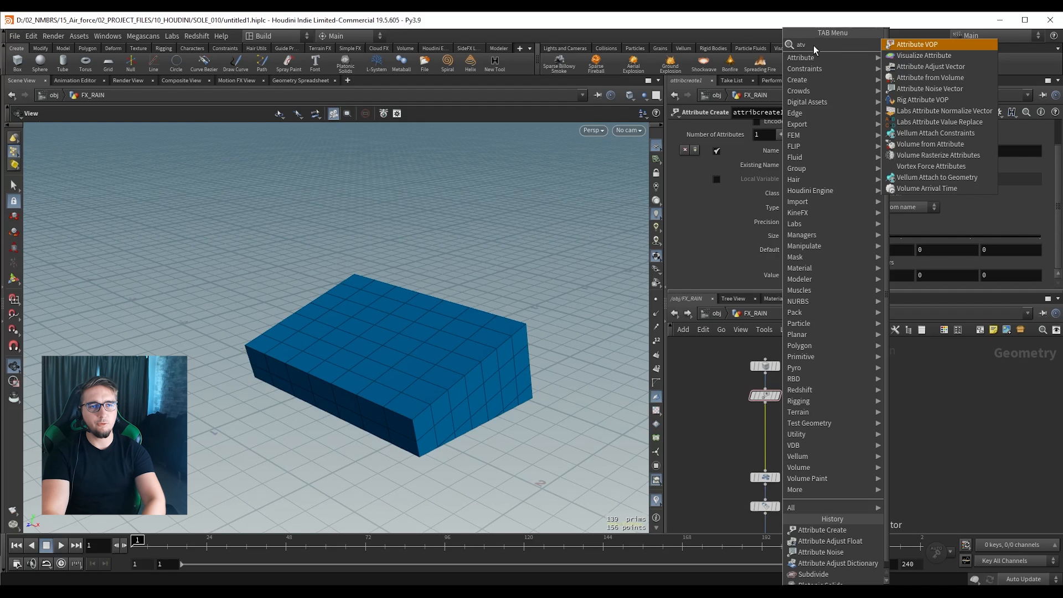
key(BackSpace)
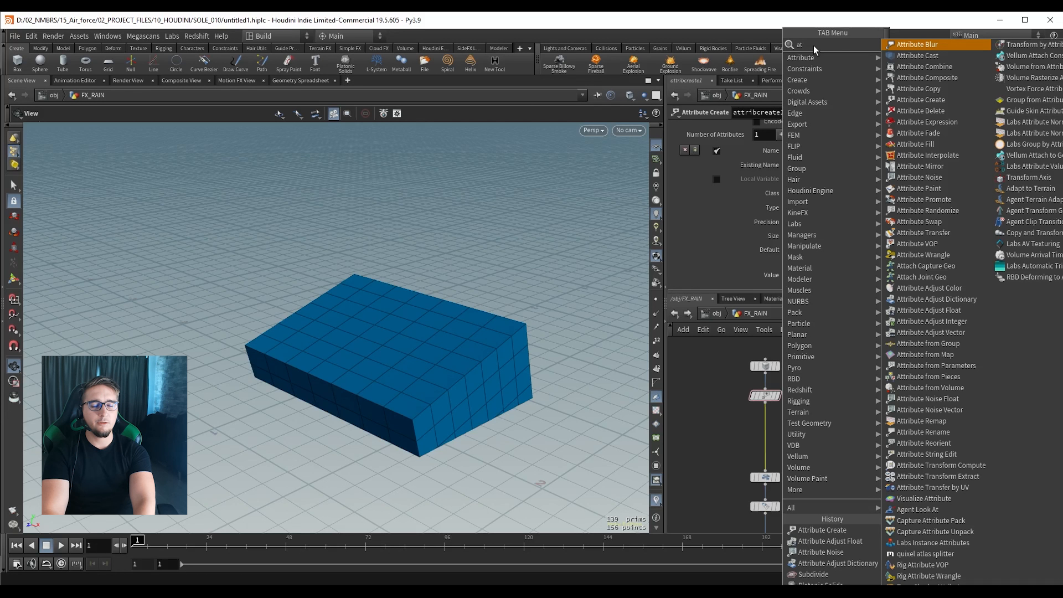
text(af)
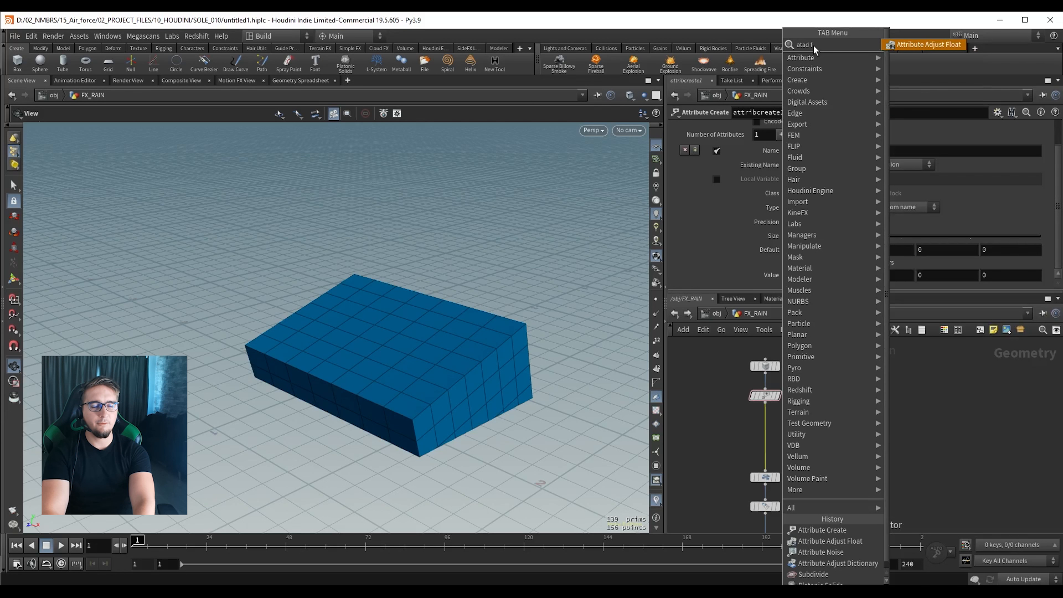
key(Return)
click(764, 430)
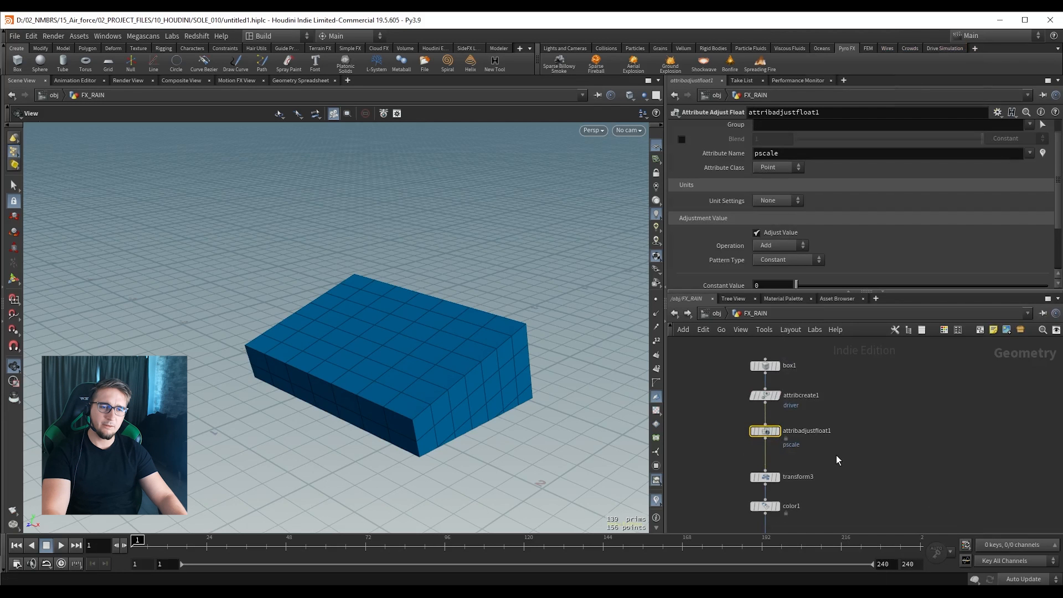
Save the scene and set the attribute name of the Attribute Adjust Float node to driver.
scroll(834, 451, up, 3)
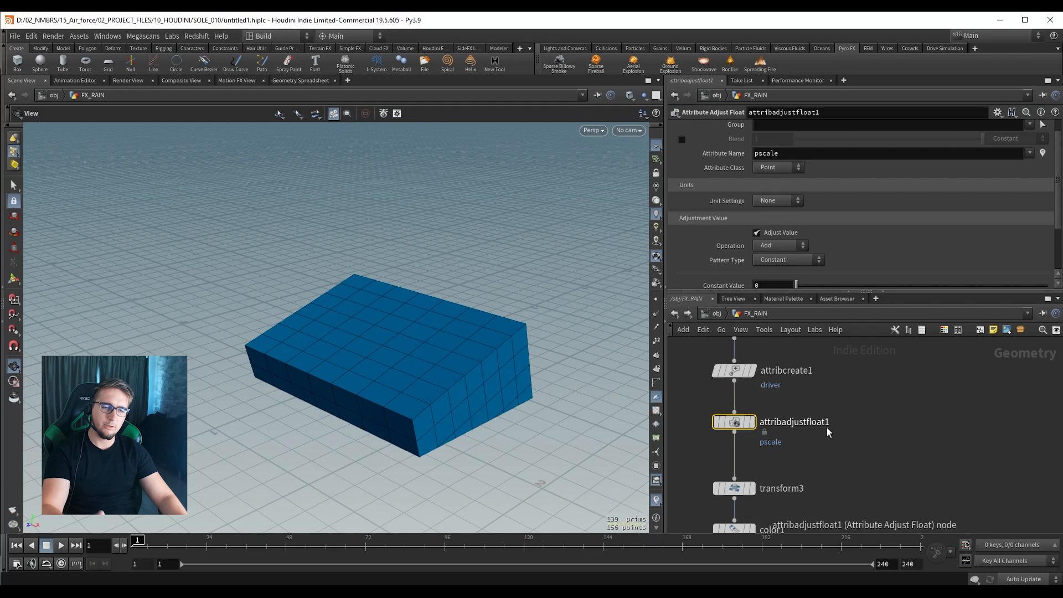
middle_drag(842, 411, 865, 401)
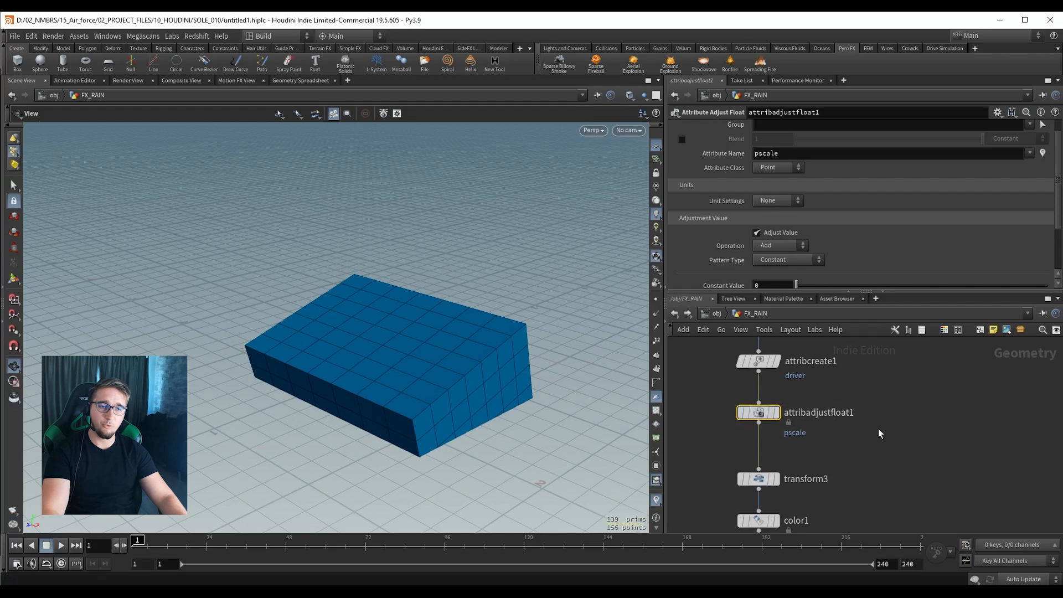
middle_drag(932, 411, 942, 455)
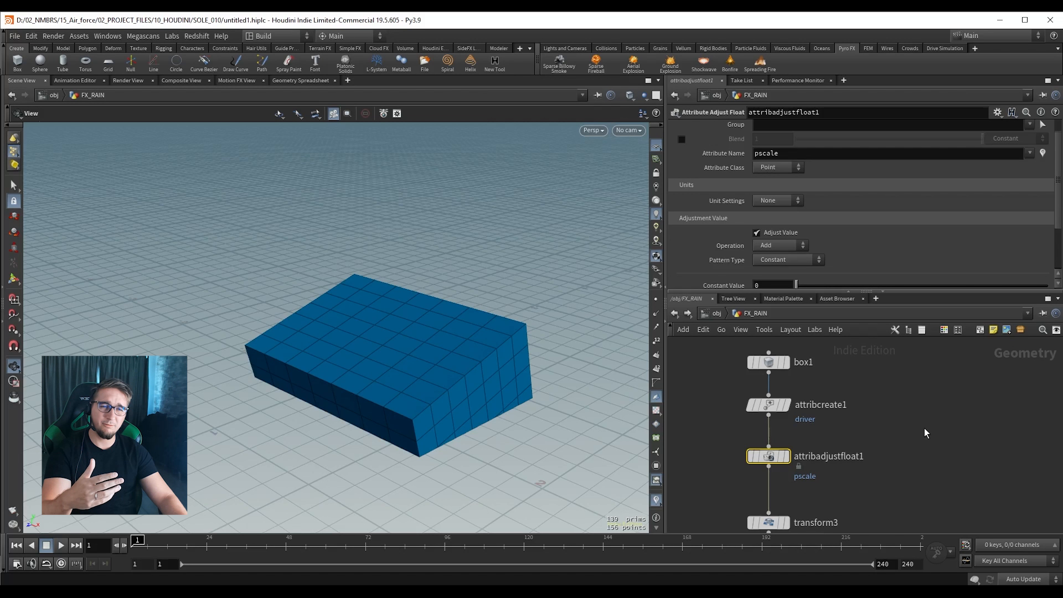
key(ctrl+s)
double_click(766, 153)
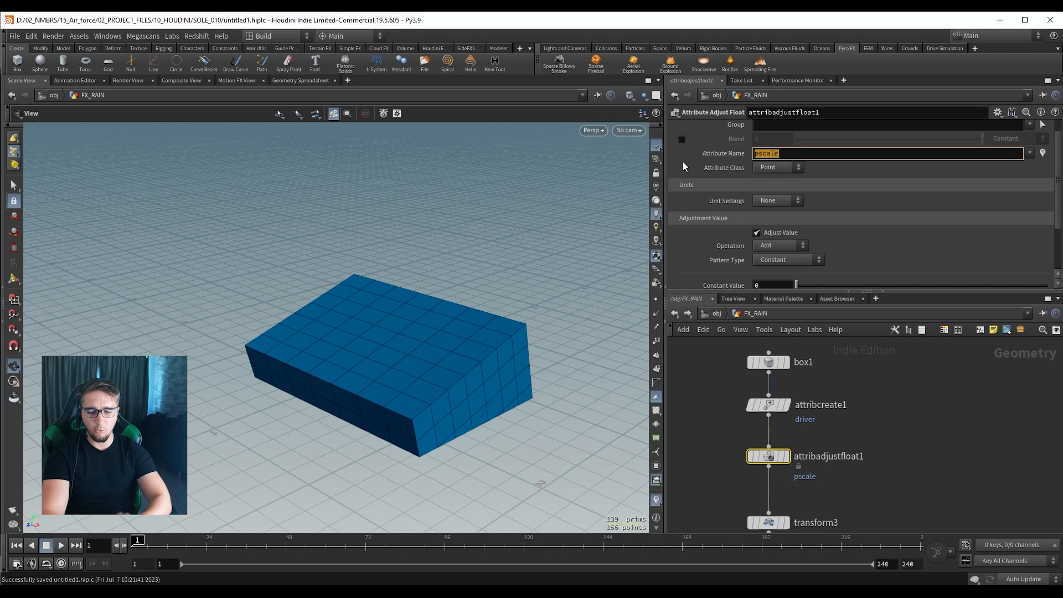
text(driver)
key(Return)
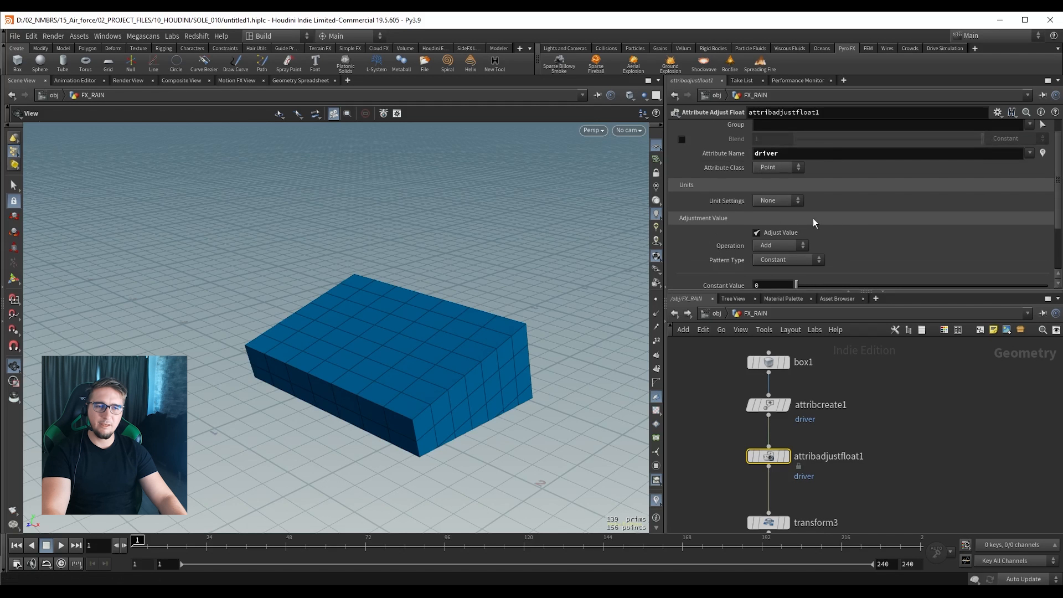
Set attribadjustfloat1's pattern type to Random and its operation to Multiply, saving the scene as well.
scroll(812, 215, down, 1)
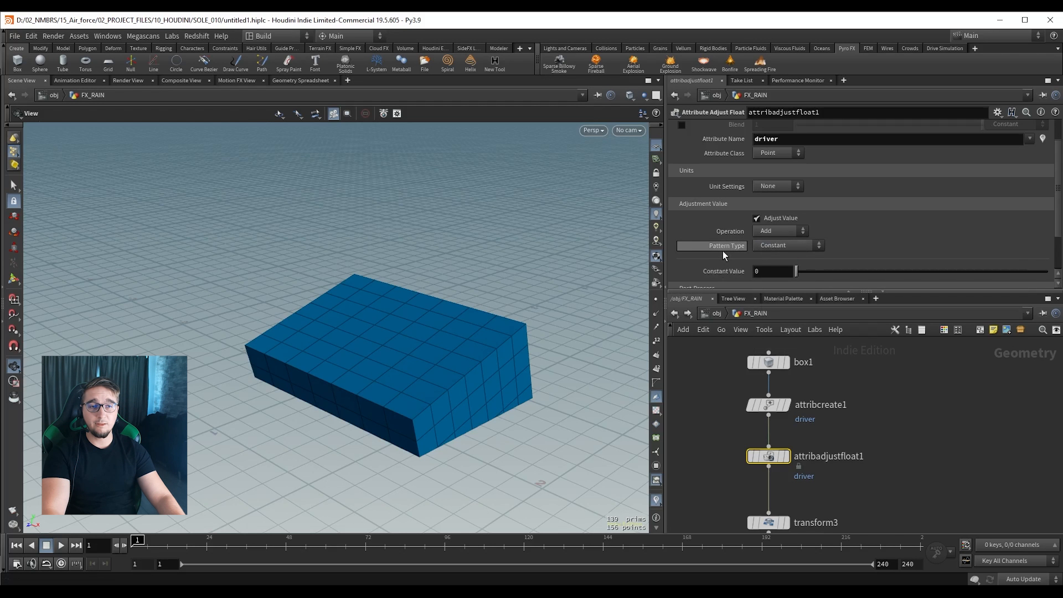
click(775, 247)
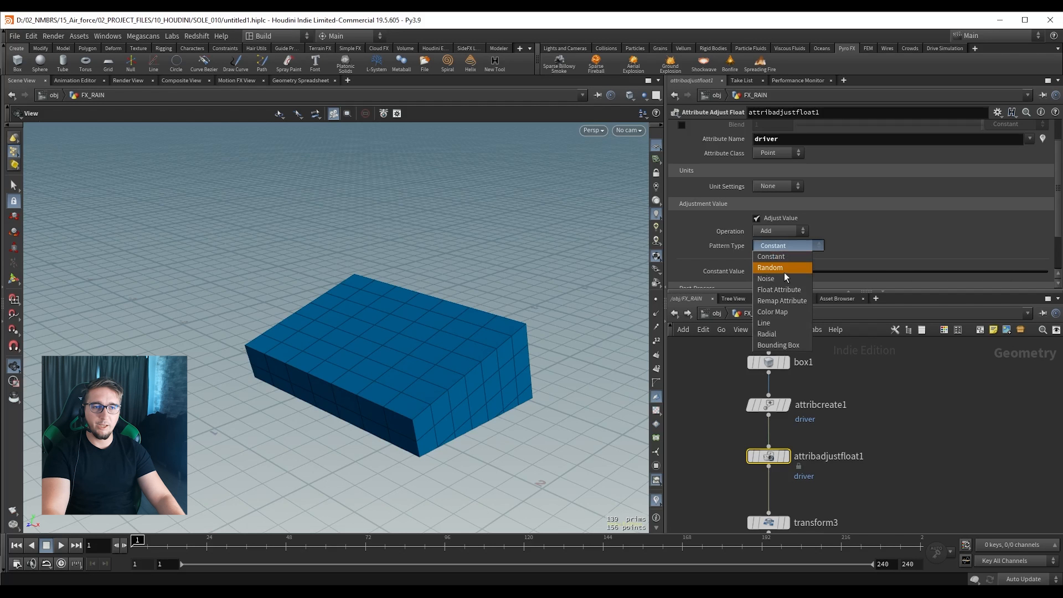
click(772, 267)
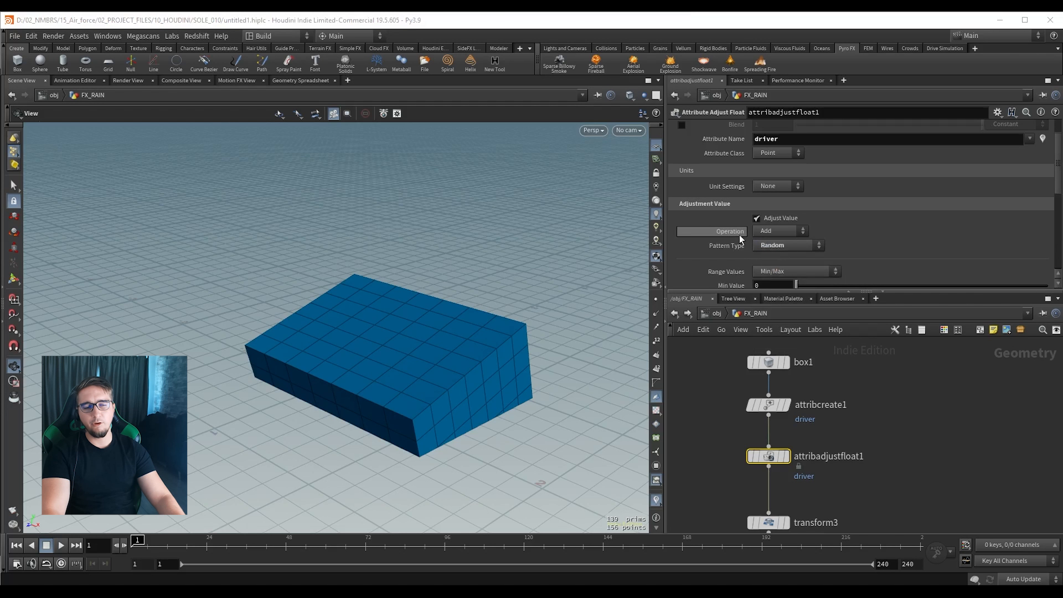
click(769, 235)
key(ctrl+s)
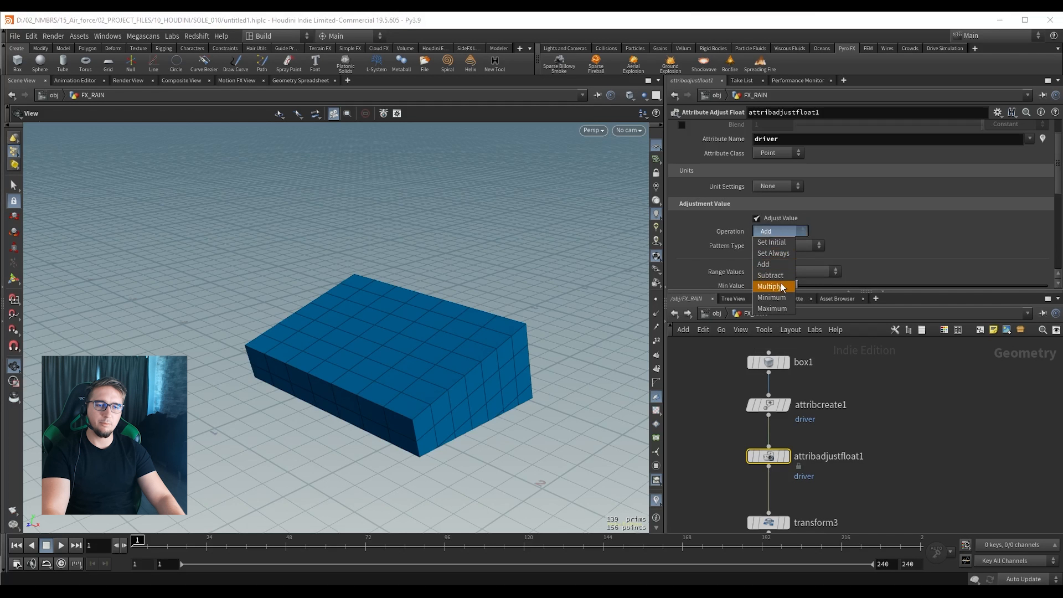
click(768, 286)
scroll(758, 260, down, 3)
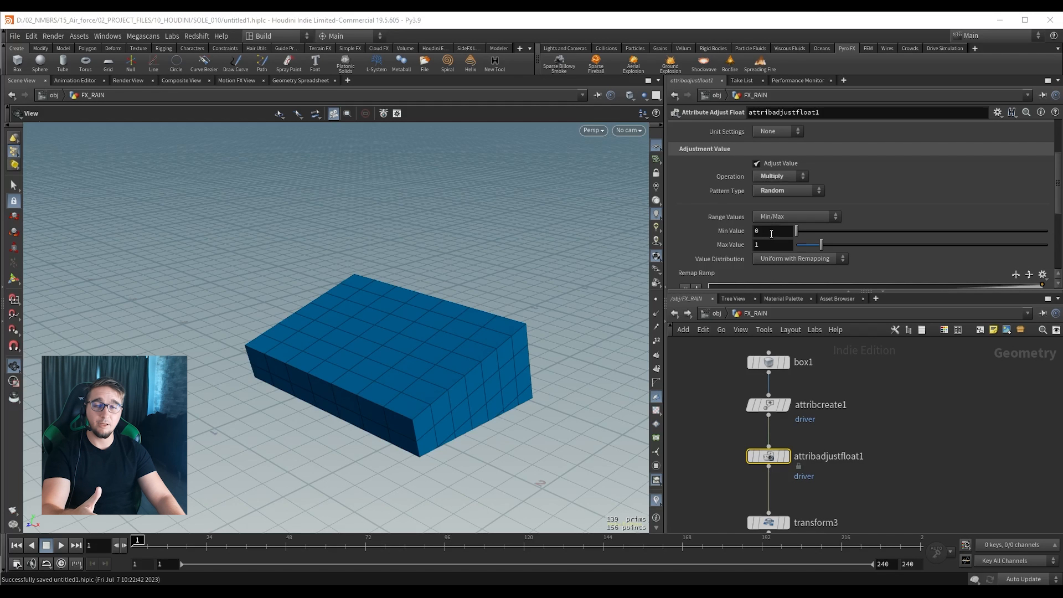
Examine attribadjustfloat1's driver values in the Geometry Spreadsheet, sorting the points by driver in descending and ascending order.
click(281, 81)
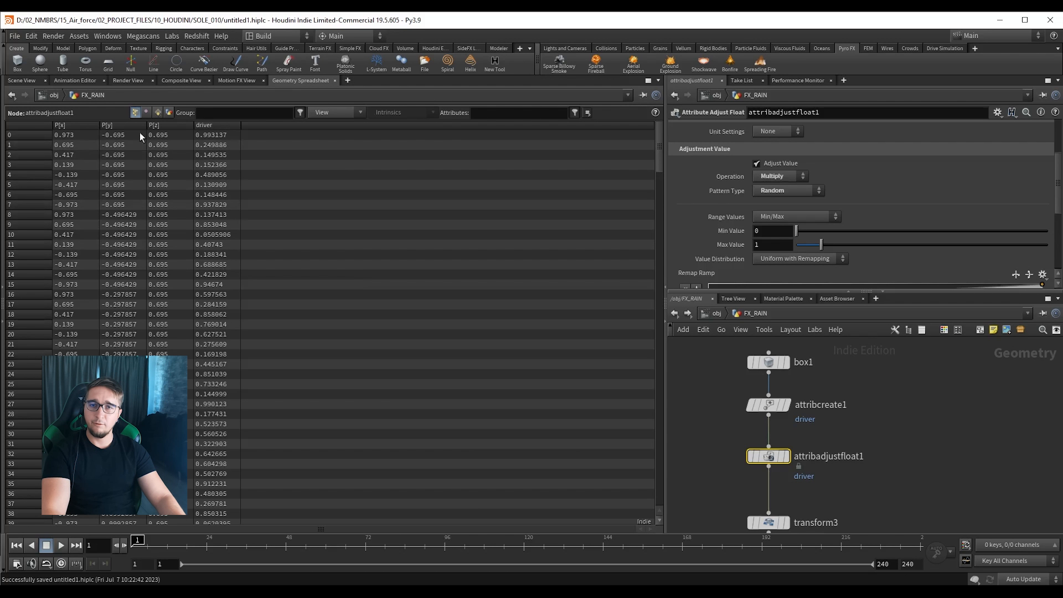
click(216, 124)
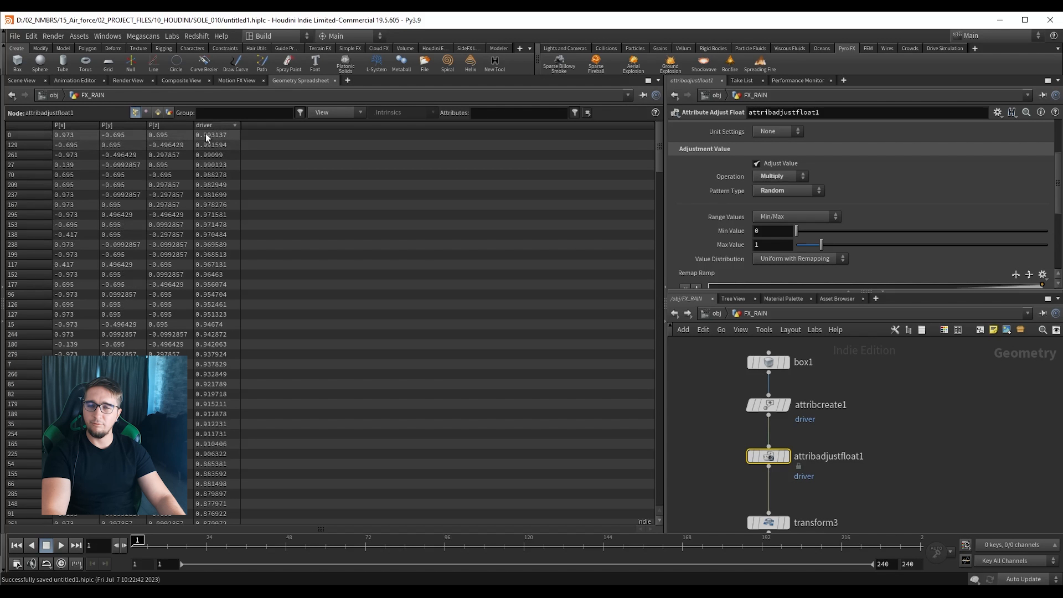
click(211, 125)
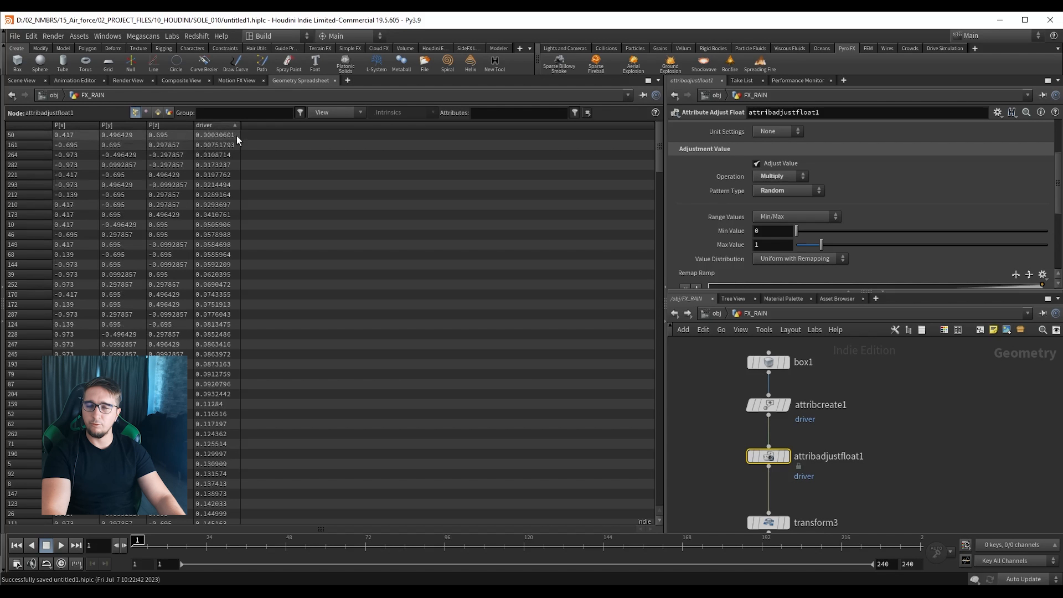
click(213, 124)
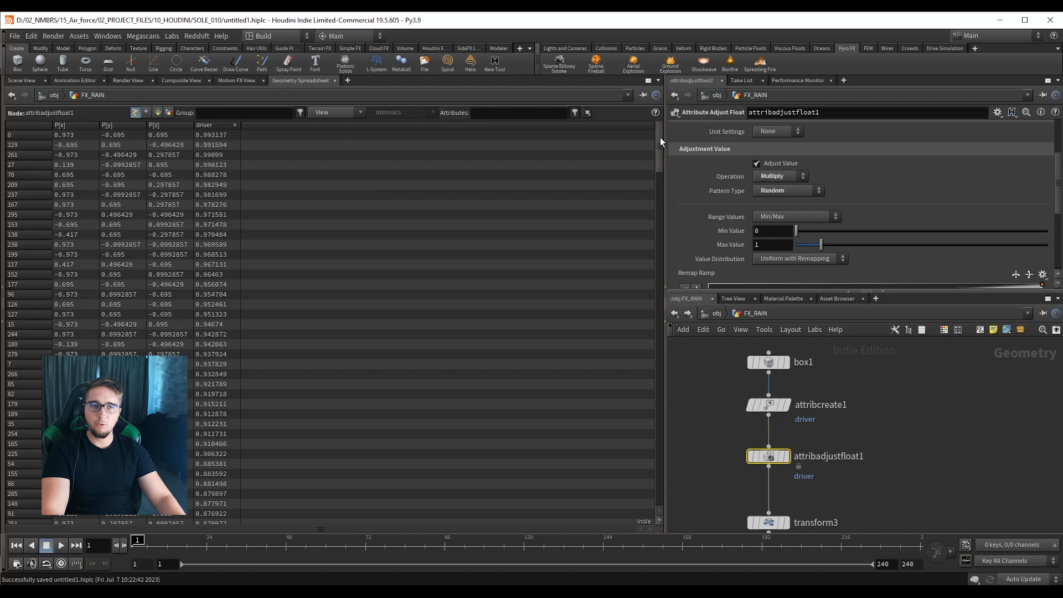
drag(660, 137, 523, 234)
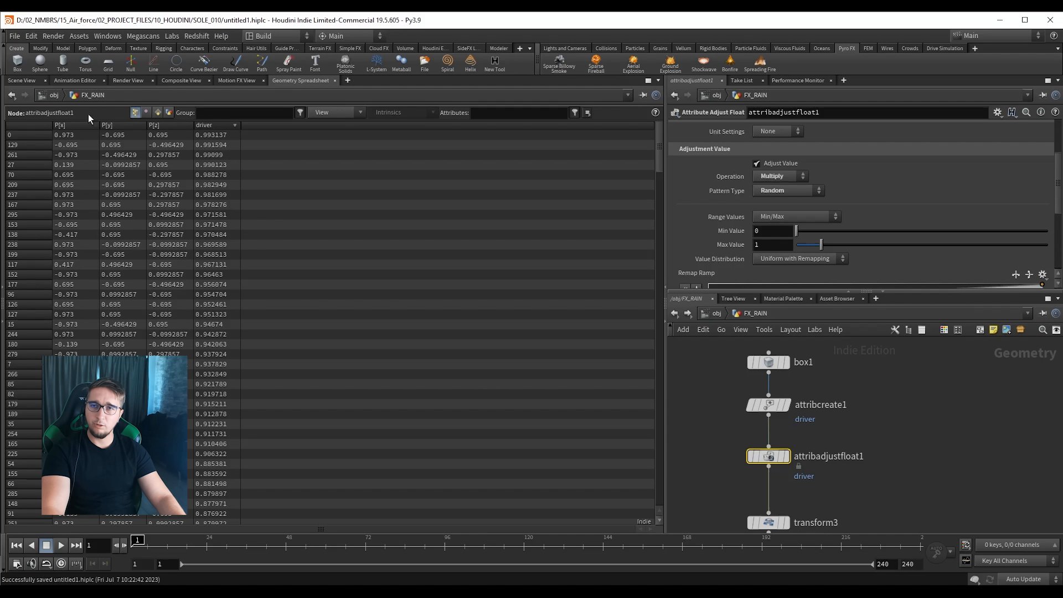
Return to the scene view and set color1's color type to Ramp from Attribute, using the driver attribute.
click(21, 81)
middle_drag(730, 476, 731, 342)
click(772, 429)
scroll(832, 446, down, 3)
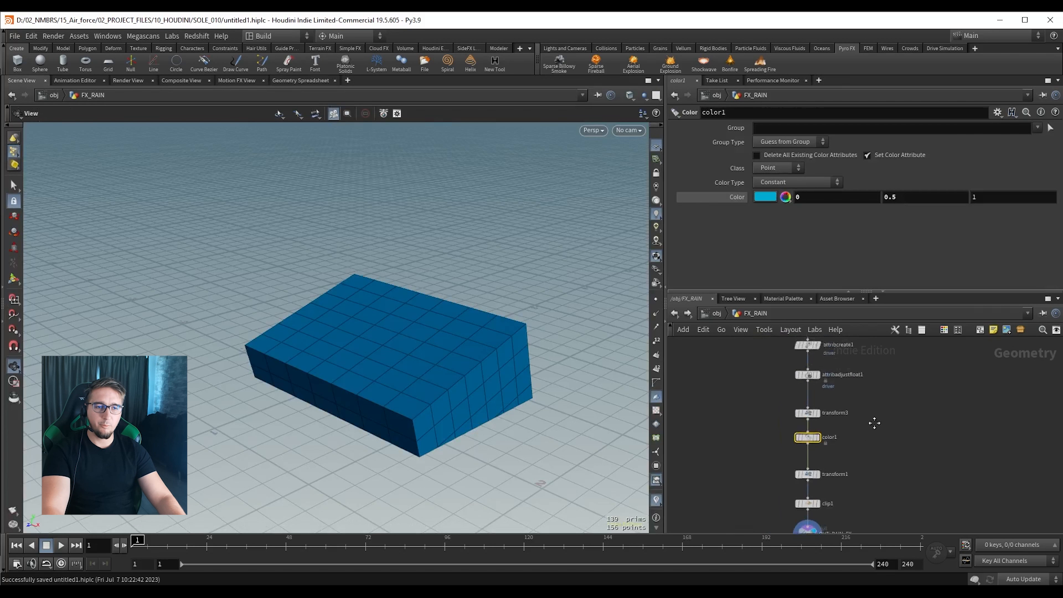
click(790, 423)
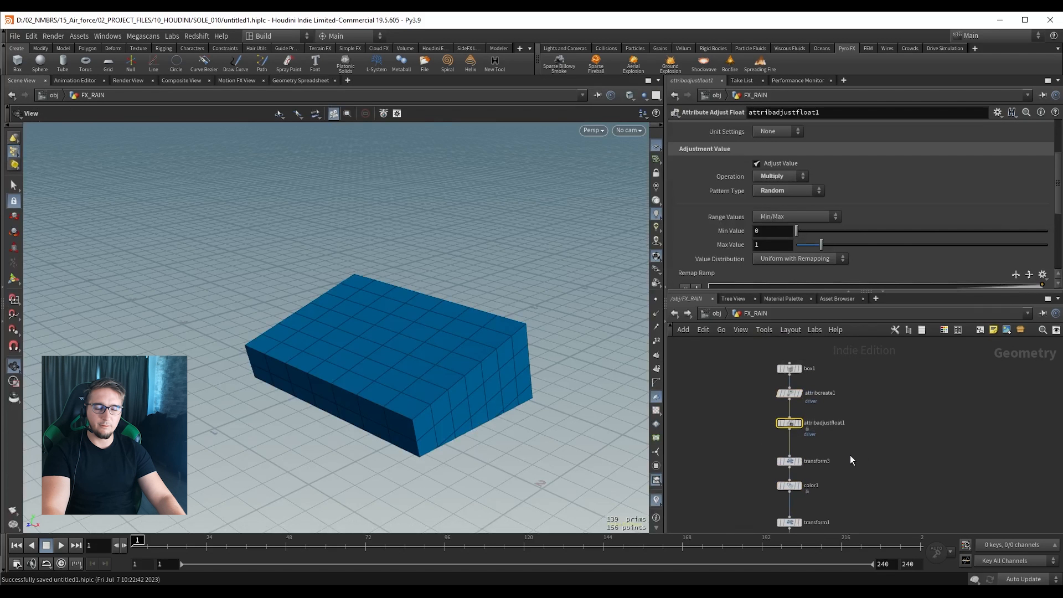
scroll(849, 455, up, 2)
click(760, 436)
scroll(820, 437, up, 3)
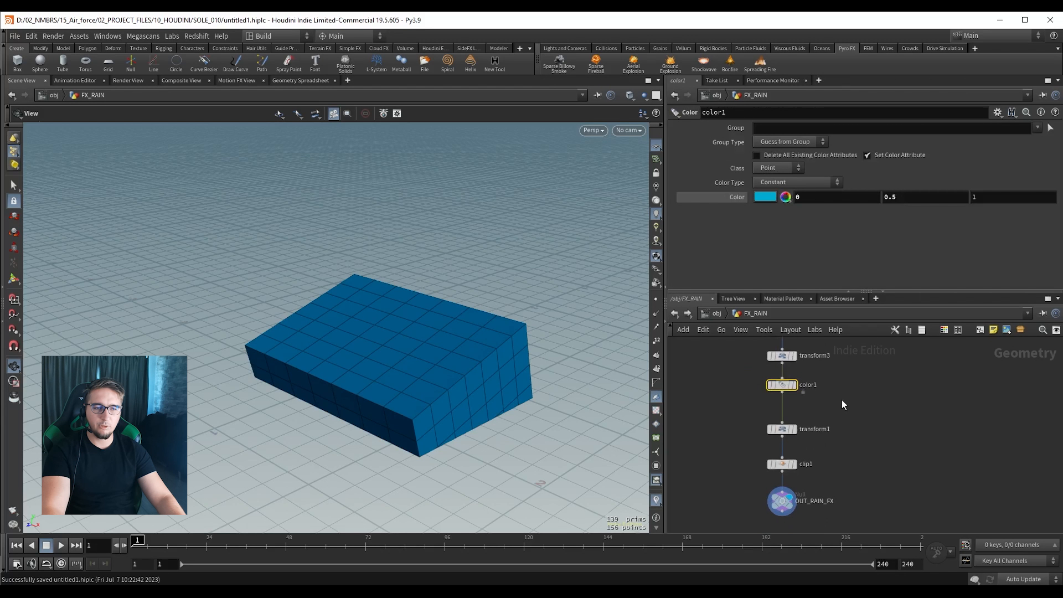
click(772, 185)
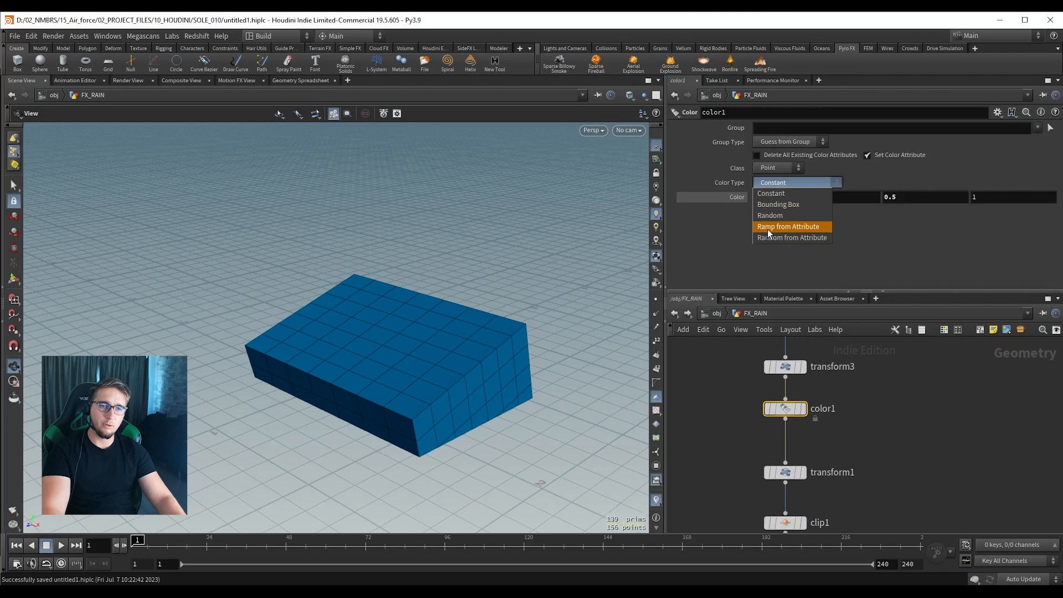
click(767, 228)
click(764, 197)
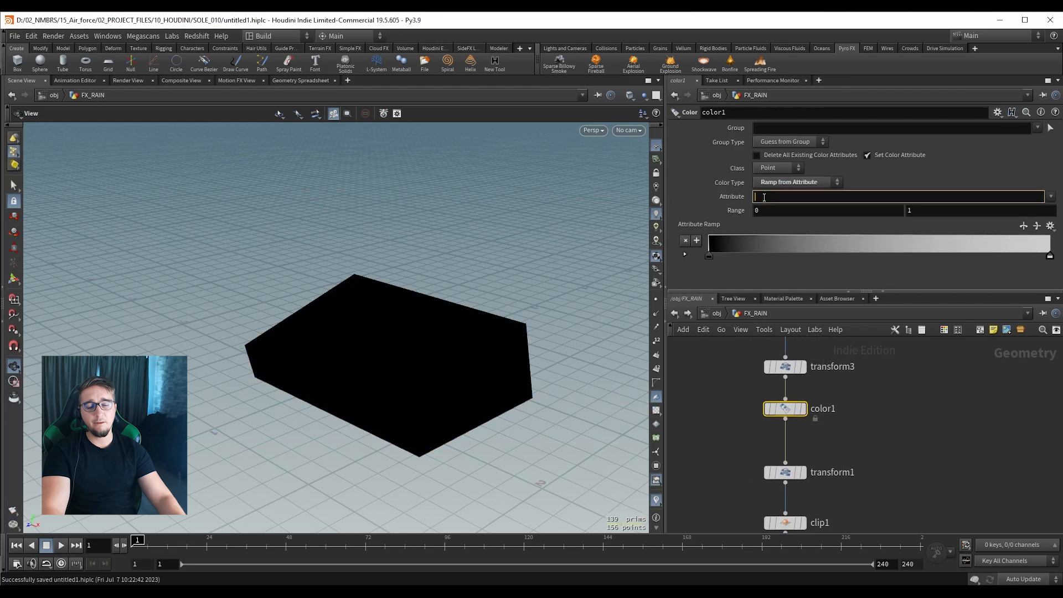
text(driver)
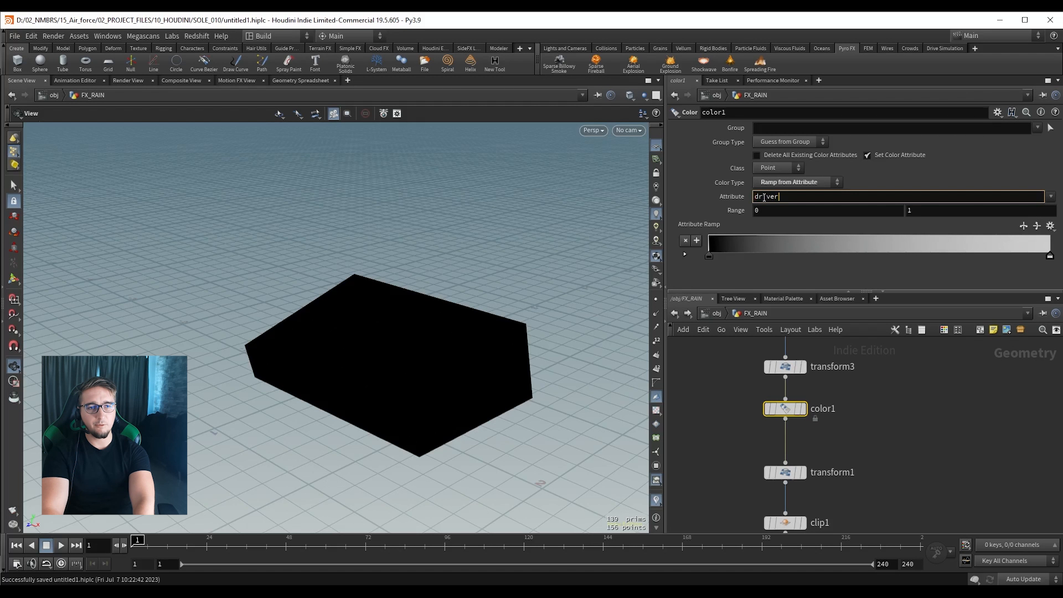
key(Return)
Inspect the box's shading from other angles, save the scene and compare color1's Cd and driver values in the Geometry Spreadsheet.
drag(415, 332, 442, 372)
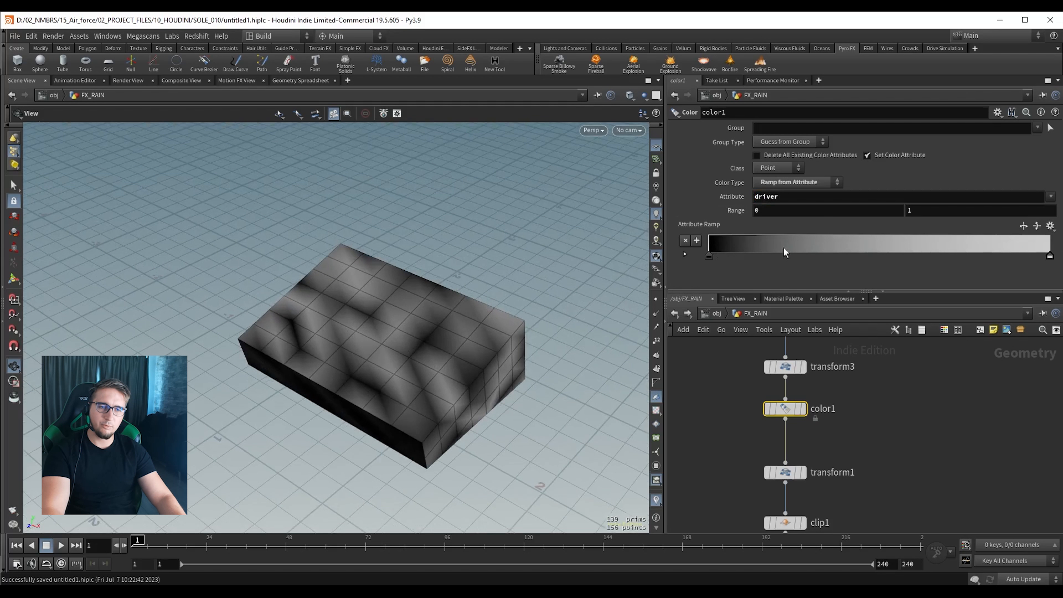
drag(361, 323, 416, 319)
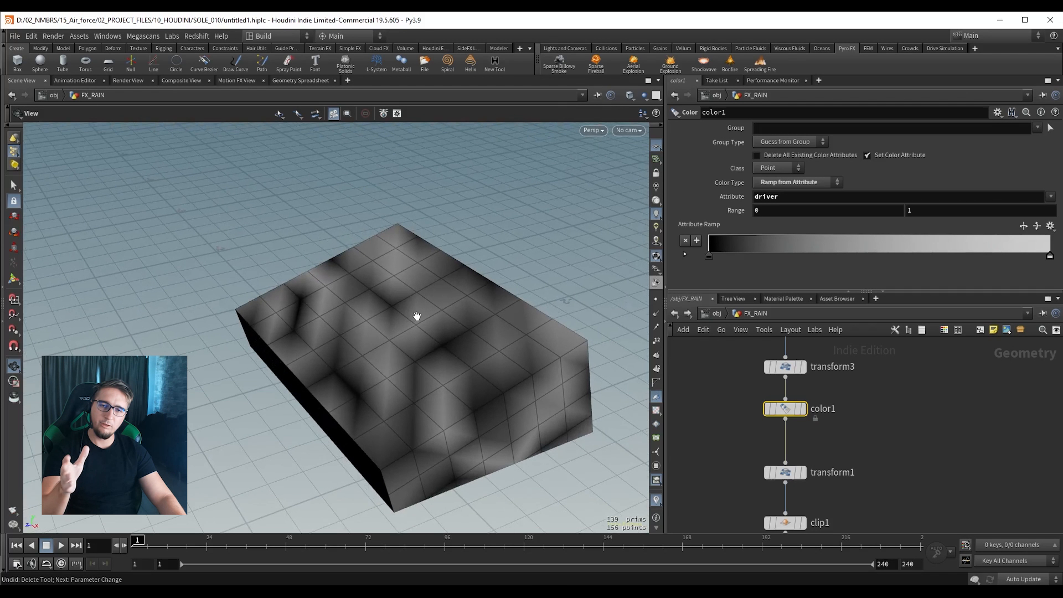
key(ctrl+s)
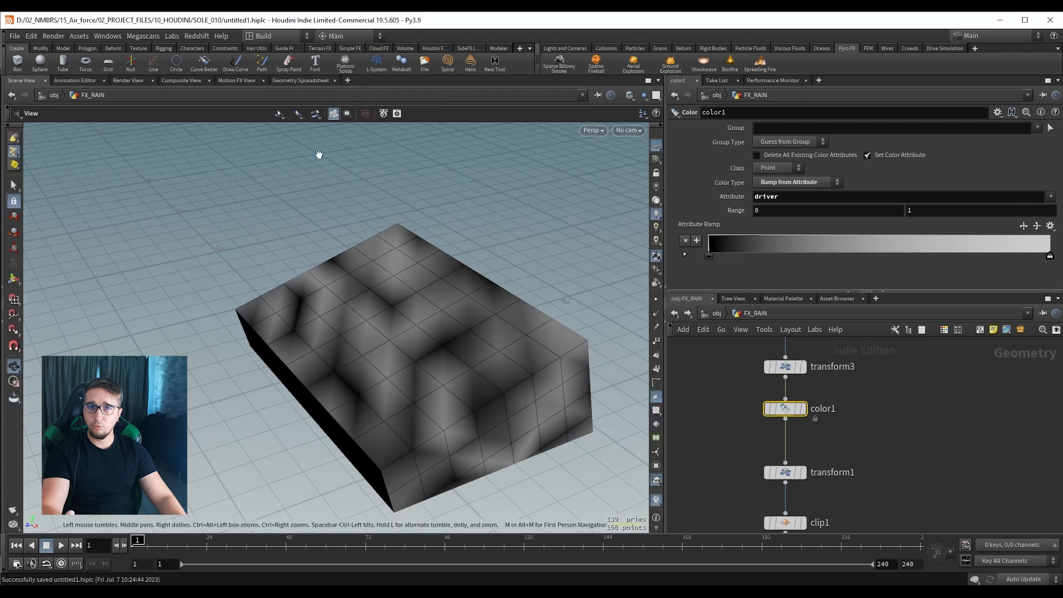
click(289, 81)
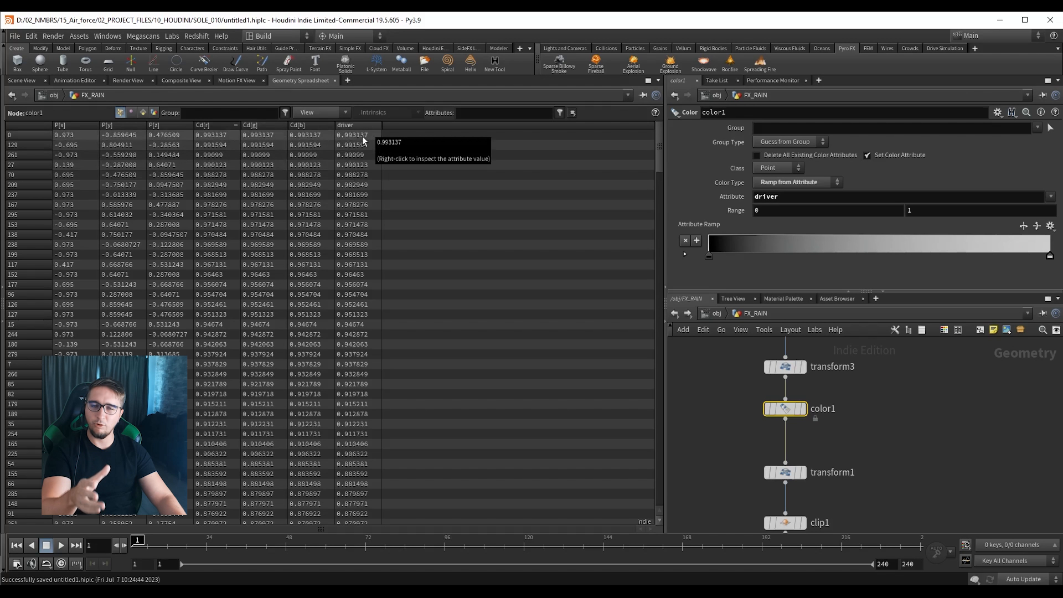
Return to the scene view, make color1's attribute ramp run from red to light blue, and save the scene.
click(21, 82)
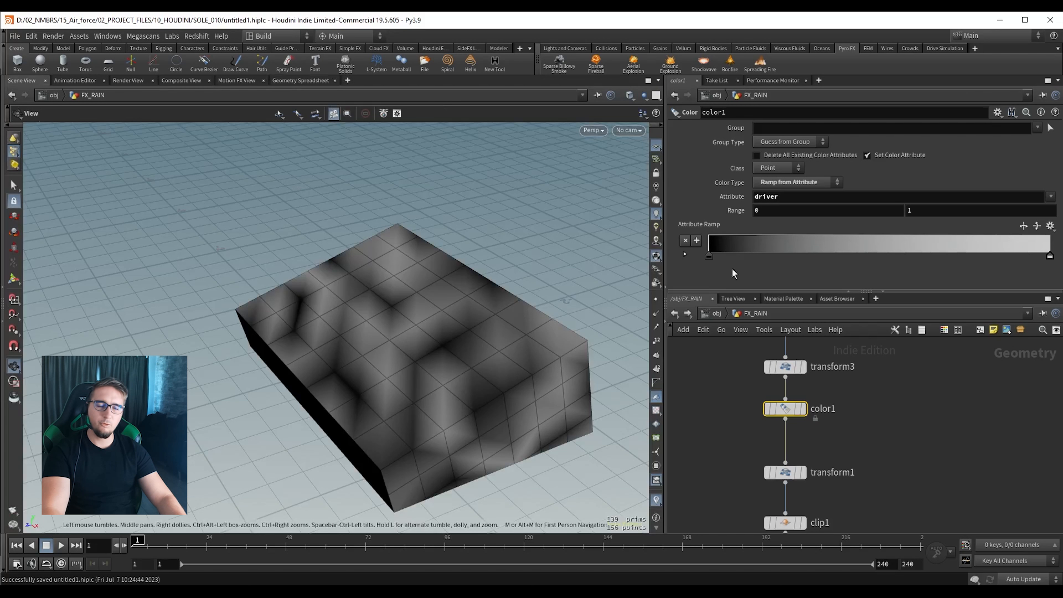
double_click(710, 256)
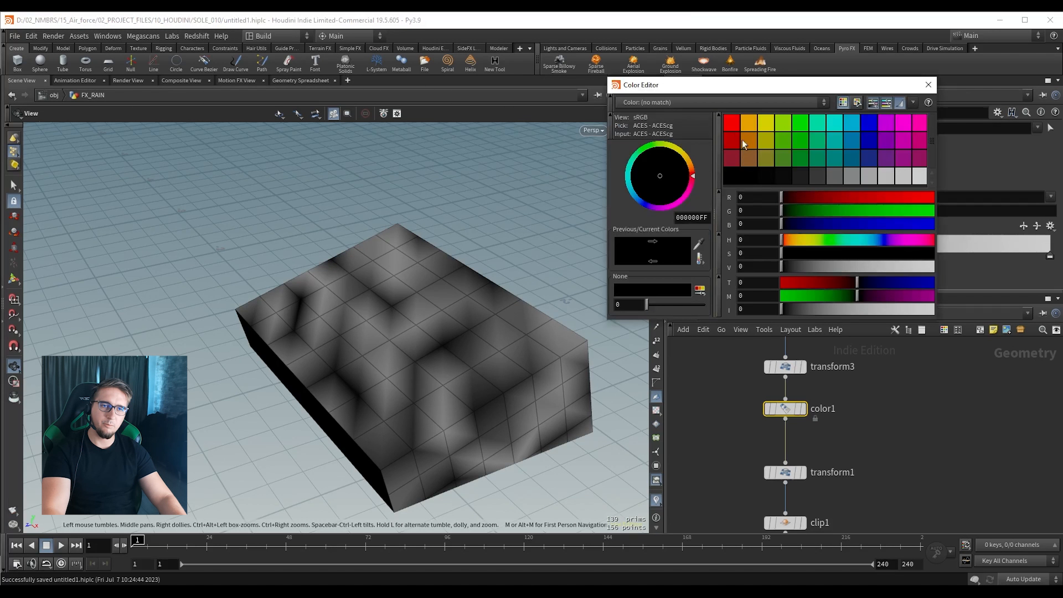
click(731, 123)
click(928, 85)
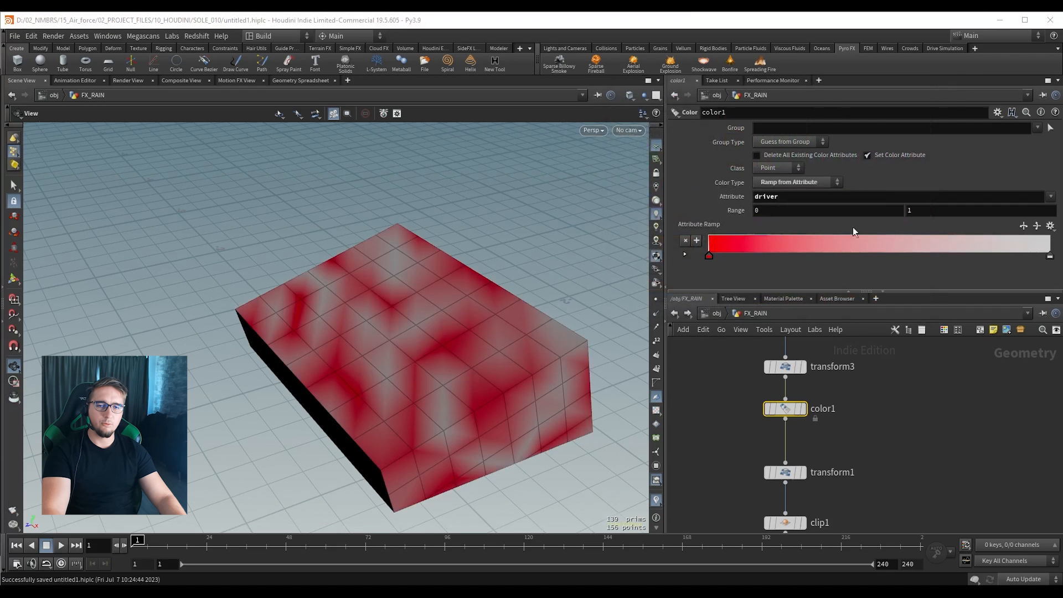
double_click(1049, 255)
click(854, 127)
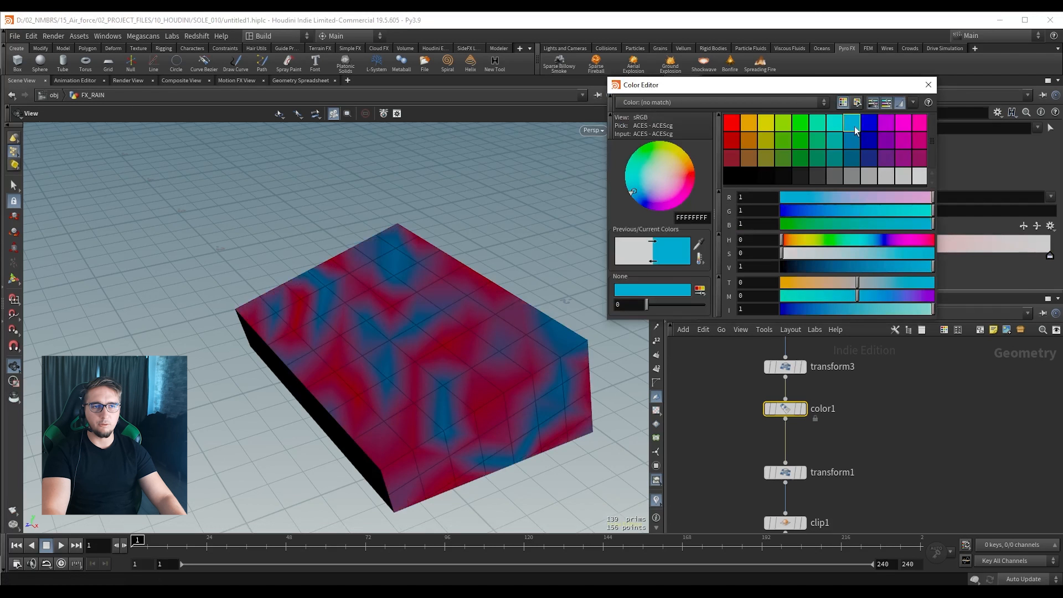
click(928, 84)
scroll(865, 449, down, 5)
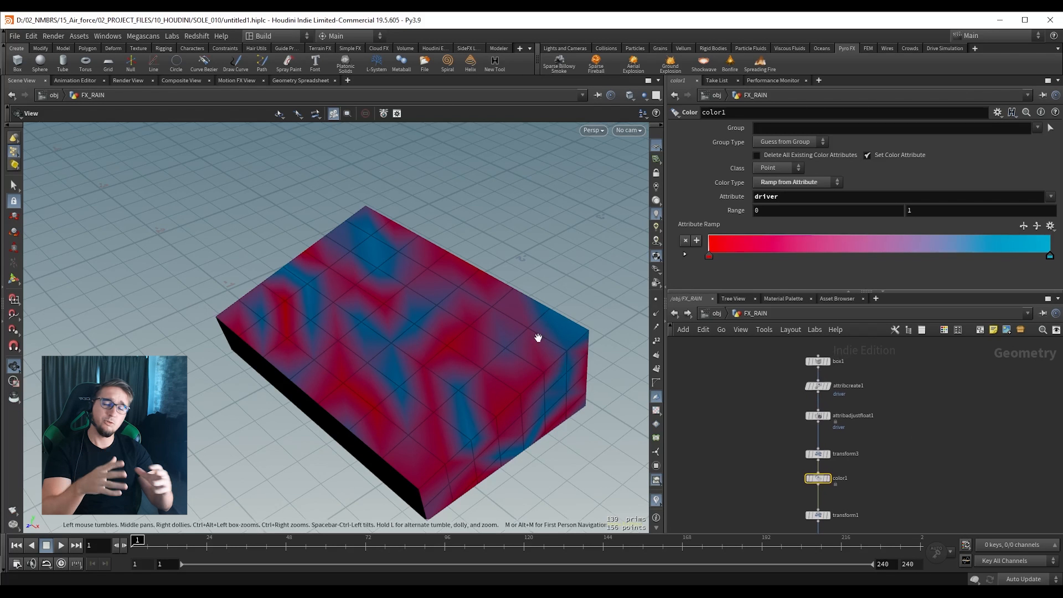
drag(537, 337, 383, 314)
key(ctrl+s)
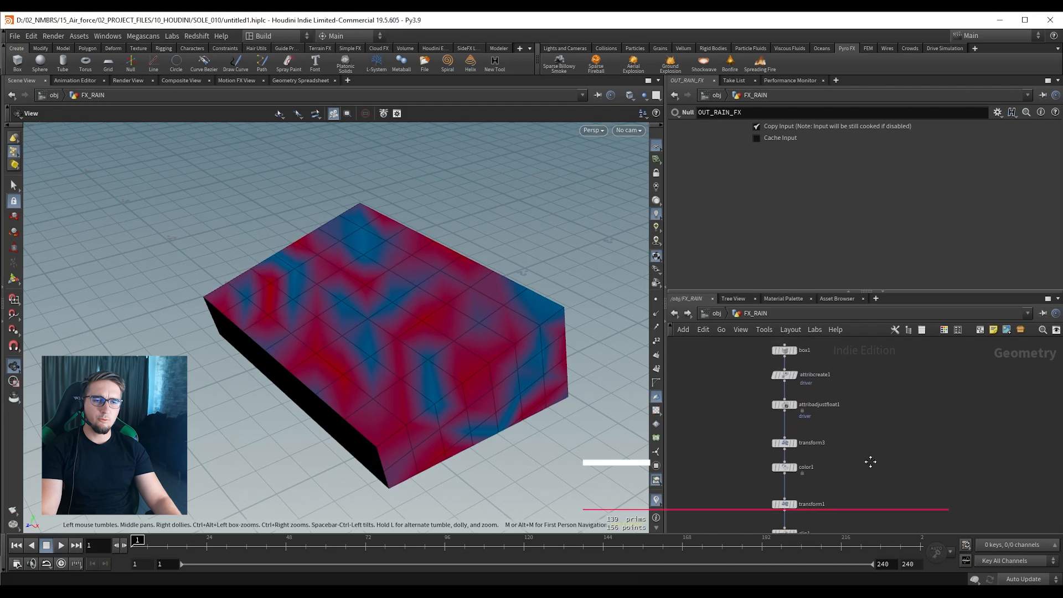
Rename the attribute created by attribcreate1 to myVal.
middle_drag(869, 457, 871, 484)
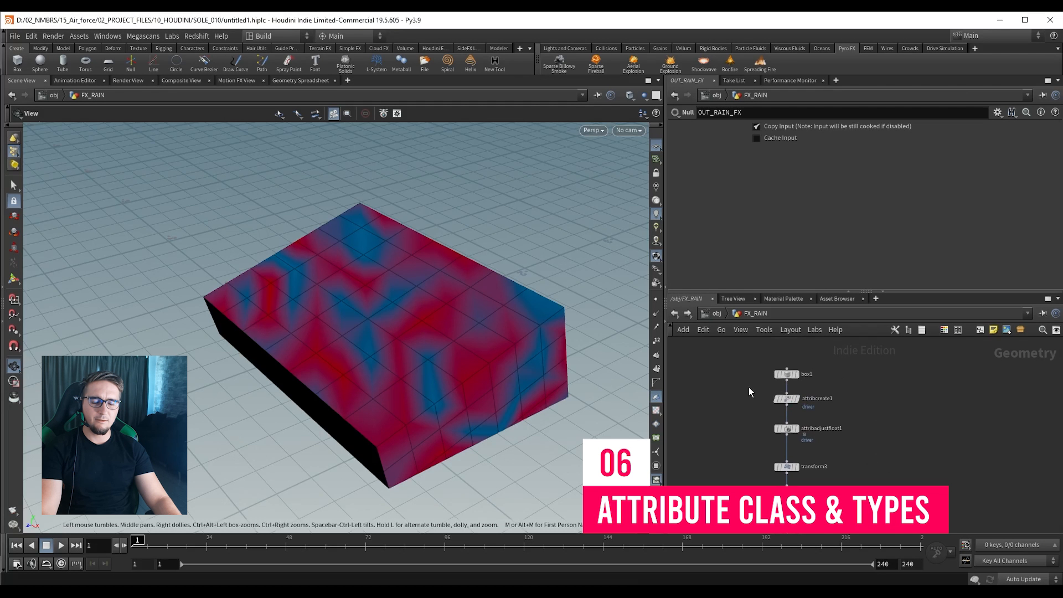
click(786, 399)
drag(815, 151, 787, 152)
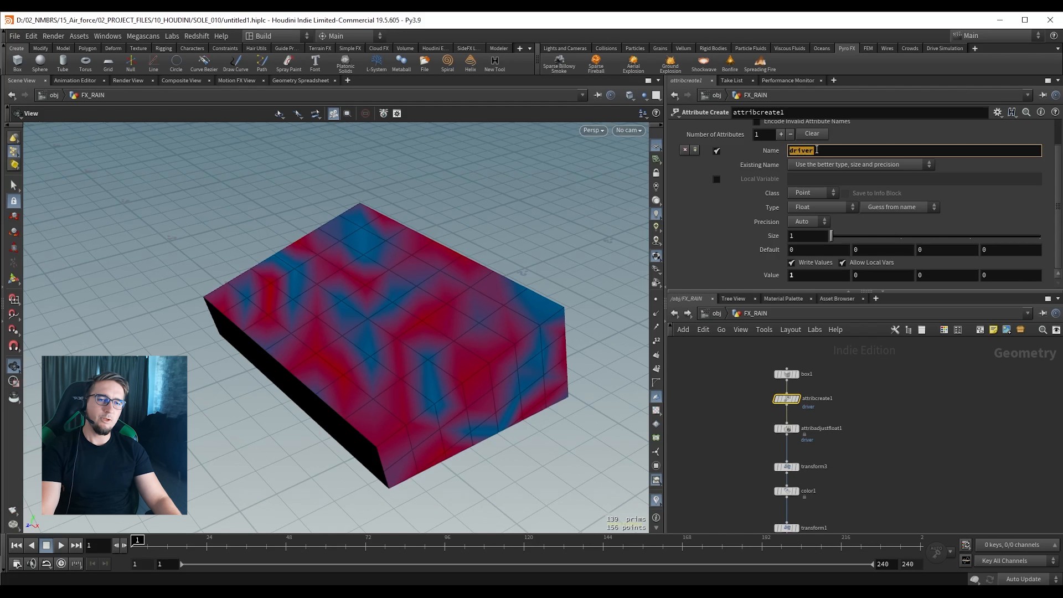
text(myVal)
key(Return)
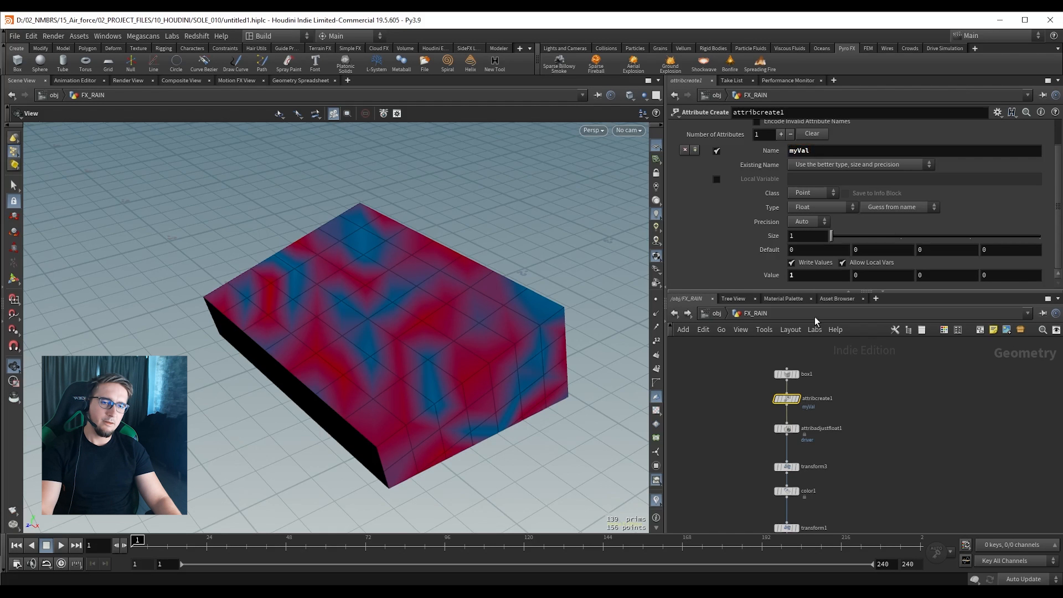
Set attribadjustfloat1's attribute name to myVal.
middle_drag(858, 391, 859, 375)
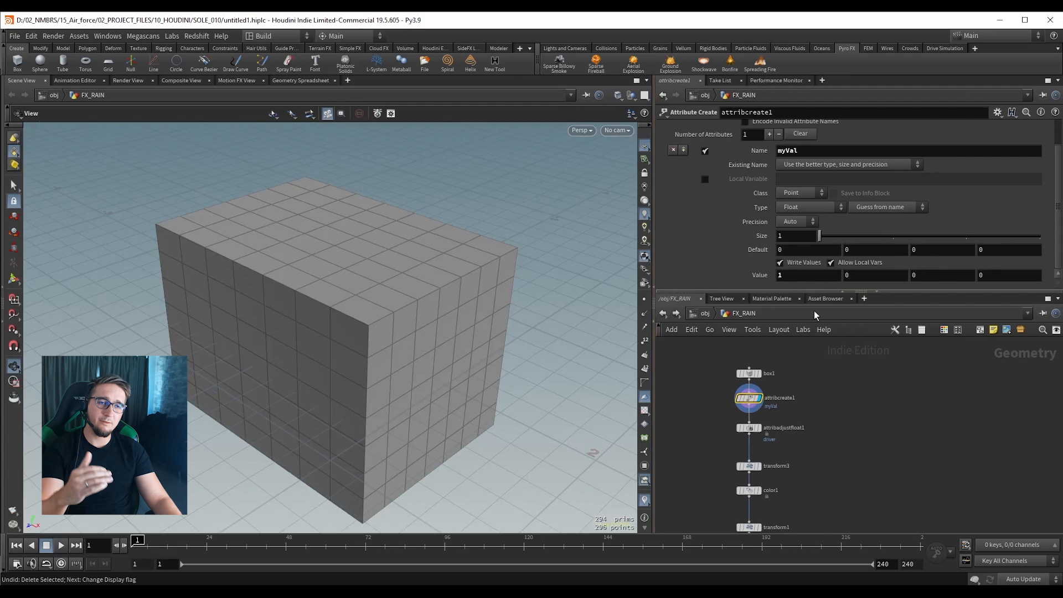
scroll(799, 404, up, 2)
click(726, 432)
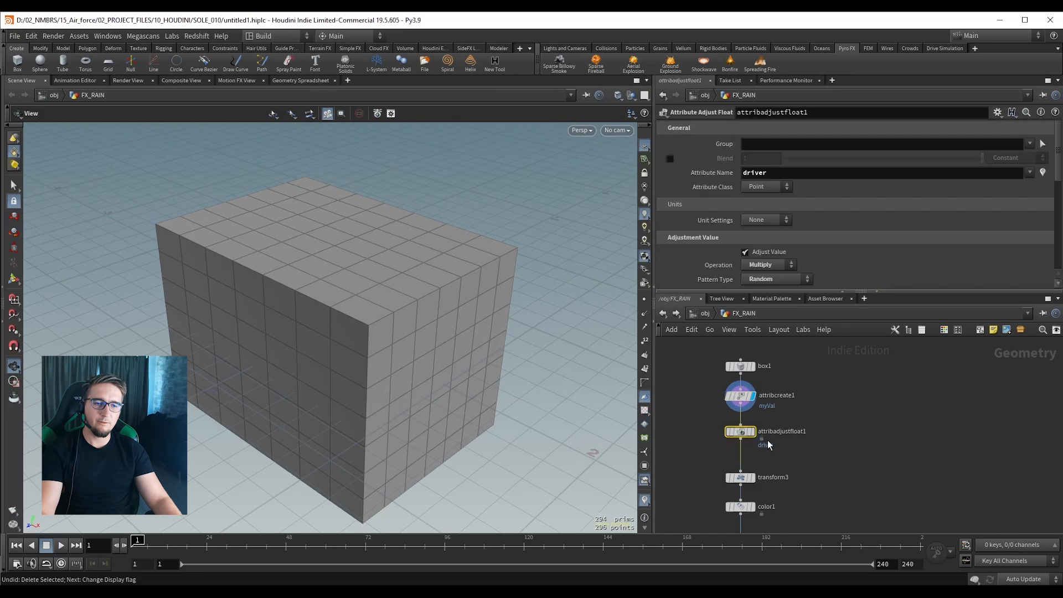
double_click(764, 172)
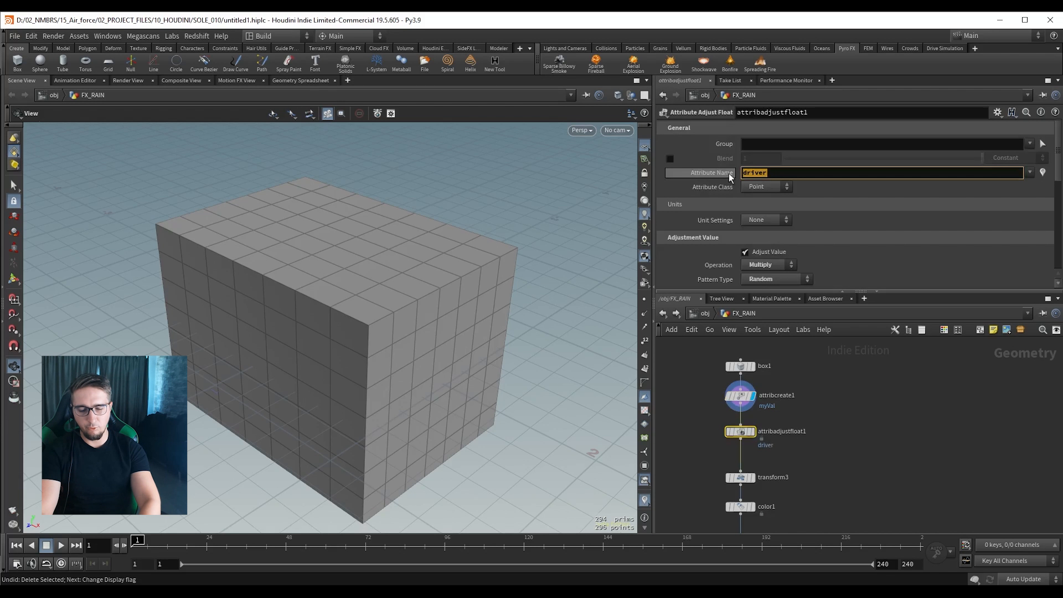
text(myVal)
key(Return)
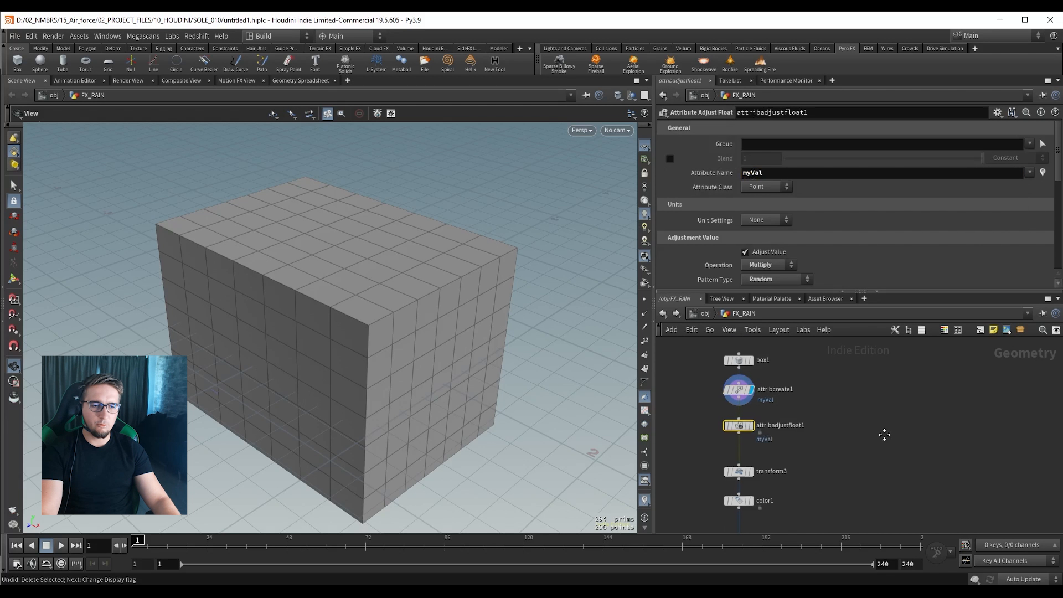
Make color1's ramp read the myVal attribute.
middle_drag(854, 470, 862, 389)
click(747, 426)
drag(768, 201, 733, 198)
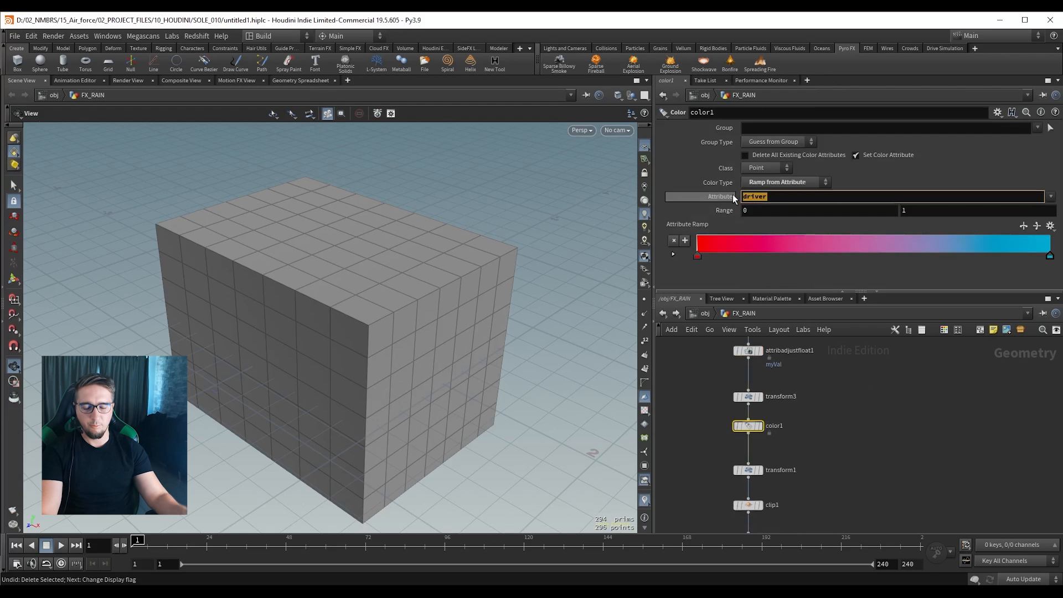
text(myVal)
key(Return)
Display the OUT_RAIN_FX output, inspect the colored box and review the attribute name in attribcreate1.
middle_drag(846, 523, 842, 398)
click(751, 413)
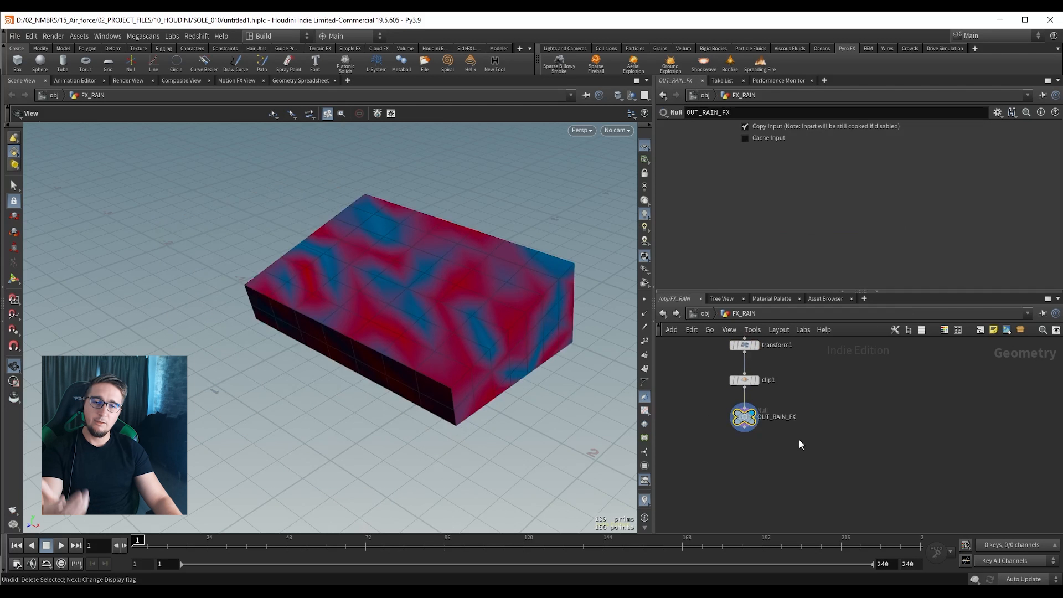
drag(468, 294, 463, 292)
drag(463, 291, 455, 293)
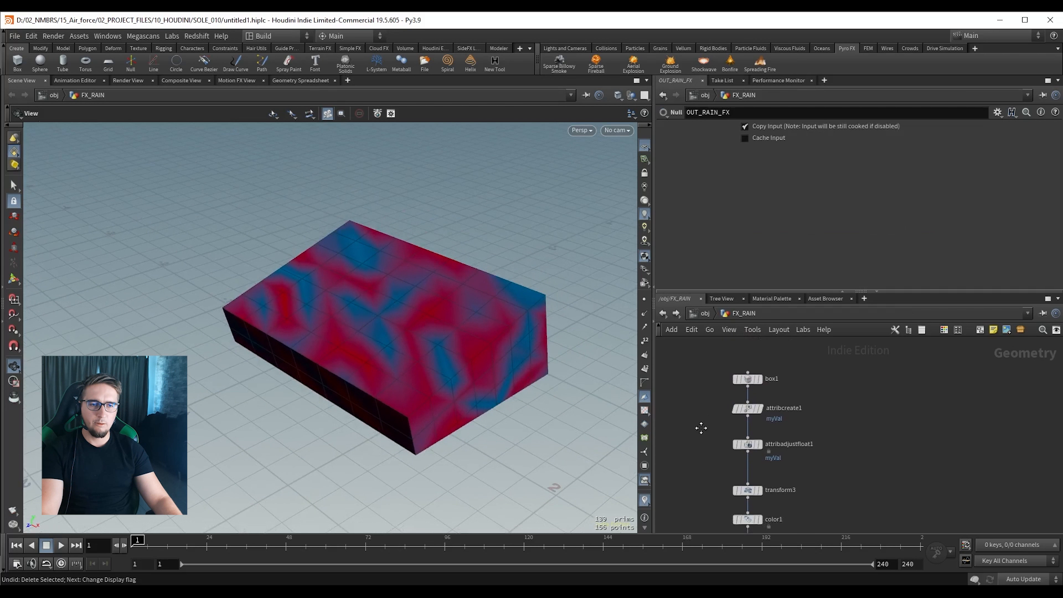
click(747, 408)
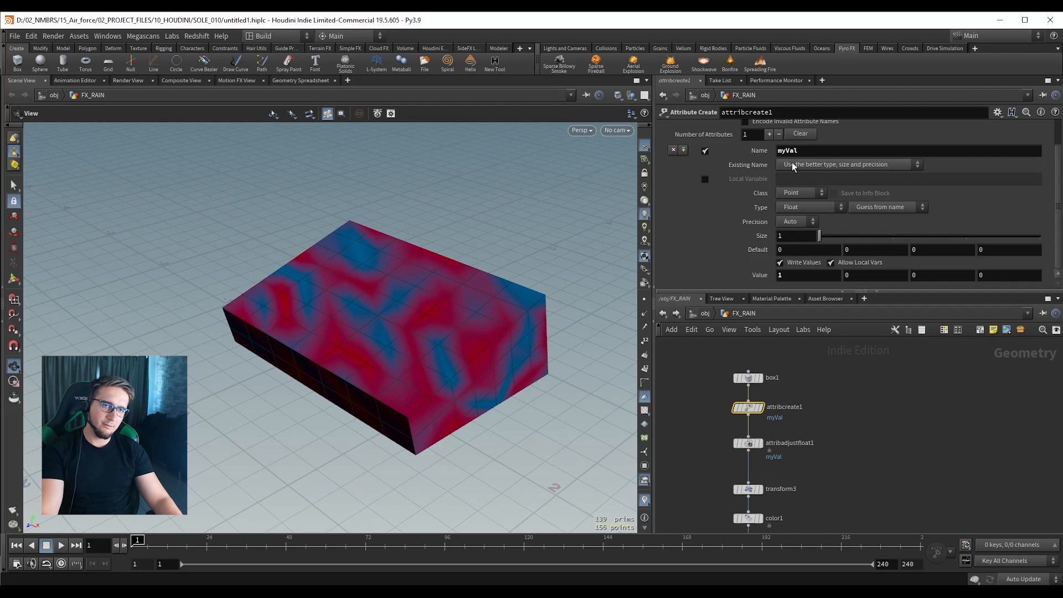
drag(788, 156, 791, 157)
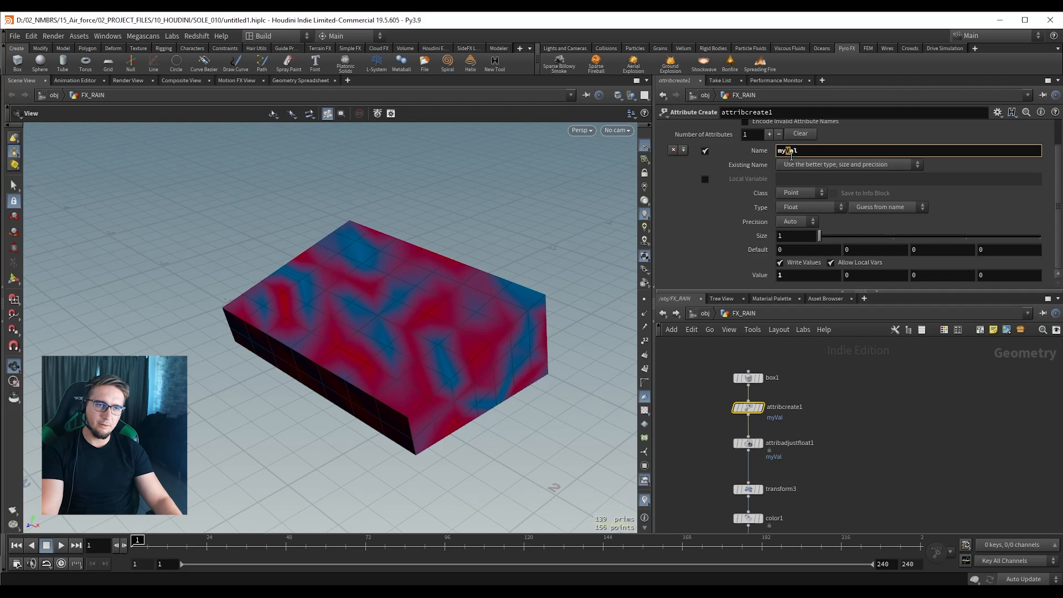
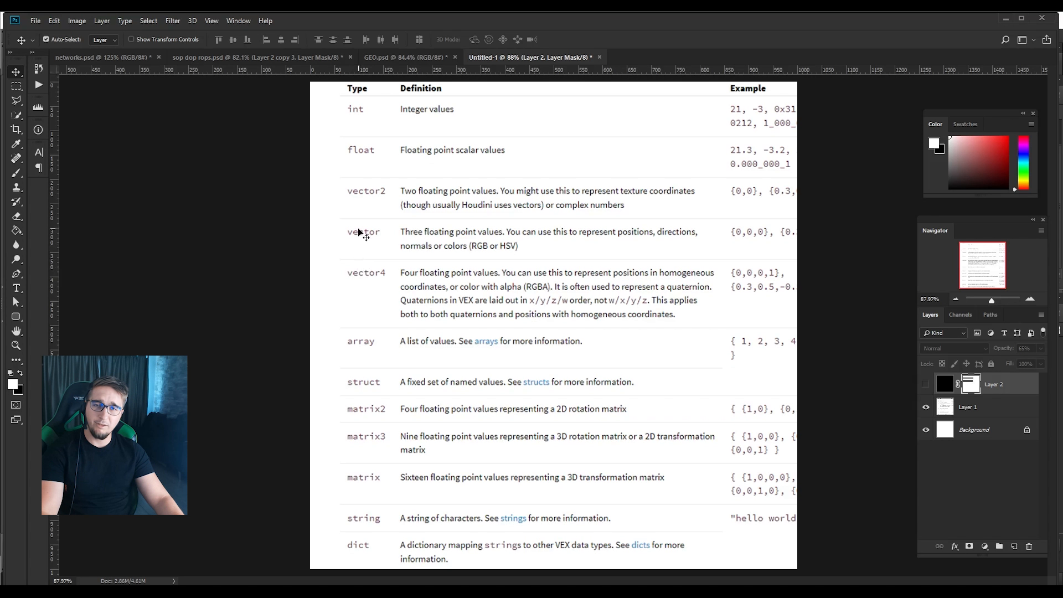
Toggle Layer 2's visibility in Photoshop to highlight the float and vector rows of the data type table.
key(ctrl+comma)
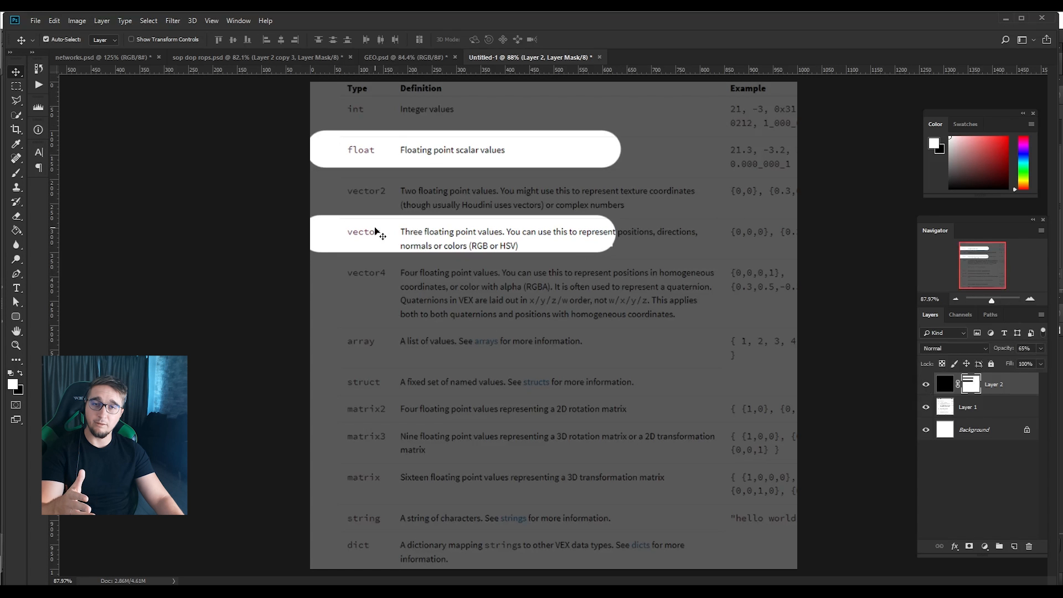
key(ctrl+comma)
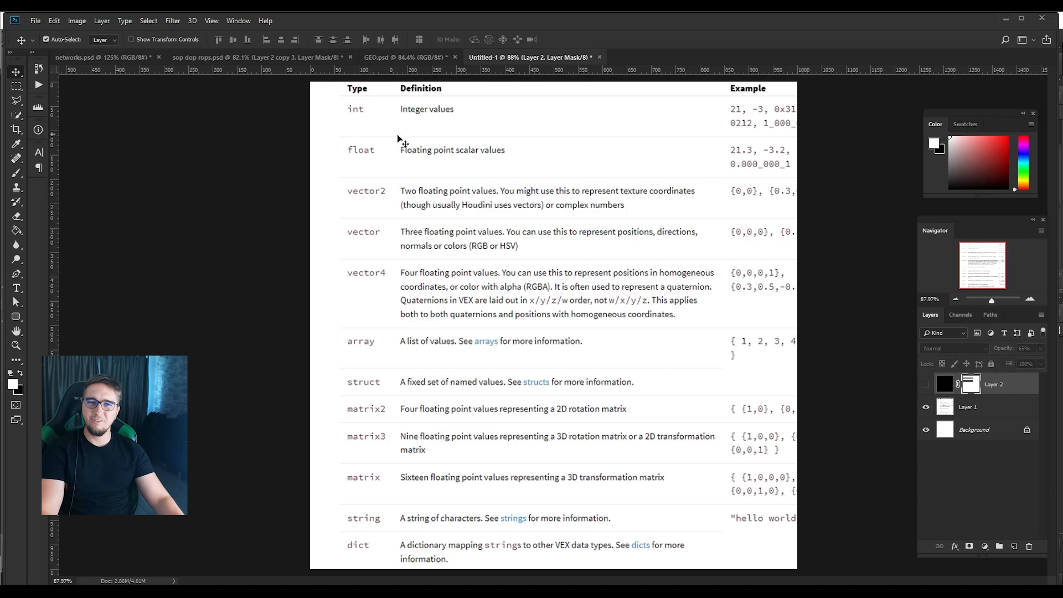
click(926, 383)
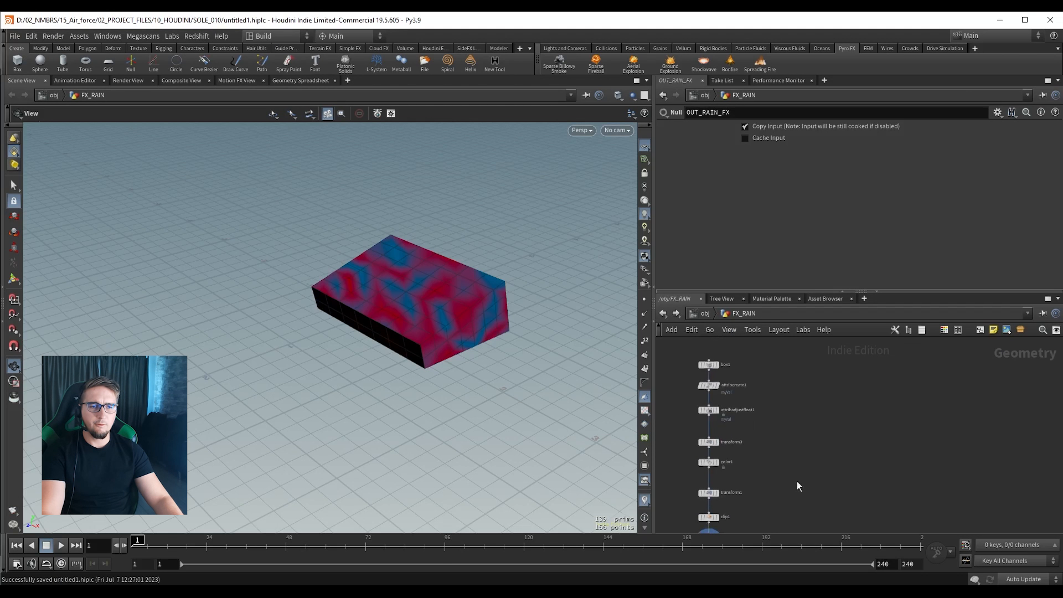
Place an Add node beside the FX_RAIN network in Houdini and set its number of points to 1.
scroll(818, 393, up, 3)
key(Tab)
text(ad)
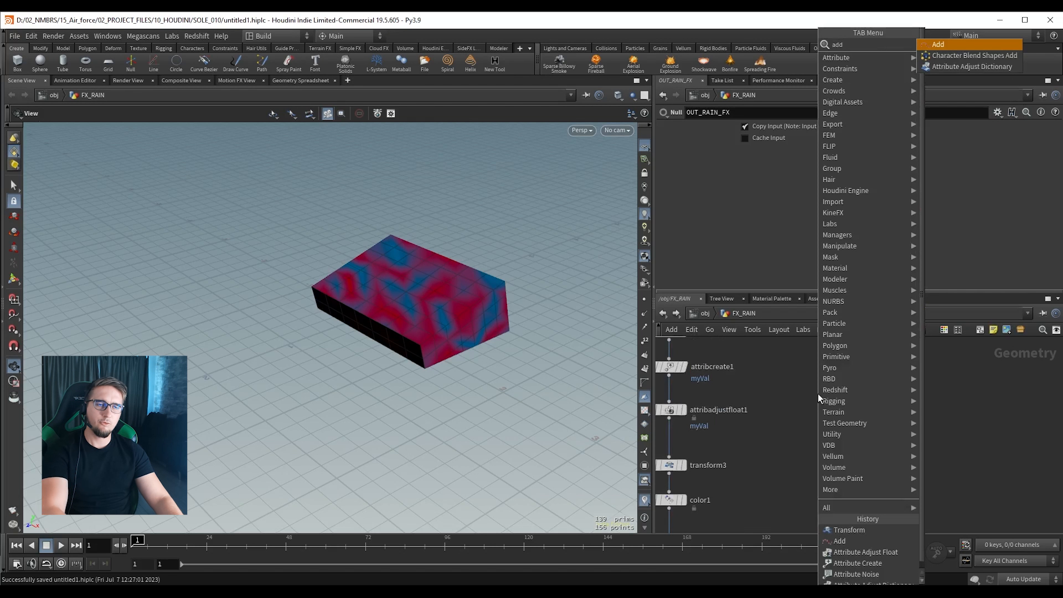
key(Return)
click(844, 403)
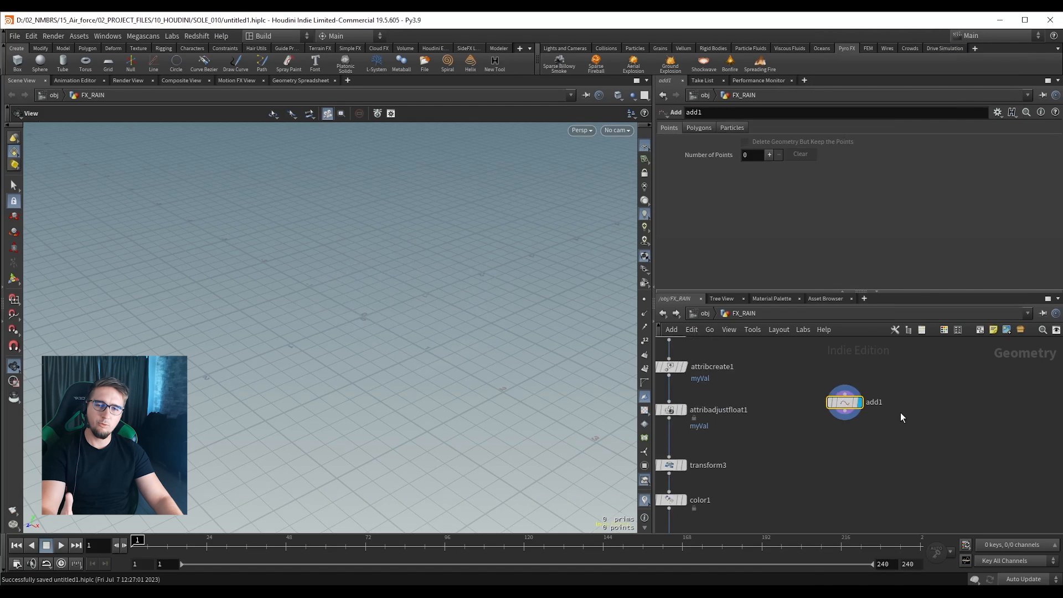
right_drag(391, 318, 611, 275)
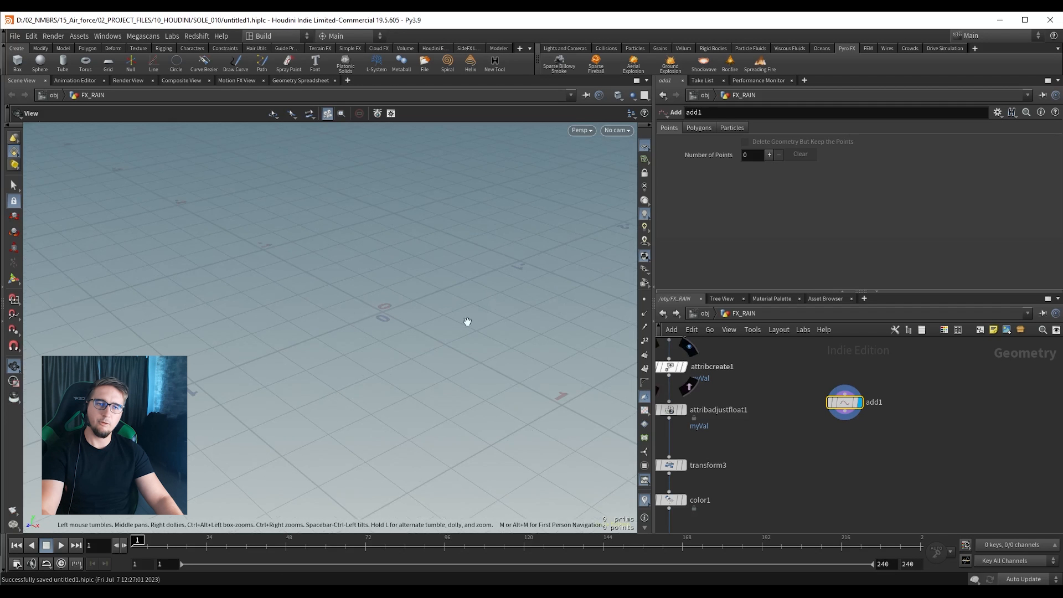
click(769, 154)
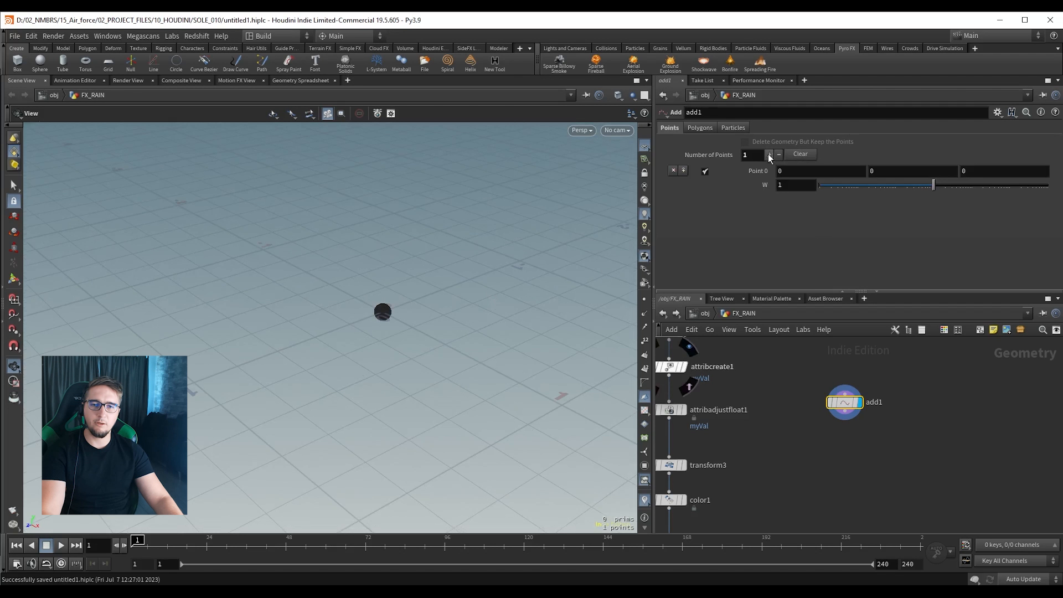
Move add1's point 0 to X 1.1 and Y 1, and view it from another angle.
drag(409, 305, 366, 370)
key(ctrl+z)
middle_drag(791, 171, 946, 171)
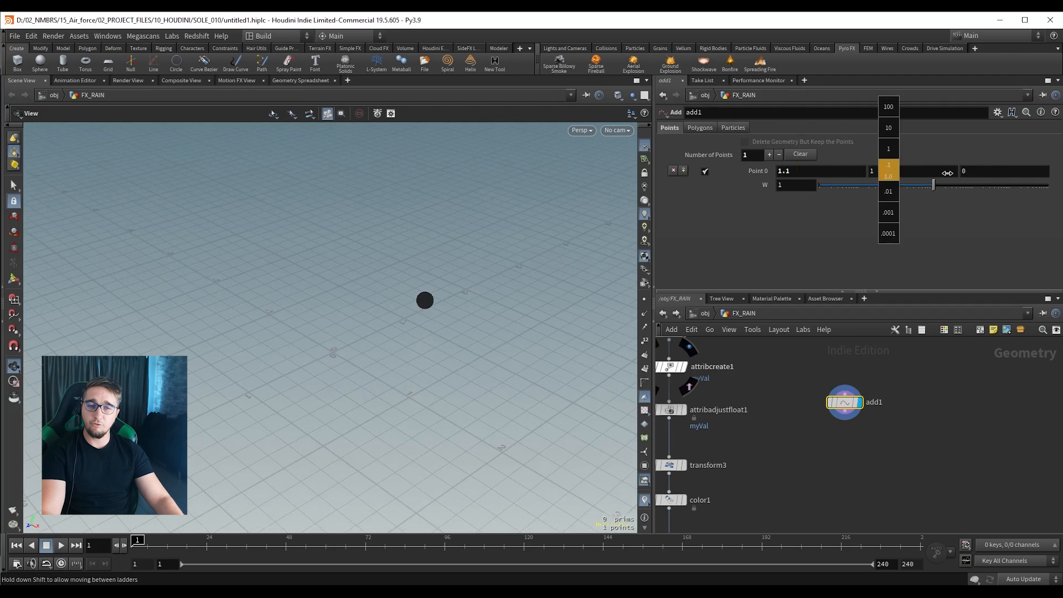
drag(395, 227, 398, 253)
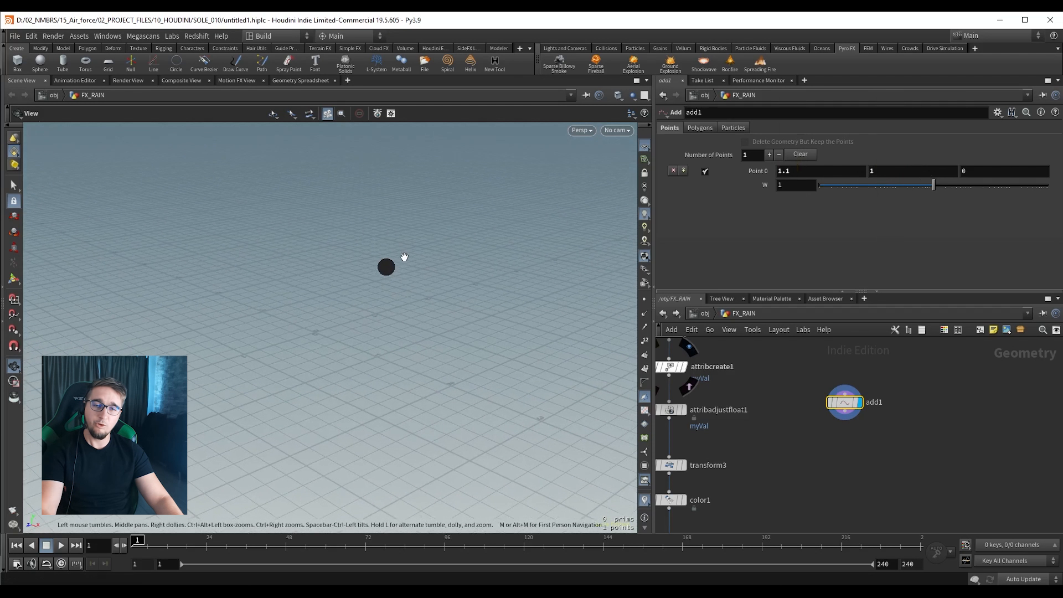
Examine add1's position values in the Geometry Spreadsheet while changing point 0 to X 2.2 and Y 0.8, saving the scene as well.
click(299, 82)
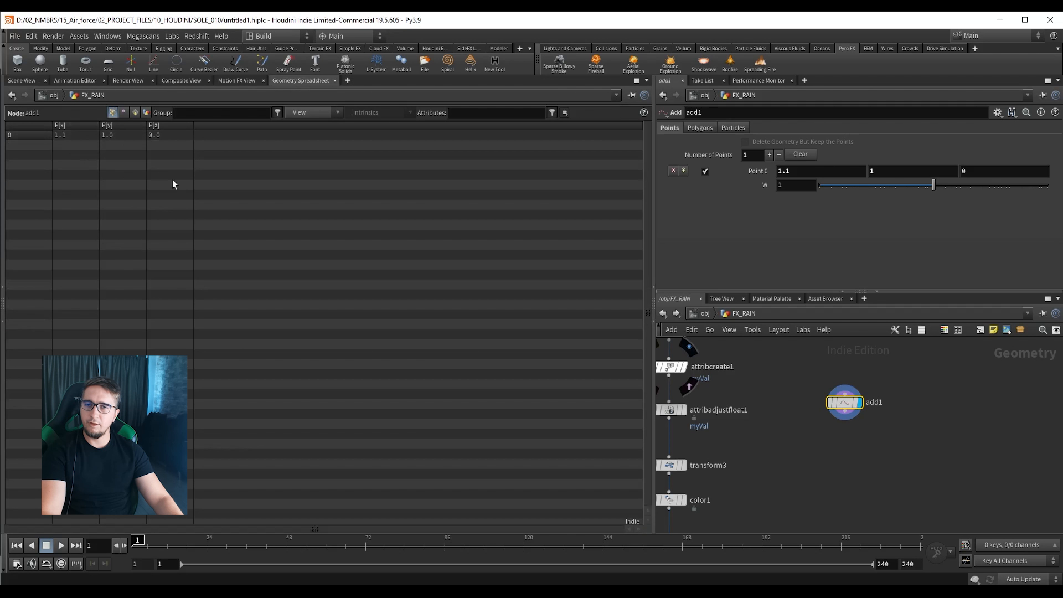
key(ctrl+s)
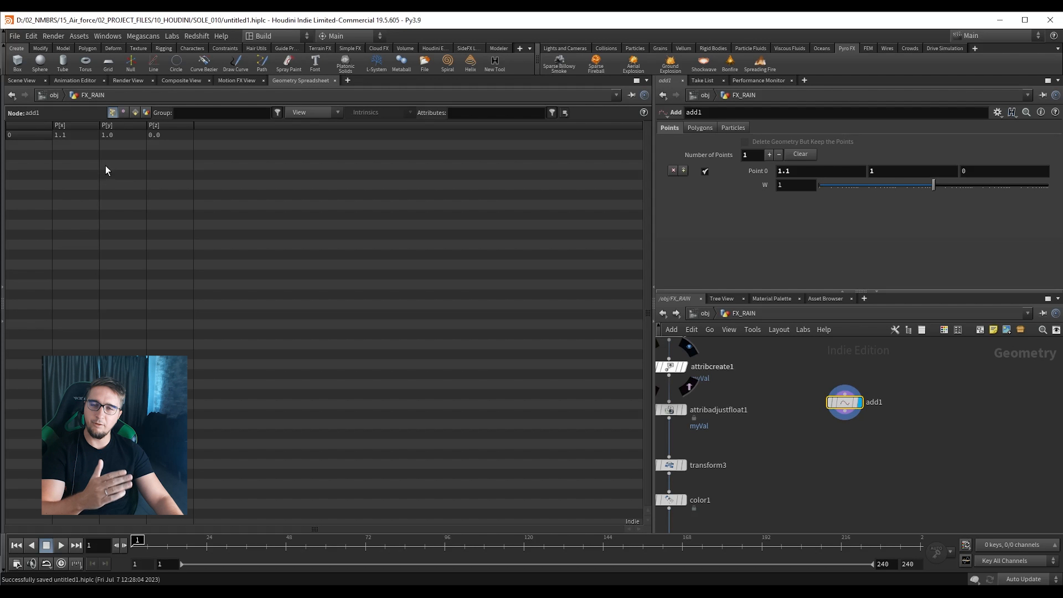
middle_drag(806, 166, 889, 170)
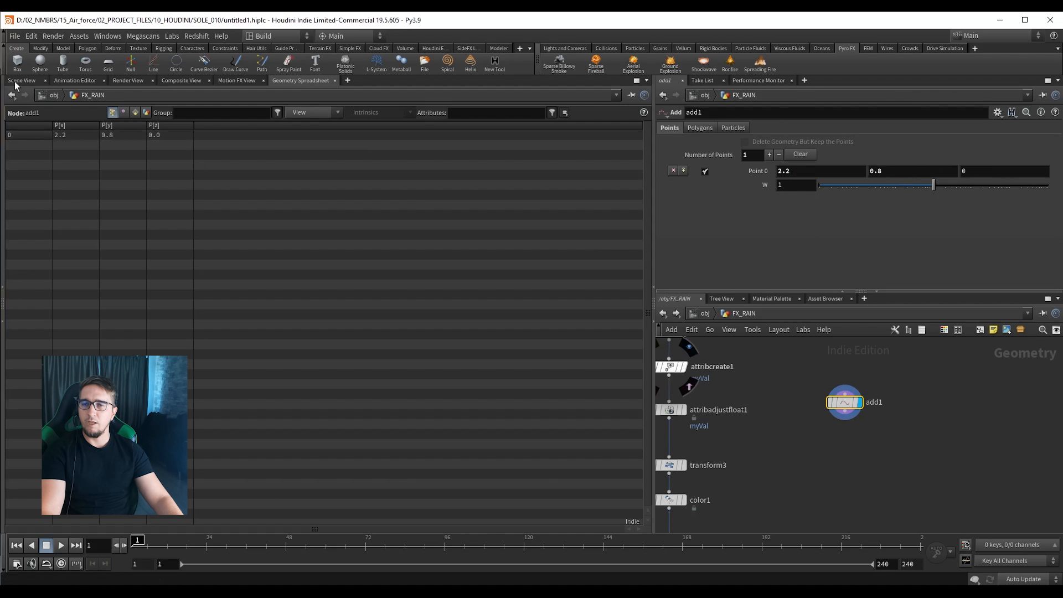
Set add1's point 0 to X 2 and Y 0.2, check it in the scene view and Geometry Spreadsheet, and save the scene.
click(20, 82)
middle_drag(798, 173, 796, 173)
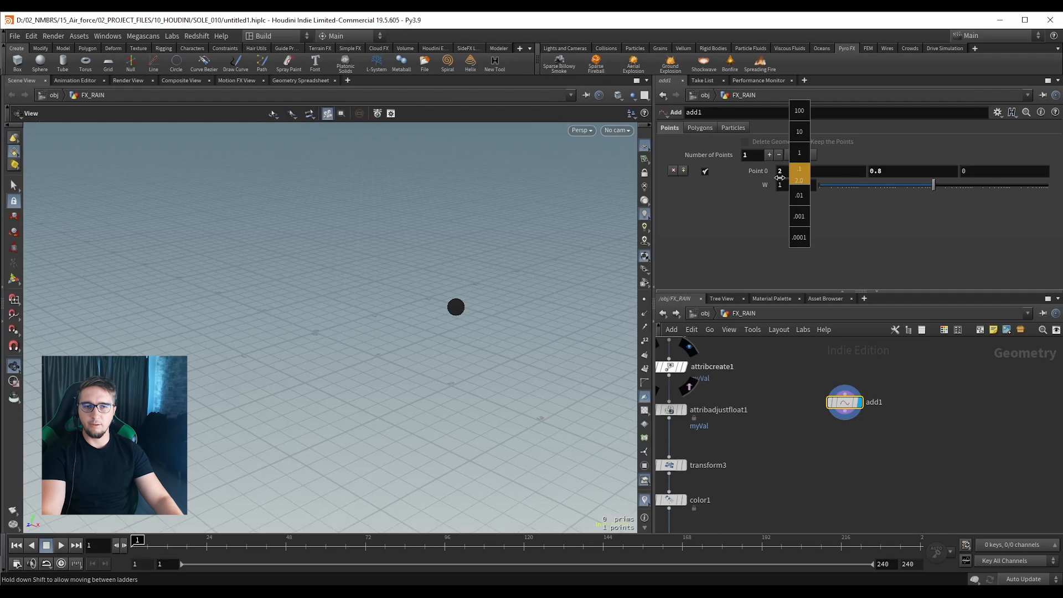
middle_drag(795, 173, 795, 172)
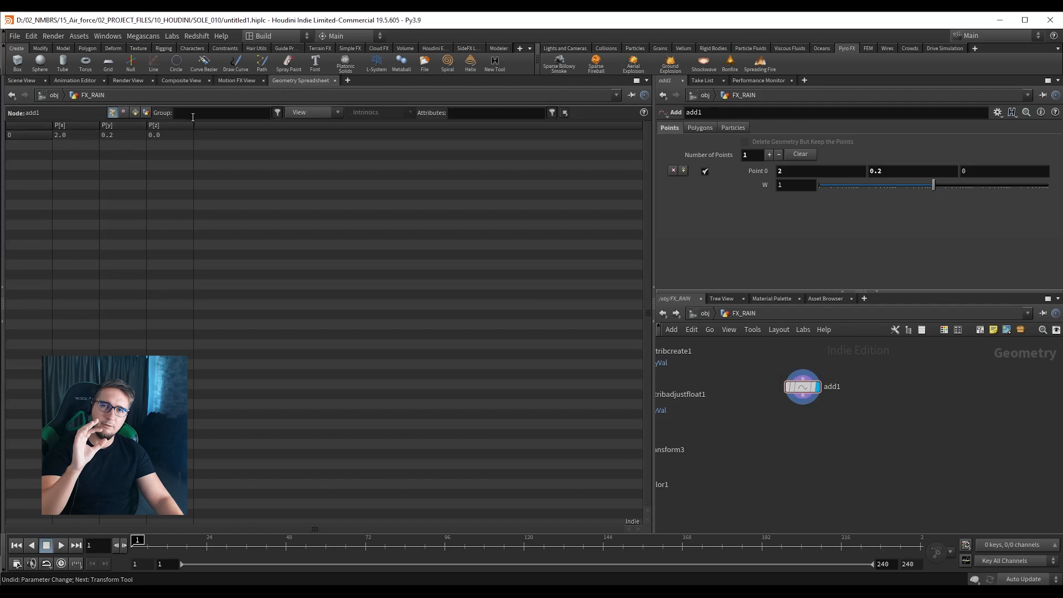
key(ctrl+s)
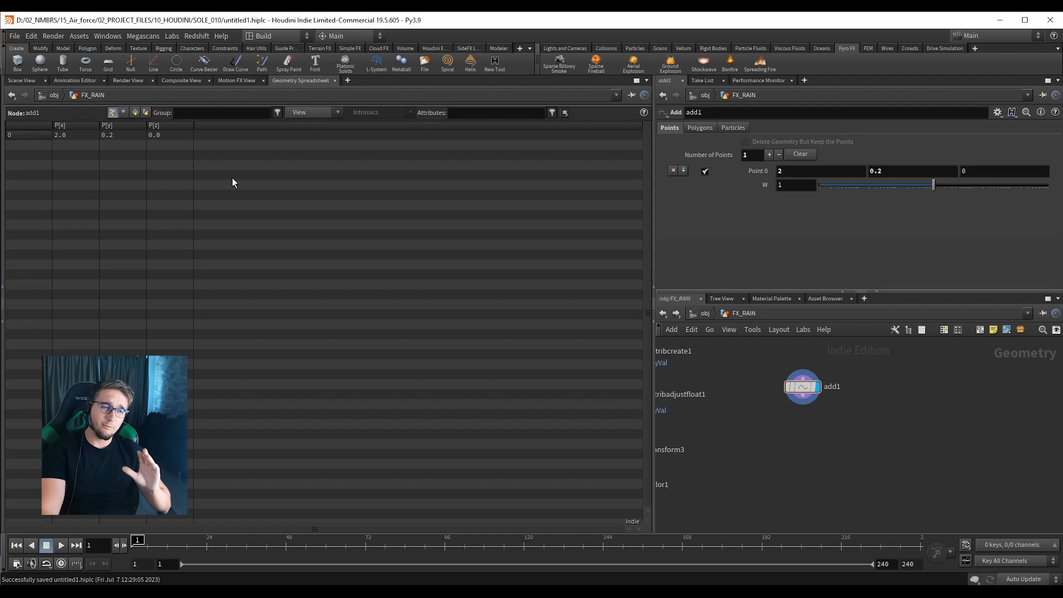
click(21, 82)
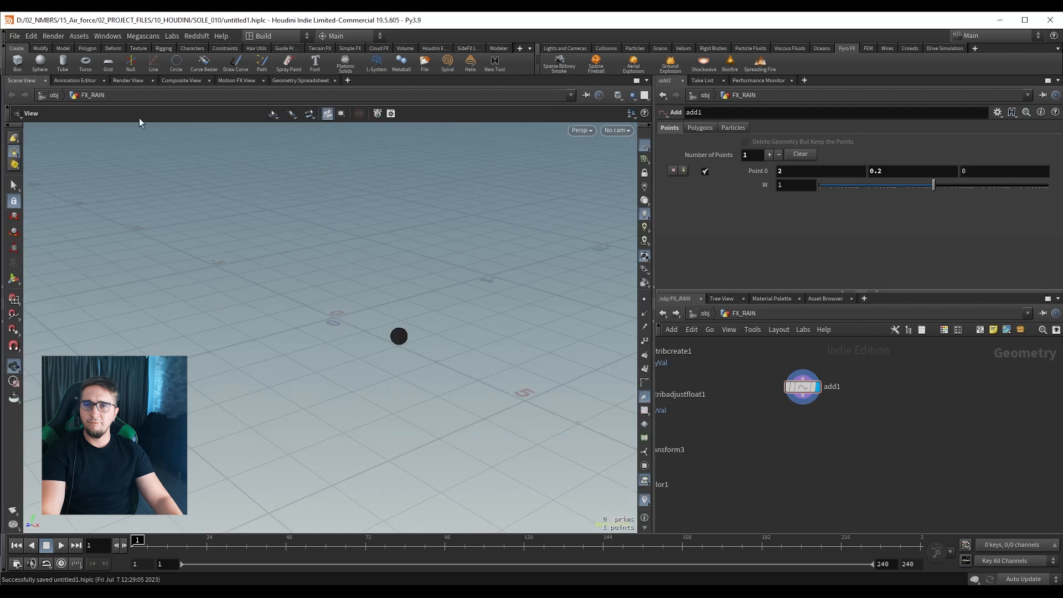
Append a Transform node to add1 and set its Uniform Scale to 2.
key(Tab)
text(tran)
key(Return)
key(Return)
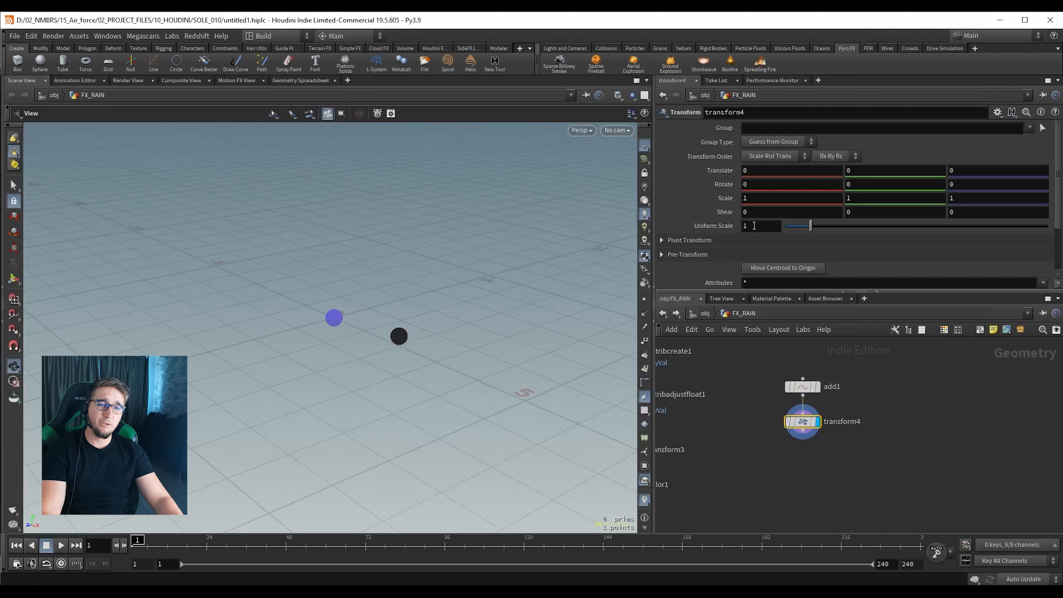
drag(759, 226, 735, 232)
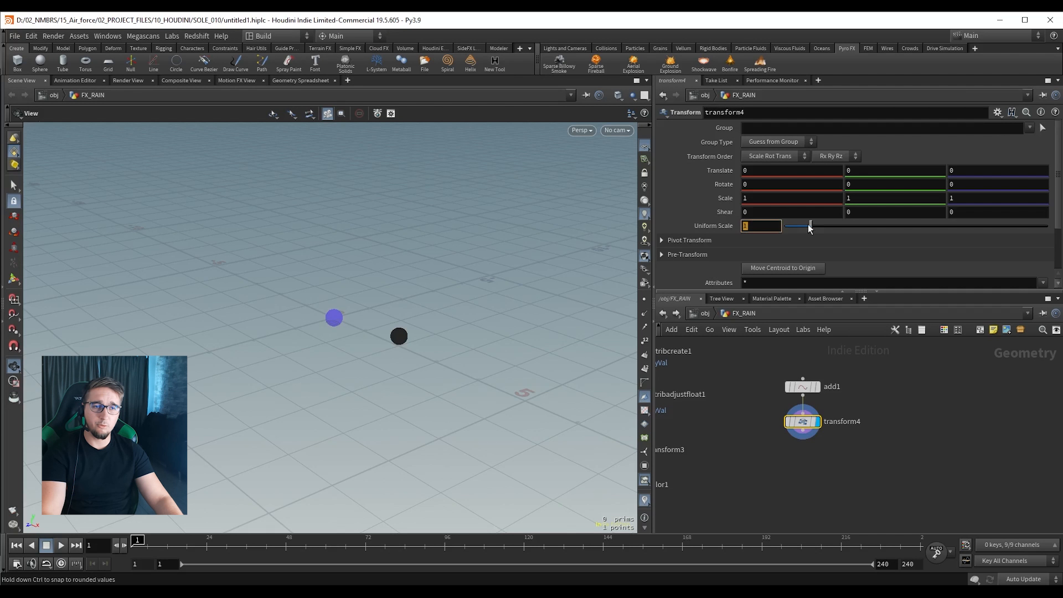
drag(810, 226, 837, 228)
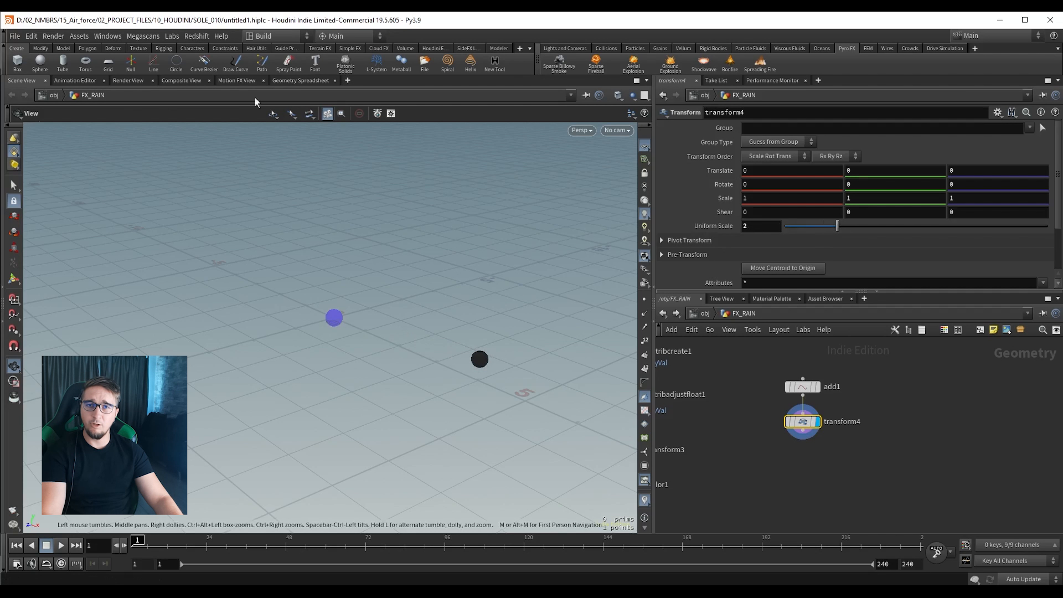
Check transform4's point position in the Geometry Spreadsheet while raising the Uniform Scale to 2.89, and save the scene.
click(277, 82)
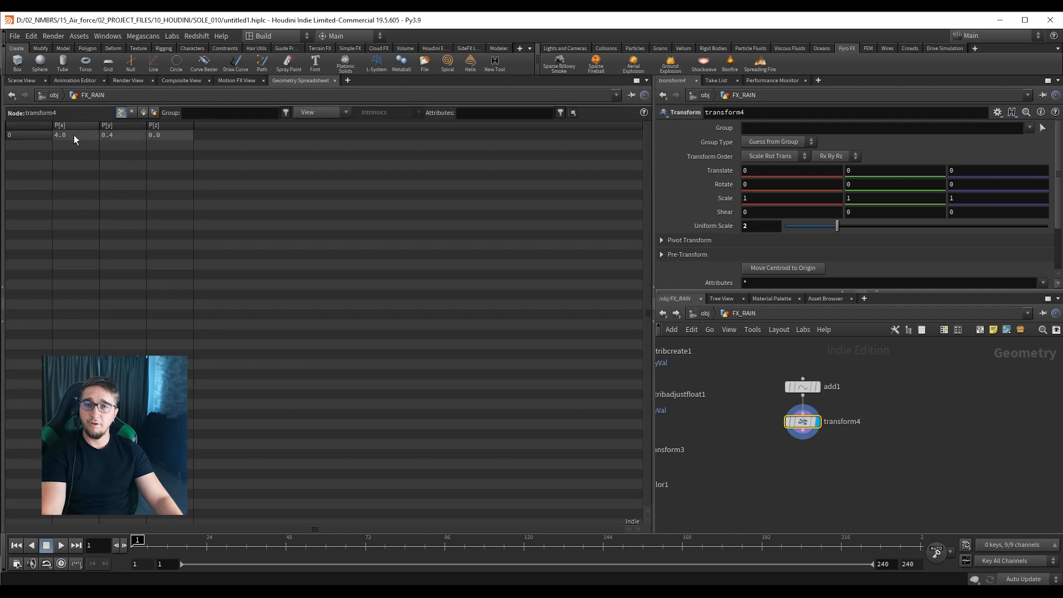
drag(836, 226, 855, 226)
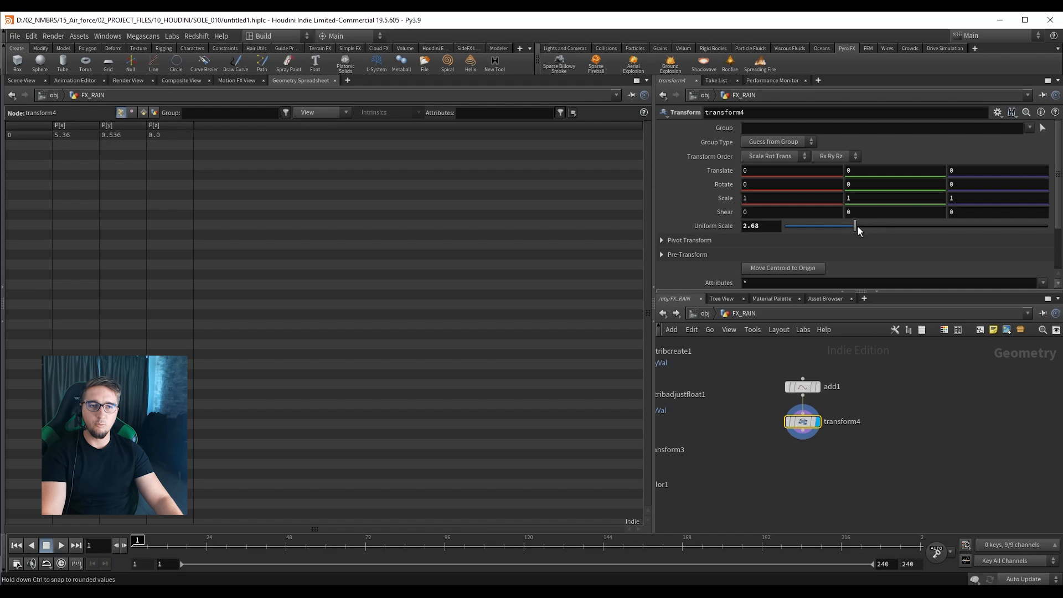
mouse_move(857, 227)
mouse_down()
mouse_move(873, 230)
mouse_move(832, 228)
mouse_move(857, 227)
mouse_up()
key(ctrl+s)
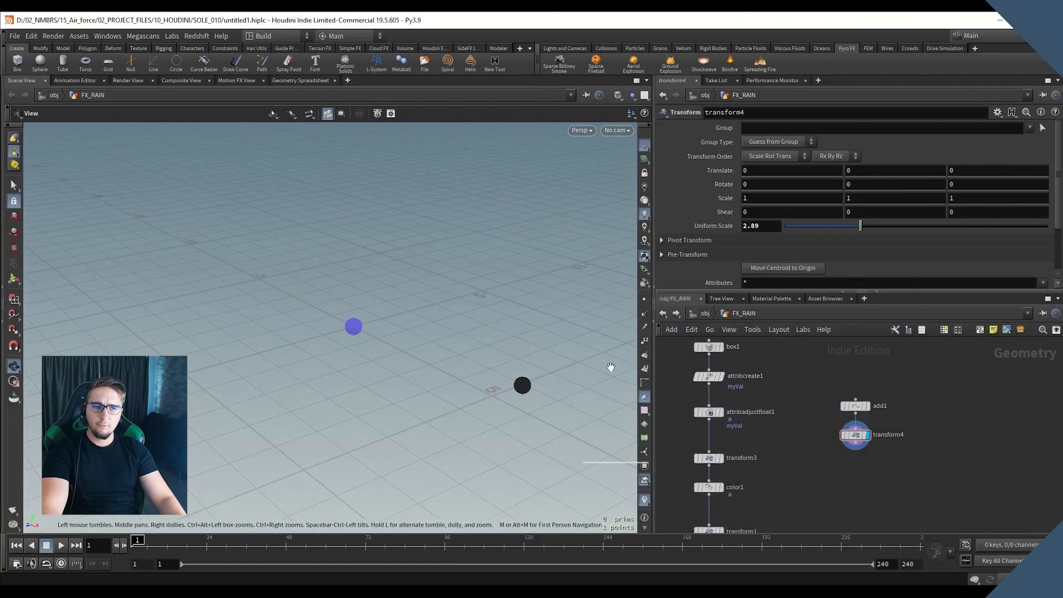
Delete the add1 and transform4 nodes and place a Platonic Solids node in their spot beside the main network.
drag(929, 380, 842, 475)
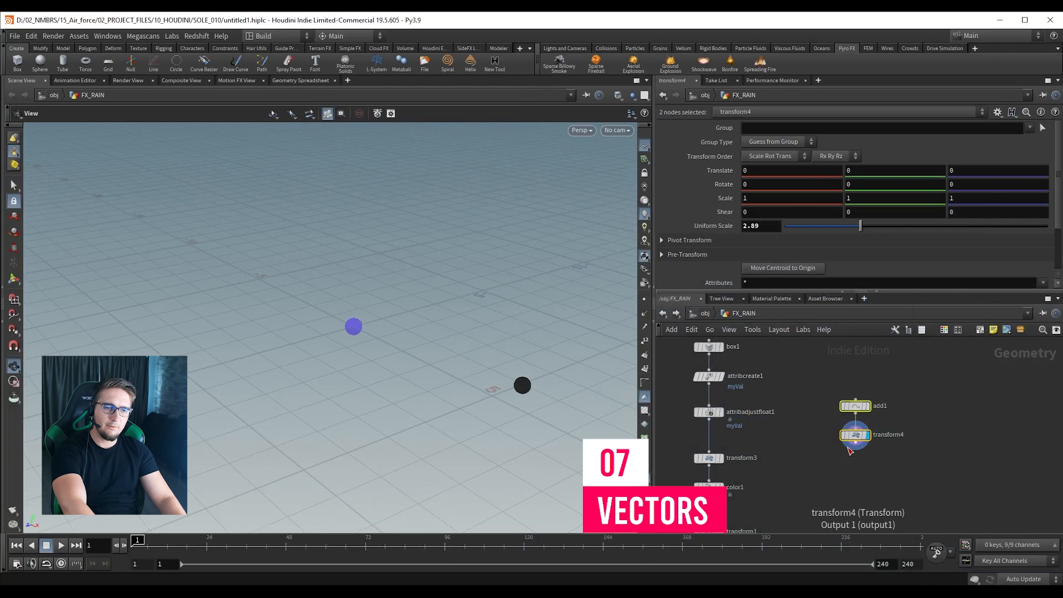
key(Delete)
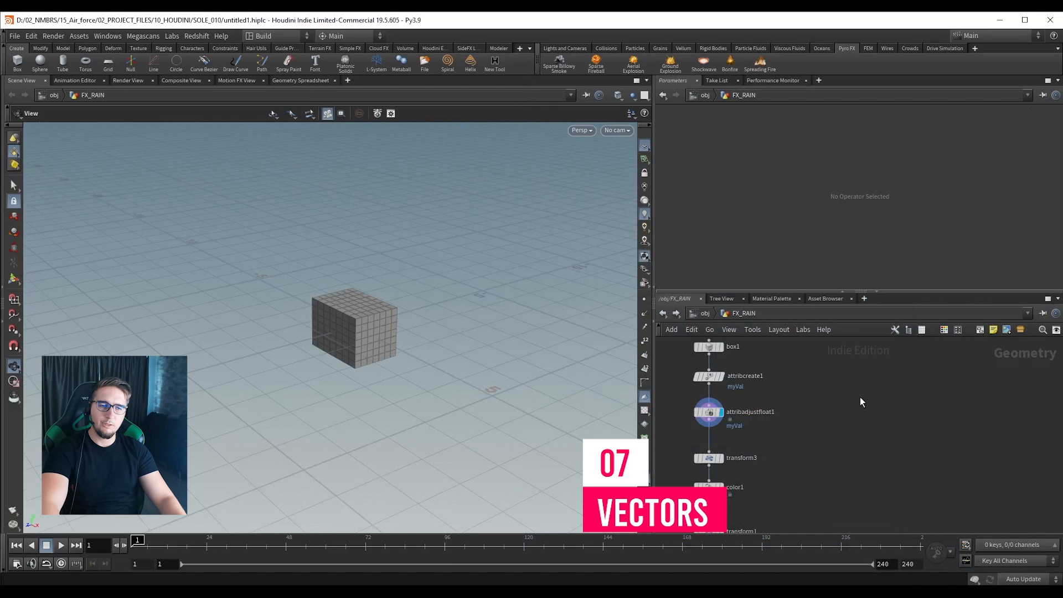
middle_drag(852, 397, 827, 394)
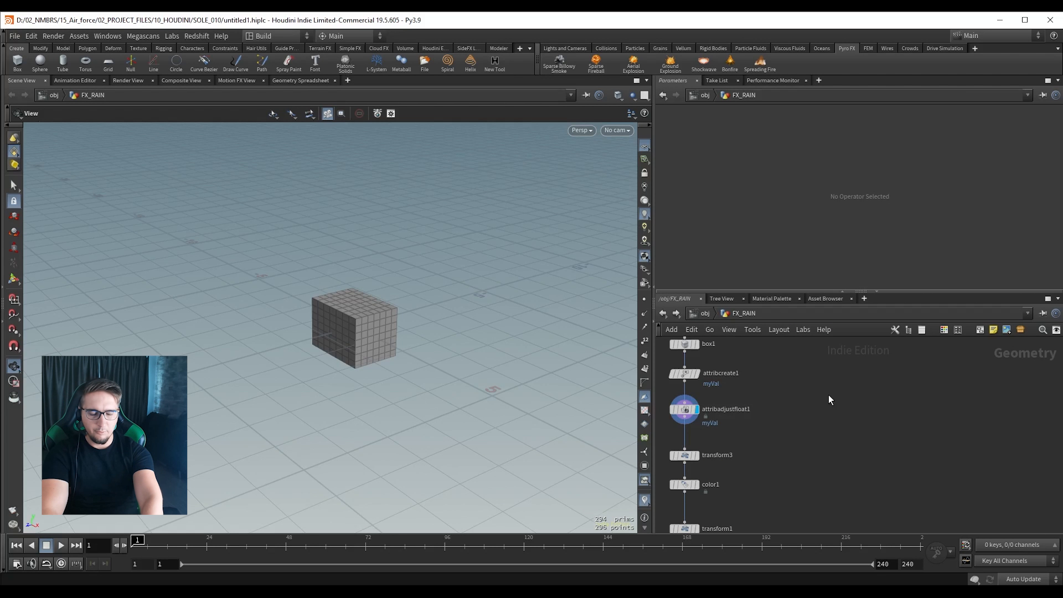
key(Tab)
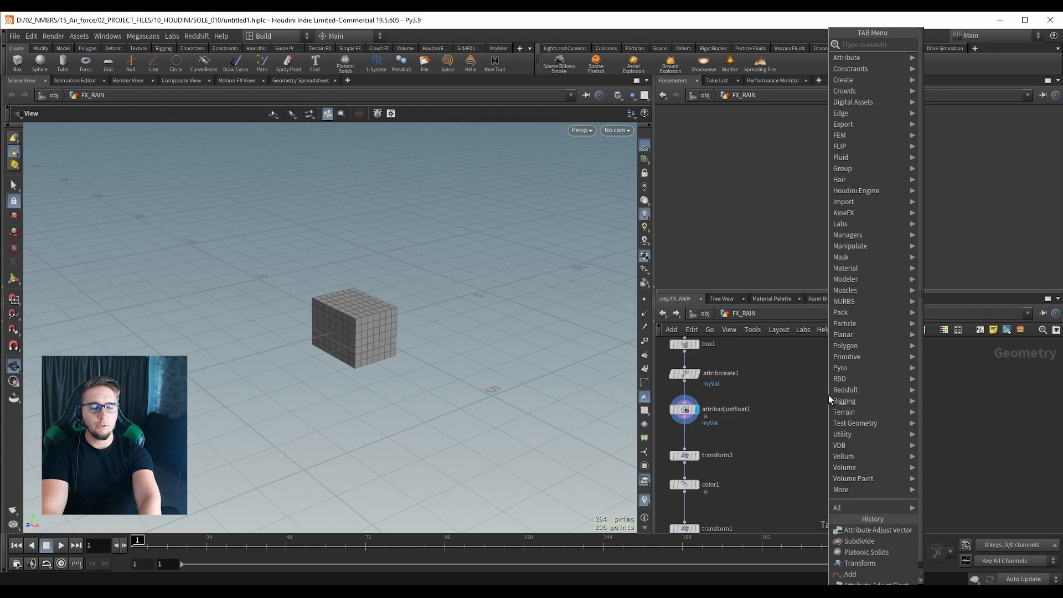
text(platoni)
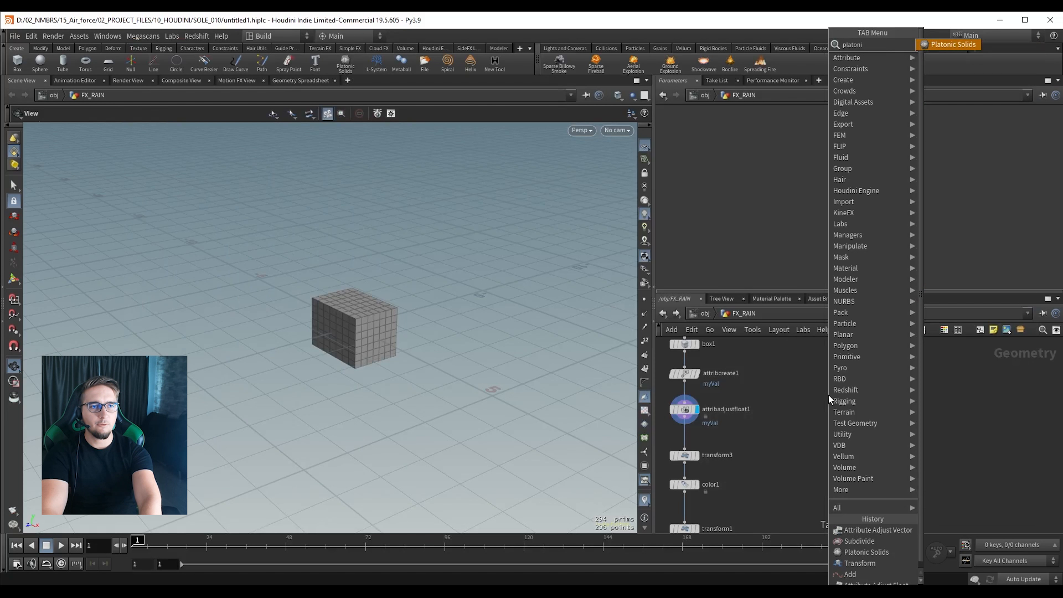
key(Return)
click(828, 394)
click(840, 394)
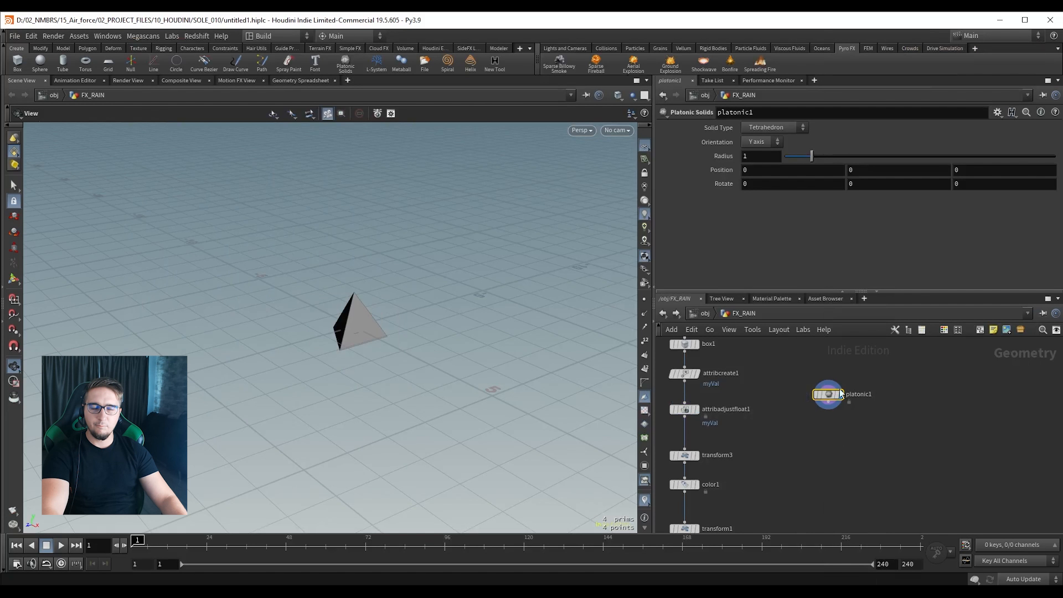
Make platonic1 a Dodecahedron with a radius of 3 and save the scene.
click(757, 128)
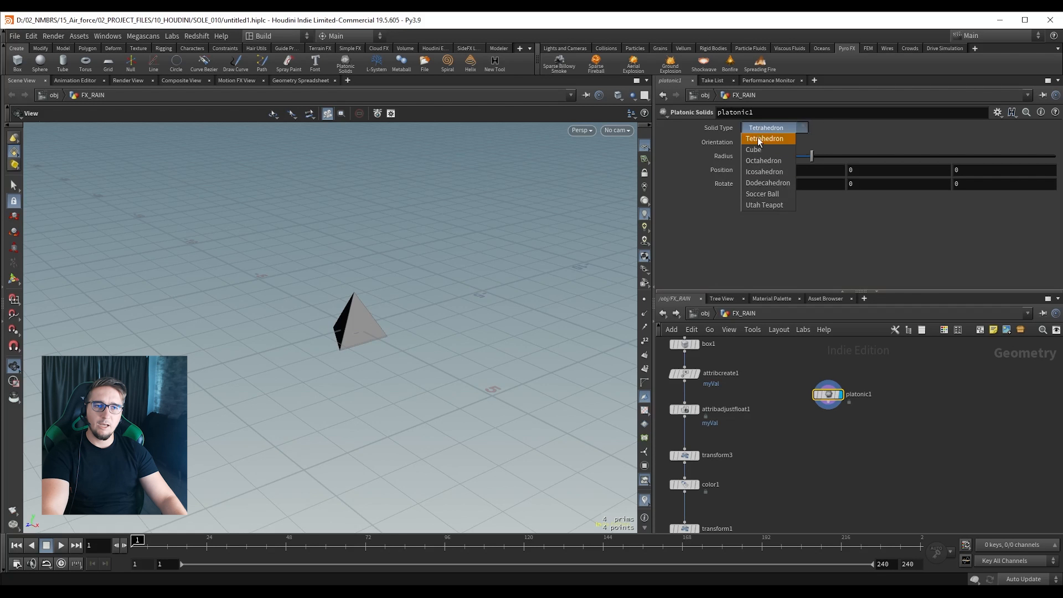
click(765, 183)
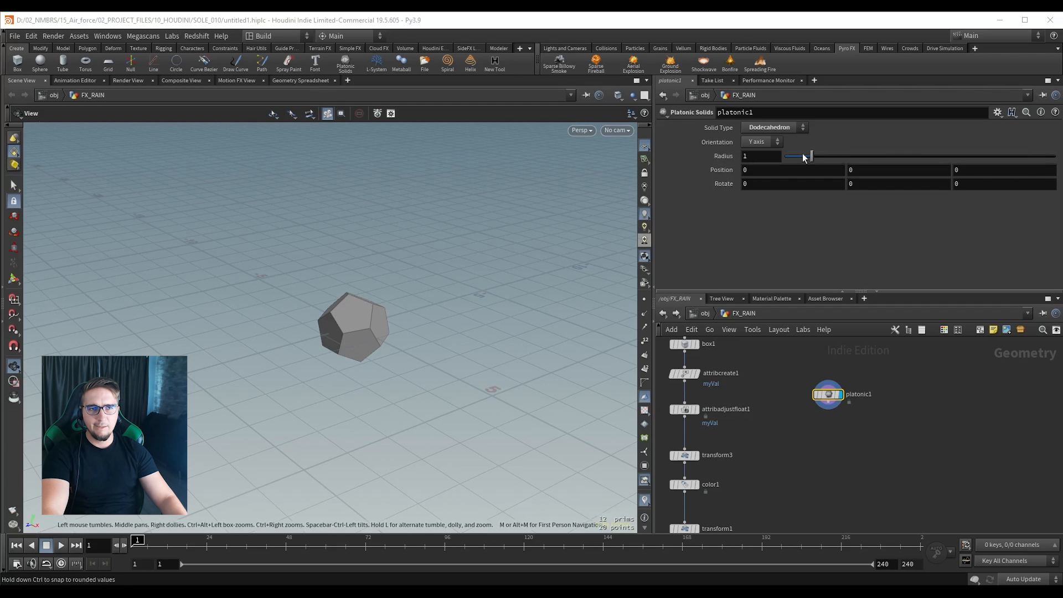
drag(812, 157, 835, 157)
double_click(744, 156)
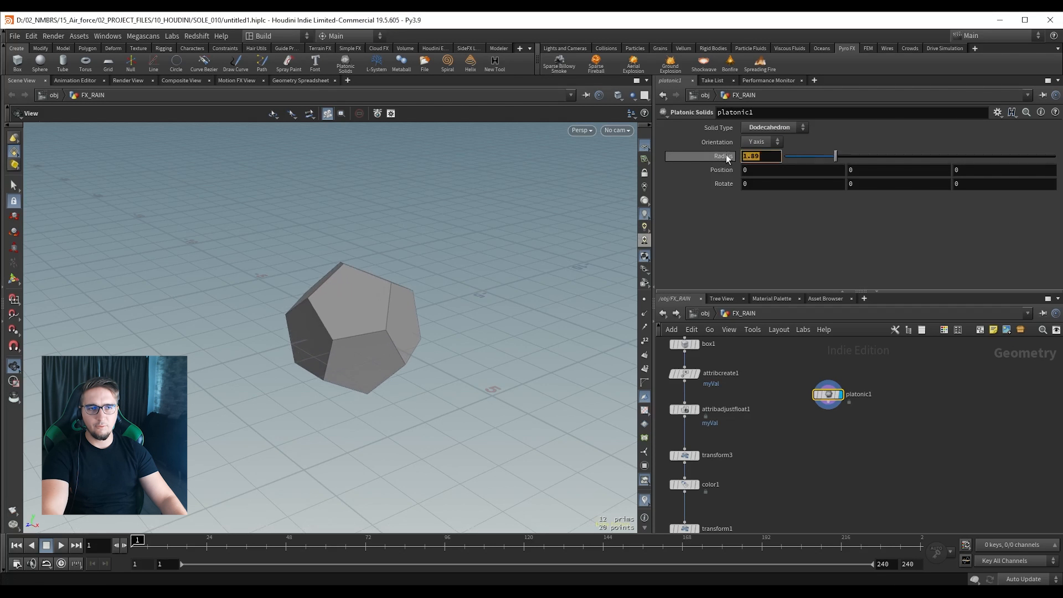
text(3)
key(Return)
key(ctrl+s)
drag(335, 278, 344, 285)
mouse_move(344, 284)
right_down()
mouse_move(348, 274)
mouse_move(363, 280)
right_up()
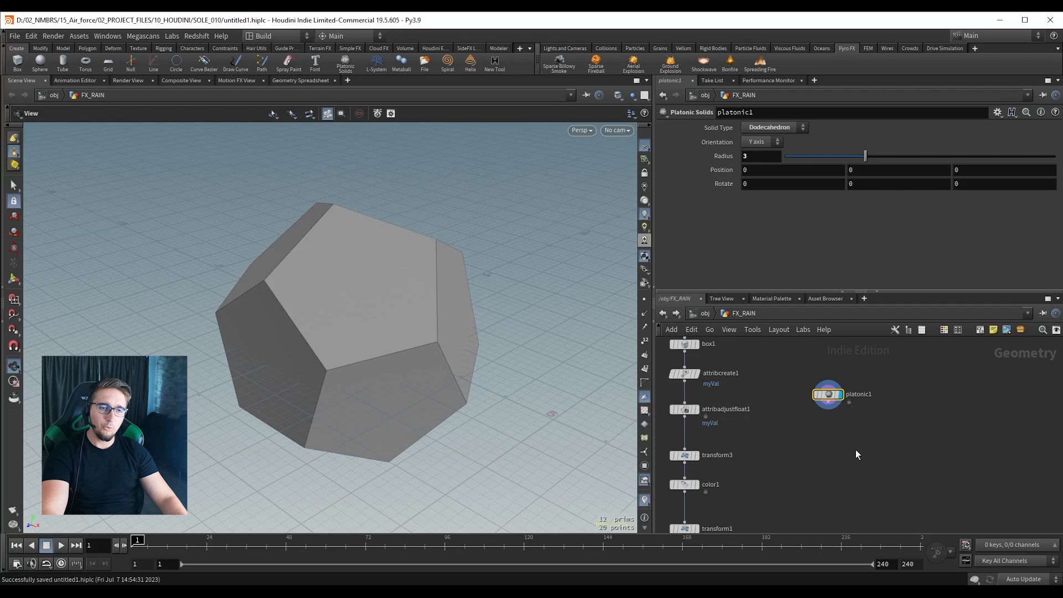
Append a Subdivide node to platonic1 using the OpenSubdiv Bilinear algorithm with a depth of 3.
key(Tab)
text(sub)
key(Return)
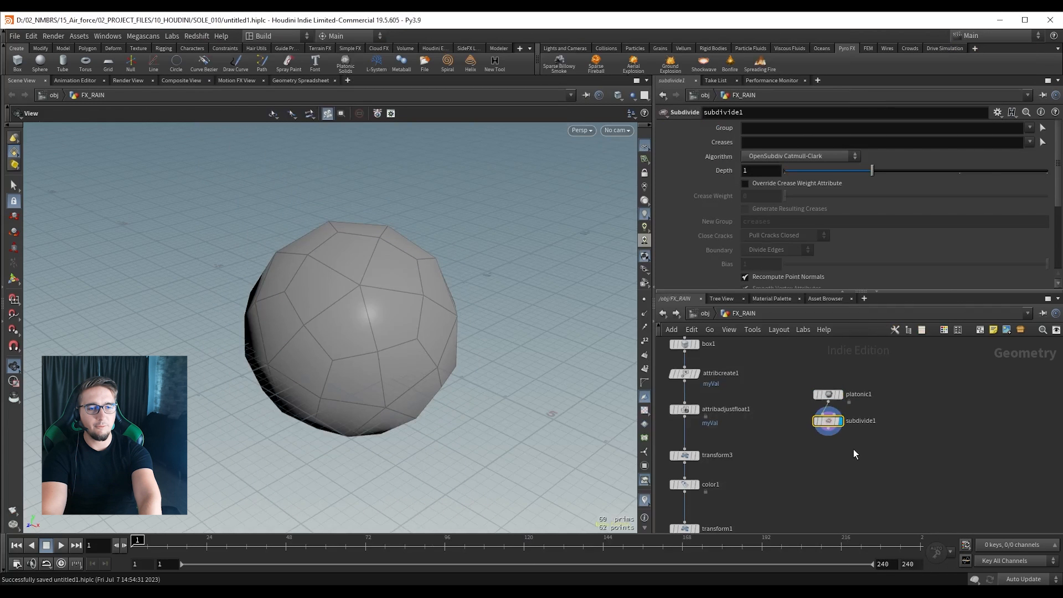
click(756, 158)
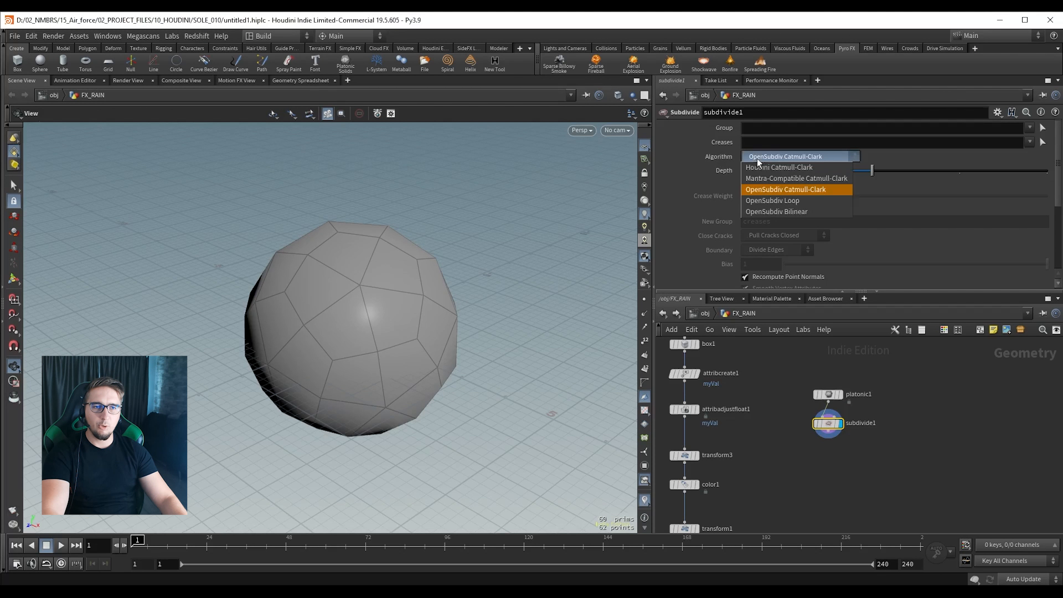
click(788, 211)
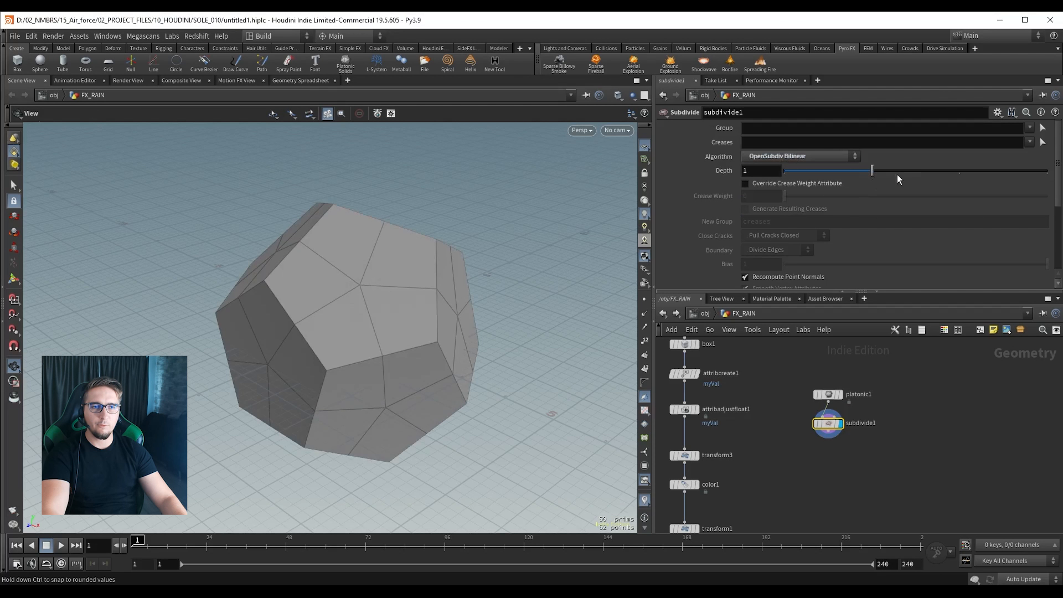
drag(897, 176, 1028, 170)
drag(379, 259, 330, 297)
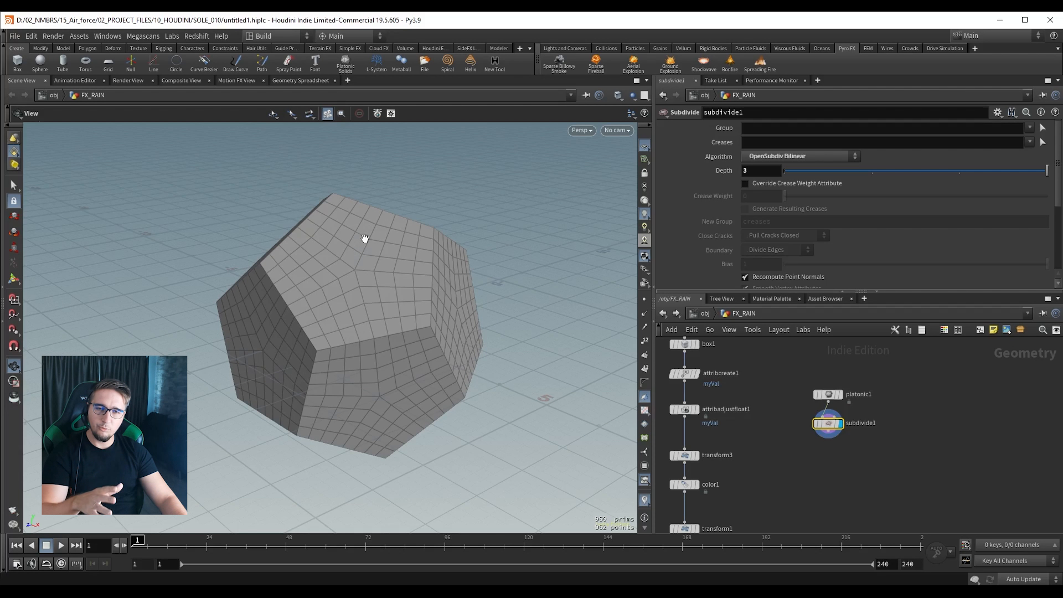
Append an Attribute Adjust Vector node to subdivide1 and set its attribute name to P.
scroll(825, 437, up, 4)
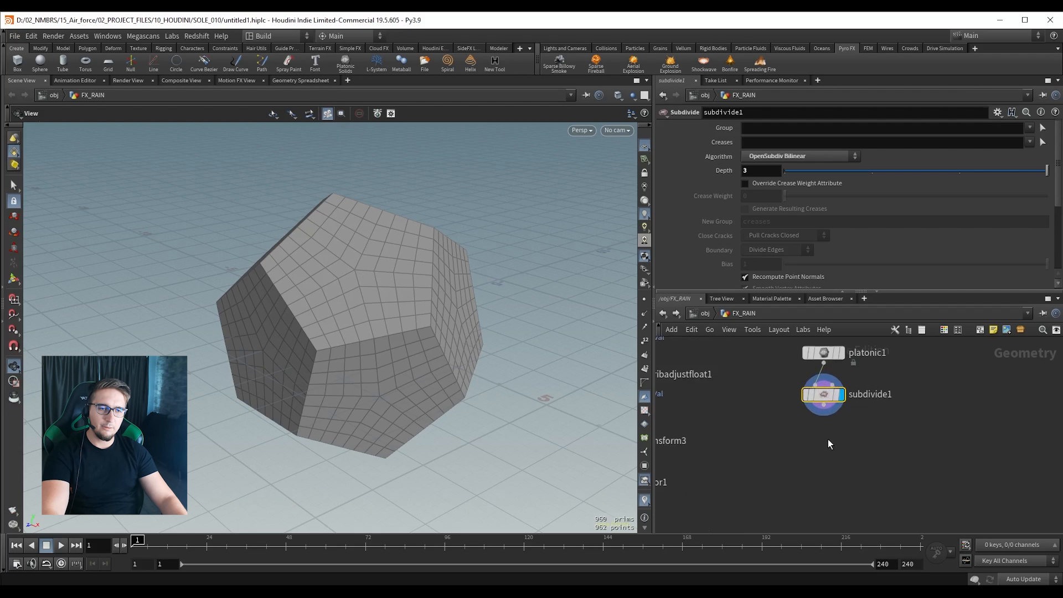
key(Tab)
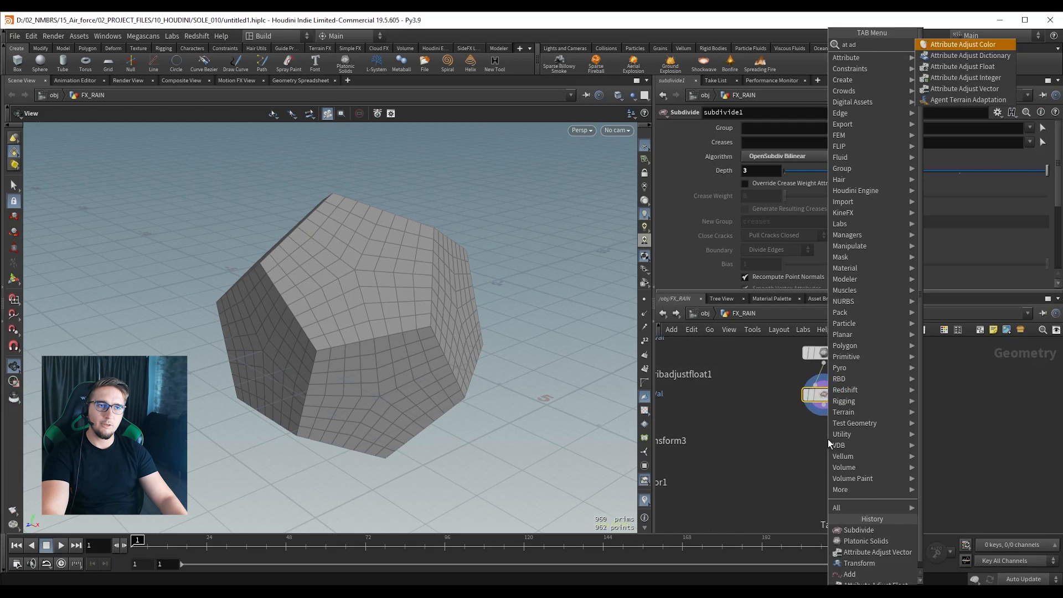
text(ve)
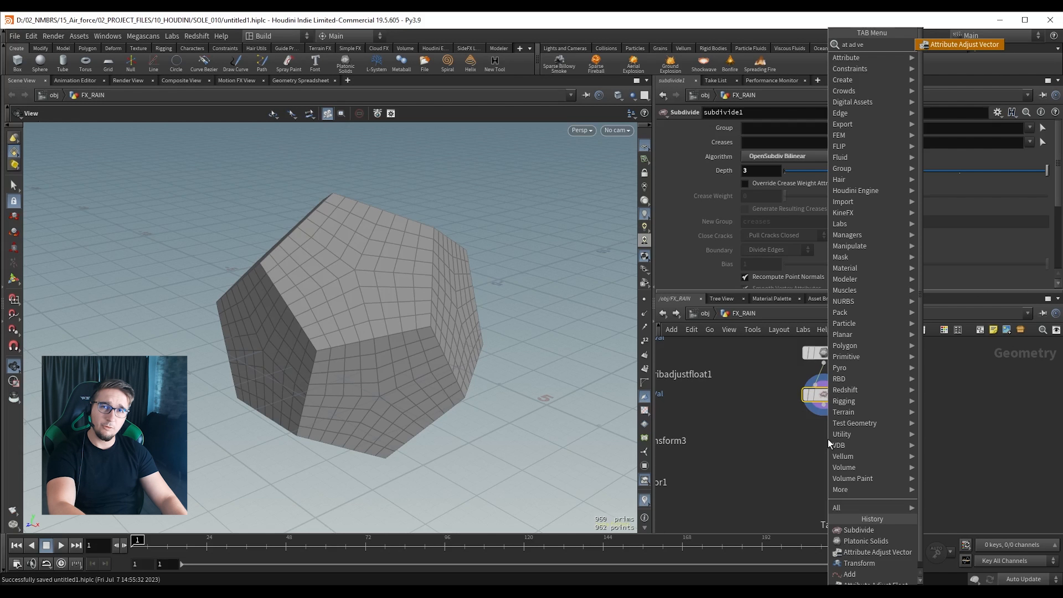
key(Return)
click(828, 440)
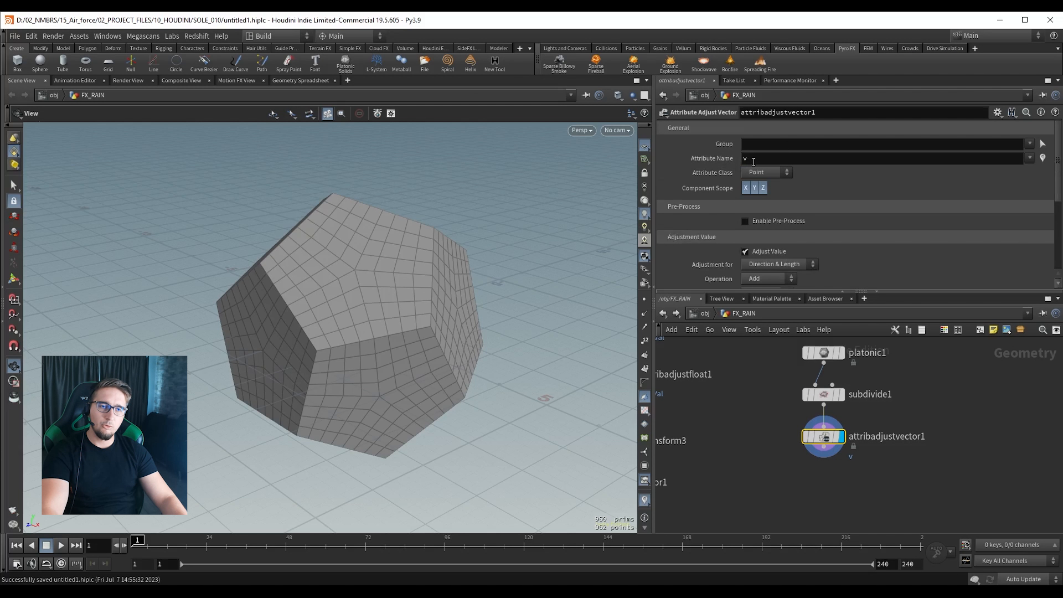
click(747, 159)
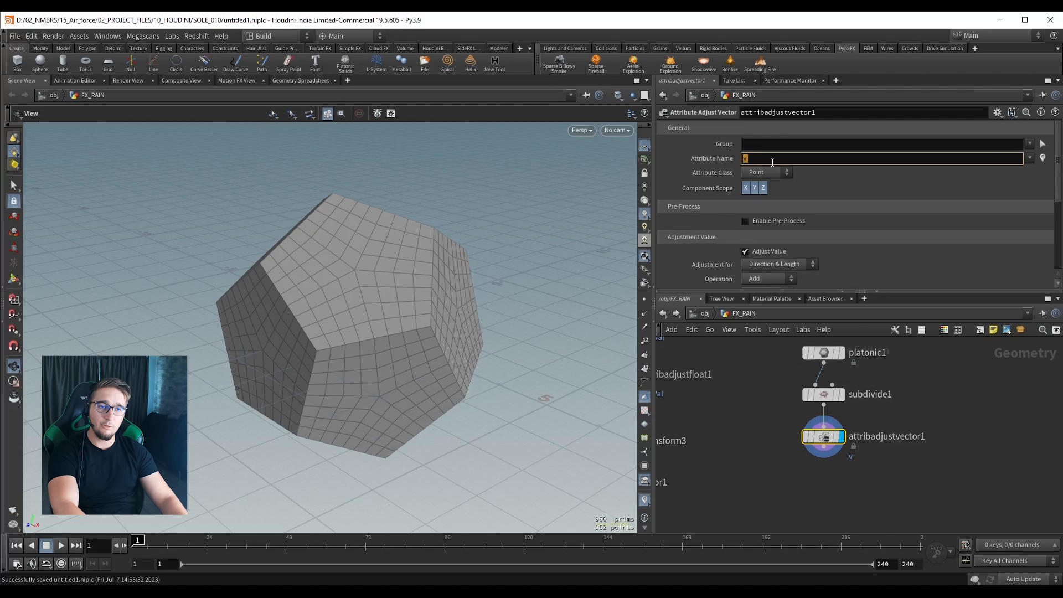
key(Return)
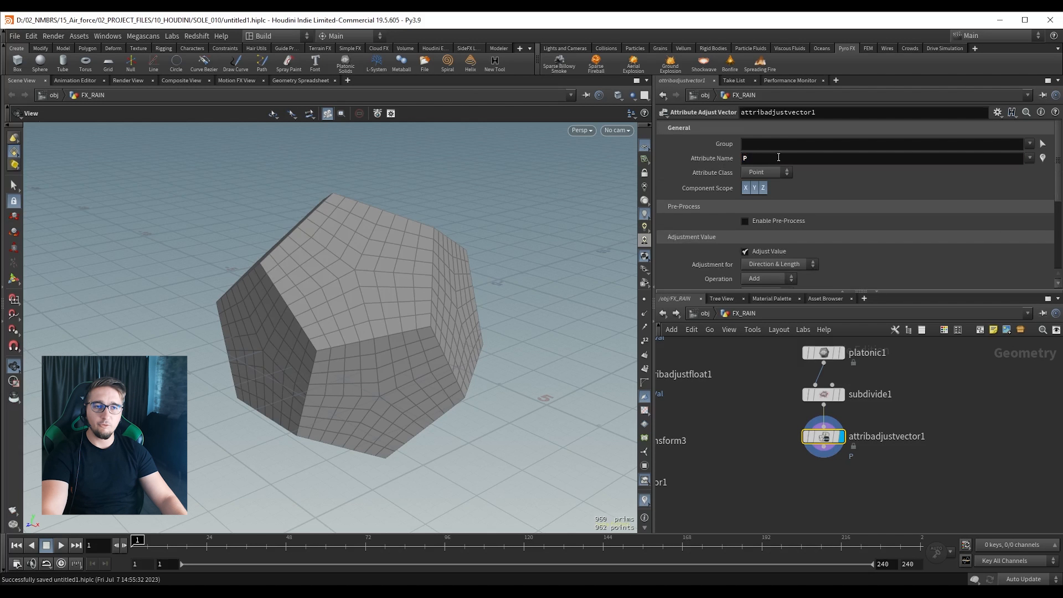
click(745, 161)
click(799, 174)
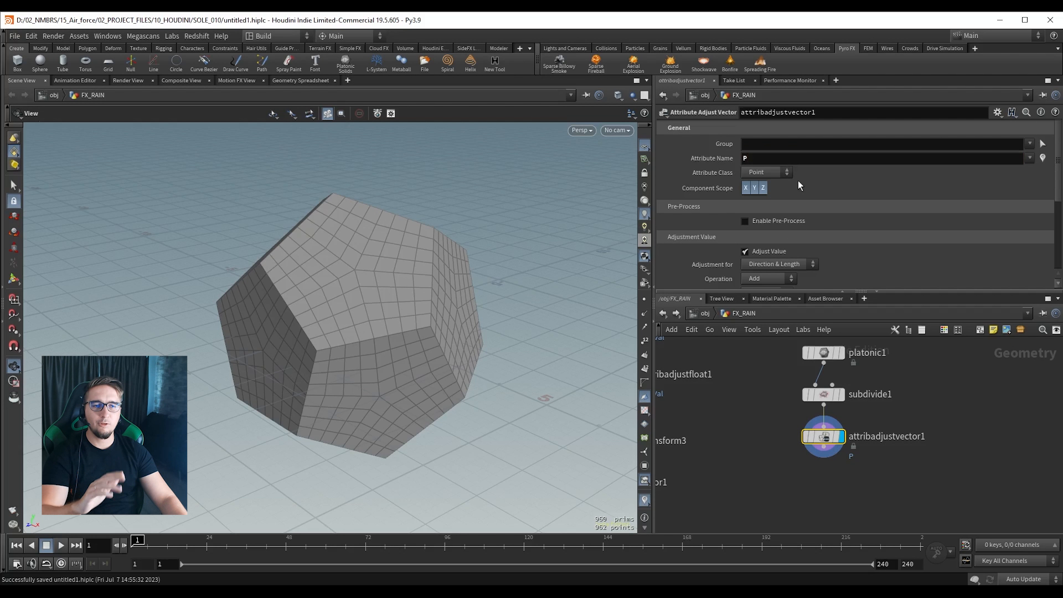
Review the Adjustment for options of attribadjustvector1, keeping Direction & Length.
scroll(824, 217, down, 2)
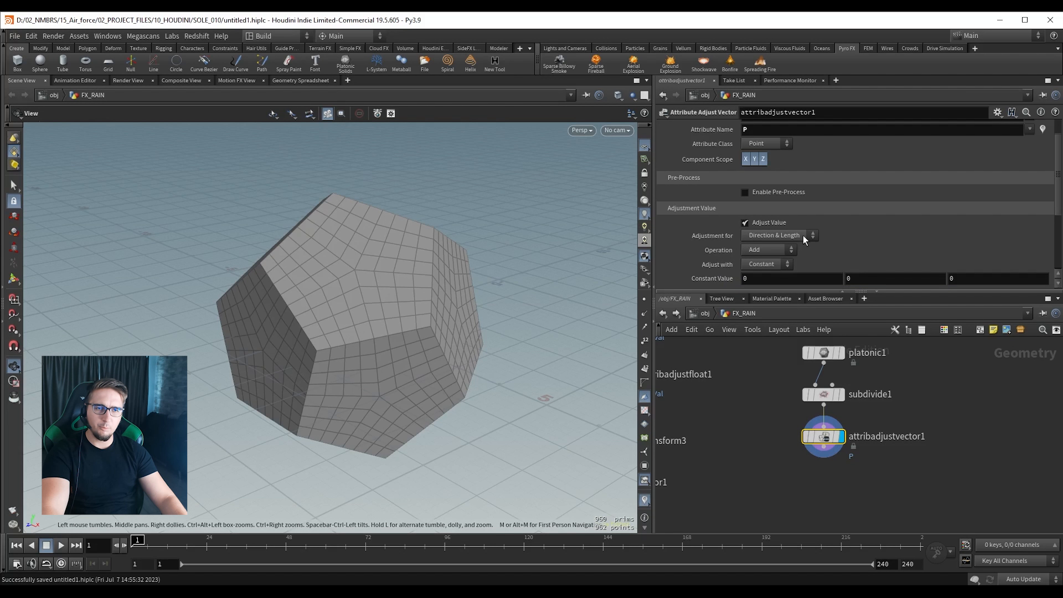
click(772, 237)
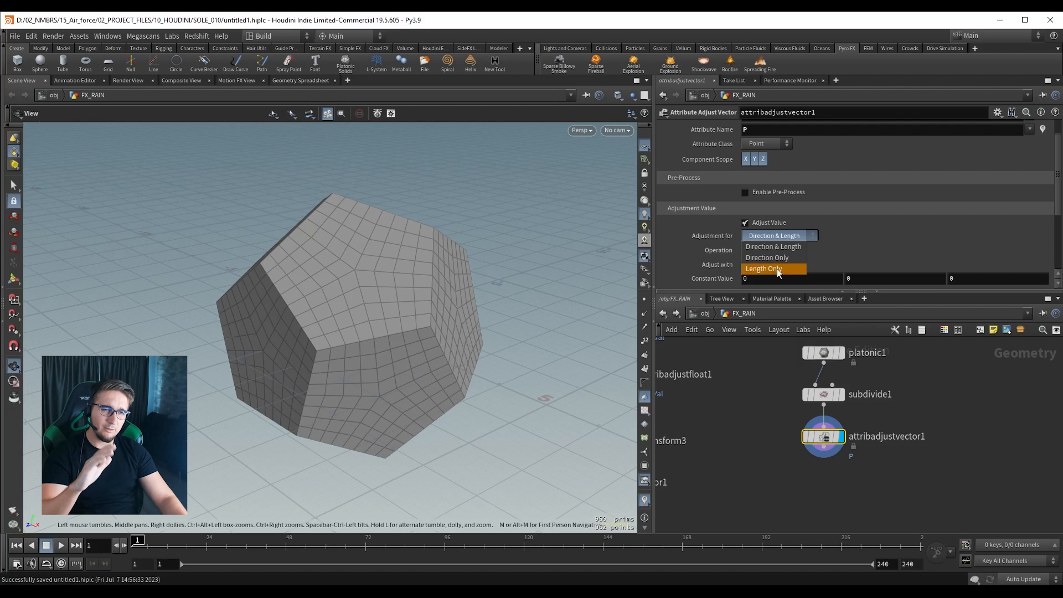
click(773, 246)
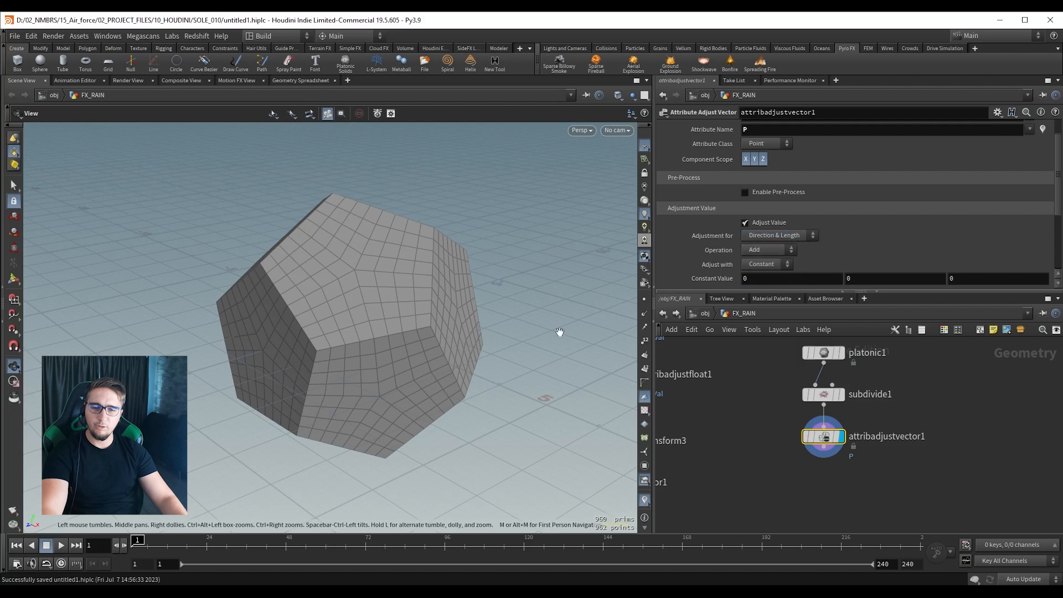
Switch to the vec.psd axis diagram in Photoshop and show Layer 3.
click(346, 592)
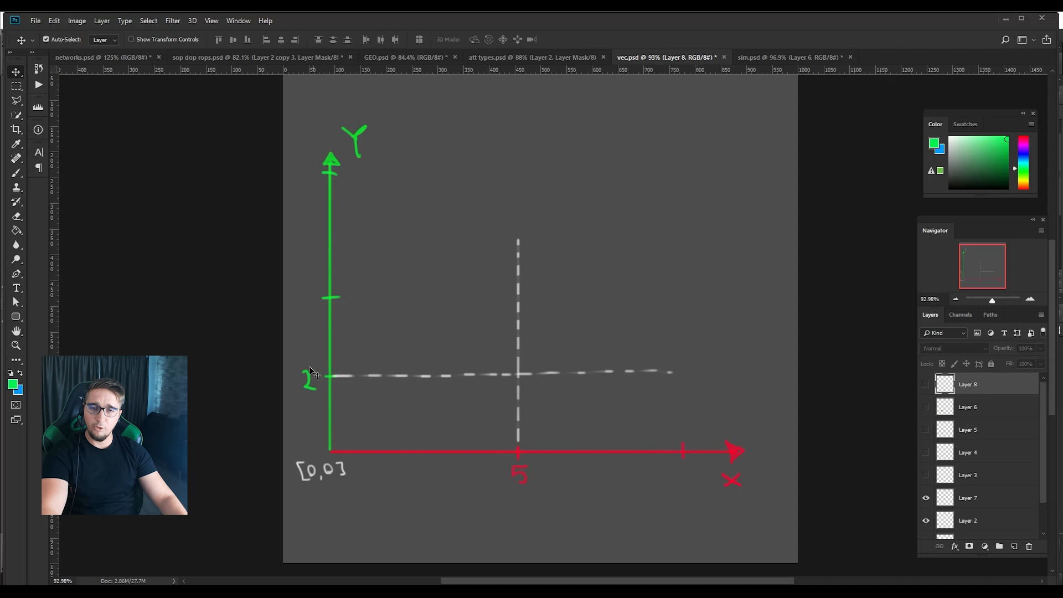
click(925, 475)
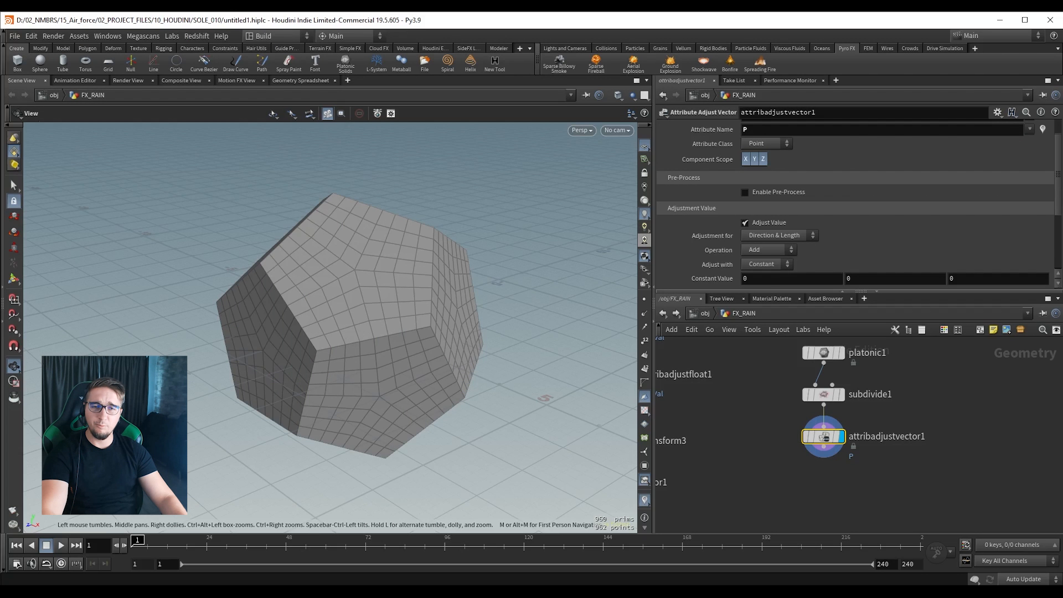
Back in Houdini, examine attribadjustvector1's point positions in the Geometry Spreadsheet, and view the dodecahedron in wireframe.
click(299, 81)
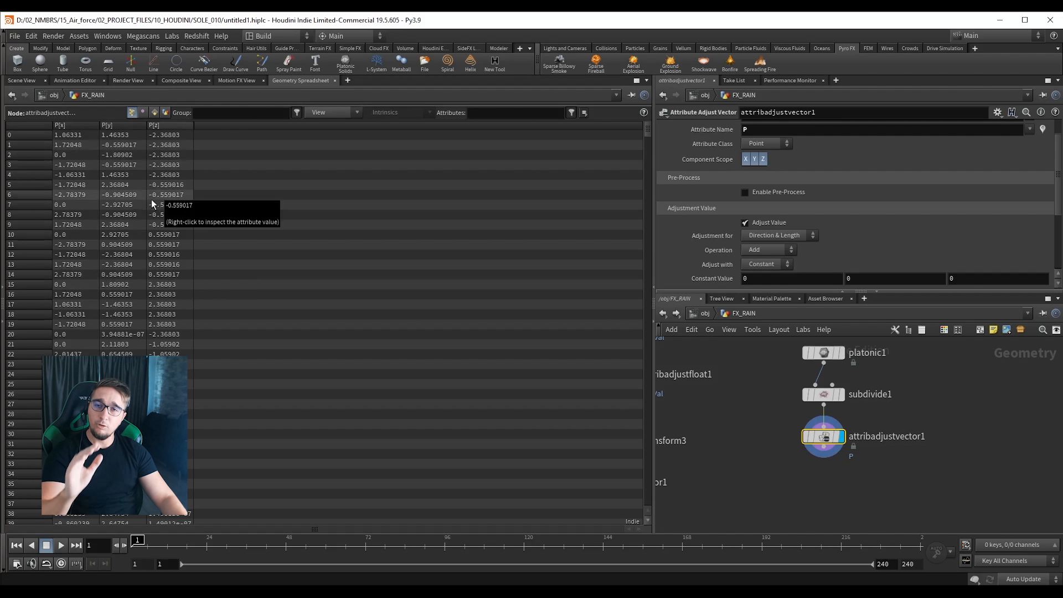
click(22, 80)
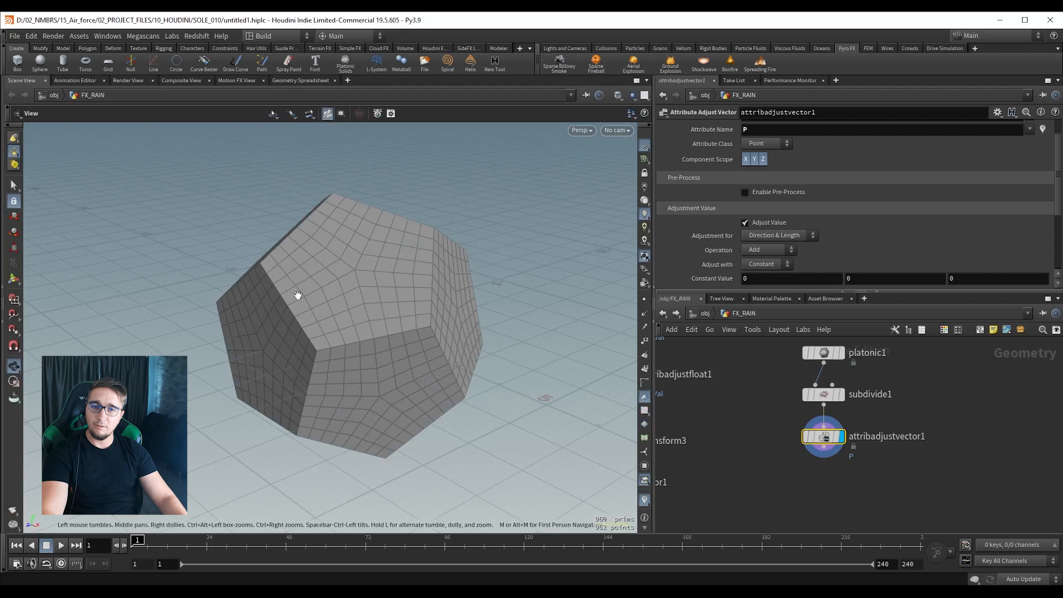
mouse_move(353, 301)
mouse_down()
mouse_move(400, 308)
mouse_move(371, 325)
mouse_up()
key(w)
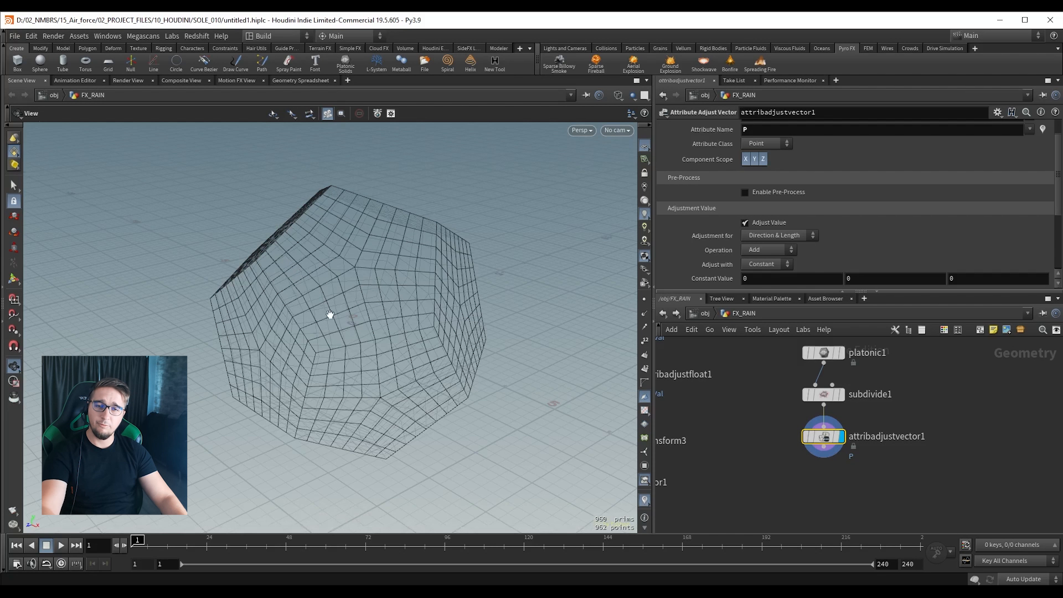
Restore the dodecahedron's shaded display, and in Photoshop's vec.psd diagram show Layer 4 and Layer 5 to explain vector direction and length.
key(w)
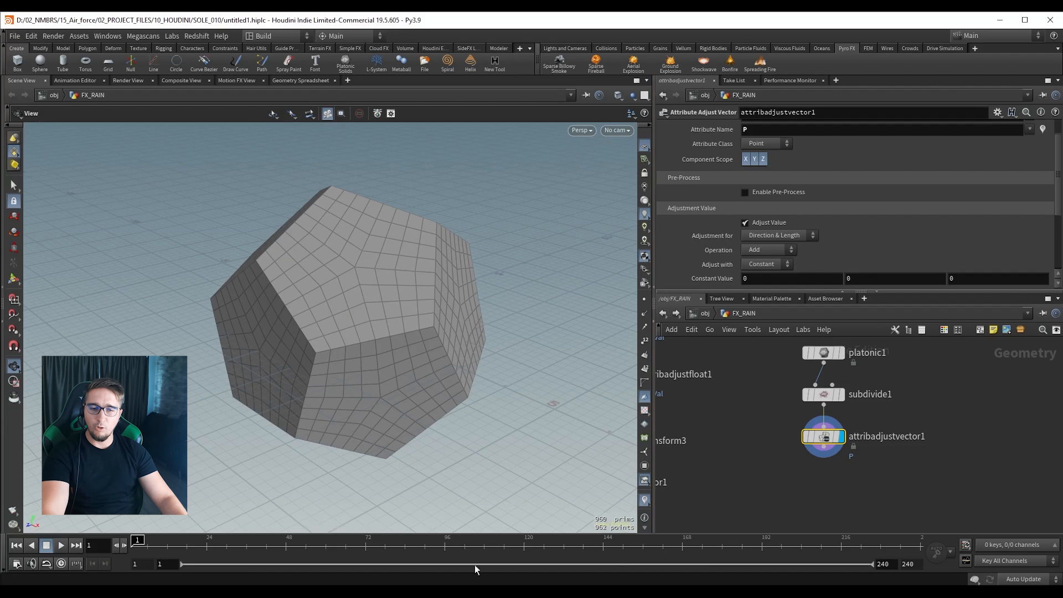
key(alt+Tab)
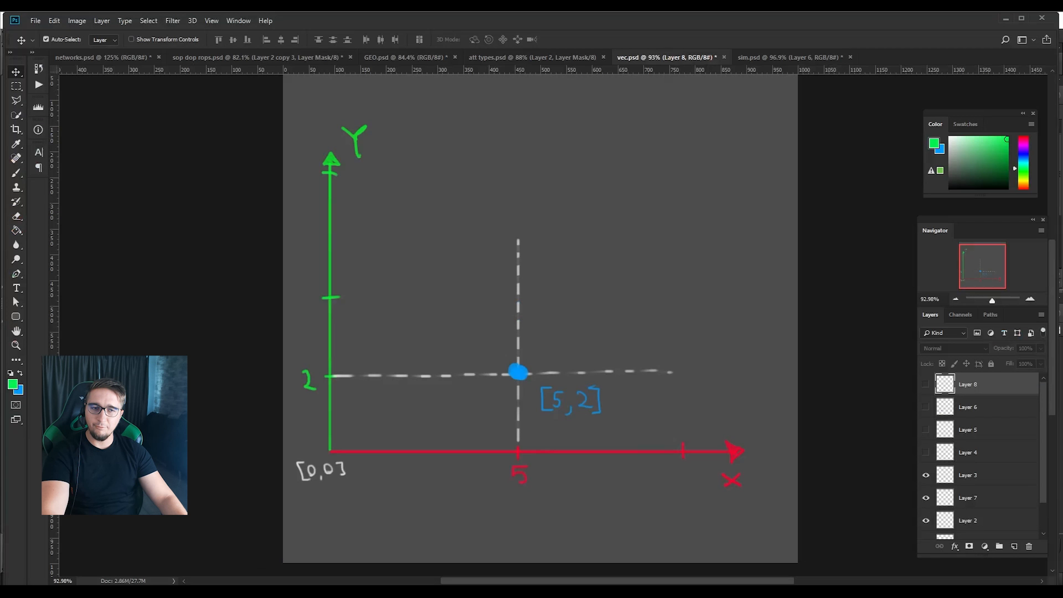
click(925, 452)
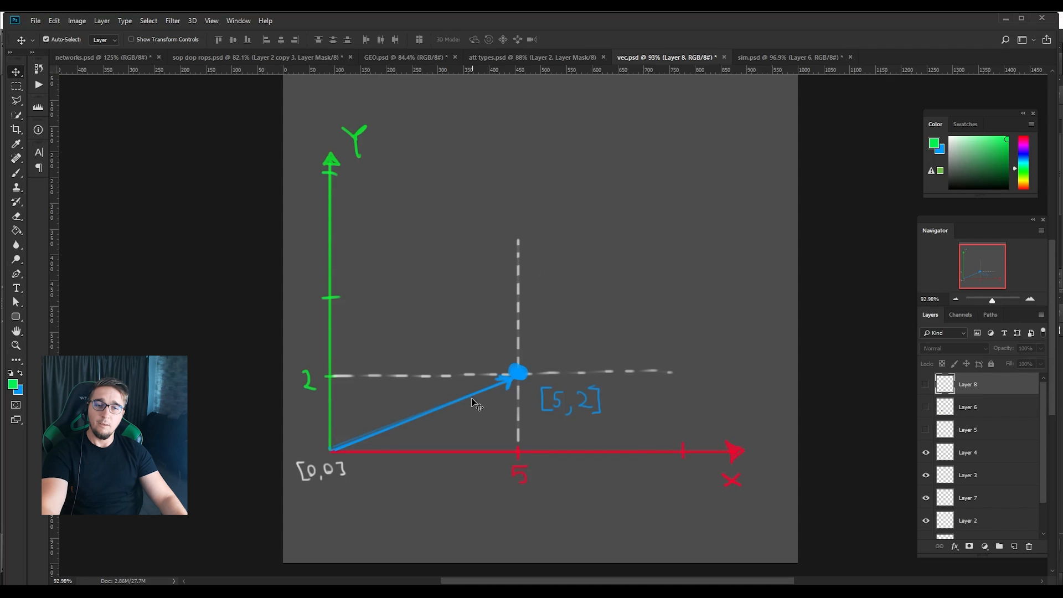
click(925, 430)
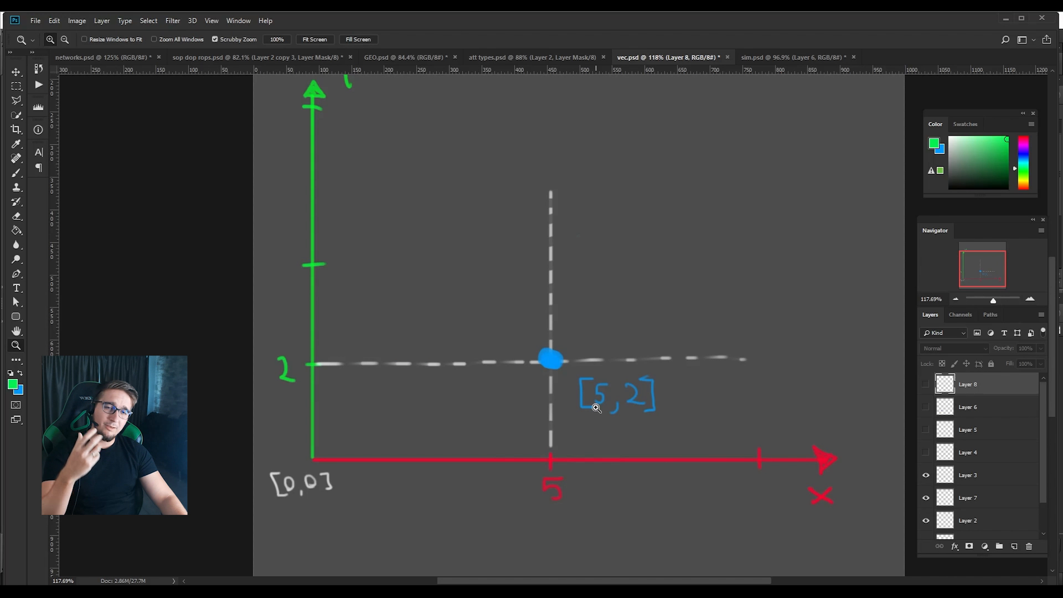
Show Layer 6 with the [2.5, 1] vector, compare it with Layer 4 switched on and off, and display Layer 8.
click(926, 406)
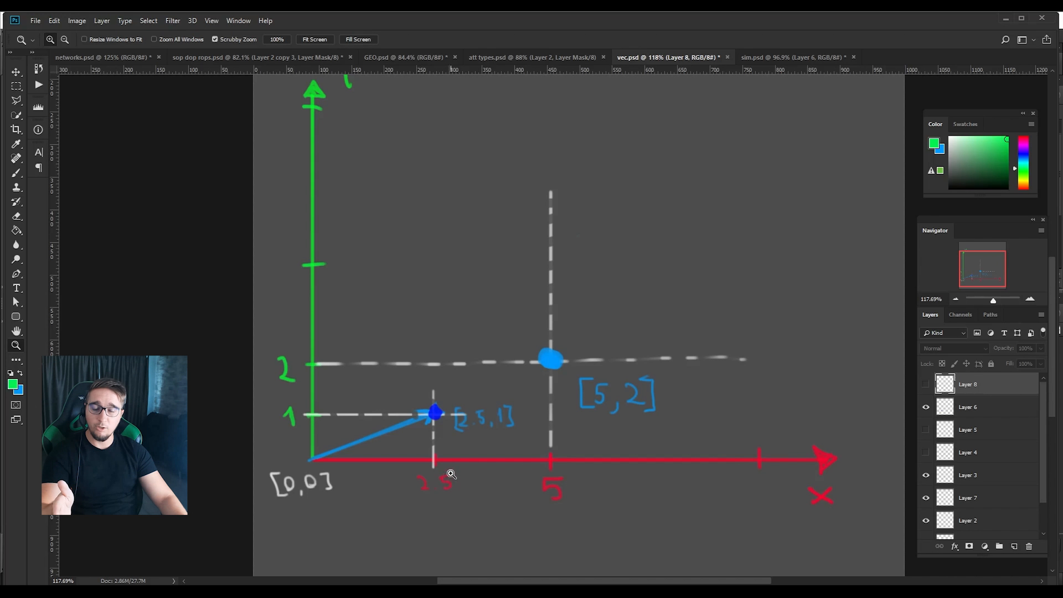
click(974, 452)
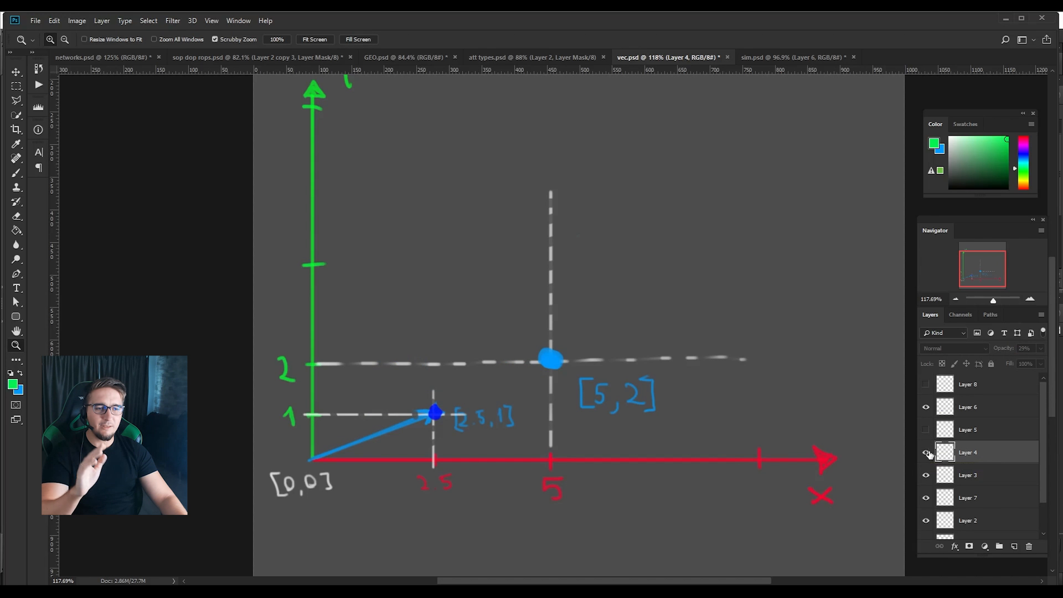
click(925, 452)
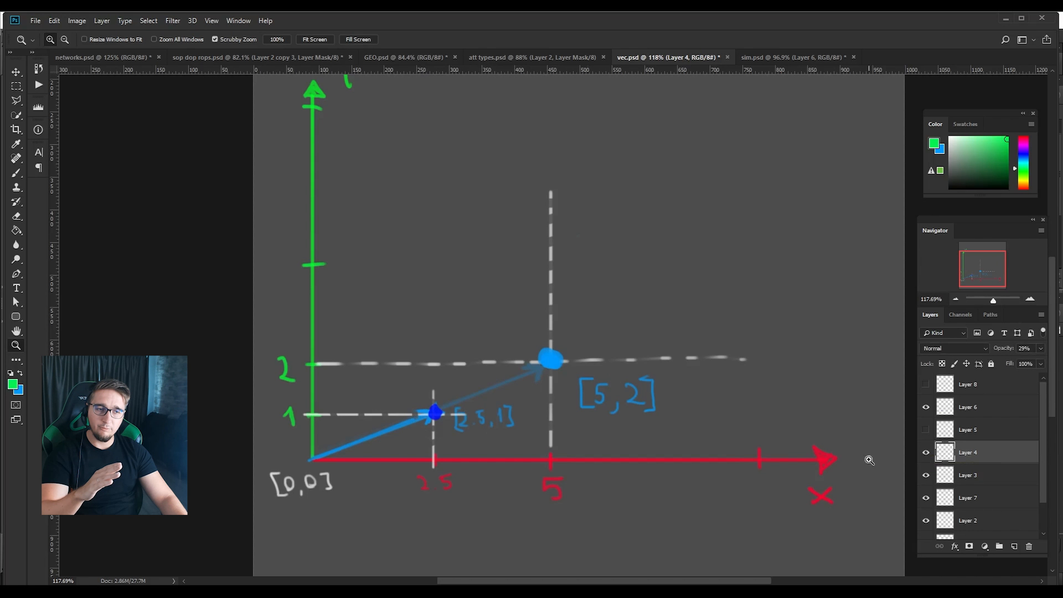
click(925, 452)
click(943, 407)
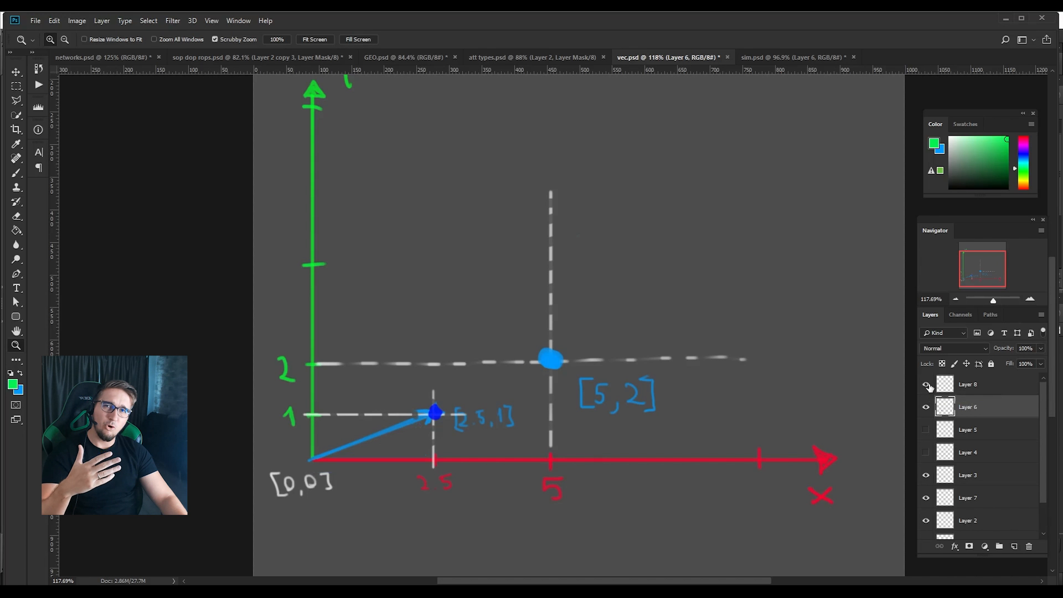
click(927, 385)
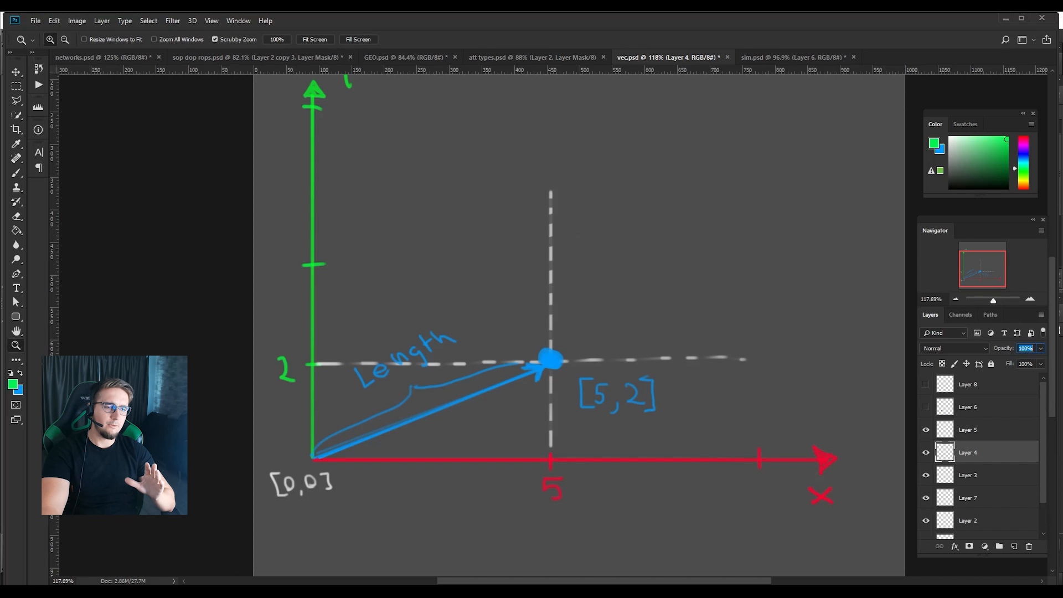
Switch to sim.psd and brush red numbers 1, 2, 3 and 10 beside the green points on the blue curve.
key(ctrl+Tab)
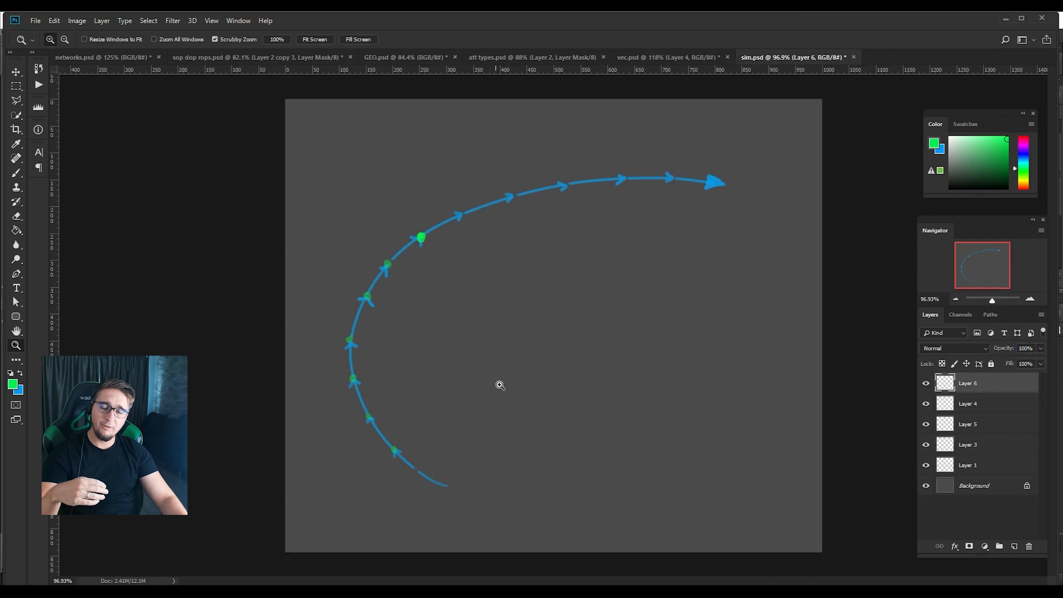
key(b)
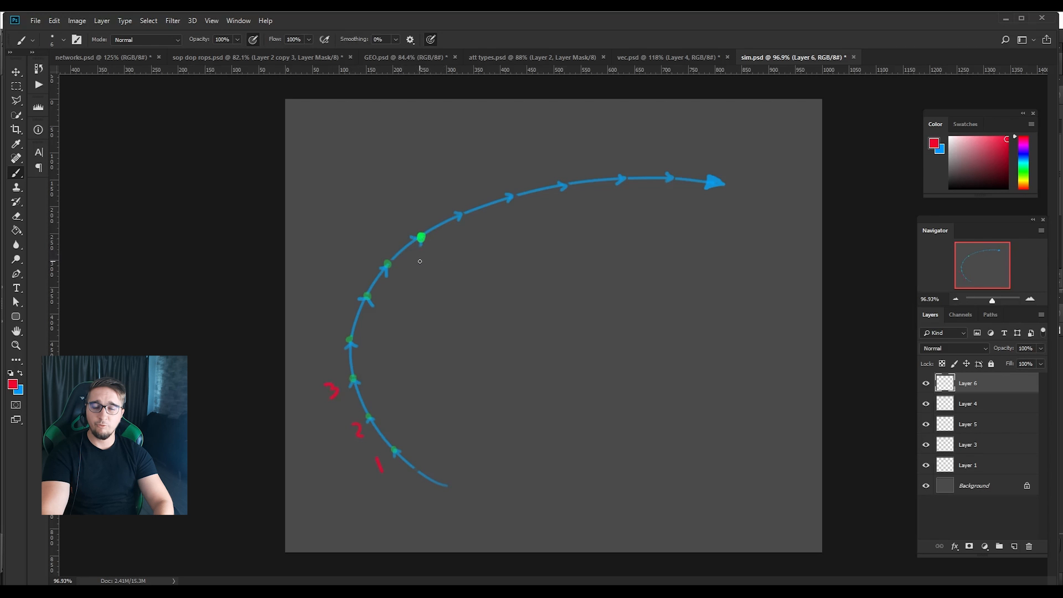
drag(420, 256, 419, 266)
drag(430, 250, 429, 251)
At 70% brush opacity, label the tip of the red arrow from point 10 as 11 and mark it with a teal dot.
key(7)
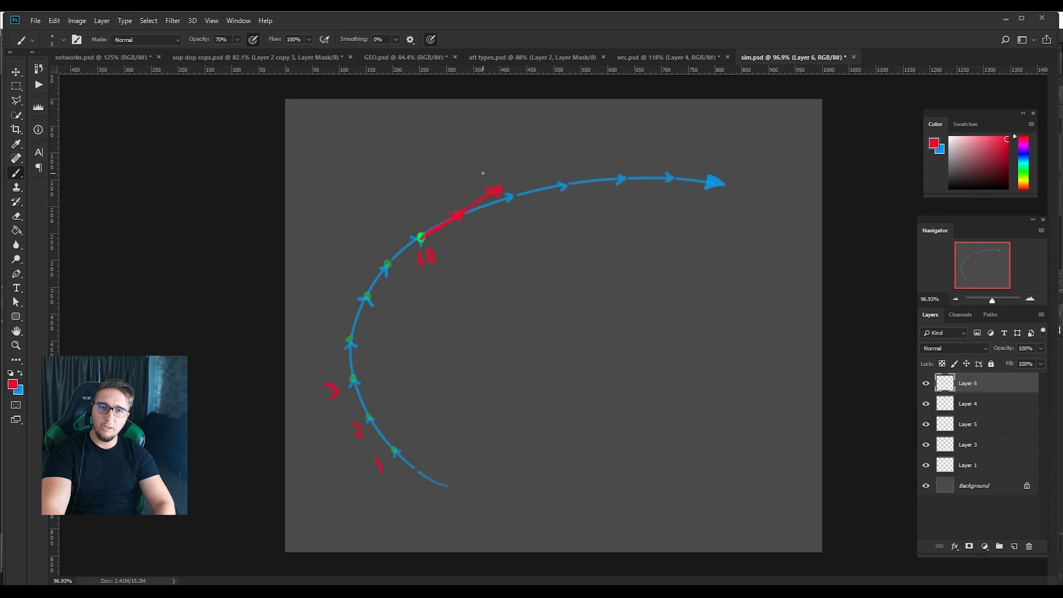
drag(493, 163, 498, 172)
click(1023, 164)
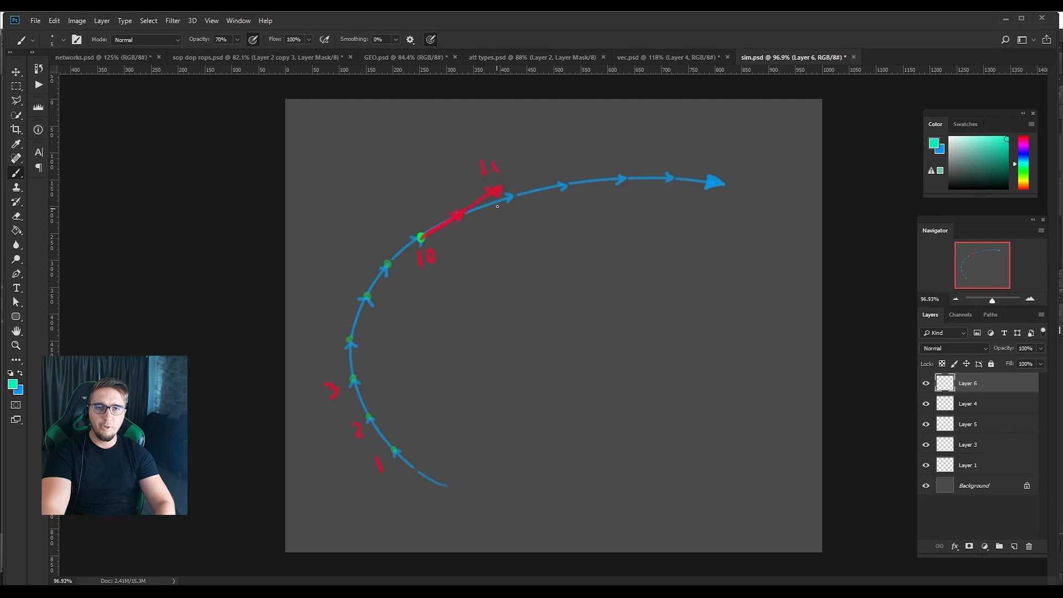
click(504, 184)
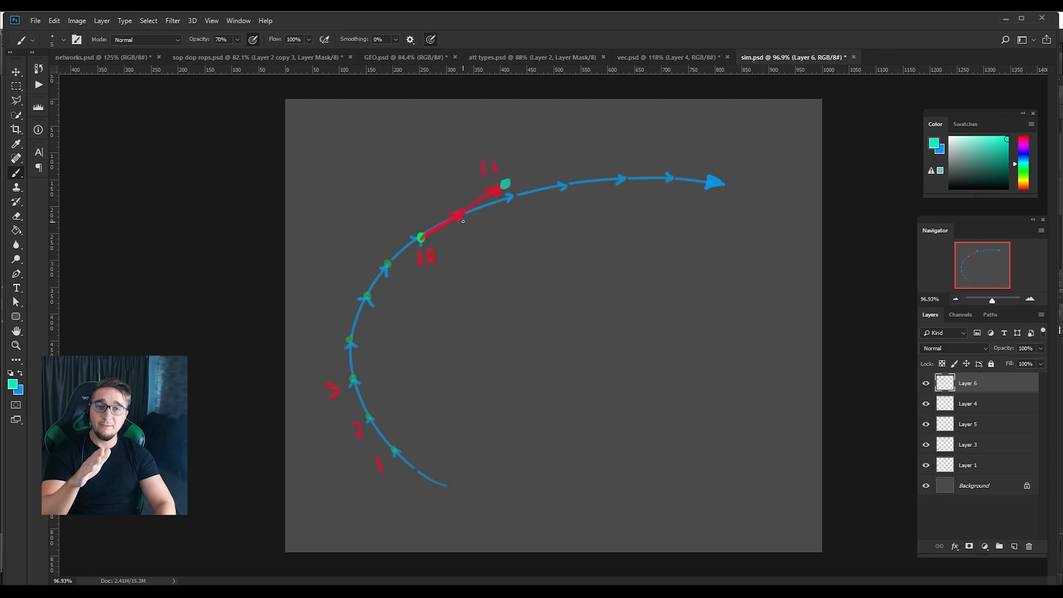
click(458, 216)
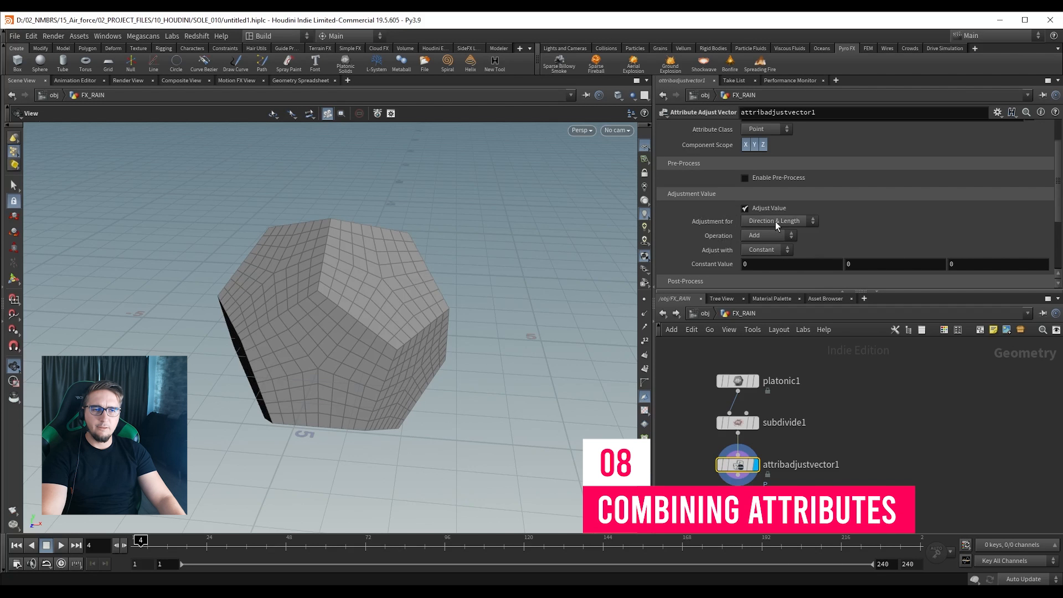
Back in Houdini, set attribadjustvector1 to adjust with Noise, save the scene and look around the deformed mesh.
scroll(833, 229, down, 2)
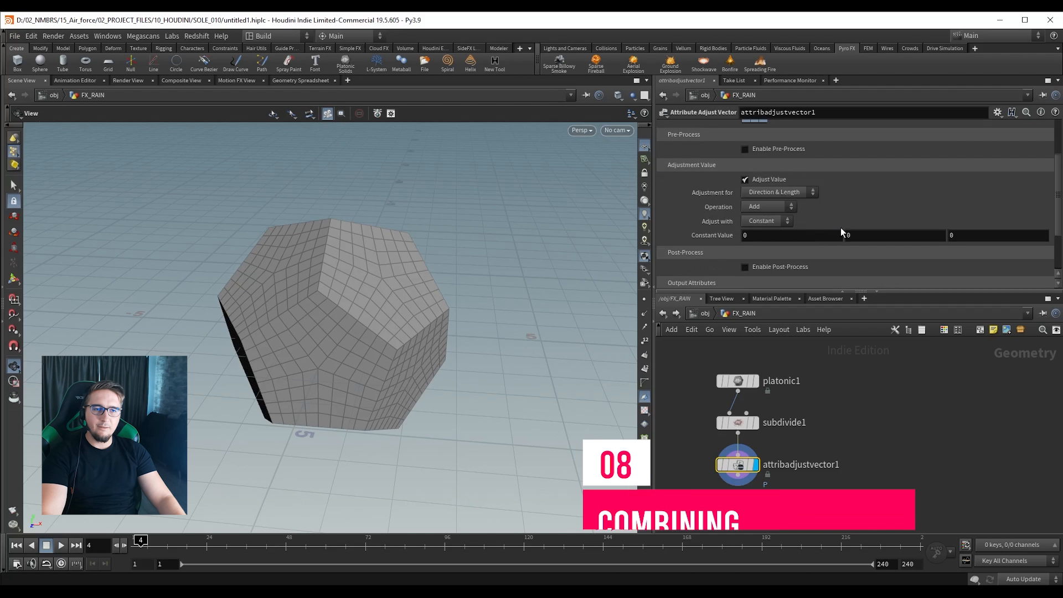
click(762, 221)
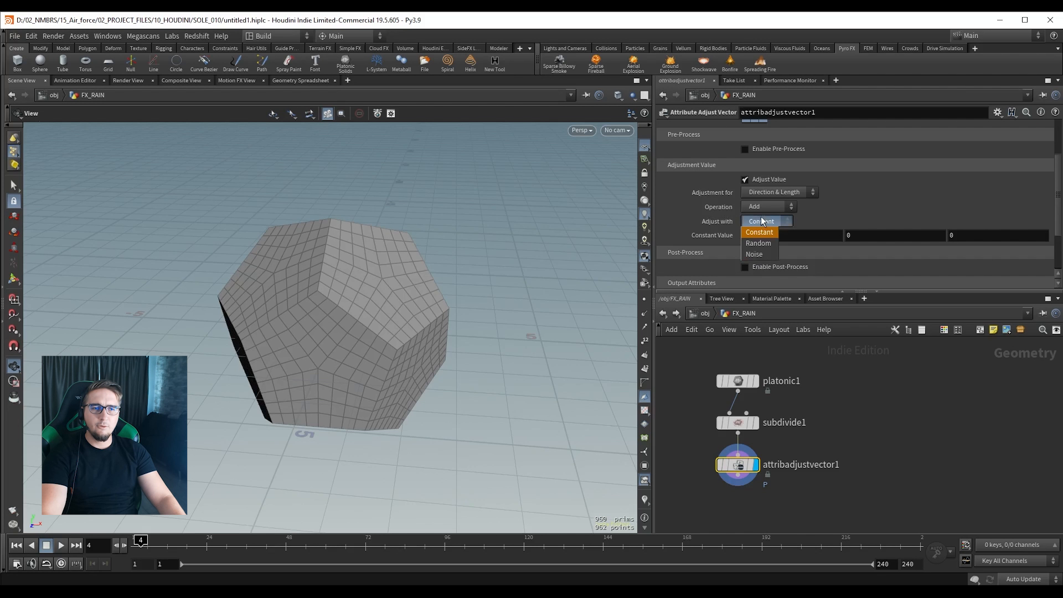
click(754, 254)
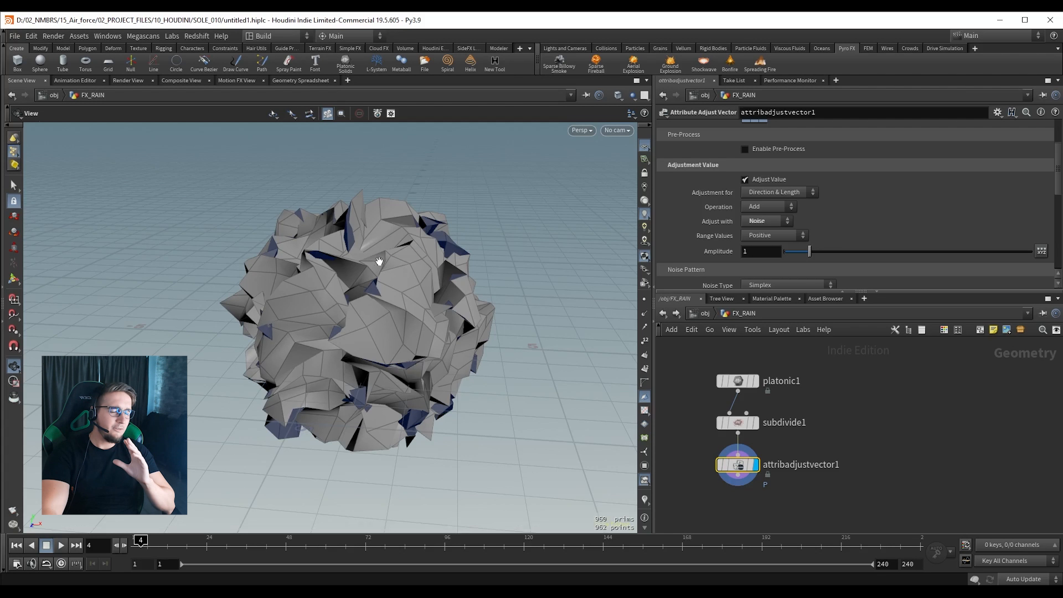
key(ctrl+s)
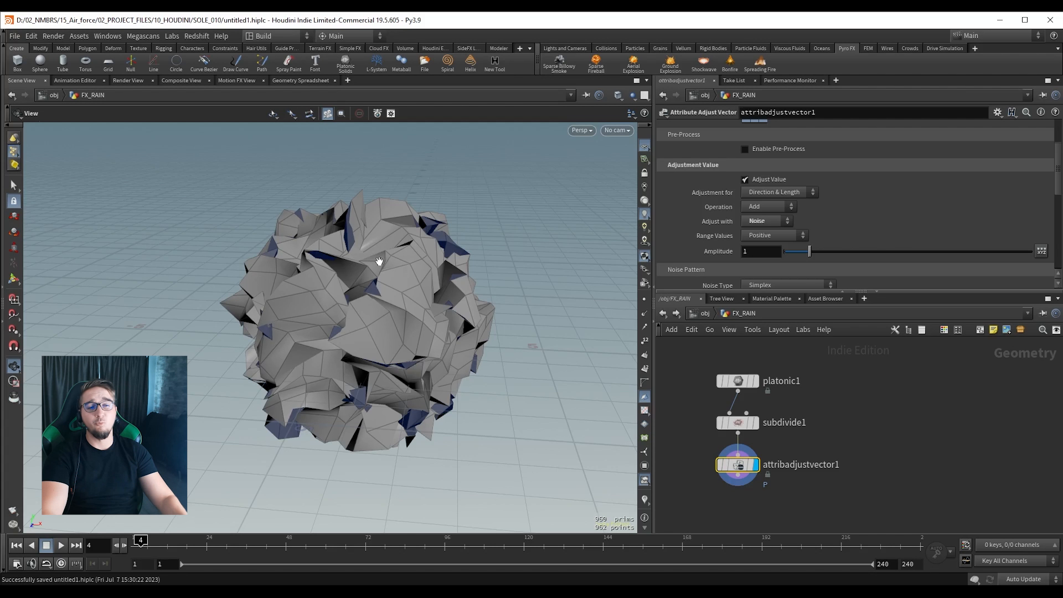
drag(465, 309, 345, 314)
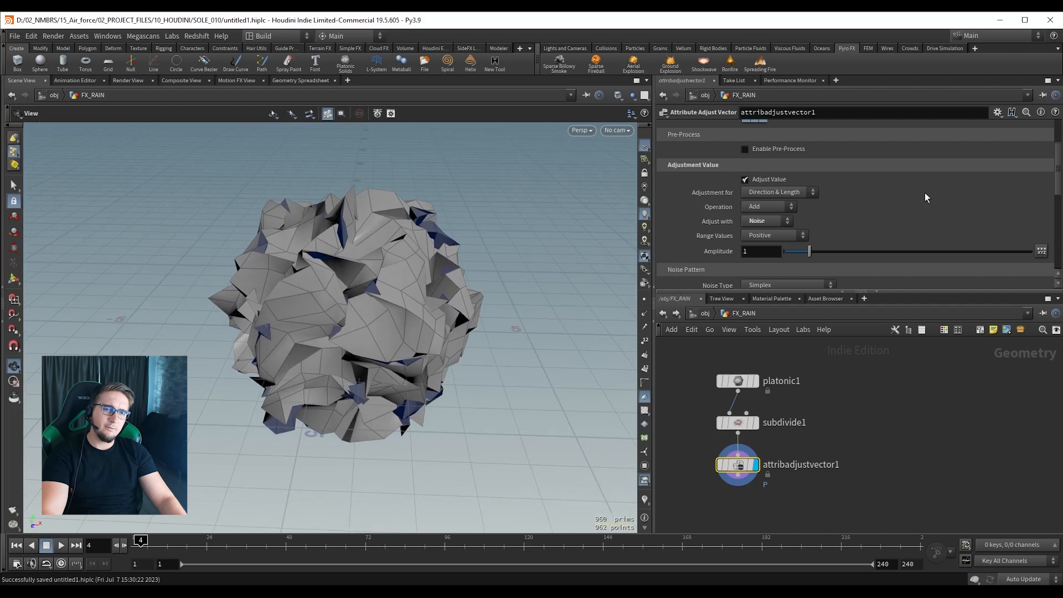
Try the Alligator, Fast and Worley Cellular F1 noise types on attribadjustvector1, with Element Size 4.82 for the Worley noise.
scroll(925, 198, down, 3)
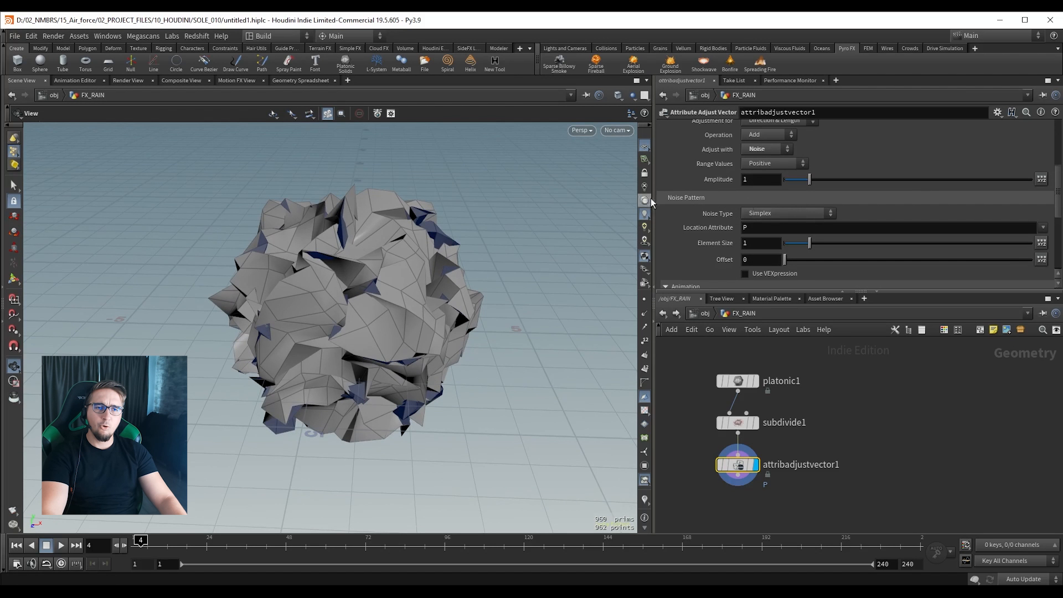
click(756, 215)
click(761, 248)
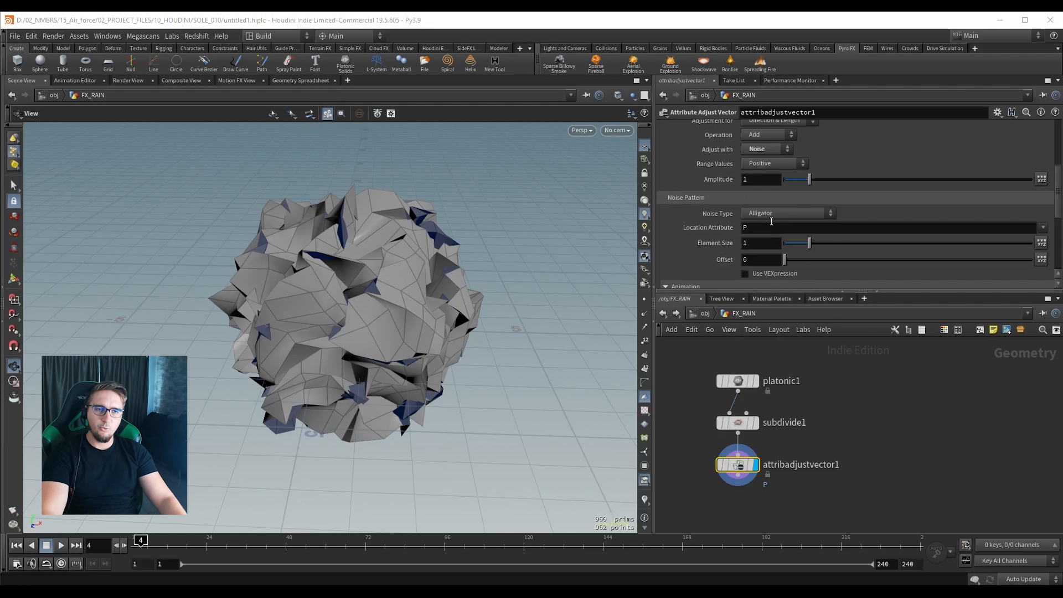
click(768, 214)
click(770, 224)
click(771, 214)
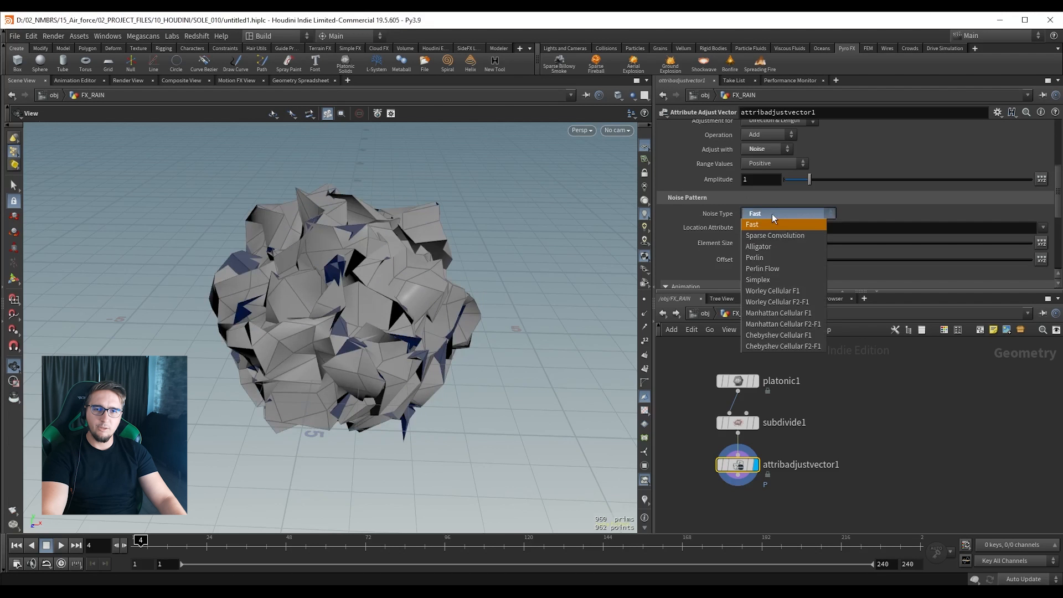
click(772, 291)
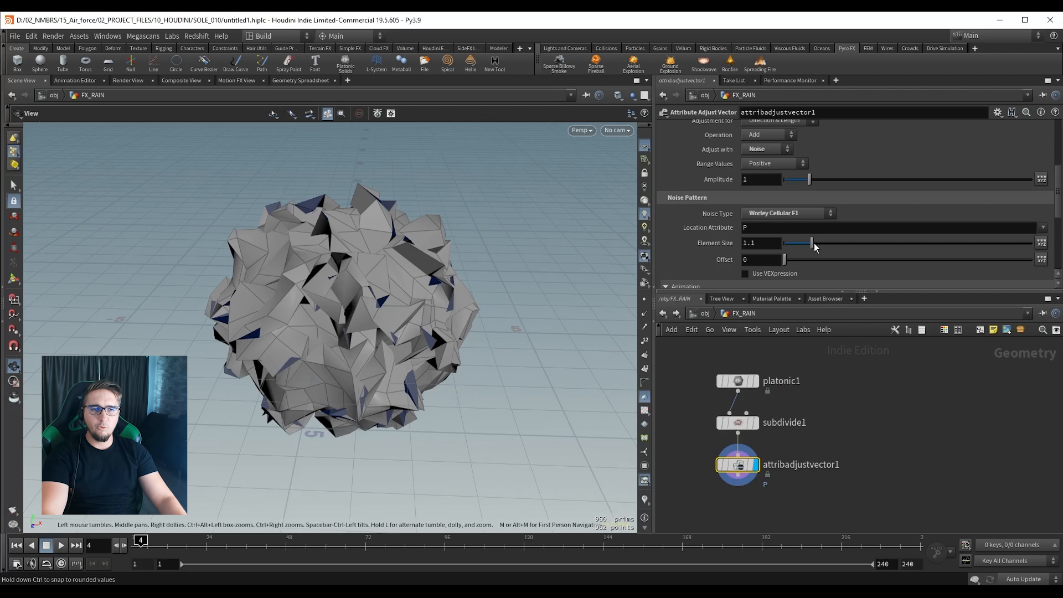
drag(809, 243, 903, 246)
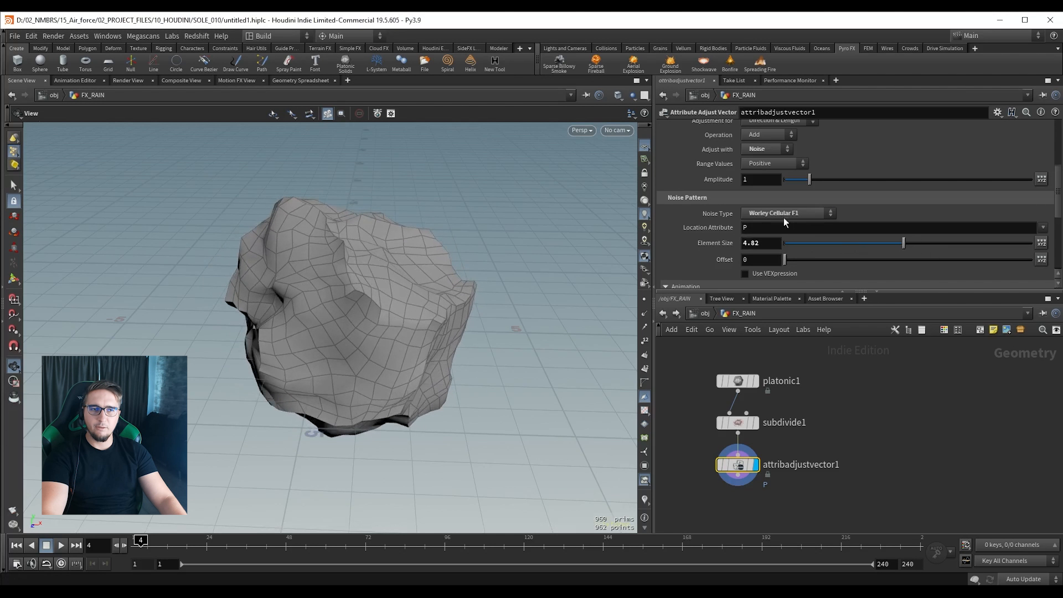
Set subdivide1's Depth to 5 and reselect attribadjustvector1.
click(736, 423)
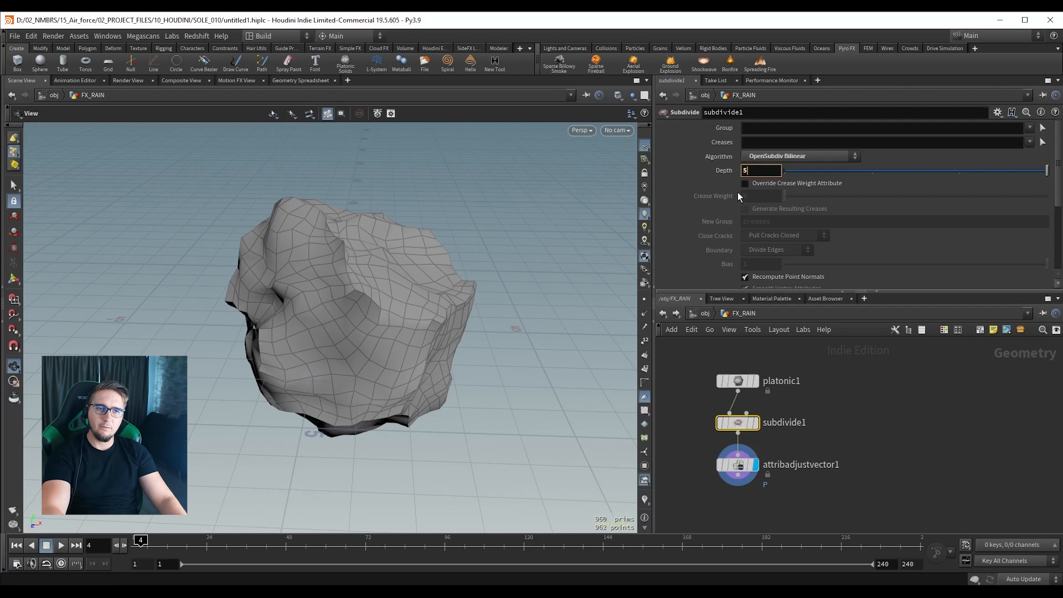
text(5)
key(Return)
click(739, 465)
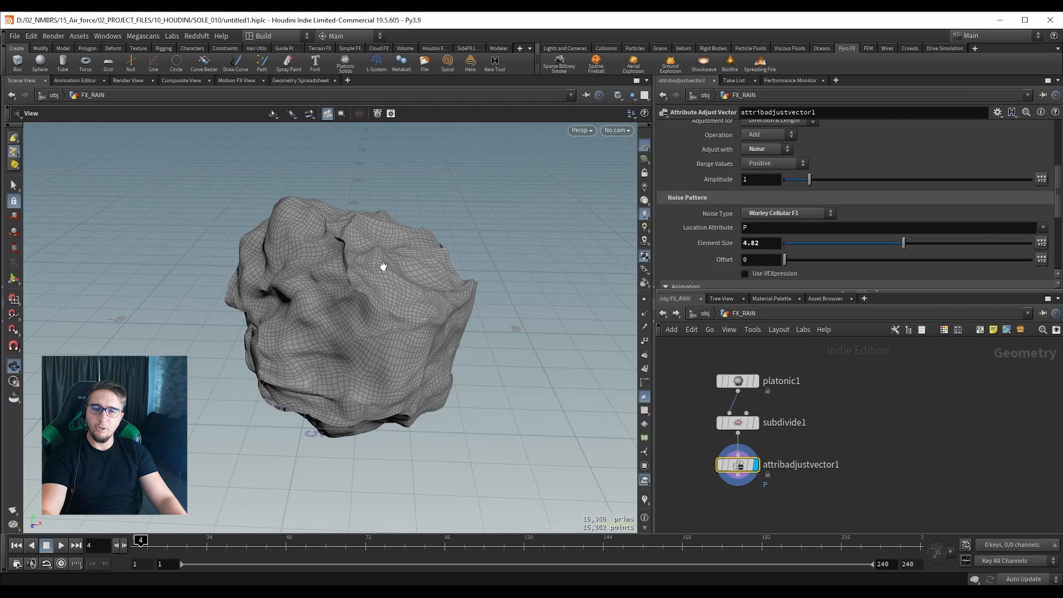
Save the scene and display the mesh shaded without wireframe lines.
key(ctrl+s)
key(shift+w)
mouse_move(367, 268)
mouse_down()
mouse_move(306, 266)
mouse_move(340, 262)
mouse_up()
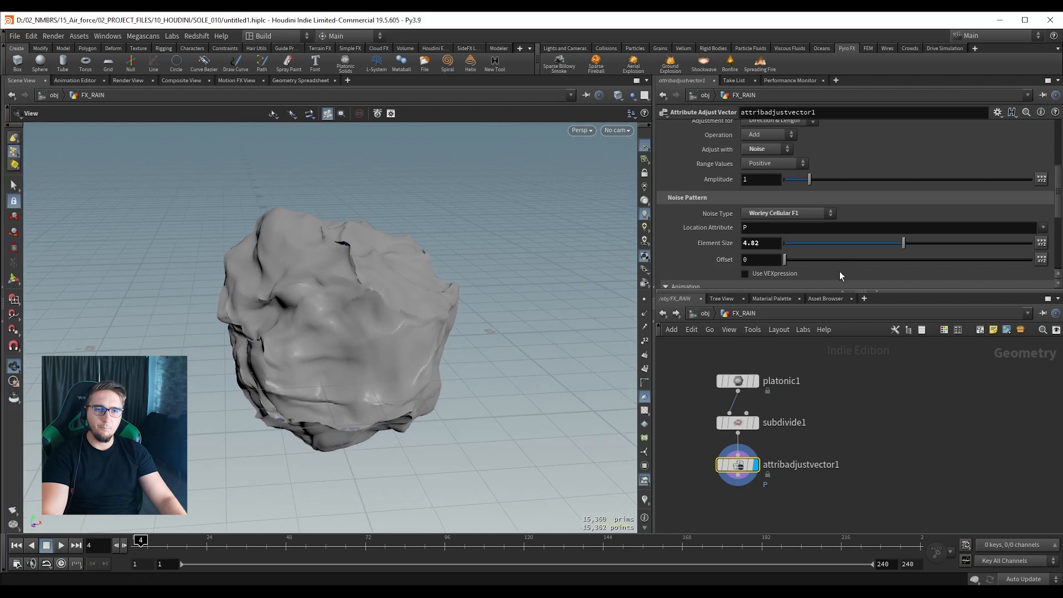
Set Element Size to 6.43, and after trying the Alligator and Perlin Flow noise types, reset Noise Type to Simplex.
drag(913, 248, 943, 244)
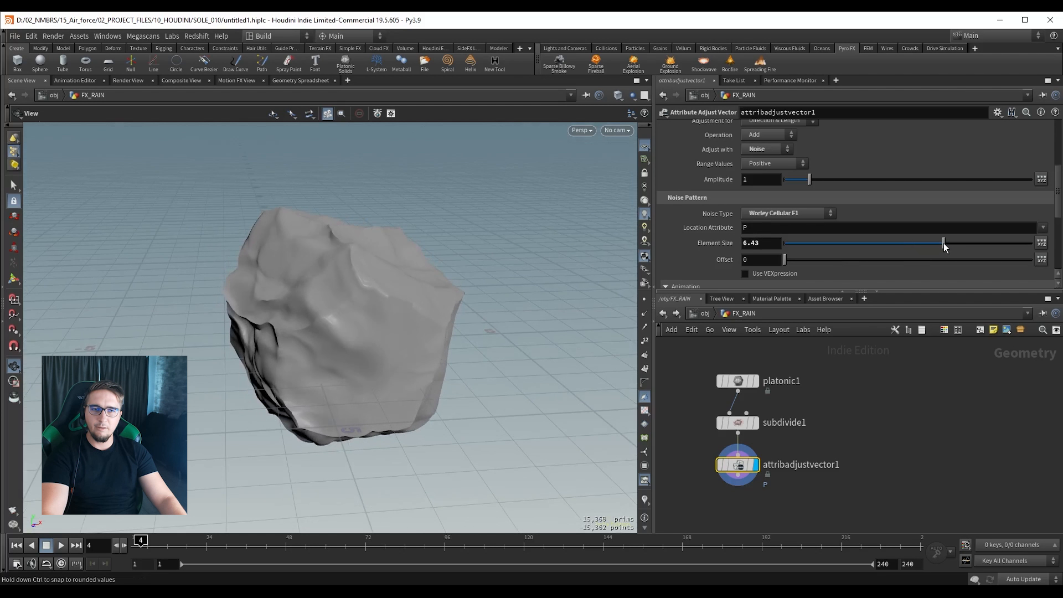
click(744, 212)
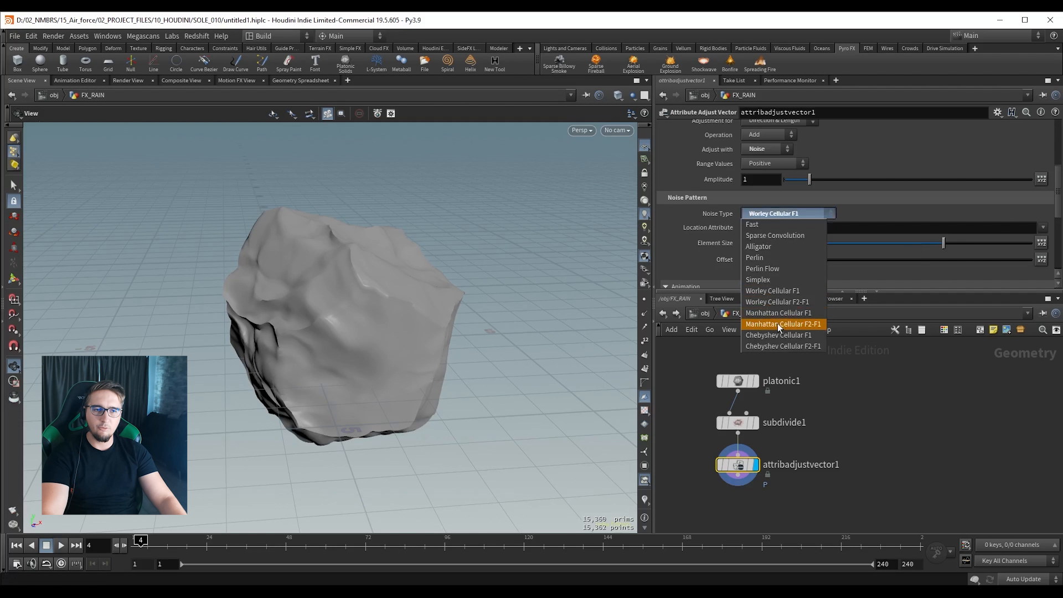
click(770, 279)
click(767, 215)
click(772, 251)
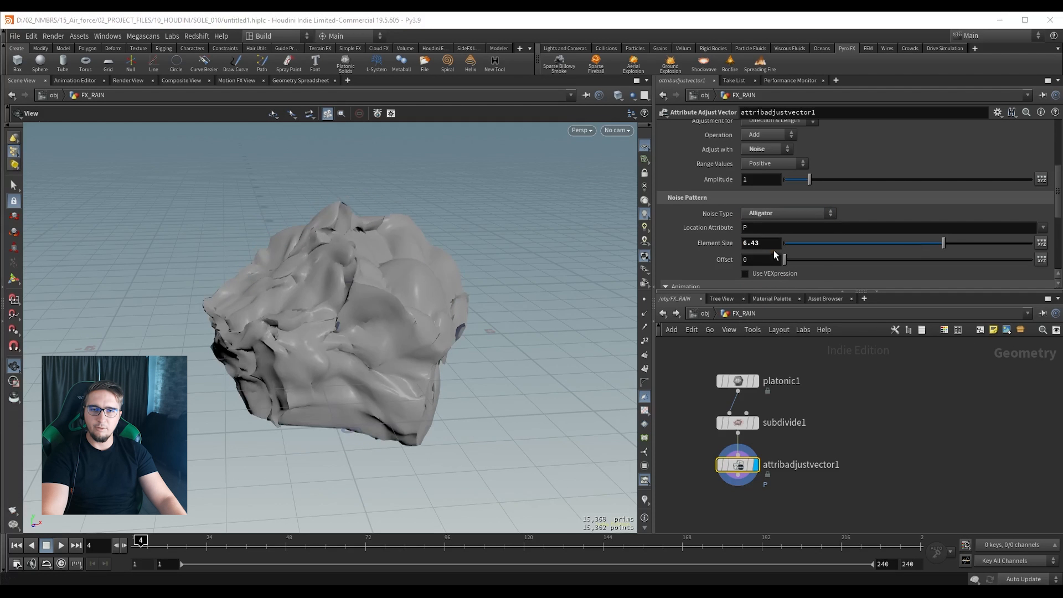
click(776, 210)
click(762, 268)
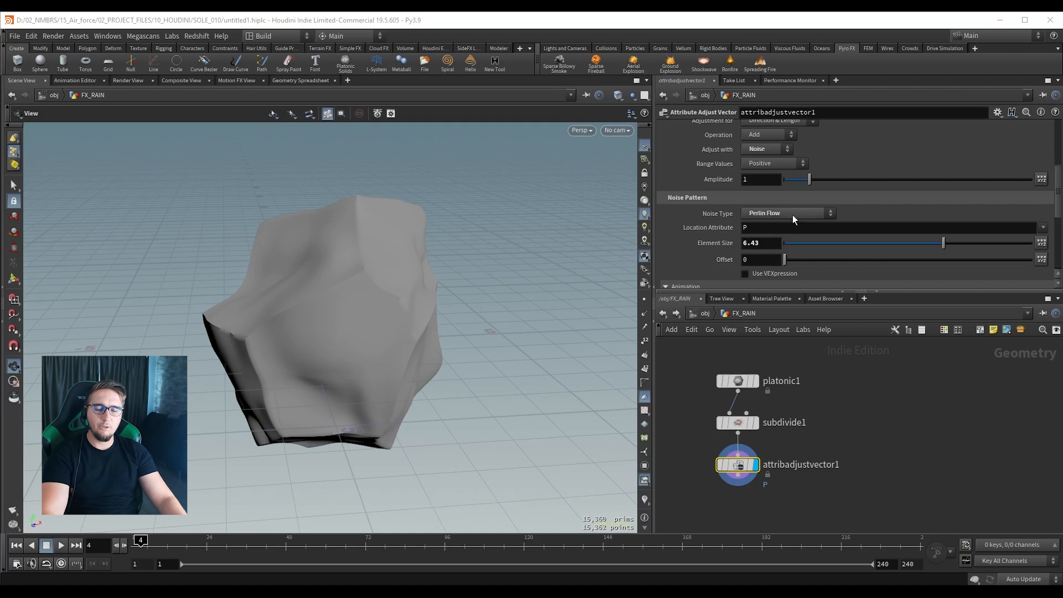
click(770, 216)
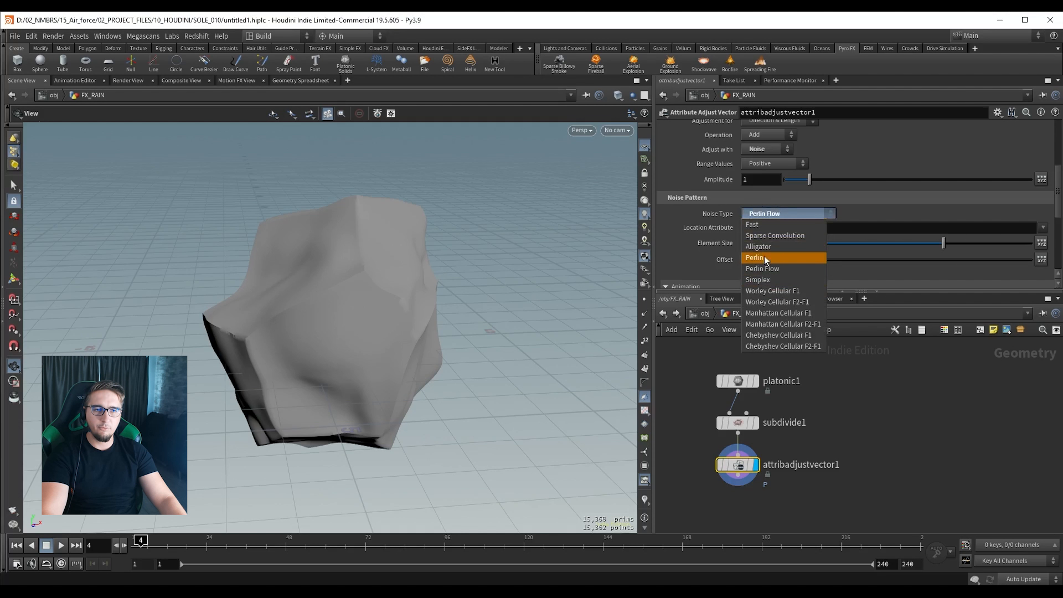
key(Escape)
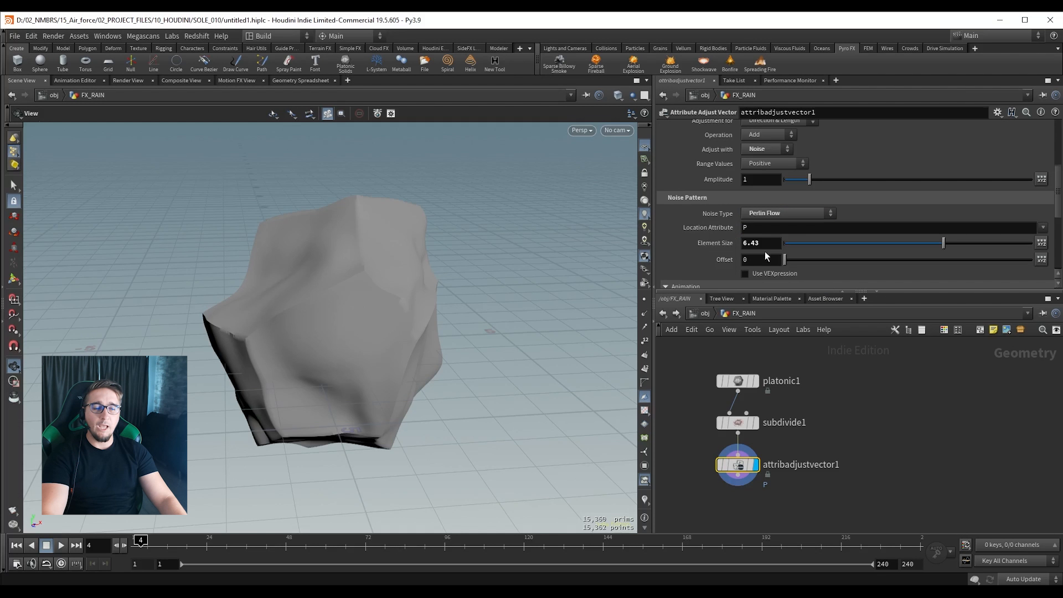
ctrl+middle_click(715, 217)
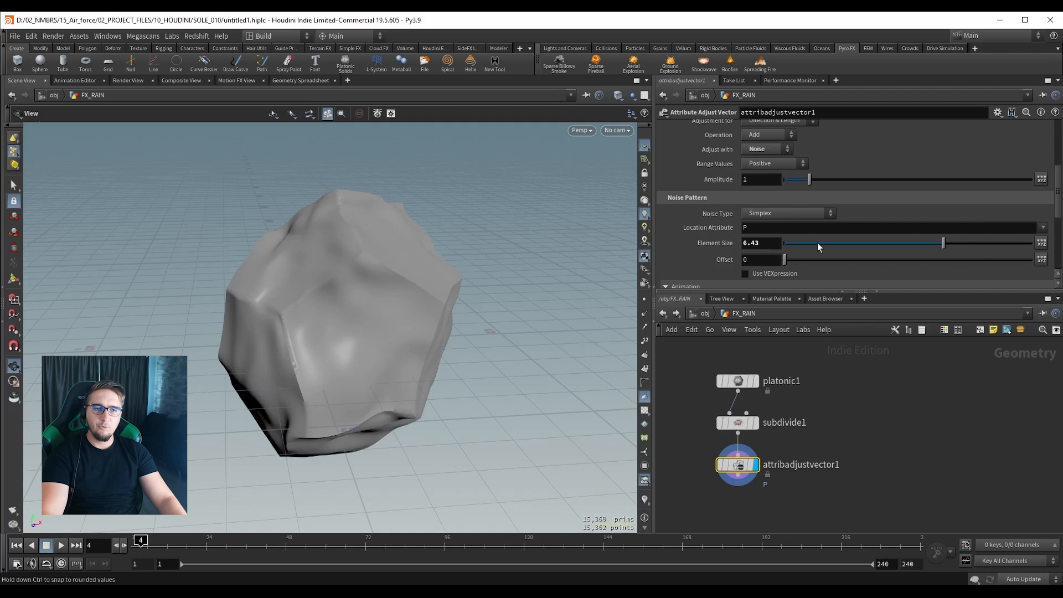
Set attribadjustvector1's Element Size to 4.33 and Offset to 4.7, and enable Animate Noise.
drag(922, 243, 891, 242)
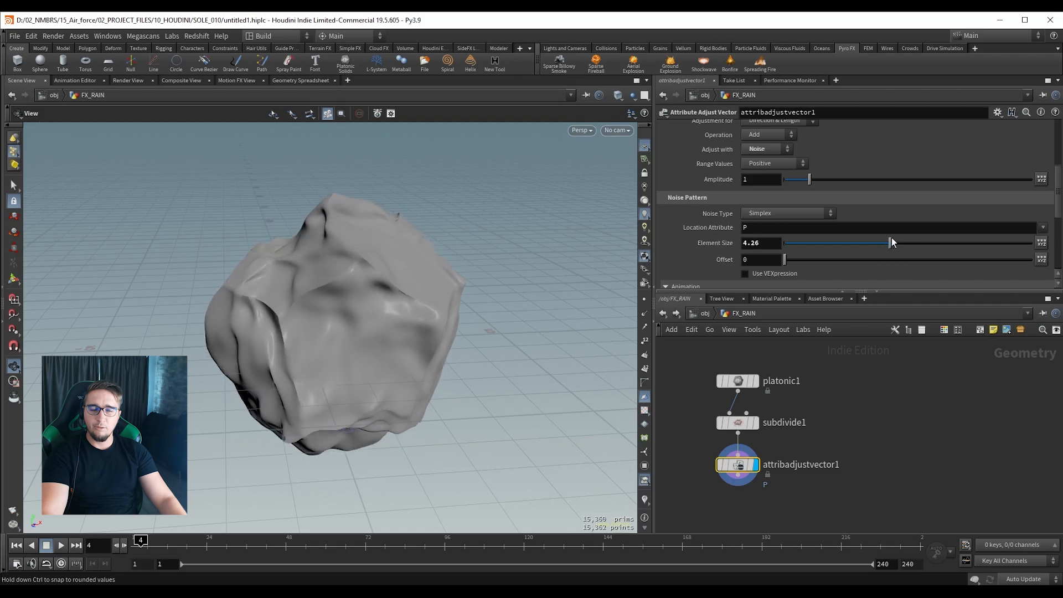
drag(785, 259, 830, 265)
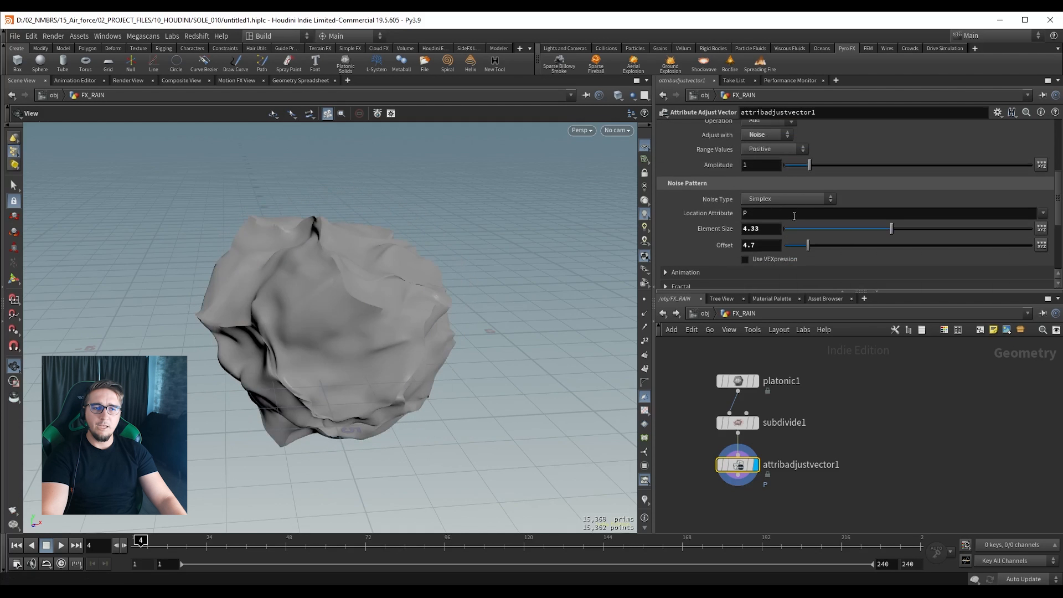
scroll(725, 234, down, 3)
click(687, 229)
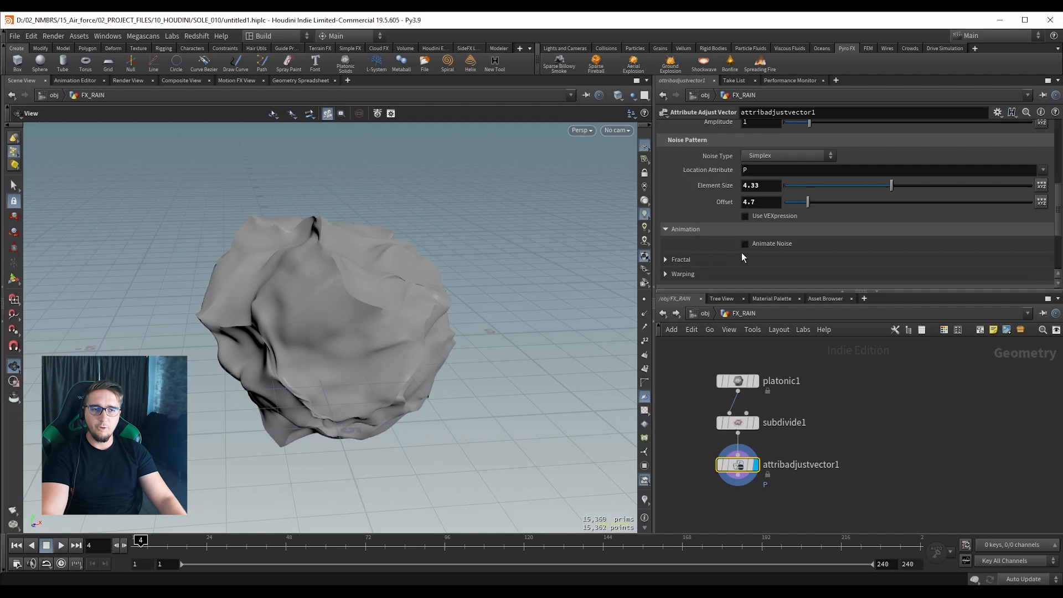
click(745, 244)
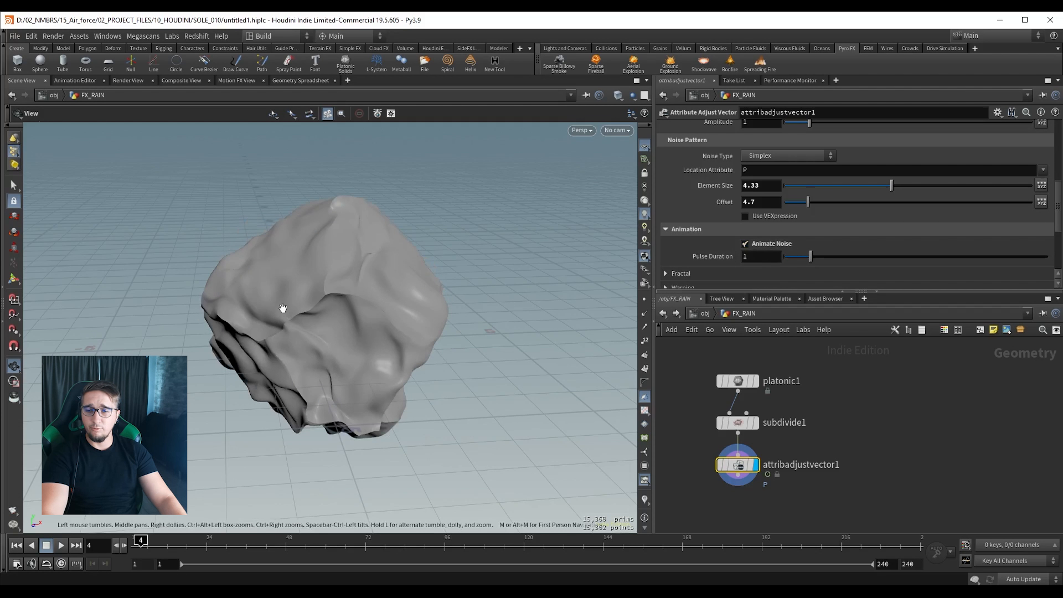
Play the animated noise deformation, scrub through the timeline and stop at frame 135.
click(61, 545)
click(61, 546)
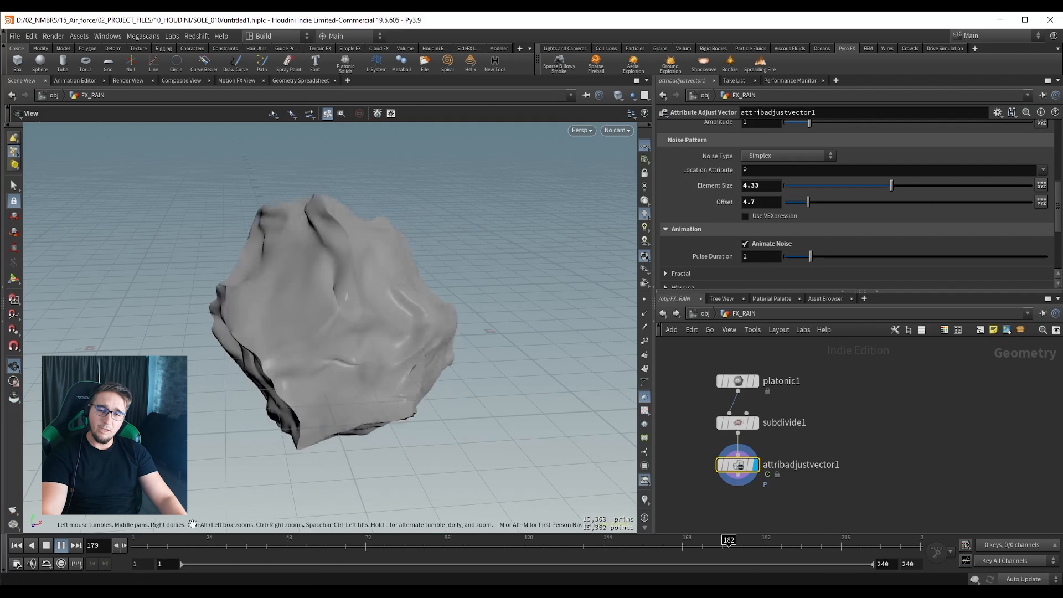
click(485, 540)
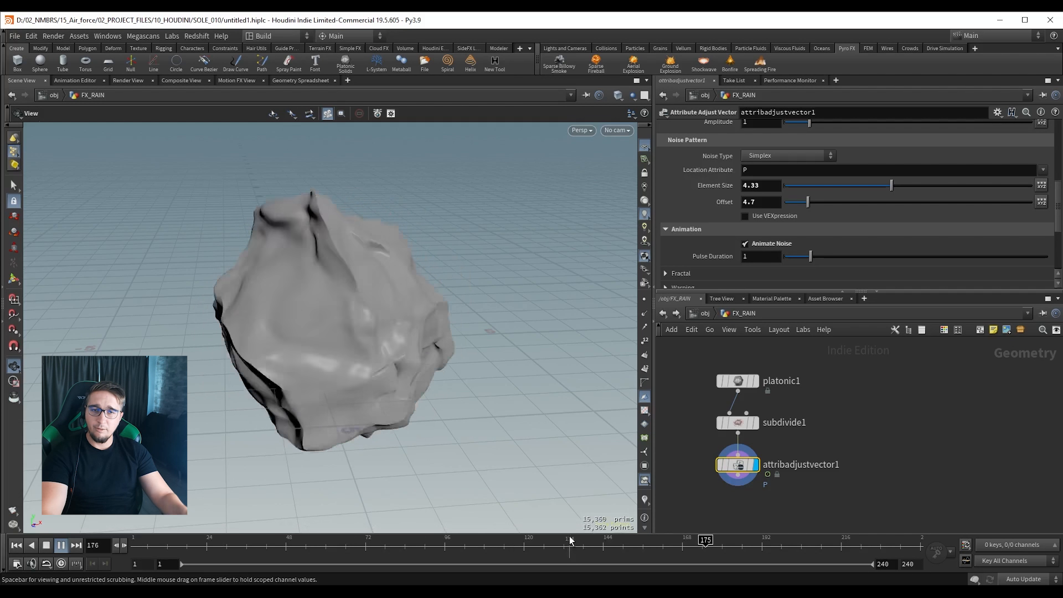
click(62, 545)
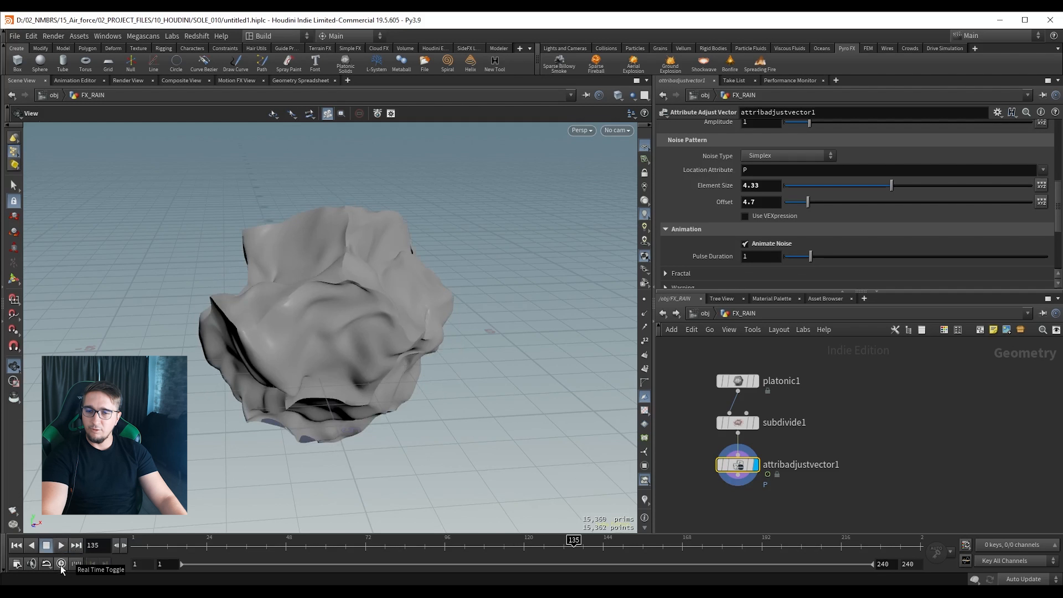
Turn on real-time playback and replay the noise animation from the first frame.
click(60, 564)
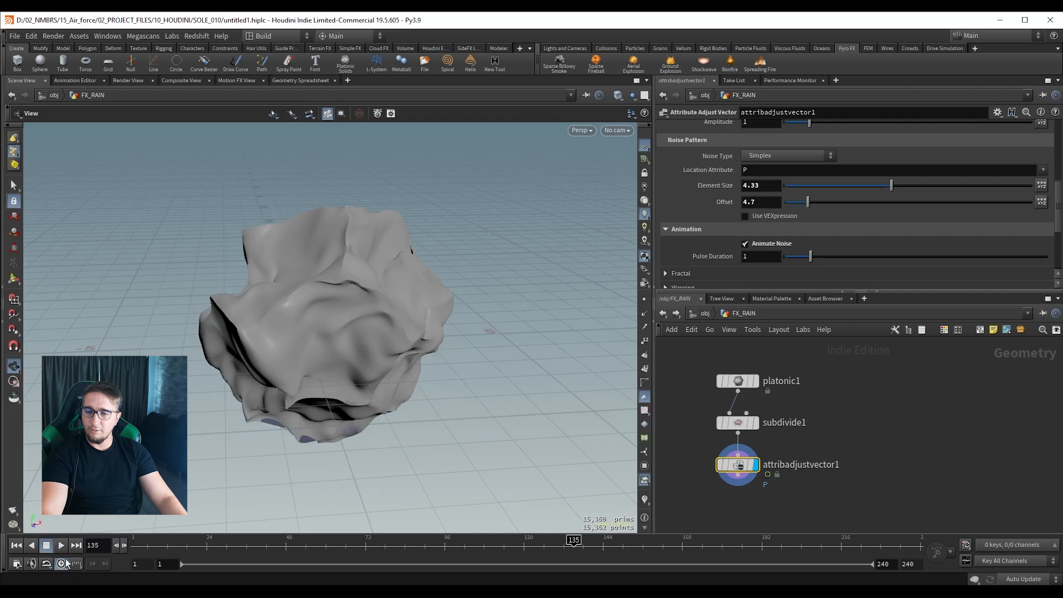
click(17, 546)
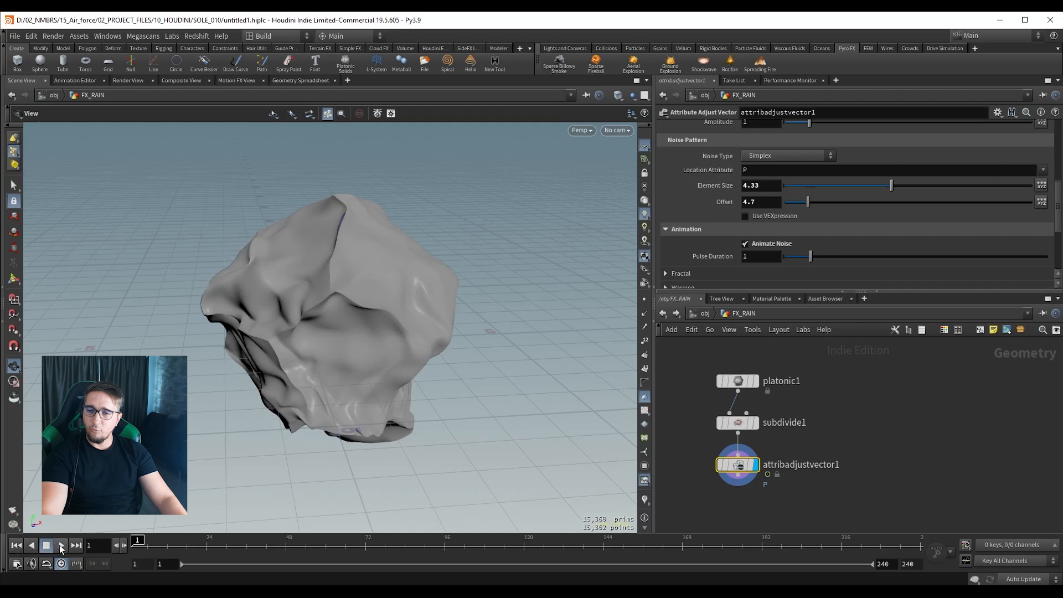
click(60, 546)
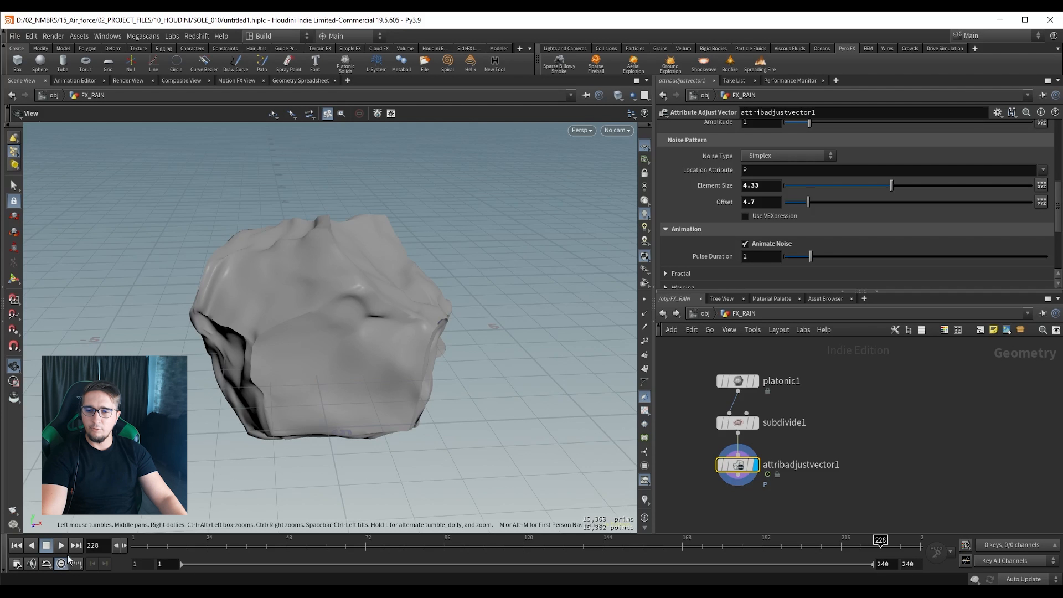
click(61, 547)
Delete the attribadjustvector1 node below subdivide1.
middle_drag(775, 523, 810, 495)
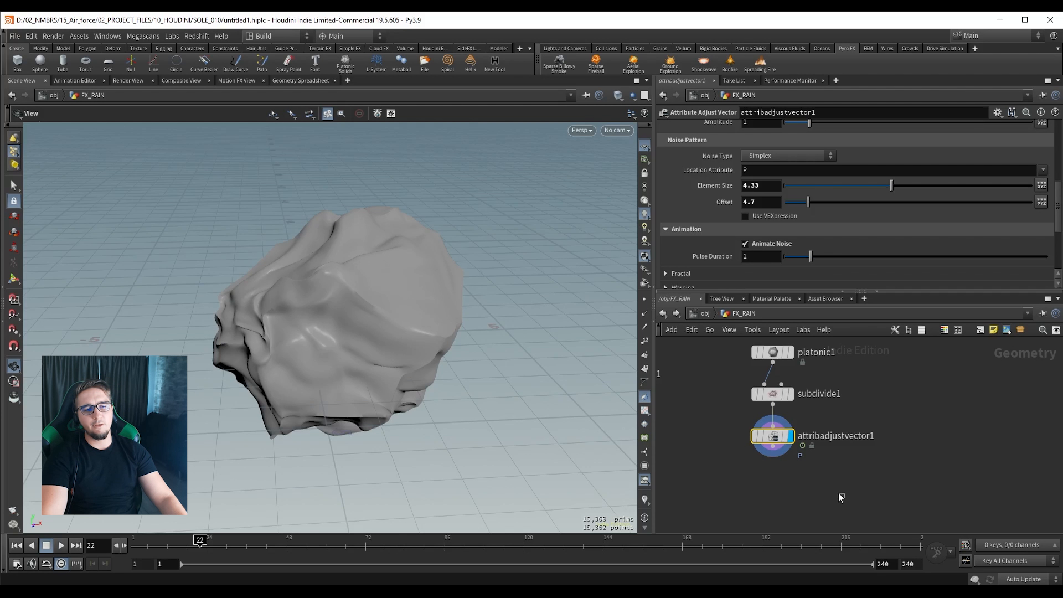
drag(844, 497, 707, 426)
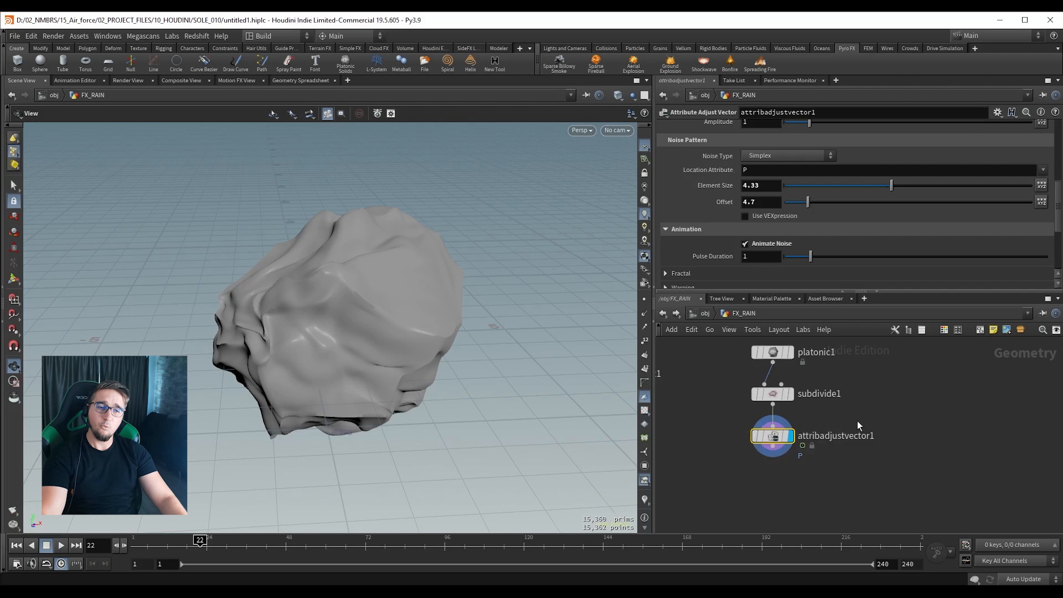
middle_drag(862, 477, 841, 490)
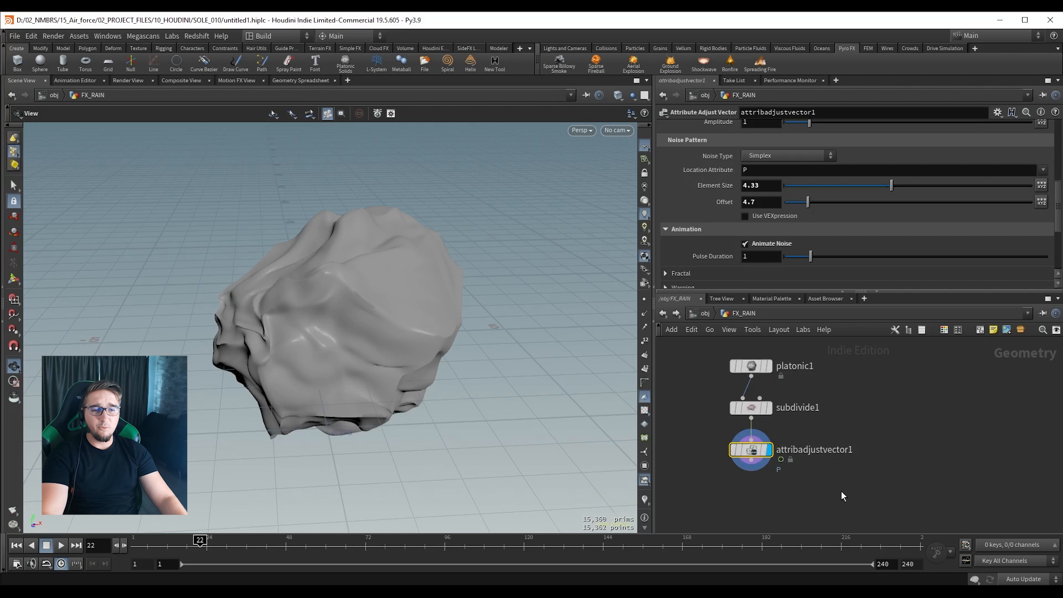
drag(849, 495, 682, 435)
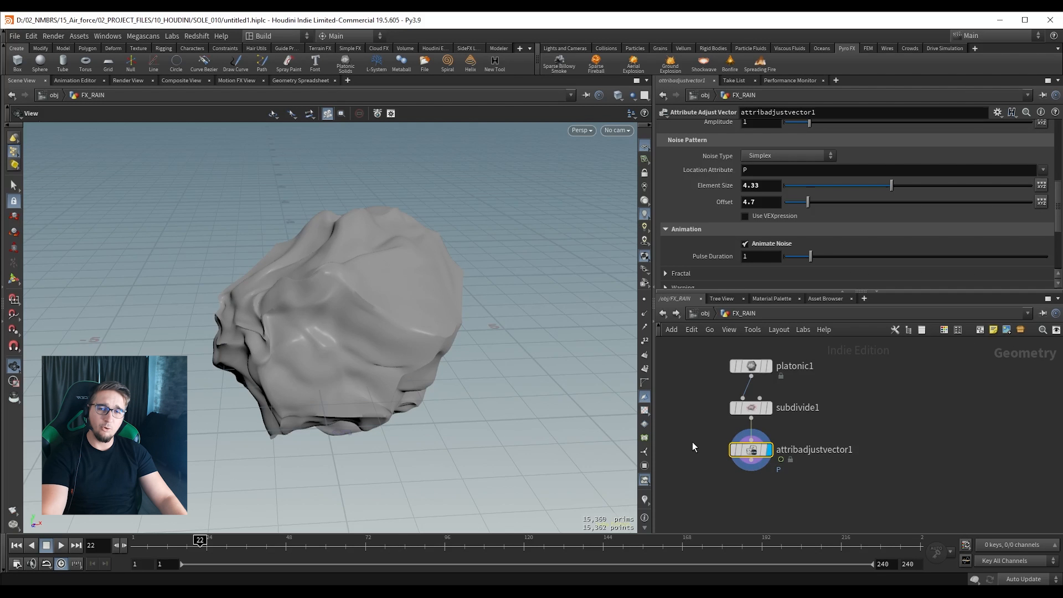
click(700, 437)
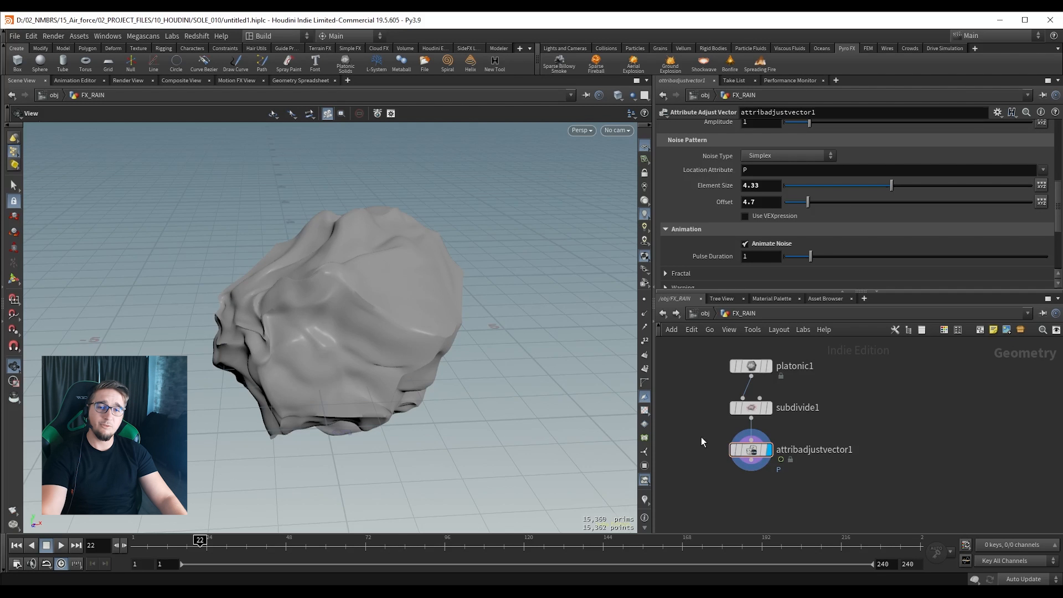
drag(704, 433, 794, 474)
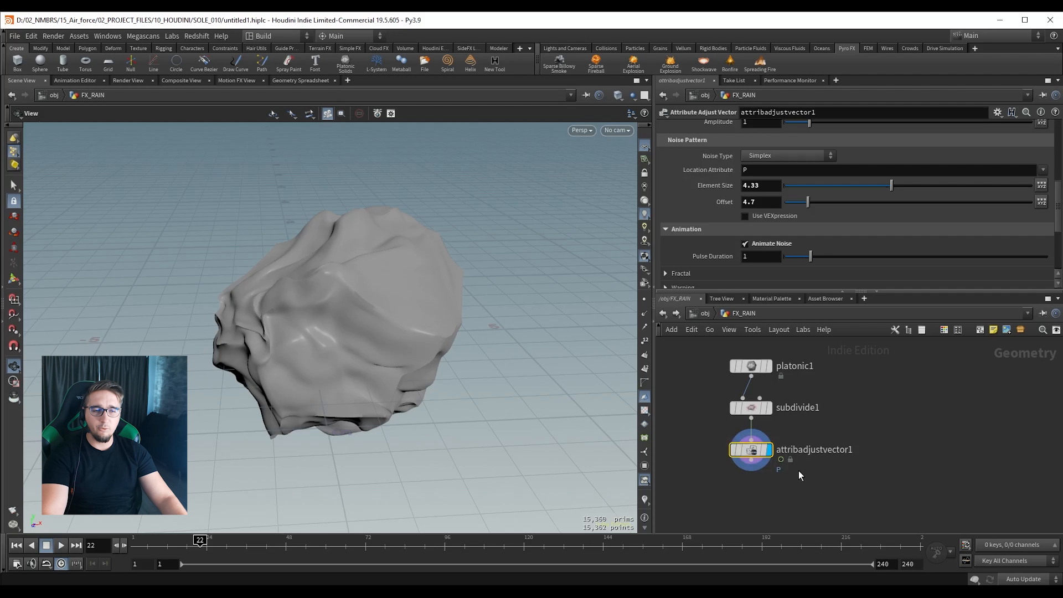
key(Delete)
Add an Attribute Noise Vector node connected to subdivide1's output.
click(751, 419)
click(749, 448)
text(at n)
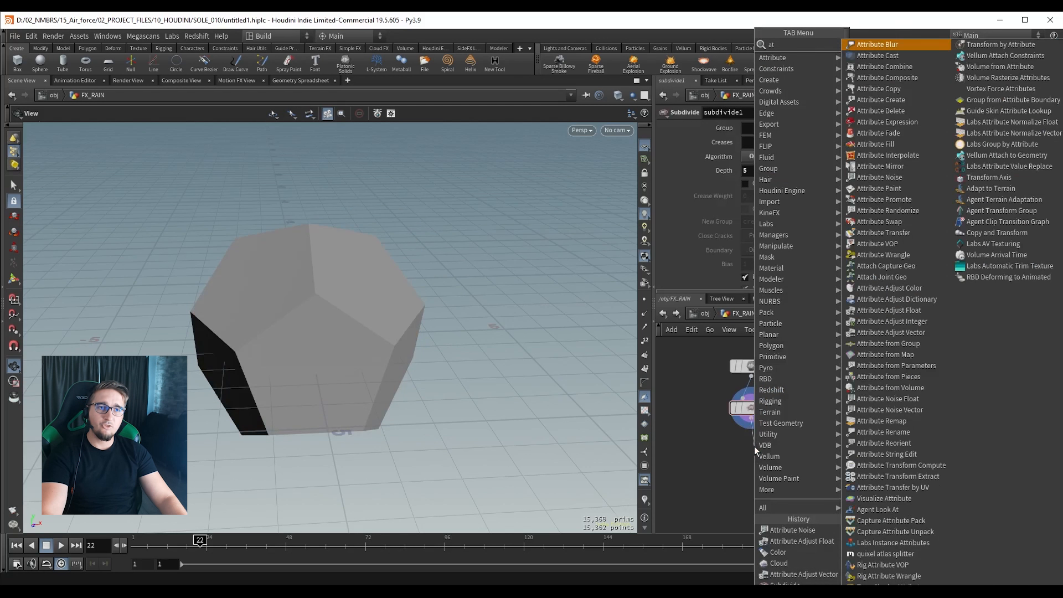
key(Down)
key(Down)
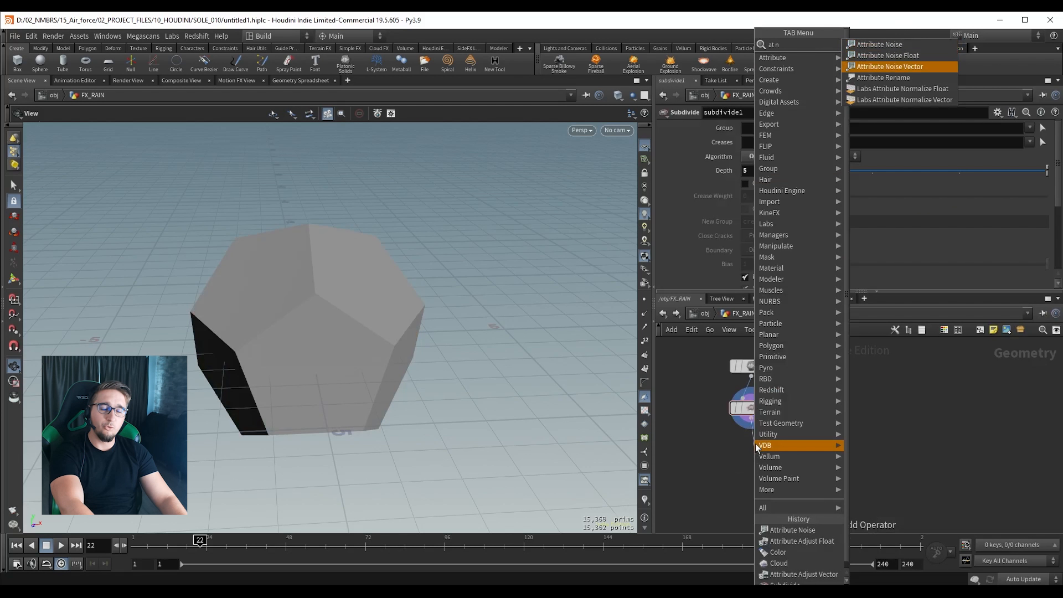
key(Return)
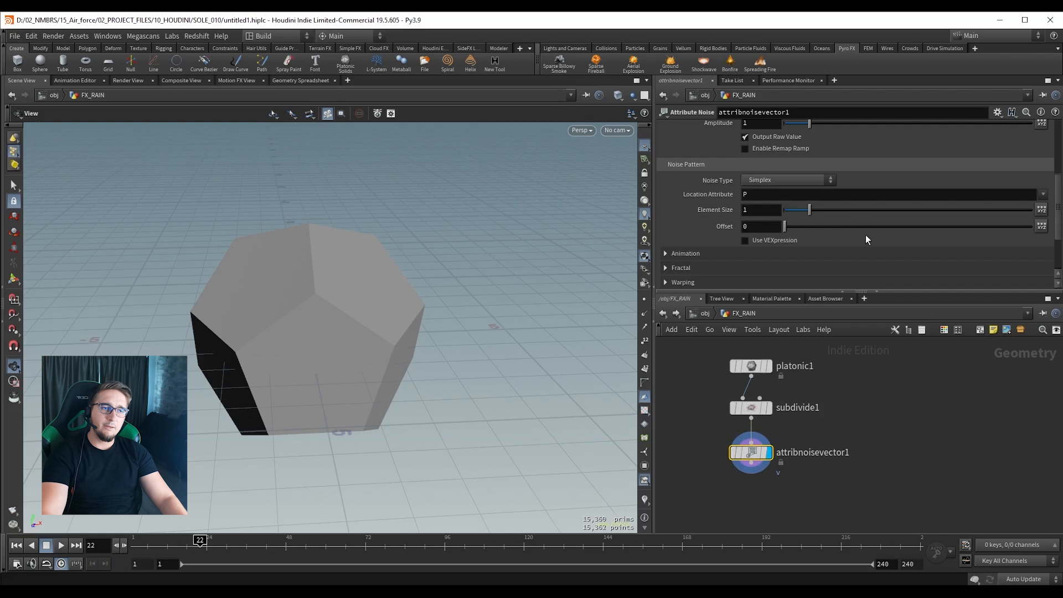
Set attribnoisevector1 to affect the P attribute, with an Element Size of 3.52.
scroll(866, 239, up, 5)
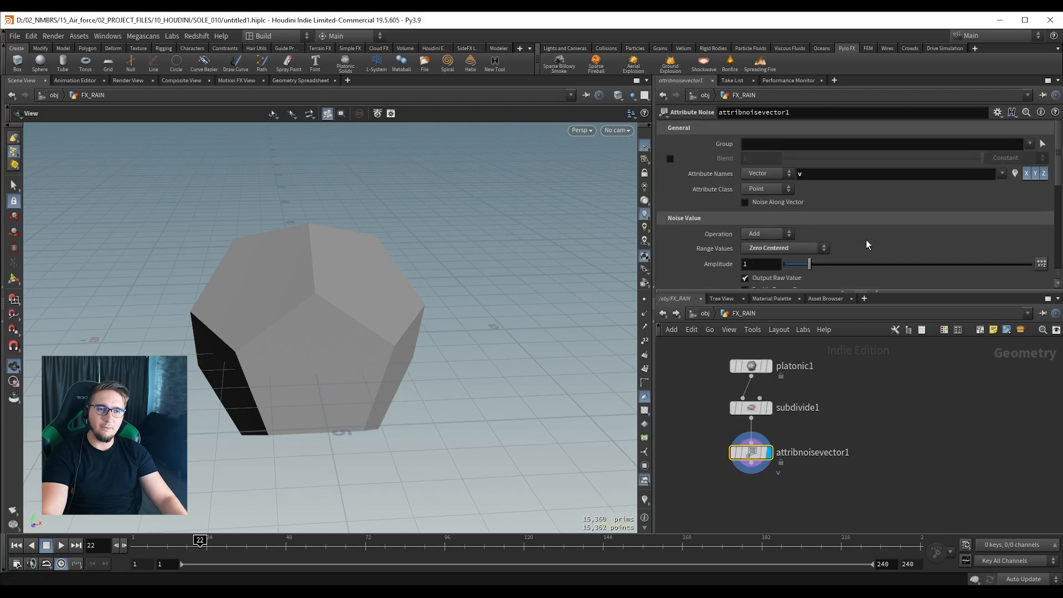
drag(807, 175, 774, 178)
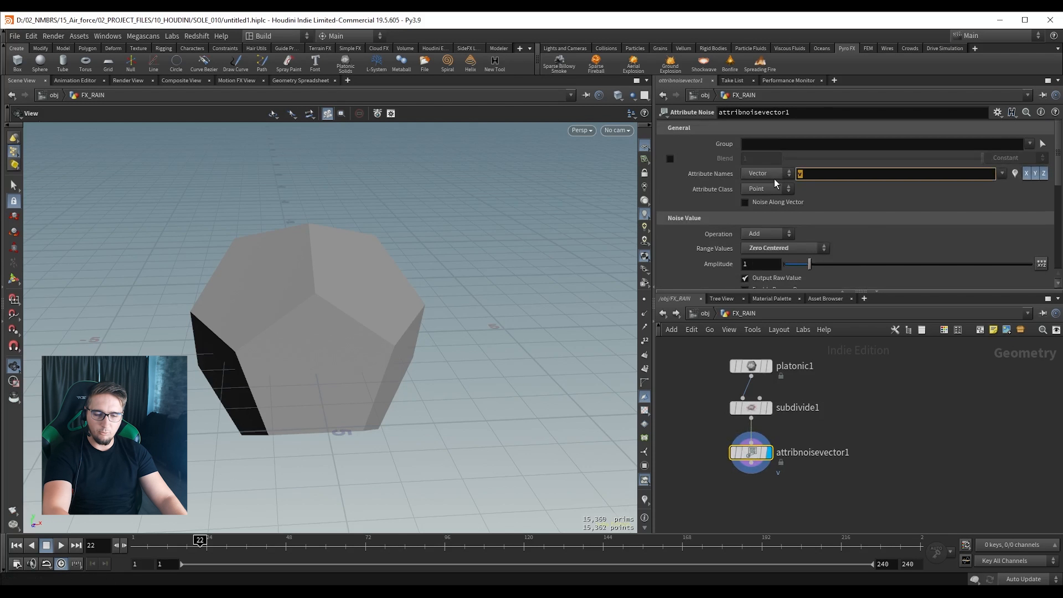
text(P)
key(Return)
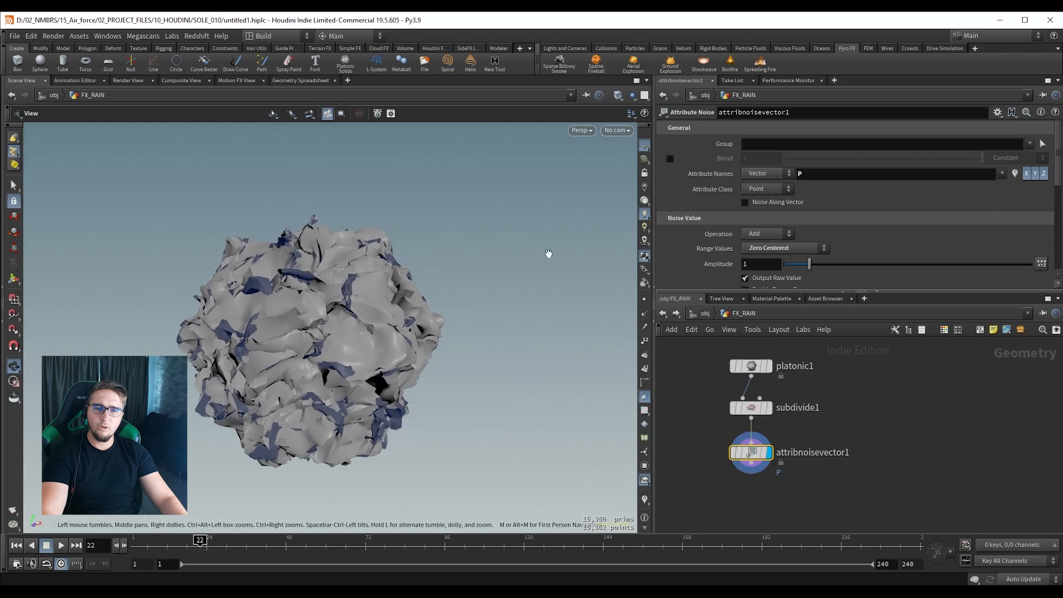
scroll(885, 238, down, 5)
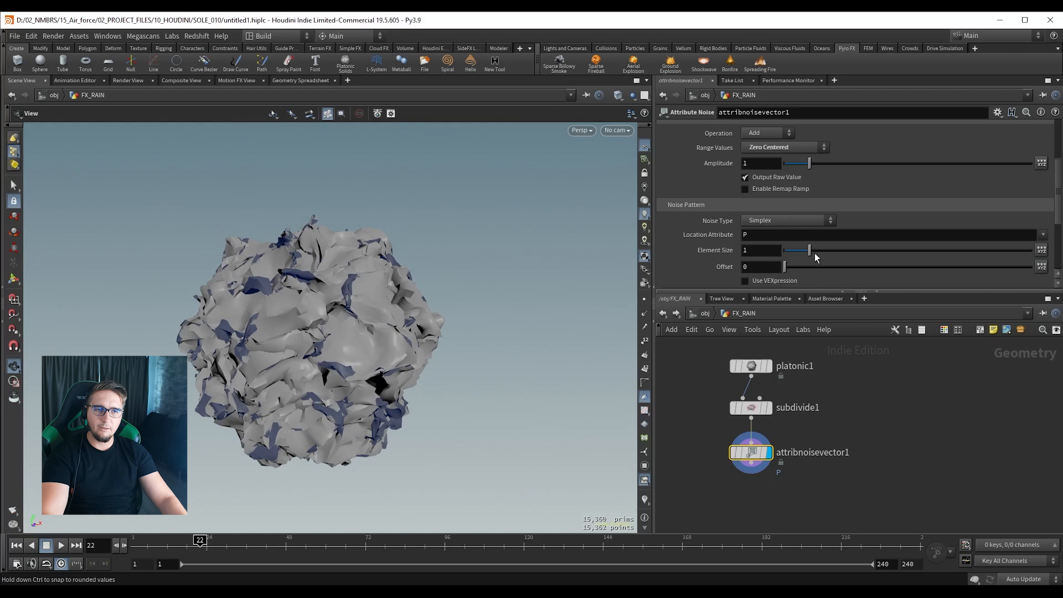
drag(815, 254, 871, 279)
scroll(889, 241, up, 2)
Enable Animate Noise on attribnoisevector1, with the timeline moved to frame 21, and save the scene.
scroll(891, 221, down, 7)
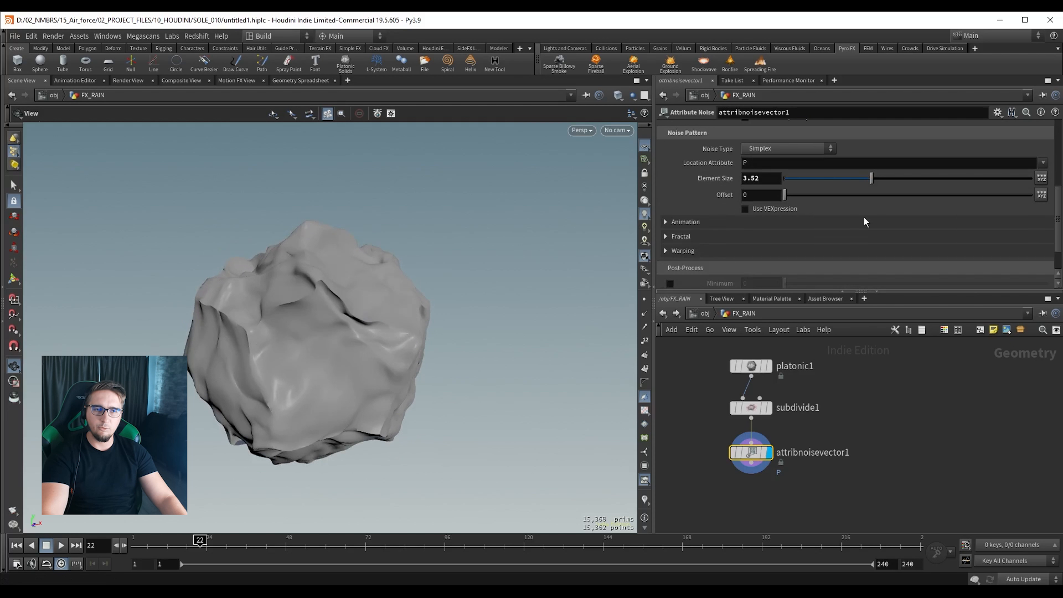
click(715, 221)
click(763, 238)
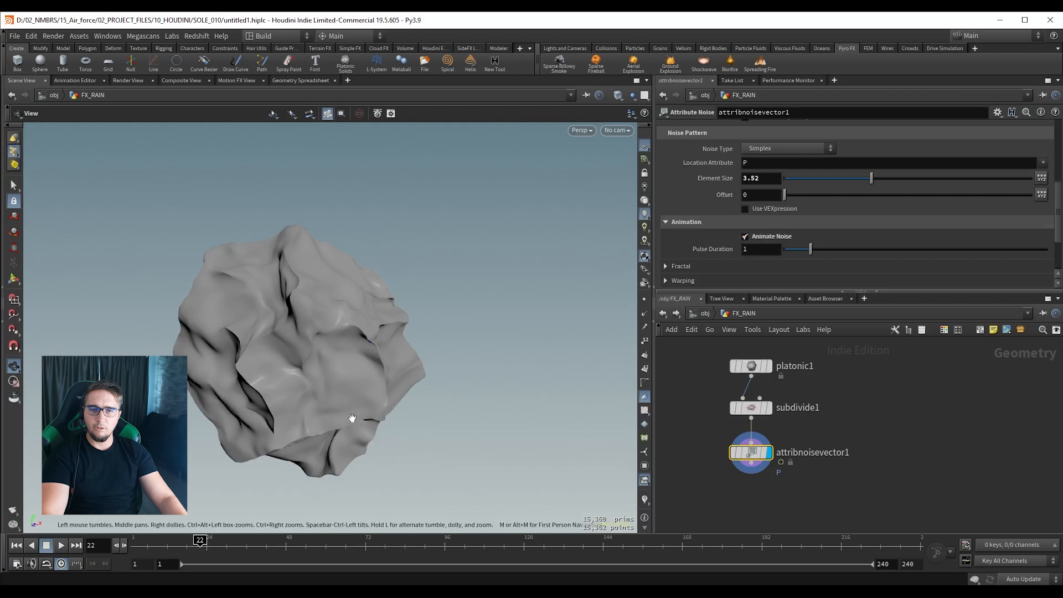
mouse_move(201, 540)
mouse_down()
mouse_move(424, 540)
mouse_move(197, 540)
mouse_up()
scroll(900, 240, up, 6)
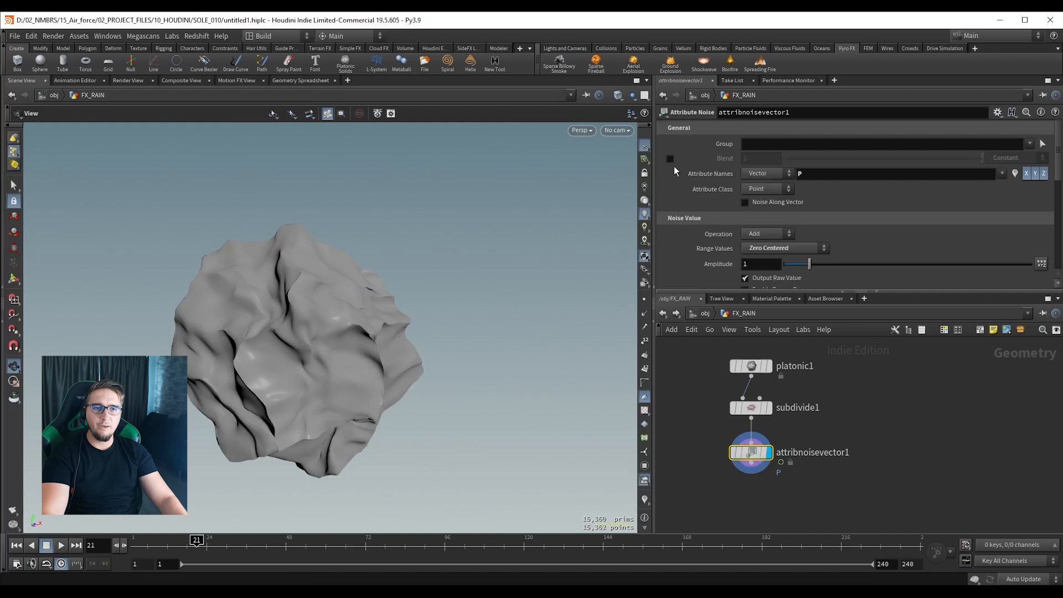
key(ctrl+s)
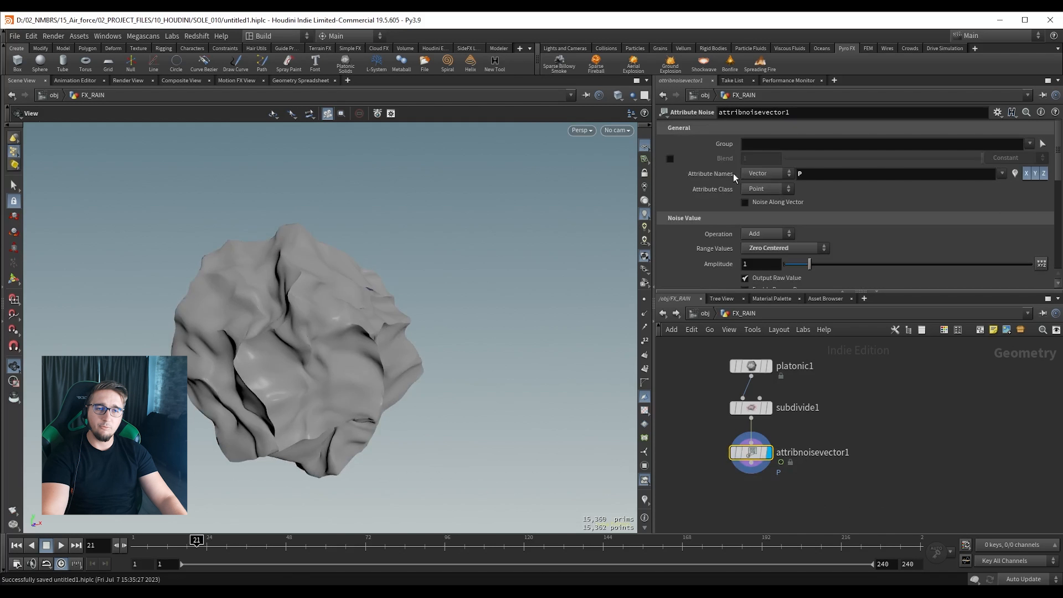
Enable Blend on attribnoisevector1 at 0.686 and switch its mode from Constant to Use Attribute.
click(669, 160)
mouse_move(981, 158)
mouse_down()
mouse_move(776, 158)
mouse_move(983, 158)
mouse_up()
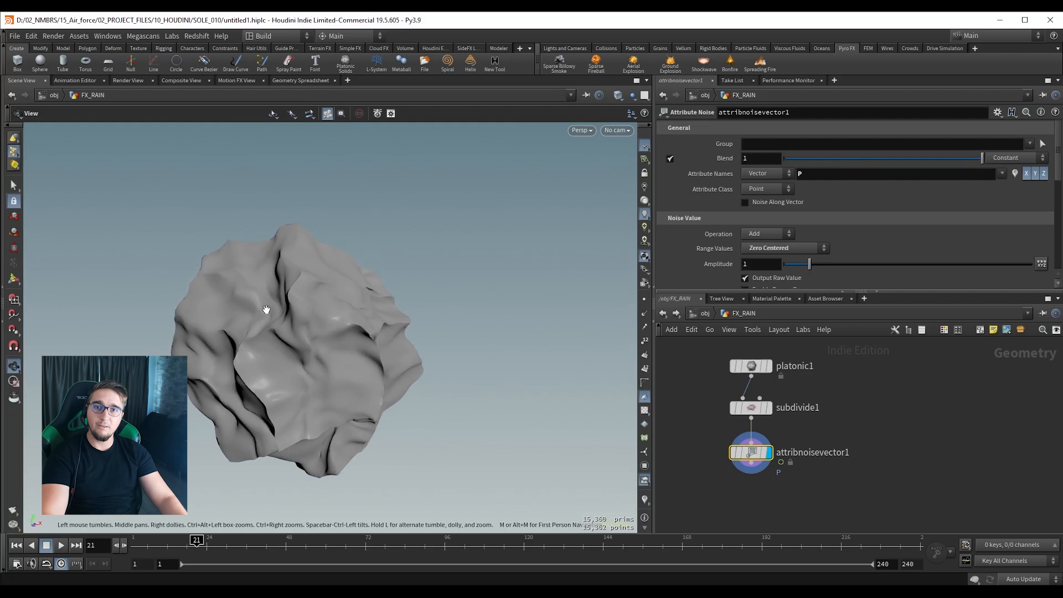
drag(947, 158, 921, 164)
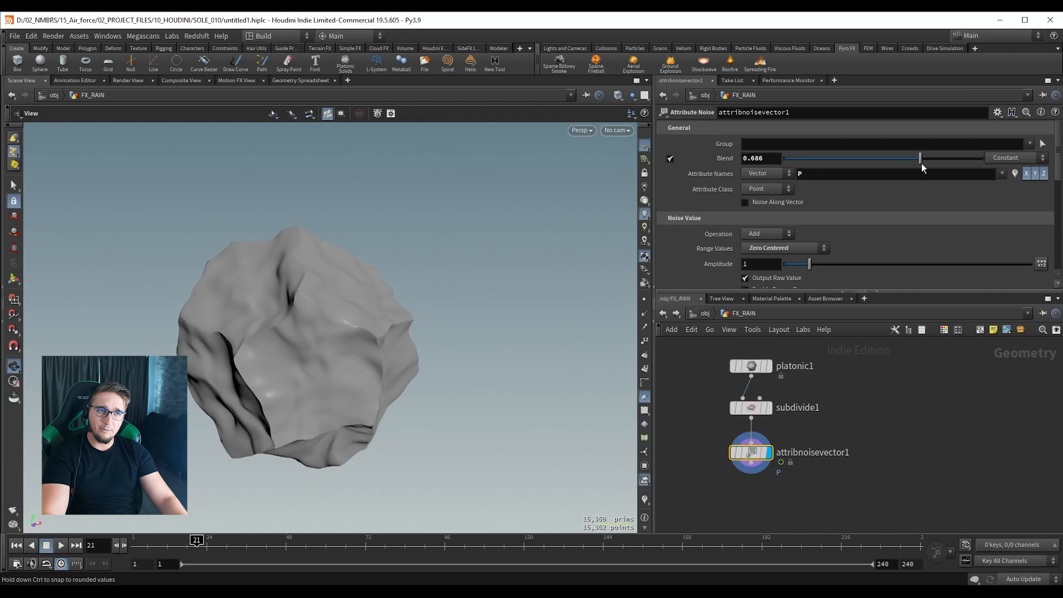
click(999, 159)
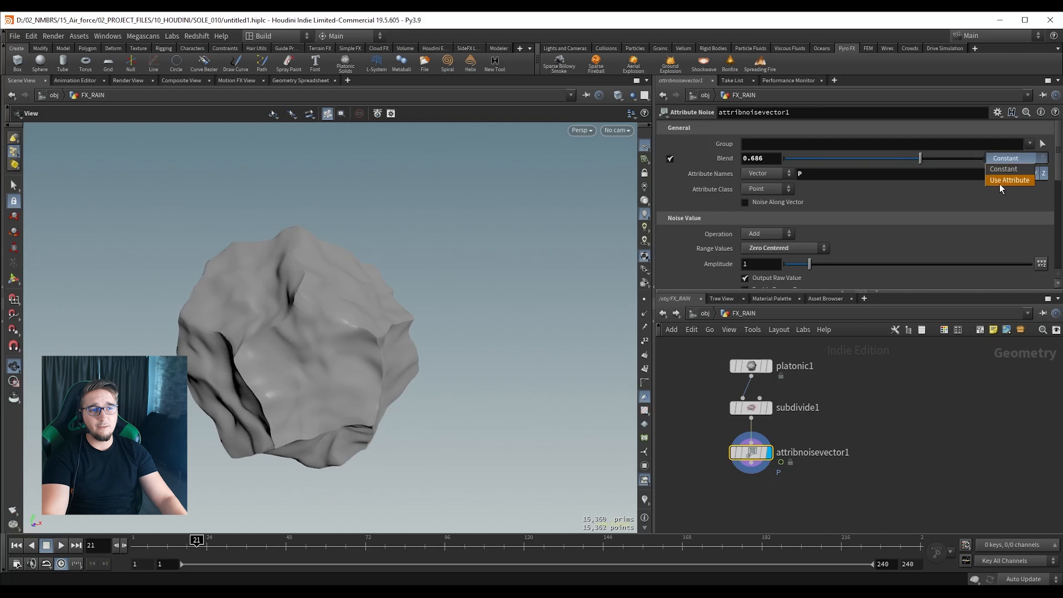
click(997, 182)
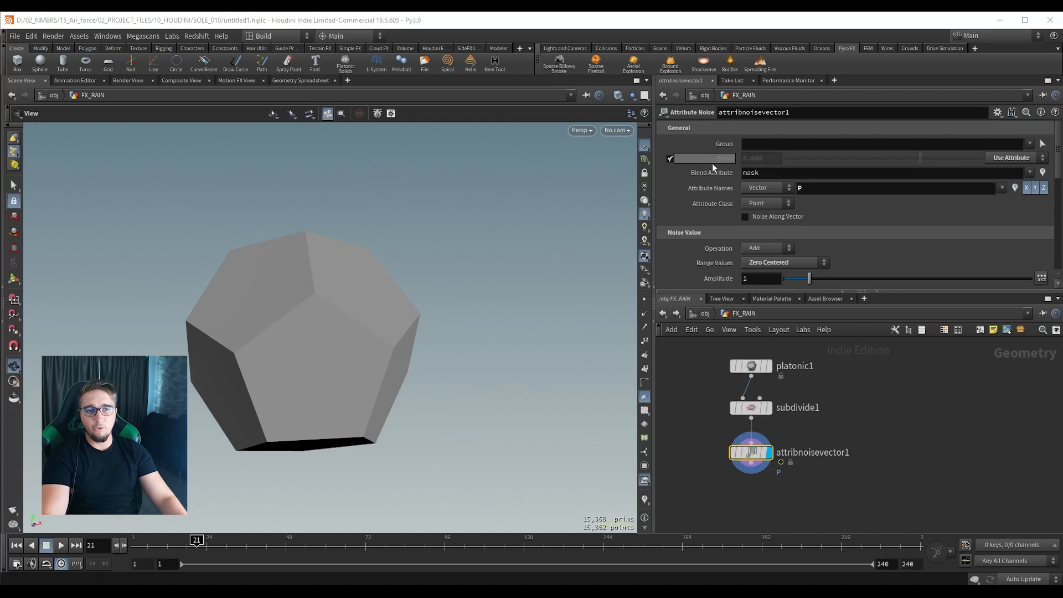
Examine the Blend Attribute parameter with its mask name and read the parameter's description.
click(772, 178)
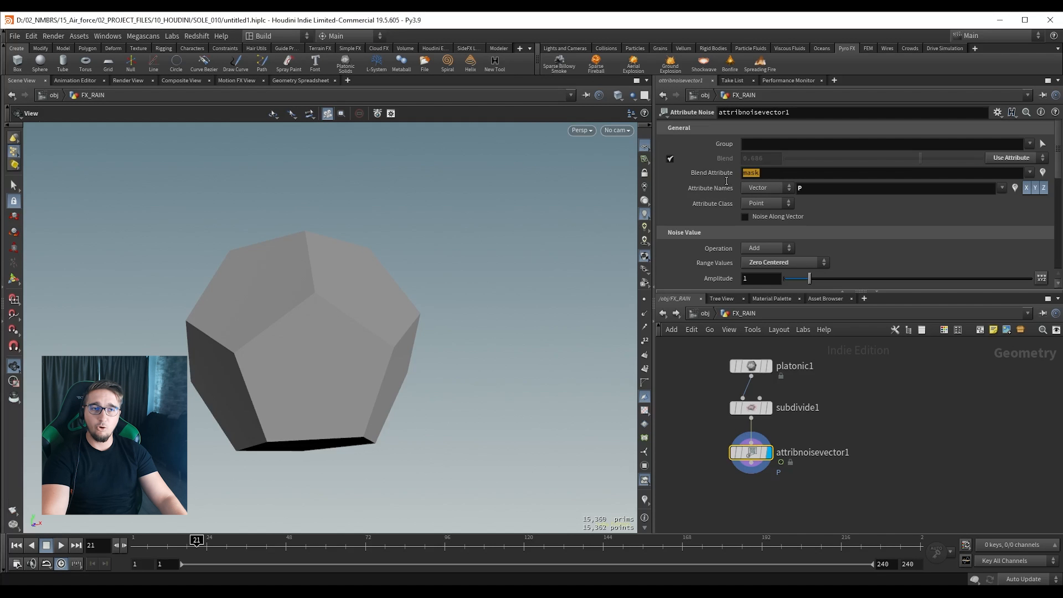
drag(791, 173, 734, 177)
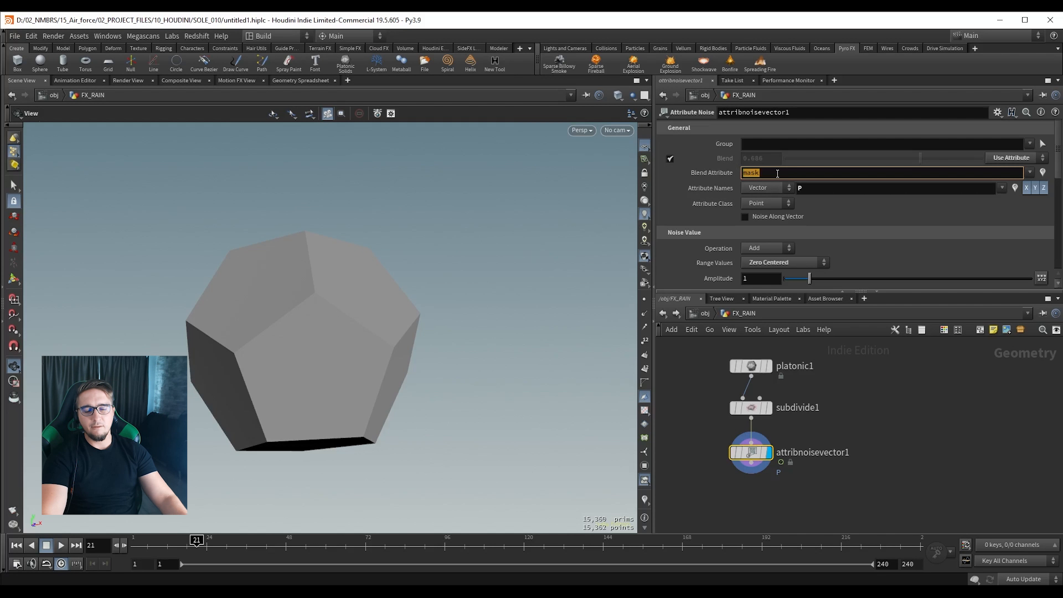
text(driver)
key(Return)
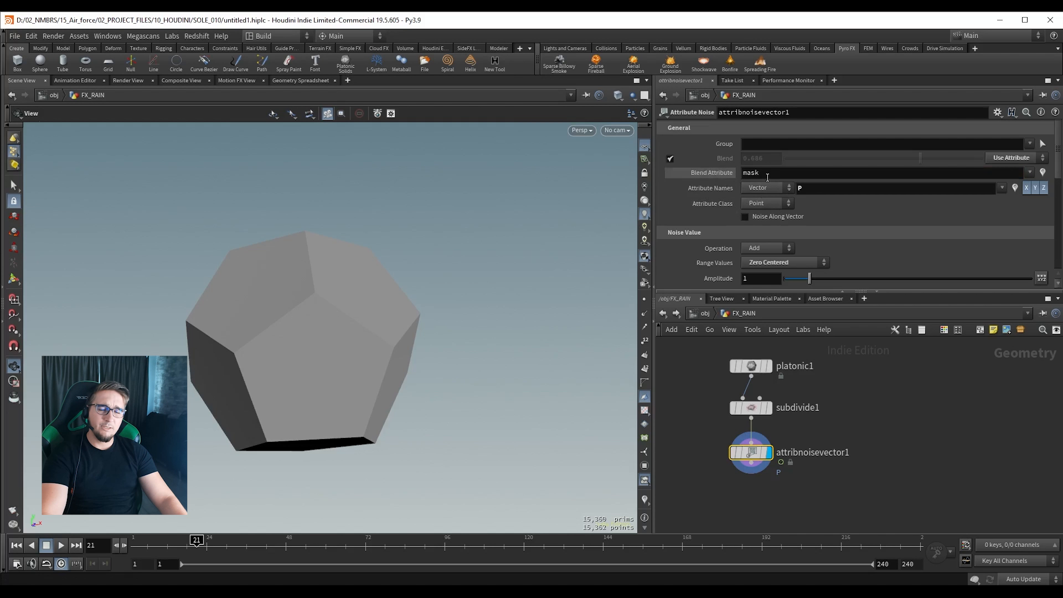
drag(765, 175, 734, 179)
click(729, 174)
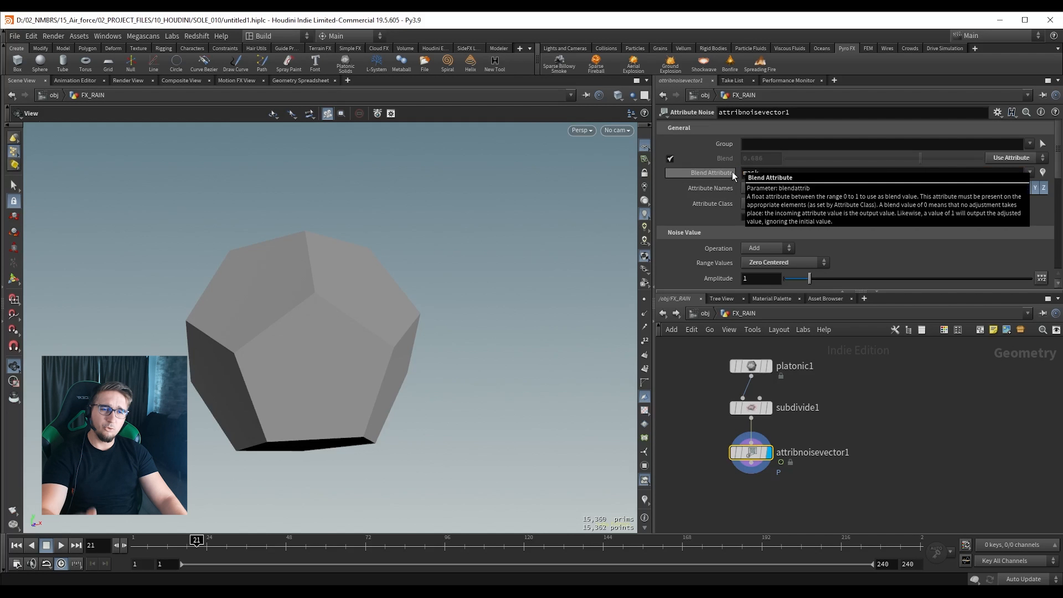
Move attribnoisevector1 further below subdivide1 to make room for another node between them.
middle_drag(847, 401, 840, 371)
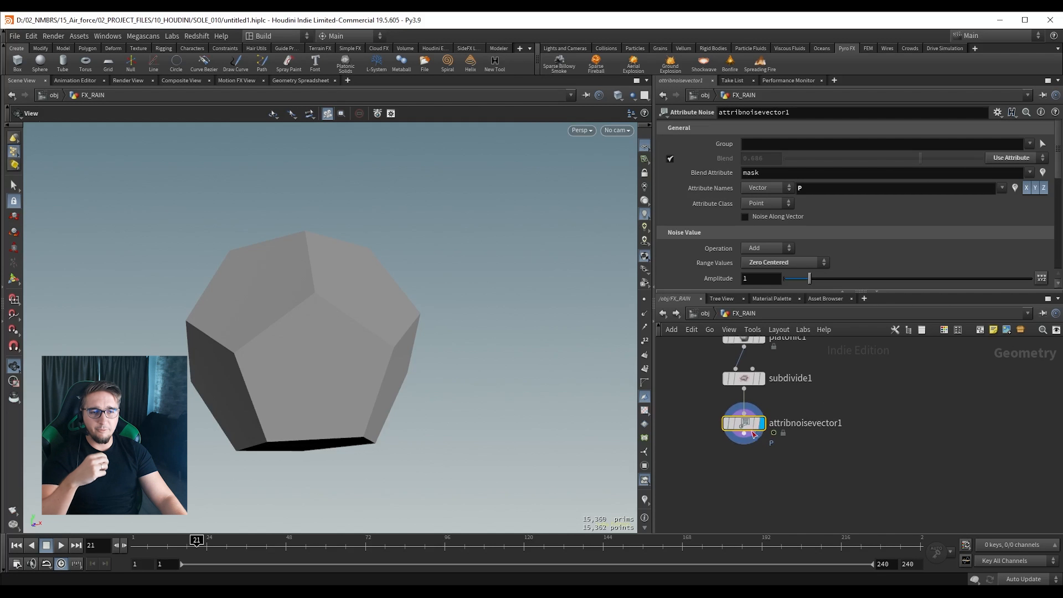
drag(758, 414, 768, 451)
middle_drag(801, 418, 805, 431)
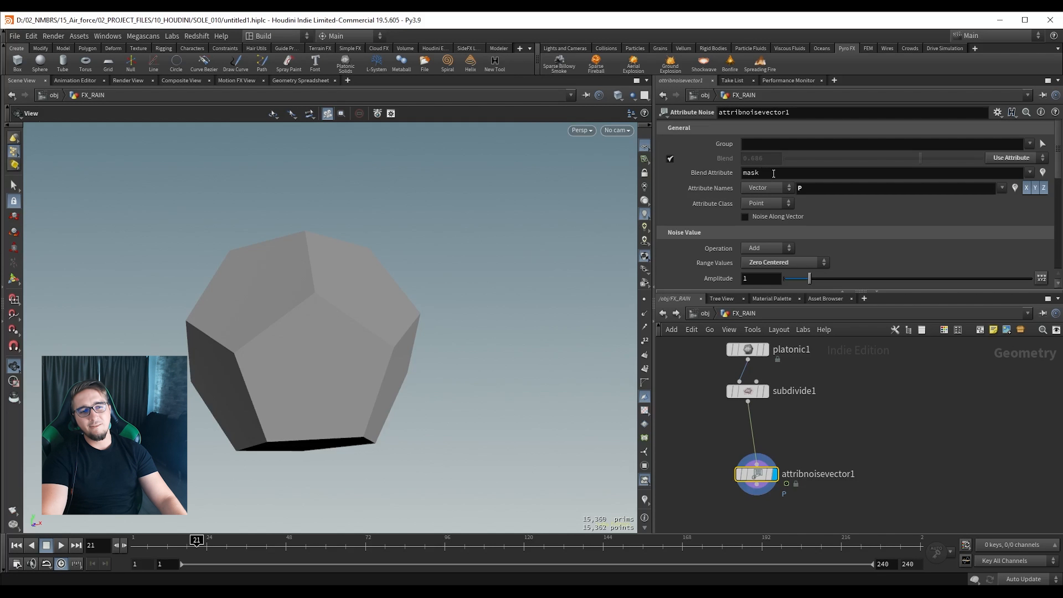
click(742, 175)
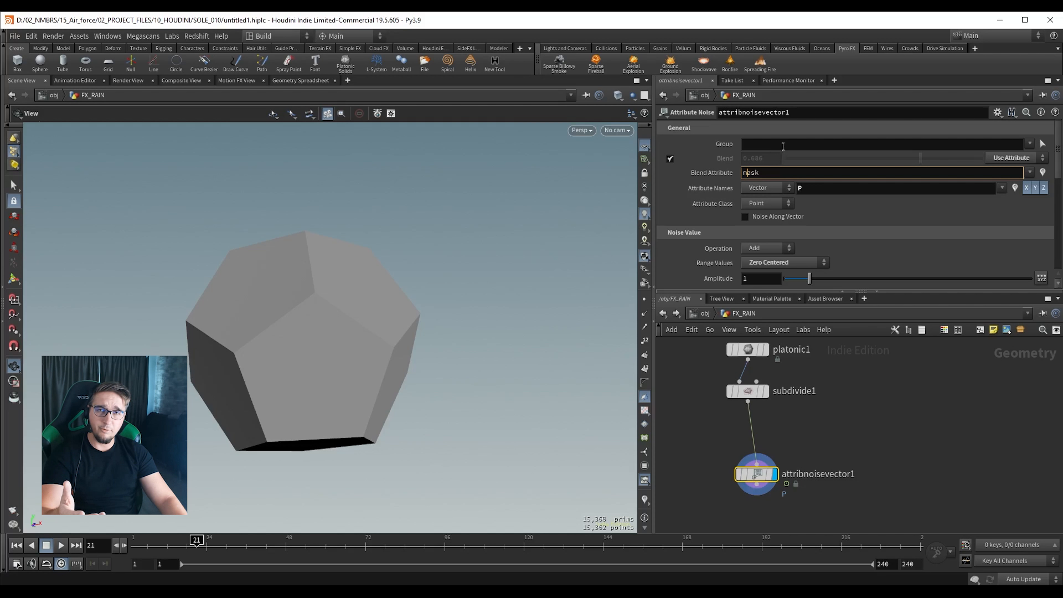
Insert an Attribute Adjust Float node between subdivide1 and attribnoisevector1, with its Attribute Name set to mask.
middle_drag(772, 427, 774, 420)
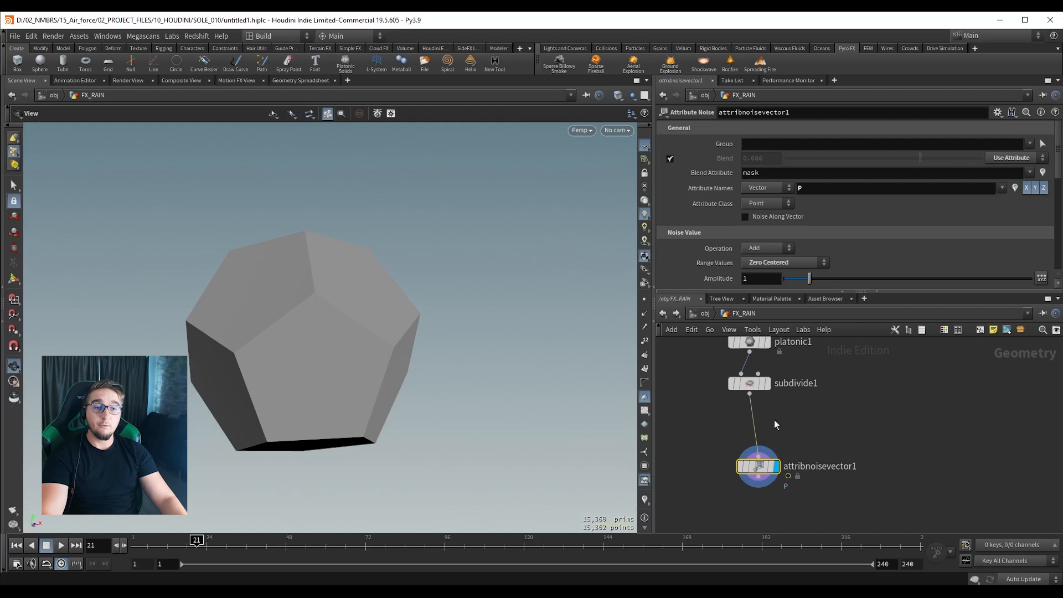
key(Tab)
text(at ad f)
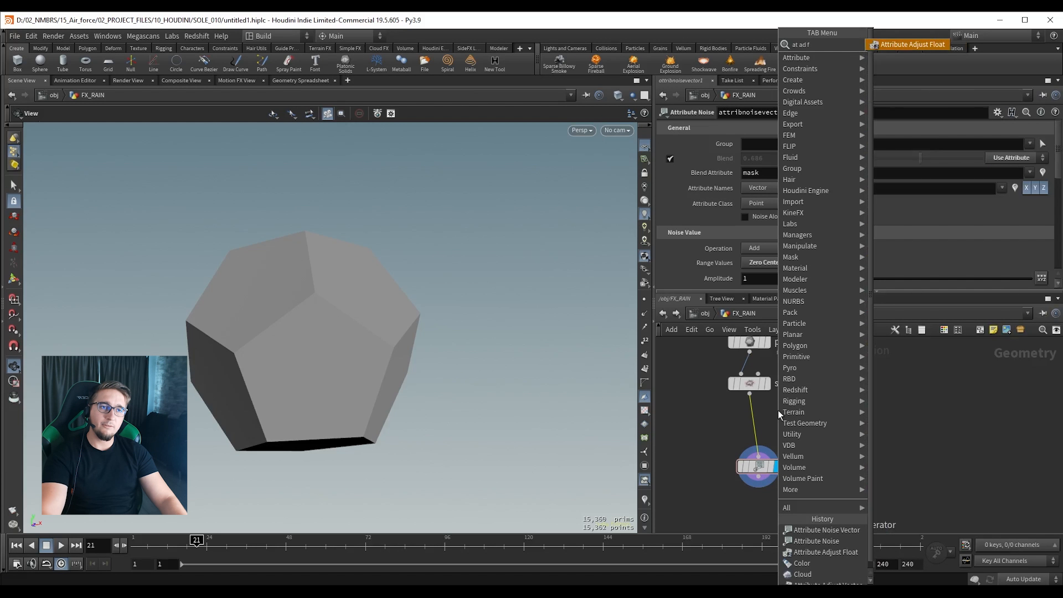
key(Return)
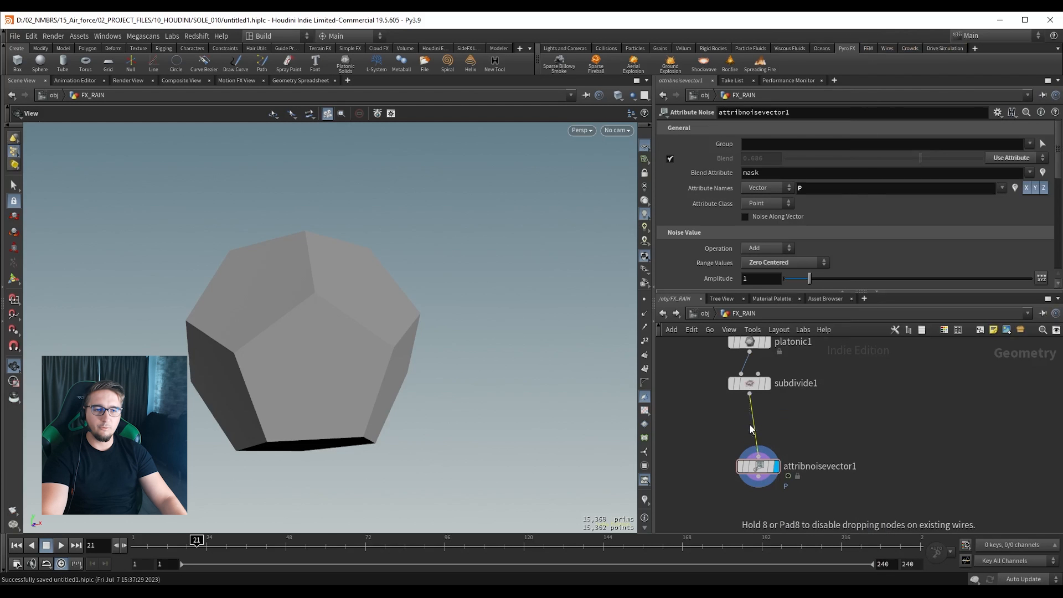
click(728, 425)
click(768, 425)
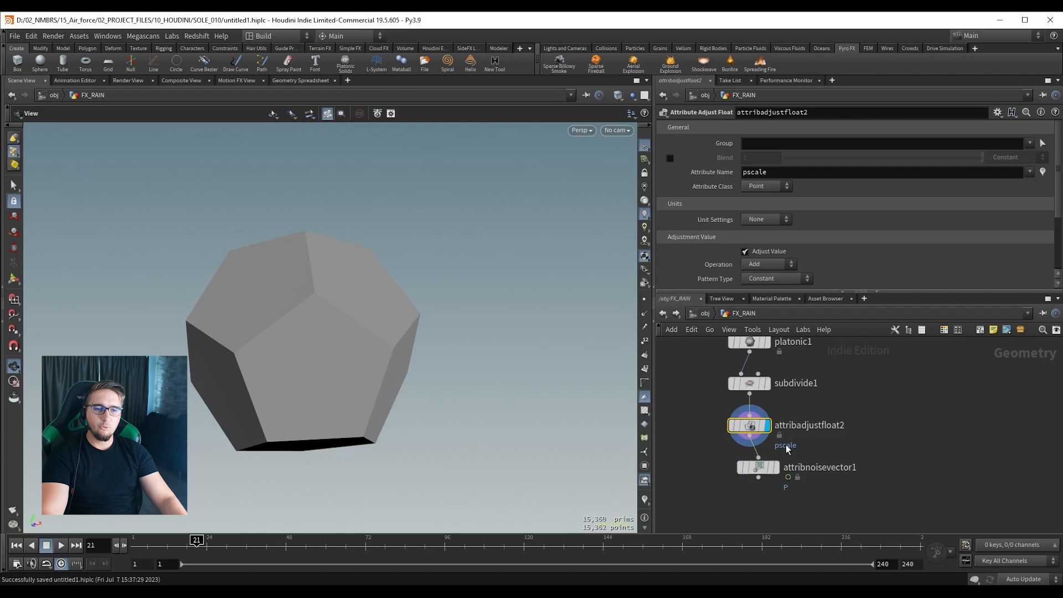
double_click(753, 172)
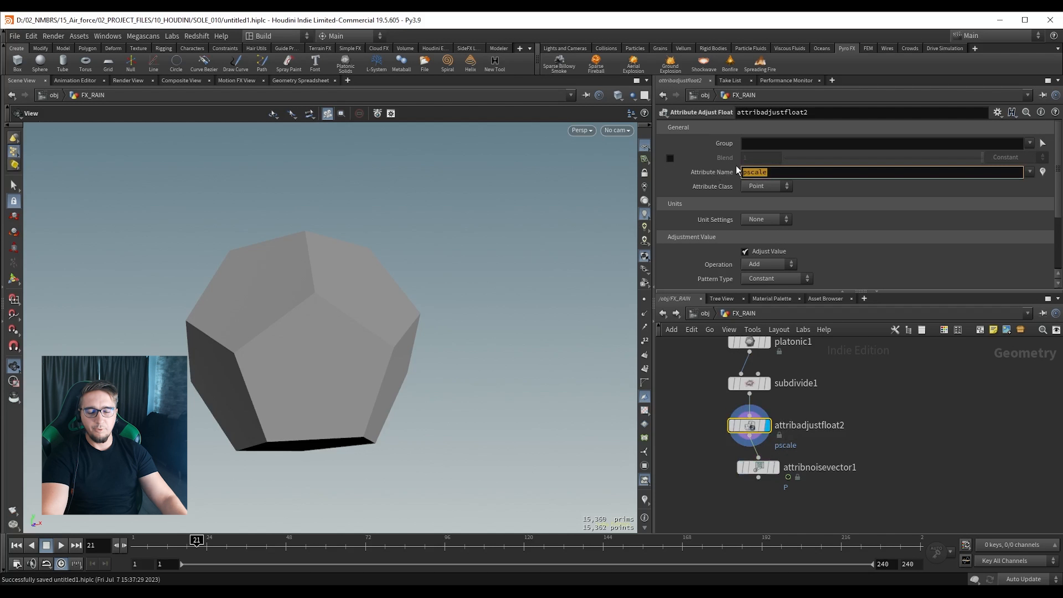
text(mask)
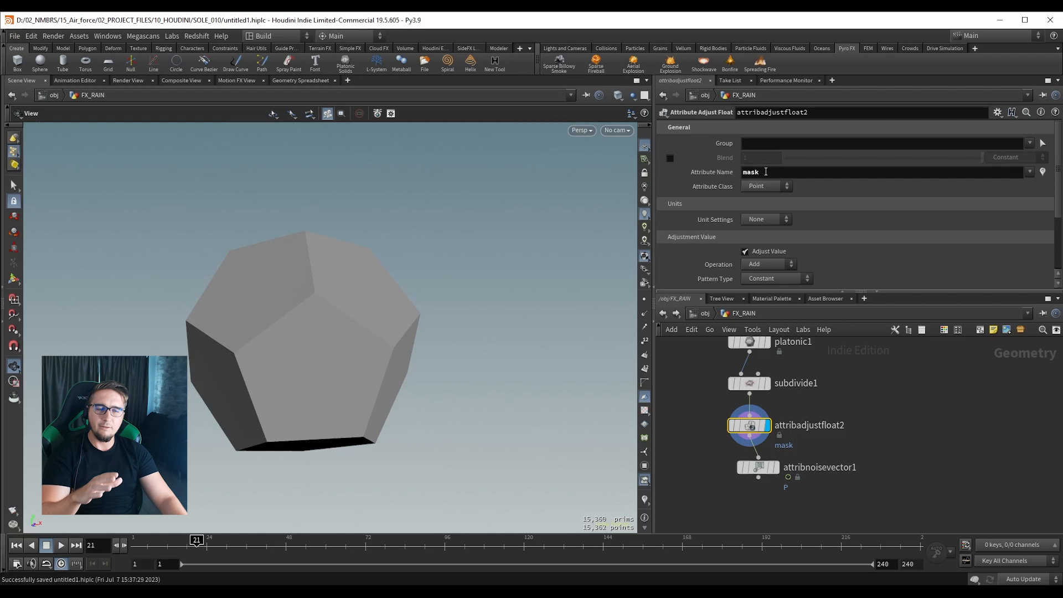
Examine the settings of the attribadjustfloat1 node that handles myVal in the box network.
scroll(873, 428, down, 3)
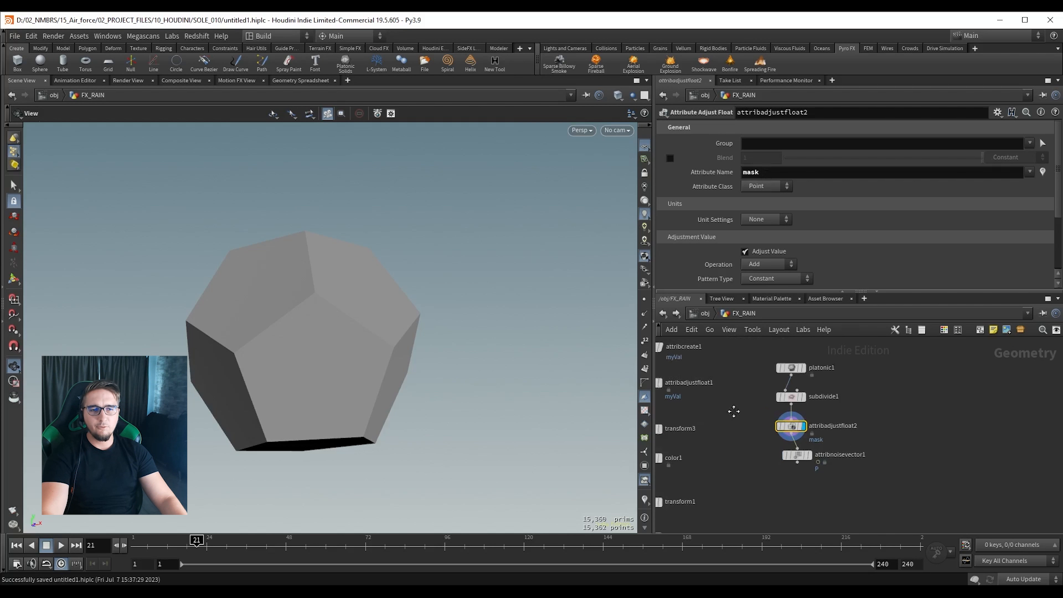
middle_drag(735, 408, 863, 463)
scroll(849, 429, up, 4)
middle_drag(822, 417, 850, 428)
drag(675, 384, 792, 420)
middle_drag(708, 460, 734, 407)
drag(709, 384, 845, 439)
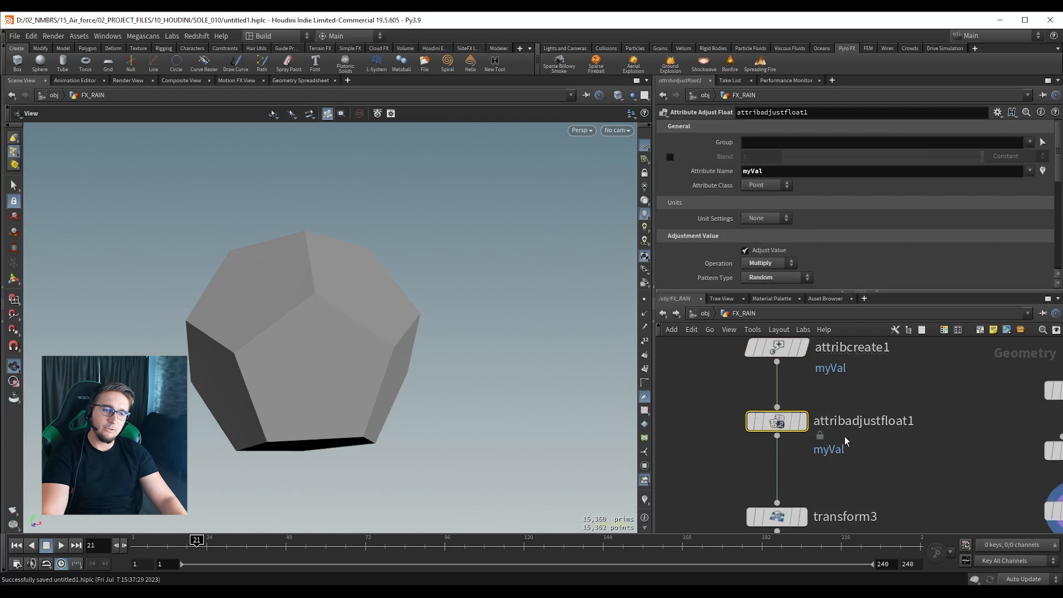
Delete the attribcreate1 node between box1 and attribadjustfloat1.
scroll(848, 383, down, 1)
middle_drag(848, 383, 808, 432)
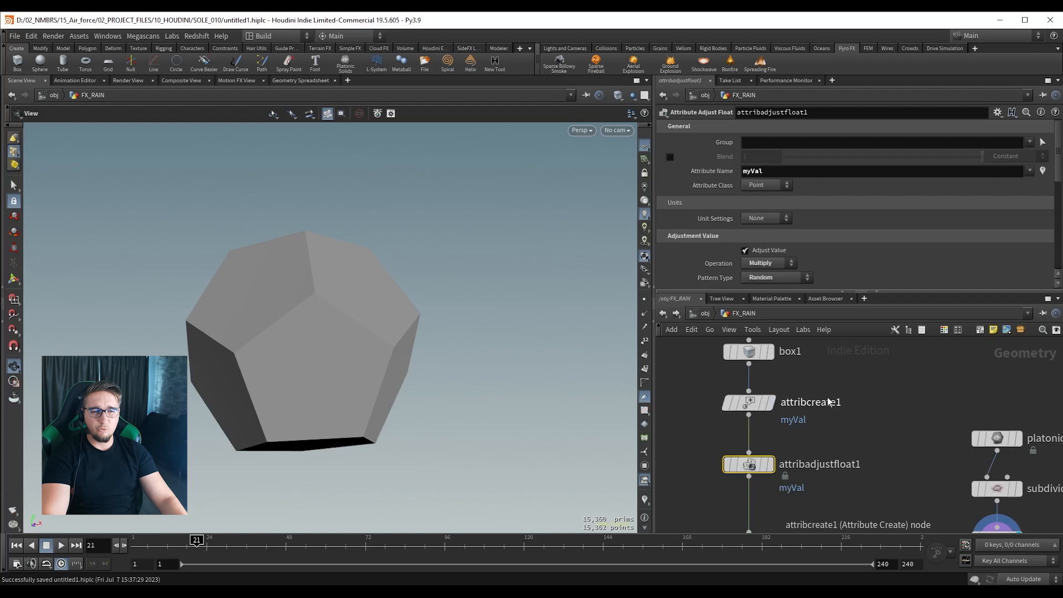
drag(734, 400, 802, 423)
key(Delete)
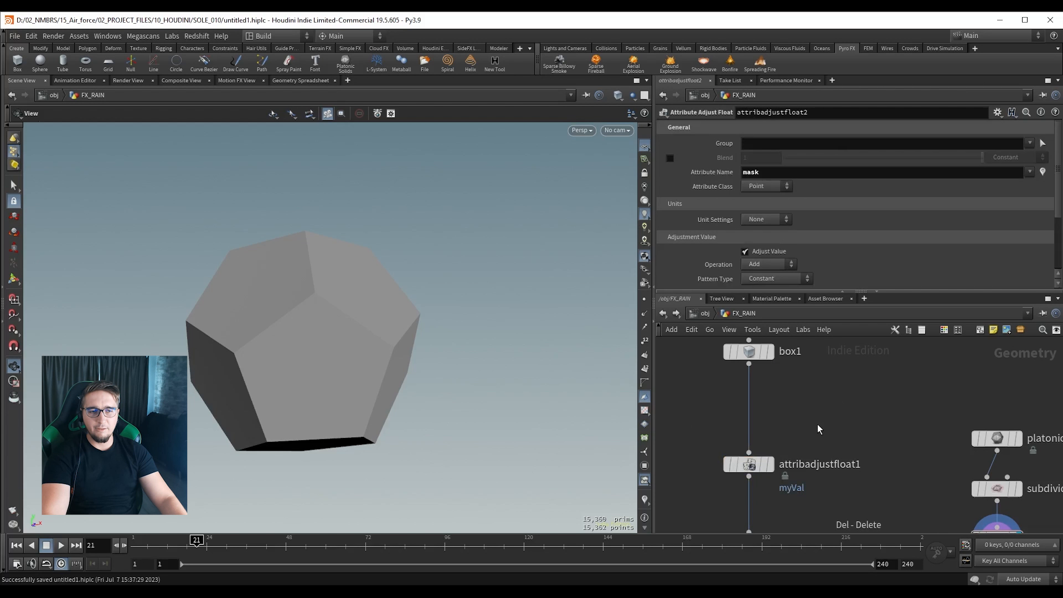
Display the OUT_RAIN_FX null and examine the coloured box at the end of the attribadjustfloat1 network.
scroll(811, 427, down, 3)
scroll(823, 477, up, 3)
drag(677, 385, 793, 432)
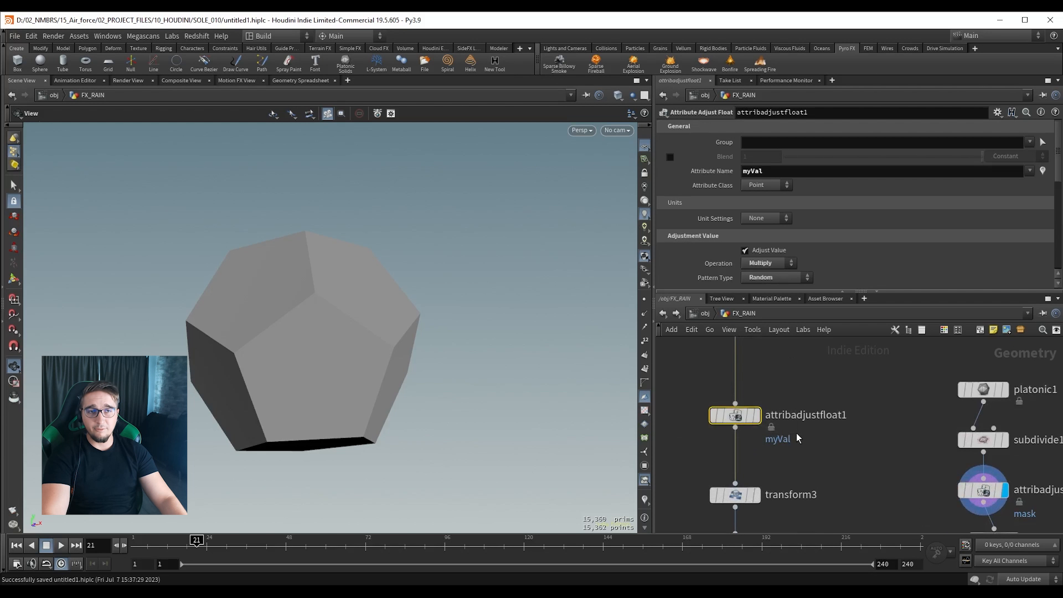
scroll(826, 442, down, 3)
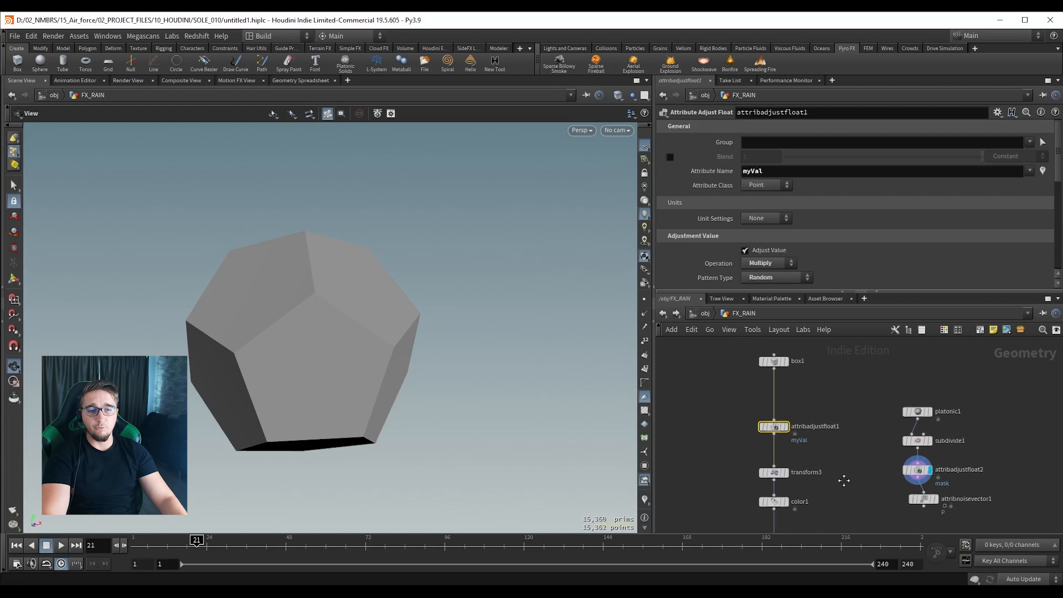
middle_drag(842, 481, 837, 333)
scroll(756, 434, up, 1)
drag(749, 441, 795, 496)
key(r)
right_drag(294, 321, 435, 287)
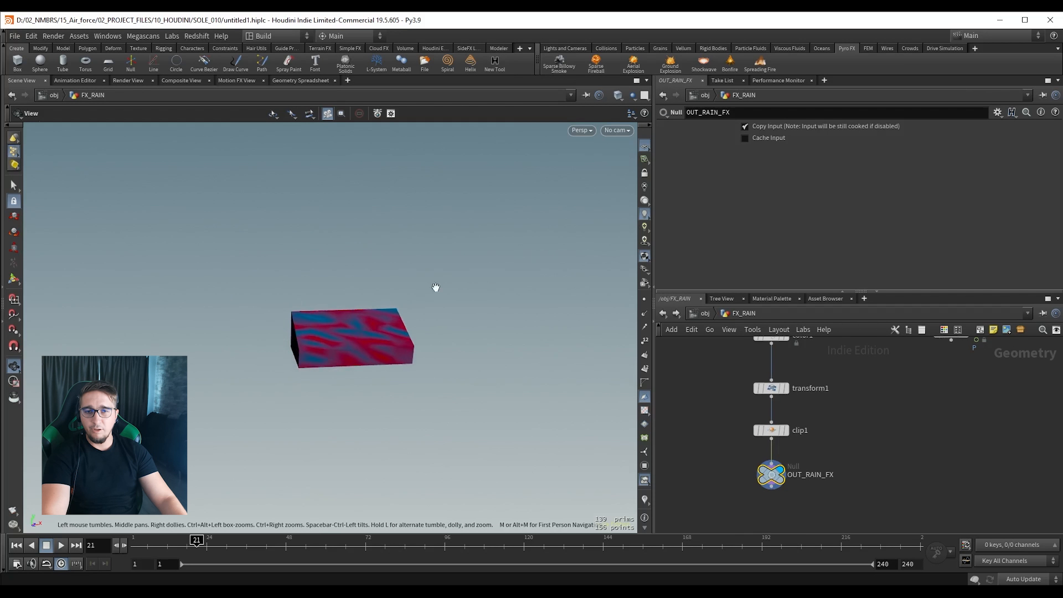
drag(368, 285, 432, 316)
right_drag(285, 343, 335, 357)
Display attribadjustfloat2 with the dodecahedron framed in wire-over-shaded mode, and save the scene.
middle_drag(821, 397, 892, 403)
click(784, 440)
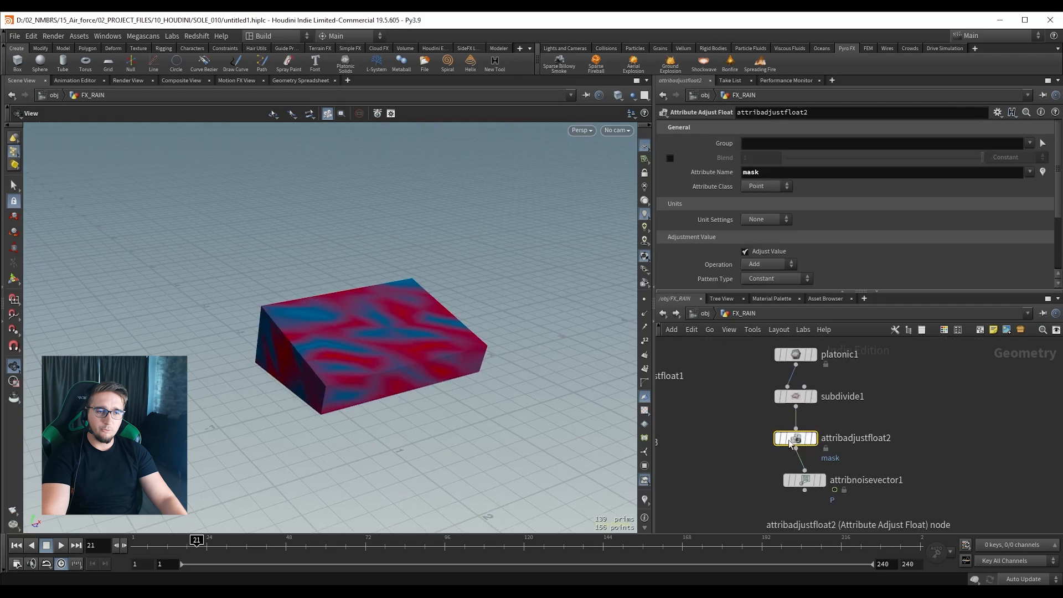
key(r)
key(ctrl+s)
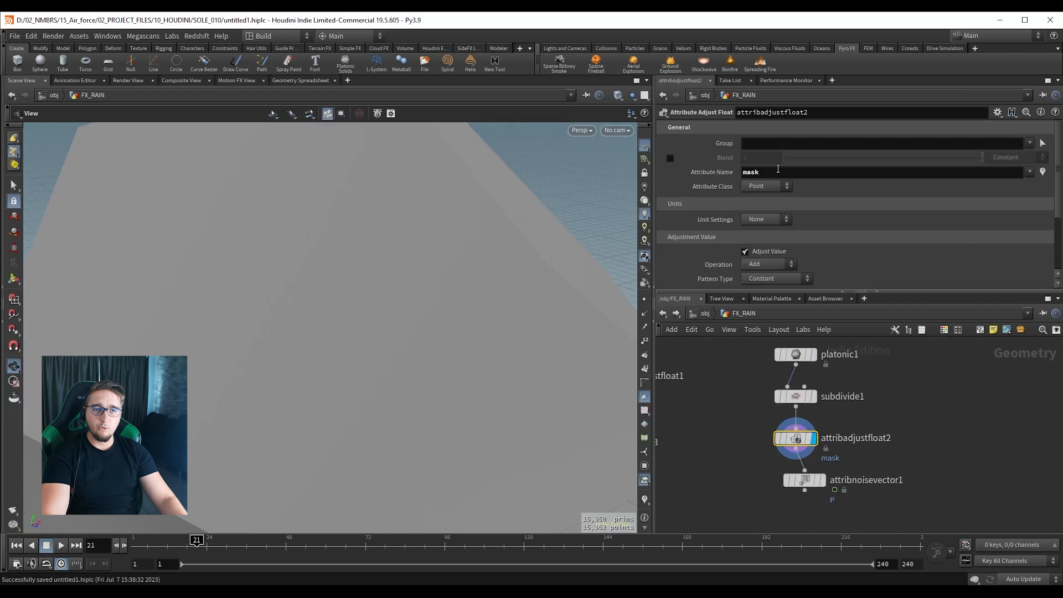
key(h)
key(shift+w)
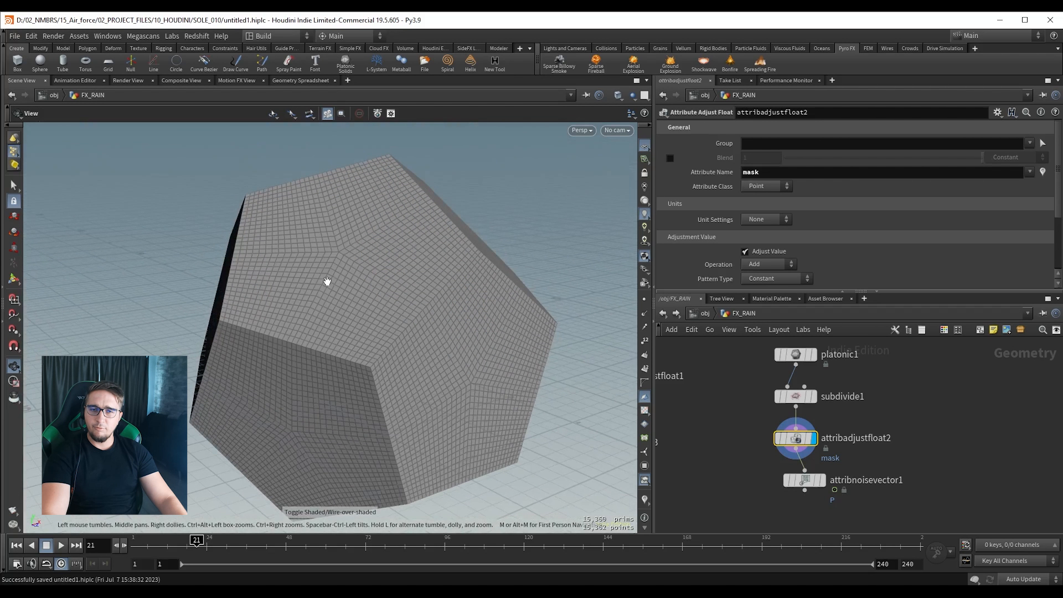
drag(325, 285, 362, 282)
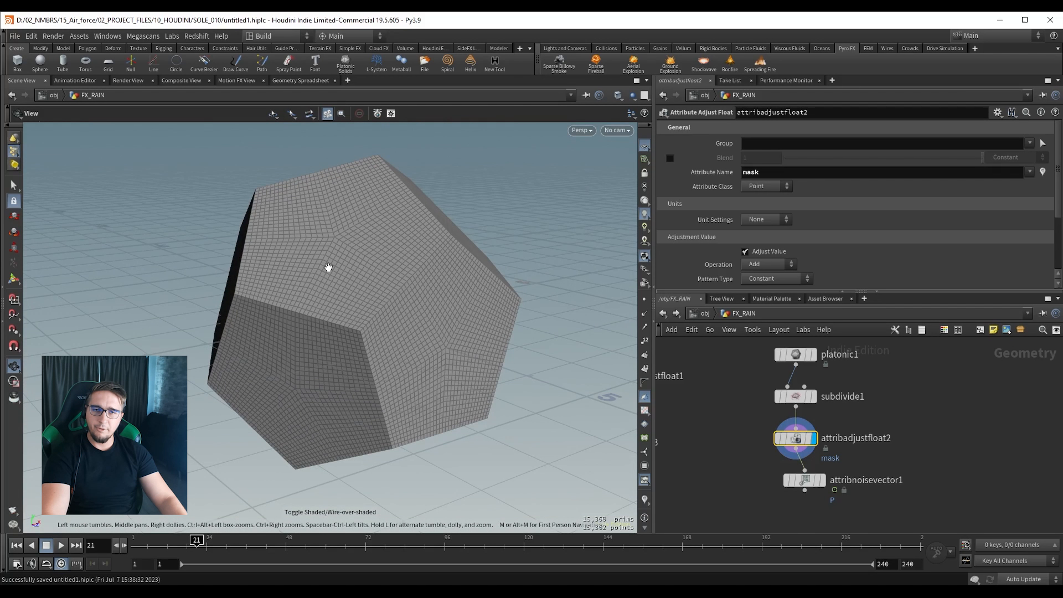
Set attribadjustfloat2's Pattern Type to Line and save the scene.
scroll(803, 197, down, 2)
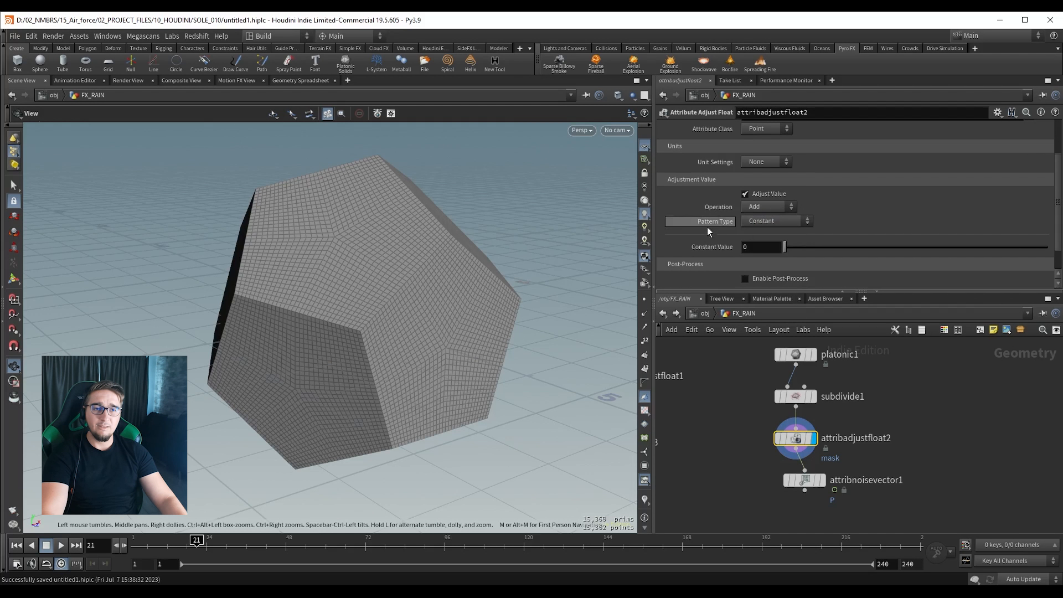
click(754, 222)
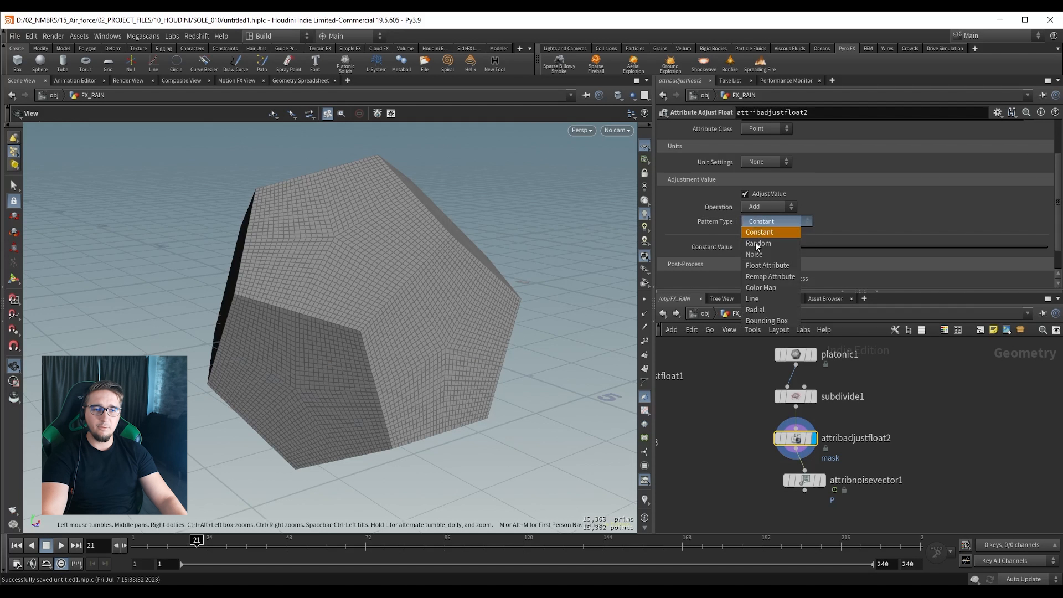
click(755, 299)
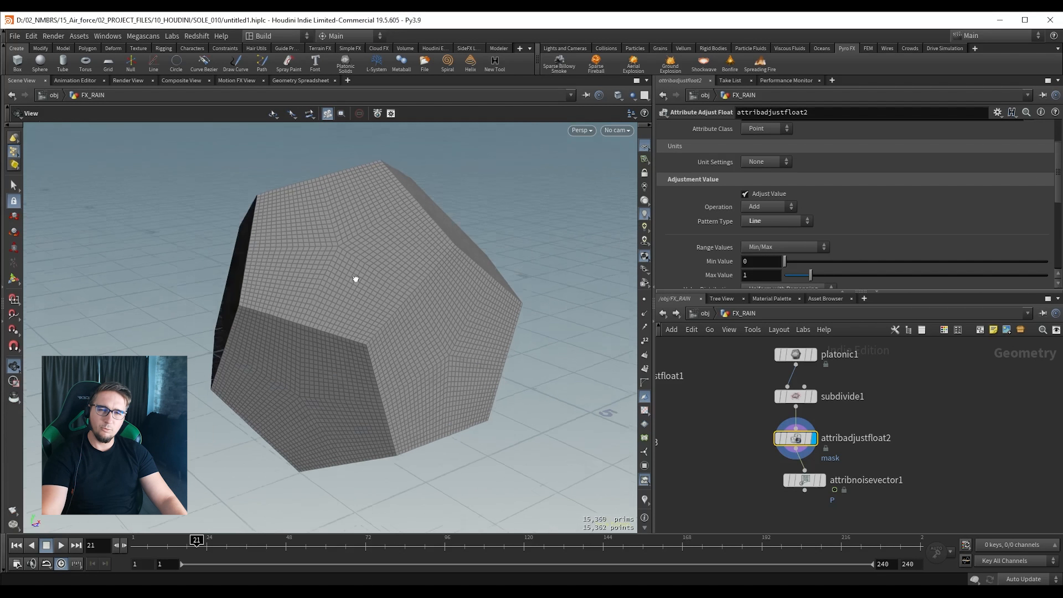
scroll(936, 237, up, 3)
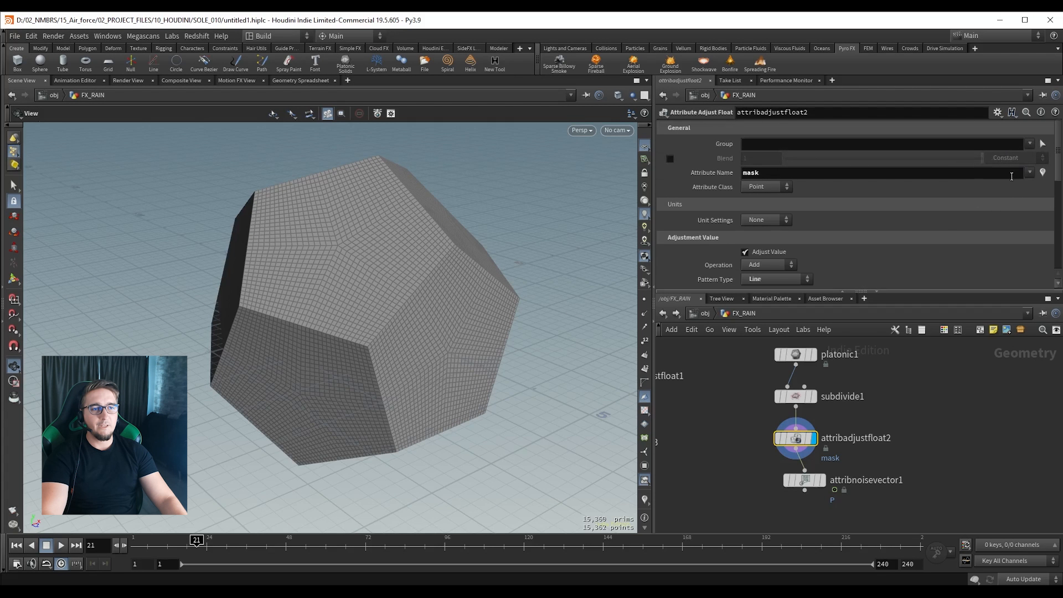
key(ctrl+s)
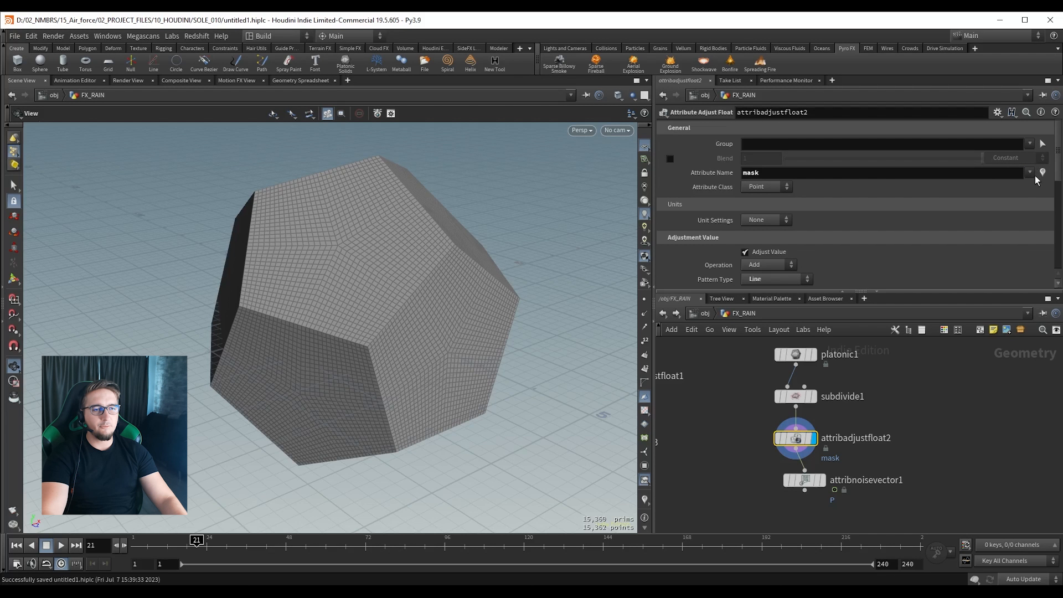
Visualize the mask attribute as colours on the dodecahedron and inspect its gradient.
click(1042, 173)
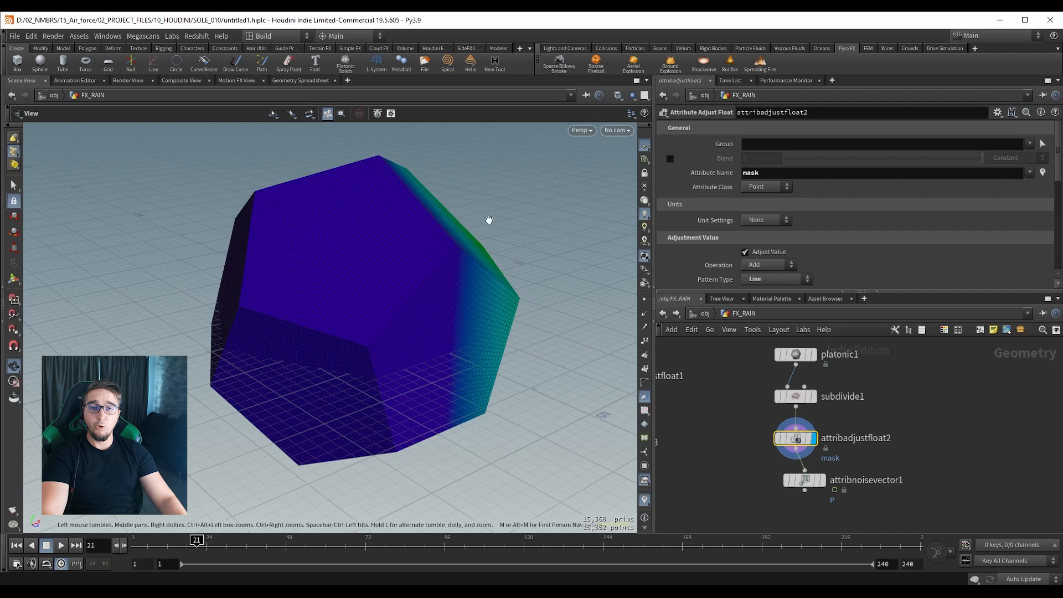
drag(486, 221, 356, 262)
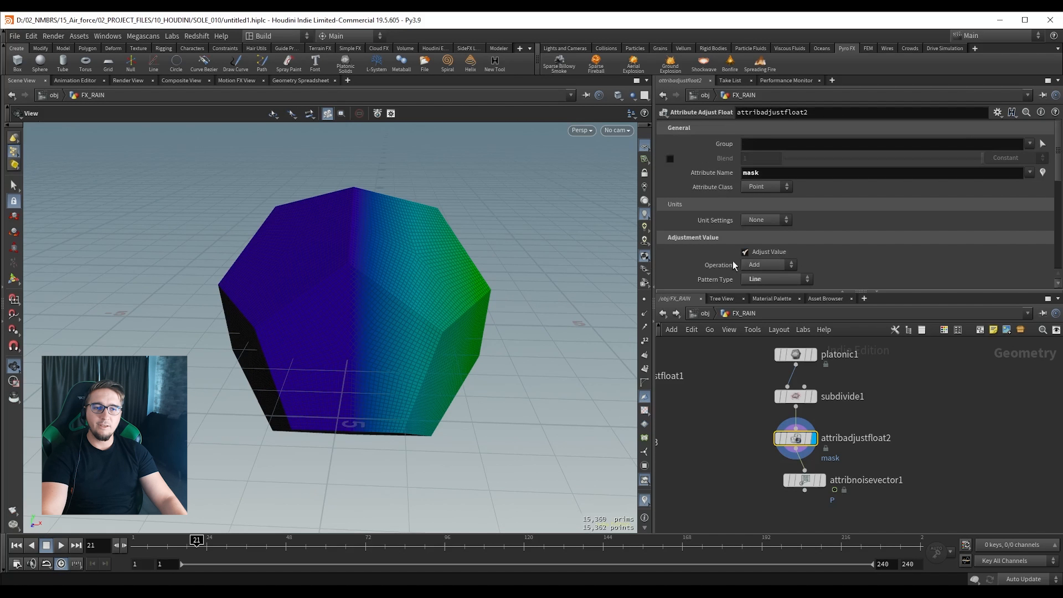
scroll(739, 251, down, 2)
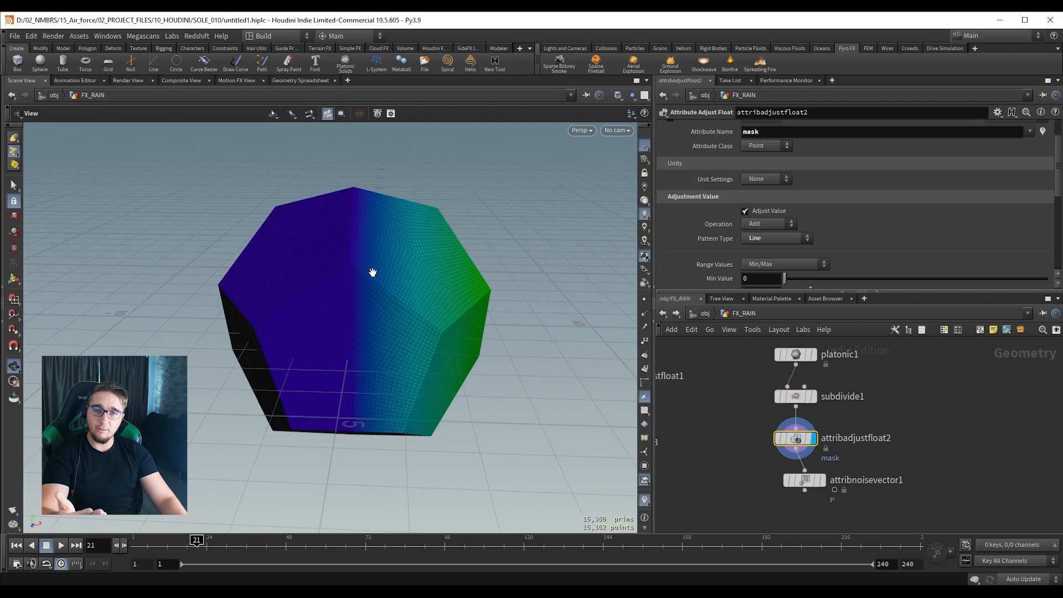
Reposition the mask's gradient line handles so it runs diagonally from the dodecahedron's upper left to its lower right.
key(Return)
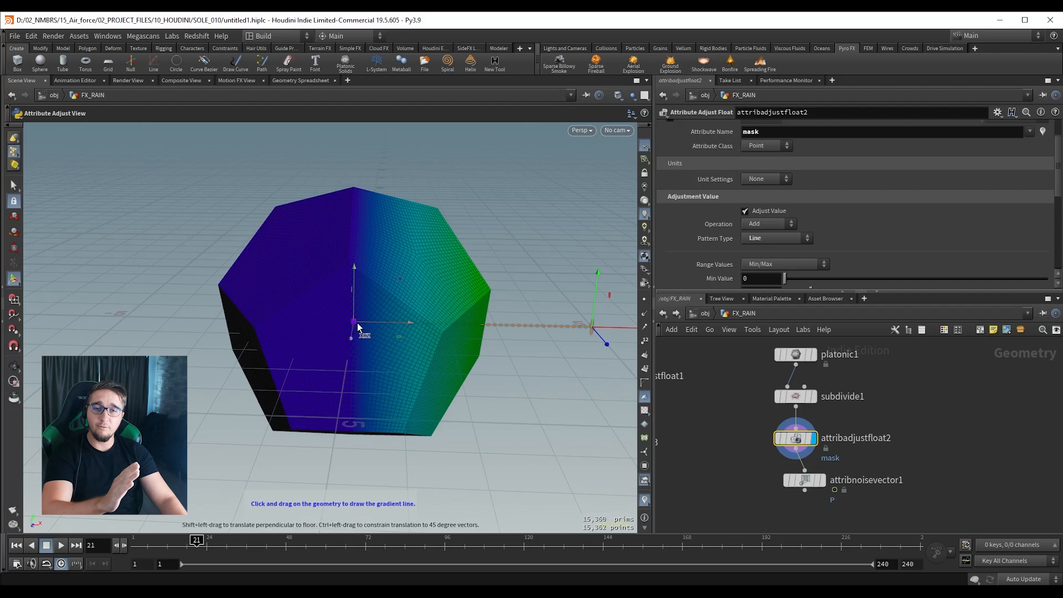
drag(357, 323, 317, 285)
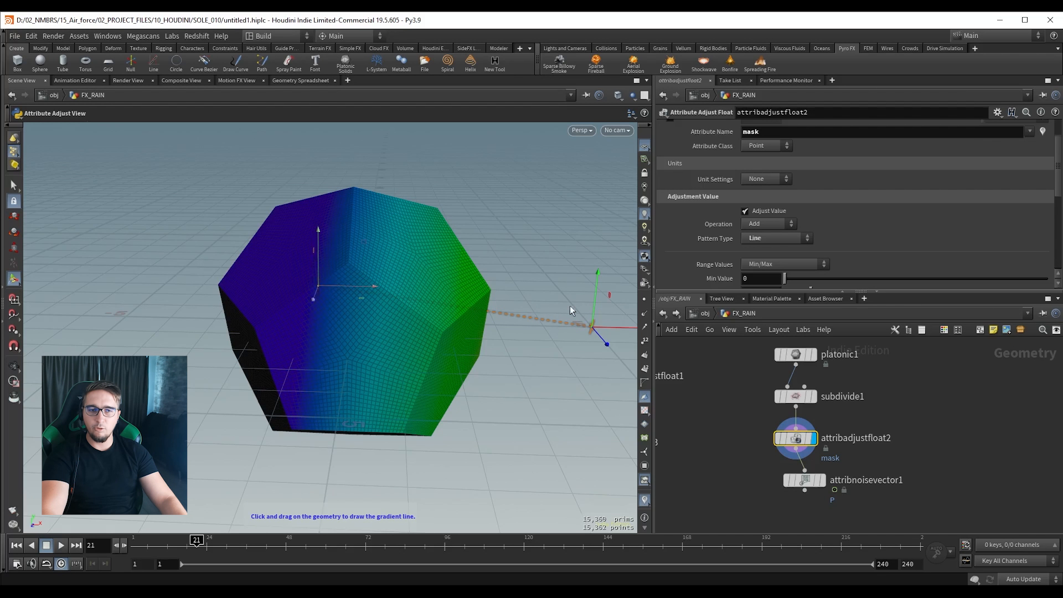
drag(591, 328, 419, 418)
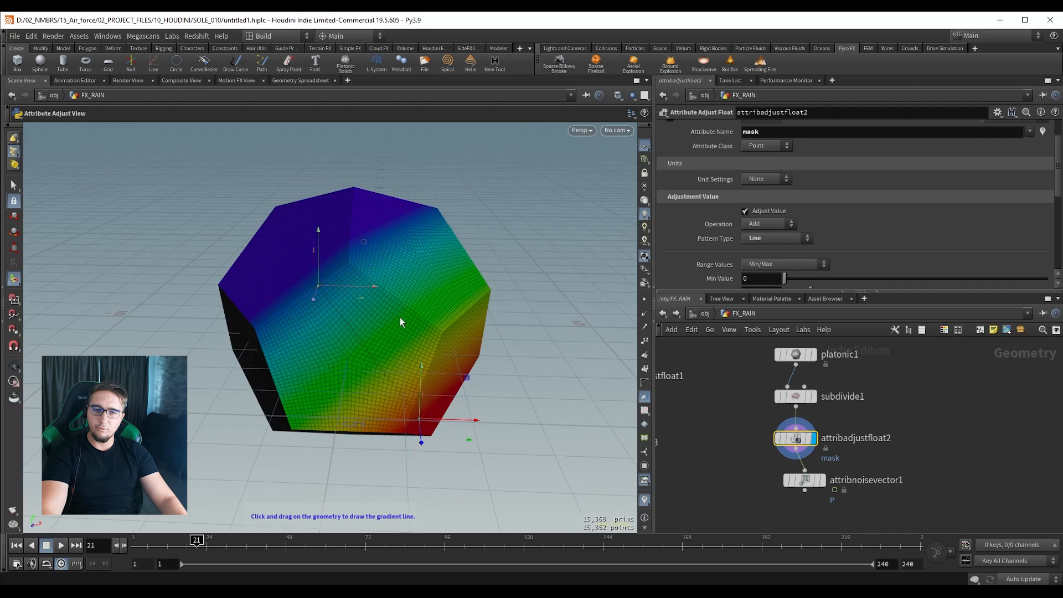
alt+drag(403, 443, 413, 408)
alt+middle_drag(413, 409, 406, 381)
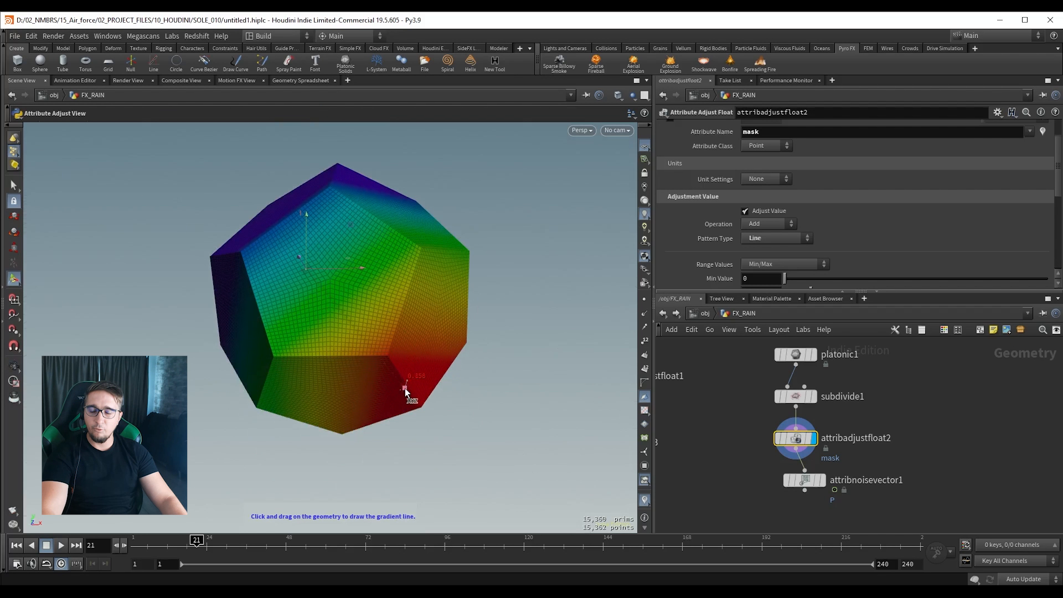
alt+drag(351, 231, 358, 256)
alt+middle_drag(358, 256, 358, 283)
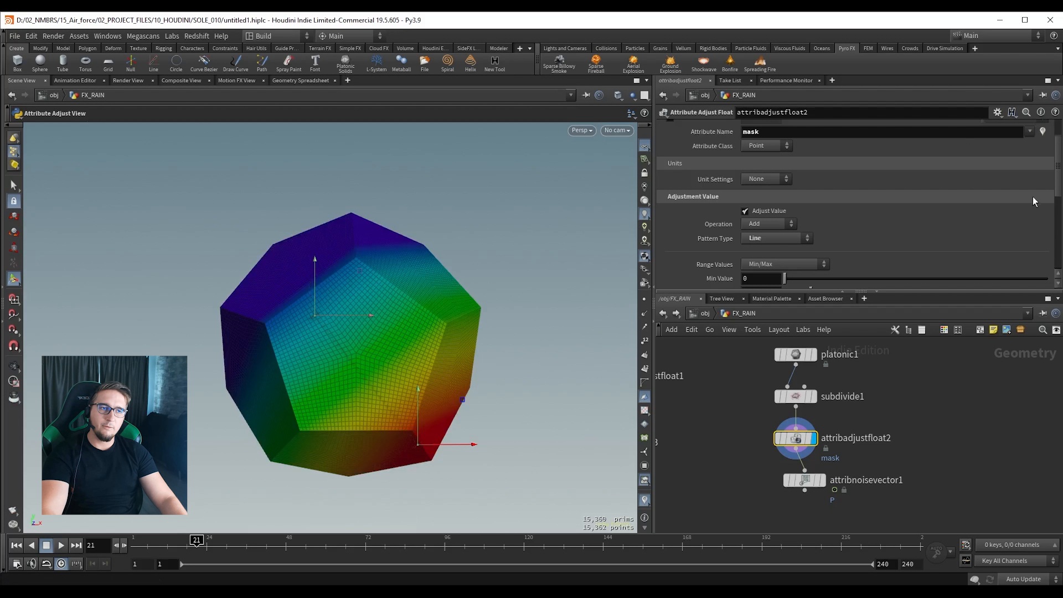
Turn off the mask visualization and read the points' mask values in the Geometry Spreadsheet.
click(1042, 134)
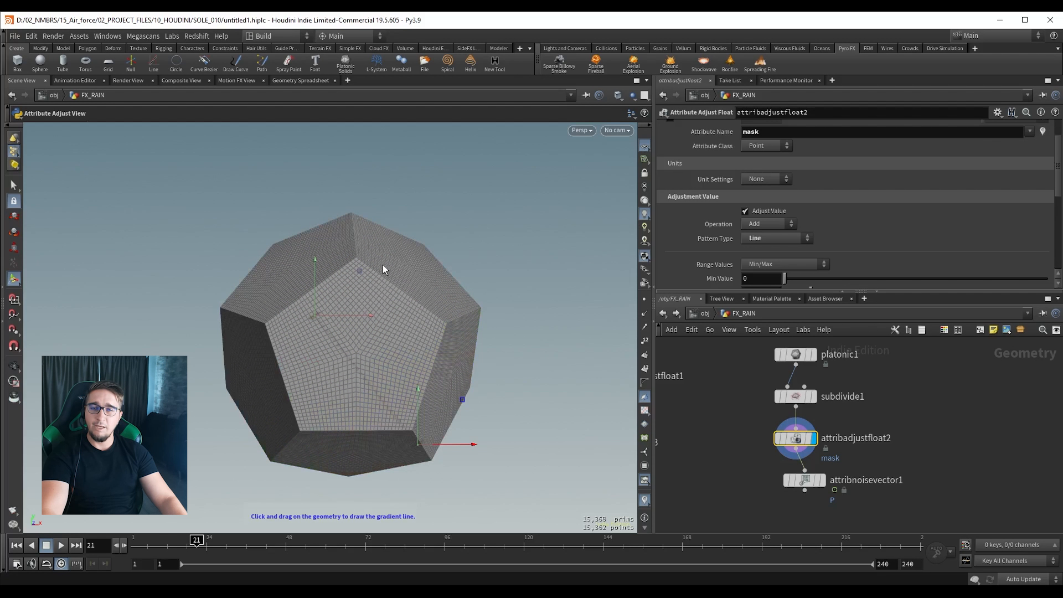
click(291, 83)
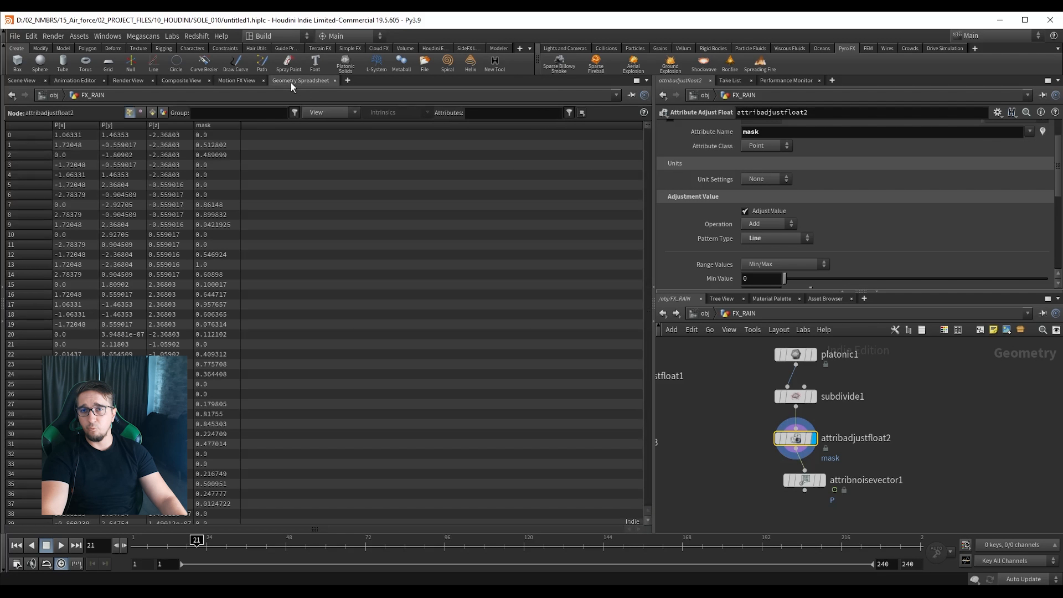
Sort the points by their mask values in both directions in the Geometry Spreadsheet, then return to the 3D view.
click(208, 124)
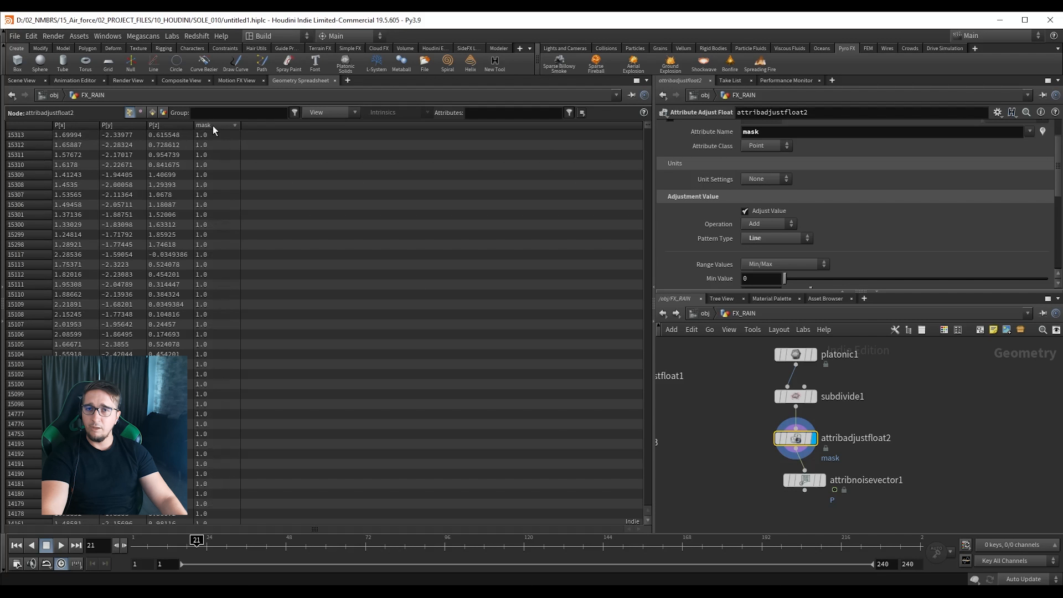
mouse_move(647, 129)
mouse_down()
mouse_move(625, 264)
mouse_move(645, 395)
mouse_move(651, 120)
mouse_up()
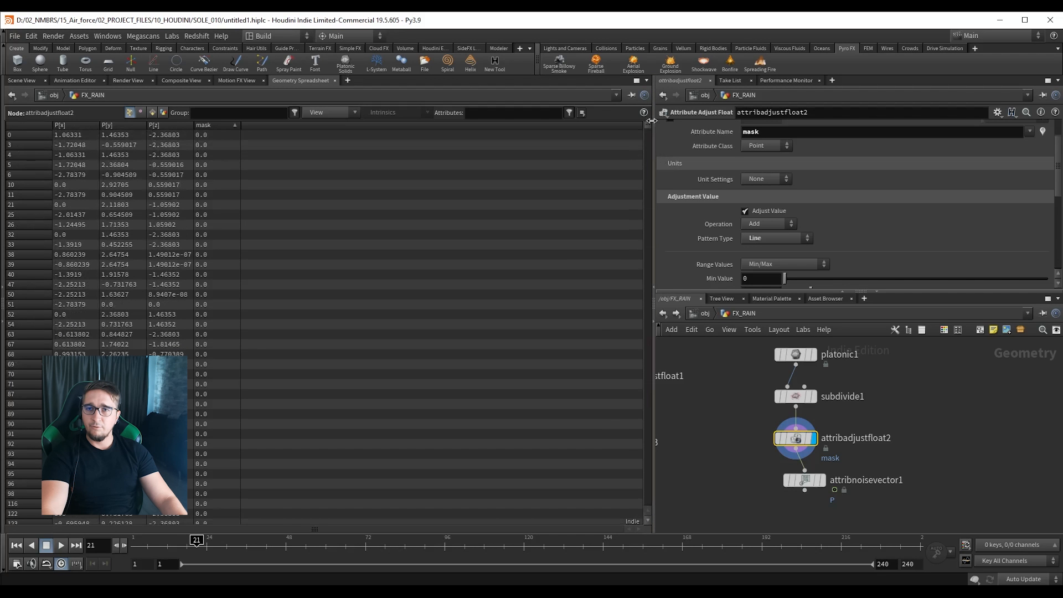
click(21, 81)
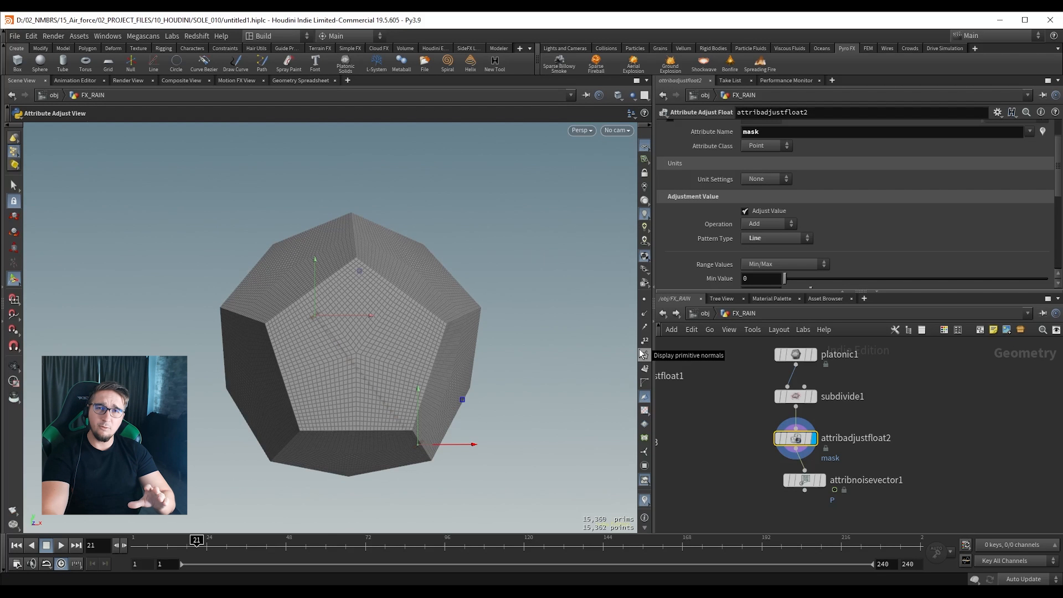
Display attribnoisevector1's result in the viewport with smooth shading and no wireframe.
middle_drag(793, 517, 782, 487)
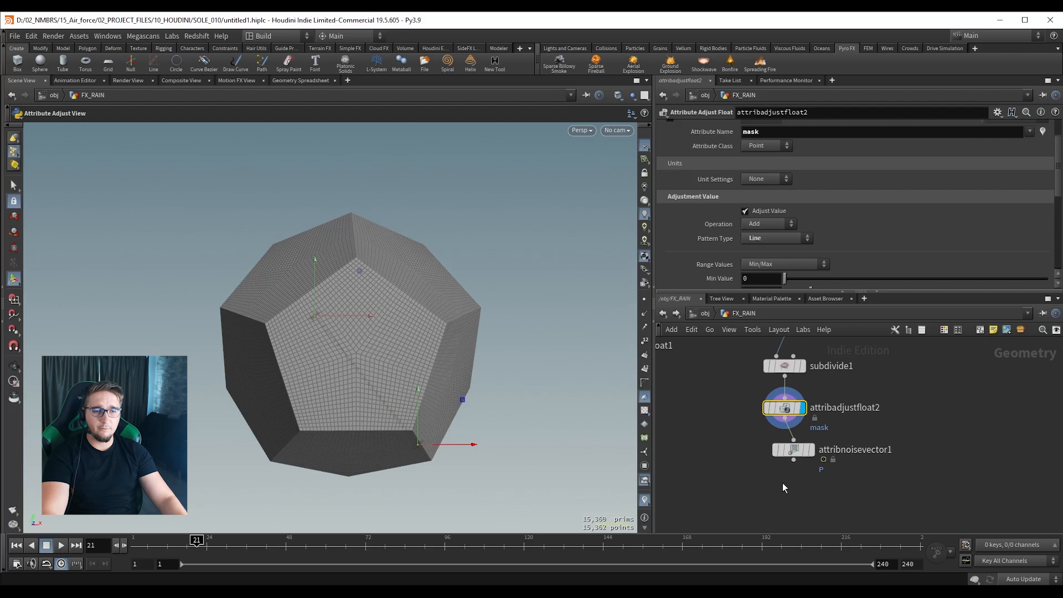
click(838, 442)
key(shift+w)
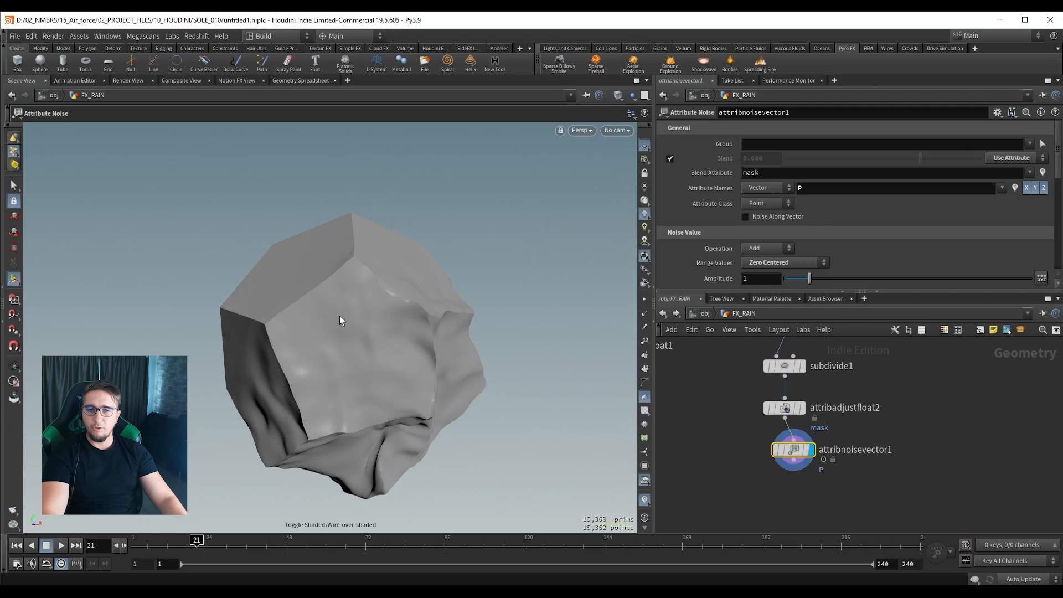
key(Escape)
drag(313, 318, 327, 340)
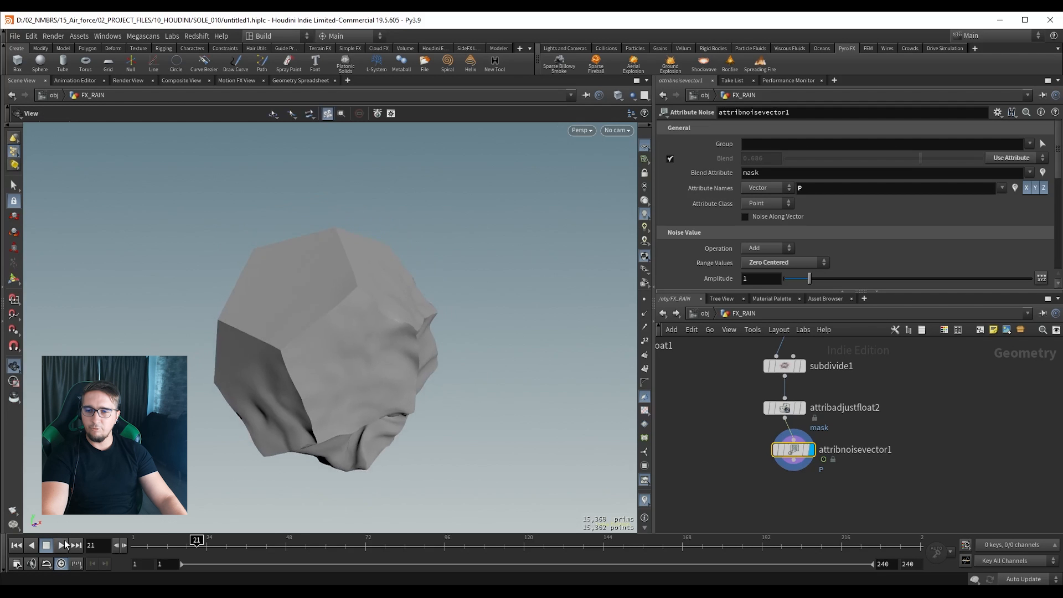
Play the animation to examine how the mask limits the noise on the dodecahedron, and save the scene.
click(61, 545)
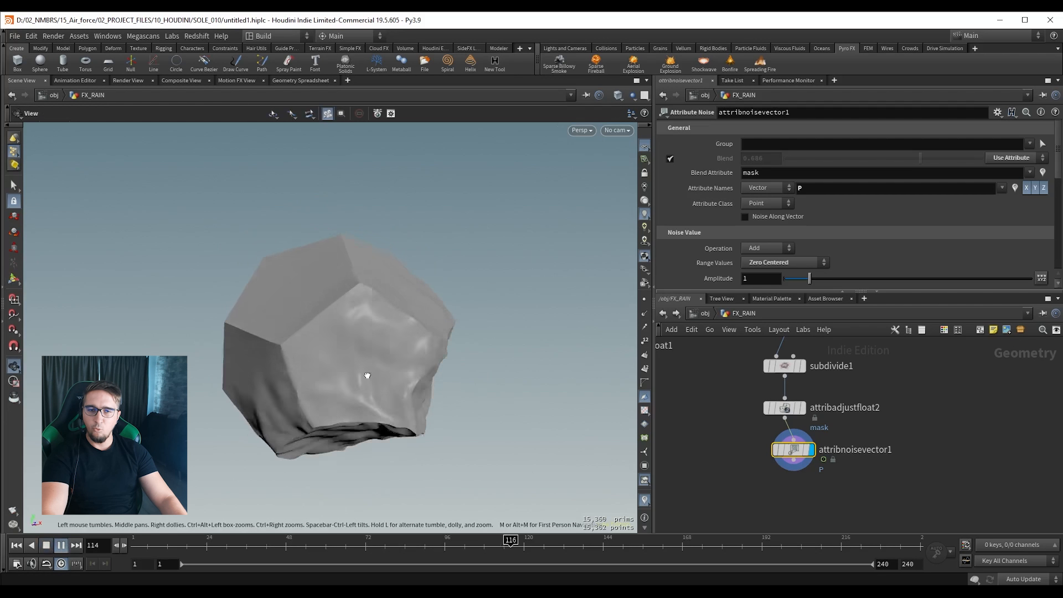
drag(367, 375, 381, 335)
right_drag(382, 336, 375, 334)
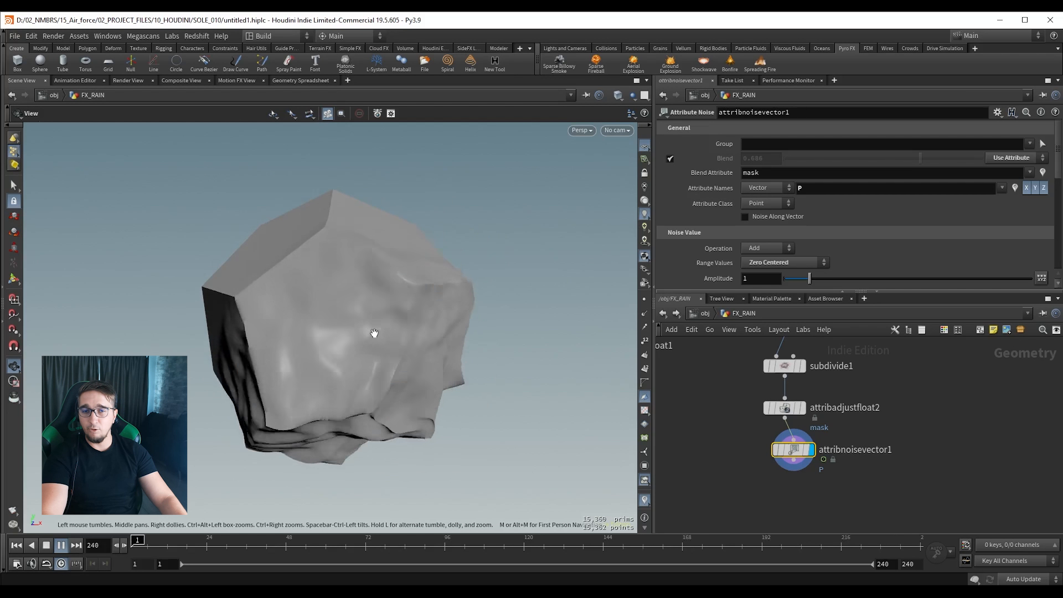
key(ctrl+s)
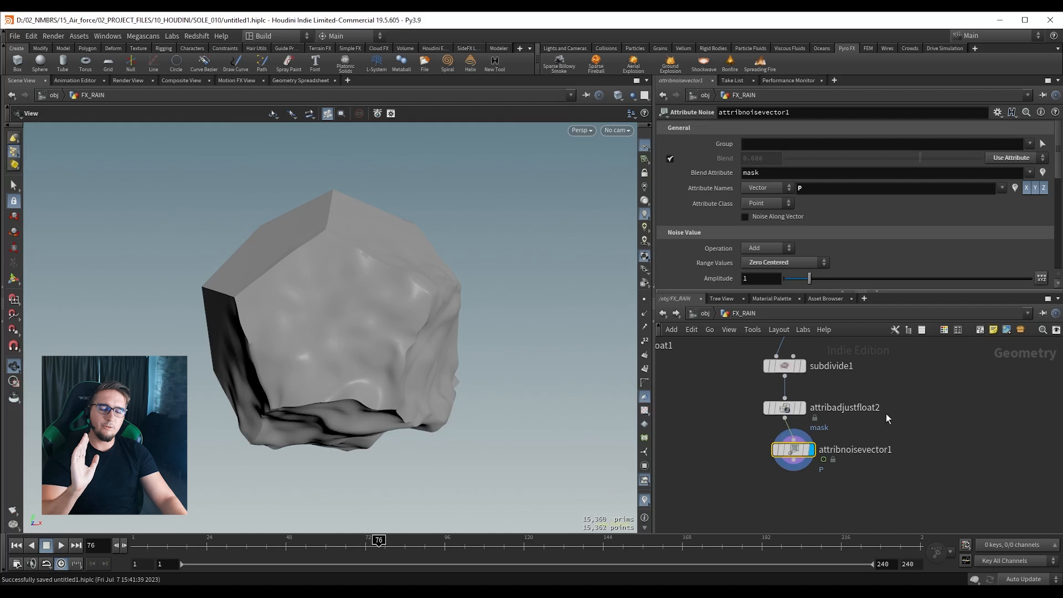
Move platonic1 away from its node chain and display the plain dodecahedron.
scroll(921, 388, down, 2)
middle_drag(928, 381, 876, 446)
drag(758, 403, 862, 380)
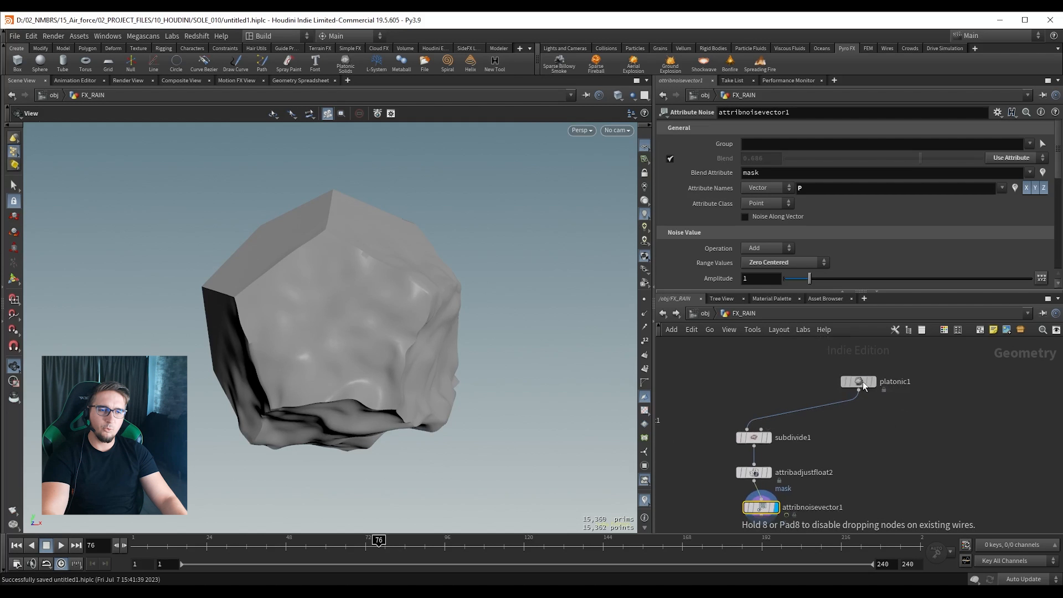
click(864, 382)
click(873, 381)
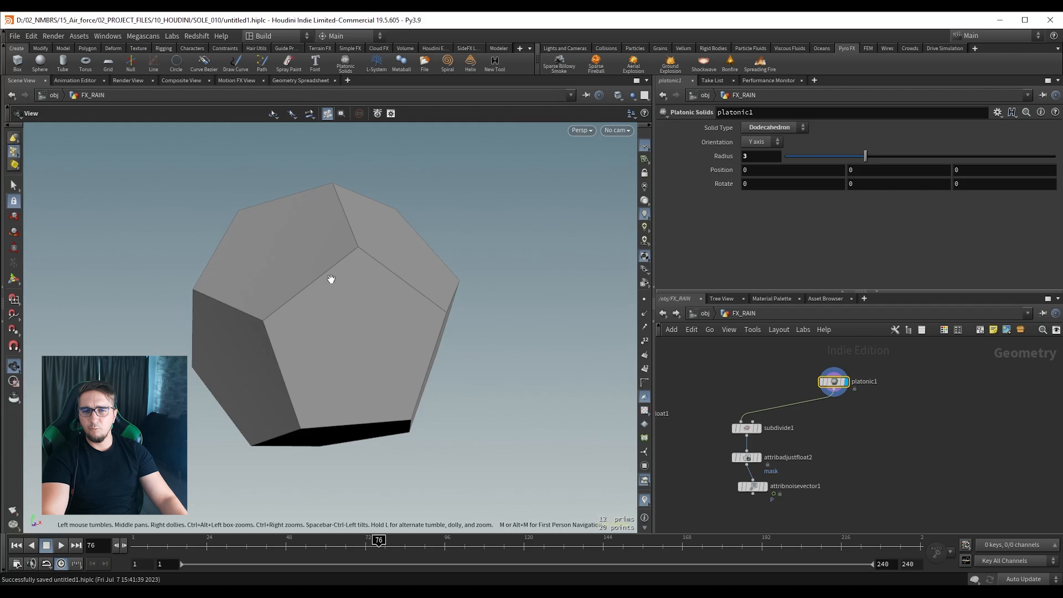
Branch a PolyExtrude node off platonic1's output and display it.
middle_drag(898, 446, 859, 431)
drag(793, 379, 874, 408)
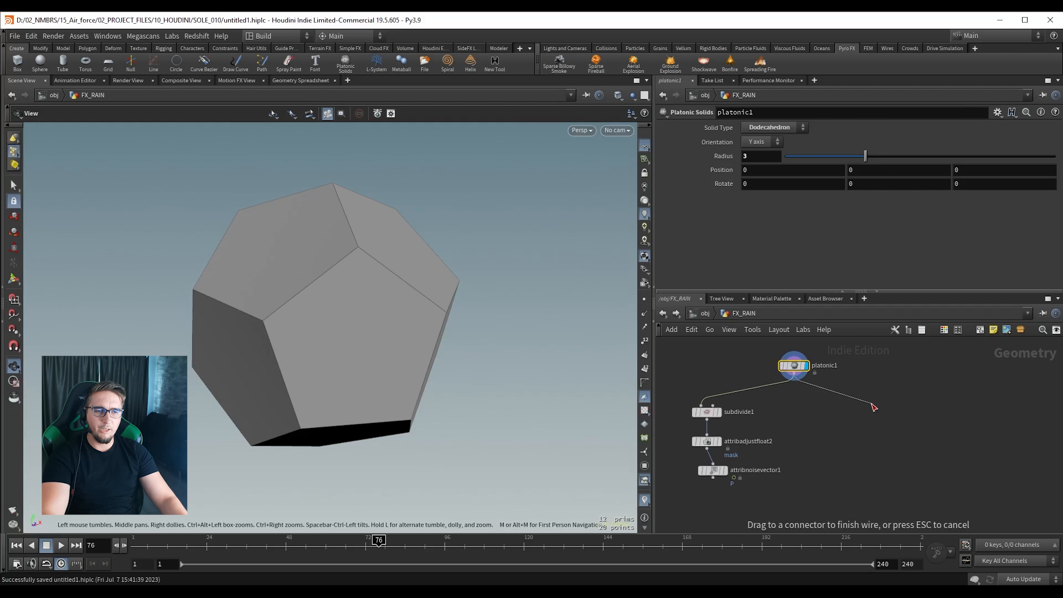
key(Tab)
text(polye)
key(Return)
click(871, 404)
click(884, 403)
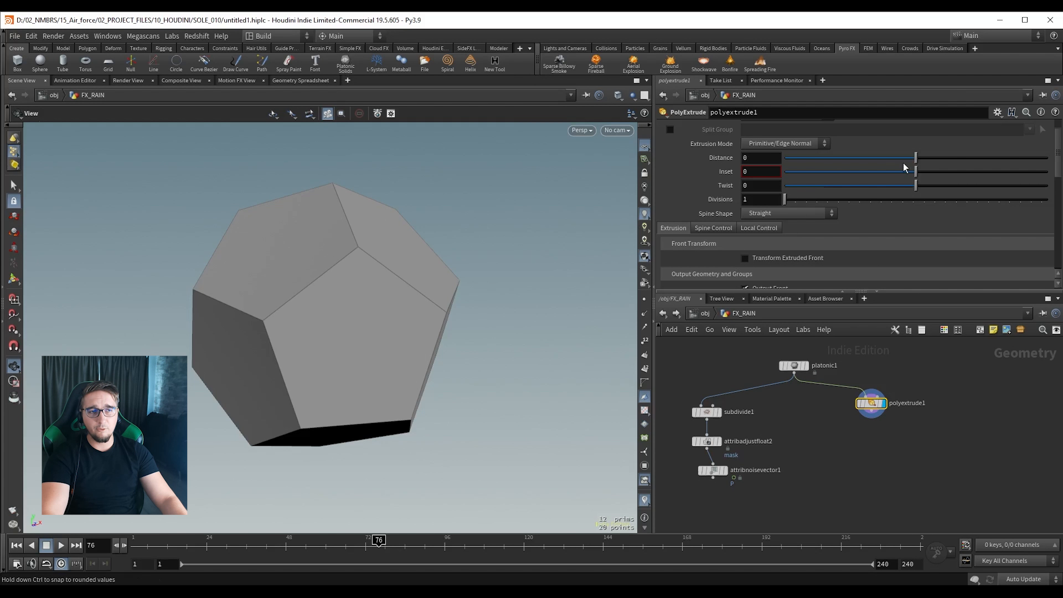
Set polyextrude1 to divide into Individual Elements with an extrusion Distance of 0.738.
drag(920, 161, 964, 159)
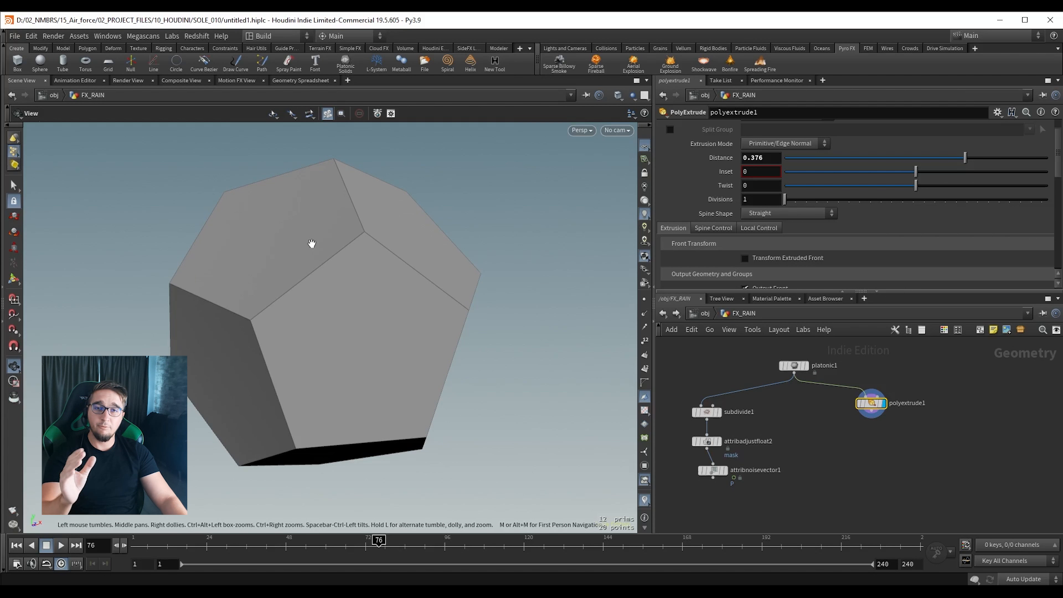
scroll(700, 177, up, 2)
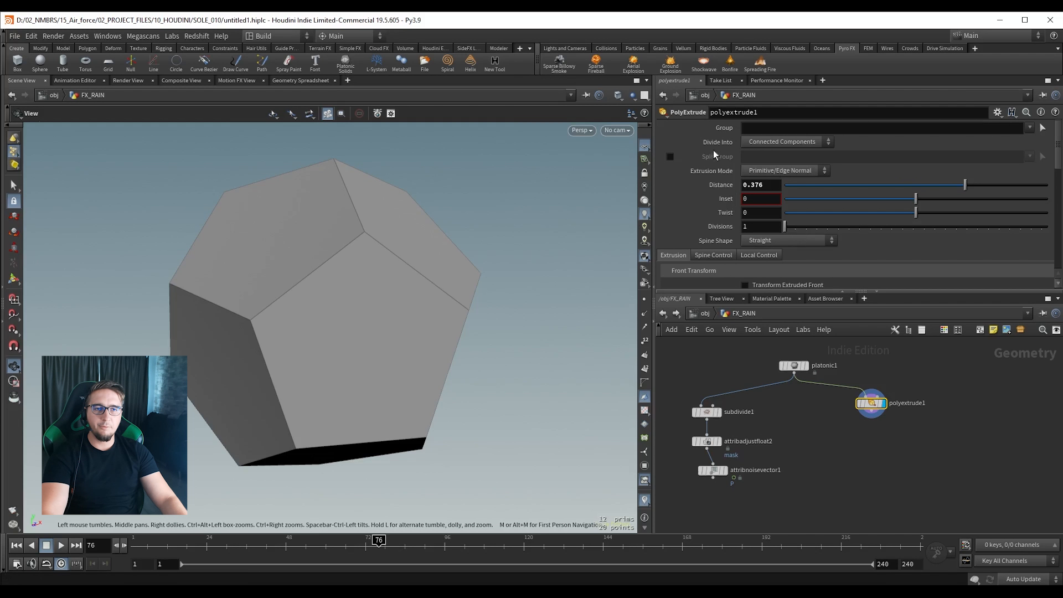
click(770, 143)
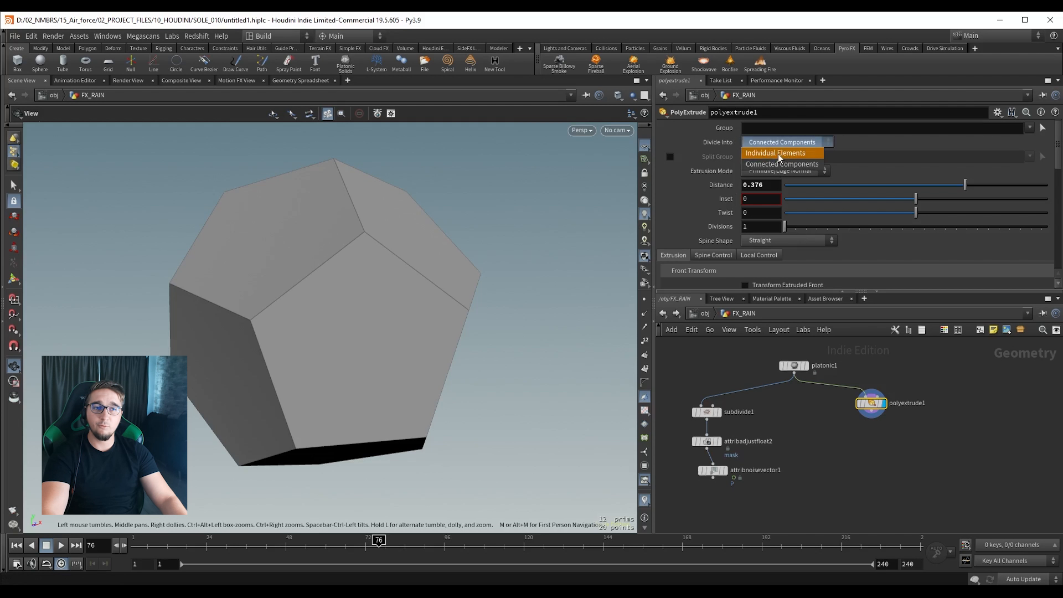
click(778, 155)
drag(964, 185, 1014, 203)
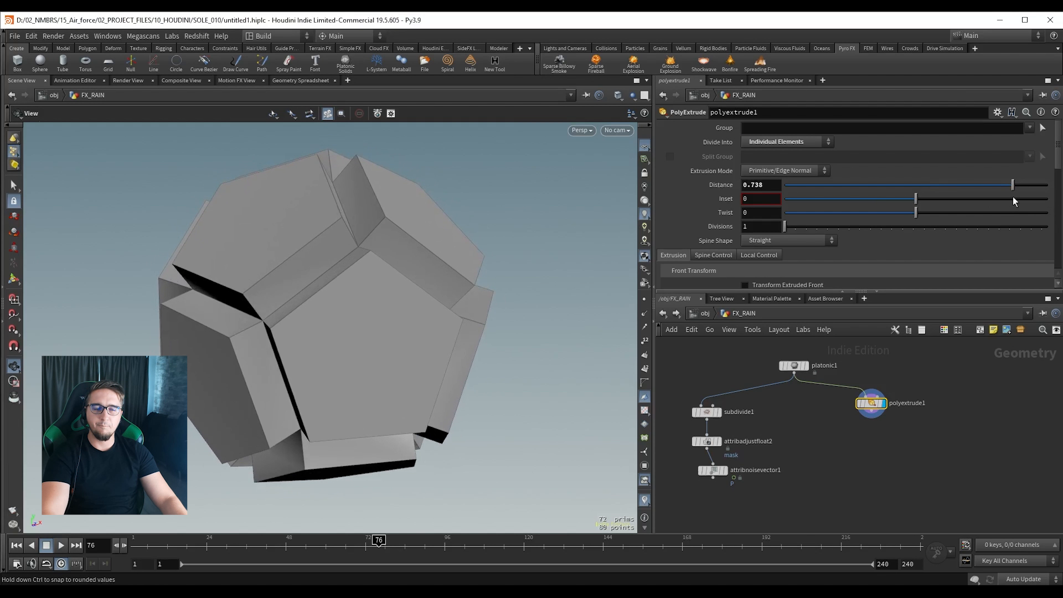
Enable polyextrude1's local Distance Scale attribute zscale and reduce the extrusion Distance to 0.439.
scroll(892, 256, down, 2)
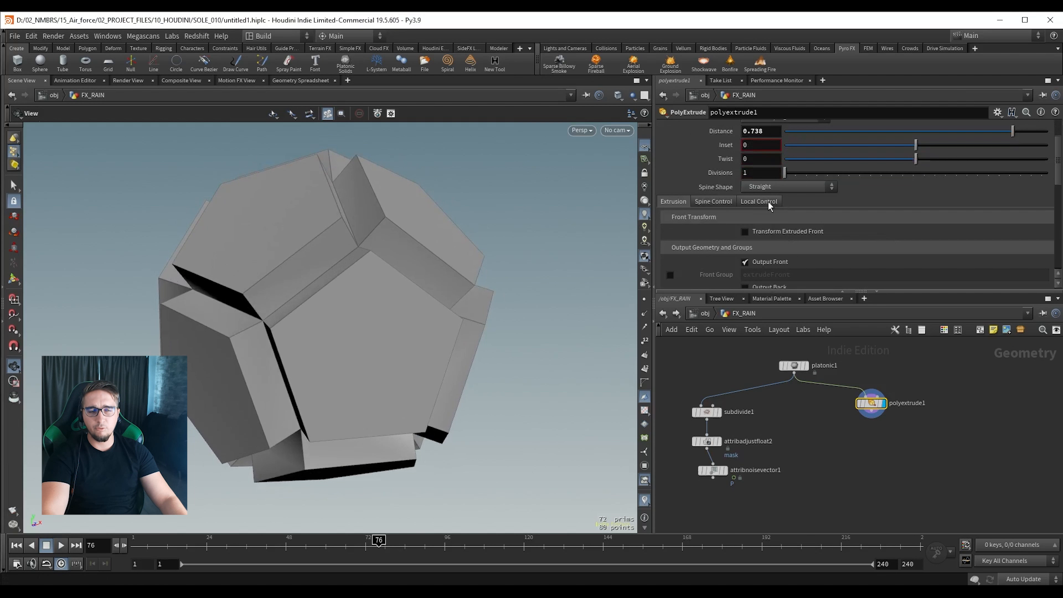
click(767, 203)
scroll(871, 285, up, 1)
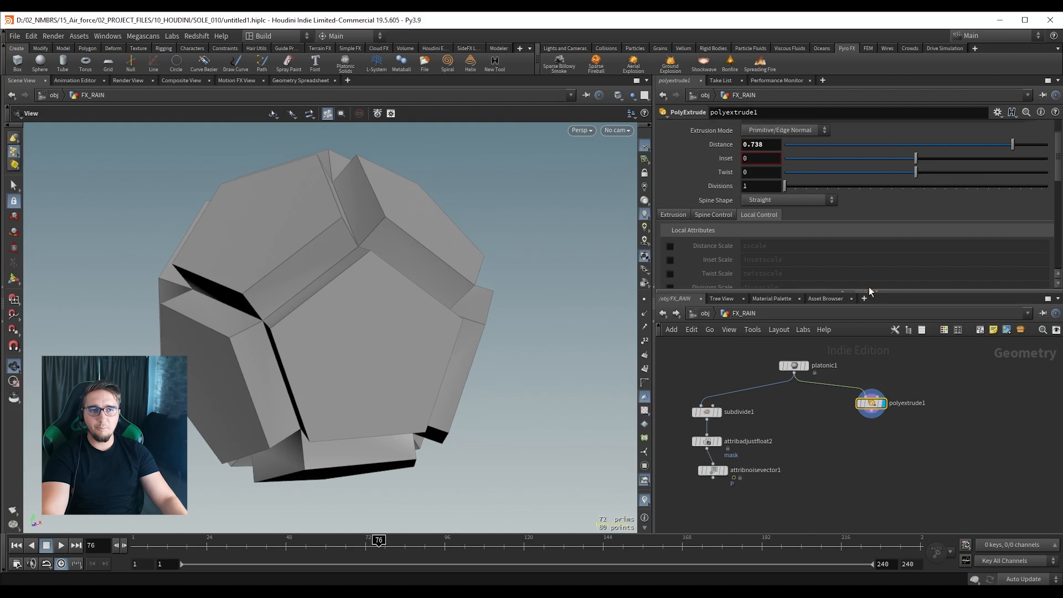
mouse_move(1012, 144)
mouse_down()
mouse_move(930, 147)
mouse_move(1008, 145)
mouse_up()
click(670, 247)
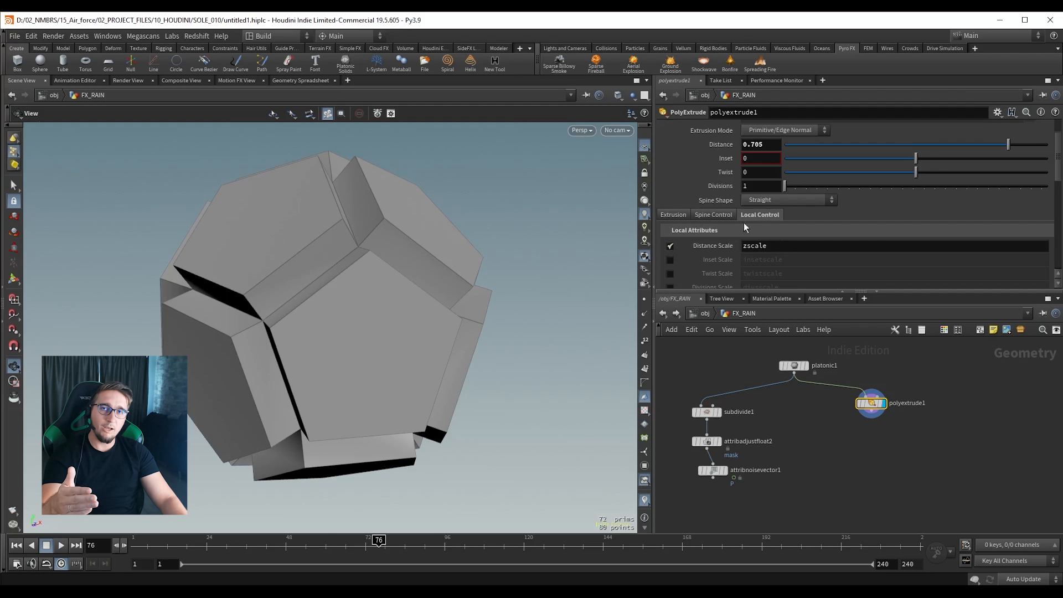
drag(1008, 144, 973, 145)
Insert an Attribute Adjust Float node between platonic1 and polyextrude1.
middle_drag(900, 408, 873, 393)
scroll(873, 394, up, 3)
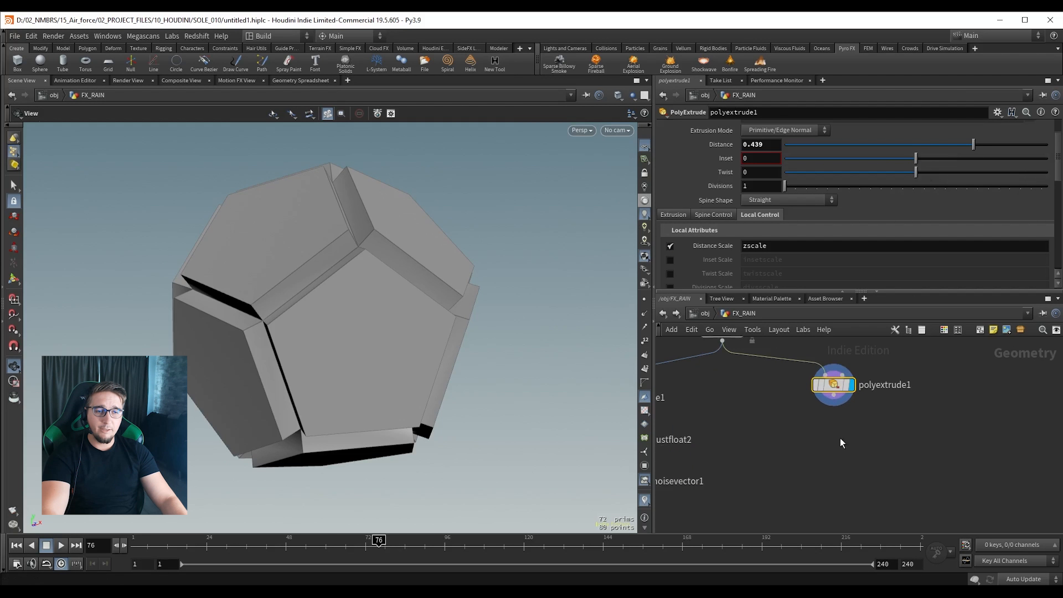
middle_drag(840, 443, 850, 462)
key(Tab)
text(at a)
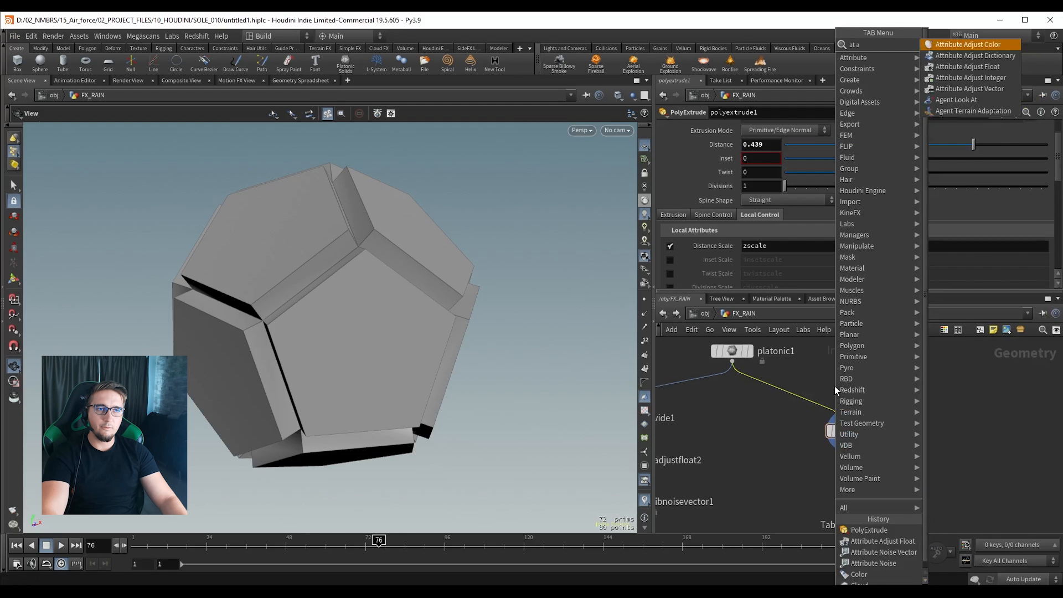
text(d f)
key(Return)
click(835, 387)
Name the new node's attribute zscale and set its Pattern Type to Random.
drag(769, 158, 725, 159)
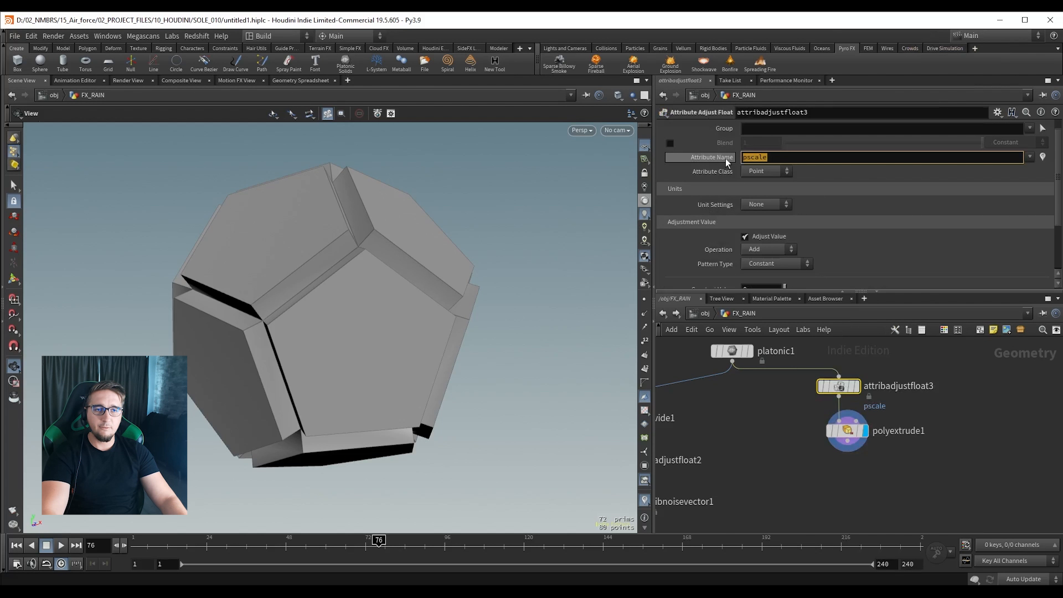
text(zscale)
key(Return)
scroll(725, 158, down, 2)
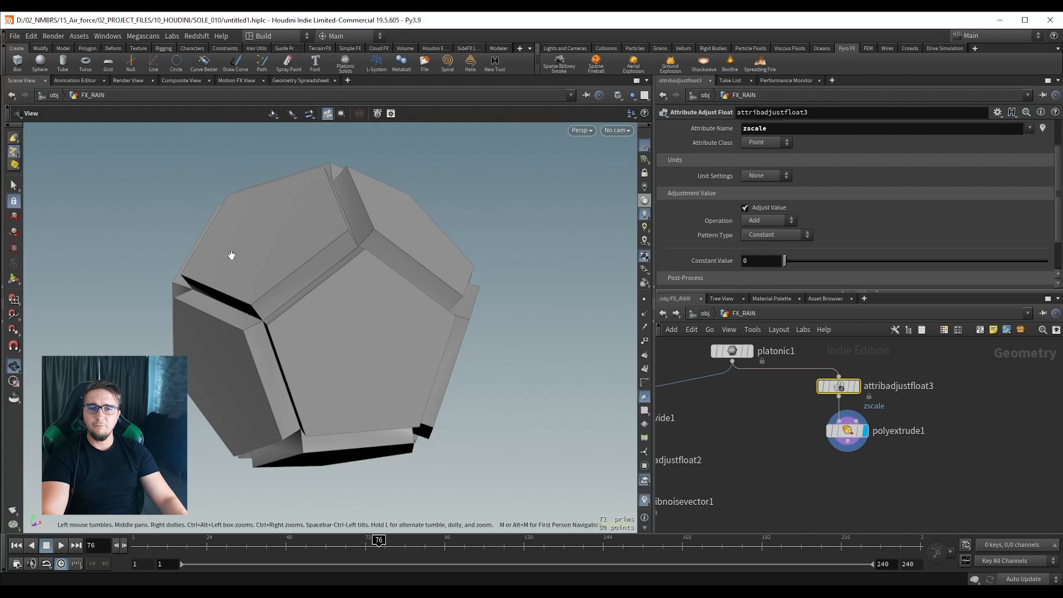
click(764, 236)
click(774, 258)
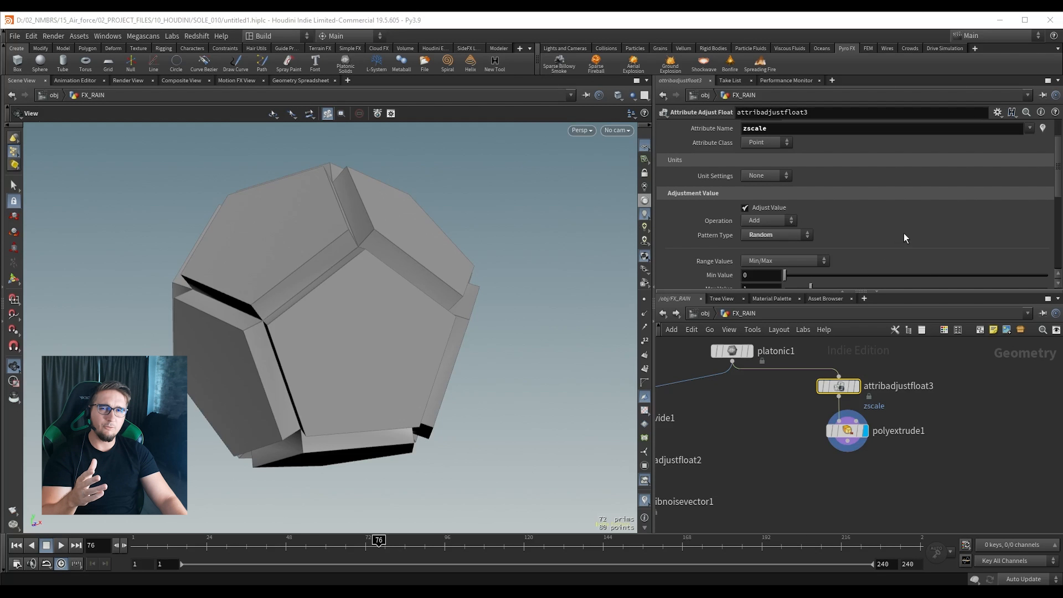
scroll(903, 234, down, 2)
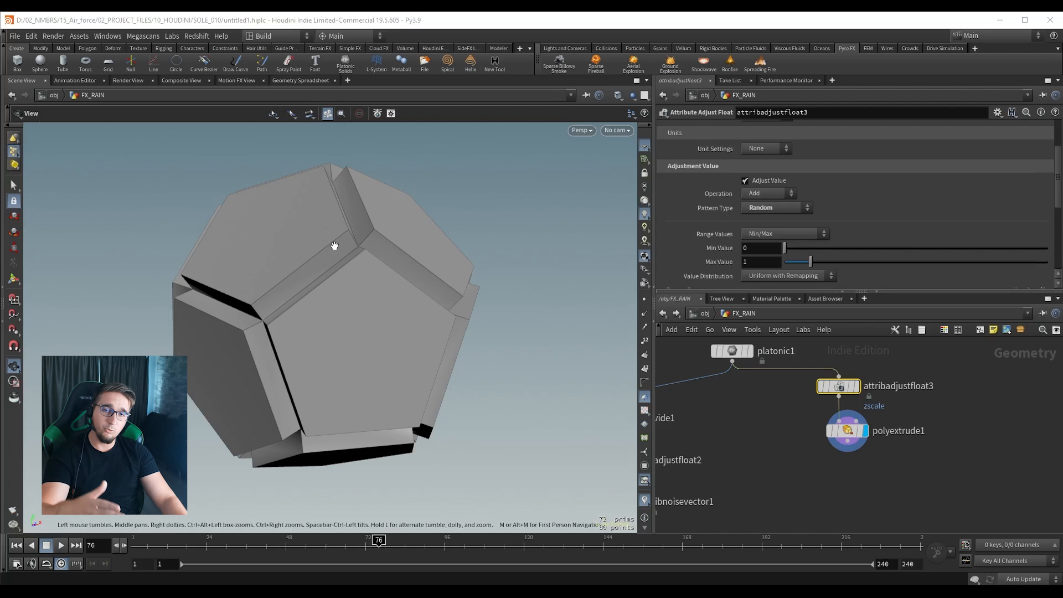
Set attribadjustfloat3's Attribute Class to Primitive so zscale varies per face, and save the scene.
drag(231, 210, 288, 245)
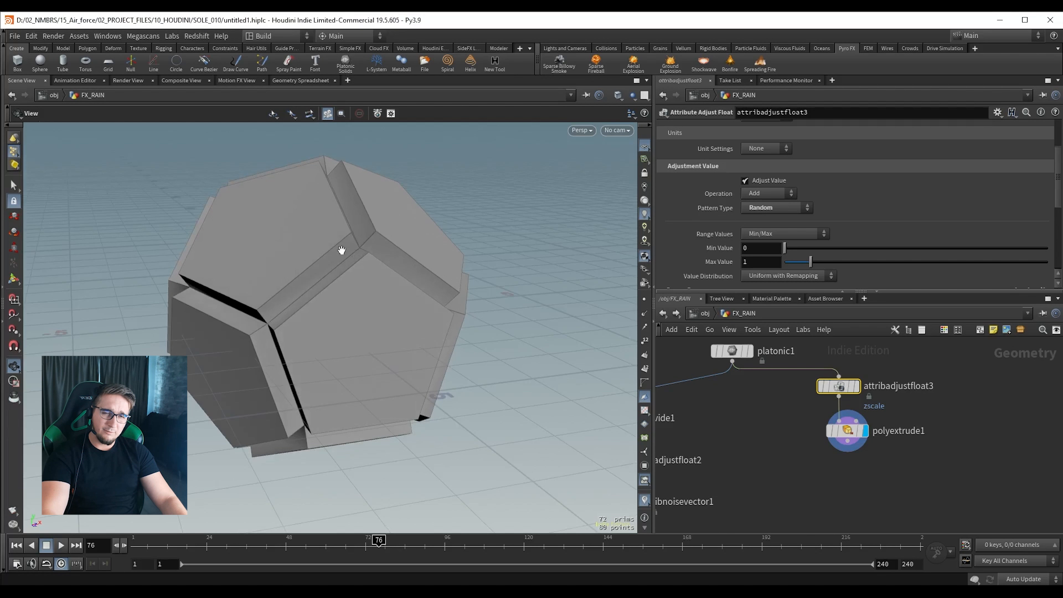
click(847, 431)
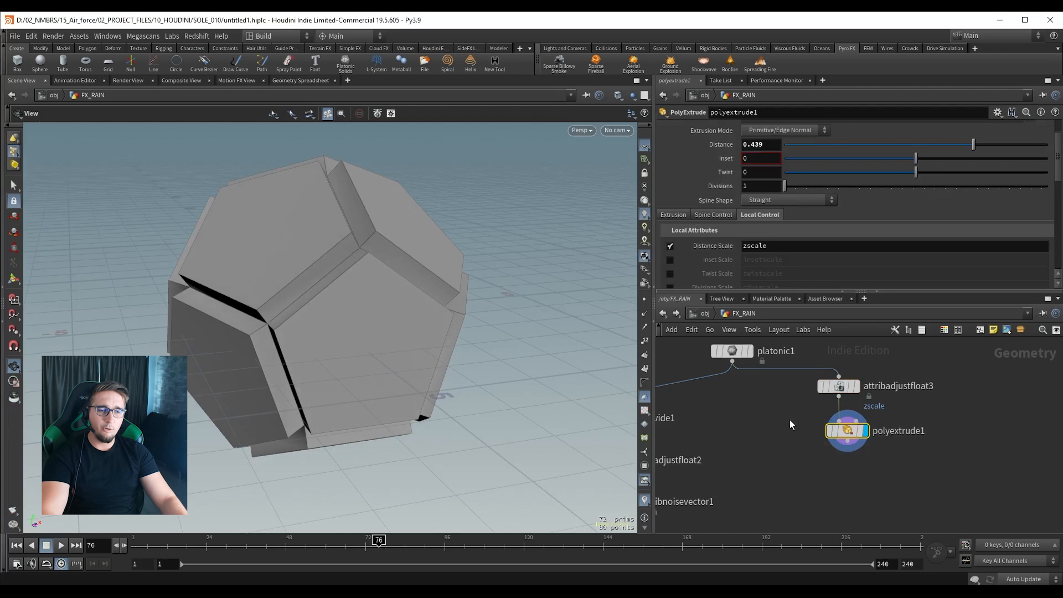
middle_drag(788, 422, 783, 450)
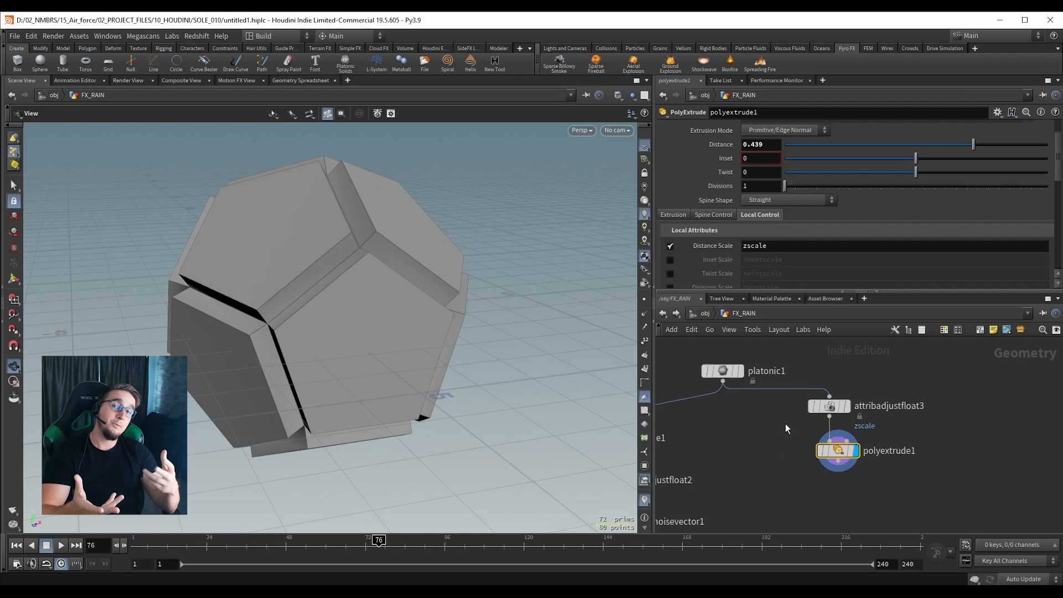
click(829, 407)
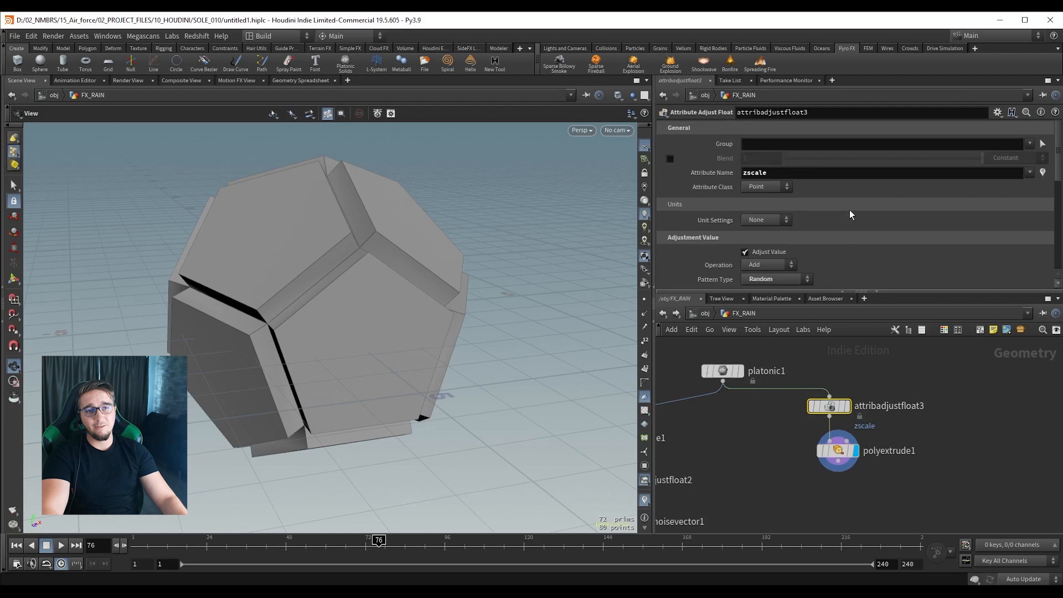
click(768, 187)
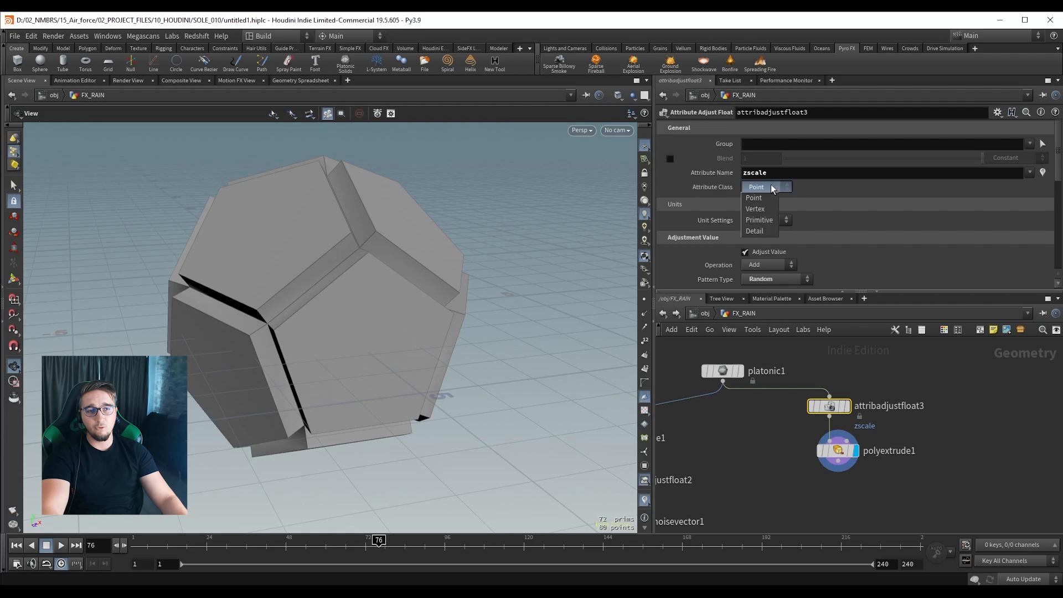
click(769, 221)
key(ctrl+s)
drag(293, 301, 288, 277)
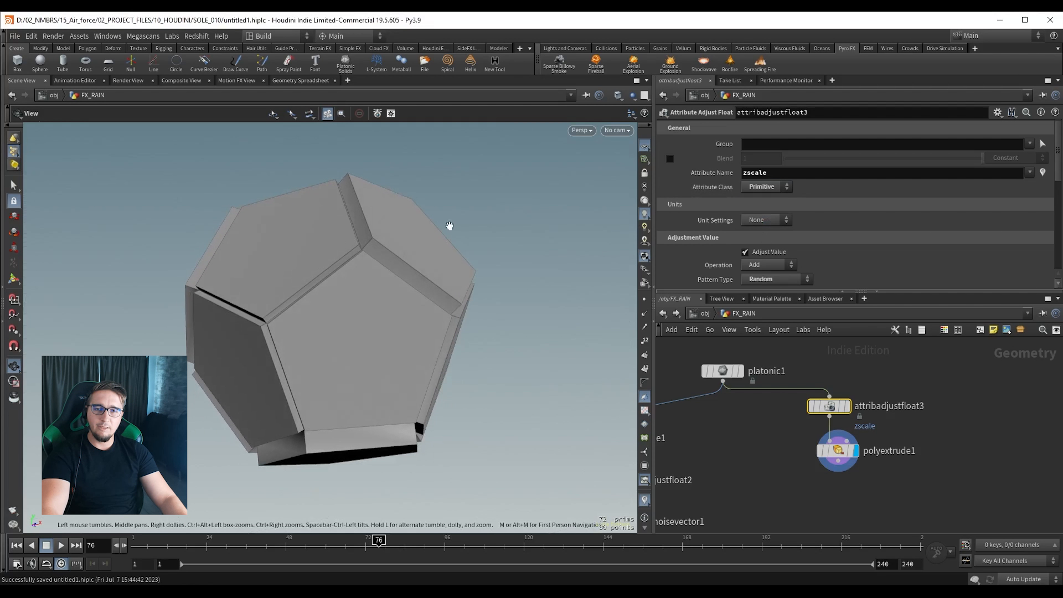
Raise the Max Value of the random zscale range to 3.65 and inspect the extruded faces.
scroll(856, 249, down, 4)
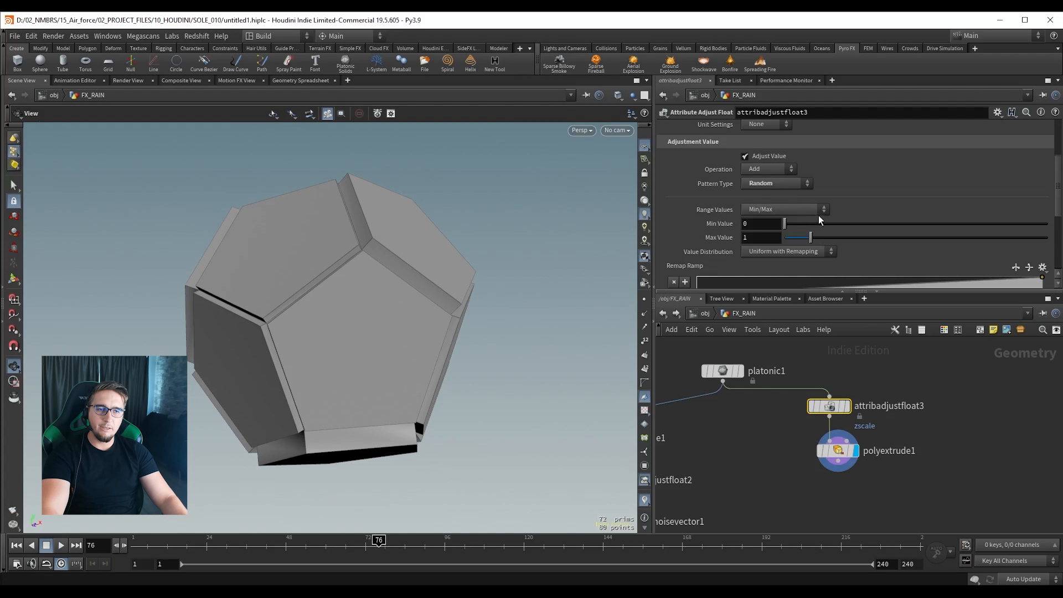
drag(811, 237, 880, 237)
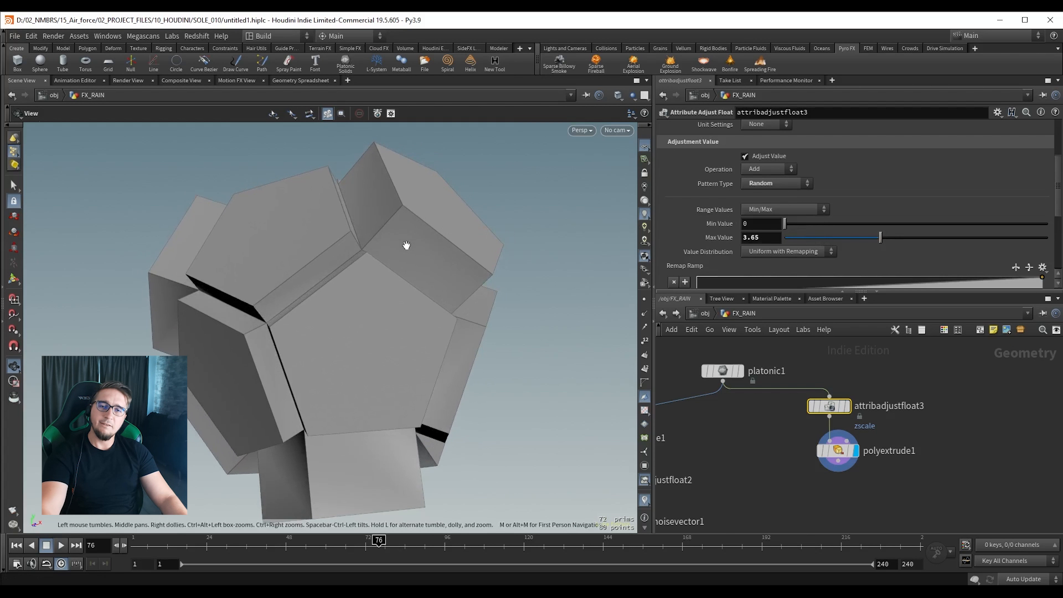
right_drag(398, 256, 336, 268)
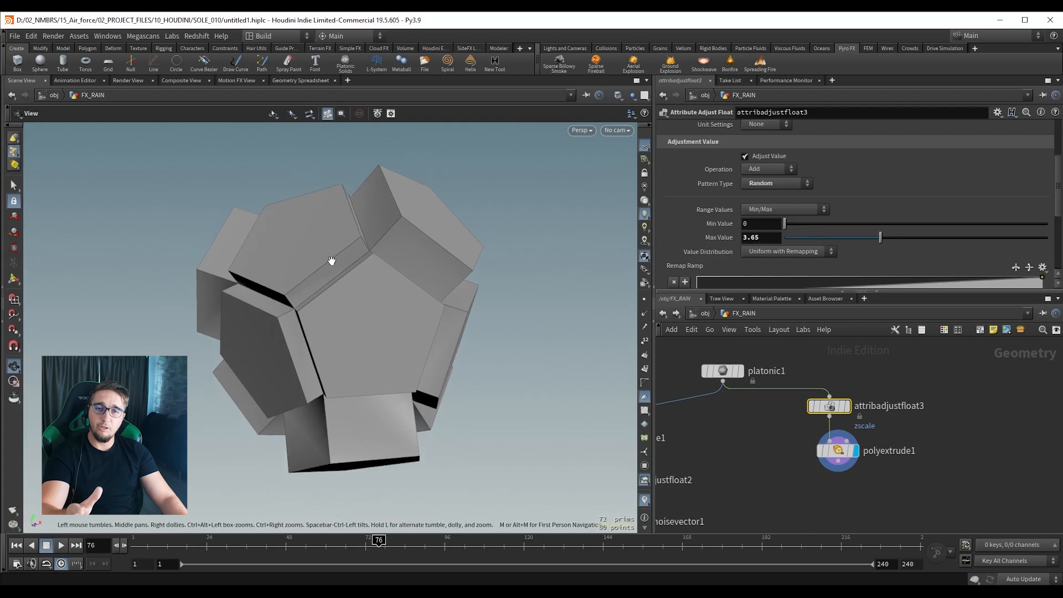
Review the Attribute Class and adjustment settings of attribadjustfloat3 and save the scene.
scroll(829, 251, up, 5)
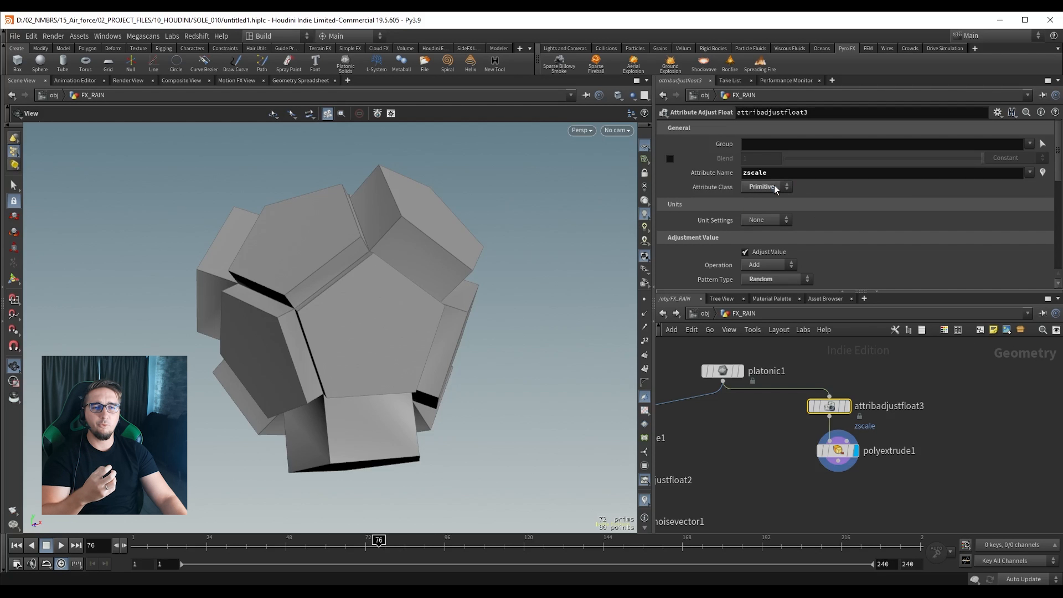
key(ctrl+s)
scroll(825, 215, down, 3)
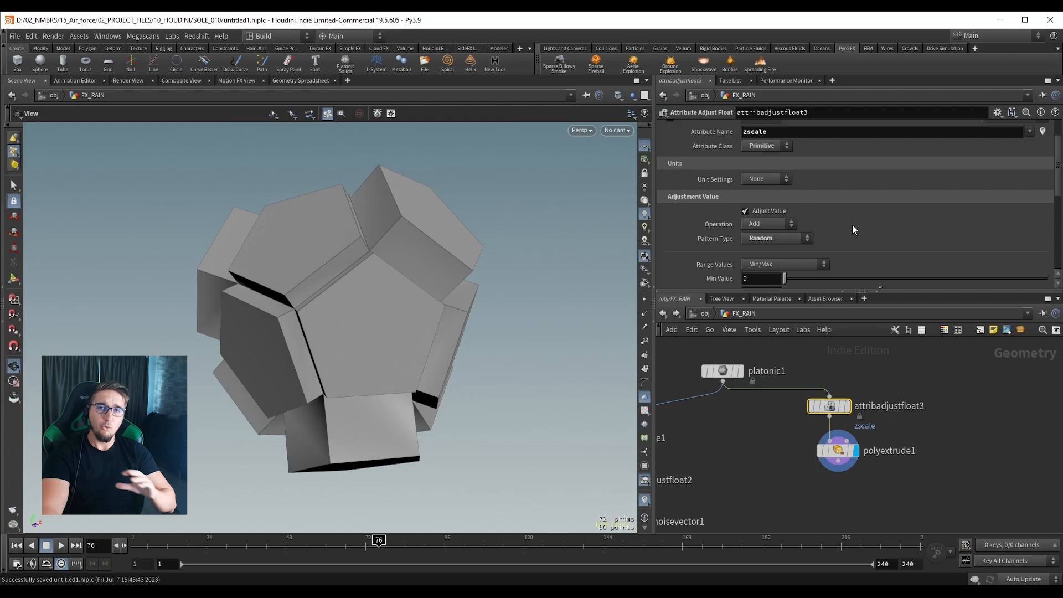
scroll(806, 203, up, 3)
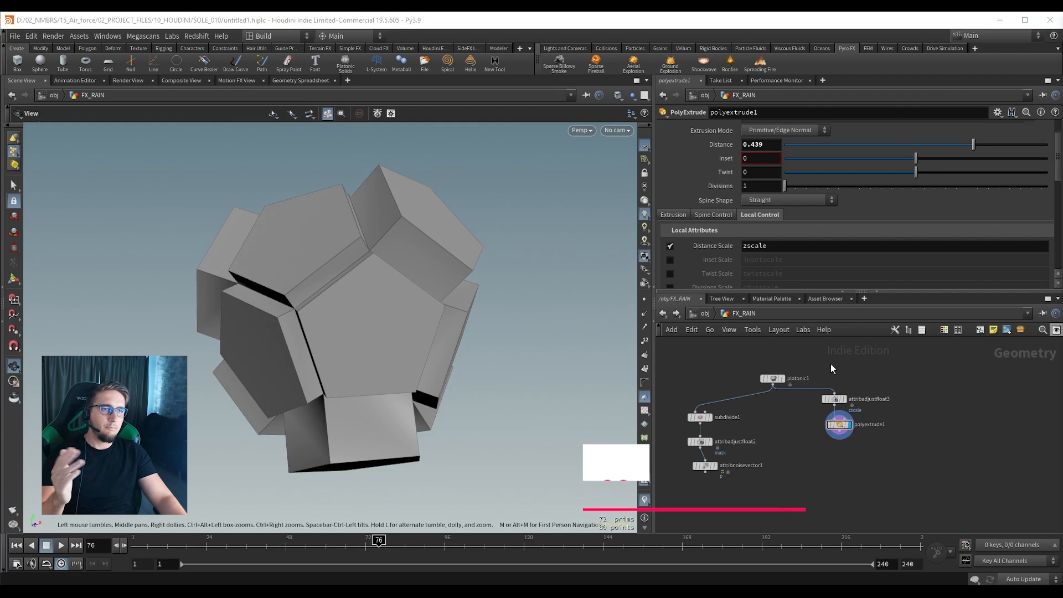
Add an Attribute VOP node in the empty area below polyextrude1 and save the scene.
key(Tab)
text(attr)
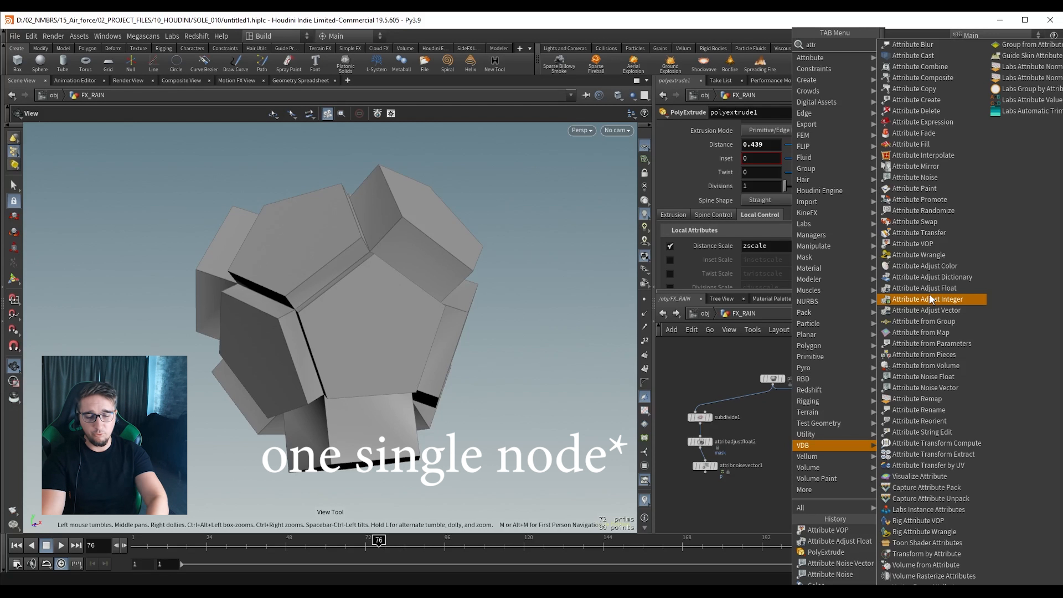
text(vop)
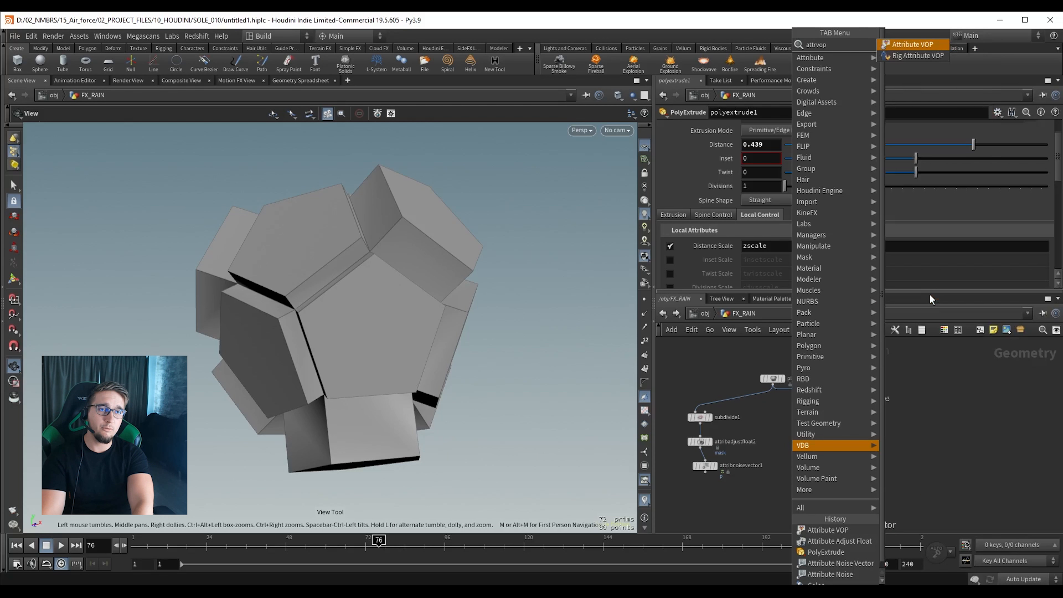
key(Return)
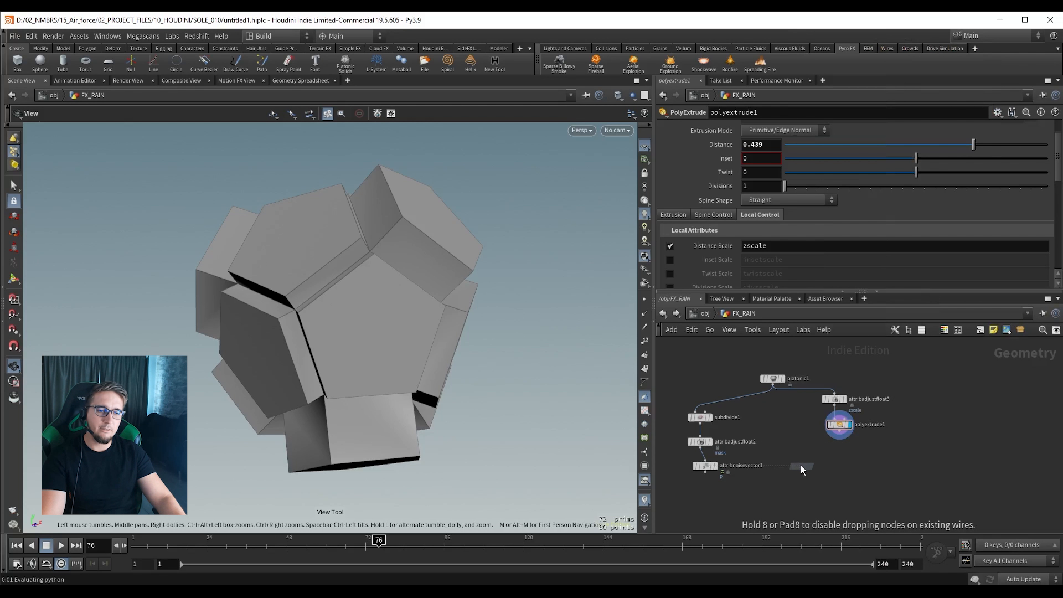
click(801, 465)
scroll(814, 490, up, 3)
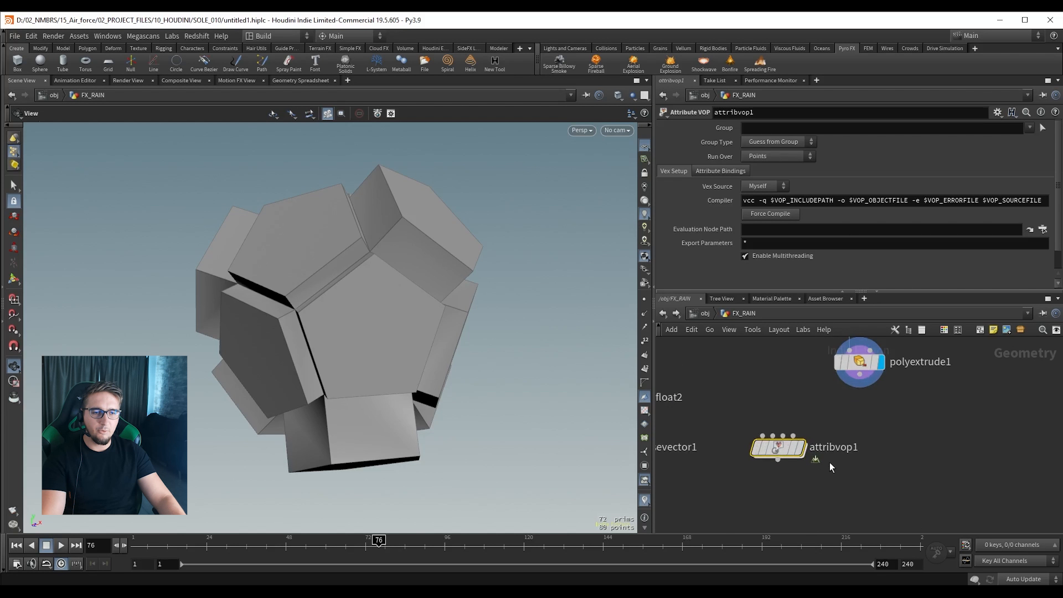
scroll(819, 451, up, 2)
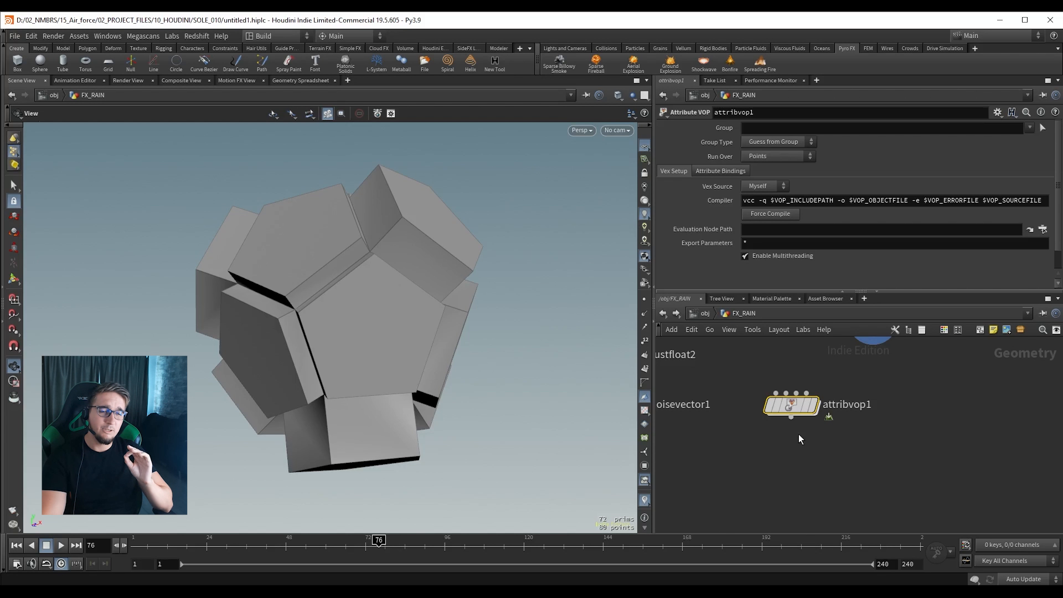
key(ctrl+s)
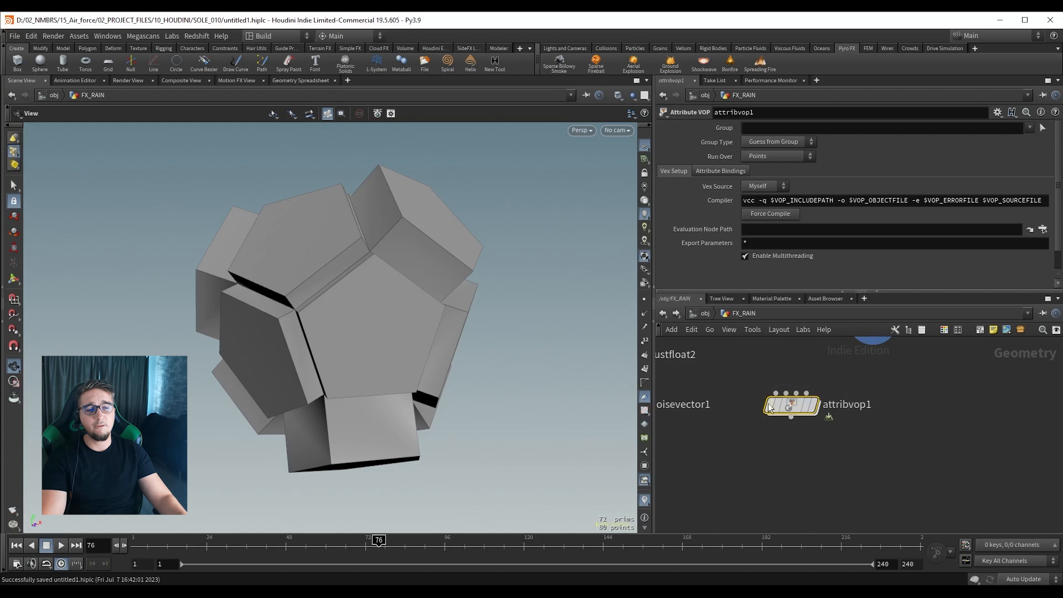
Inspect the parameters of attribadjustfloat2, attribnoisevector1 and attribvop1 in turn to compare the nodes.
key(h)
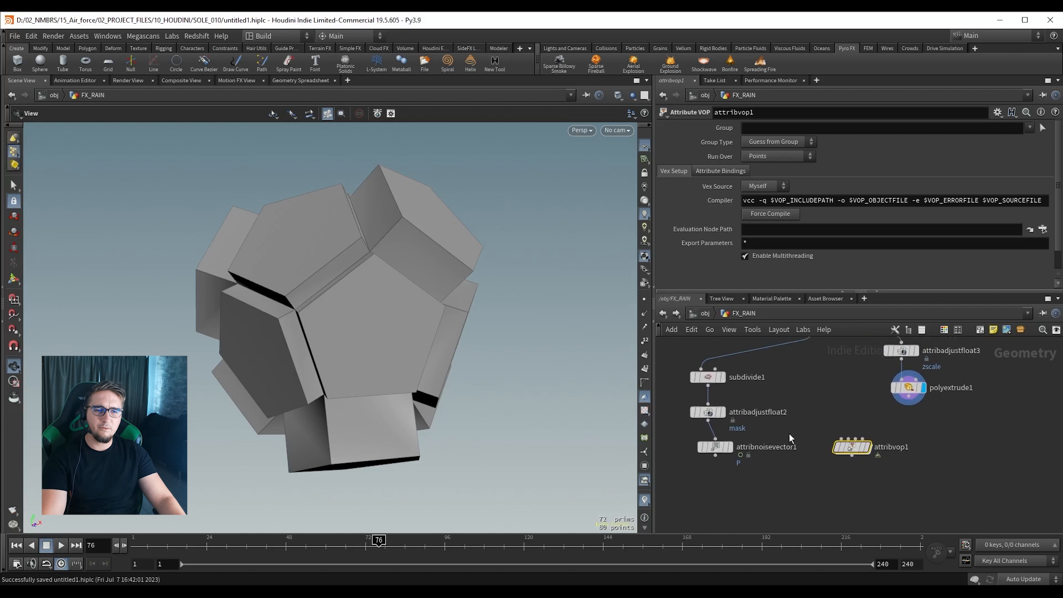
drag(665, 402, 737, 439)
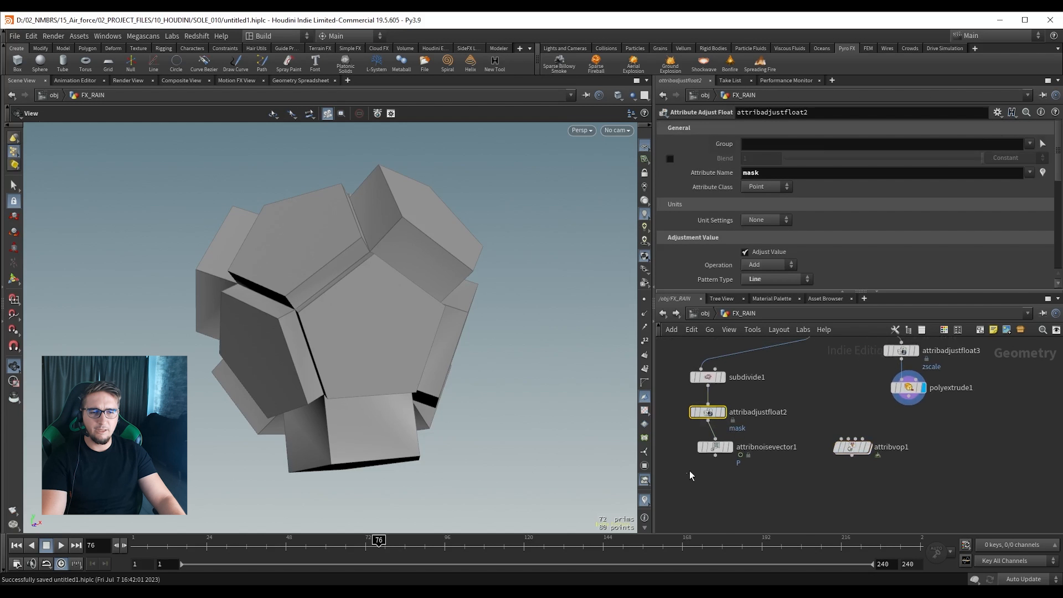
drag(689, 475, 758, 434)
key(Tab)
text(att)
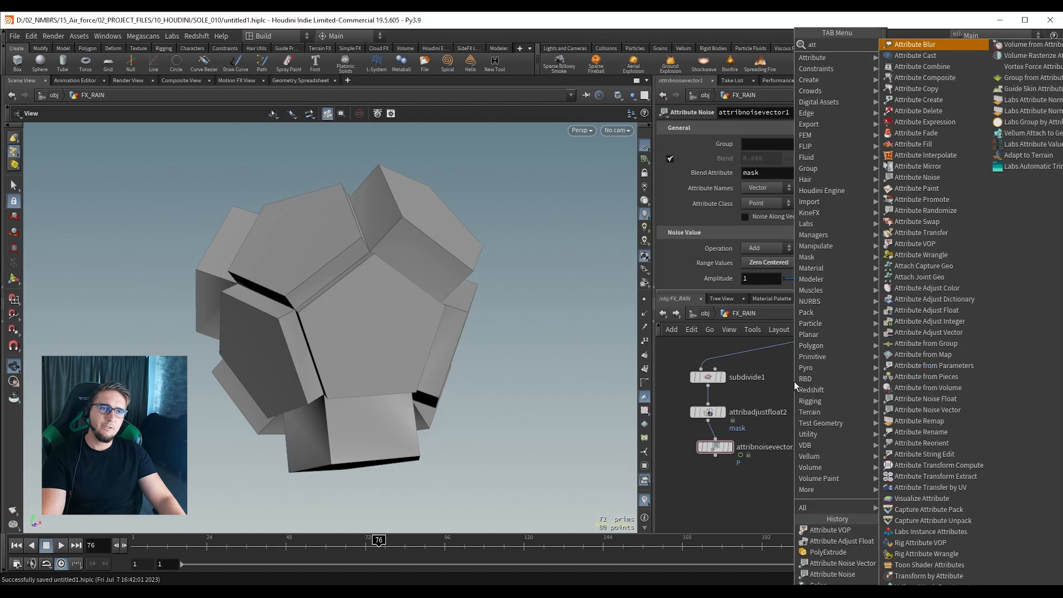
text(r)
key(Escape)
scroll(928, 477, up, 2)
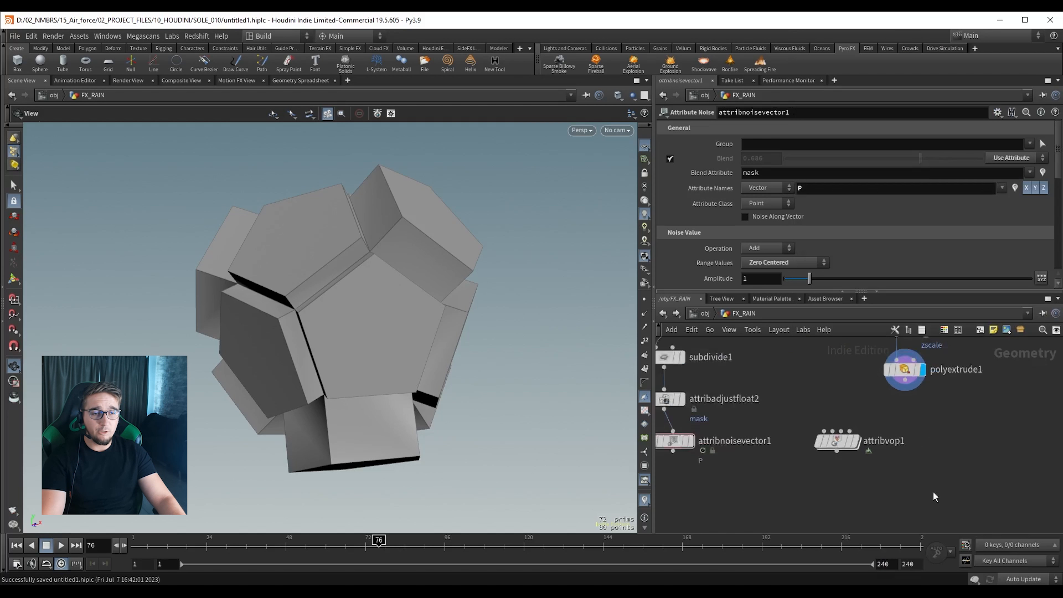
scroll(932, 492, up, 1)
drag(775, 487, 909, 396)
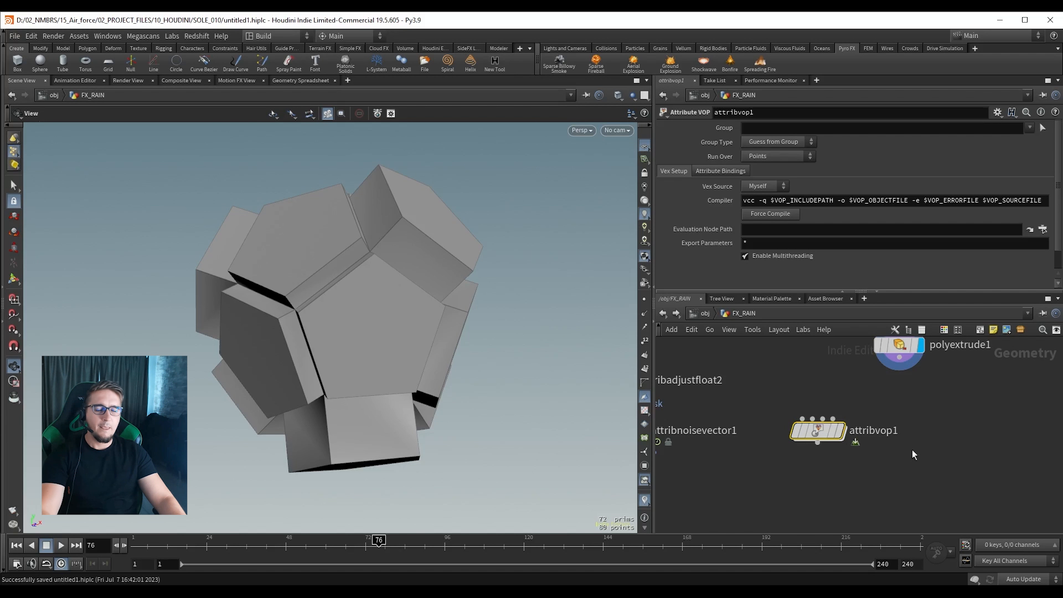
Look through the list of available attribute nodes without adding one.
key(Tab)
text(attr)
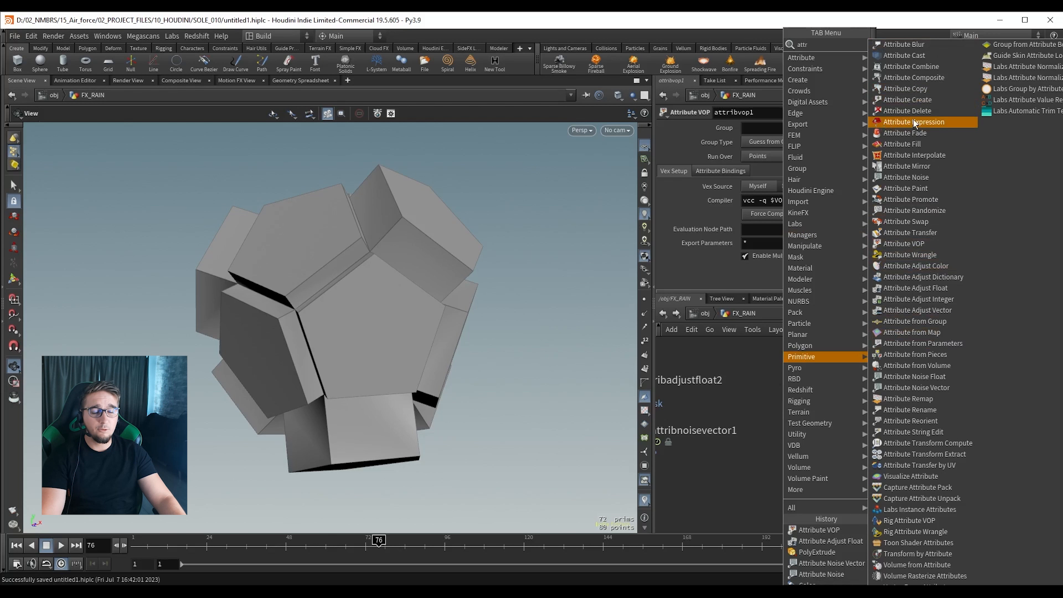
click(745, 361)
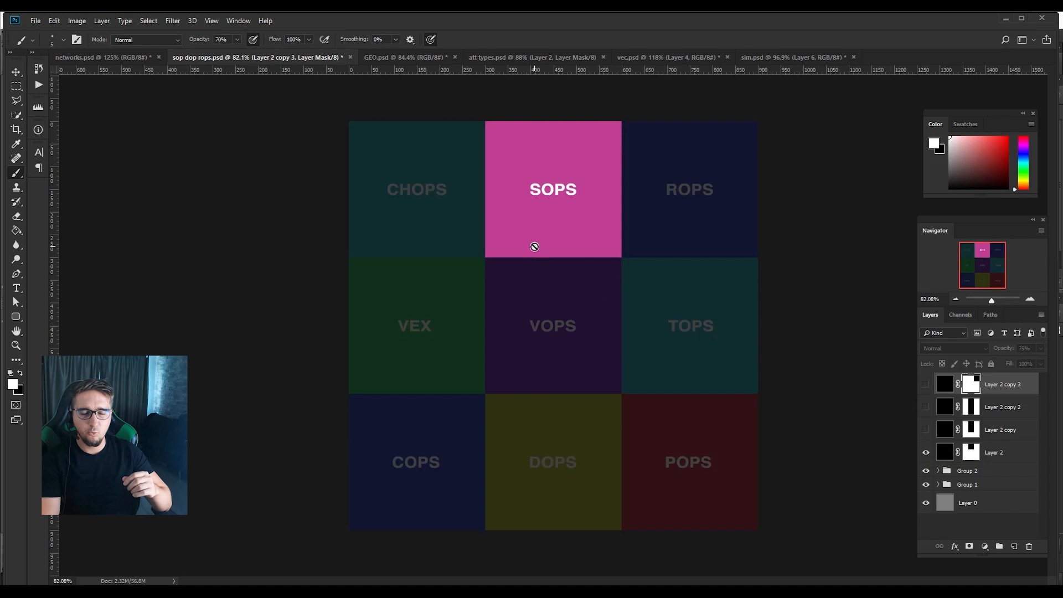
Switch to the sop dop rops.psd diagram in Photoshop, hide Layer 2 and show Layer 2 copy.
click(925, 452)
click(925, 431)
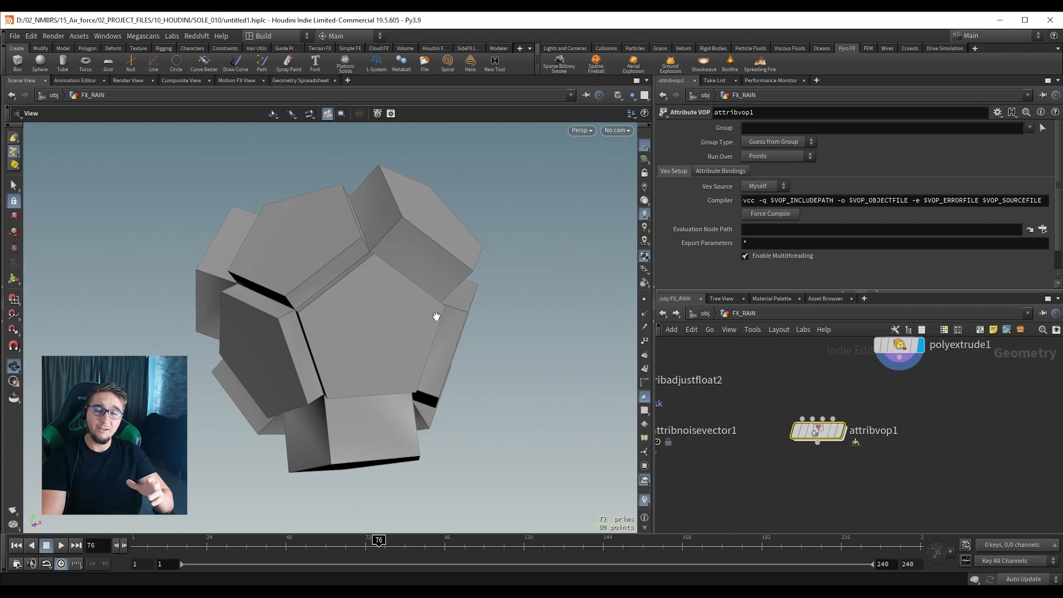
Switch back to Houdini, connect subdivide1's output to the first input of attribvop1, and save the scene.
drag(750, 361, 883, 496)
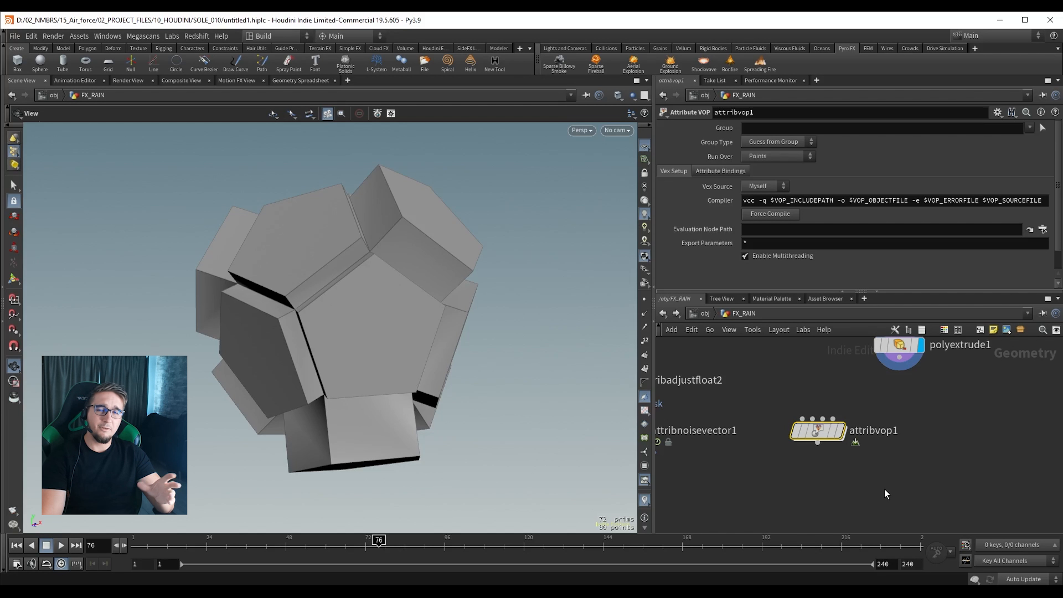
scroll(884, 489, down, 3)
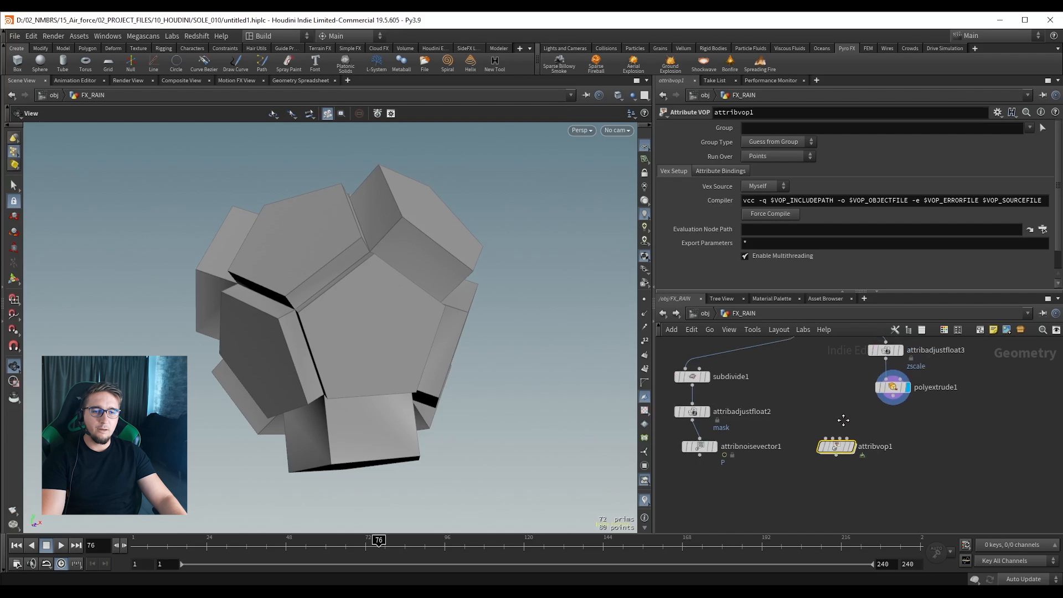
middle_drag(842, 420, 856, 445)
drag(839, 469, 842, 473)
drag(706, 401, 841, 468)
key(ctrl+s)
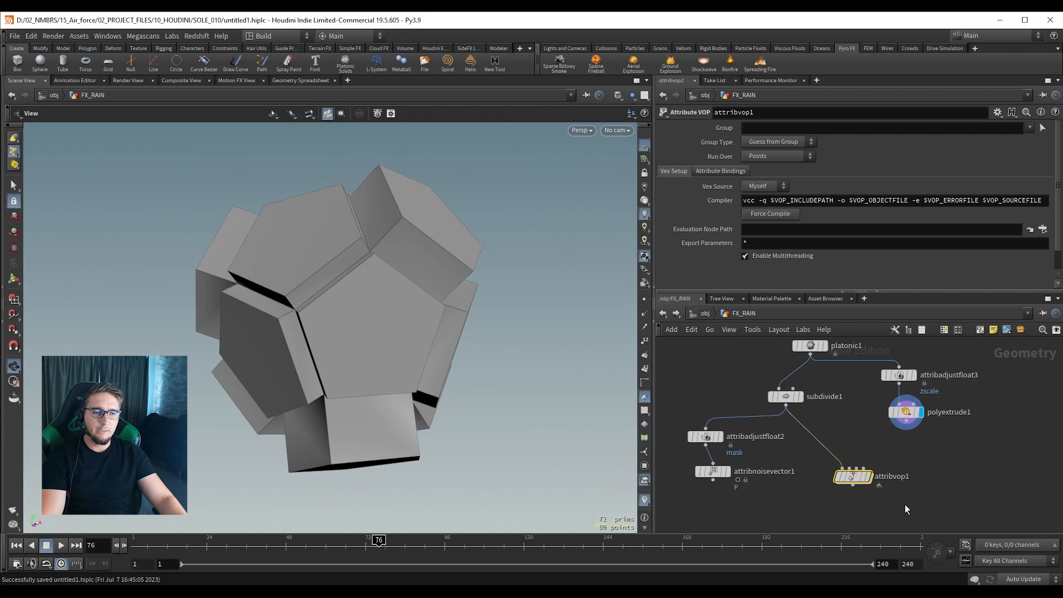
Display attribvop1 in the viewport and enter its VEX Builder network.
middle_drag(904, 504, 881, 472)
drag(892, 483, 784, 434)
key(shift+r)
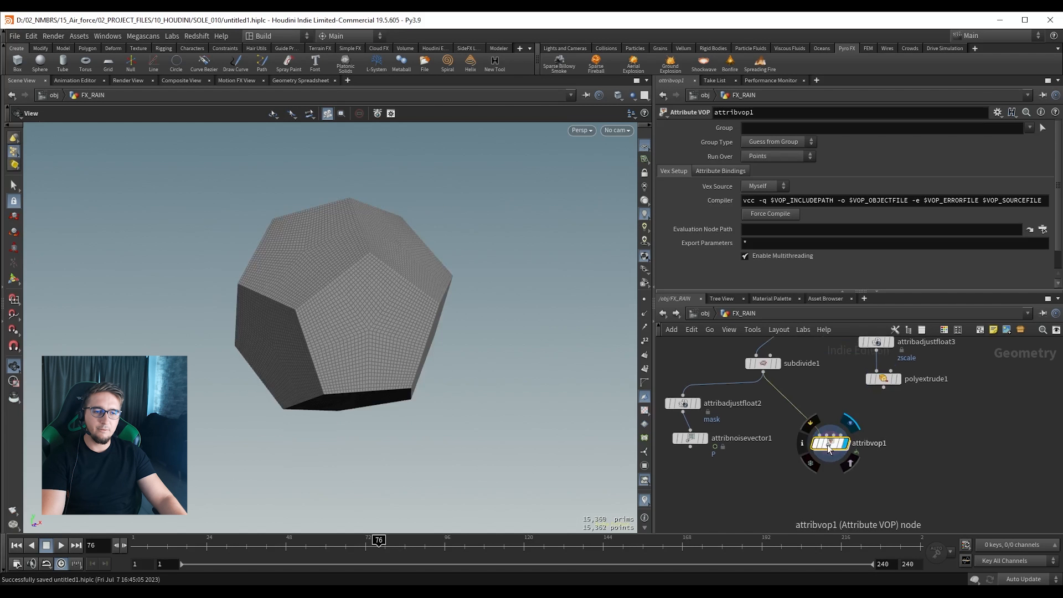
double_click(826, 443)
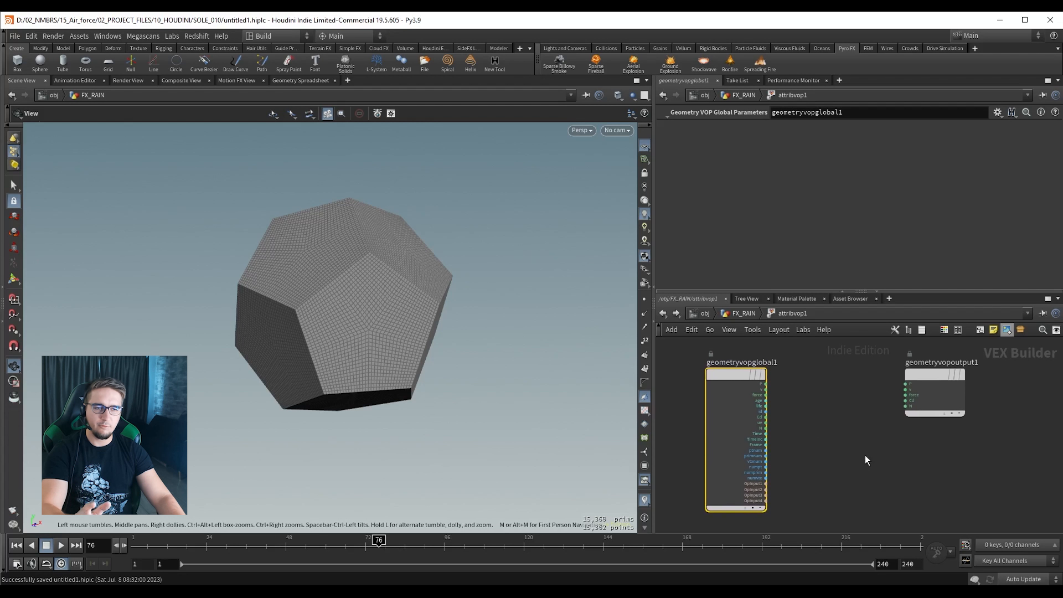
Select the geometryvopglobal1 and geometryvopoutput1 nodes in turn to identify the network's start and end.
drag(827, 350, 704, 502)
middle_drag(878, 458, 841, 486)
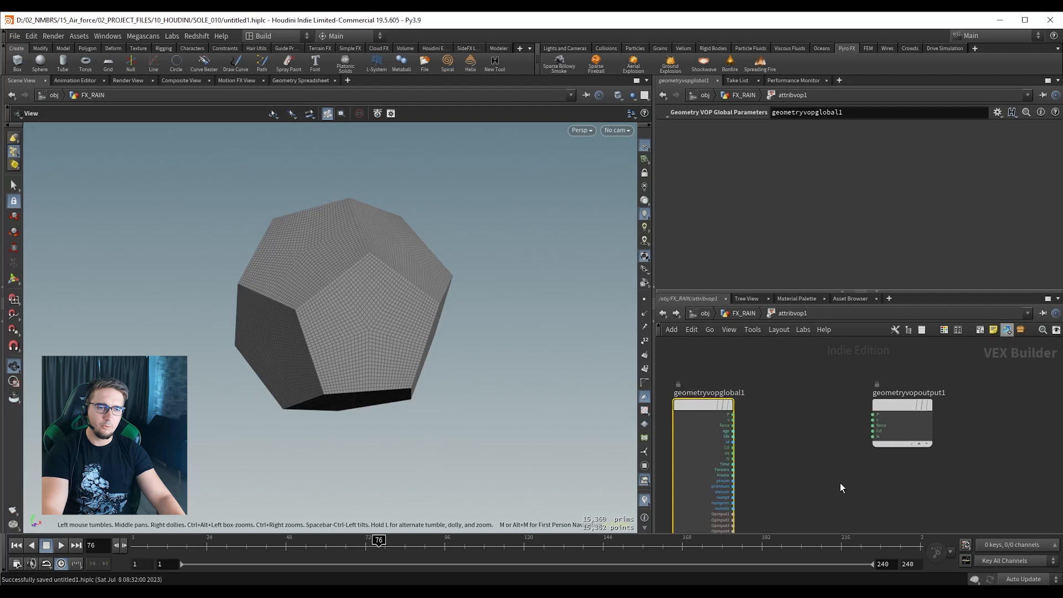
drag(840, 483, 929, 392)
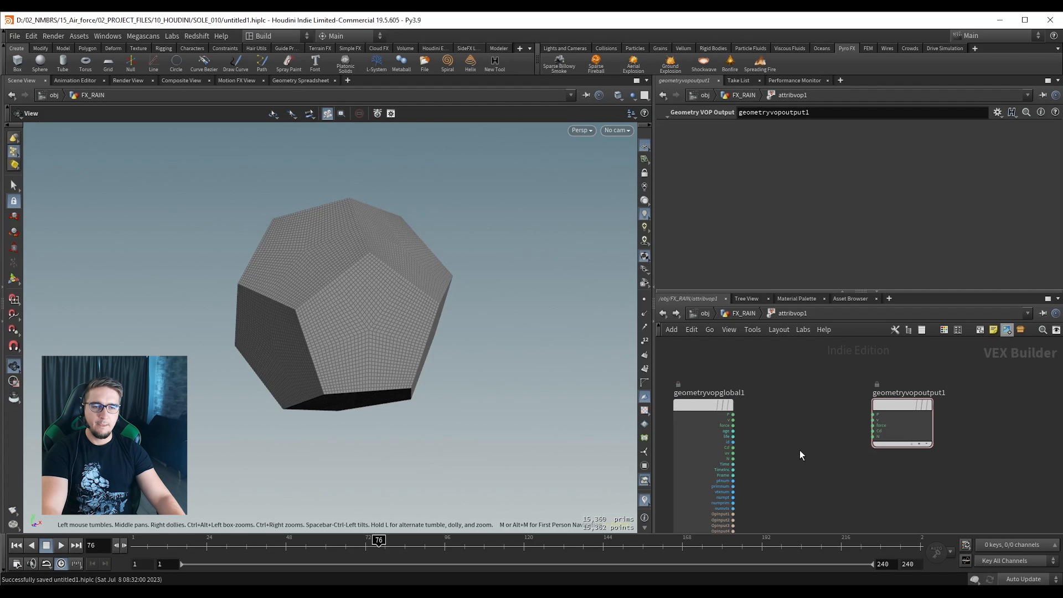
Examine the attribute outputs of geometryvopglobal1, from P and v onward, and save the scene.
scroll(775, 460, up, 4)
middle_drag(778, 441, 886, 483)
scroll(897, 445, up, 2)
scroll(861, 398, down, 1)
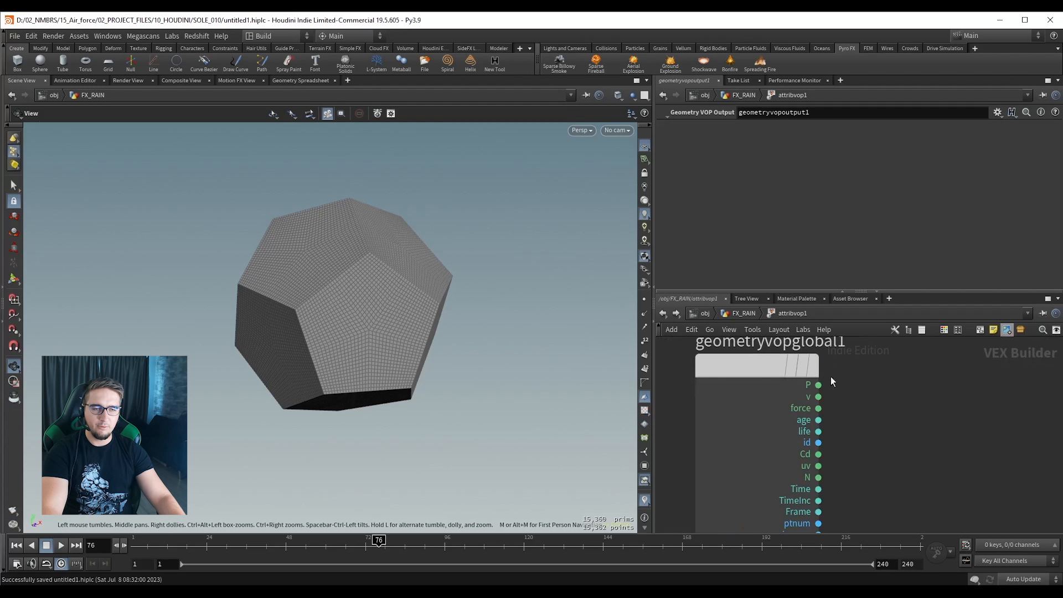
mouse_move(770, 374)
mouse_down()
mouse_move(780, 393)
mouse_move(774, 380)
mouse_up()
middle_drag(968, 425, 819, 430)
middle_drag(897, 426, 837, 448)
middle_drag(733, 443, 978, 413)
scroll(830, 451, up, 2)
scroll(814, 427, down, 2)
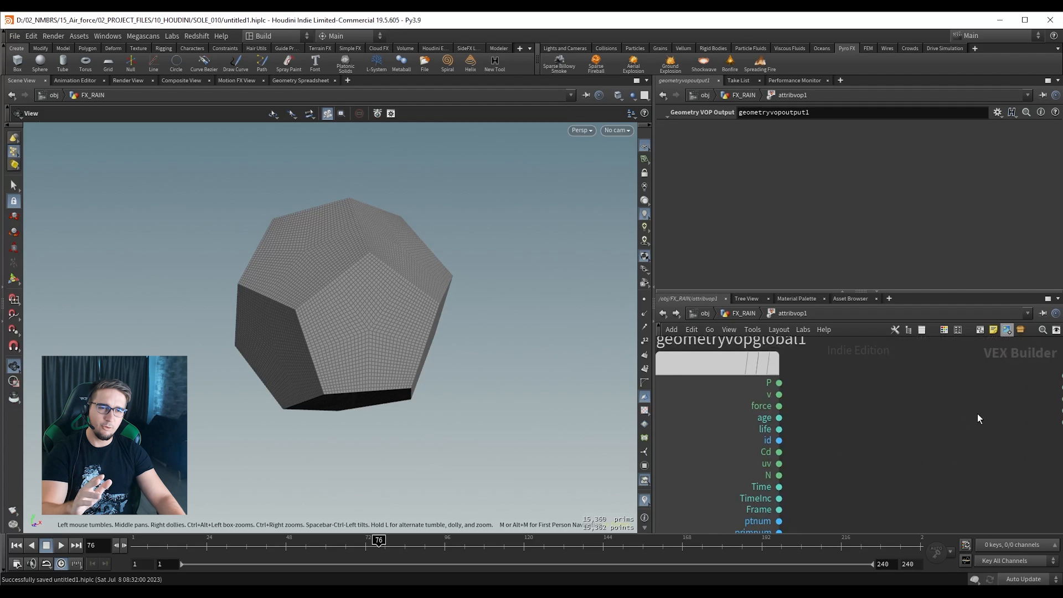
key(ctrl+s)
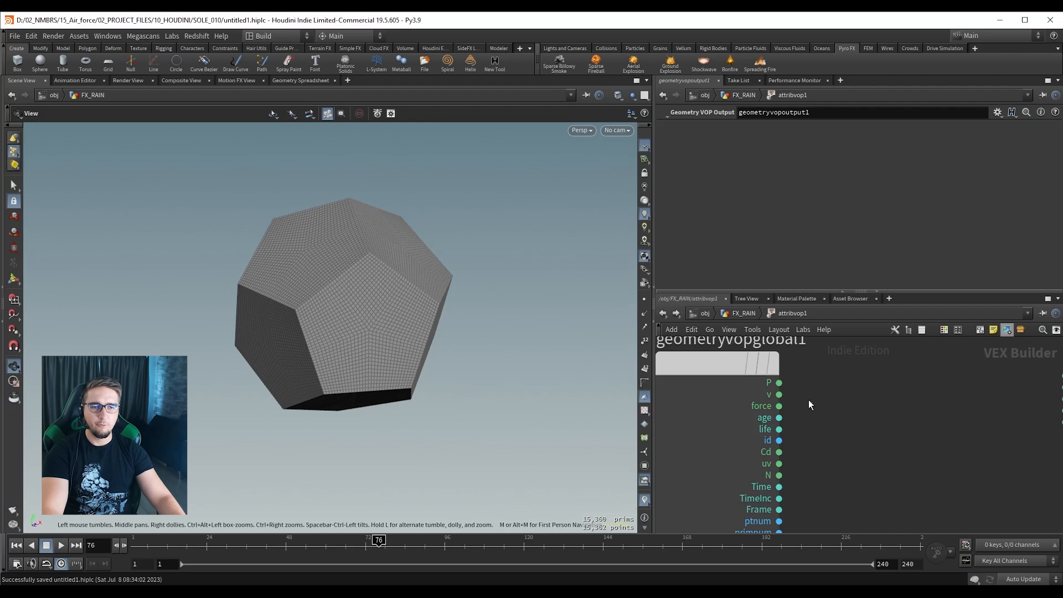
click(780, 395)
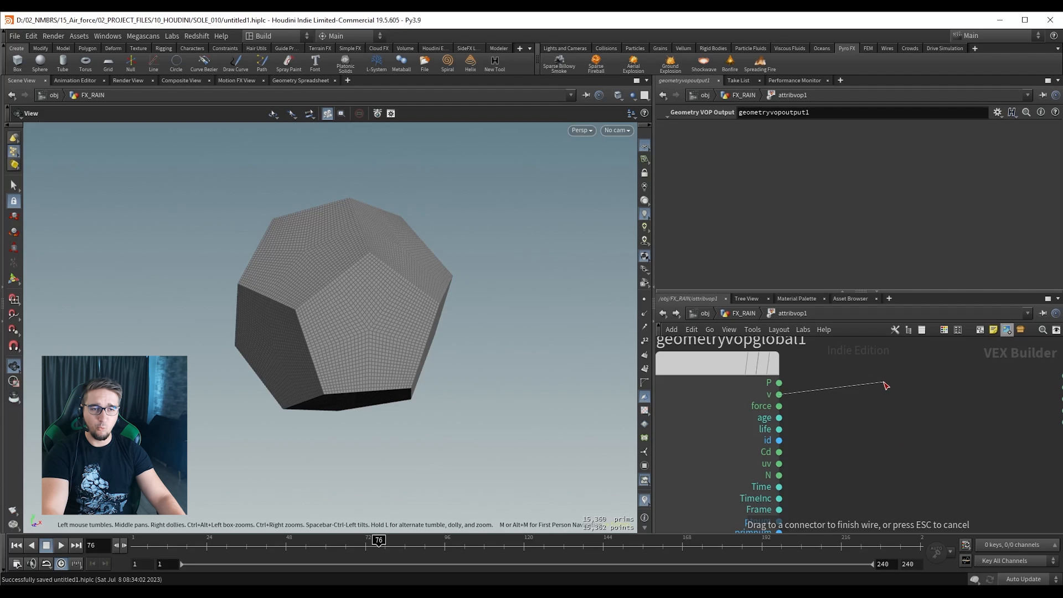
drag(884, 384, 886, 405)
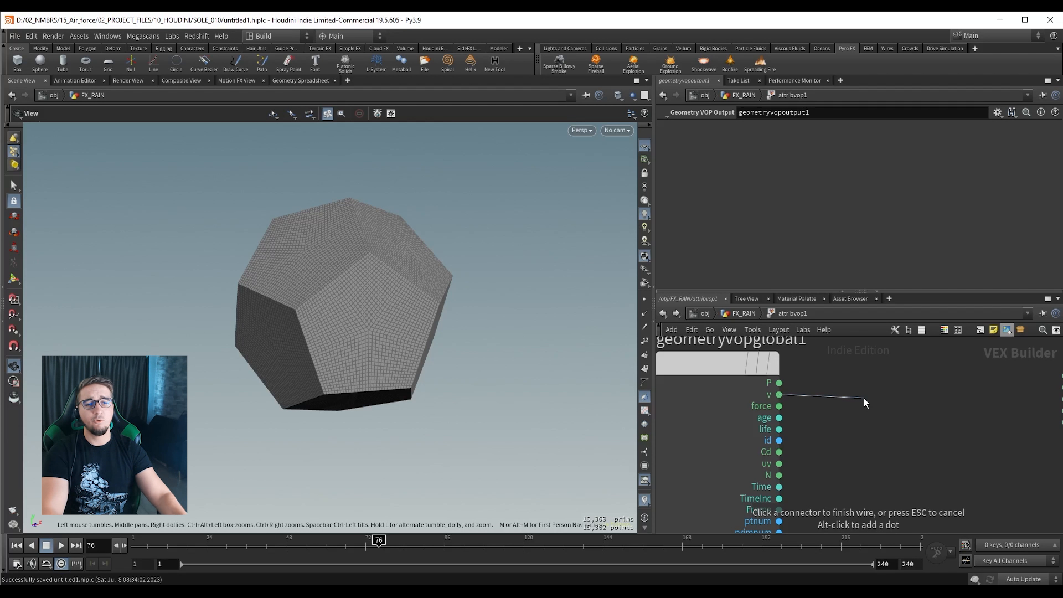
key(Escape)
key(h)
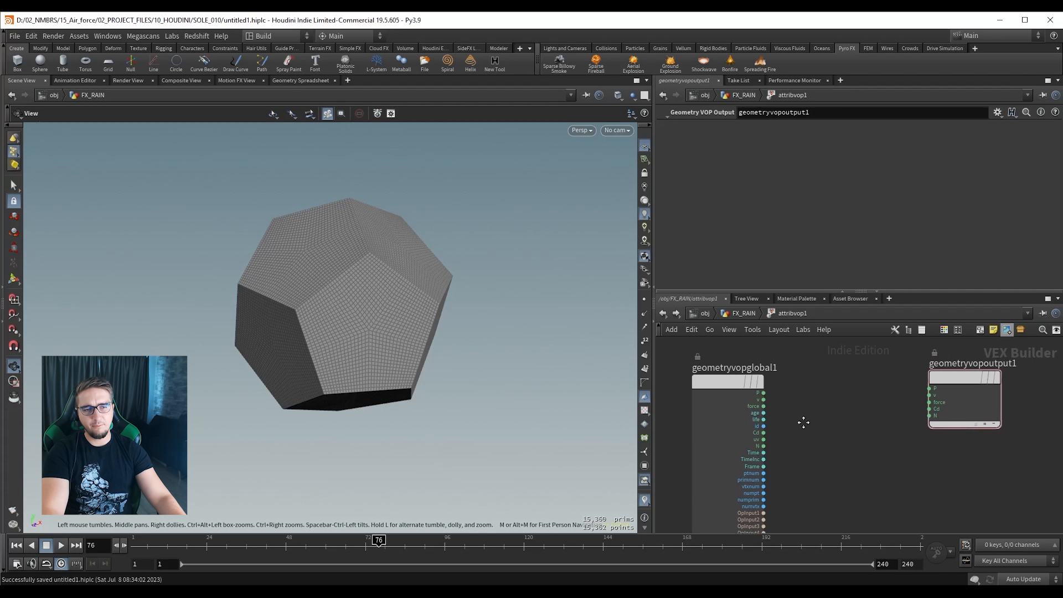
Pull a trial wire from geometryvopglobal1's Frame output and cancel it without connecting it to anything.
scroll(785, 476, up, 2)
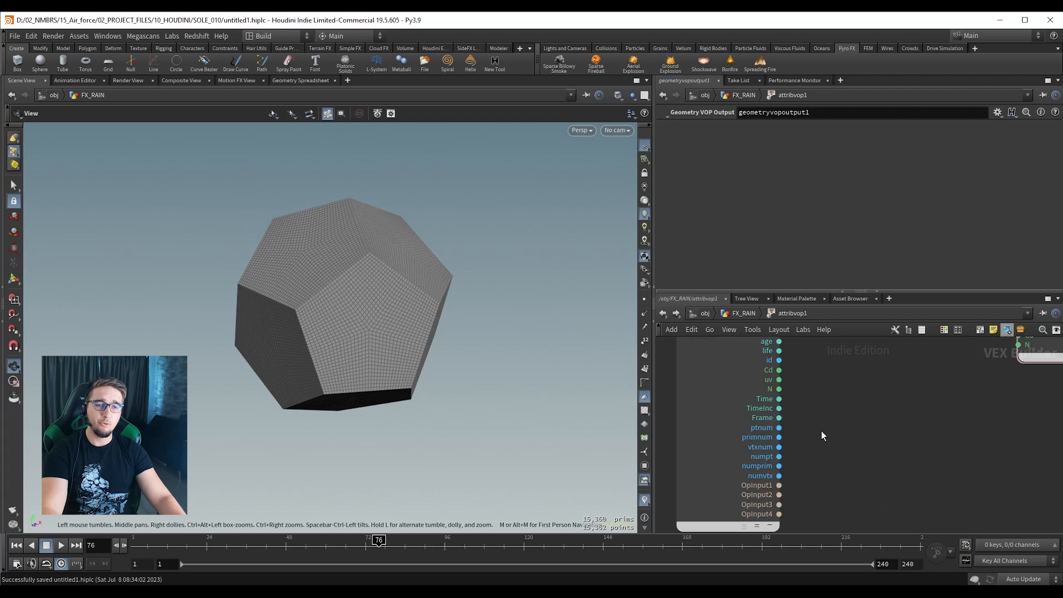
scroll(821, 431, up, 1)
click(764, 431)
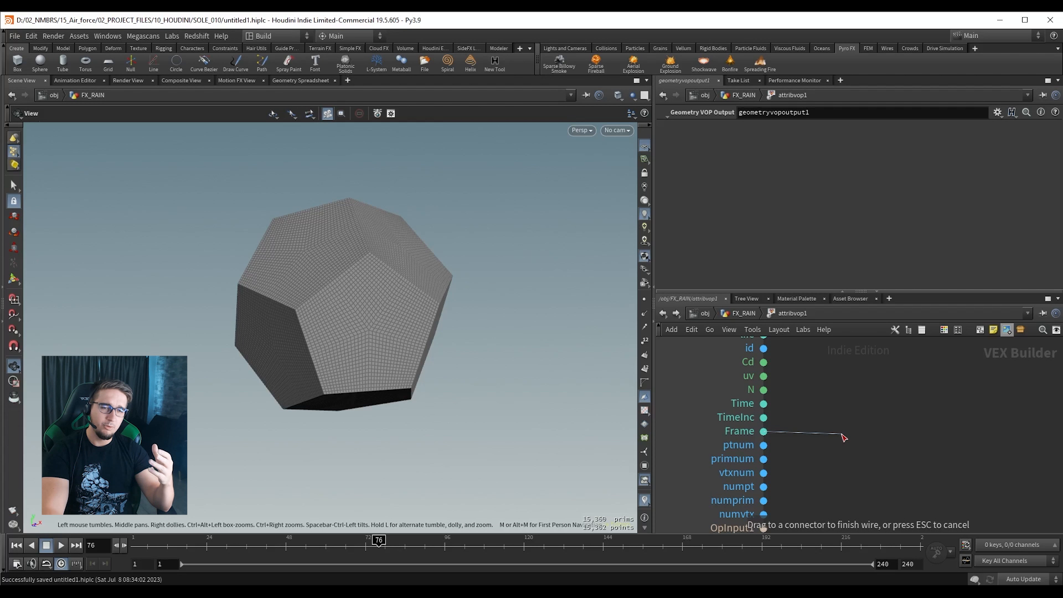
drag(841, 434, 764, 431)
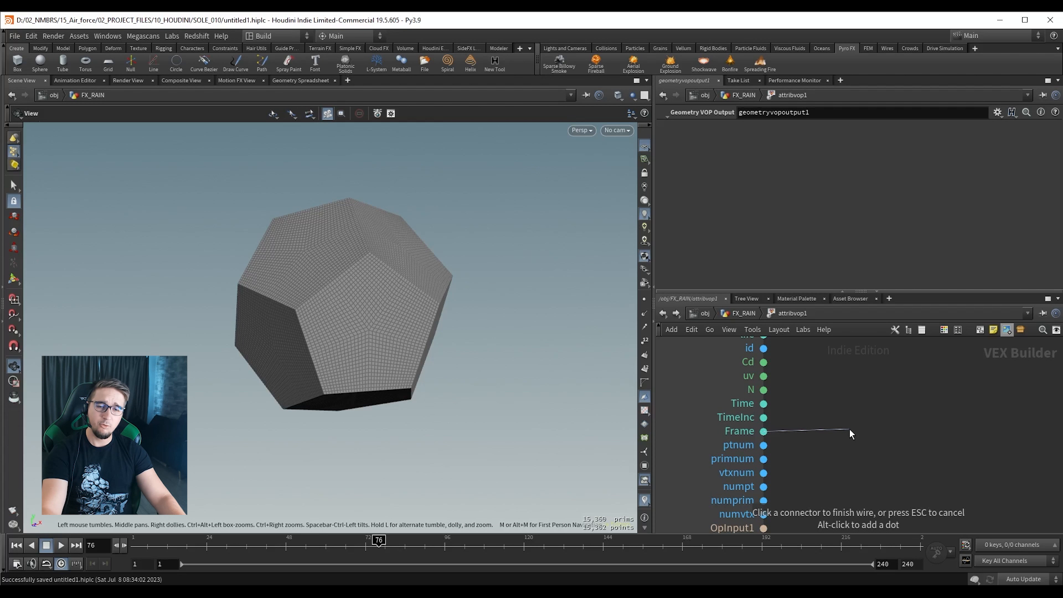
key(Escape)
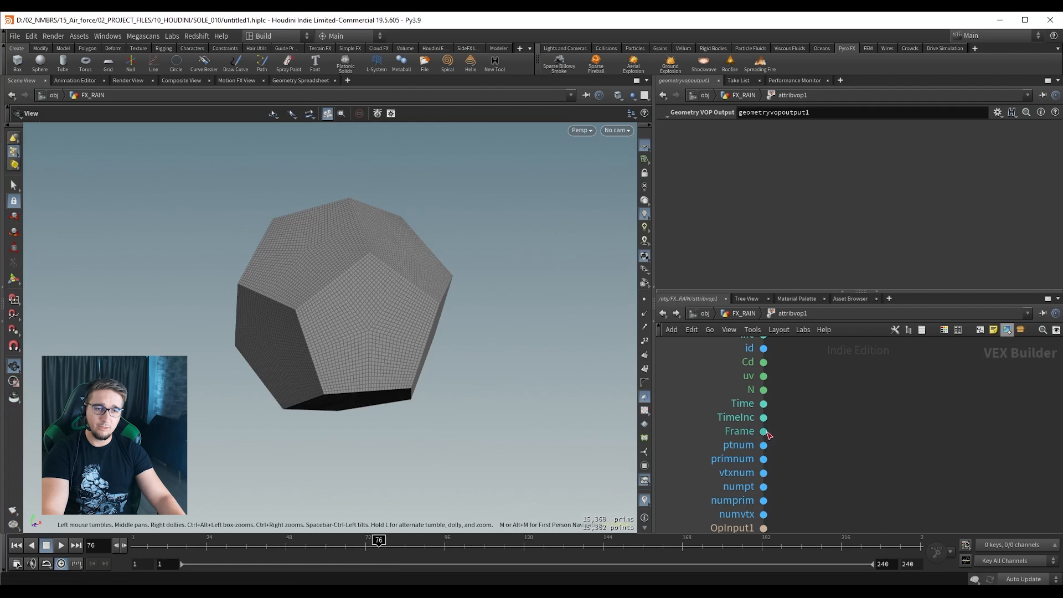
drag(766, 432, 847, 428)
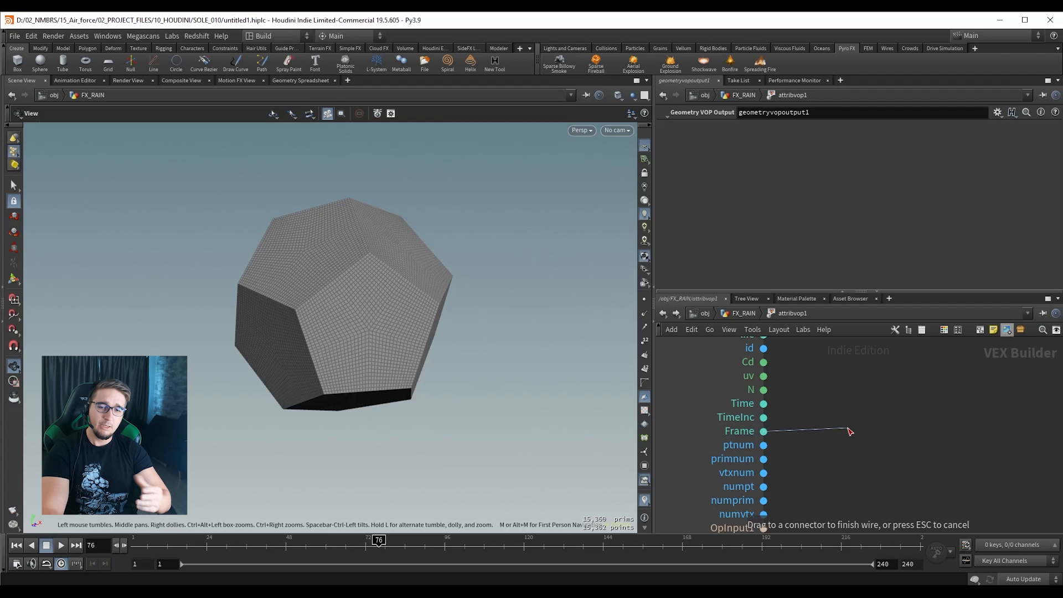
key(Escape)
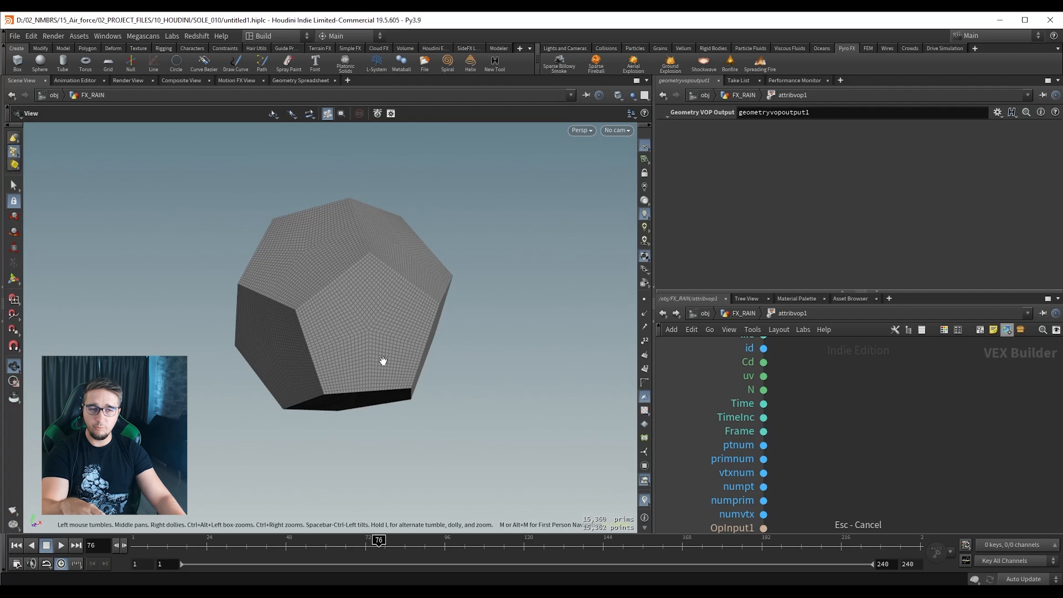
drag(763, 431, 820, 431)
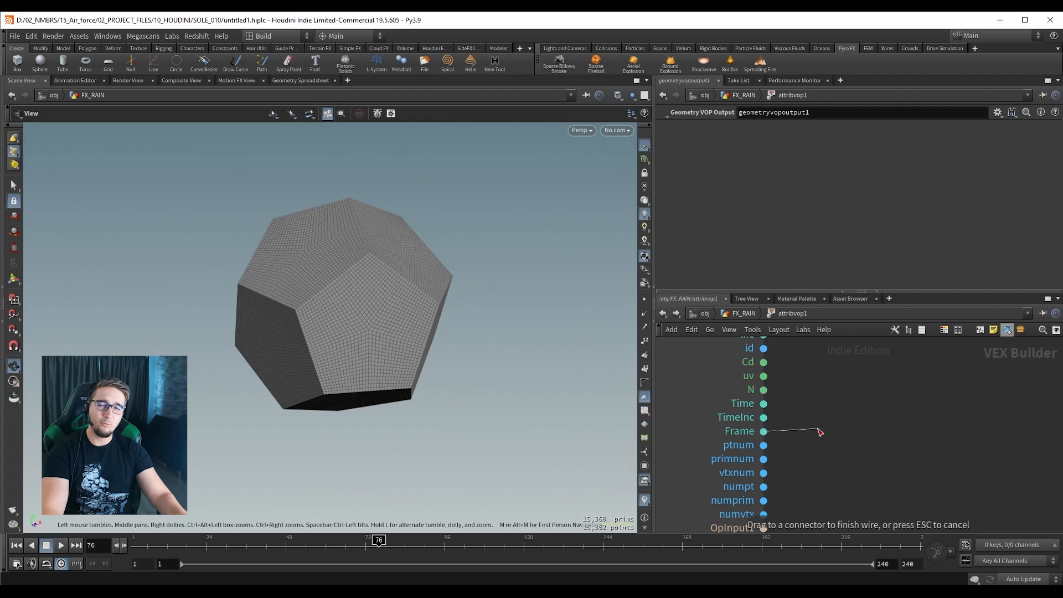
key(Escape)
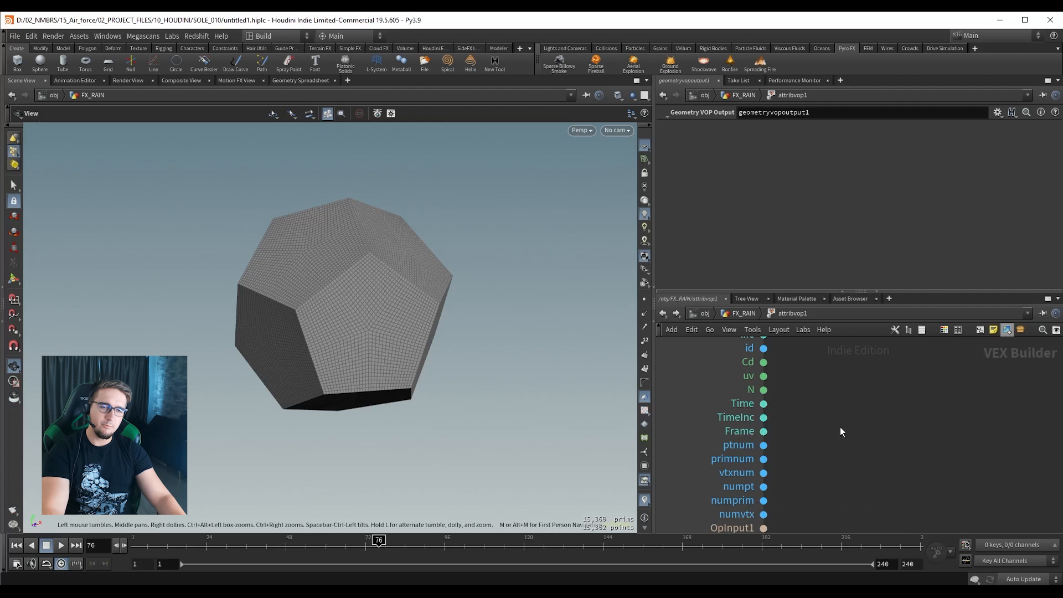
Examine the data types of geometryvopglobal1's outputs, from P, v and id down to ptnum, numprim and the OpInput entries.
scroll(830, 408, down, 3)
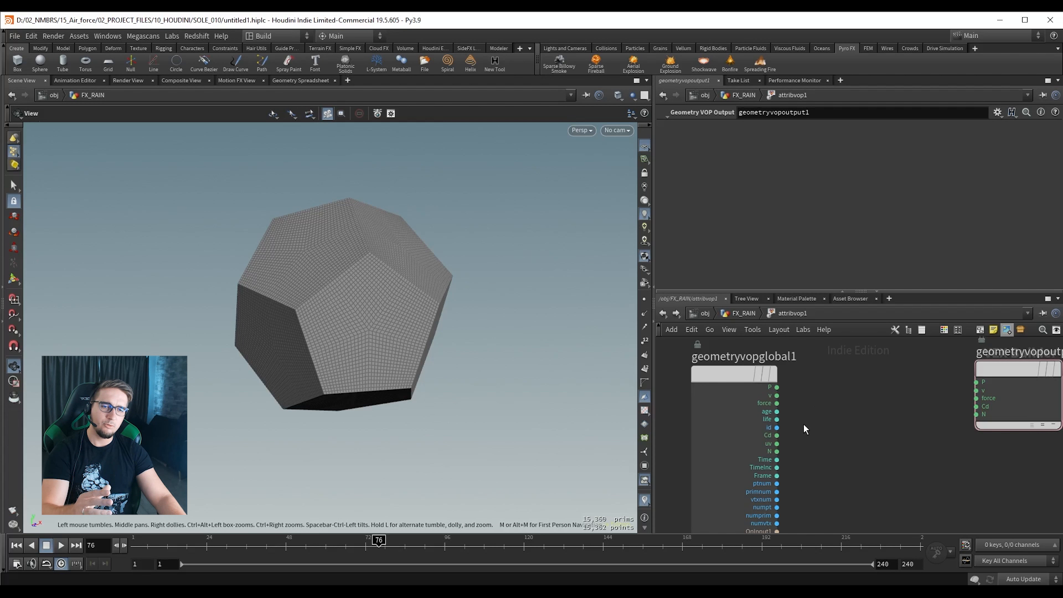
scroll(788, 411, up, 5)
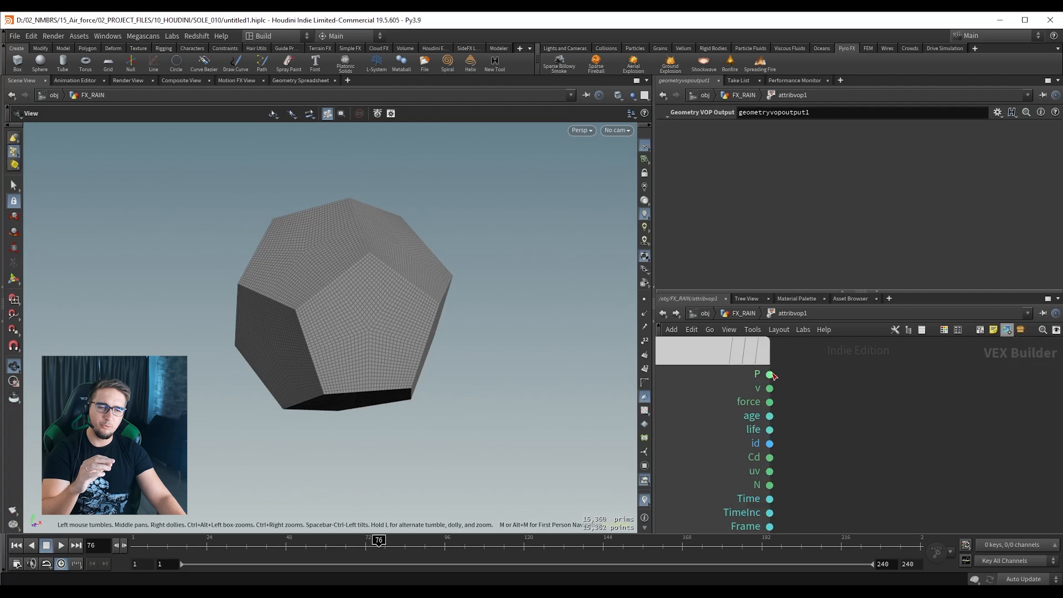
scroll(812, 433, down, 3)
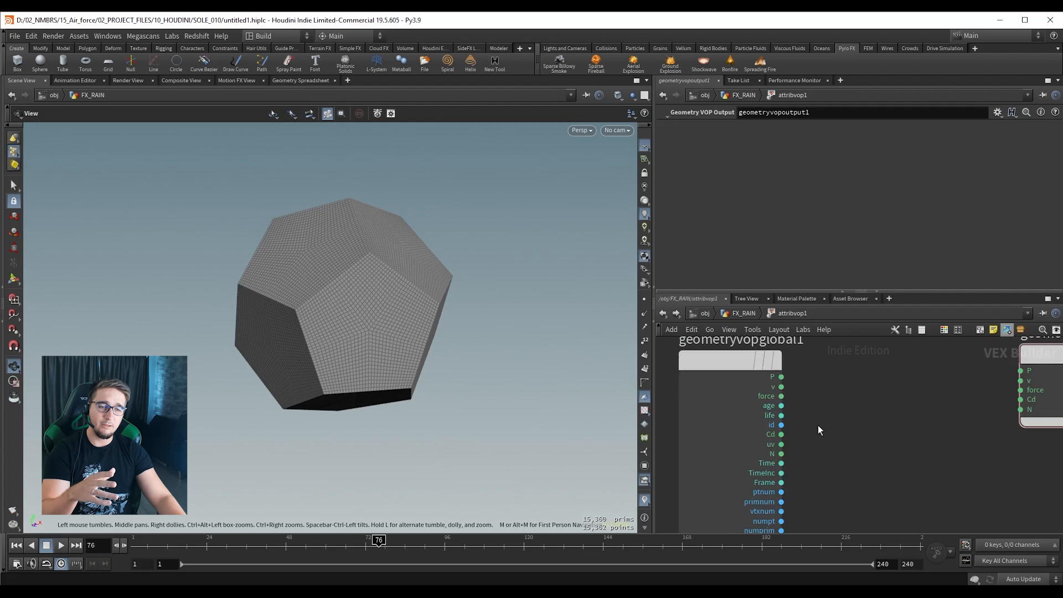
scroll(816, 422, up, 4)
scroll(792, 400, down, 1)
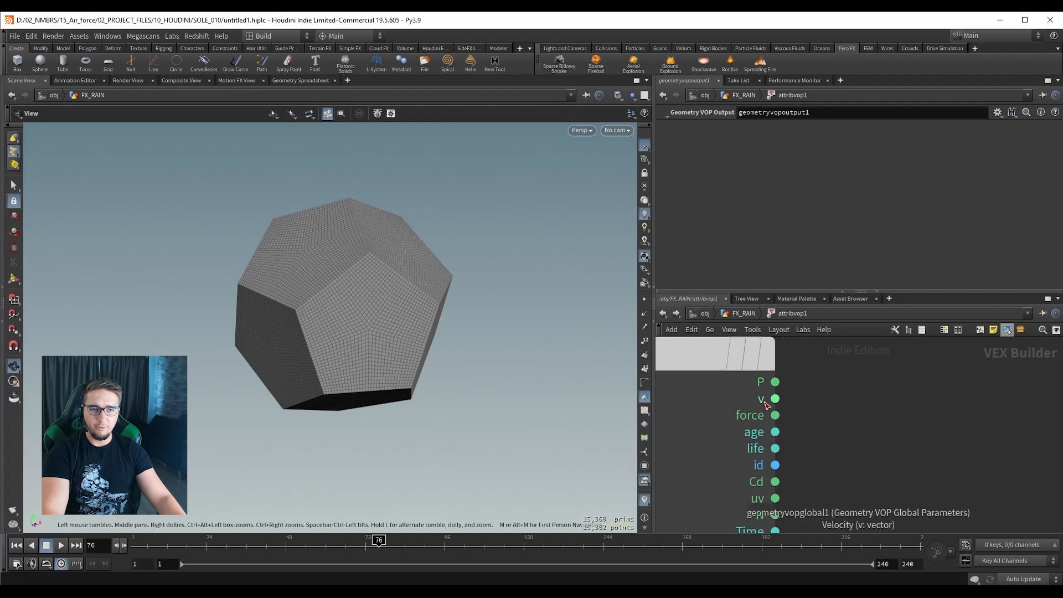
middle_drag(759, 435, 775, 409)
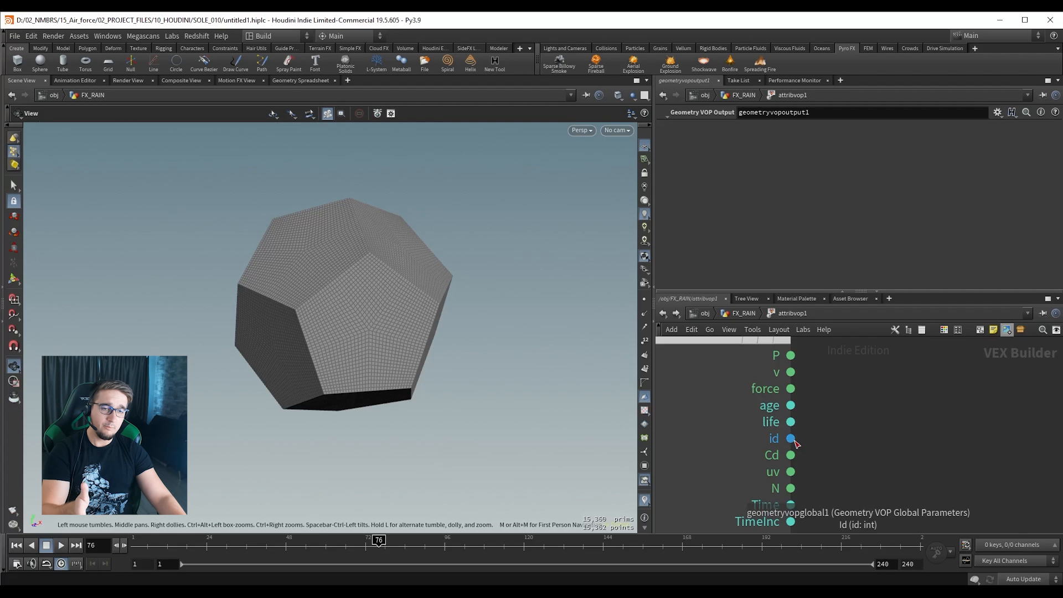
scroll(837, 453, down, 2)
scroll(838, 453, down, 1)
middle_drag(855, 490, 849, 391)
scroll(823, 444, up, 2)
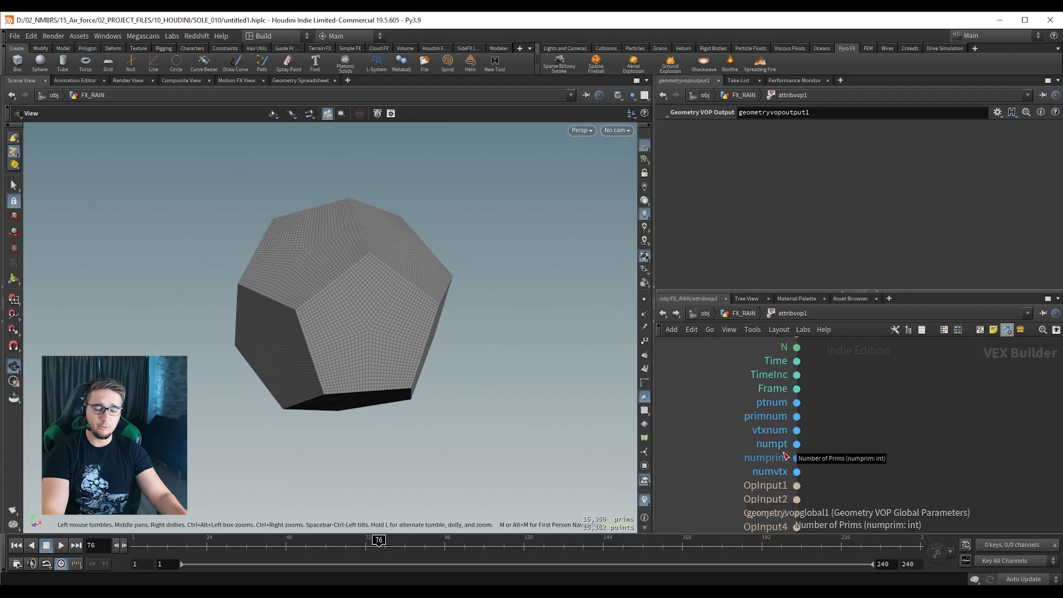
scroll(785, 455, down, 1)
middle_drag(846, 402, 834, 448)
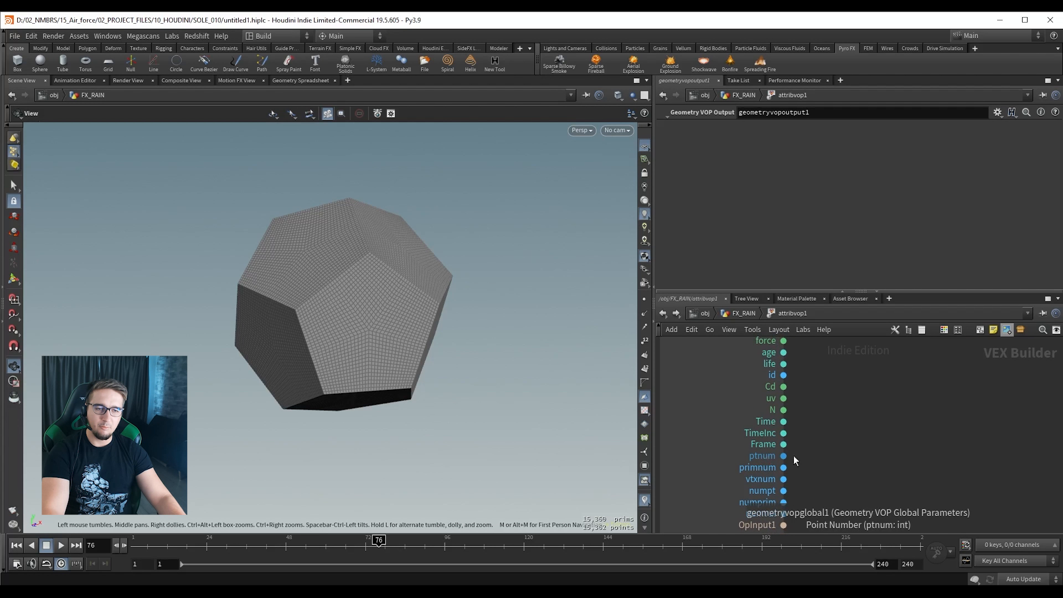
middle_drag(835, 469, 824, 424)
drag(800, 421, 797, 477)
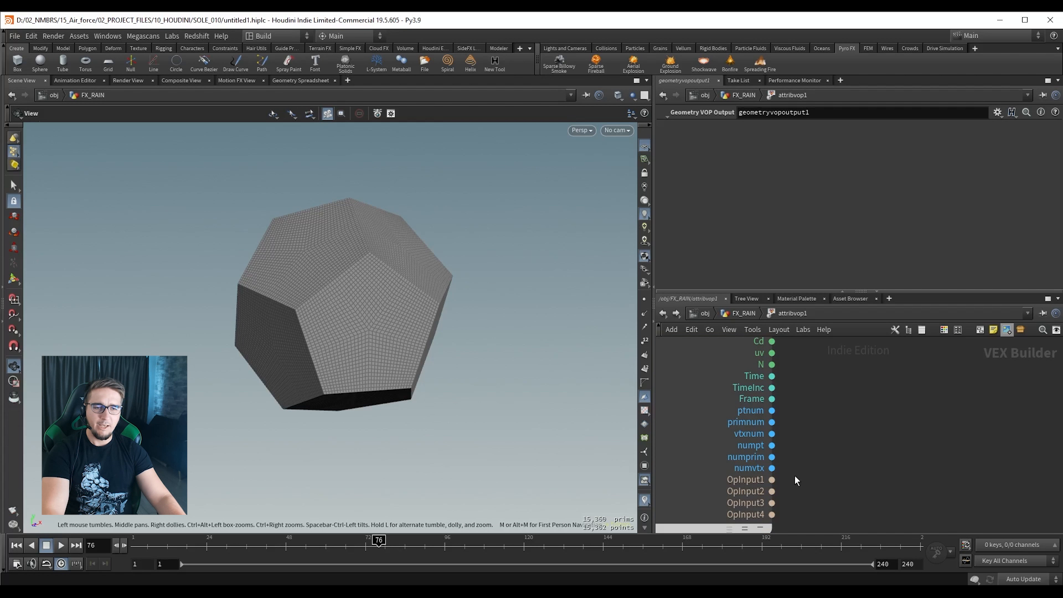
Compare OpInput1 to OpInput4 on geometryvopglobal1 with the four input connectors of attribvop1 in the FX_RAIN network.
scroll(797, 476, up, 2)
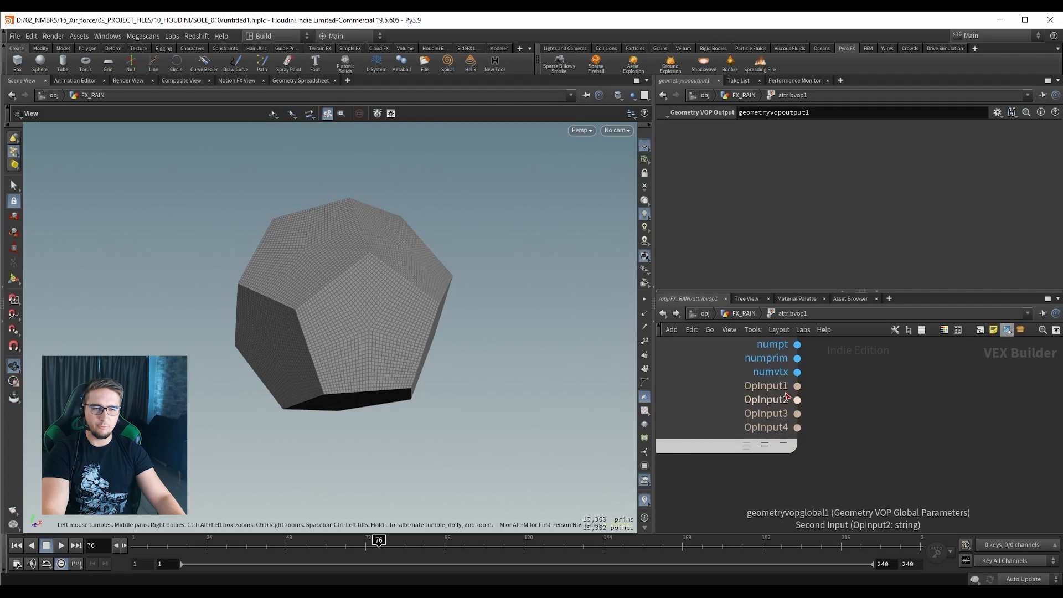
middle_drag(752, 390, 753, 413)
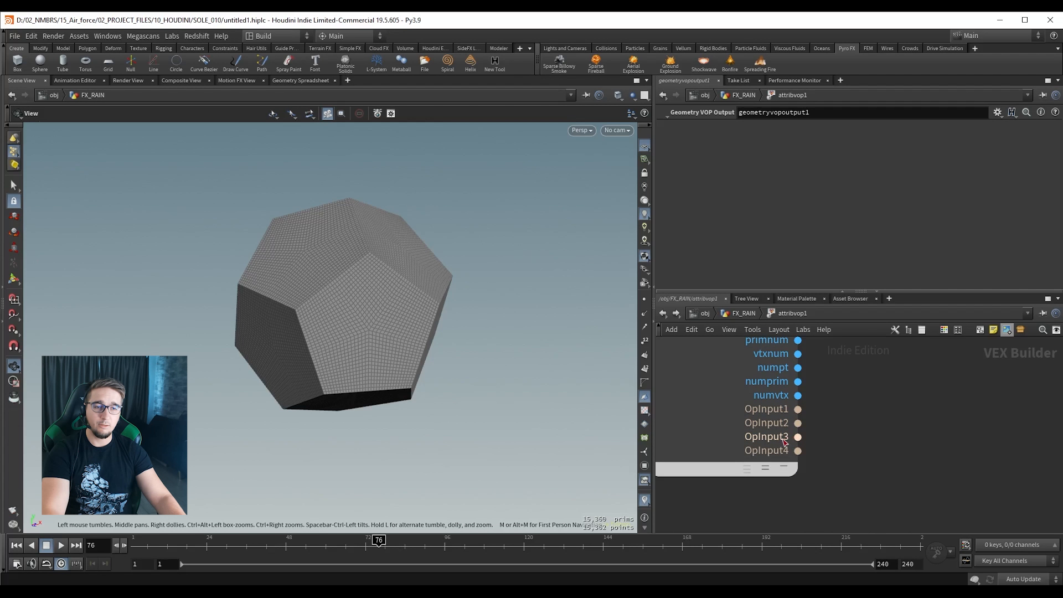
middle_drag(848, 409, 835, 425)
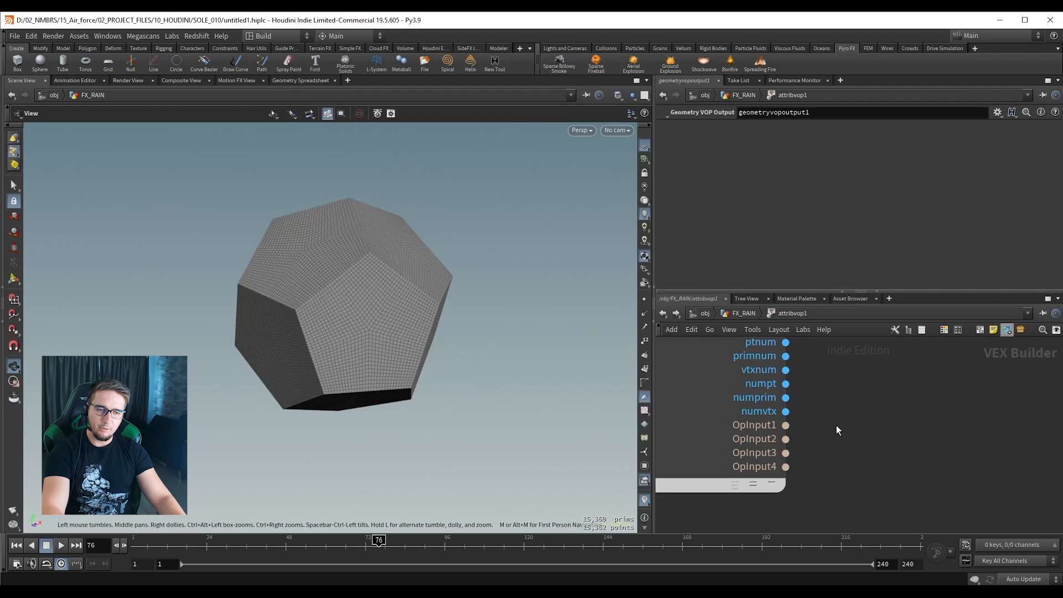
key(u)
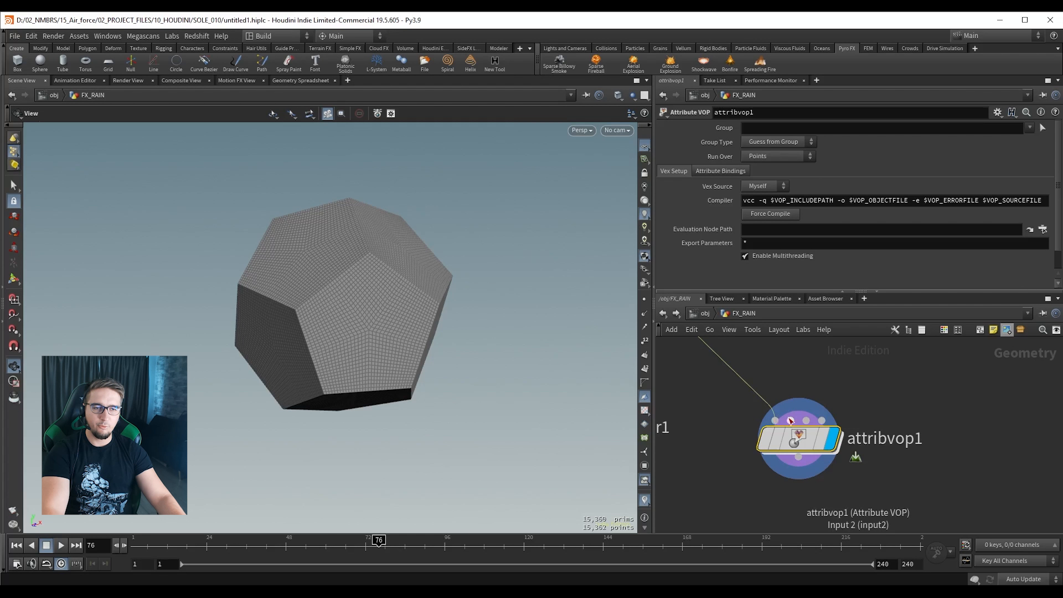
scroll(773, 420, up, 2)
mouse_move(736, 410)
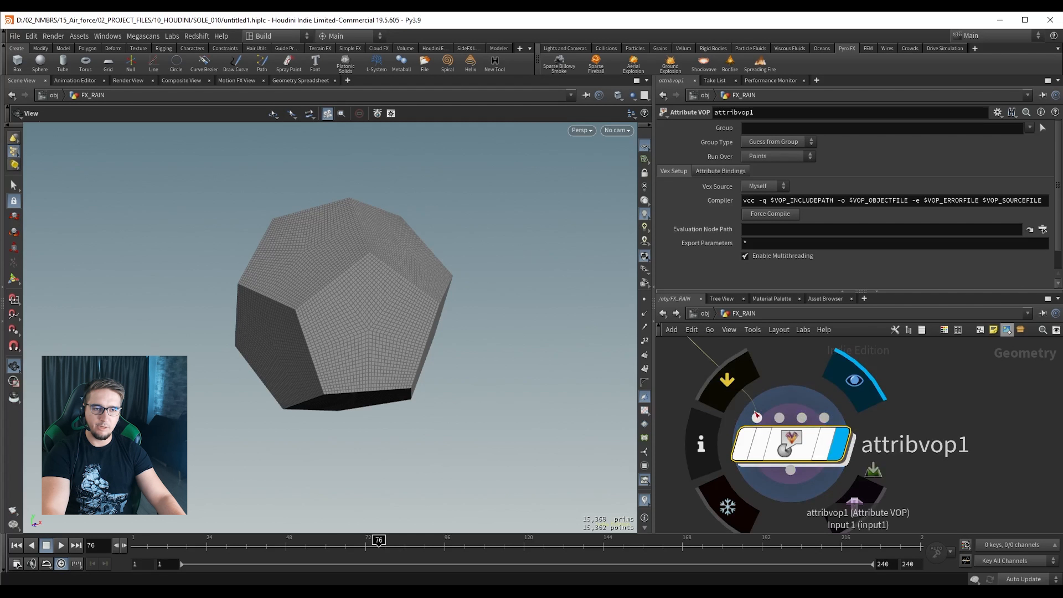
double_click(798, 451)
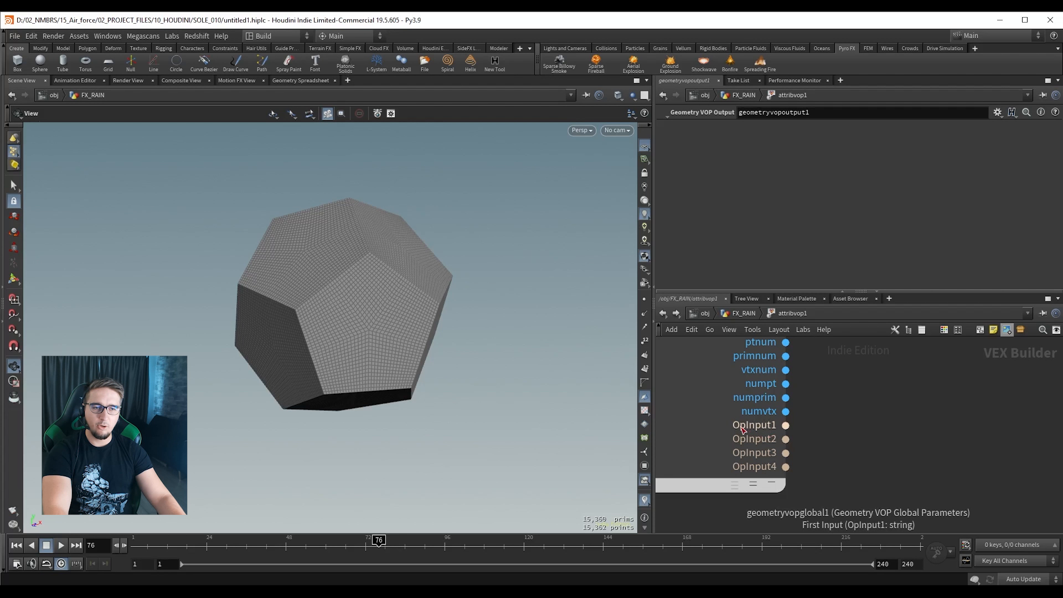
key(u)
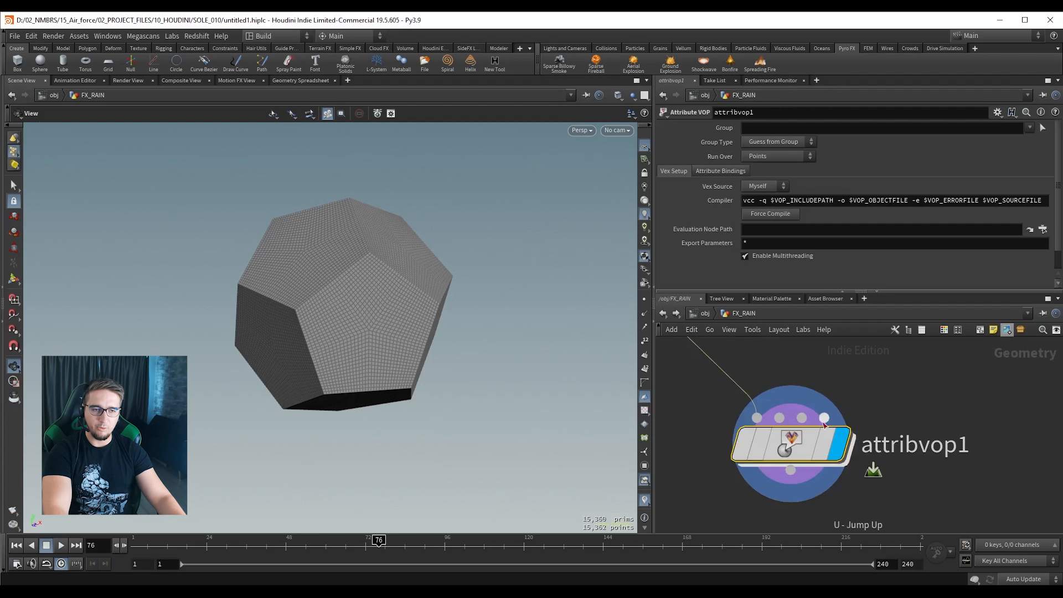
mouse_move(800, 440)
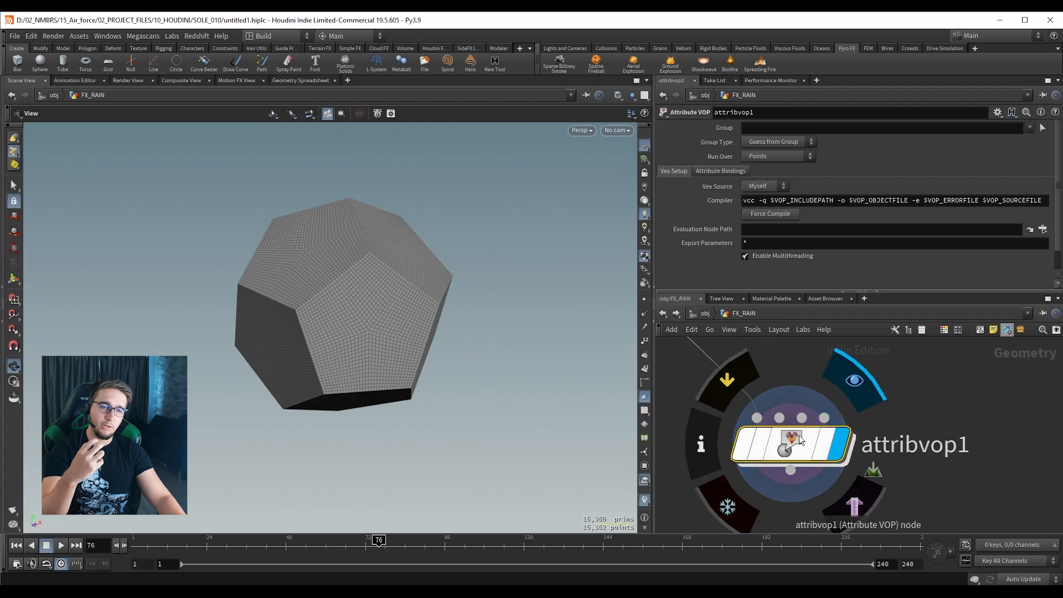
Connect polyextrude1's output to the second input of attribvop1, check the matching OpInput2 inside its network, and save the scene.
scroll(814, 447, down, 2)
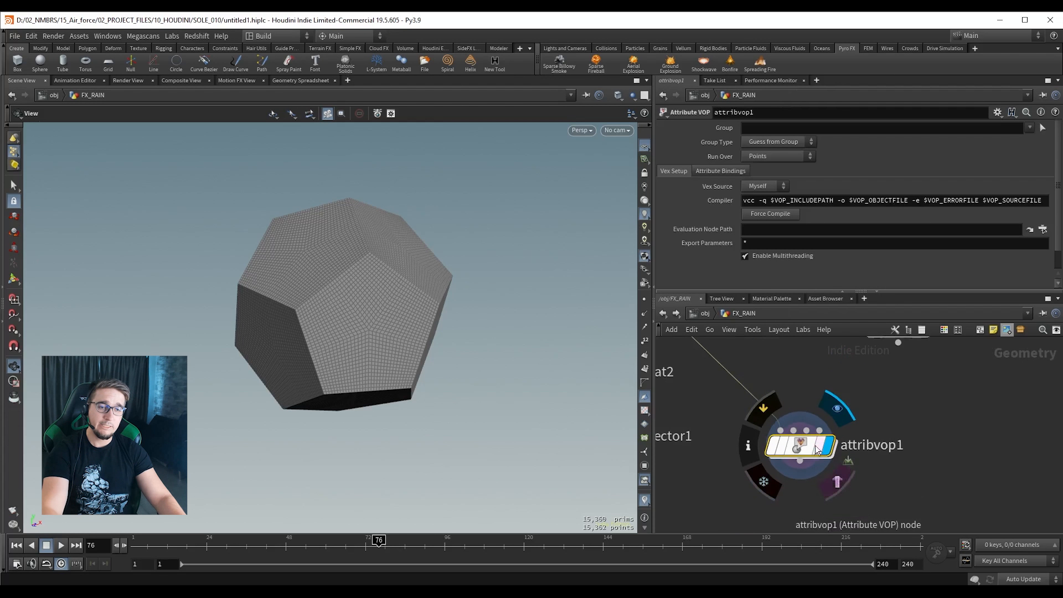
scroll(818, 449, down, 3)
middle_drag(879, 414, 885, 453)
scroll(887, 453, up, 2)
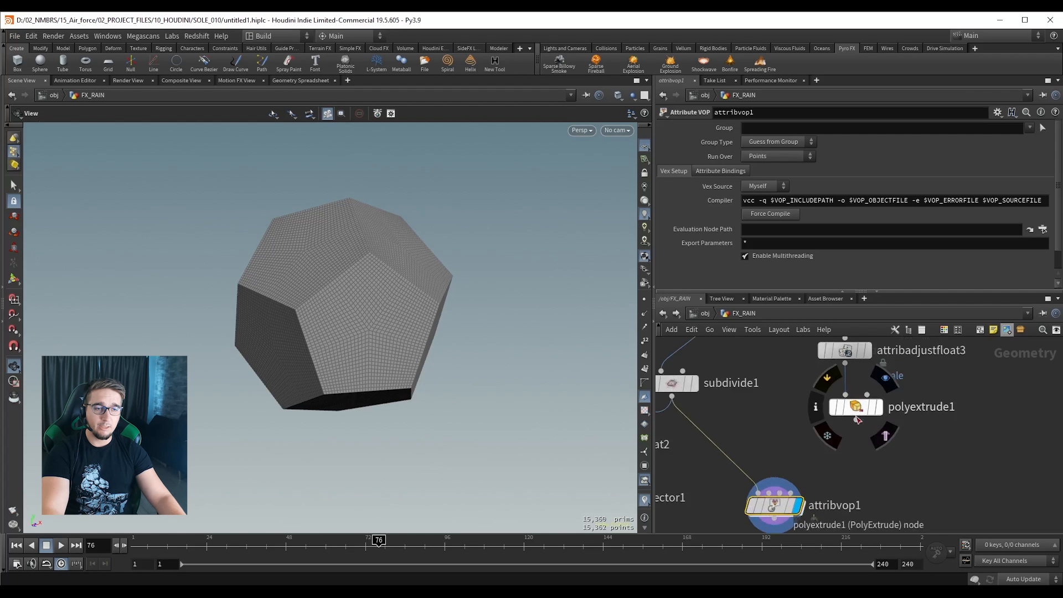
drag(857, 417, 898, 457)
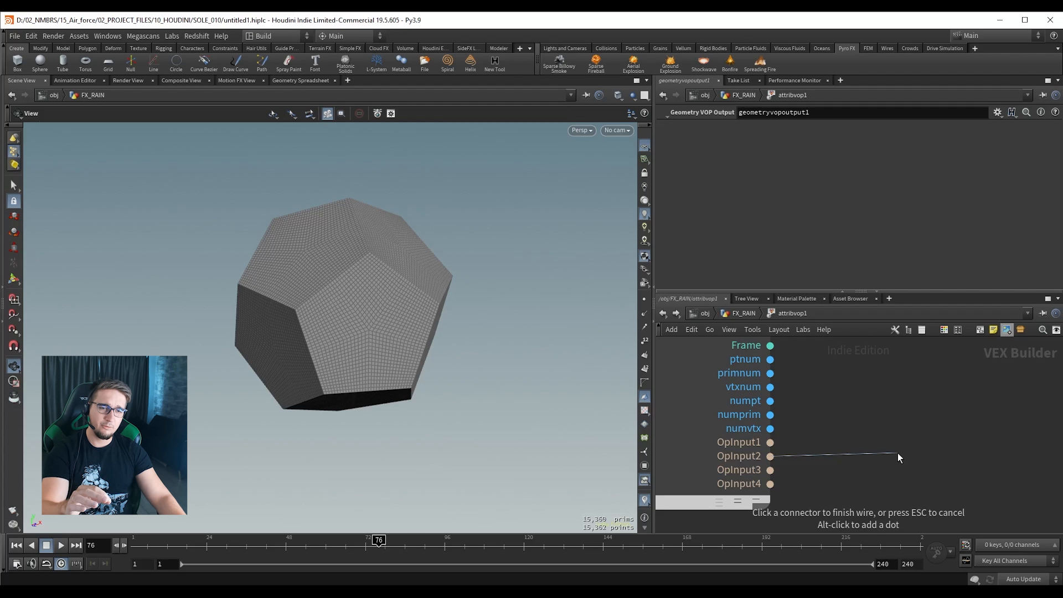
key(Escape)
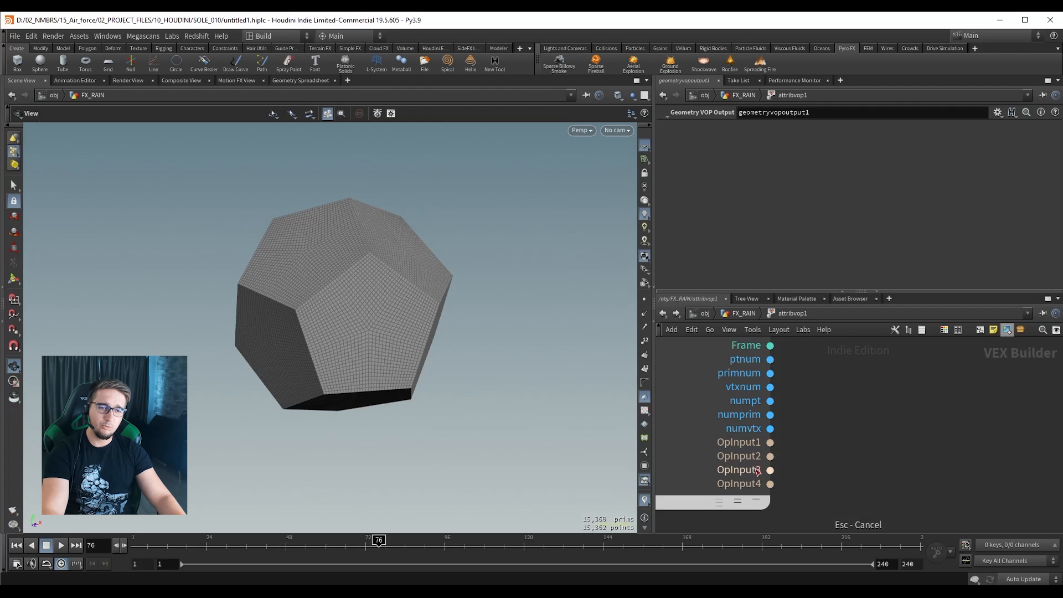
key(ctrl+s)
Connect attribnoisevector1's output to the third input of attribvop1 and check the matching OpInput3 inside its VEX Builder network.
key(u)
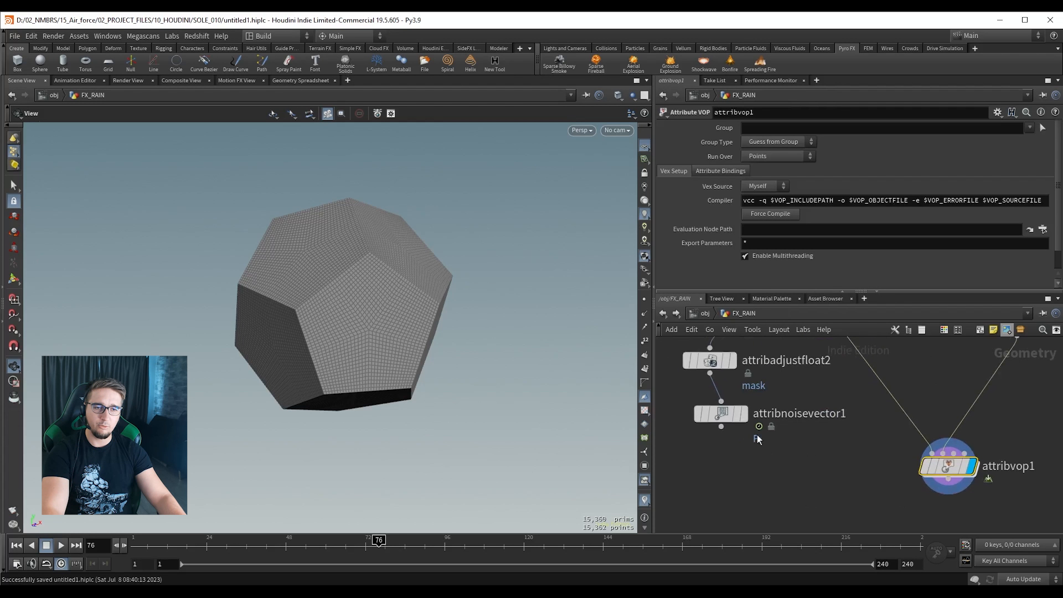
click(721, 426)
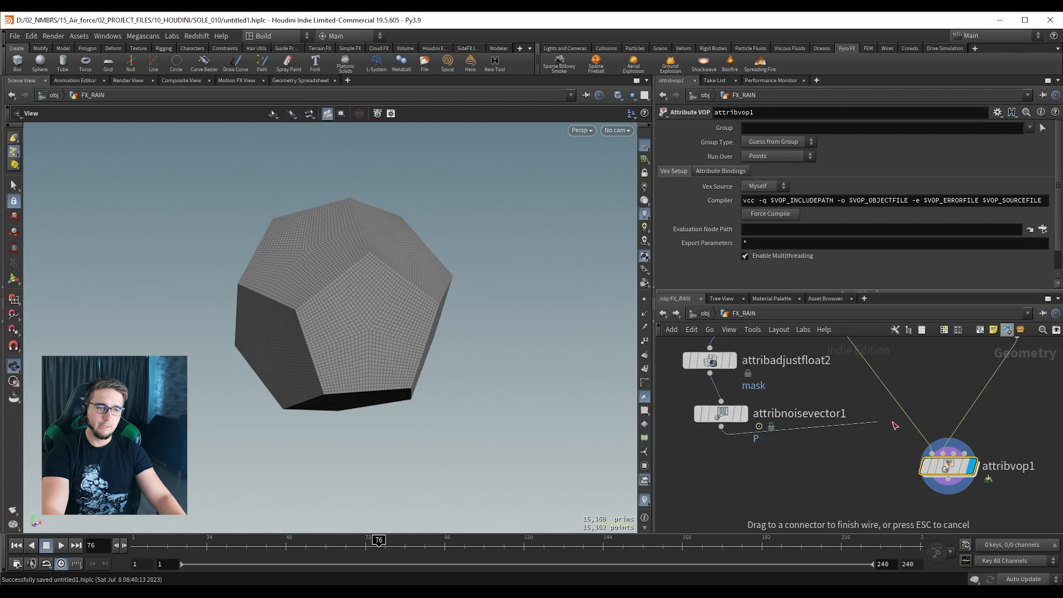
click(954, 454)
middle_drag(1020, 431, 879, 396)
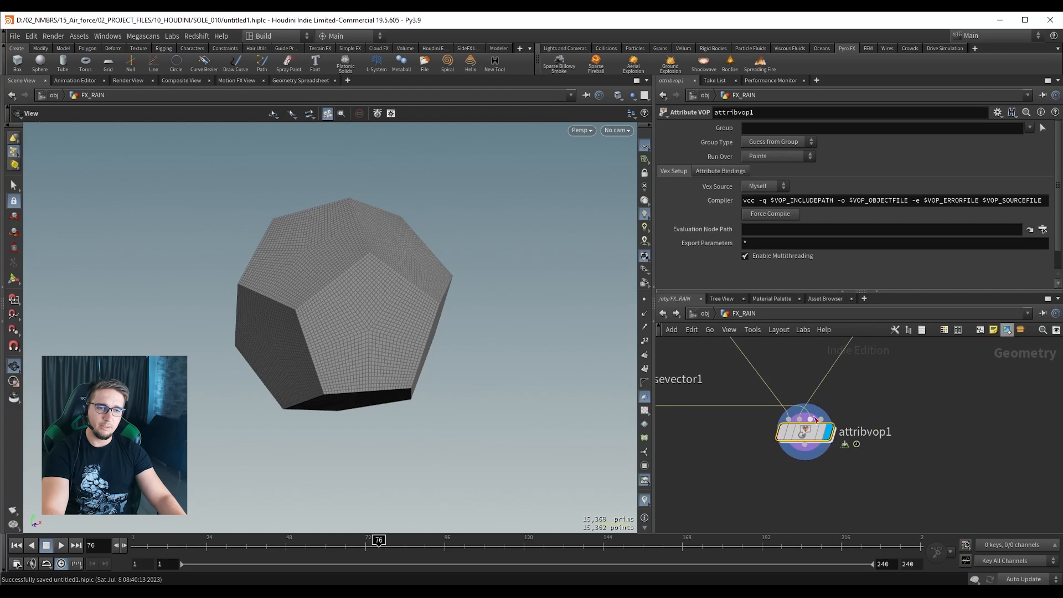
scroll(807, 446, up, 4)
double_click(808, 419)
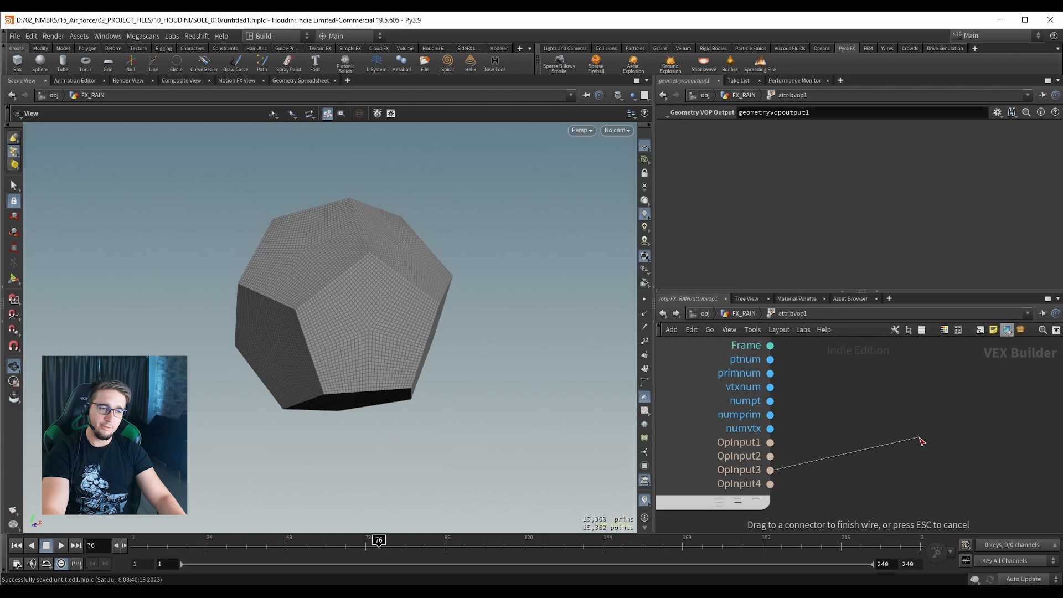
key(Escape)
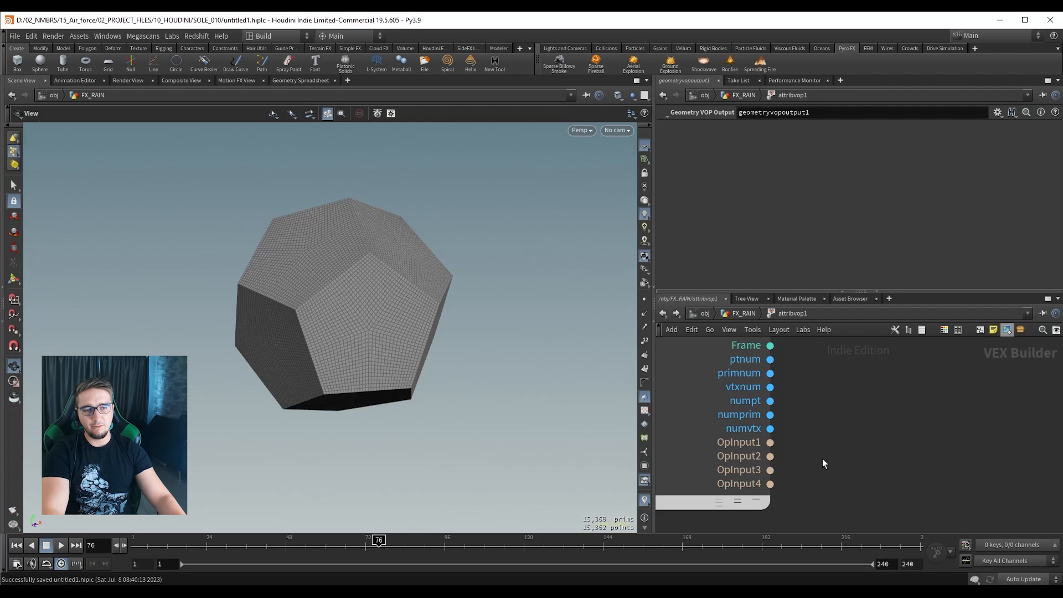
middle_drag(833, 470, 867, 475)
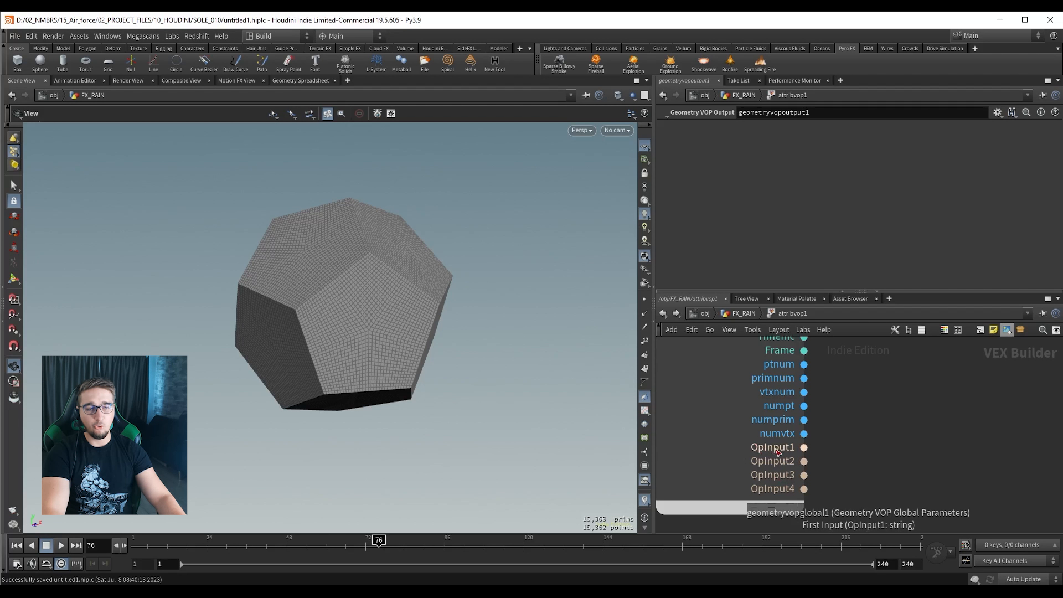
key(u)
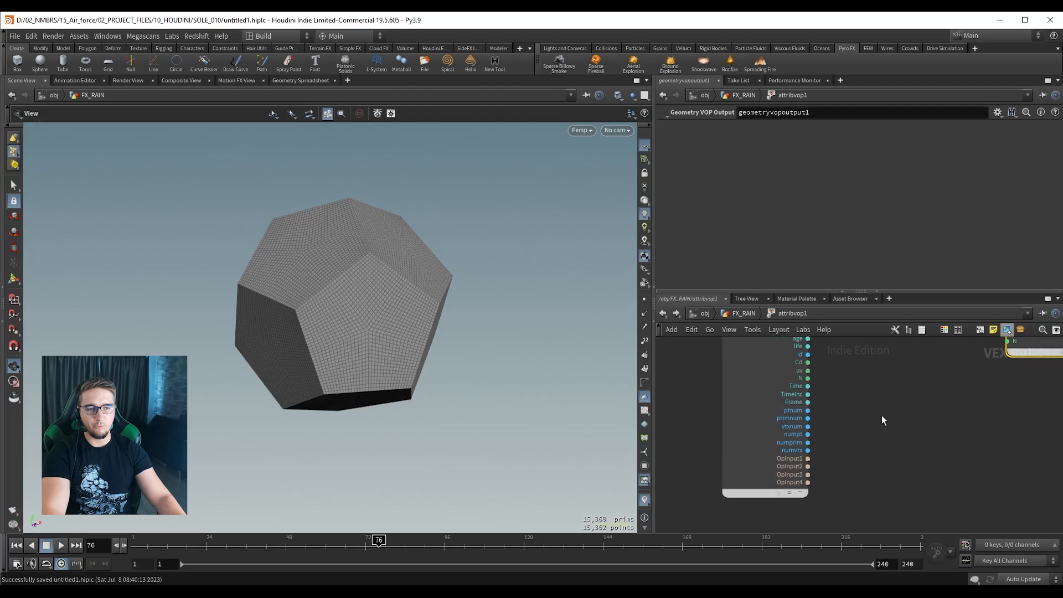
Return to the FX_RAIN network and cut the wires from polyextrude1 and attribnoisevector1 into attribvop1, keeping subdivide1 connected.
scroll(826, 436, down, 3)
middle_drag(834, 427, 798, 476)
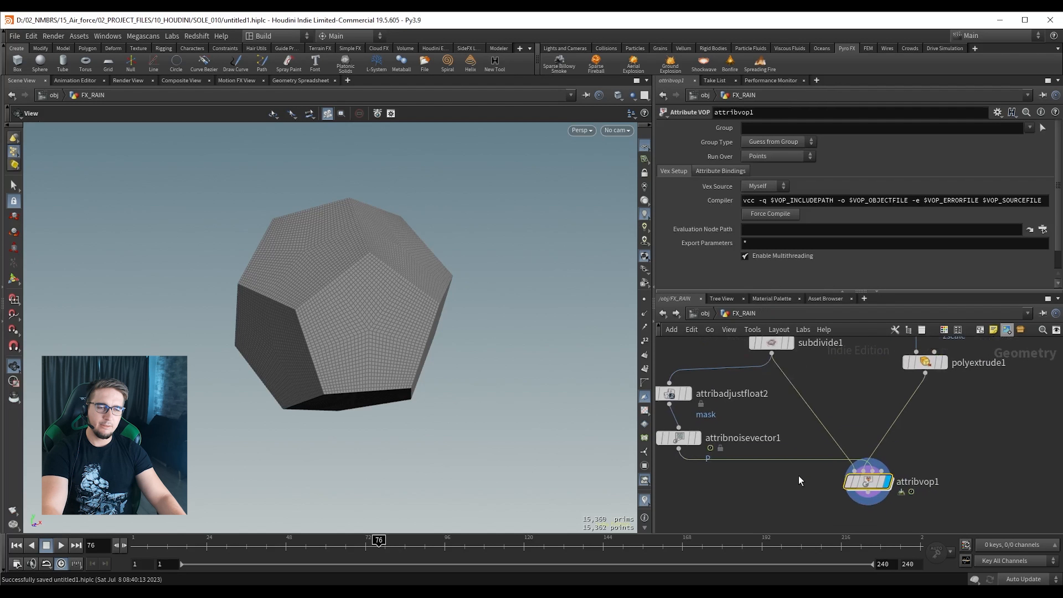
key(y)
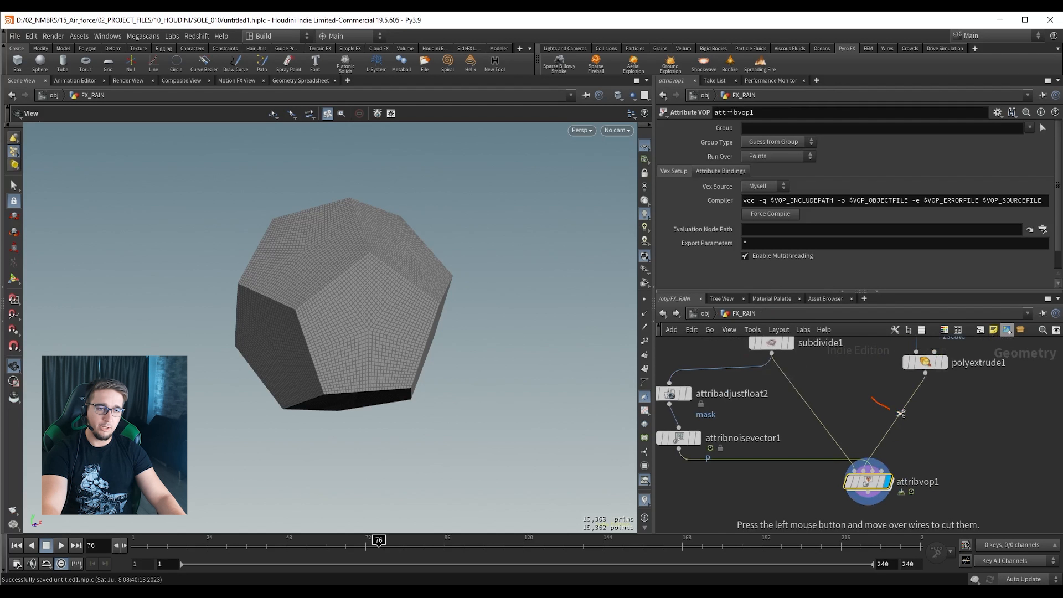
drag(874, 408, 919, 420)
drag(787, 497, 807, 444)
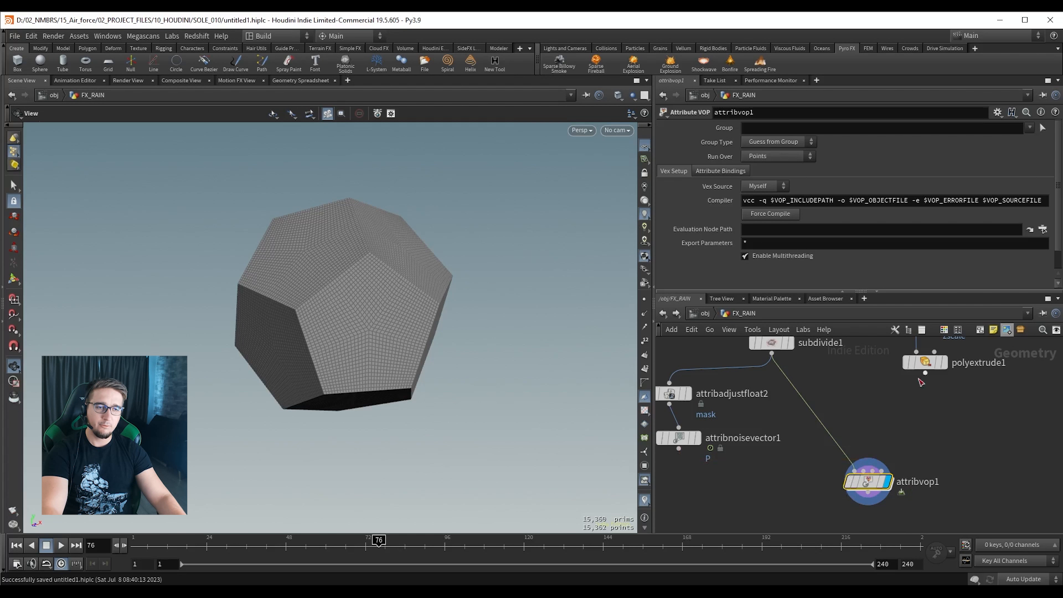
middle_drag(759, 486, 819, 492)
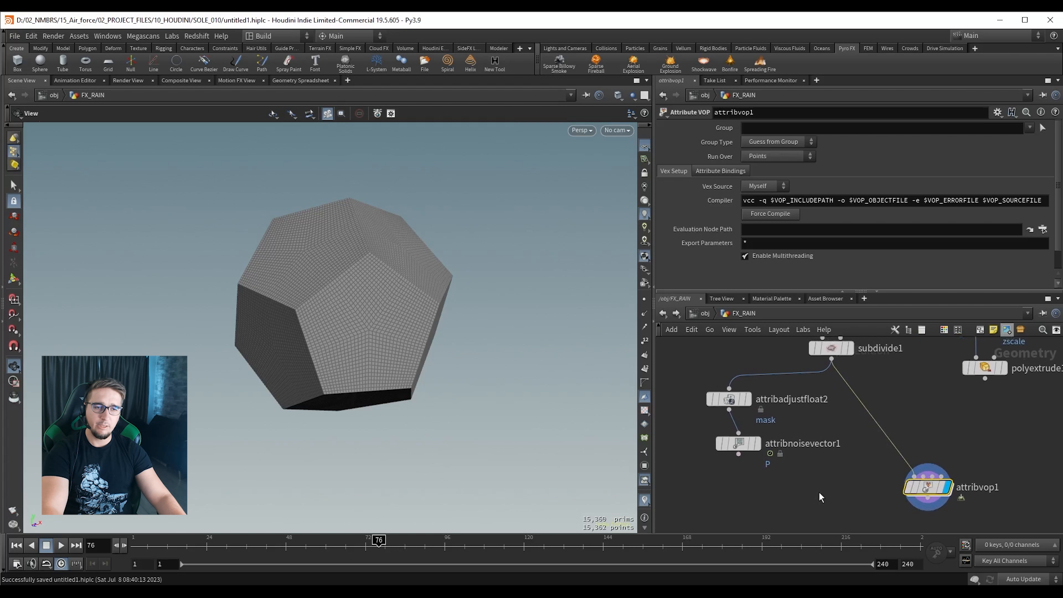
Display attribnoisevector1 with its Blend option disabled and review the choices for its noise Operation, keeping Add.
click(756, 446)
click(737, 446)
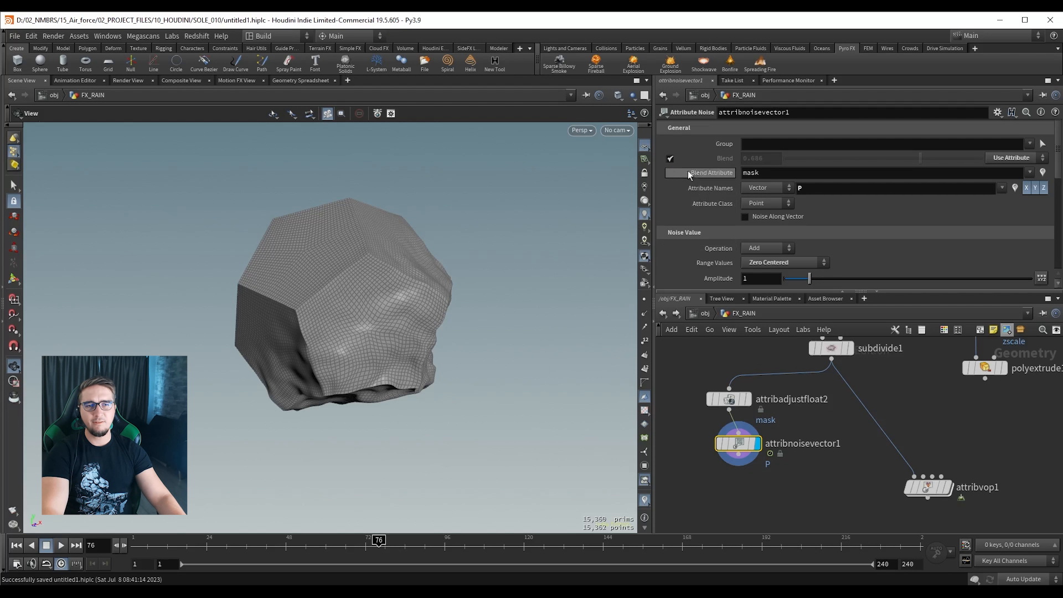
click(671, 159)
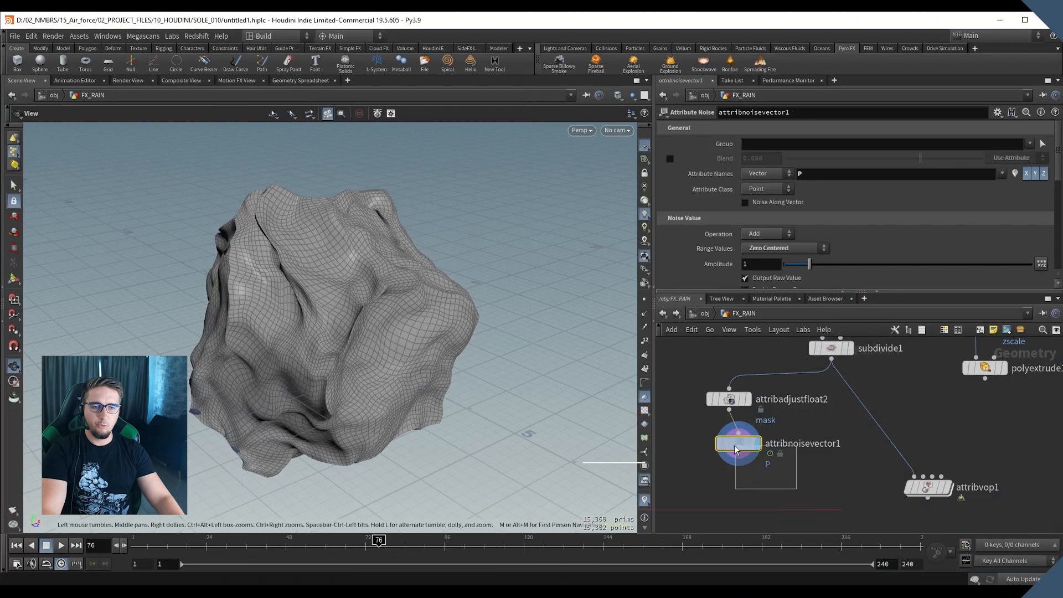
drag(796, 488, 705, 428)
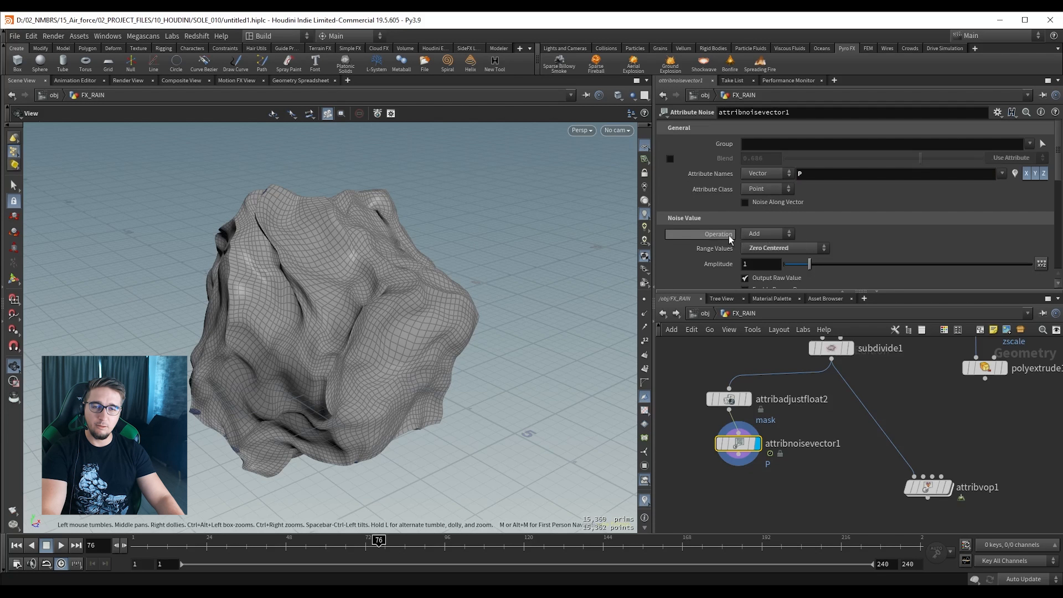
click(756, 234)
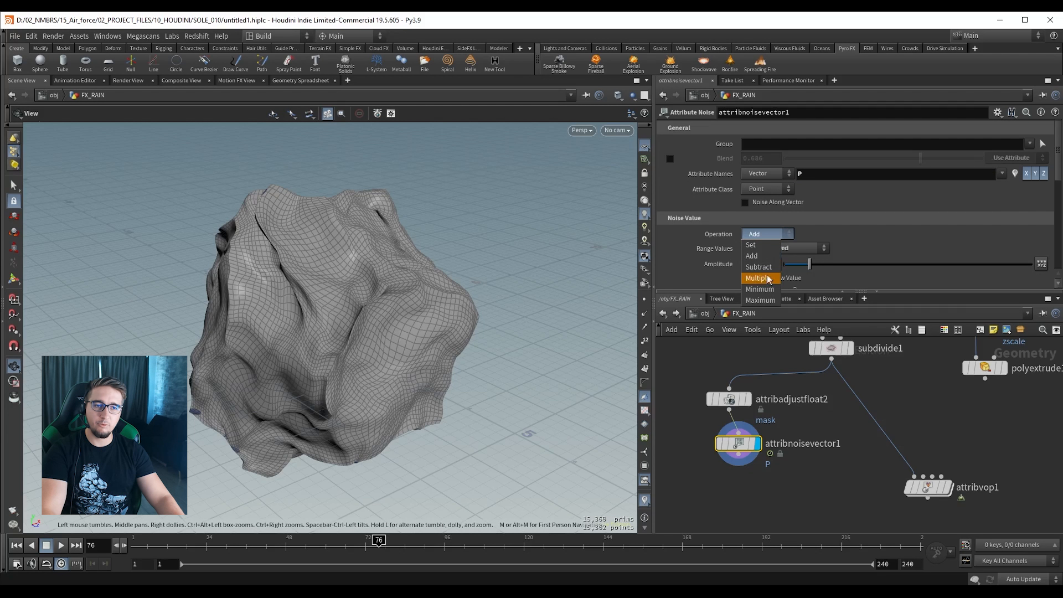
click(756, 233)
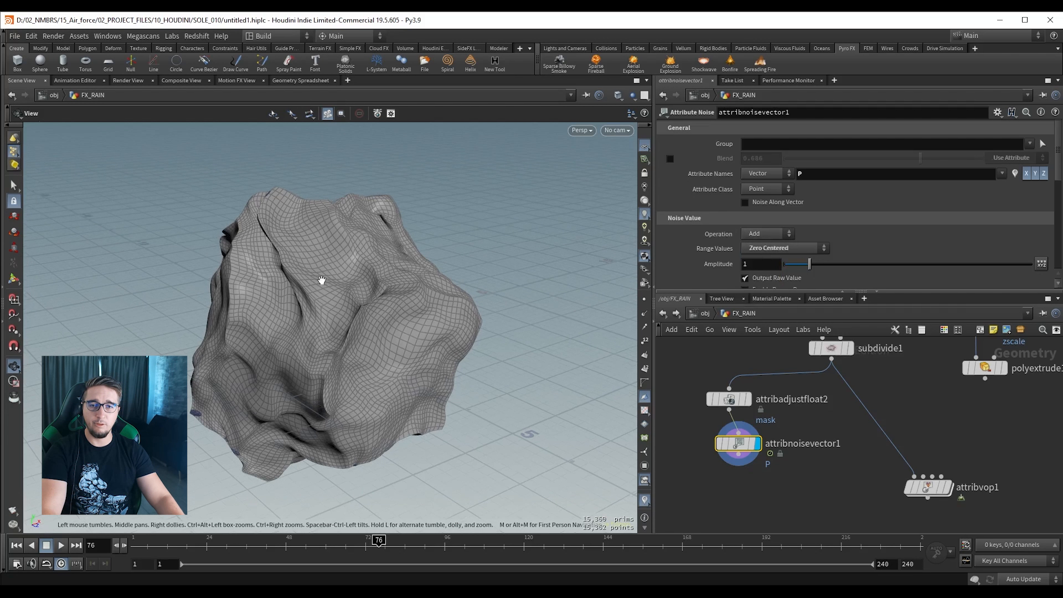
Display attribvop1, save the scene, and open its VEX Builder network.
middle_drag(956, 413, 840, 363)
click(812, 431)
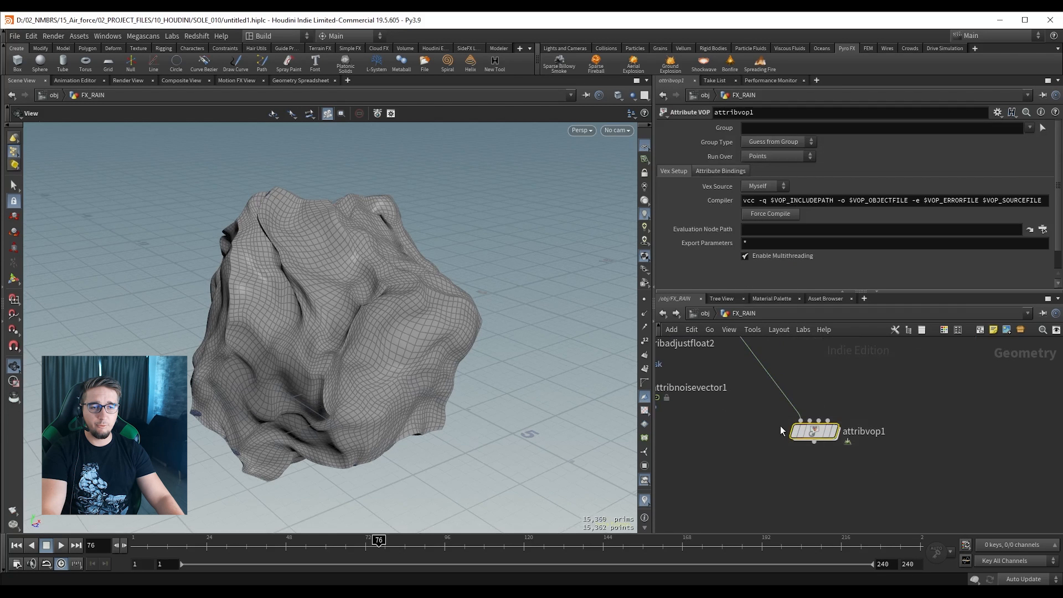
key(r)
key(ctrl+s)
double_click(812, 433)
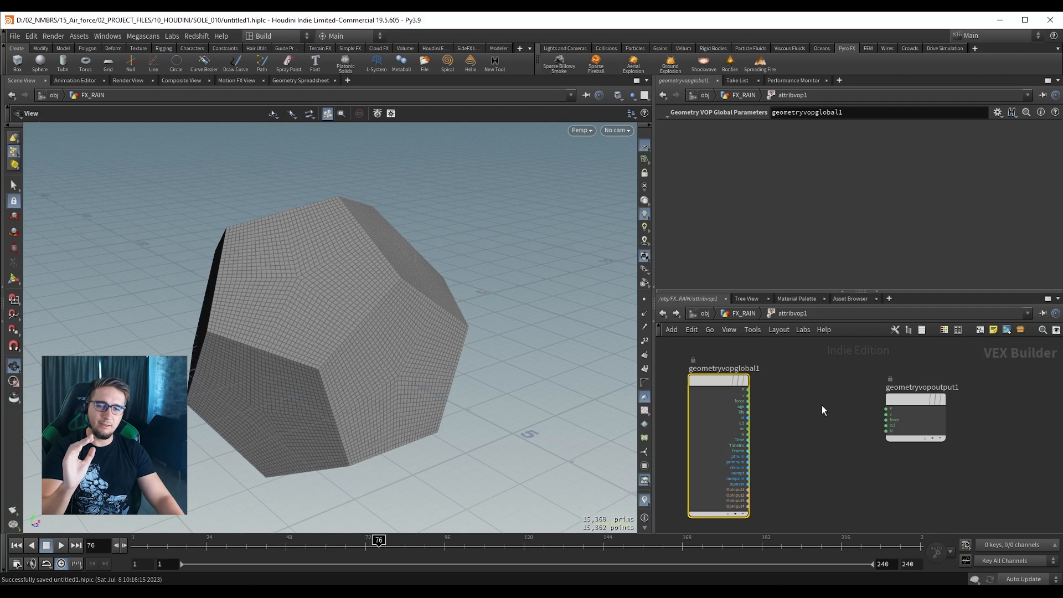
Add a Turbulent Noise node between geometryvopglobal1 and geometryvopoutput1.
click(808, 380)
key(Tab)
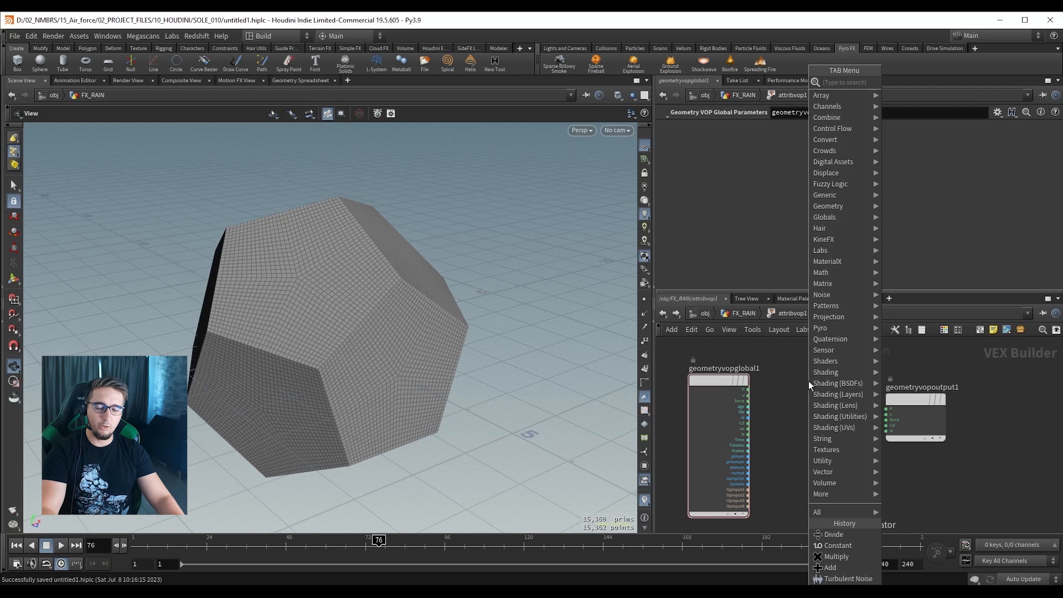
text(noise)
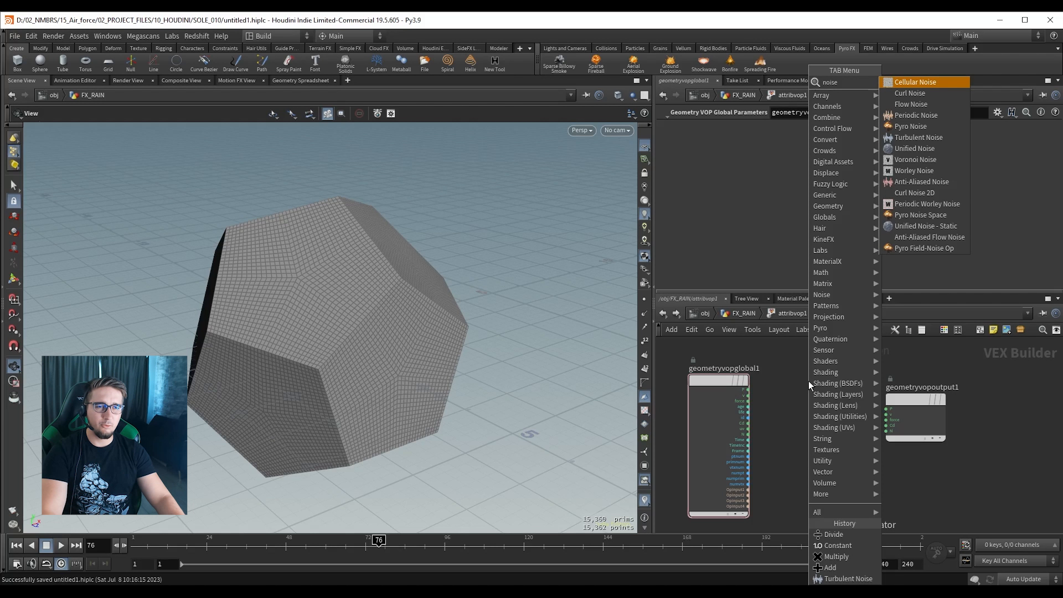
click(913, 138)
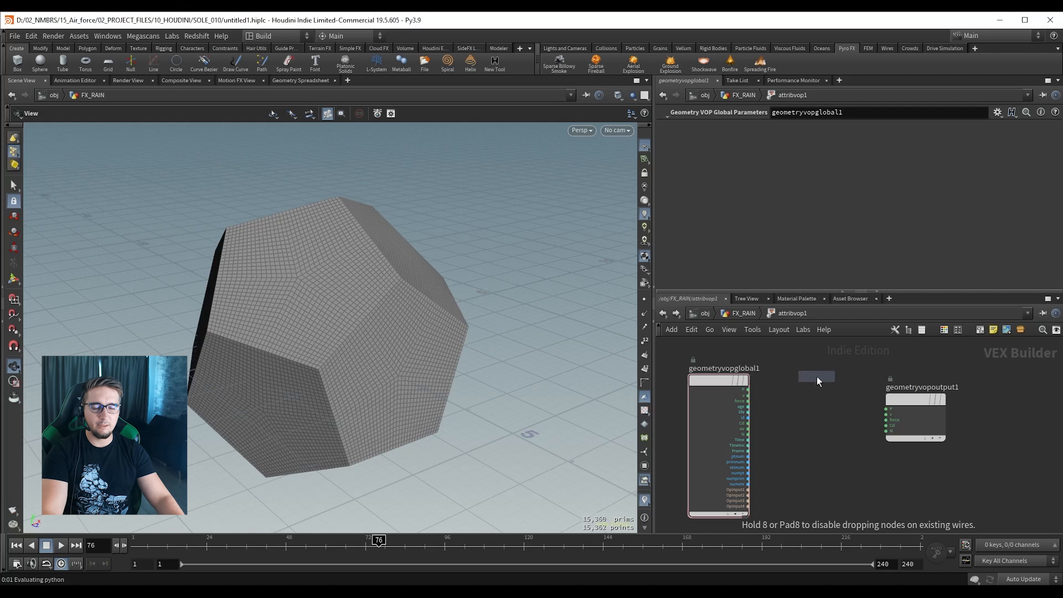
click(815, 376)
drag(897, 406, 921, 403)
drag(817, 376, 820, 375)
middle_drag(868, 441, 862, 463)
scroll(862, 451, up, 3)
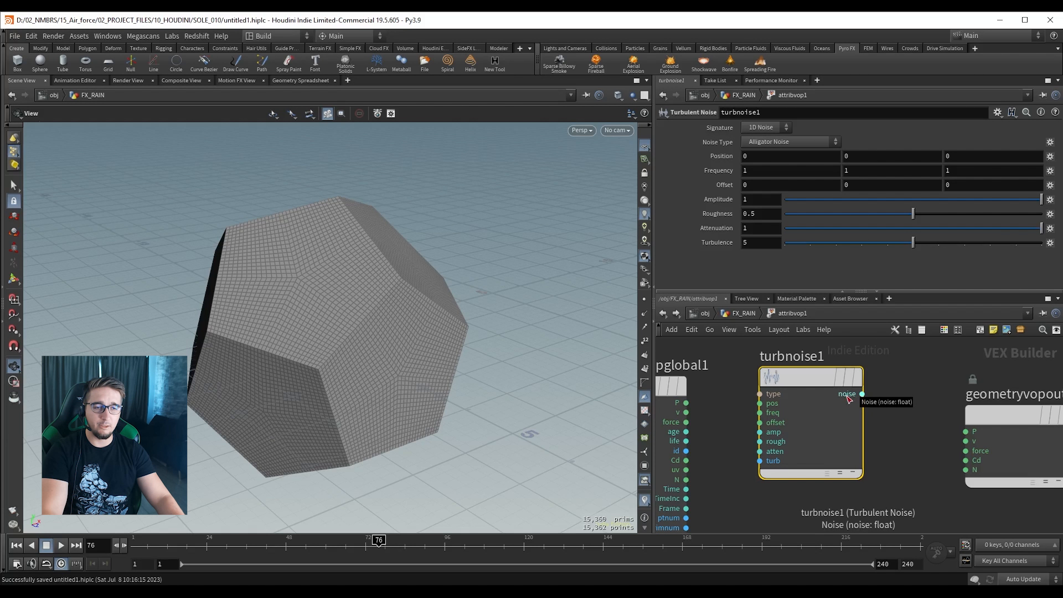
Try connecting turbnoise1's noise output to the P input of geometryvopoutput1, and cut that wire again.
middle_drag(888, 416, 822, 403)
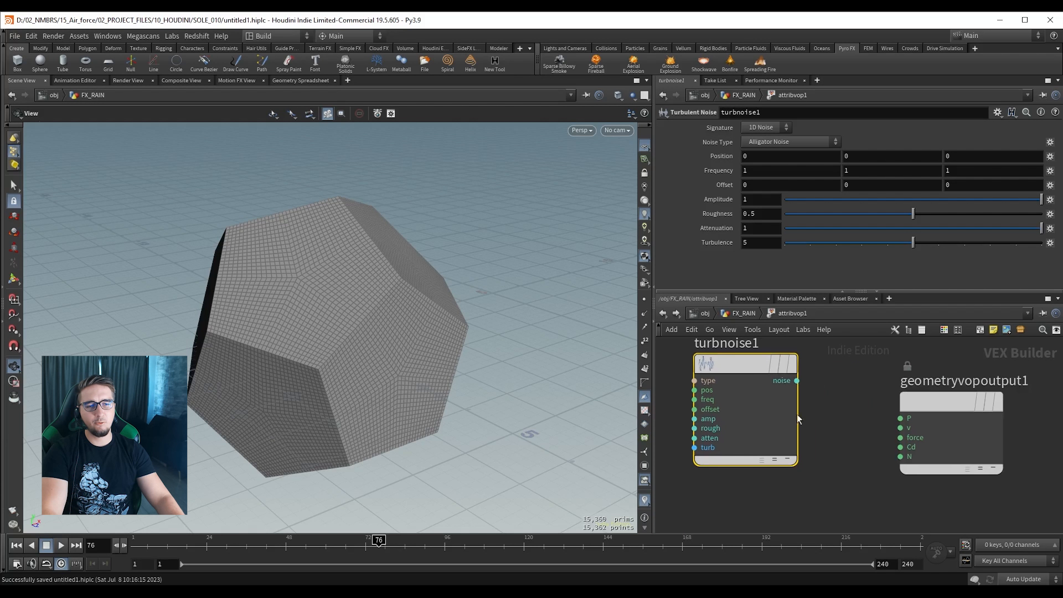
click(797, 381)
click(894, 415)
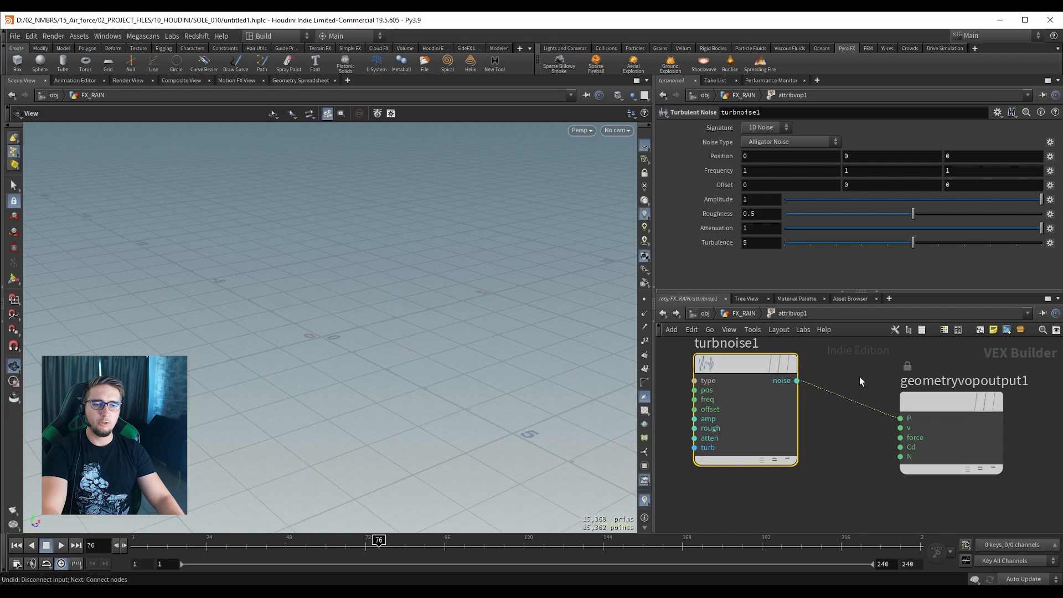
drag(851, 367, 845, 434)
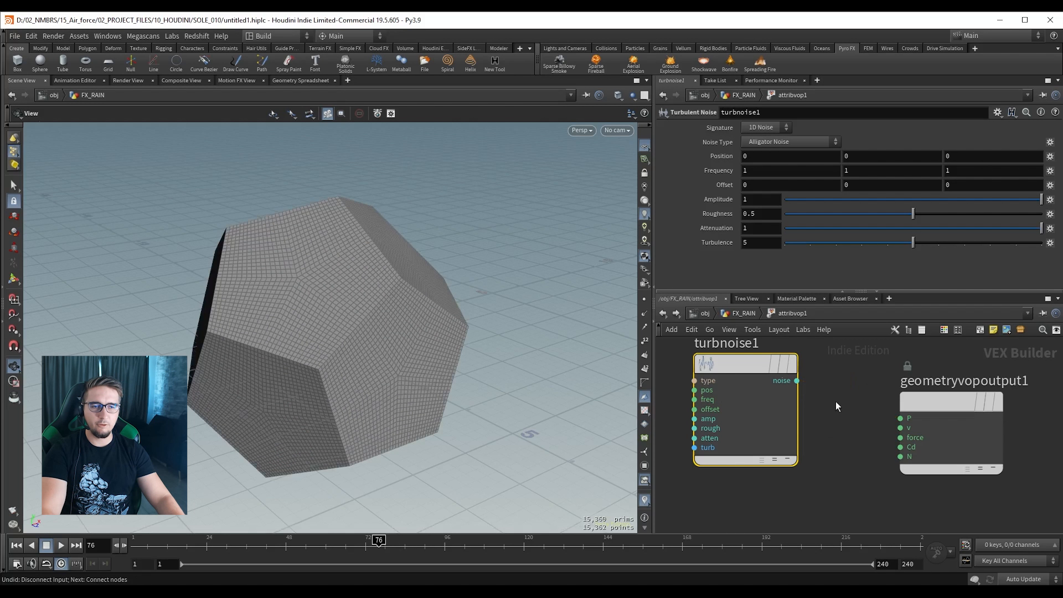
Save the scene and set turbnoise1's Signature to 3D Noise so that it outputs a vector.
scroll(835, 400, up, 3)
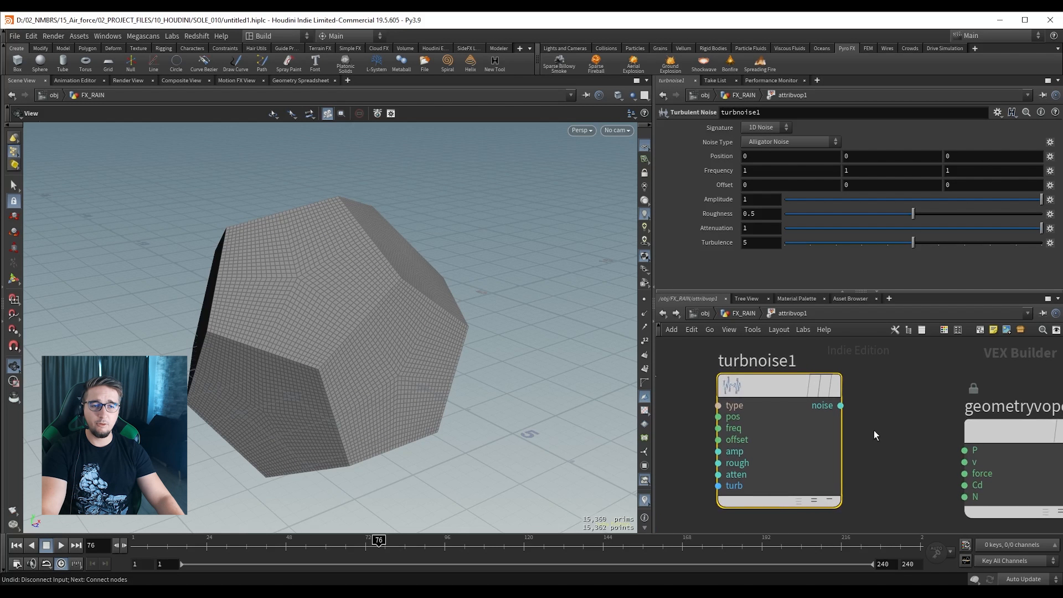
key(ctrl+s)
scroll(851, 410, up, 2)
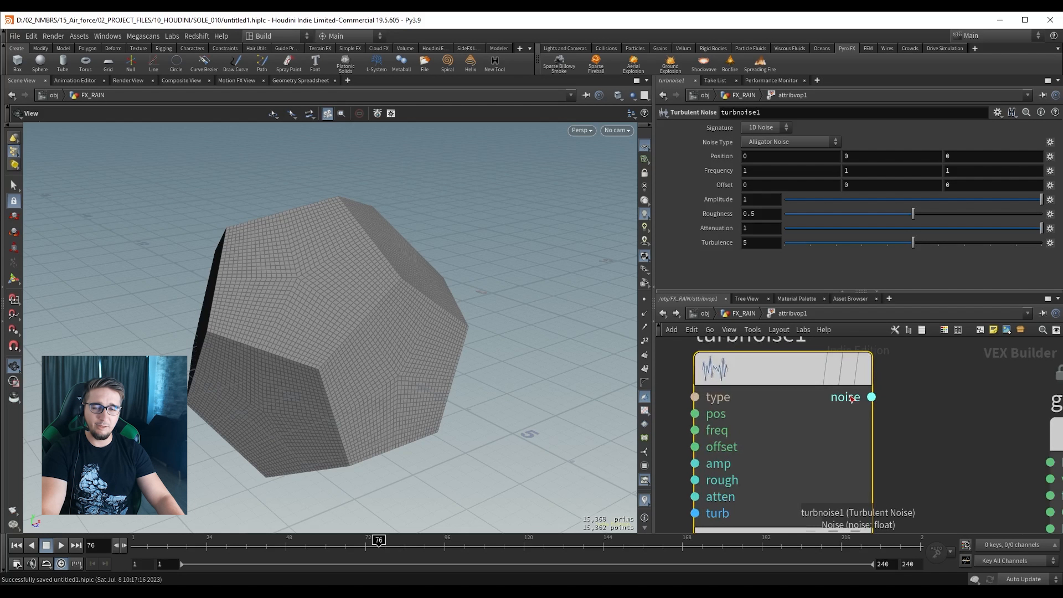
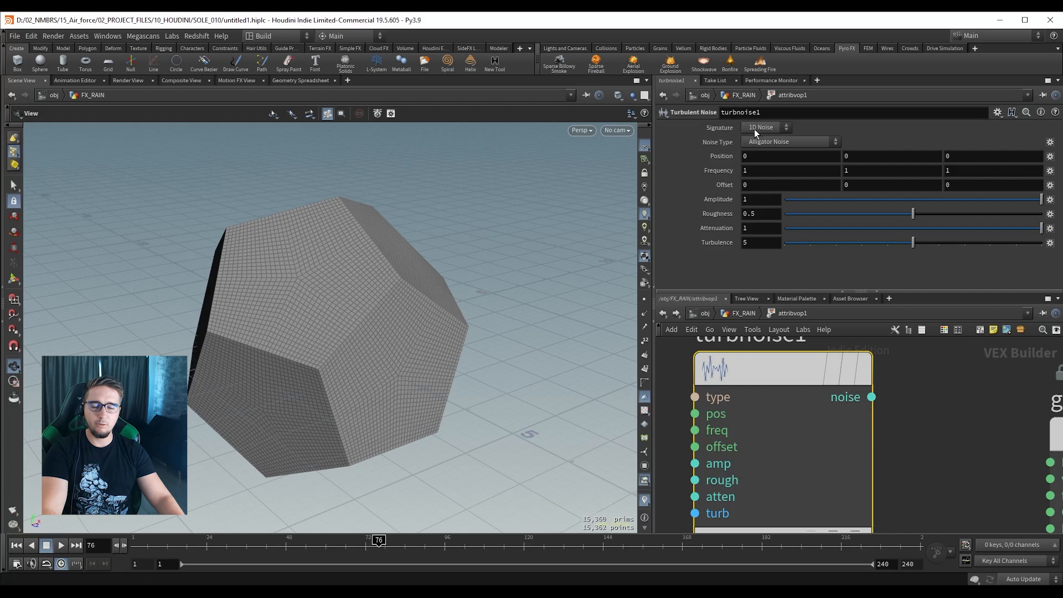
click(761, 149)
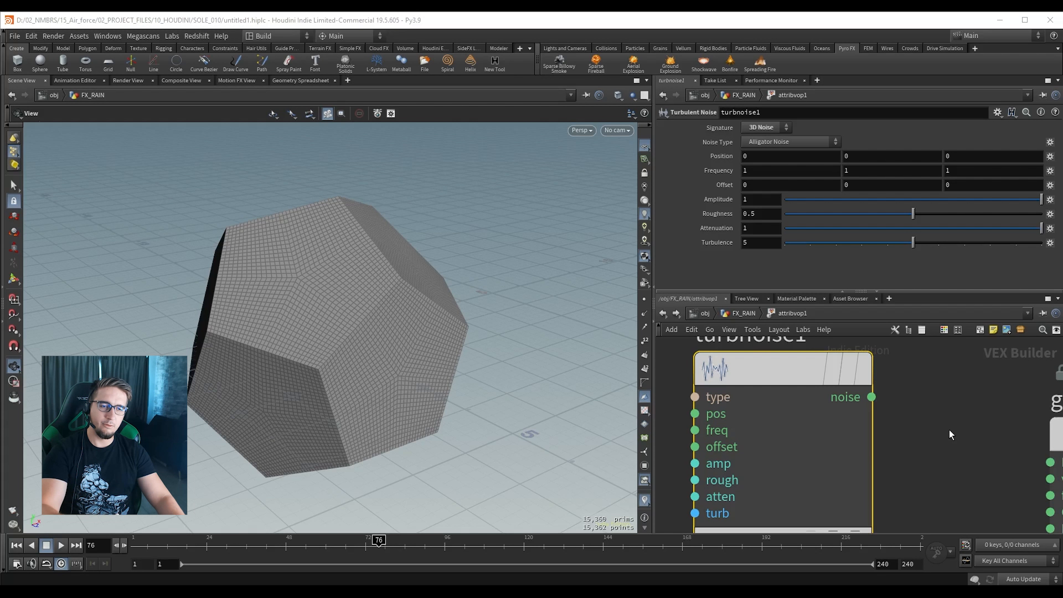
Move turbnoise1 above the other nodes and connect geometryvopglobal1's P output to geometryvopoutput1's P input.
scroll(949, 430, down, 2)
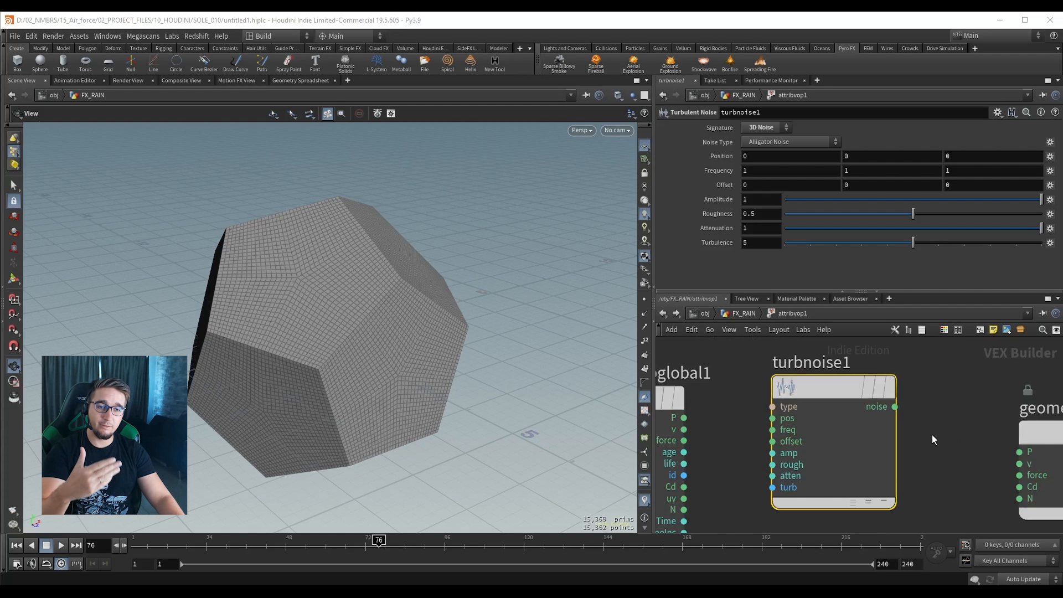
scroll(930, 436, down, 3)
drag(865, 448, 854, 395)
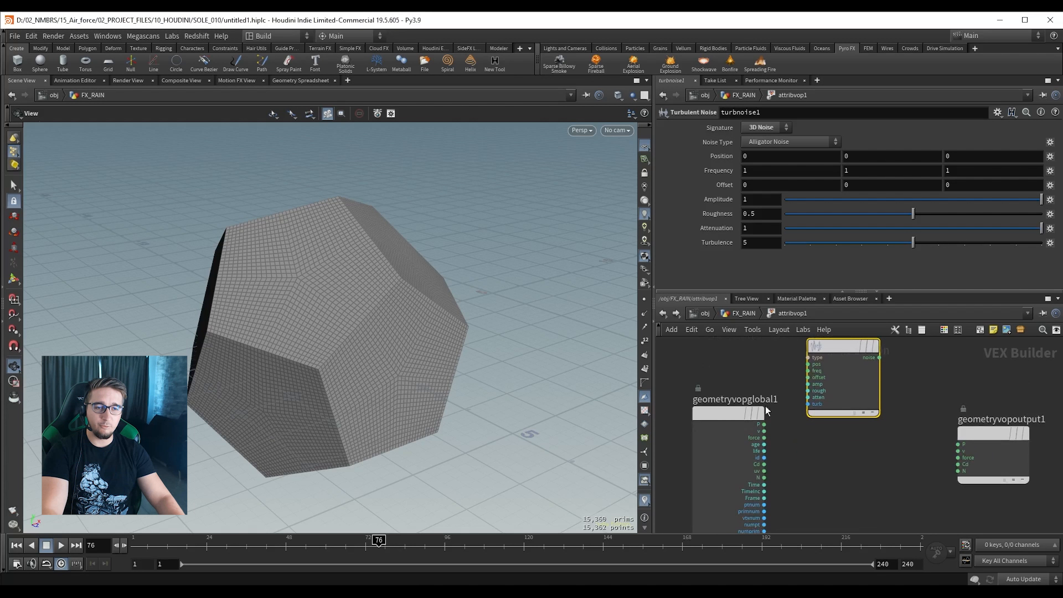
scroll(744, 458, up, 2)
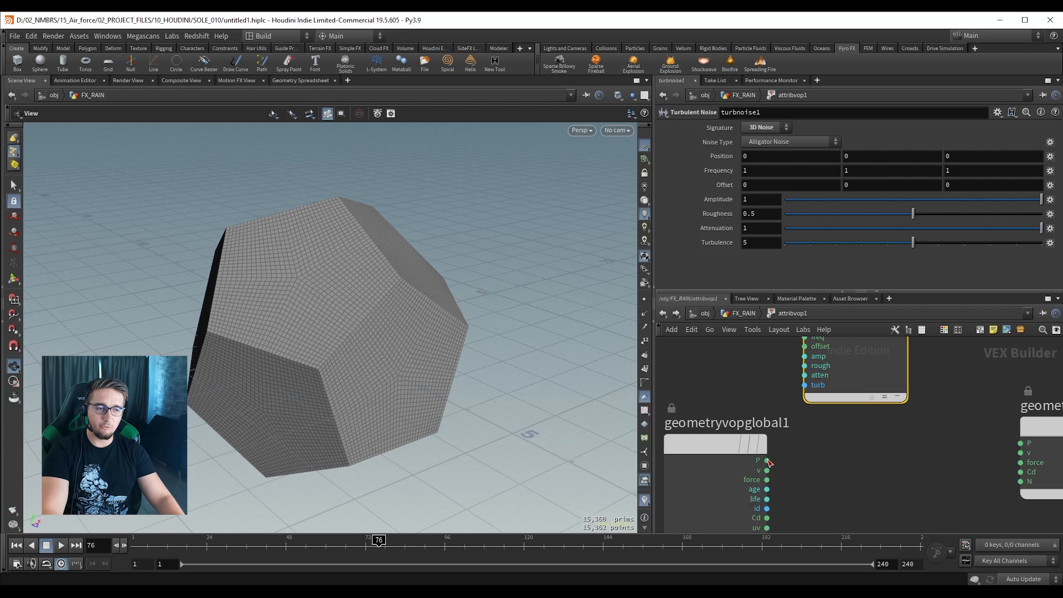
click(767, 460)
click(1020, 443)
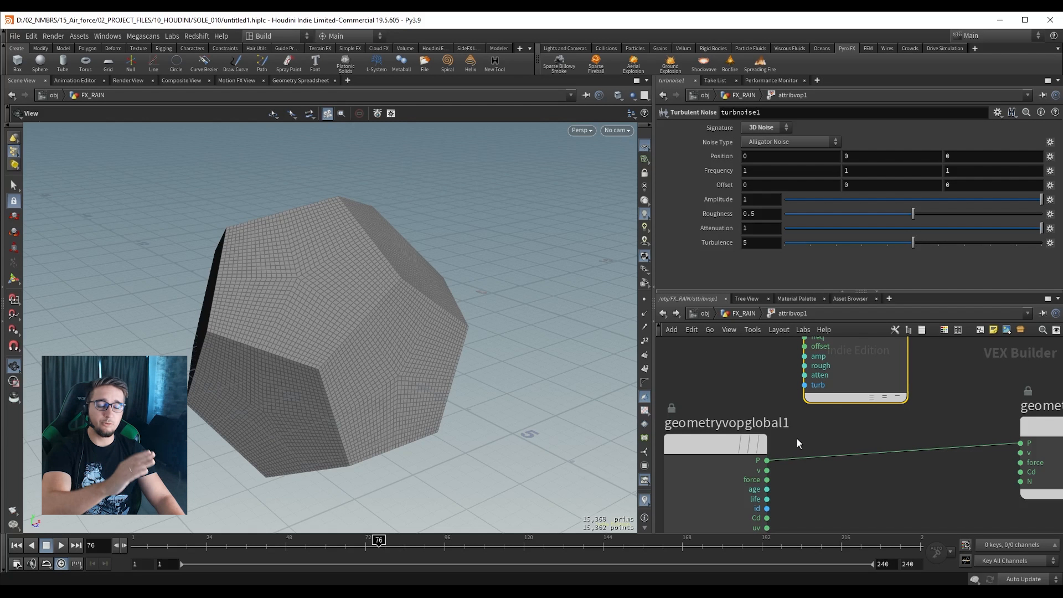
Insert an Add node into the P wire between geometryvopglobal1 and geometryvopoutput1.
click(907, 450)
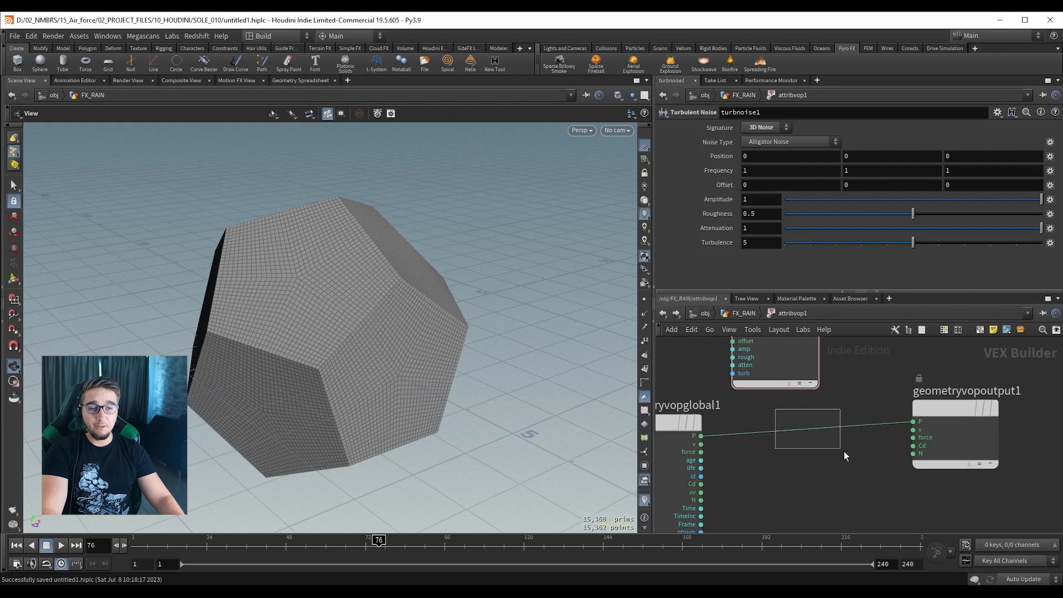
drag(843, 451, 854, 459)
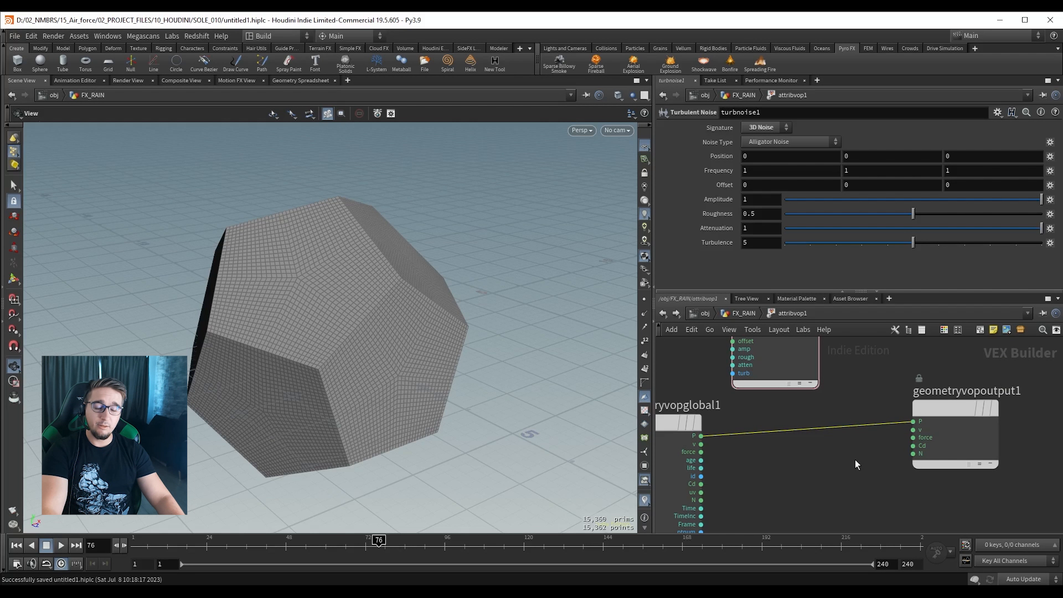
drag(930, 408, 957, 412)
click(853, 395)
middle_drag(847, 394, 824, 439)
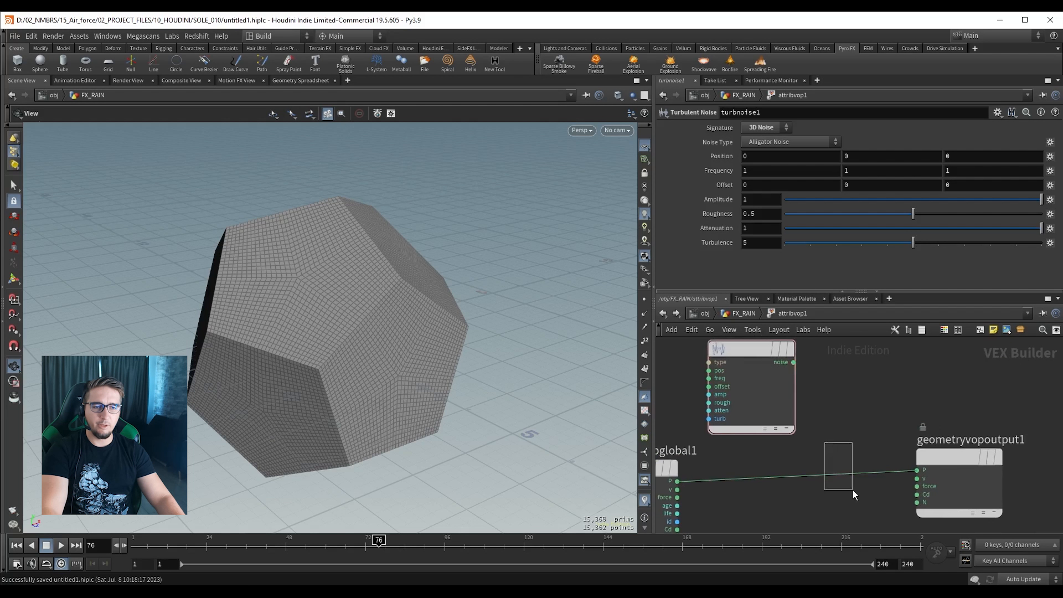
drag(852, 490, 852, 490)
key(Tab)
text(add)
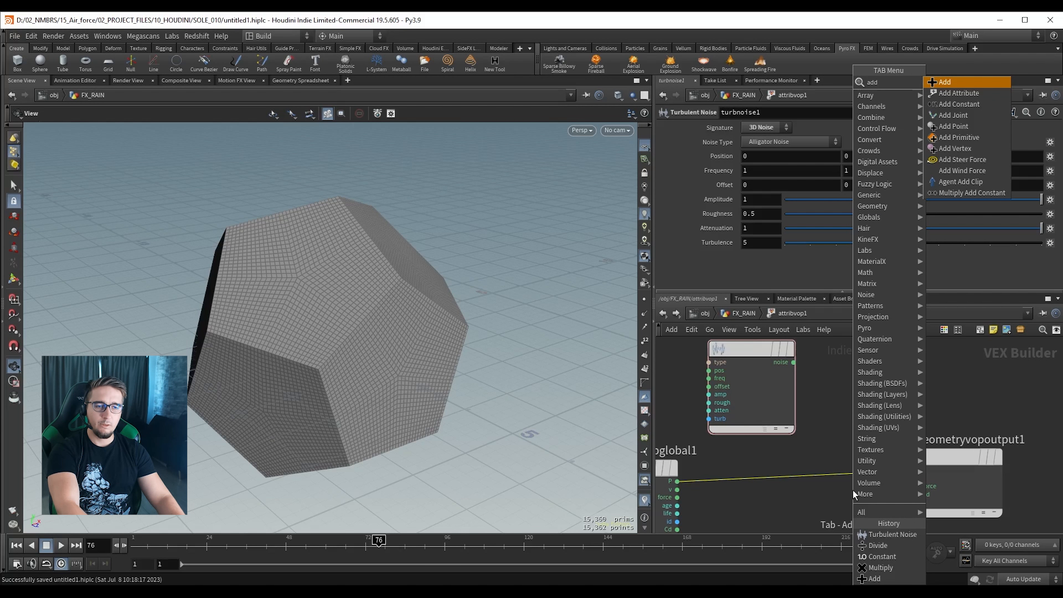
key(Return)
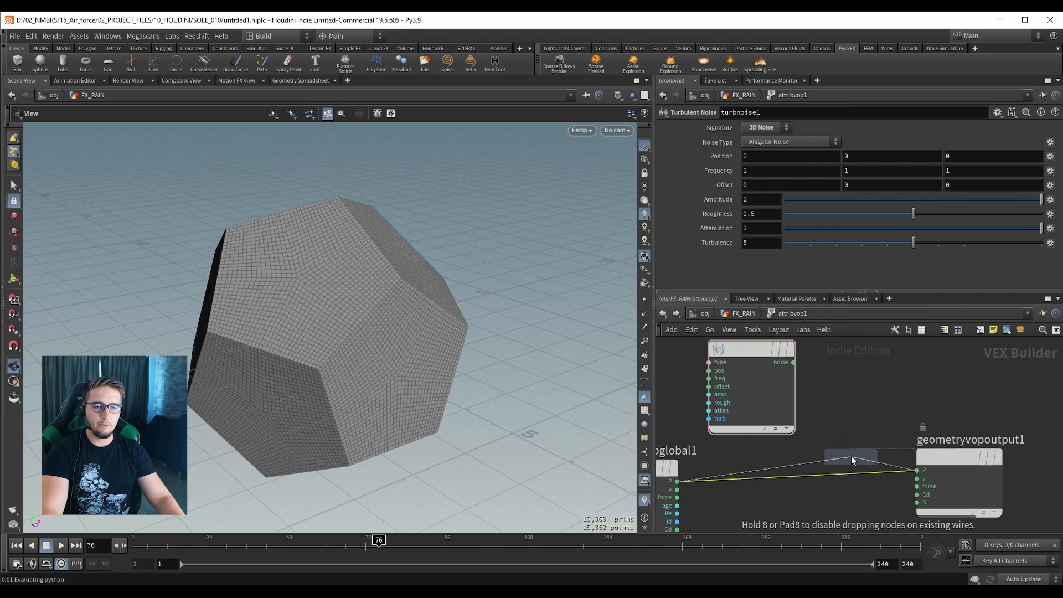
click(852, 459)
drag(842, 458, 854, 457)
Connect turbnoise1's noise output to input2 of add1 and check the geometry in the viewport.
click(837, 387)
drag(748, 372, 733, 377)
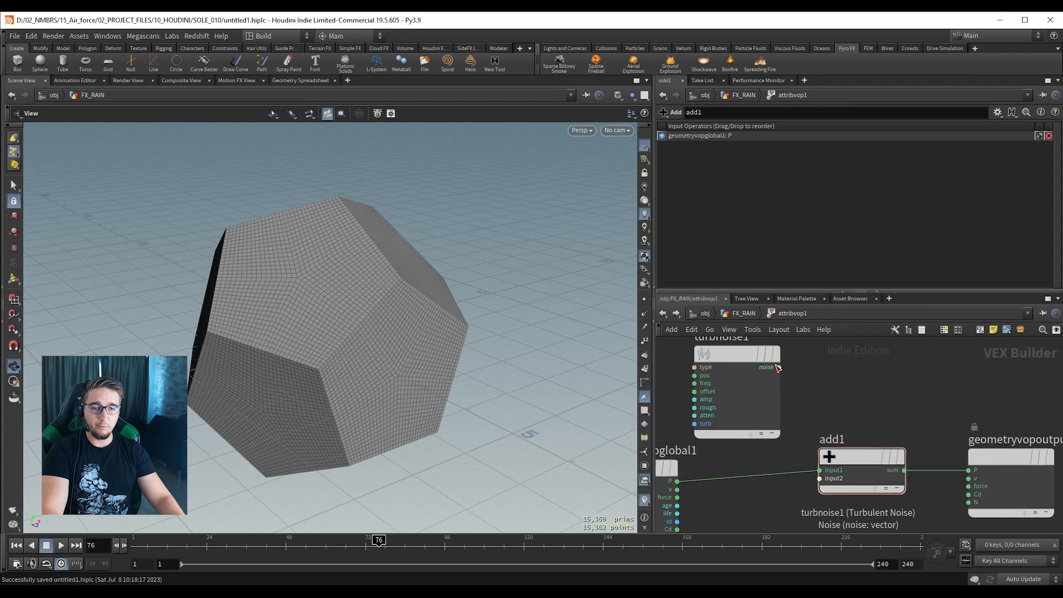
drag(779, 367, 820, 482)
drag(294, 303, 297, 299)
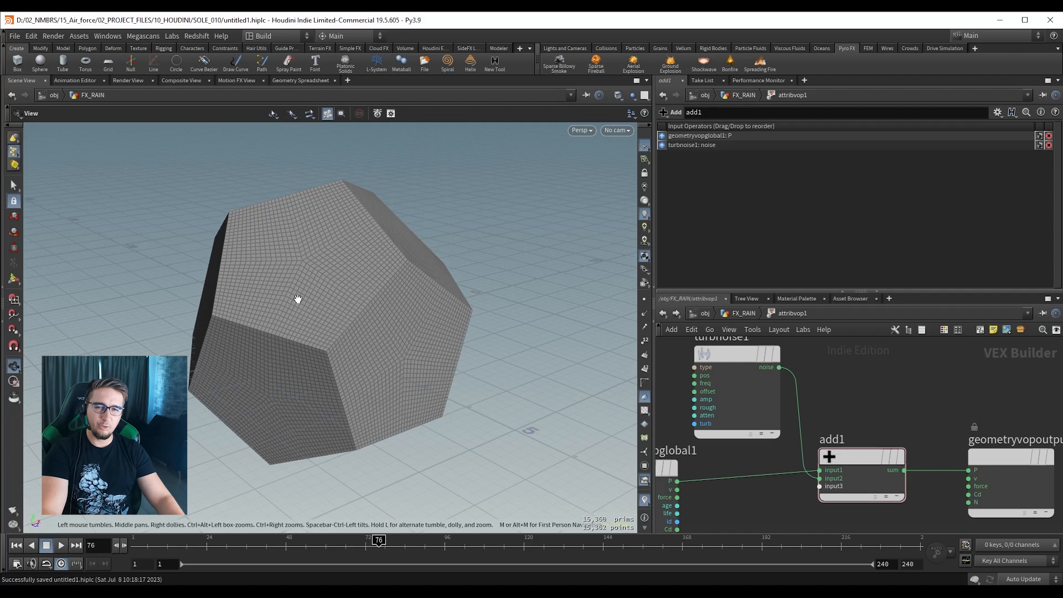
scroll(854, 388, down, 2)
middle_drag(857, 387, 912, 381)
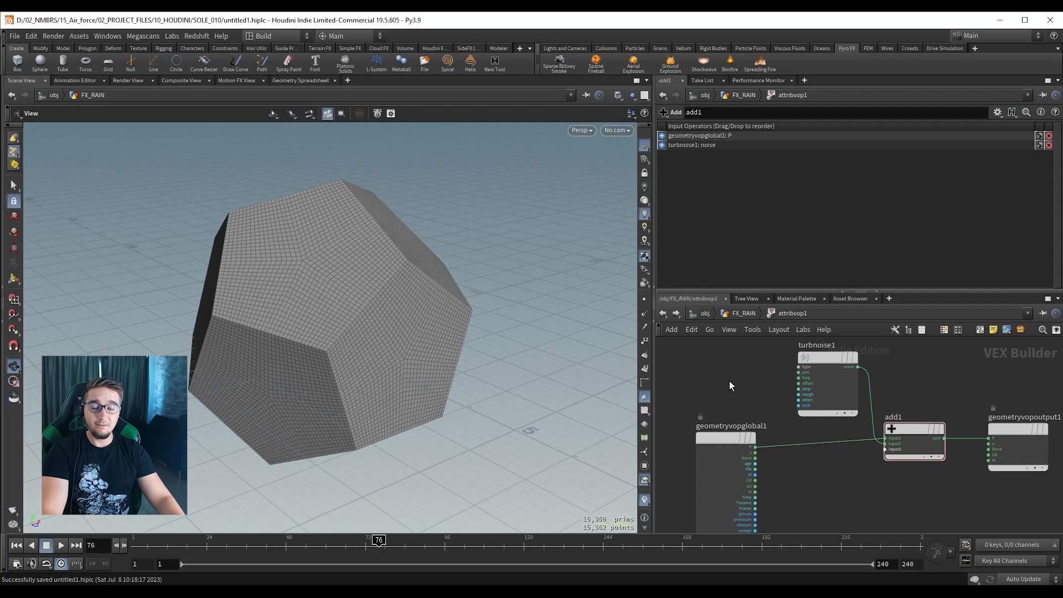
scroll(751, 409, up, 3)
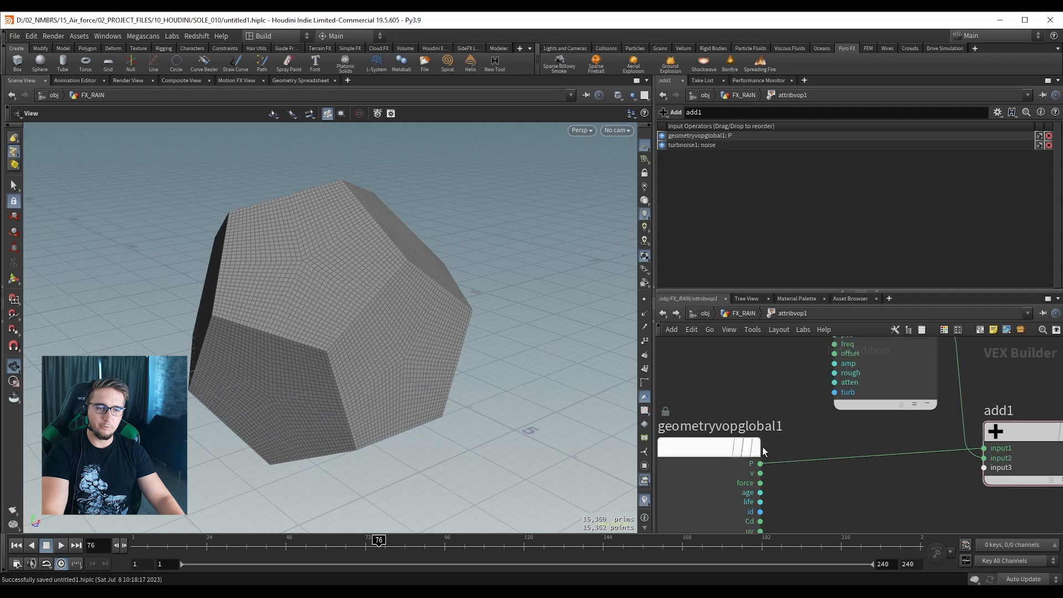
Connect geometryvopglobal1's P output to the pos input of turbnoise1 and inspect the displaced geometry.
scroll(741, 487, up, 1)
drag(738, 493, 817, 367)
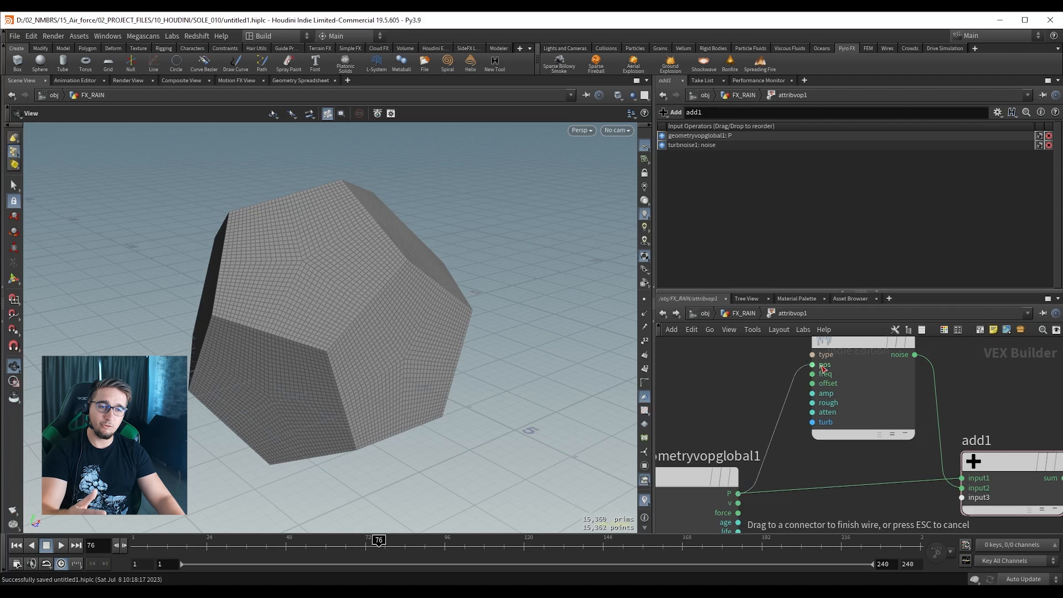
click(823, 367)
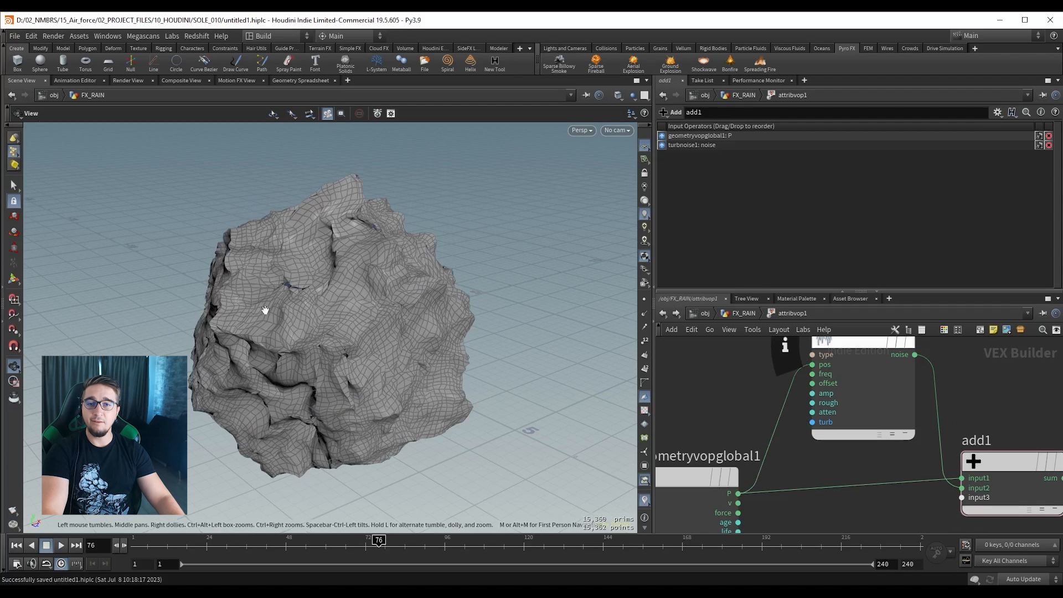
drag(346, 282, 348, 297)
Set turbnoise1's Amplitude to 0.569 and its Noise Type to Sparse Convolution Noise, and check the resulting shape.
middle_drag(745, 336, 718, 388)
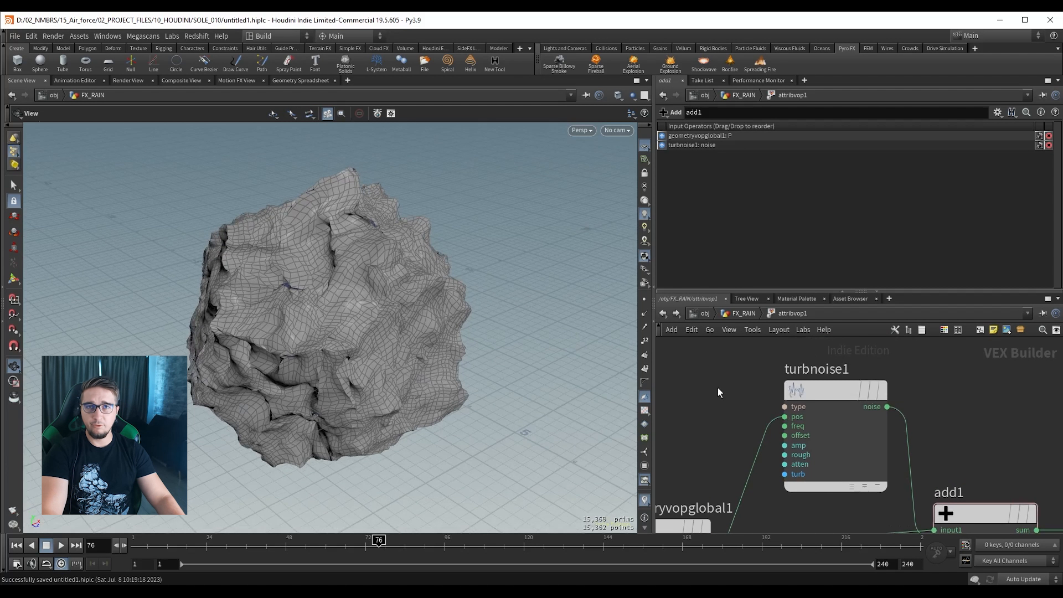
click(822, 392)
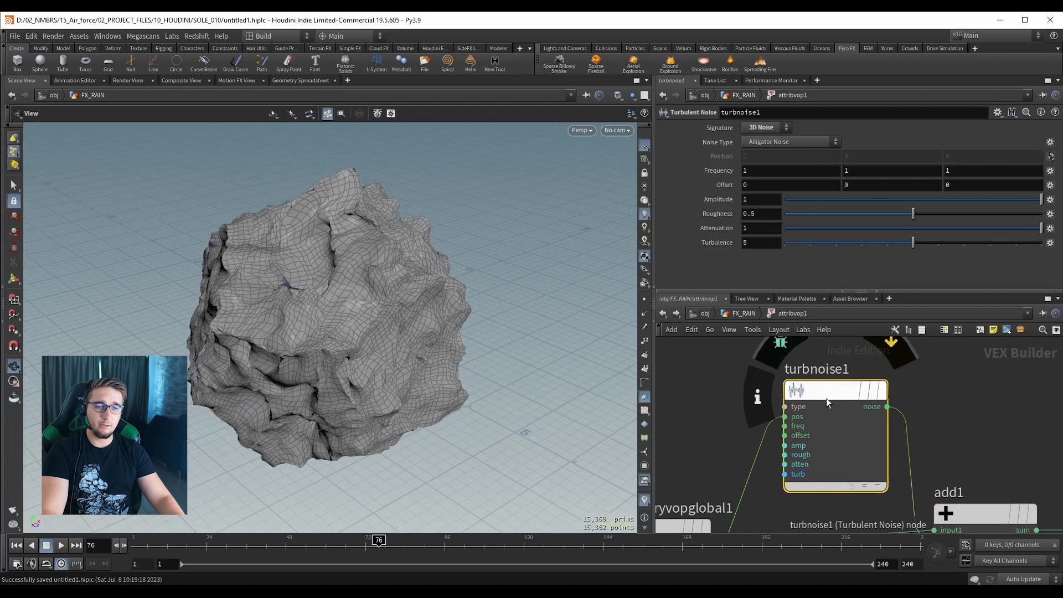
drag(945, 198, 975, 203)
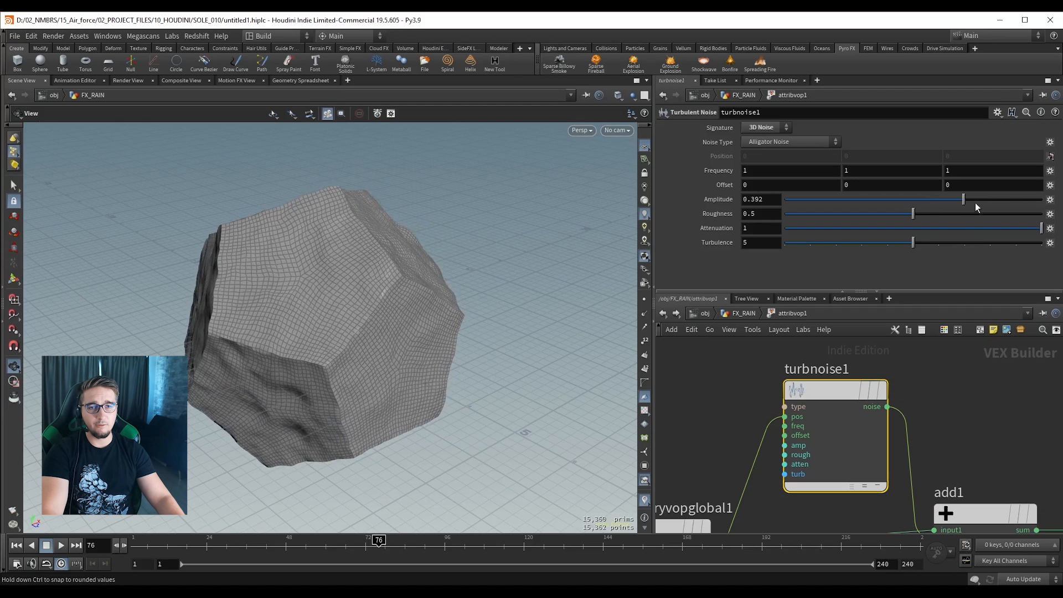
click(762, 143)
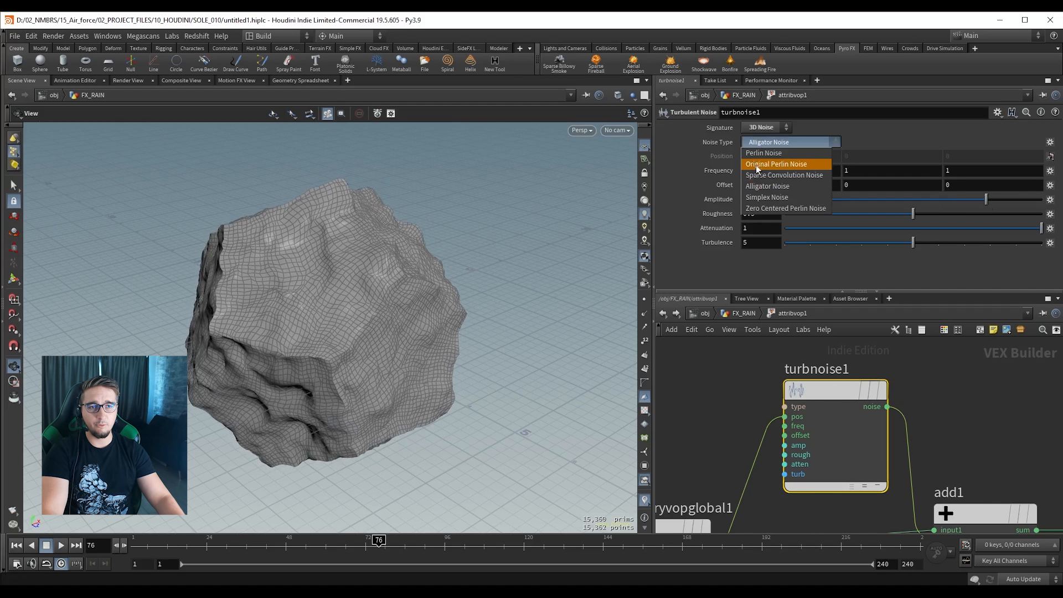
click(778, 175)
drag(344, 272, 301, 324)
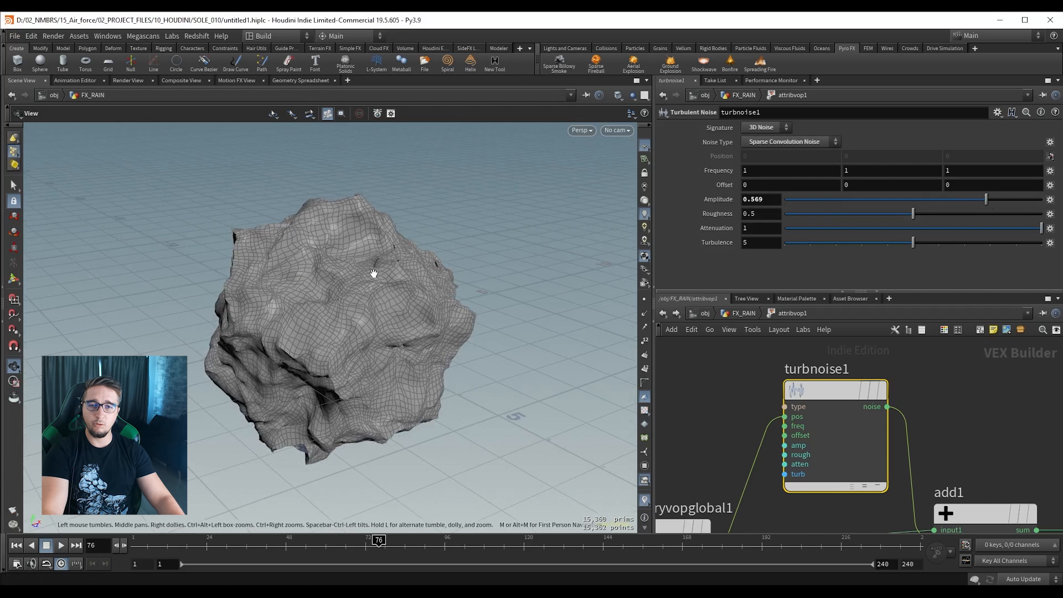
Set the turbulent noise frequency to 0.59 on all three axes and its amplitude to 0.522.
mouse_move(985, 199)
mouse_down()
mouse_move(969, 203)
mouse_move(988, 199)
mouse_up()
mouse_move(706, 171)
middle_down()
mouse_move(686, 188)
mouse_move(591, 201)
mouse_move(657, 210)
middle_up()
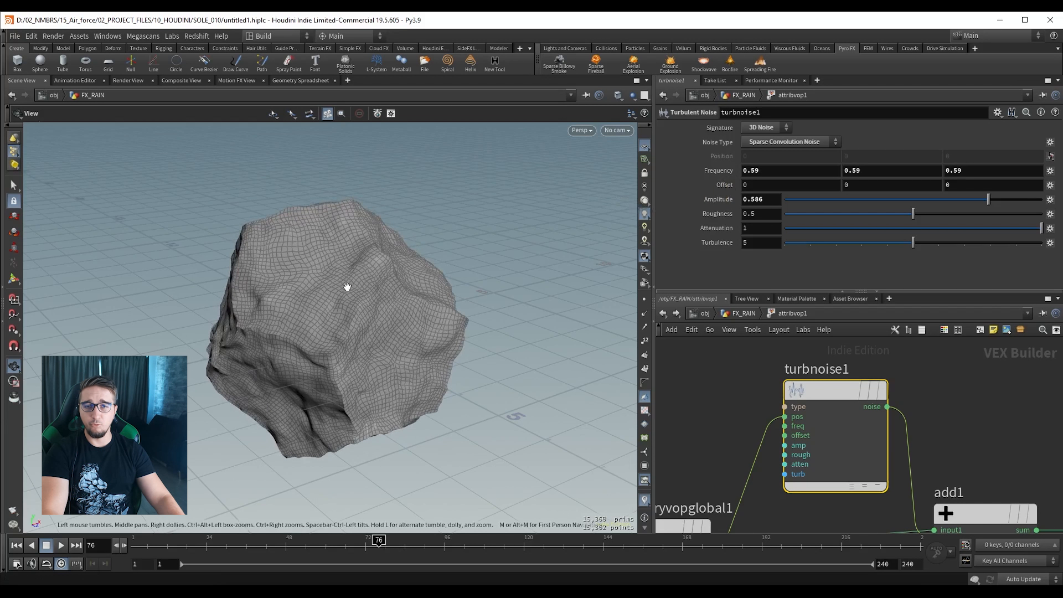
drag(347, 288, 350, 294)
drag(716, 364, 909, 455)
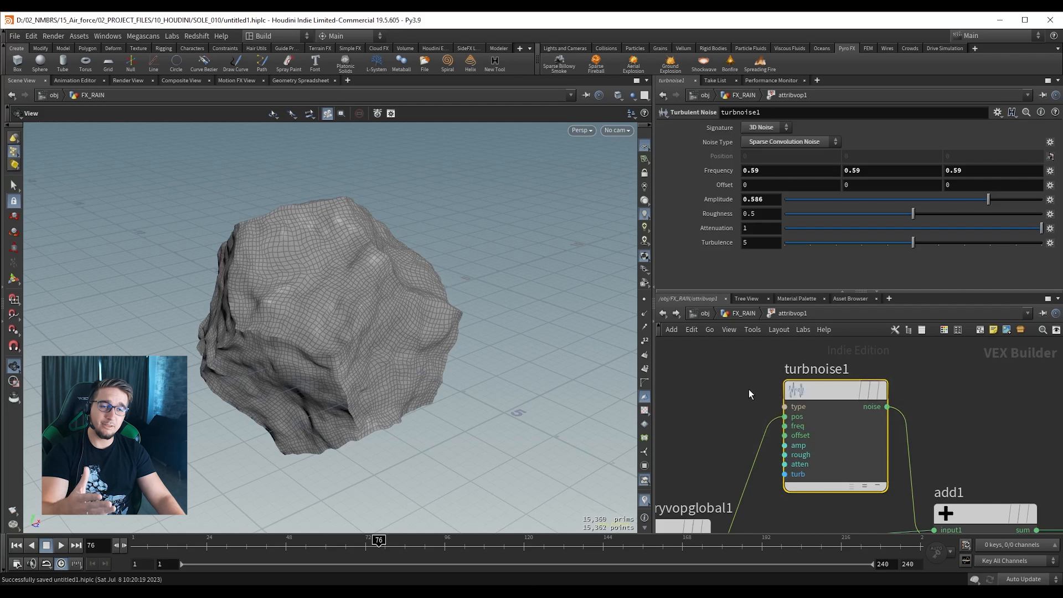
mouse_move(988, 199)
mouse_down()
mouse_move(951, 201)
mouse_move(992, 208)
mouse_move(960, 200)
mouse_move(980, 199)
mouse_up()
Add a Constant node and wire its Value output into the amp input of turbnoise1.
scroll(732, 396, down, 3)
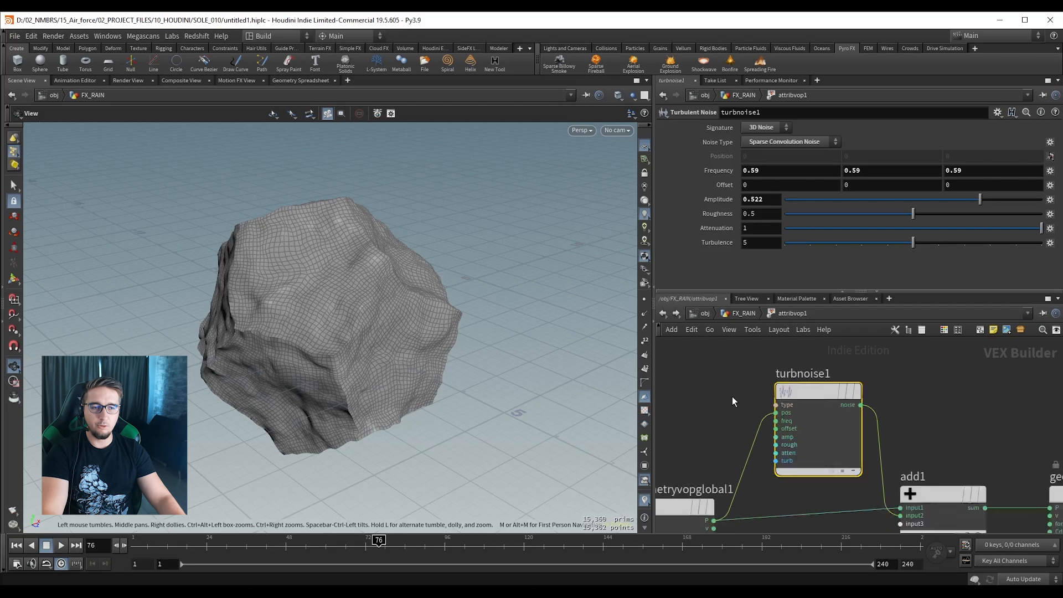
key(Tab)
text(const)
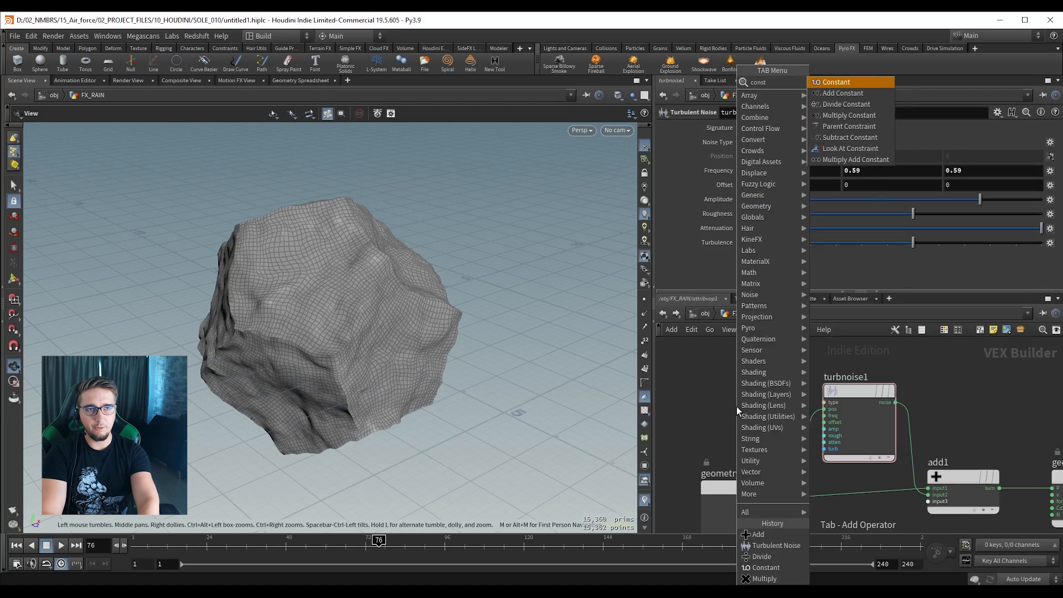
key(Return)
click(736, 406)
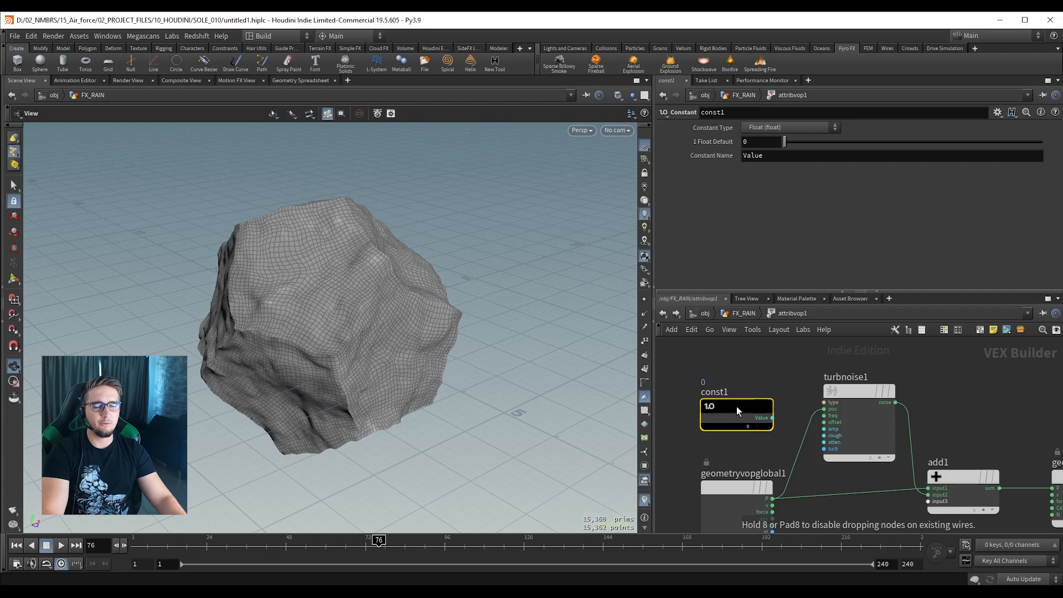
scroll(748, 426, up, 2)
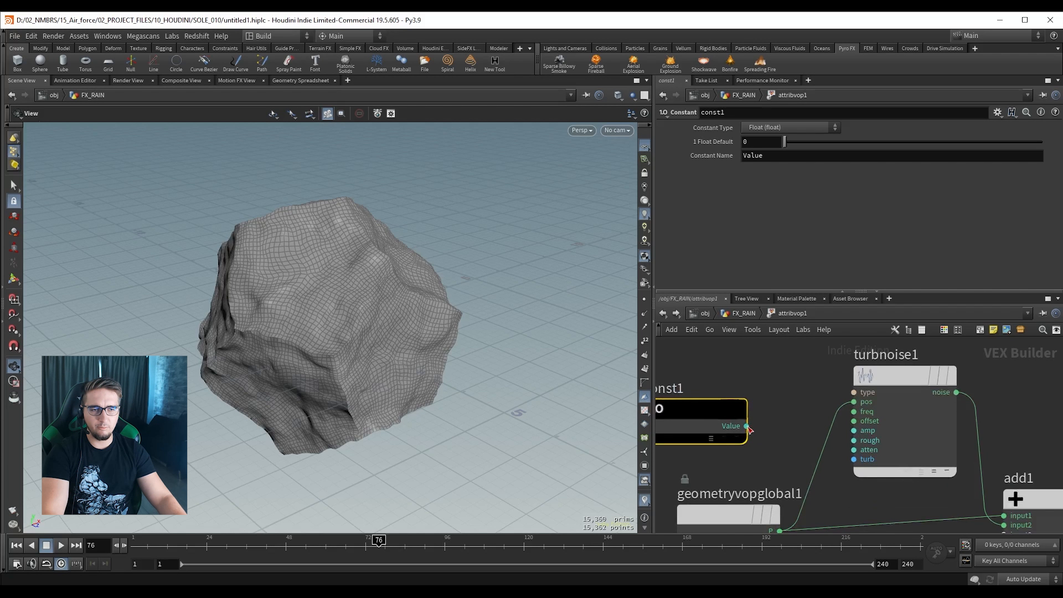
drag(747, 426, 834, 432)
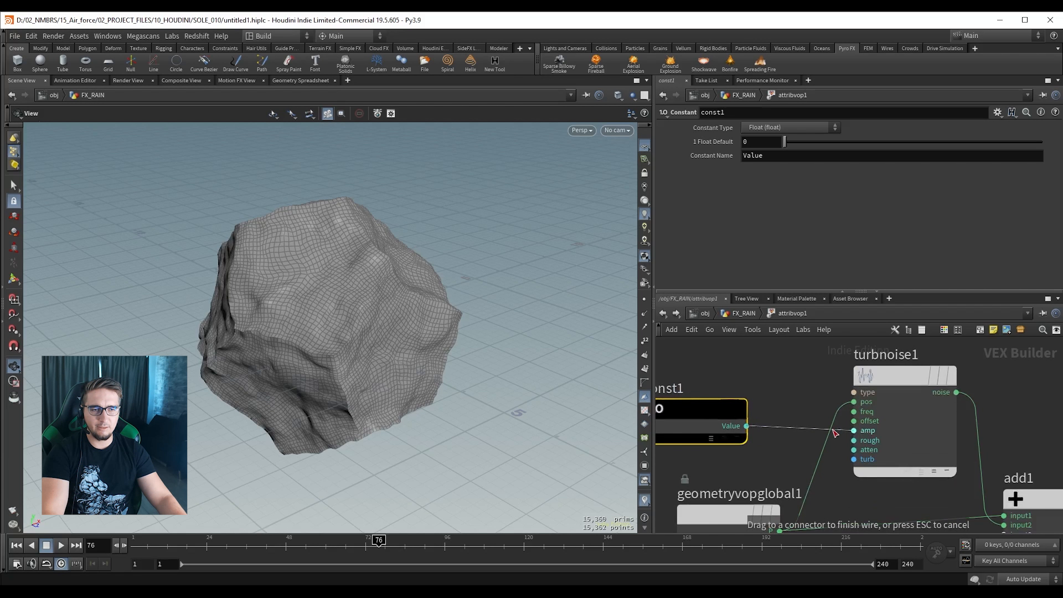
click(869, 431)
middle_drag(773, 403, 821, 419)
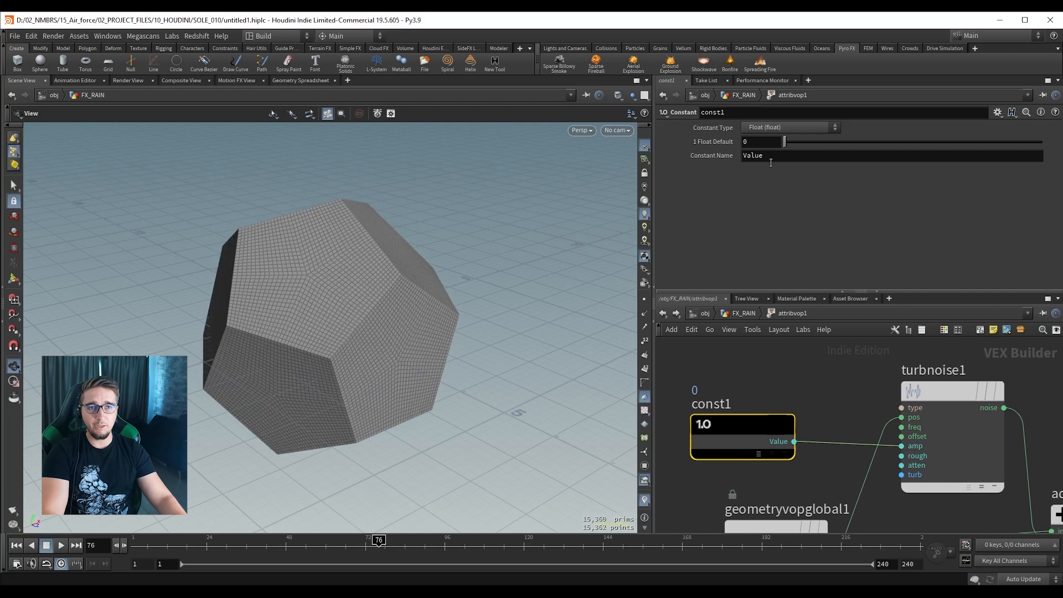
Adjust the float default of const1 to 0.67.
drag(784, 142, 812, 133)
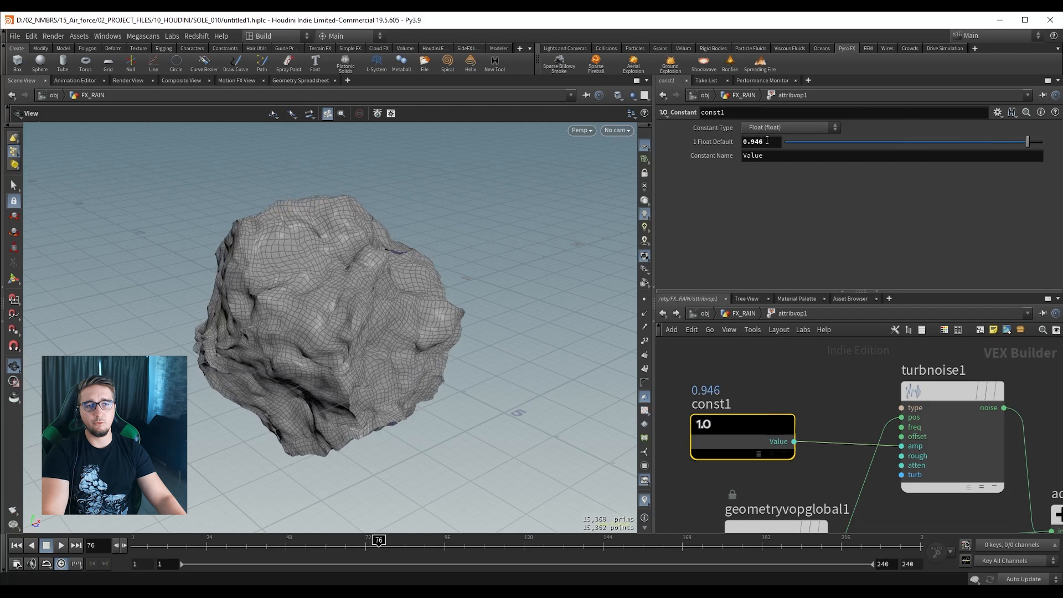
middle_drag(766, 141, 570, 157)
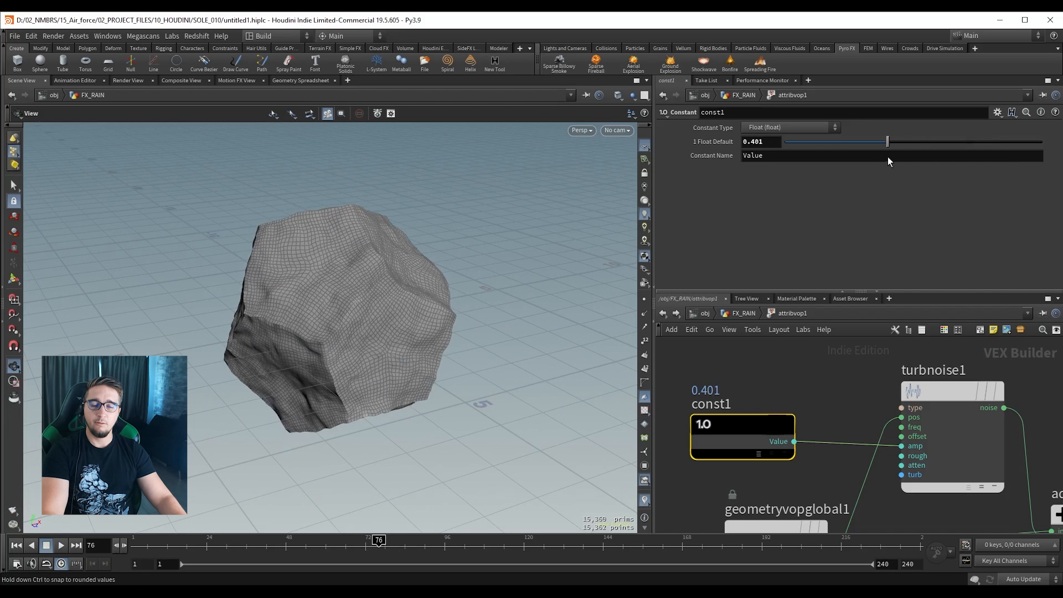
drag(888, 157, 956, 155)
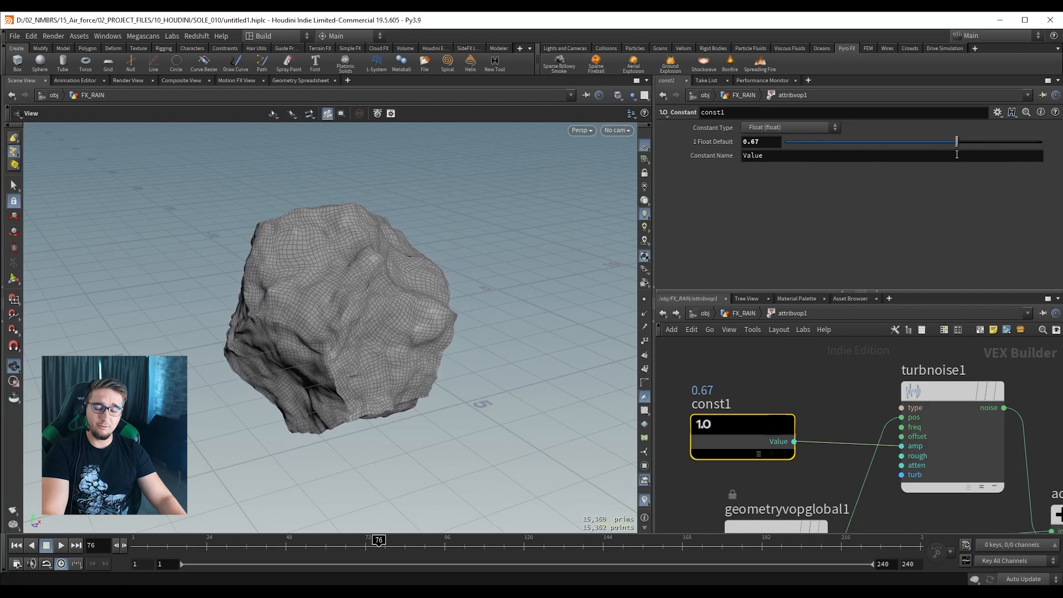
Move geometryvopglobal1 and const1 farther away from turbnoise1 to make room between the nodes.
scroll(821, 354, down, 2)
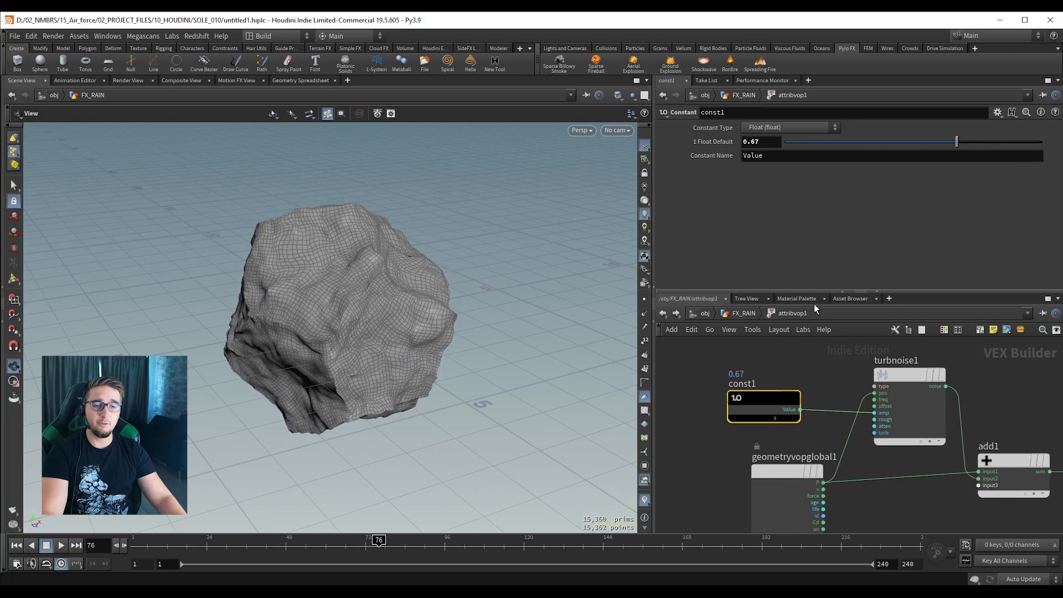
middle_drag(820, 353, 814, 305)
drag(780, 418, 725, 433)
middle_drag(761, 378, 749, 407)
drag(748, 379, 717, 387)
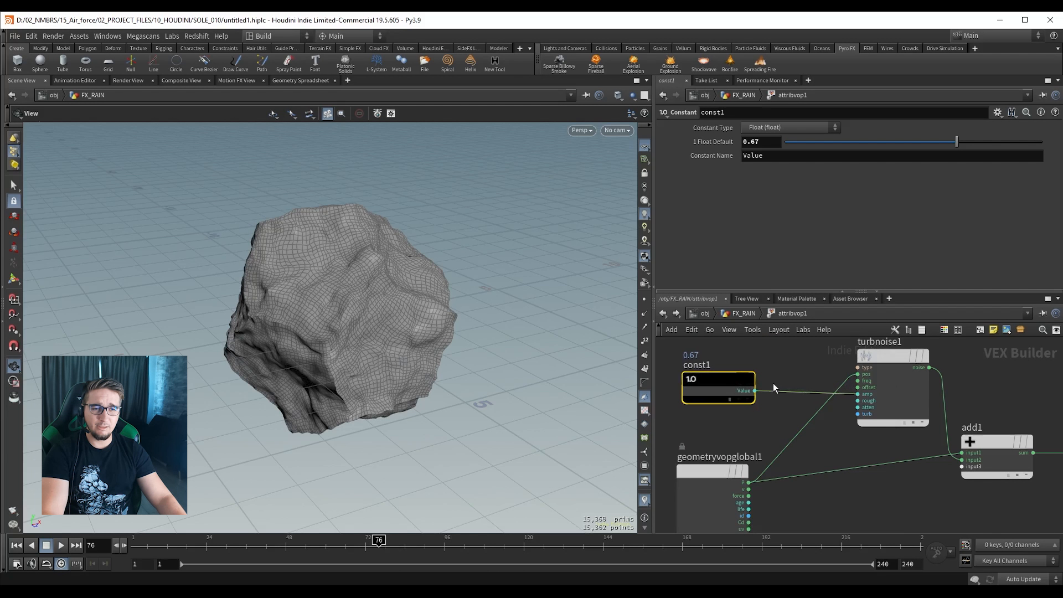
Insert an Add node between const1 and turbnoise1 and wire the P output of geometryvopglobal1 into its second input.
click(786, 392)
key(Tab)
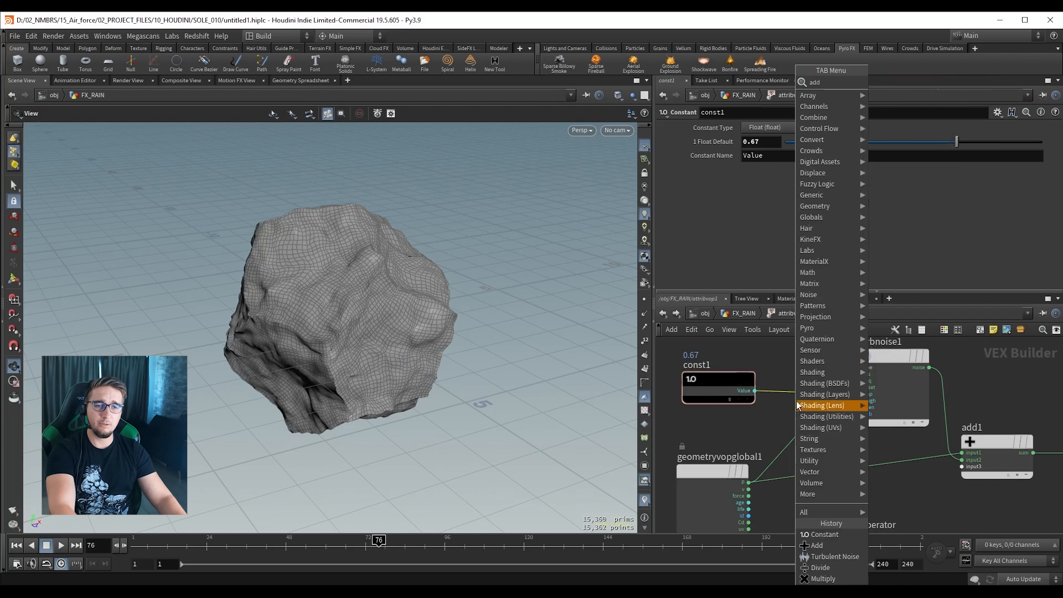
key(Return)
click(799, 386)
scroll(764, 439, up, 1)
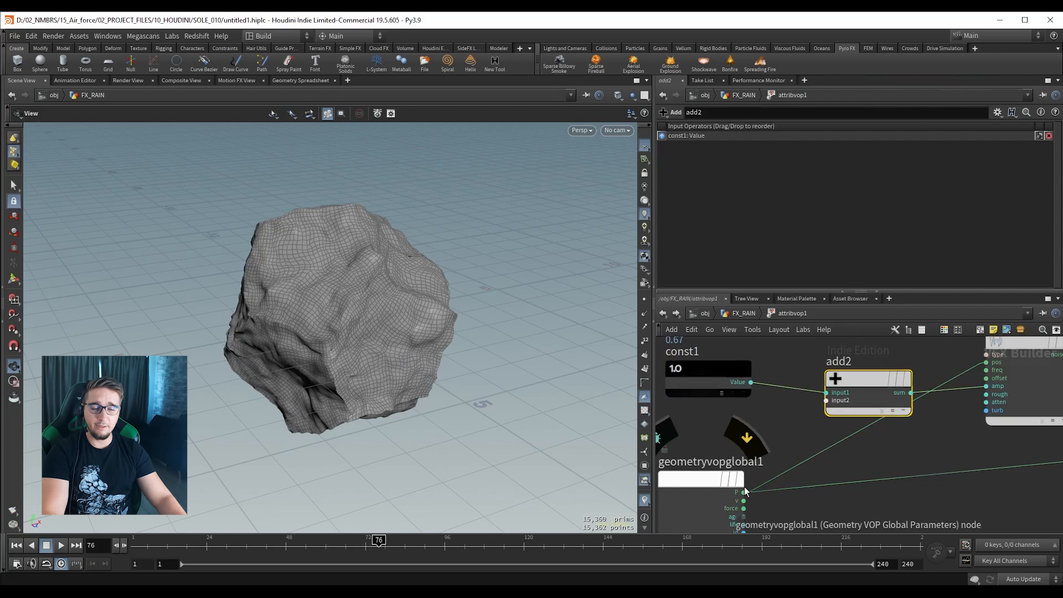
drag(743, 492, 810, 427)
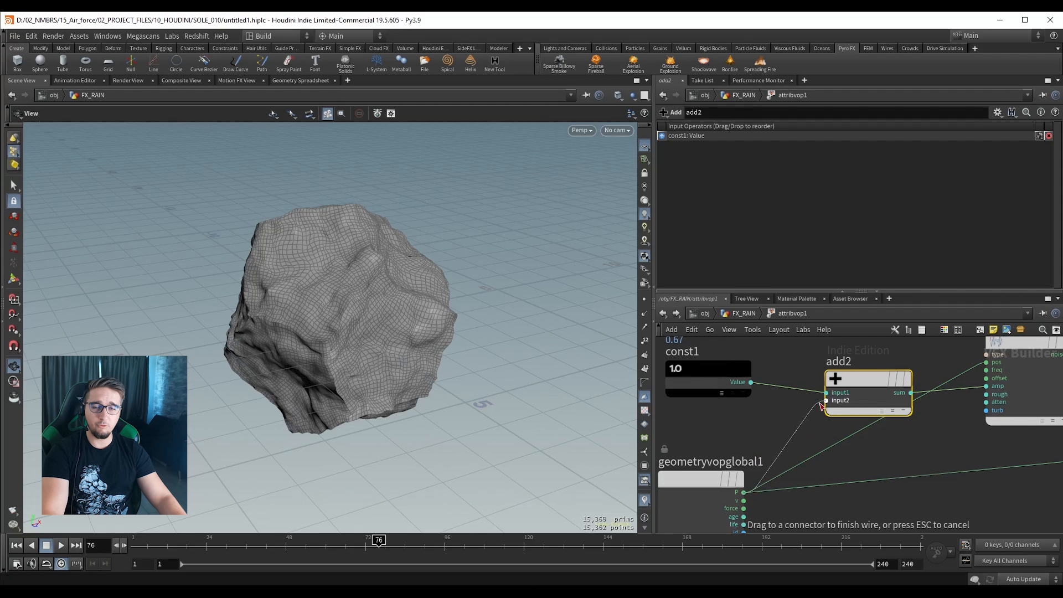
click(826, 401)
drag(397, 310, 480, 313)
Set the float default of const1 to 0.634 and delete the Add node between const1 and turbnoise1.
middle_drag(691, 388, 736, 413)
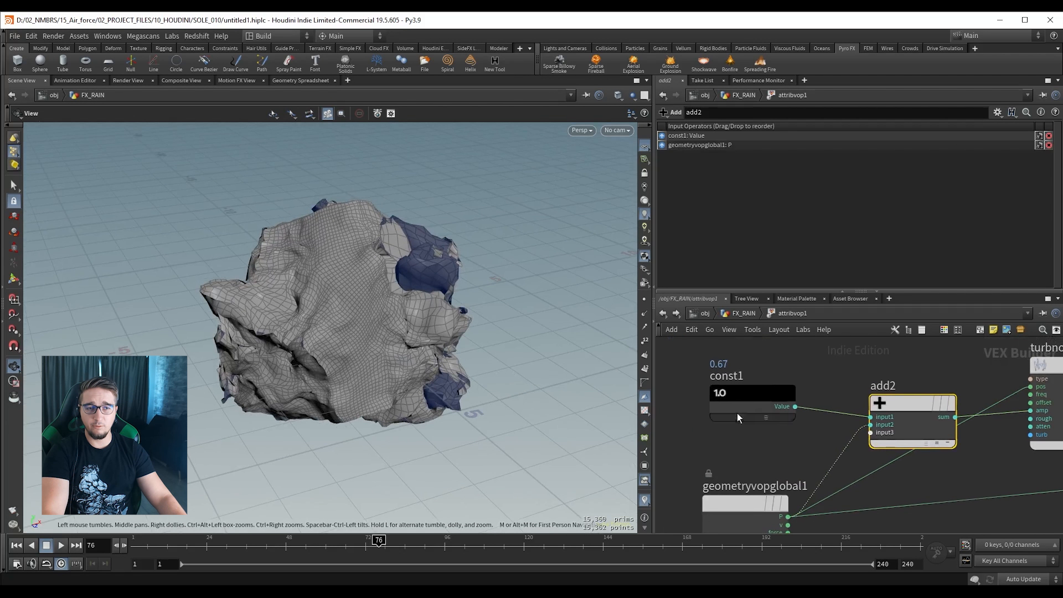
click(740, 412)
scroll(855, 379, down, 2)
middle_drag(852, 378, 791, 375)
drag(780, 364, 820, 401)
key(Delete)
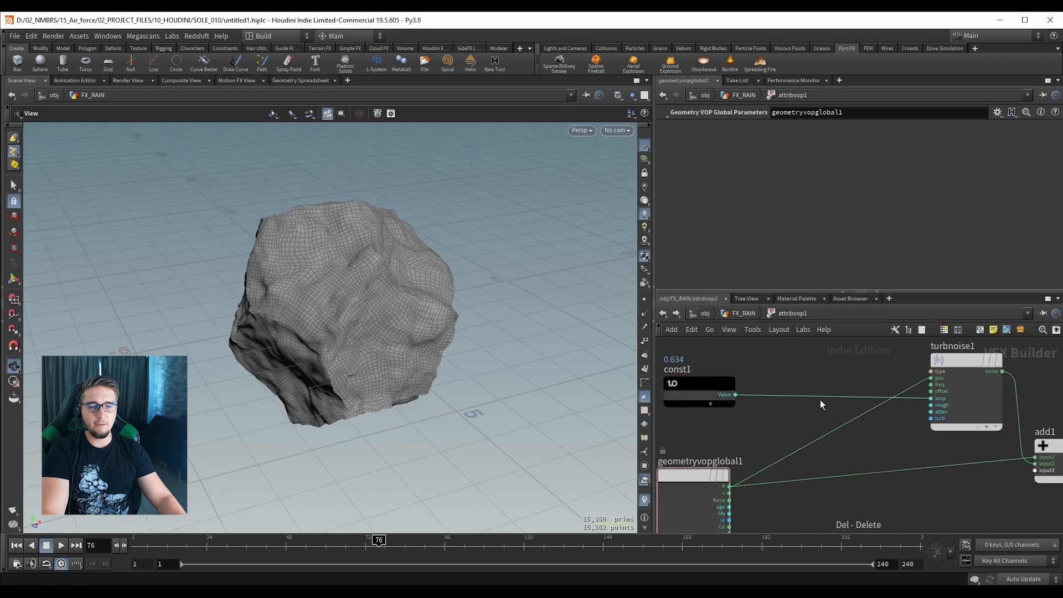
Insert a Multiply node between const1 and turbnoise1 and wire the P output of geometryvopglobal1 into its second input.
key(Tab)
text(mult)
key(Return)
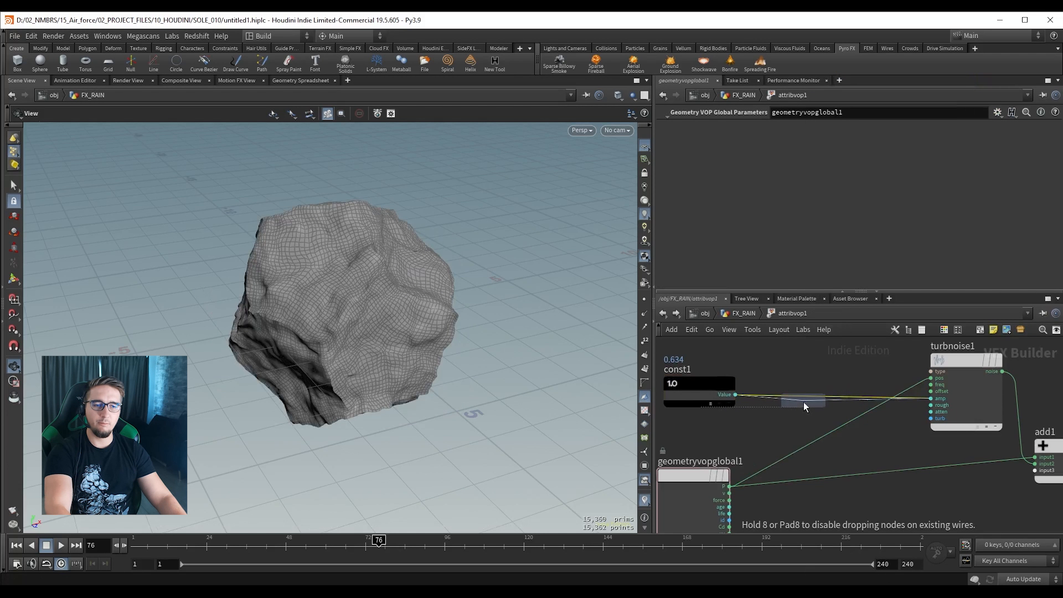
click(802, 401)
drag(830, 399, 827, 383)
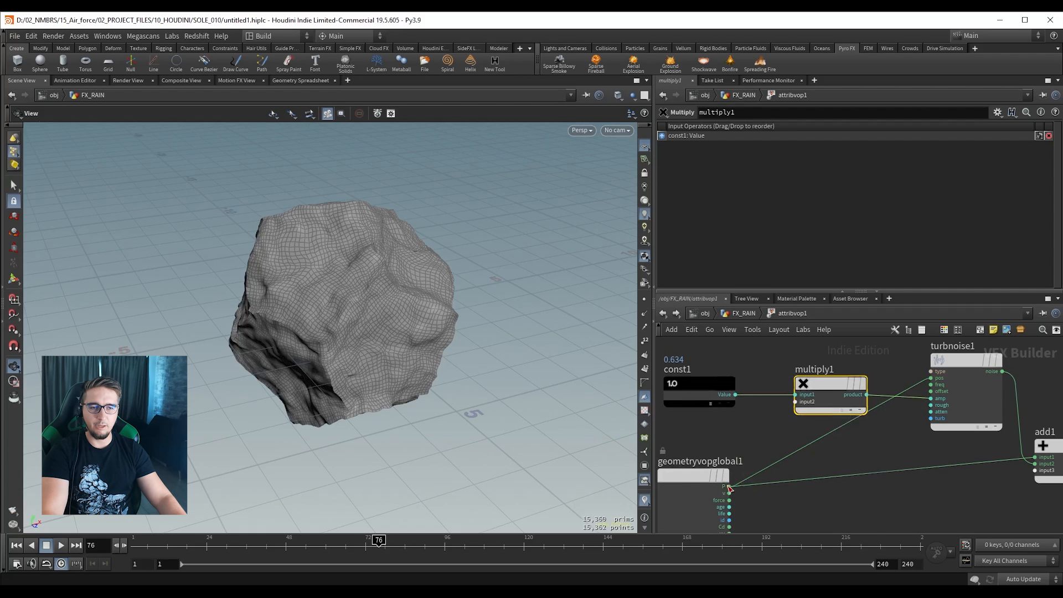
drag(729, 486, 795, 401)
Raise the float default of const1 to 1.028.
middle_drag(688, 387, 716, 407)
click(716, 408)
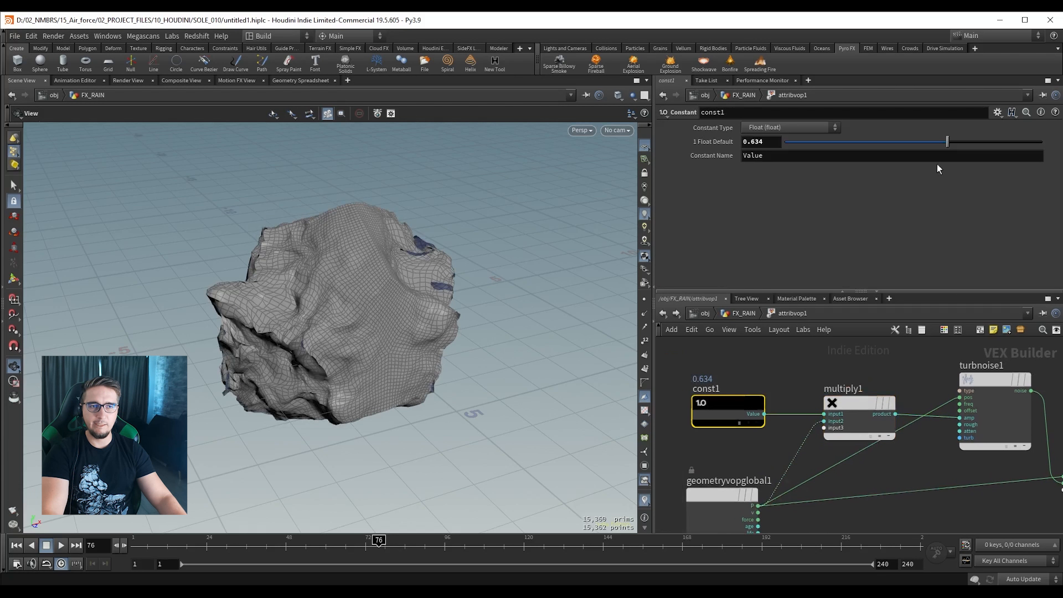
drag(941, 142, 1061, 142)
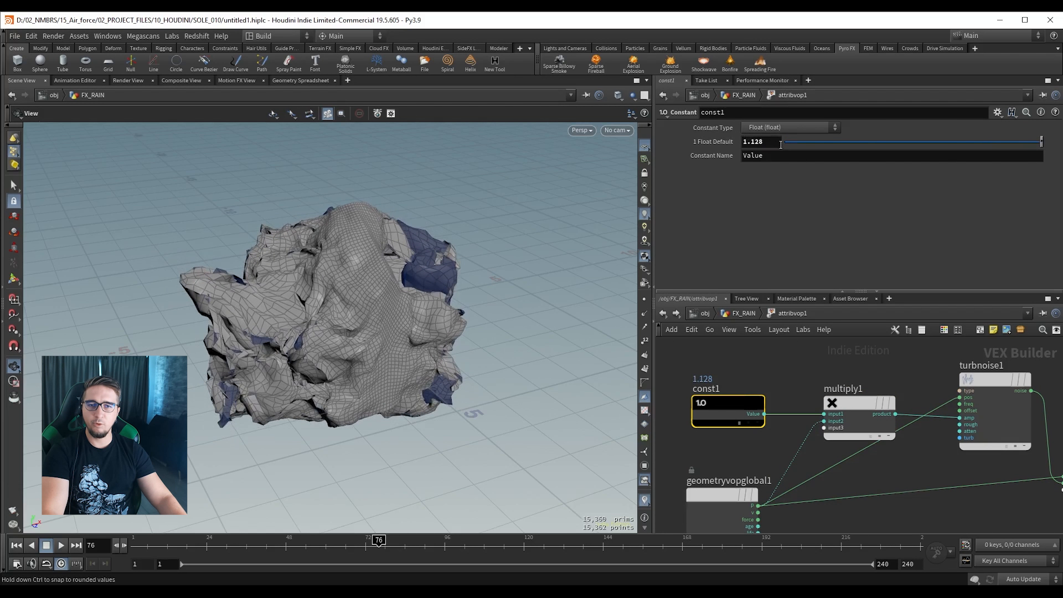
mouse_move(767, 142)
middle_down()
mouse_move(730, 141)
mouse_move(751, 138)
middle_up()
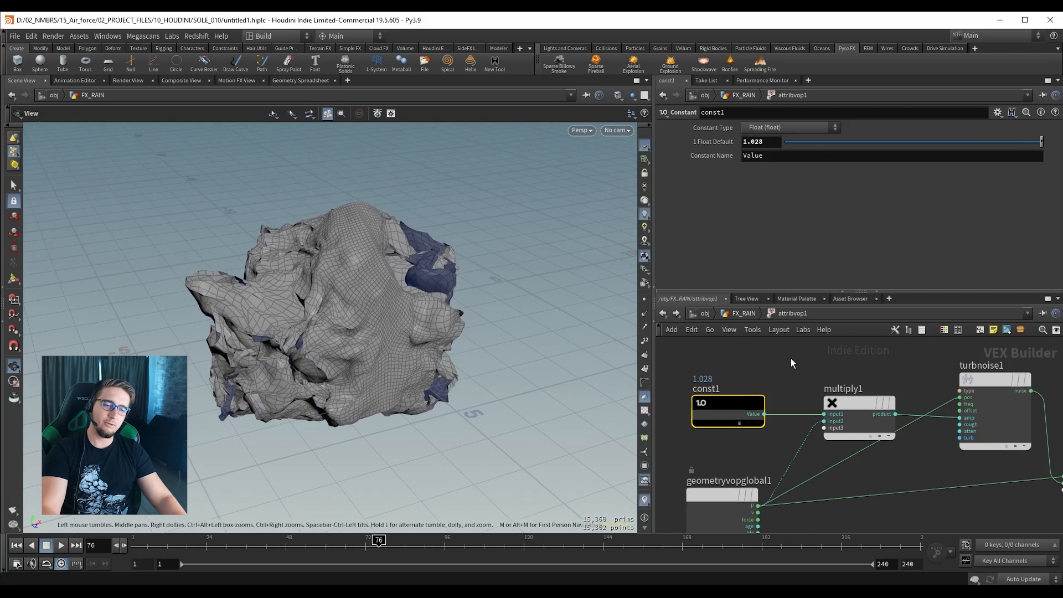
Examine the whole VOP network, from const1 and geometryvopglobal1 through turbnoise1 to geometryvopoutput1.
scroll(793, 366, down, 5)
drag(945, 494, 691, 367)
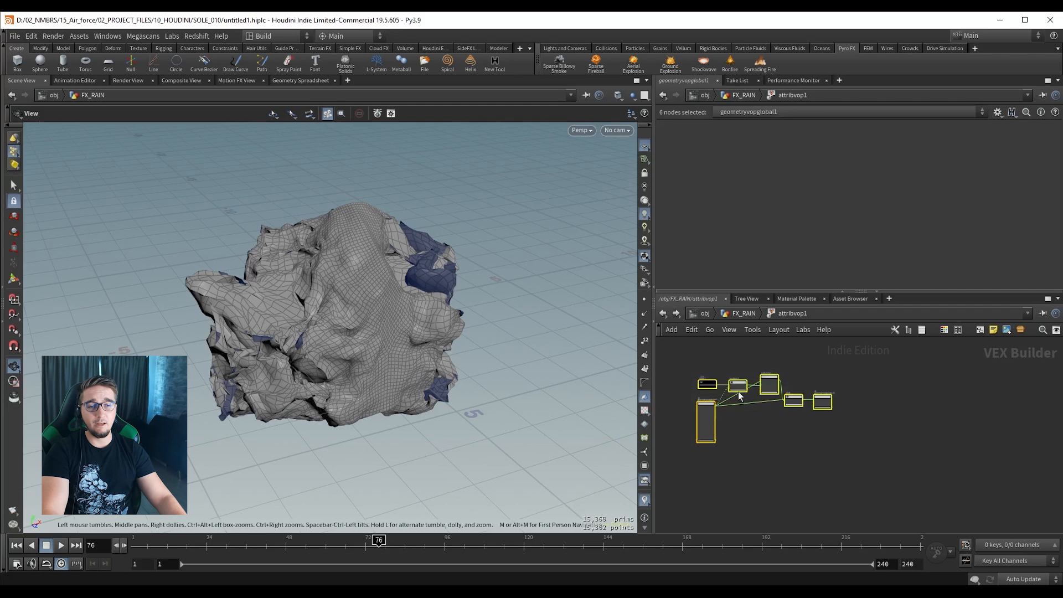
click(769, 433)
scroll(751, 418, up, 4)
key(h)
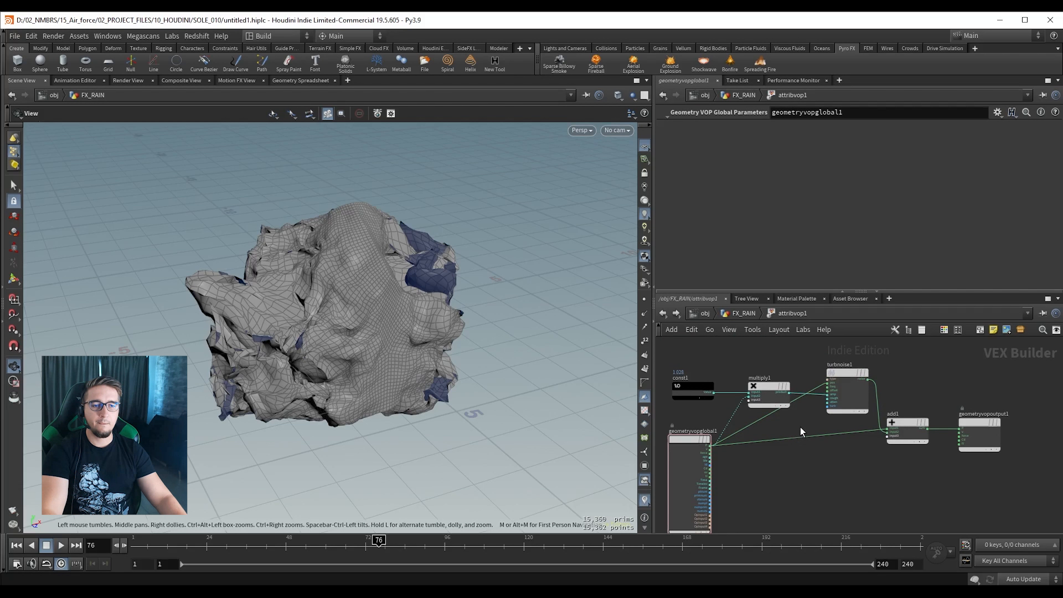
scroll(878, 388, up, 5)
middle_drag(877, 387, 836, 467)
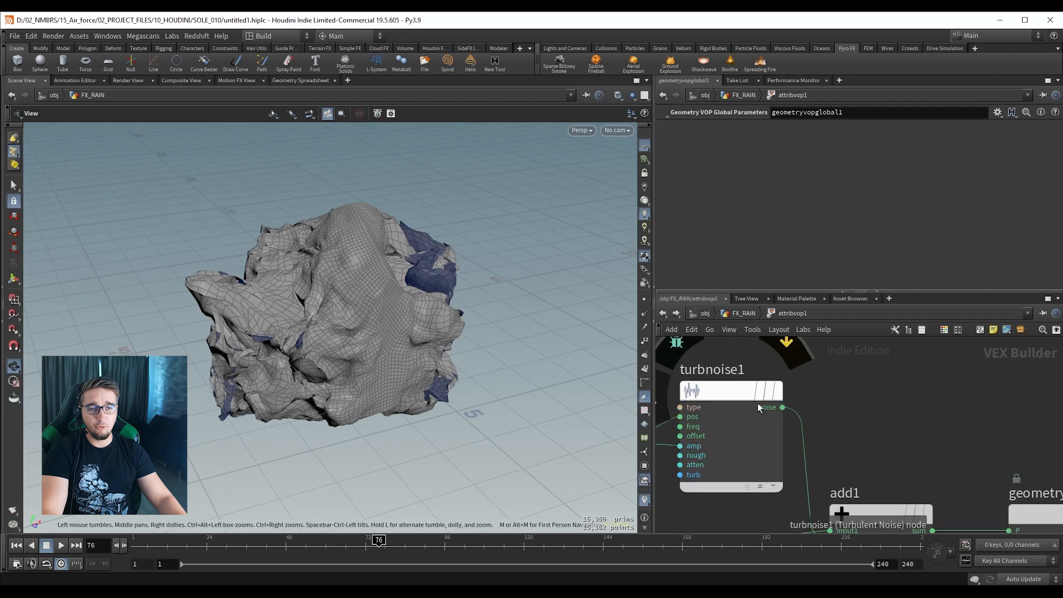
scroll(770, 410, down, 2)
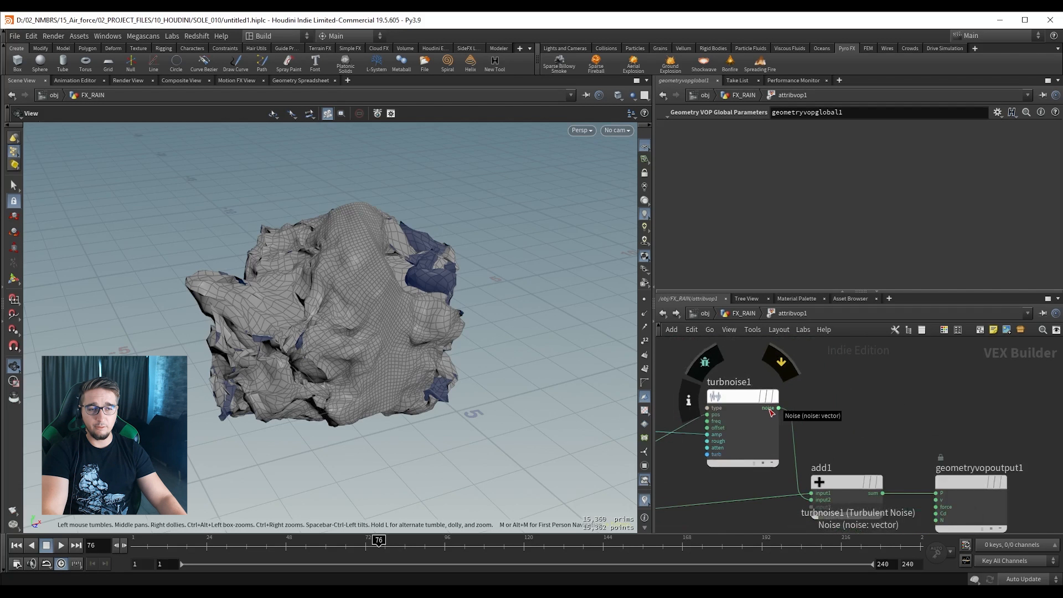
Space turbnoise1 farther apart from add1 and geometryvopoutput1.
drag(775, 397, 740, 390)
middle_drag(825, 410, 780, 386)
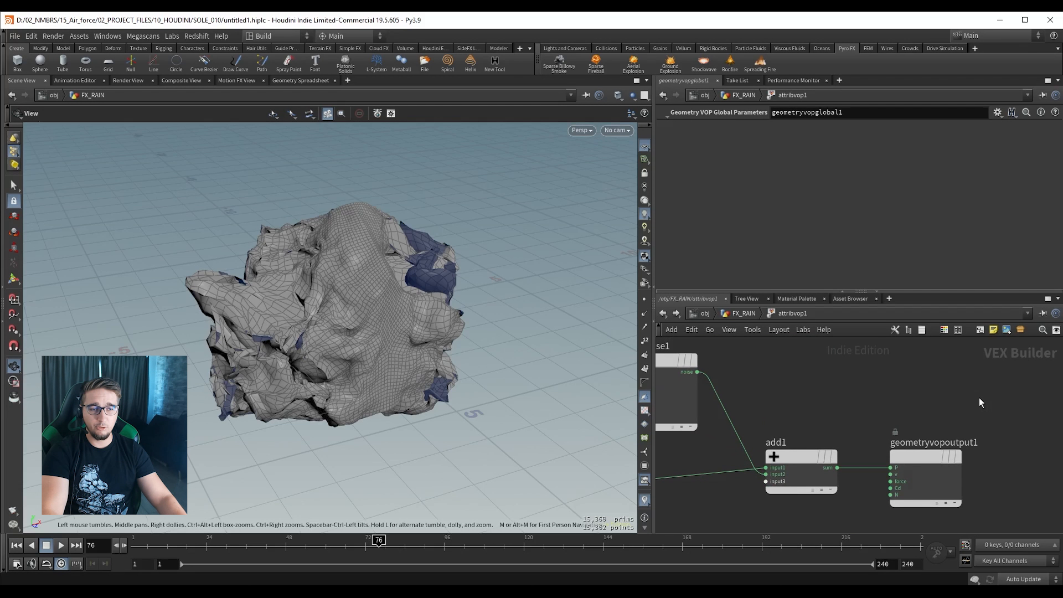
click(936, 456)
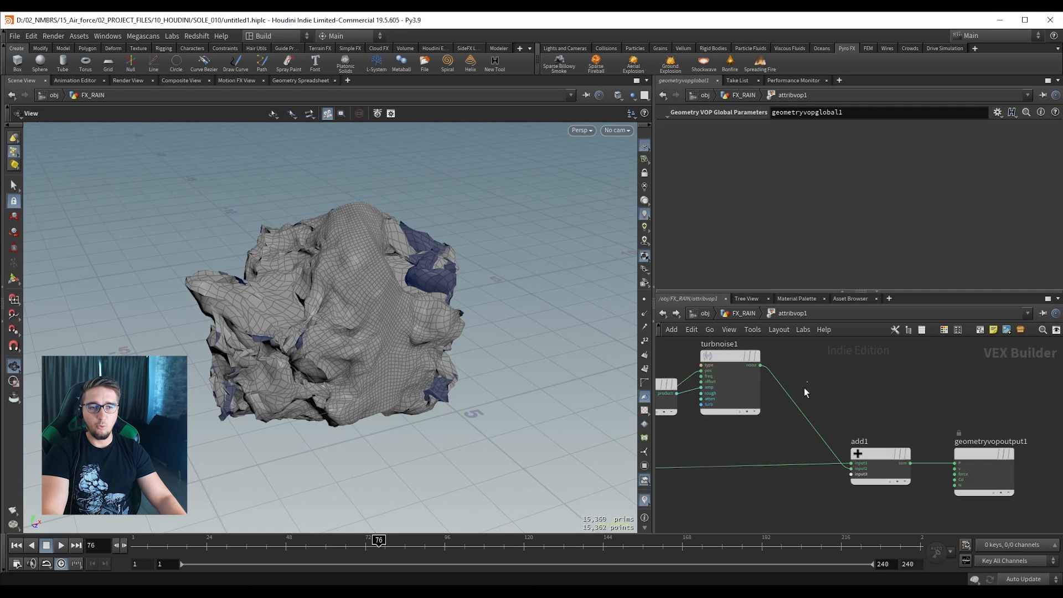
Insert an Add node between turbnoise1 and add1, wire the global P output into its second input, and inspect the deformed mesh.
key(Tab)
text(add)
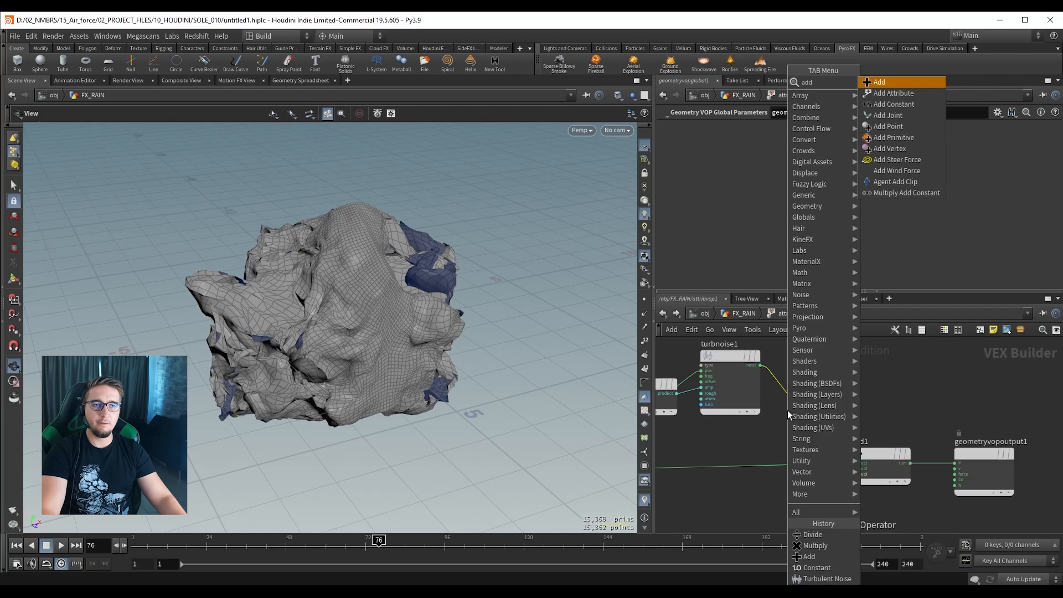
key(Return)
click(801, 412)
mouse_move(754, 446)
middle_down()
mouse_move(895, 425)
mouse_move(738, 455)
middle_up()
click(704, 448)
click(704, 448)
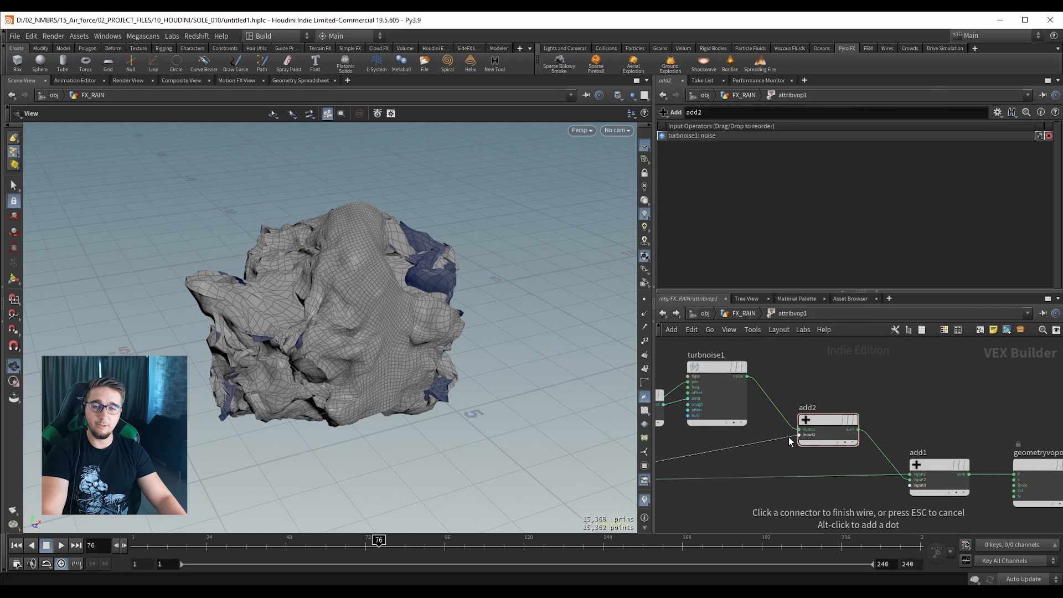
click(790, 437)
scroll(382, 290, down, 5)
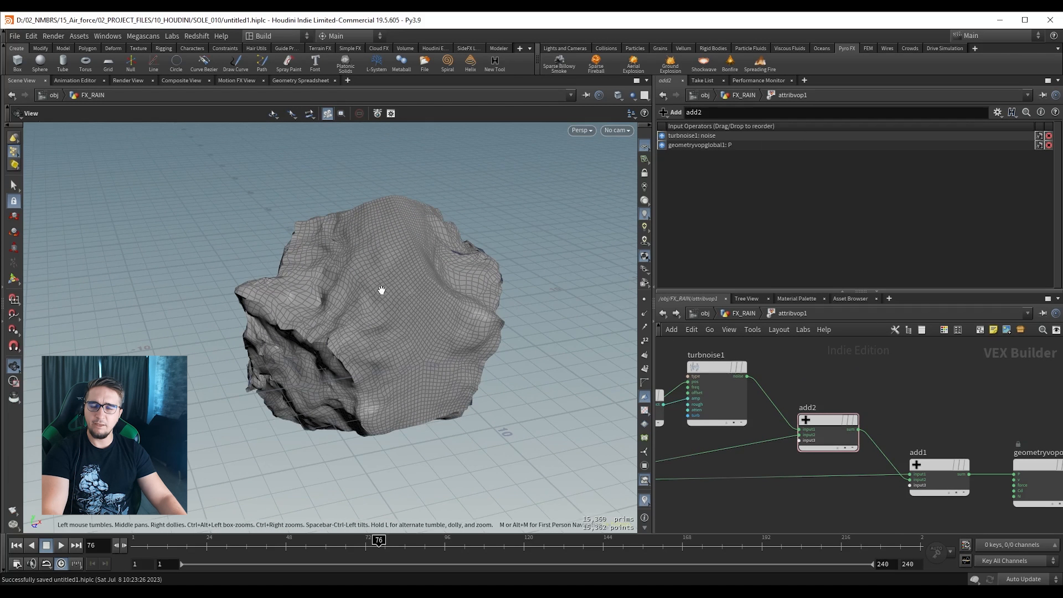
drag(370, 288, 391, 289)
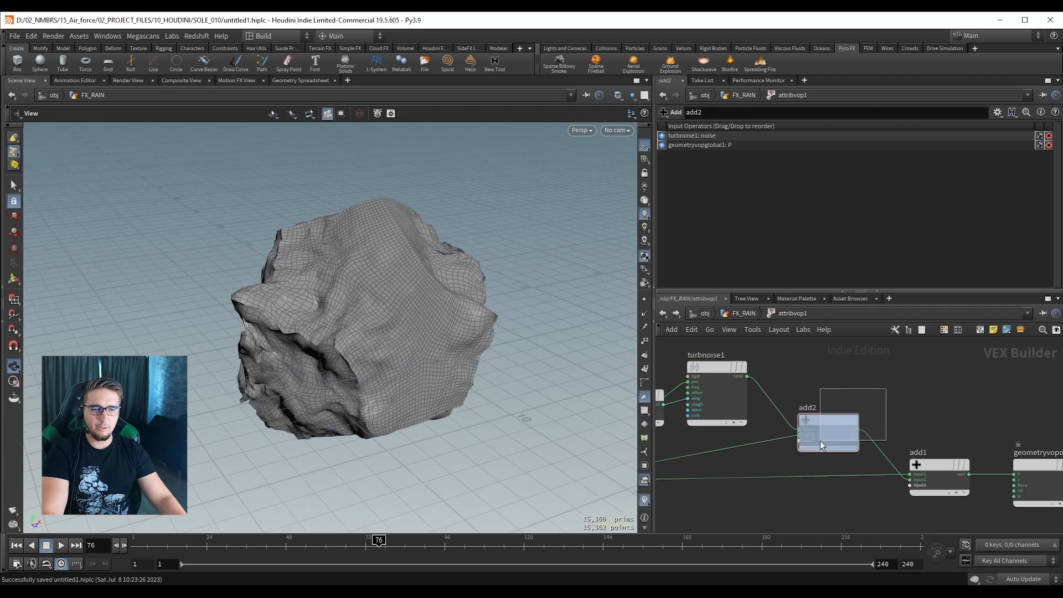
Delete the Add node between turbnoise1 and add1.
drag(819, 441, 818, 440)
key(Delete)
middle_drag(796, 385, 854, 398)
Delete the const1 and multiply1 nodes and reposition turbnoise1 between geometryvopglobal1 and add1.
drag(769, 379, 833, 389)
middle_drag(712, 365, 857, 382)
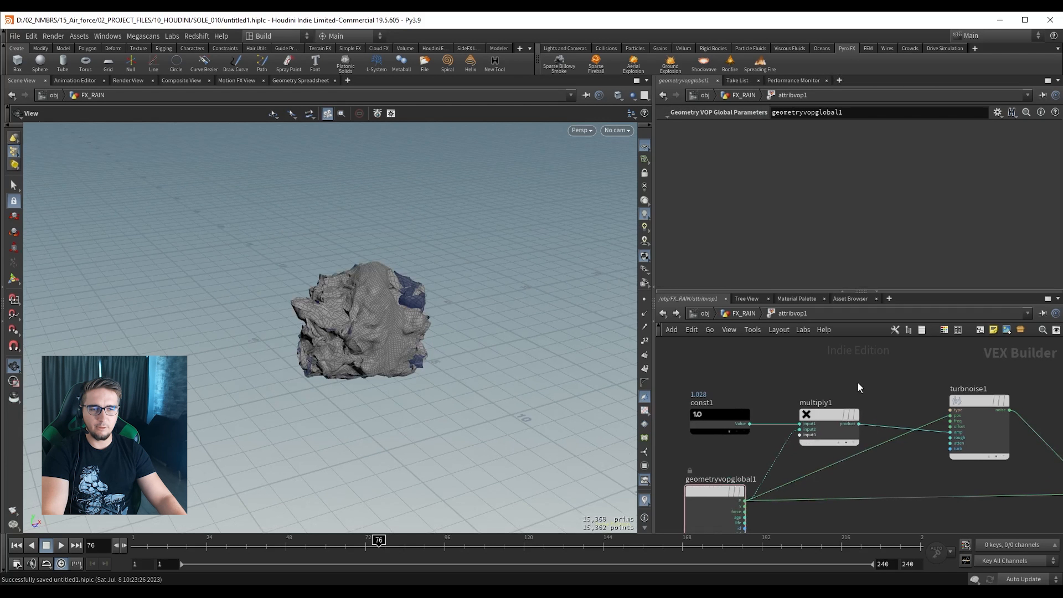
drag(857, 380, 705, 437)
key(Delete)
middle_drag(869, 423, 741, 370)
drag(850, 369, 780, 370)
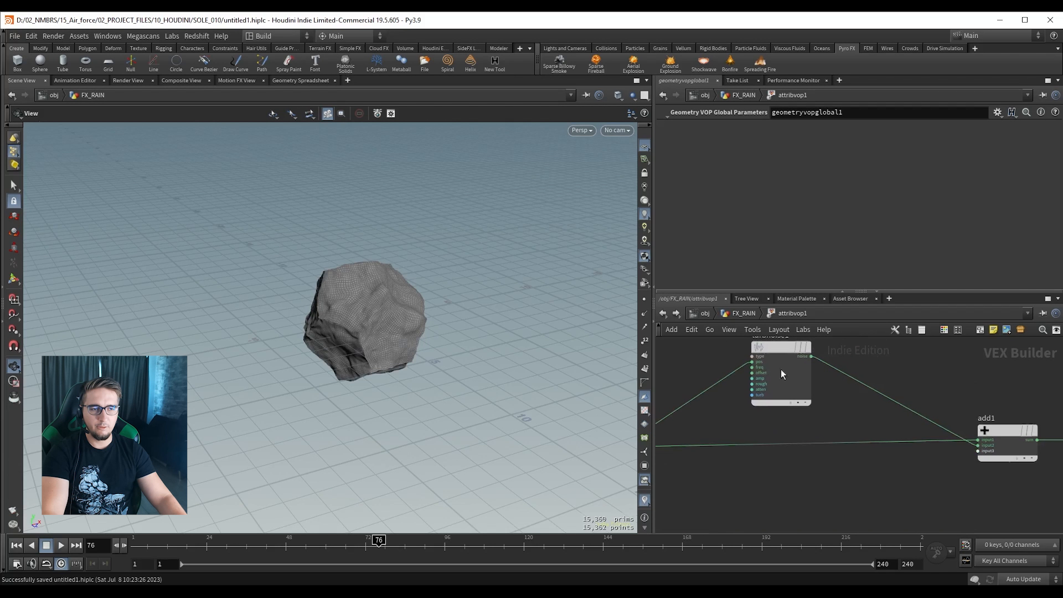
Move add1 closer to turbnoise1 and reorder its inputs so the noise feeds input1 and P feeds input2.
drag(995, 435, 865, 430)
middle_drag(943, 396, 864, 390)
scroll(810, 386, up, 2)
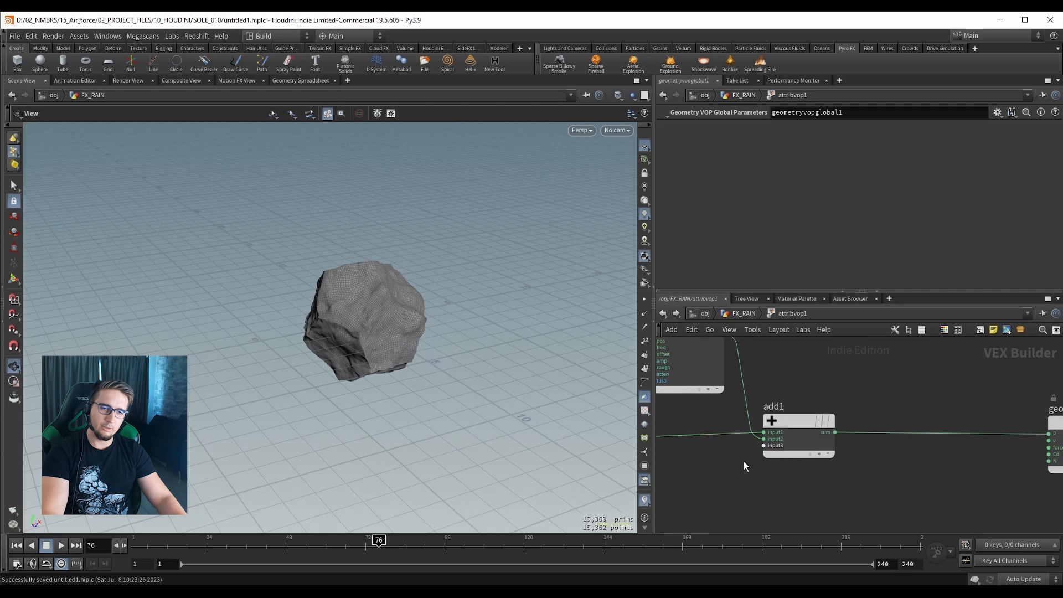
click(789, 434)
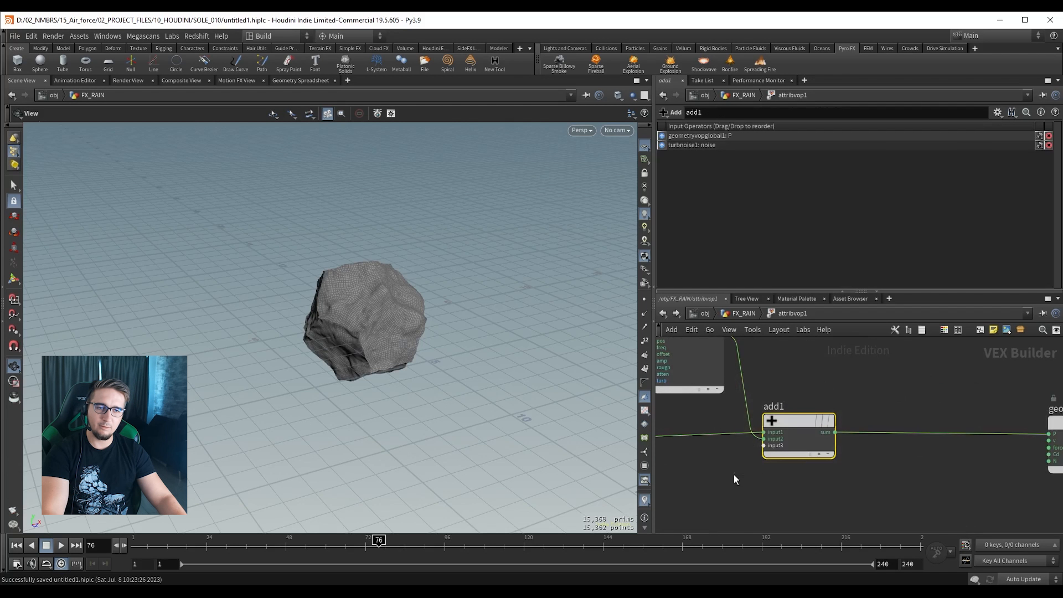
key(shift+r)
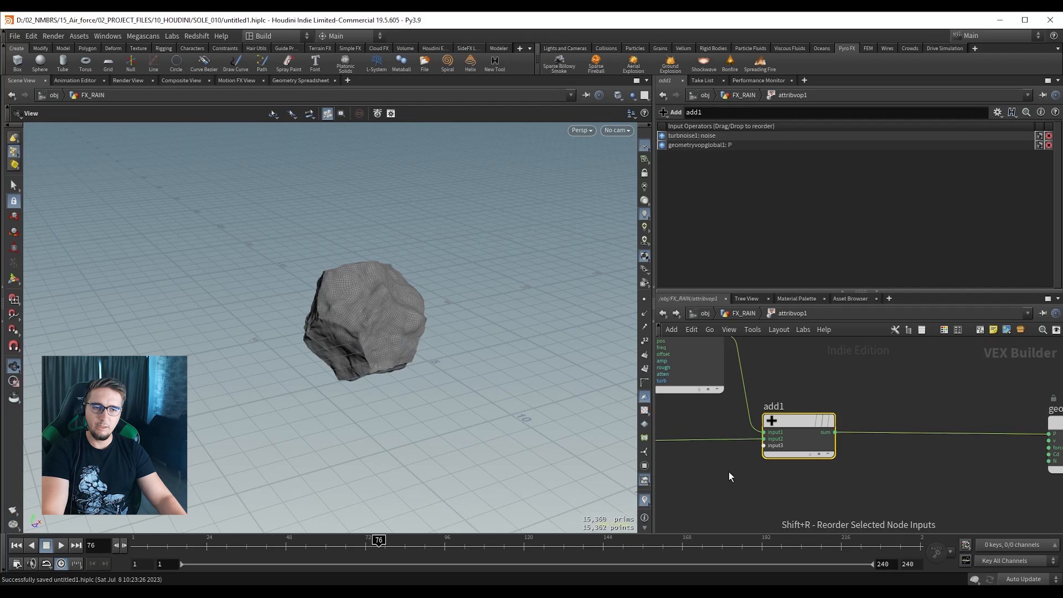
scroll(728, 471, up, 3)
key(shift+r)
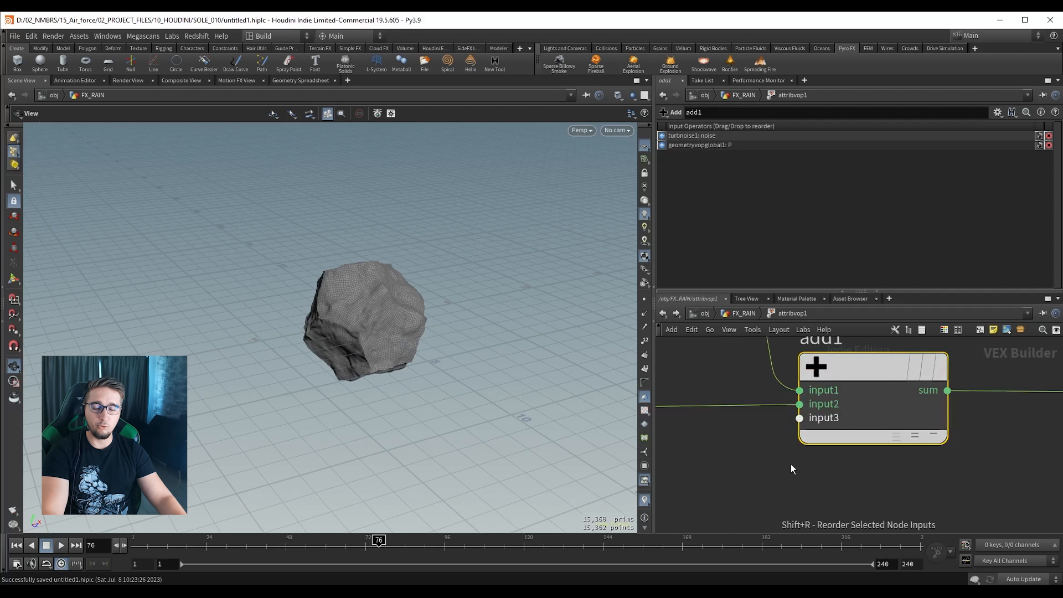
Swap the input order of add1 back and forth, finishing with the noise in input1 and P in input2.
scroll(797, 455, down, 1)
drag(769, 464, 970, 342)
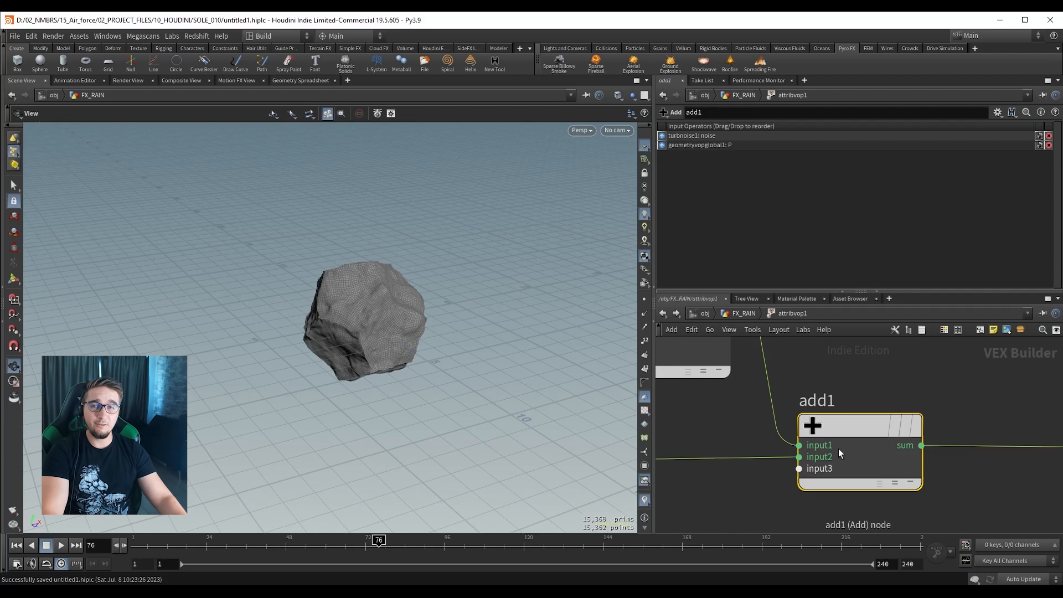
scroll(838, 448, down, 2)
key(shift+r)
key(shift+r)
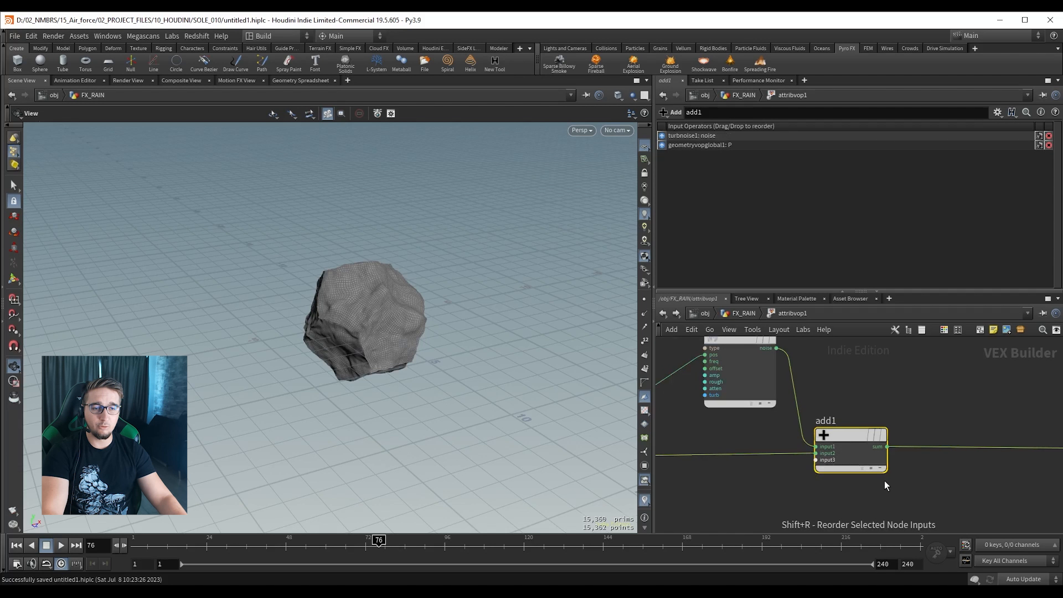
click(855, 492)
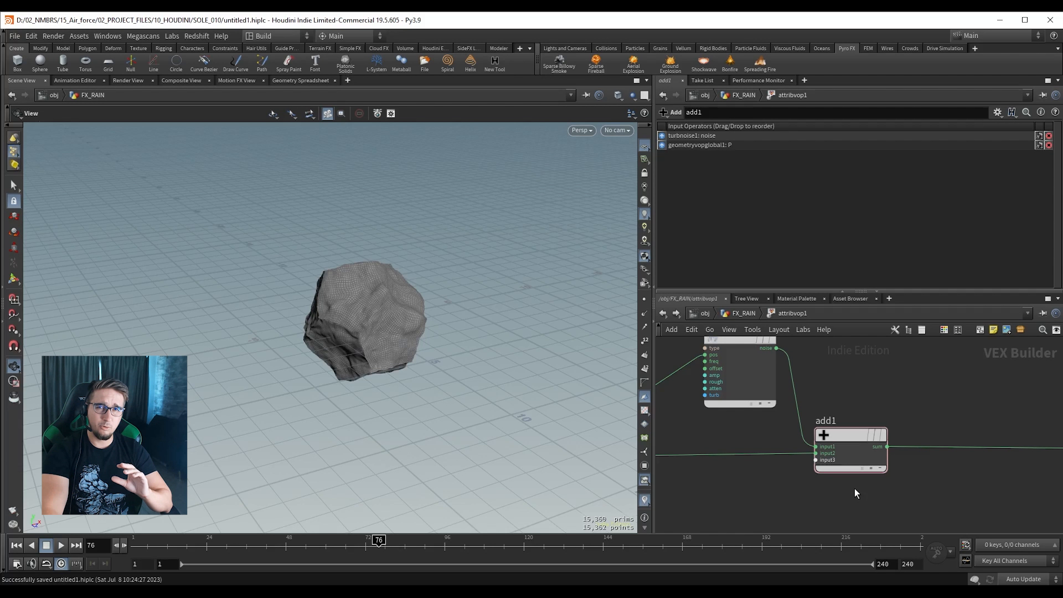
drag(895, 497, 806, 432)
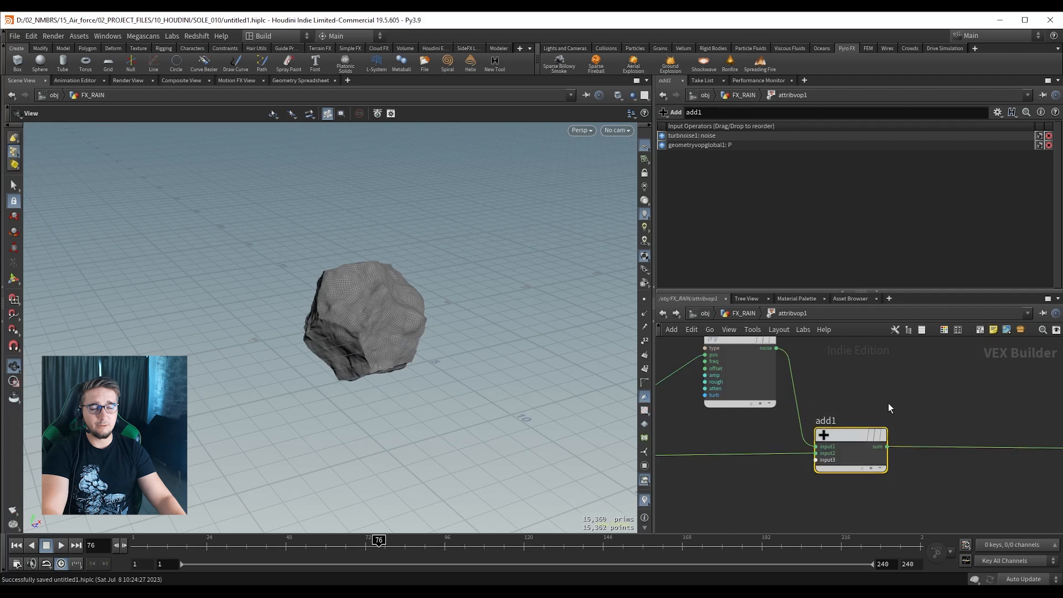
key(shift+r)
key(shift+r)
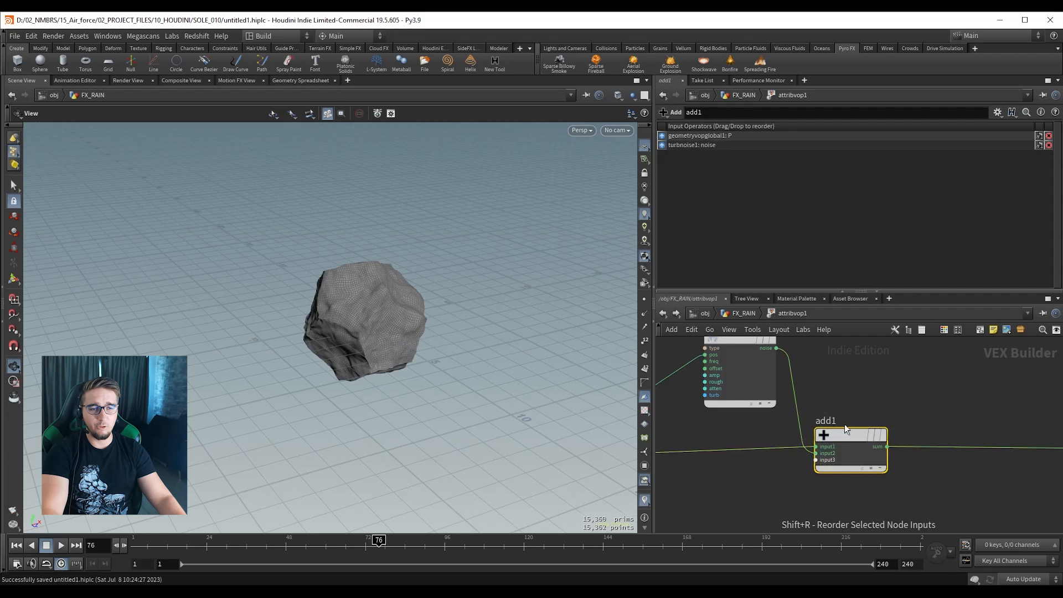
click(991, 384)
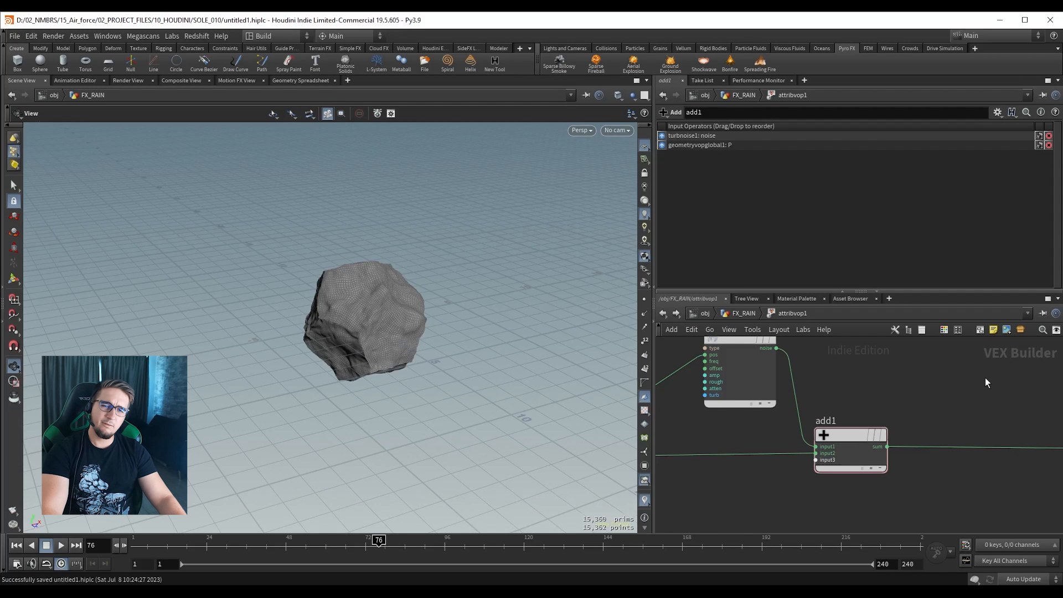
Move geometryvopoutput1 closer to add1.
scroll(987, 381, down, 1)
middle_drag(999, 404, 910, 405)
drag(1010, 426, 911, 425)
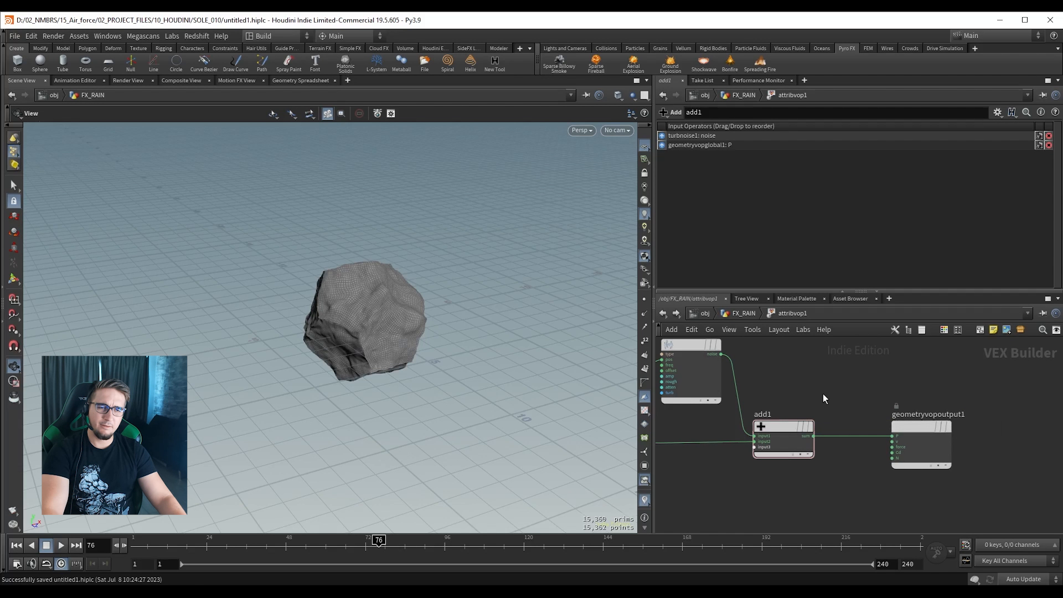
middle_drag(823, 394, 948, 414)
Inspect the deformed mesh up close in perspective and compare it in the right, front and top views.
drag(296, 317, 339, 299)
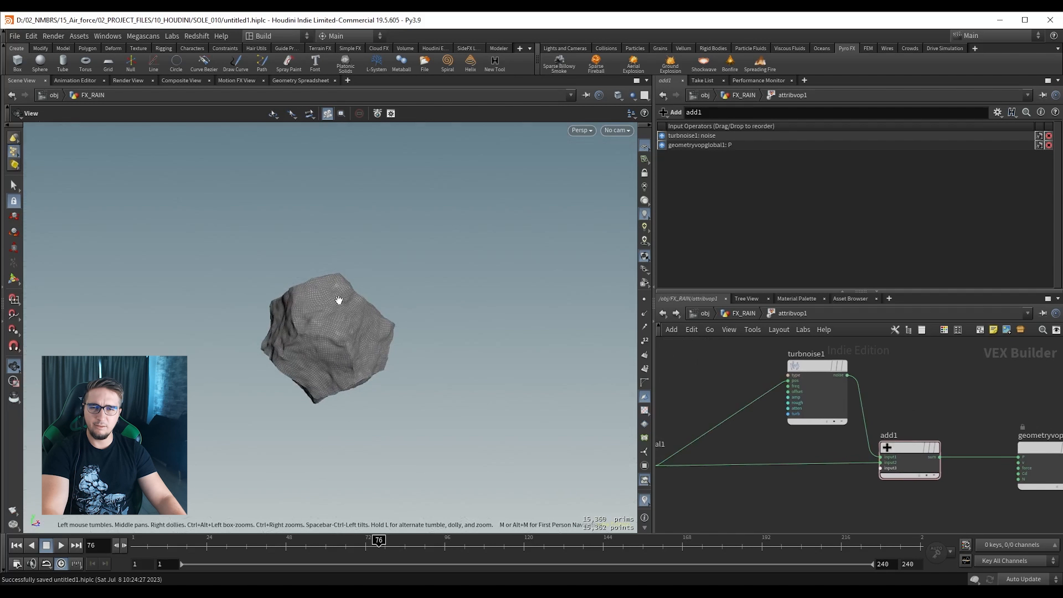
right_drag(296, 313, 518, 307)
drag(517, 306, 380, 362)
middle_drag(336, 256, 354, 317)
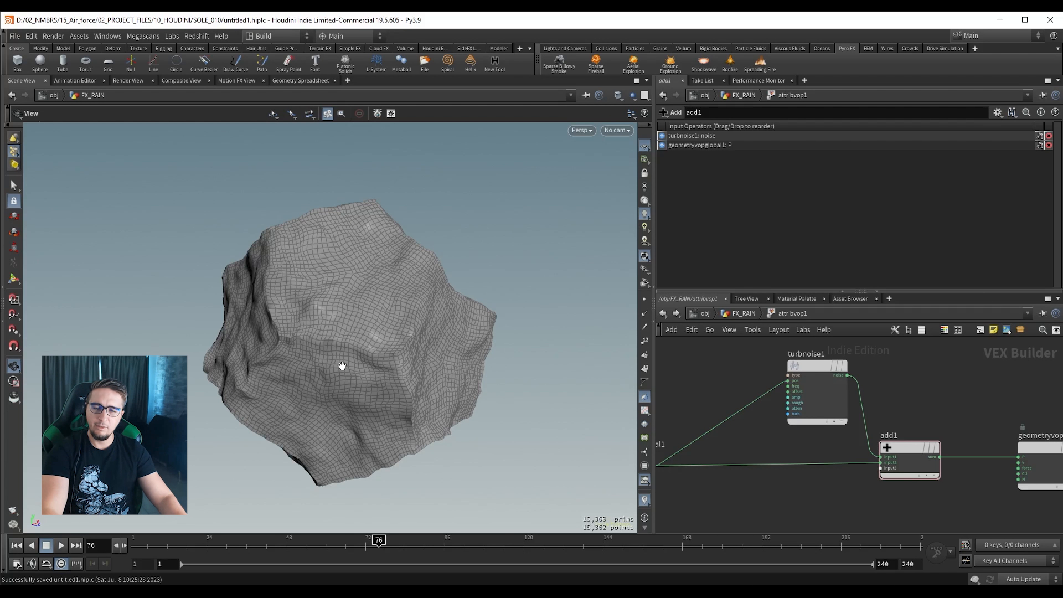
drag(343, 367, 326, 315)
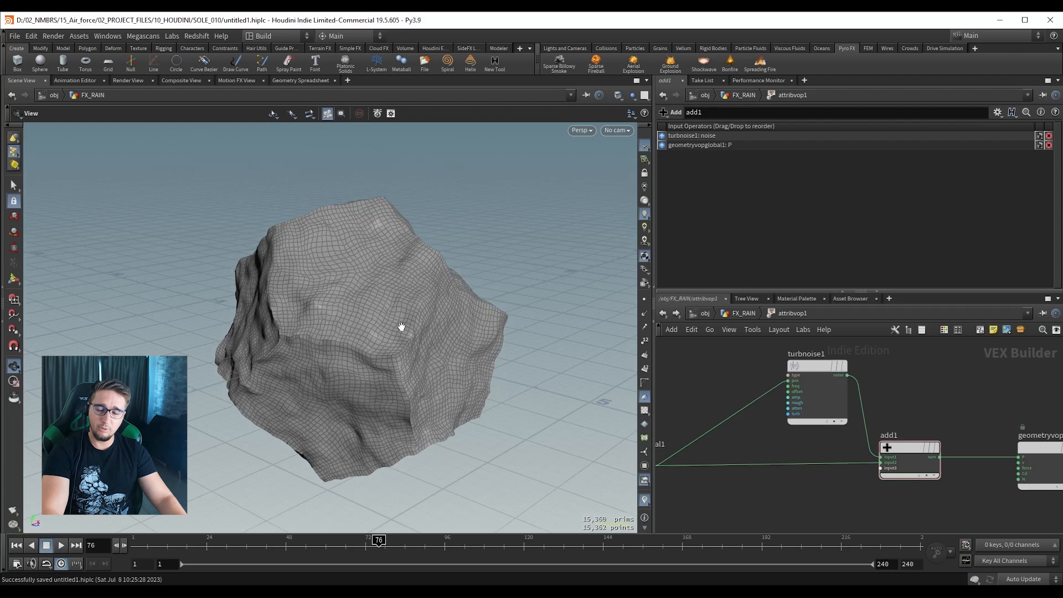
key(space+4)
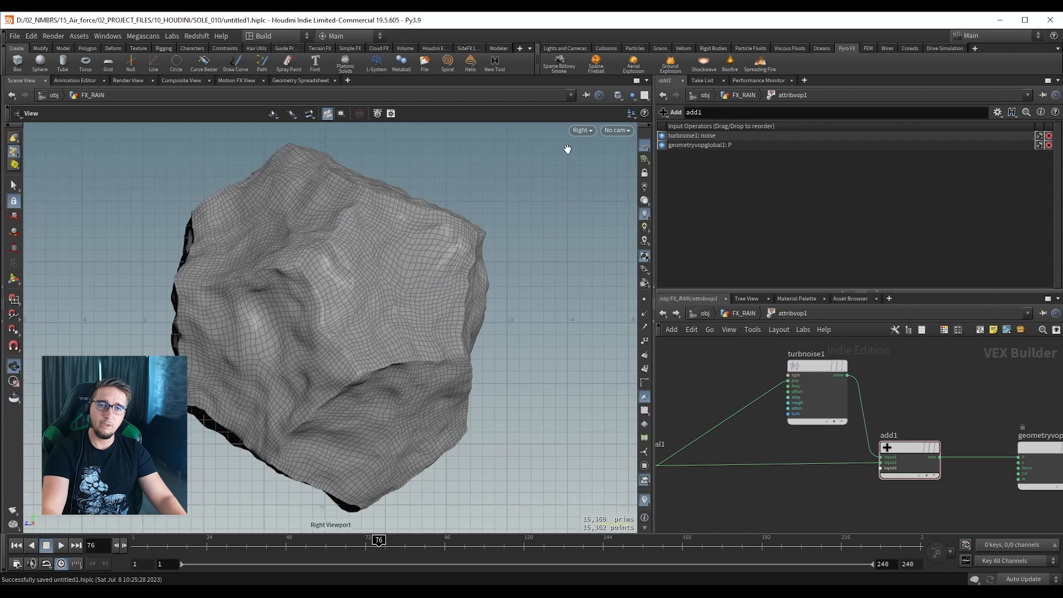
key(space+3)
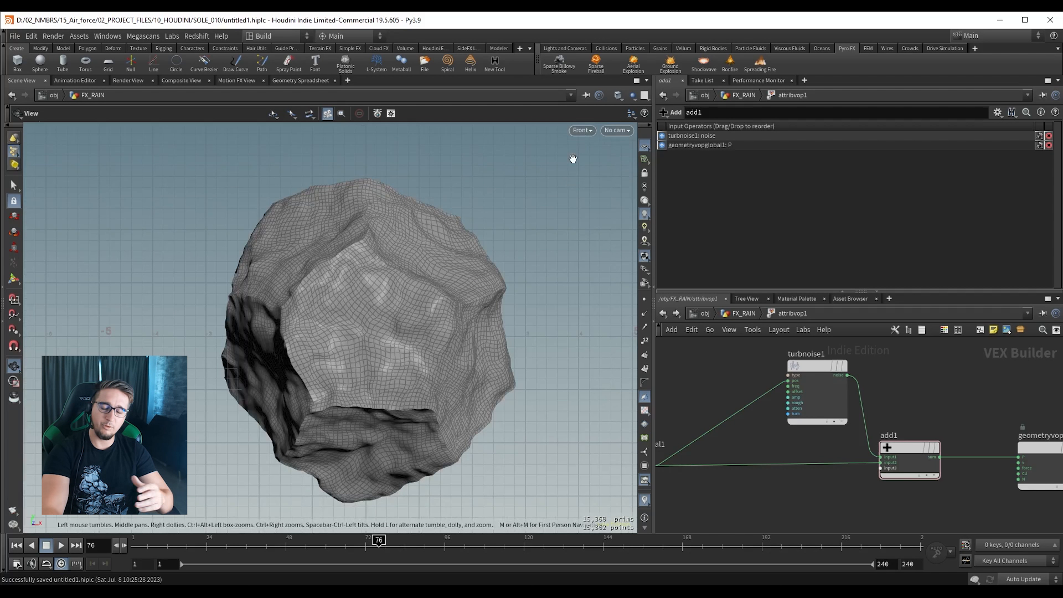
key(space+2)
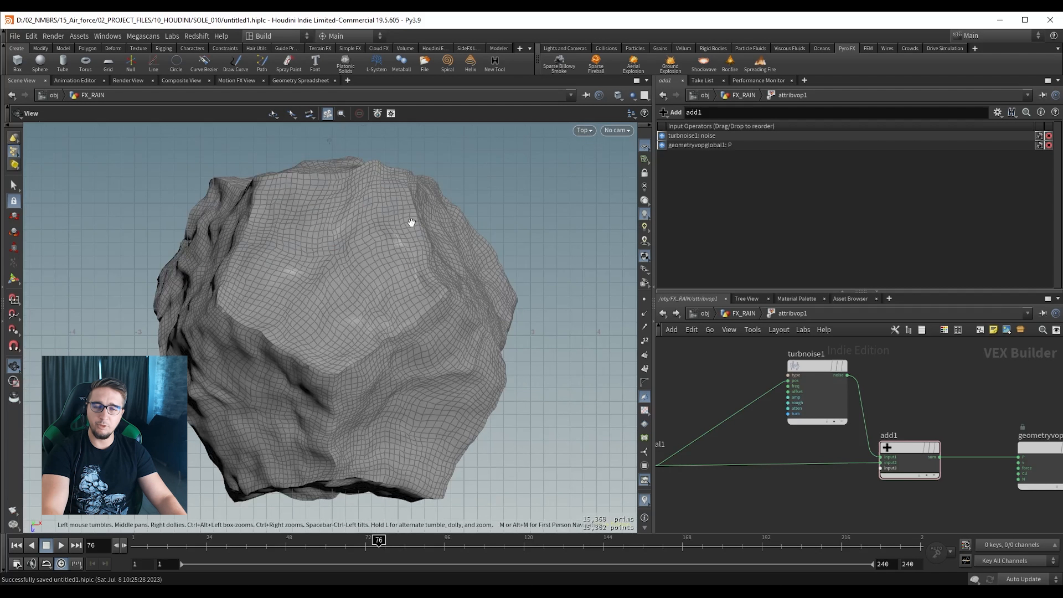
key(space+1)
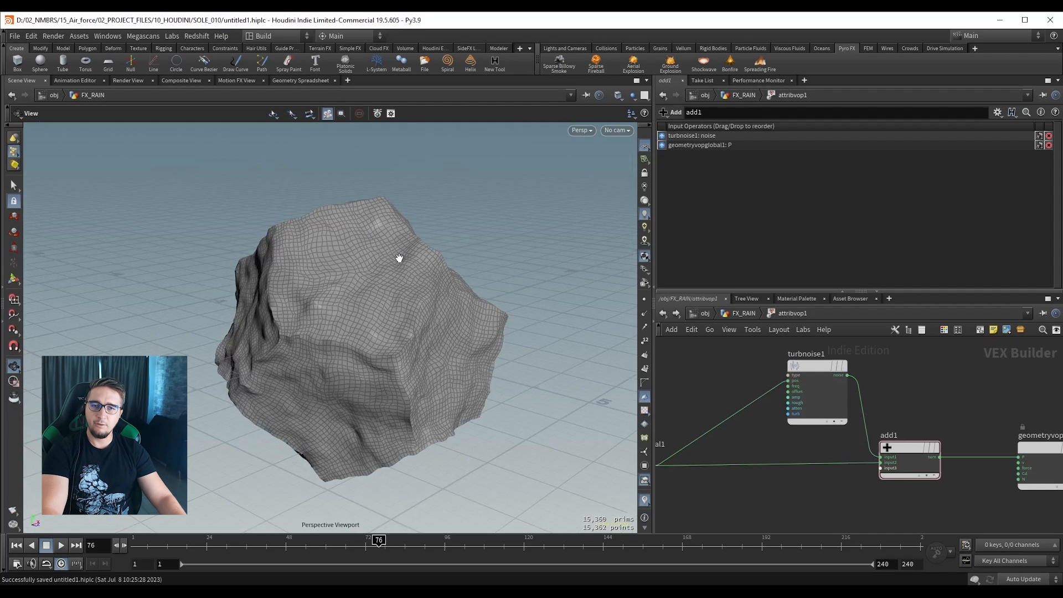
Examine the lower and upper edges of the deformed mesh closely in the front view.
key(space+3)
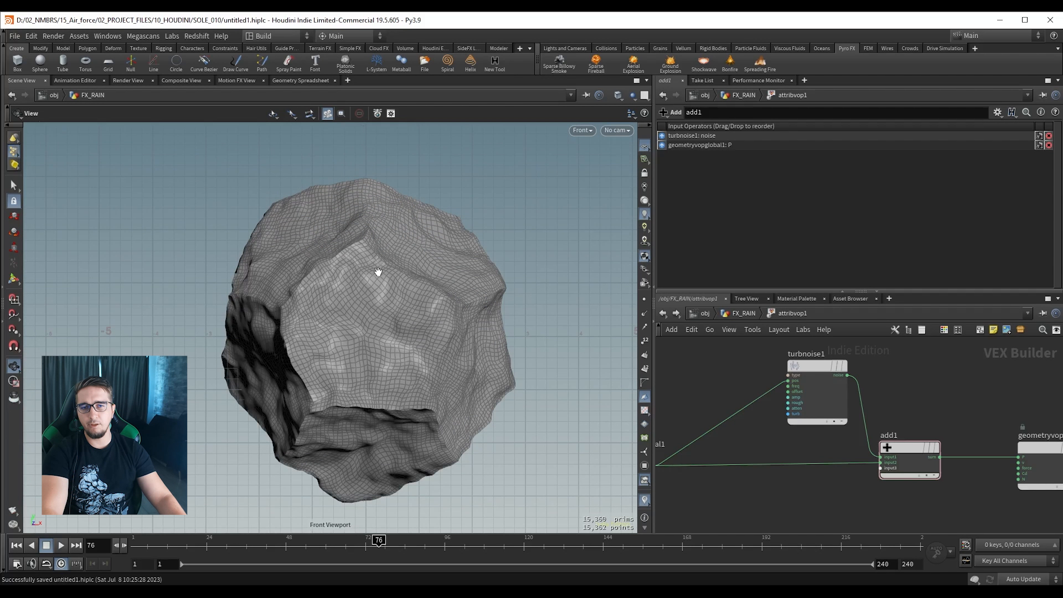
middle_drag(365, 284, 335, 279)
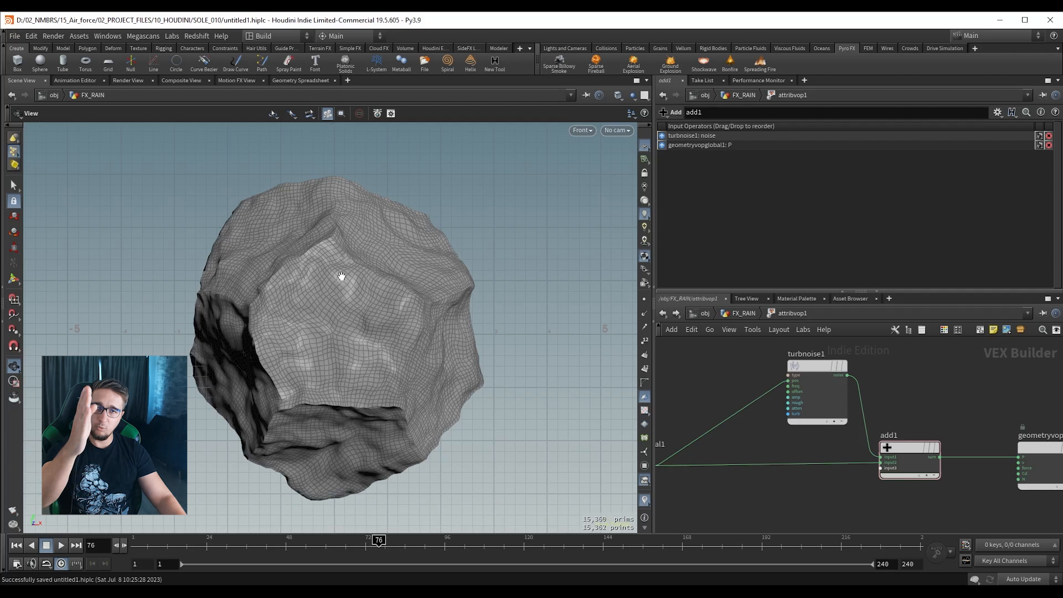
middle_drag(343, 364, 372, 254)
right_drag(372, 255, 470, 418)
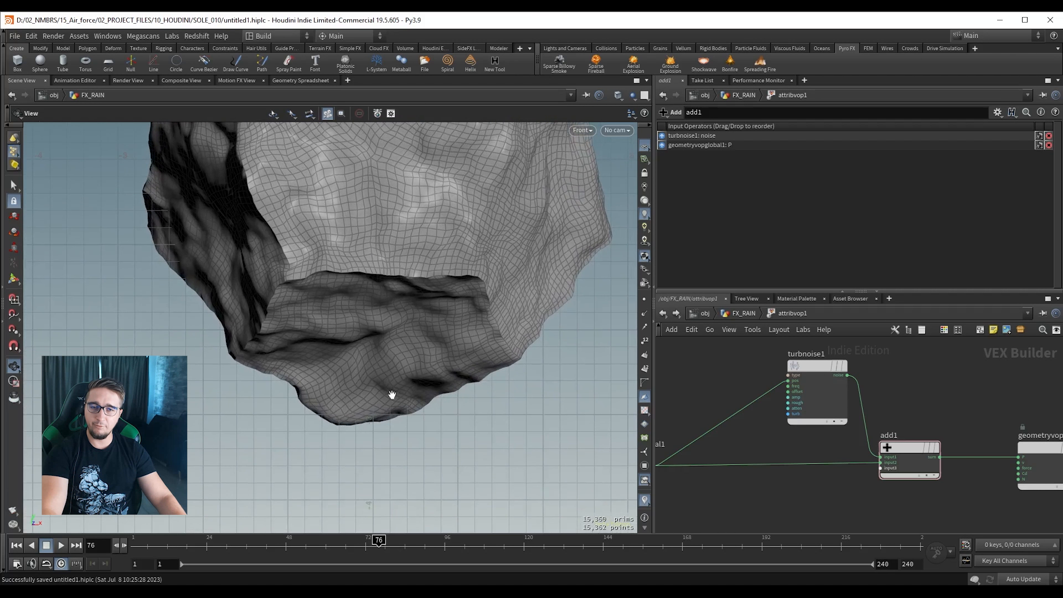
middle_drag(391, 394, 368, 344)
right_drag(368, 343, 359, 431)
middle_drag(359, 430, 348, 382)
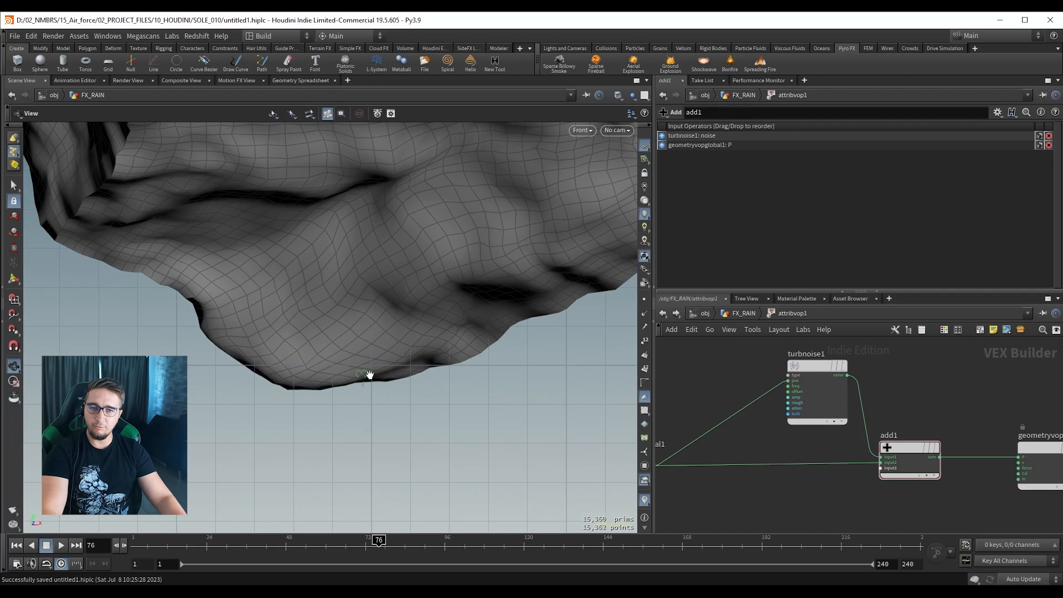
scroll(370, 375, up, 3)
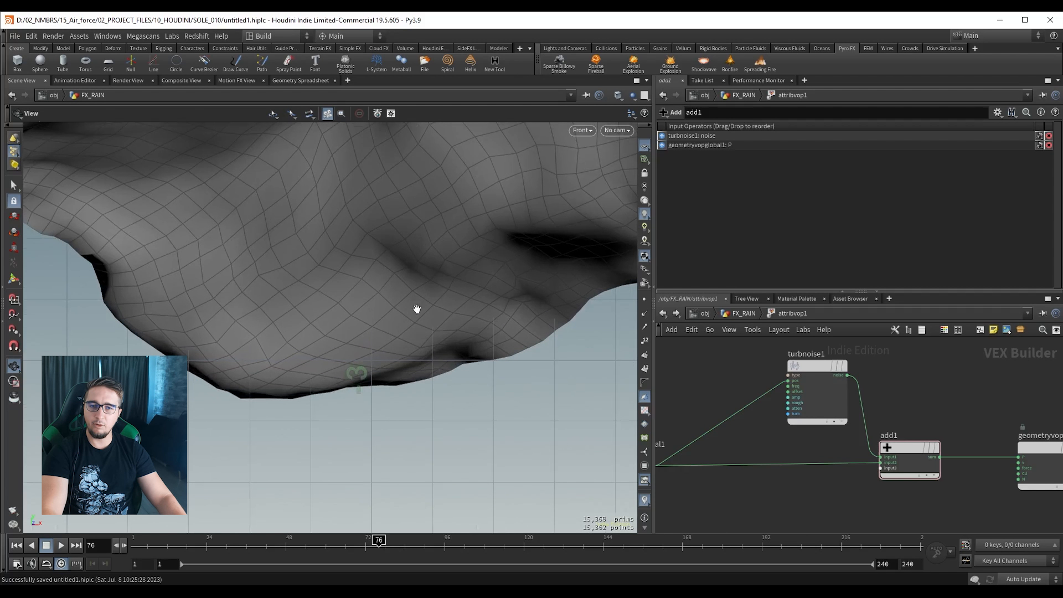
right_drag(435, 289, 136, 319)
right_drag(425, 222, 434, 316)
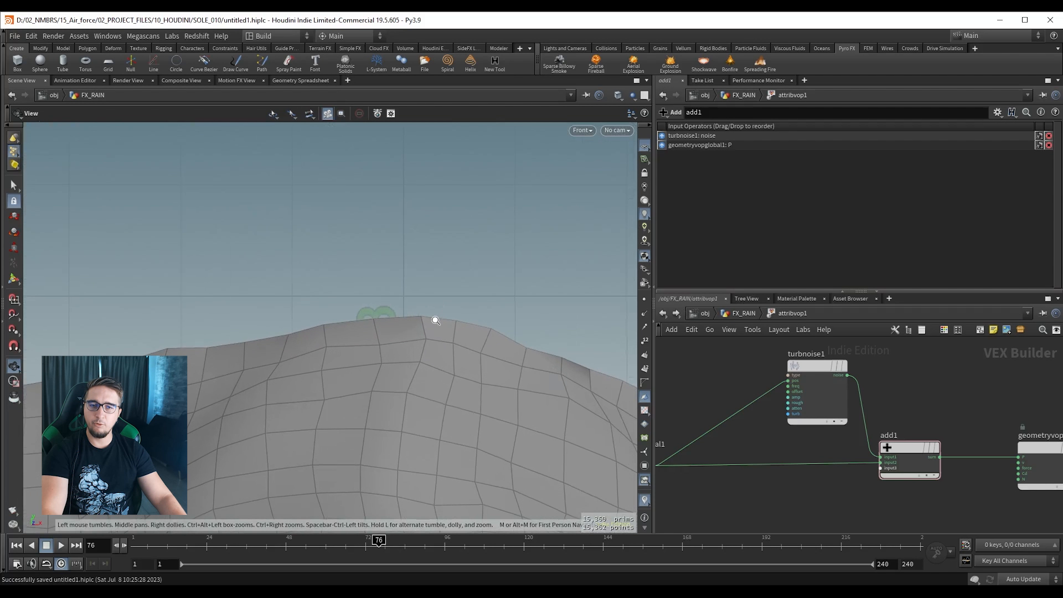
Check the mesh's outline in wireframe display, then restore shaded display and view the whole shape from the front.
key(w)
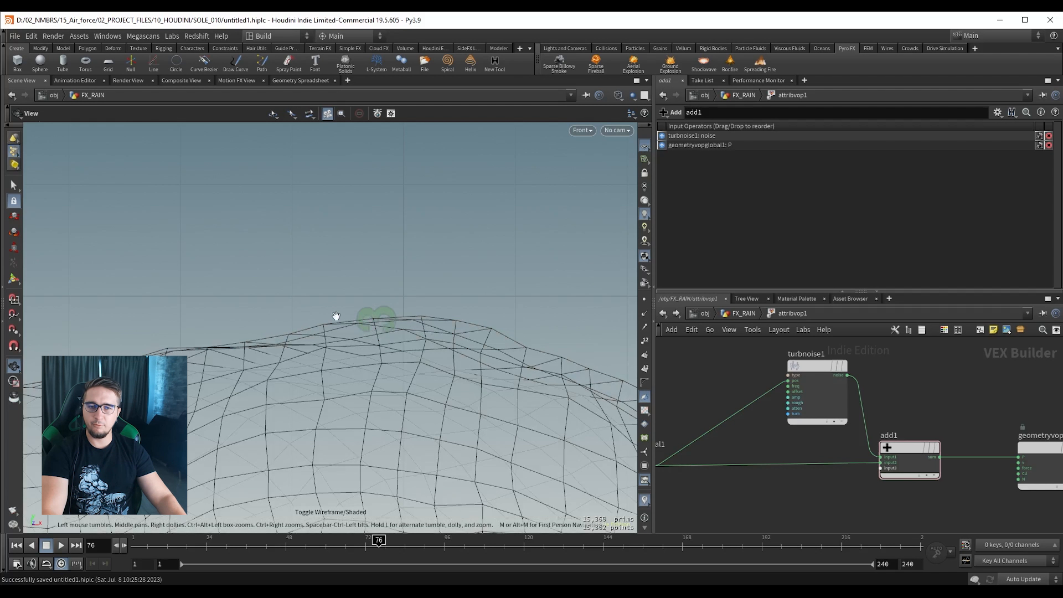
scroll(394, 316, down, 8)
middle_drag(402, 498, 422, 311)
scroll(423, 310, up, 5)
middle_drag(374, 215, 388, 352)
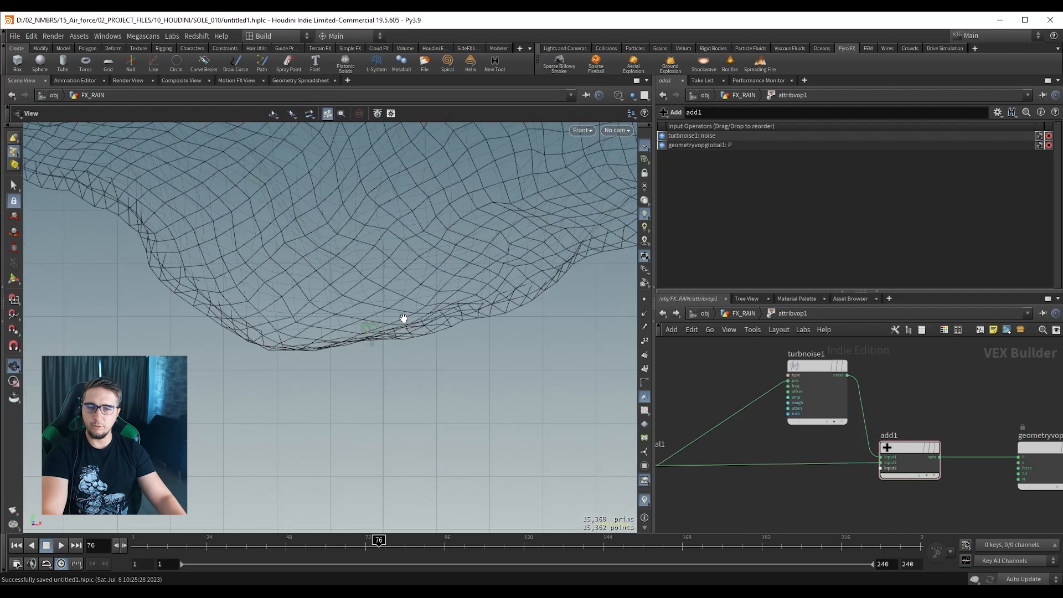
key(shift+w)
scroll(496, 254, down, 5)
middle_drag(468, 190, 412, 451)
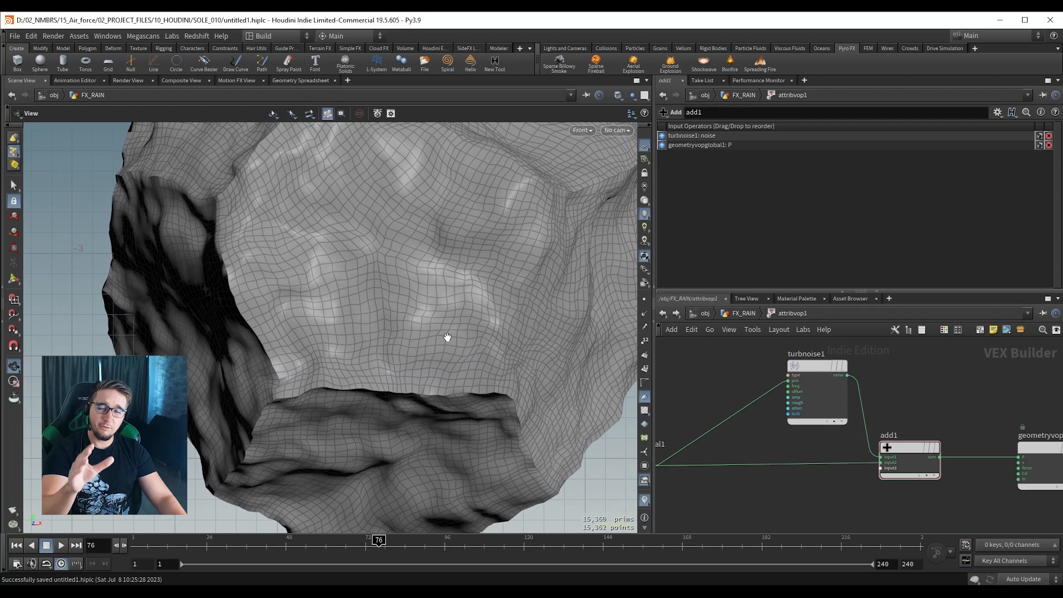
scroll(447, 336, down, 3)
middle_drag(415, 308, 388, 344)
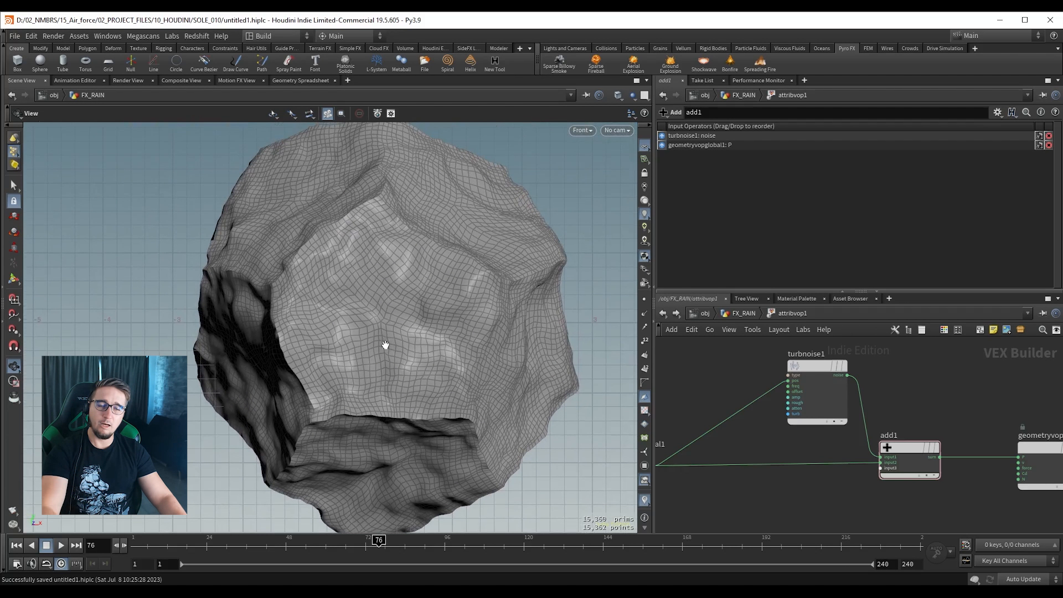
Add a Vector to Float node fed by the P output of geometryvopglobal1.
middle_drag(706, 411, 825, 350)
scroll(790, 394, up, 4)
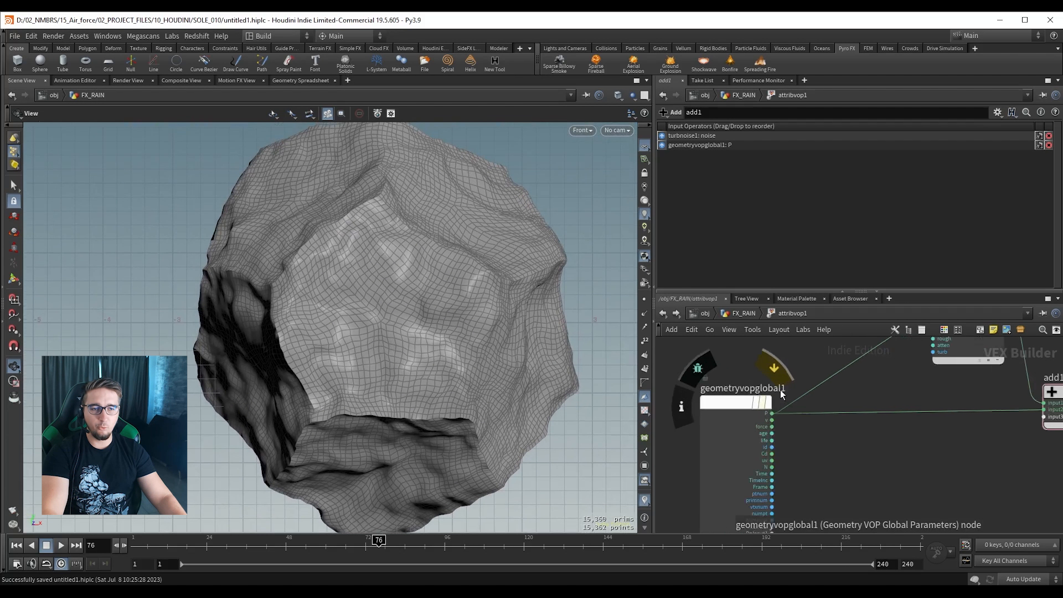
click(751, 403)
drag(751, 403, 827, 473)
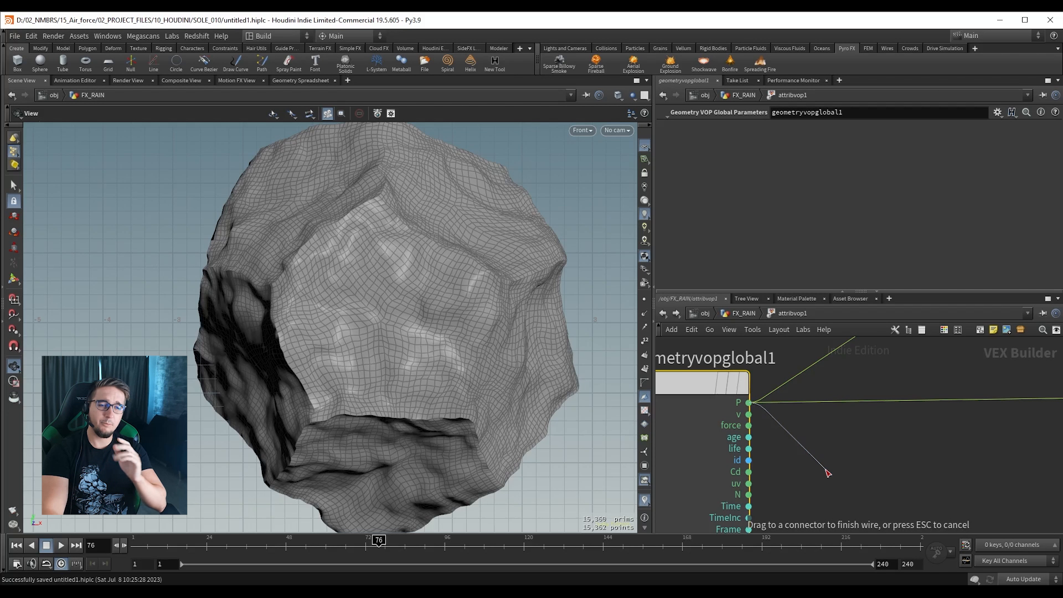
key(Tab)
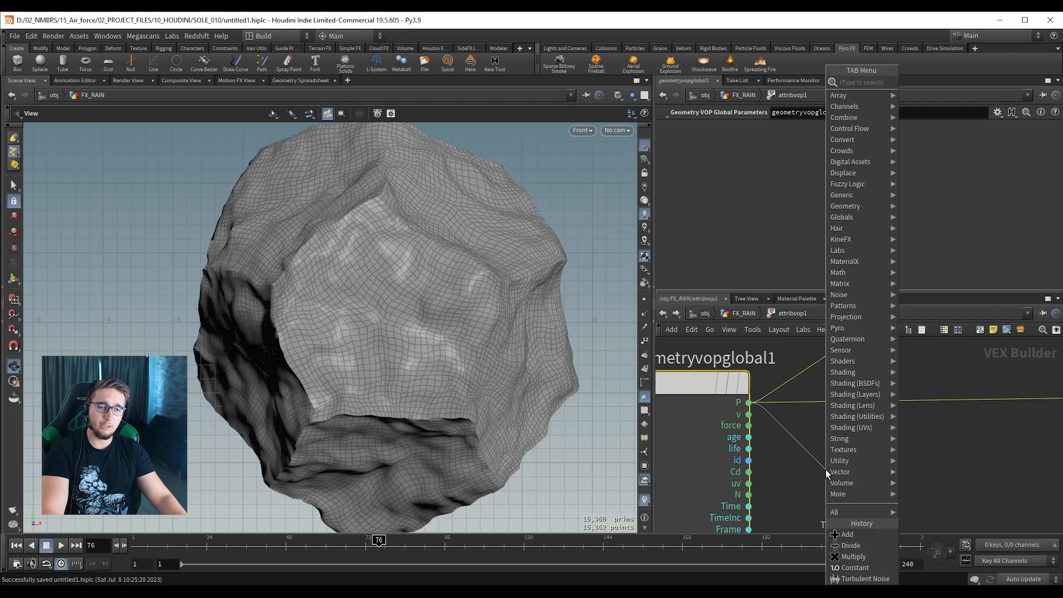
text(vtf)
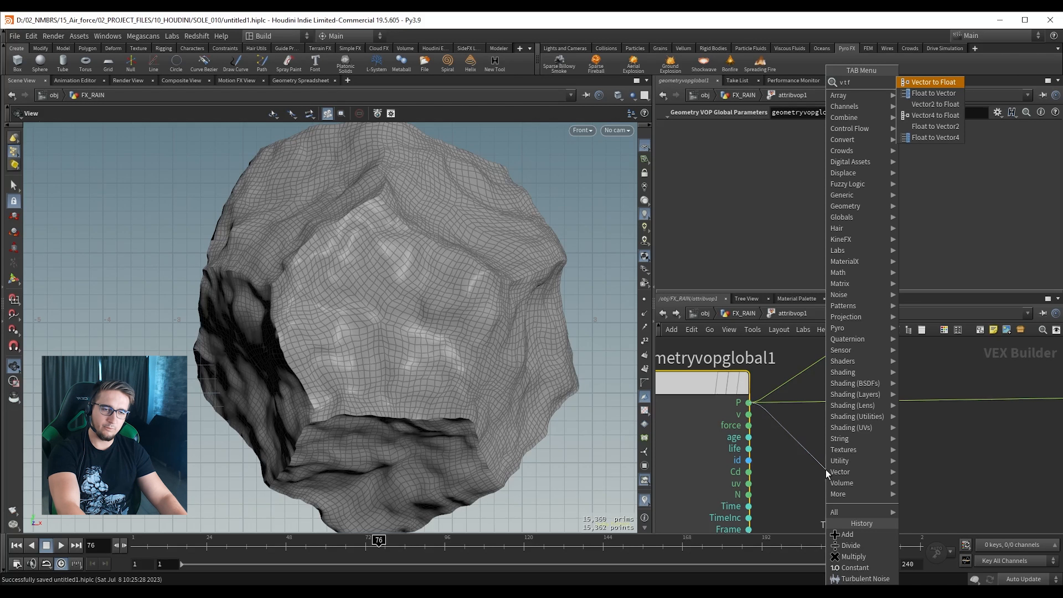
key(Return)
scroll(891, 470, down, 3)
middle_drag(985, 465, 871, 414)
scroll(864, 437, up, 3)
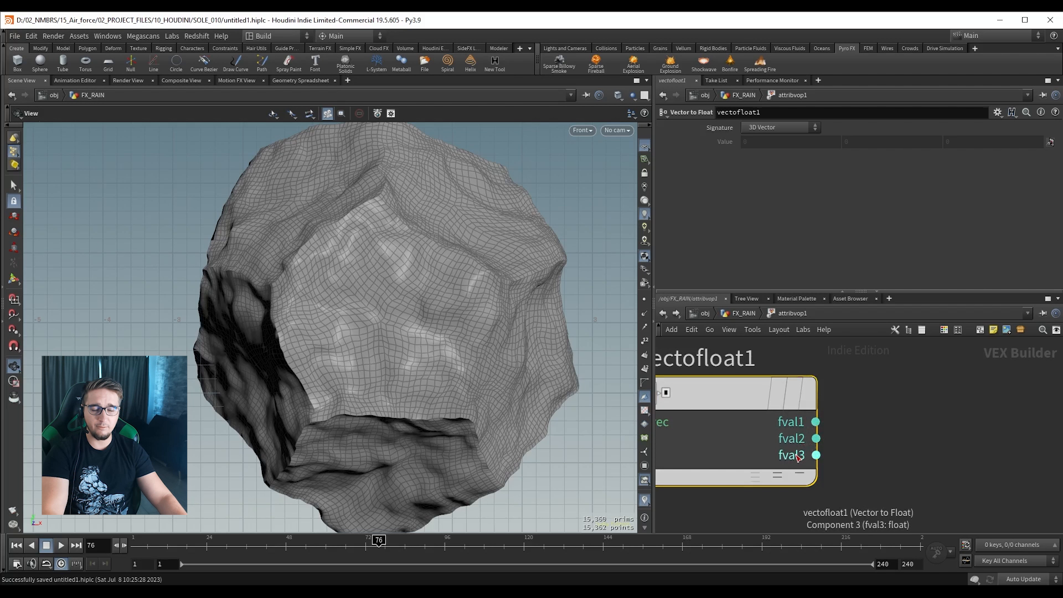
Connect the fval2 output of vectofloat1 to the amp input of turbnoise1.
scroll(866, 474, down, 2)
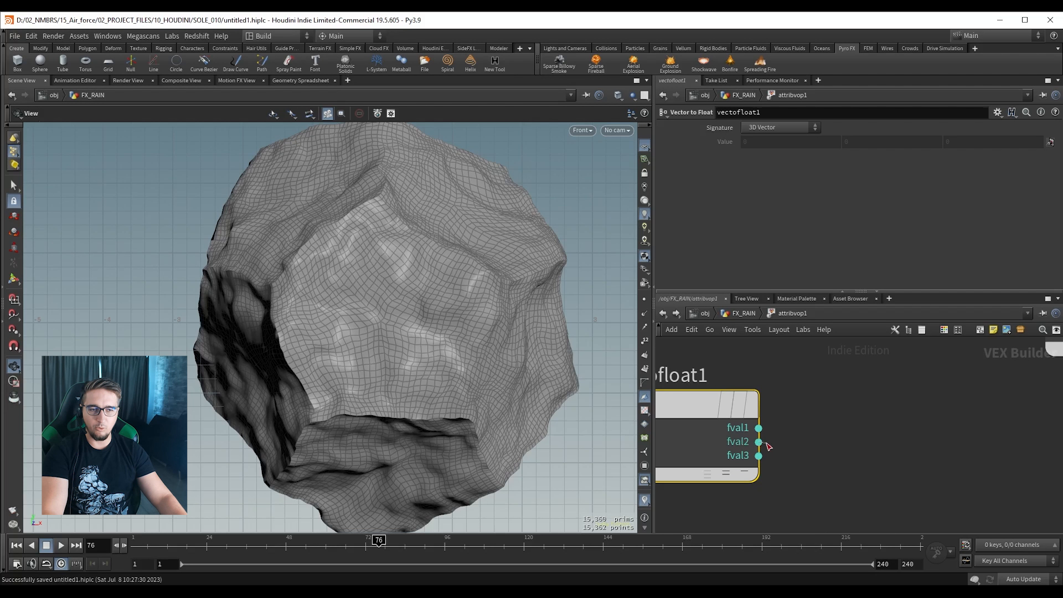
drag(759, 442, 807, 435)
scroll(807, 434, down, 2)
scroll(831, 400, down, 2)
middle_drag(827, 395, 790, 491)
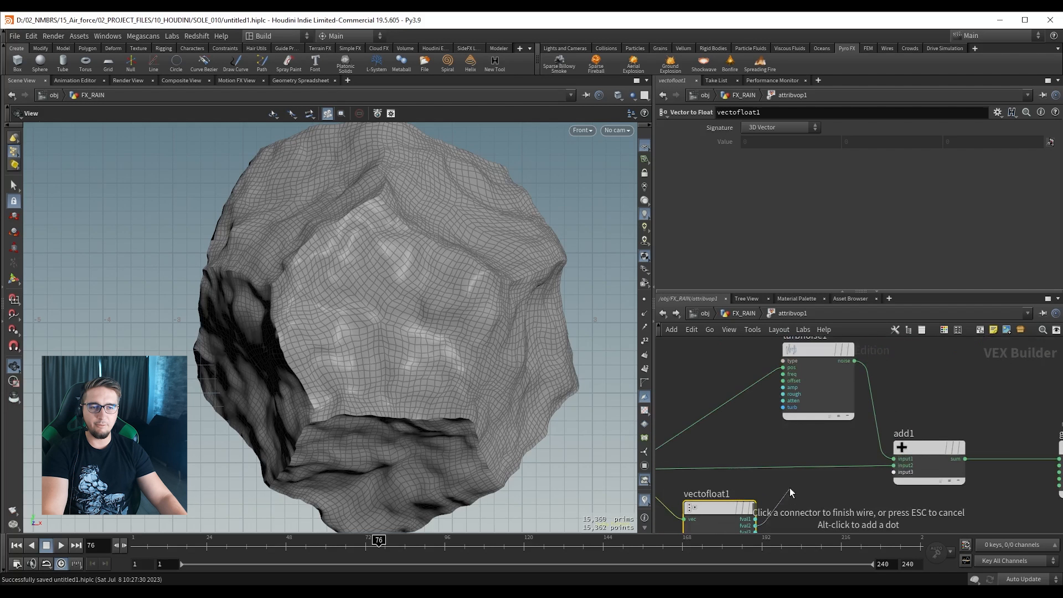
scroll(765, 430, up, 1)
click(785, 383)
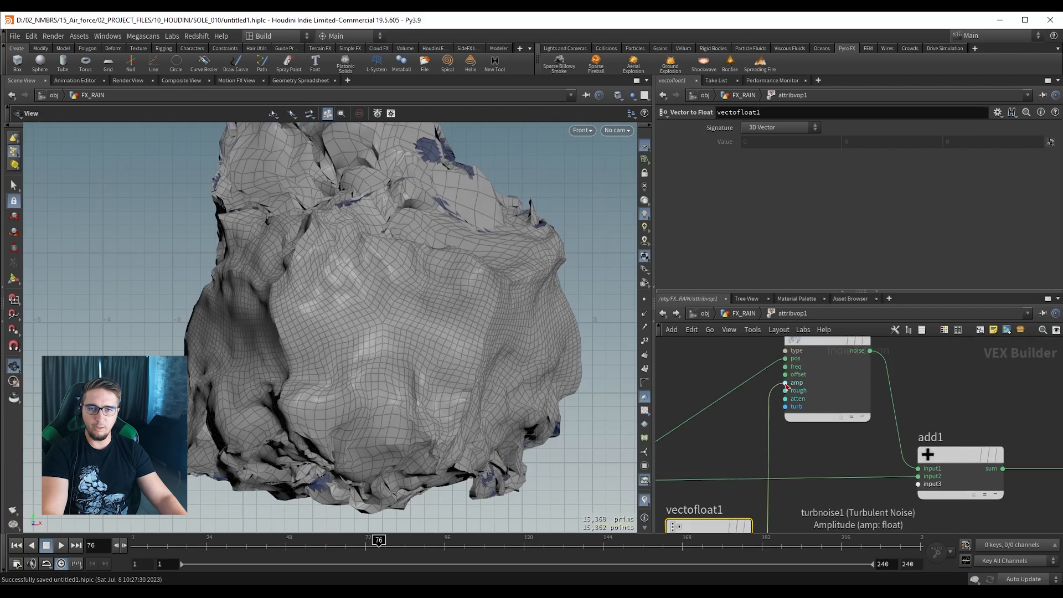
Examine the whole deformed mesh in the front view, comparing the displacement strength near its lower edge, middle and upper part.
right_drag(405, 289, 294, 314)
middle_drag(420, 285, 380, 324)
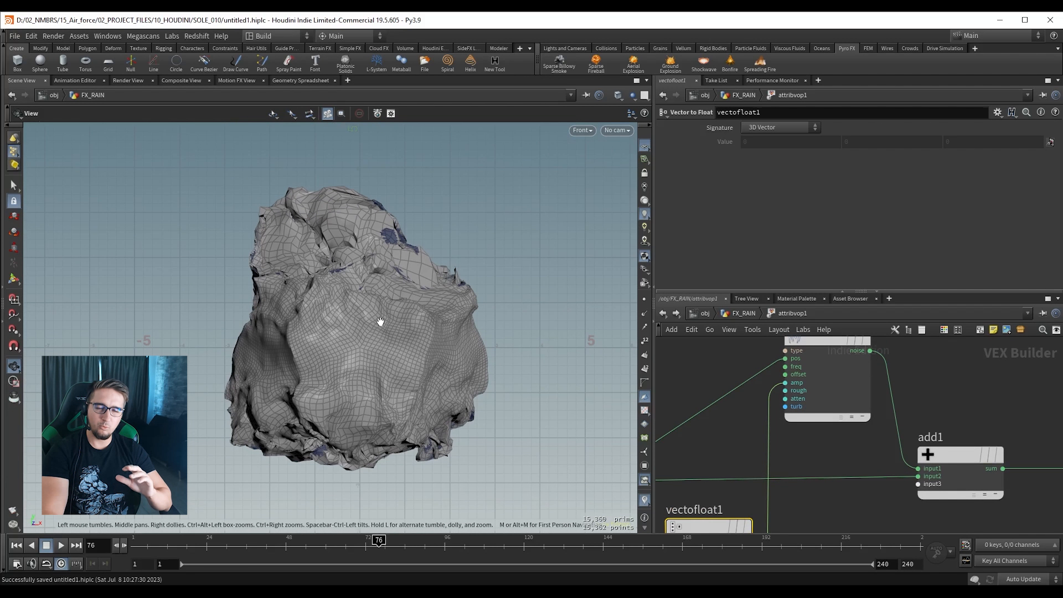
middle_drag(368, 363, 371, 295)
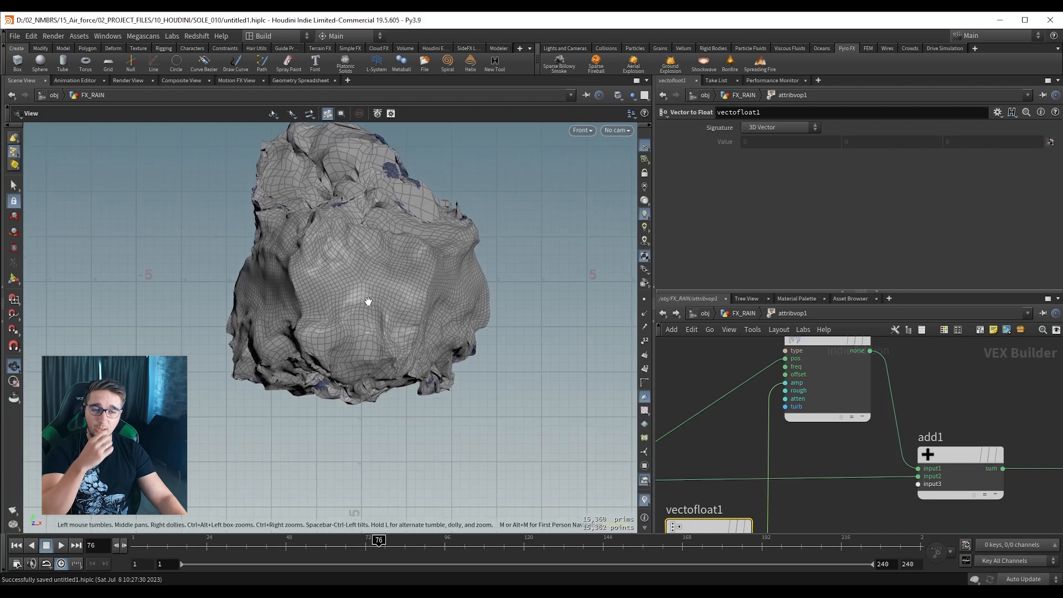
scroll(389, 425, up, 5)
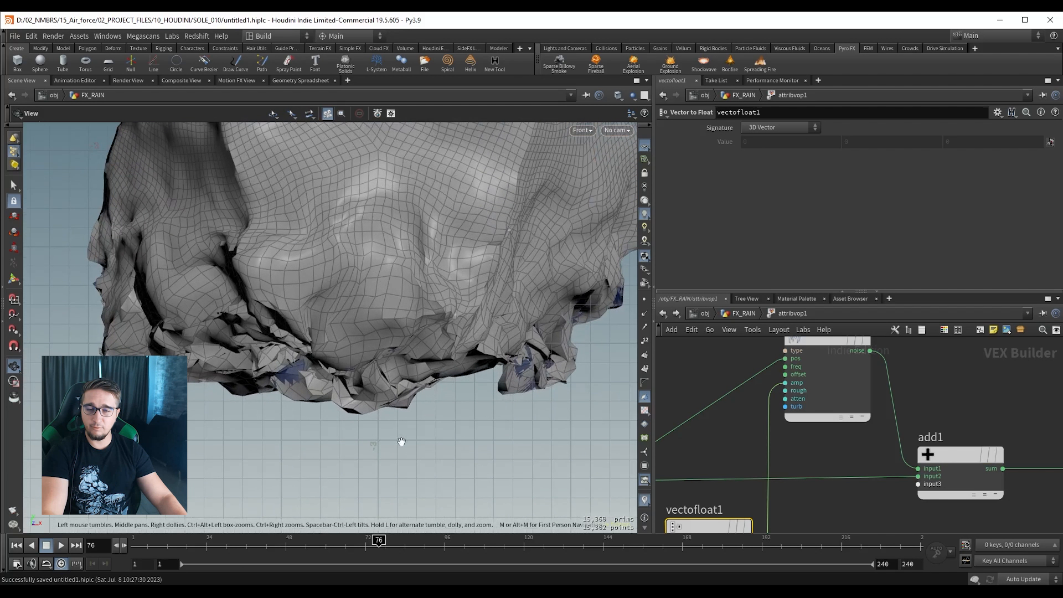
middle_drag(401, 441, 383, 416)
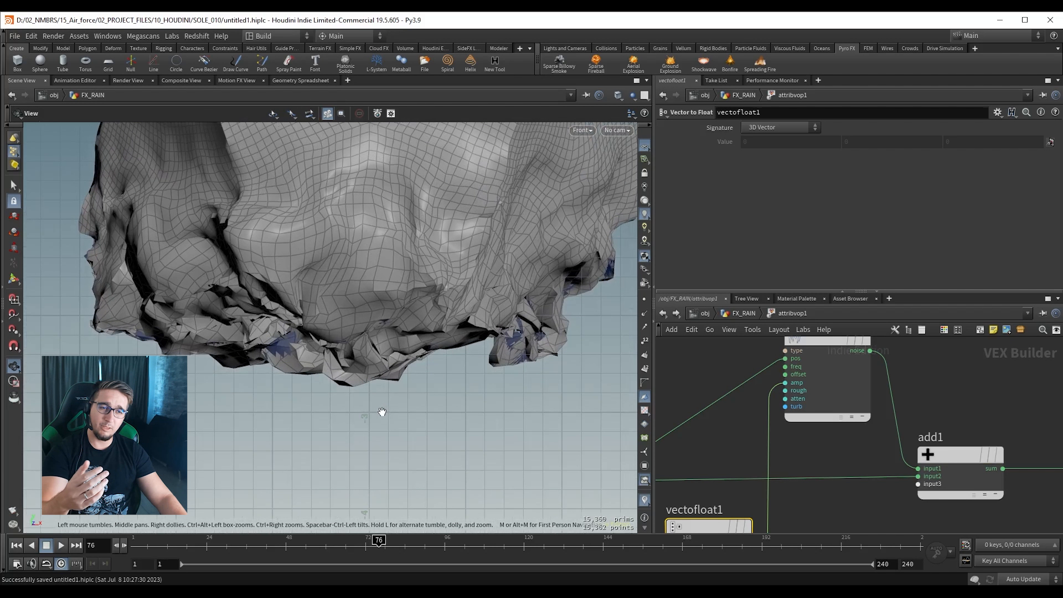
scroll(375, 413, down, 2)
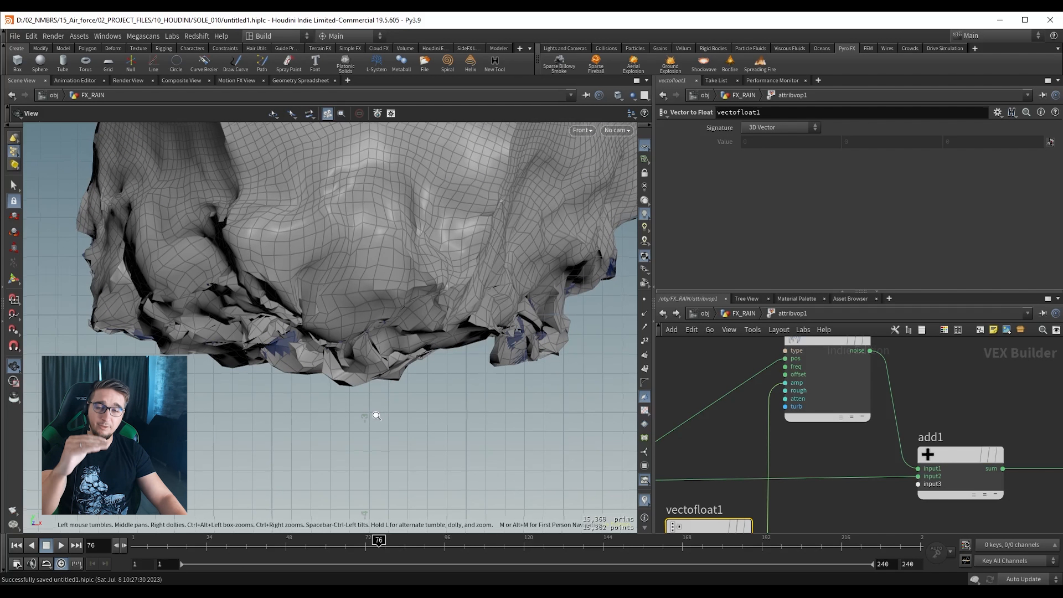
middle_drag(397, 248, 390, 438)
scroll(389, 431, down, 6)
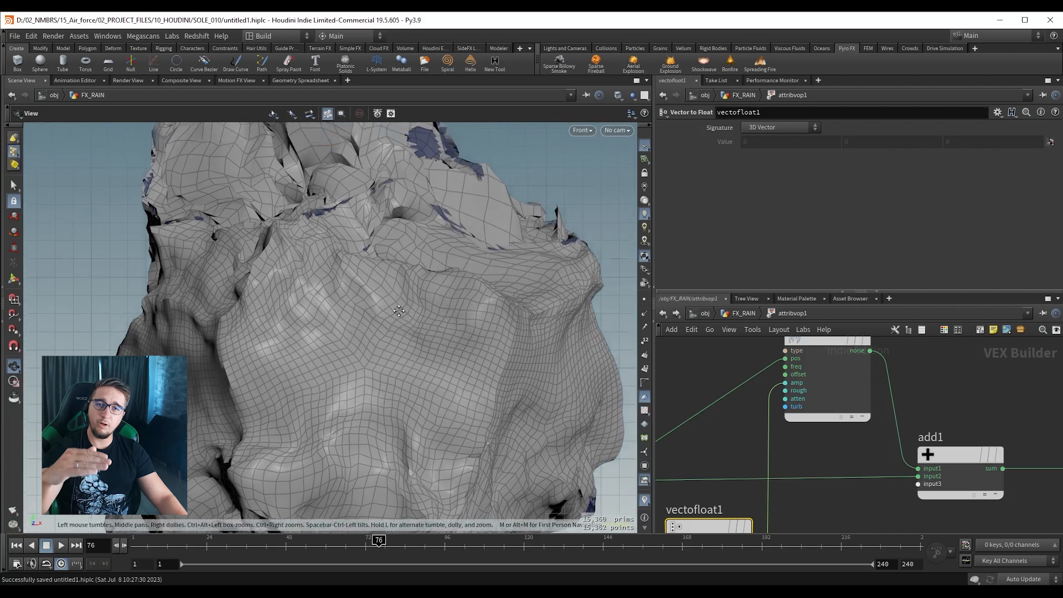
scroll(425, 283, down, 1)
Check the mesh's upper edge in wireframe display, then restore shaded display and look over the upper half.
key(w)
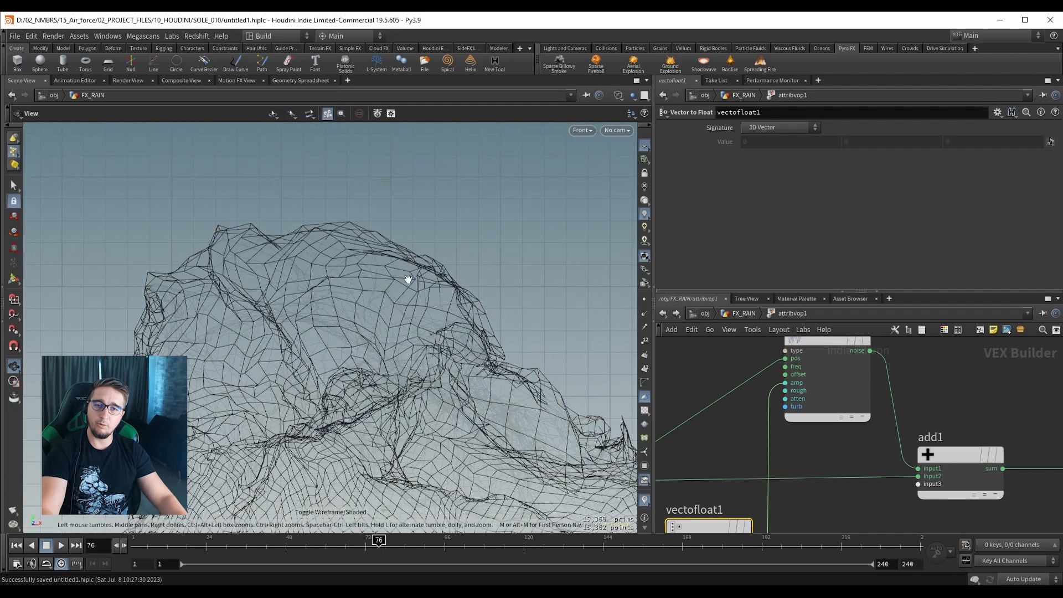
scroll(403, 277, up, 5)
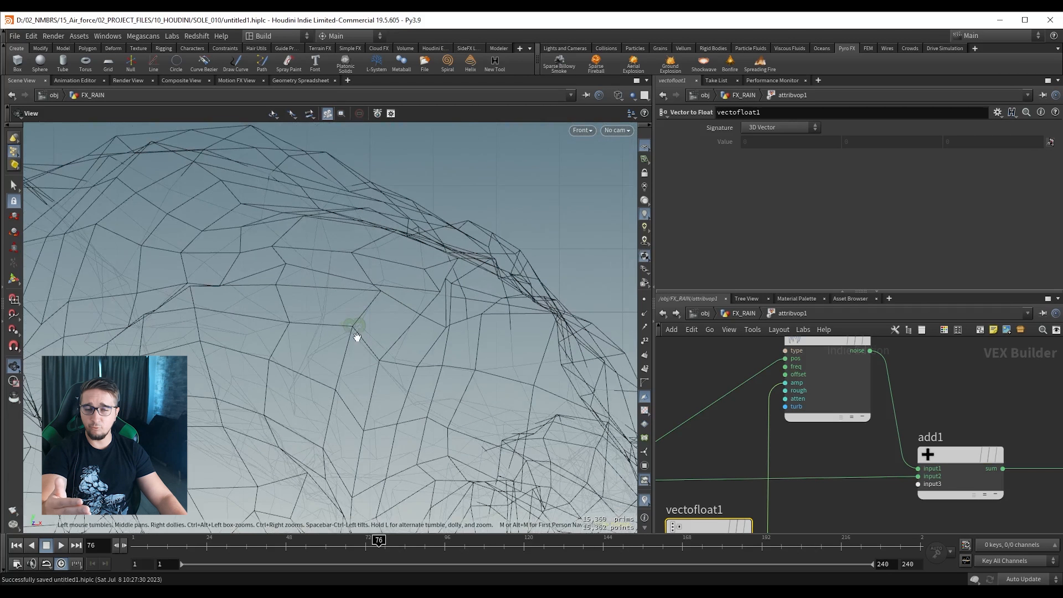
key(w)
scroll(367, 339, down, 3)
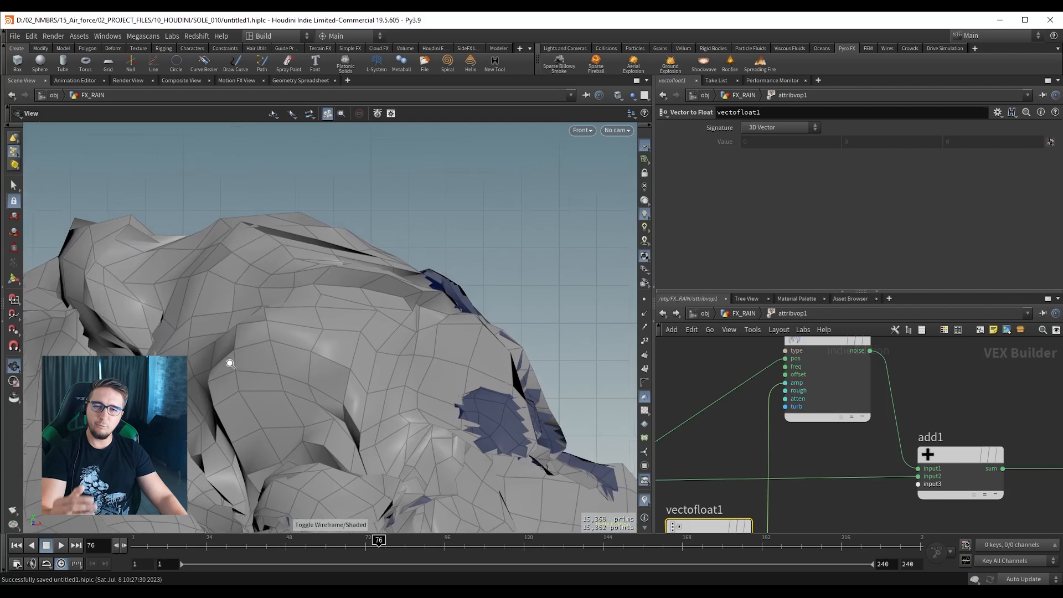
middle_drag(230, 361, 242, 301)
scroll(268, 332, down, 2)
drag(268, 332, 366, 324)
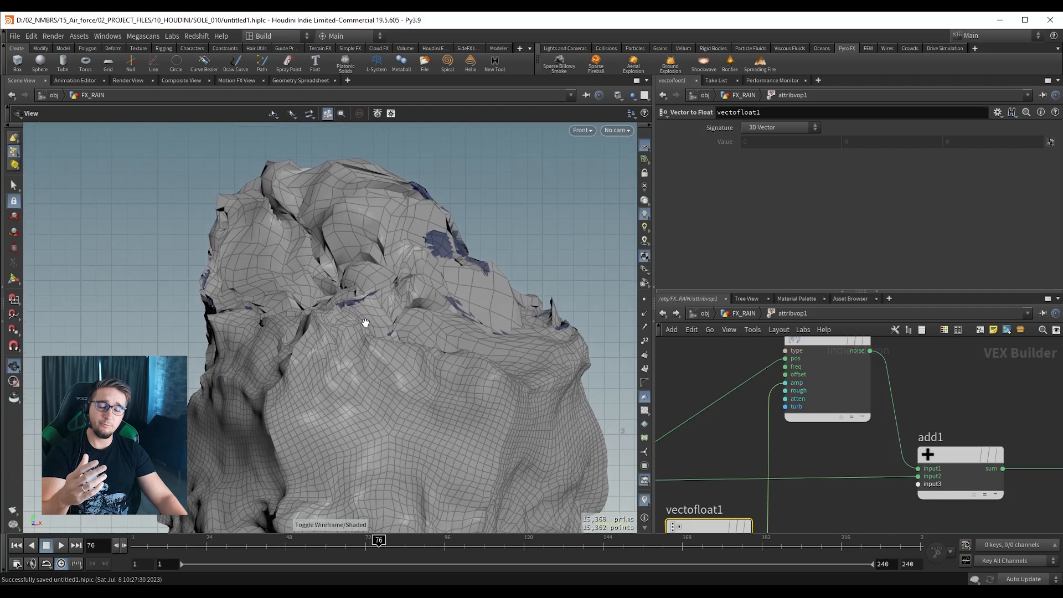
scroll(363, 319, down, 2)
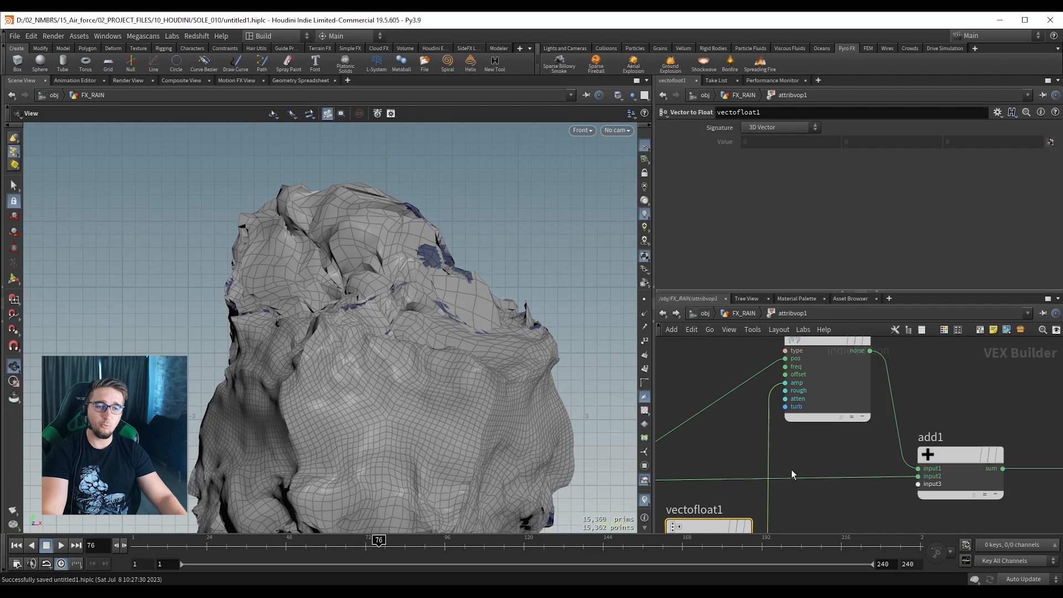
Move the turbnoise1, add1 and geometryvopoutput1 nodes together away from vectofloat1 to make room on the amplitude wire.
scroll(819, 466, down, 2)
middle_drag(834, 460, 768, 431)
scroll(768, 432, down, 2)
drag(1040, 495, 851, 380)
click(805, 499)
scroll(796, 492, up, 2)
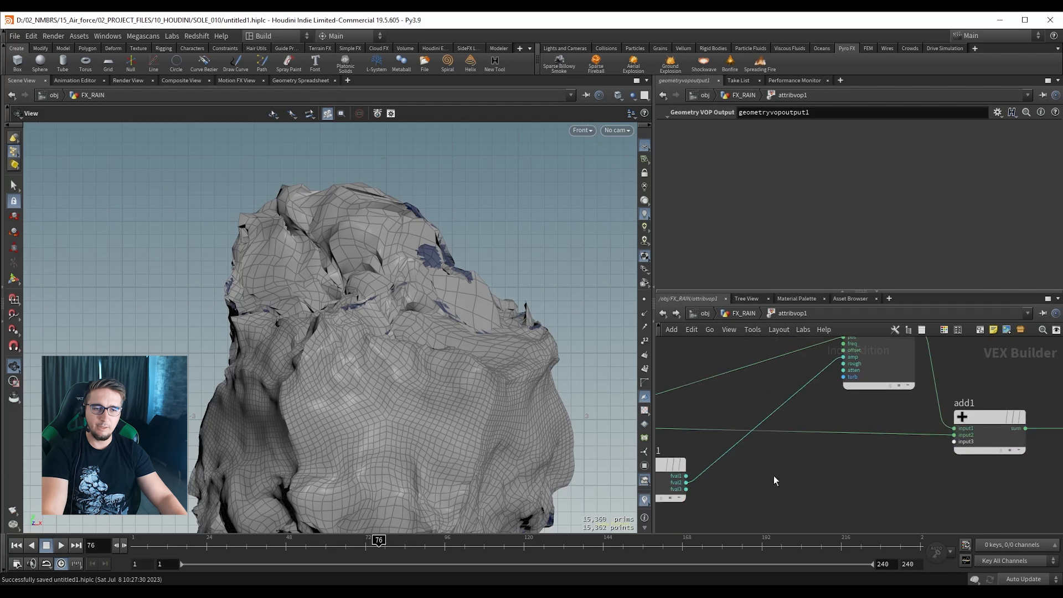
middle_drag(772, 476, 798, 465)
scroll(735, 483, up, 1)
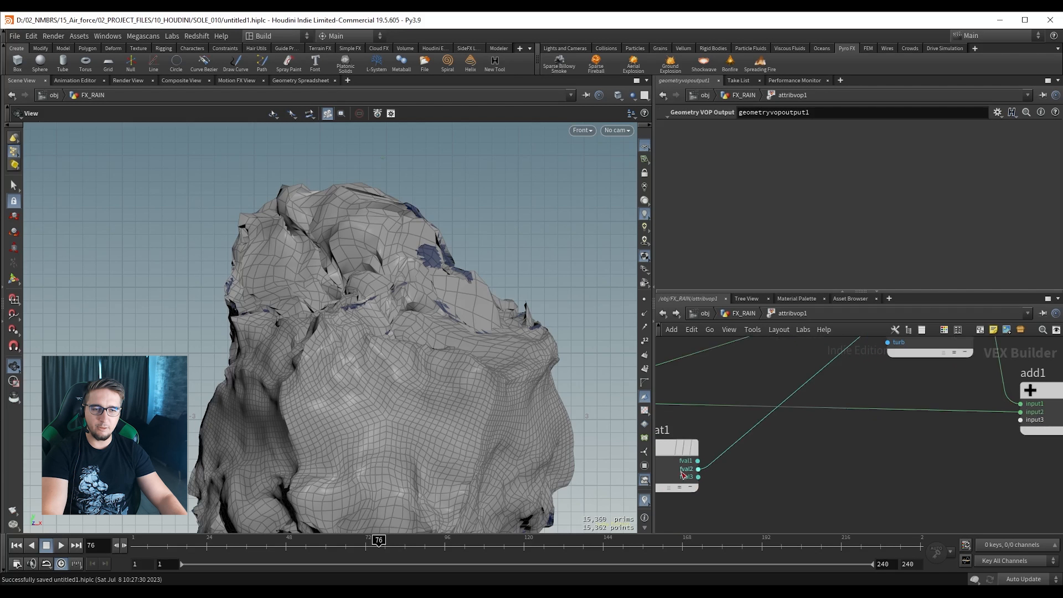
Insert a Fit Range node into the wire between fval2 of vectofloat1 and amp of turbnoise1.
click(732, 424)
key(Tab)
text(fit)
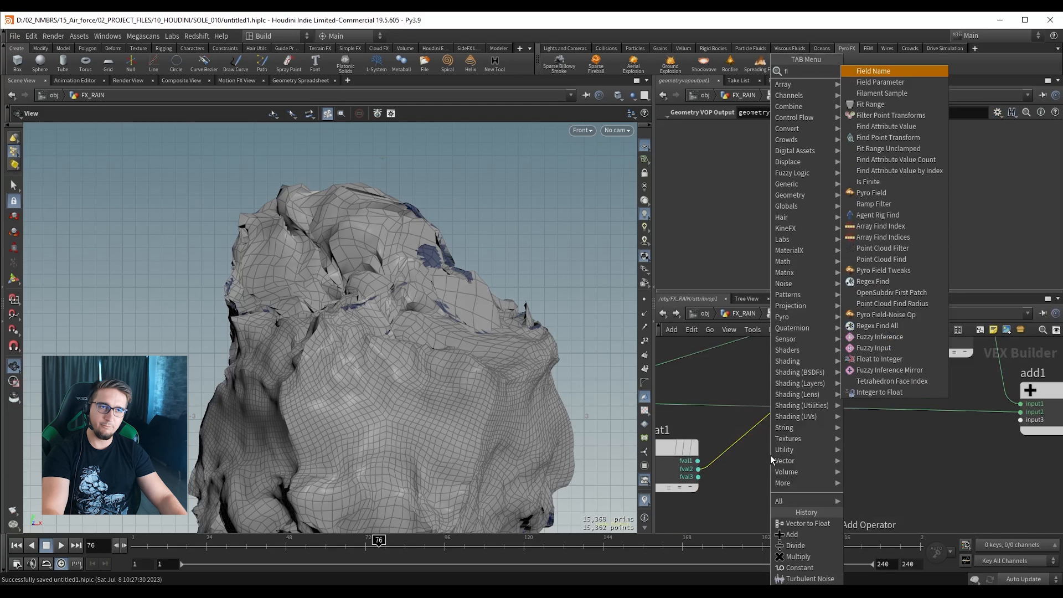
key(Return)
click(768, 456)
middle_drag(782, 459, 763, 421)
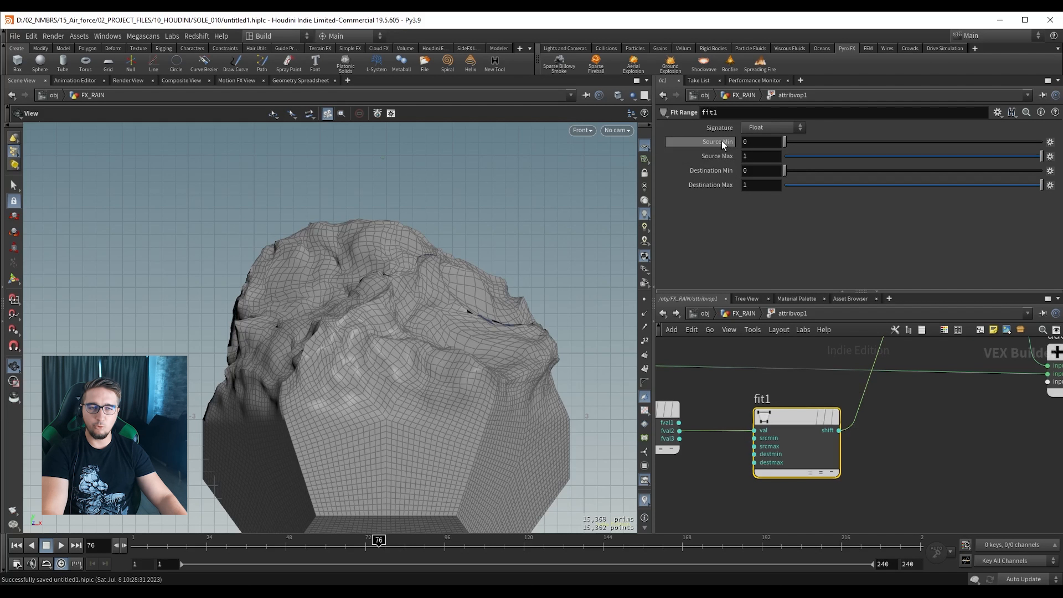
Set the Source Min to -3 and the Source Max to 3 on the fit1 node.
drag(752, 142, 725, 145)
text(-)
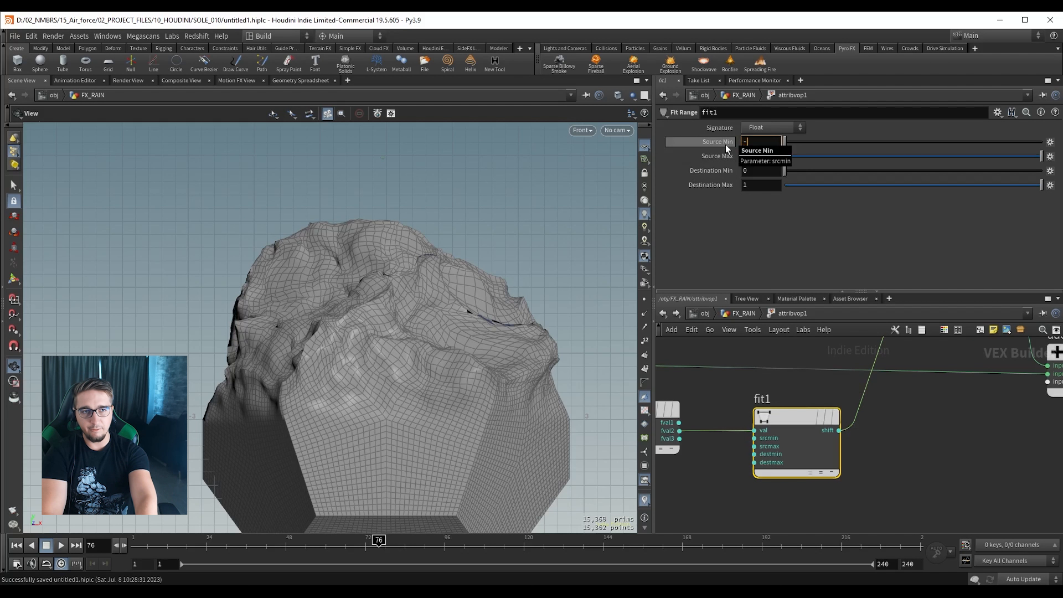
text(3)
key(Return)
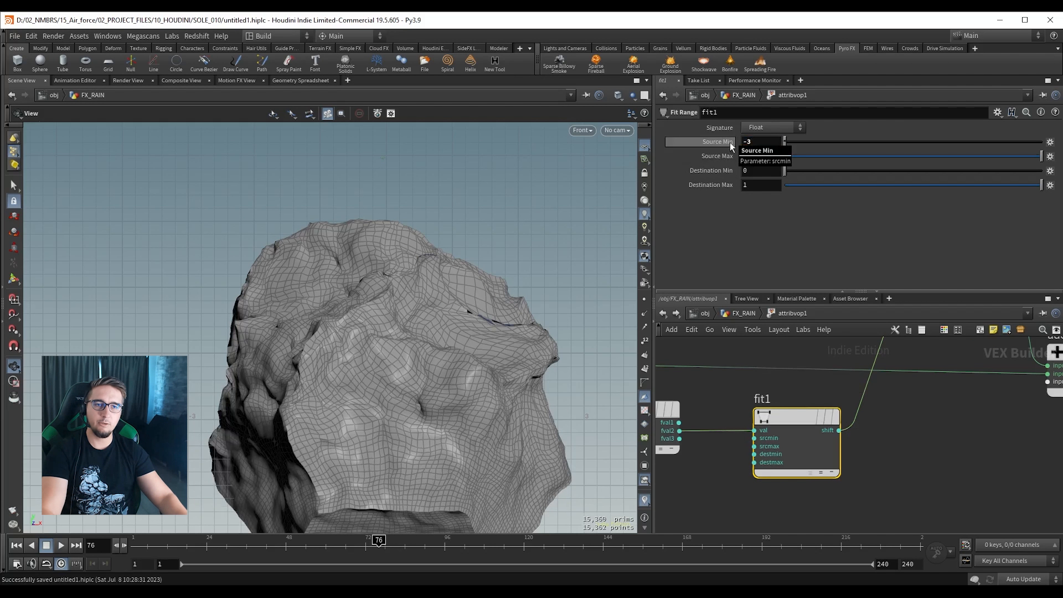
middle_drag(415, 367, 407, 280)
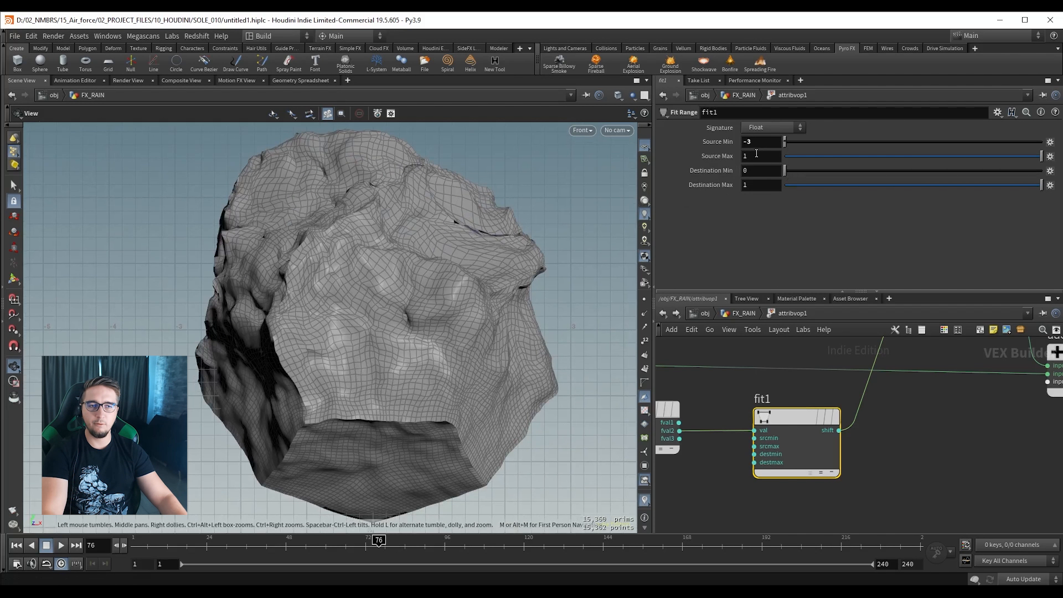
drag(756, 153, 723, 160)
text(3)
key(Return)
View the remapped displacement in the front view and review fit1's source and destination range values.
middle_drag(362, 216, 362, 239)
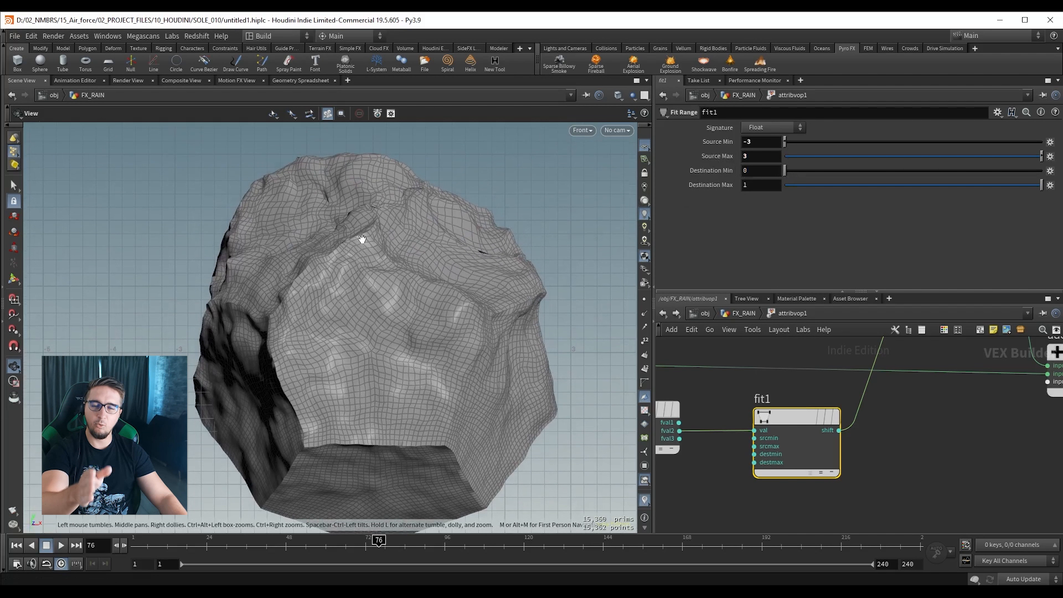
drag(364, 236, 362, 229)
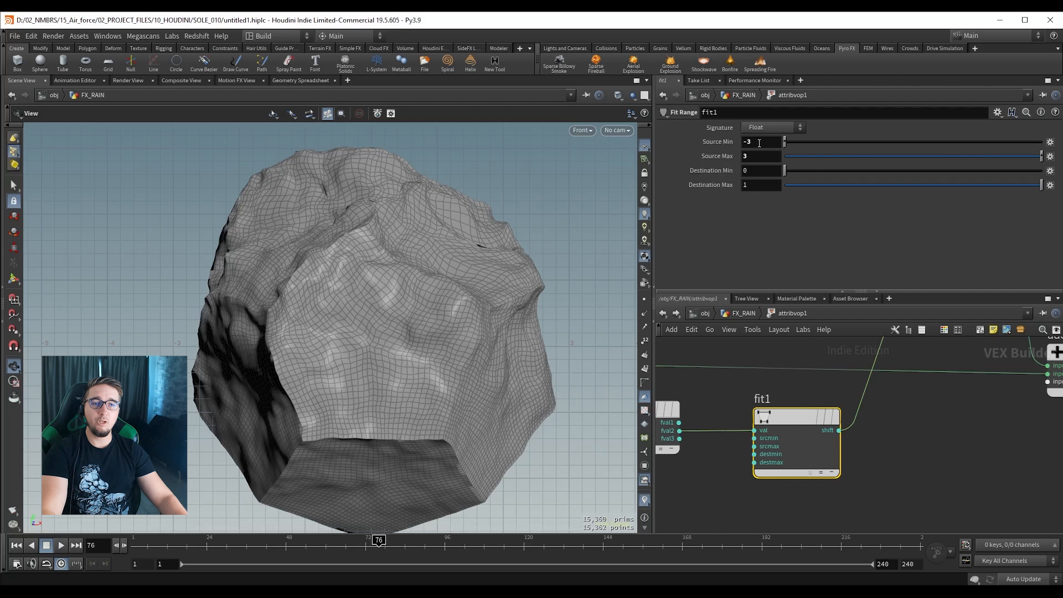
double_click(759, 143)
click(762, 158)
click(770, 216)
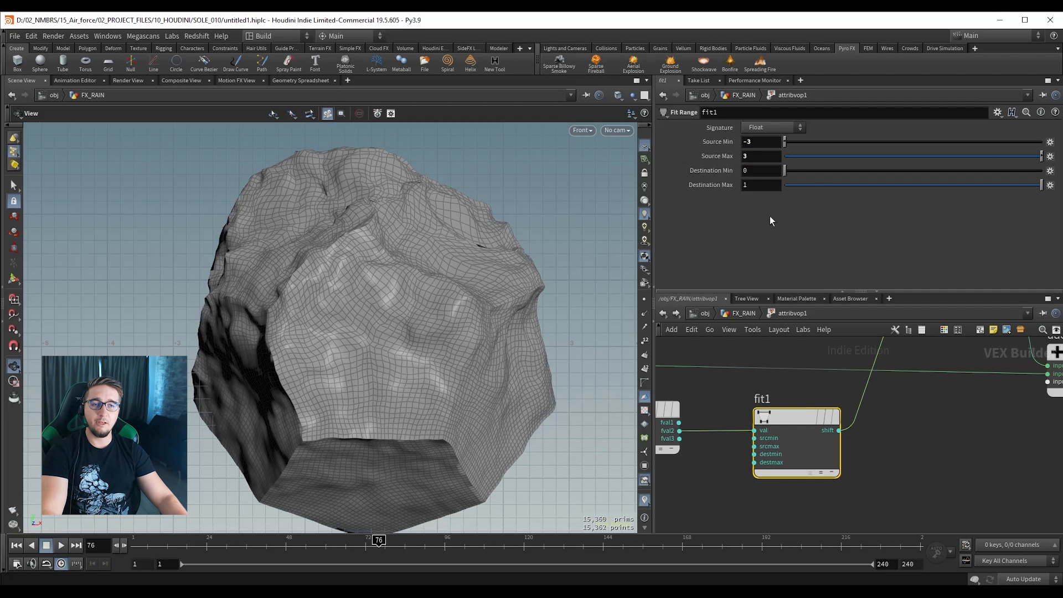
double_click(758, 171)
double_click(763, 184)
click(725, 226)
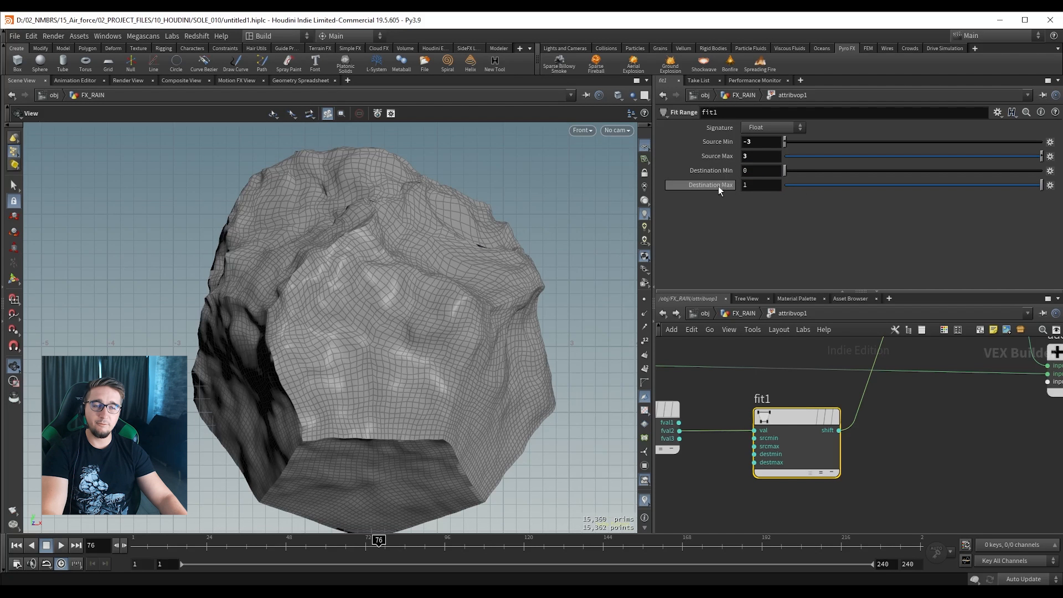
Inspect the mesh's lower tip and upper edge closely in the front view, then frame the whole mesh.
drag(415, 311, 364, 298)
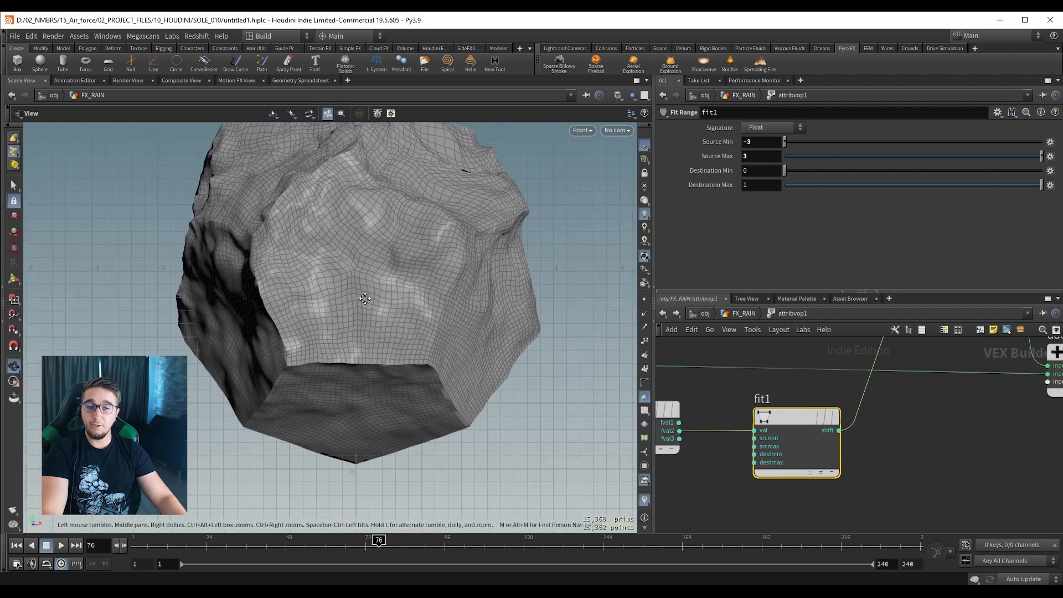
middle_drag(364, 298, 365, 290)
right_drag(353, 417, 454, 426)
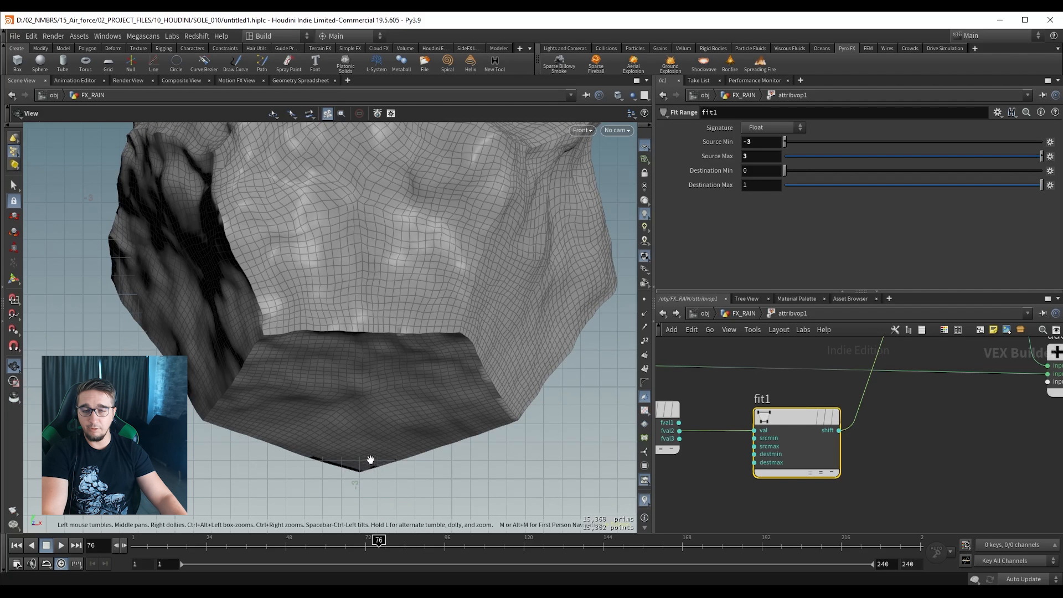
middle_drag(412, 339, 419, 458)
middle_drag(392, 277, 368, 476)
right_drag(377, 300, 549, 281)
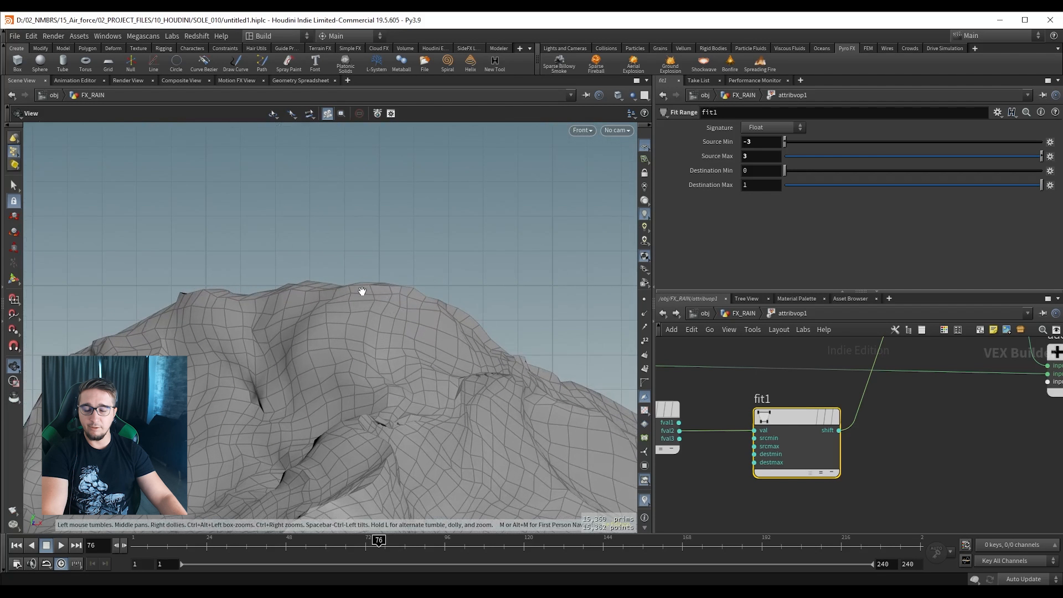
right_drag(362, 291, 408, 292)
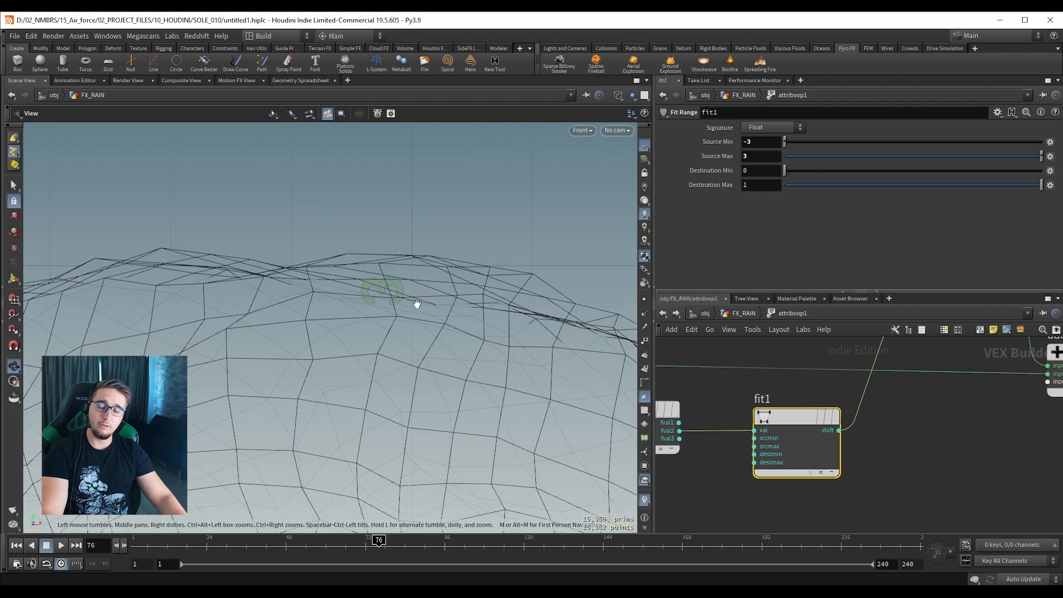
key(h)
Try a destination range of 0.164 to 2.2 on fit1, then reset both values to their defaults.
mouse_move(784, 170)
mouse_down()
mouse_move(855, 172)
mouse_move(788, 174)
mouse_up()
middle_drag(762, 171, 817, 190)
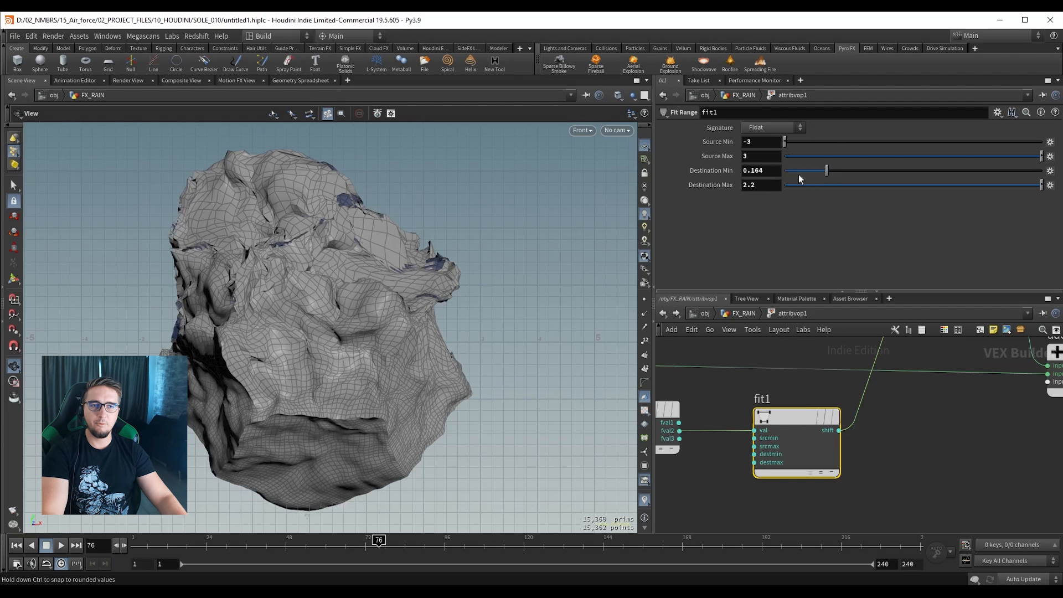
ctrl+middle_click(766, 171)
ctrl+middle_click(759, 186)
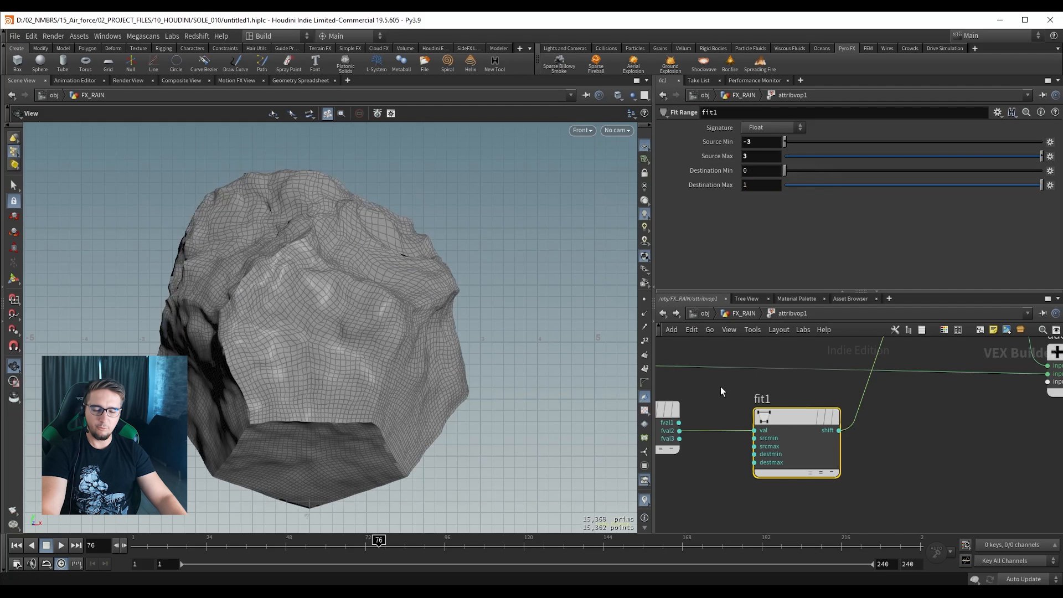
Return to the FX_RAIN network and display the attribnoisevector1 node's result.
key(u)
middle_drag(734, 427, 845, 490)
click(762, 451)
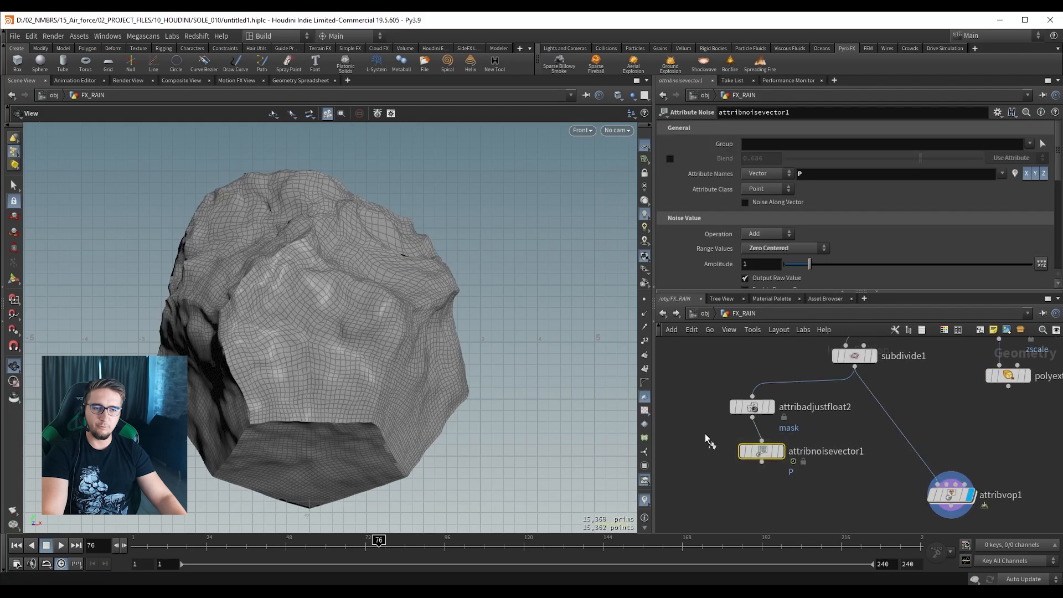
key(r)
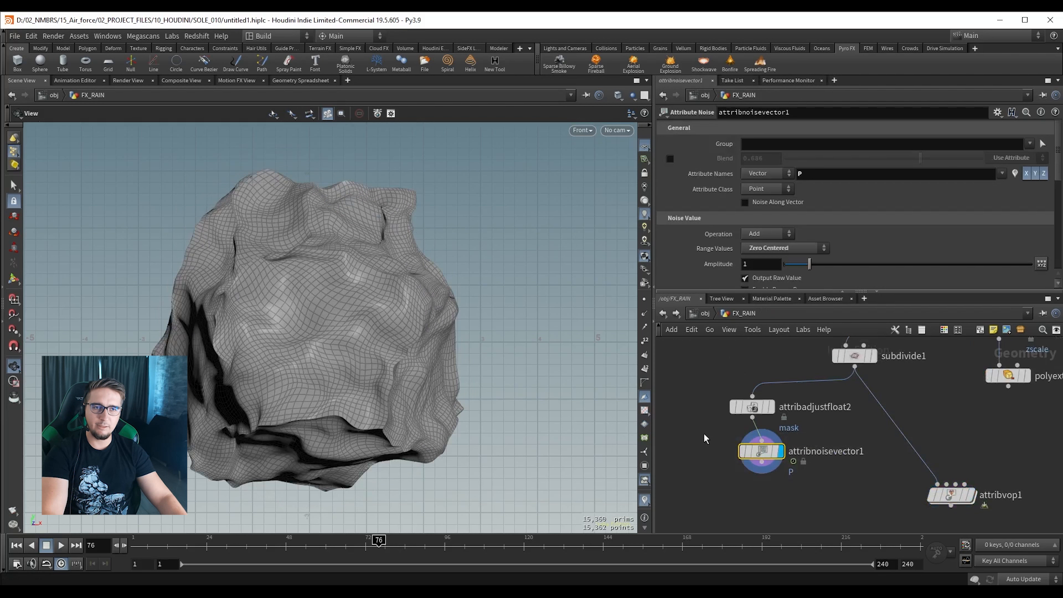
Enable blending by the mask attribute on attribnoisevector1 and view the masked noise in perspective.
click(670, 160)
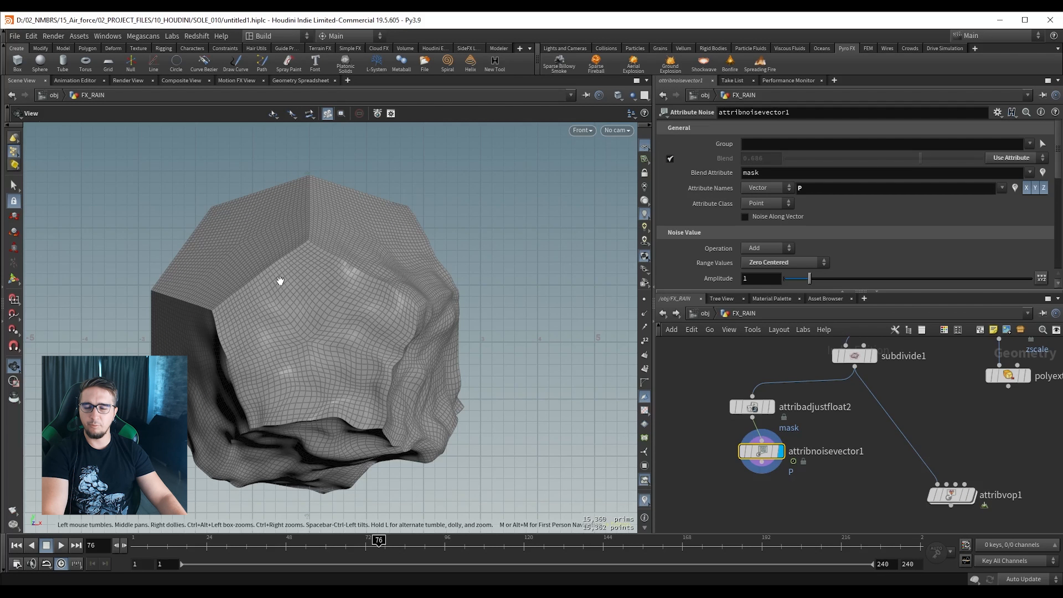
key(space+1)
drag(352, 258, 332, 310)
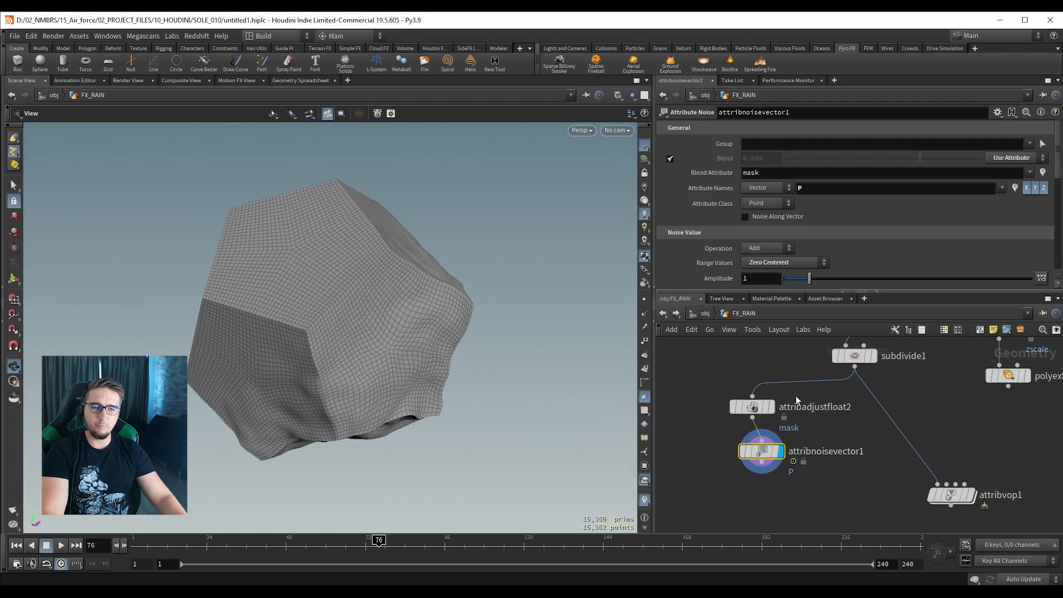
Align the attribadjustfloat2 and attribnoisevector1 nodes in a vertical column and compare their parameters.
drag(753, 451, 730, 466)
drag(755, 410, 743, 415)
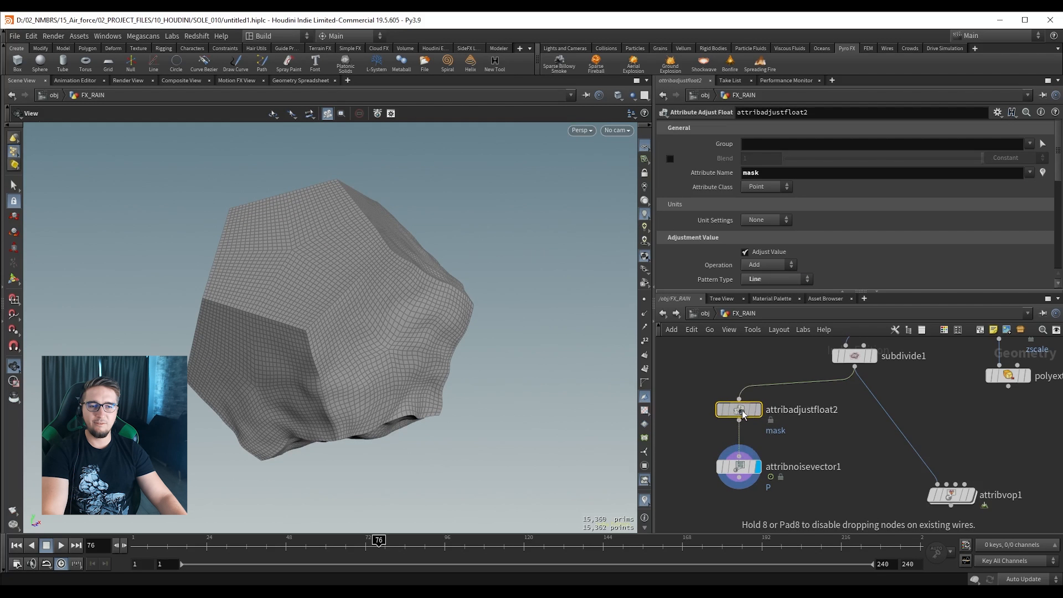
middle_drag(716, 385, 696, 367)
drag(686, 421, 809, 466)
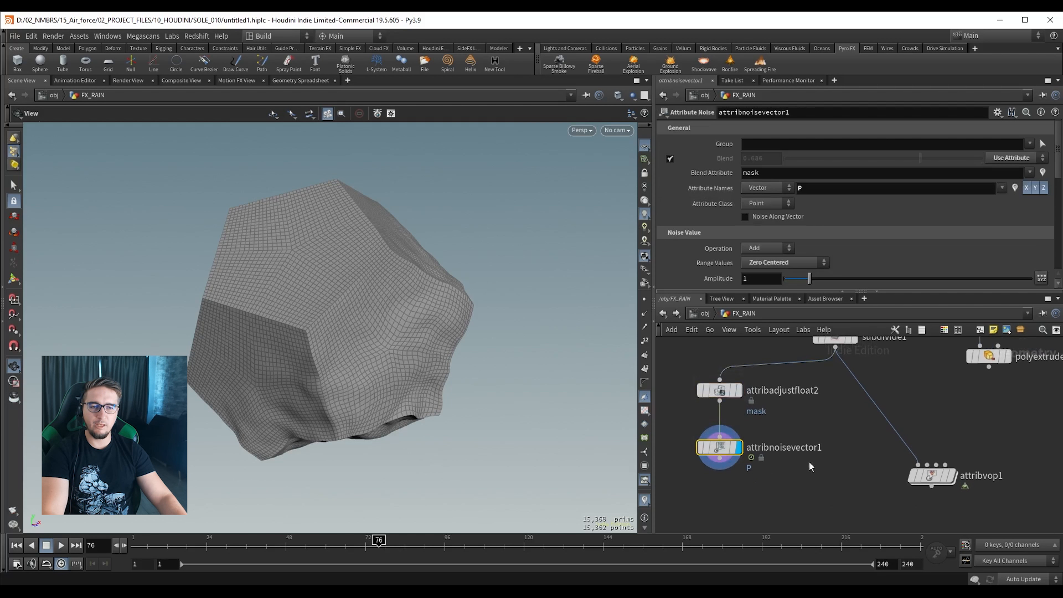
drag(676, 366, 778, 417)
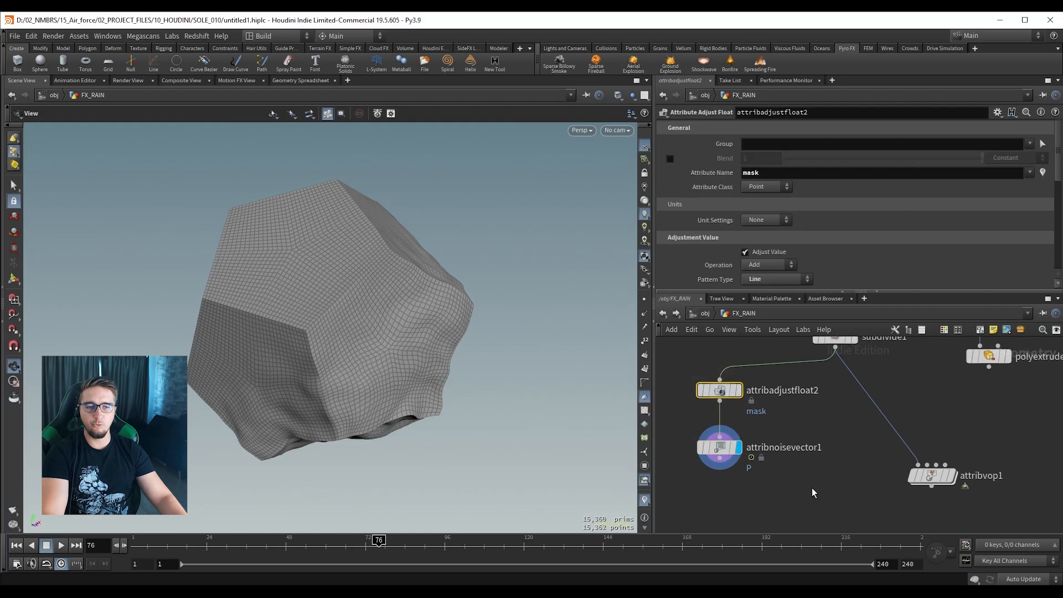
drag(811, 487, 692, 430)
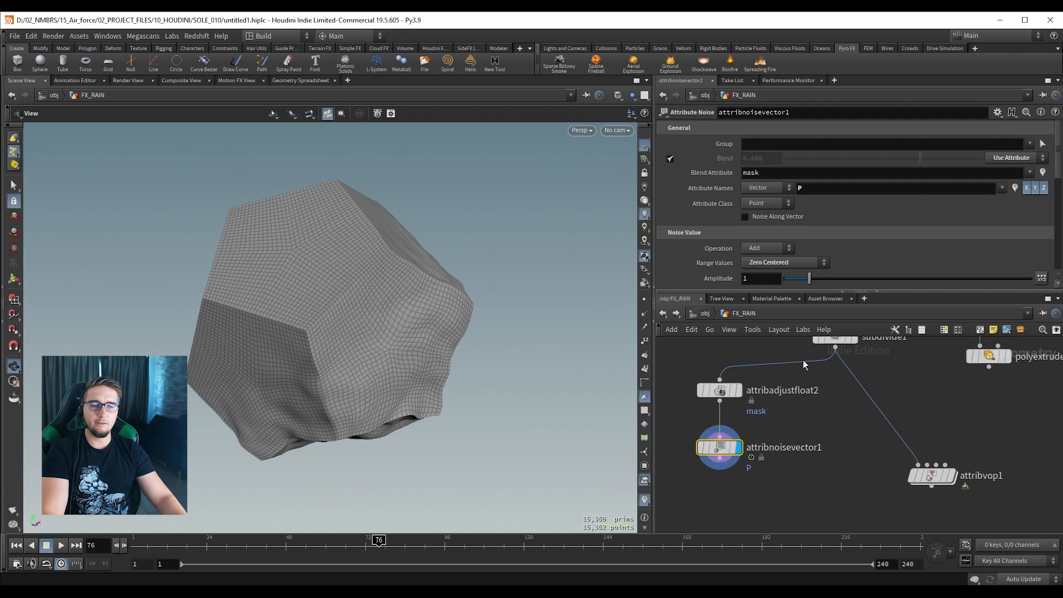
Display the attribvop1 node's result in the viewport and save the scene.
middle_drag(851, 466, 746, 432)
drag(751, 458, 894, 423)
key(r)
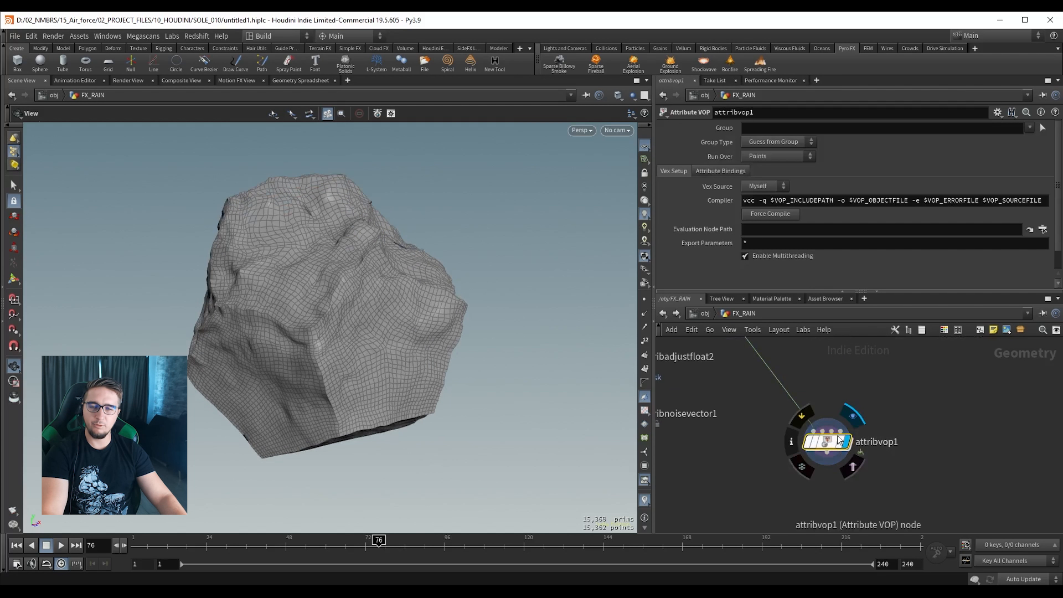
key(ctrl+s)
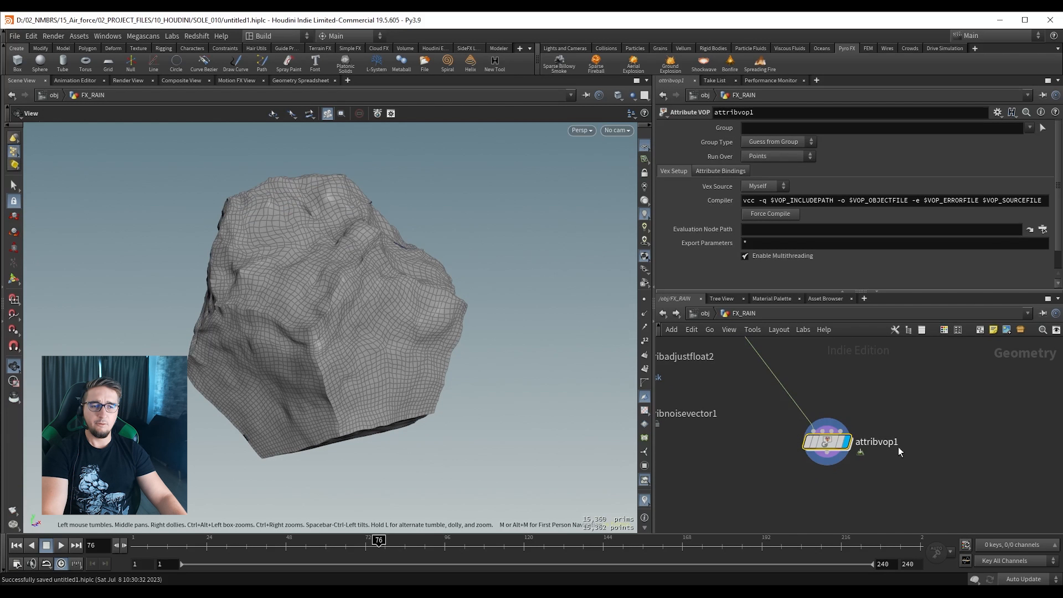
Promote the destmax input of fit1 inside attribvop1 to a node parameter.
double_click(826, 441)
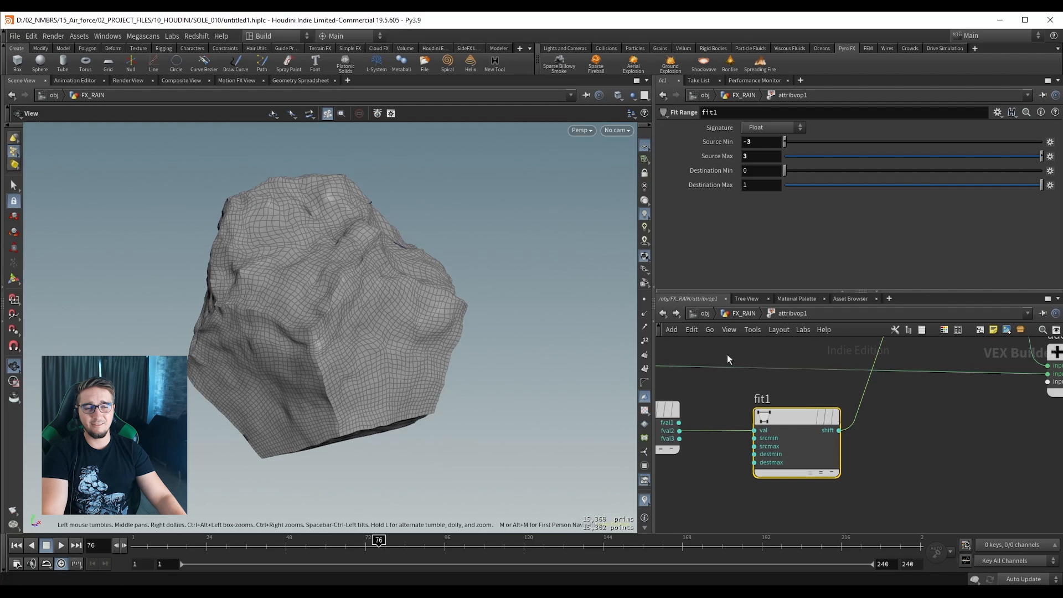
drag(967, 183, 1044, 185)
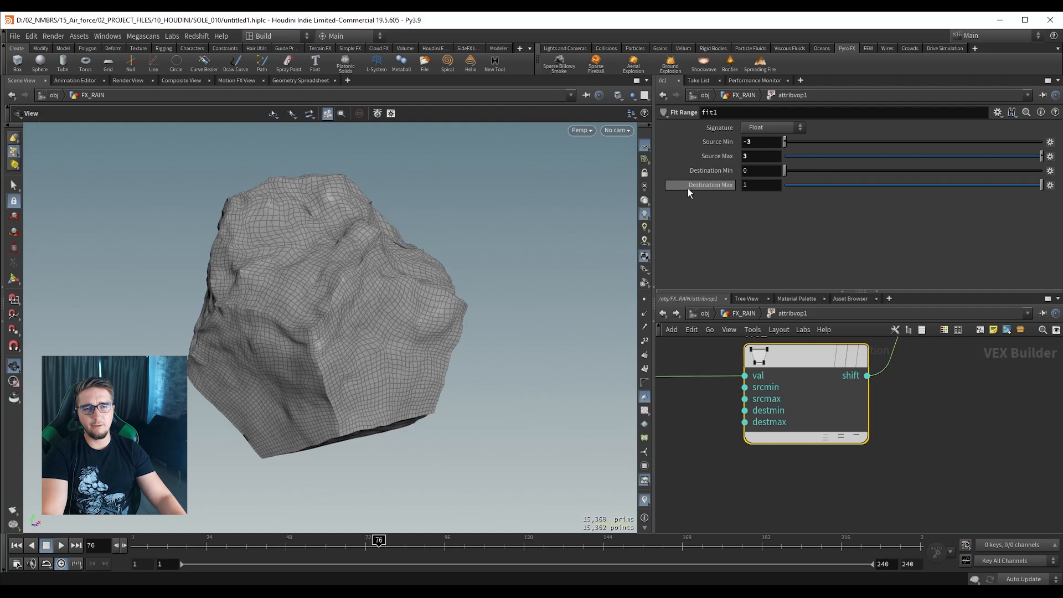
scroll(764, 429, up, 2)
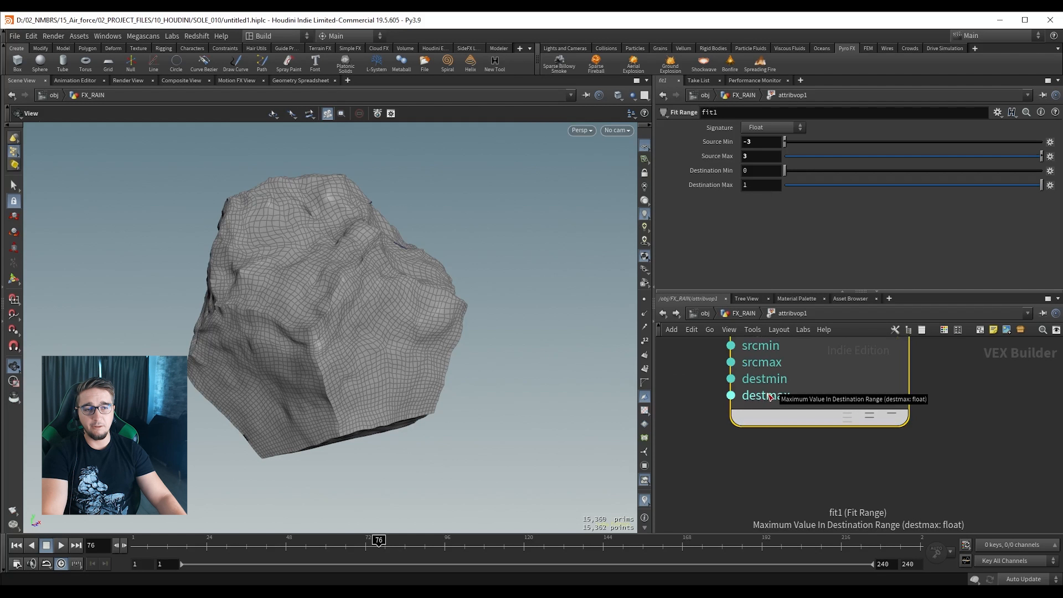
right_click(768, 396)
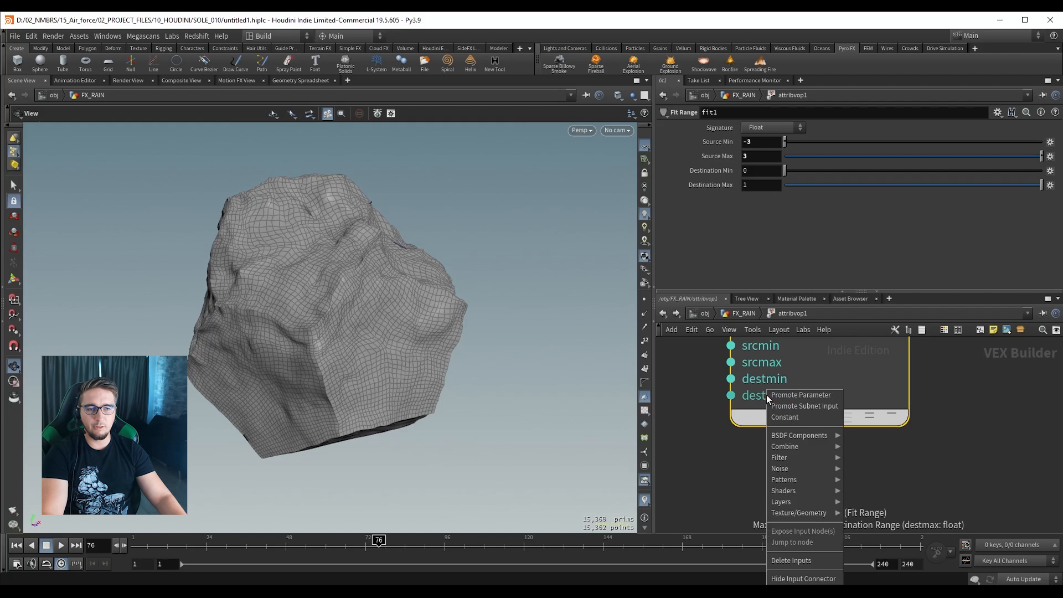
click(794, 394)
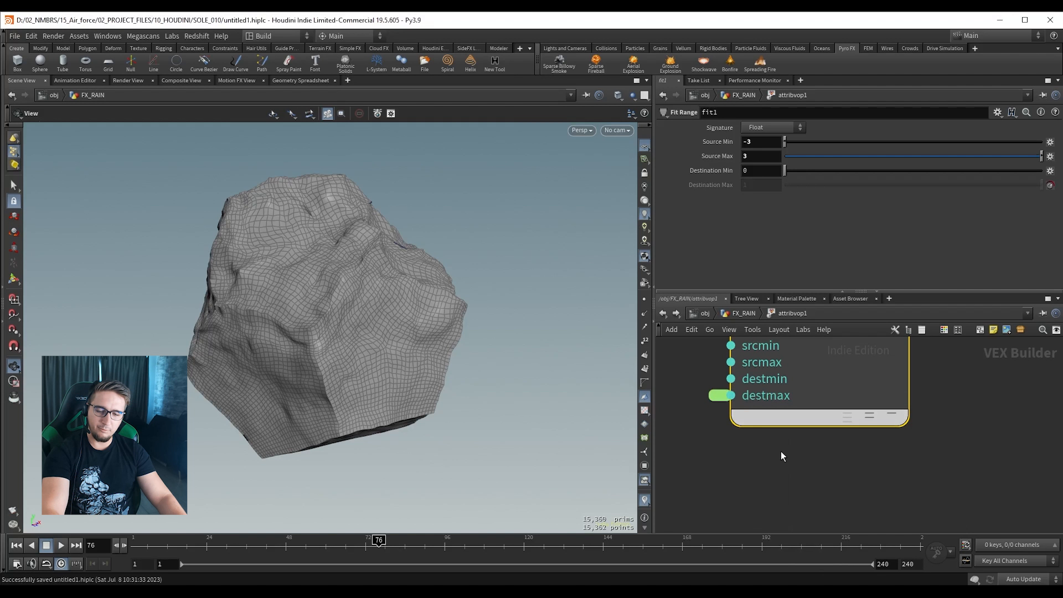
Return to the FX_RAIN network and locate the promoted destination maximum among attribvop1's parameters.
key(u)
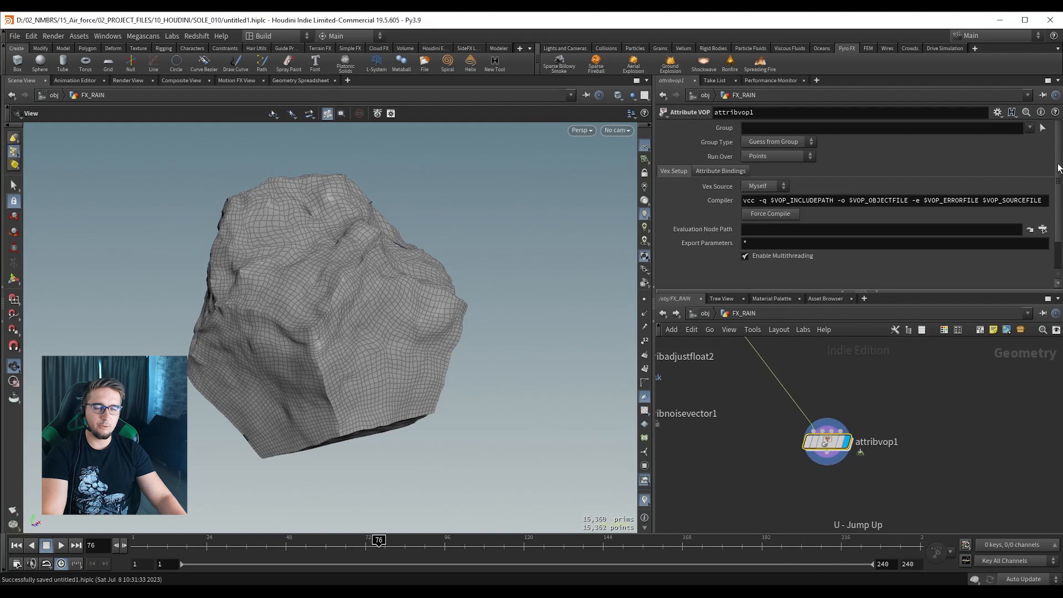
scroll(1056, 182, down, 2)
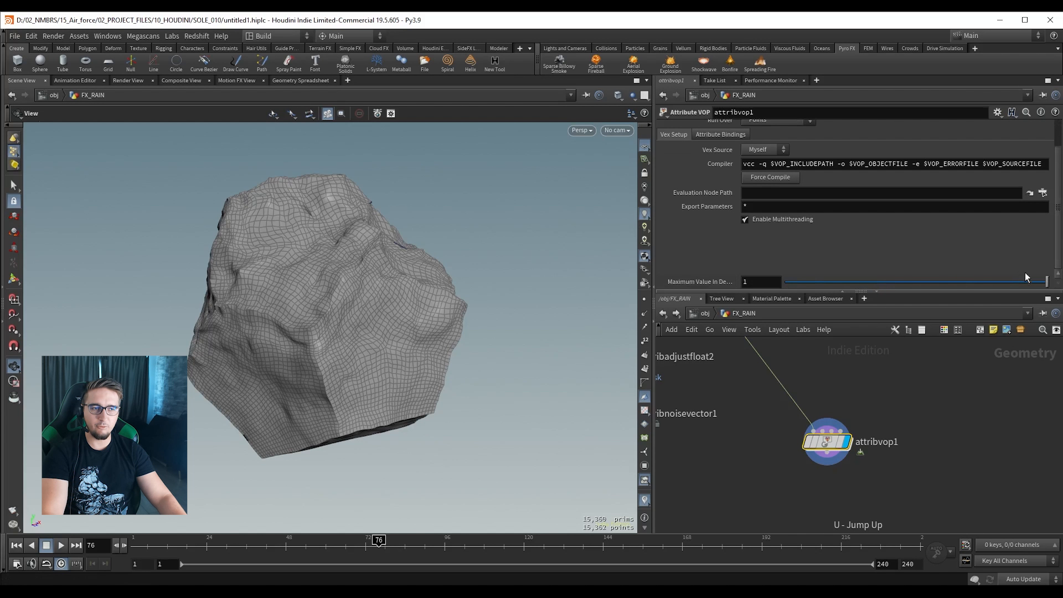
mouse_move(1045, 281)
mouse_down()
mouse_move(823, 286)
mouse_move(1047, 288)
mouse_up()
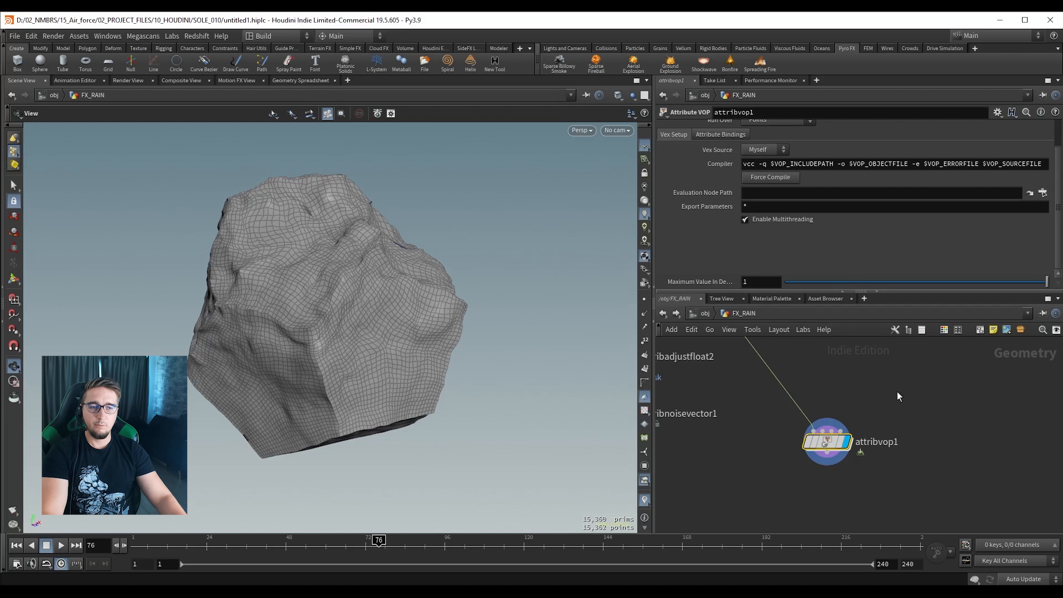
Save the scene and promote the freq input of turbnoise1 inside attribvop1 to a node parameter.
double_click(827, 442)
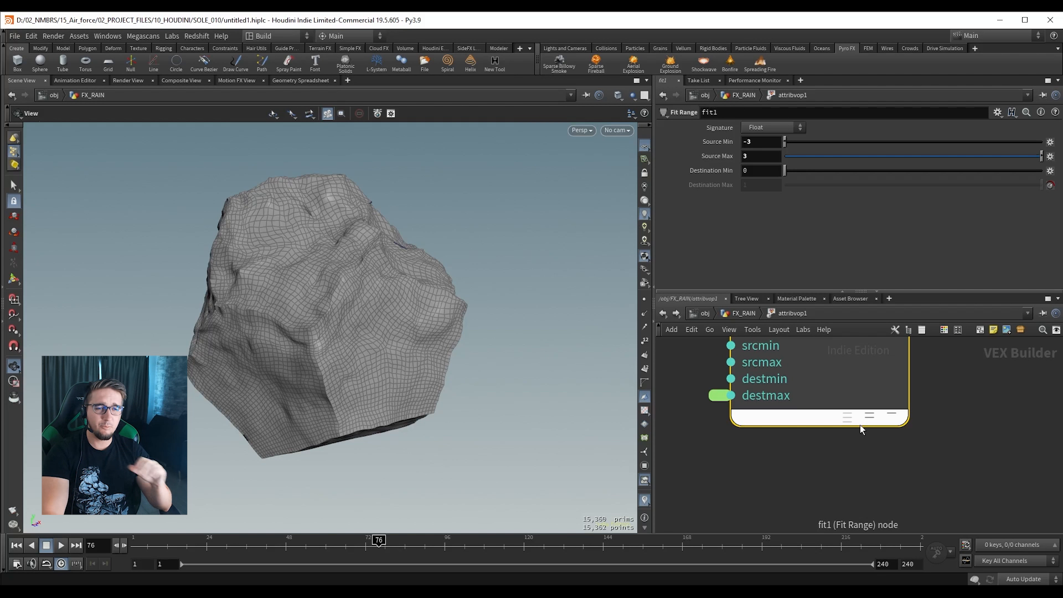
scroll(918, 404, down, 3)
middle_drag(948, 391, 926, 456)
scroll(924, 449, down, 3)
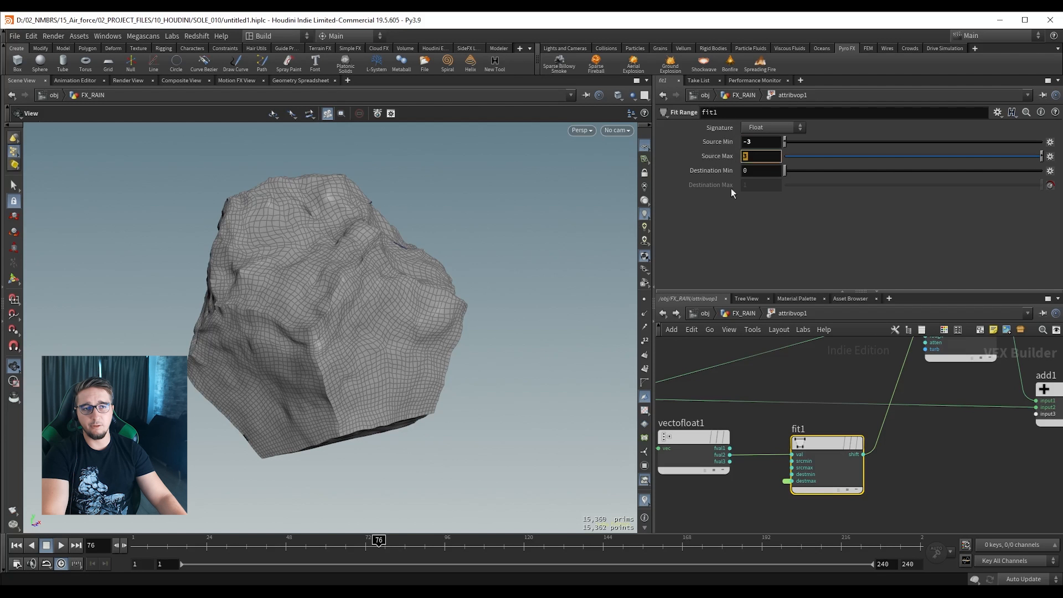
middle_drag(883, 364, 710, 430)
scroll(774, 398, up, 3)
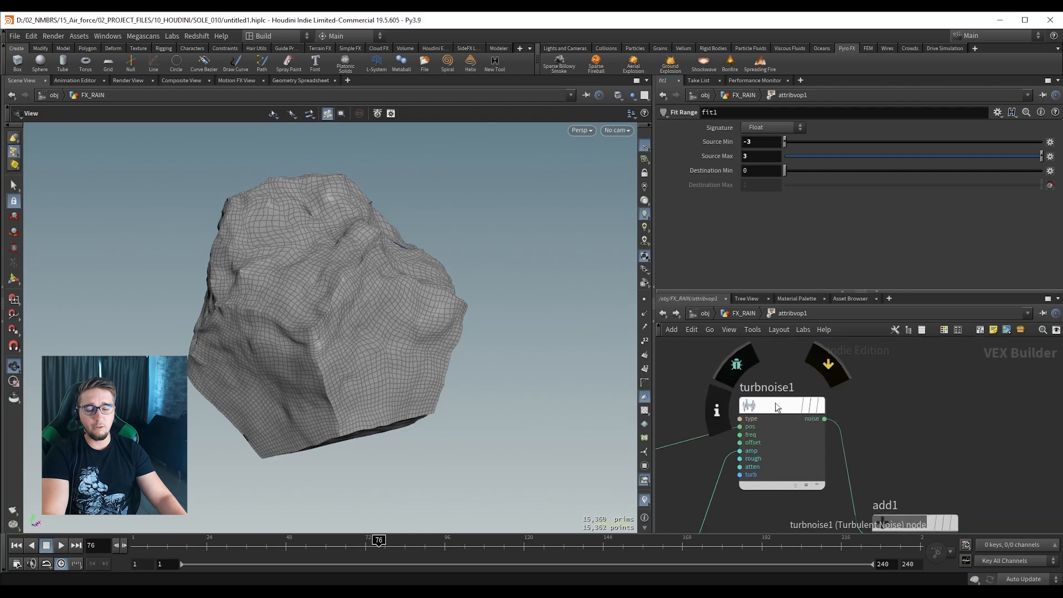
click(774, 402)
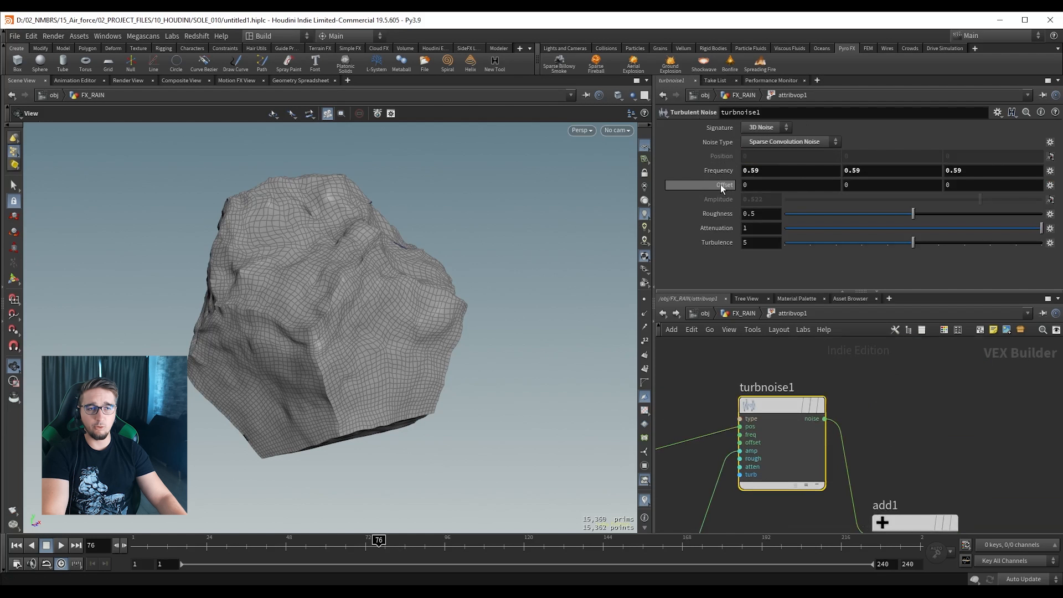
middle_drag(856, 396, 924, 360)
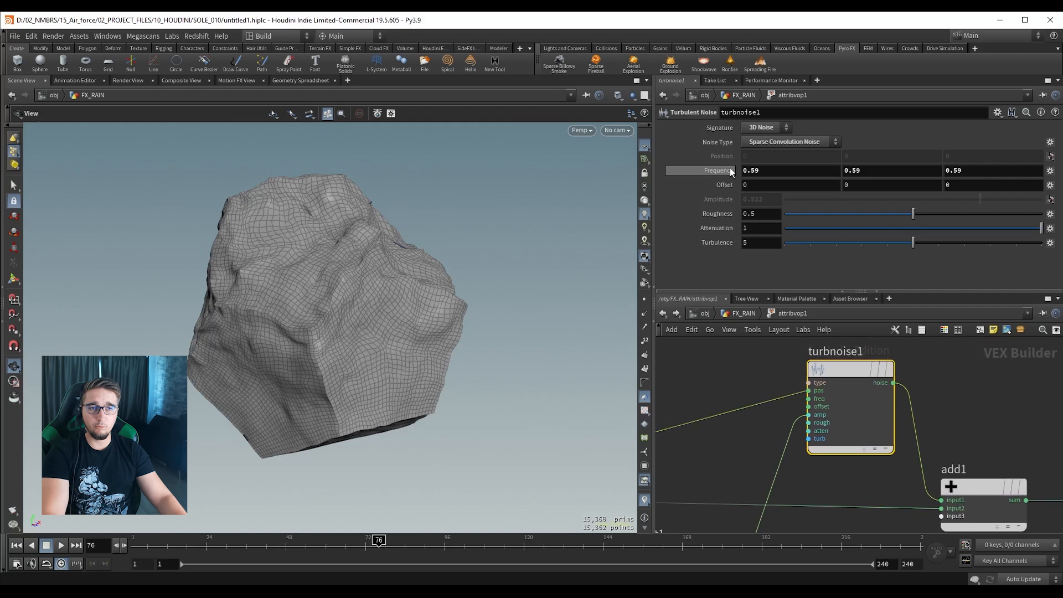
key(ctrl+s)
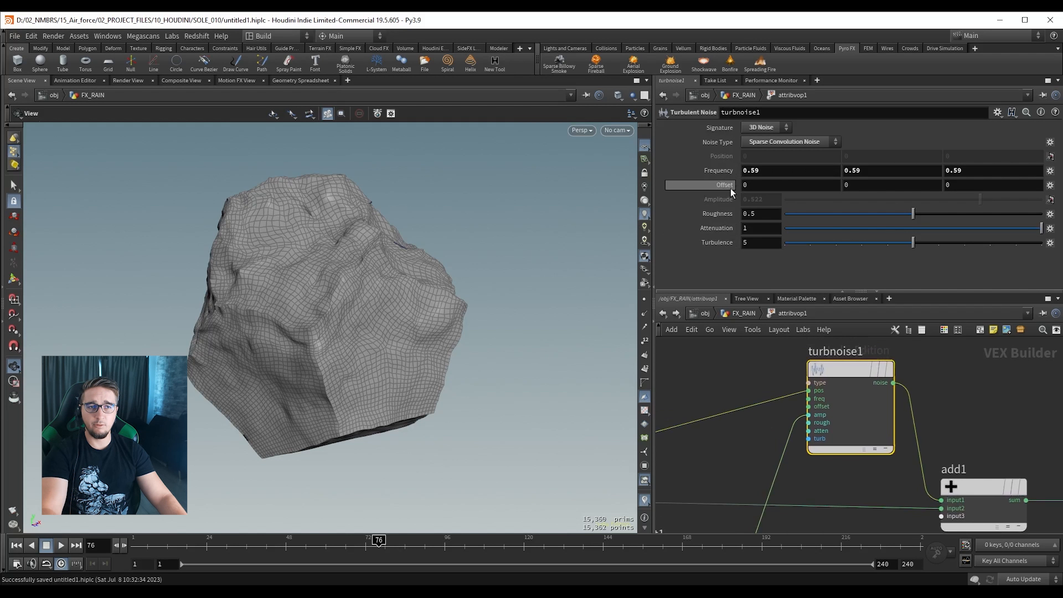
scroll(772, 386, up, 3)
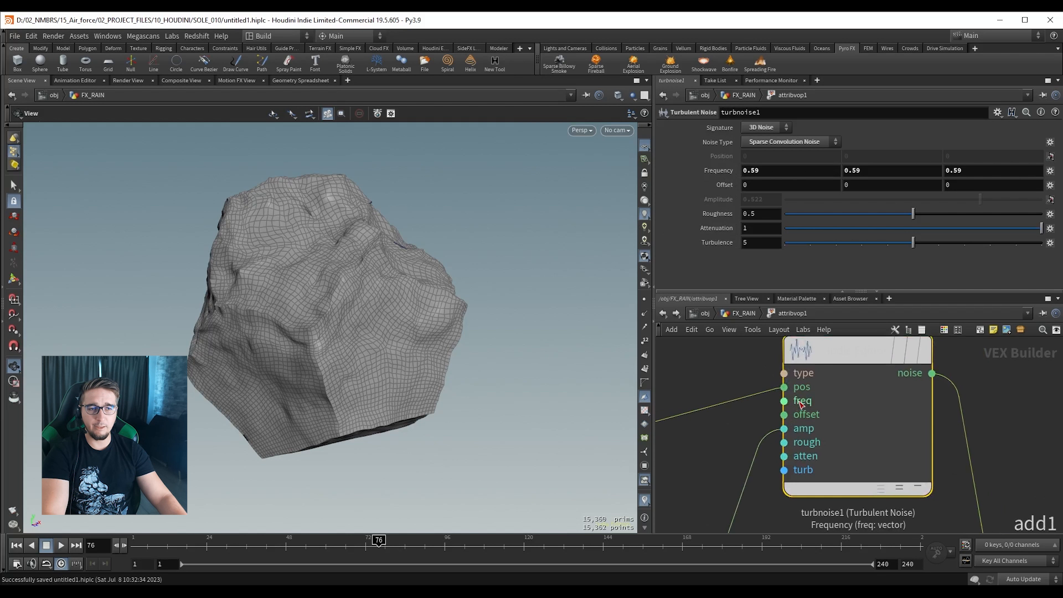
right_click(801, 402)
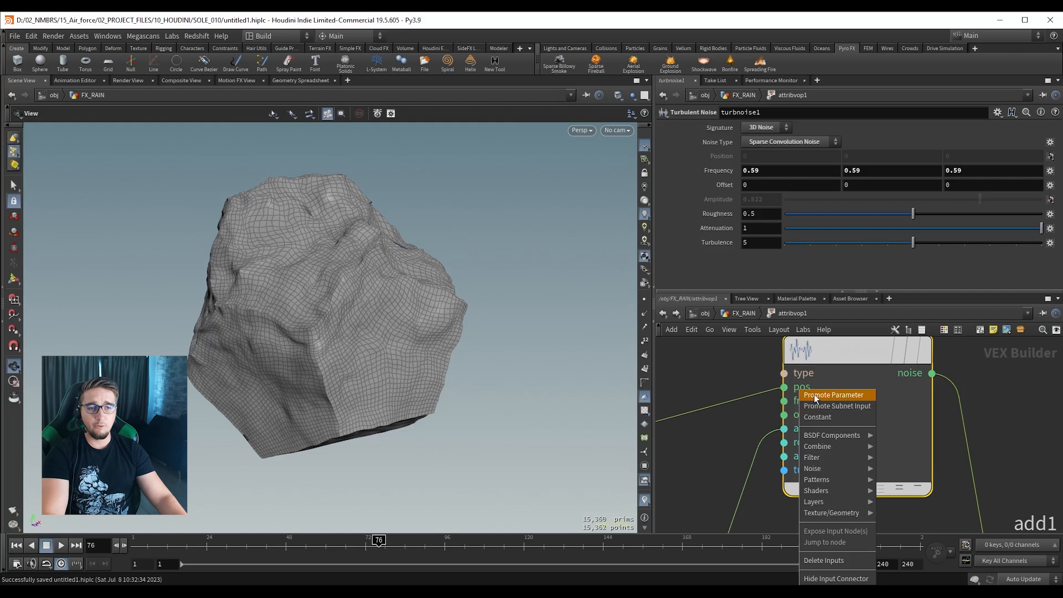
click(813, 394)
On attribvop1, set the promoted frequency to 0.99 on all three components and the destination maximum to 0.521.
key(u)
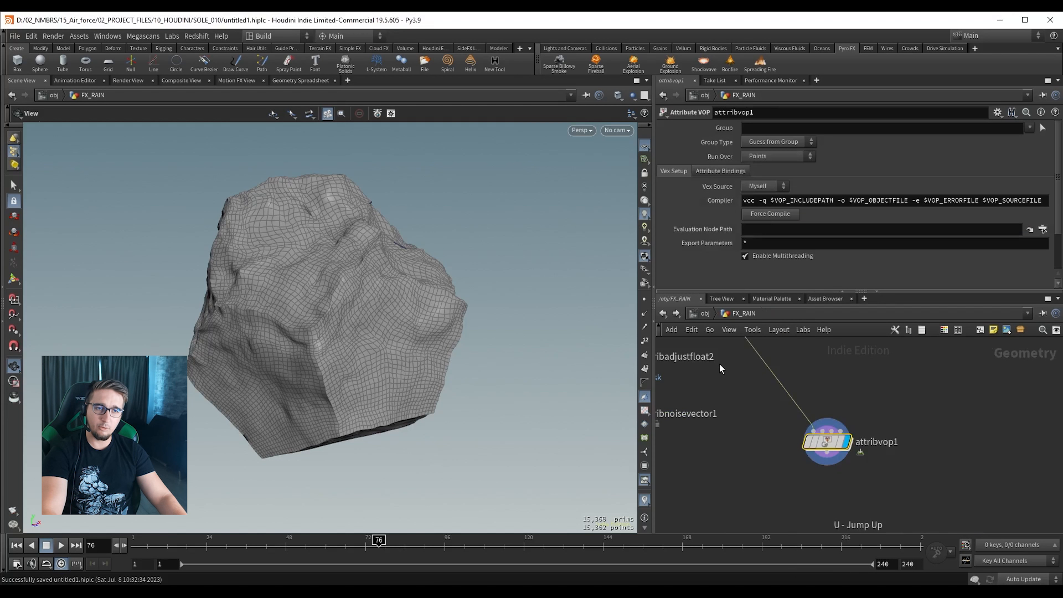
scroll(766, 277, down, 3)
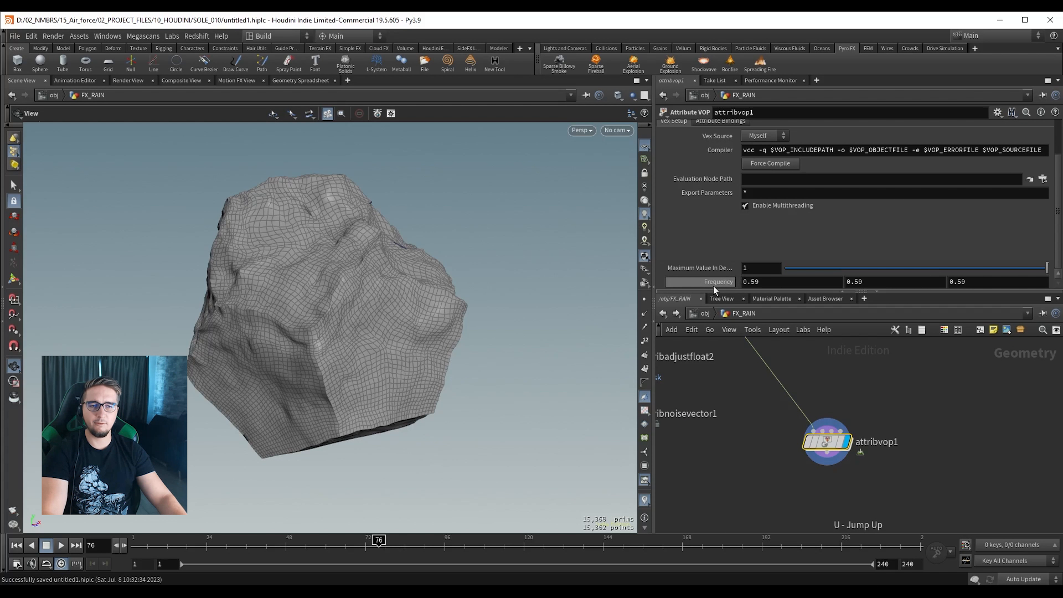
mouse_move(714, 283)
middle_down()
mouse_move(736, 302)
mouse_move(820, 297)
mouse_move(722, 284)
middle_up()
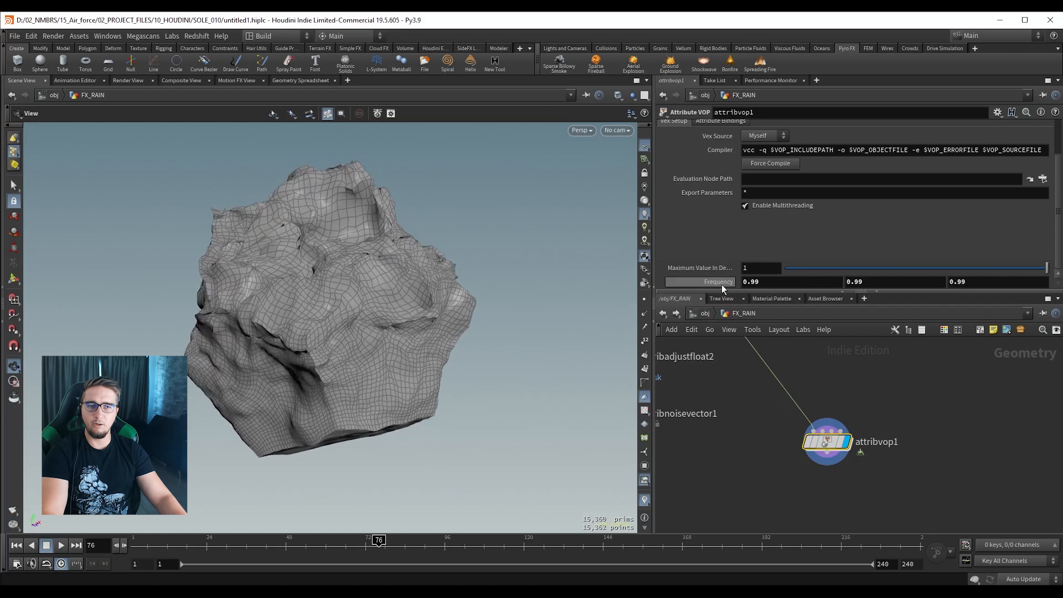
drag(1045, 268, 921, 268)
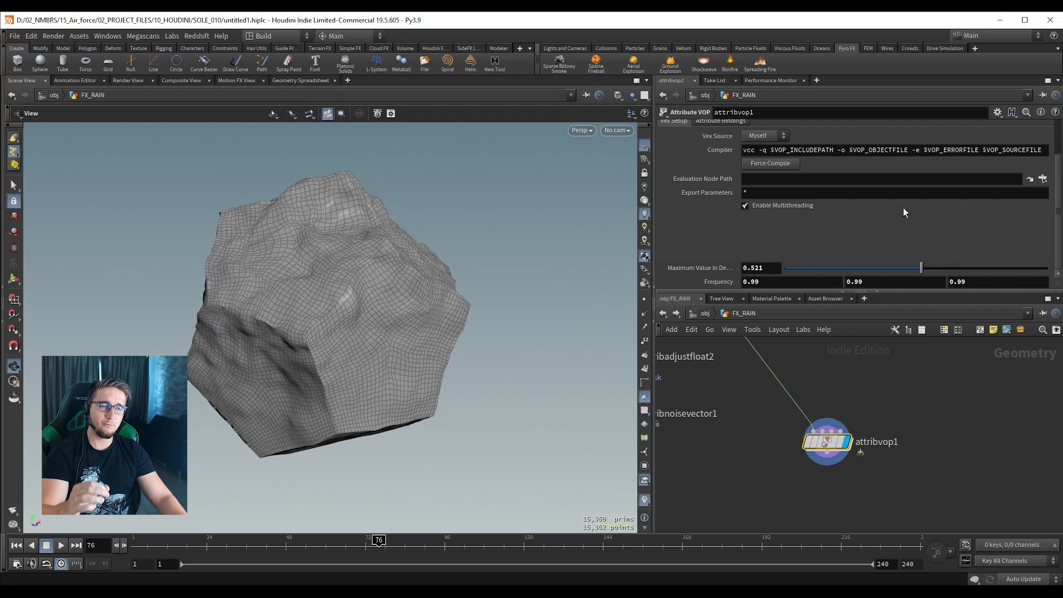
Review the parameters of attribadjustfloat2 and attribnoisevector1 in the FX_RAIN network.
middle_drag(741, 402, 847, 431)
click(726, 388)
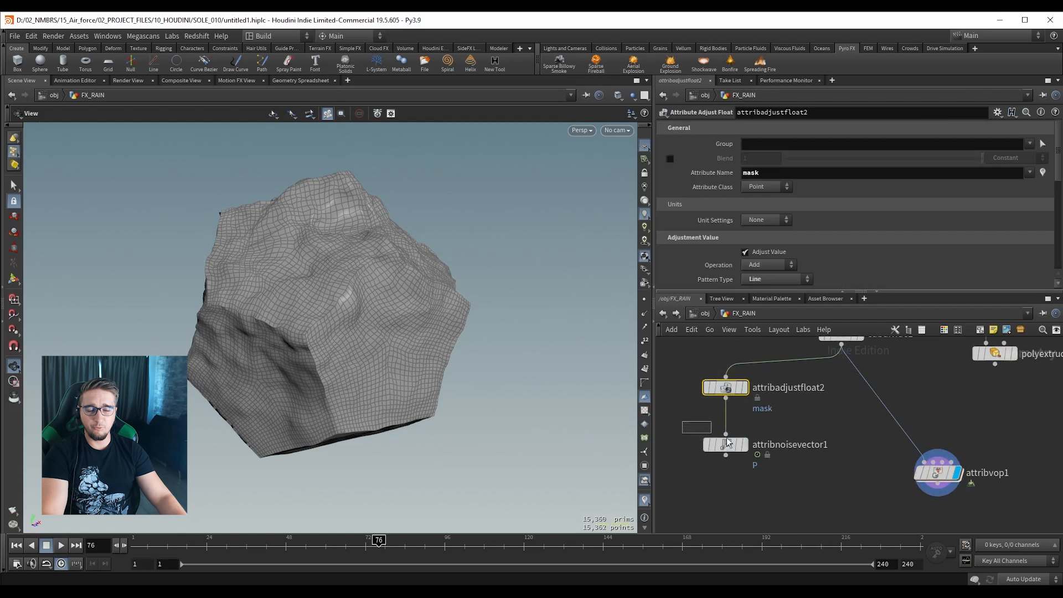
click(726, 441)
middle_drag(728, 453, 745, 424)
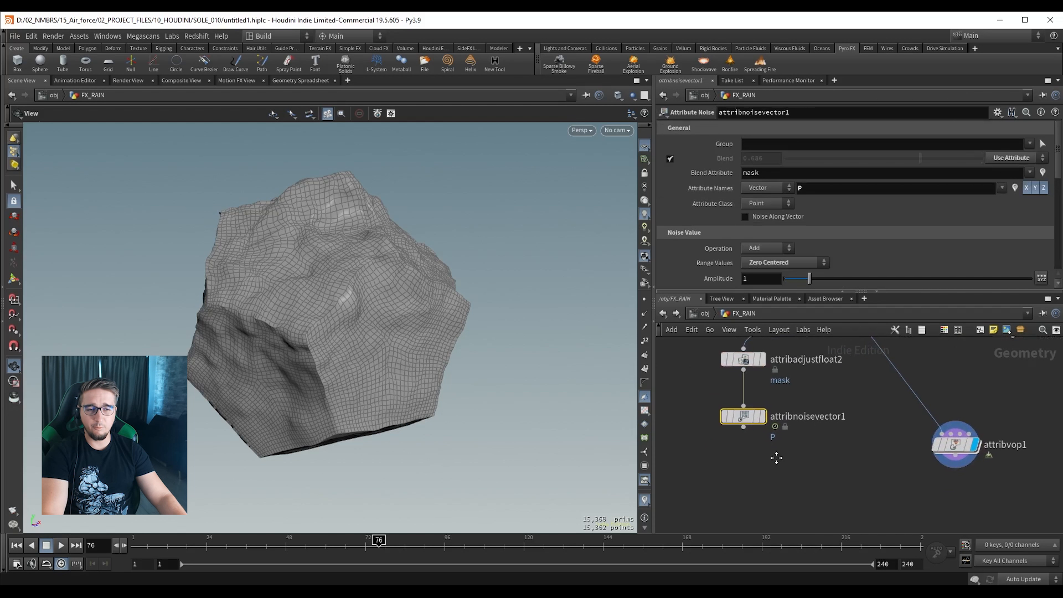
Examine the noise and operation nodes inside attribnoisevector1, save the scene, and return to the FX_RAIN network.
double_click(743, 416)
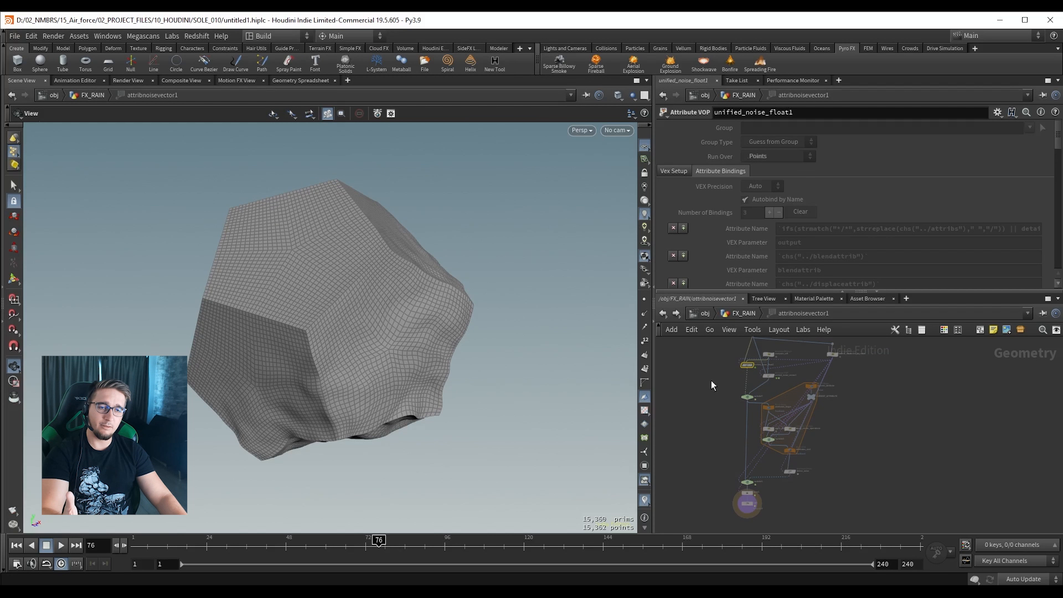
scroll(731, 387, up, 8)
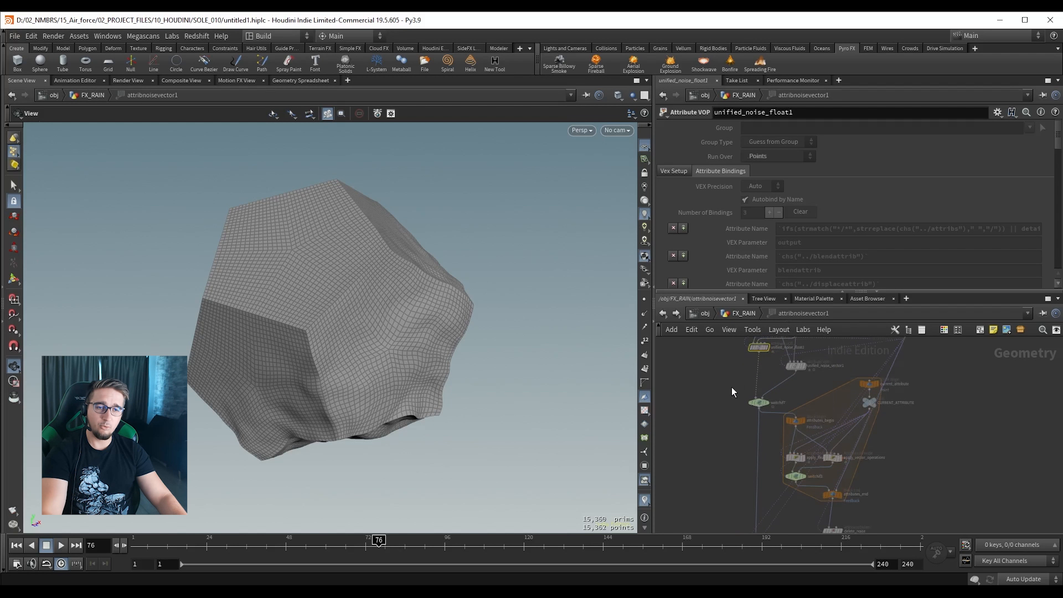
middle_drag(741, 357, 673, 446)
key(ctrl+s)
drag(677, 448, 768, 392)
middle_drag(763, 501, 711, 425)
drag(716, 427, 817, 386)
scroll(826, 451, down, 3)
middle_drag(826, 454, 941, 374)
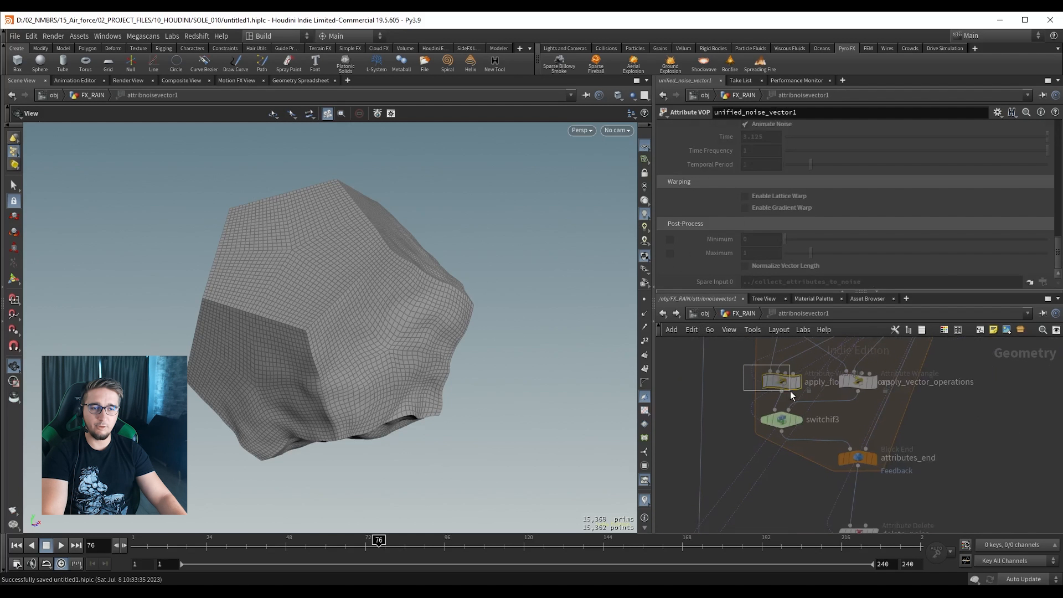
drag(789, 391, 789, 391)
key(u)
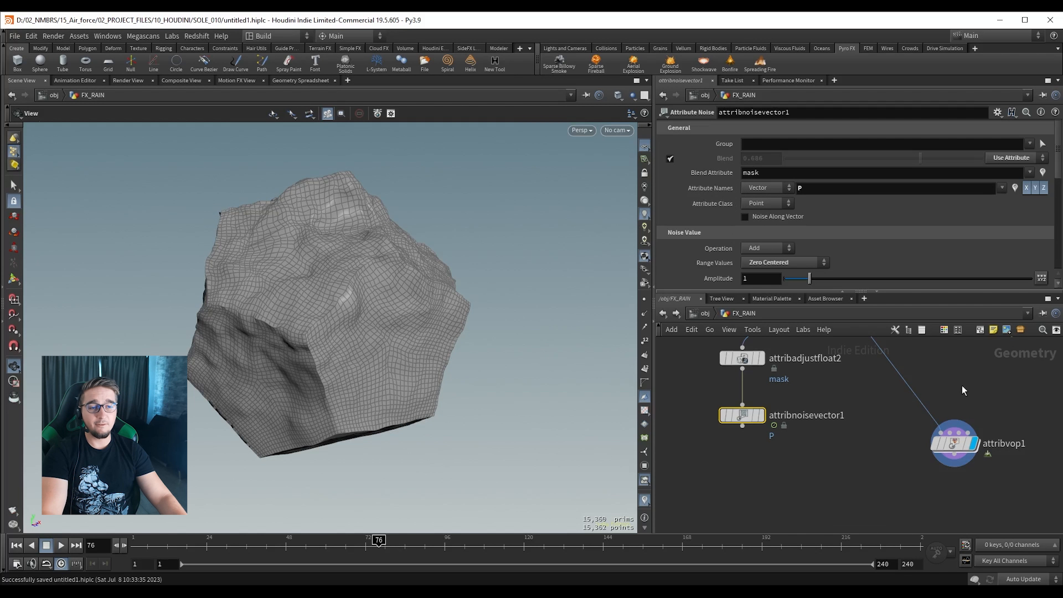
Review attribvop1's promoted parameters, reopen its internal network, and frame the turbnoise1 node.
middle_drag(963, 389, 822, 369)
drag(889, 465, 755, 404)
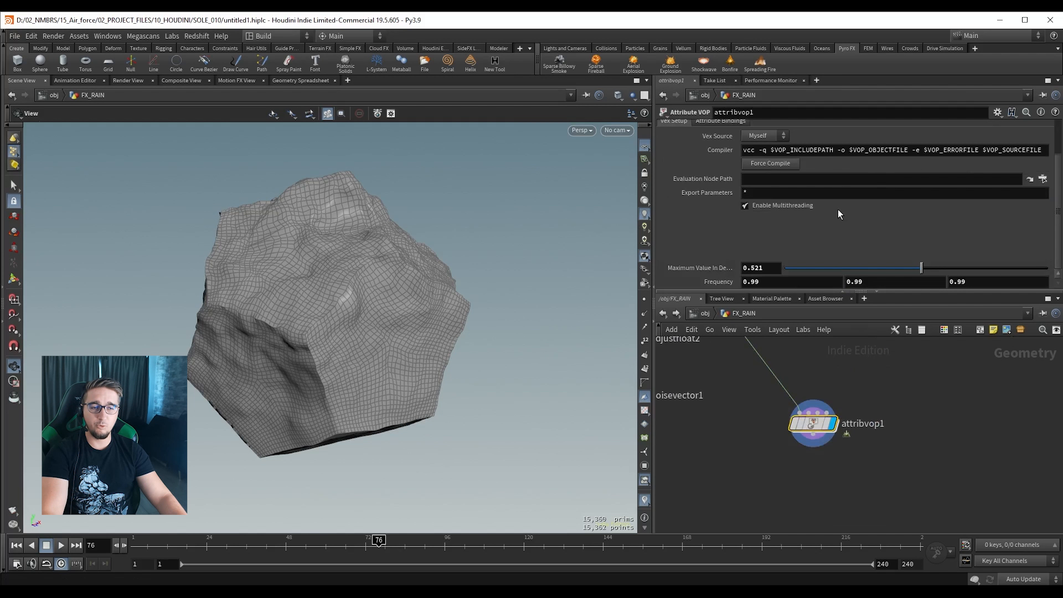
key(i)
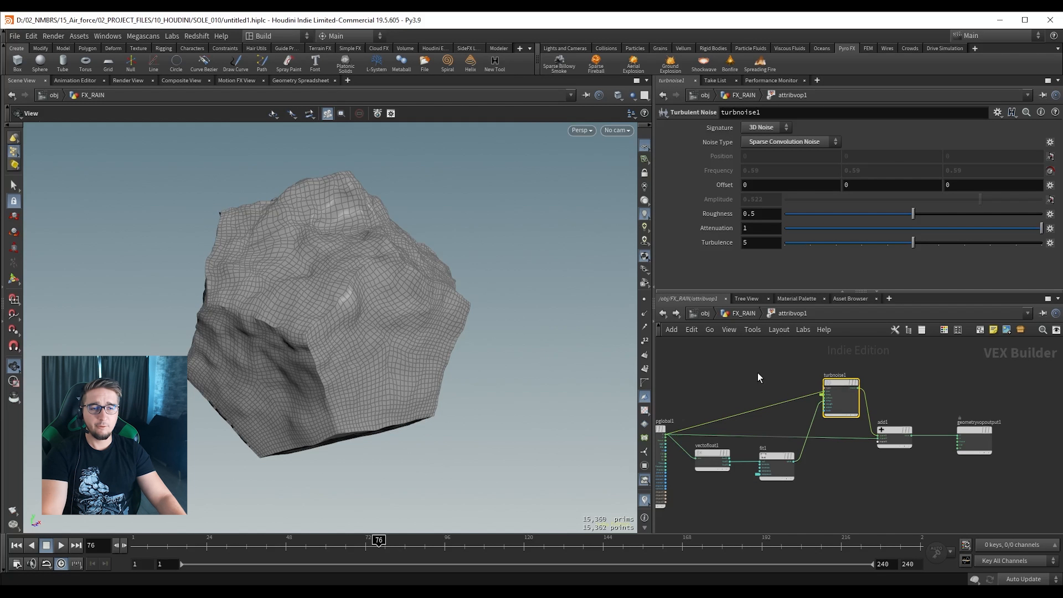
key(f)
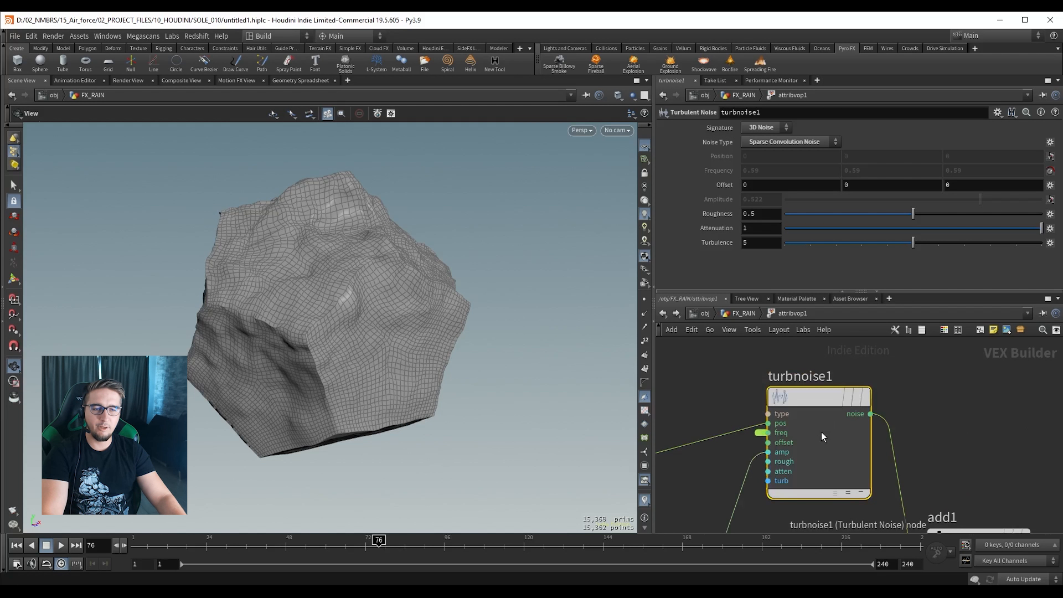
Examine the chain of vectofloat1, fit1, turbnoise1 and add1 inside attribvop1, including fit1's range parameters.
scroll(822, 431, down, 4)
middle_drag(704, 456, 845, 350)
scroll(791, 456, up, 1)
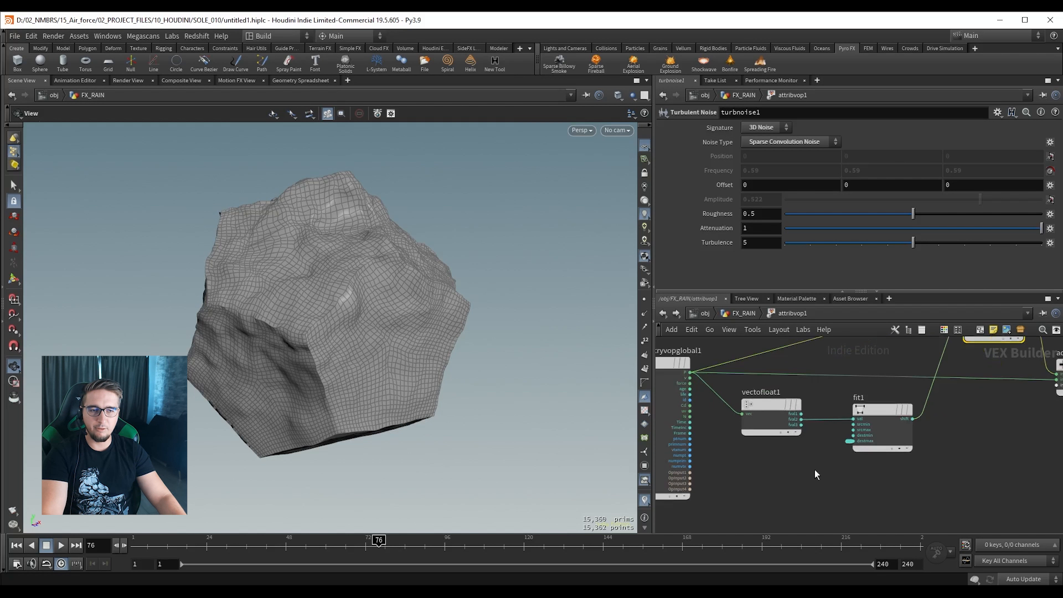
middle_drag(814, 470, 771, 498)
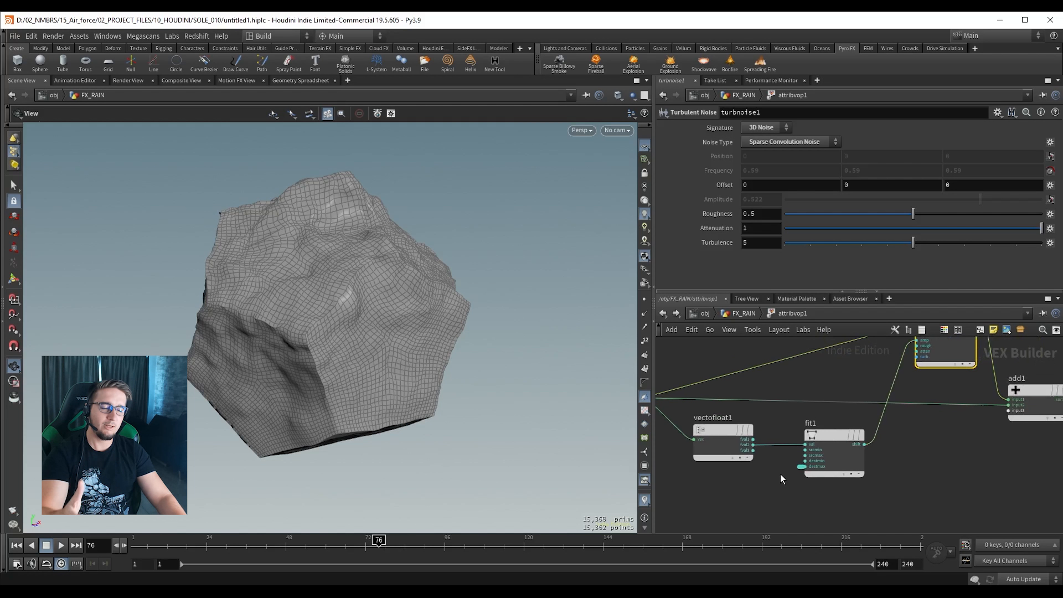
scroll(782, 469, down, 2)
middle_drag(924, 438, 886, 461)
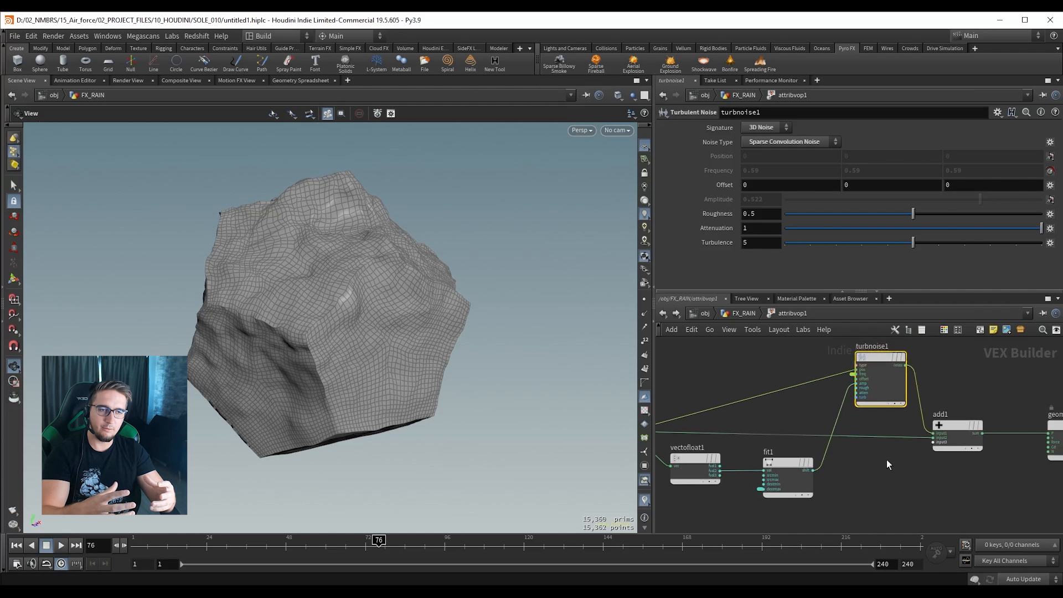
click(884, 462)
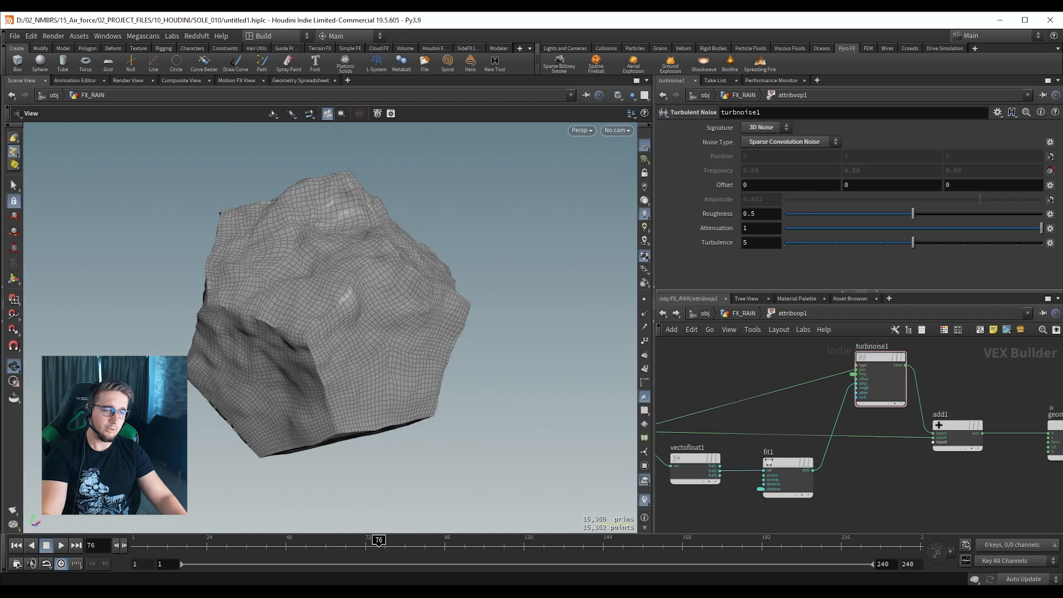
scroll(870, 477, down, 4)
drag(736, 397, 956, 507)
click(866, 478)
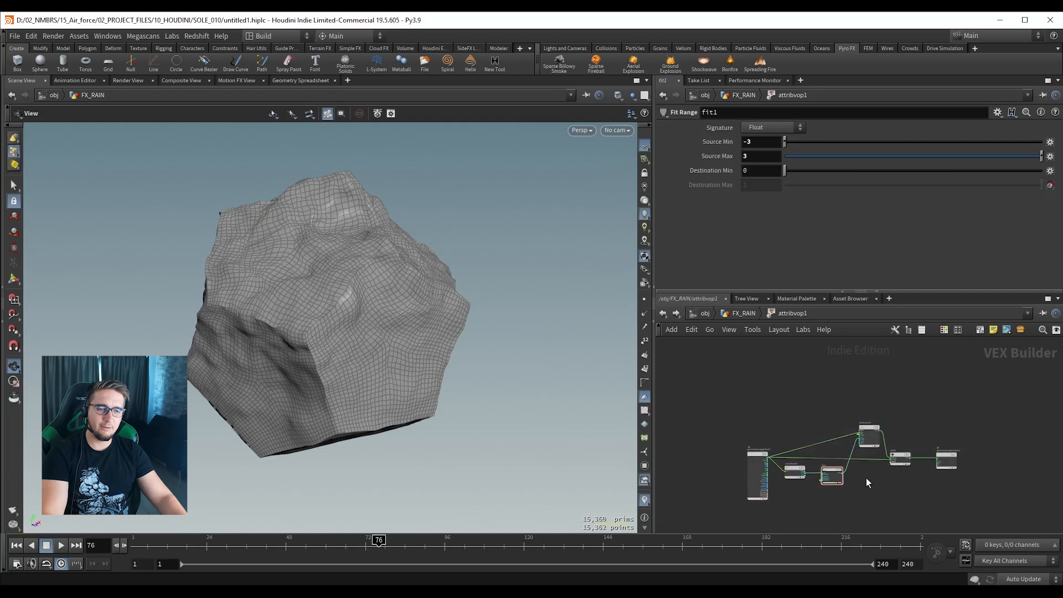
scroll(866, 477, up, 3)
scroll(868, 478, up, 2)
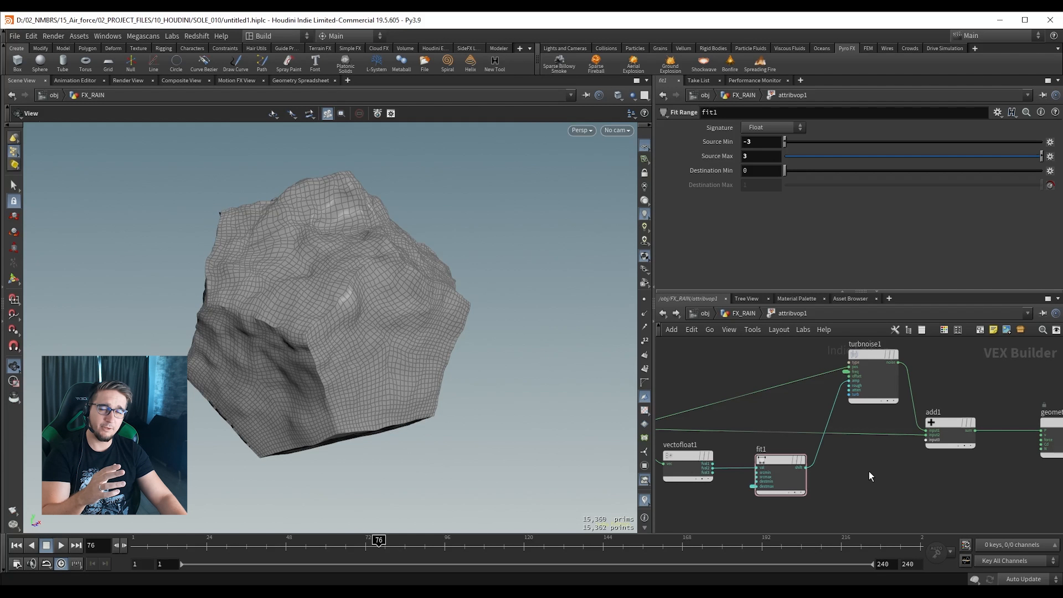
scroll(869, 471, down, 3)
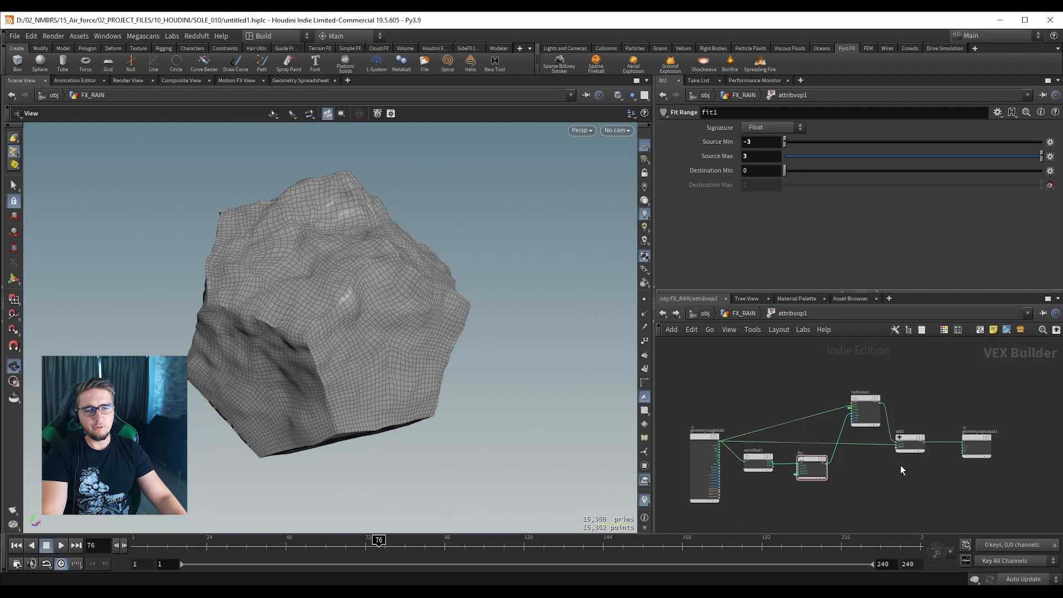
Try duplicating the vectofloat1, fit1, turbnoise1, add1 and output nodes inside attribvop1, and remove the copies.
scroll(900, 465, down, 2)
drag(731, 380, 933, 473)
scroll(933, 473, down, 2)
click(981, 493)
alt+drag(733, 408, 1002, 434)
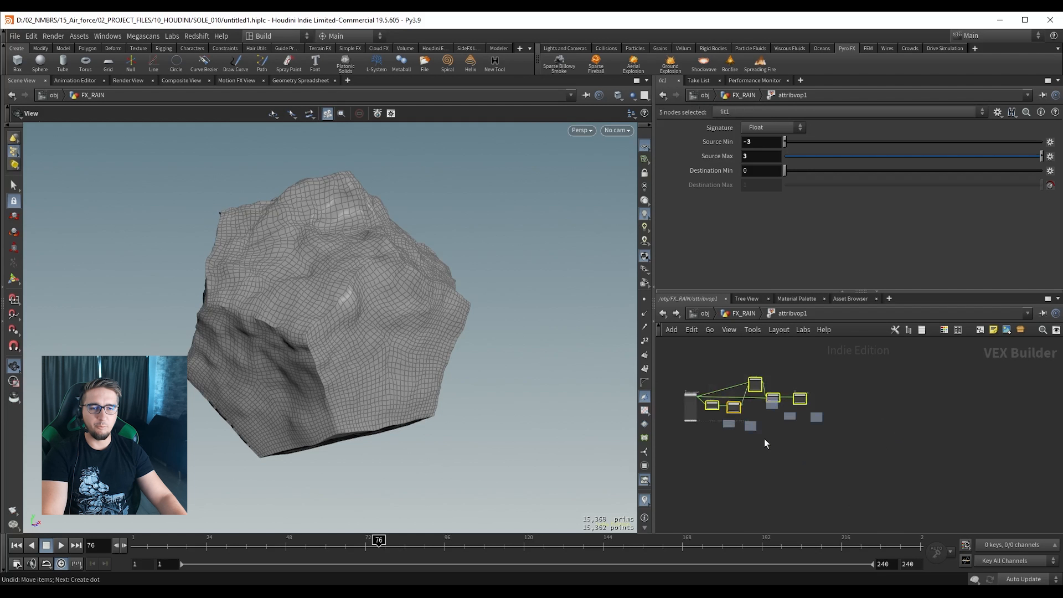
alt+drag(1001, 434, 999, 443)
drag(798, 516, 960, 450)
key(Delete)
drag(871, 347, 902, 374)
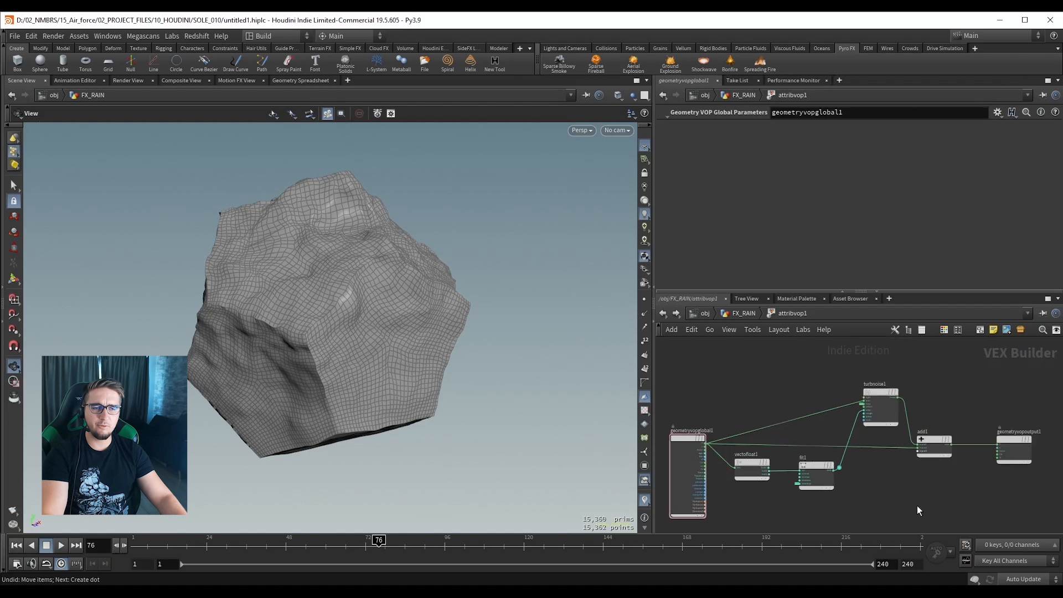
middle_drag(897, 484, 876, 476)
scroll(846, 450, down, 2)
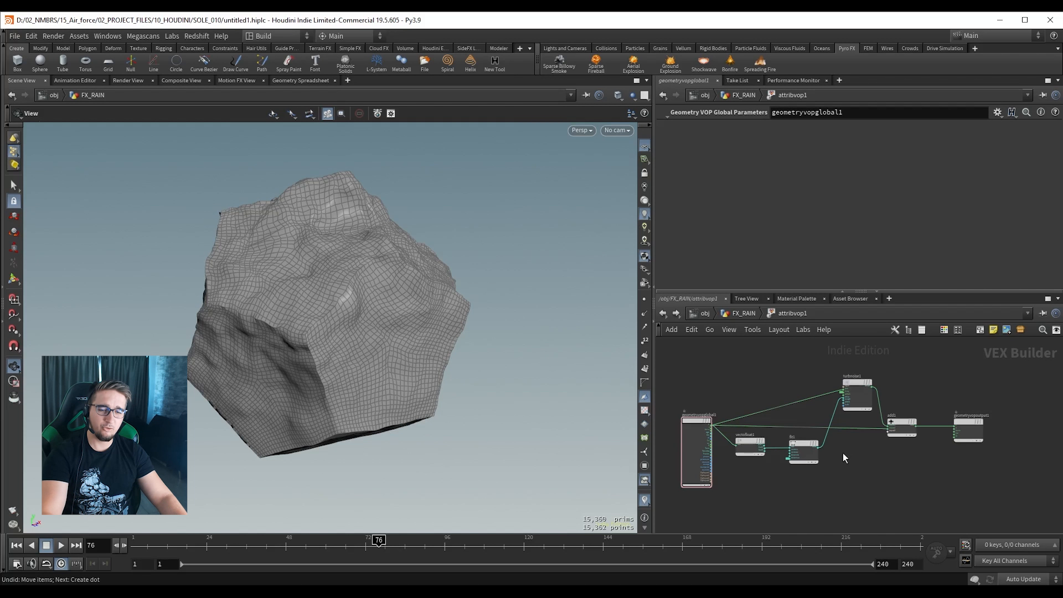
Return to the FX_RAIN network, duplicate attribvop1 below itself, and connect attribvop1's output to the copy's first input.
key(u)
mouse_move(804, 411)
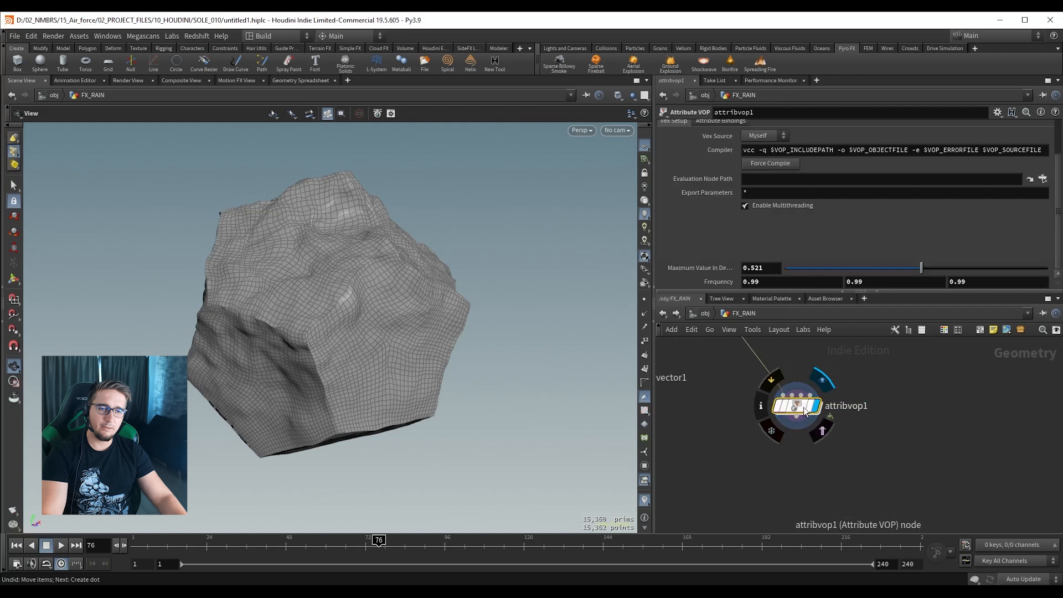
alt+drag(798, 409, 781, 485)
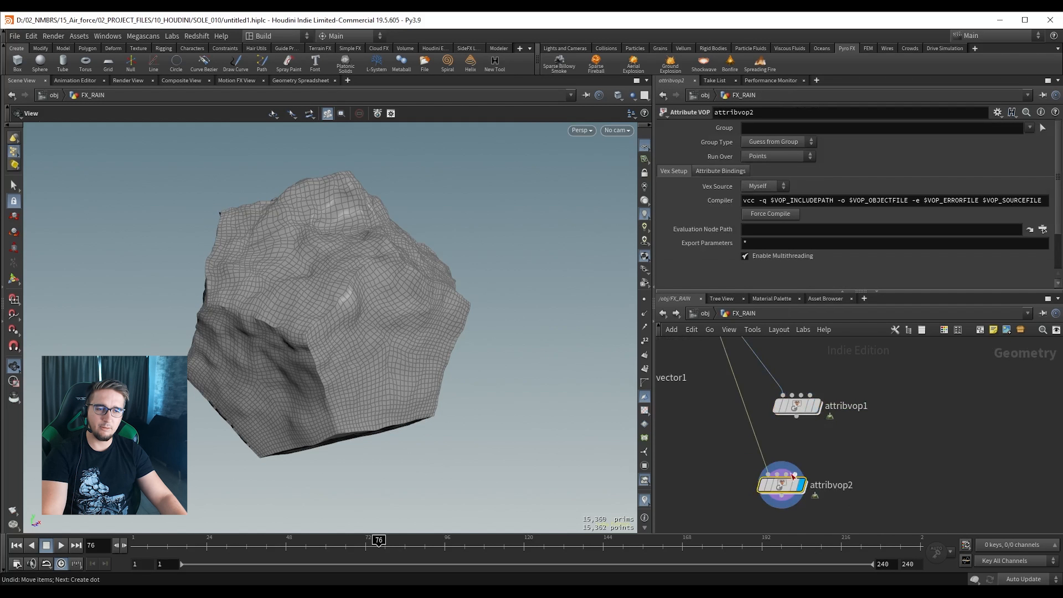
click(797, 425)
click(779, 461)
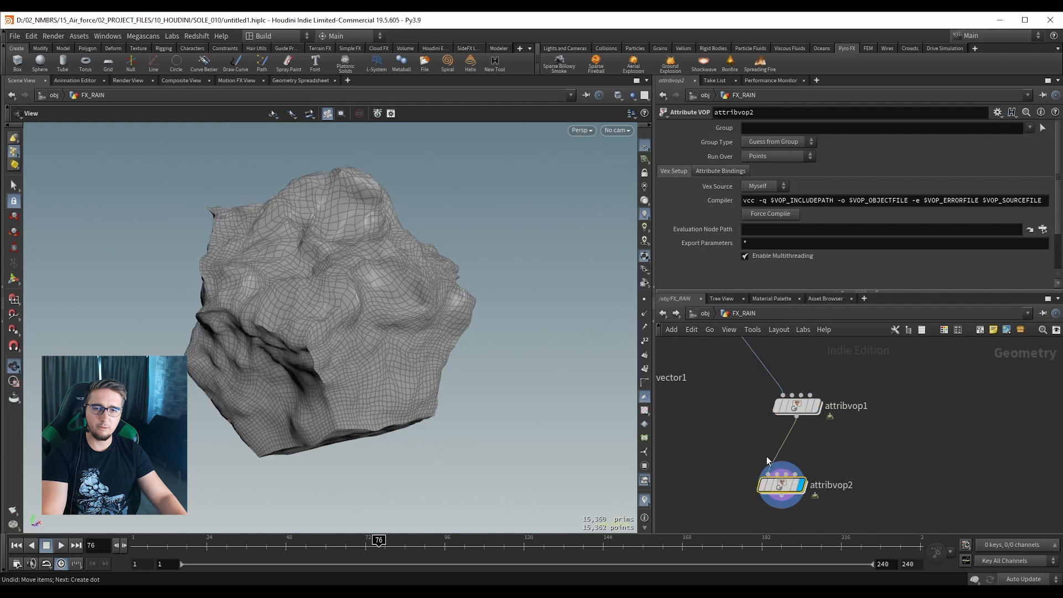
Place attribvop2 closer beneath attribvop1 and switch the display between both nodes to compare their displacement.
drag(763, 464, 806, 376)
key(r)
drag(752, 415, 847, 459)
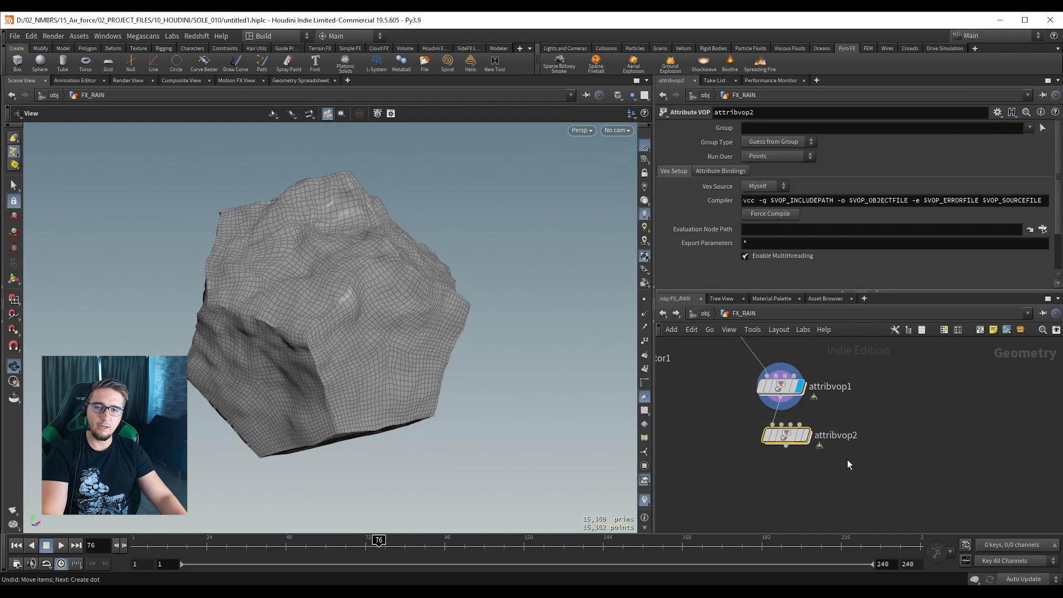
key(r)
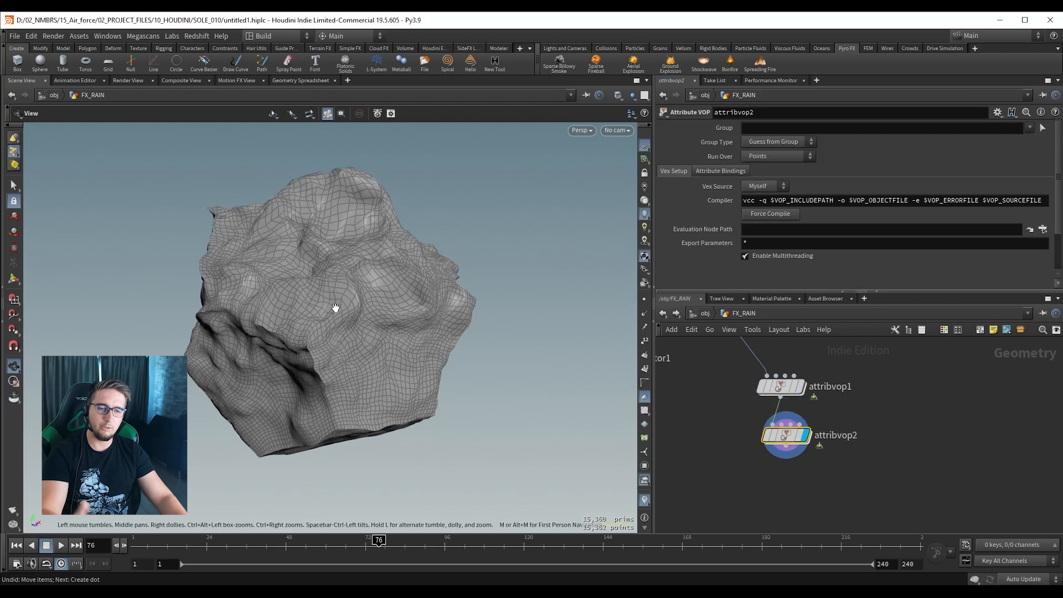
scroll(792, 415, down, 2)
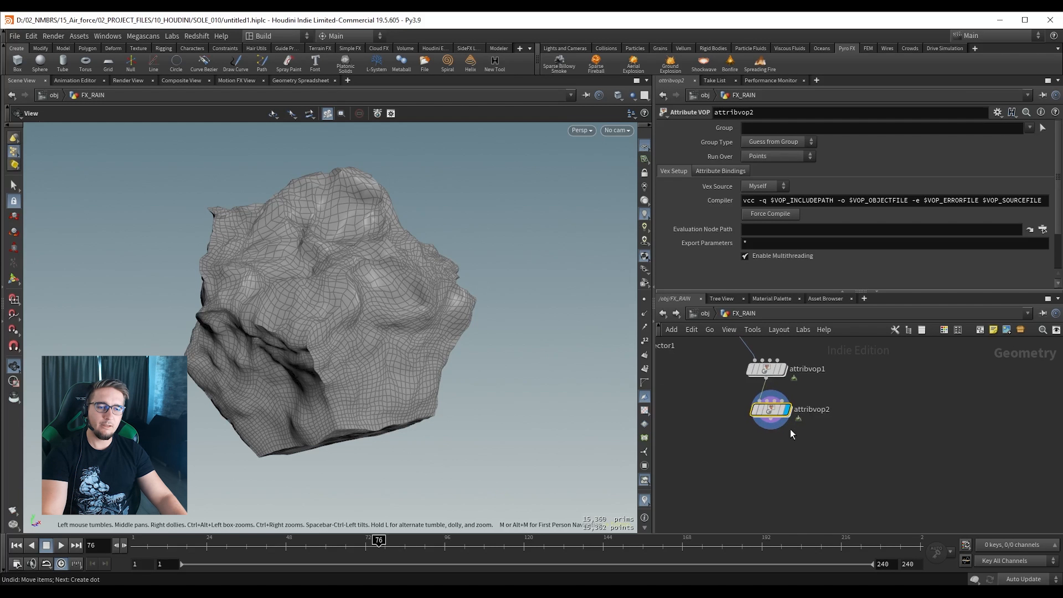
Chain a third copy of the Attribute VOP after attribvop2 and inspect the nodes in the stack.
click(768, 458)
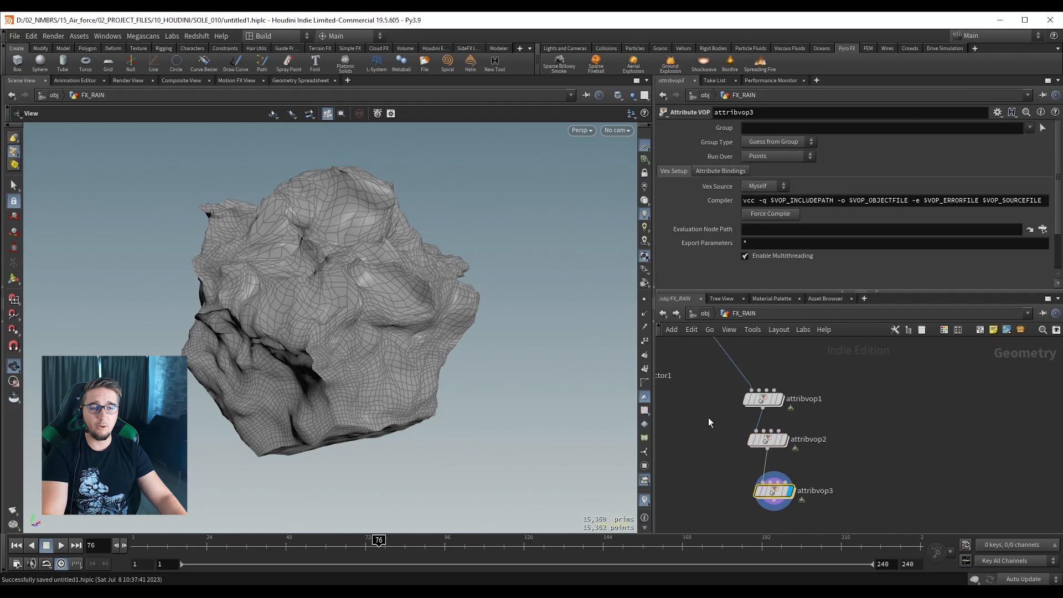
click(761, 398)
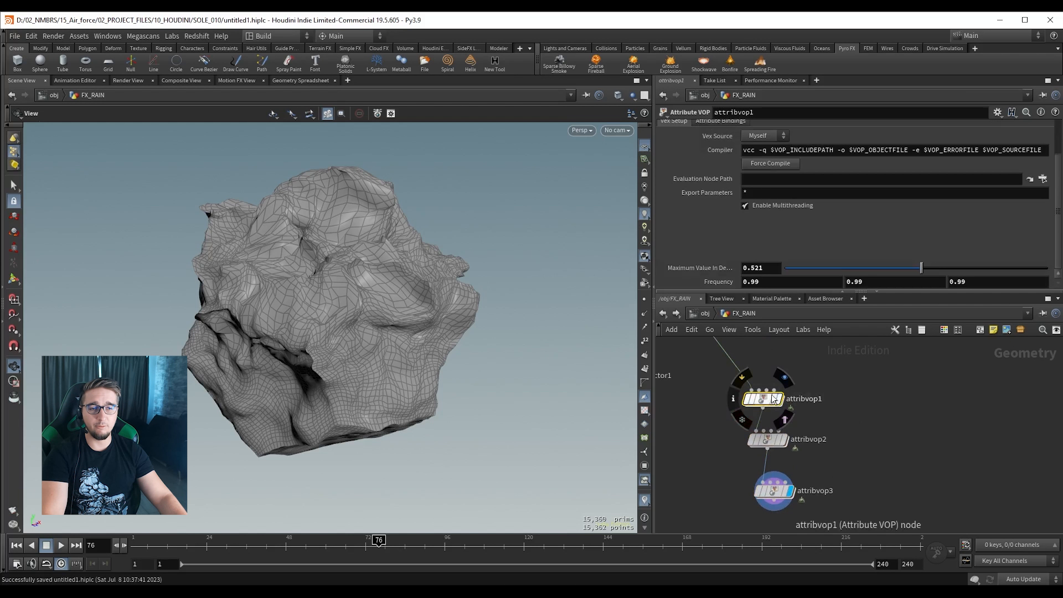
click(759, 443)
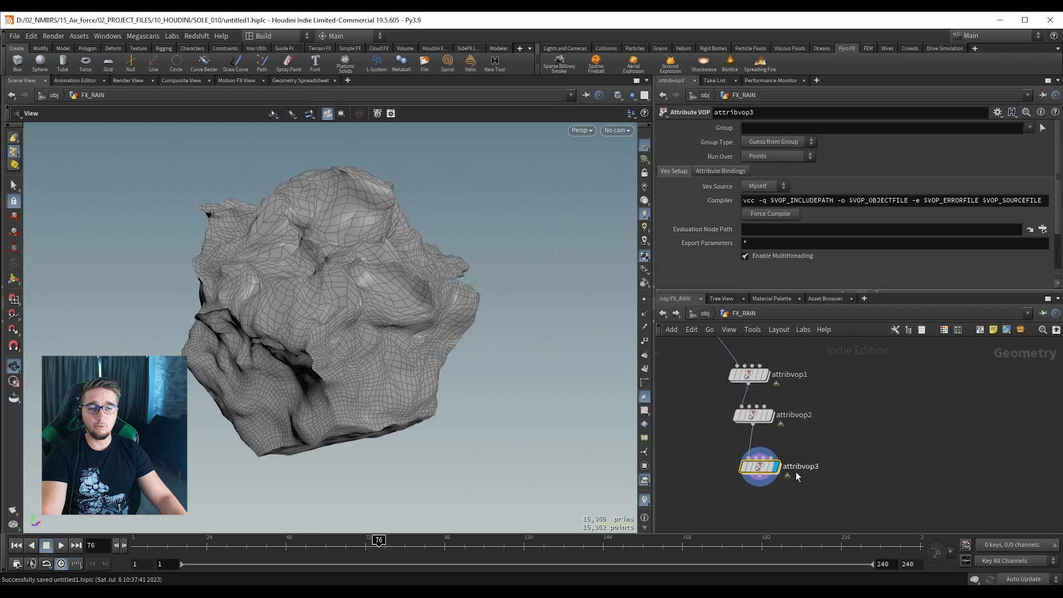
click(759, 470)
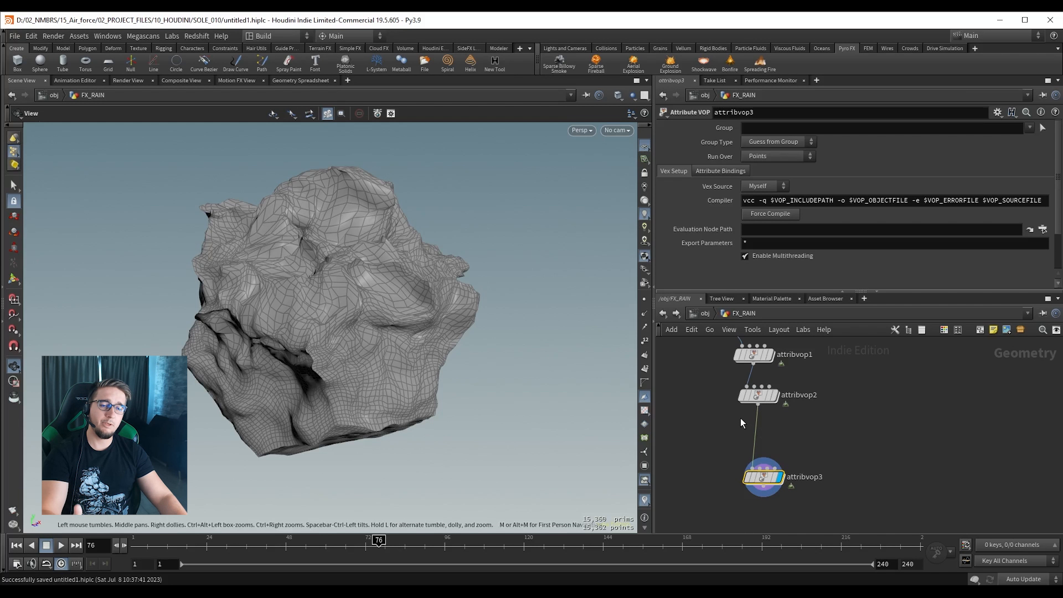
Insert a Fuse node between attribvop2 and attribvop3, and delete it again.
drag(734, 426, 805, 446)
key(Tab)
text(fuse)
key(Return)
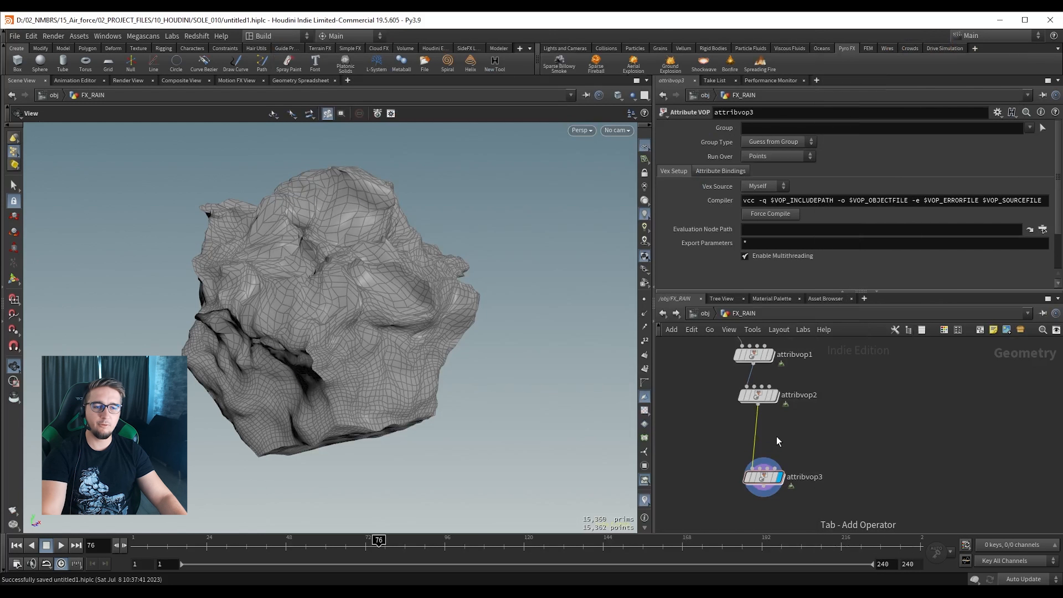
click(761, 435)
mouse_move(832, 428)
middle_down()
mouse_move(838, 390)
mouse_move(831, 421)
middle_up()
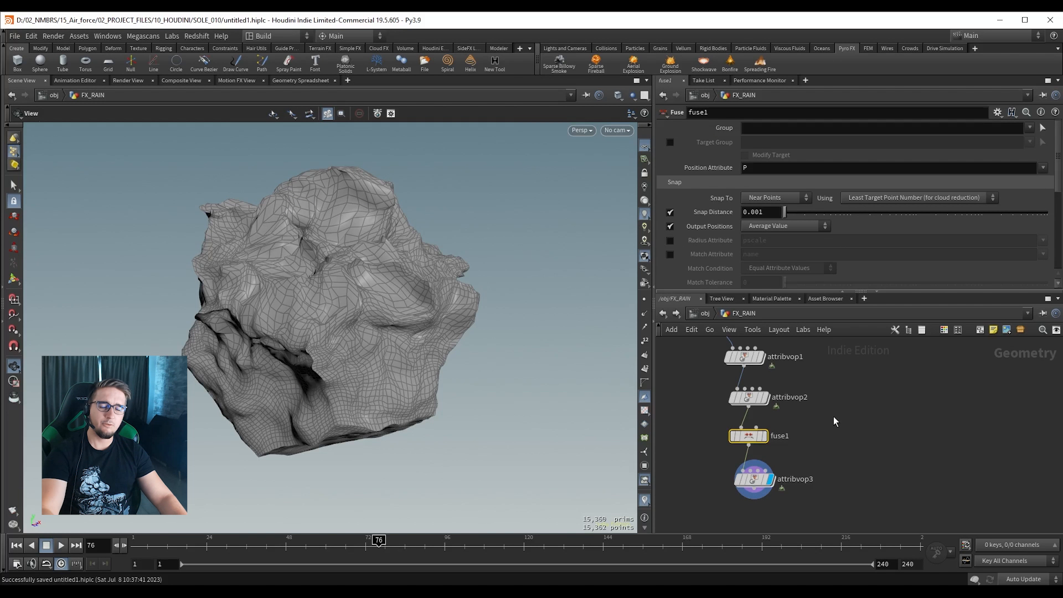
drag(707, 414, 788, 447)
key(Delete)
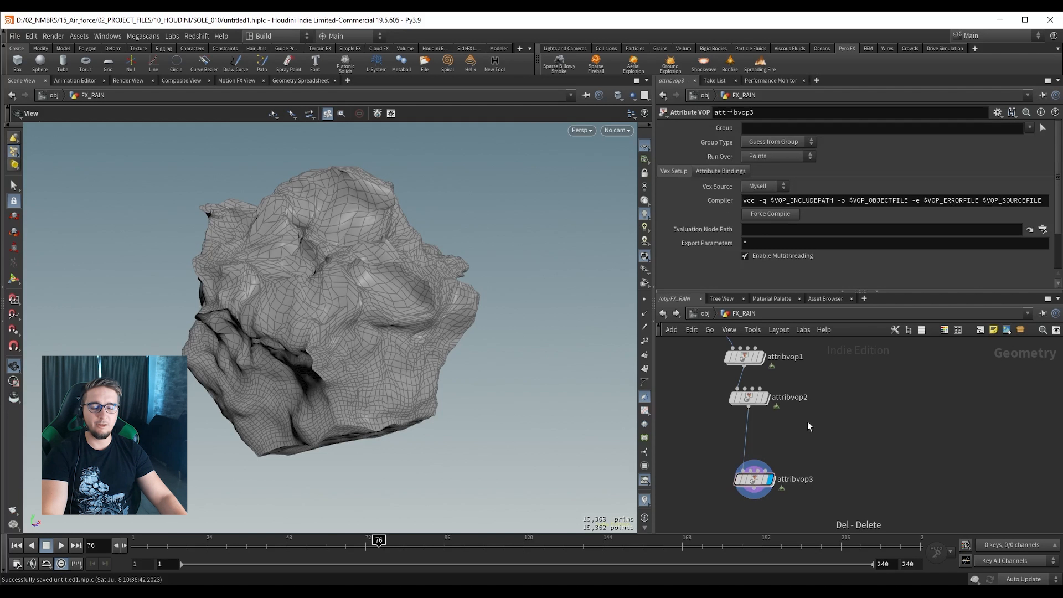
Delete the duplicated attribvop2 and attribvop3 nodes, leaving only attribvop1 at the end of the chain.
drag(755, 479, 749, 455)
middle_drag(845, 395, 842, 411)
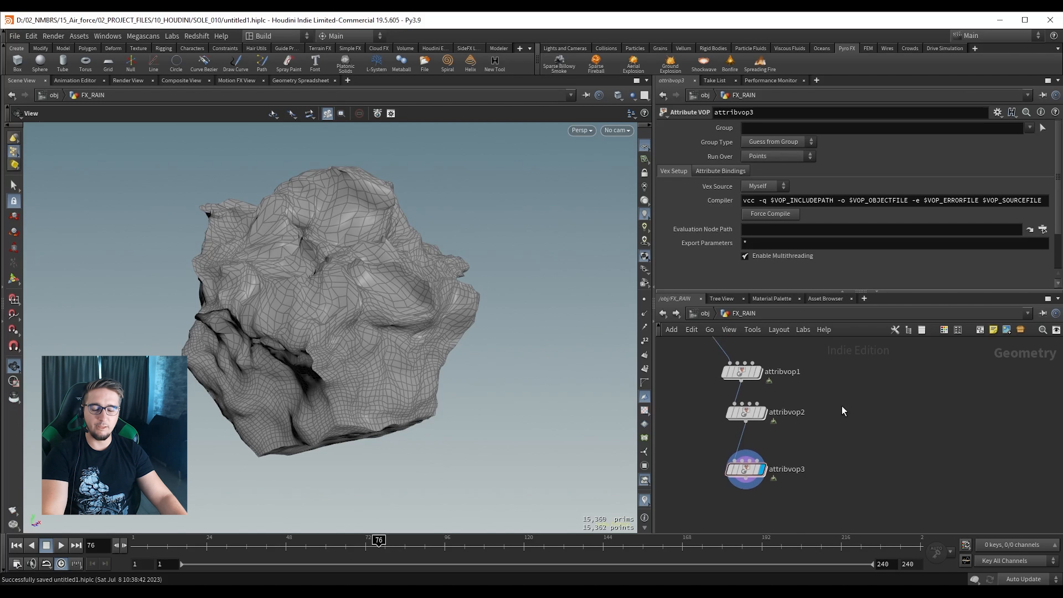
drag(692, 408, 804, 483)
key(Delete)
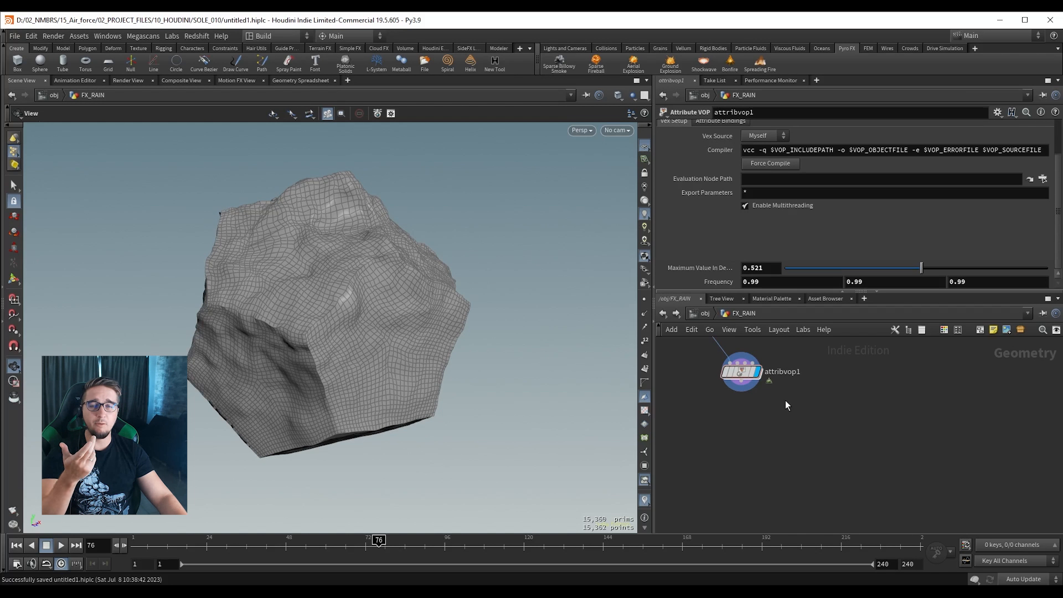
Reopen attribvop1's internal network and examine how the noise, fit and add nodes connect to the geometry output.
key(i)
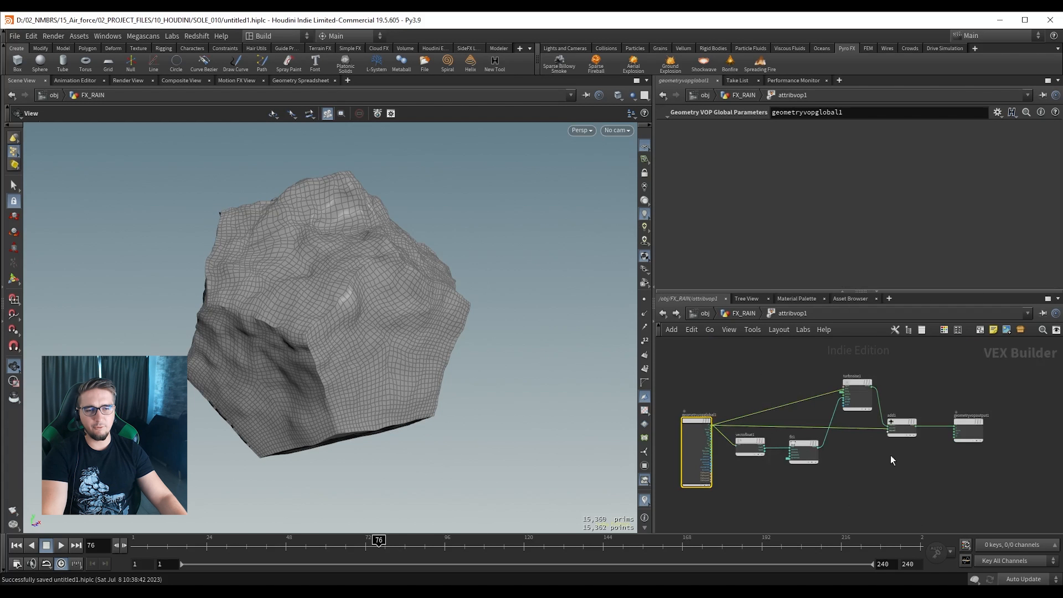
scroll(890, 455, up, 1)
middle_drag(892, 454, 805, 450)
scroll(809, 426, up, 3)
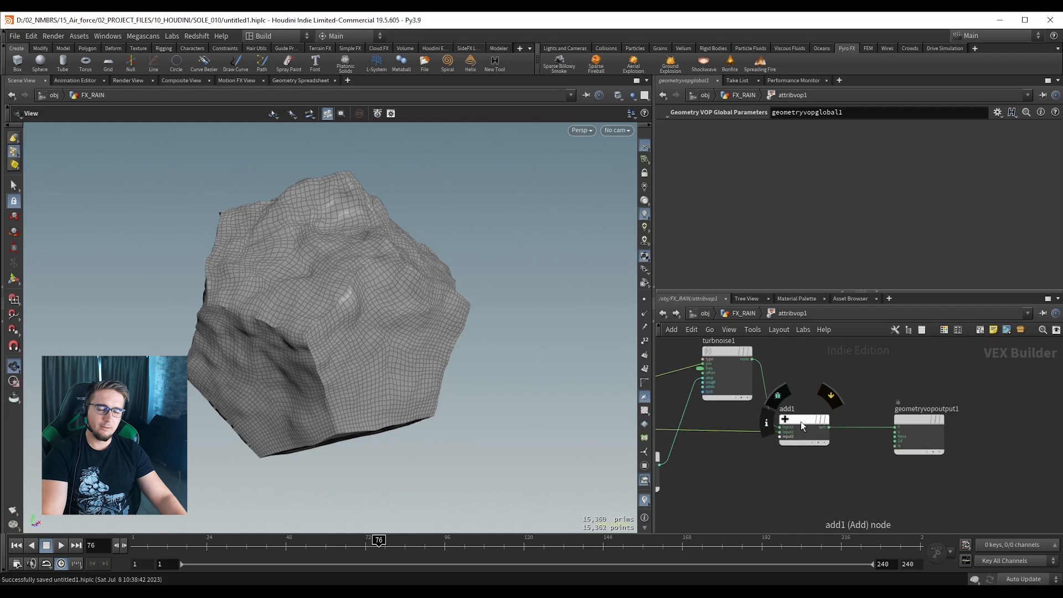
scroll(747, 455, down, 1)
middle_drag(747, 474, 804, 458)
scroll(815, 448, up, 3)
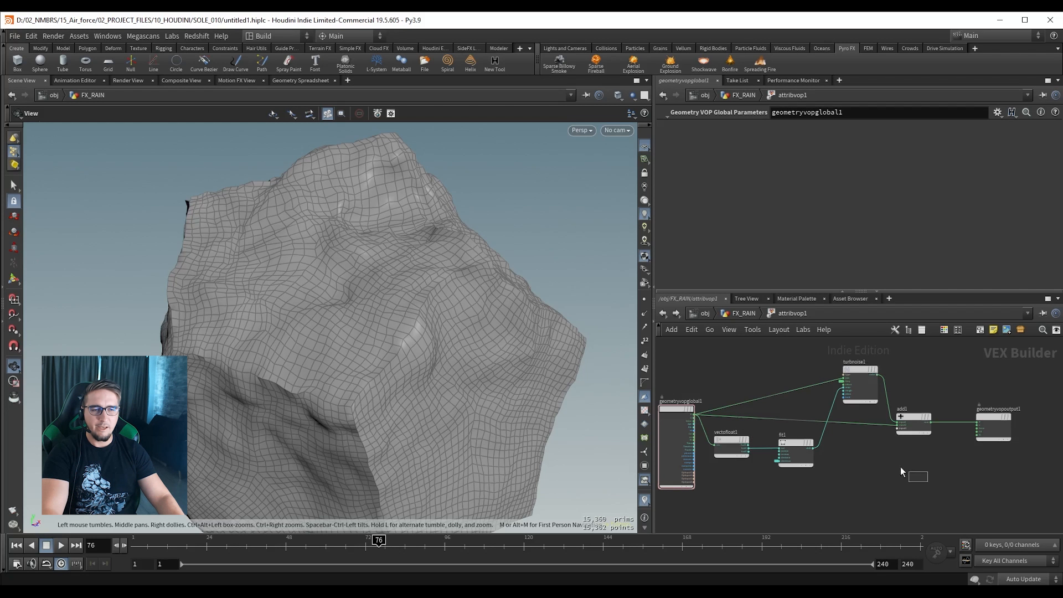
drag(900, 468, 720, 361)
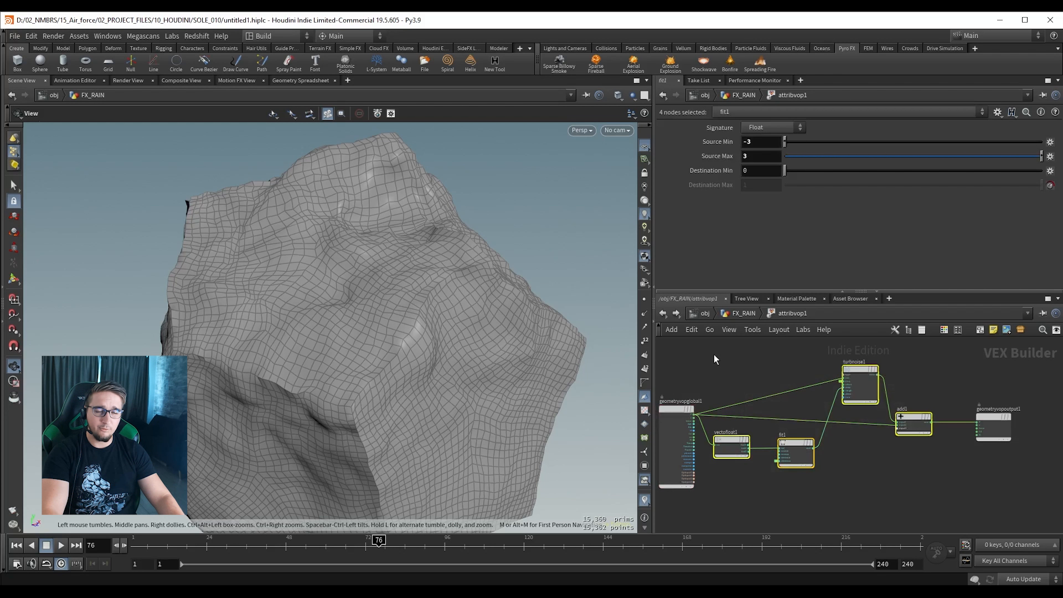
click(730, 369)
Inspect the displaced mesh in perspective and front views, check its wireframe, and frame vectofloat1 and fit1 in the network.
mouse_move(409, 260)
mouse_down()
mouse_move(393, 271)
mouse_move(417, 251)
mouse_up()
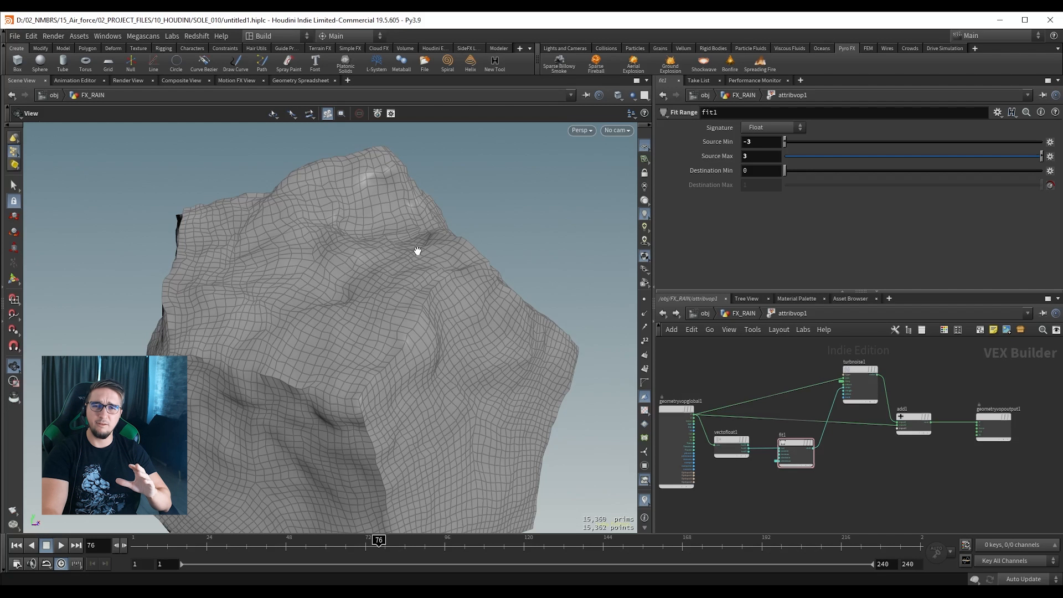
drag(417, 251, 333, 357)
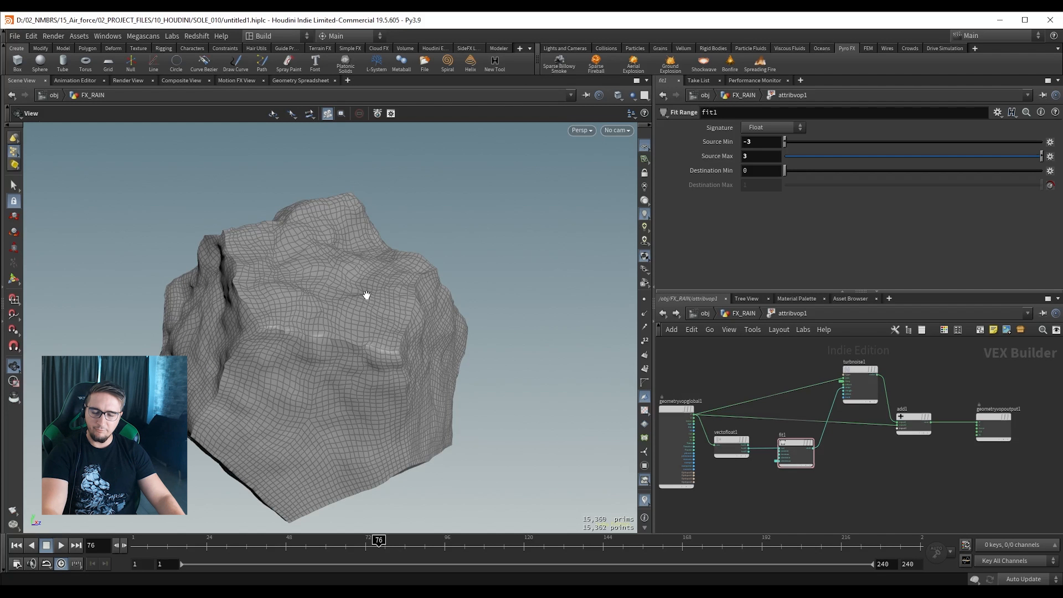
key(space+3)
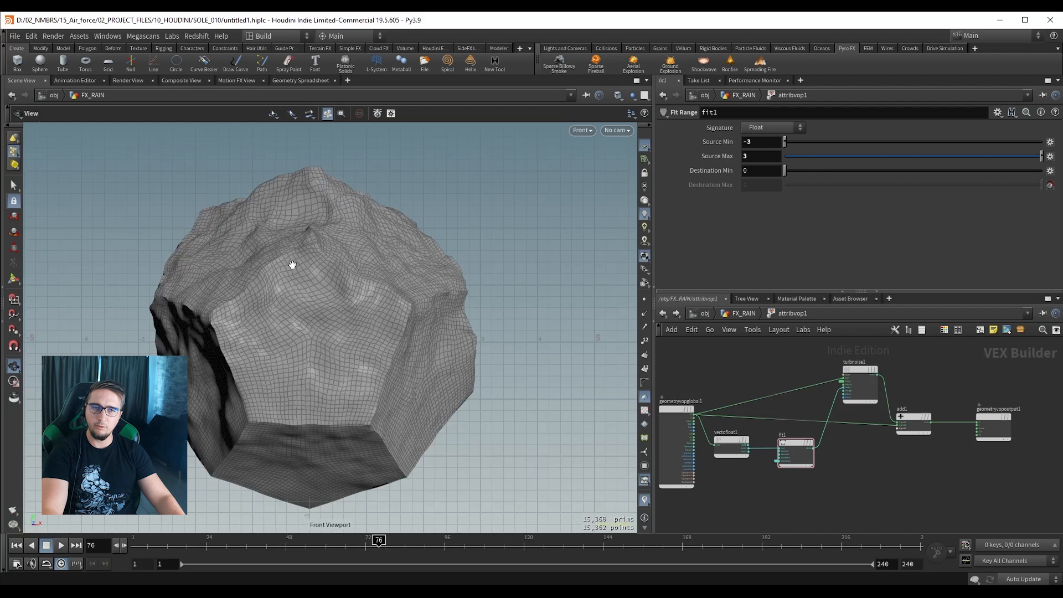
middle_drag(286, 266, 333, 277)
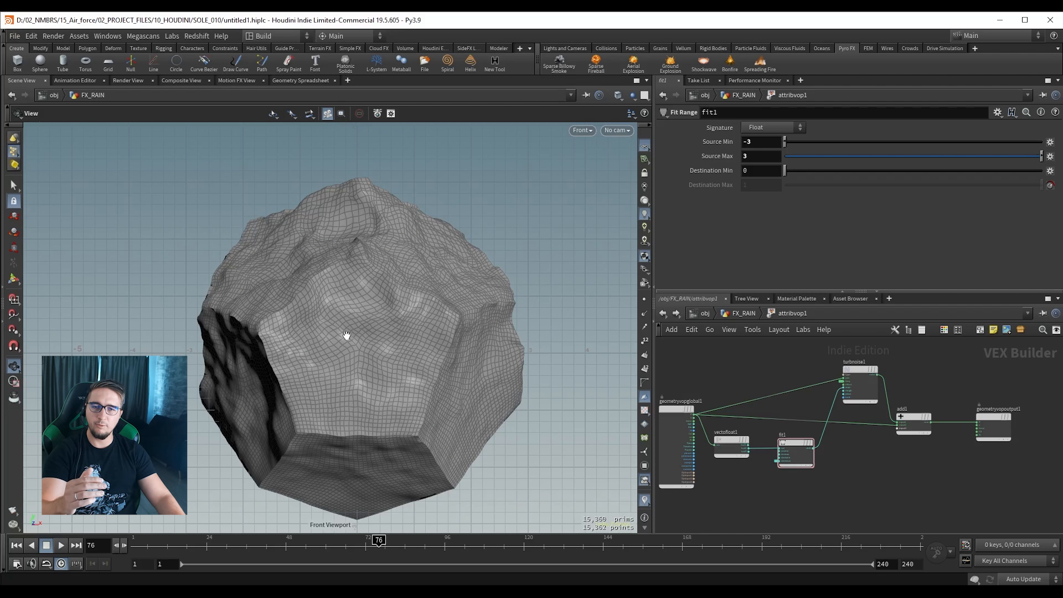
scroll(349, 340, up, 2)
key(w)
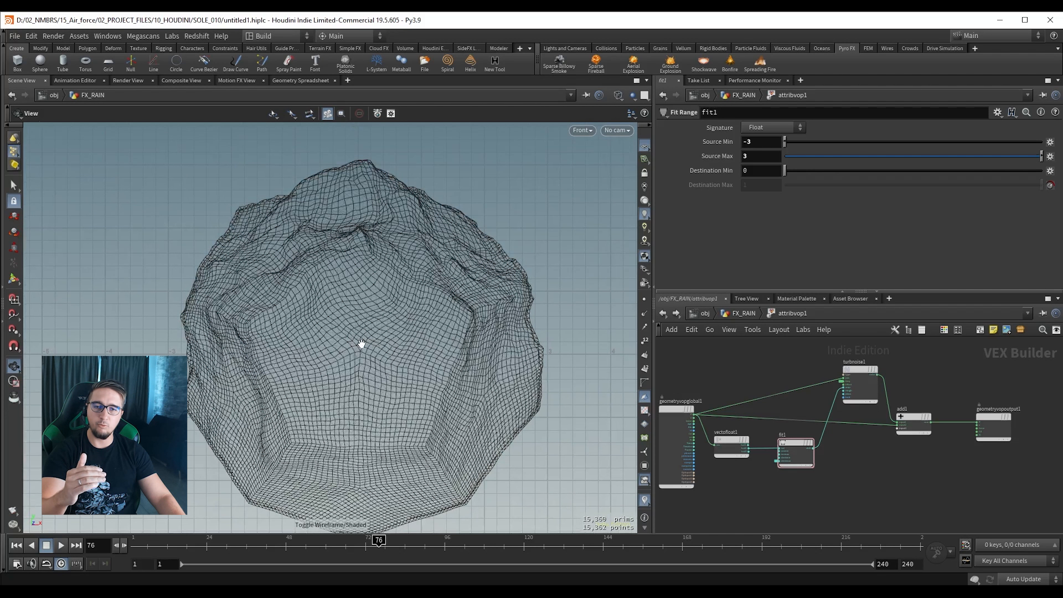
key(w)
scroll(732, 464, up, 5)
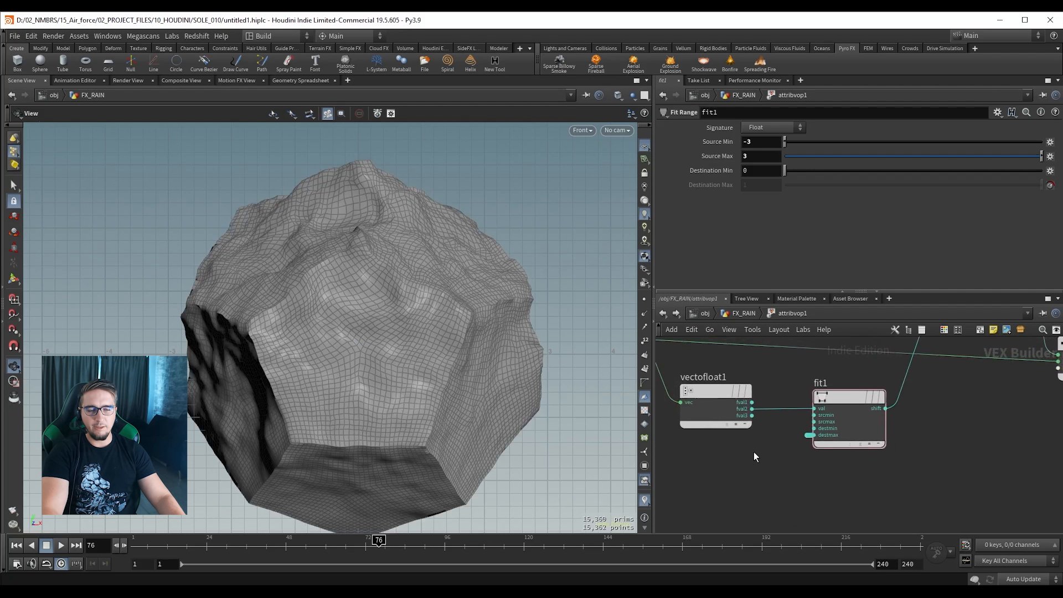
Add a Compare node below fit1, with its first input fed by vectofloat1's fval2 output.
click(710, 394)
middle_drag(718, 475, 688, 442)
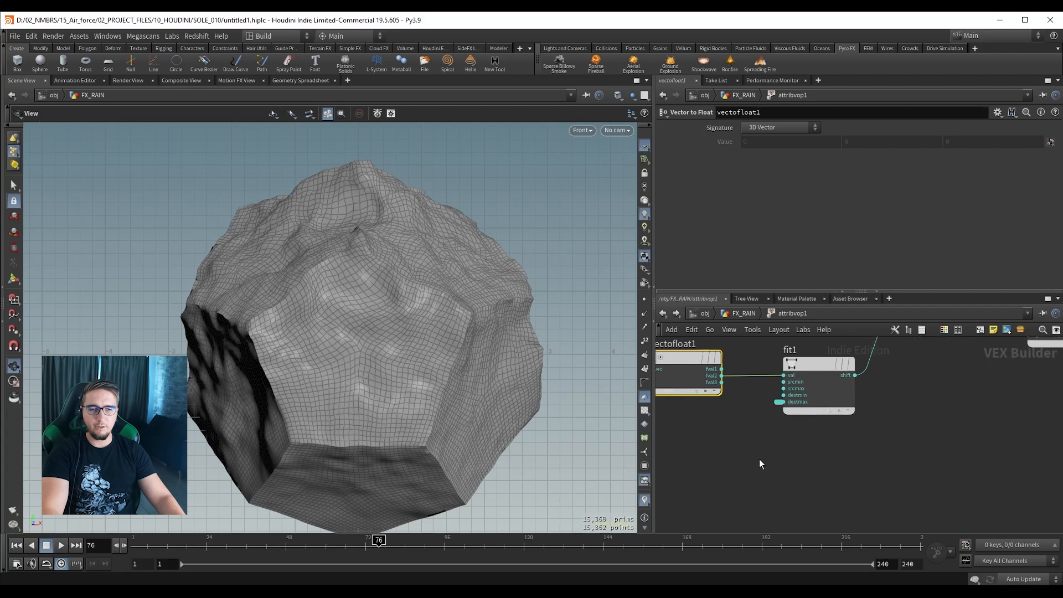
click(722, 376)
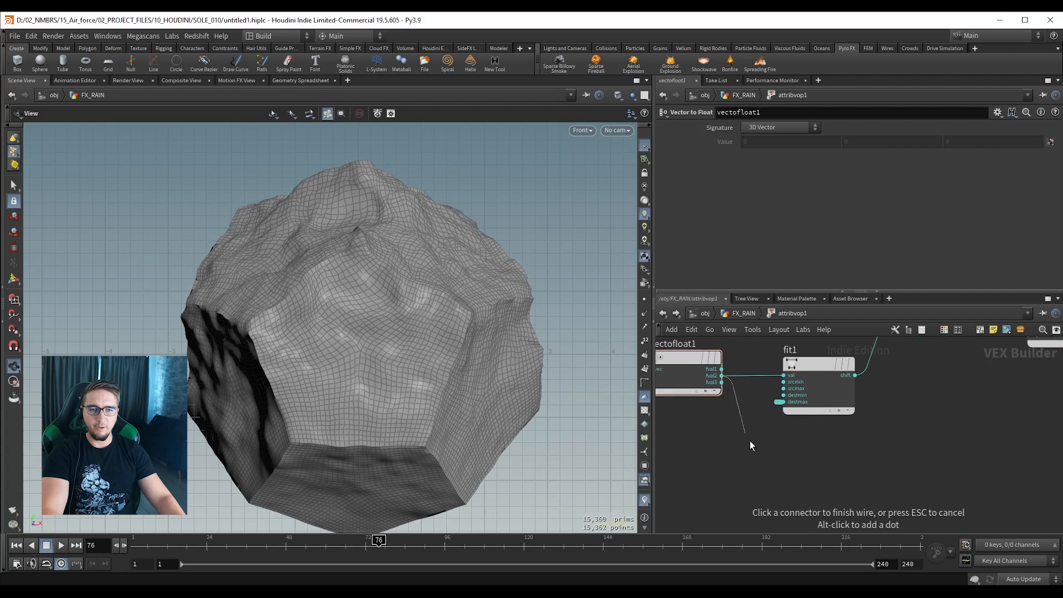
key(Tab)
text(com)
key(Return)
click(779, 467)
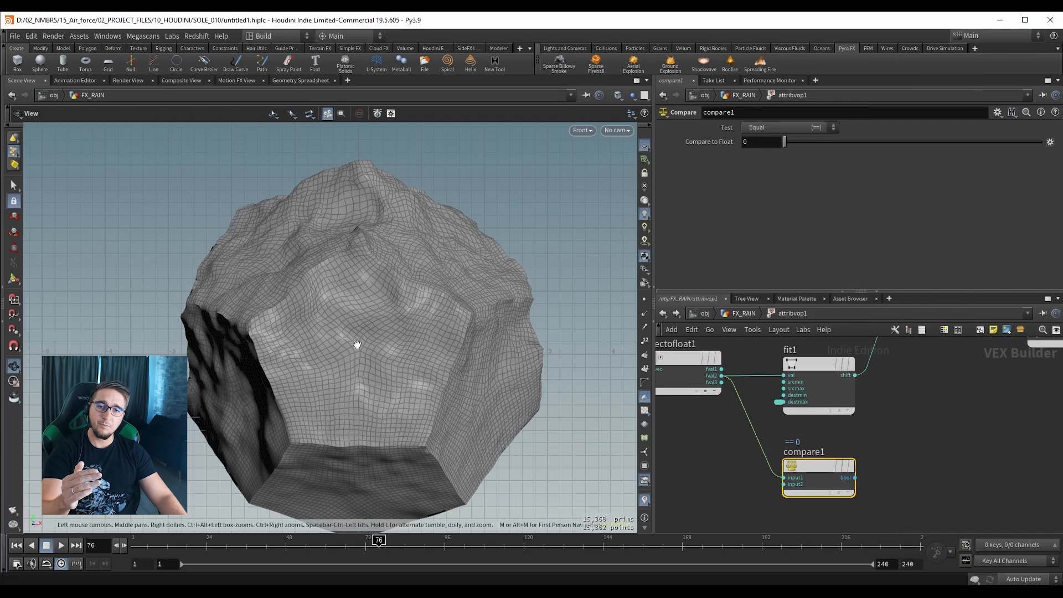
Save the scene and set the Compare node's test to Greater Than.
key(ctrl+s)
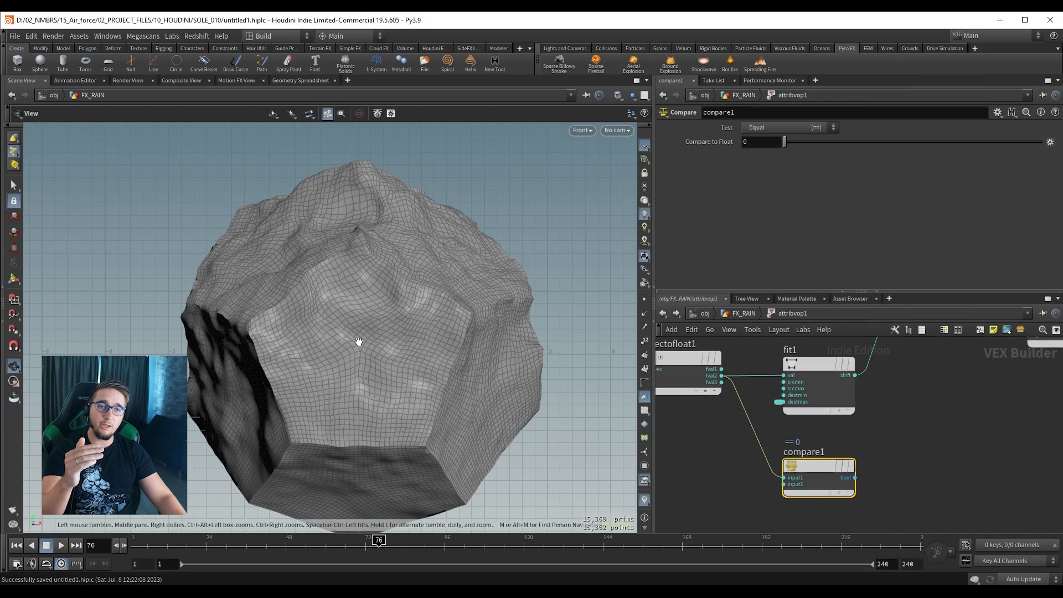
click(763, 127)
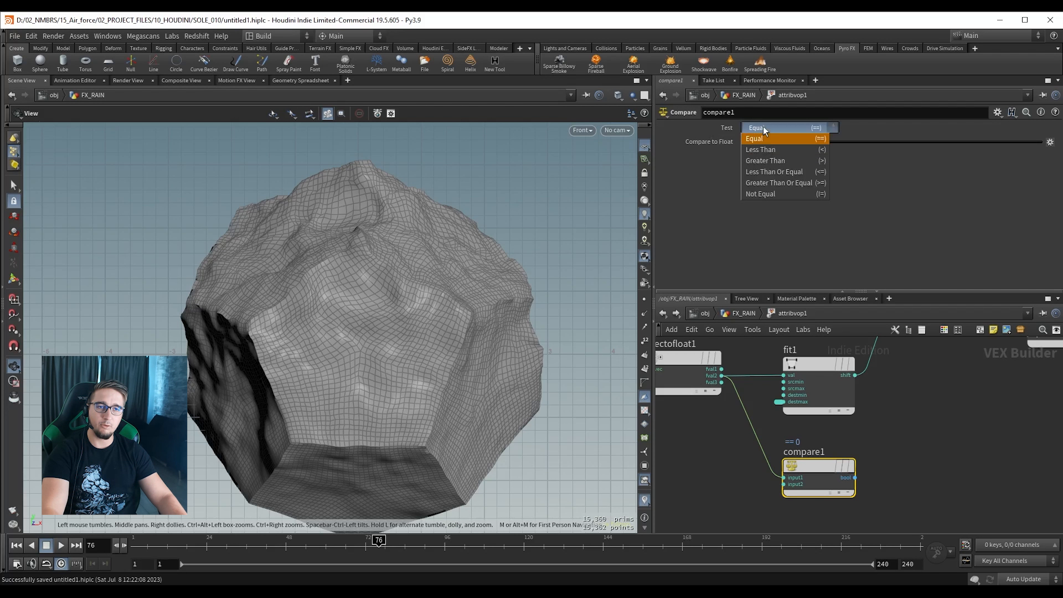
click(775, 161)
Connect compare1's bool output to the Cd input of geometryvopoutput1 and view the colored mesh in perspective.
middle_drag(898, 479, 819, 481)
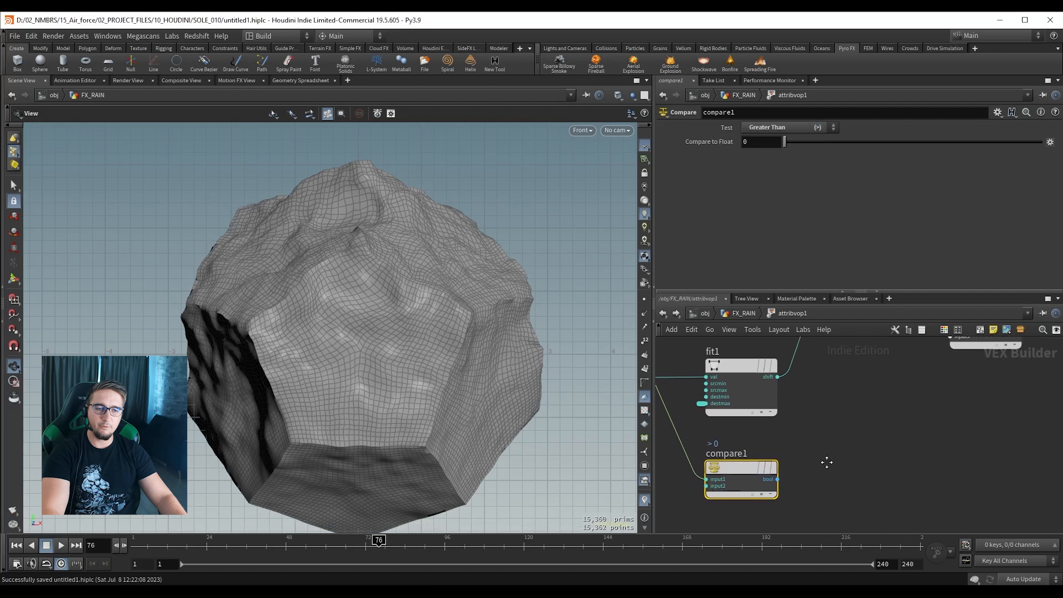
click(778, 480)
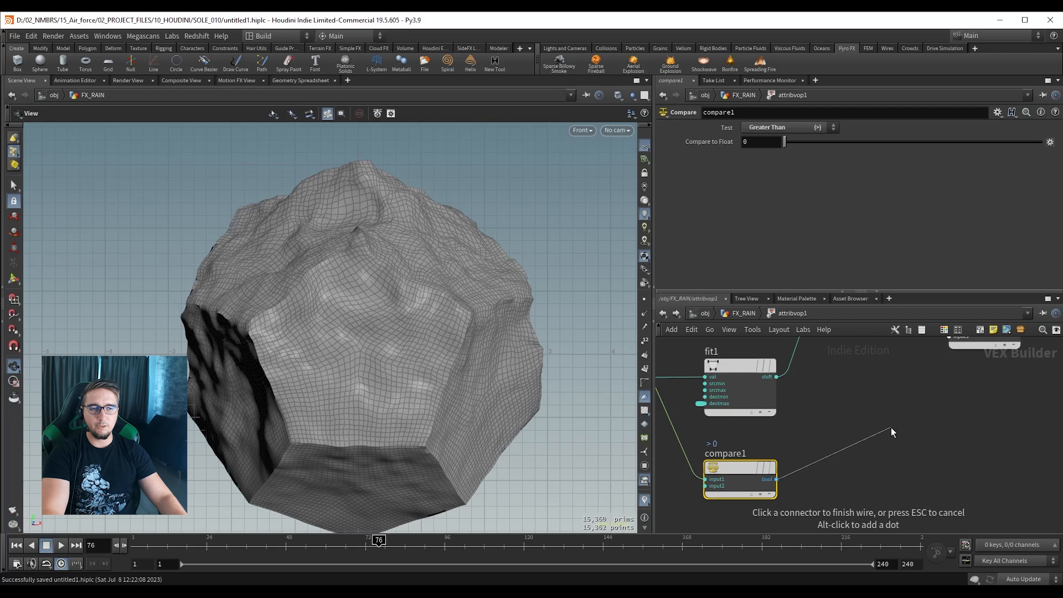
middle_drag(891, 427, 813, 439)
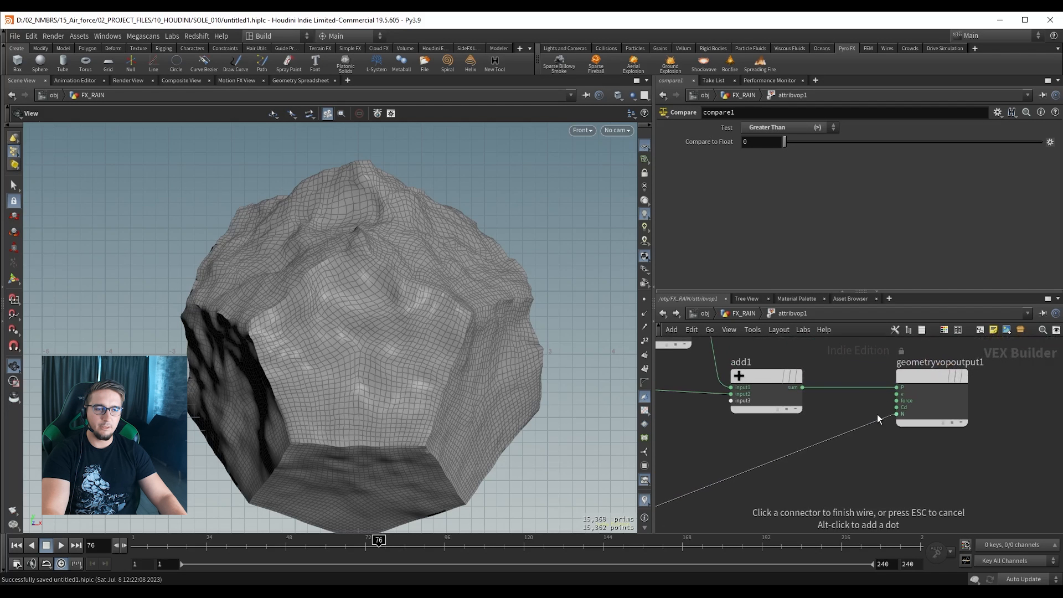
click(897, 407)
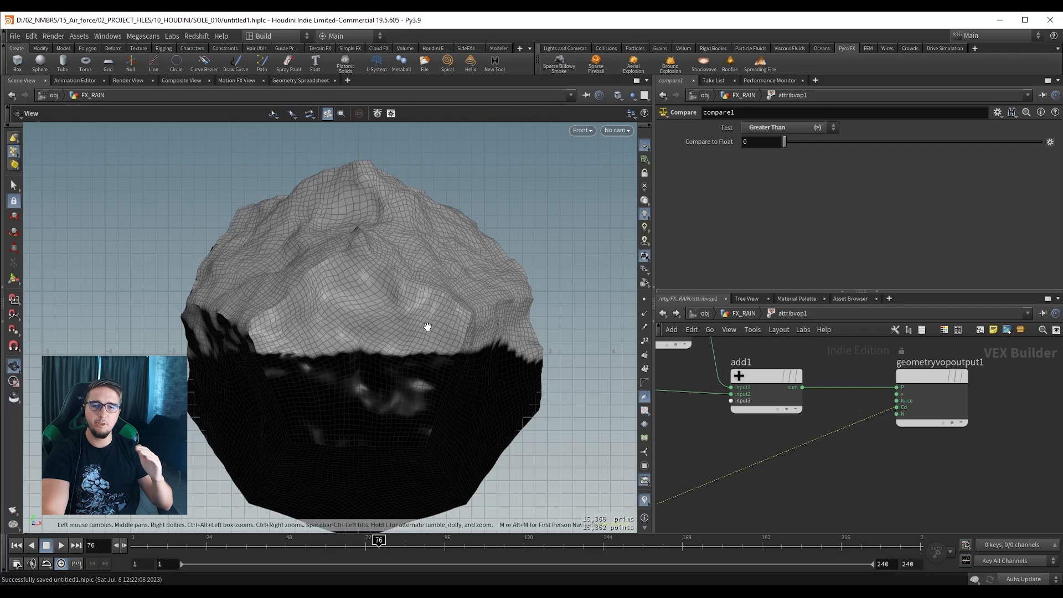
drag(427, 325, 260, 311)
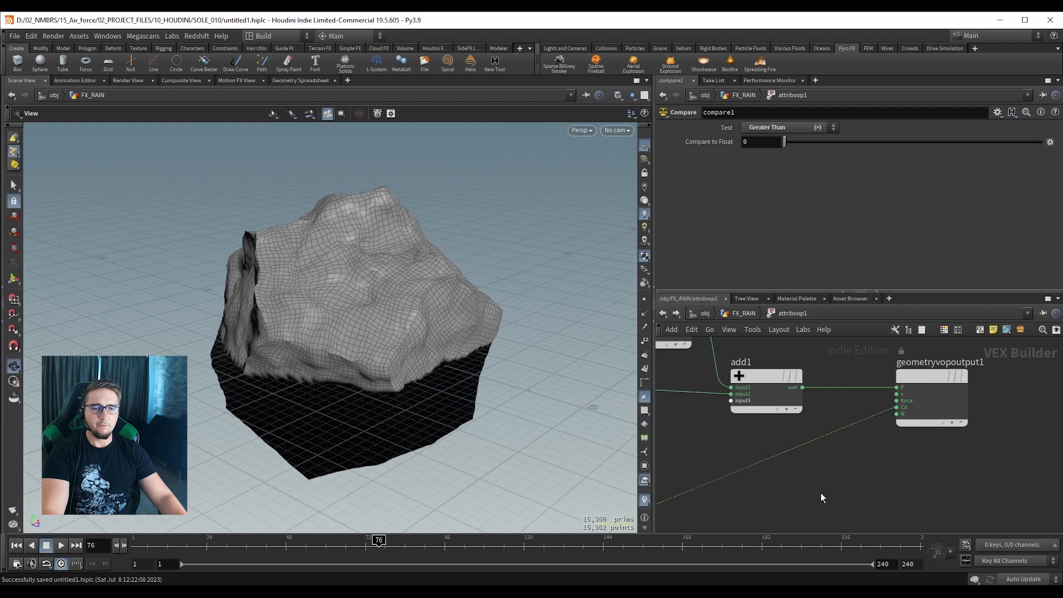
Reposition the compare1 node below fit1 and check the data type of its bool output.
middle_drag(743, 513, 976, 443)
drag(750, 463, 763, 470)
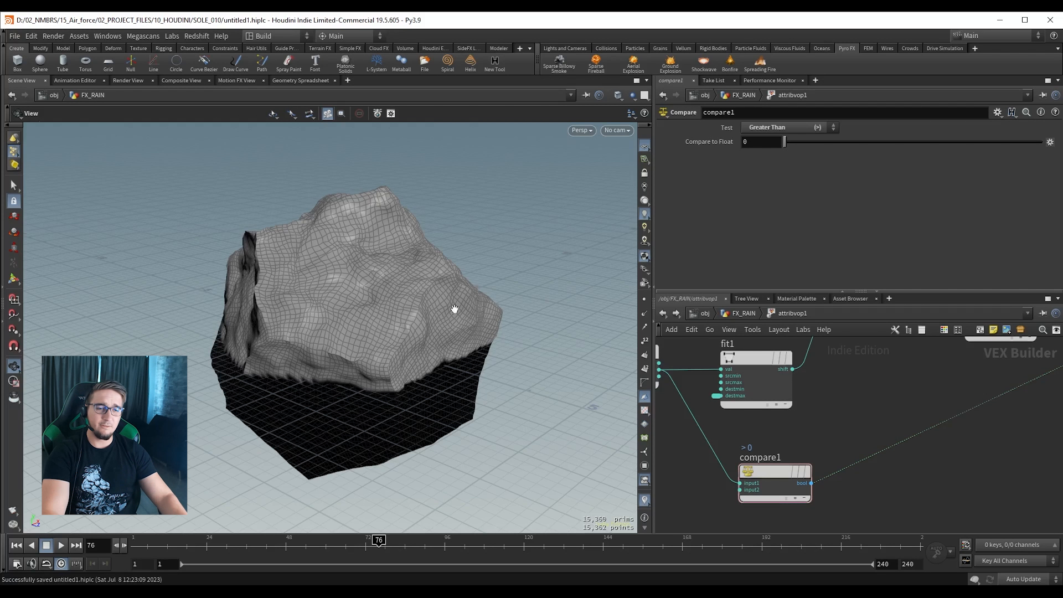
scroll(829, 493, up, 4)
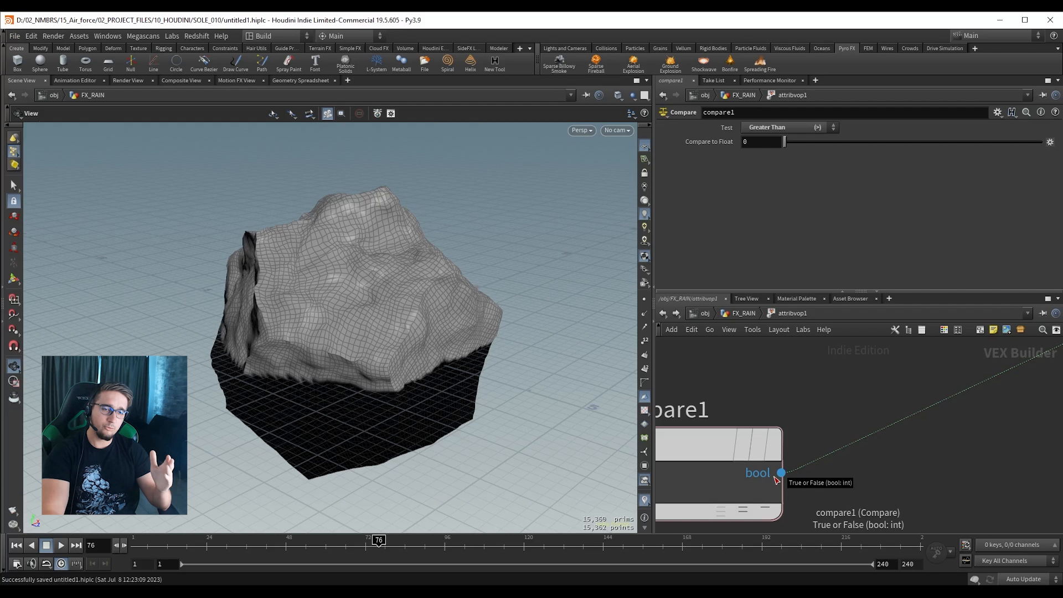
scroll(786, 434, down, 5)
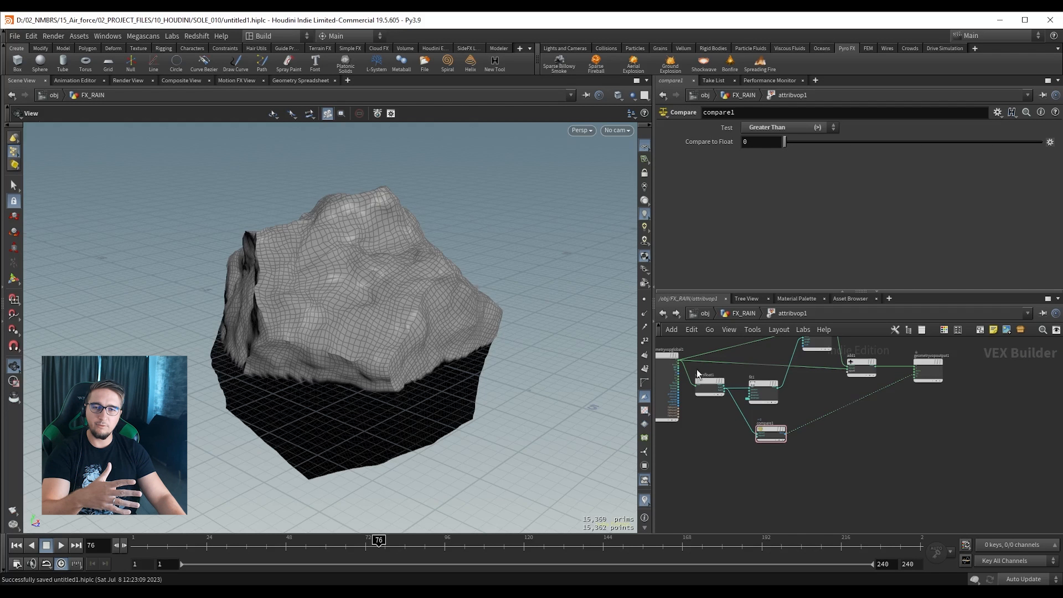
Turn on point display for the mesh and look closely at individual points on its upper surface.
drag(336, 242, 284, 239)
right_drag(284, 240, 437, 221)
drag(437, 221, 408, 264)
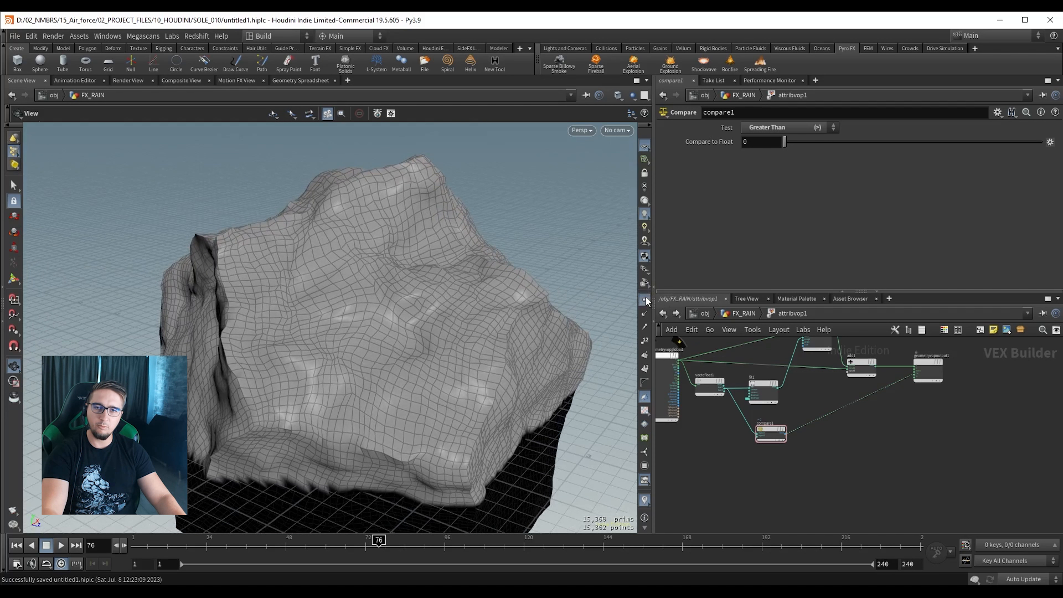
click(645, 299)
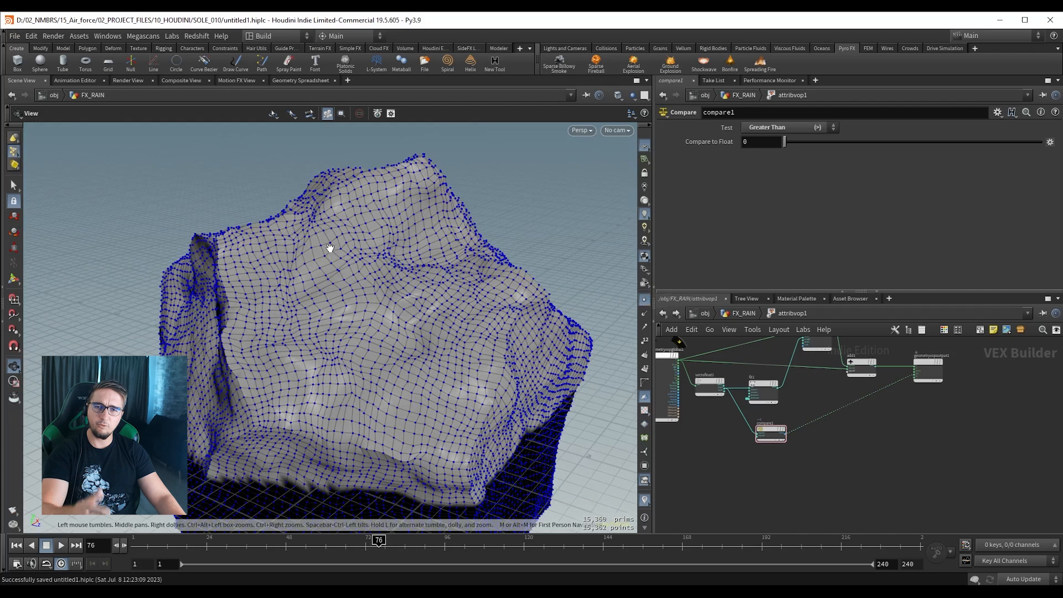
drag(324, 254, 273, 221)
right_drag(273, 220, 269, 268)
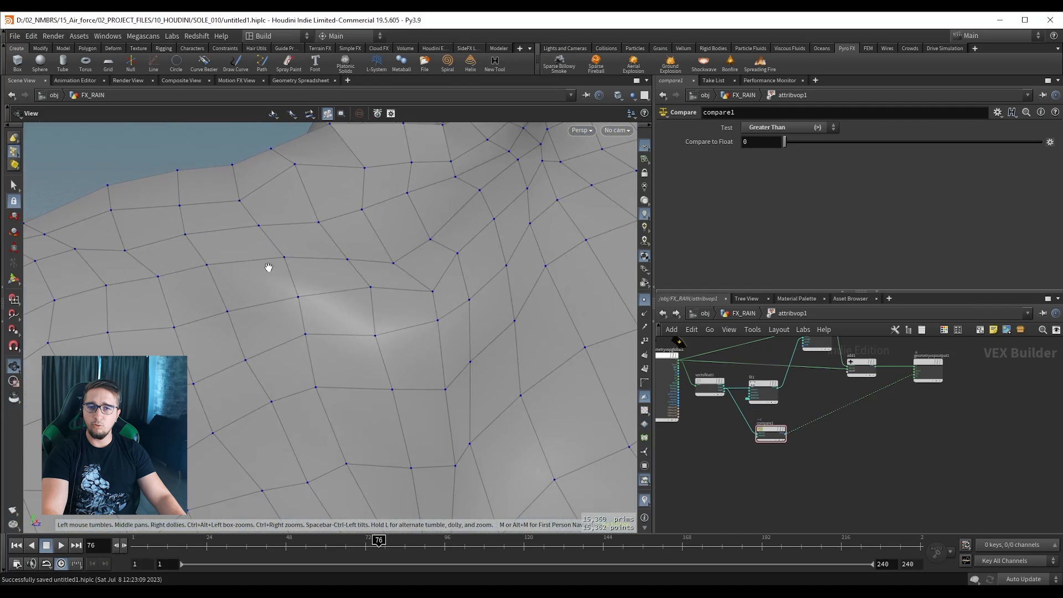
drag(284, 266, 274, 273)
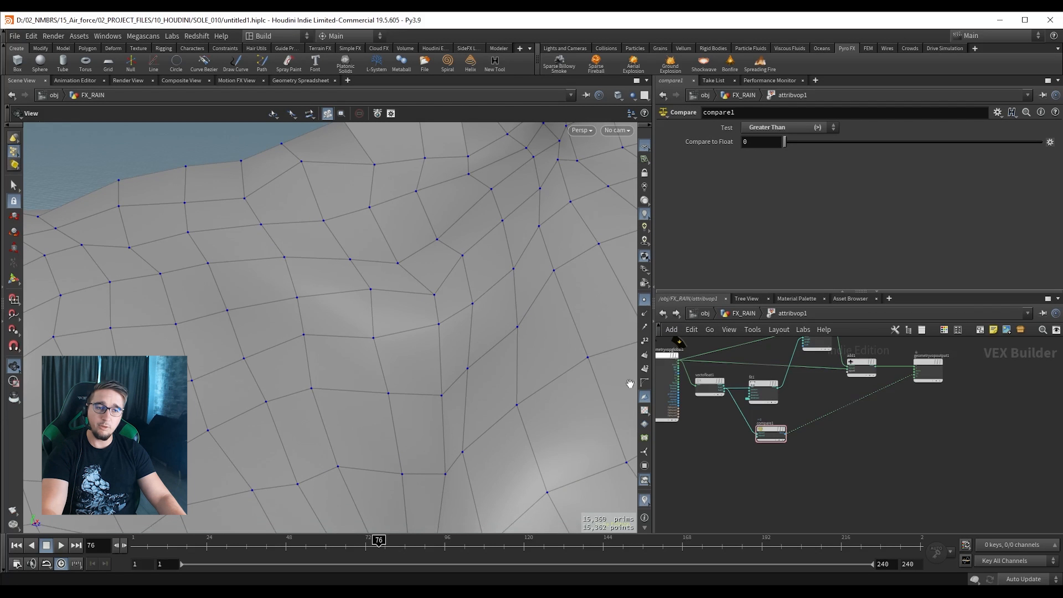
Examine the mesh points across the white upper area, the black lower area and the boundary between them.
drag(358, 257, 330, 309)
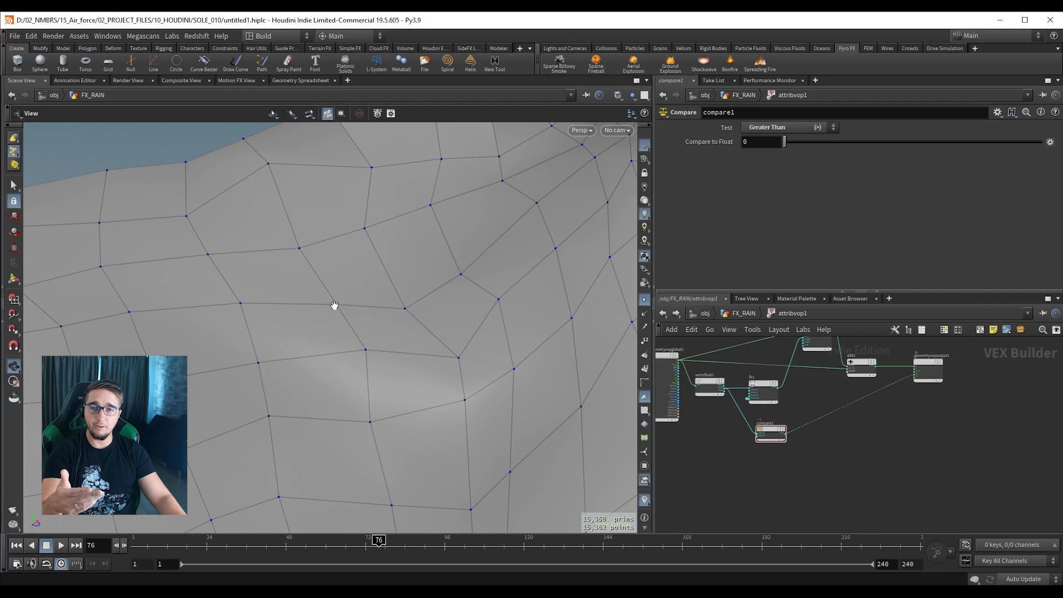
right_drag(404, 292, 151, 293)
drag(410, 332, 356, 329)
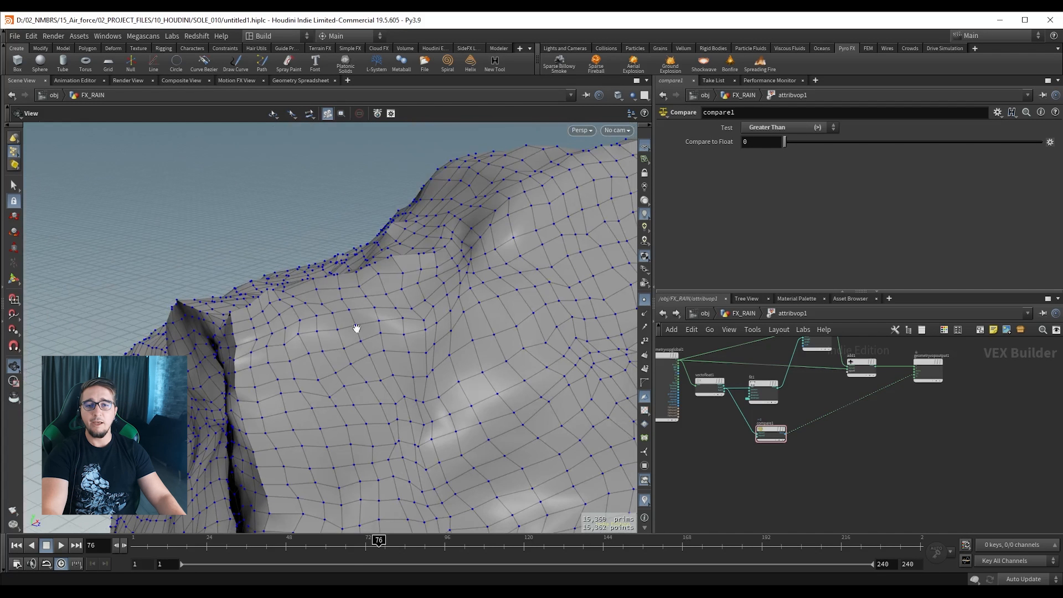
middle_drag(474, 311, 403, 266)
middle_drag(442, 392, 380, 233)
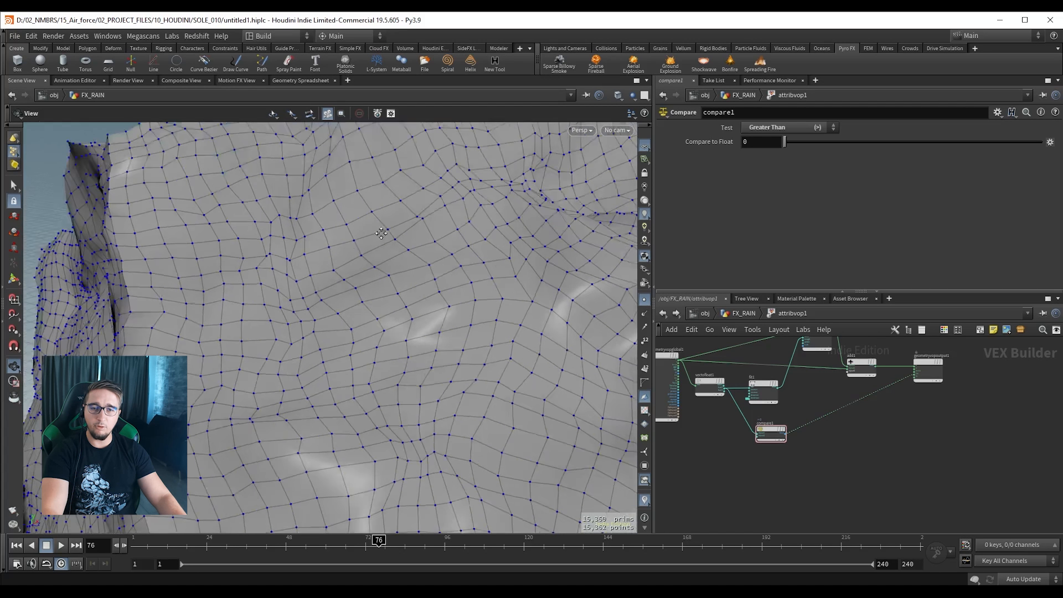
drag(381, 233, 378, 265)
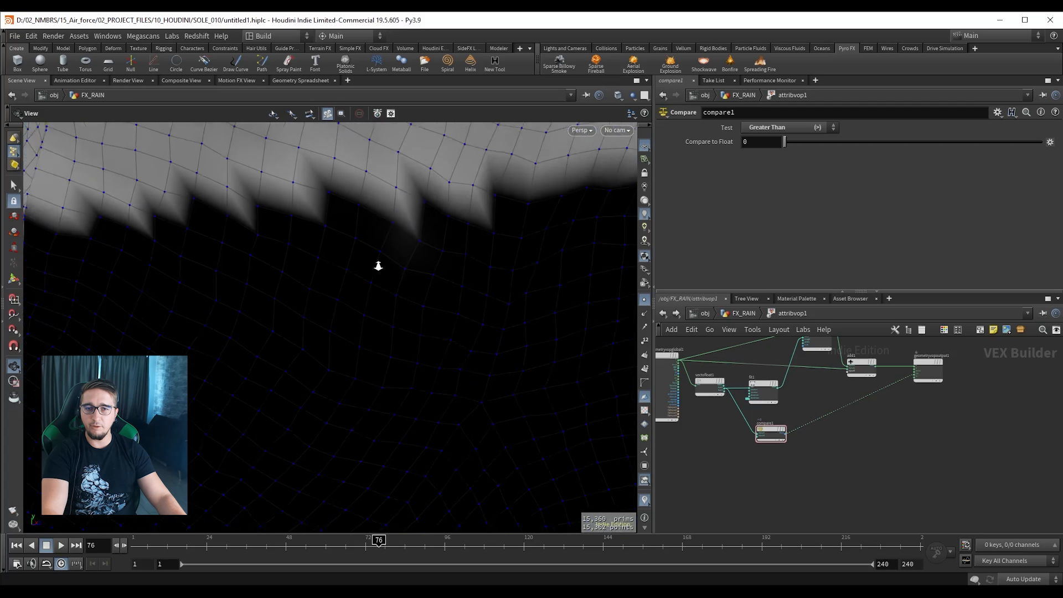
right_drag(378, 266, 424, 260)
right_drag(266, 306, 425, 282)
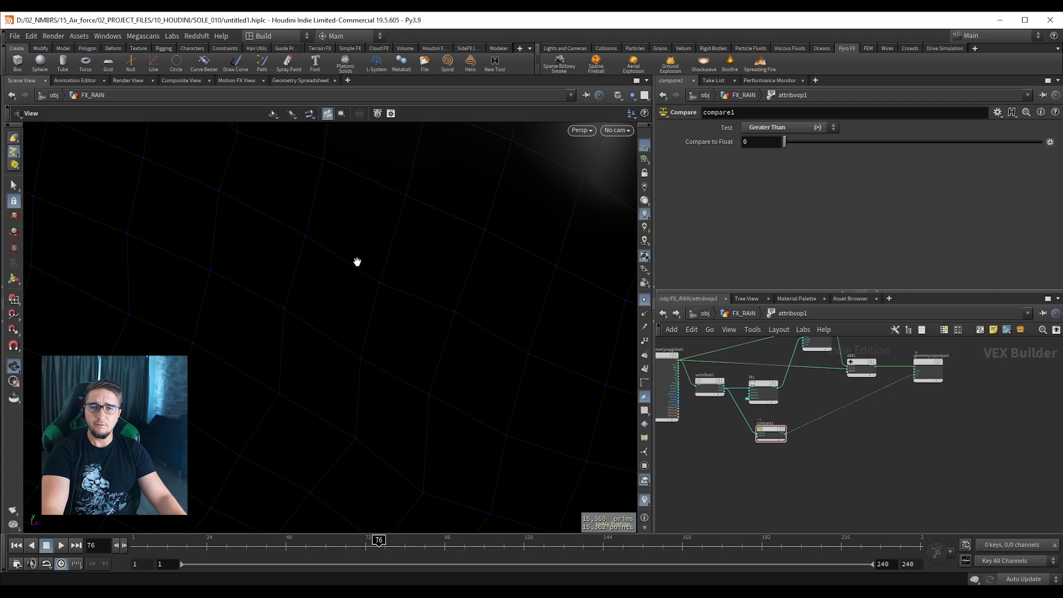
right_drag(381, 257, 282, 267)
middle_drag(363, 269, 354, 362)
right_drag(393, 333, 241, 336)
middle_drag(423, 252, 417, 322)
right_drag(435, 295, 382, 302)
middle_drag(370, 306, 345, 331)
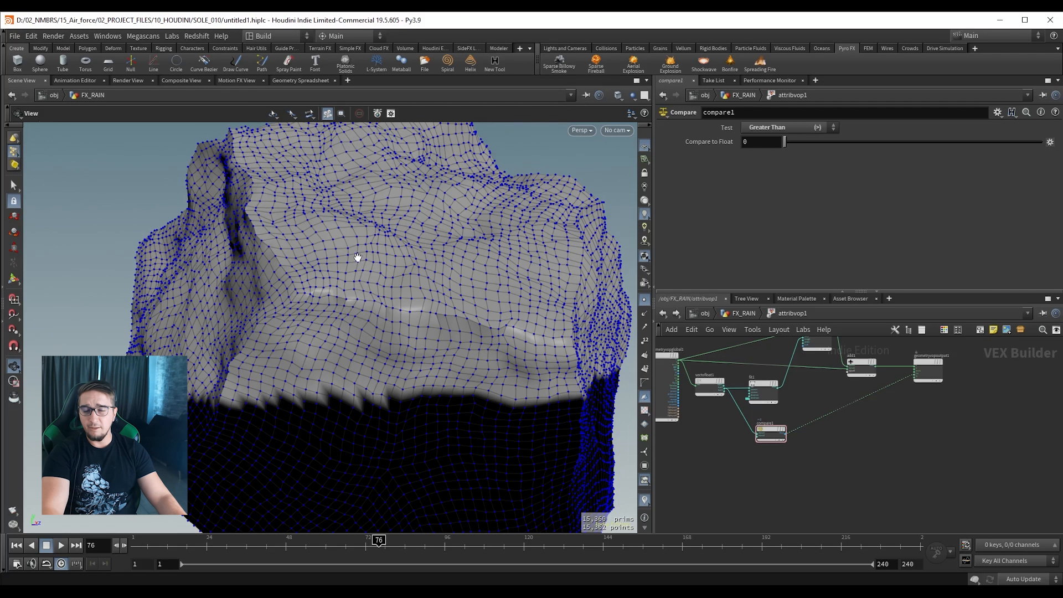
Turn on point numbers in the viewport and focus on point 3154 and its neighbors on the upper surface.
drag(358, 257, 330, 253)
right_drag(330, 253, 466, 217)
middle_drag(425, 233, 393, 304)
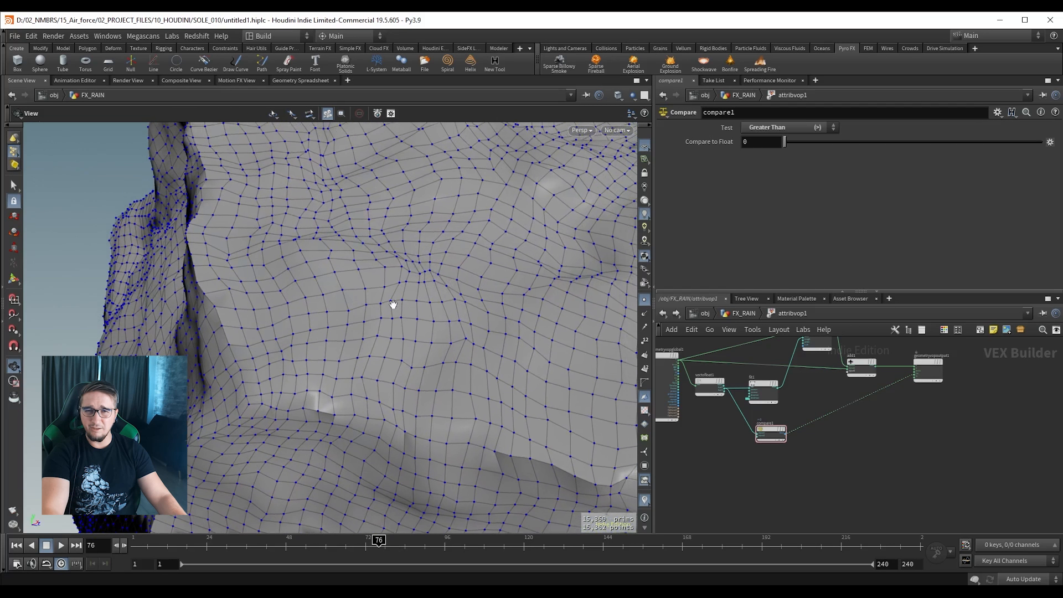
right_drag(327, 264, 589, 197)
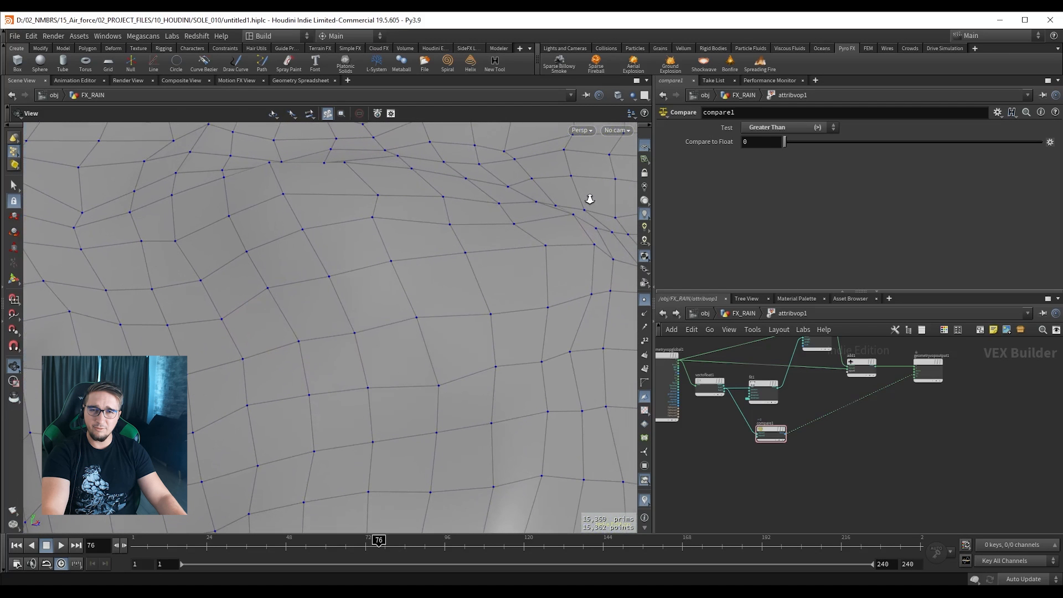
right_drag(348, 268, 413, 284)
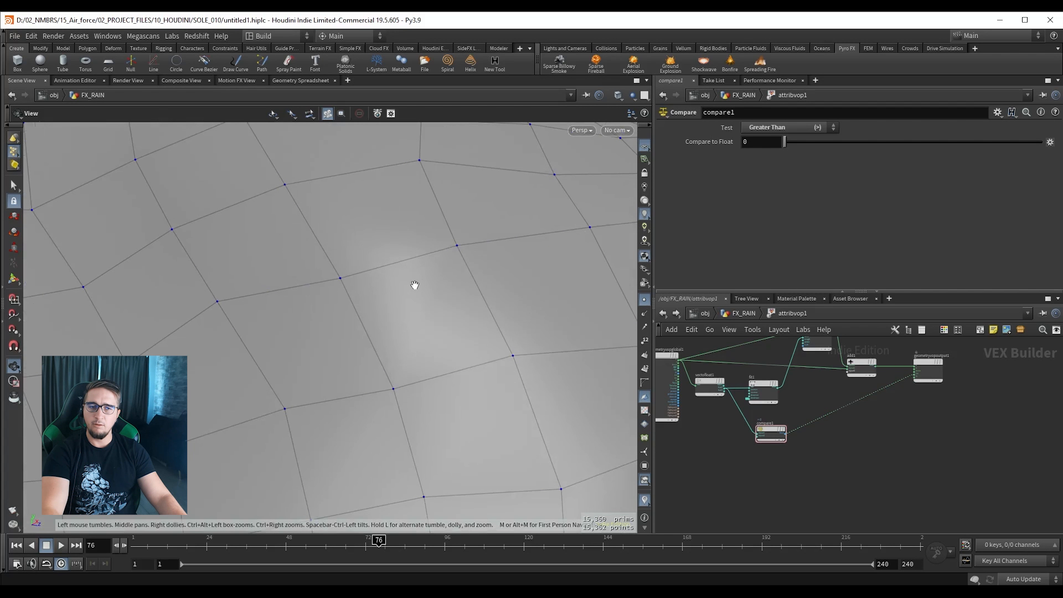
click(645, 343)
drag(372, 316, 301, 299)
middle_drag(228, 277, 210, 293)
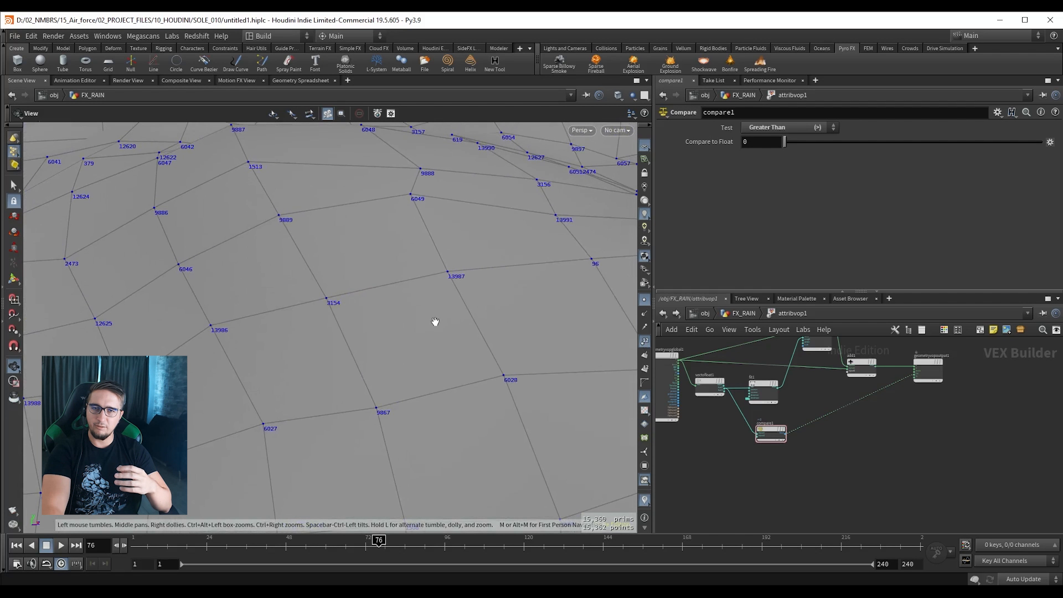
right_drag(295, 297, 370, 304)
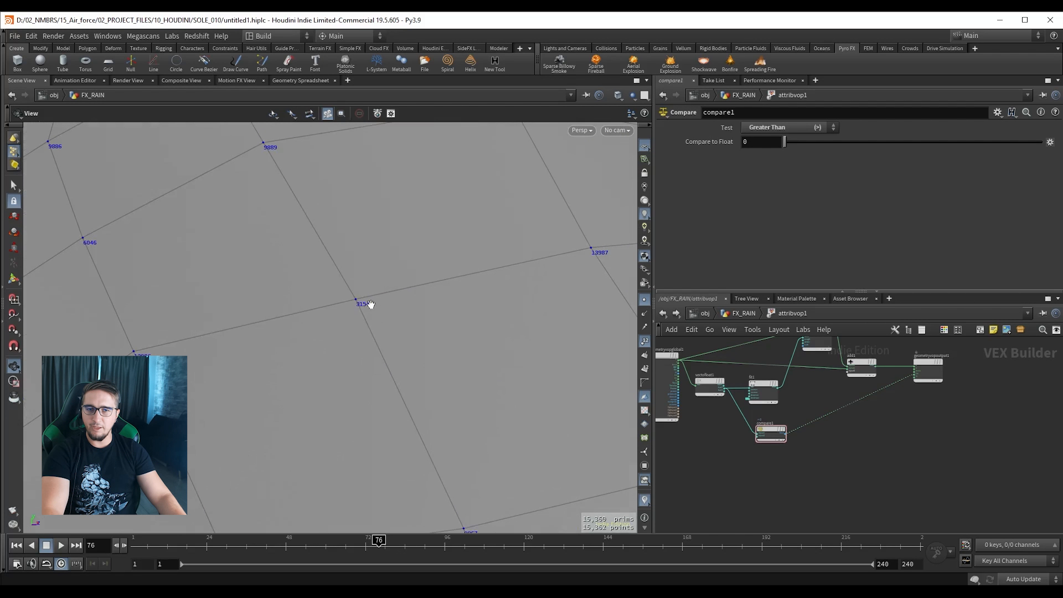
middle_drag(470, 284, 435, 314)
scroll(760, 416, up, 8)
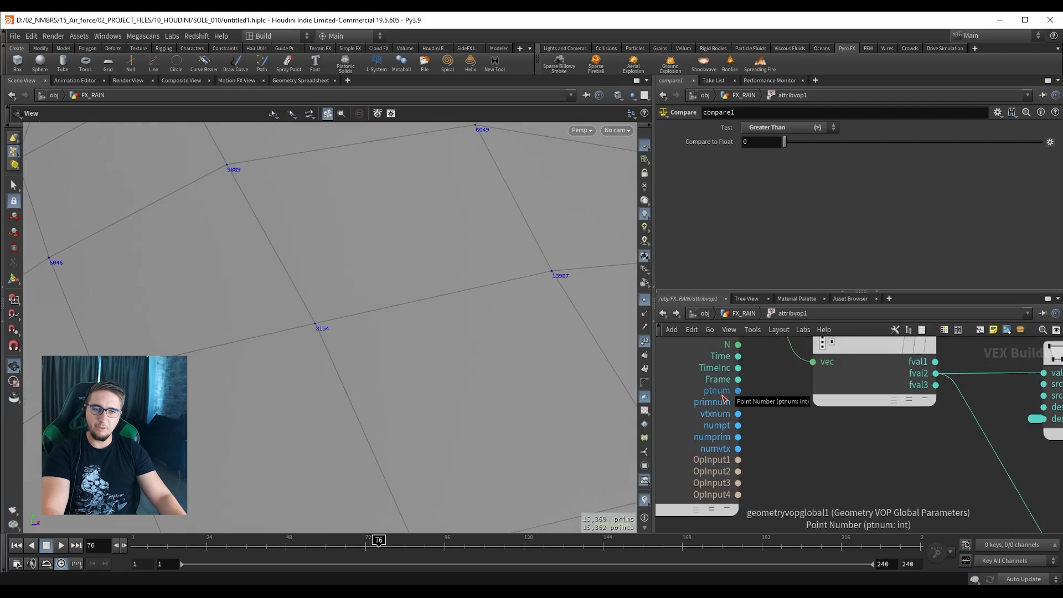
click(738, 390)
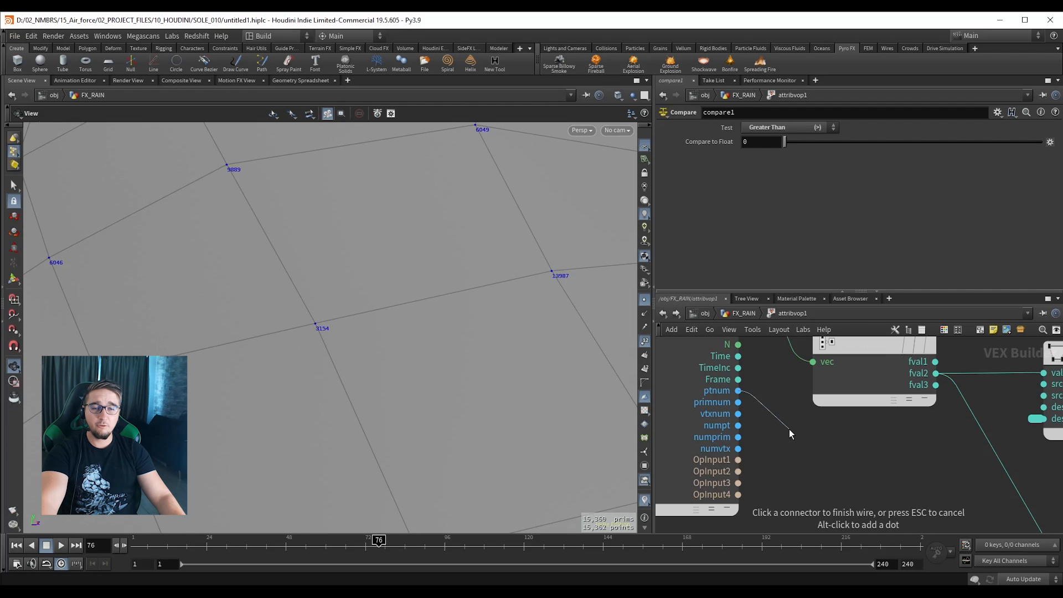
scroll(788, 430, down, 3)
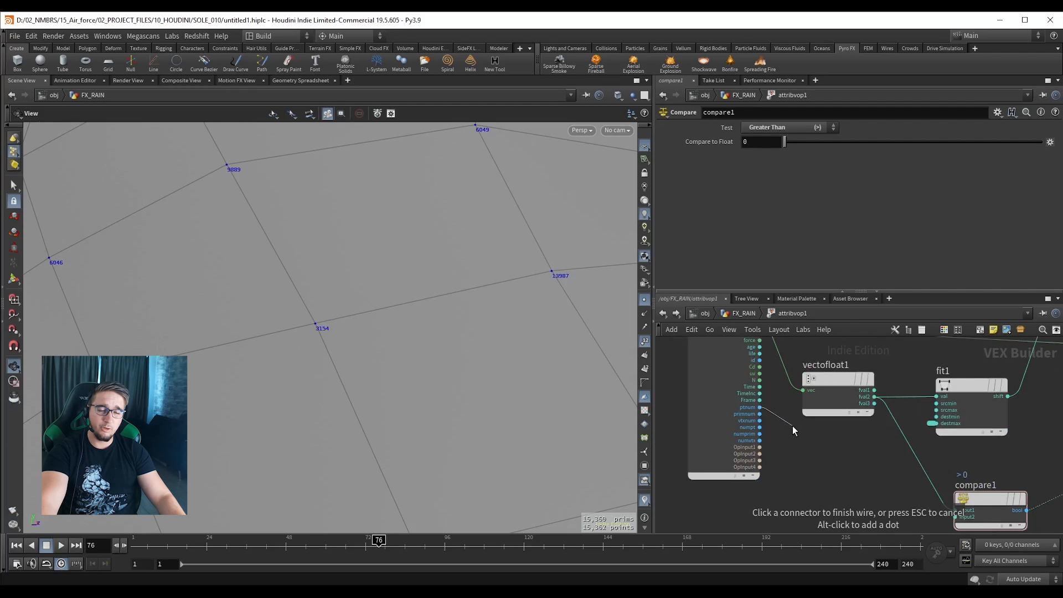
scroll(783, 426, up, 3)
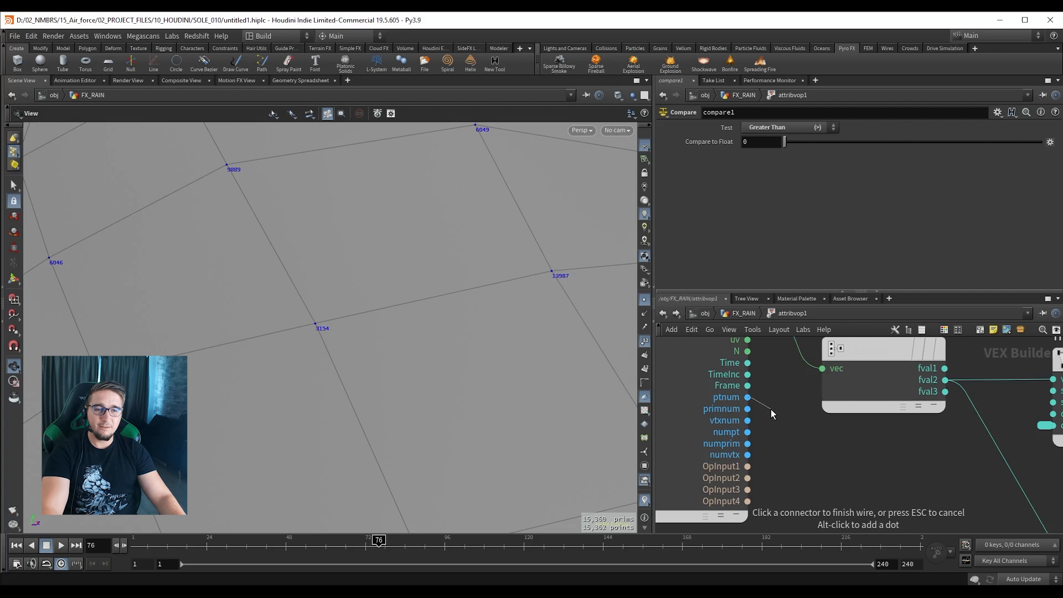
key(Escape)
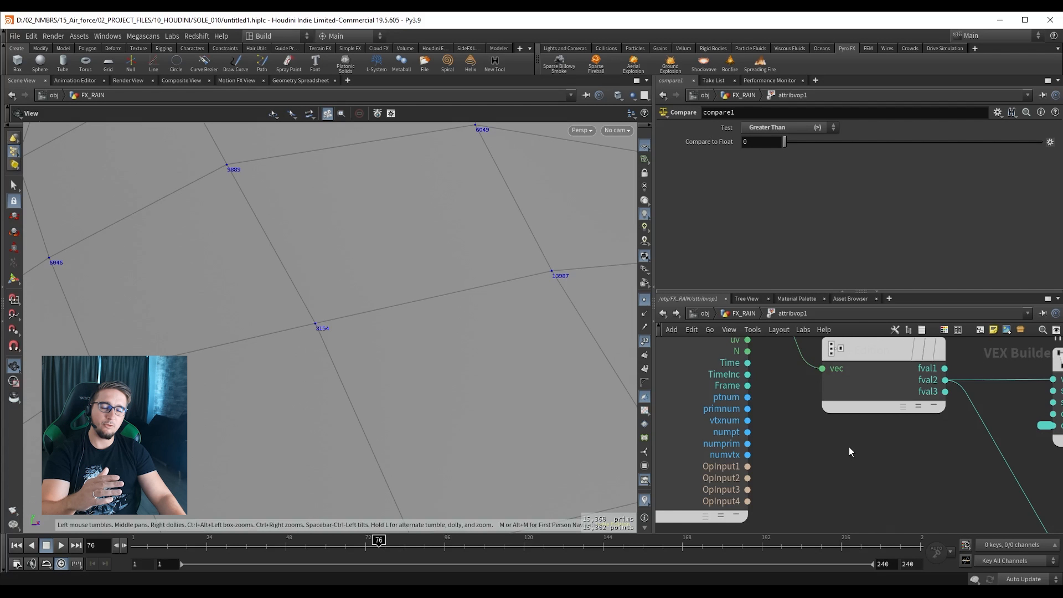
Move the geometryvopglobal1 node farther away from vectofloat1 in the network.
scroll(848, 446, down, 3)
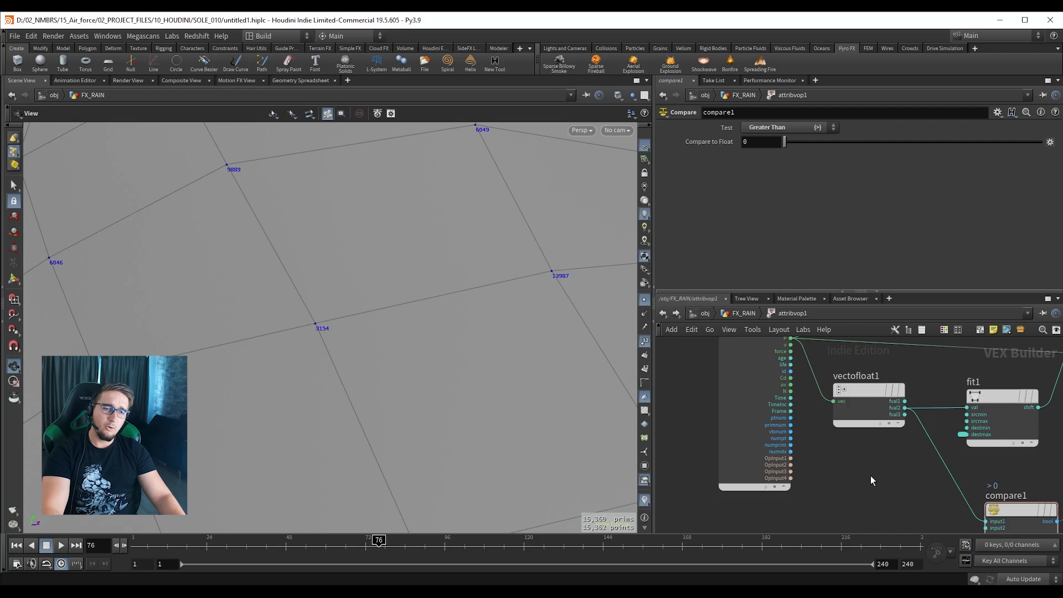
scroll(866, 459, down, 2)
drag(749, 402, 703, 420)
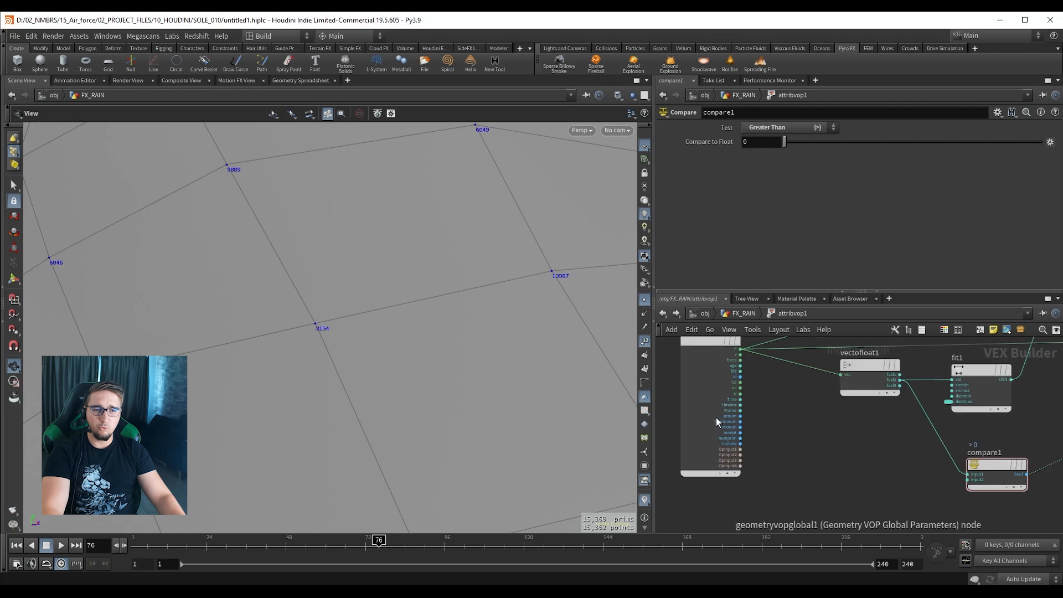
Save the scene file with the network focused on the outputs of geometryvopglobal1.
scroll(767, 423, up, 2)
middle_drag(767, 423, 806, 437)
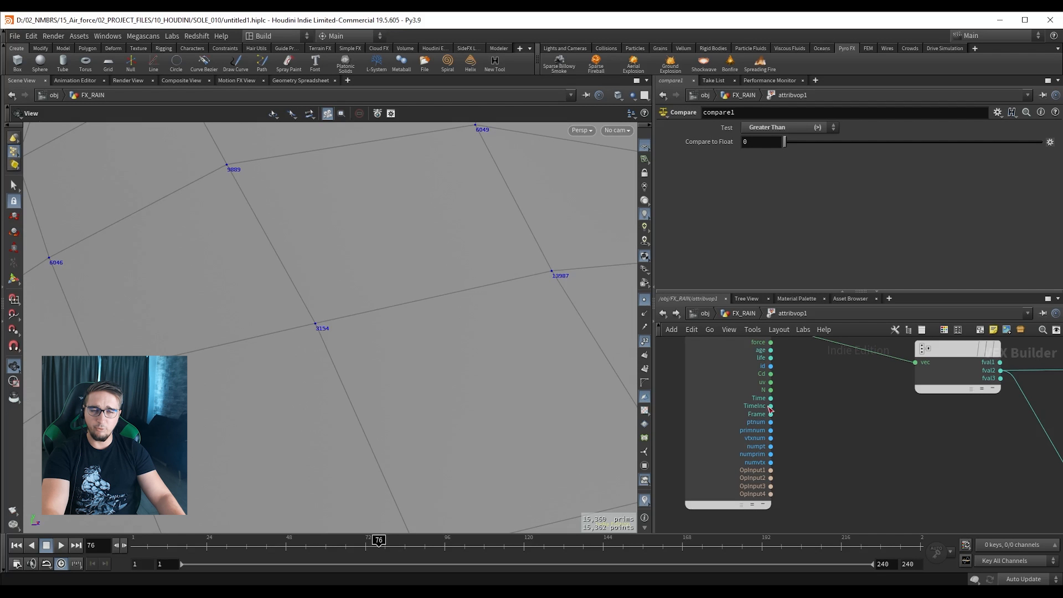
key(ctrl+s)
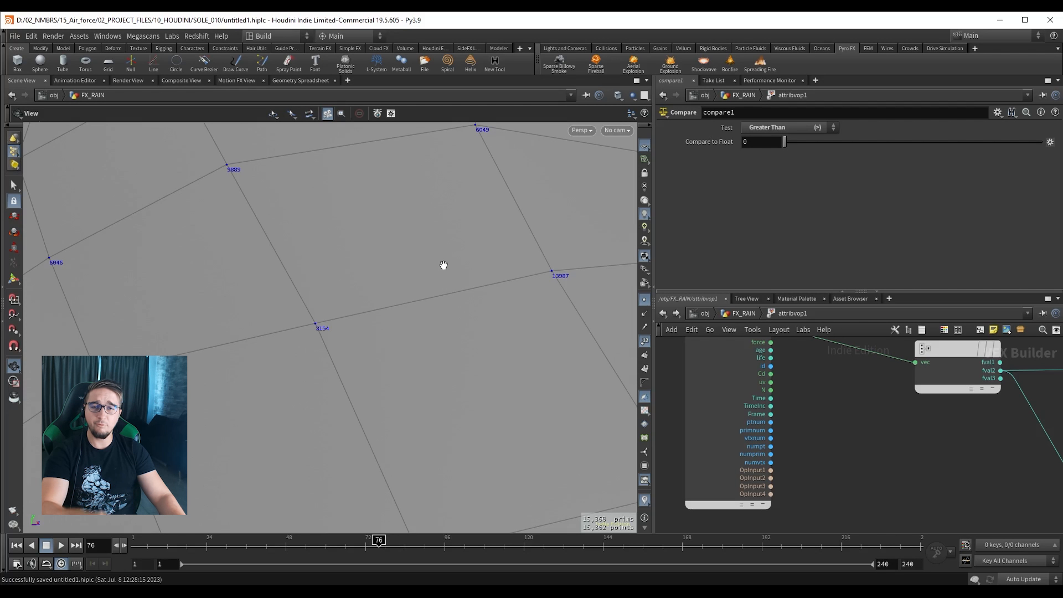
Add a Random node fed by the ptnum output of geometryvopglobal1.
scroll(808, 438, up, 2)
click(741, 408)
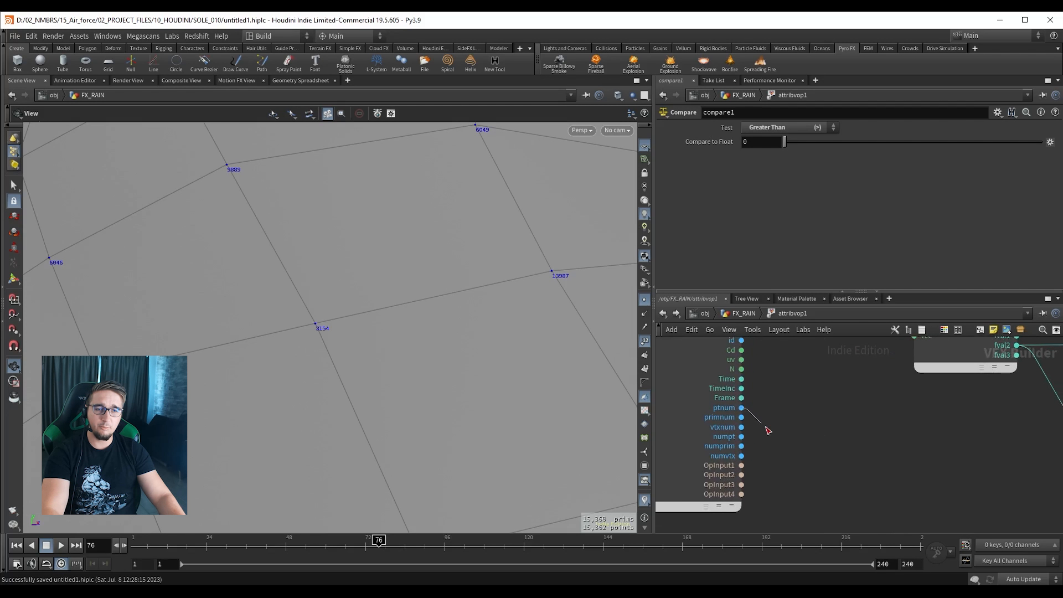
key(Tab)
text(ran)
key(Return)
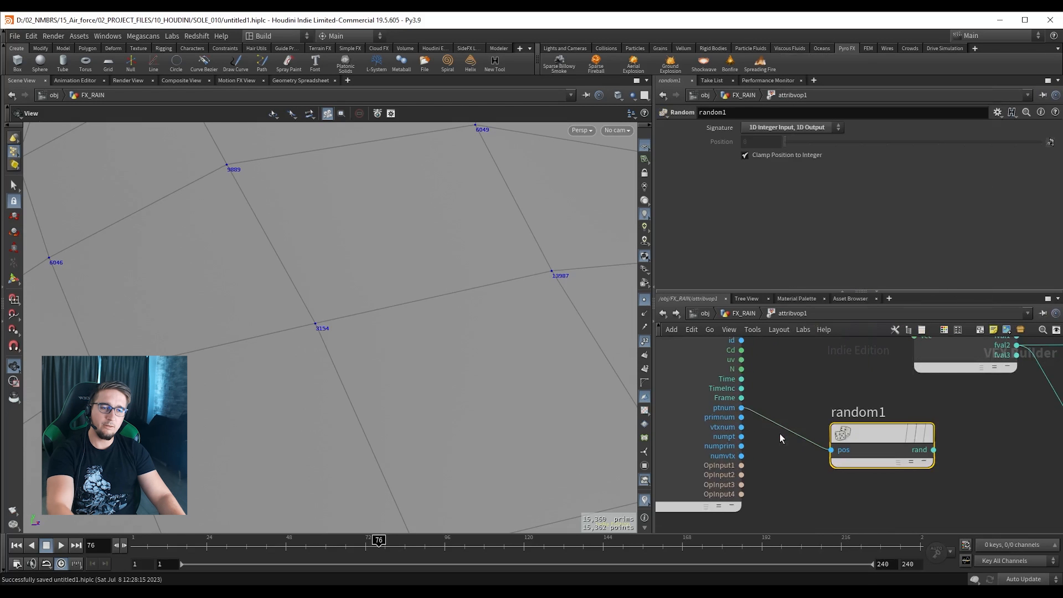
middle_drag(956, 467, 790, 445)
mouse_move(789, 444)
mouse_down()
mouse_move(771, 459)
mouse_move(802, 455)
mouse_up()
Turn off the display of points and point numbers in the viewport.
scroll(821, 453, down, 5)
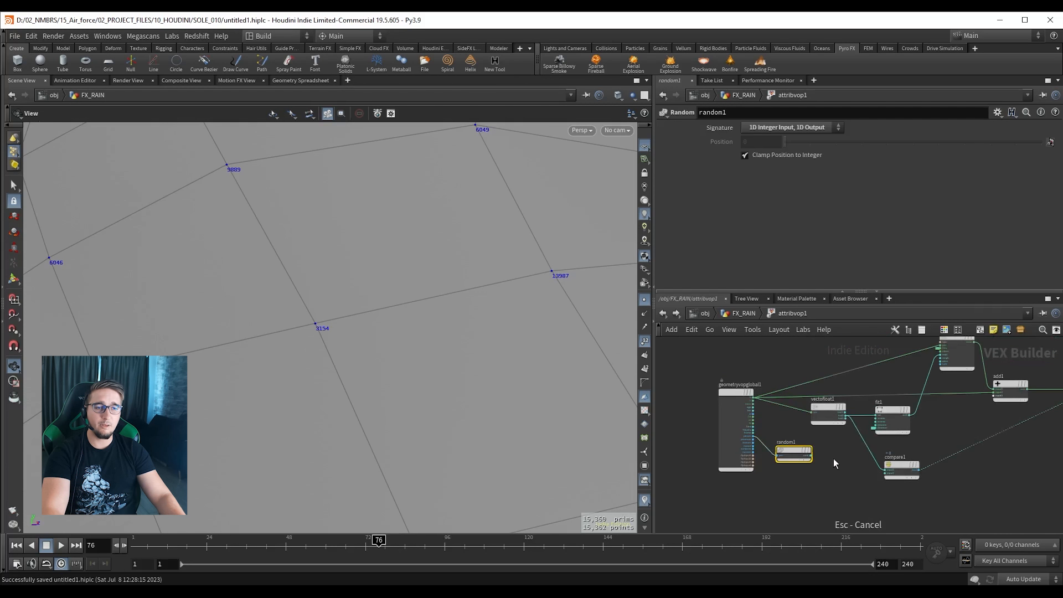
middle_drag(834, 463, 810, 466)
right_drag(396, 299, 33, 324)
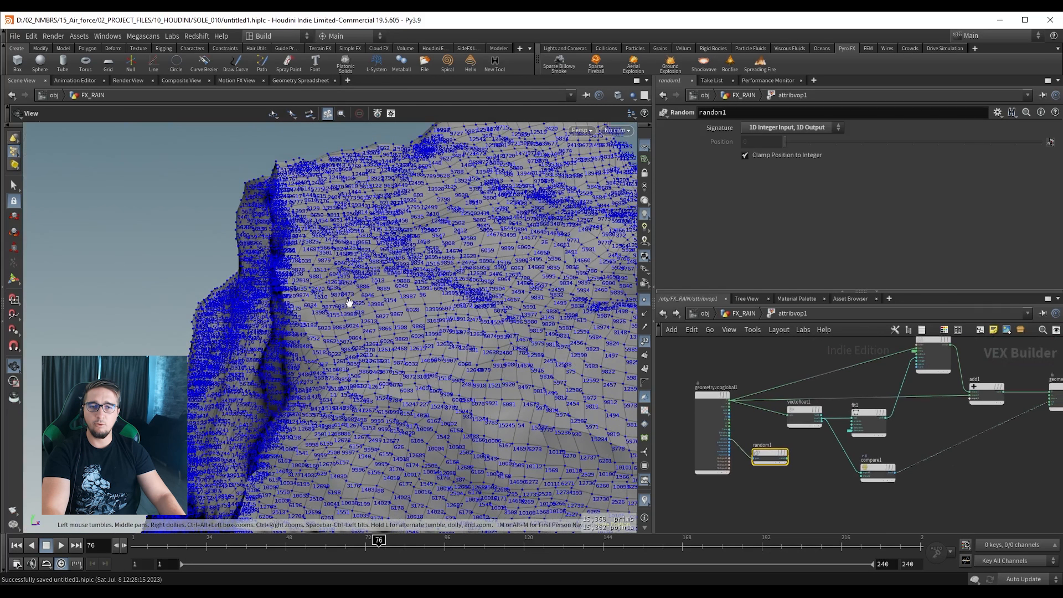
click(644, 300)
click(645, 342)
right_drag(439, 288, 340, 305)
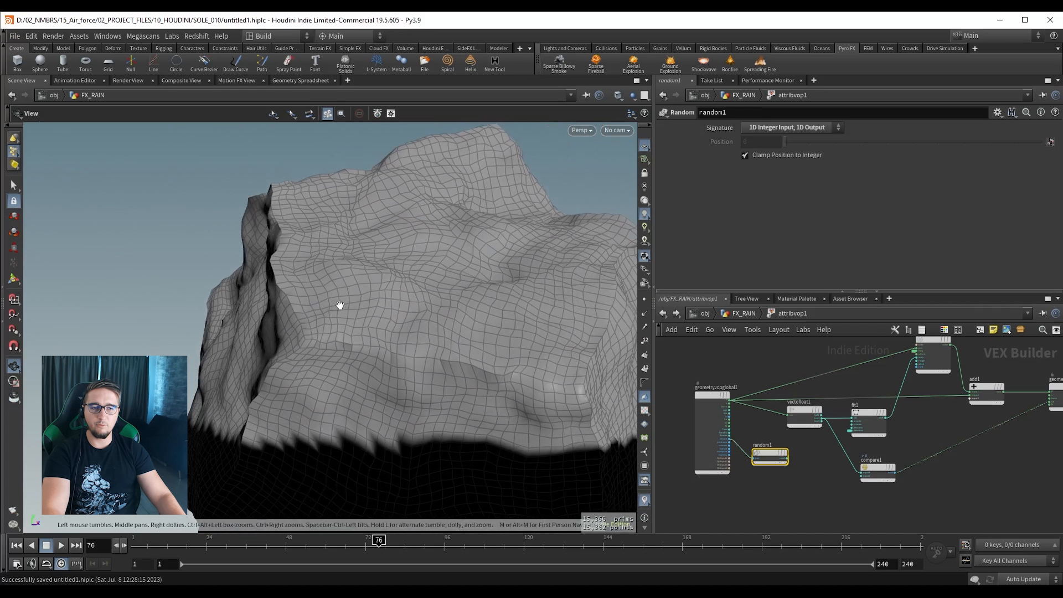
Move random1 above vectofloat1 and shift the fit1 node upward in the network.
middle_drag(825, 457, 759, 461)
scroll(742, 485, up, 1)
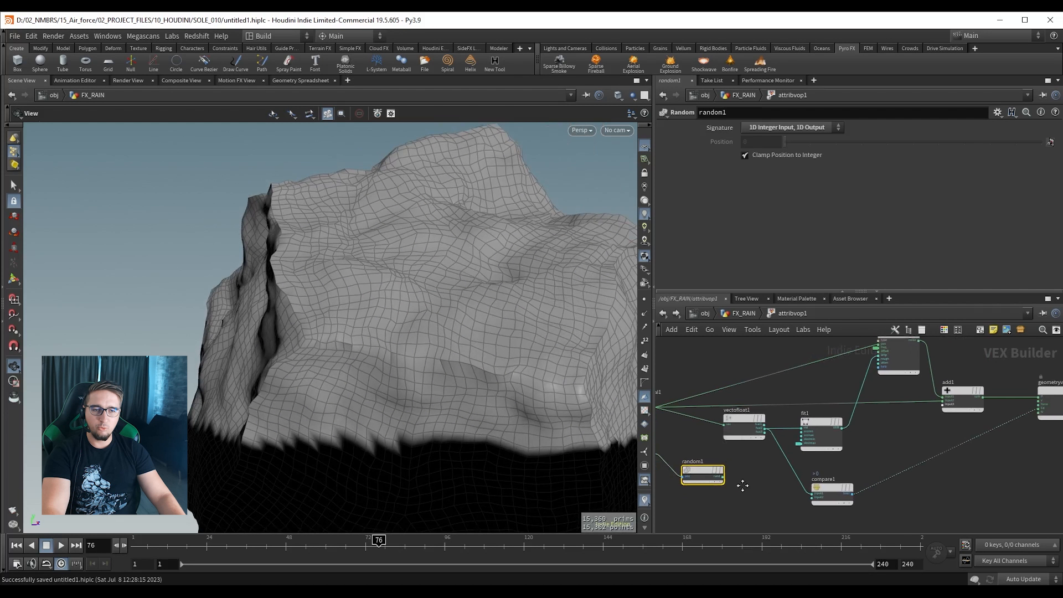
drag(699, 475, 740, 359)
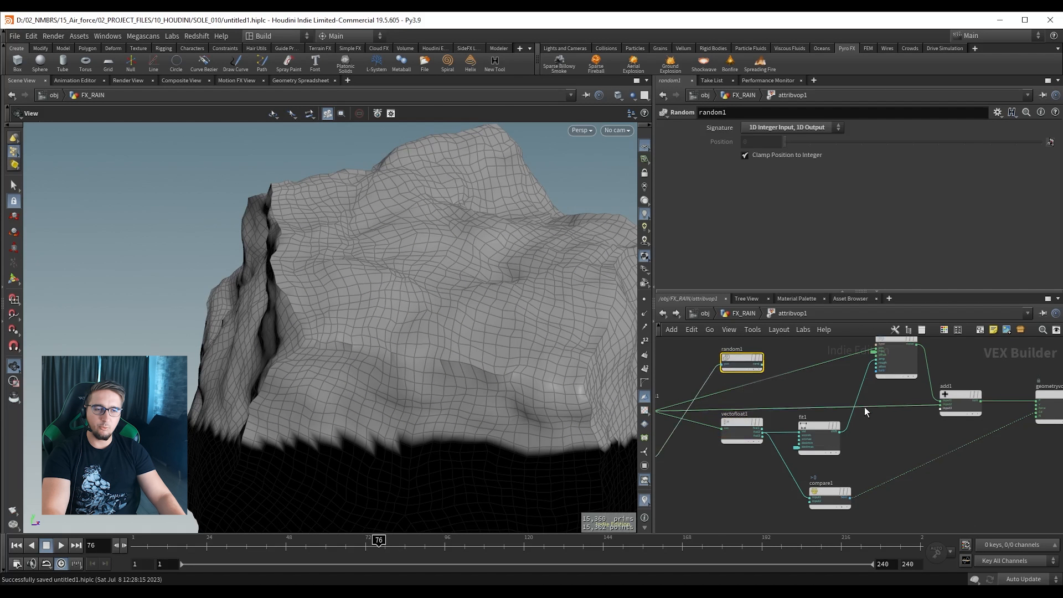
scroll(832, 373, up, 3)
middle_drag(806, 411, 868, 407)
drag(825, 480, 795, 416)
Insert an Add node on the wire between fit1's shift output and the noise node's amp input.
drag(859, 389, 875, 409)
key(Tab)
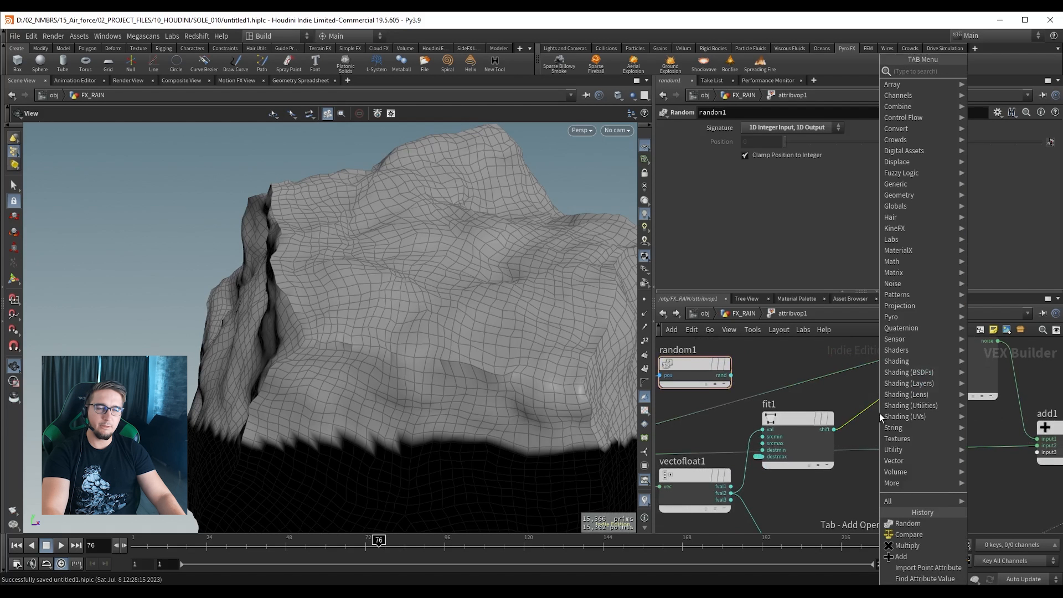
text(add)
key(Return)
click(930, 413)
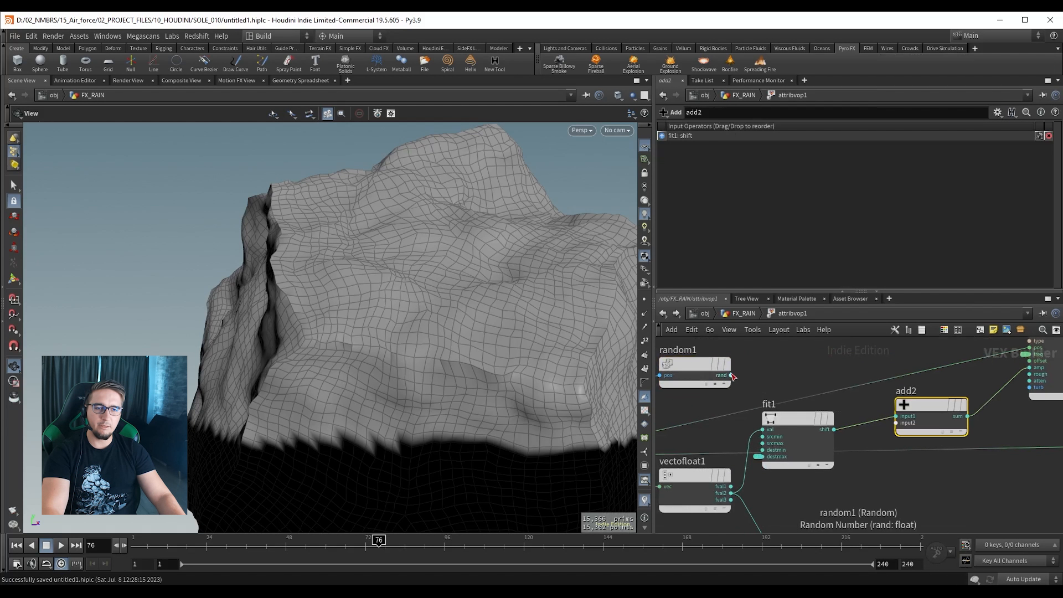
Wire random1's rand output into the second input of add2.
click(730, 374)
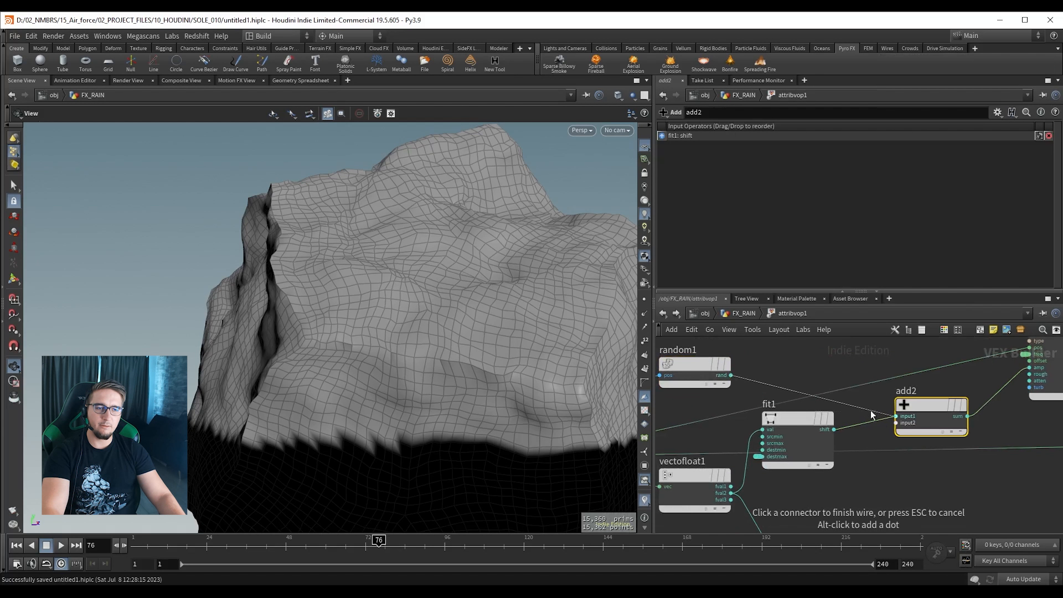
click(890, 433)
scroll(457, 289, down, 3)
drag(404, 290, 403, 305)
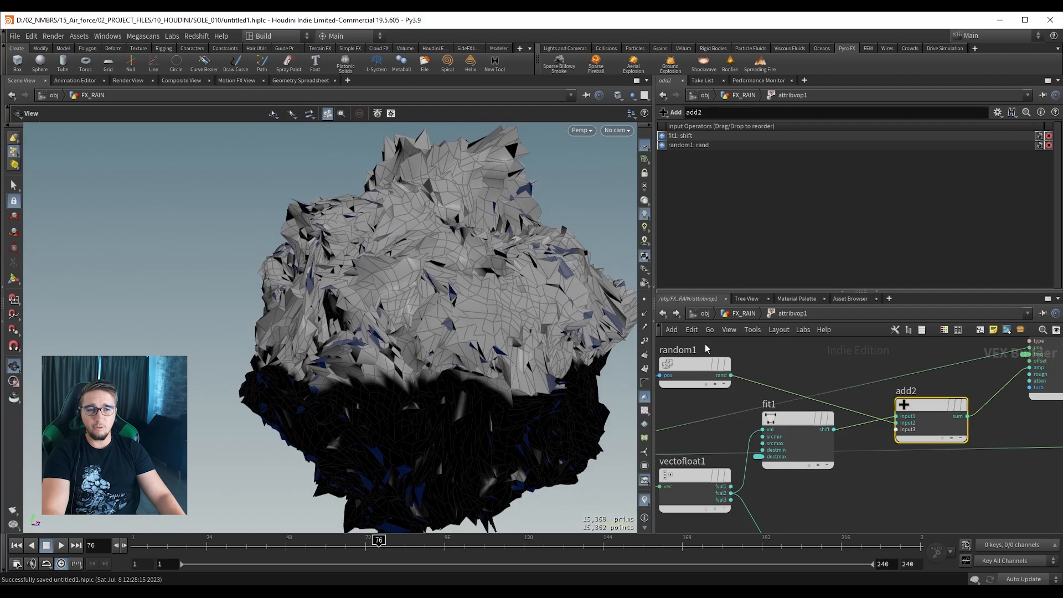
Bypass add2 and re-enable it to compare the mesh without and with the random per-point values.
middle_drag(766, 356, 692, 355)
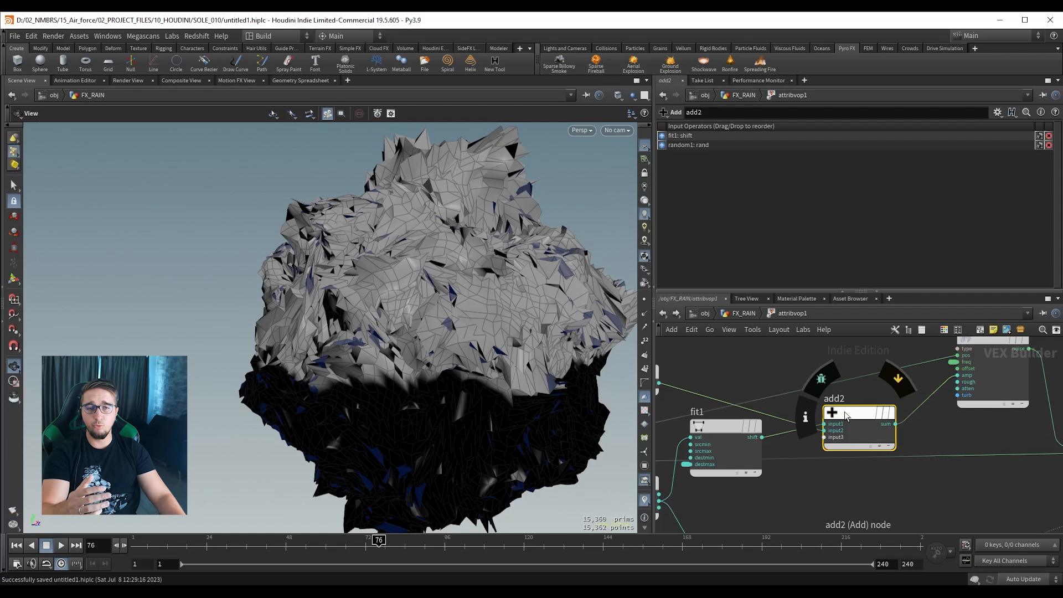
key(b)
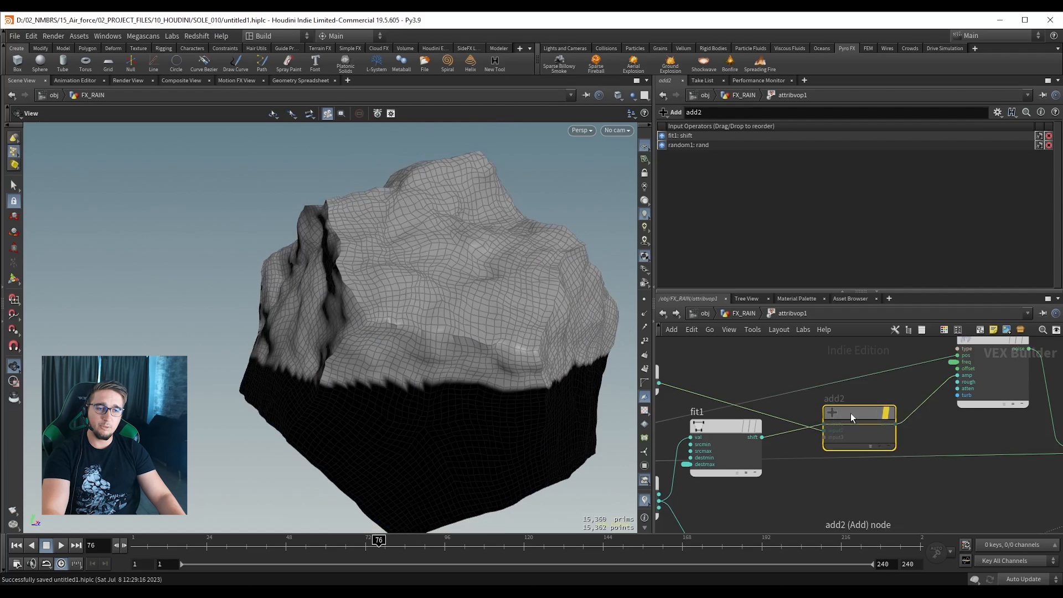
drag(384, 269, 370, 290)
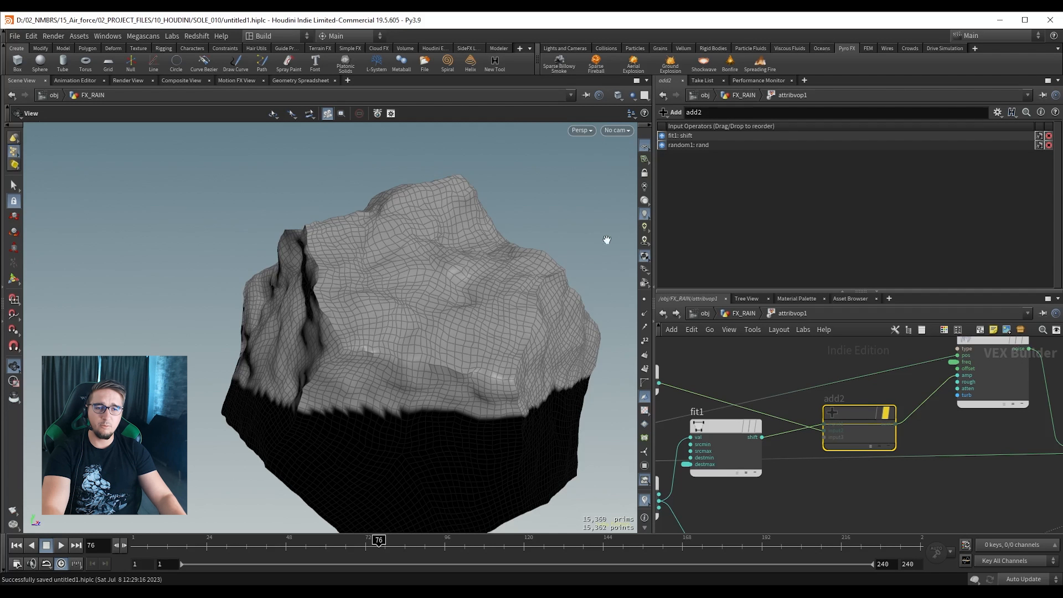
middle_drag(717, 369, 846, 372)
click(741, 382)
middle_drag(924, 403, 808, 404)
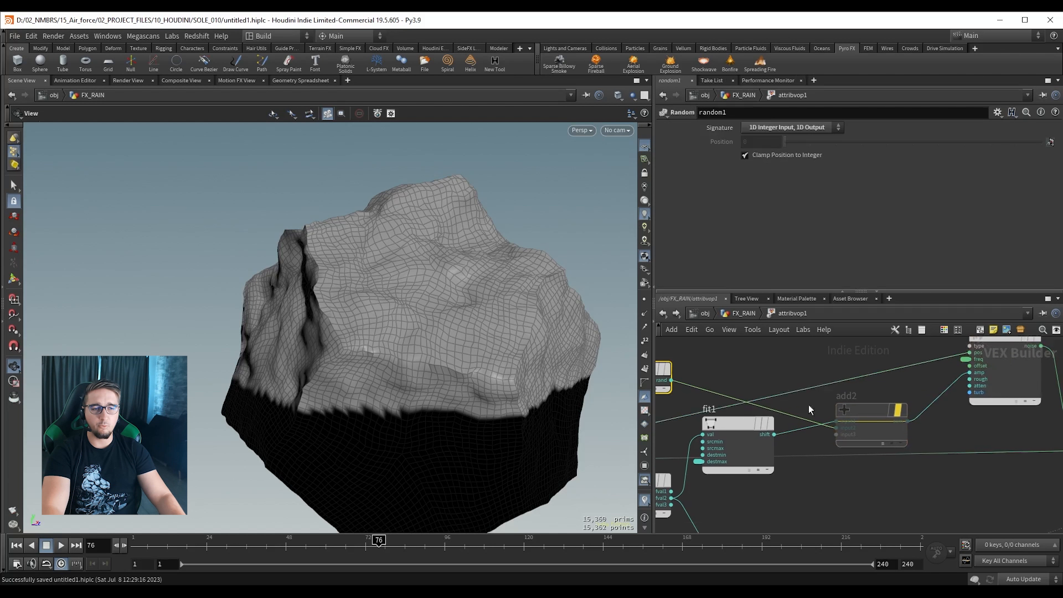
click(863, 416)
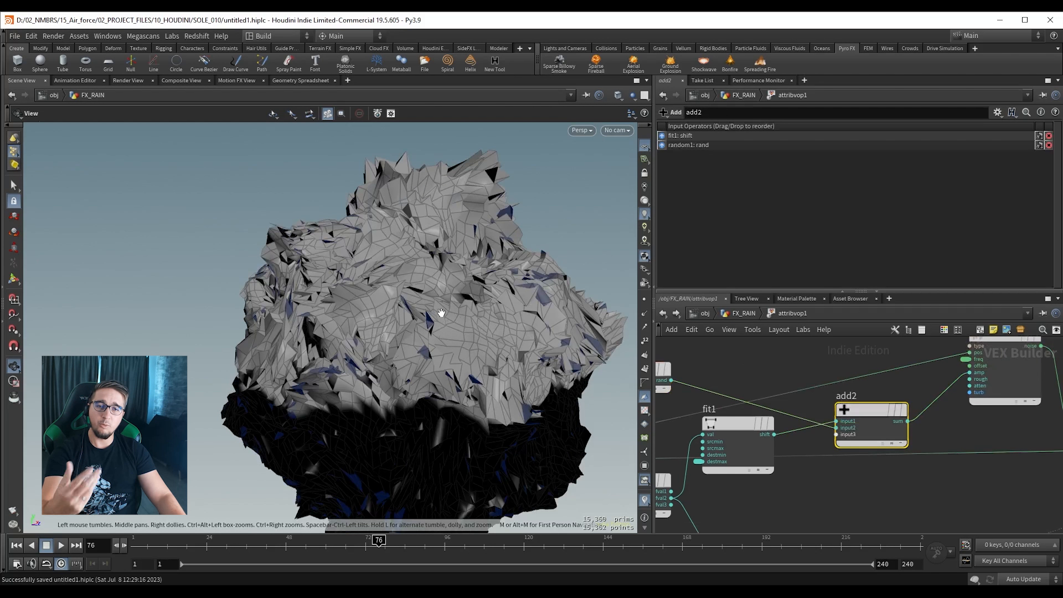
drag(441, 309, 387, 294)
scroll(724, 366, down, 2)
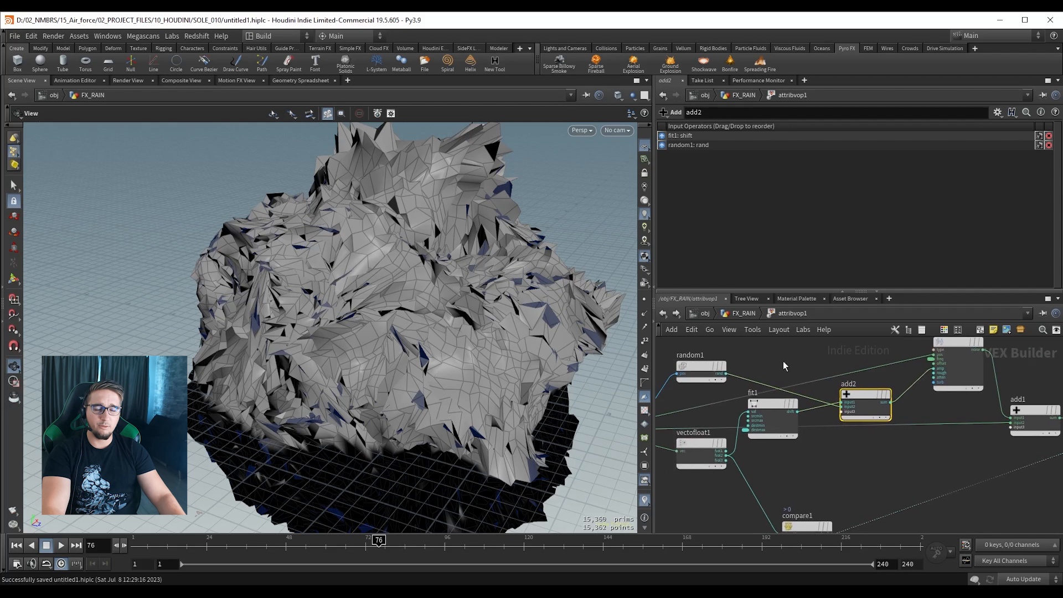
Remove the random offset from the network by deleting add2 between fit1 and the noise node.
click(863, 397)
key(Delete)
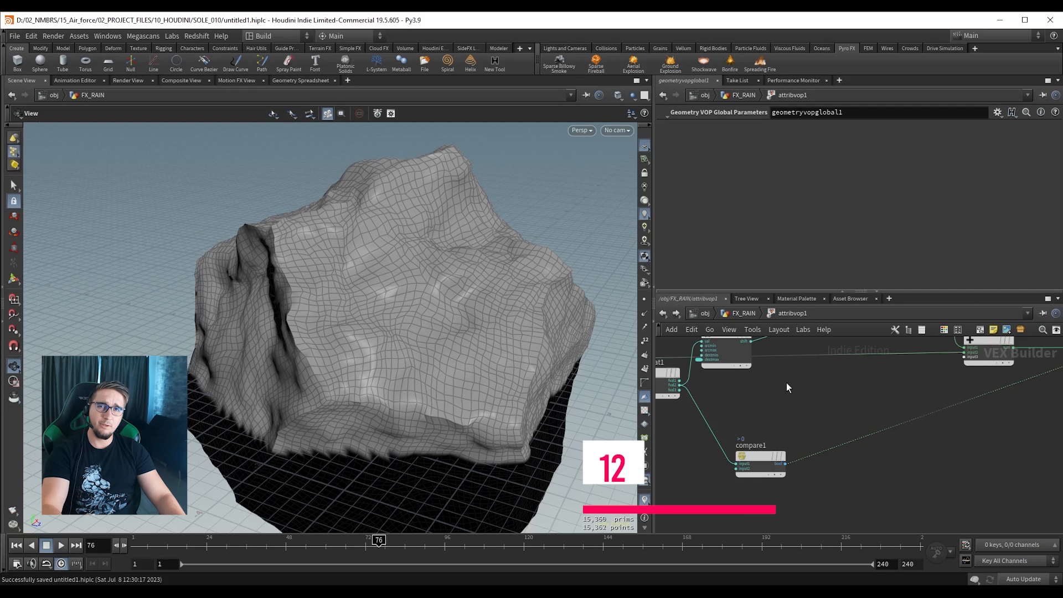
scroll(799, 401, down, 1)
middle_drag(799, 401, 801, 428)
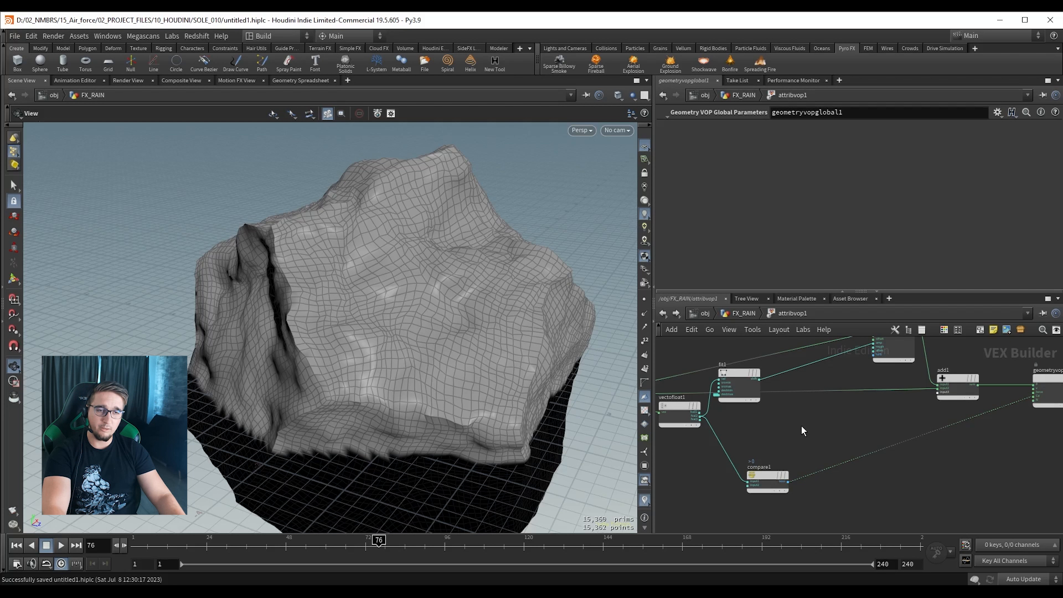
Go back up to the FX_RAIN network and place an Attribute Wrangle node beside attribvop1.
key(u)
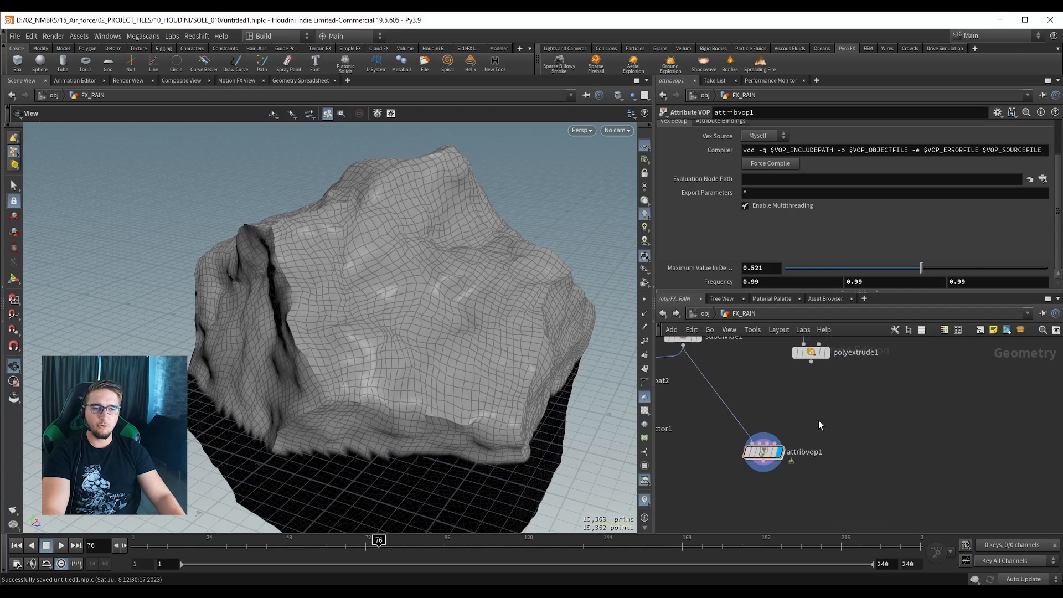
key(Tab)
text(wrangle)
key(Return)
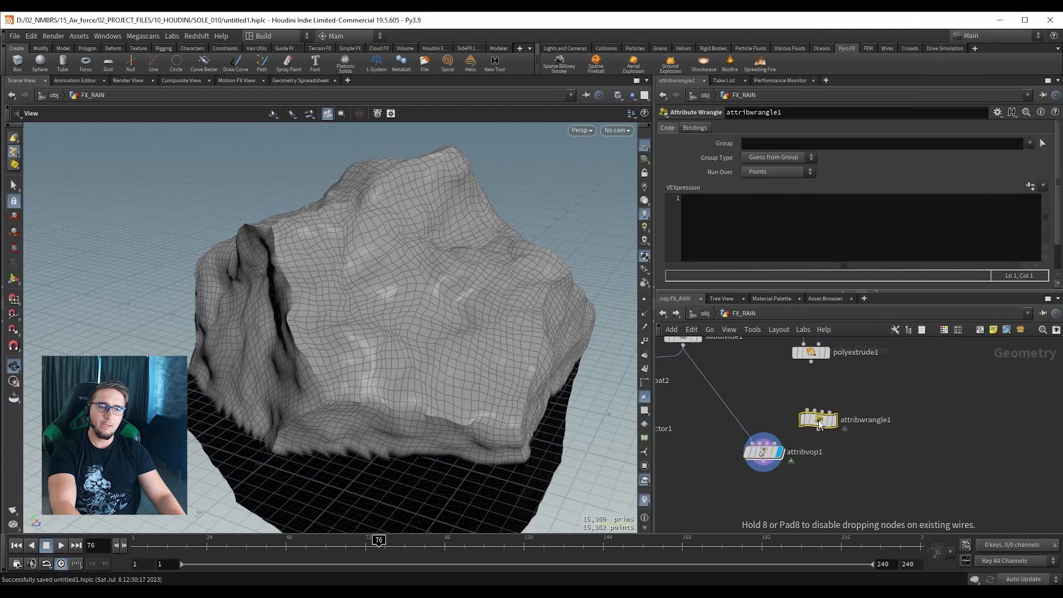
click(818, 420)
scroll(818, 420, up, 3)
click(720, 428)
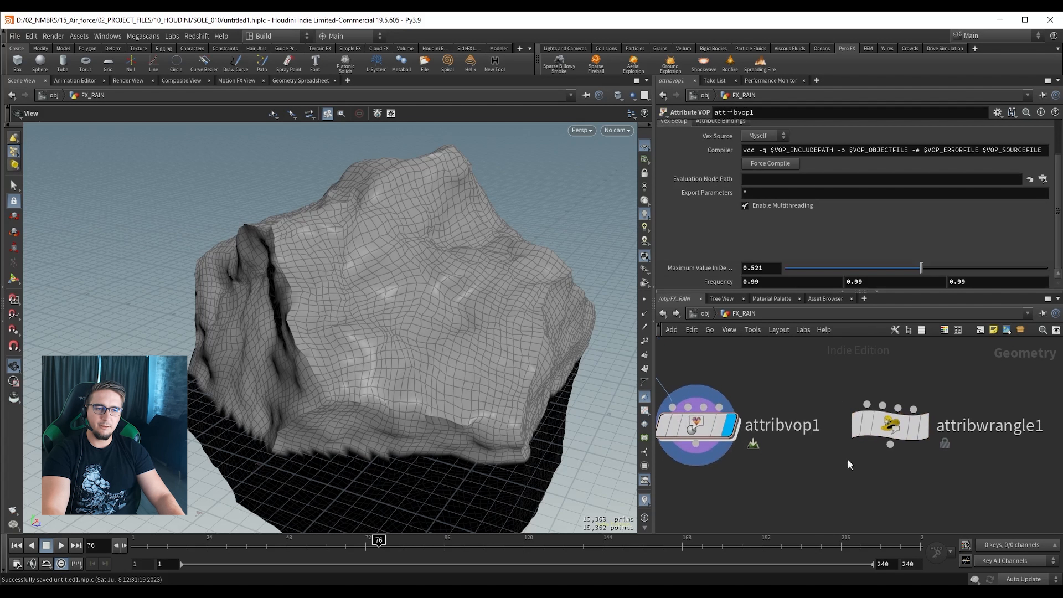
drag(847, 460, 951, 395)
mouse_move(897, 434)
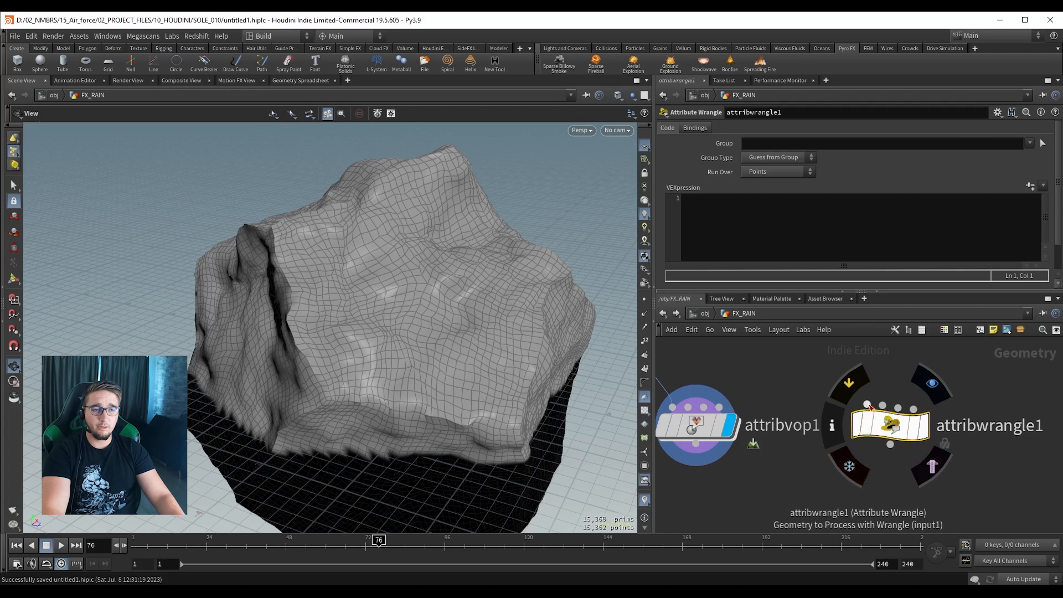
middle_drag(838, 459, 858, 460)
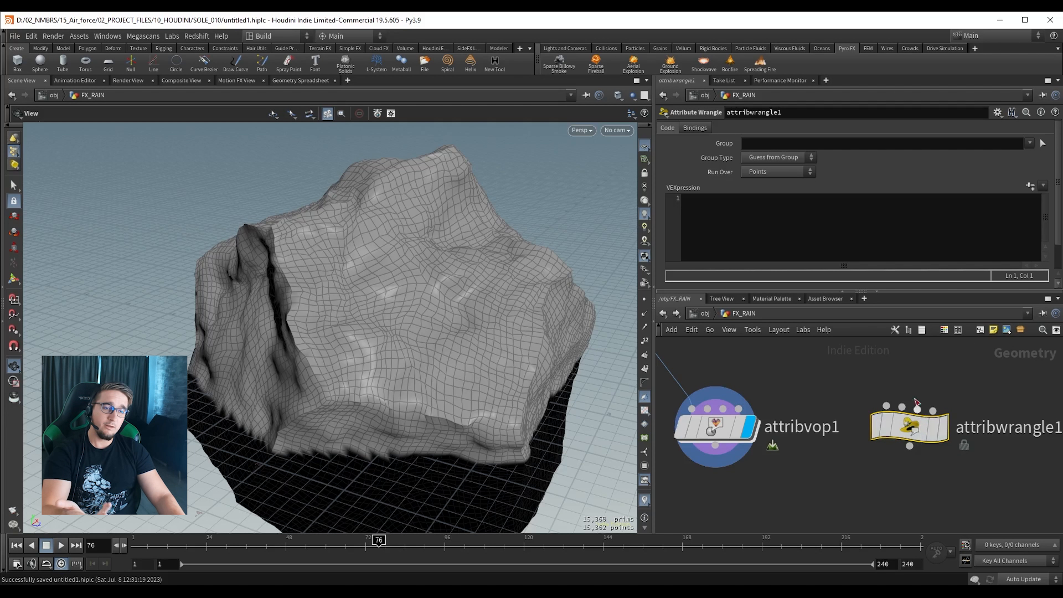
Connect the subdivide1 output to the first input of attribwrangle1 and display the wrangle's result.
click(750, 223)
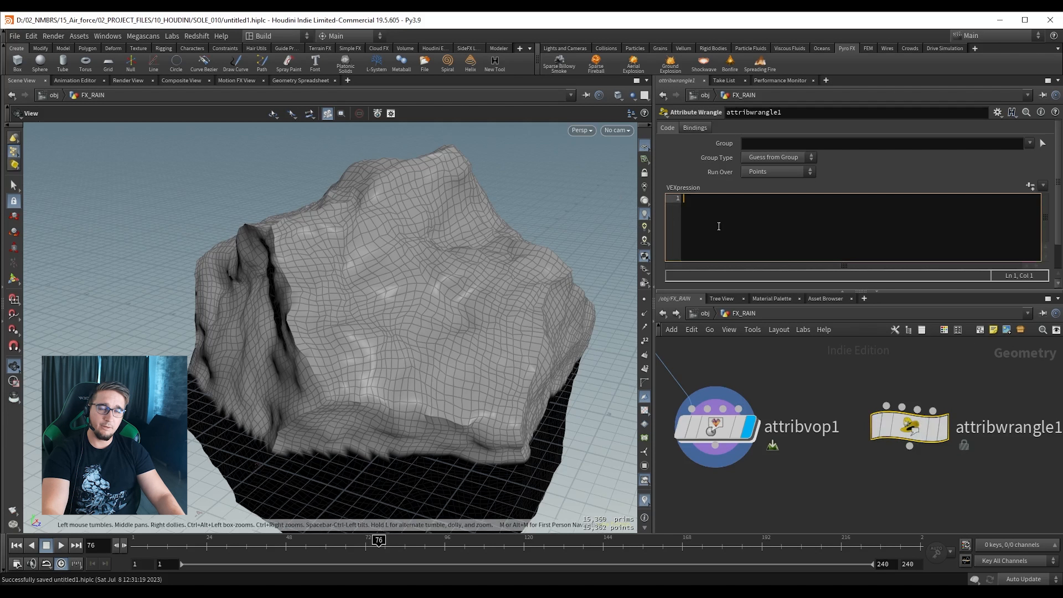
scroll(776, 393, down, 3)
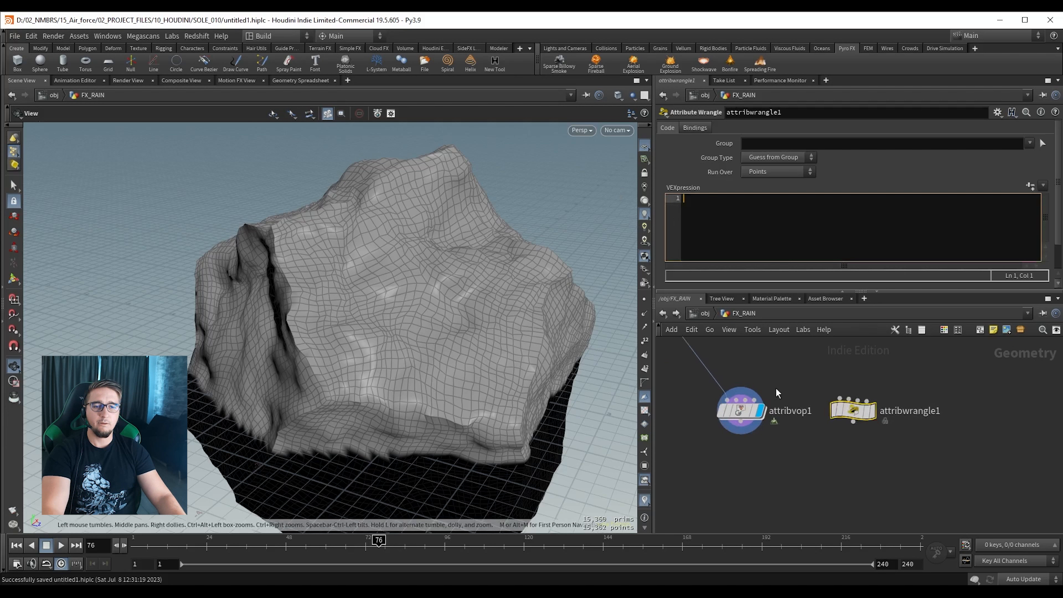
middle_drag(776, 393, 833, 490)
click(700, 380)
middle_drag(877, 456, 822, 408)
click(853, 445)
click(858, 443)
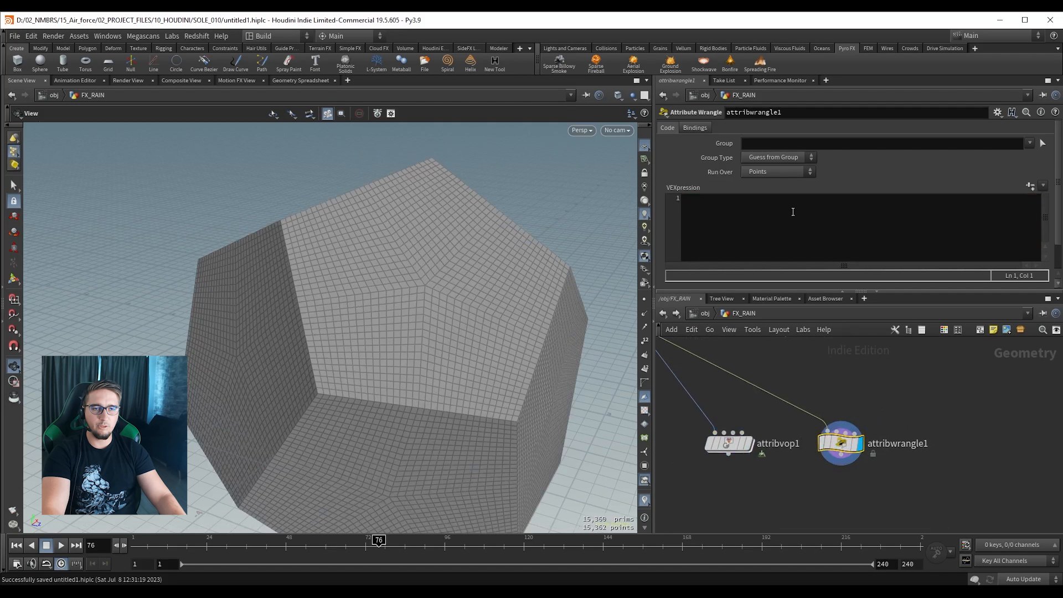
Enter the VEX expression "@P.y += 2;" in attribwrangle1 to raise every point by 2 in Y.
scroll(363, 319, down, 10)
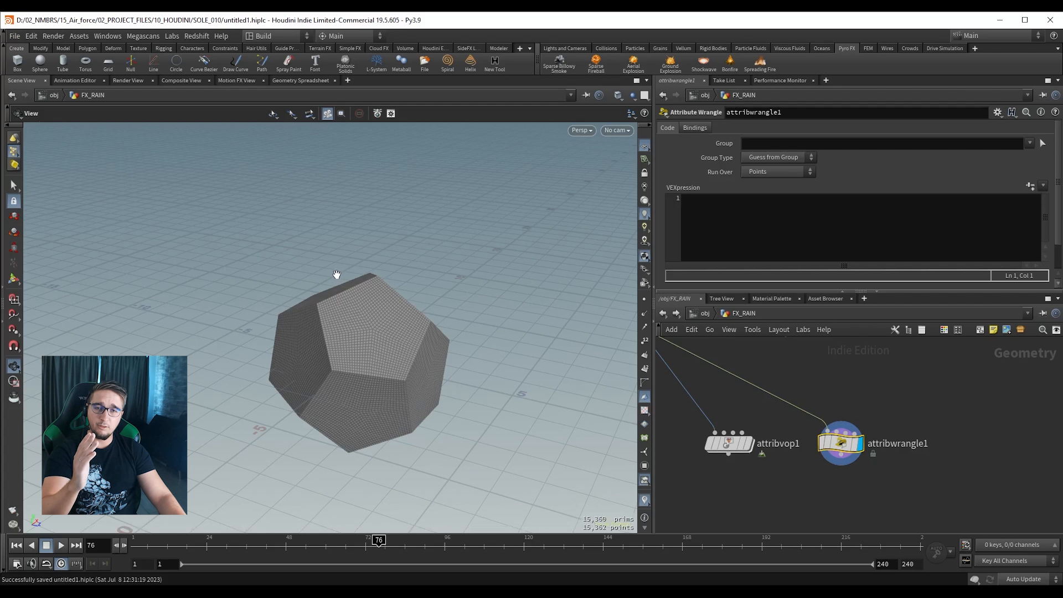
click(849, 222)
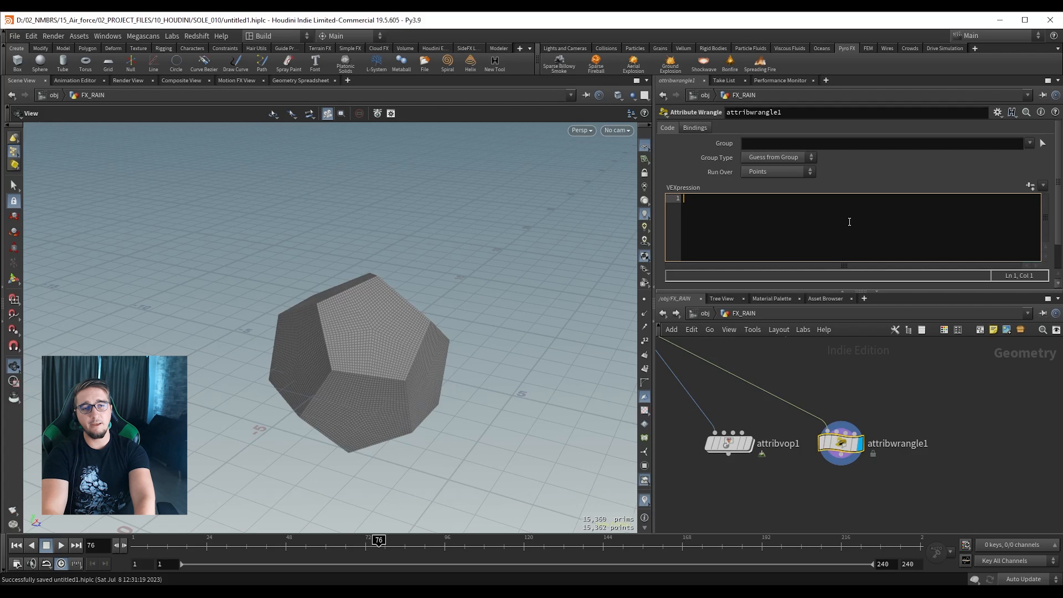
text(@P.y )
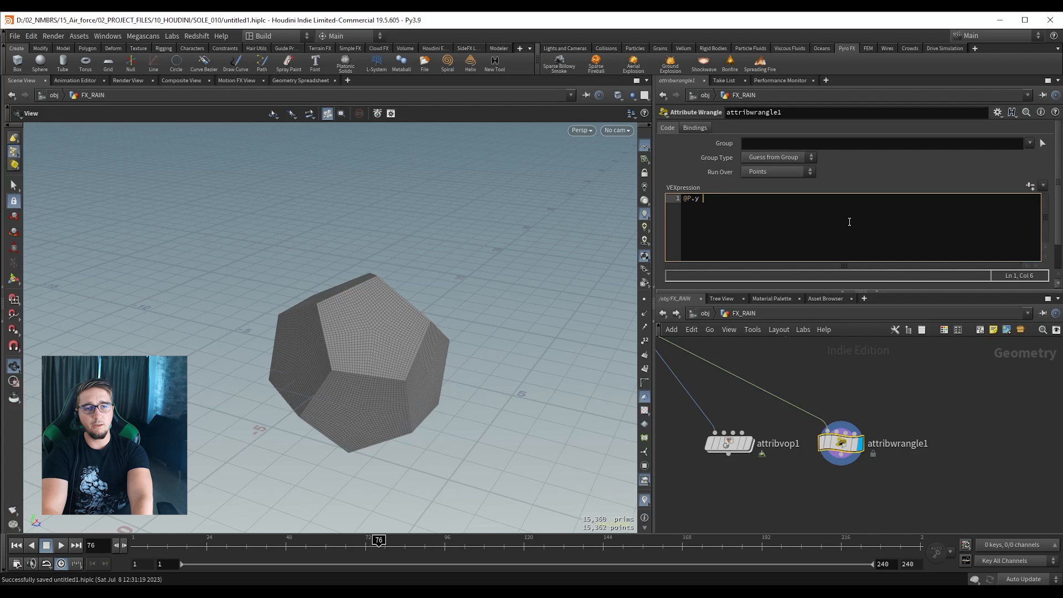
text(+= 2;)
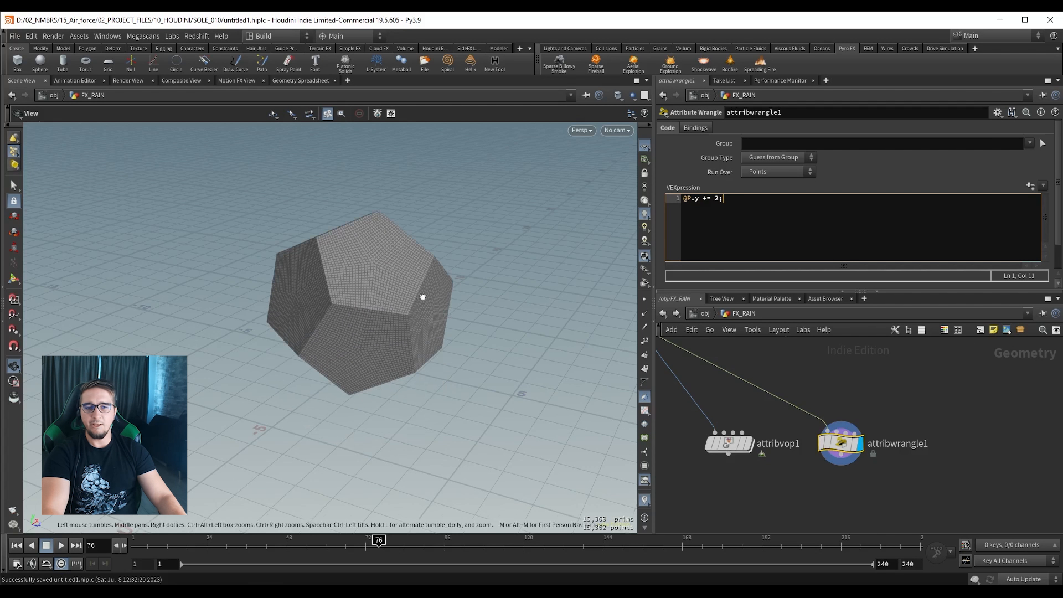
mouse_move(422, 297)
mouse_down()
mouse_move(356, 287)
mouse_move(423, 302)
mouse_up()
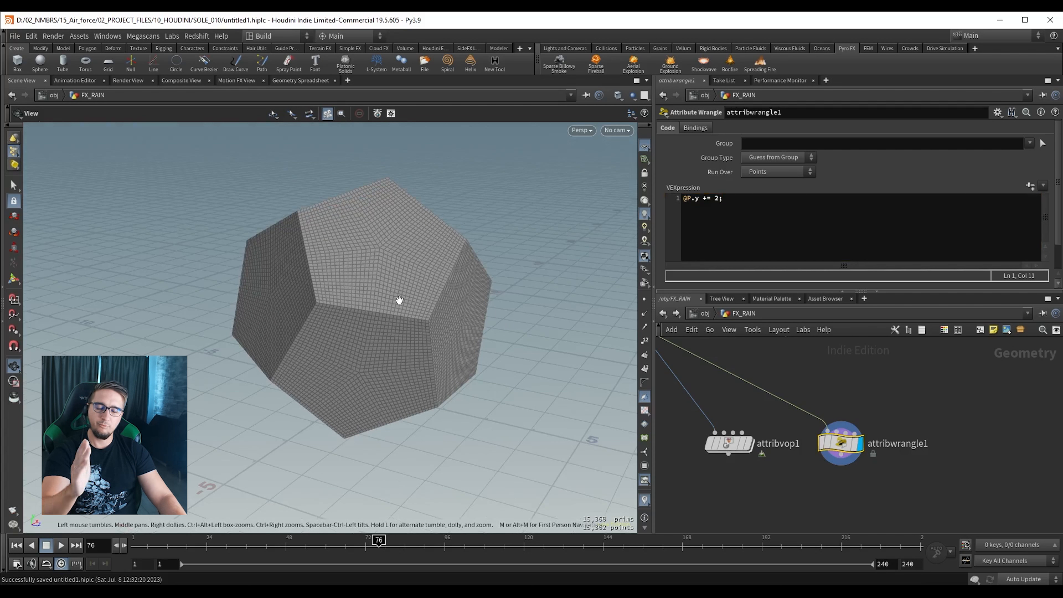
click(737, 232)
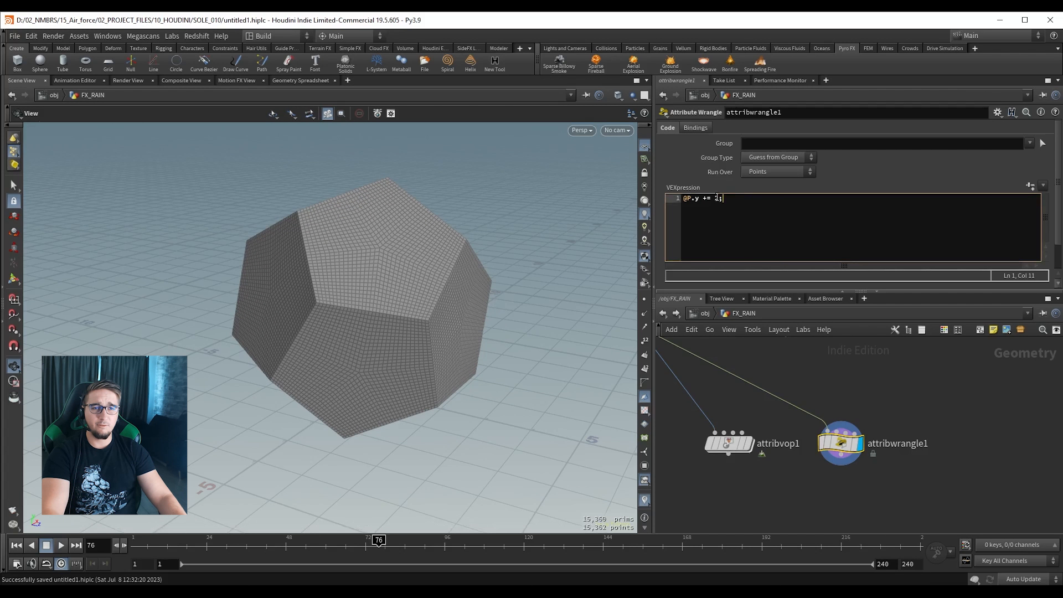
key(ctrl+a)
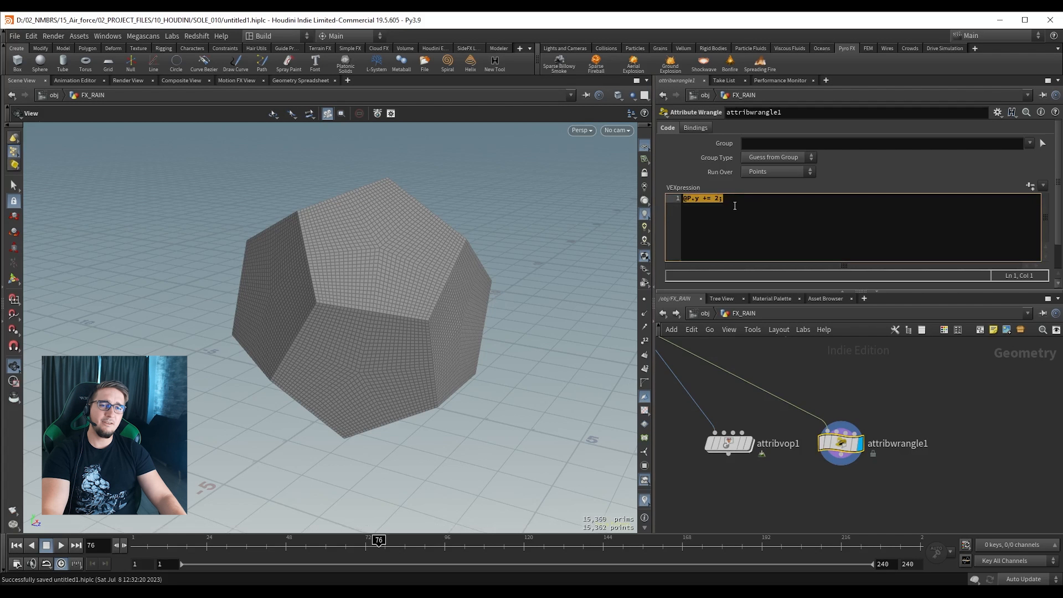
click(734, 205)
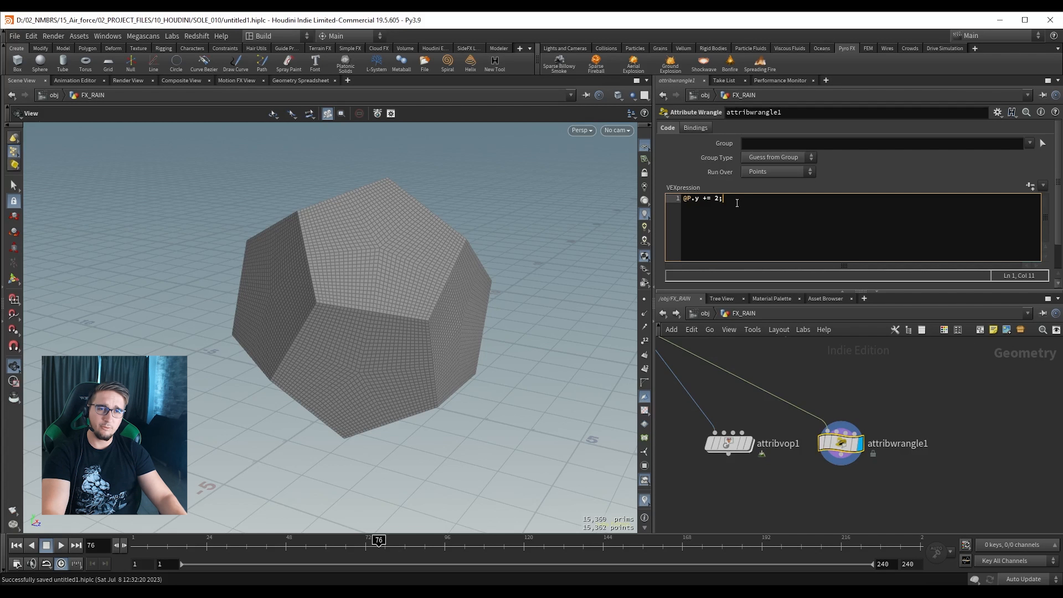
drag(737, 203, 682, 202)
click(751, 202)
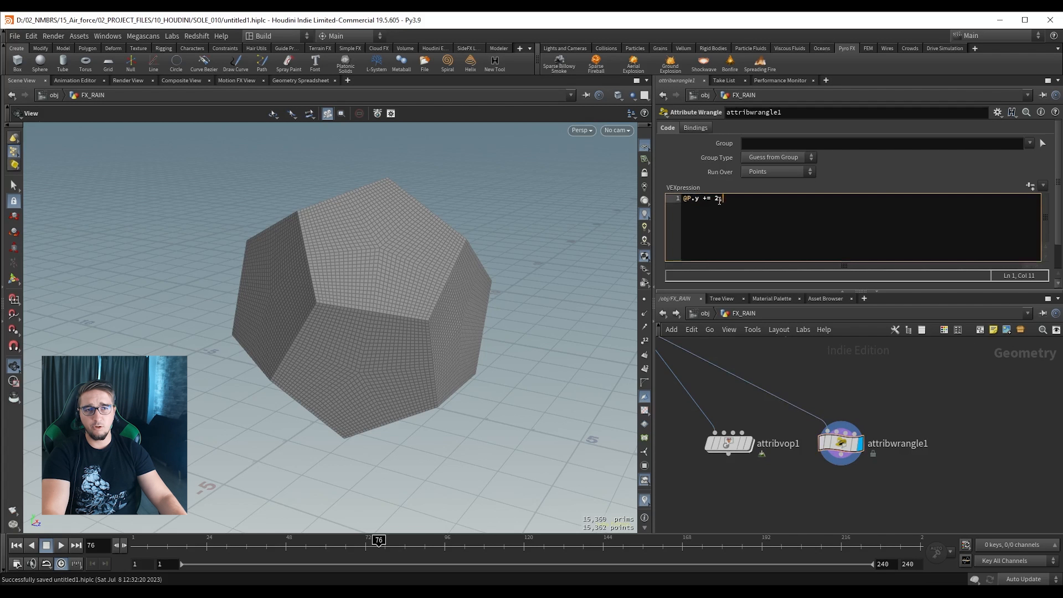
Add a second Attribute VOP node beside attribwrangle1, with its first input fed by subdivide1.
scroll(843, 387, down, 3)
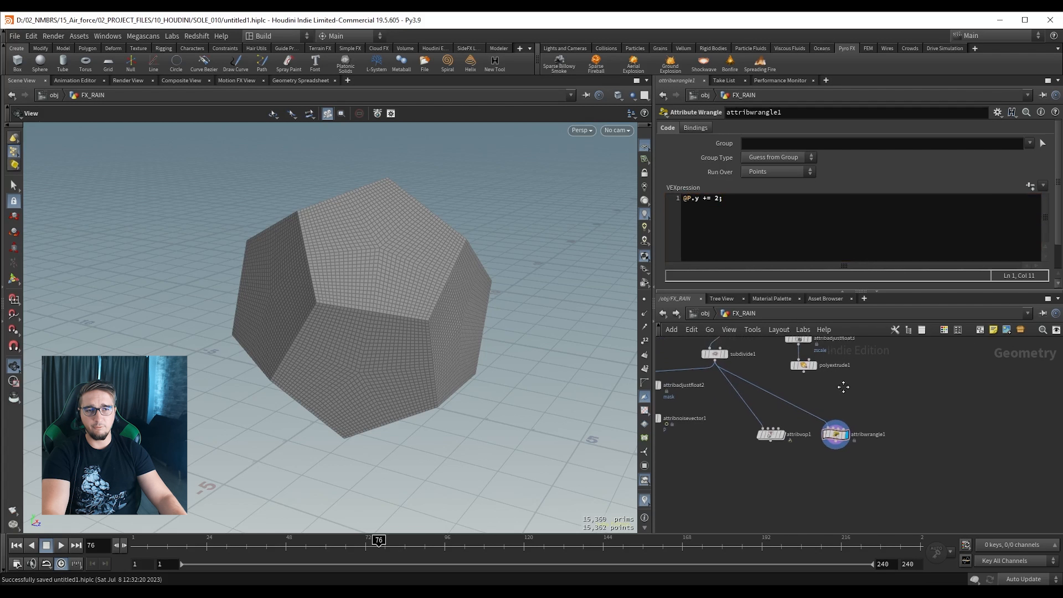
click(711, 361)
key(Tab)
text(at v)
key(Escape)
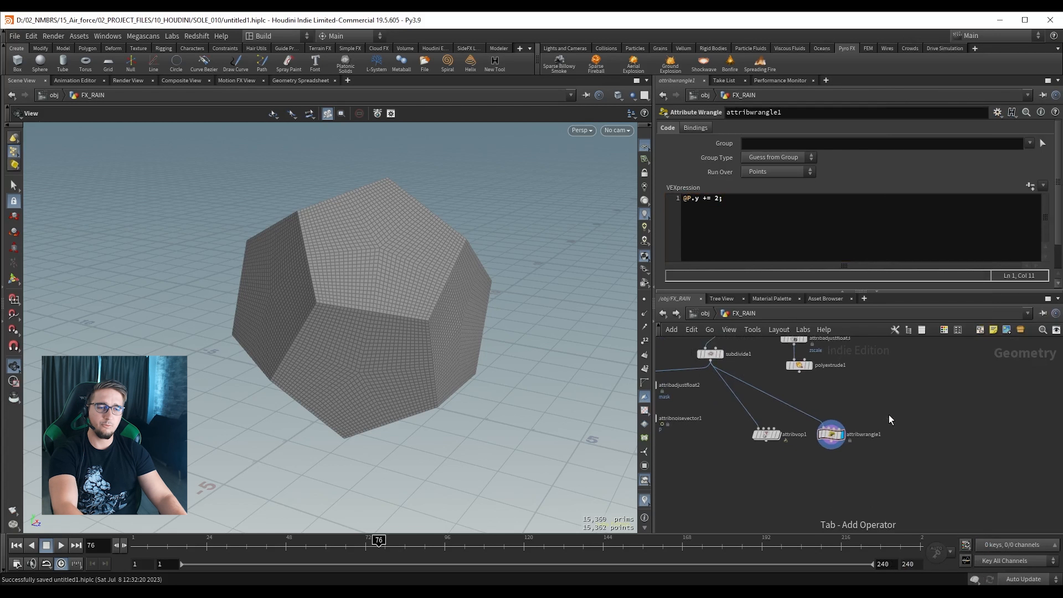
click(895, 428)
scroll(898, 424, up, 3)
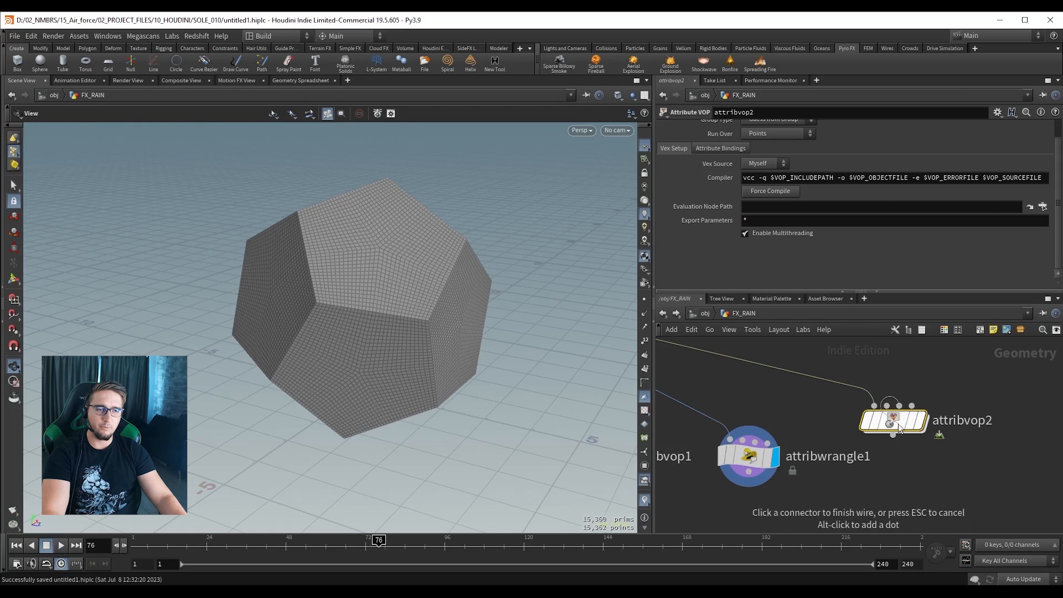
Inside attribvop2, wire the P output of geometryvopglobal1 to P on geometryvopoutput1 and move the output node farther away.
double_click(905, 436)
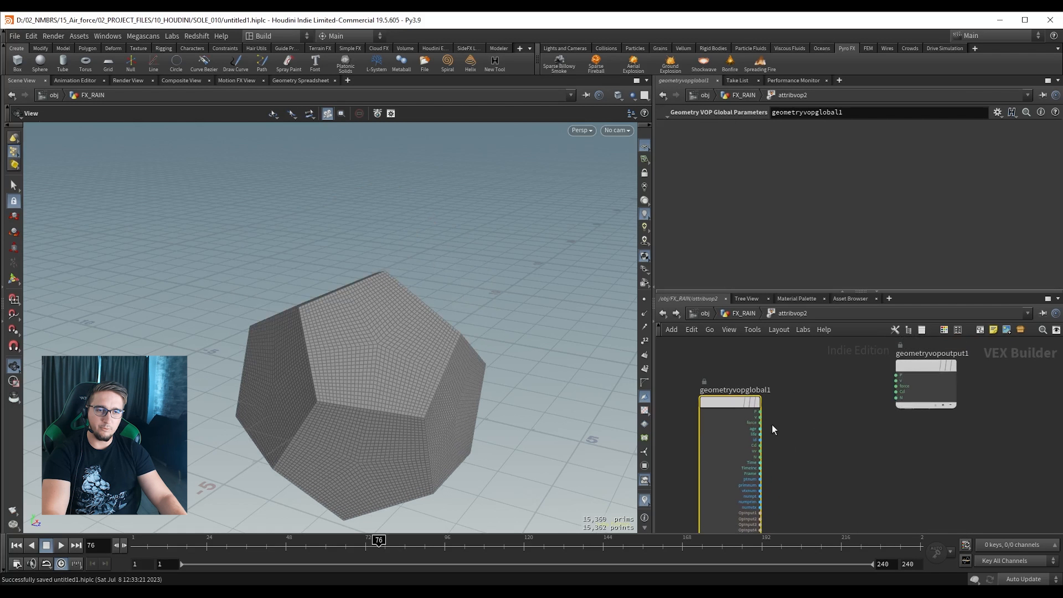
click(759, 412)
click(892, 375)
drag(923, 366, 961, 397)
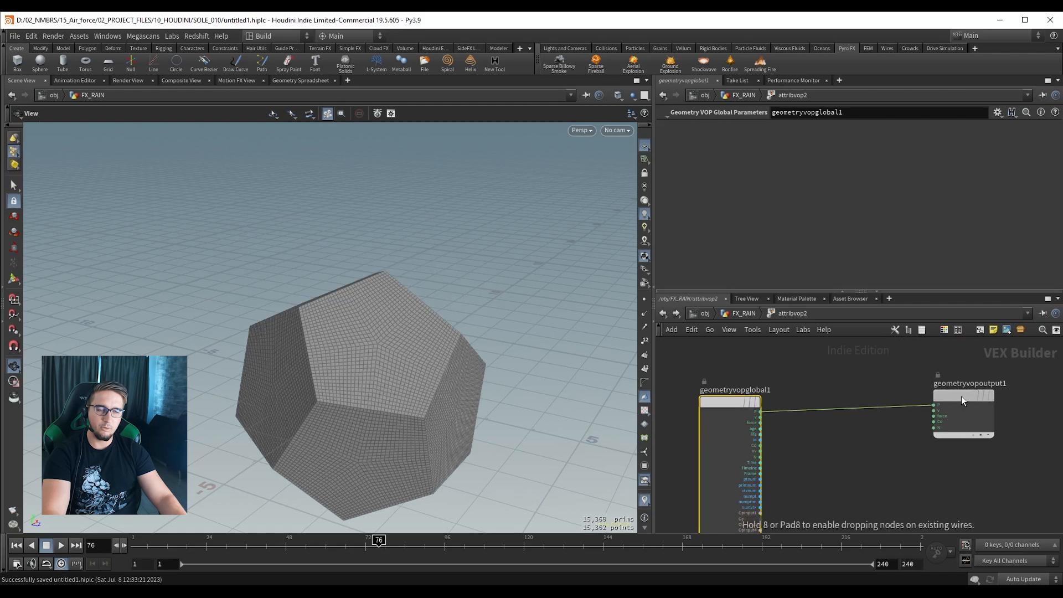
Insert an Add node on the P wire between geometryvopglobal1 and geometryvopoutput1.
click(849, 380)
key(Tab)
text(add)
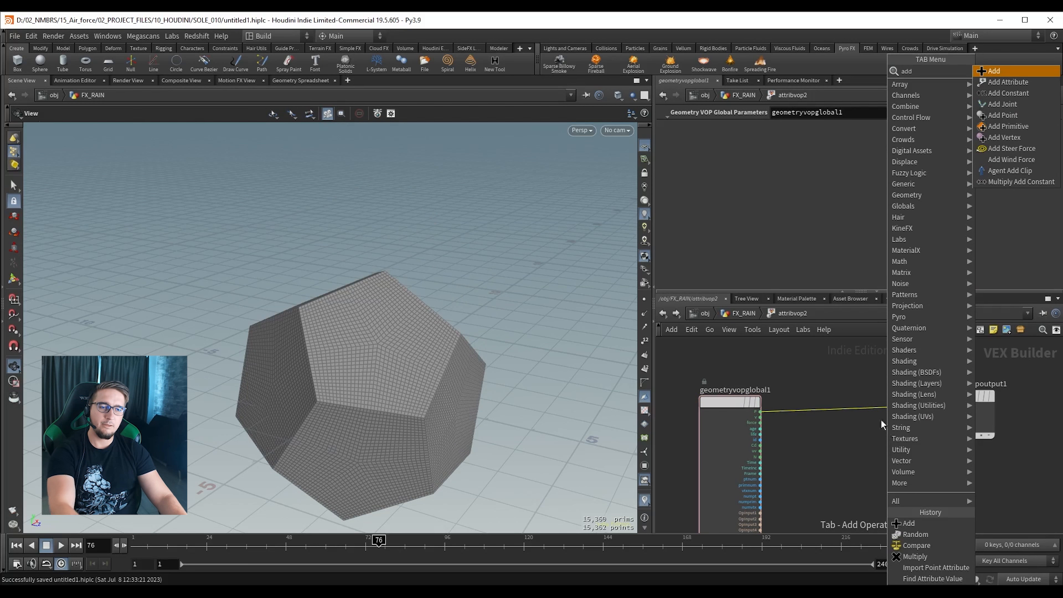
key(Return)
click(887, 409)
key(Tab)
text(const)
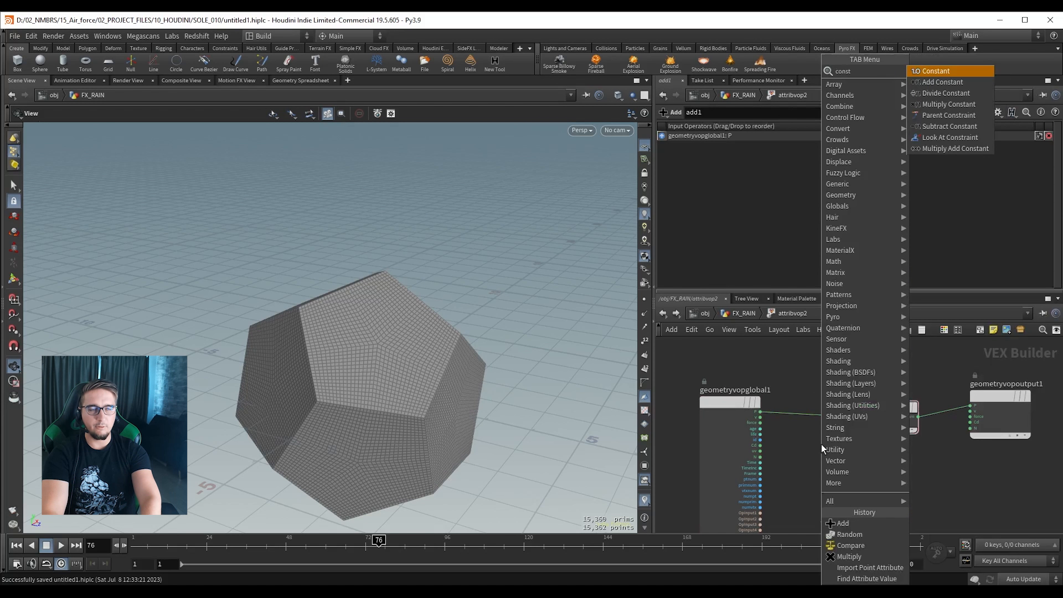
key(Escape)
Create a Constant node feeding input2 of the add1 node.
scroll(866, 443, up, 3)
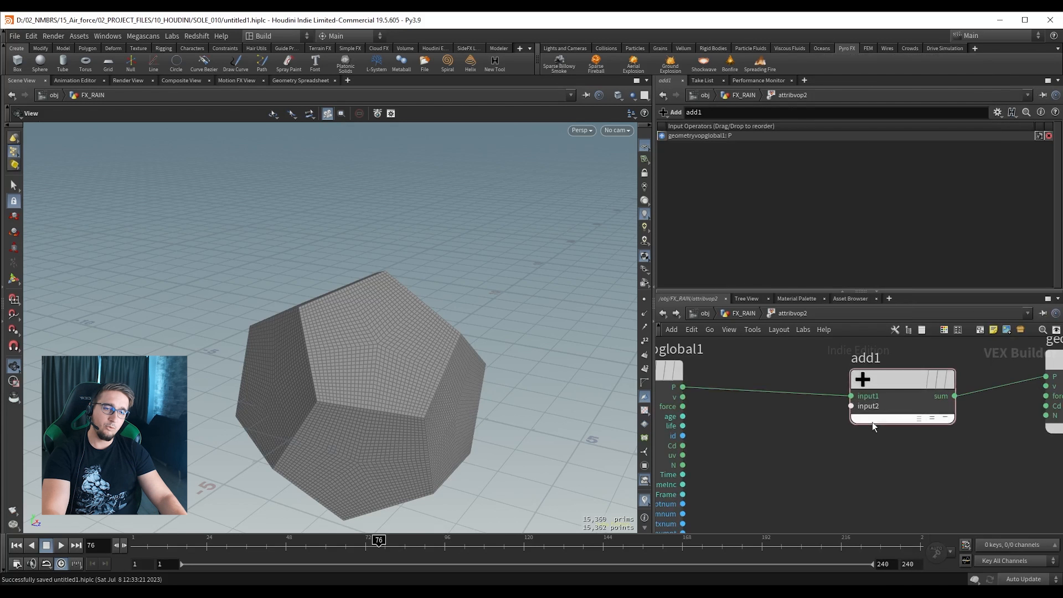
scroll(863, 429, up, 1)
scroll(863, 428, up, 1)
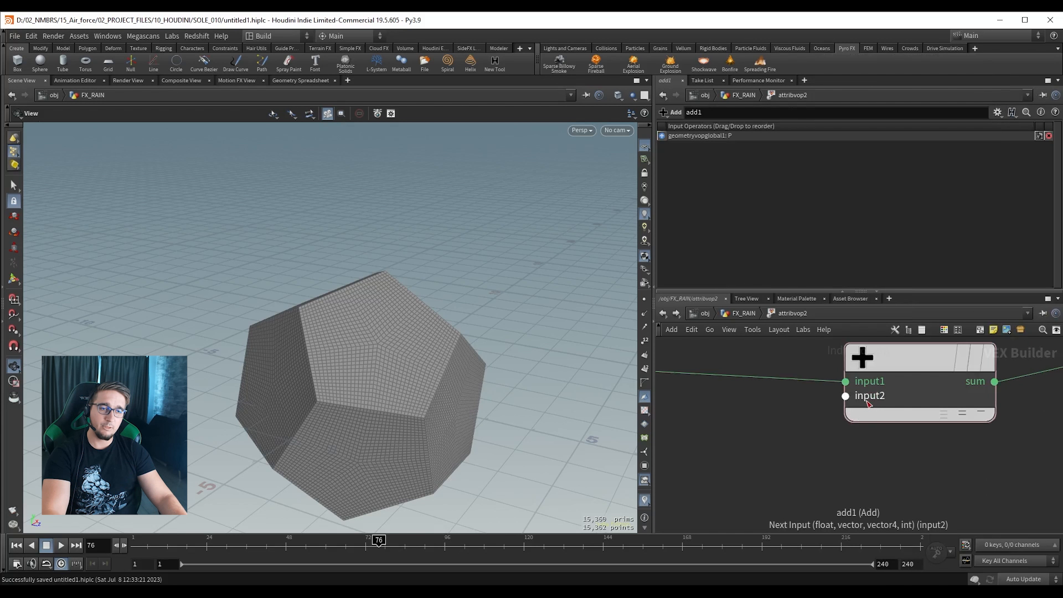
right_click(865, 401)
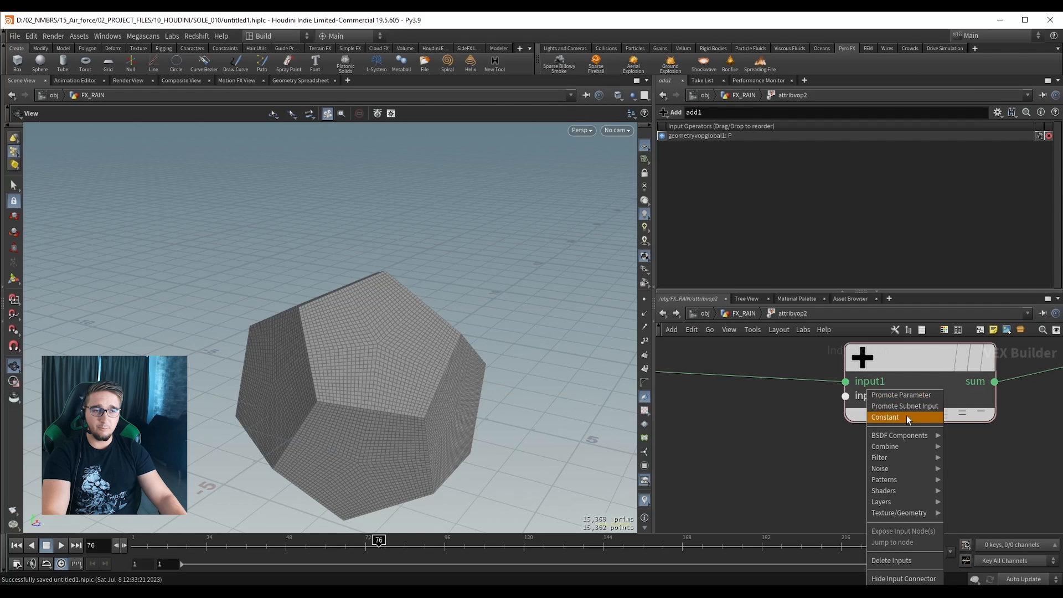
click(891, 417)
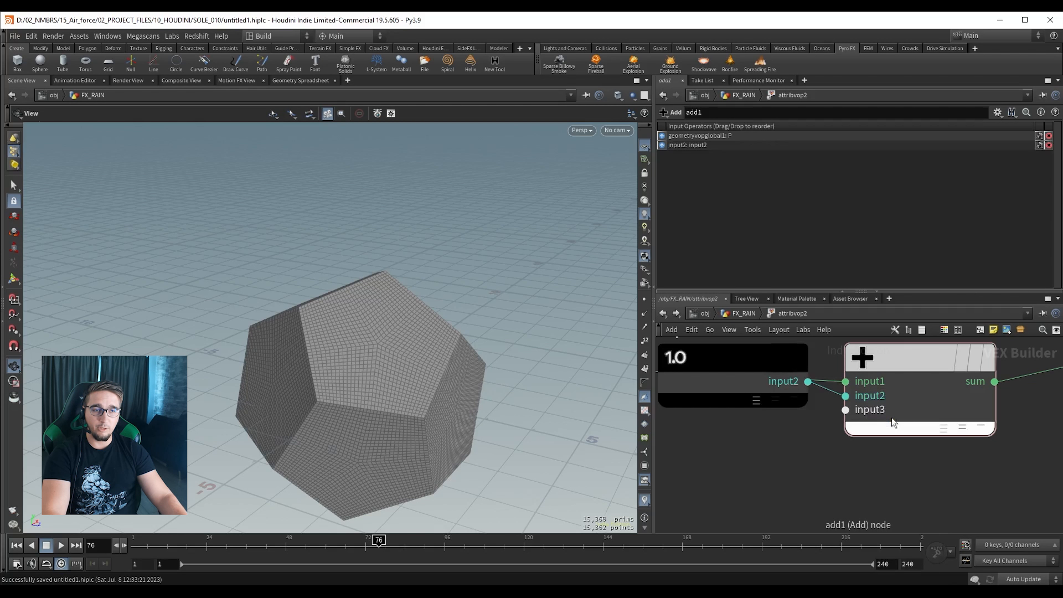
scroll(769, 435, down, 2)
key(Tab)
text(cons)
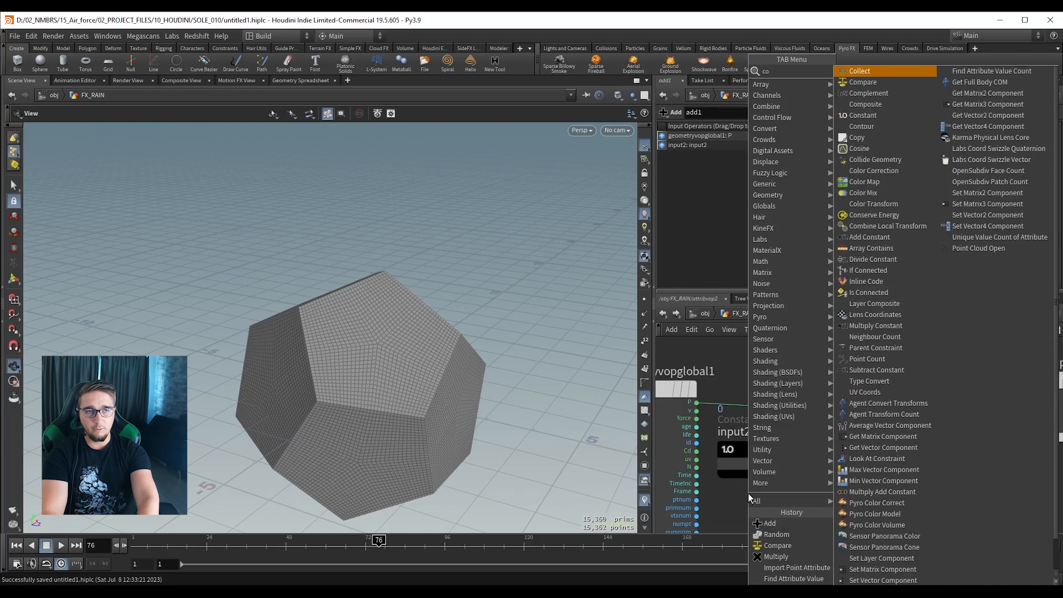
key(Return)
click(748, 493)
drag(778, 511, 843, 479)
key(Delete)
Move the input2 constant clear of the P wire, change its type to 3 Floats (vector) and set its Y value to 2.
scroll(843, 470, down, 2)
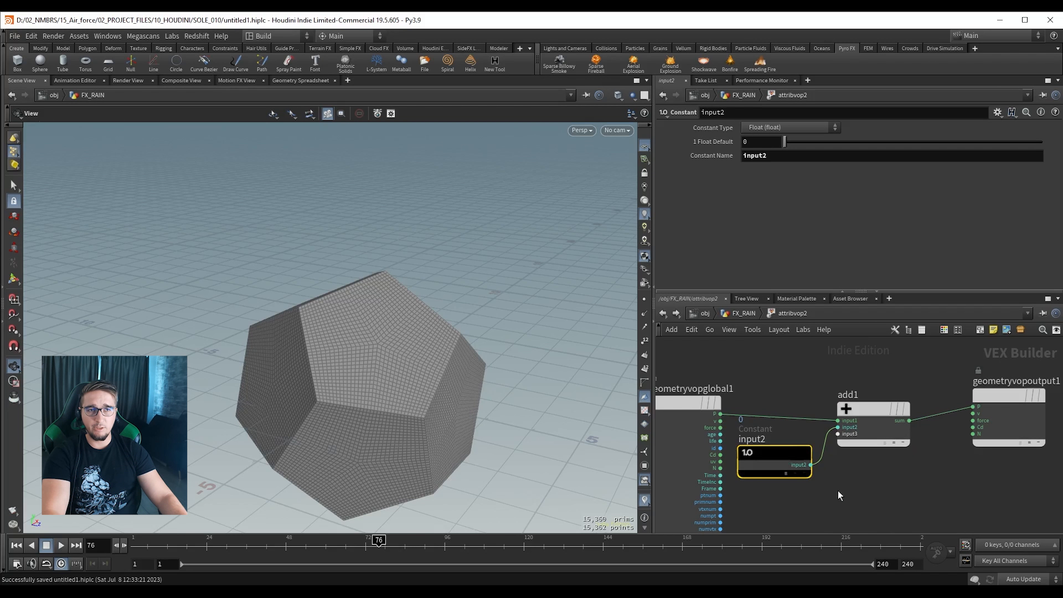
middle_drag(838, 491, 865, 461)
drag(796, 422, 786, 443)
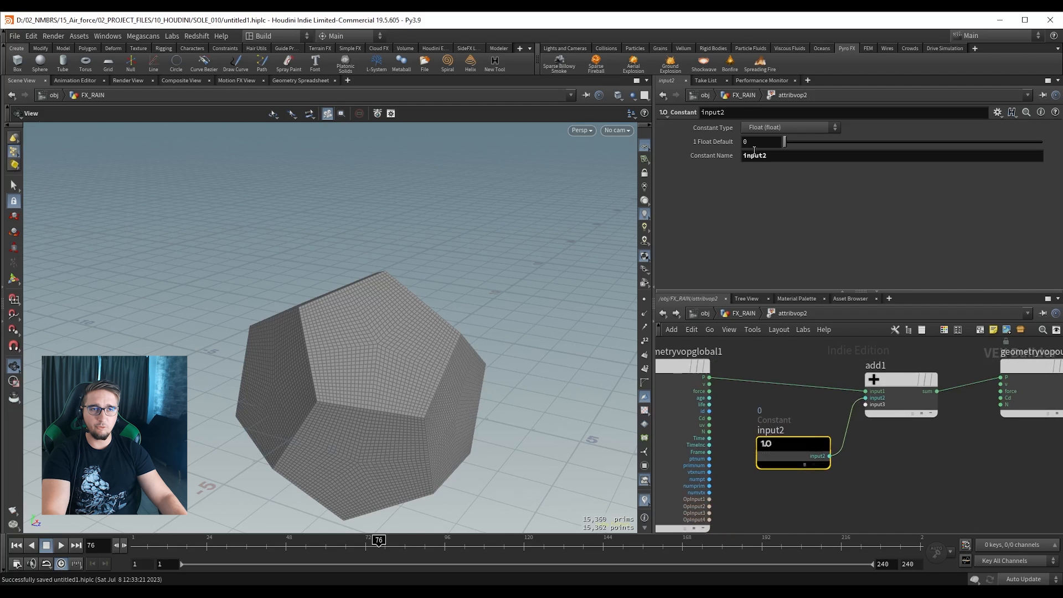
click(775, 127)
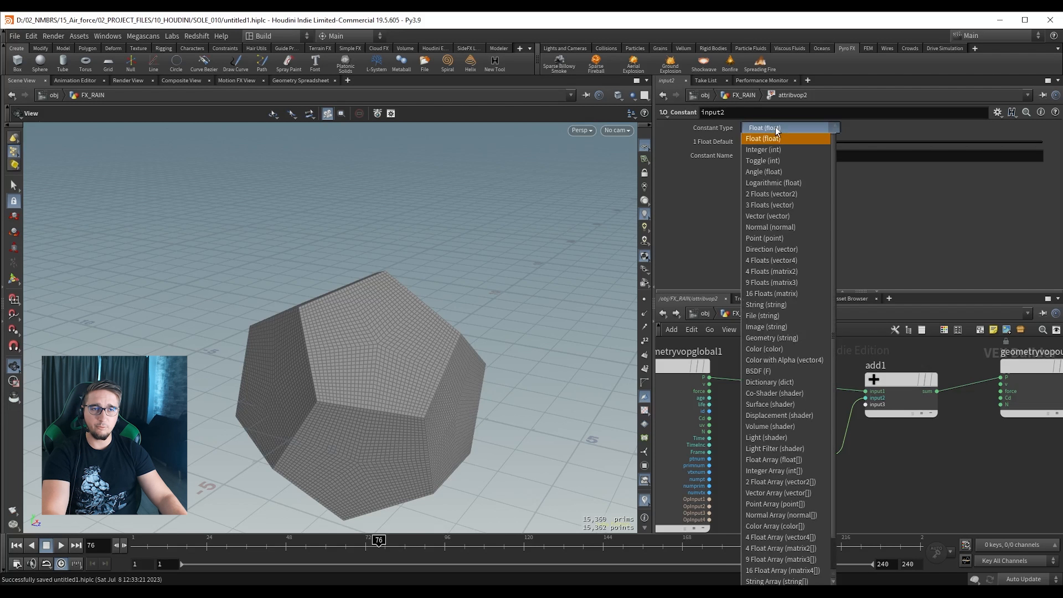
click(768, 204)
click(853, 142)
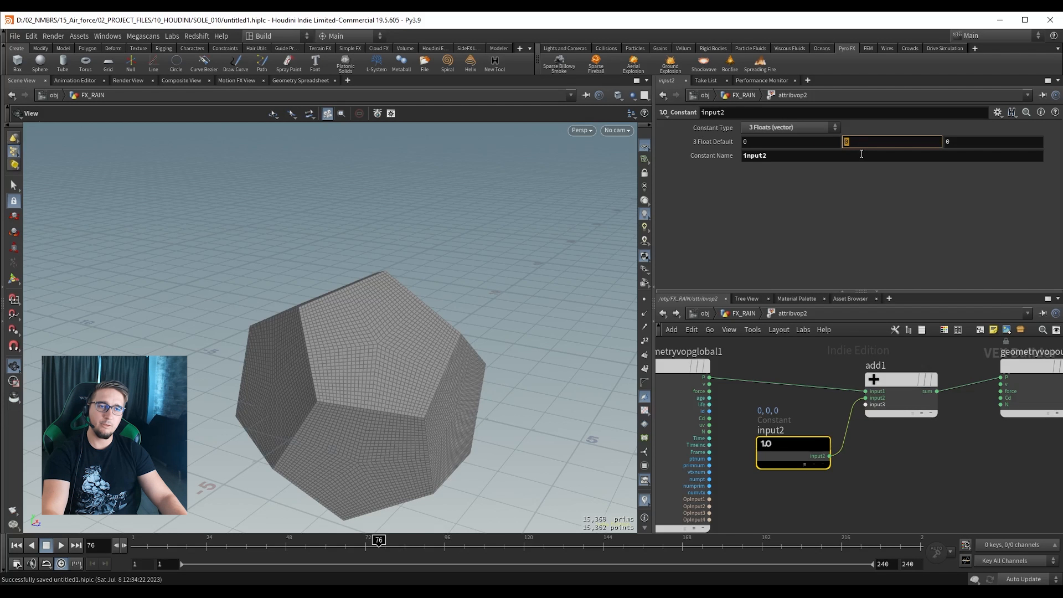
text(2)
key(Return)
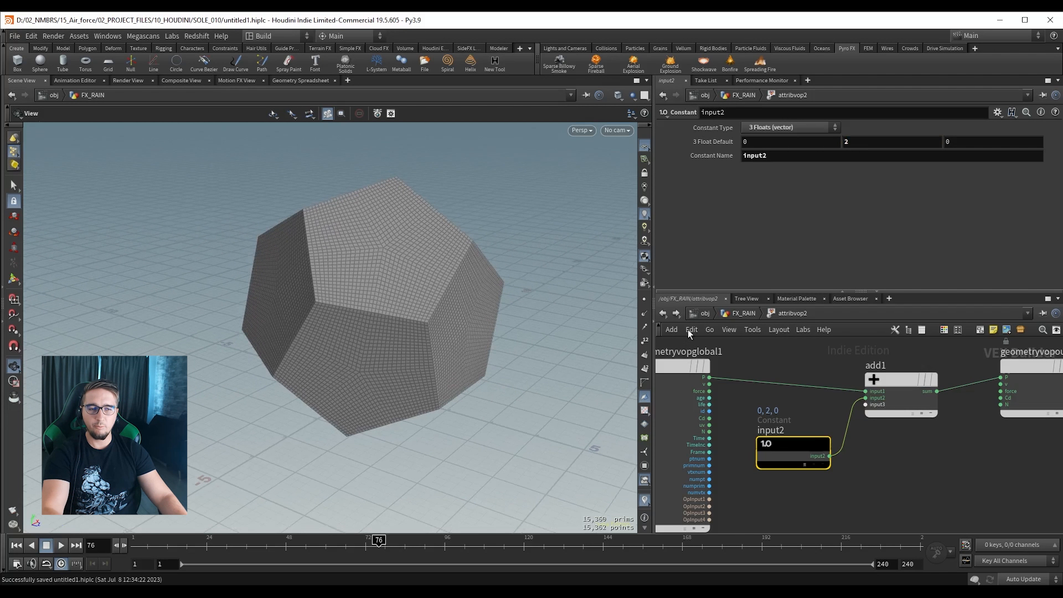
Compare the node network inside attribvop2 with the VEX line in attribwrangle1 as two ways of raising the points.
scroll(928, 460, down, 5)
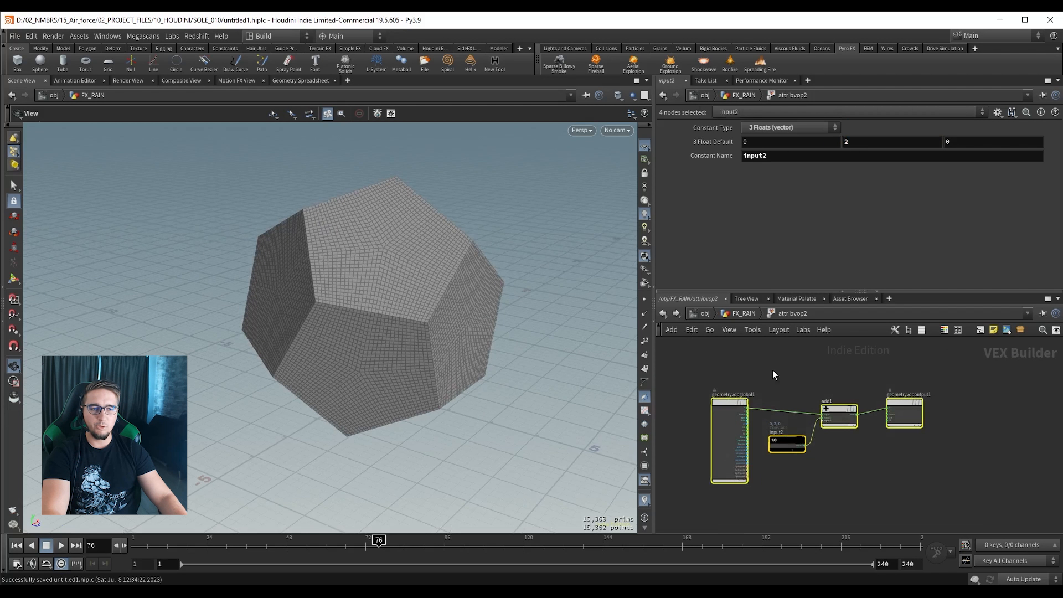
scroll(773, 369, down, 2)
key(u)
click(775, 457)
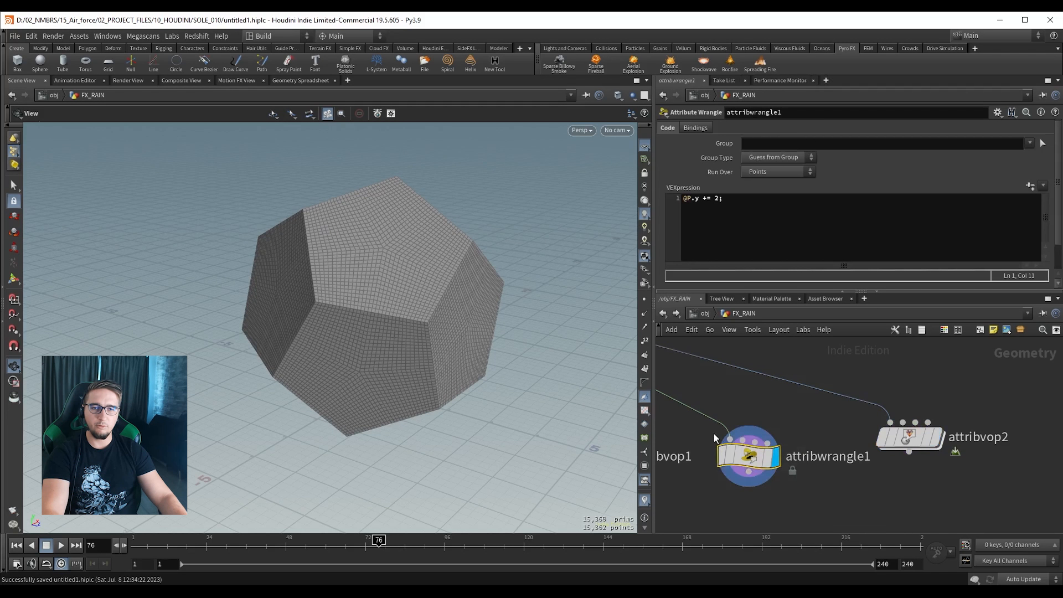
drag(731, 199, 682, 199)
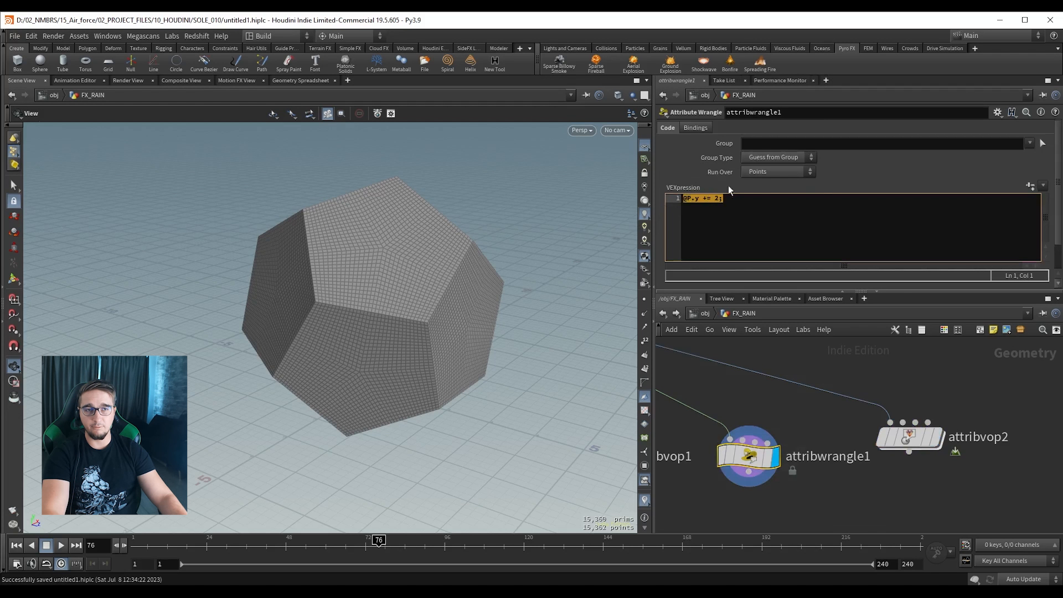
double_click(898, 421)
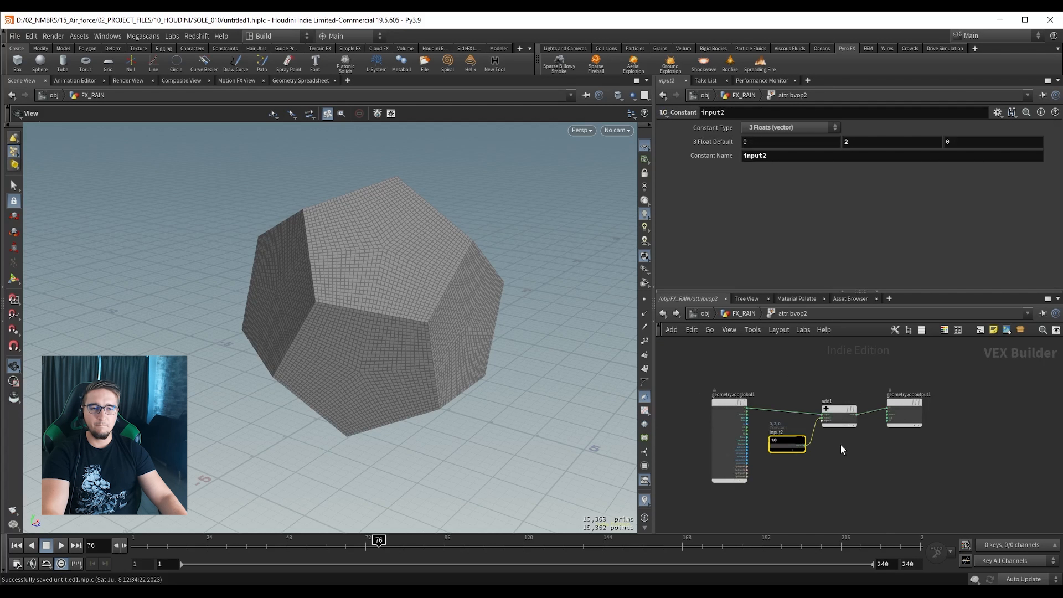
scroll(868, 464, up, 2)
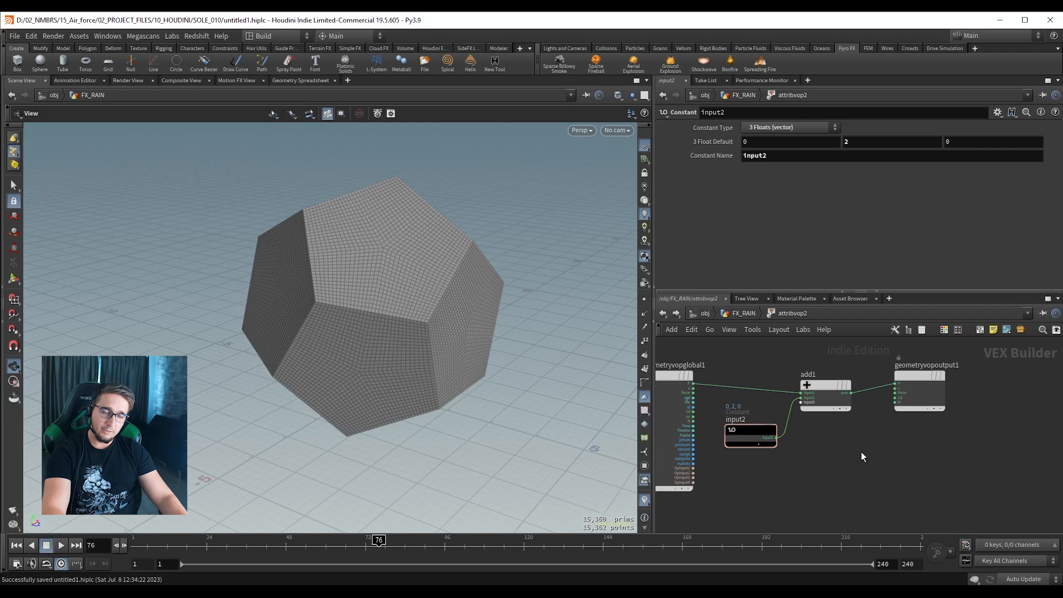
key(u)
click(762, 437)
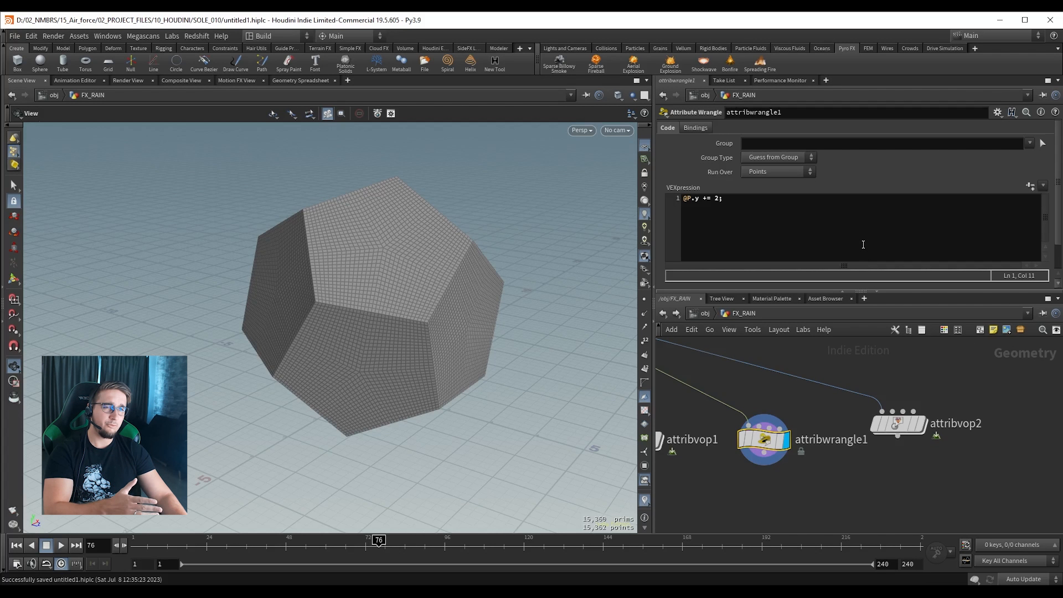
middle_drag(810, 472, 822, 453)
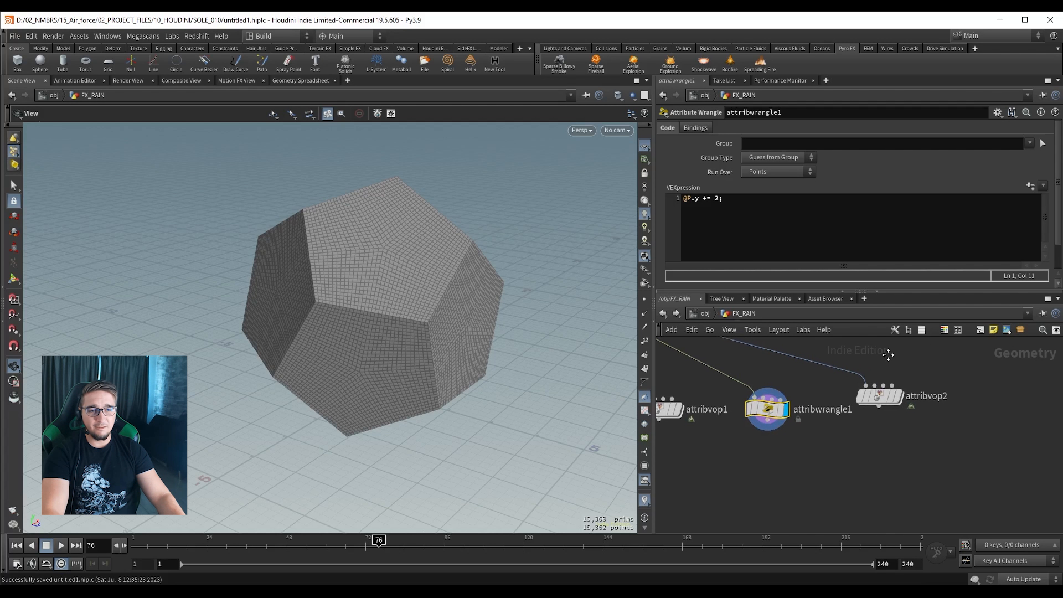
double_click(878, 407)
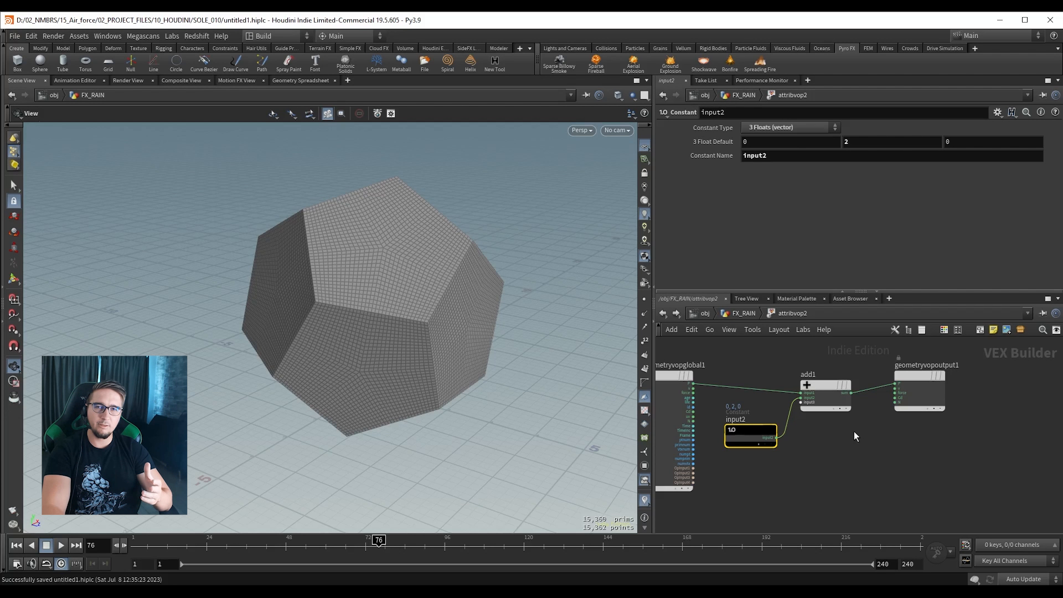
middle_drag(853, 431, 859, 434)
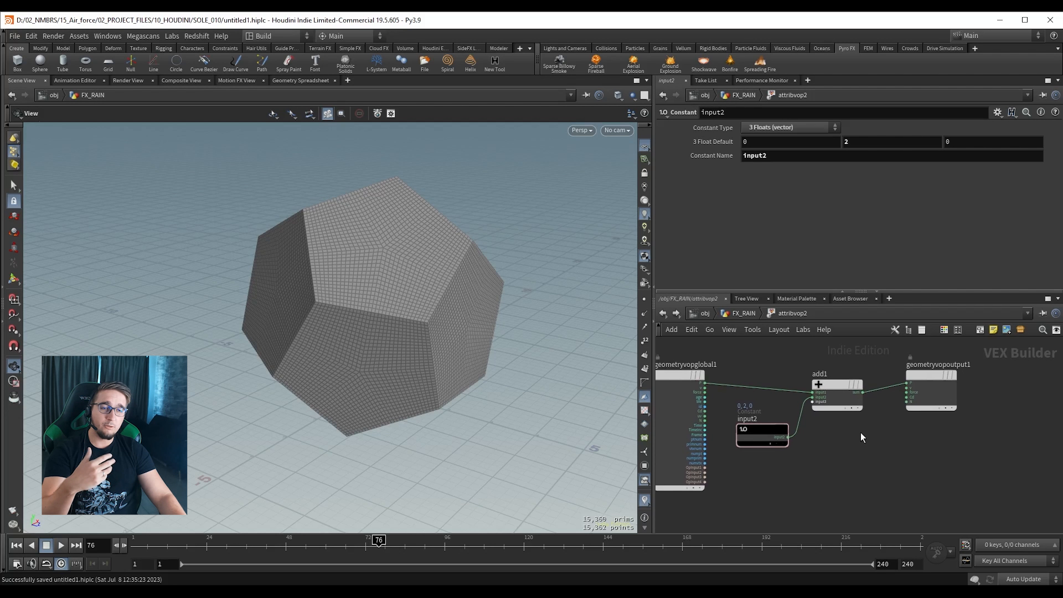
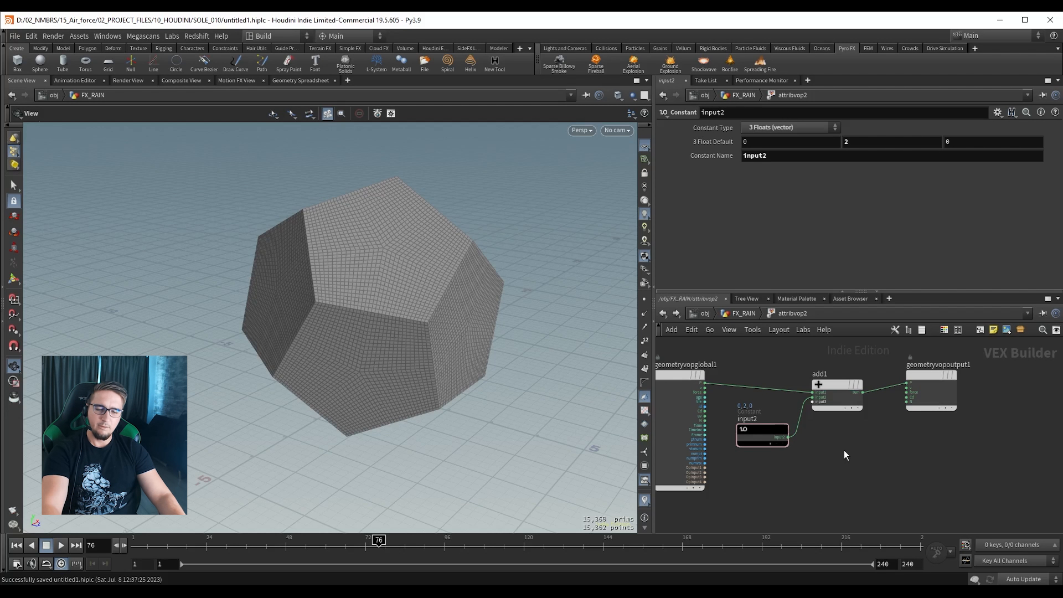
Leave the attribvop2 network and start a second line with the findattribval function in the VEX code of attribwrangle1.
key(u)
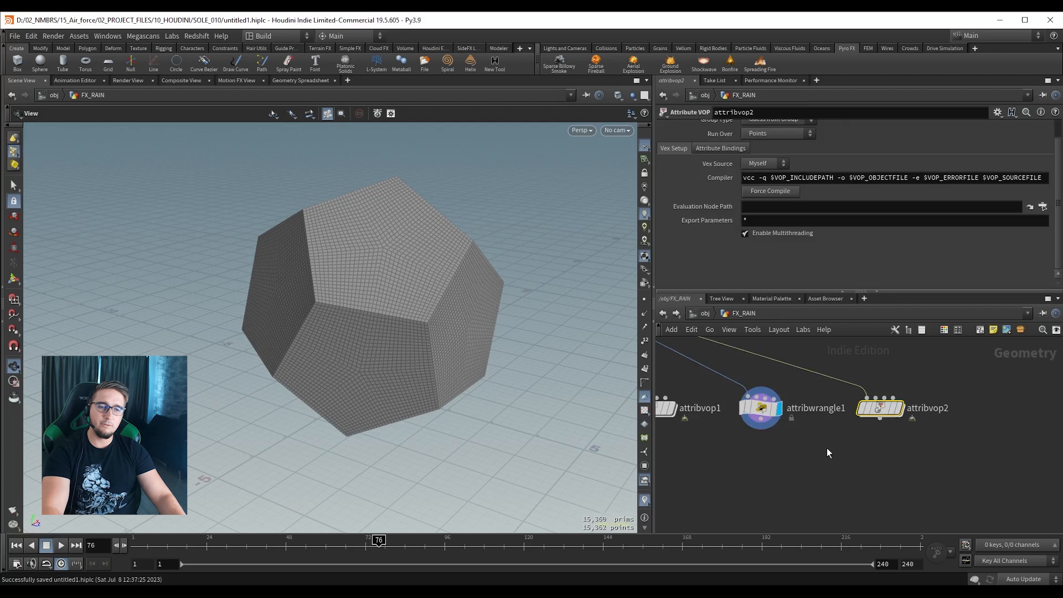
click(761, 408)
click(737, 206)
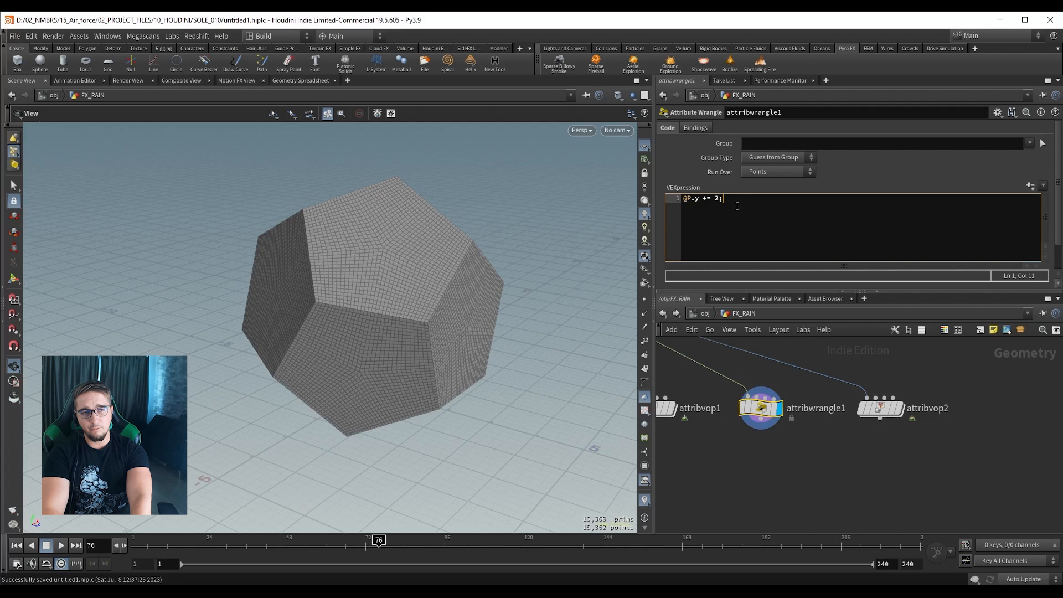
key(Return)
text(findat)
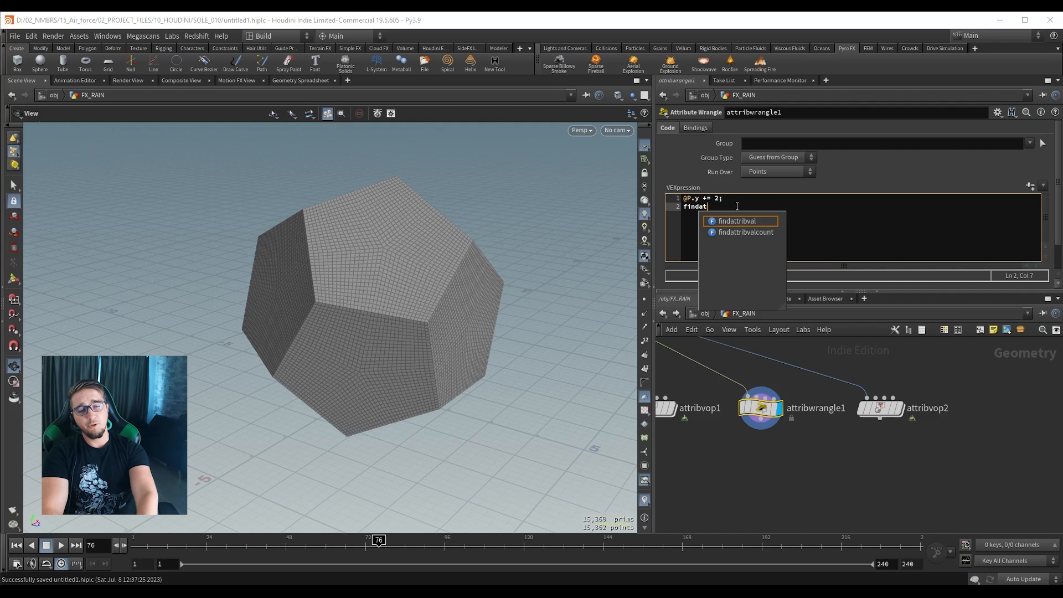
key(Down)
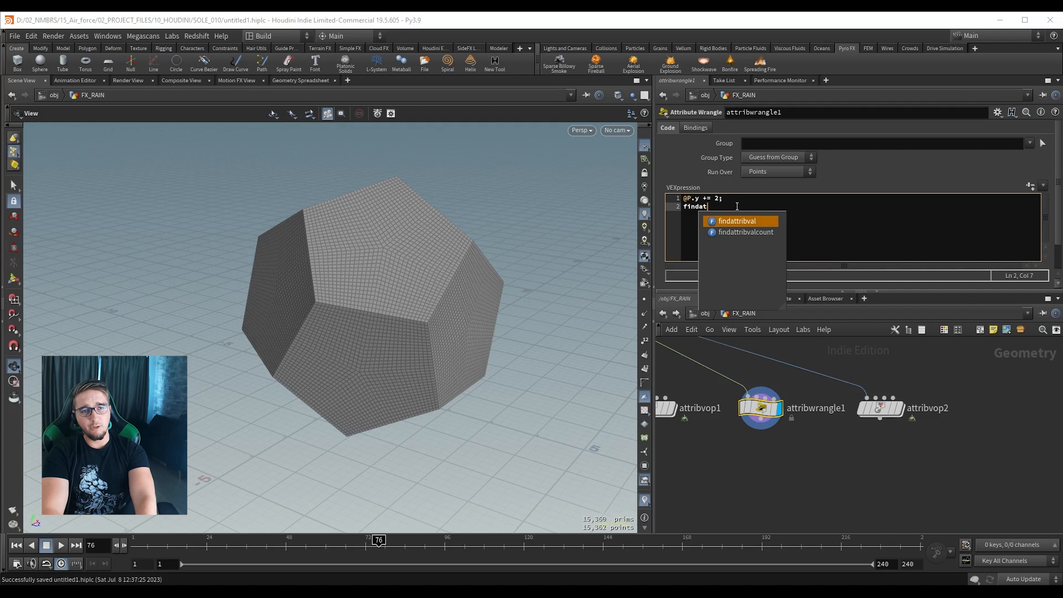
key(Return)
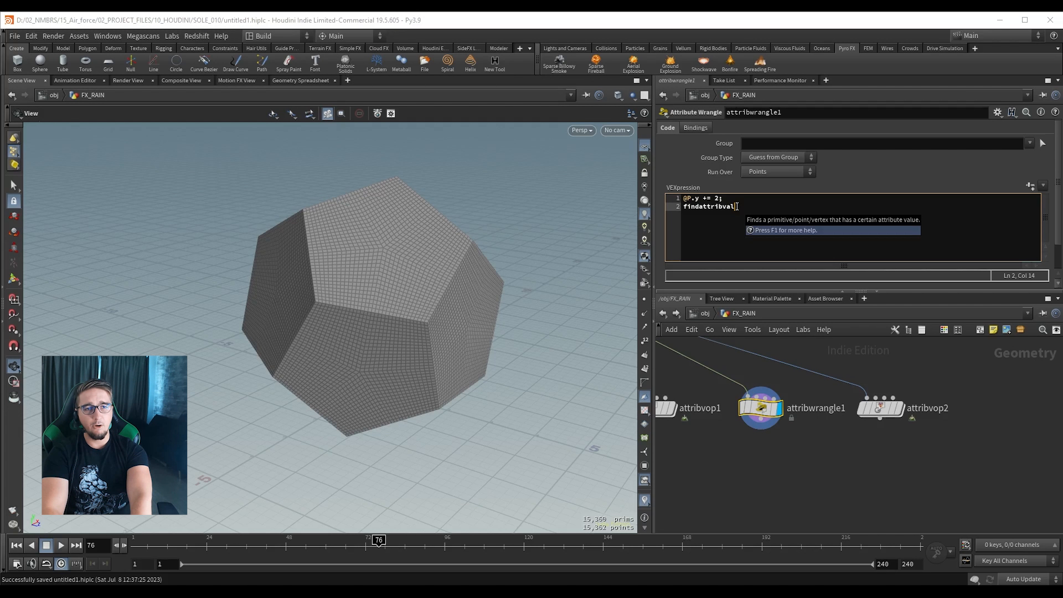
key(F1)
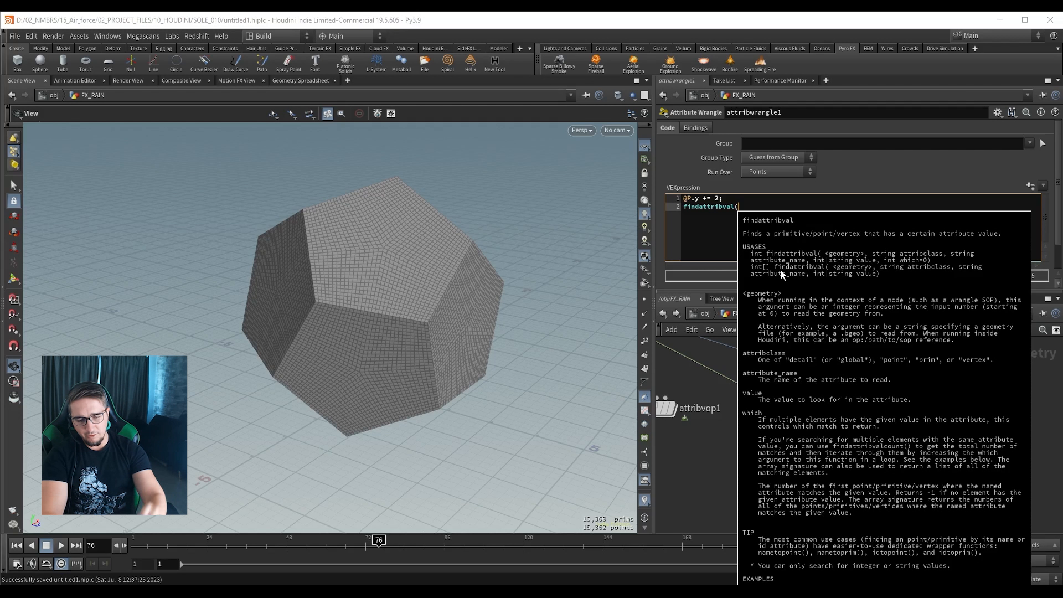
text(0,)
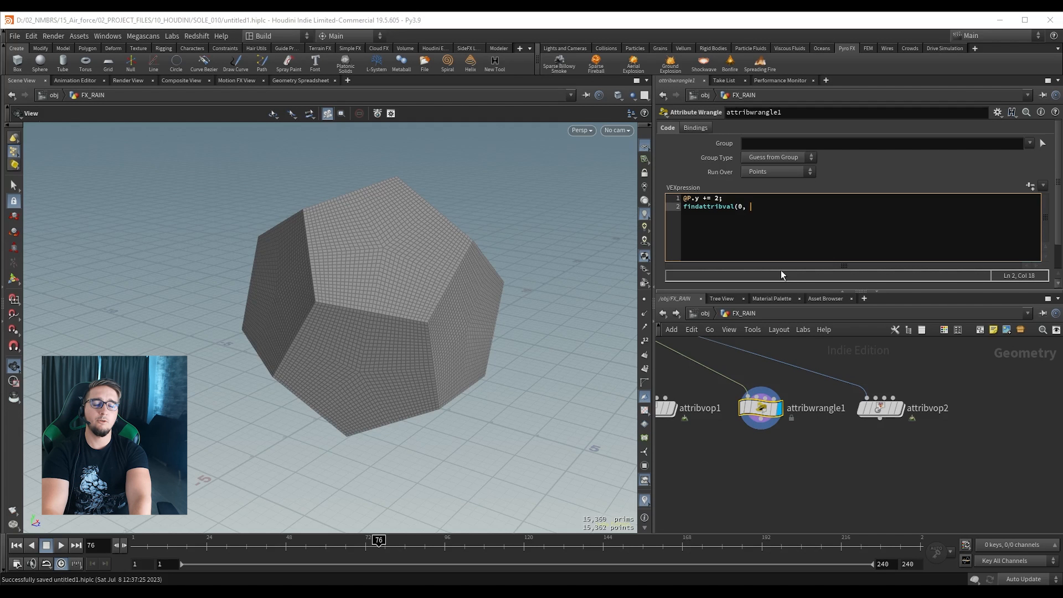
text( @ptnum,)
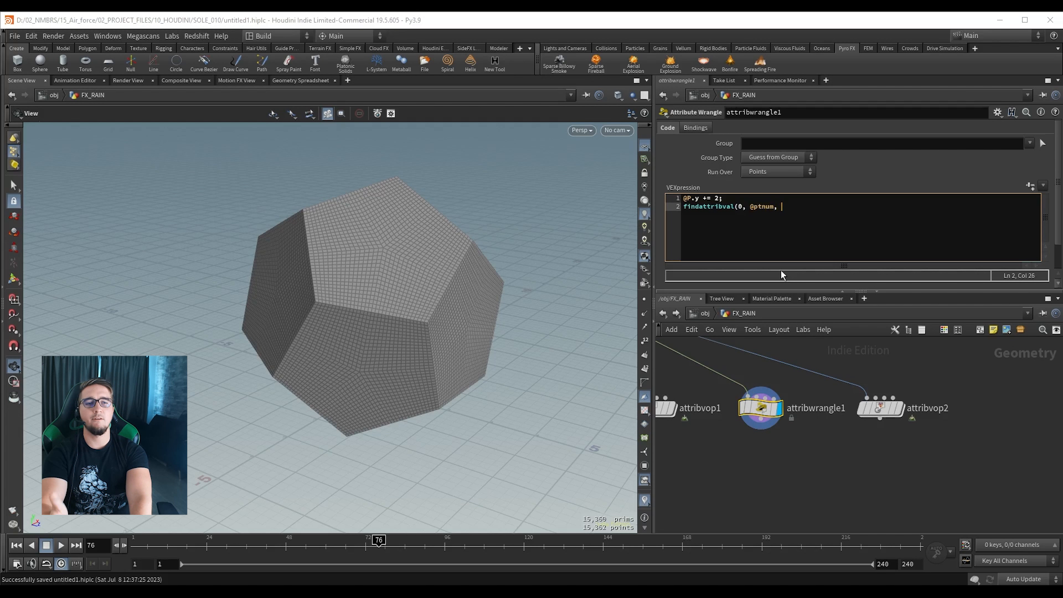
text(loat)
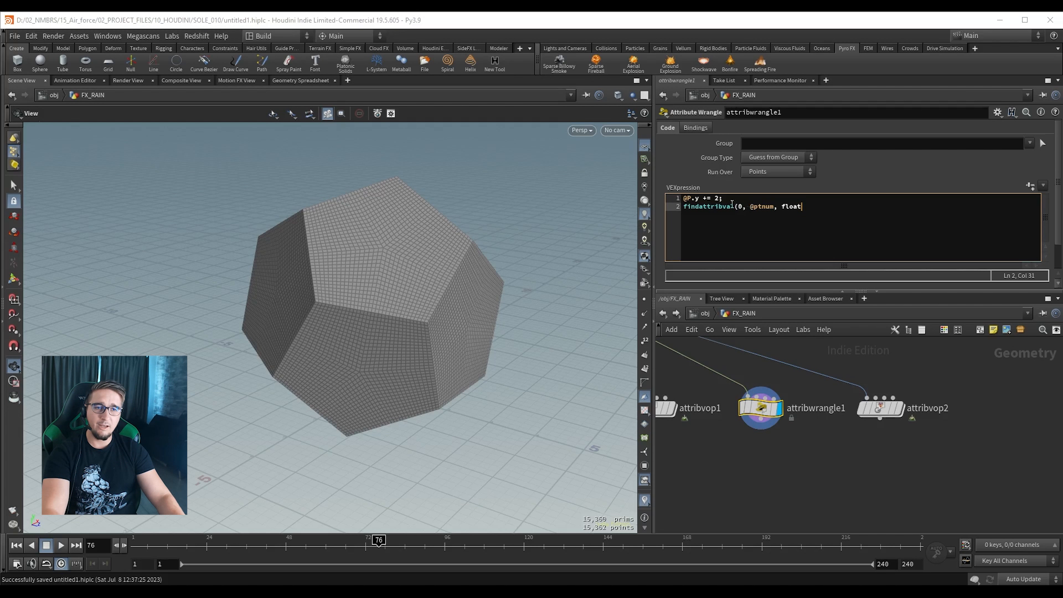
Read the argument signature on the findattribval help page, close it and return to the end of the VEX line.
click(712, 207)
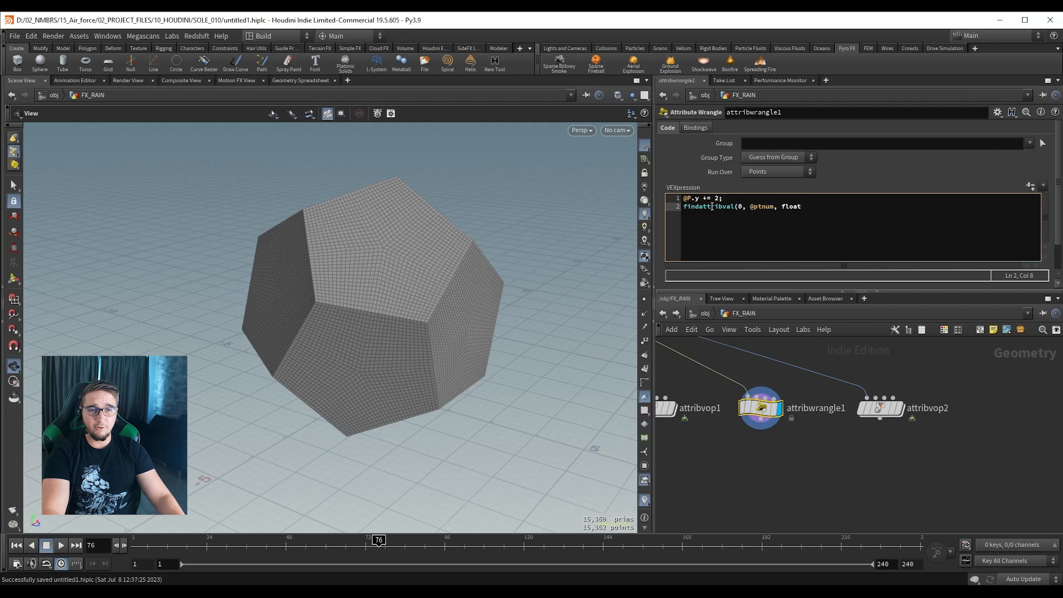
key(F1)
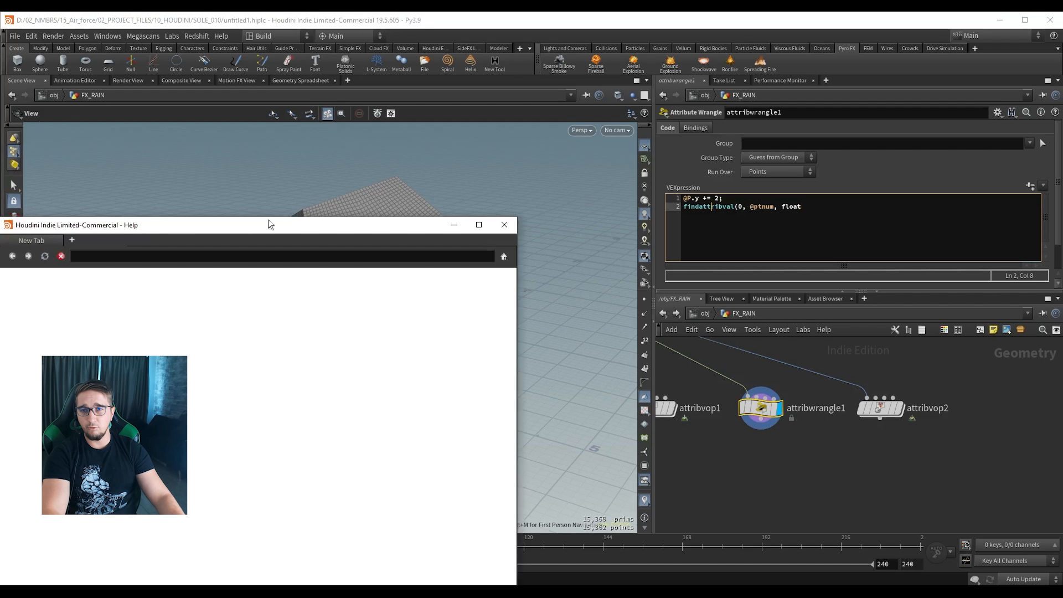
drag(364, 232, 404, 194)
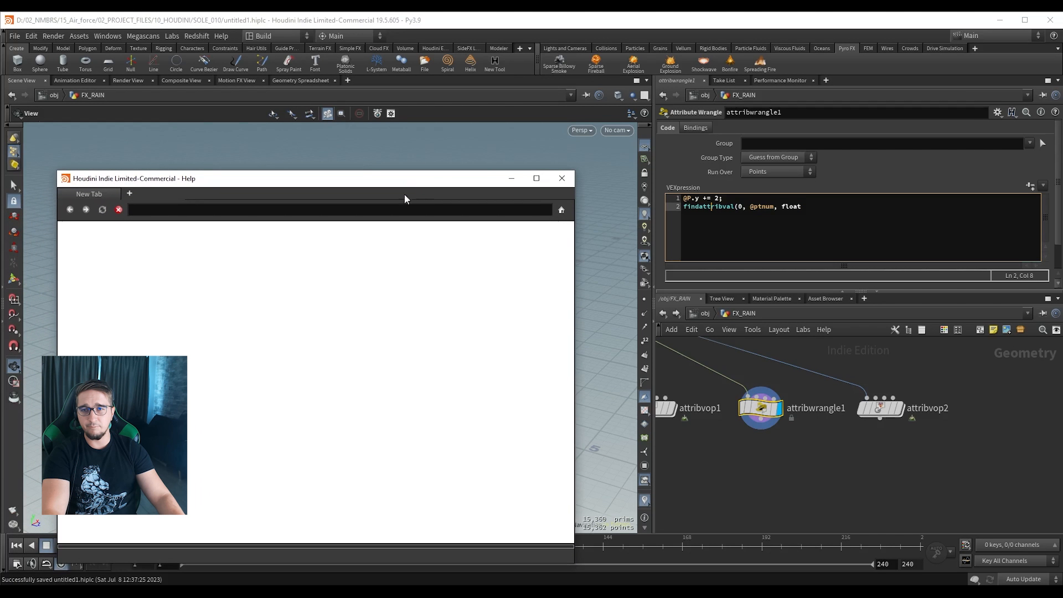
drag(290, 340, 311, 360)
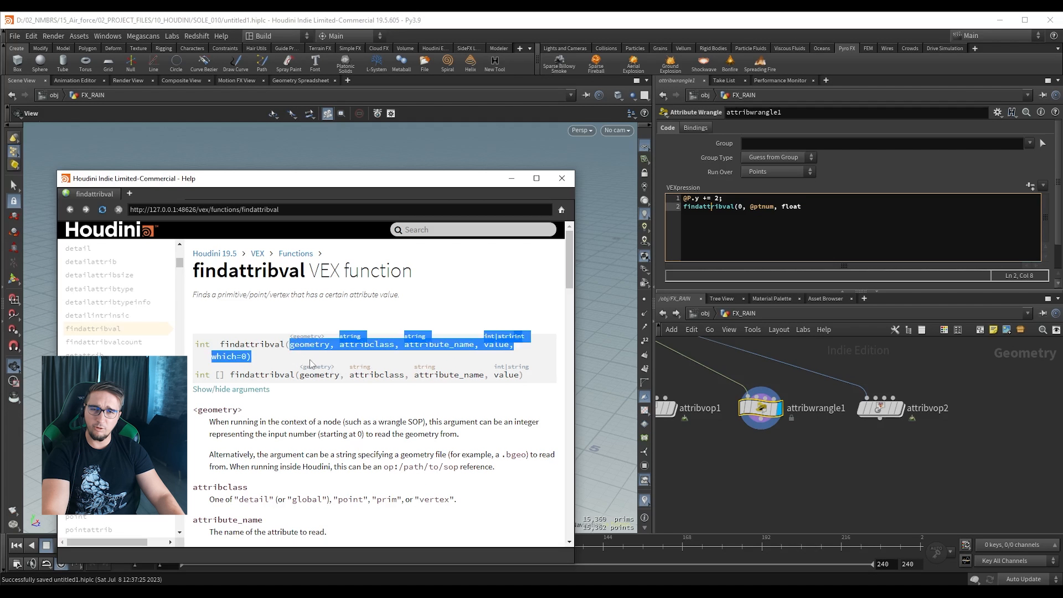
click(319, 347)
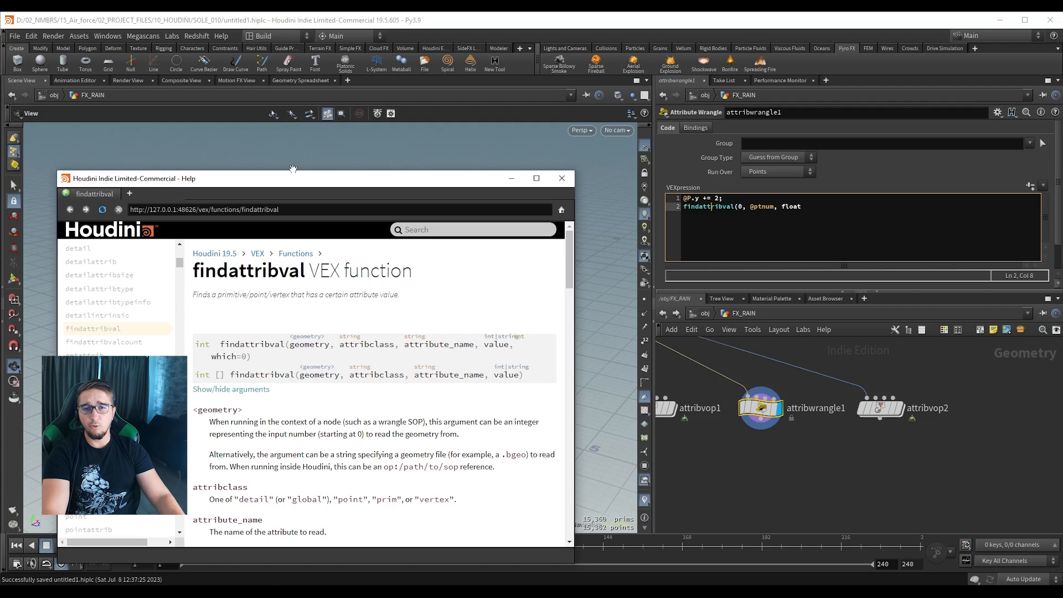
click(562, 178)
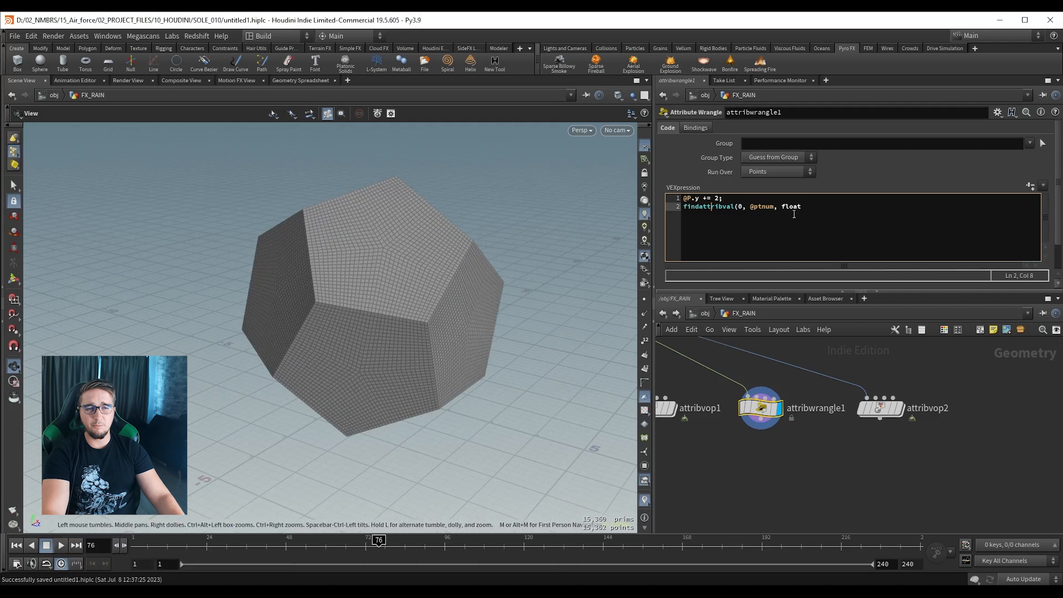
click(806, 206)
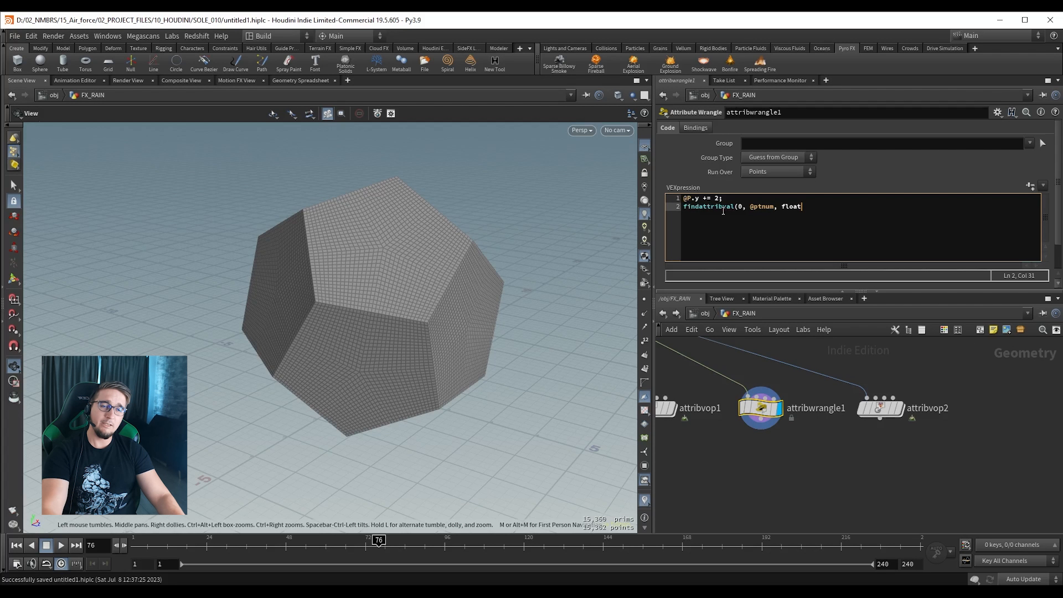
Add a Find Attribute Value node inside attribvop2 and save the scene.
double_click(882, 410)
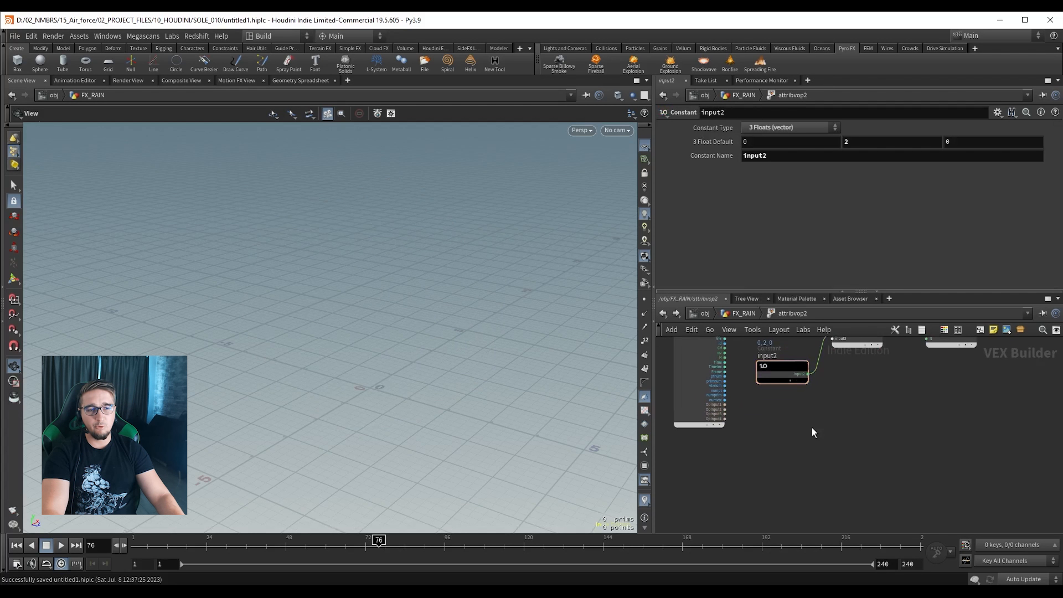
key(Tab)
text(find)
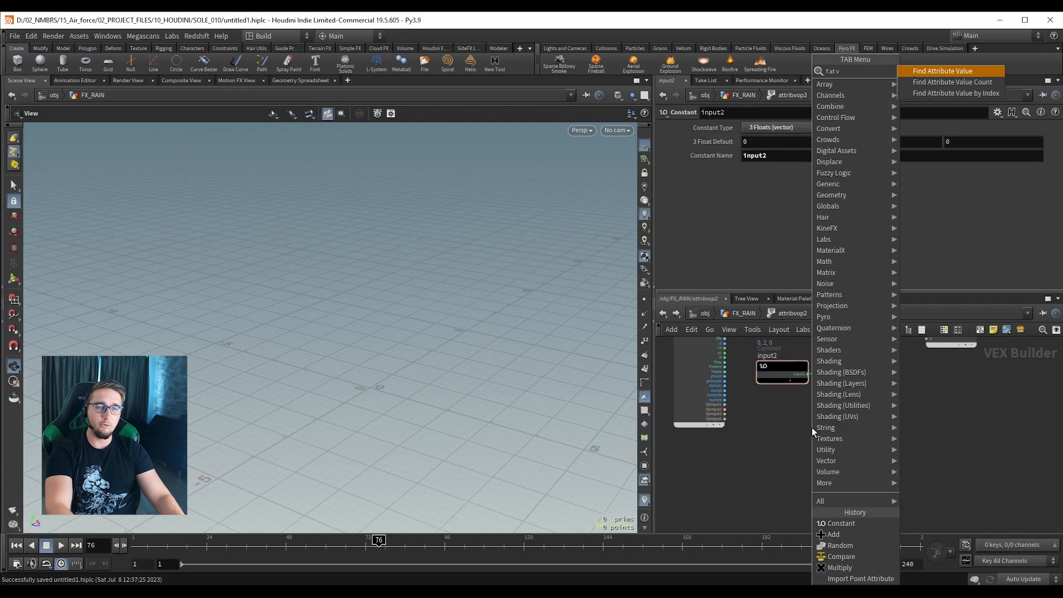
key(Return)
click(801, 433)
scroll(799, 431, up, 5)
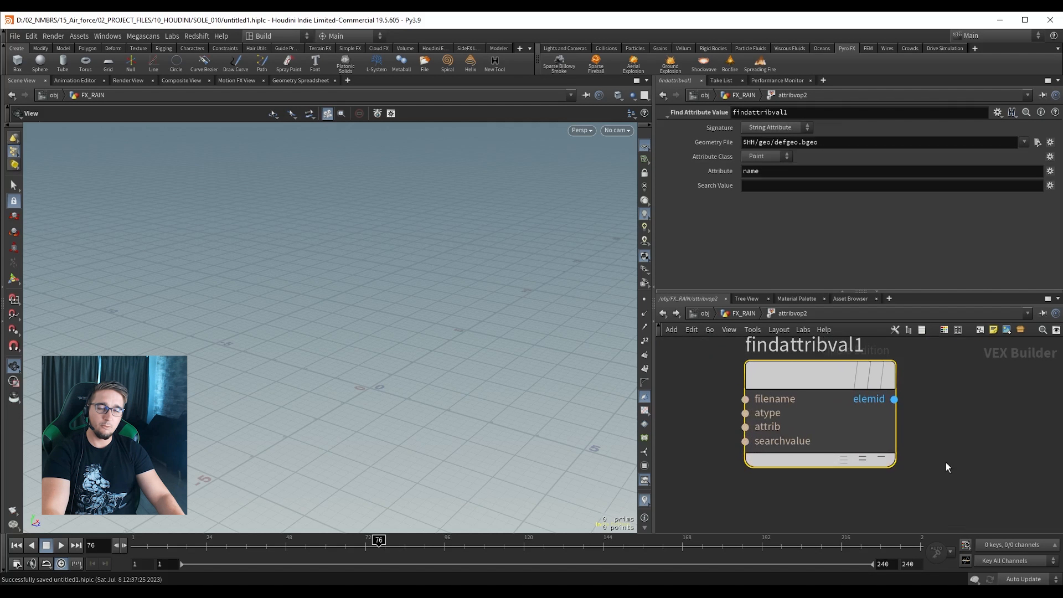
scroll(946, 463, down, 2)
key(ctrl+s)
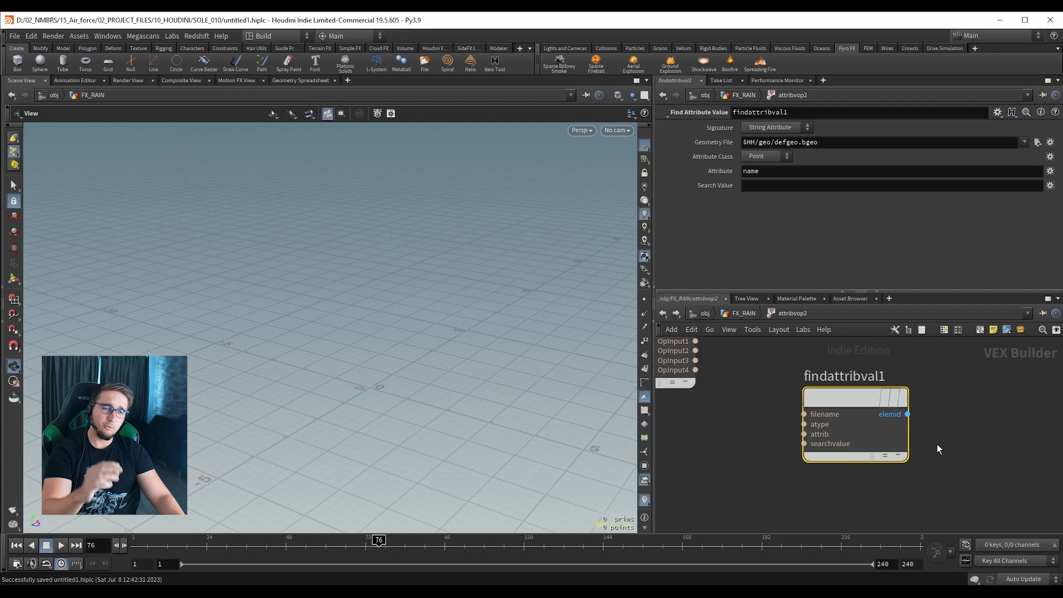
Connect OpInput2 of the geometry global node to the filename input of findattribval1.
scroll(825, 440, up, 1)
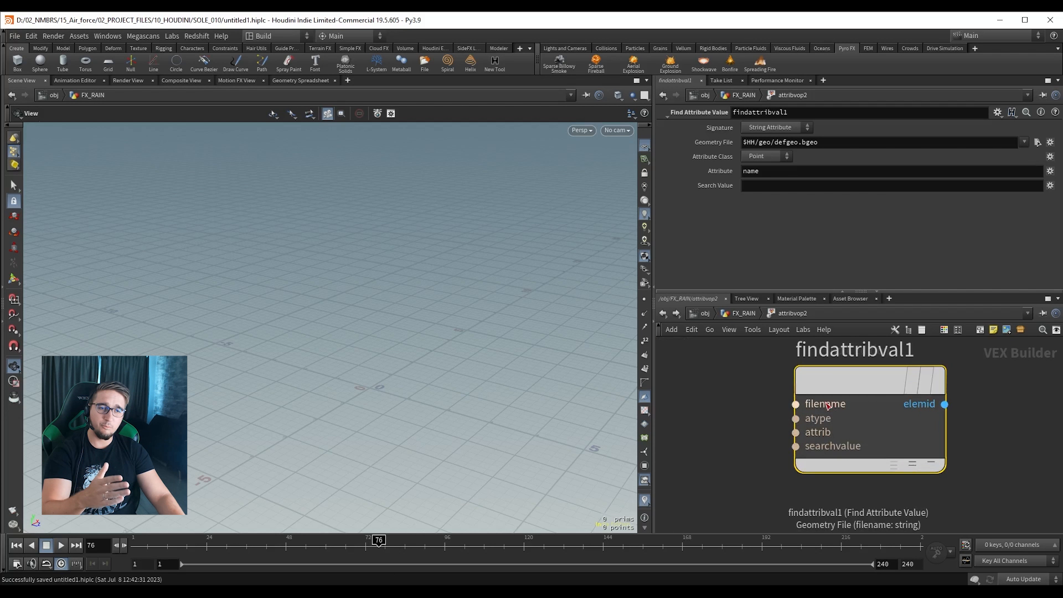
scroll(861, 437, down, 4)
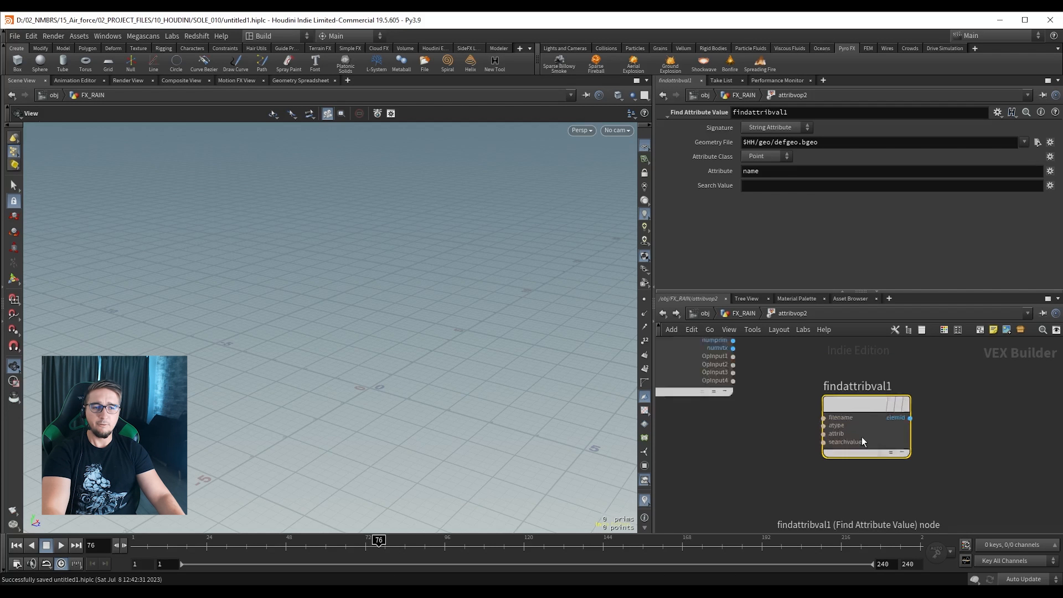
scroll(737, 430, up, 2)
middle_drag(768, 422, 769, 450)
click(719, 372)
click(827, 436)
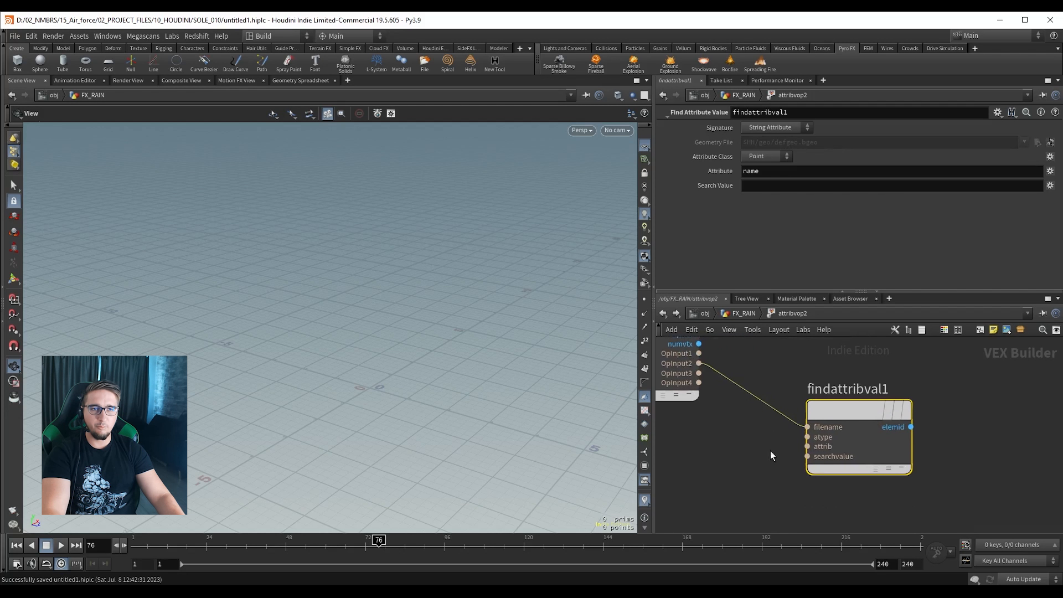
Set findattribval1's Attribute Class to Primitive and its Attribute to class.
click(764, 157)
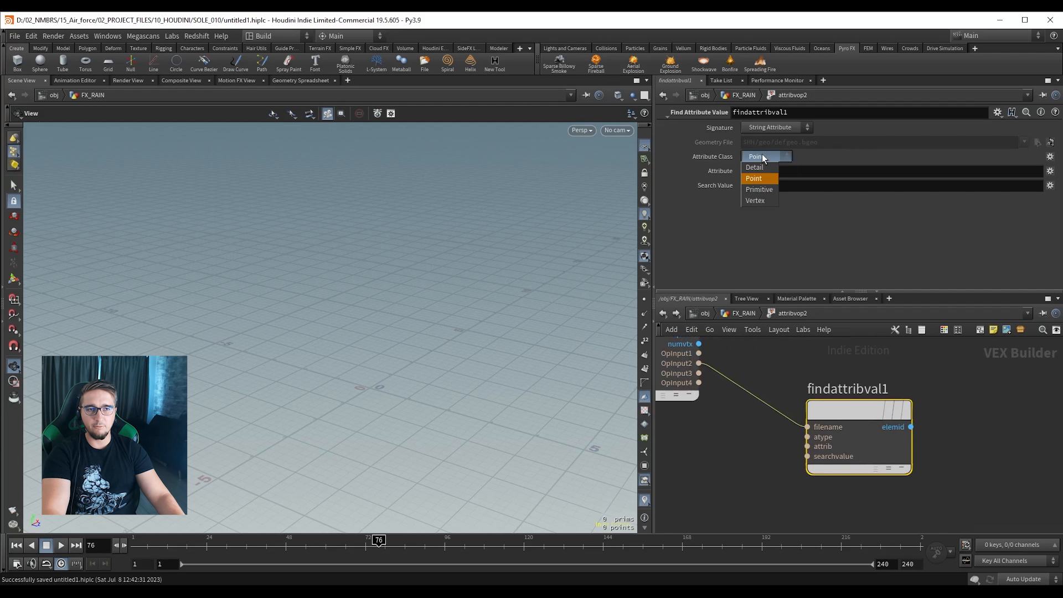
click(764, 188)
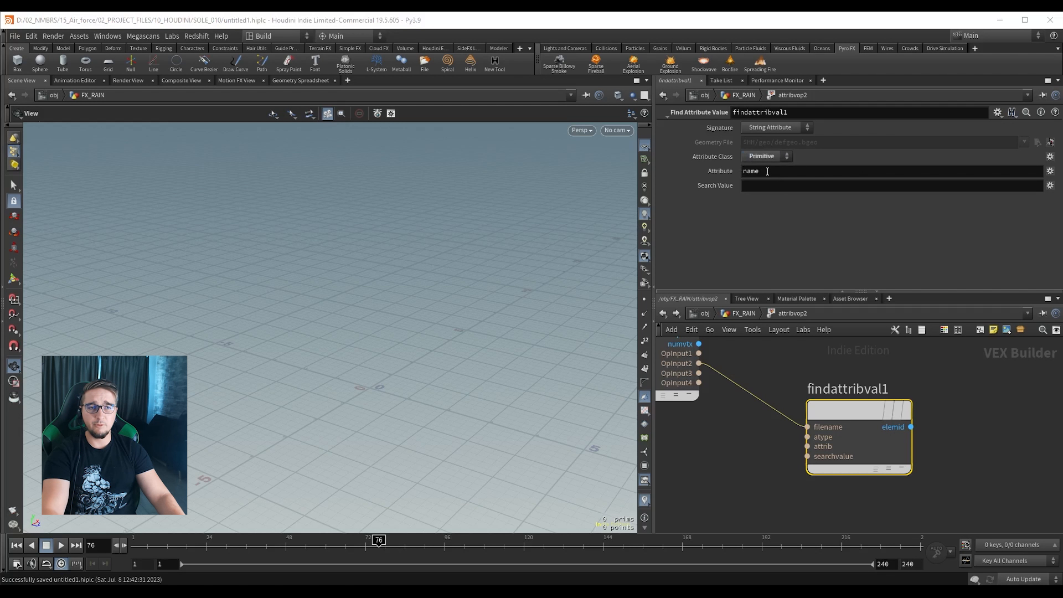
drag(770, 171, 721, 168)
text(p)
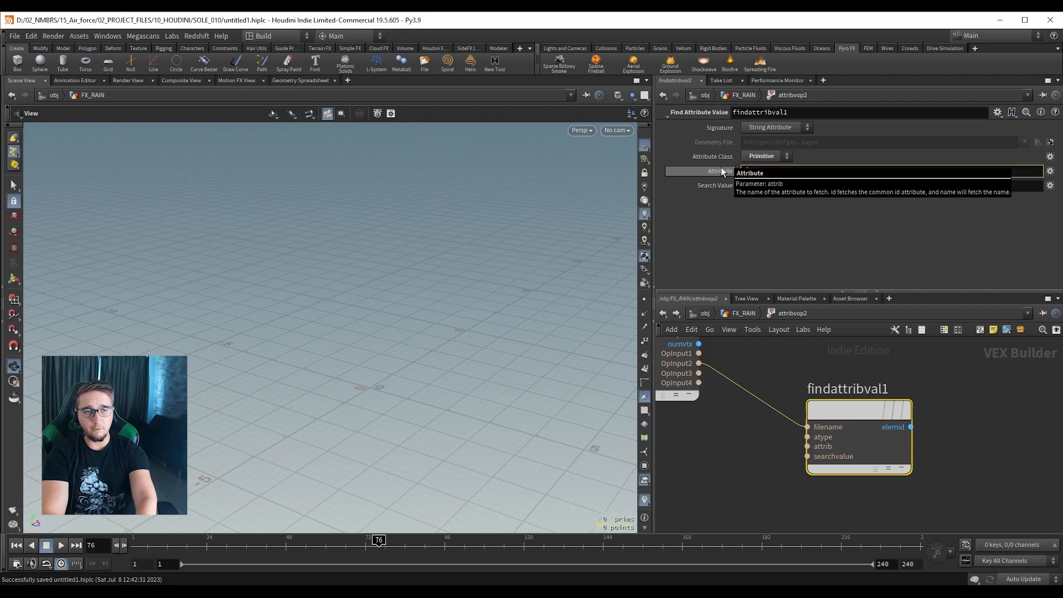
text(lass)
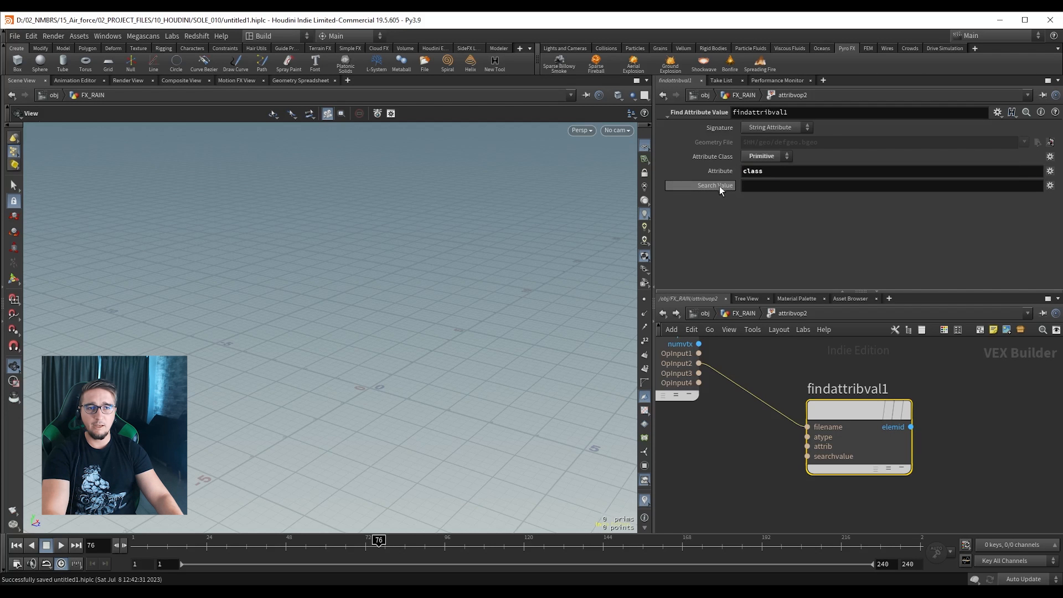
Check the Signature options of findattribval1, keeping String Attribute.
middle_drag(756, 462, 767, 439)
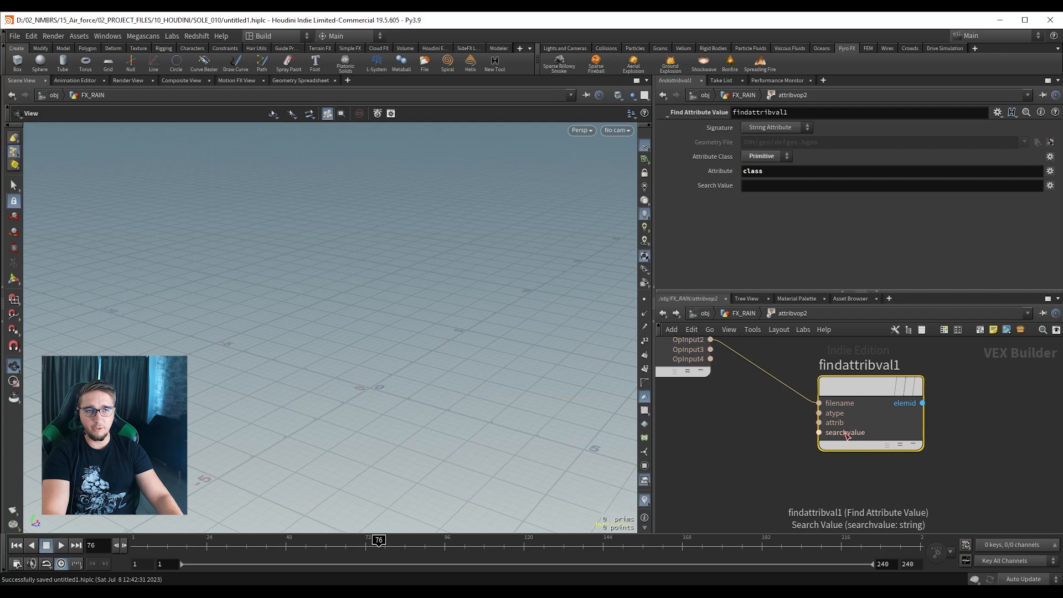
click(768, 129)
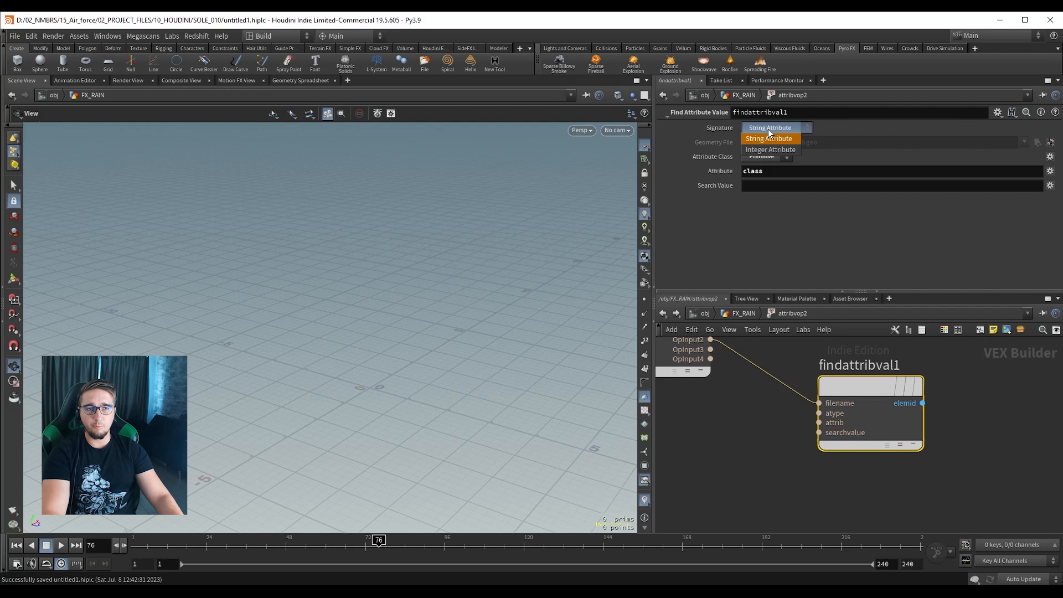
click(770, 143)
click(772, 128)
click(769, 139)
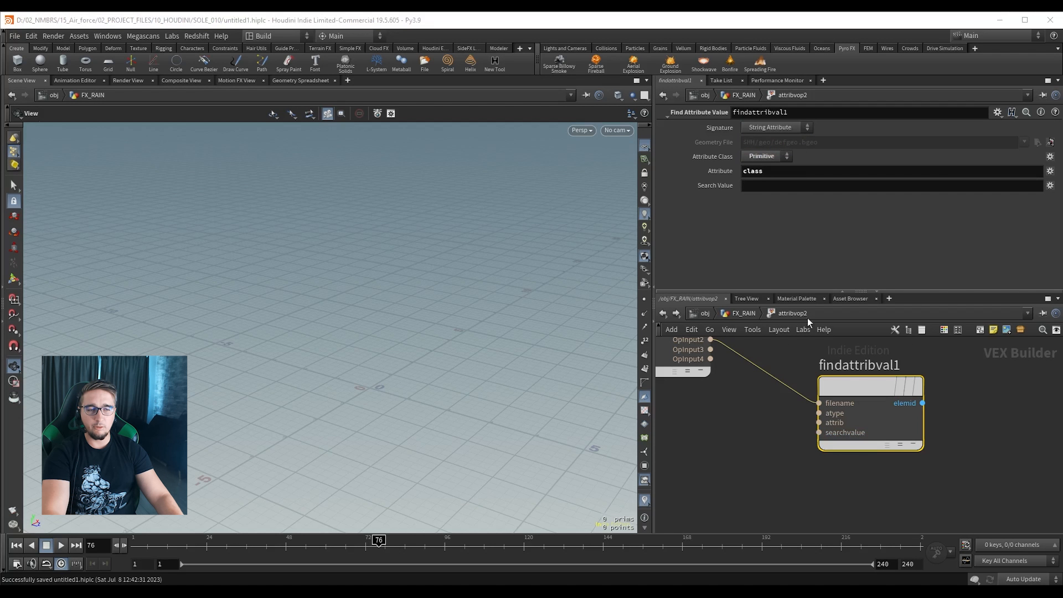
middle_drag(957, 393, 839, 435)
drag(803, 431, 862, 416)
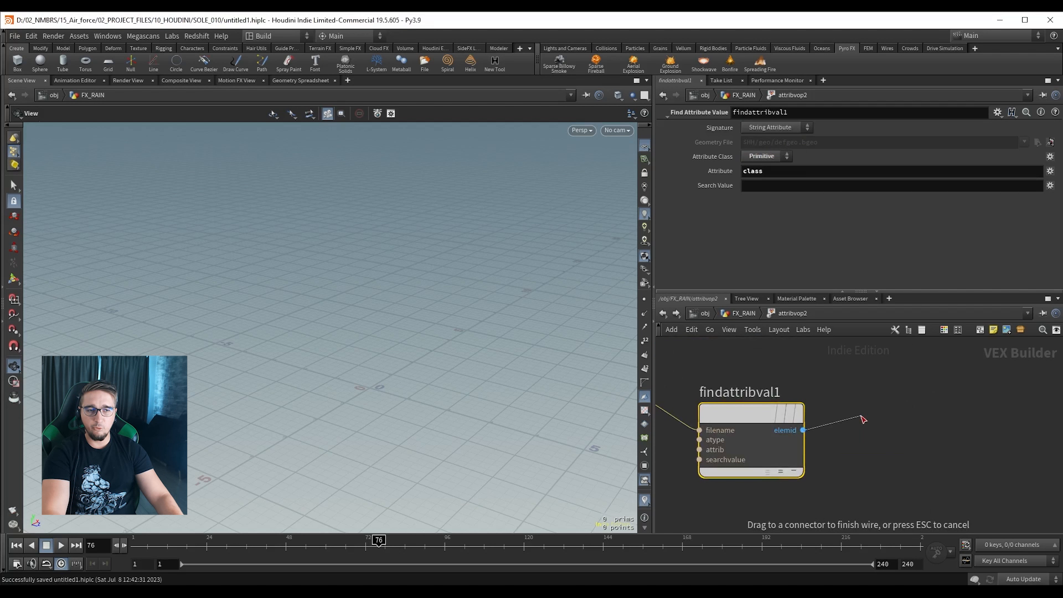
scroll(847, 414, down, 5)
middle_drag(929, 363, 850, 405)
key(Escape)
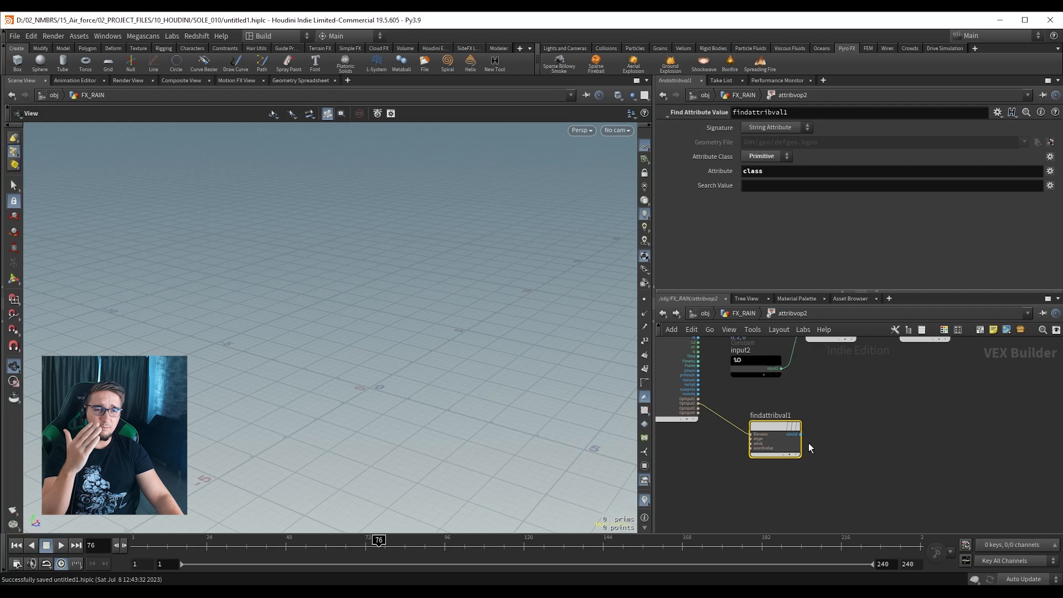
scroll(811, 439, up, 3)
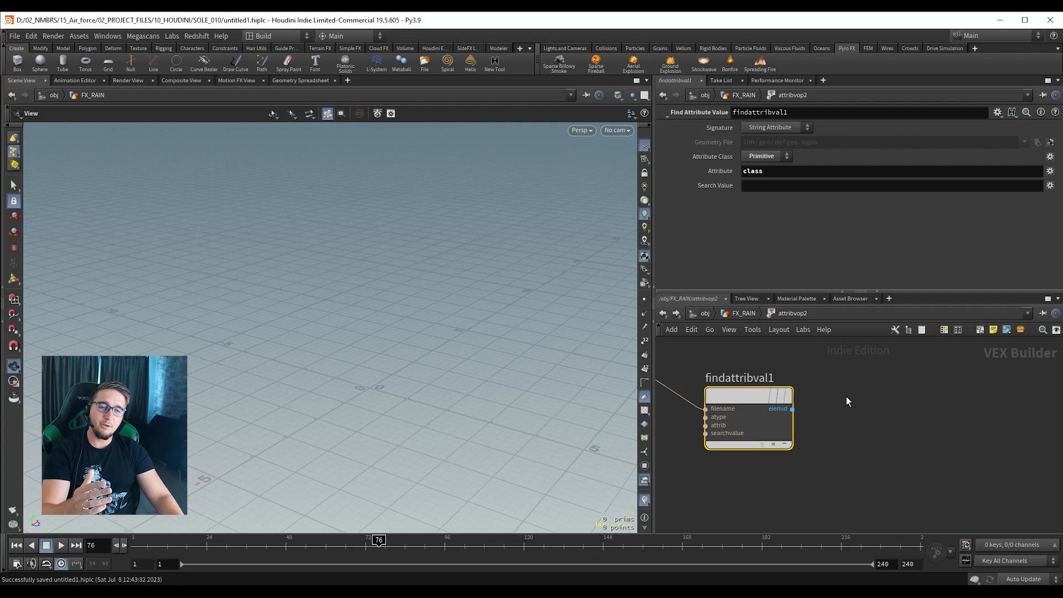
mouse_move(789, 412)
scroll(738, 403, down, 2)
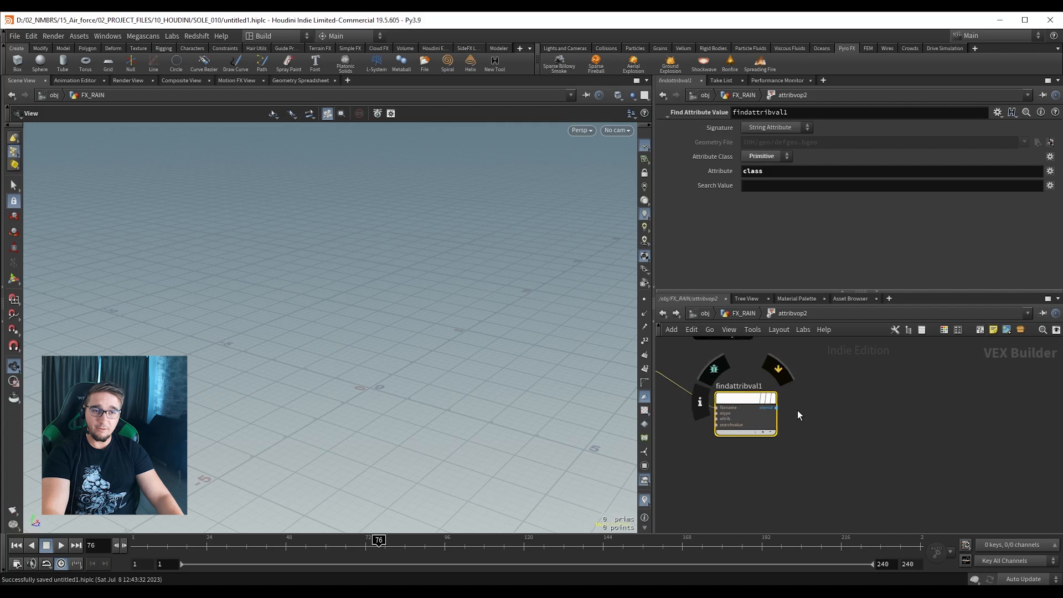
middle_drag(797, 410, 827, 440)
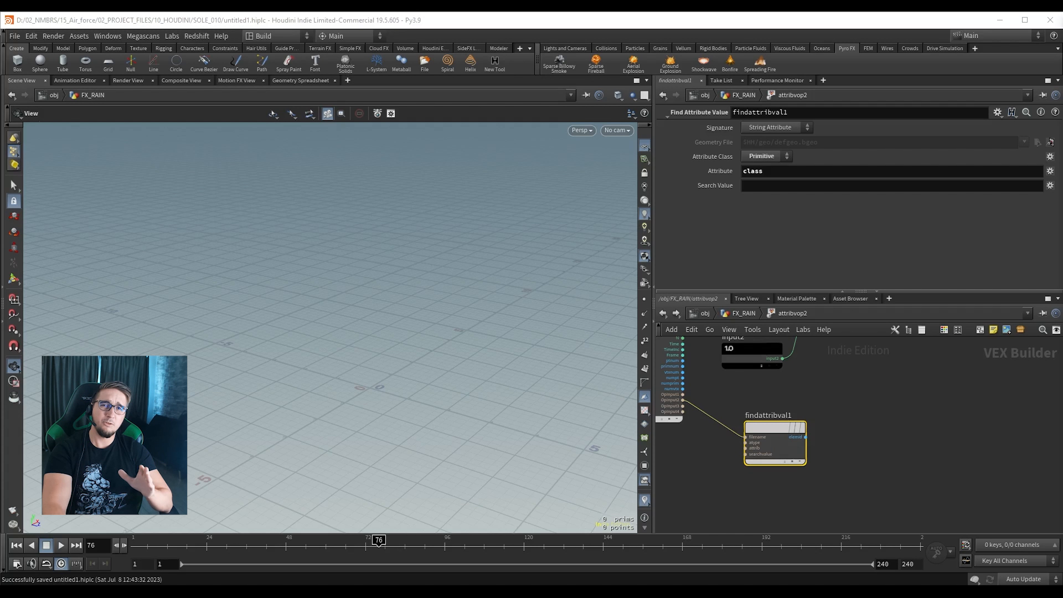
Add an If Block node pair beside findattribval1 in the attribvop2 network.
click(909, 420)
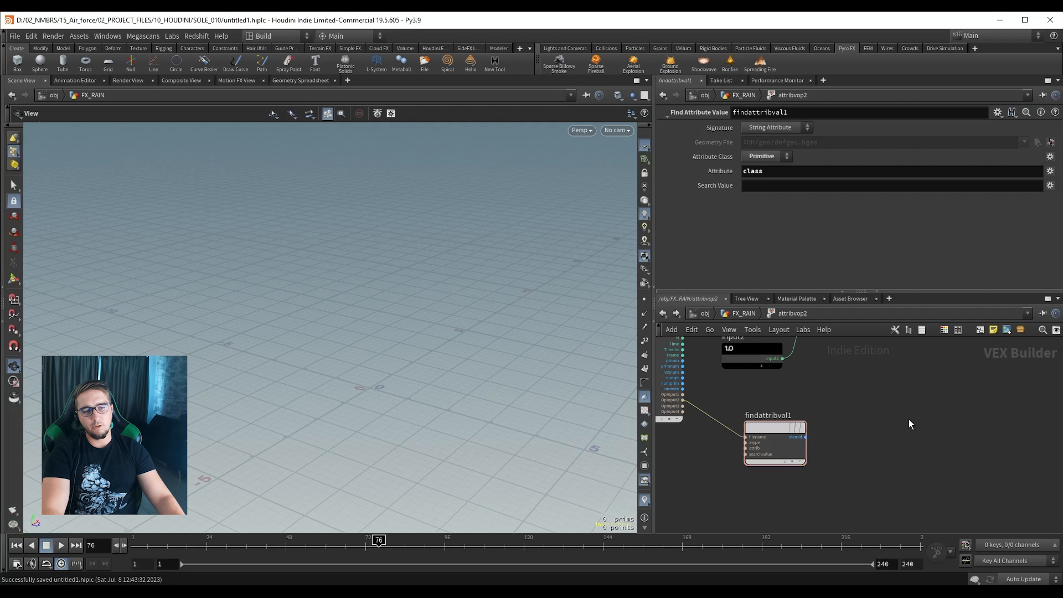
scroll(886, 408, down, 2)
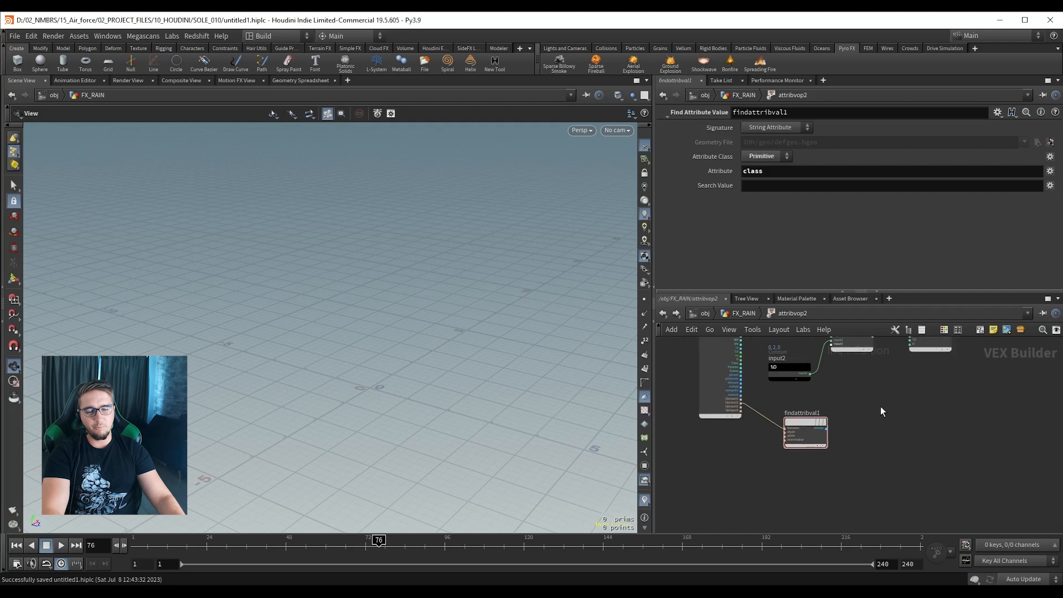
middle_drag(879, 406, 861, 417)
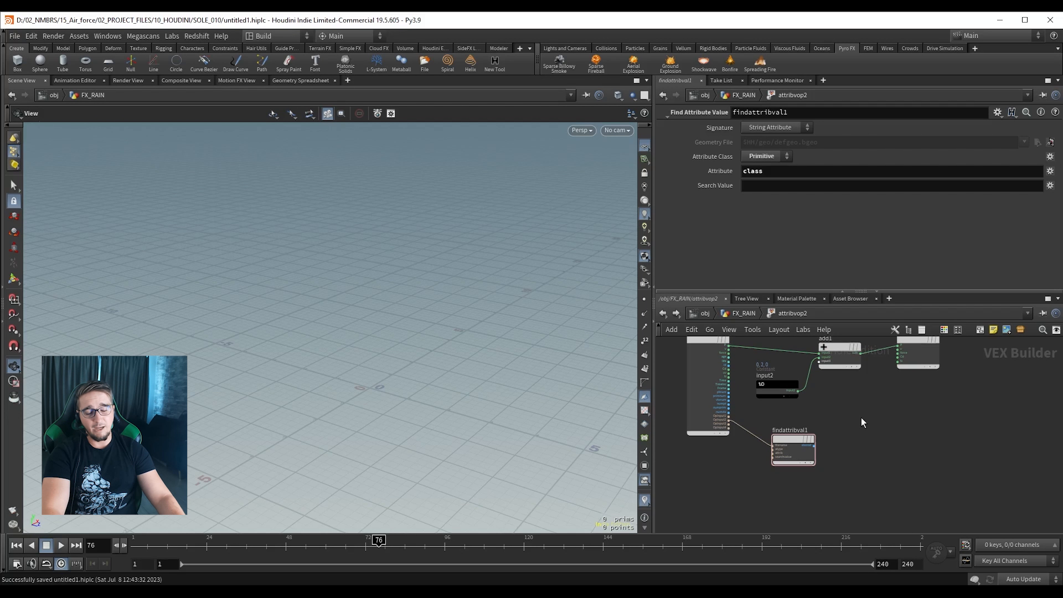
scroll(858, 411, up, 1)
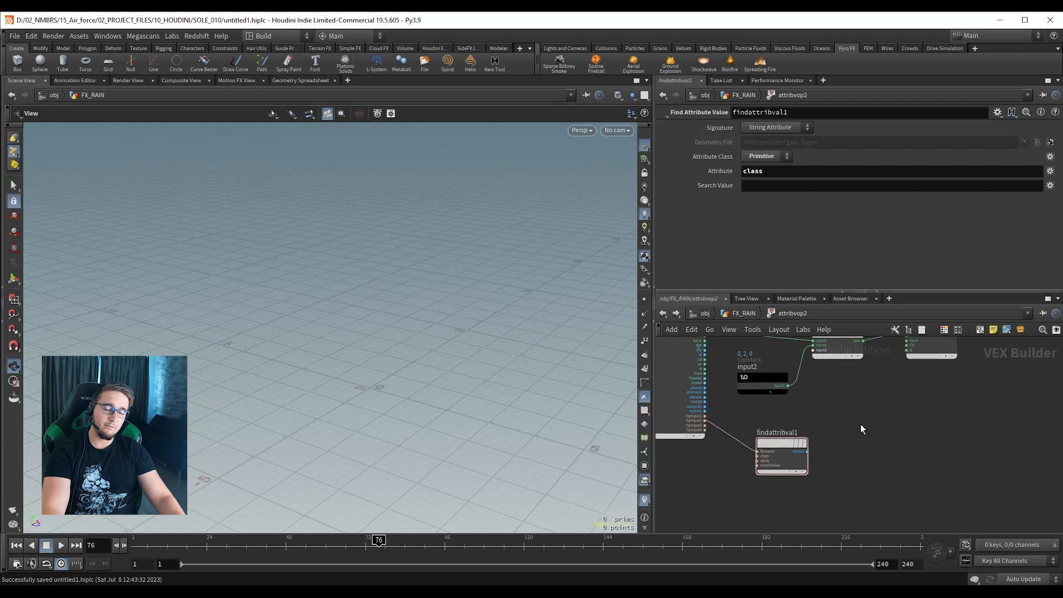
key(Tab)
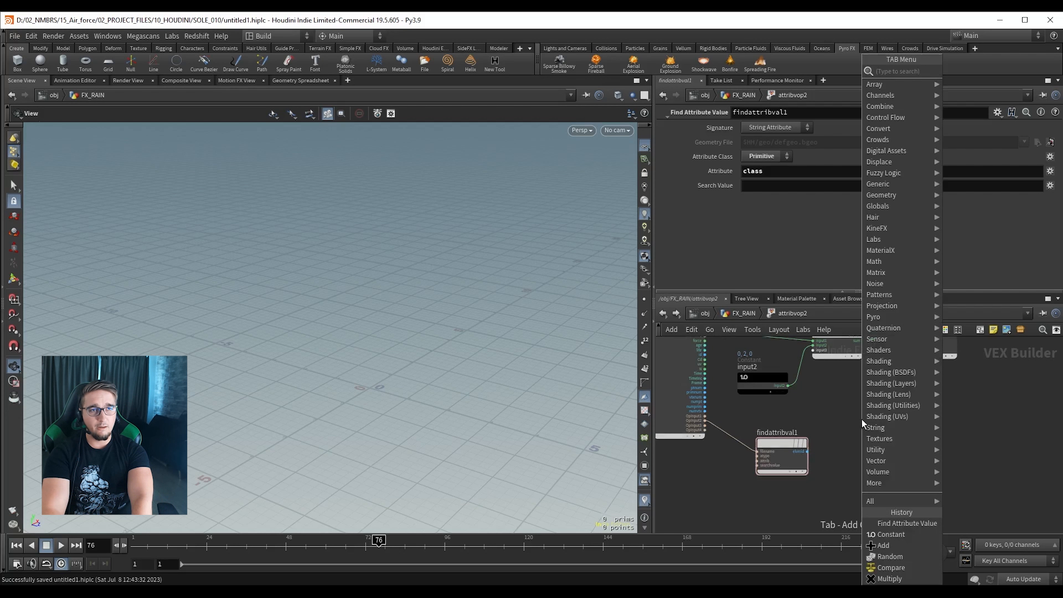
text(if block)
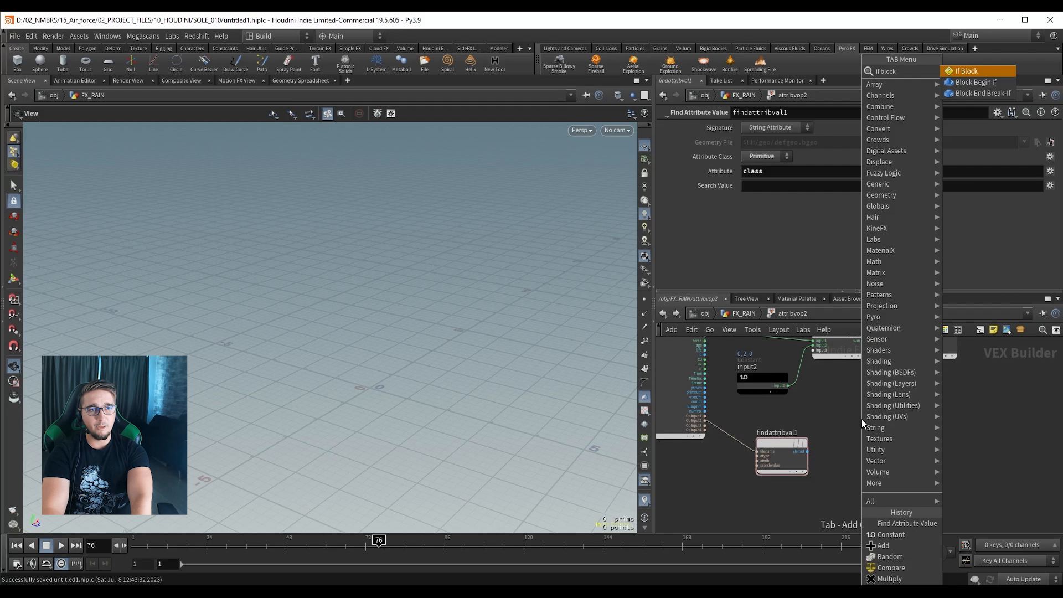
key(Return)
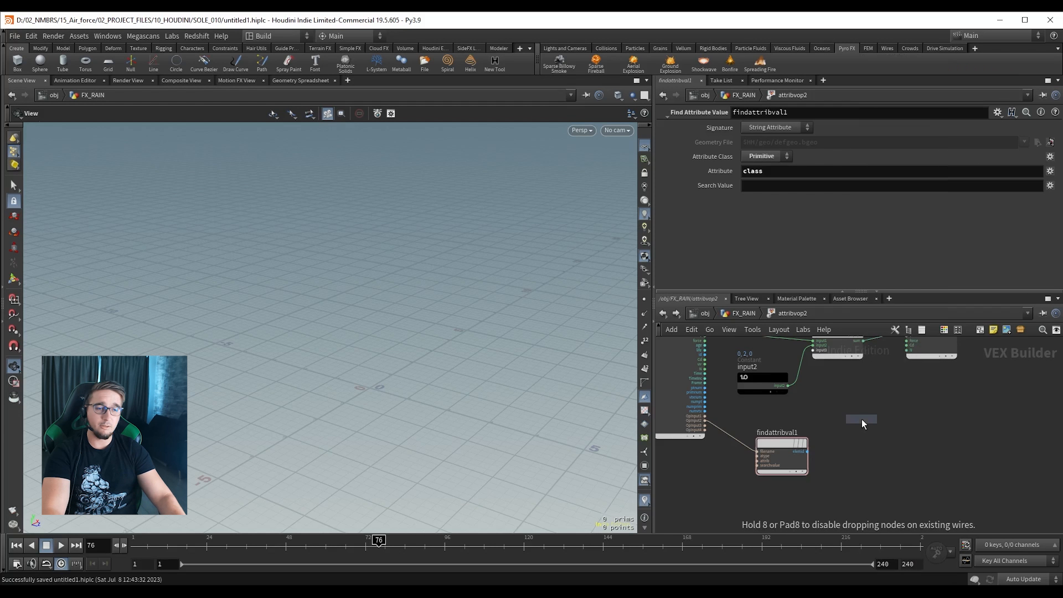
click(861, 420)
middle_drag(1003, 486, 990, 480)
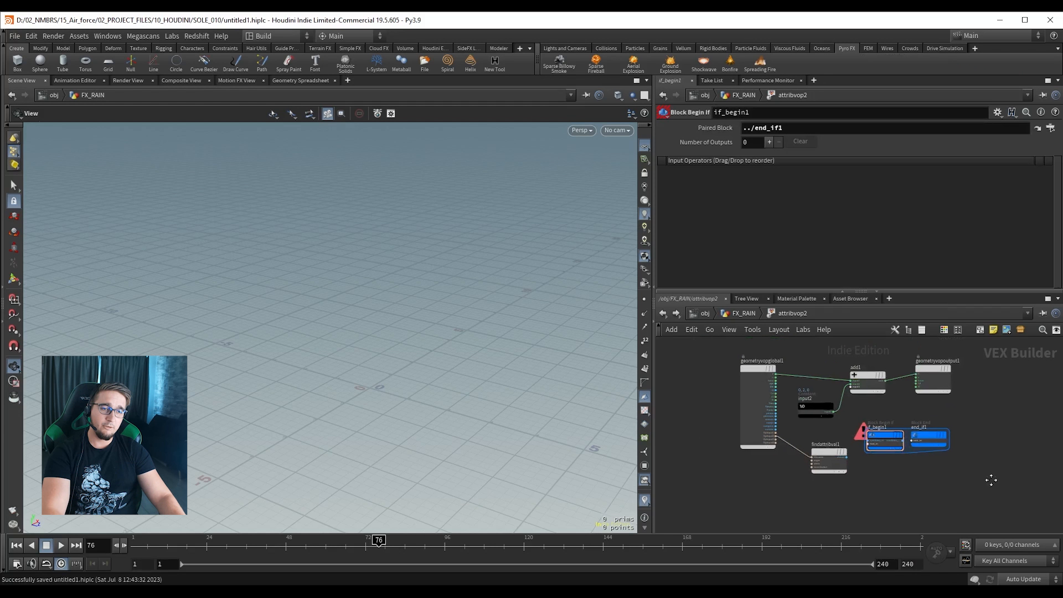
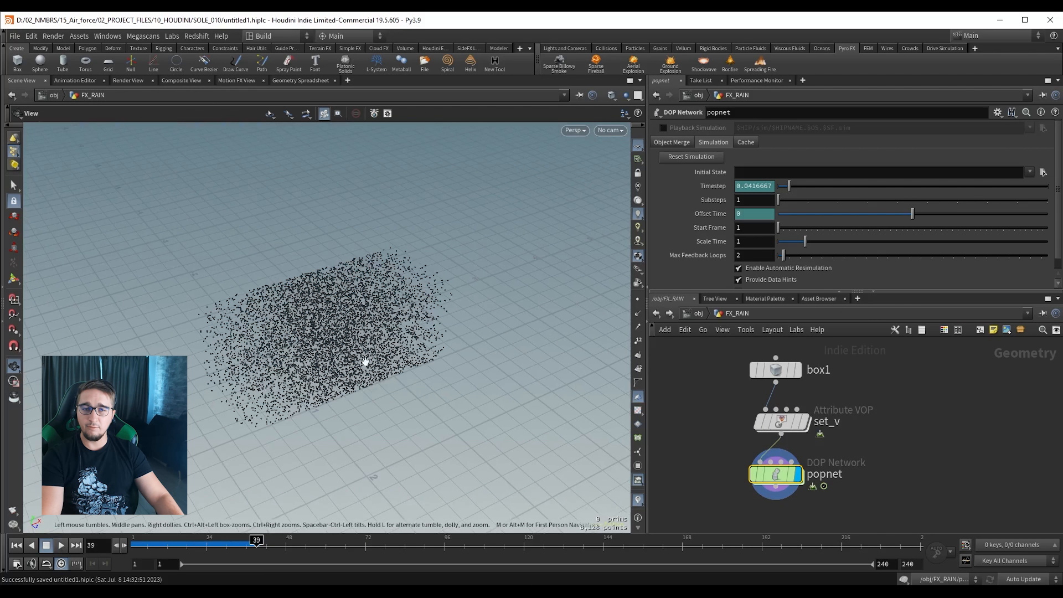
Play back the particle simulation, lower the popnet node slightly and go inside the set_v Attribute VOP.
click(62, 544)
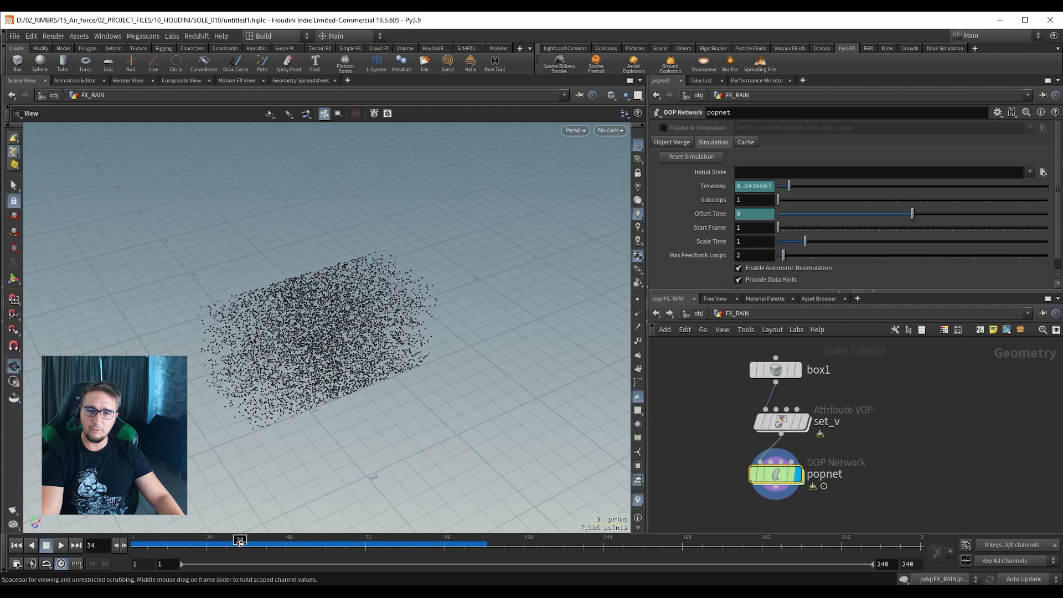
drag(785, 482, 790, 504)
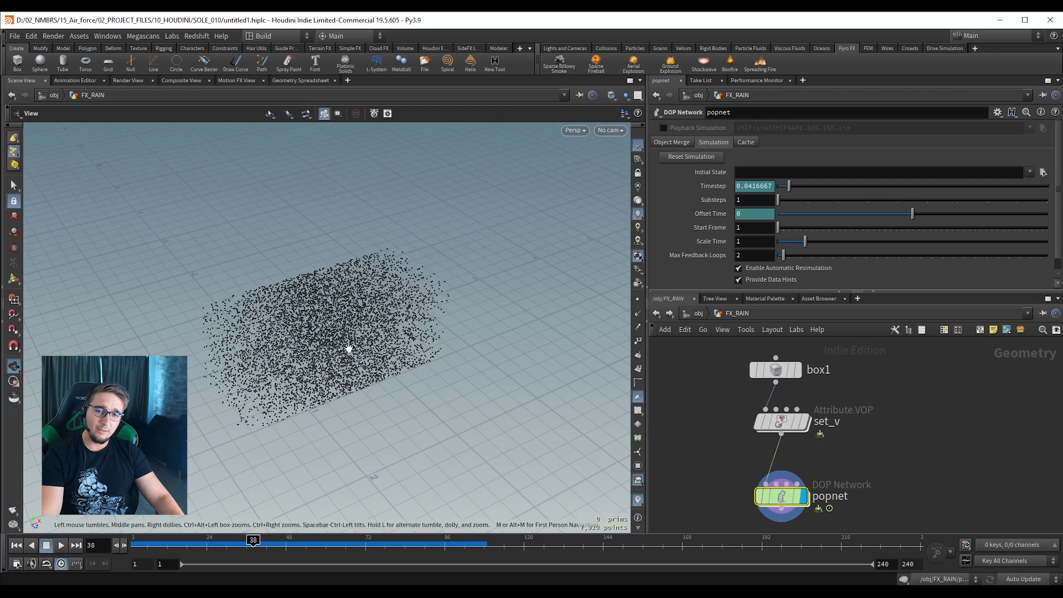
double_click(785, 420)
scroll(761, 420, down, 2)
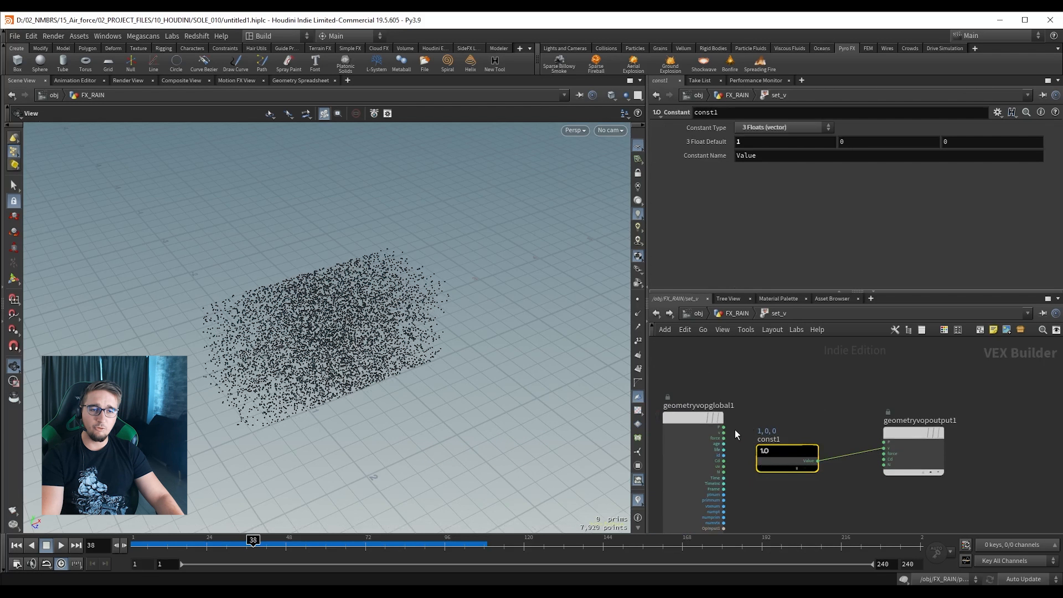
Add a Turbulent Noise node above const1, feed its position from P of geometryvopglobal1, and change its signature.
click(723, 427)
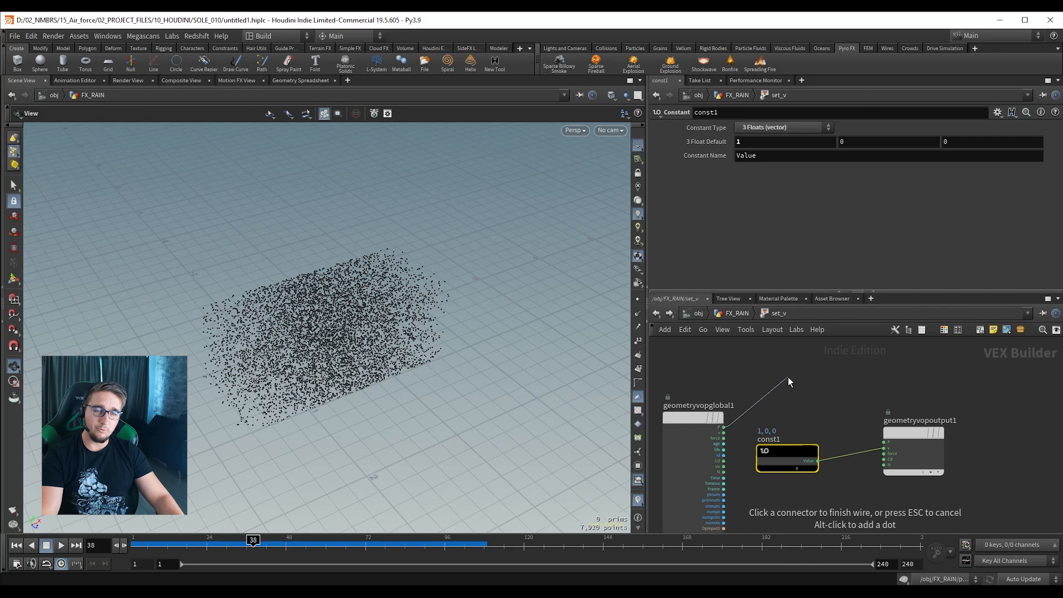
key(Tab)
text(tur)
key(Return)
click(809, 384)
drag(809, 387, 805, 378)
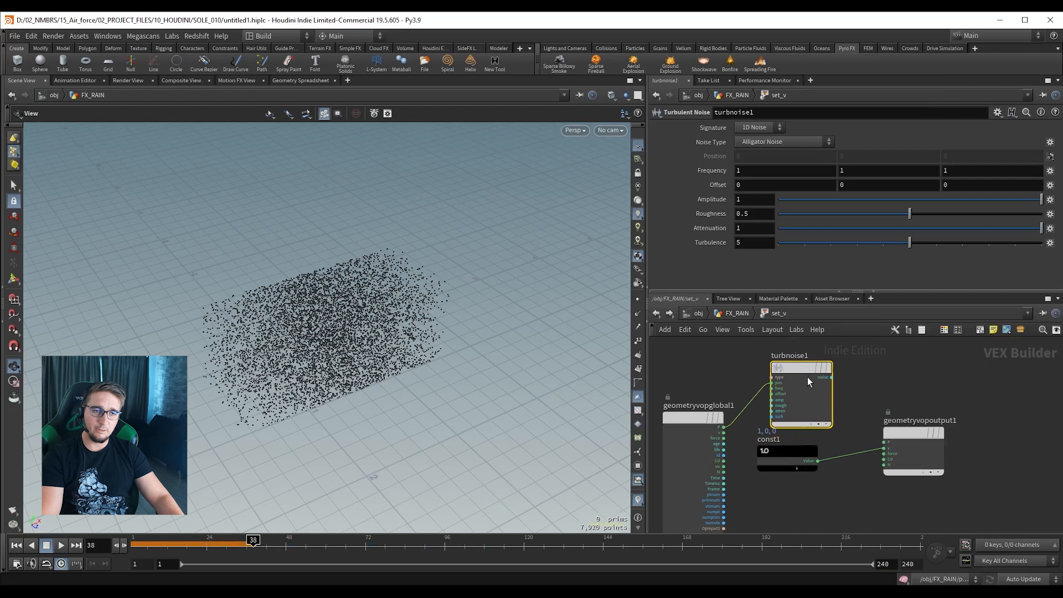
click(757, 127)
click(753, 151)
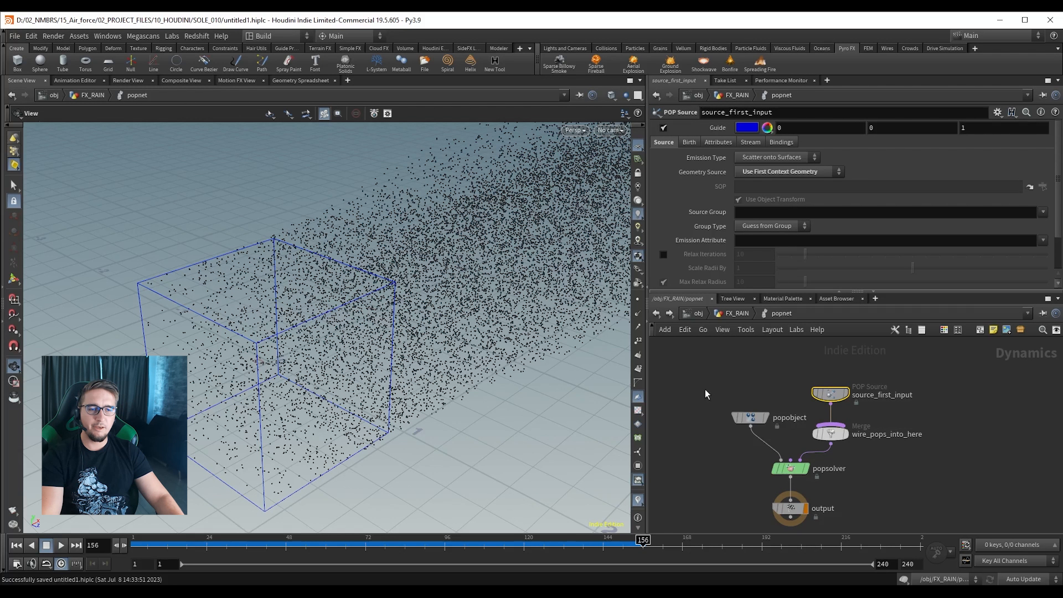
Spread out the popobject, source_first_input and output nodes around popsolver in the popnet network.
drag(749, 419, 724, 422)
middle_drag(778, 388, 759, 401)
drag(818, 407, 848, 387)
middle_drag(889, 412, 899, 383)
drag(720, 464, 823, 437)
drag(783, 491, 787, 513)
middle_drag(805, 393, 805, 387)
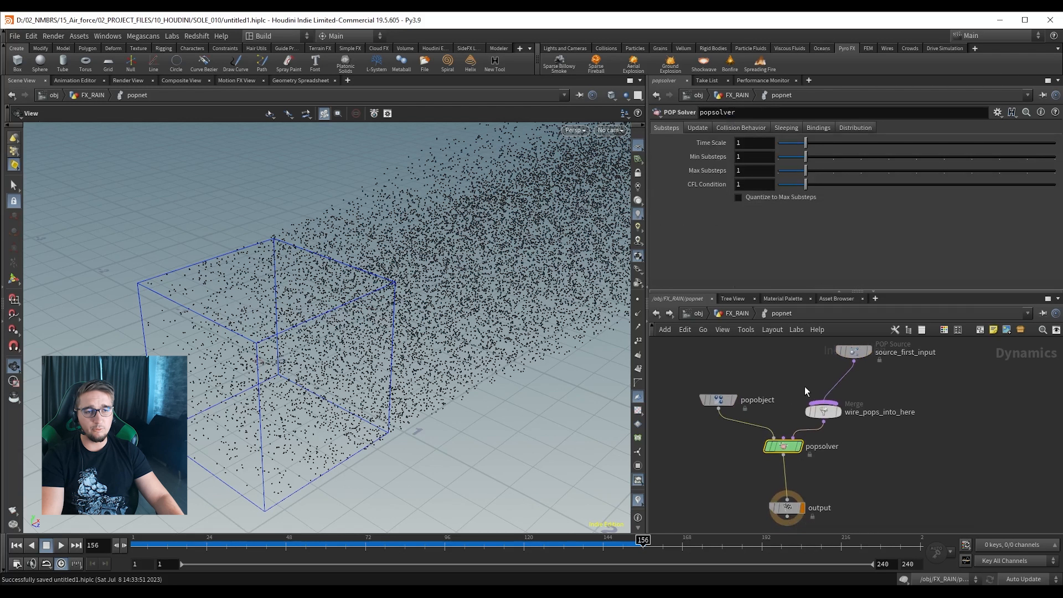
Delete the wire_pops_into_here merge node and move source_first_input closer to popsolver.
drag(790, 385, 857, 421)
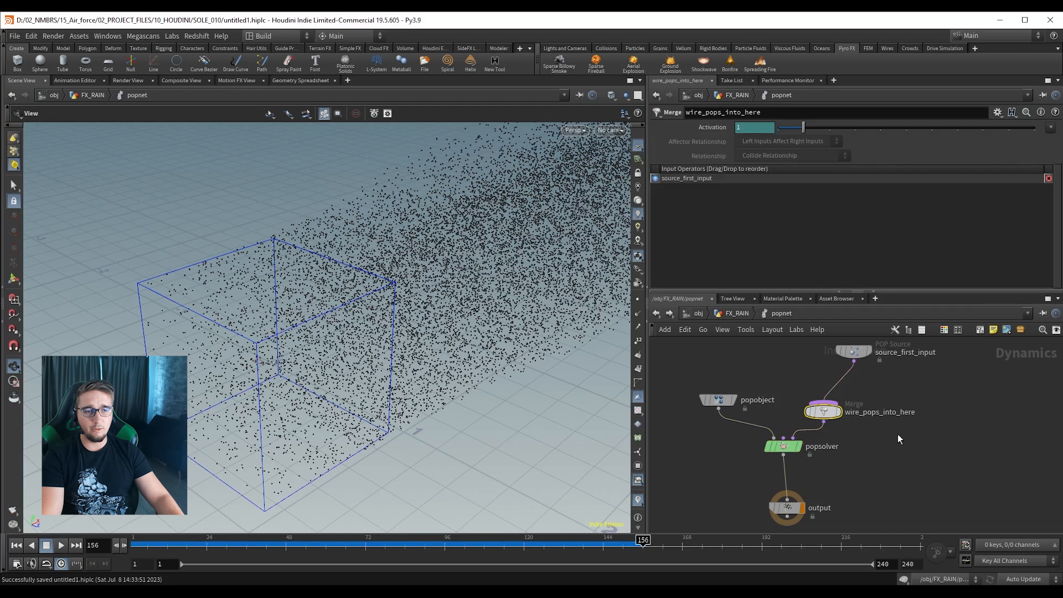
key(Delete)
middle_drag(864, 405, 843, 413)
drag(831, 360, 838, 393)
Select all four popnet nodes for an overview, followed by popobject and source_first_input individually.
drag(668, 360, 889, 514)
click(841, 456)
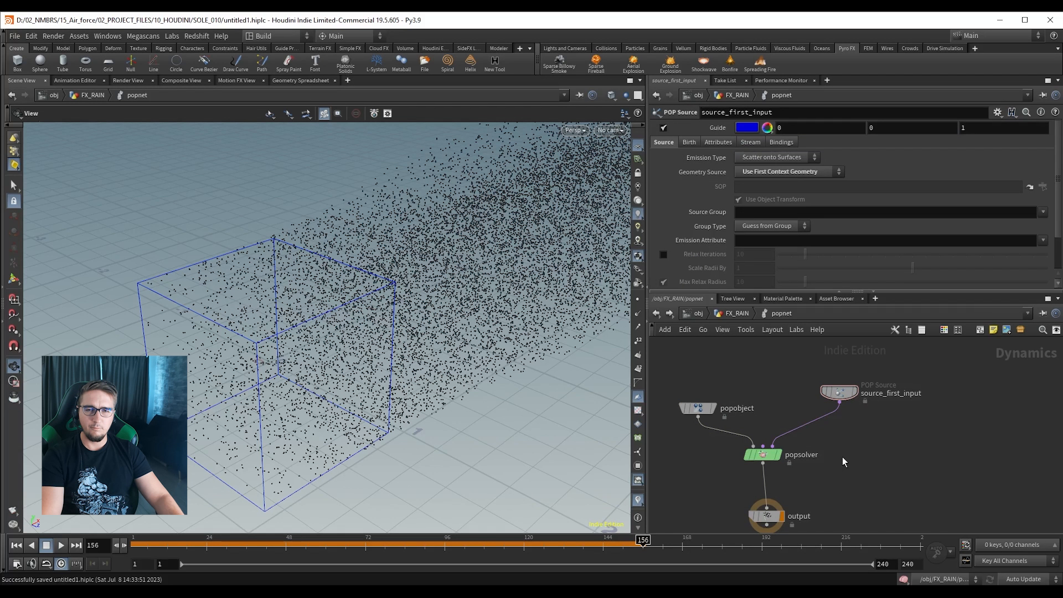
middle_drag(842, 456, 857, 440)
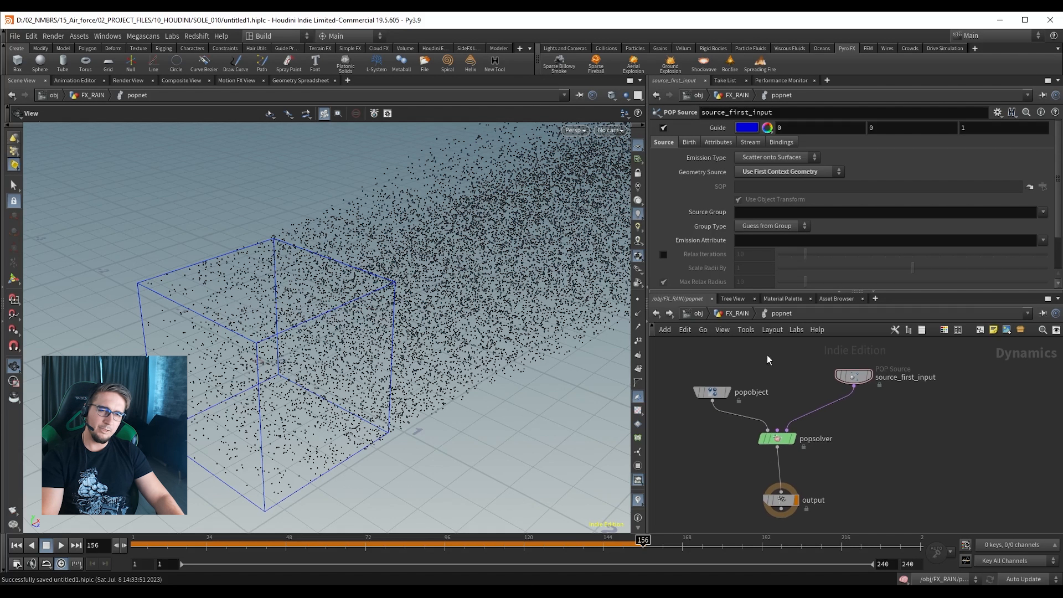
drag(695, 352, 912, 501)
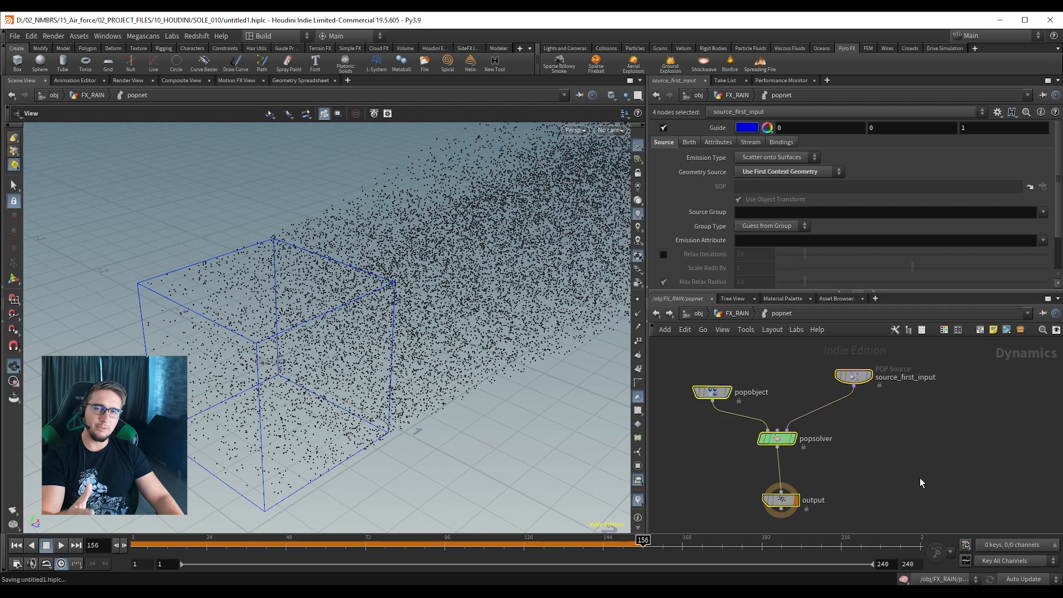
click(687, 381)
drag(670, 366, 736, 410)
click(853, 376)
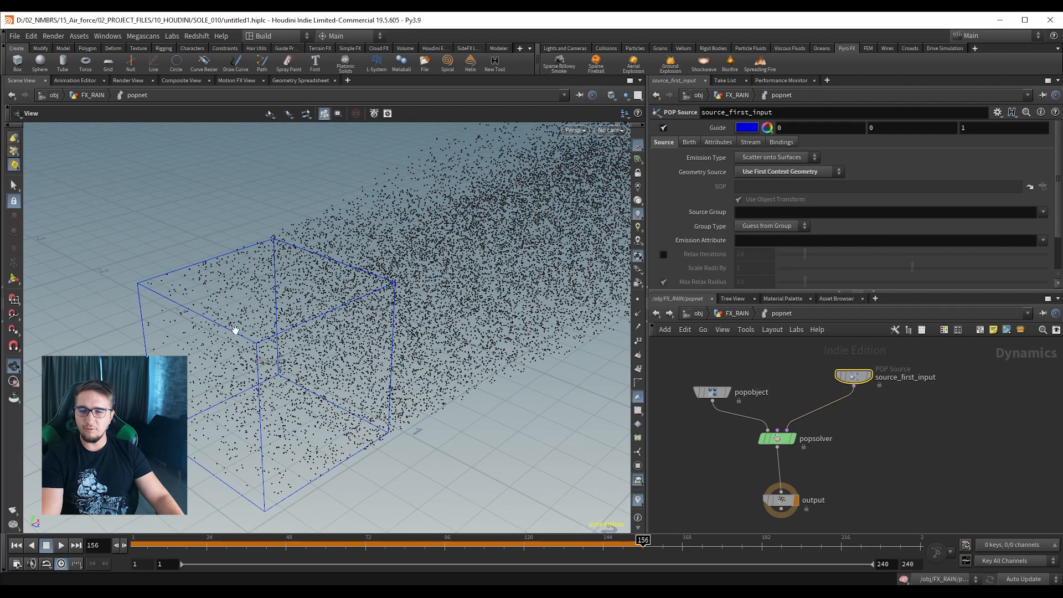
Return to frame 1 and scrub forward through the simulation to examine how particles emit from the box.
scroll(177, 321, up, 2)
drag(167, 542, 118, 545)
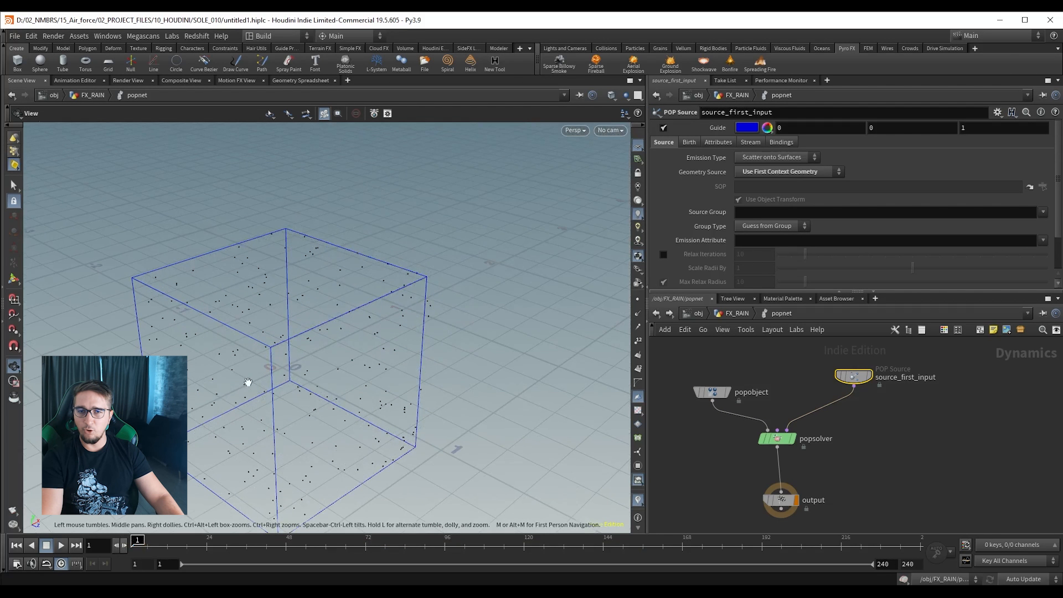
drag(248, 382, 228, 347)
drag(140, 543, 175, 543)
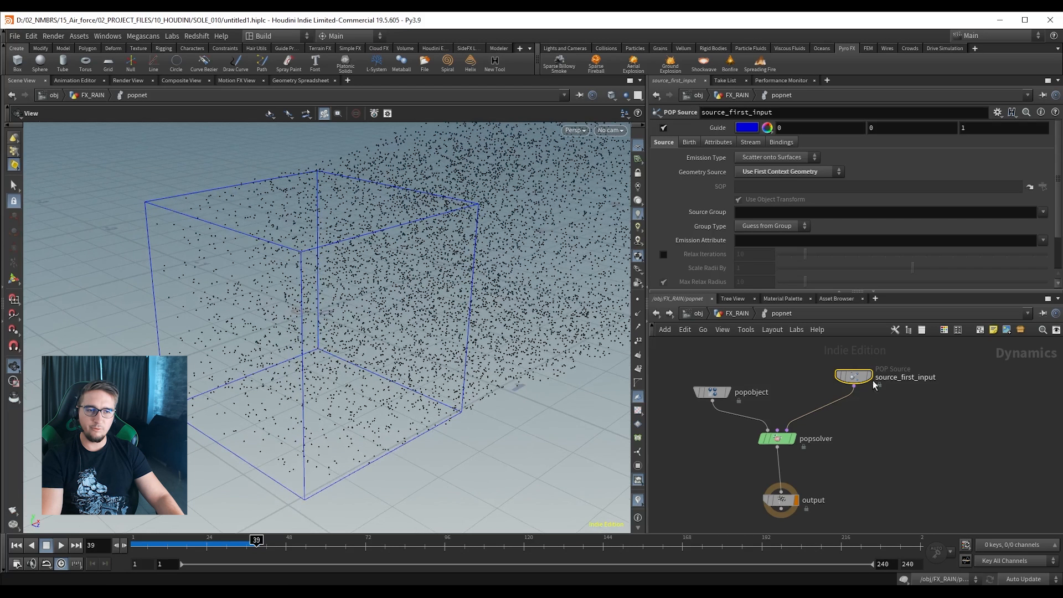
Review the parameters of source_first_input, popobject, popsolver and output in turn, and save the scene.
drag(815, 362, 882, 399)
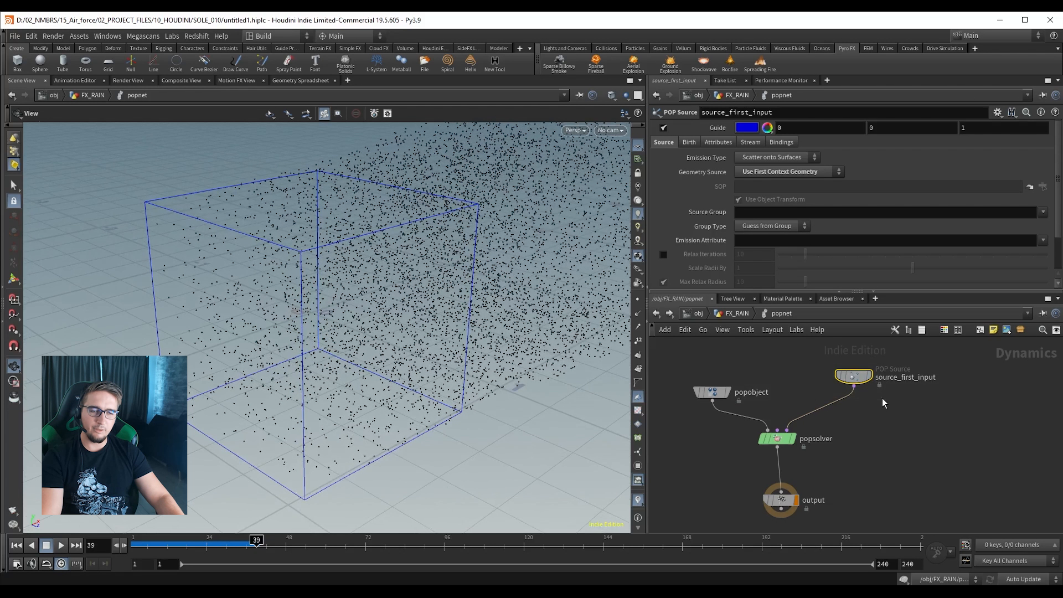
drag(744, 369, 678, 411)
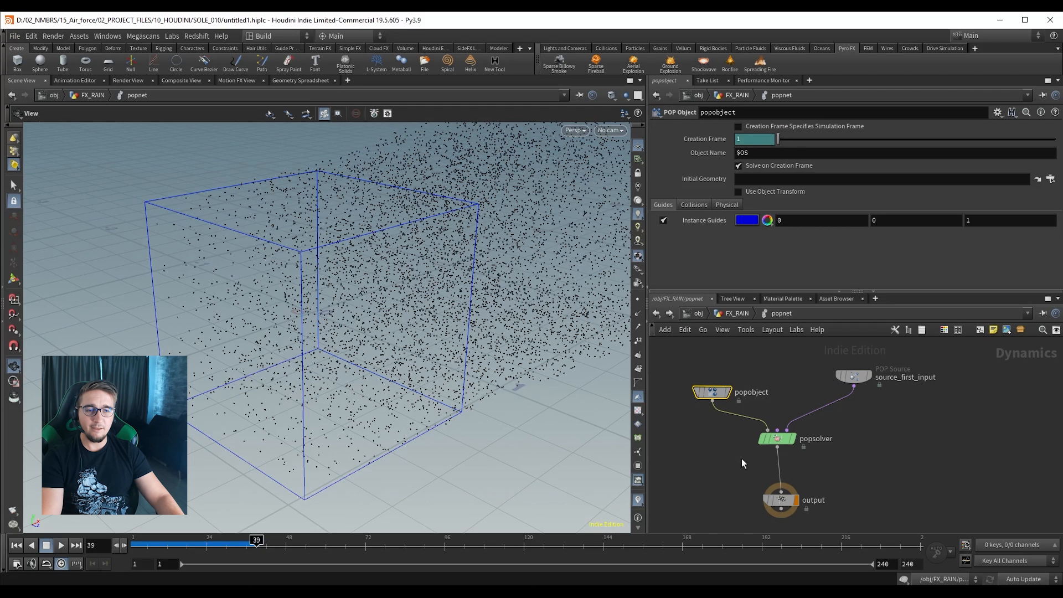
drag(733, 467, 851, 421)
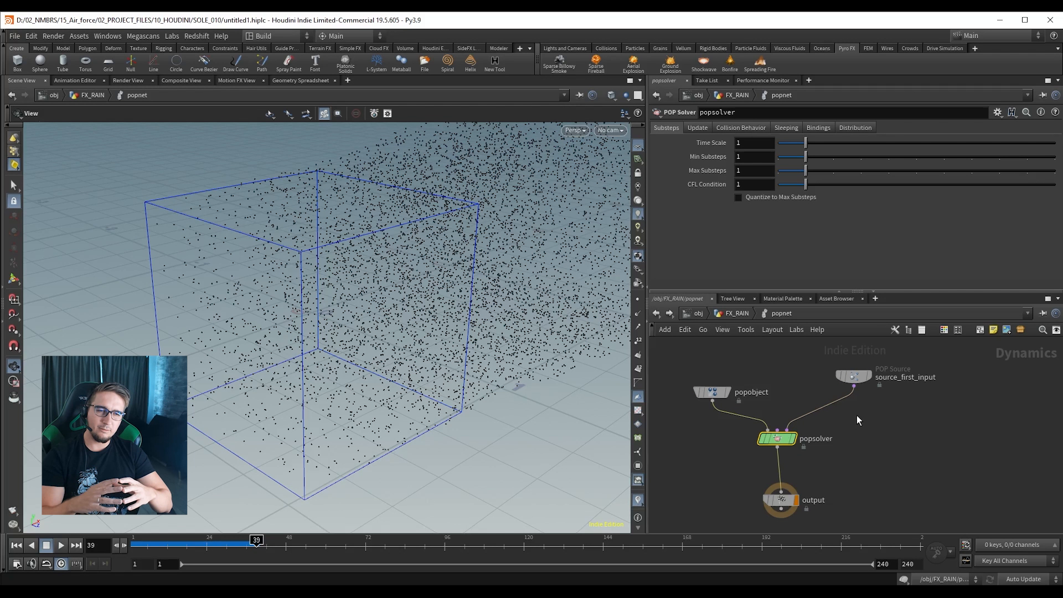
click(780, 500)
middle_drag(875, 478, 875, 455)
key(ctrl+s)
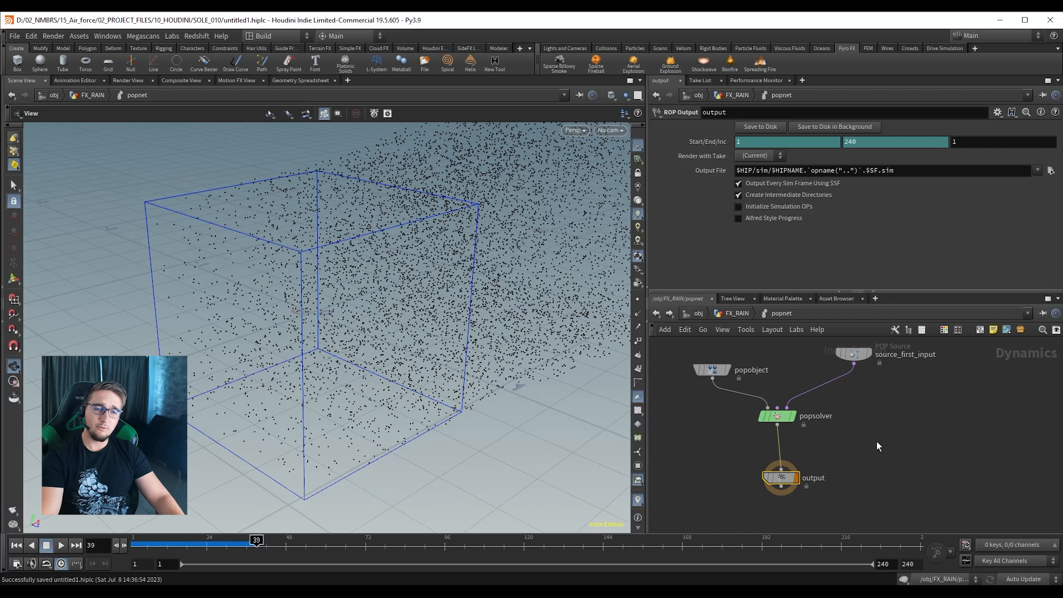
Leave and re-enter popnet, and put the output flag on popobject.
key(u)
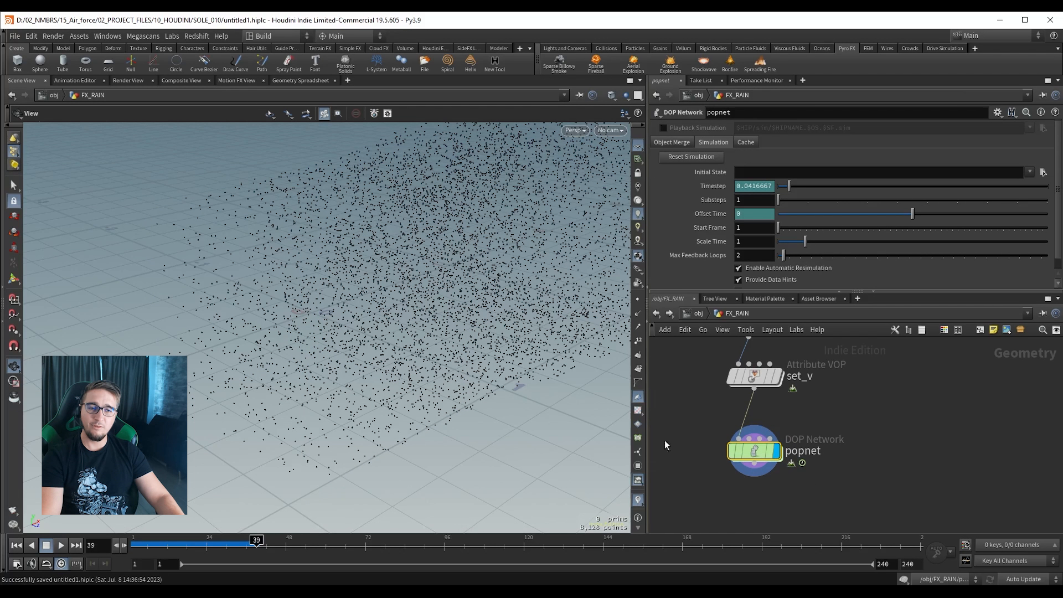
double_click(763, 454)
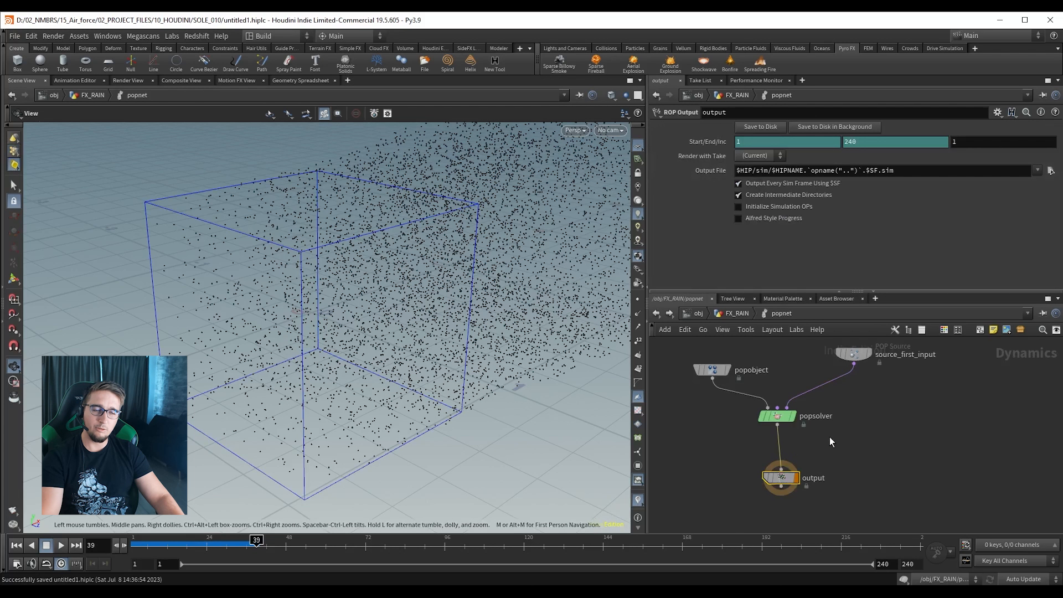
click(789, 439)
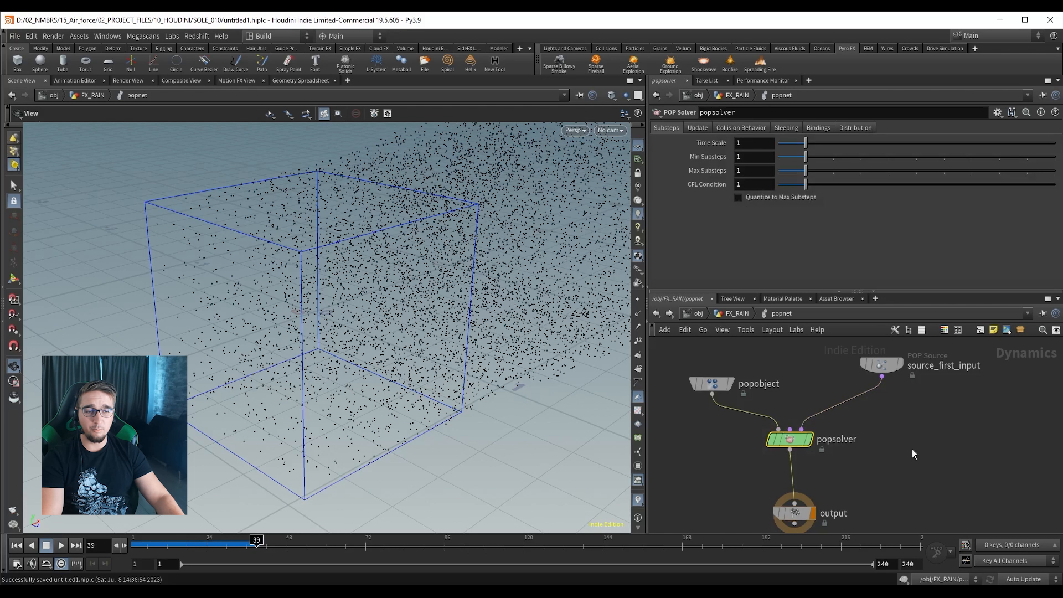
drag(662, 342, 735, 393)
click(733, 390)
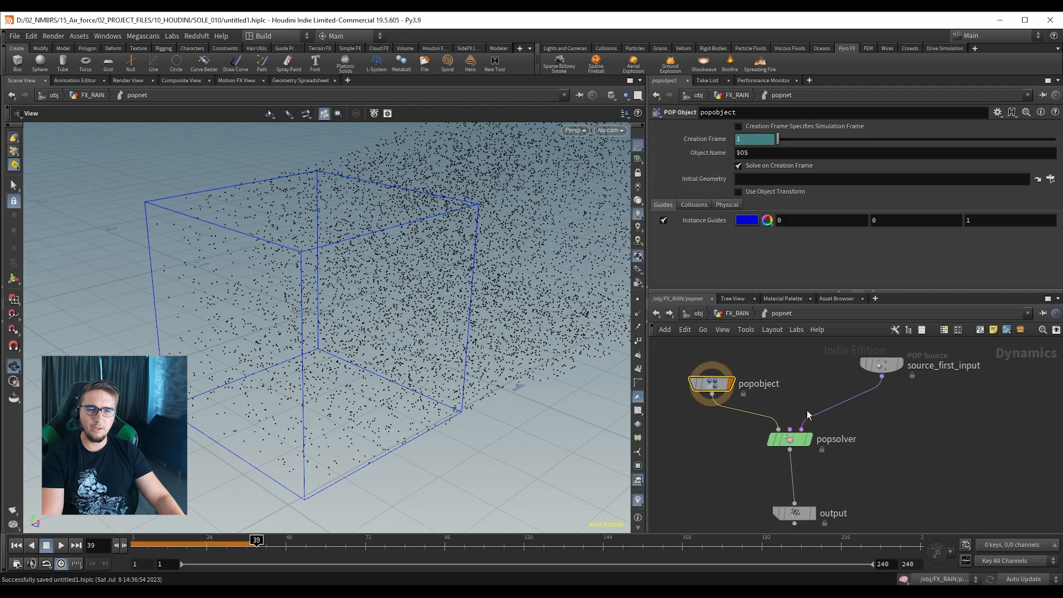
Put the output flag on source_first_input and save the scene.
middle_drag(910, 409, 885, 421)
click(859, 395)
key(ctrl+s)
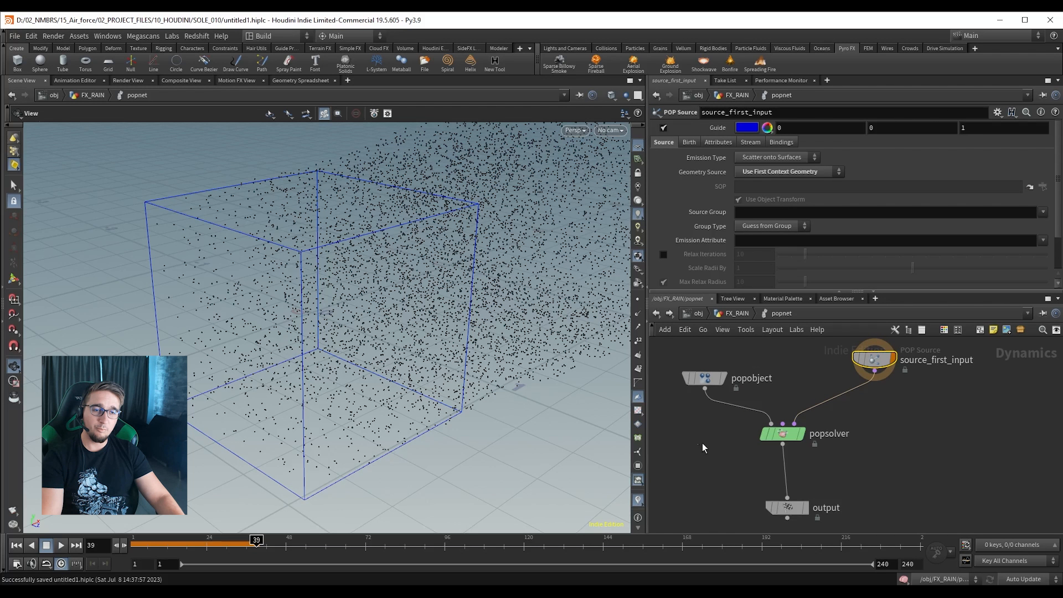
Select popsolver to view its parameters and return to the FX_RAIN geometry network.
drag(702, 443, 829, 423)
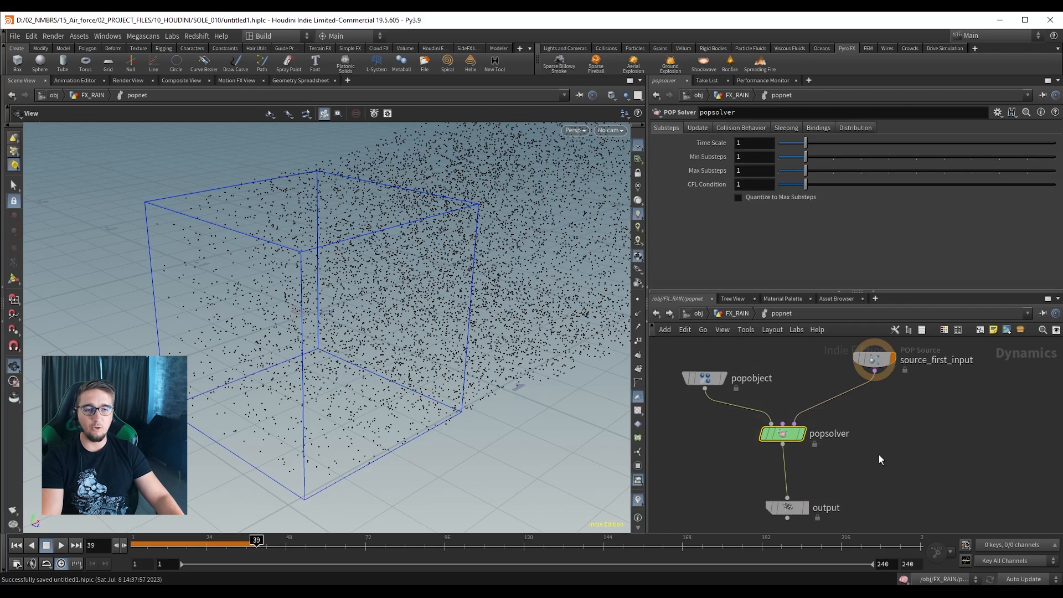
key(u)
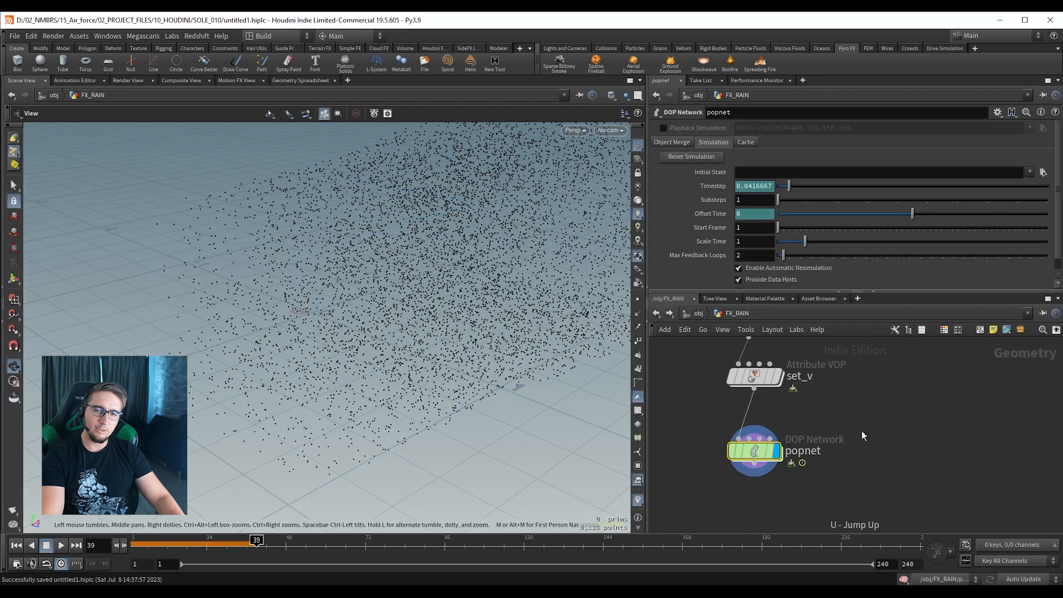
scroll(846, 422, up, 3)
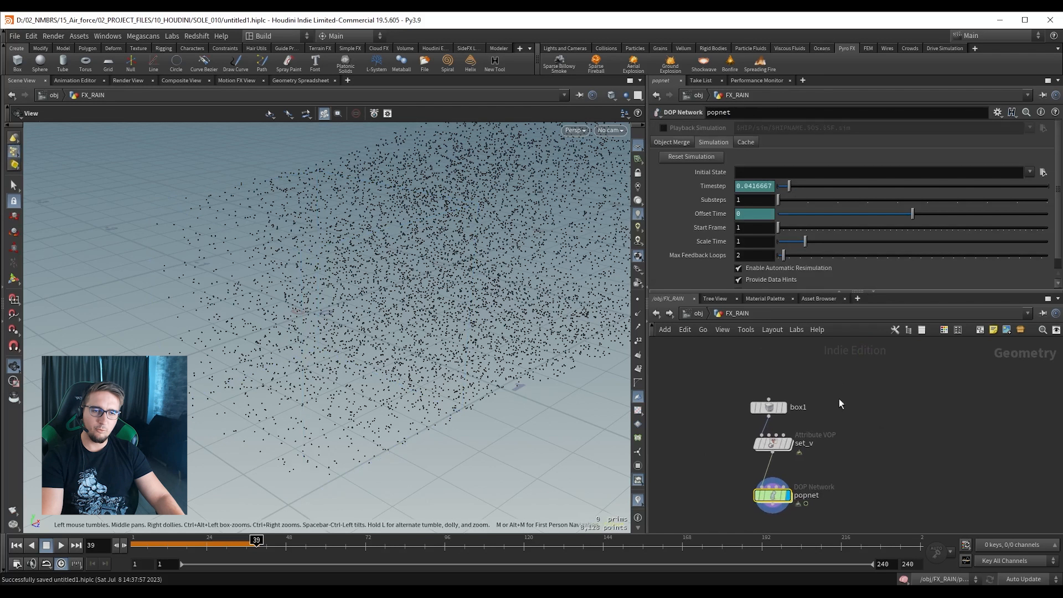
Display box1 in the viewport and add a Torus node beside the box chain.
click(758, 406)
key(r)
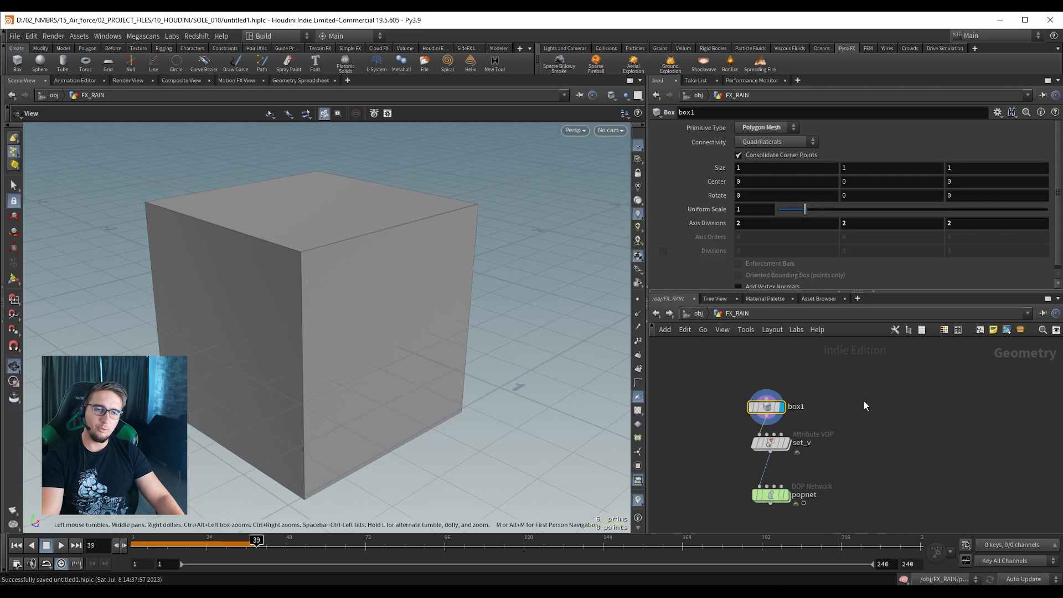
key(Tab)
text(torus)
key(Return)
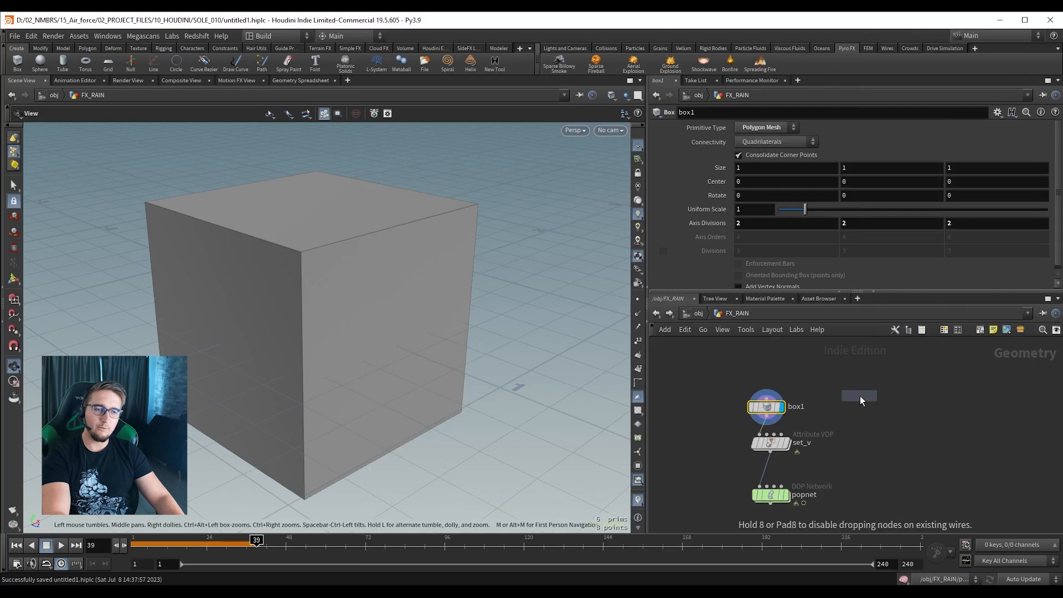
click(896, 398)
click(899, 388)
Add an Output node wired below torus1 and reselect box1.
key(Tab)
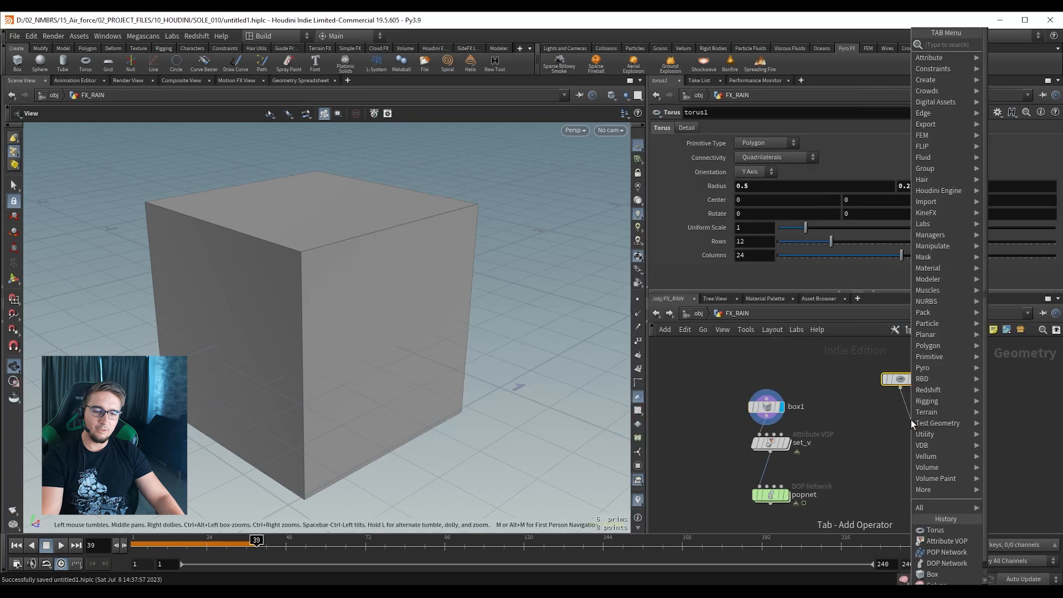
text(out)
key(Return)
click(911, 417)
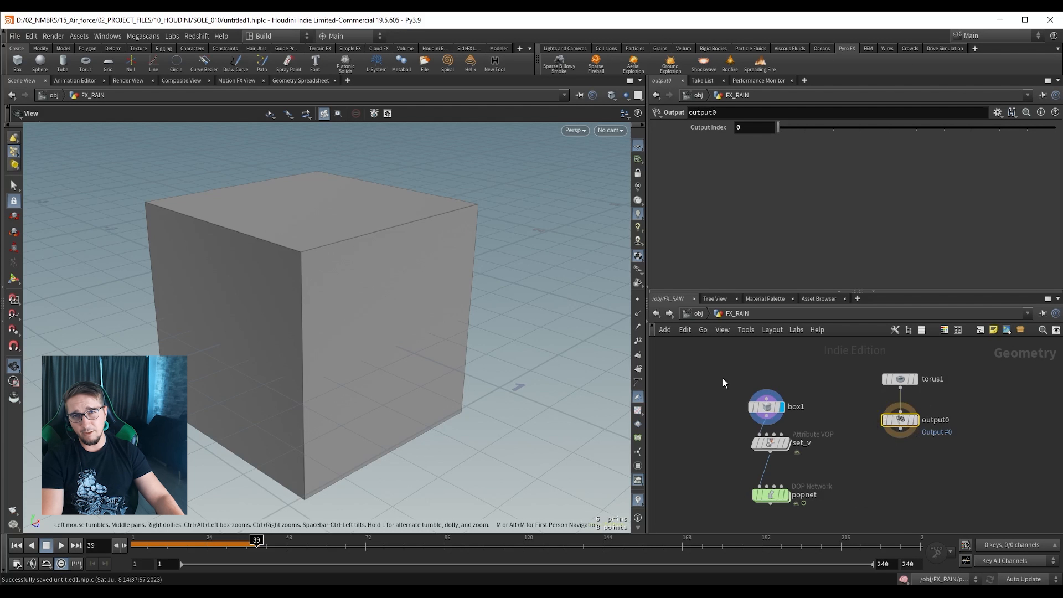
click(764, 405)
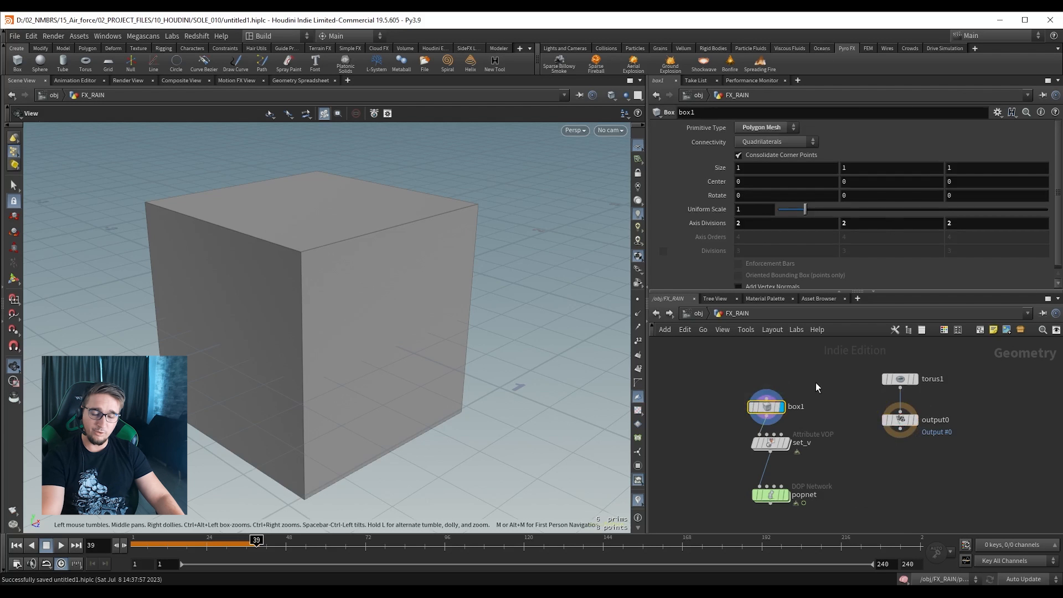
Select popsolver inside popnet and save the scene.
key(u)
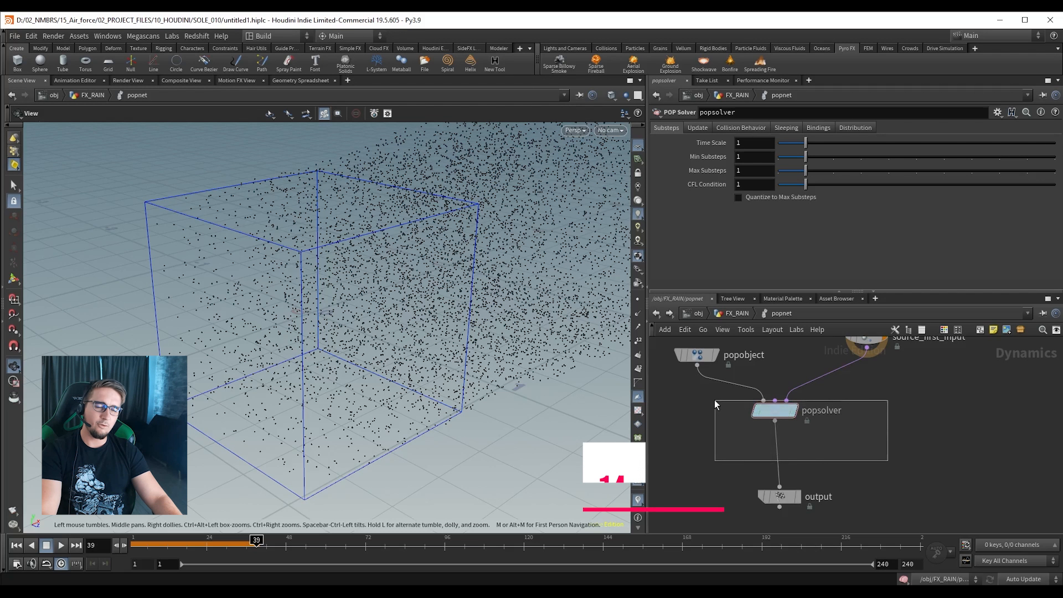
drag(714, 399, 714, 400)
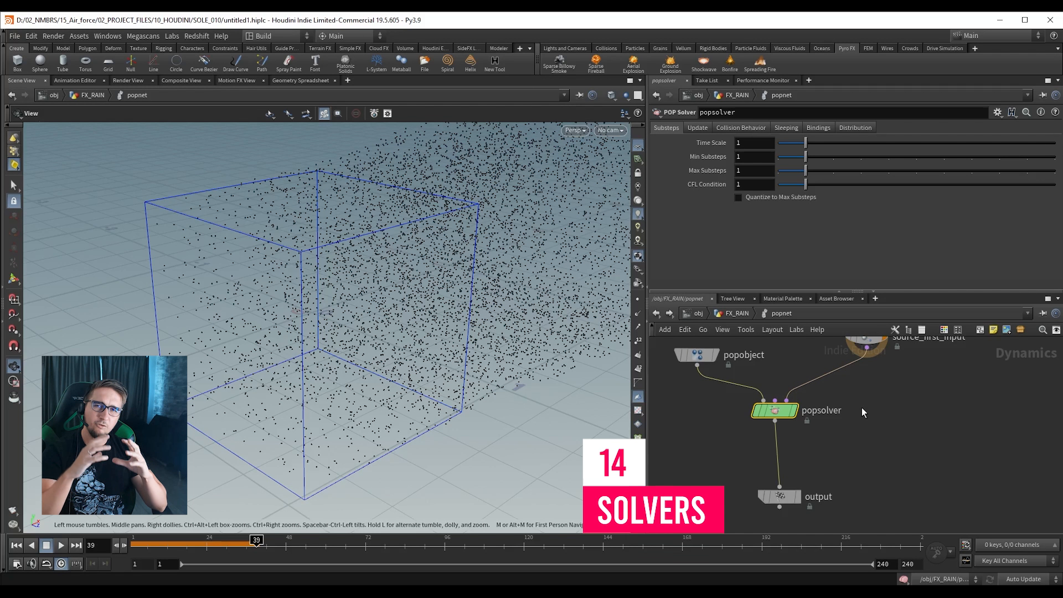
key(ctrl+s)
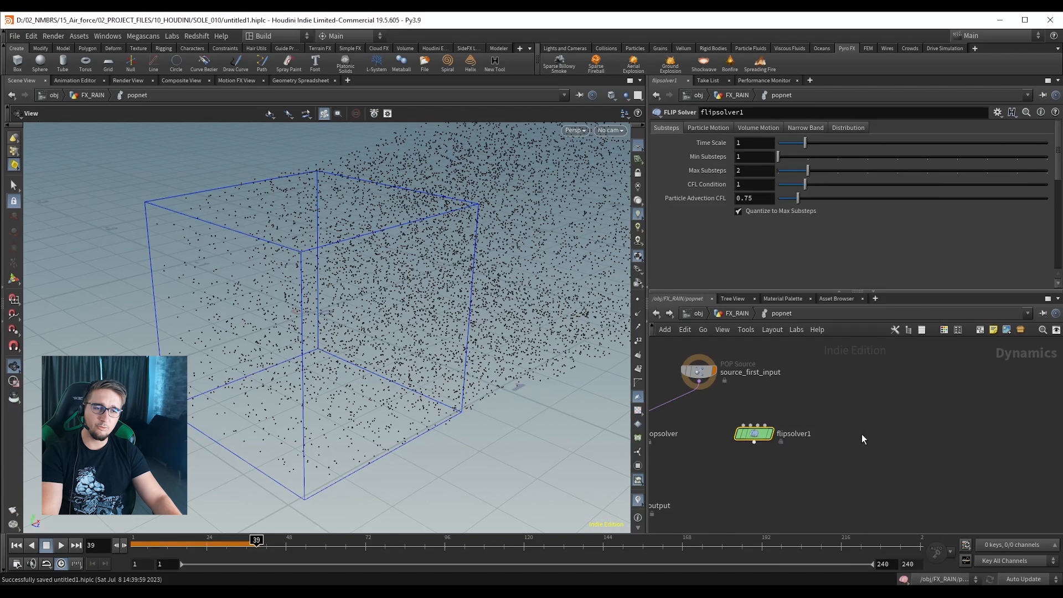
Add a Pyro Solver node beside flipsolver1.
key(Tab)
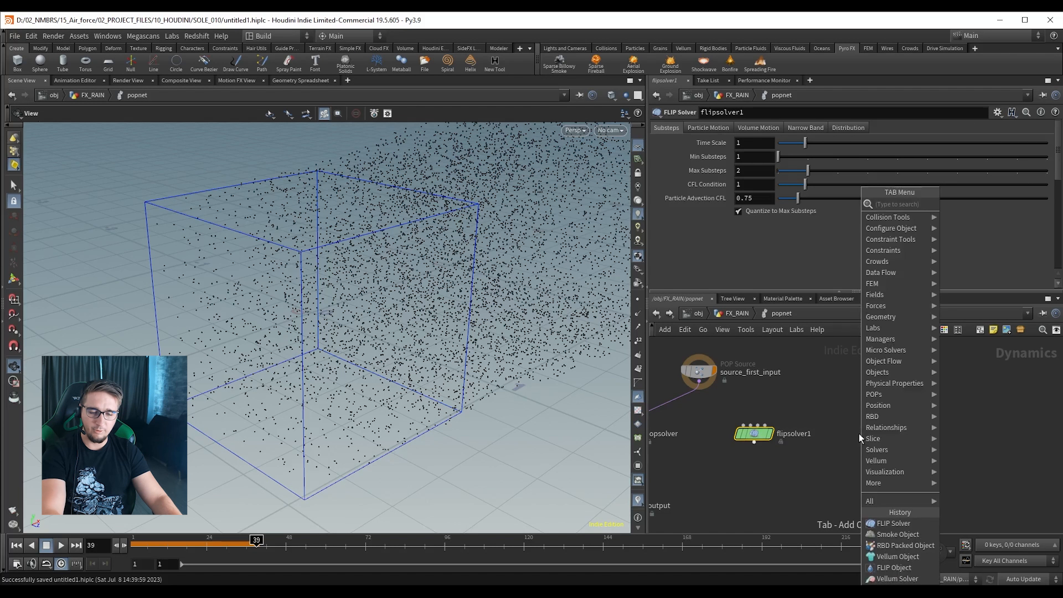
text(pyro)
key(Return)
click(858, 433)
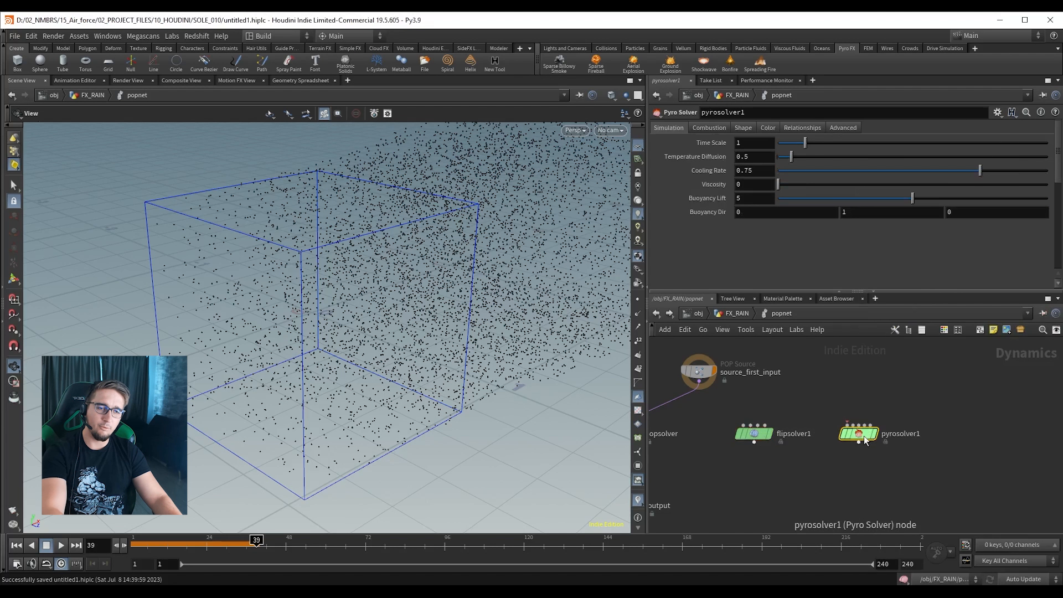
Add a Rigid Body Solver node beside pyrosolver1.
middle_drag(974, 403, 884, 405)
key(Tab)
text(rigid)
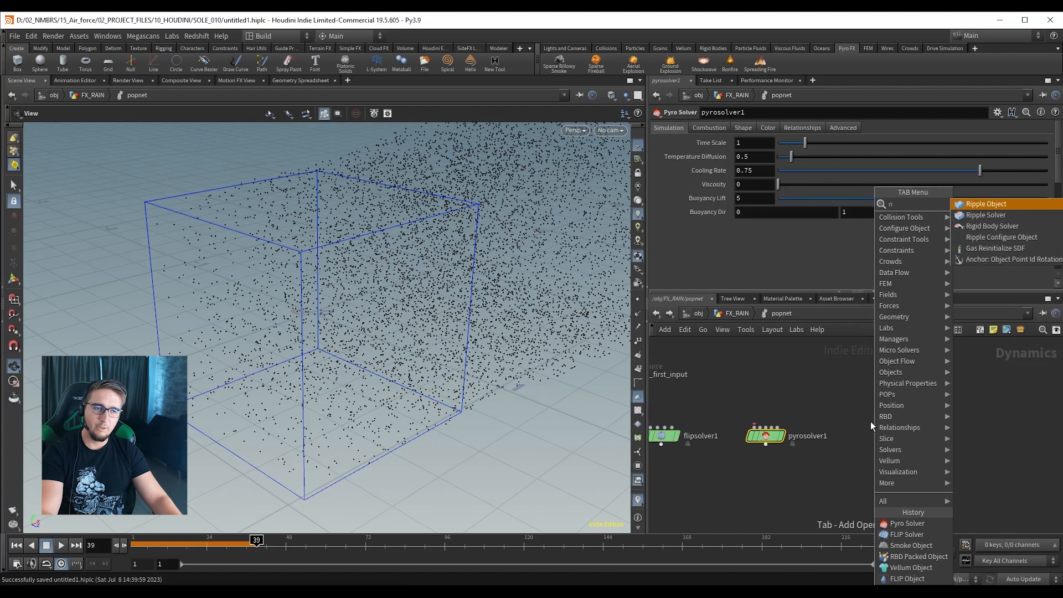
key(Return)
click(866, 435)
middle_drag(911, 409, 851, 397)
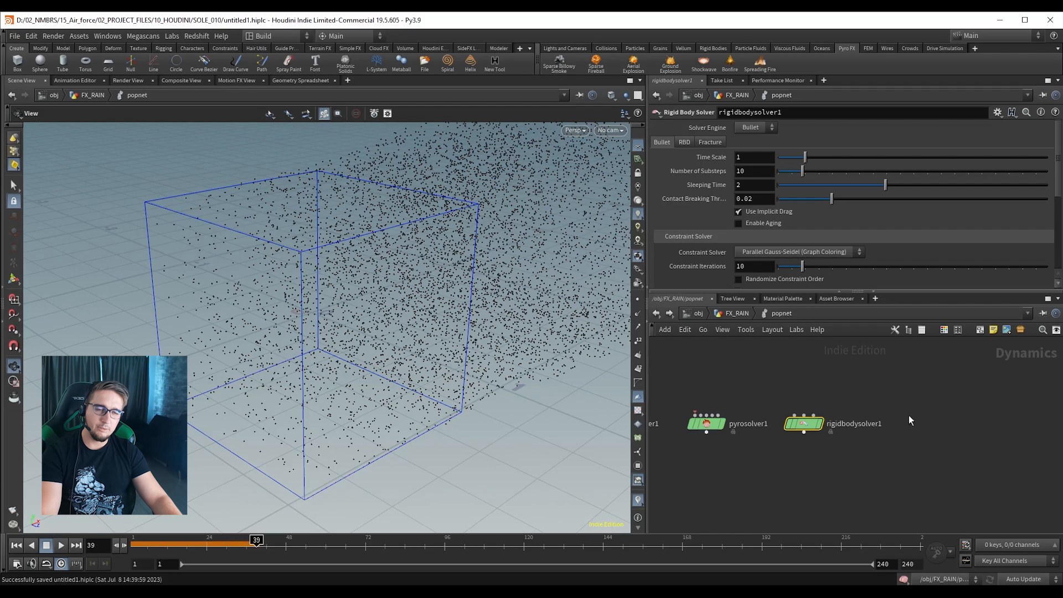
Add a Vellum Solver node beside rigidbodysolver1.
middle_drag(913, 408, 894, 414)
key(Tab)
text(vellum so)
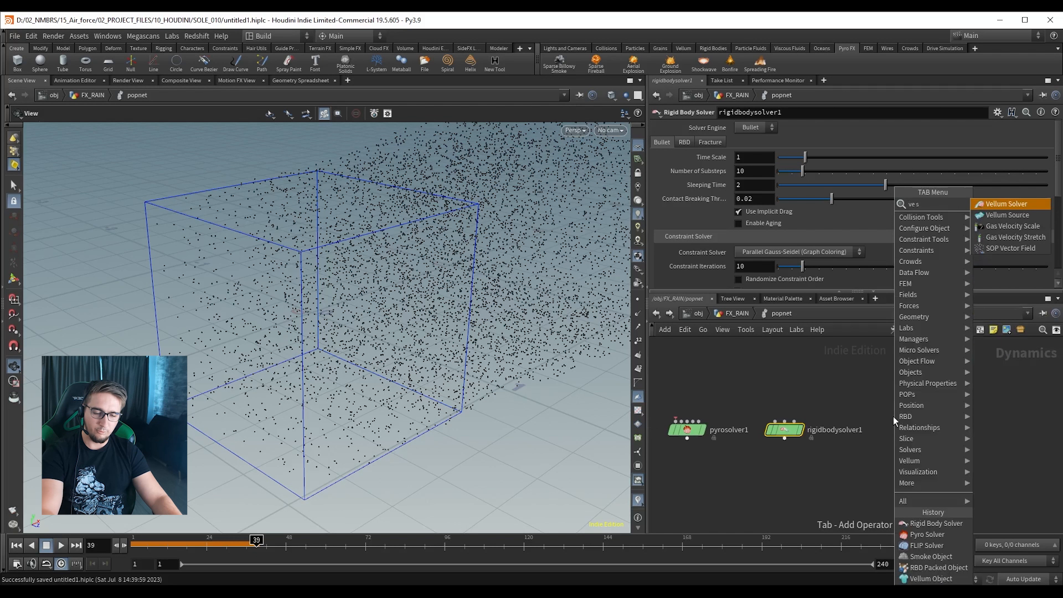
key(Return)
click(893, 426)
drag(897, 435, 897, 434)
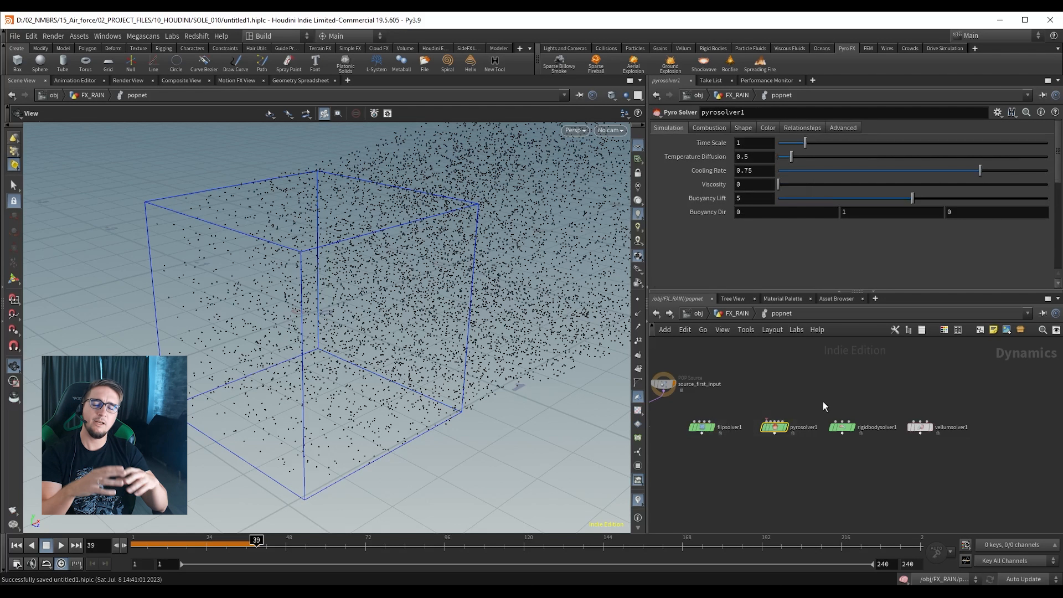
Select flipsolver1, pyrosolver1, rigidbodysolver1 and vellumsolver1 in turn to review the available solver types.
scroll(700, 447, up, 3)
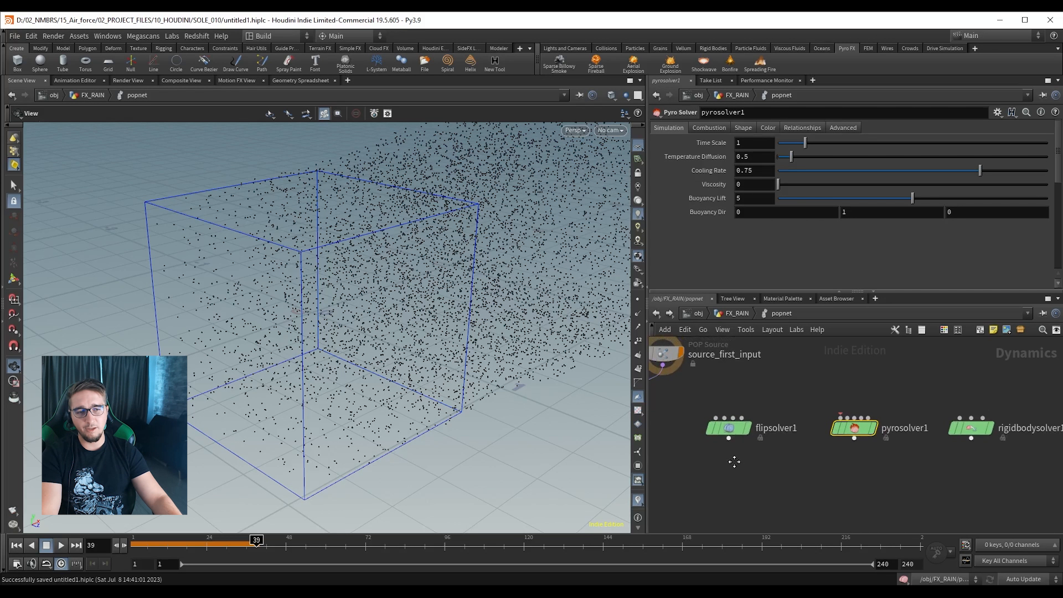
drag(804, 470, 692, 404)
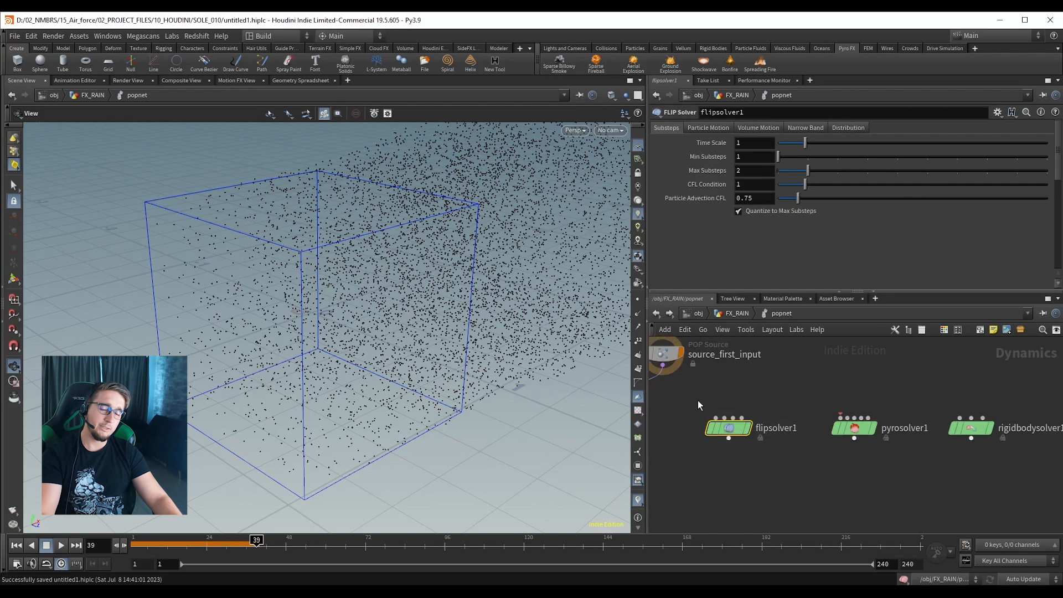
middle_drag(815, 408, 759, 407)
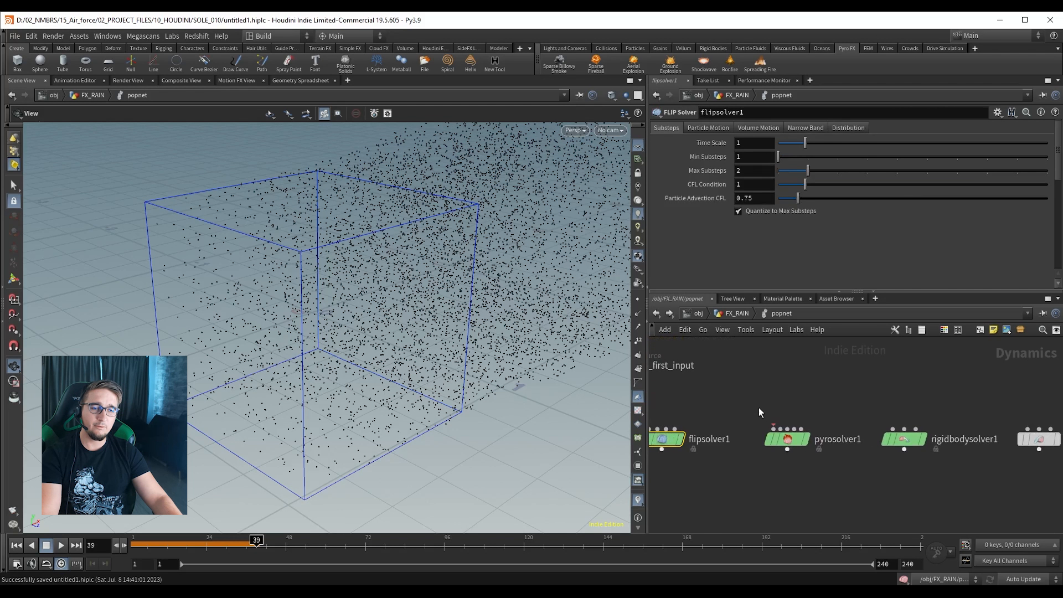
drag(754, 399, 809, 452)
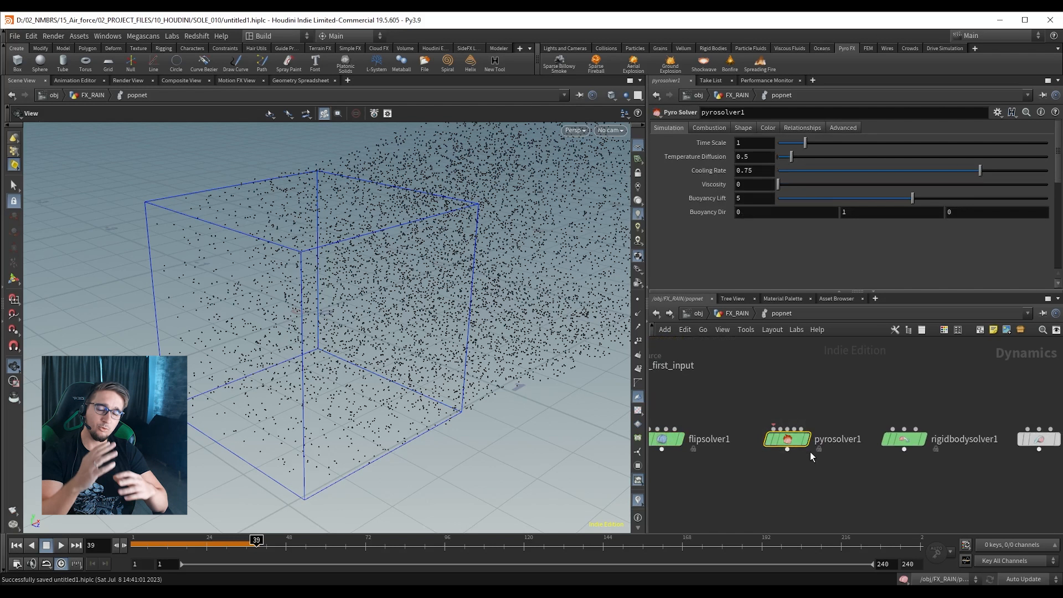
drag(871, 396, 941, 473)
middle_drag(948, 480, 832, 490)
drag(889, 394, 944, 470)
Allow editing of flipsolver1's contents and enter it to examine its internal groups of nodes in an enlarged network view.
middle_drag(711, 396, 942, 381)
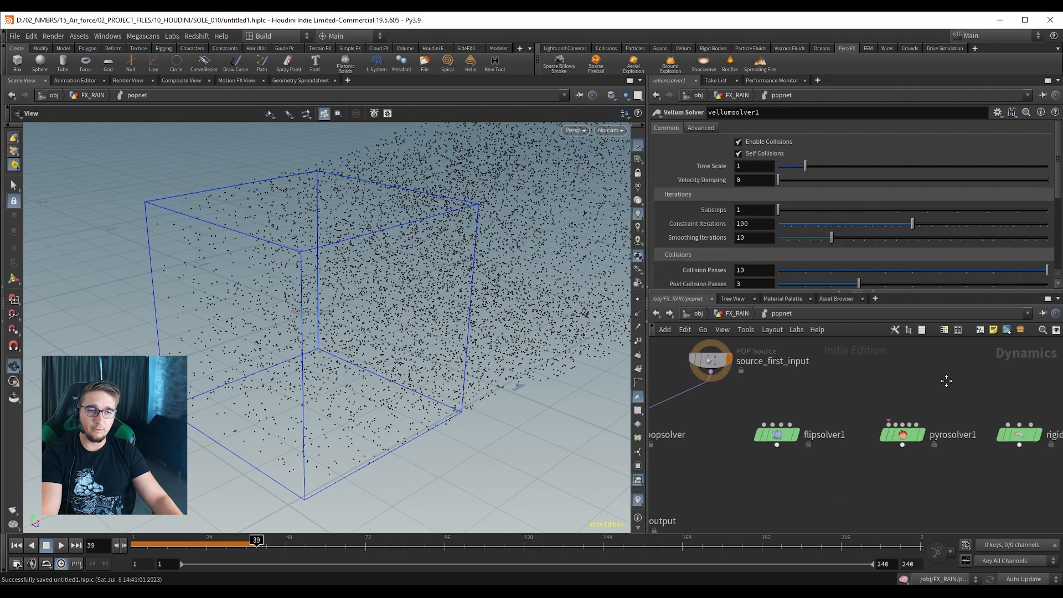
click(777, 436)
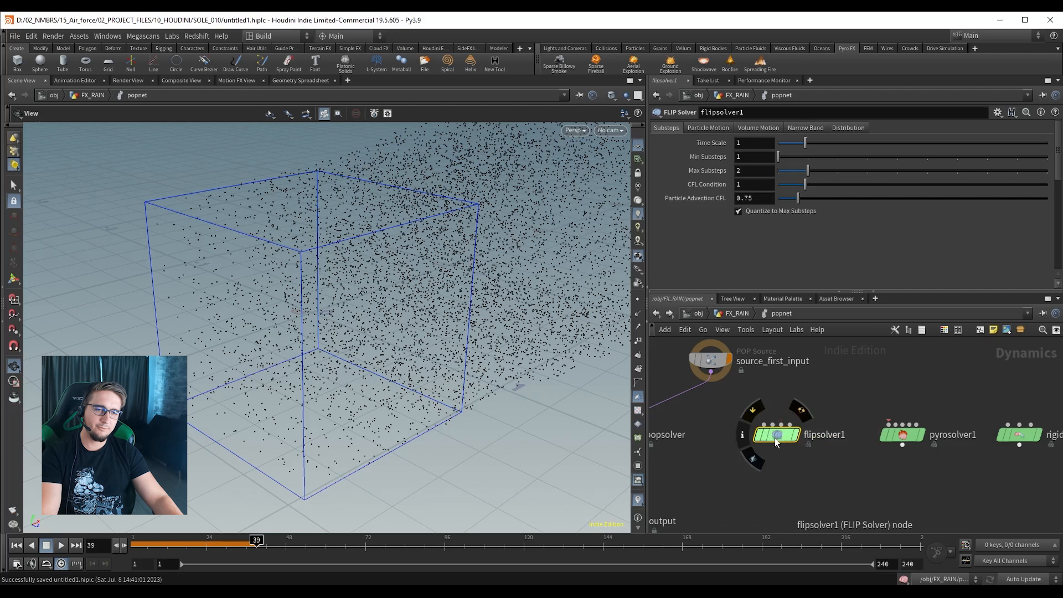
right_click(775, 437)
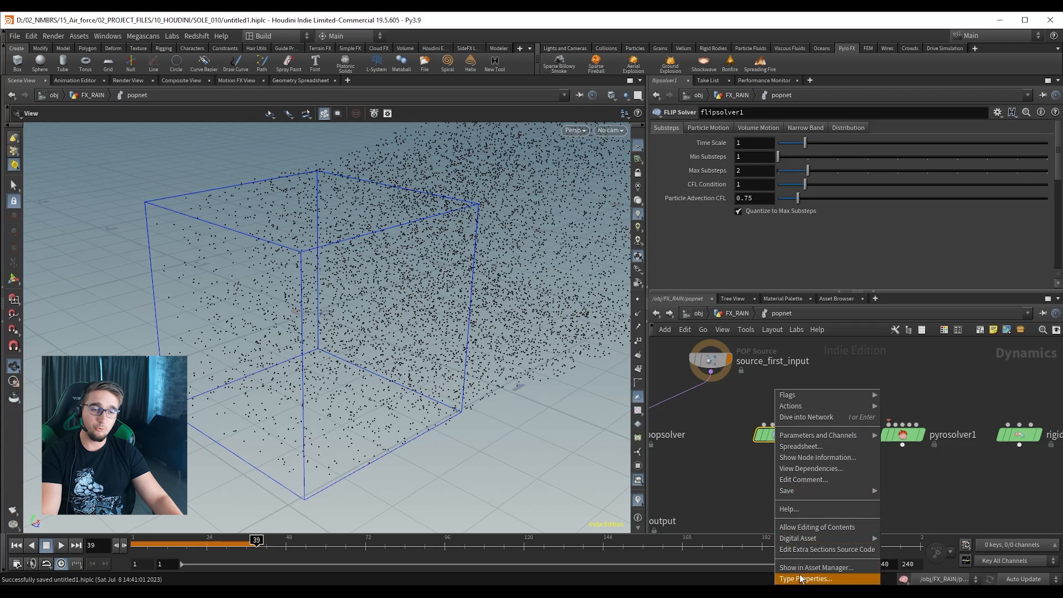
click(813, 528)
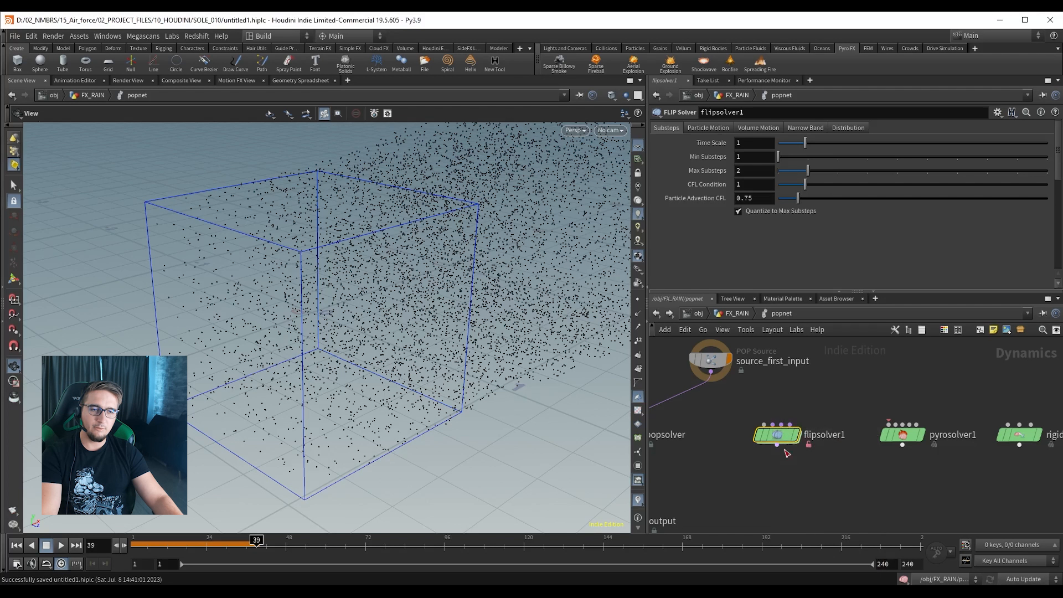
double_click(777, 435)
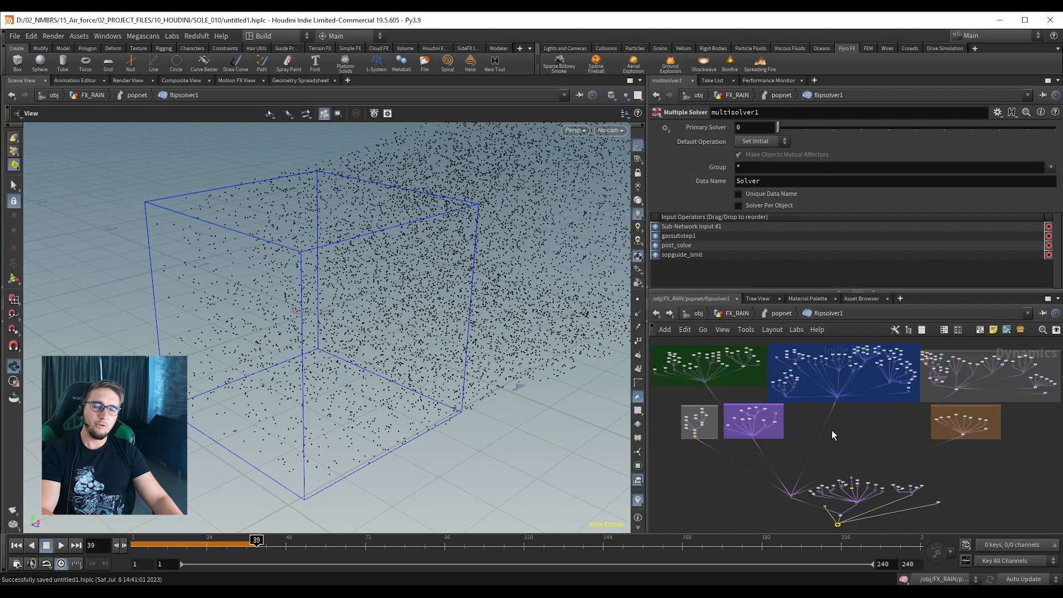
key(ctrl+b)
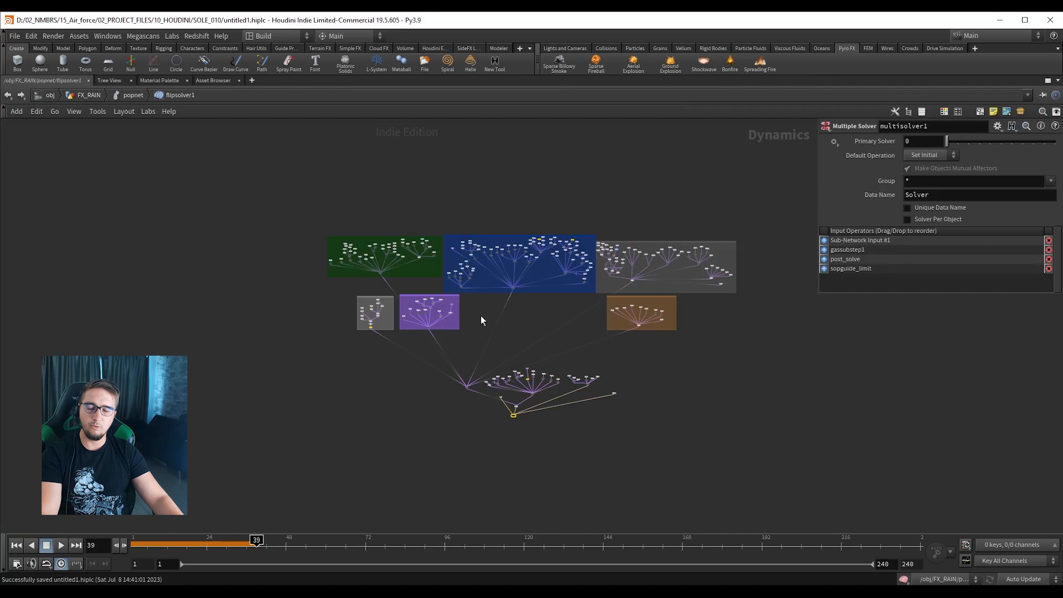
scroll(376, 277, up, 8)
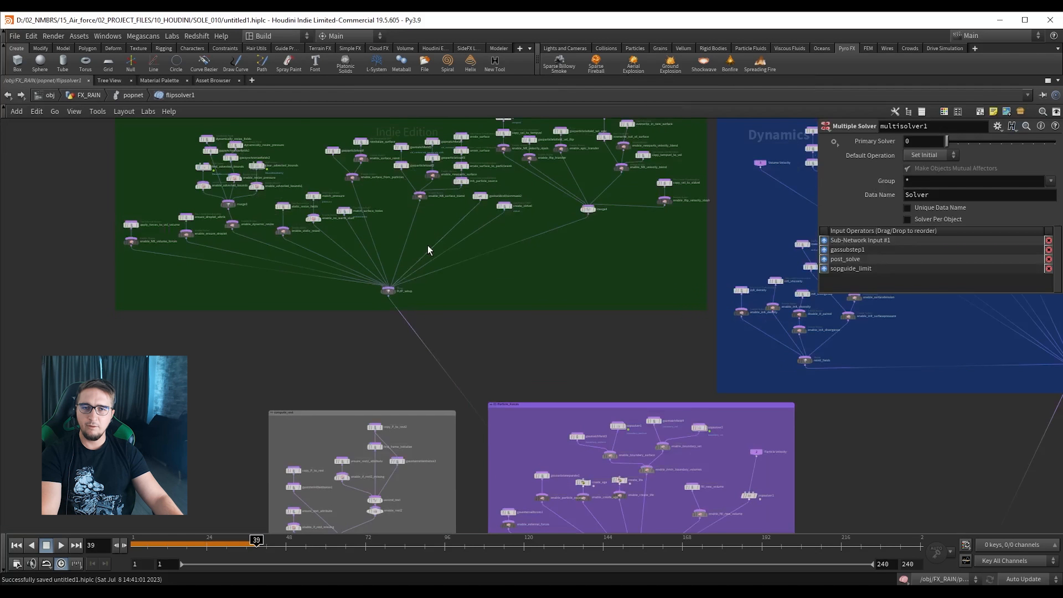
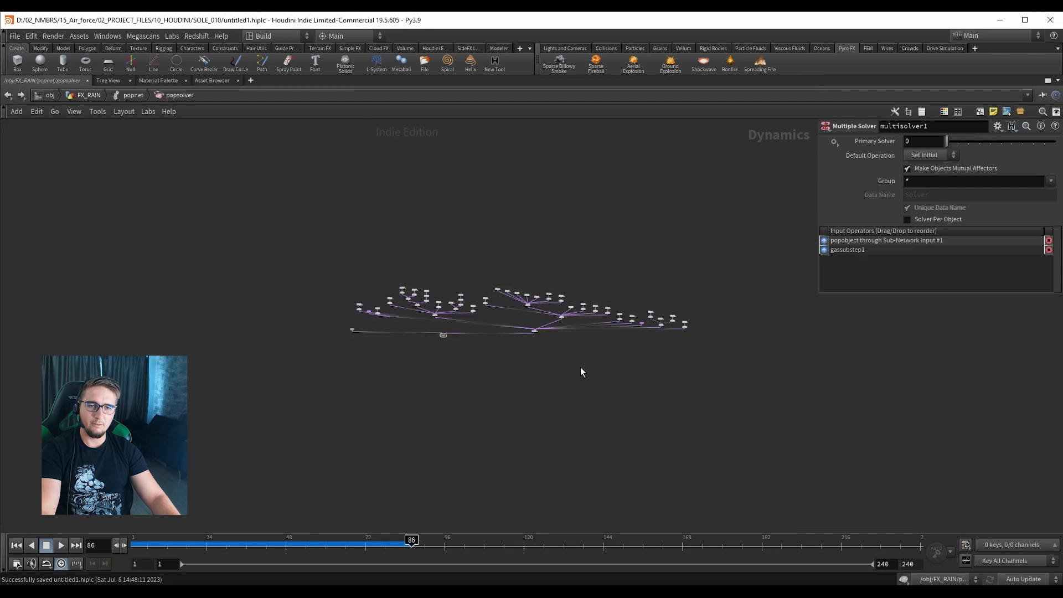
Examine popsolver's internal node network, return to popnet and restore the normal pane layout.
scroll(560, 390, up, 6)
middle_drag(440, 301, 457, 390)
scroll(450, 386, down, 1)
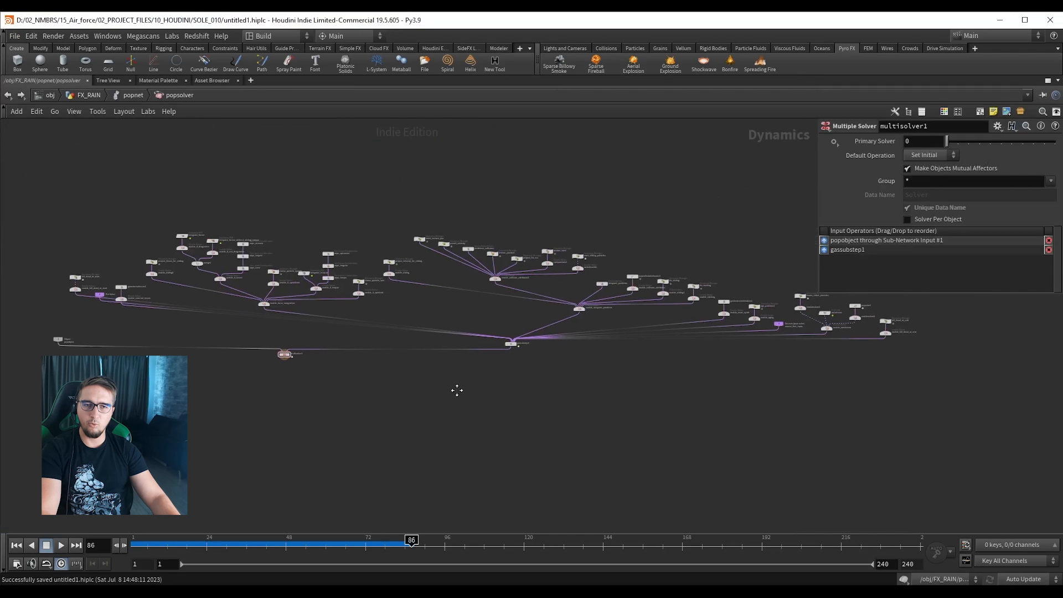
key(u)
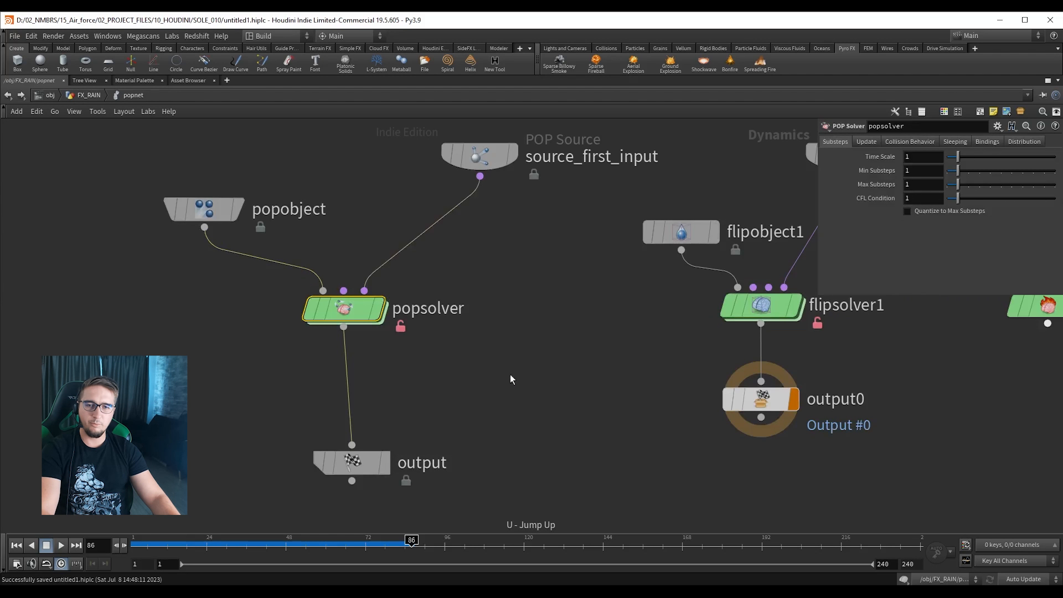
key(ctrl+b)
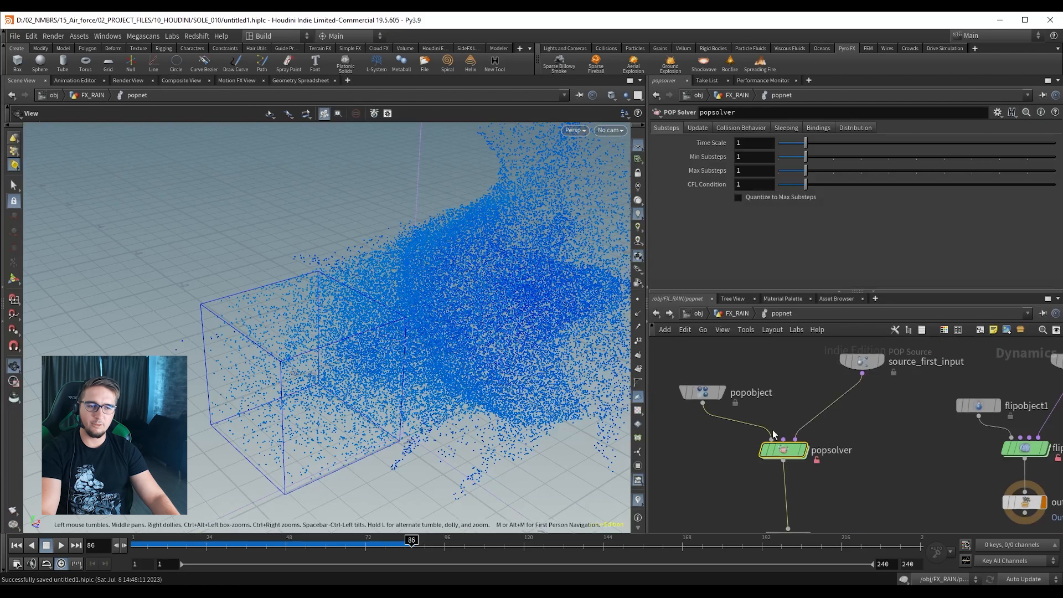
Delete the FLIP, pyro, rigid body and vellum example nodes from popnet, keeping only the original POP chain.
scroll(784, 407, down, 3)
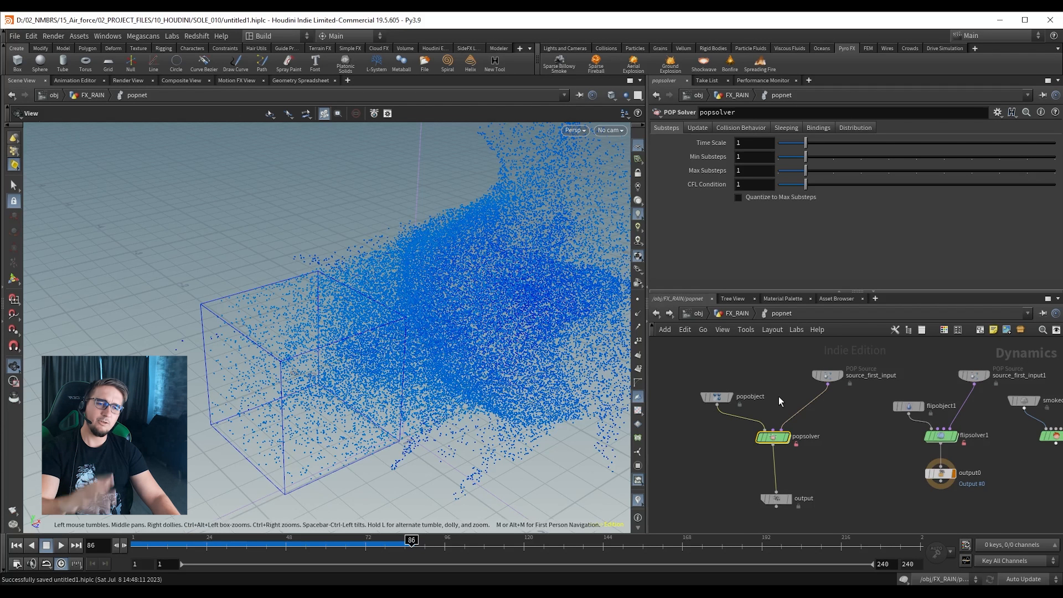
scroll(851, 461, down, 3)
scroll(825, 403, down, 2)
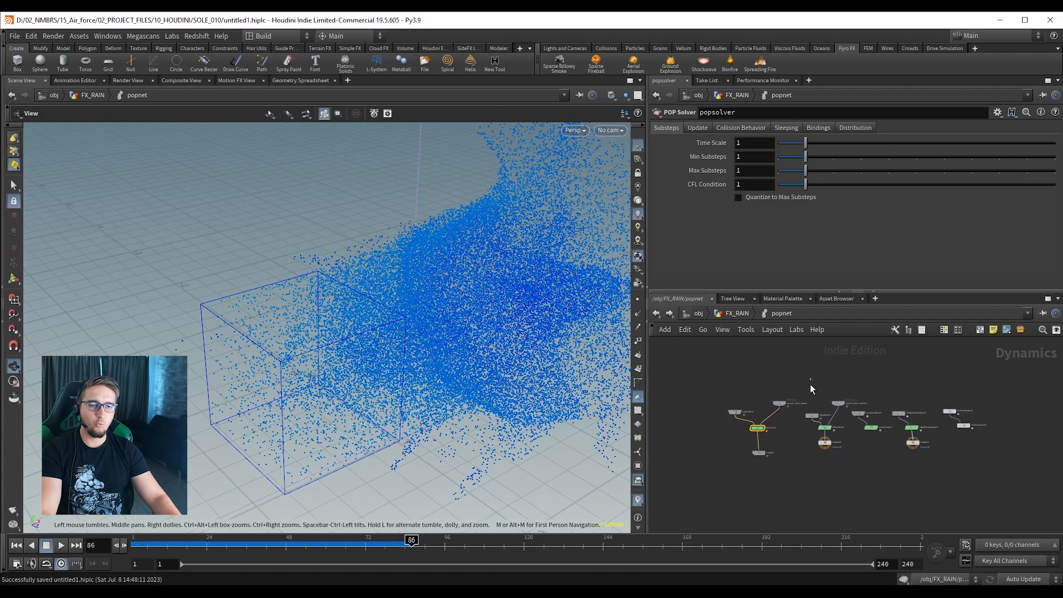
drag(809, 384, 985, 484)
key(Delete)
scroll(735, 464, up, 3)
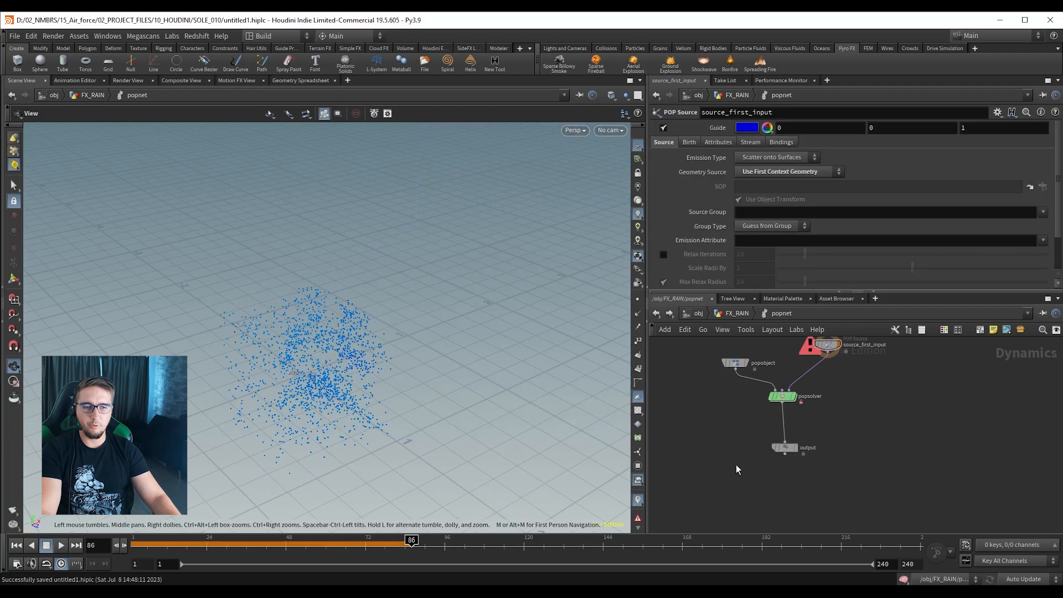
Put the output flag on the output node and play the particle simulation from frame 1.
click(784, 447)
drag(298, 545, 107, 548)
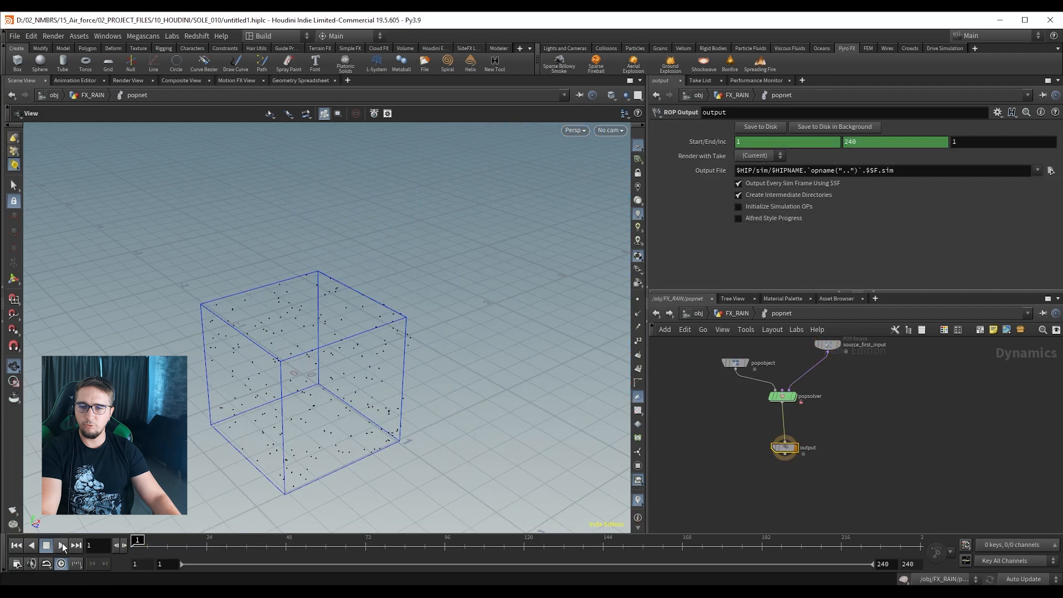
click(61, 545)
click(47, 545)
scroll(855, 423, up, 4)
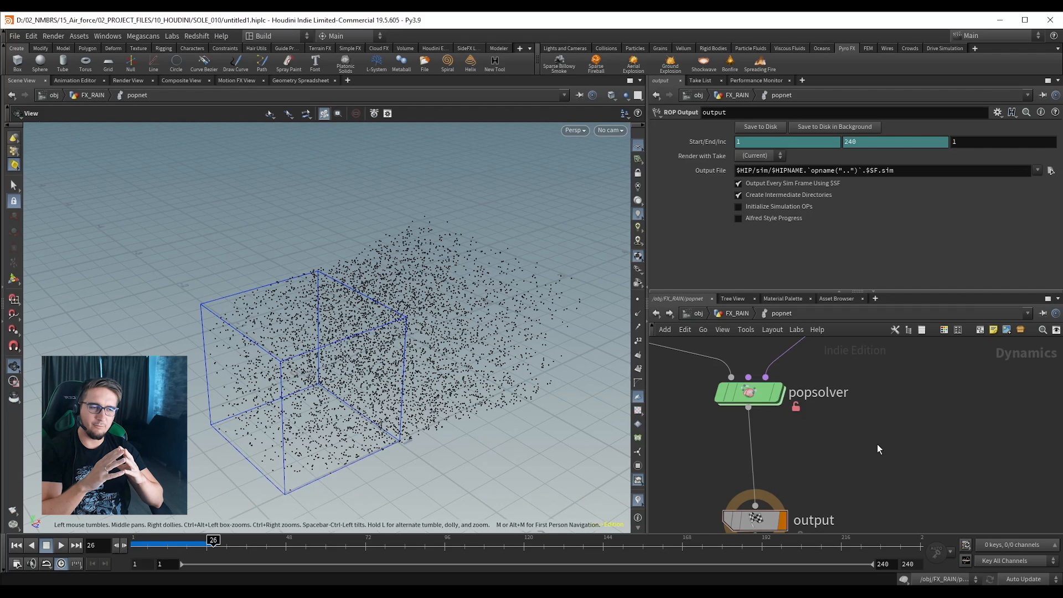
Return to the FX_RAIN network, delete popnet and save the scene.
key(u)
key(Delete)
key(ctrl+s)
Add a Solver node wired below set_v.
click(771, 424)
key(Tab)
text(solv)
key(Return)
key(Return)
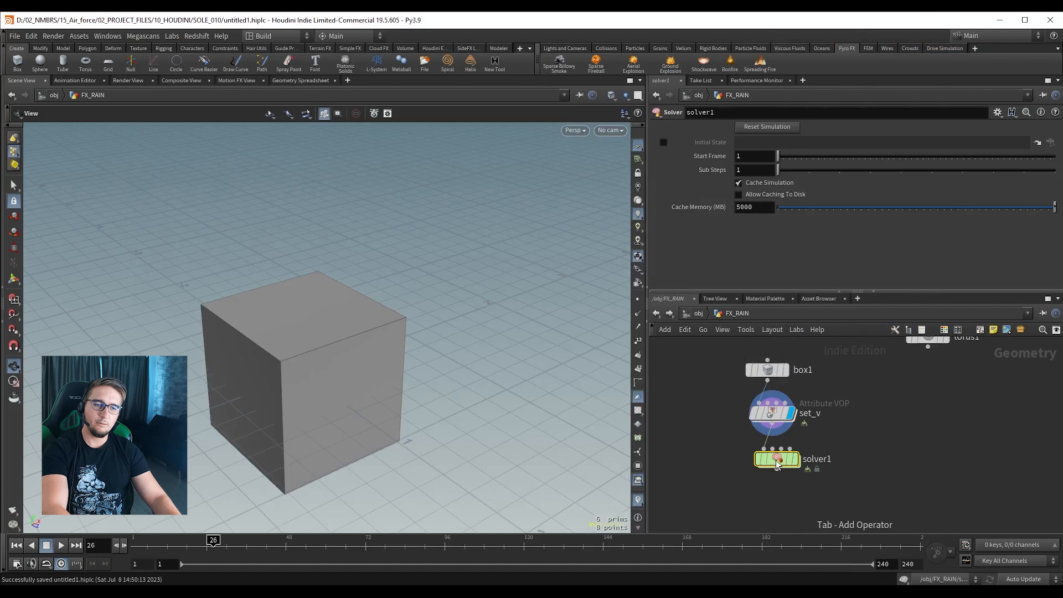
Put the display flag on solver1 and enter its internal network.
drag(702, 447, 830, 471)
key(r)
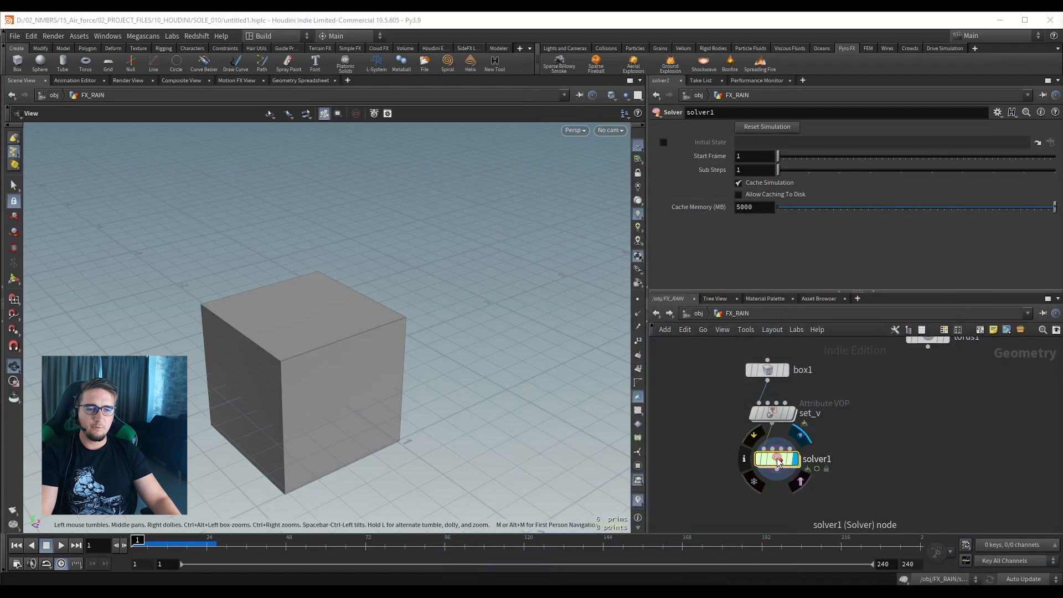
double_click(777, 459)
scroll(785, 457, up, 3)
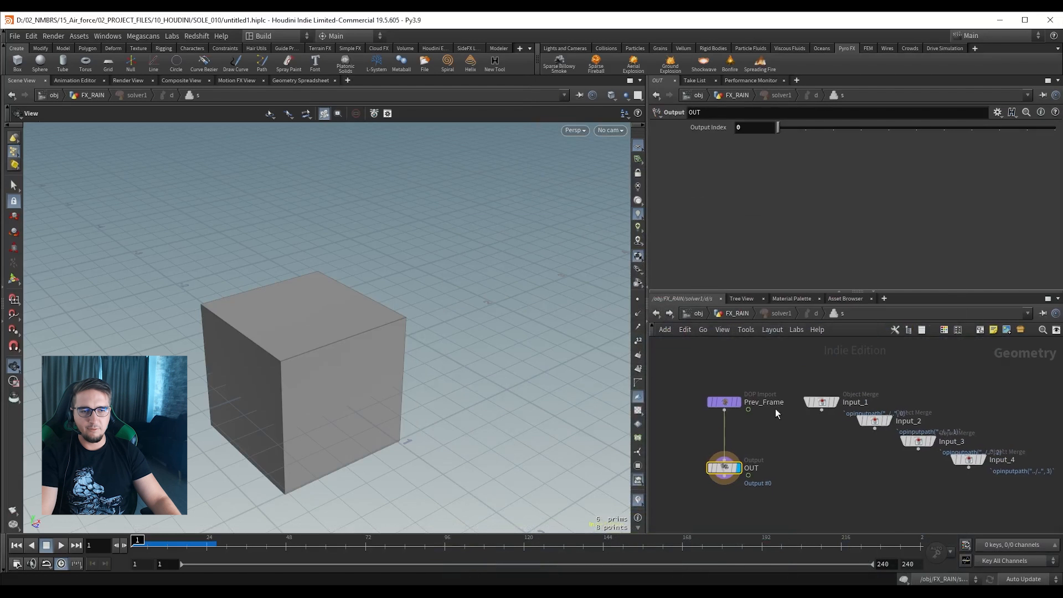
Inspect the Prev_Frame node and line up the four Object Merge input nodes in a horizontal row beside it.
click(711, 399)
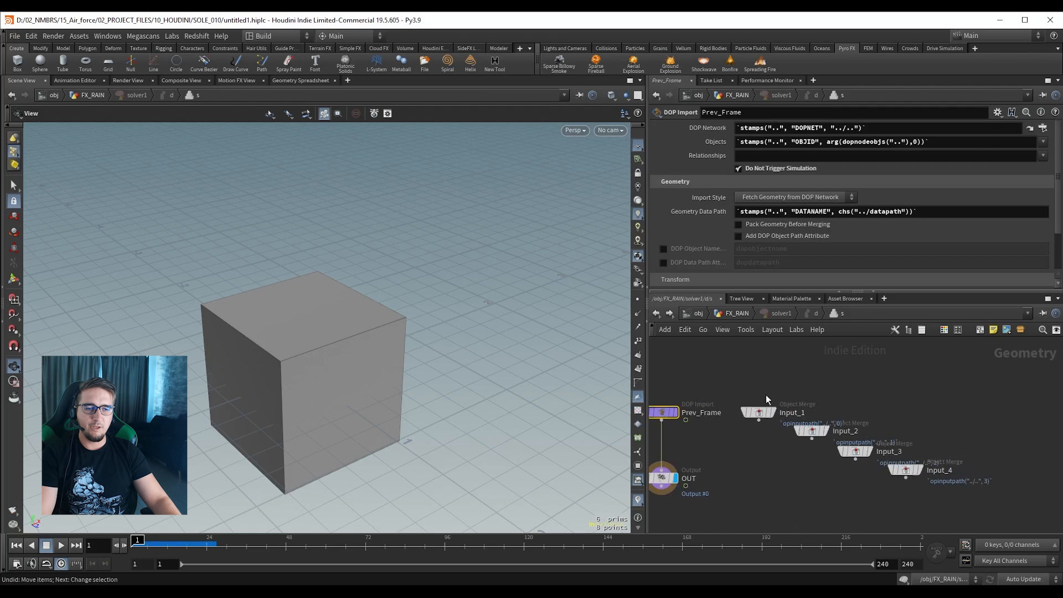
drag(756, 409, 744, 387)
drag(810, 426, 834, 396)
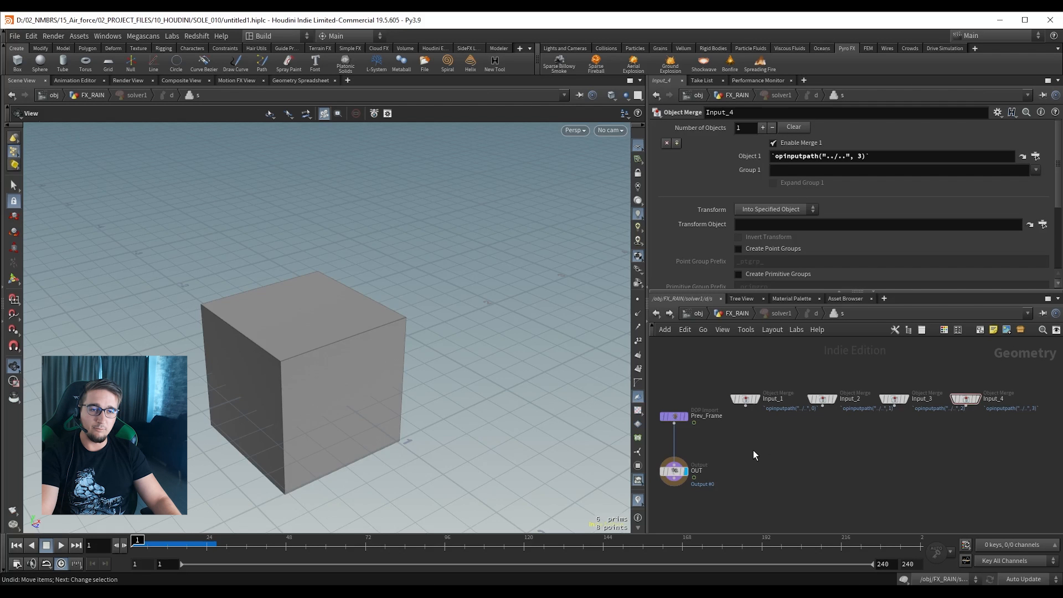
Return to the FX_RAIN network and connect torus1 to the fourth input of solver1.
key(u)
drag(731, 465, 788, 502)
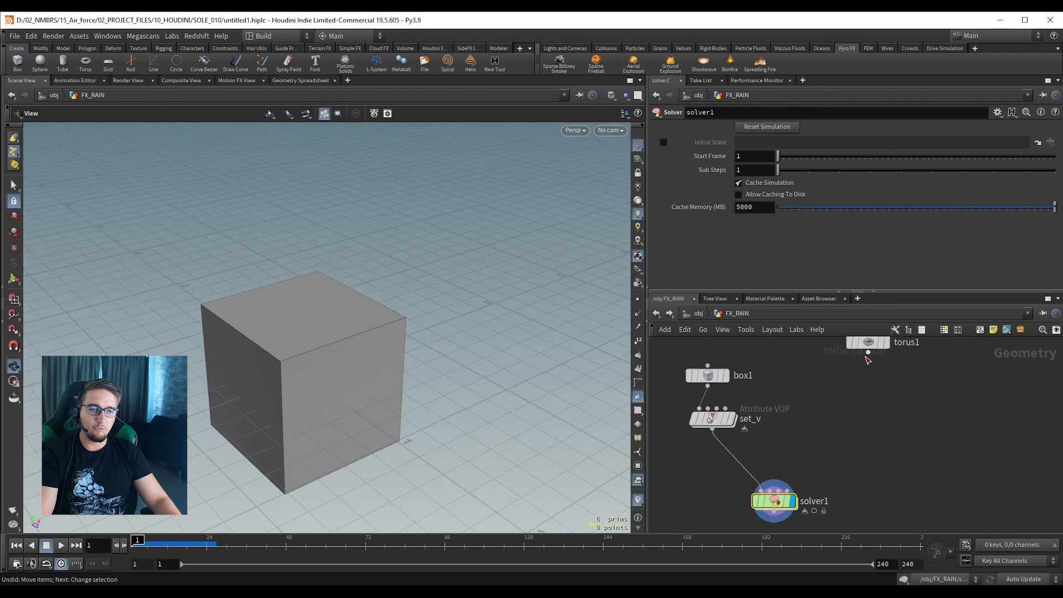
drag(868, 352, 786, 491)
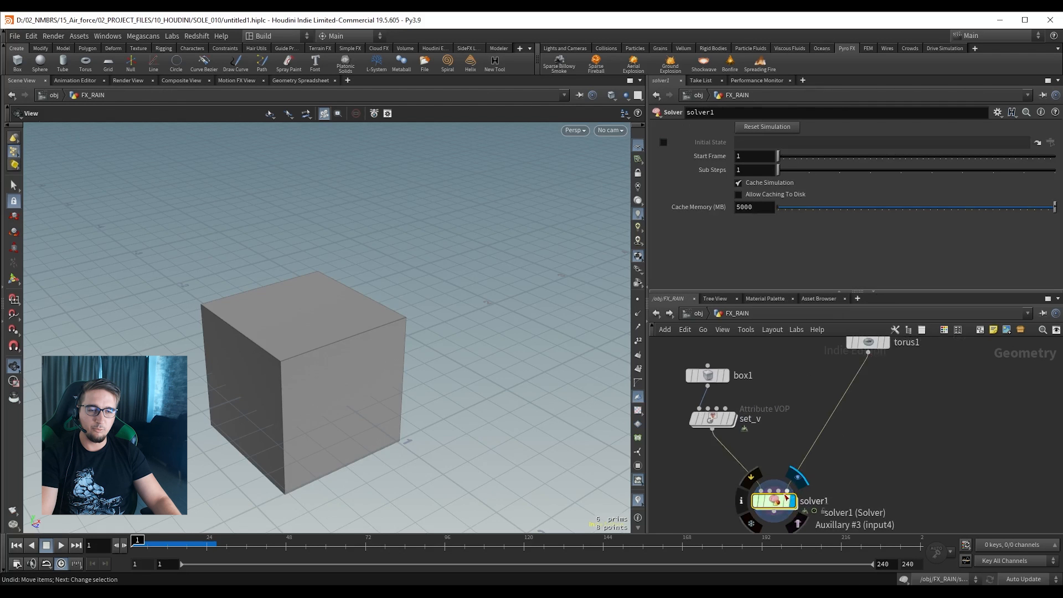
Enter solver1 again and delete the Input_4 node.
double_click(776, 499)
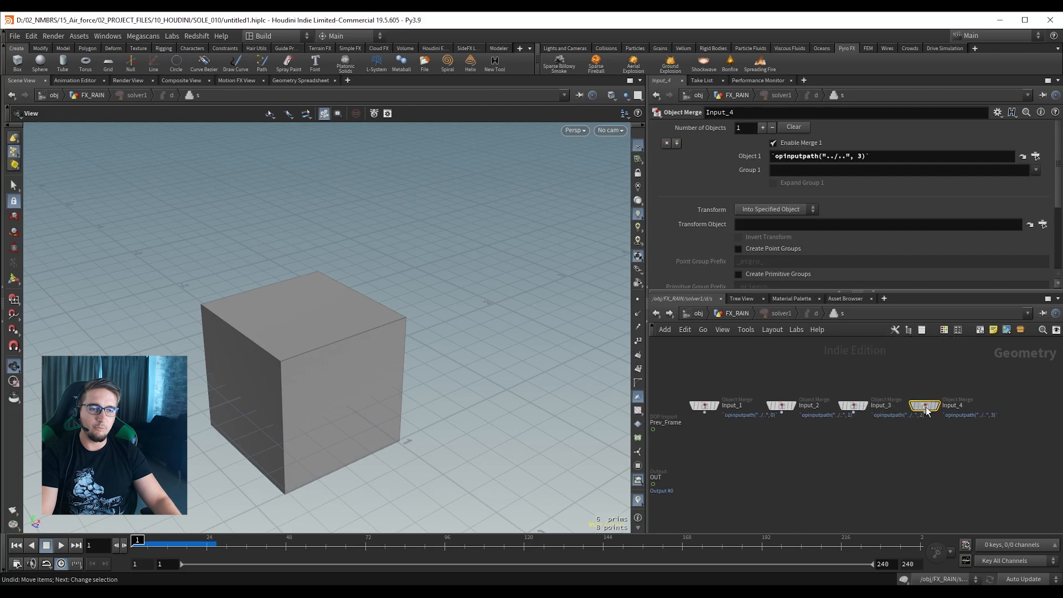
drag(925, 407, 946, 406)
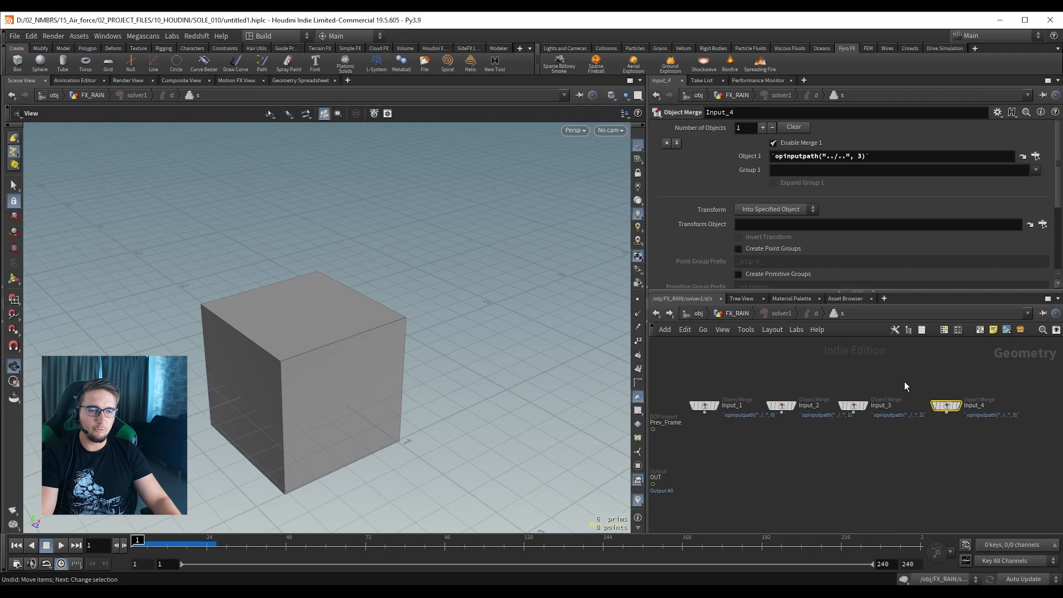
key(ctrl+z)
key(Delete)
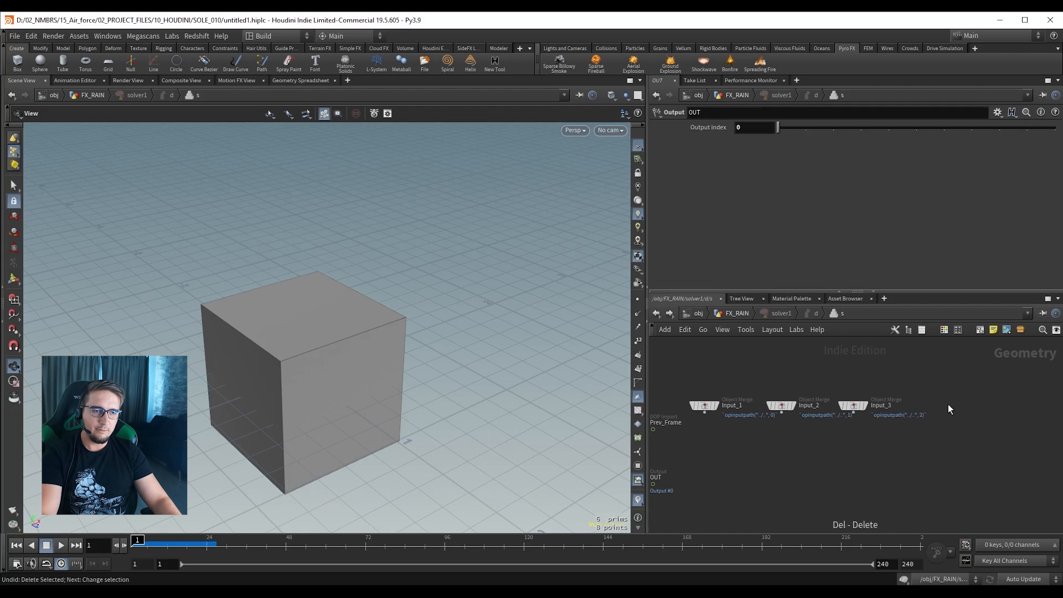
Add a new Object Merge node beside Input_3, in place of the deleted fourth input.
key(Tab)
text(obj)
key(Return)
click(942, 407)
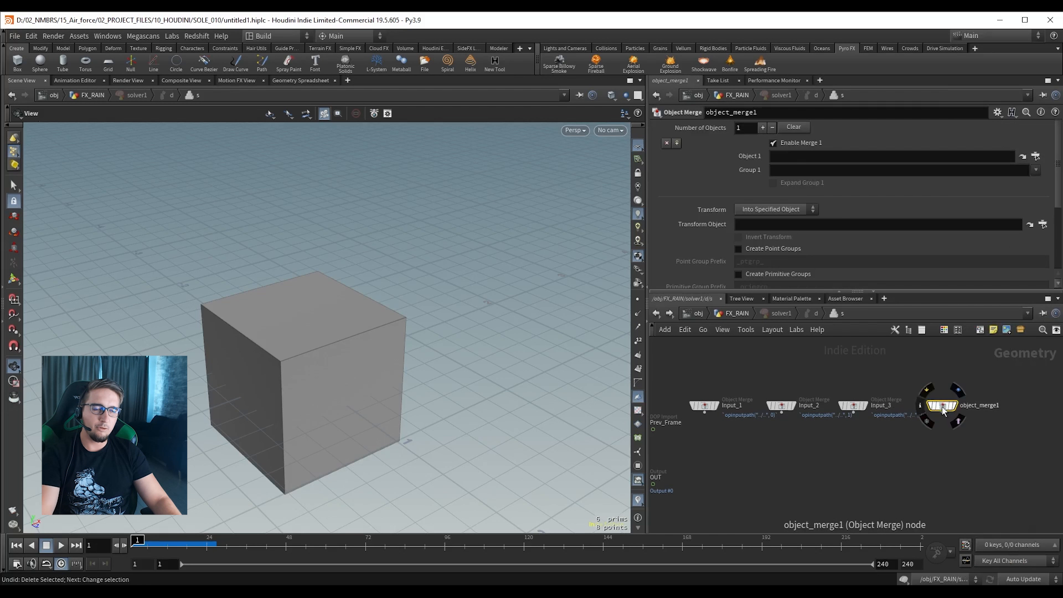
Examine the Object 1 path expression on the Input_3 Object Merge and compare it with the neighbouring input nodes.
click(807, 157)
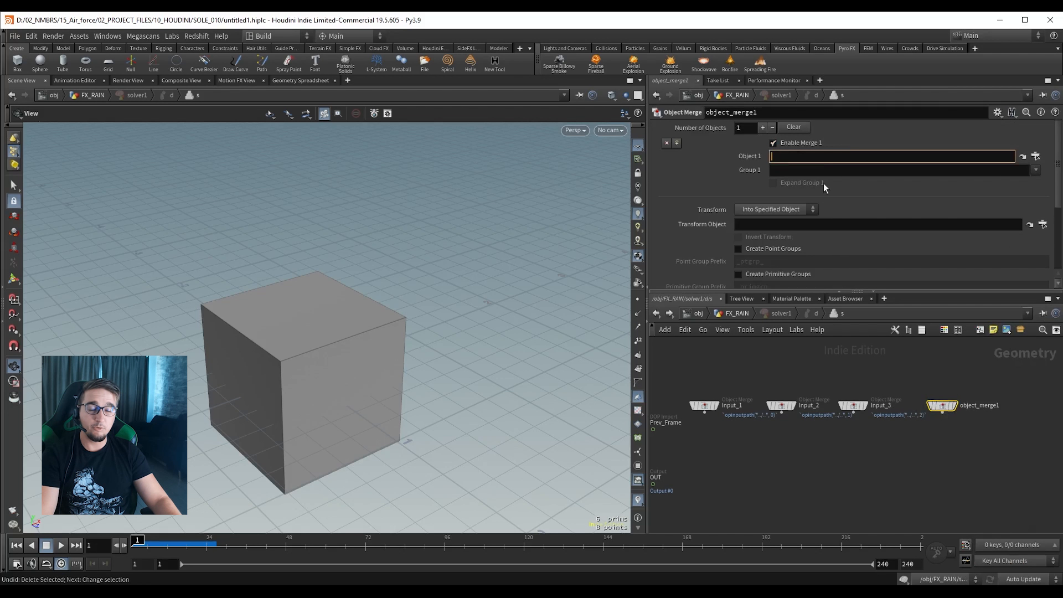
click(853, 405)
drag(699, 367, 892, 433)
middle_drag(792, 443, 827, 433)
click(907, 437)
middle_drag(907, 436, 897, 444)
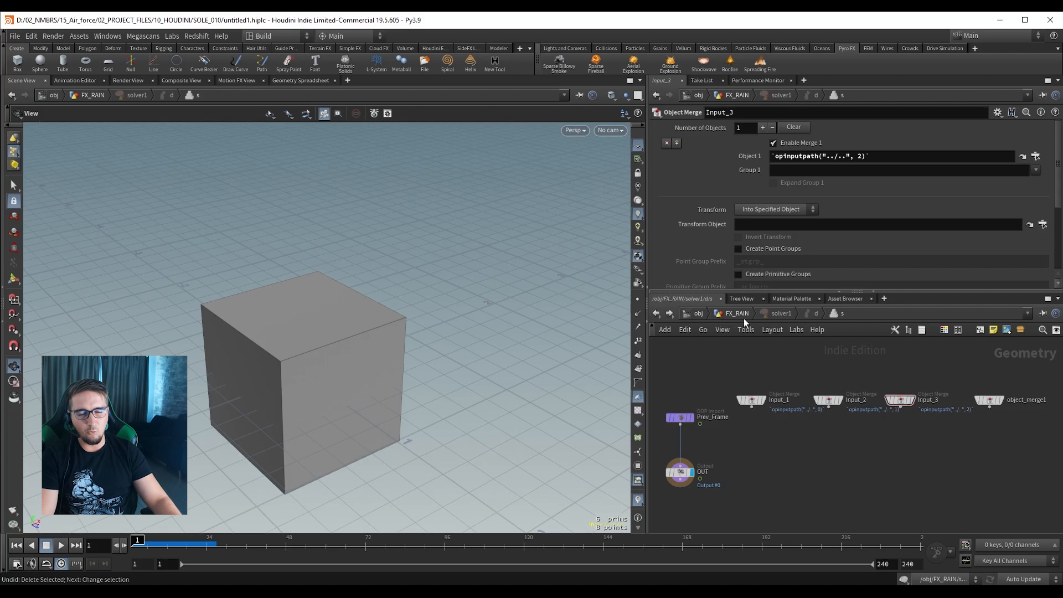
Check the solver's enclosing Dynamics network, go back inside its SOP Solver s, and save the scene.
click(807, 314)
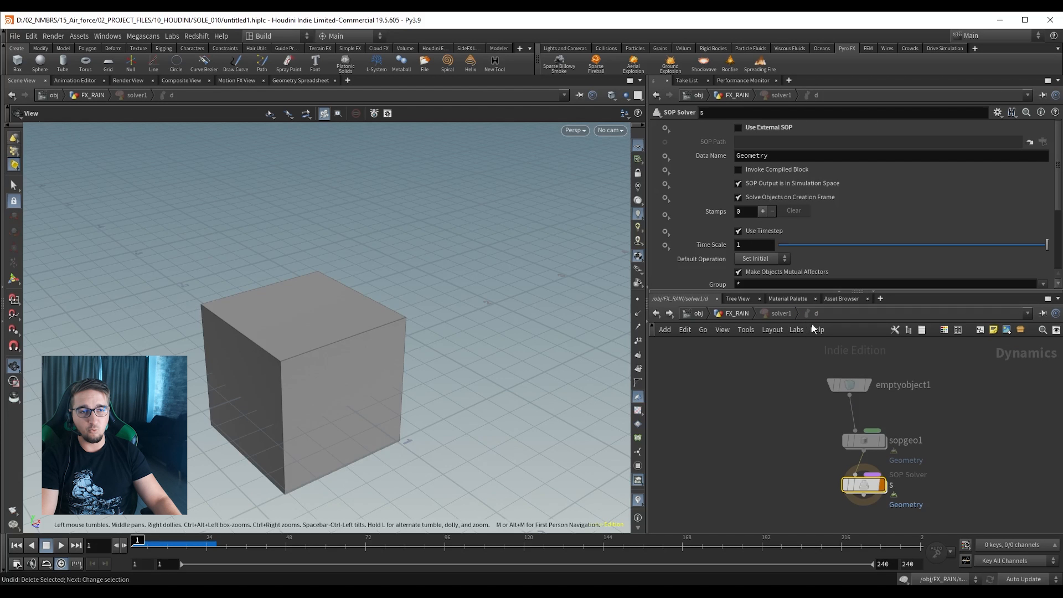
middle_drag(813, 449, 725, 419)
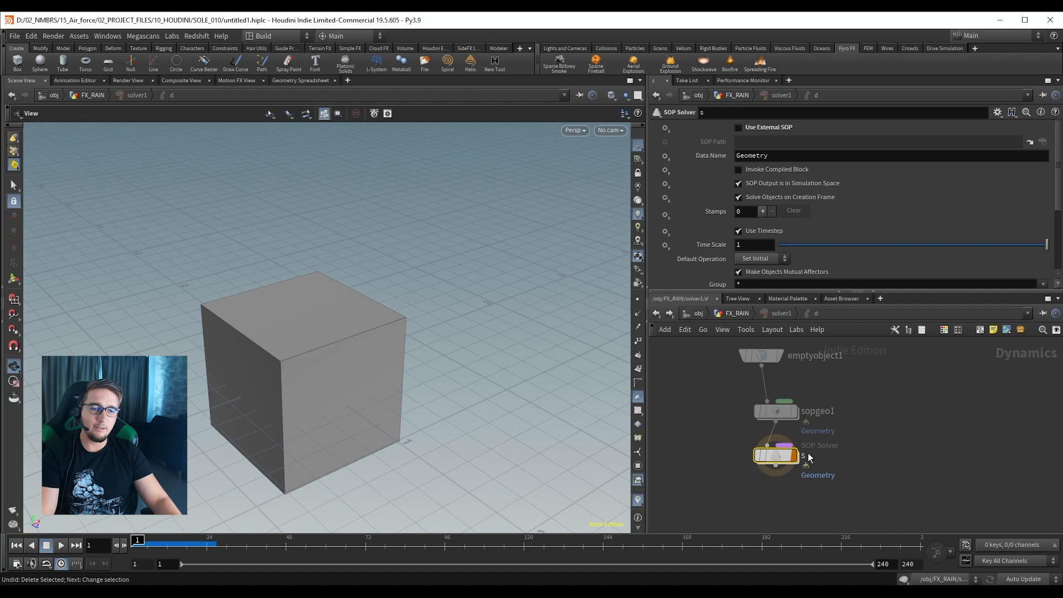
double_click(777, 453)
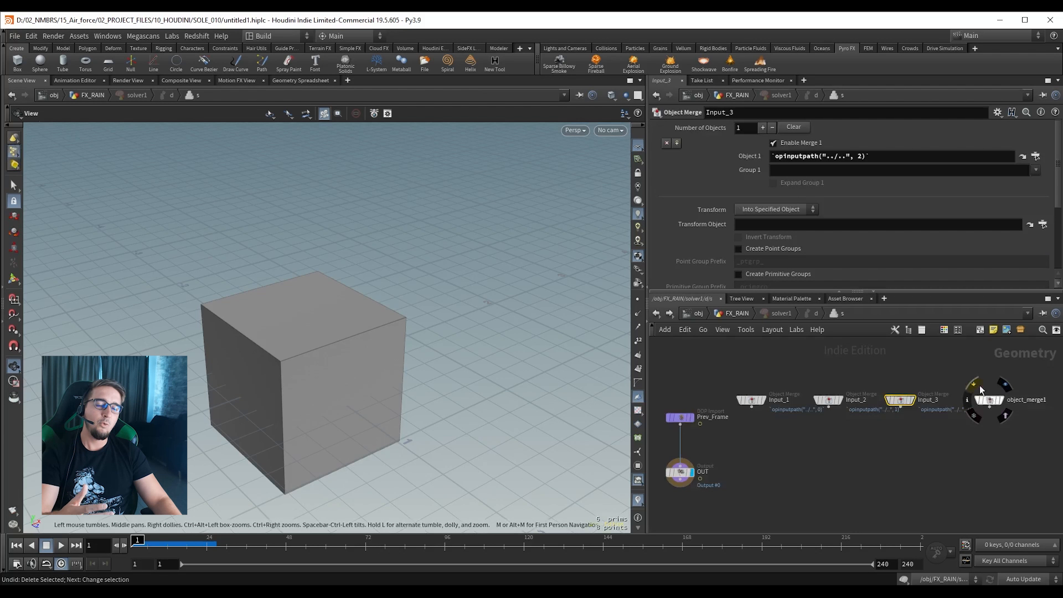
key(ctrl+s)
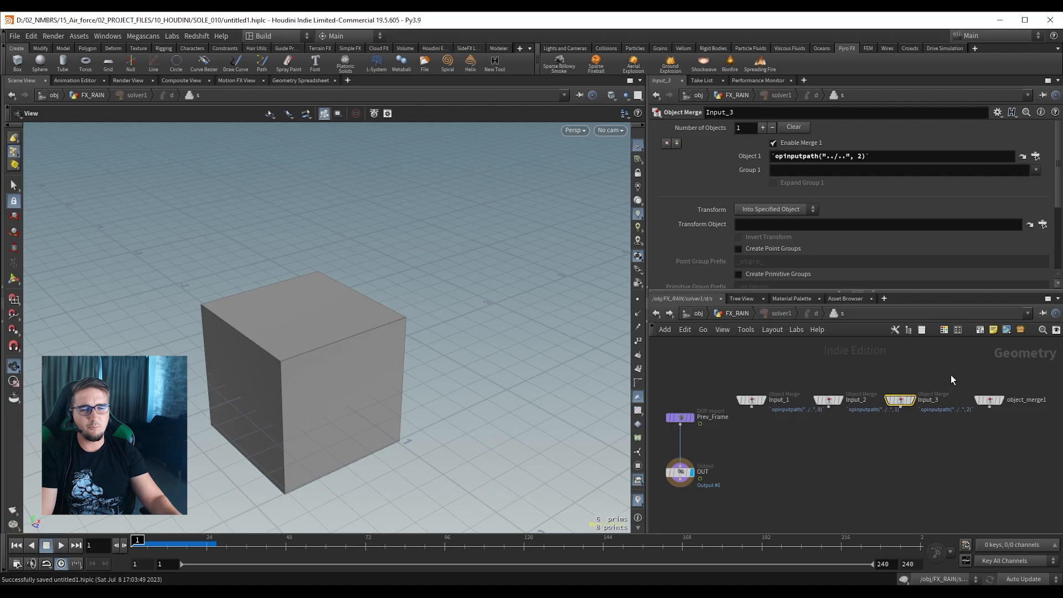
middle_drag(757, 457, 778, 437)
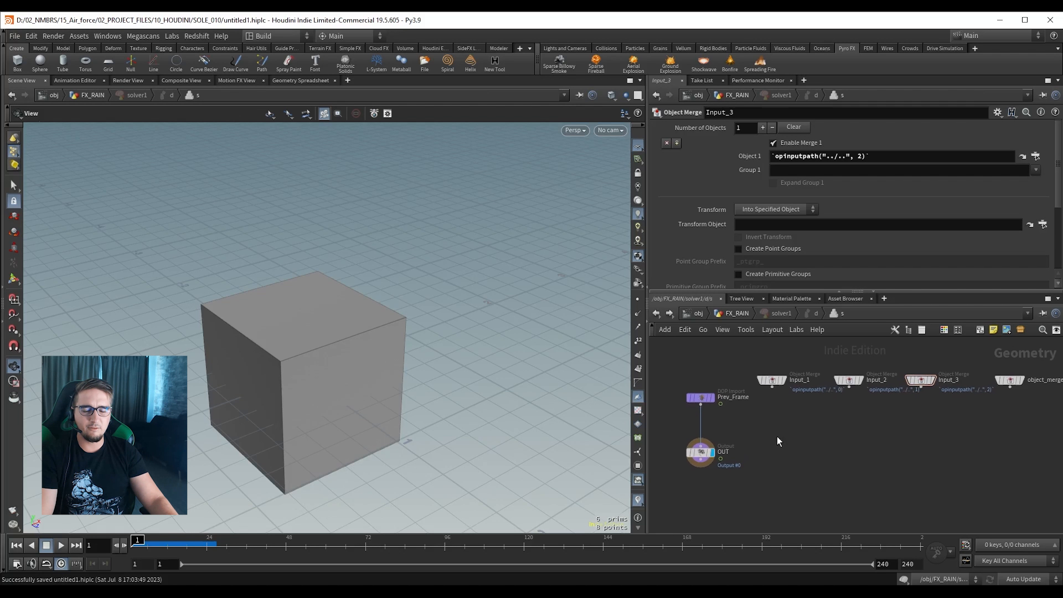
key(Tab)
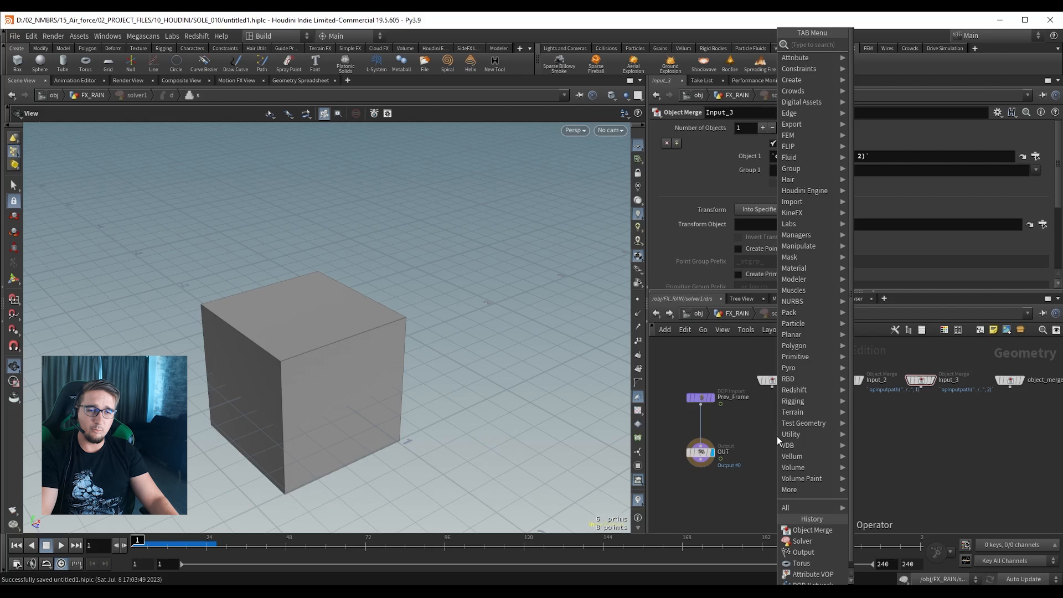
click(755, 422)
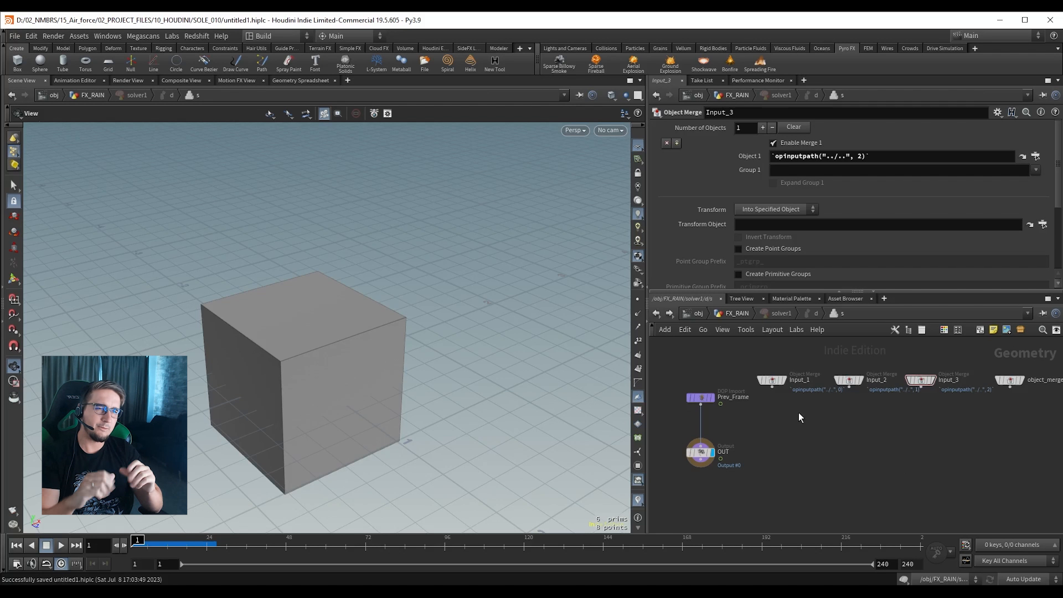
Wire the Input_1 Object Merge into OUT in place of Prev_Frame, moving OUT slightly away from Prev_Frame.
scroll(781, 437, up, 2)
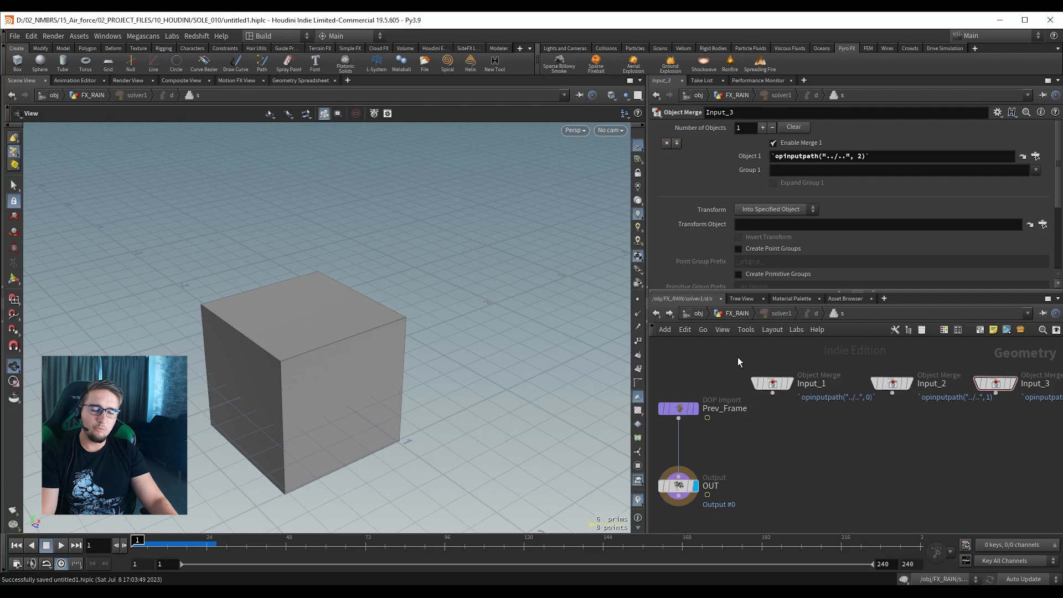
click(772, 383)
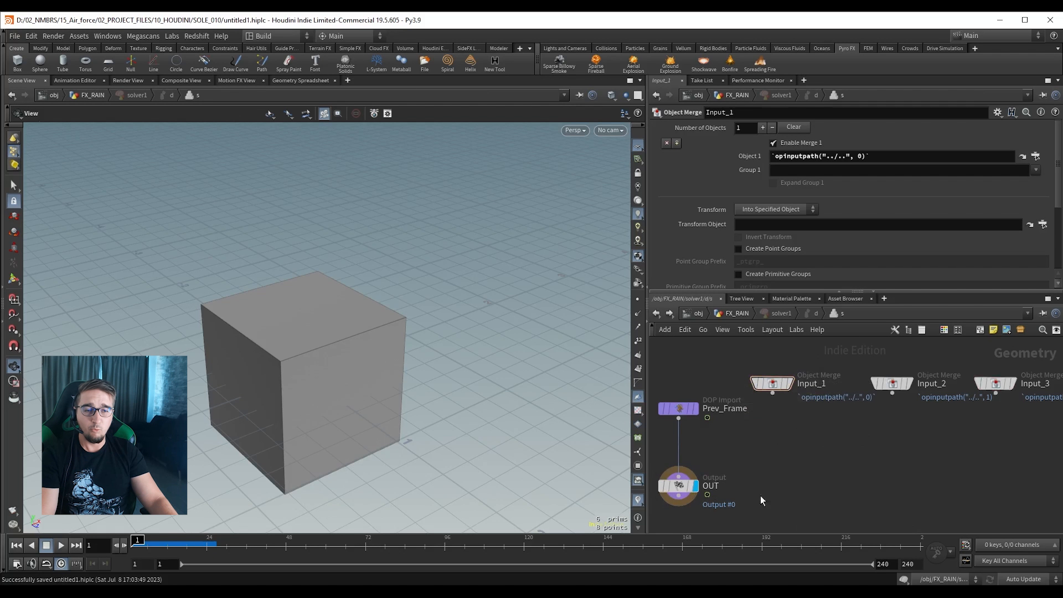
drag(678, 486, 718, 497)
middle_drag(776, 447, 789, 421)
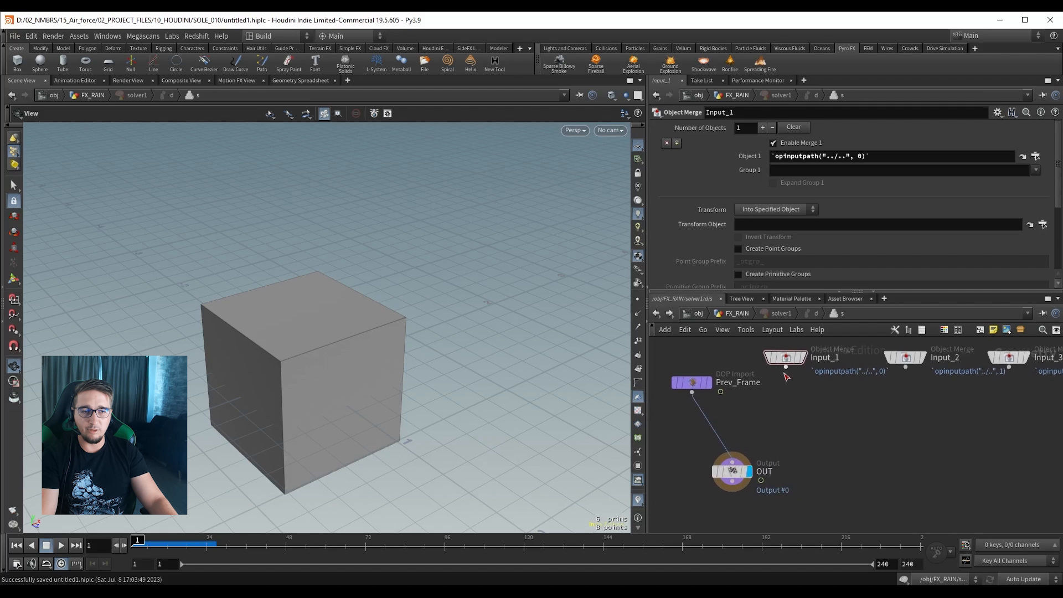
drag(785, 367, 745, 467)
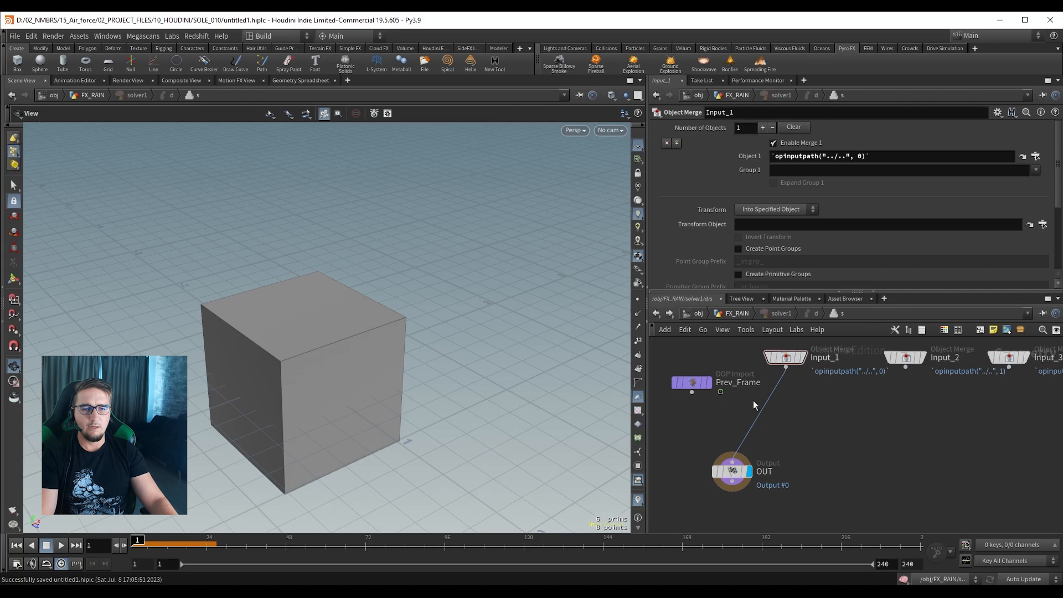
Examine the settings of the Prev_Frame DOP Import and the Input_1 Object Merge.
scroll(736, 423, up, 3)
drag(754, 419, 682, 364)
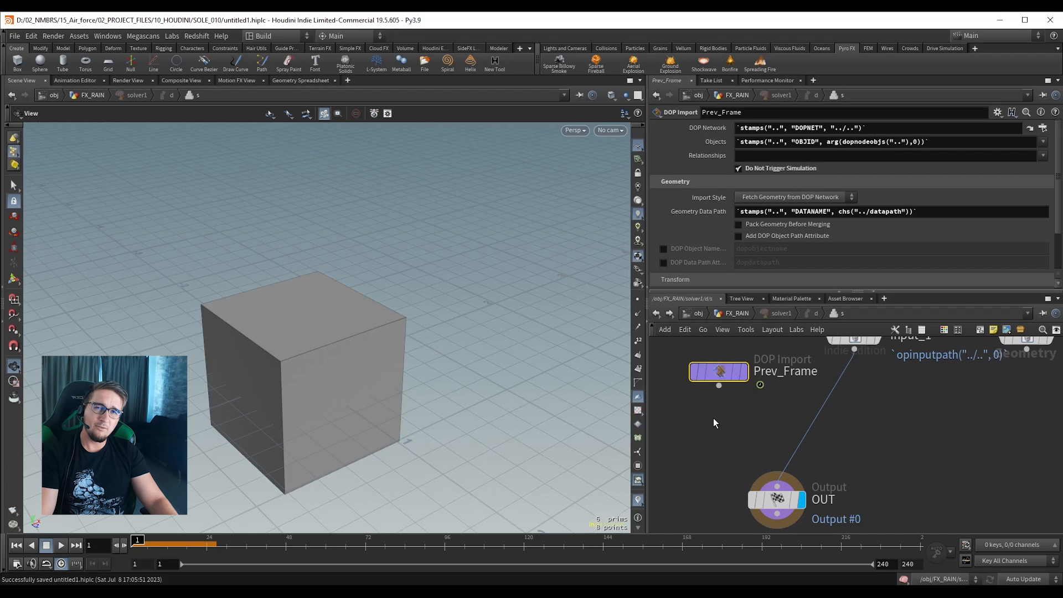
scroll(714, 420, down, 5)
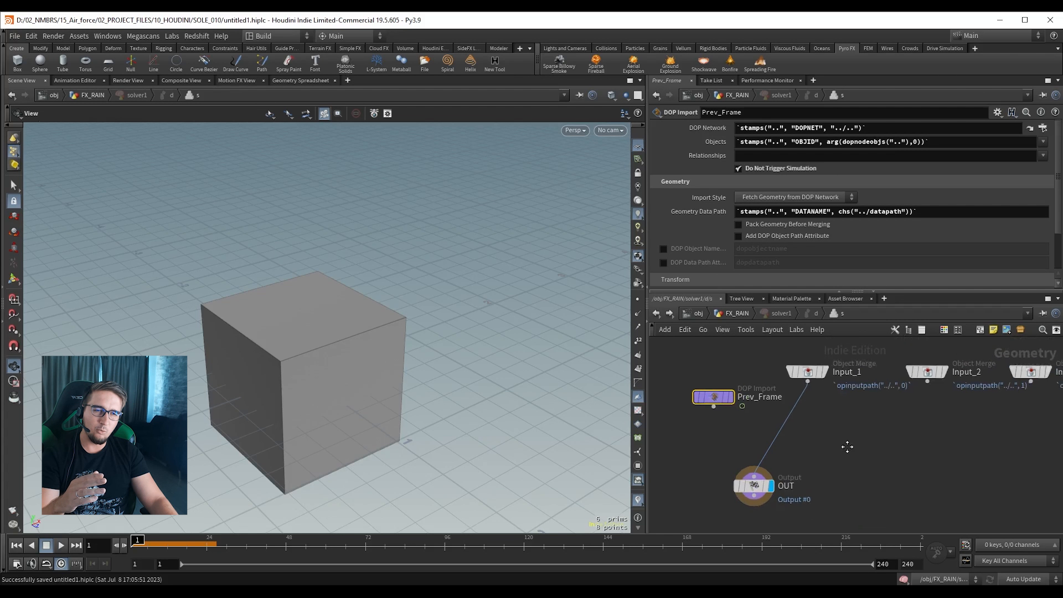
drag(777, 367, 823, 399)
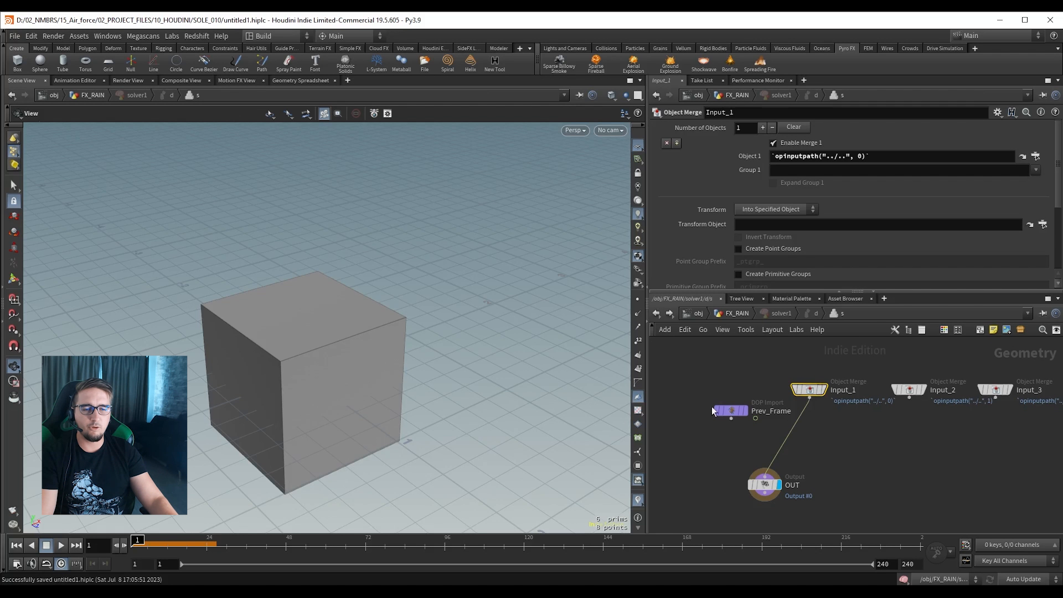
Reconnect Prev_Frame to OUT in place of Input_1 and reposition the OUT node beneath it.
scroll(710, 415, up, 3)
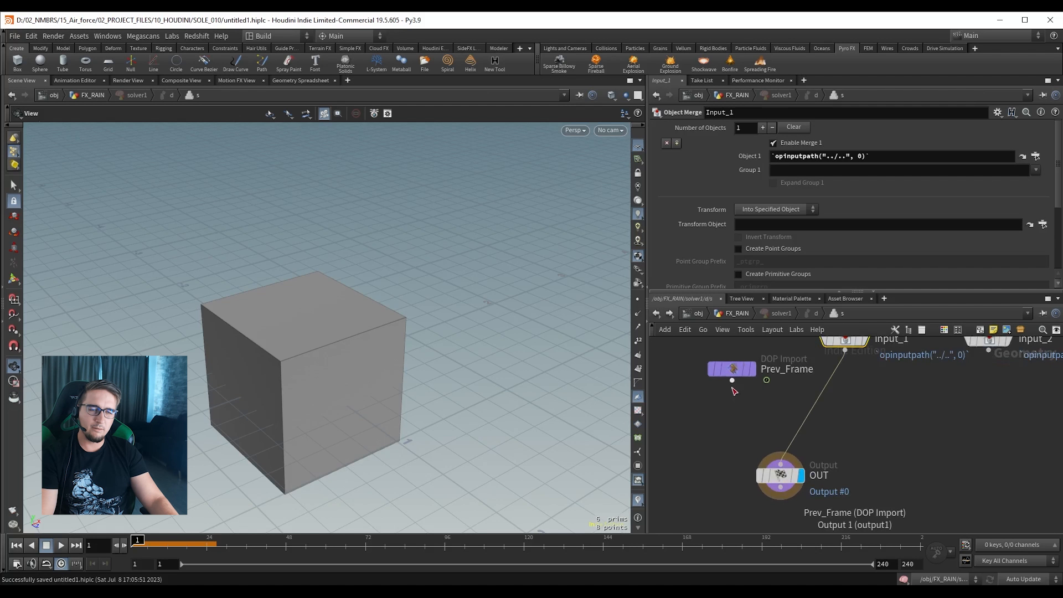
click(732, 380)
click(780, 464)
drag(789, 476, 754, 491)
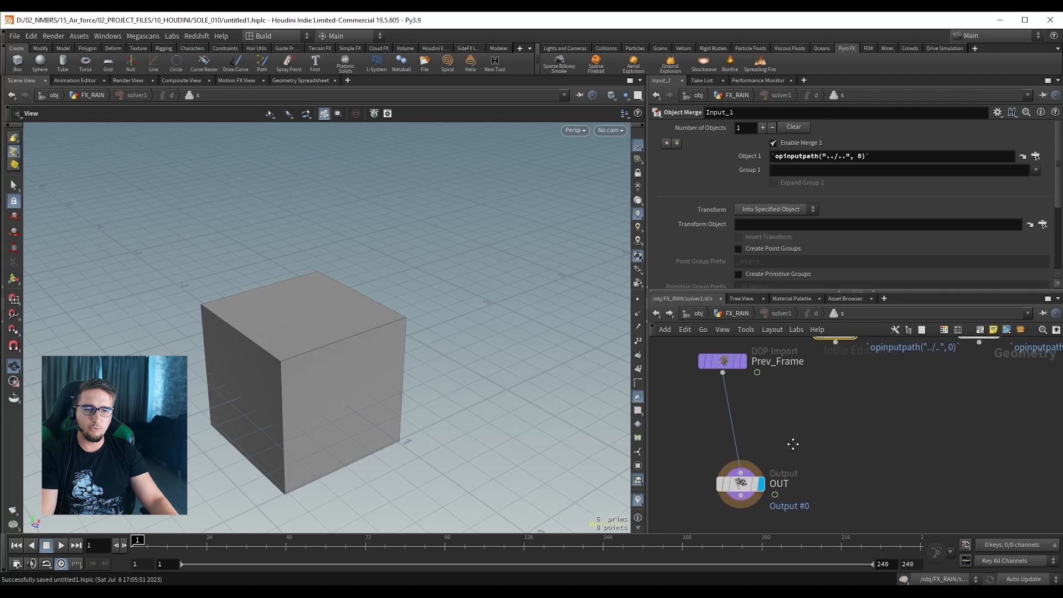
Insert a Transform node on the wire between Prev_Frame and OUT.
key(Tab)
text(transform)
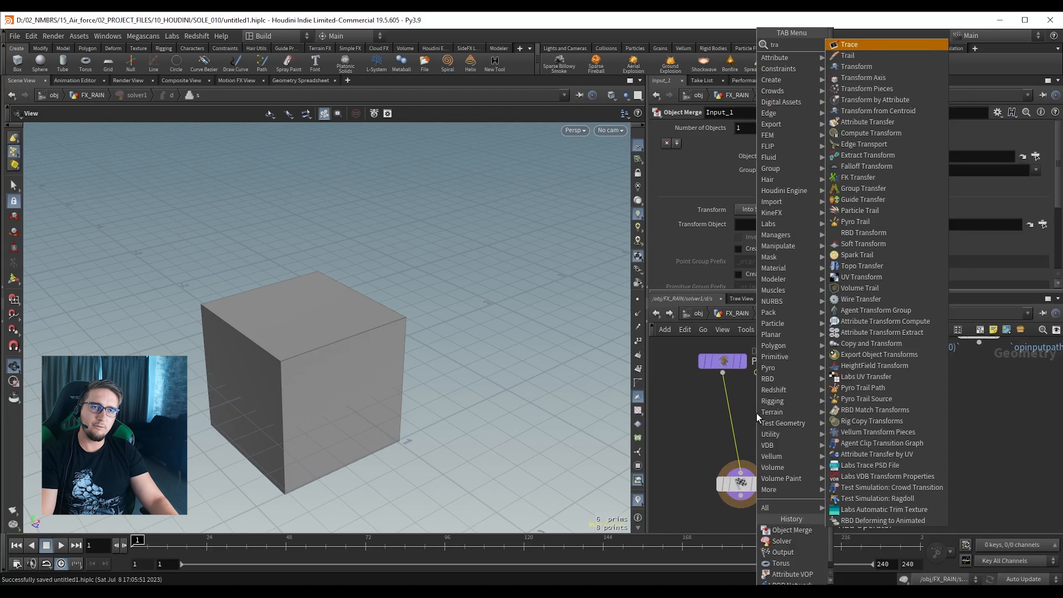
key(Return)
click(728, 420)
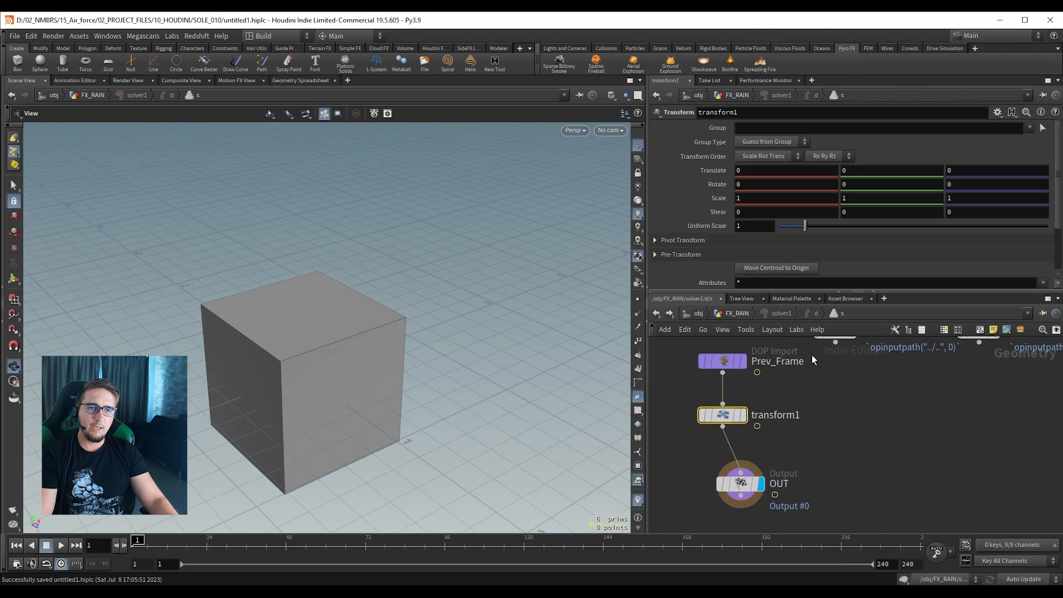
Set the Transform node's Y translation to 0.1 and save the scene.
click(873, 171)
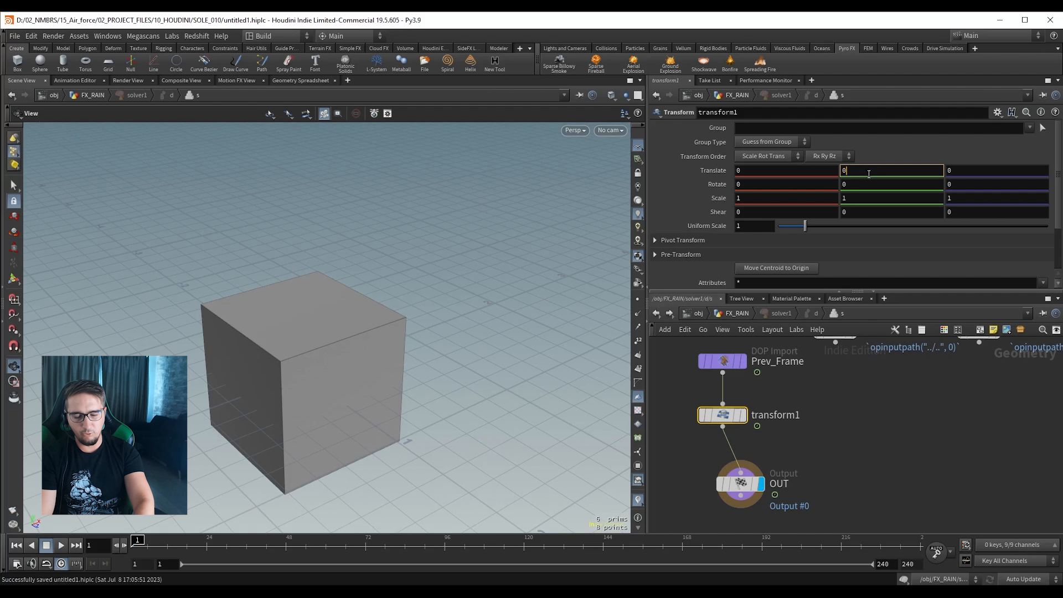
text(.1)
key(Return)
drag(239, 279, 266, 331)
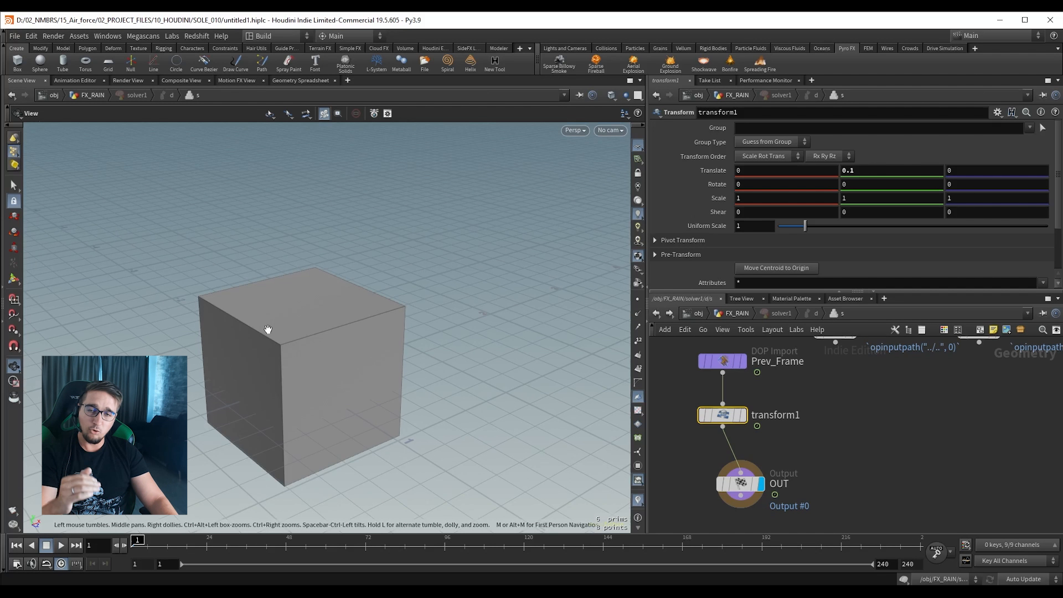
key(ctrl+s)
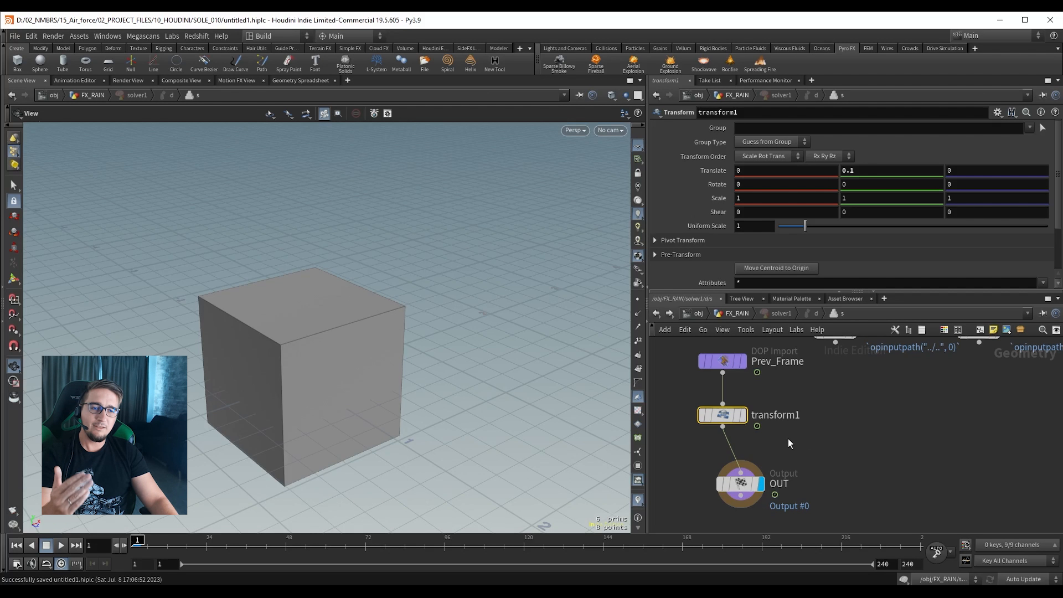
Return to the FX_RAIN network and cut the wire from torus1 to solver1, leaving only set_v connected.
scroll(832, 428, down, 3)
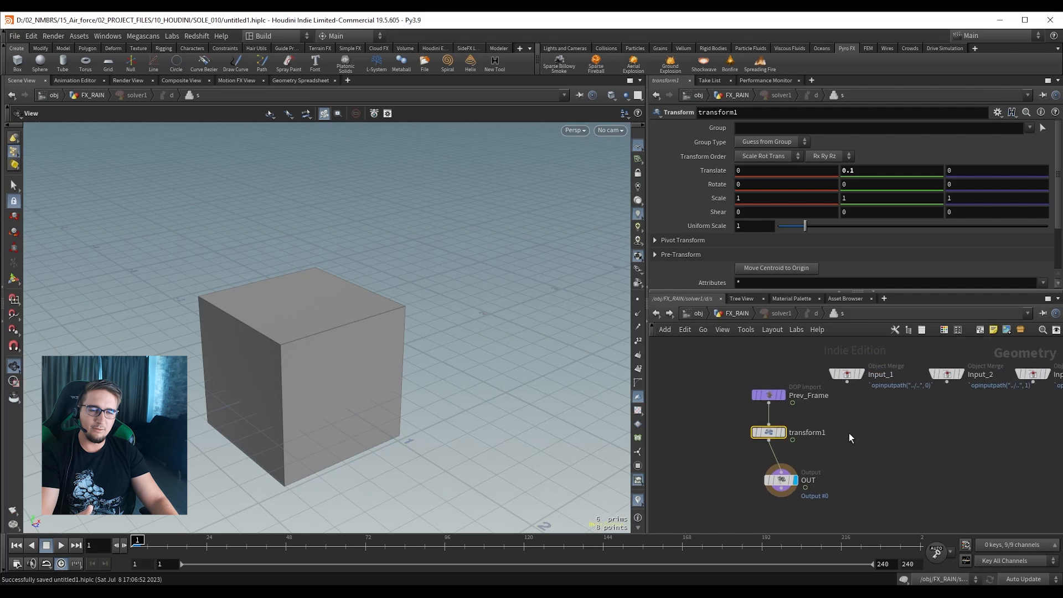
key(u)
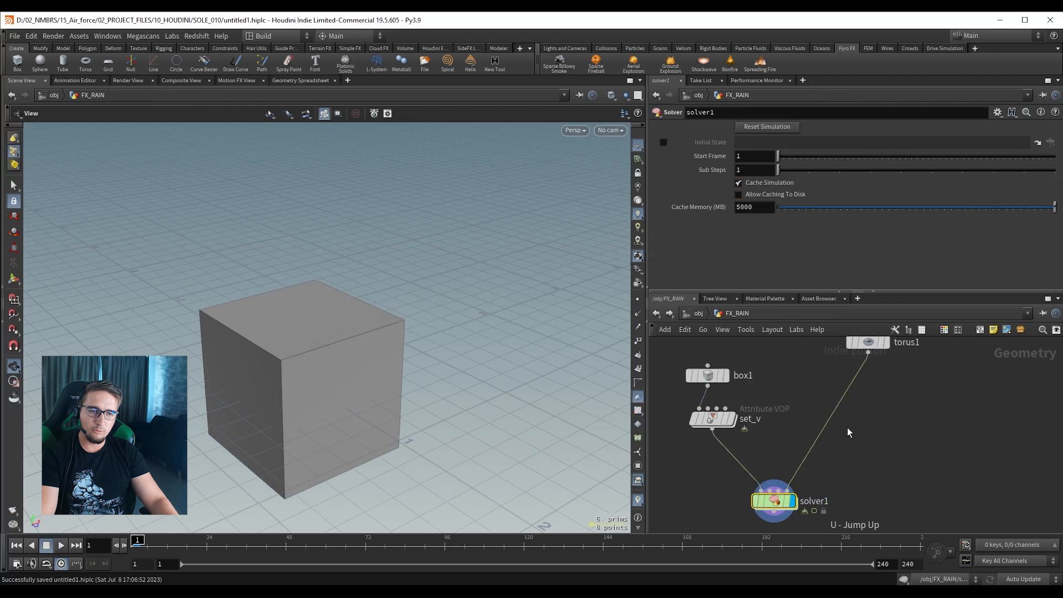
middle_drag(897, 459, 895, 399)
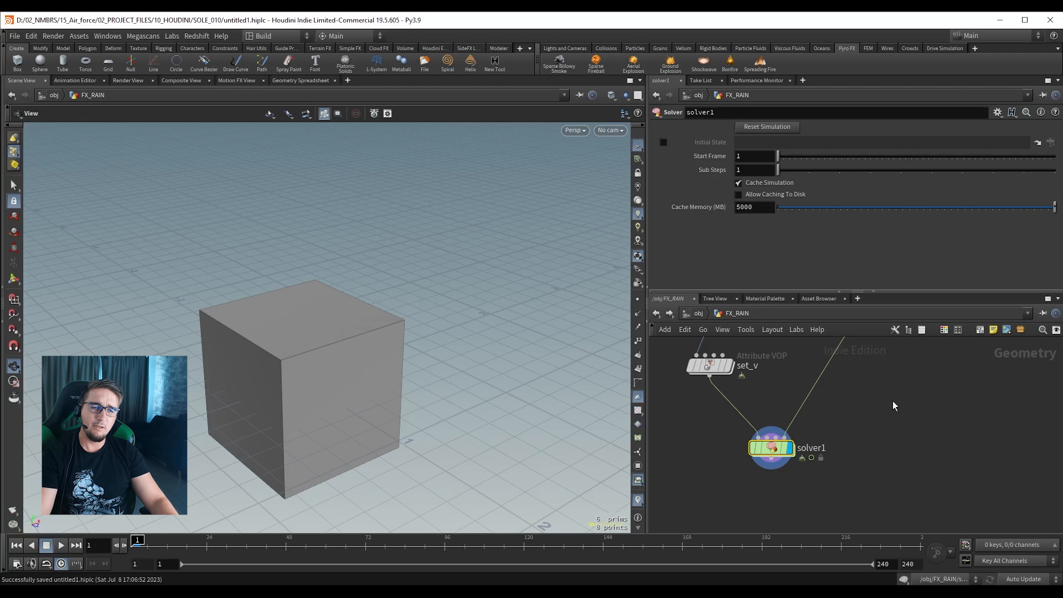
key(h)
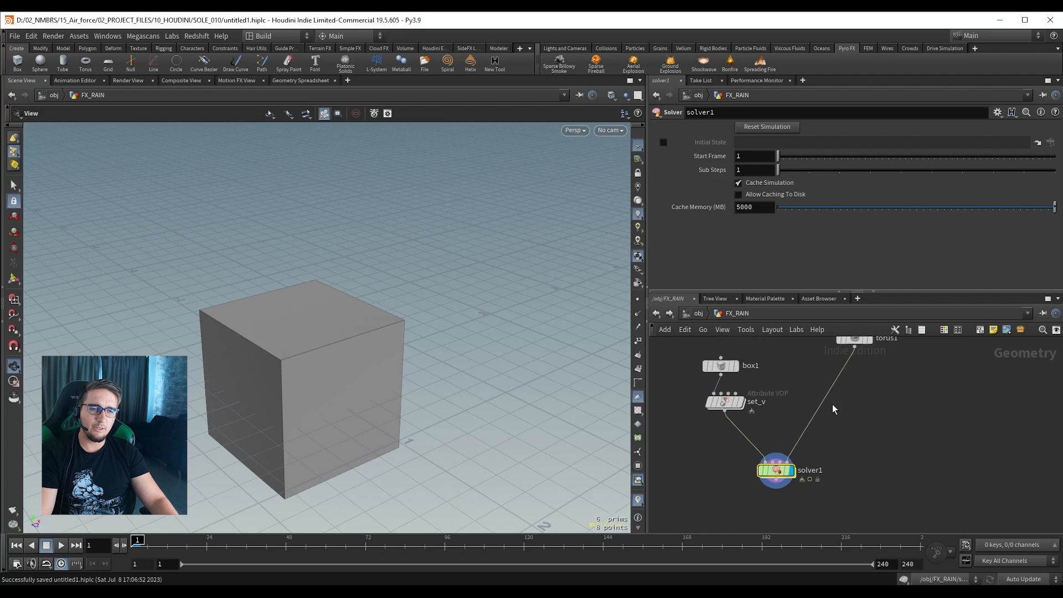
key(y)
drag(814, 381, 848, 401)
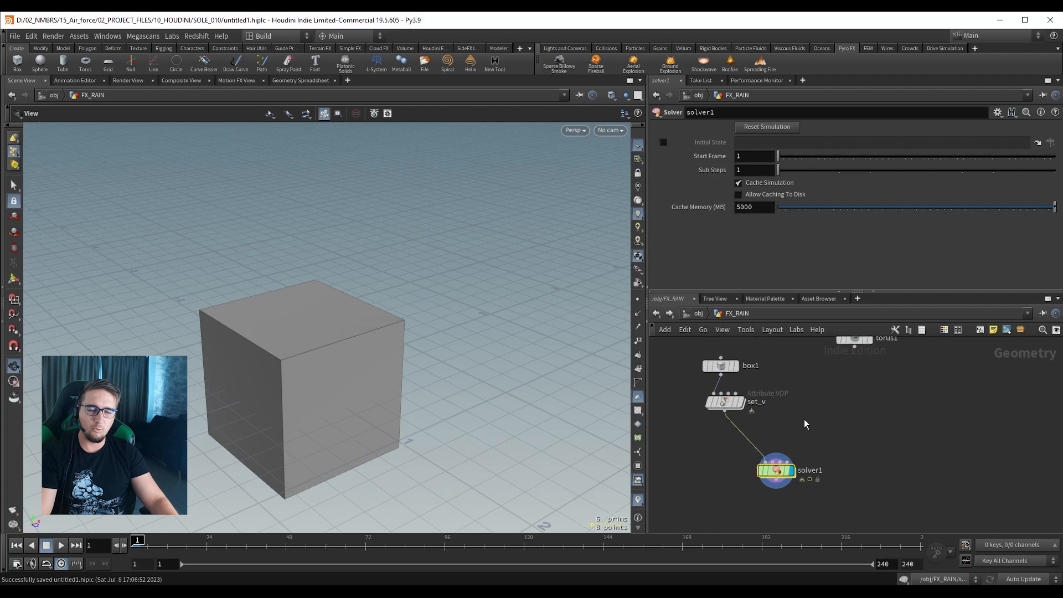
key(ctrl+z)
Play back the solver animation to watch the box's motion over the timeline, and save the scene.
drag(308, 374, 289, 389)
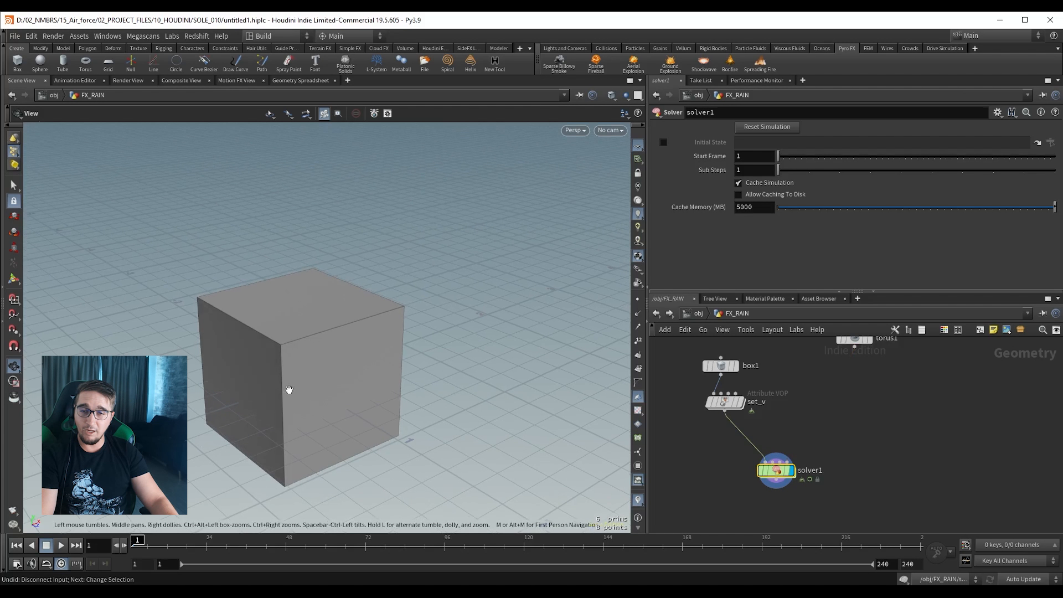
click(61, 545)
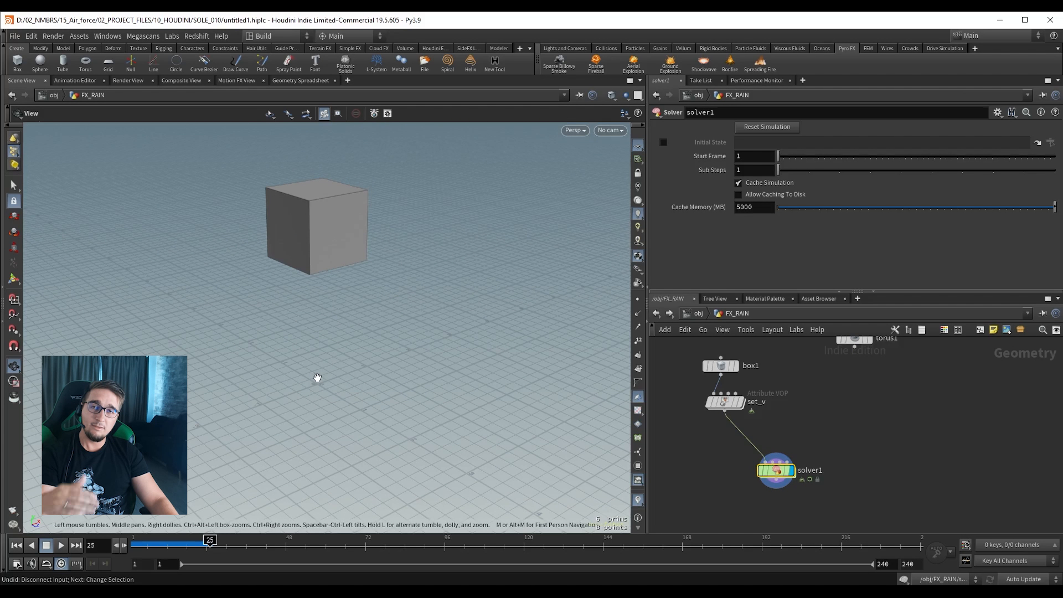
right_drag(328, 285, 301, 313)
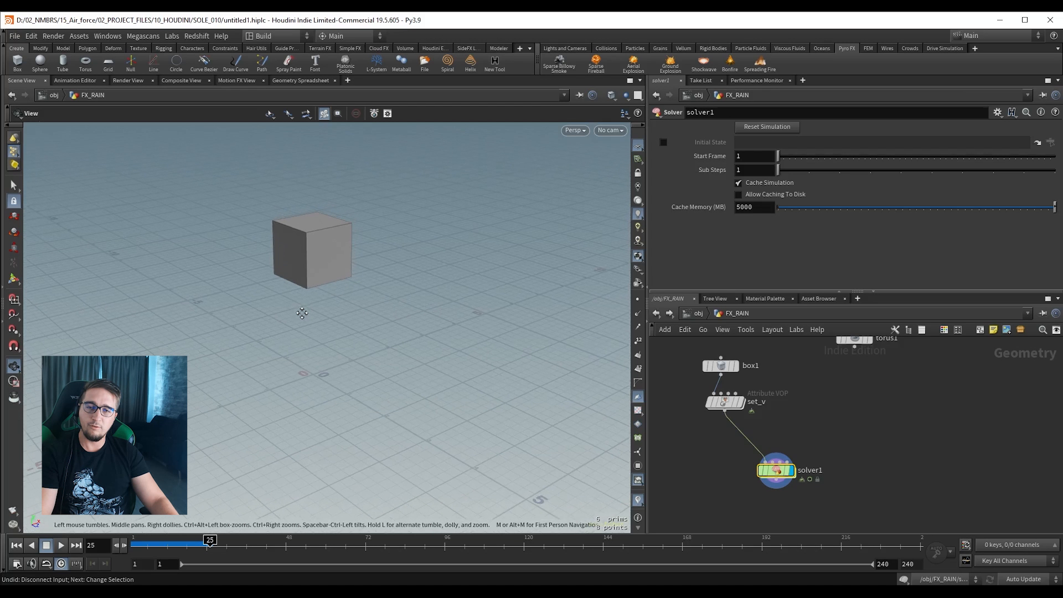
click(61, 550)
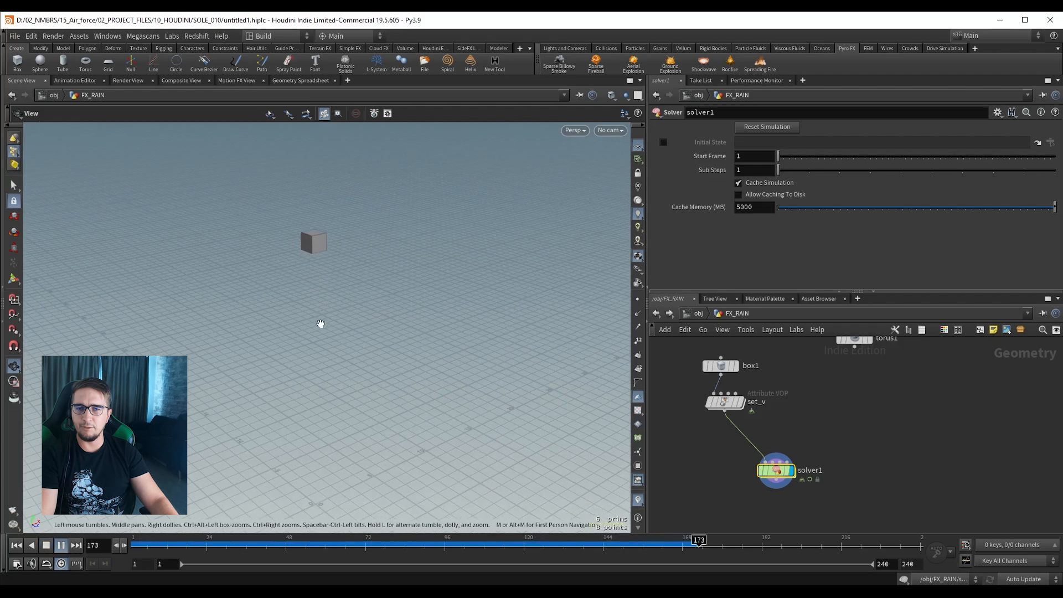
key(ctrl+s)
Review the node chain inside solver1, go back up to FX_RAIN, and display the set_v Attribute VOP.
double_click(775, 470)
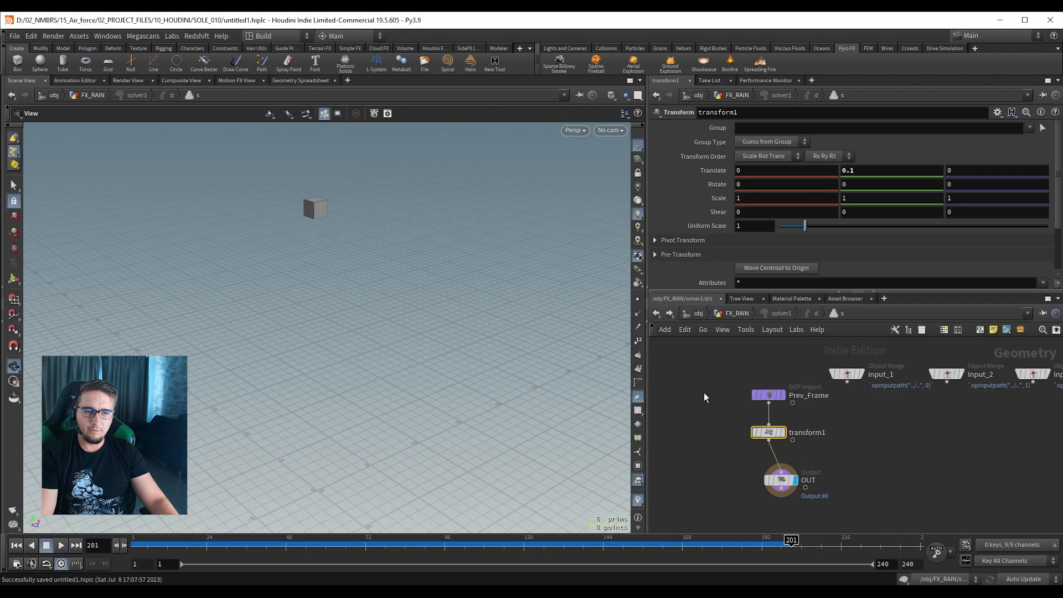
middle_drag(851, 444, 814, 440)
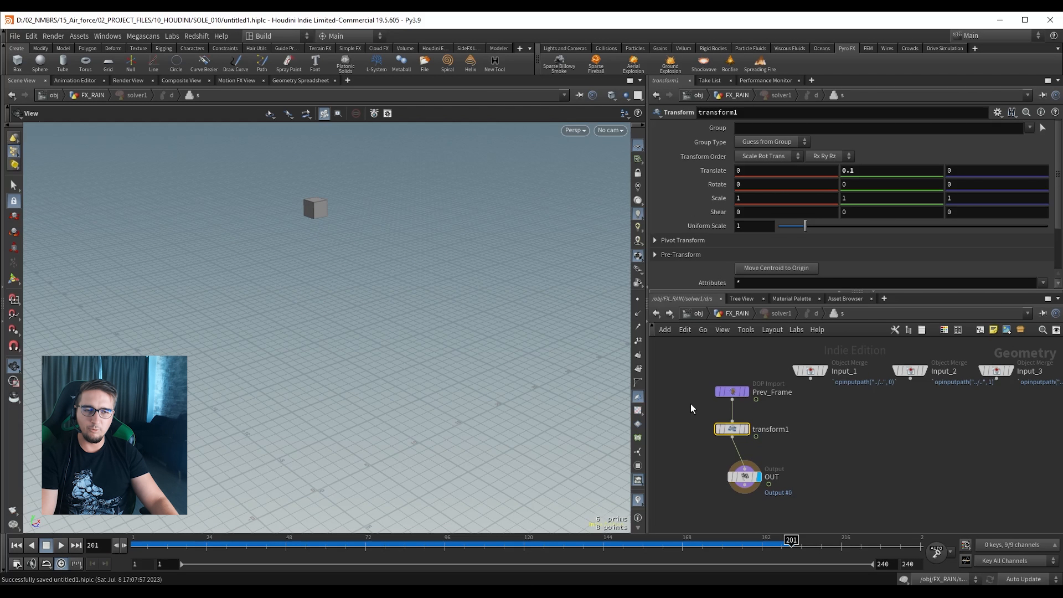
key(u)
click(724, 402)
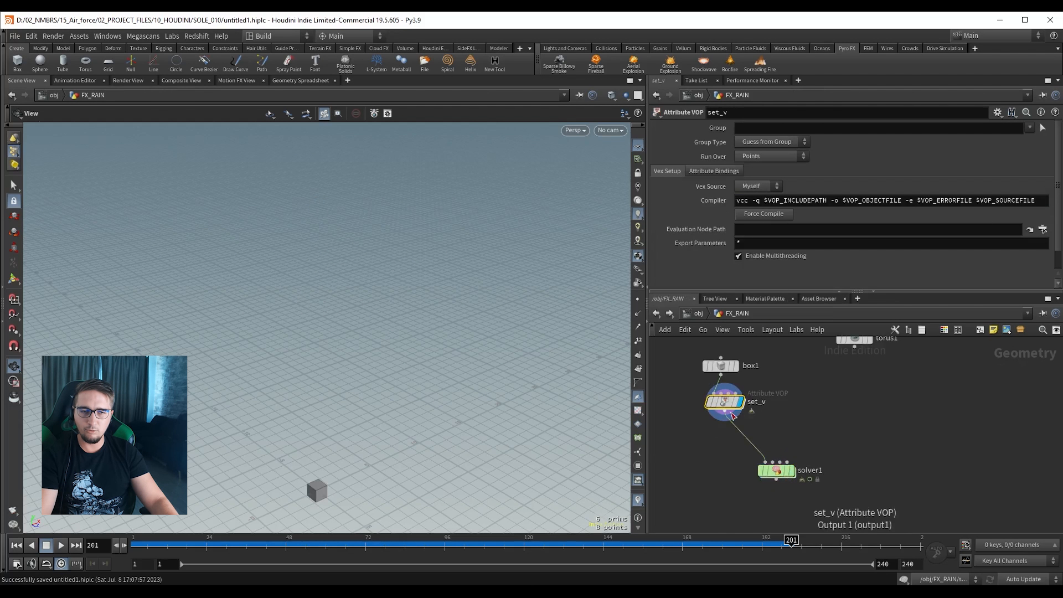
Branch a Transform node with a Y translation of 0.1 off set_v to compare it over the timeline, and delete it.
middle_drag(337, 491, 389, 351)
right_drag(389, 351, 467, 427)
drag(724, 411, 697, 432)
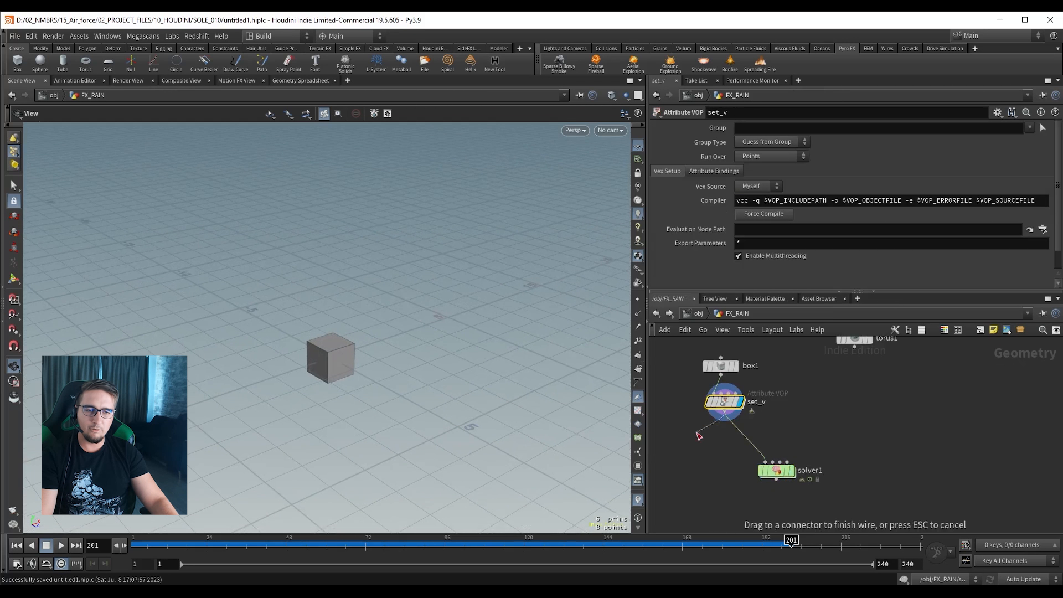
key(Tab)
text(trans)
key(Return)
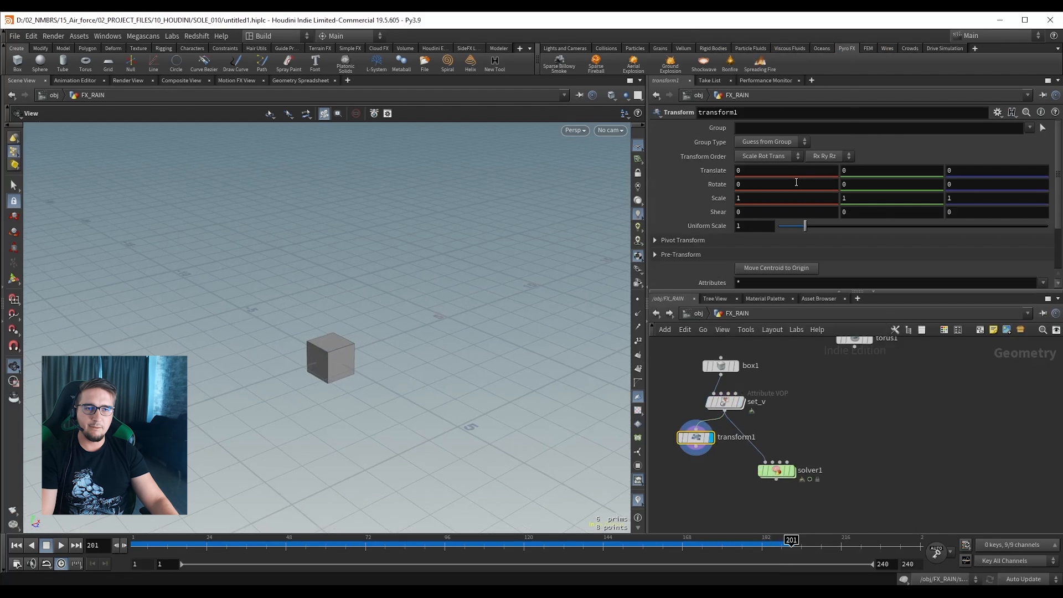
click(860, 173)
text(.1)
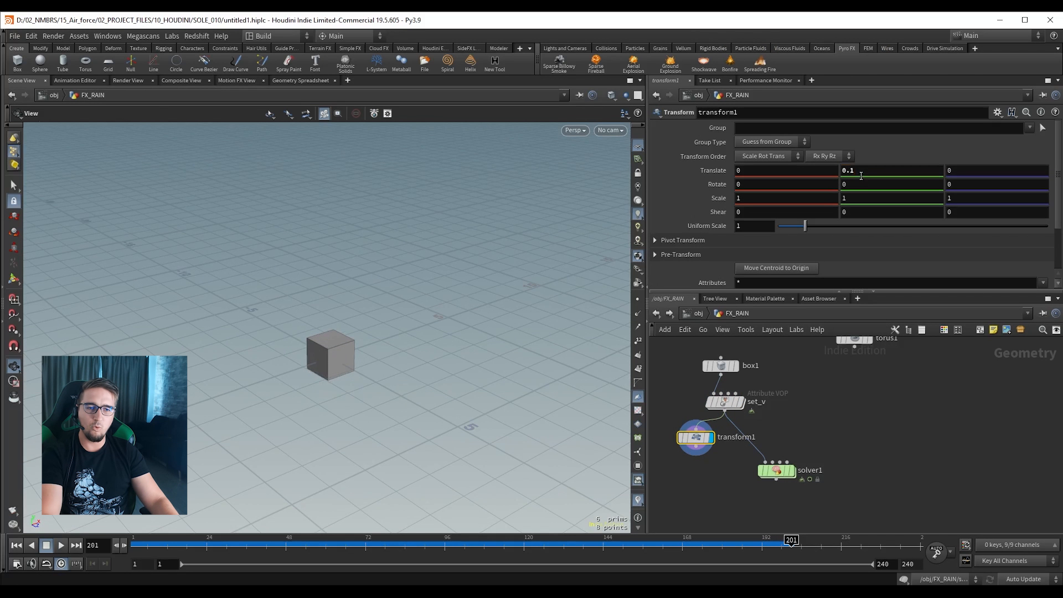
key(Return)
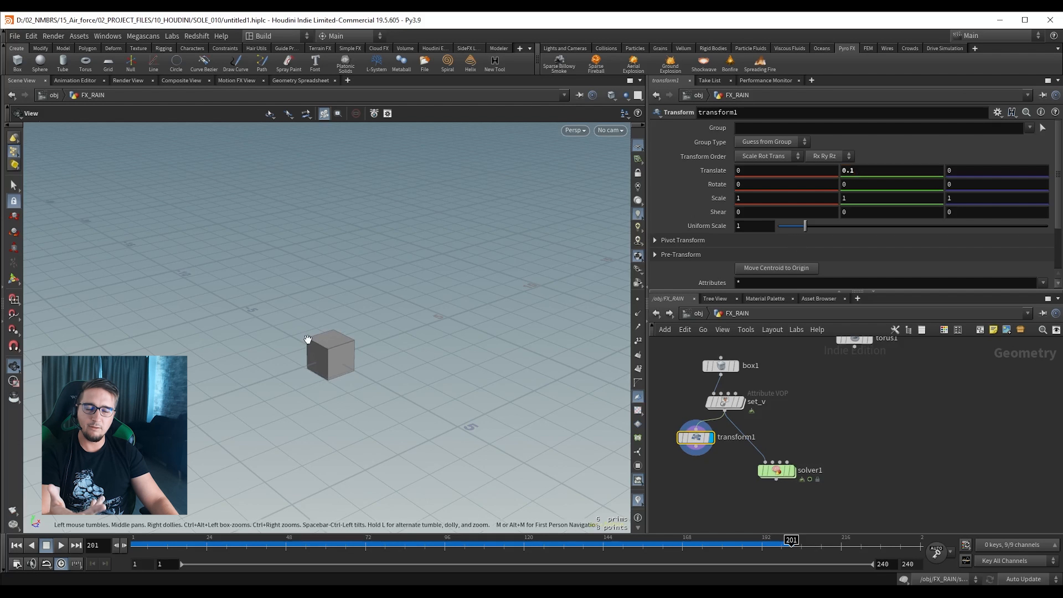
drag(177, 545, 283, 546)
key(Delete)
Display solver1 and pin the viewport to the FX_RAIN network.
middle_drag(687, 461, 698, 445)
key(r)
drag(769, 458, 808, 423)
middle_drag(572, 345, 557, 368)
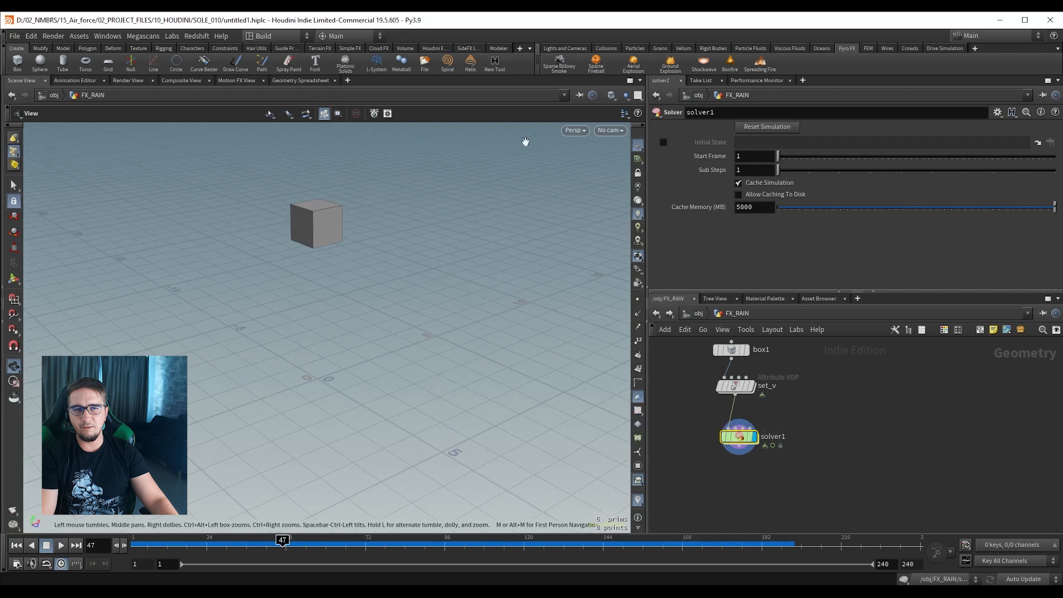
click(578, 96)
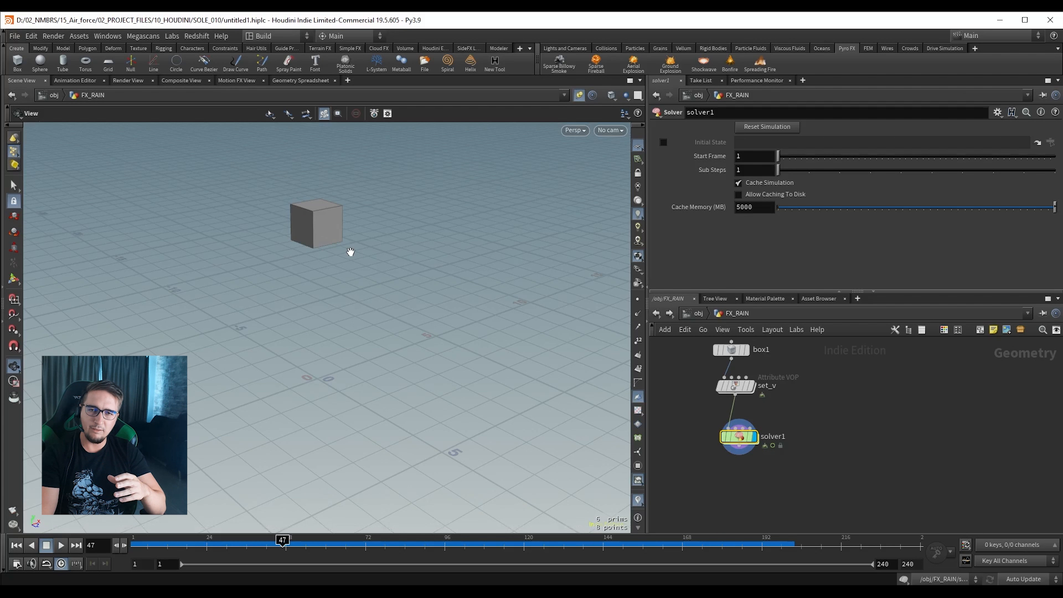
Save the scene, and enter solver1's inner network to scrub the timeline back to frame 31.
double_click(736, 385)
key(u)
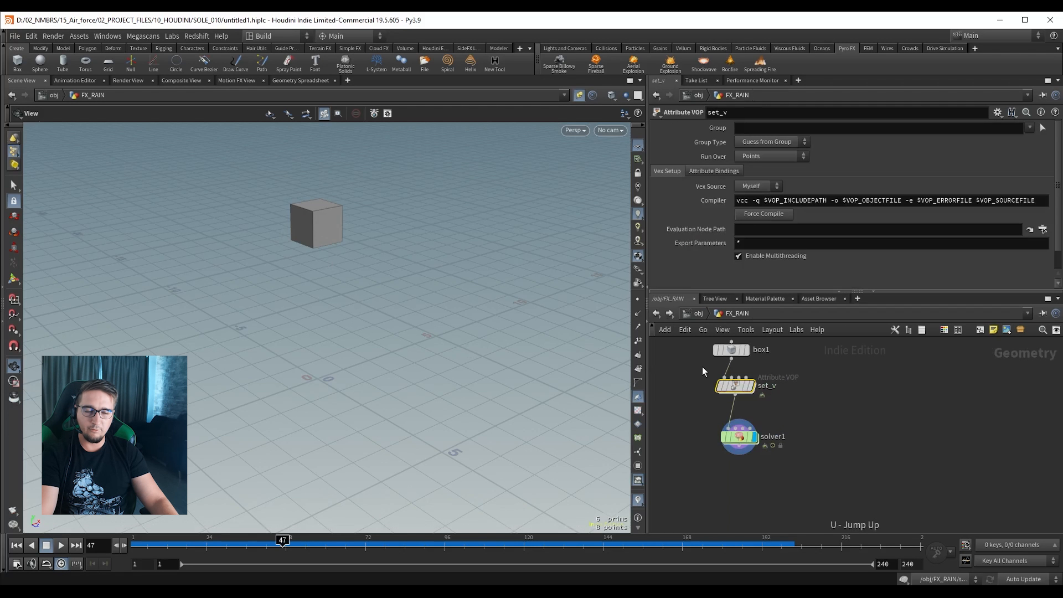
click(739, 437)
key(ctrl+s)
double_click(741, 449)
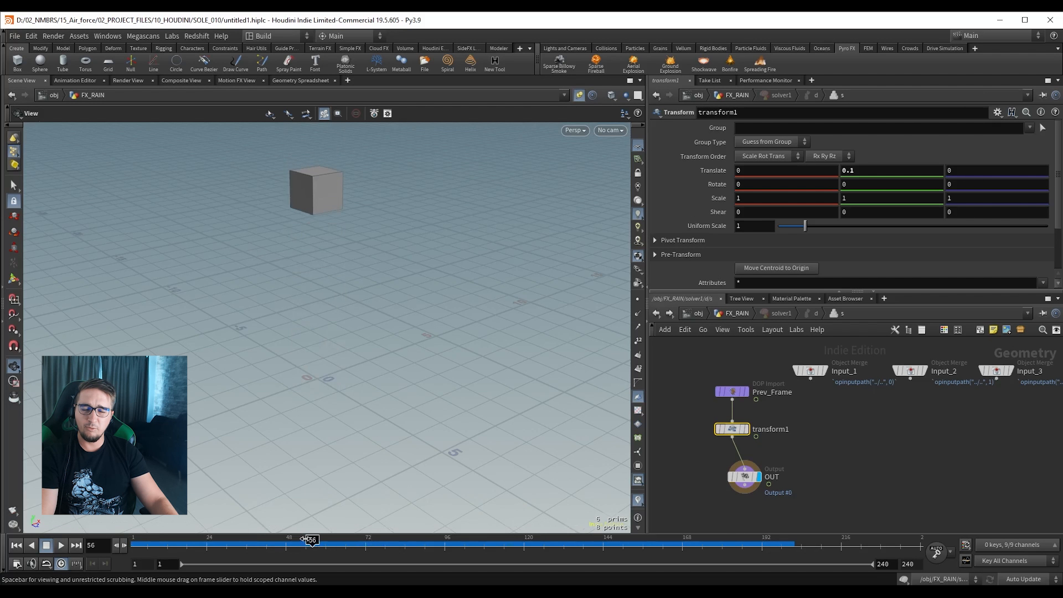
drag(311, 540, 227, 540)
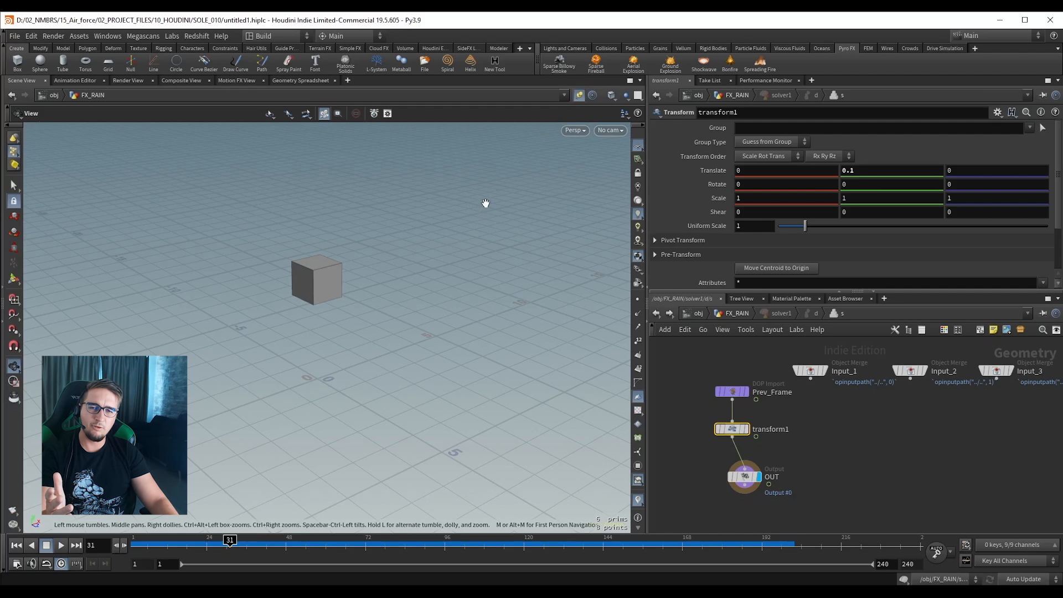
Spread out the nodes inside solver1 and wire Input_1 into transform1 in place of Prev_Frame.
scroll(763, 439, up, 2)
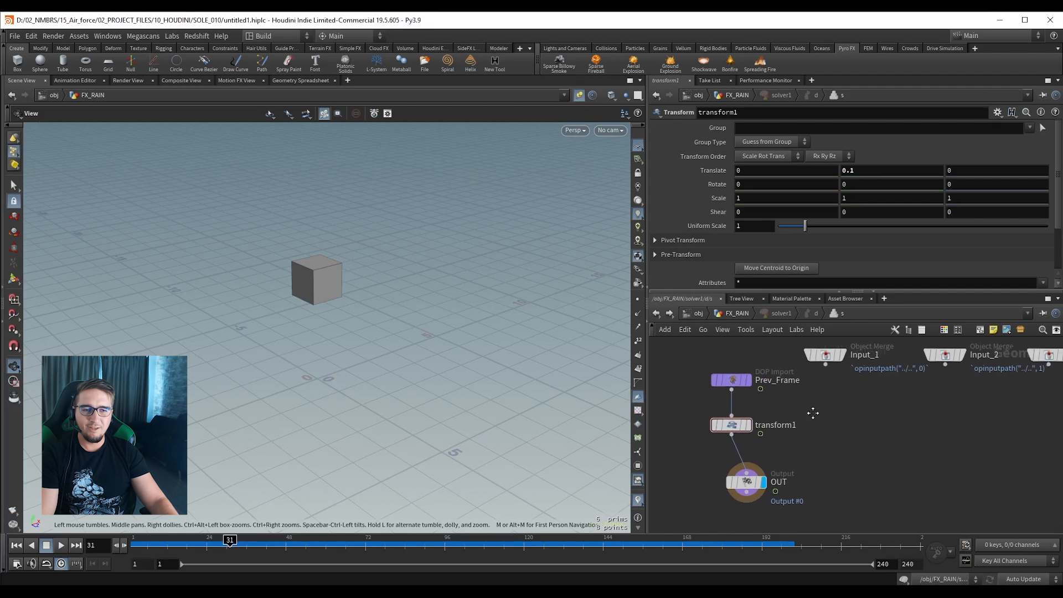
drag(732, 373, 720, 366)
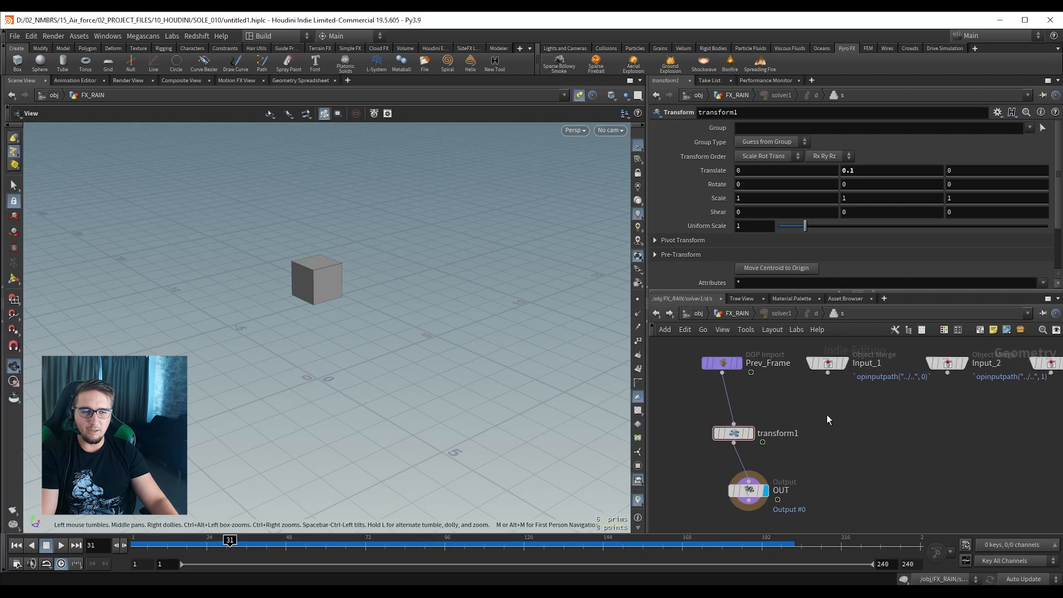
middle_drag(826, 414, 794, 419)
drag(796, 365, 816, 371)
drag(696, 440, 762, 440)
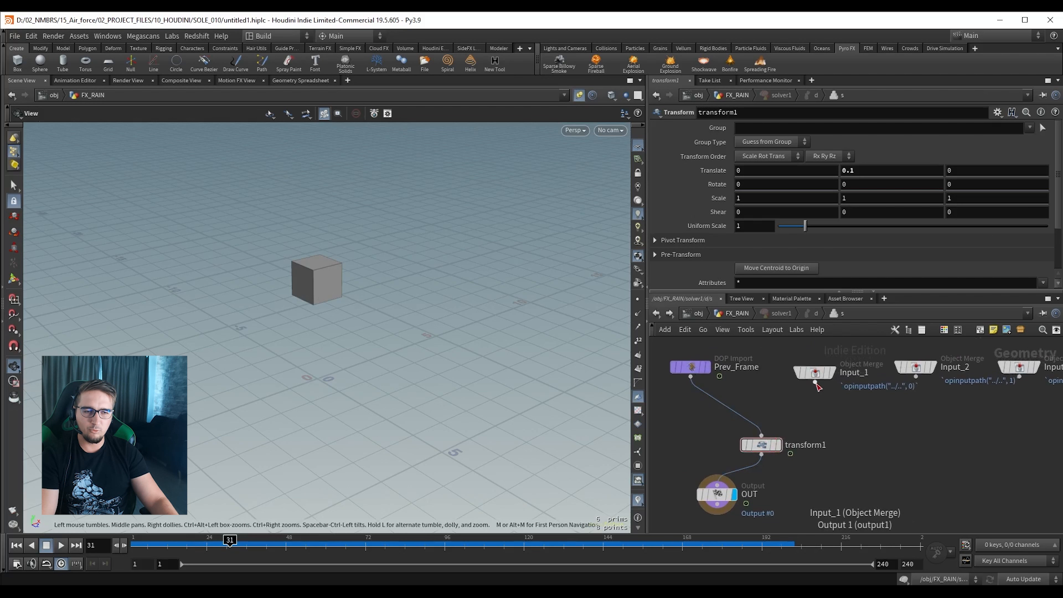
drag(815, 381, 762, 435)
Examine the box up close at frame 1, and select Input_1 to view its parameters, saving the scene.
drag(226, 544, 127, 512)
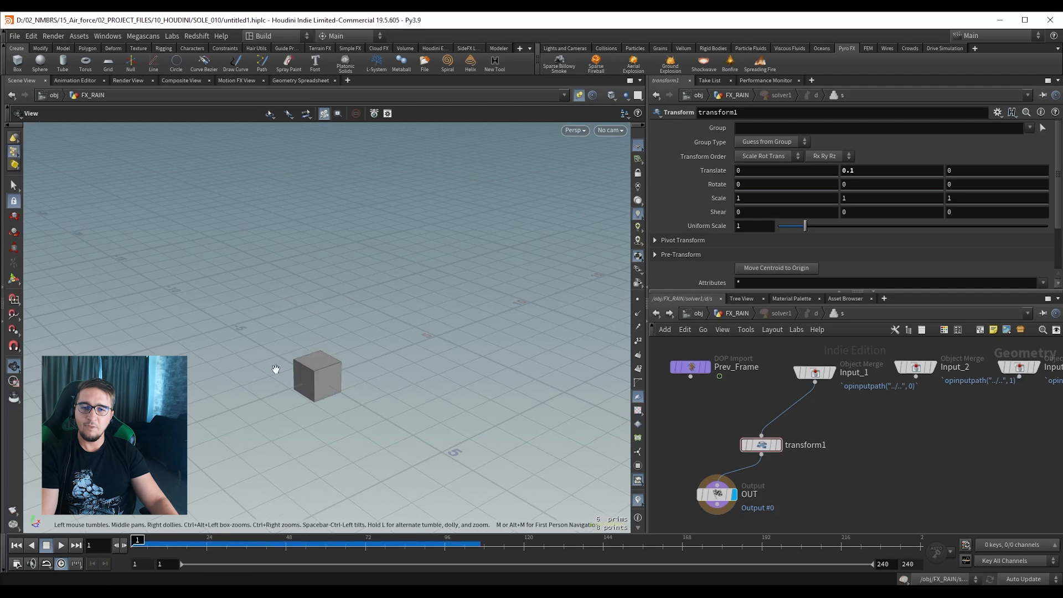
right_drag(273, 370, 484, 339)
middle_drag(483, 339, 337, 323)
right_drag(337, 323, 407, 332)
middle_drag(855, 439, 837, 464)
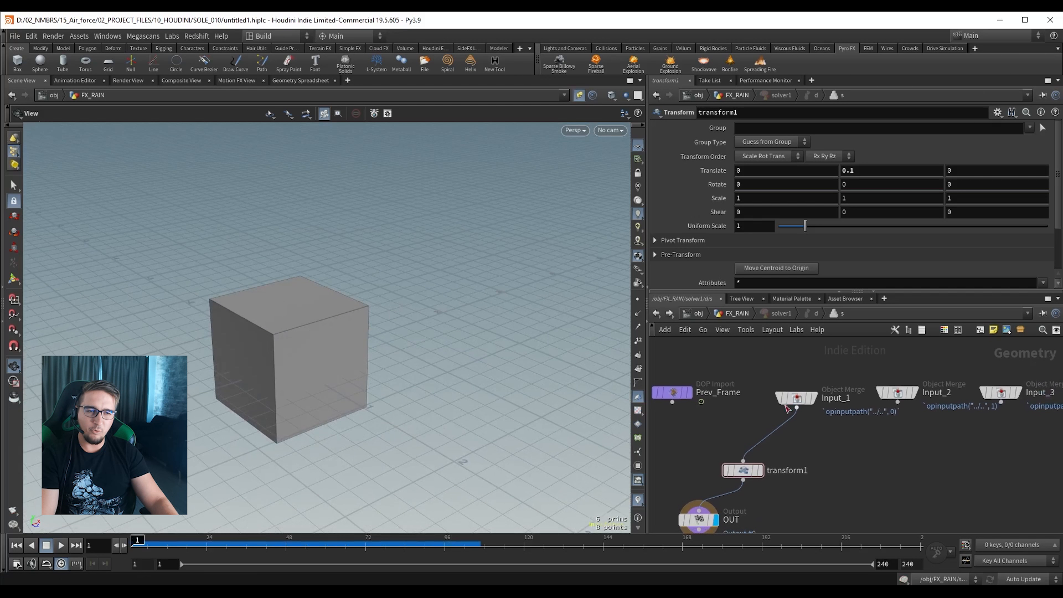
click(800, 397)
key(ctrl+s)
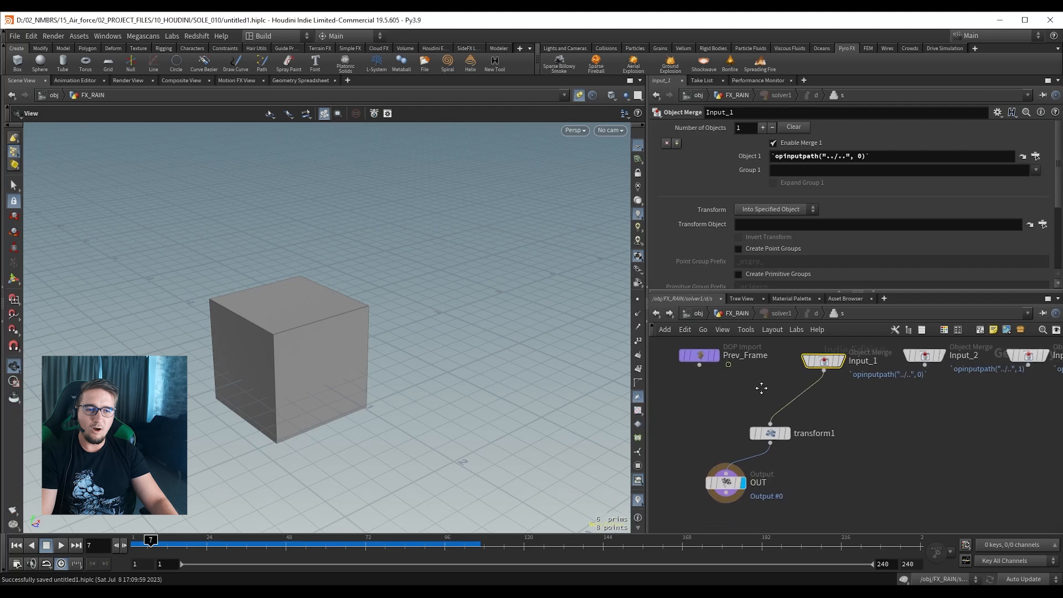
Rewire Prev_Frame into transform1 in place of Input_1, and select Prev_Frame to view its parameters.
middle_drag(723, 436, 769, 422)
drag(719, 388, 735, 441)
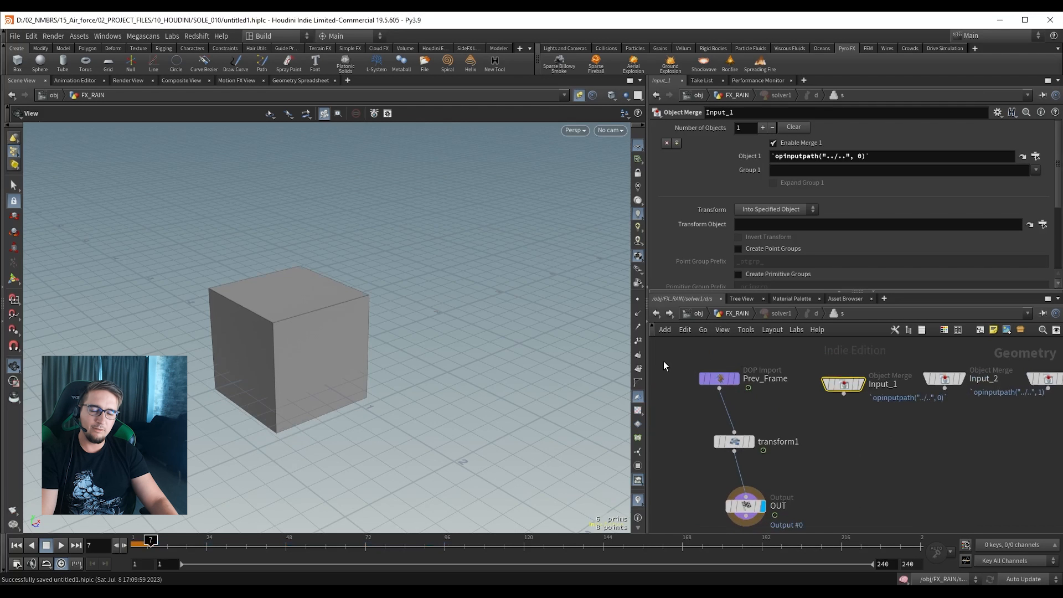
drag(663, 361, 762, 409)
click(777, 410)
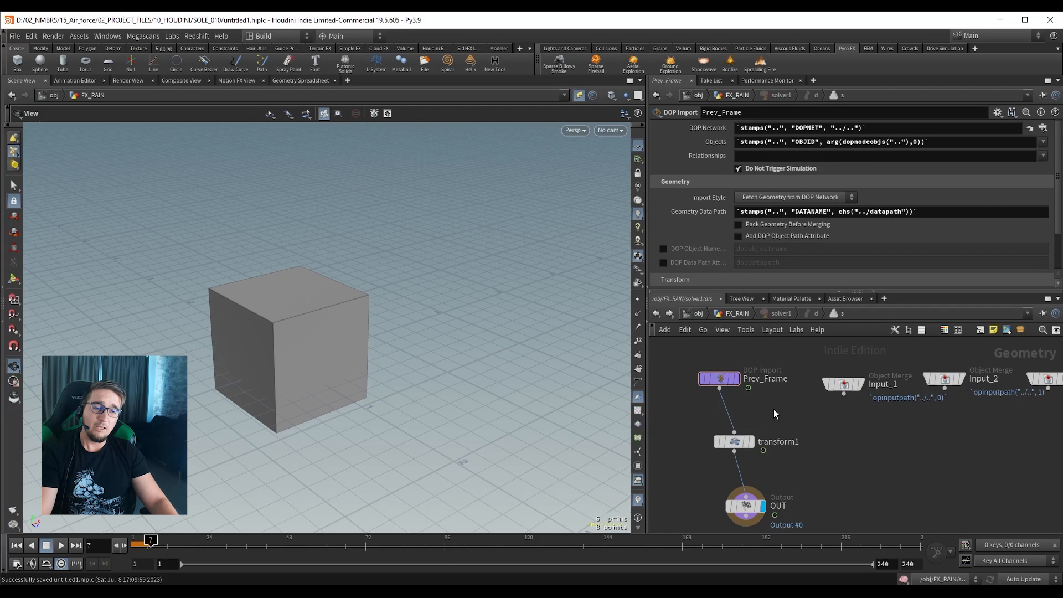
Select transform1 and advance the timeline to frame 8 to examine the box's movement.
drag(676, 416, 772, 466)
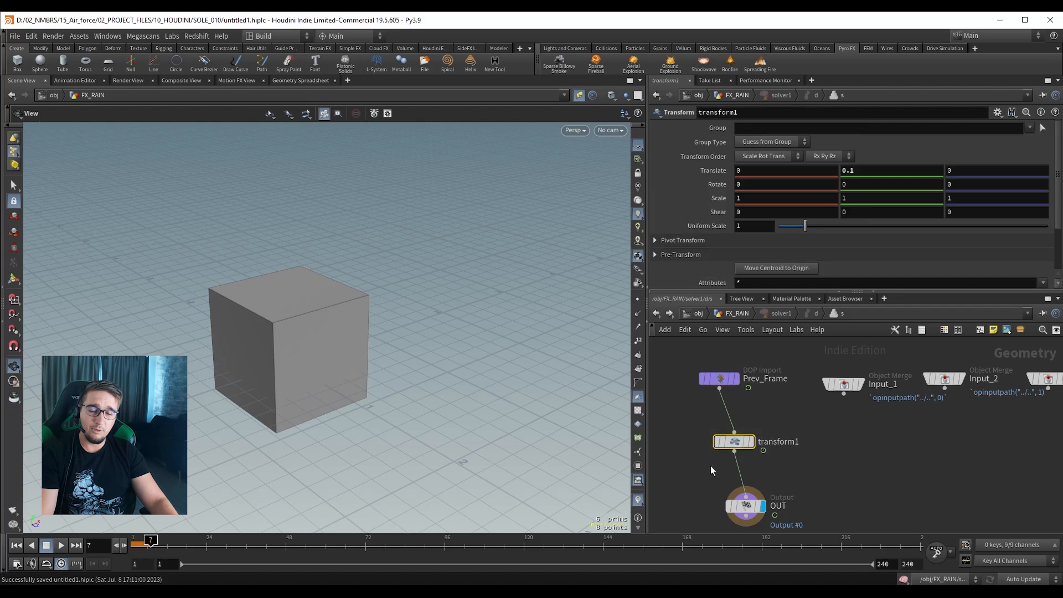
key(Right)
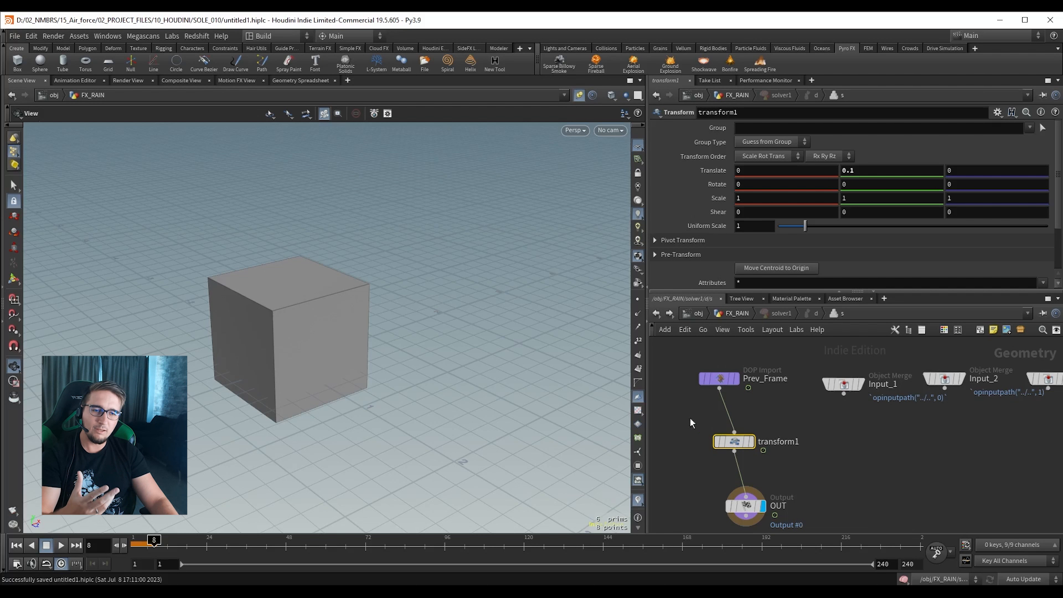
drag(681, 419, 770, 457)
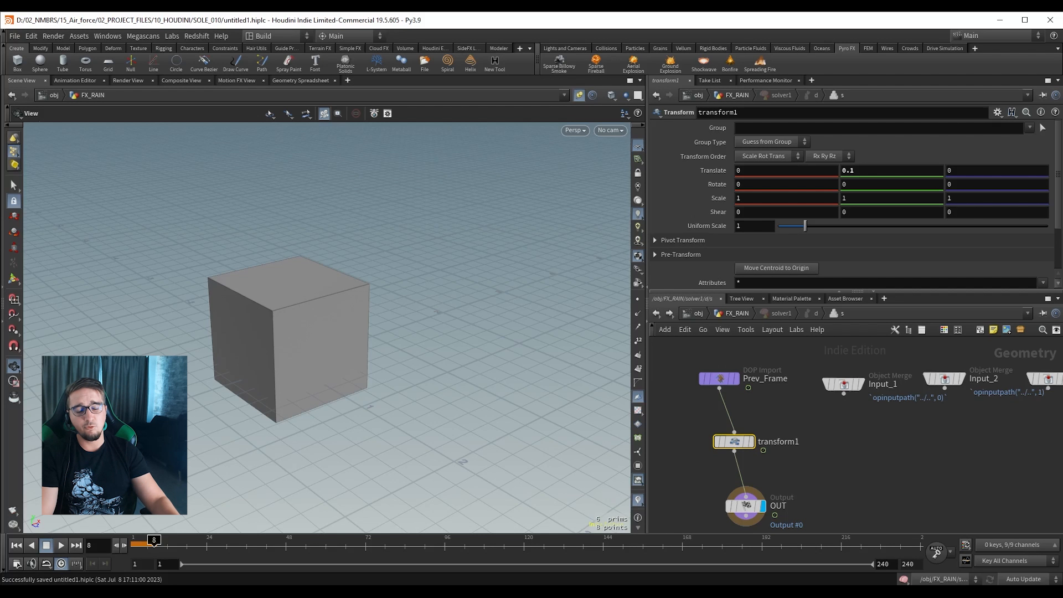
middle_drag(897, 461, 860, 428)
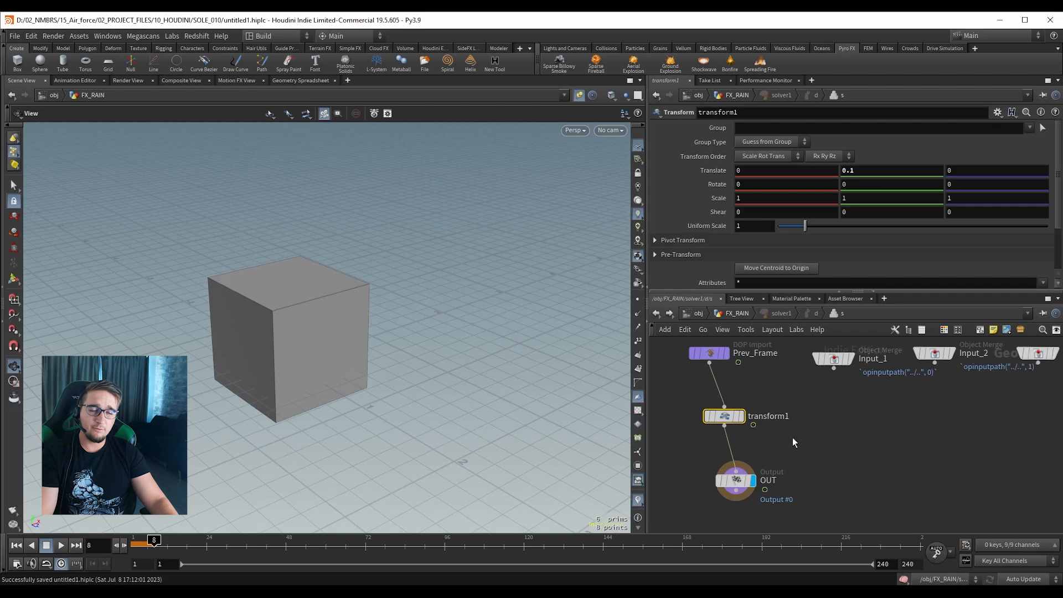
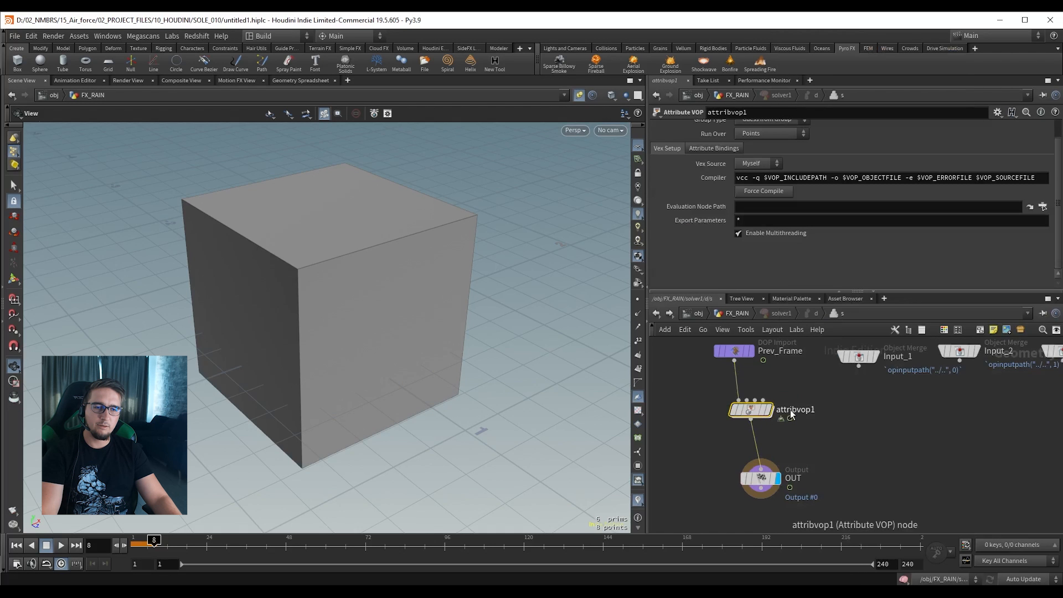
Rename attribvop1 as add_noise and enter its VOP network.
double_click(791, 410)
text(add_noise)
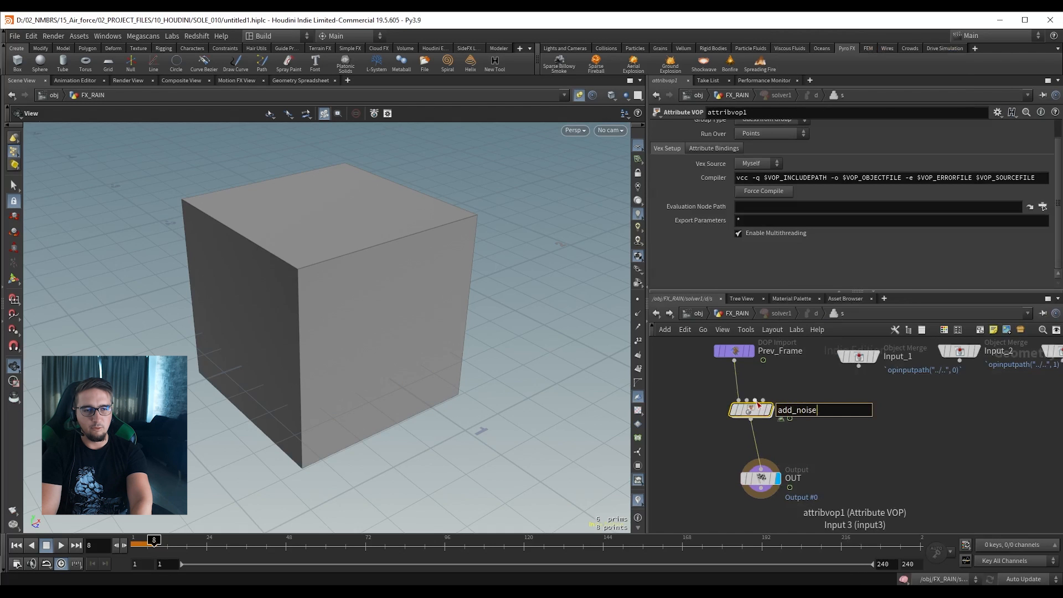
key(Return)
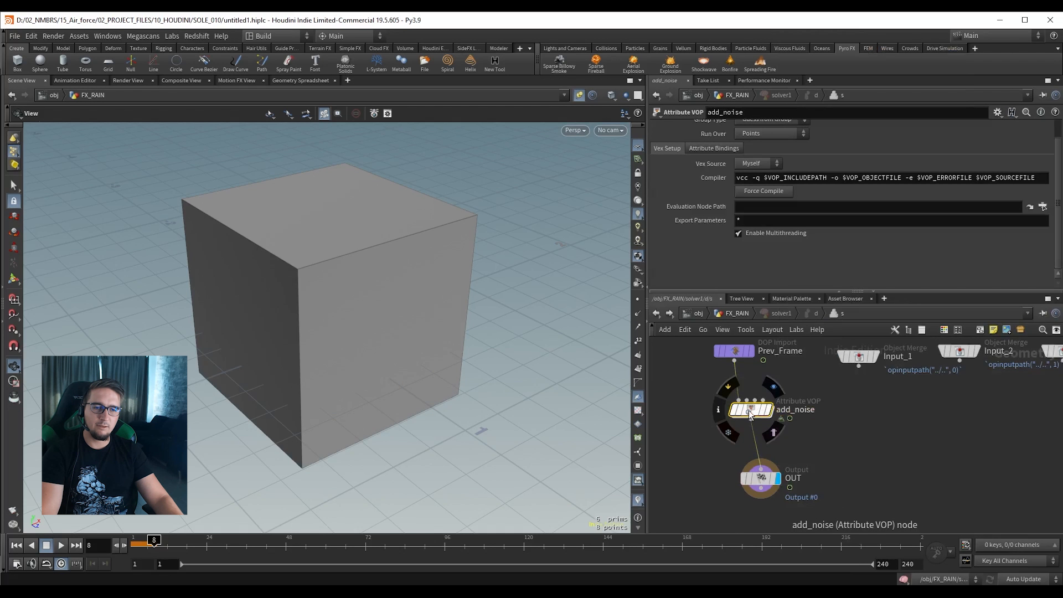
double_click(748, 410)
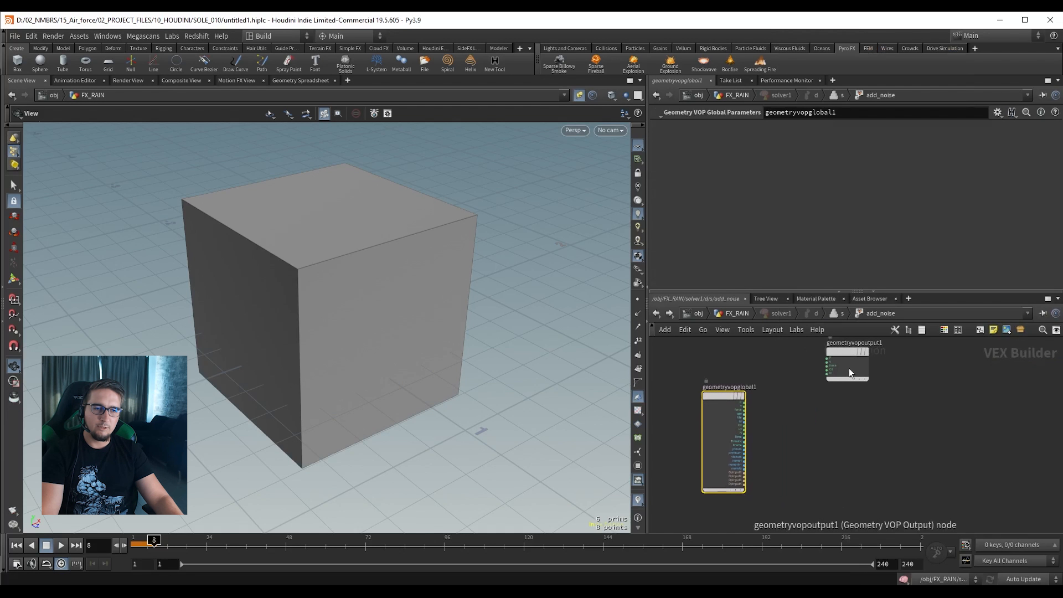
Wire the P output of geometryvopglobal1 to the P input of geometryvopoutput1.
scroll(746, 406, up, 2)
click(745, 402)
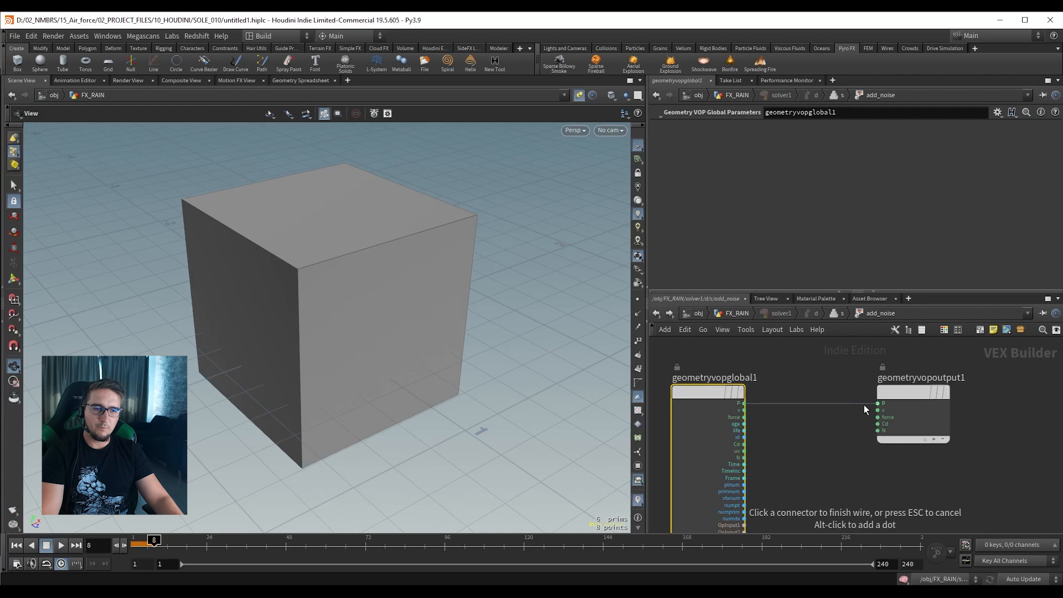
click(878, 403)
Add a Turbulent Noise node and wire geometryvopglobal1's P into its pos input.
key(Tab)
text(t)
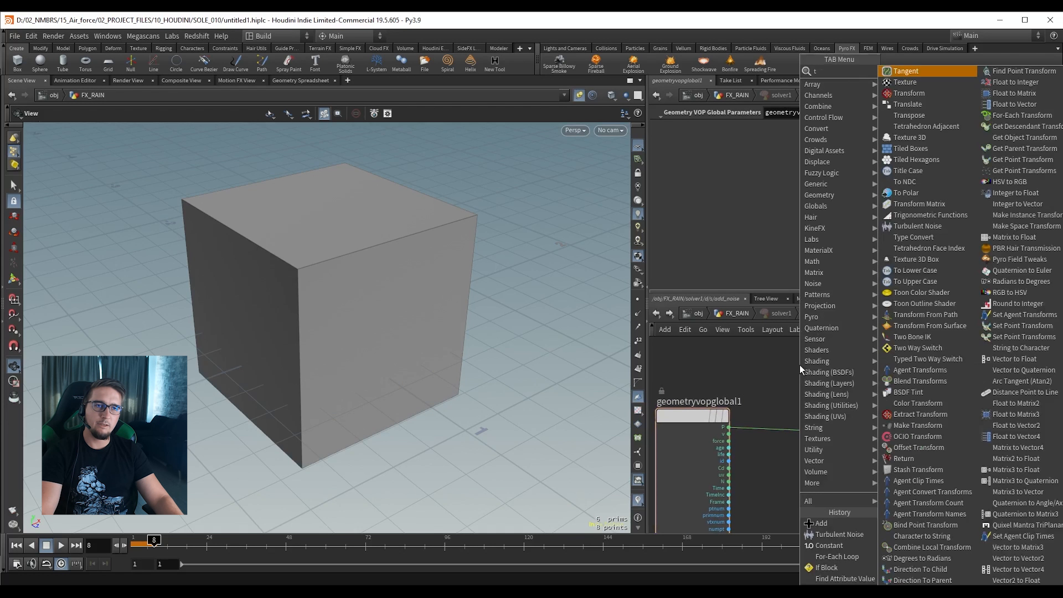
text(urb)
key(Return)
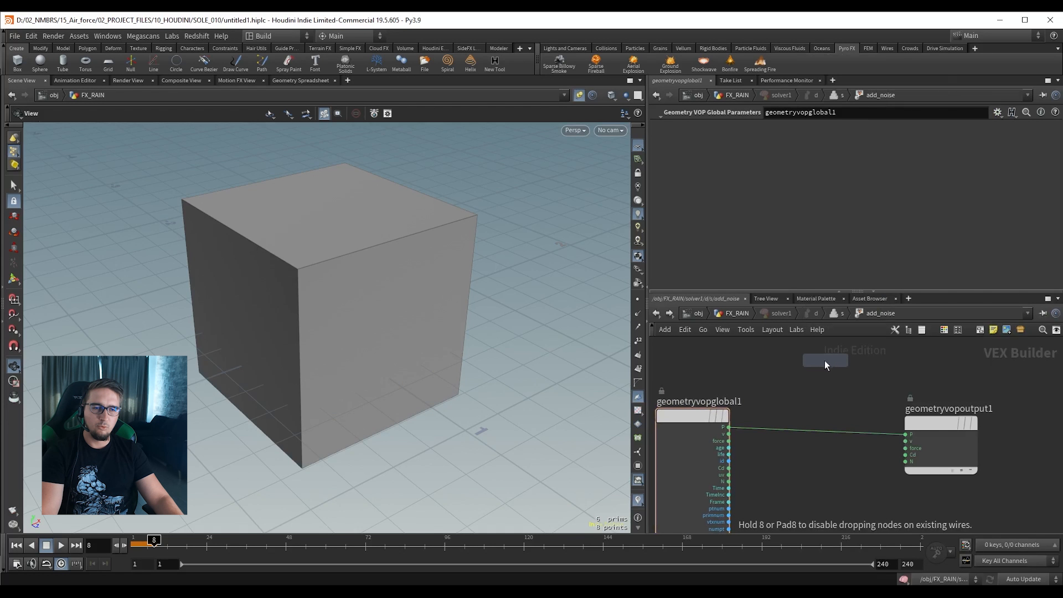
click(822, 362)
key(ctrl+z)
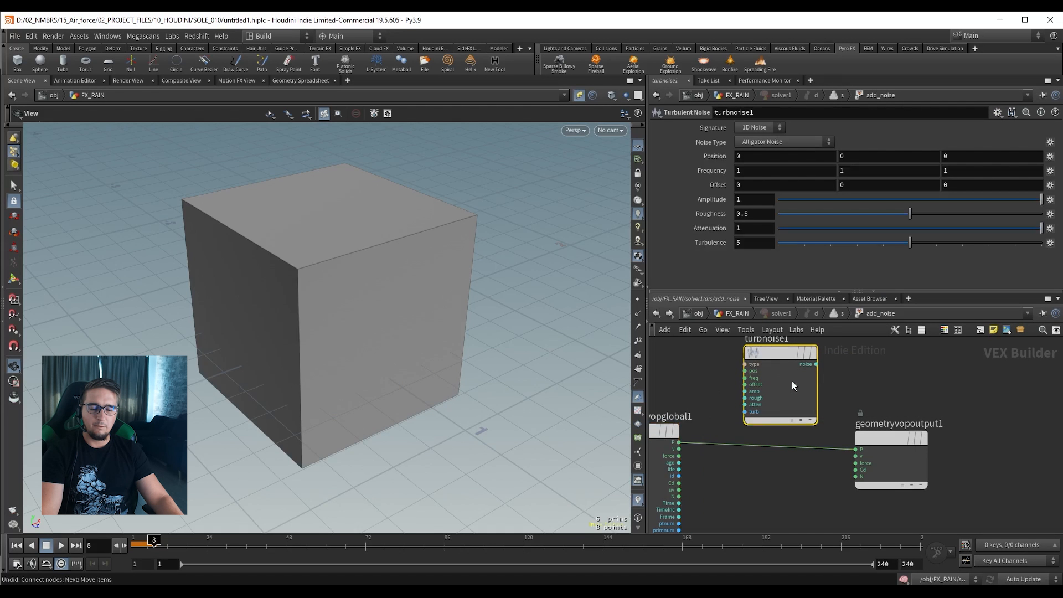
click(679, 441)
click(745, 370)
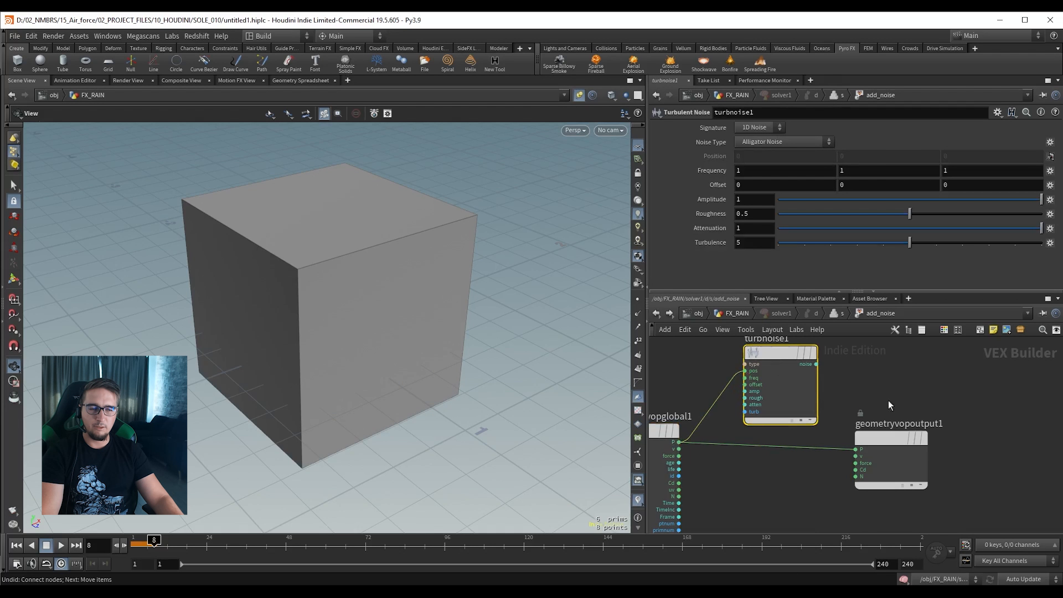
Insert an Add node on the P wire to geometryvopoutput1 and feed turbnoise1's noise into it, saving the scene.
drag(885, 451, 948, 444)
key(Tab)
text(add)
key(Return)
click(872, 451)
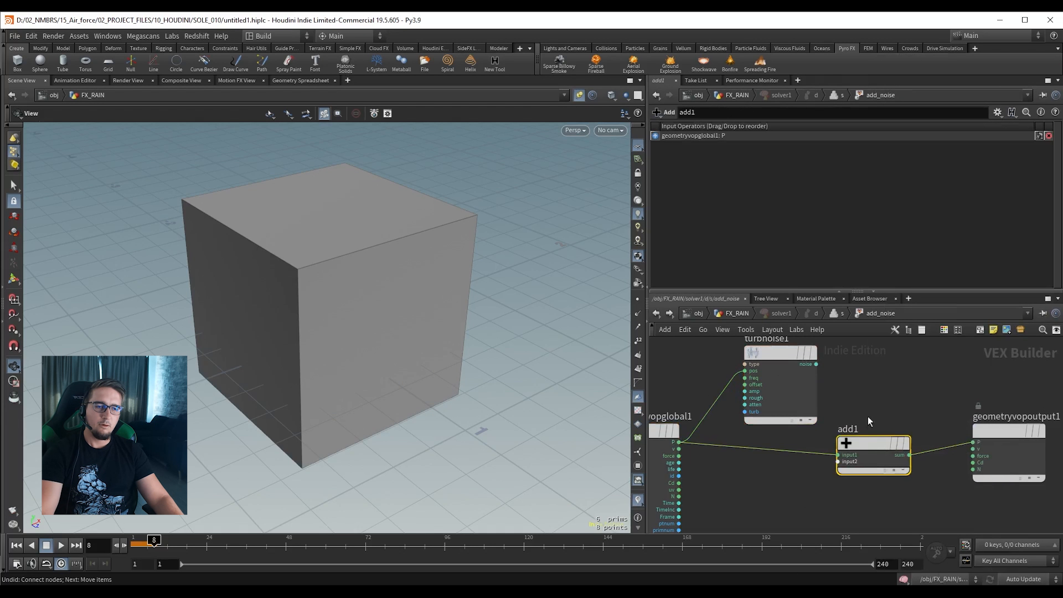
key(ctrl+s)
drag(786, 366, 834, 450)
middle_drag(834, 450, 894, 491)
Set turbnoise1's signature to 3D Noise and go back up to the FX_RAIN network.
click(822, 393)
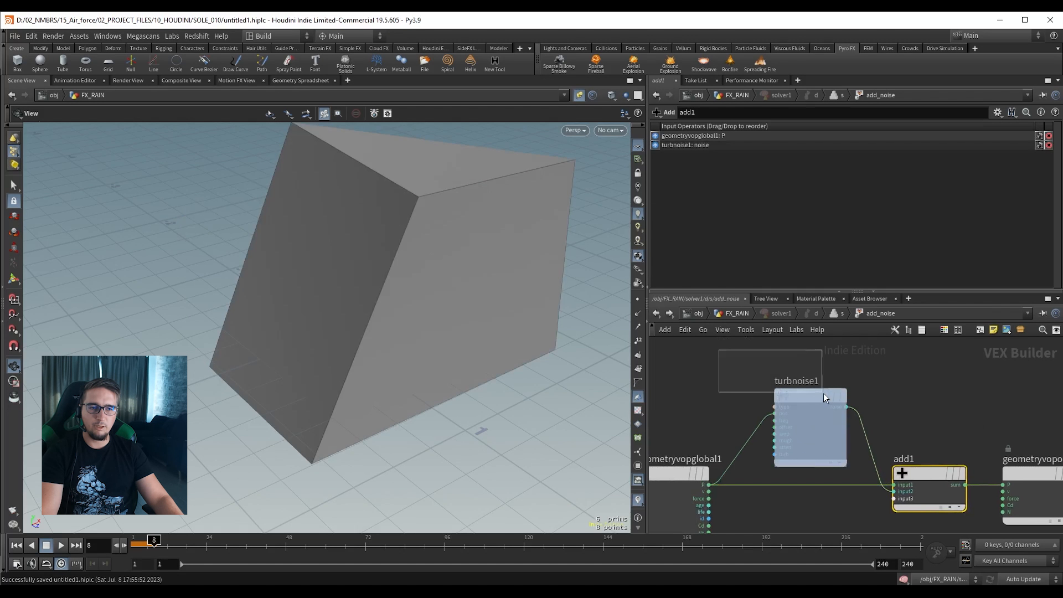
click(756, 128)
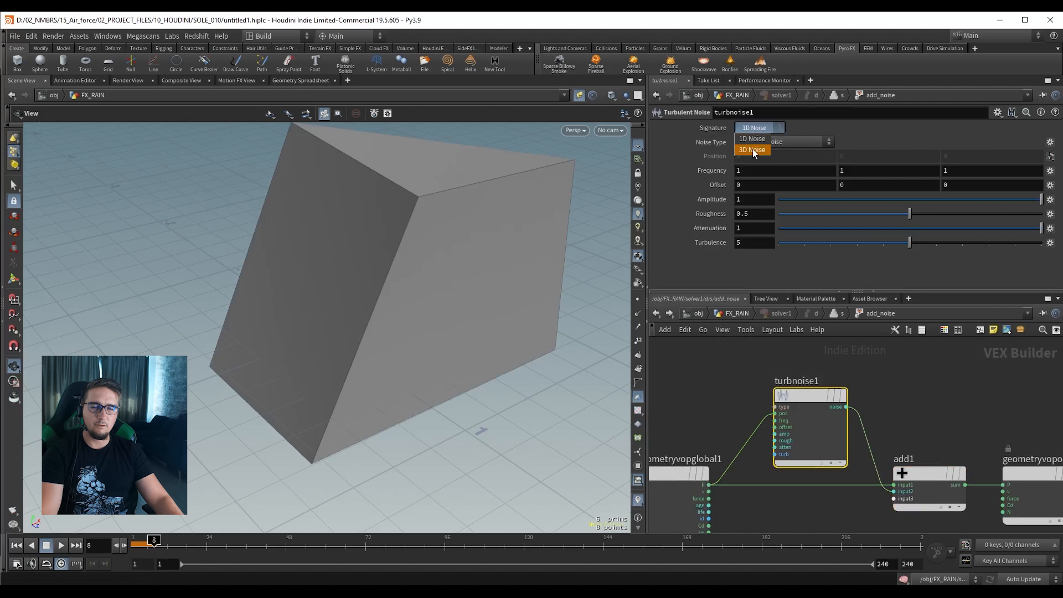
click(753, 152)
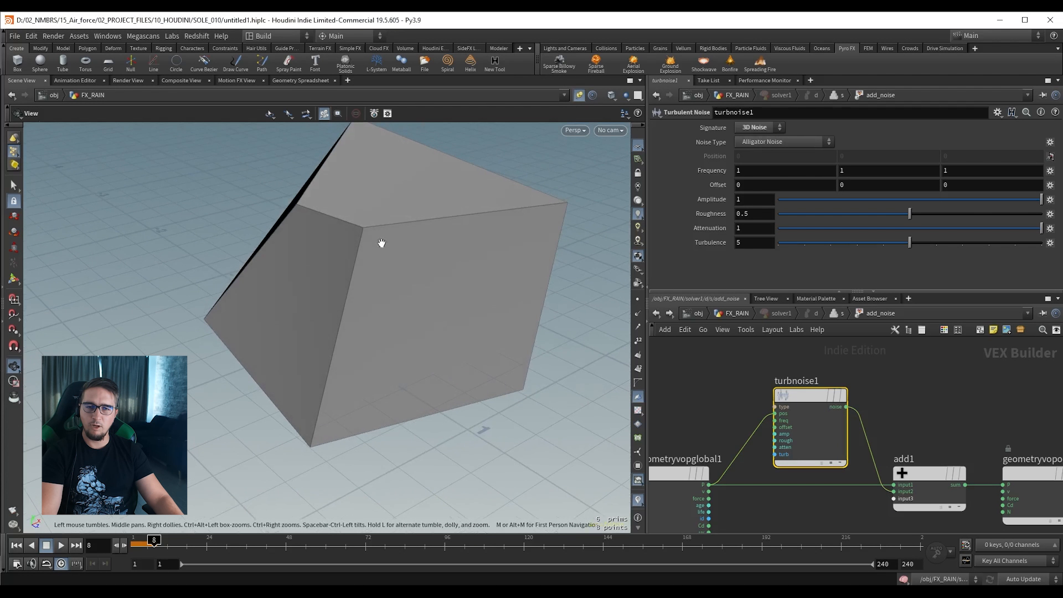
key(u)
key(u)
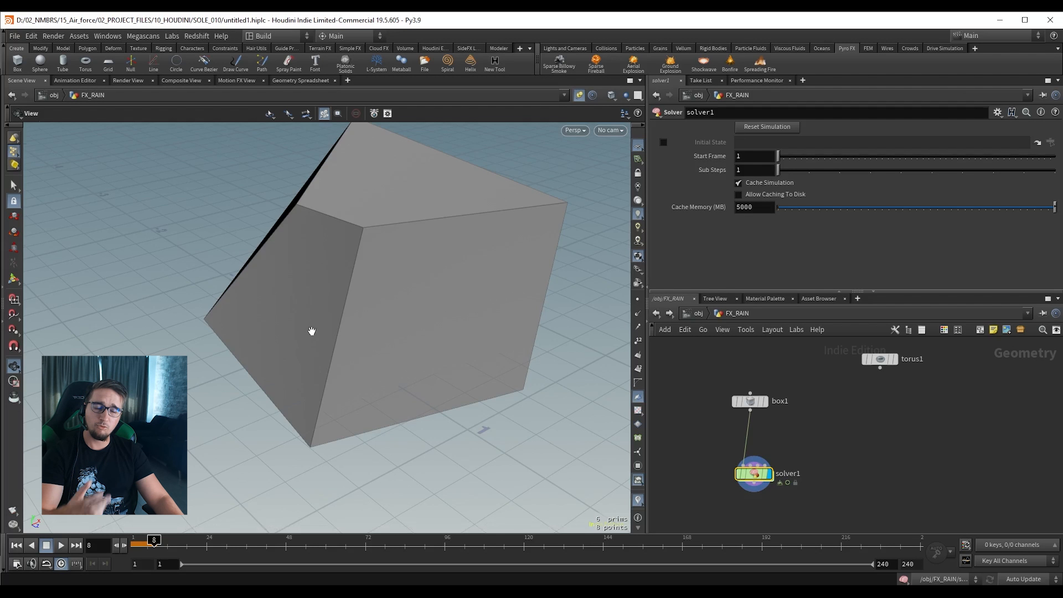
Reset the solver1 simulation and set turbnoise1's noise type inside add_noise to Sparse Convolution Noise.
click(765, 126)
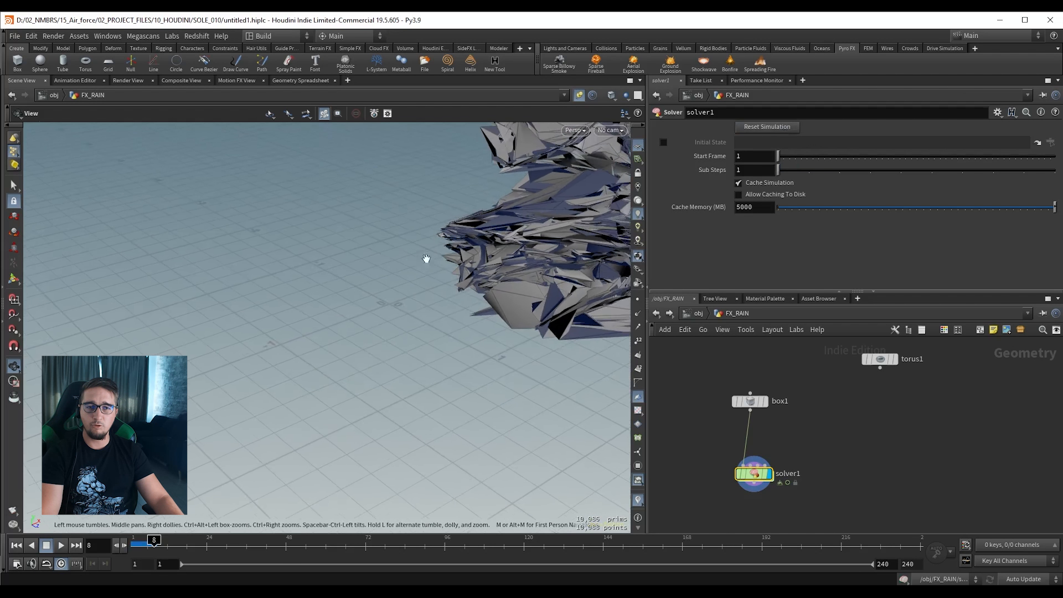
drag(425, 258, 476, 274)
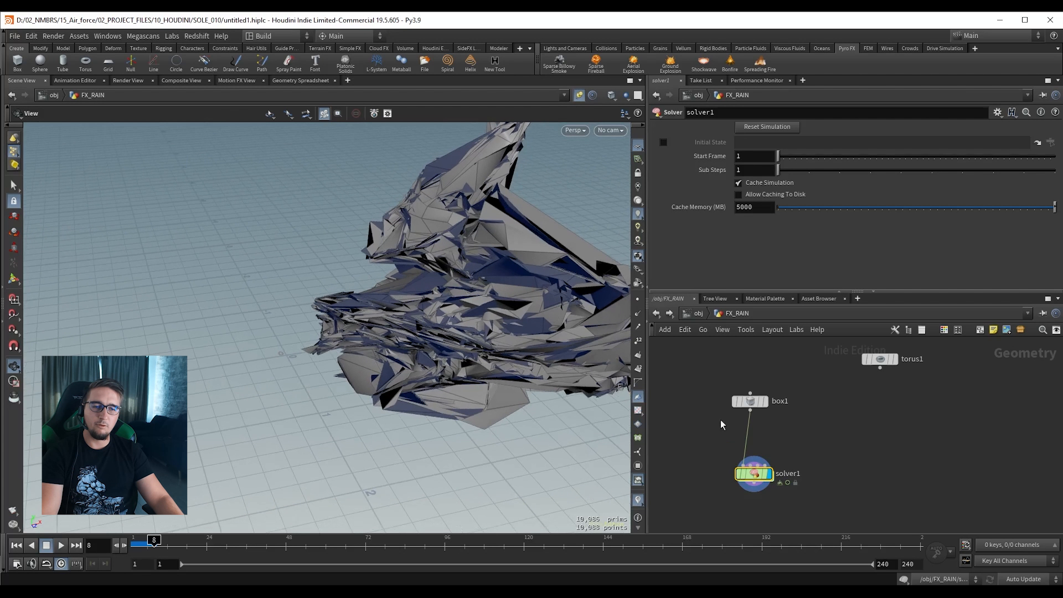
double_click(758, 474)
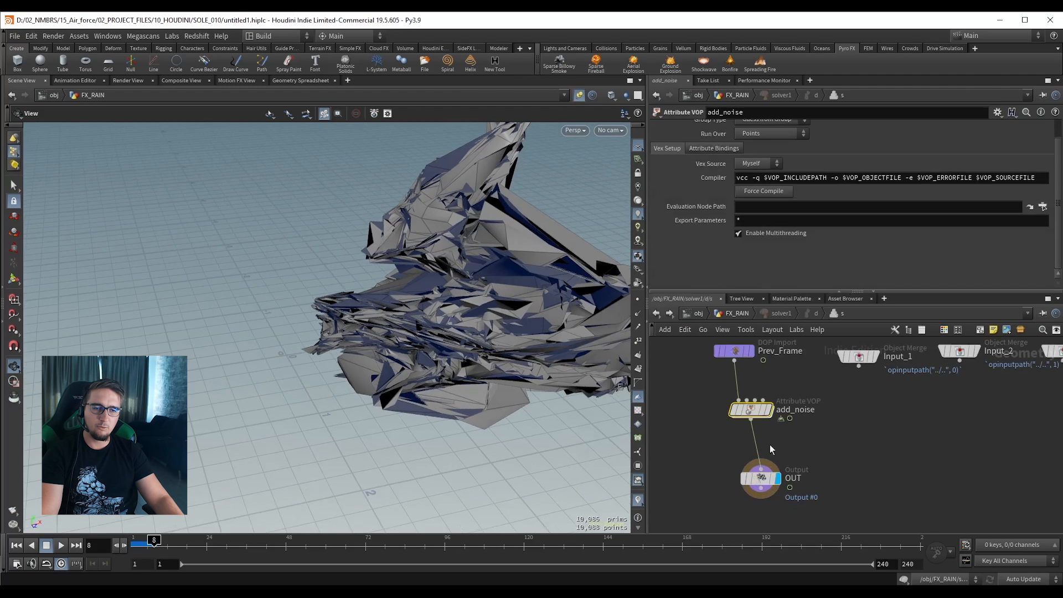
double_click(749, 410)
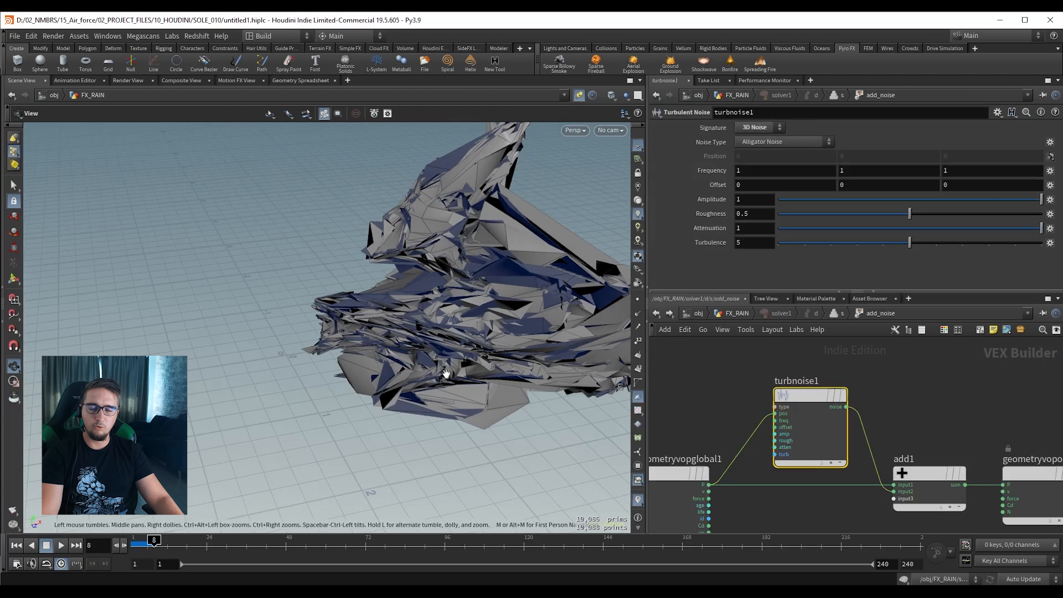
click(767, 142)
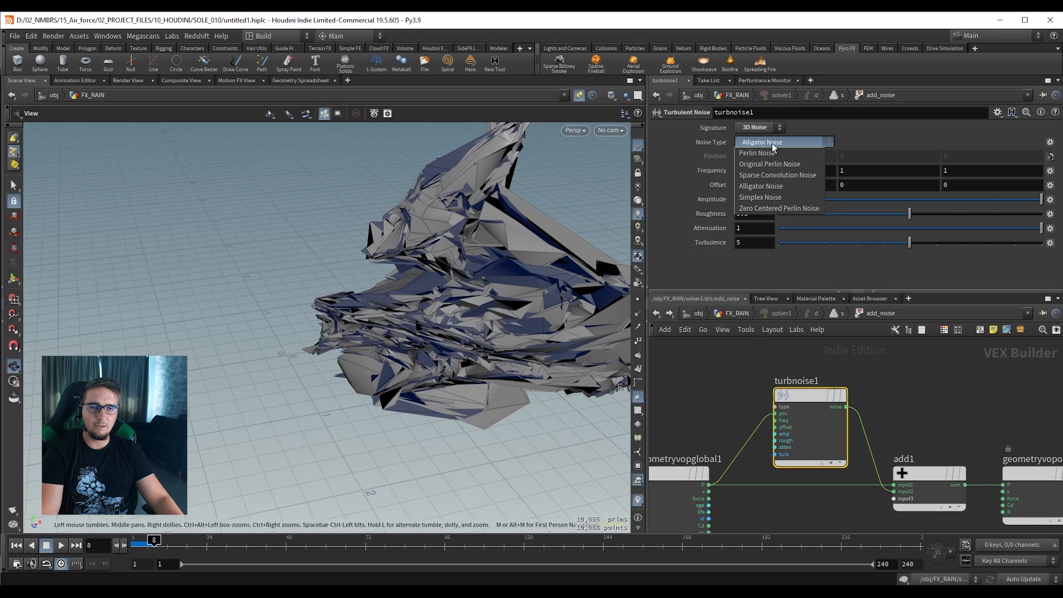
click(780, 175)
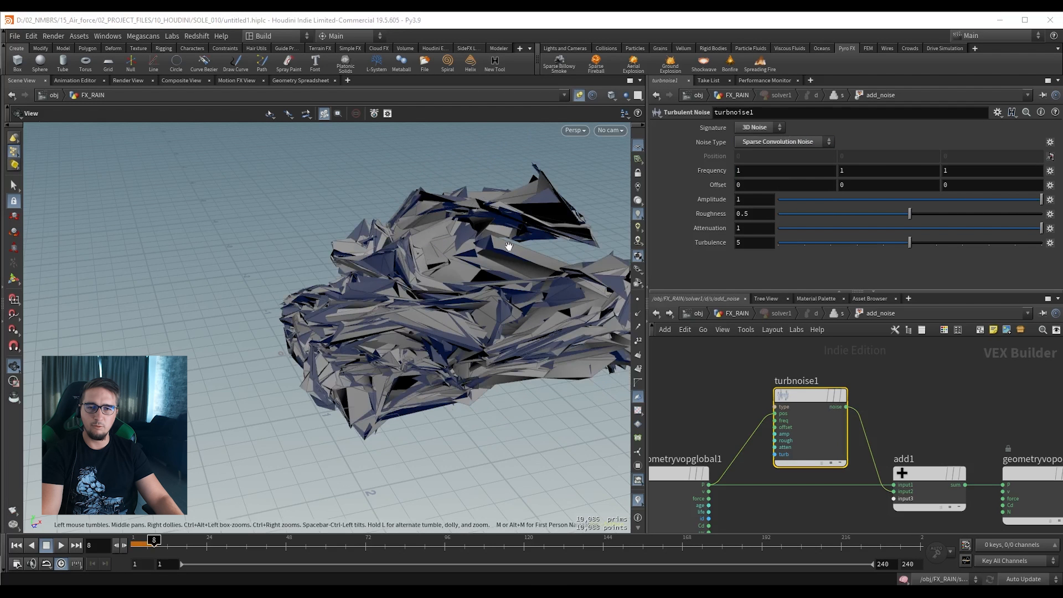
Return to frame 1 and save the scene.
click(16, 545)
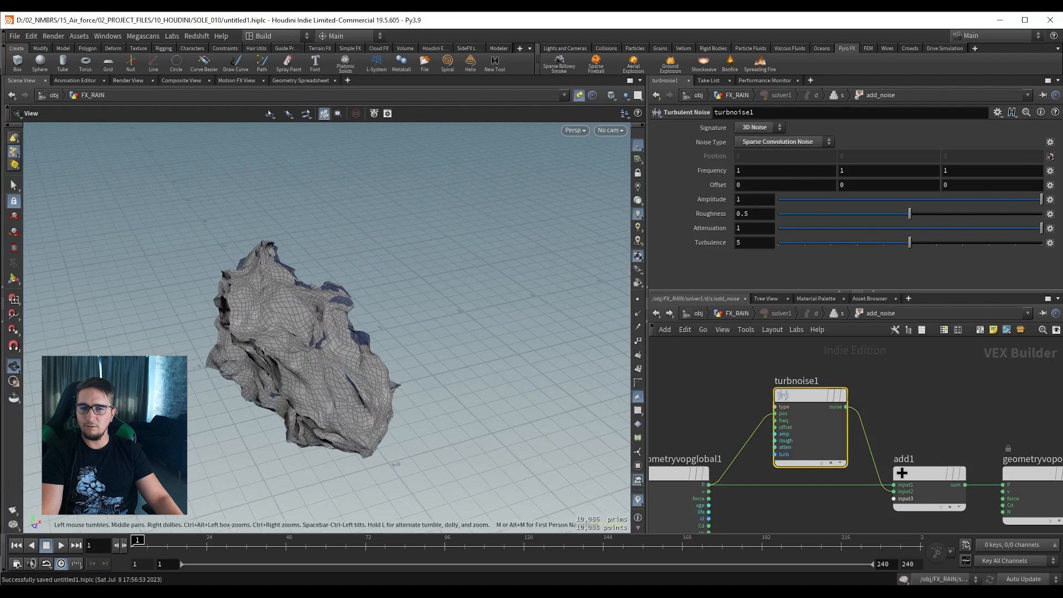
key(ctrl+s)
drag(286, 361, 292, 313)
scroll(325, 316, down, 4)
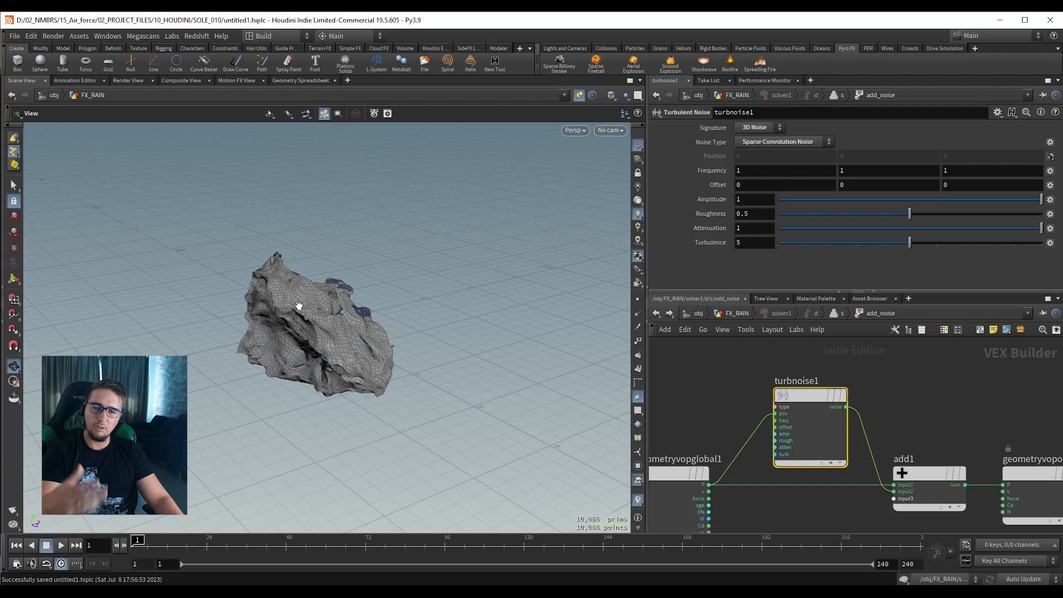
Step frame by frame up to frame 10 and back to examine how the noise accumulates on the box.
key(Right)
key(Right)
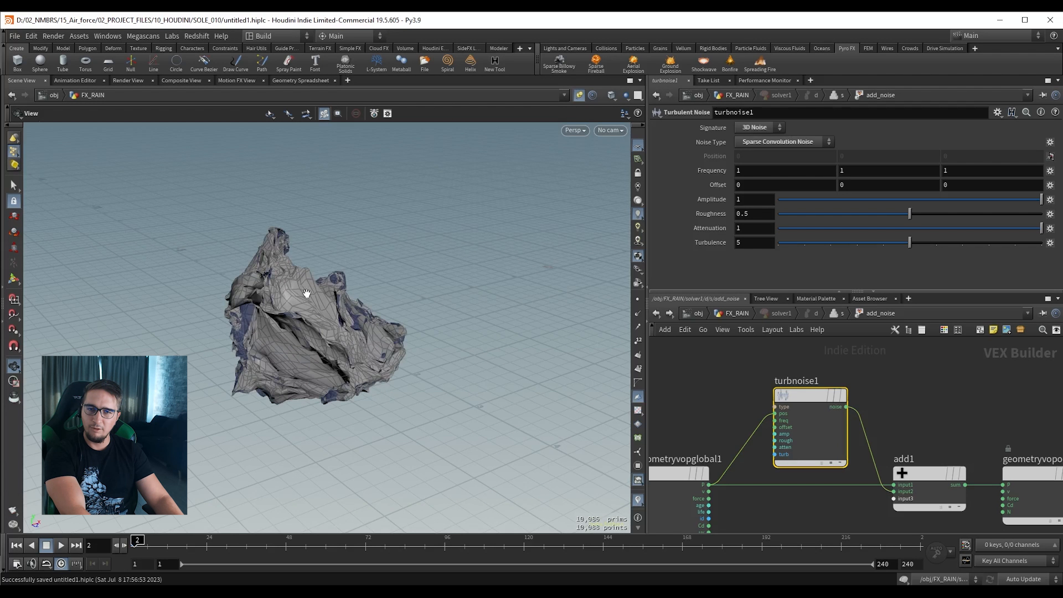
key(Right)
key(Right)
key(Right)
key(Right)
key(Right)
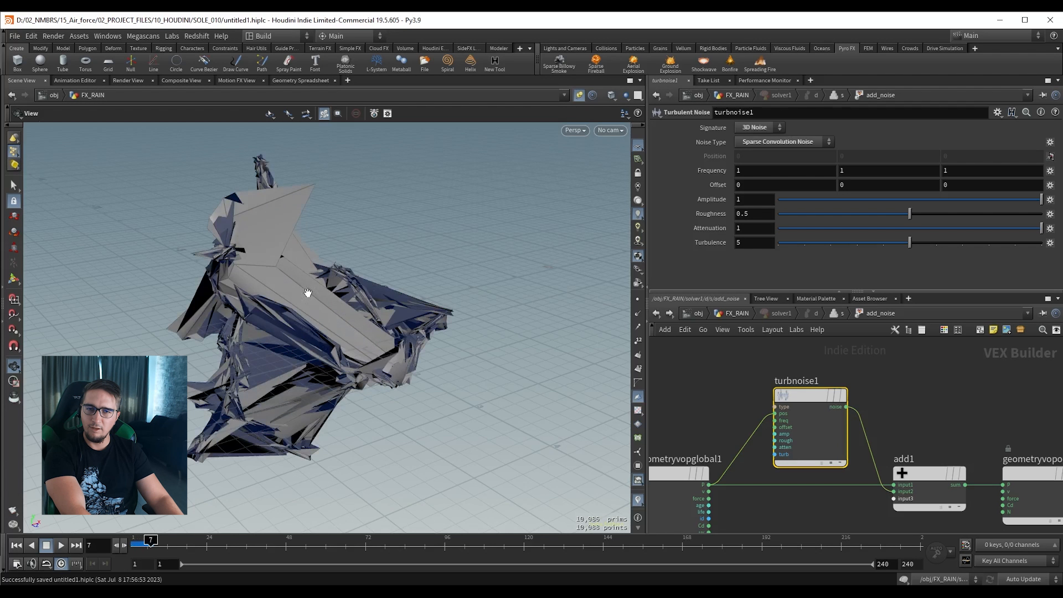
key(Right)
key(Right)
key(Right)
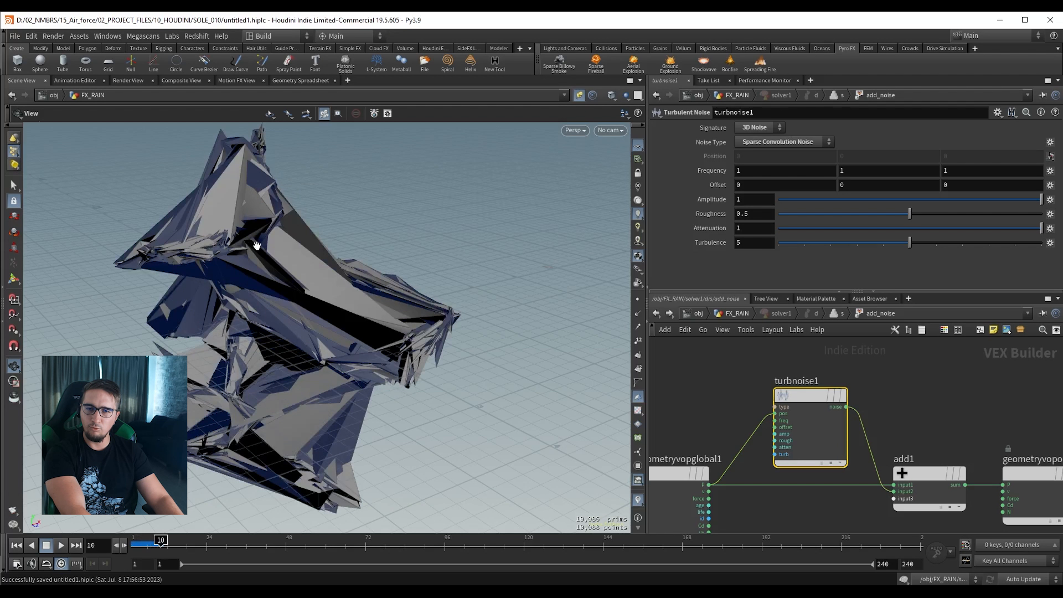
key(Left)
key(Left)
key(Left)
key(Left)
key(Left)
key(Left)
key(Left)
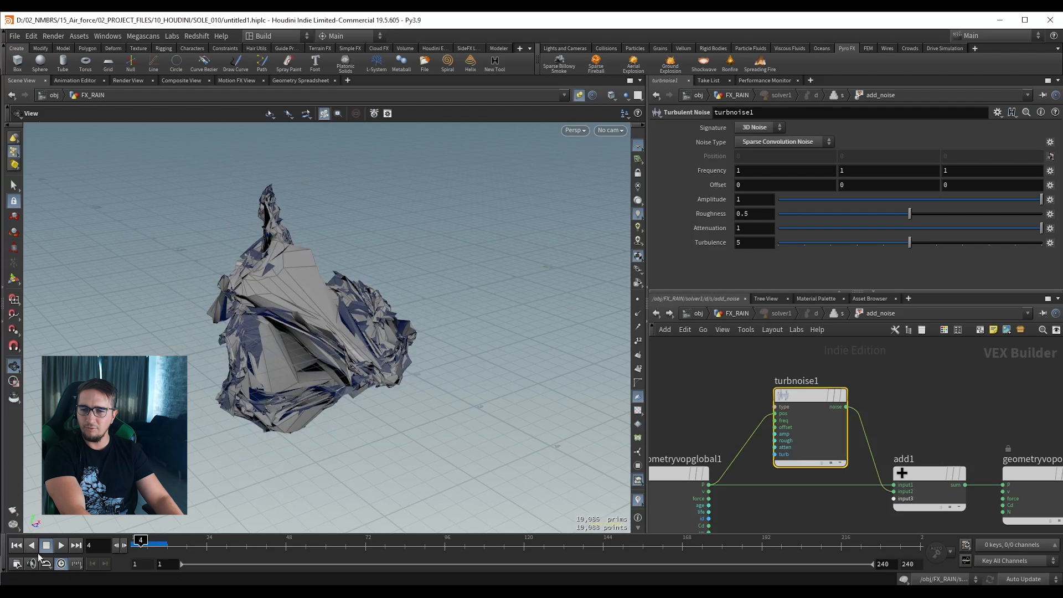
Set turbnoise1's amplitude to 0.1 and play the simulation from frame 1, rewinding to the start after stopping.
click(17, 545)
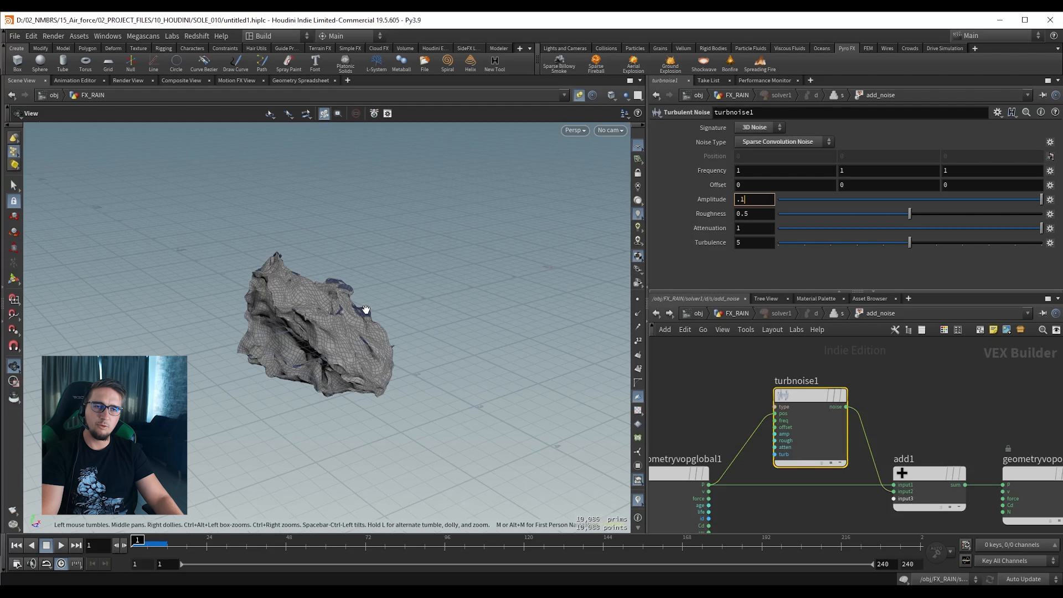
key(Return)
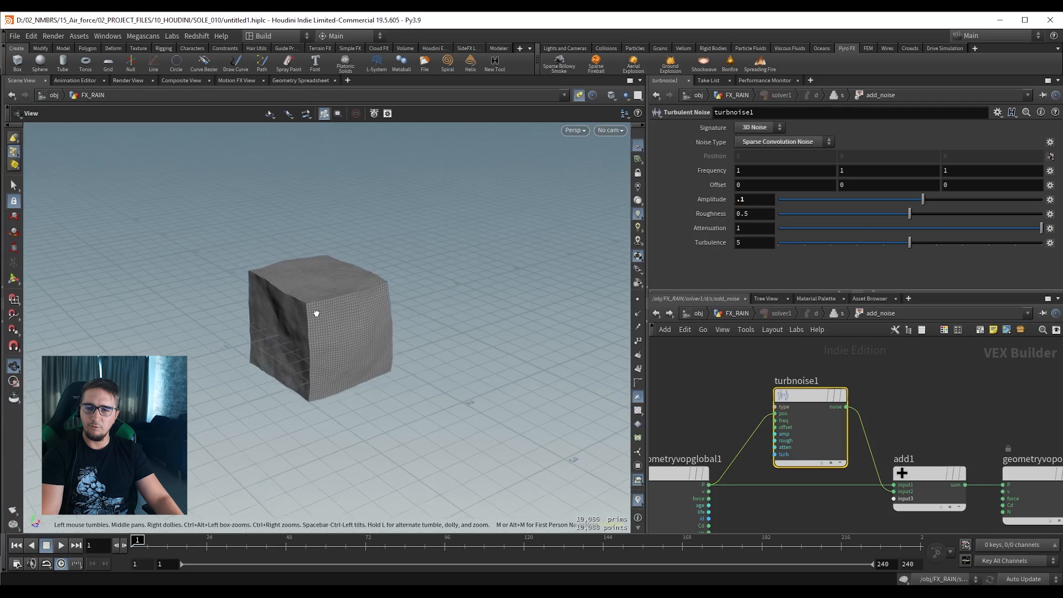
click(61, 545)
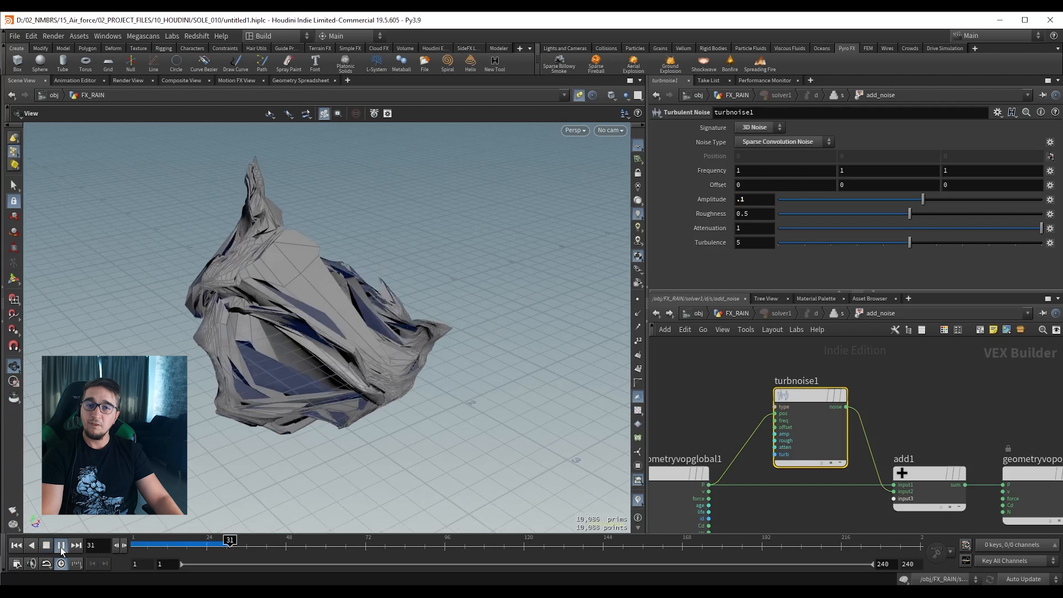
click(61, 547)
mouse_move(269, 368)
mouse_down()
mouse_move(284, 326)
mouse_move(216, 322)
mouse_move(284, 355)
mouse_up()
drag(305, 549, 137, 544)
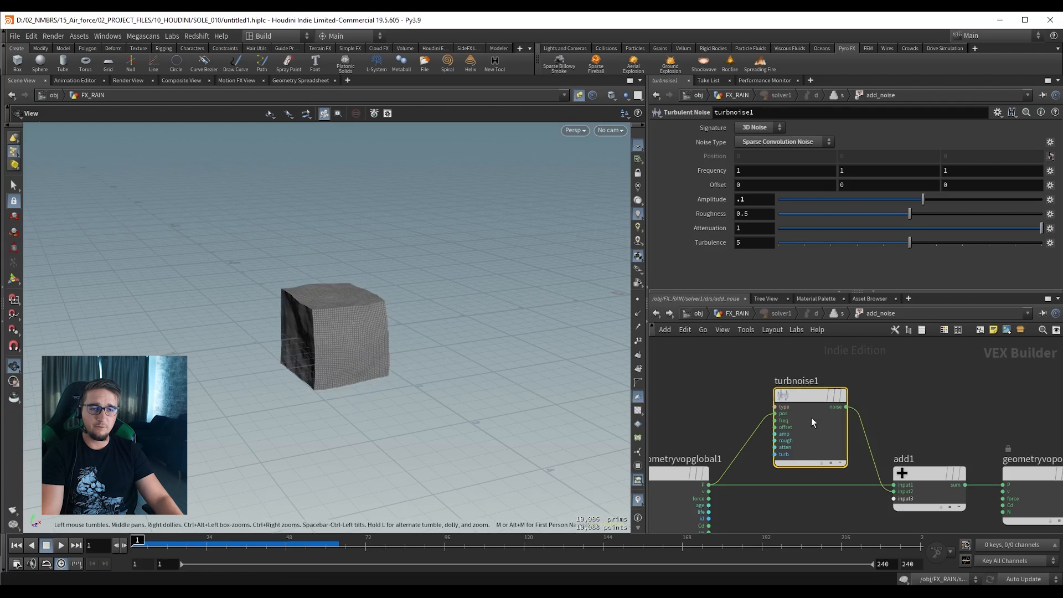
scroll(798, 428, up, 3)
scroll(797, 408, up, 2)
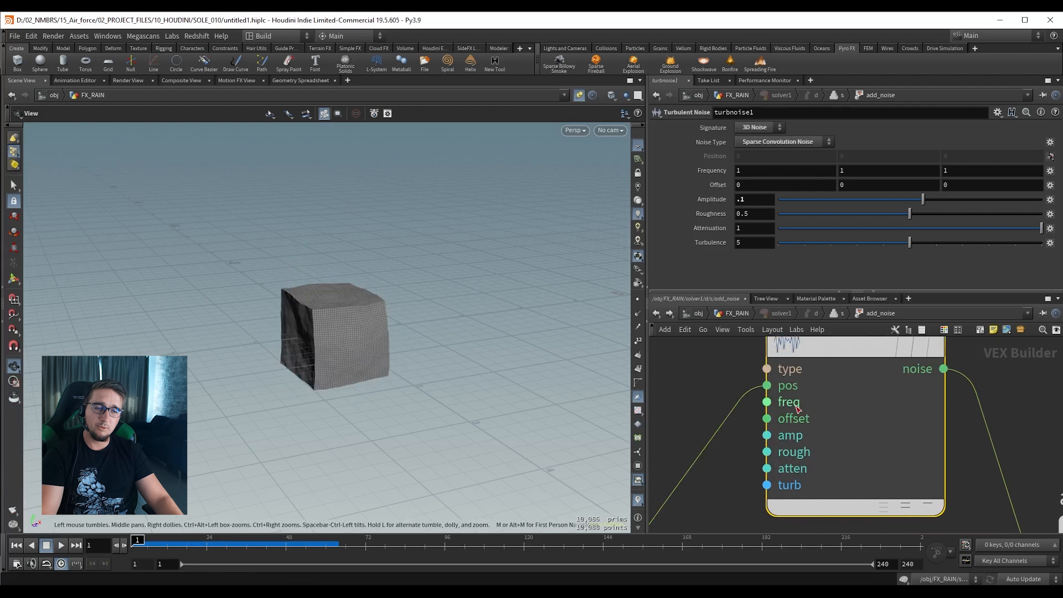
right_click(797, 407)
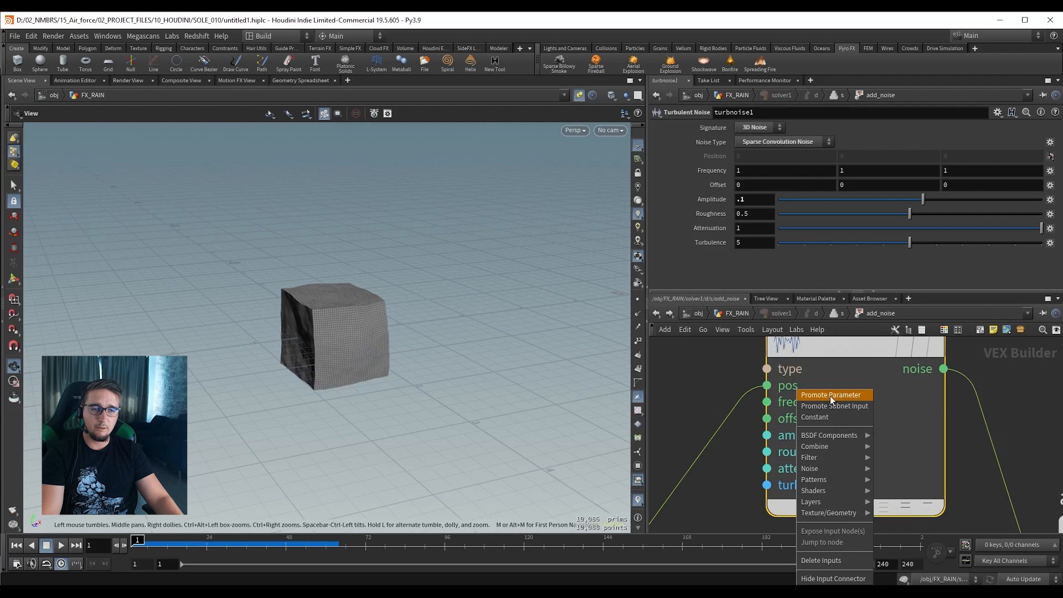
click(688, 365)
scroll(691, 381, down, 3)
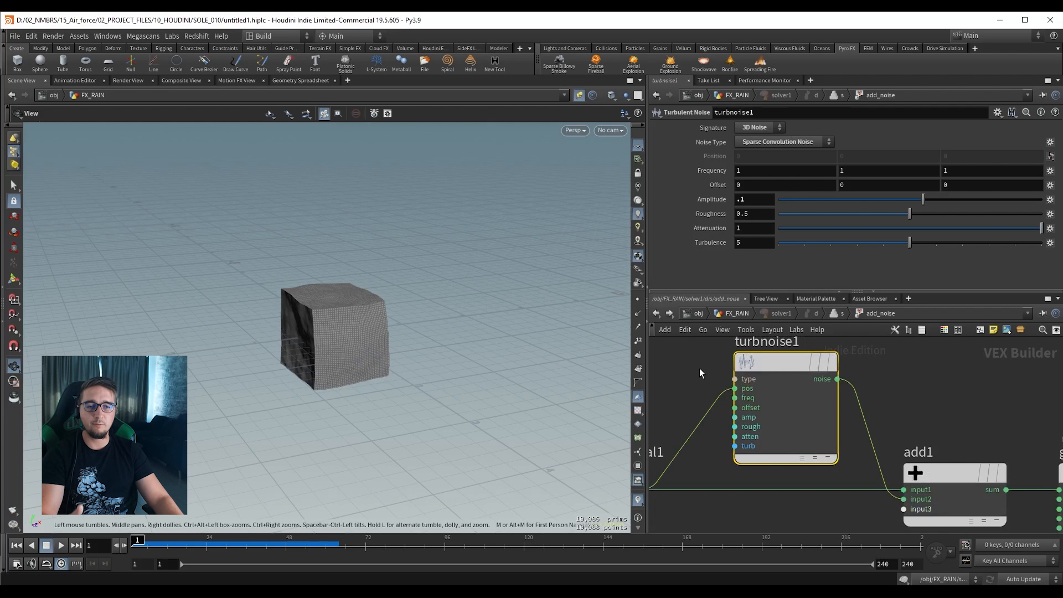
scroll(692, 377, down, 2)
middle_drag(692, 378, 699, 403)
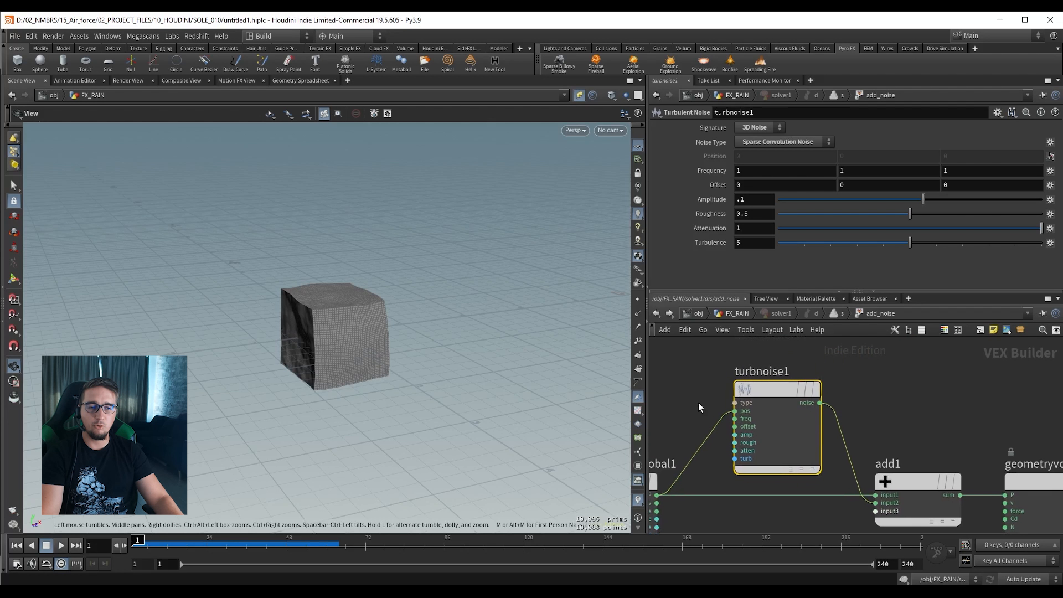
Create input parameters for all of turbnoise1's inputs and go back up to the solver's inner network.
right_click(766, 390)
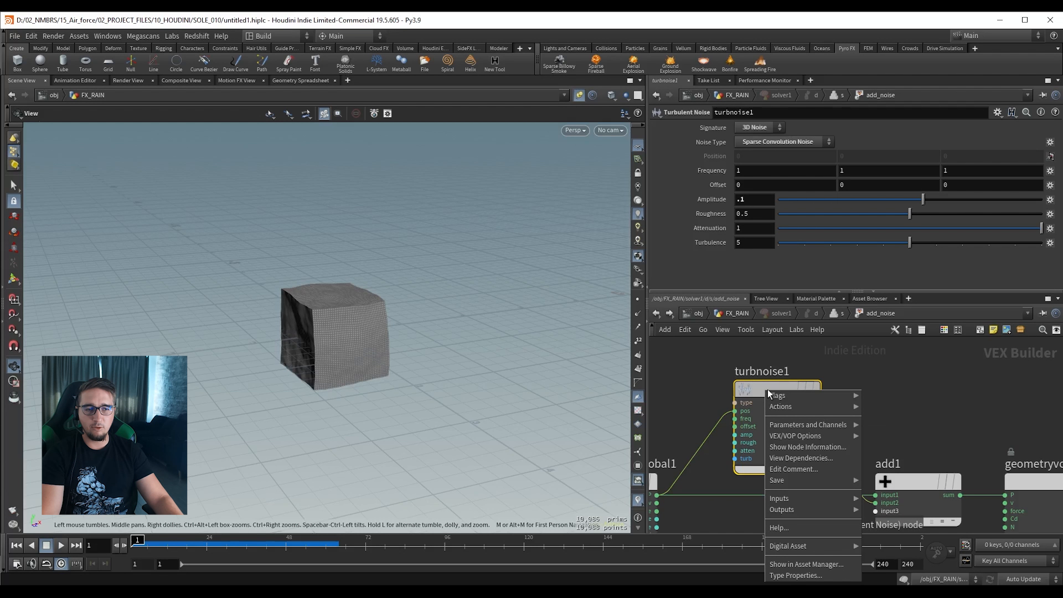
mouse_move(803, 436)
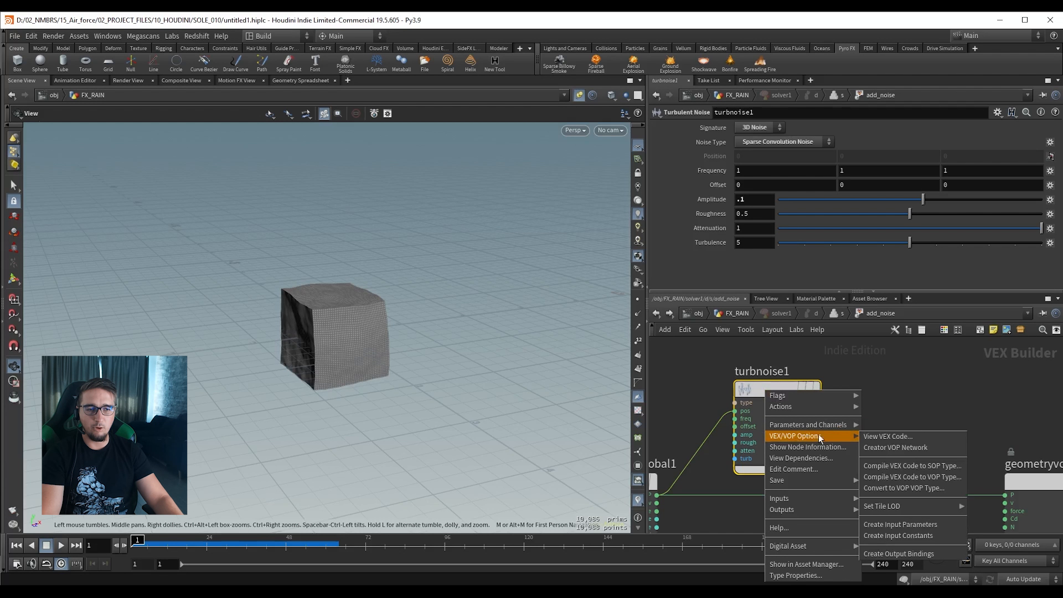
click(895, 526)
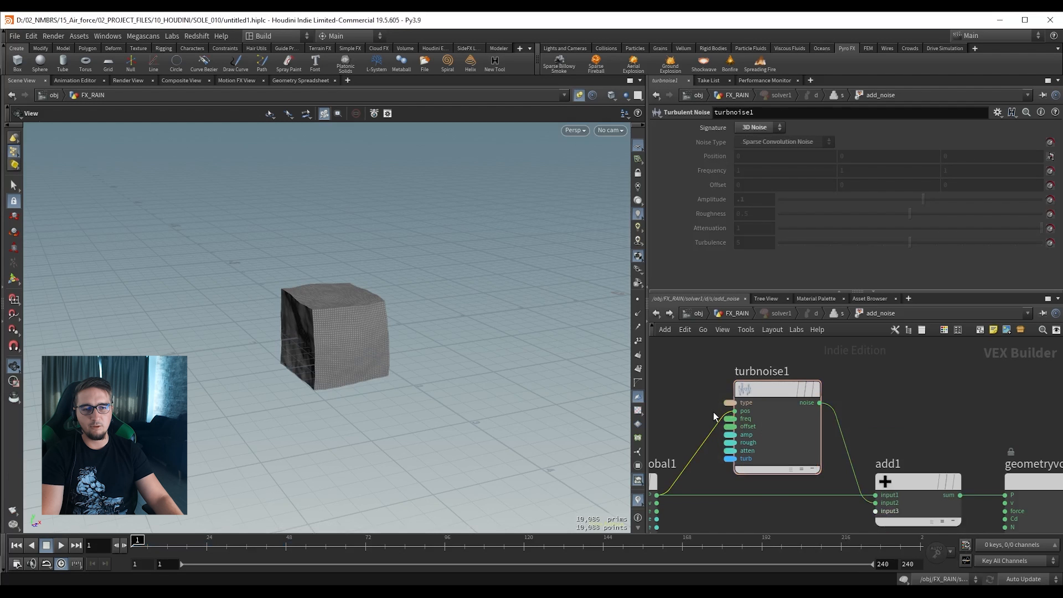
key(u)
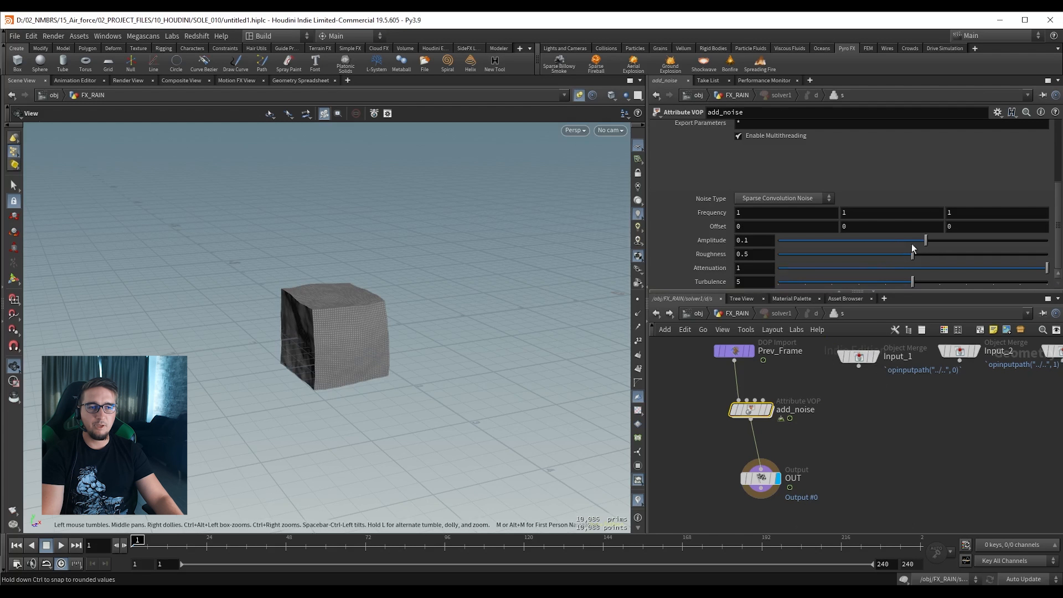
Set add_noise's amplitude to 0.119 and play the simulation, checking it in wireframe and shaded display before returning to frame 1.
drag(925, 243, 929, 242)
click(61, 545)
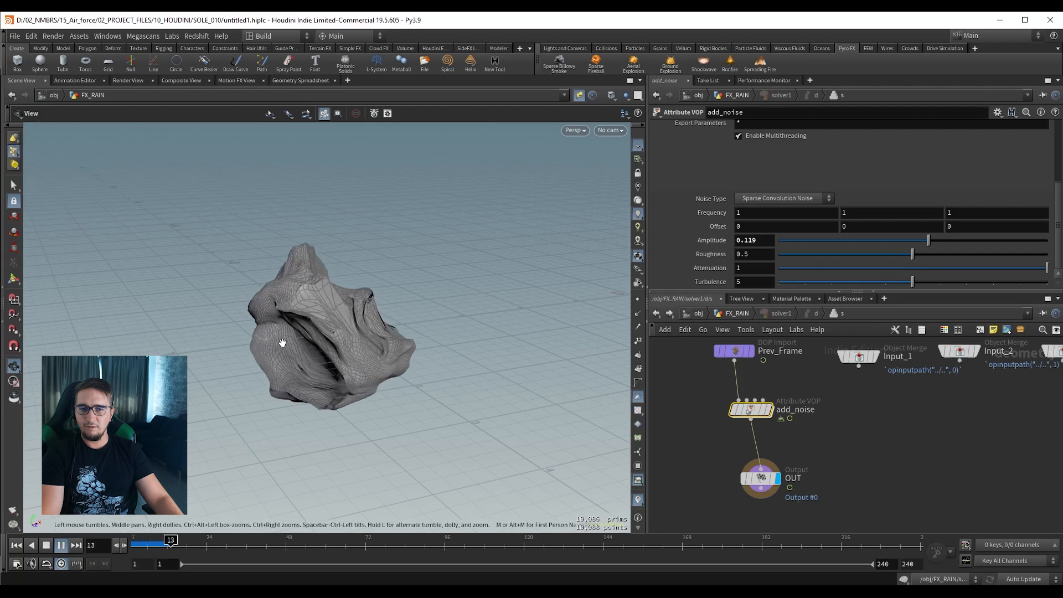
key(w)
drag(294, 345, 284, 313)
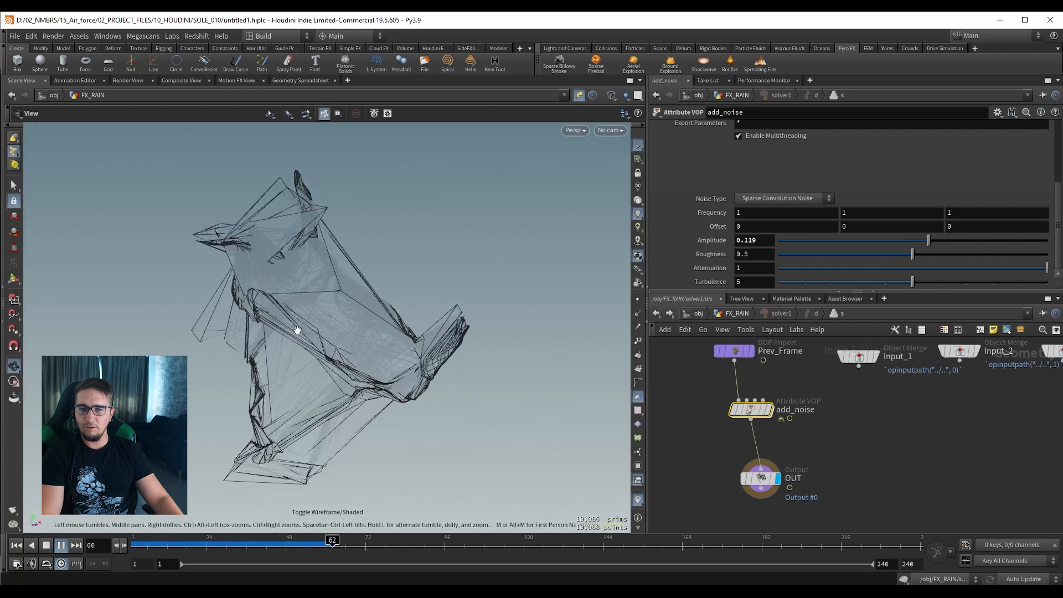
key(w)
click(16, 545)
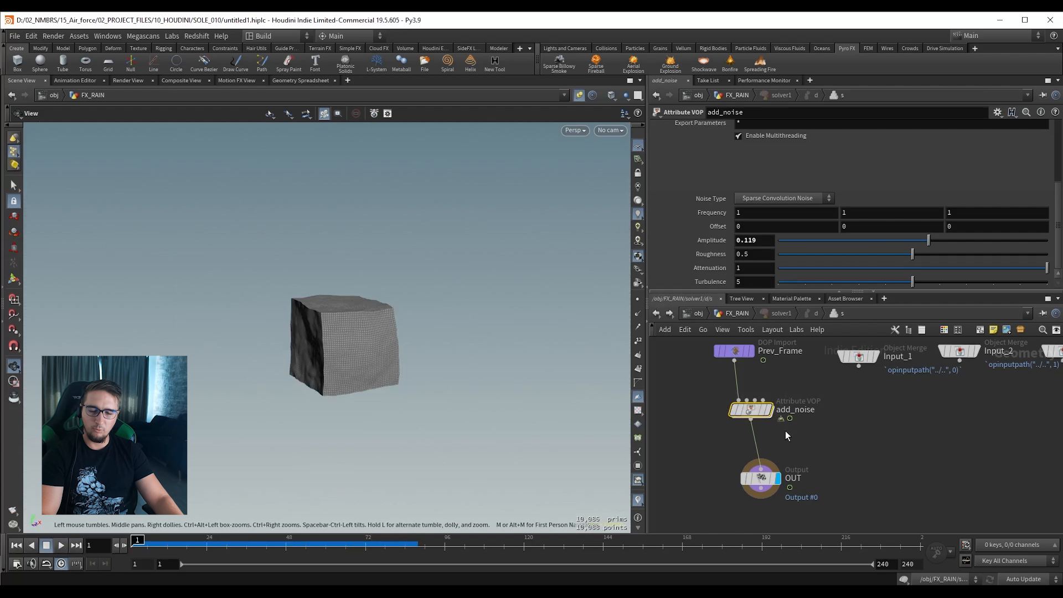
Copy the add_noise node from the solver and paste it into the FX_RAIN network beside solver1.
key(ctrl+c)
key(u)
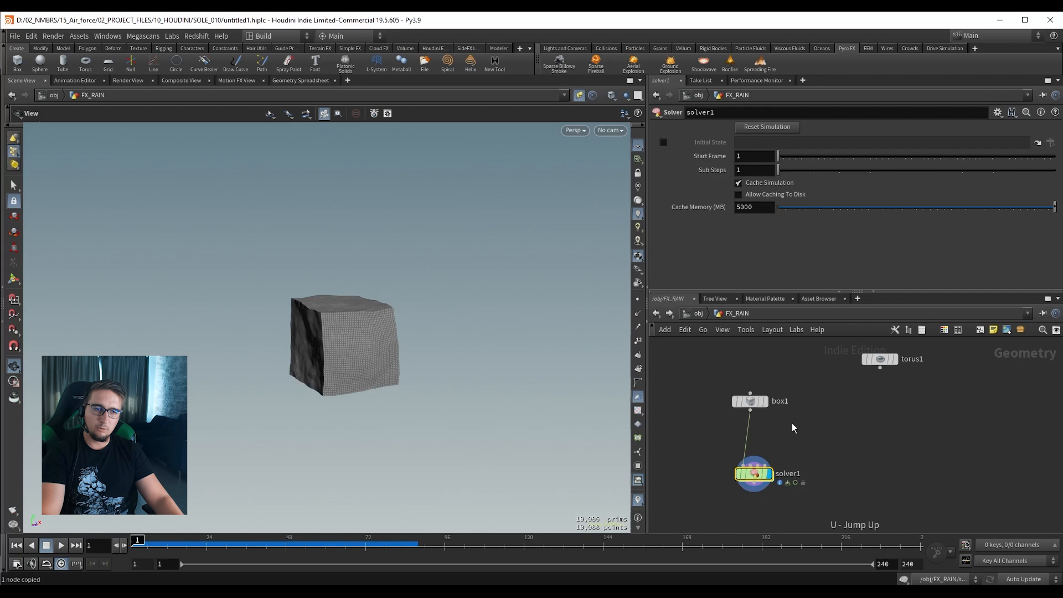
key(u)
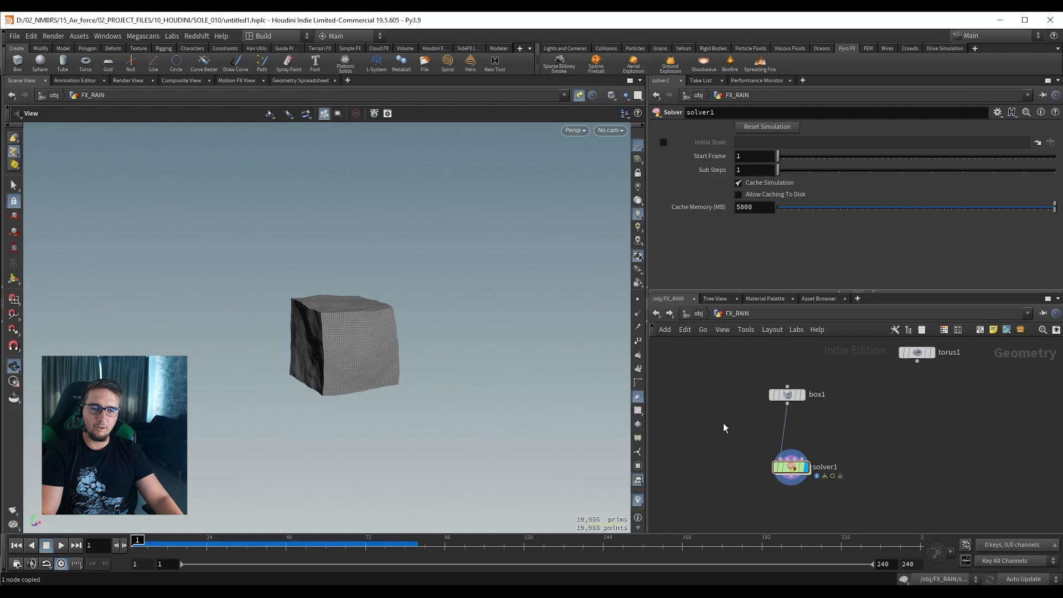
key(ctrl+v)
click(723, 451)
scroll(714, 403, up, 1)
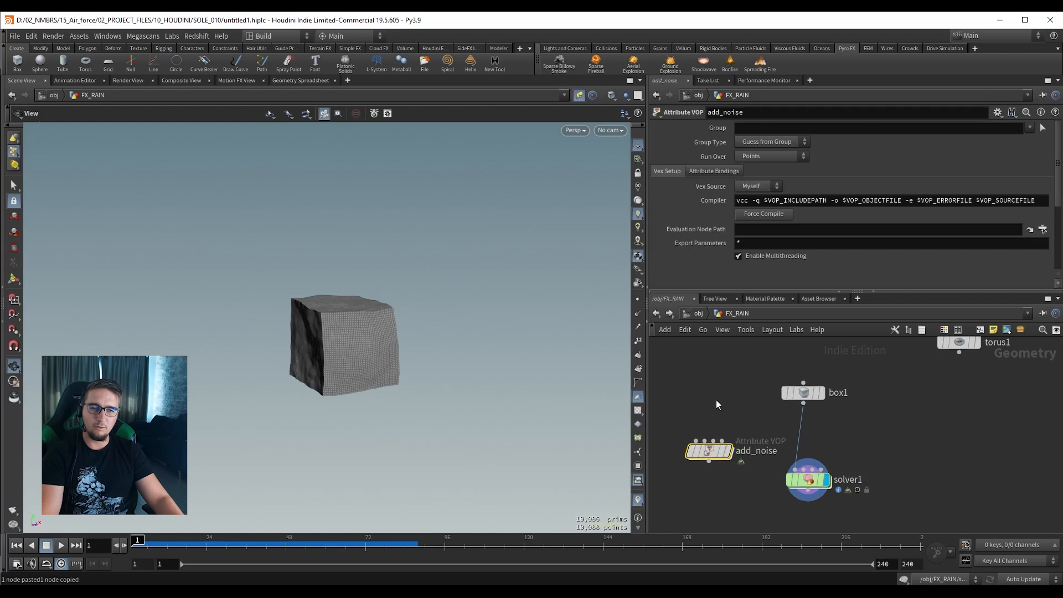
Wire box1 into the pasted add_noise node, display that node and play the timeline.
drag(803, 404, 693, 438)
click(696, 439)
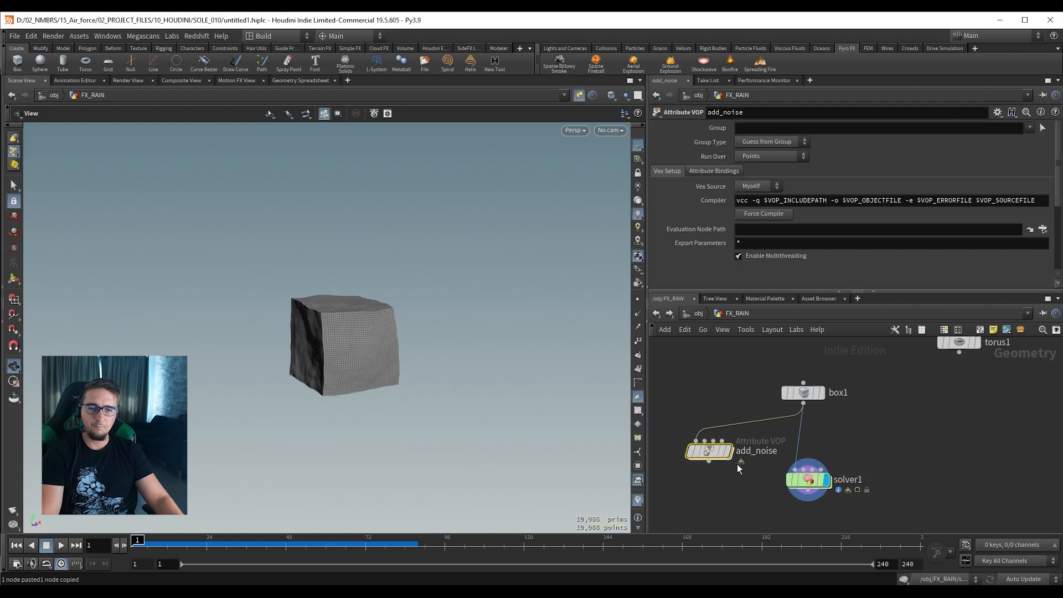
key(r)
click(62, 546)
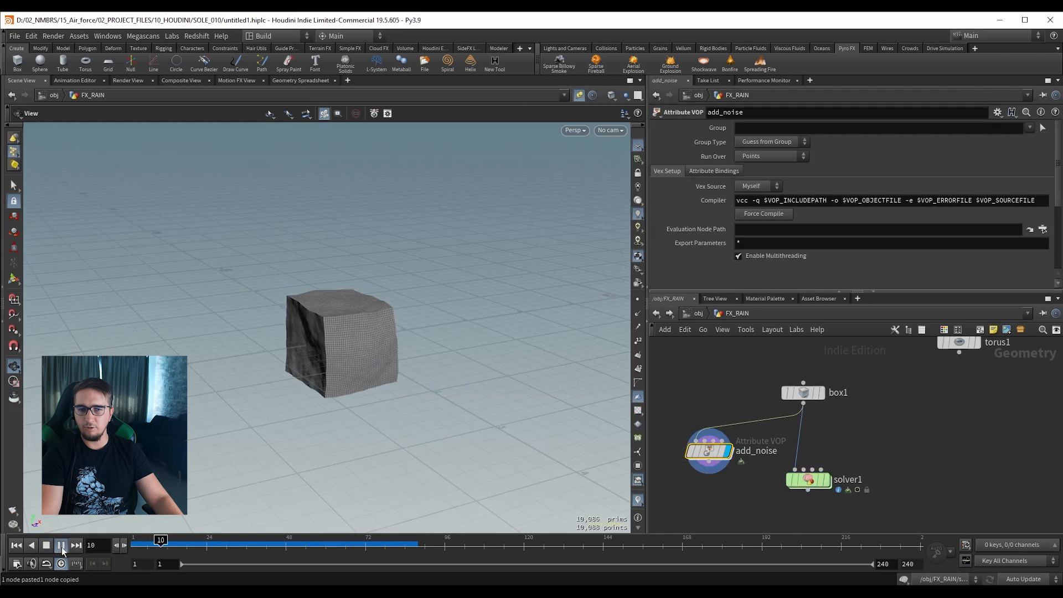
Key the outer add_noise's amplitude at 0.119 on frame 1 and 2.2 on frame 75, and shorten the playback range to frame 105.
scroll(819, 270, down, 4)
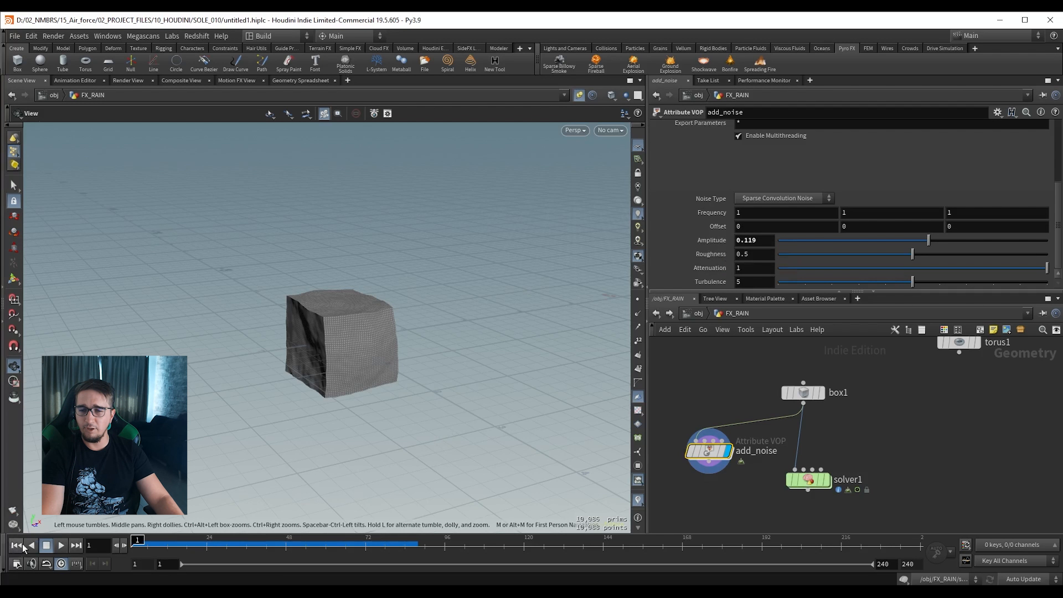
alt+click(764, 242)
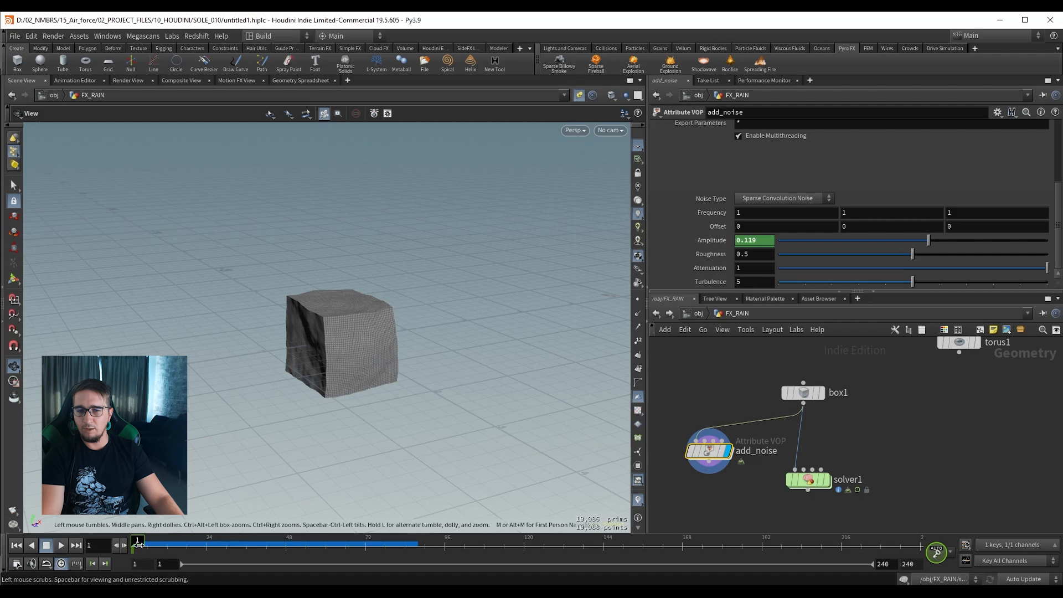
drag(138, 544, 247, 547)
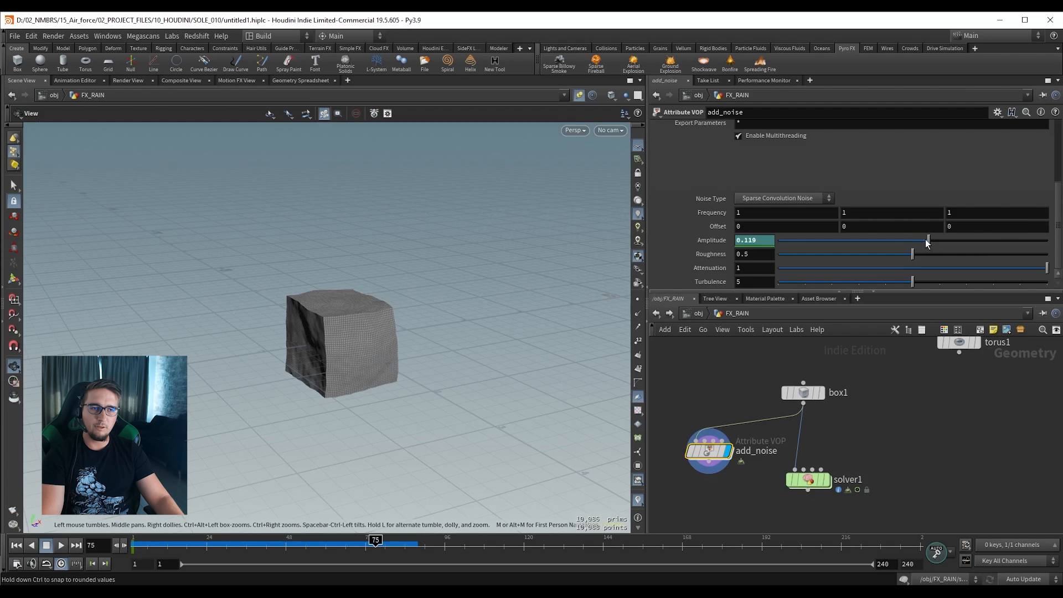
drag(927, 244, 953, 243)
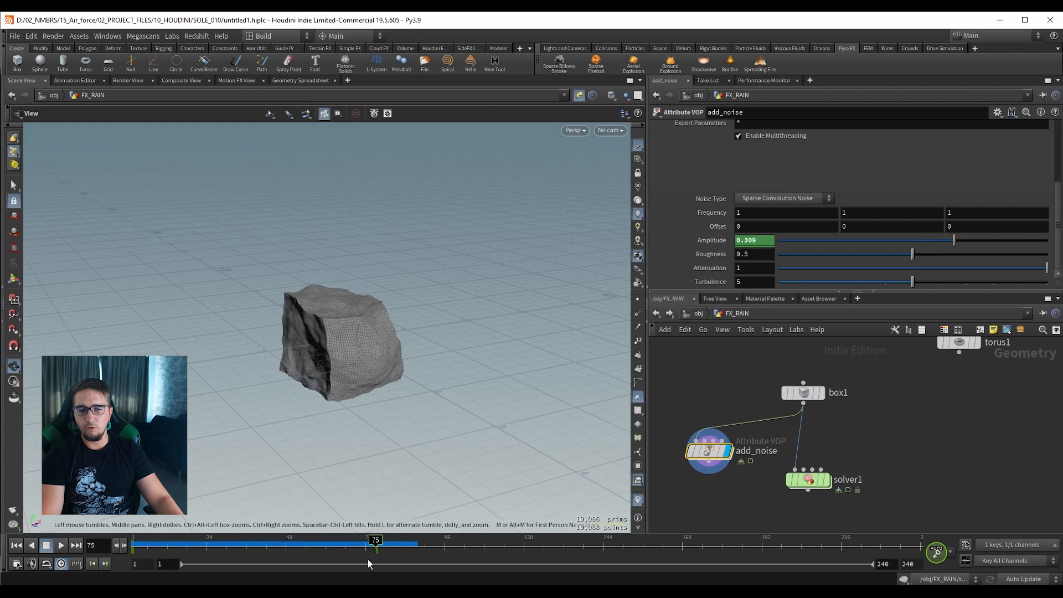
drag(874, 563, 479, 564)
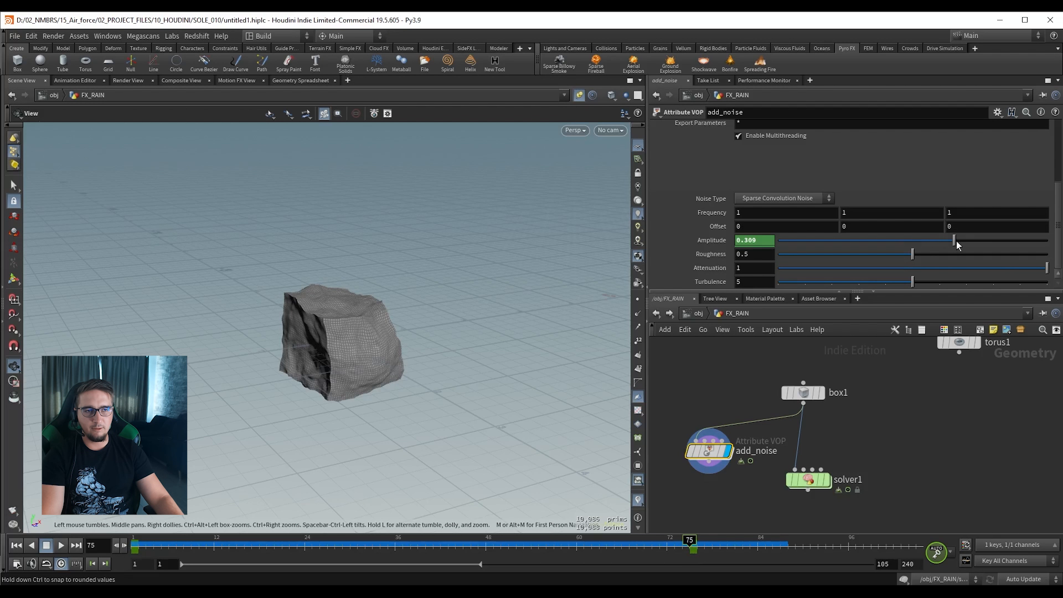
drag(955, 241, 1036, 240)
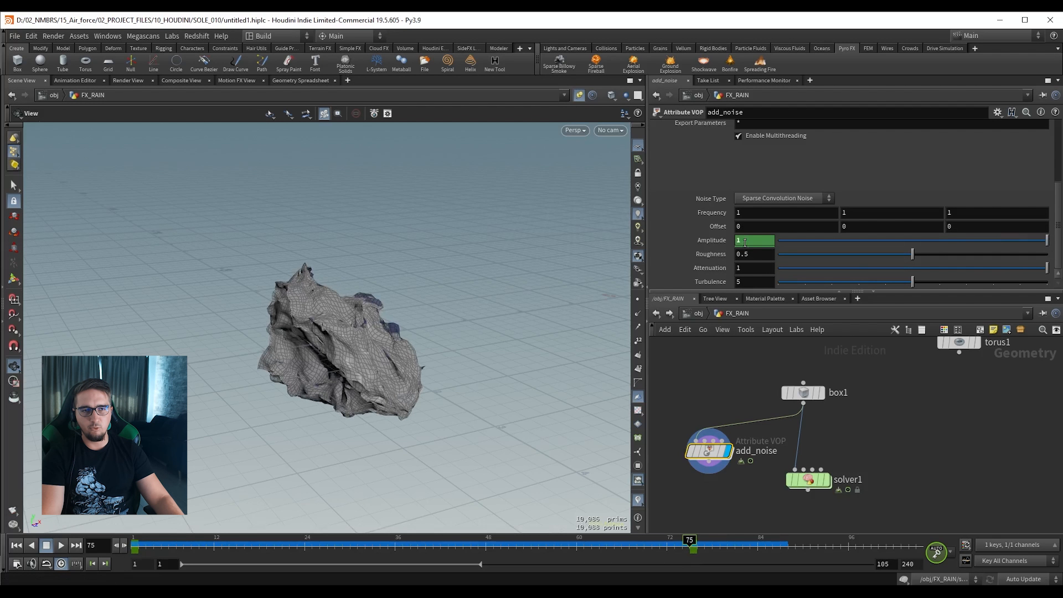
Play the keyframed add_noise animation from frame 1 and stop it after the second amplitude key.
click(17, 545)
click(61, 549)
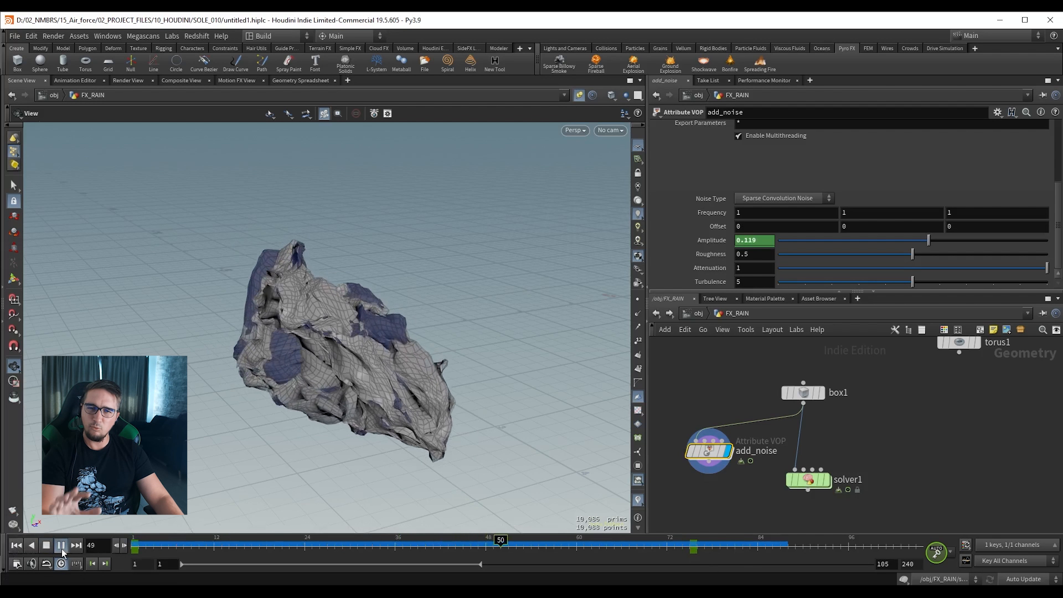
click(61, 549)
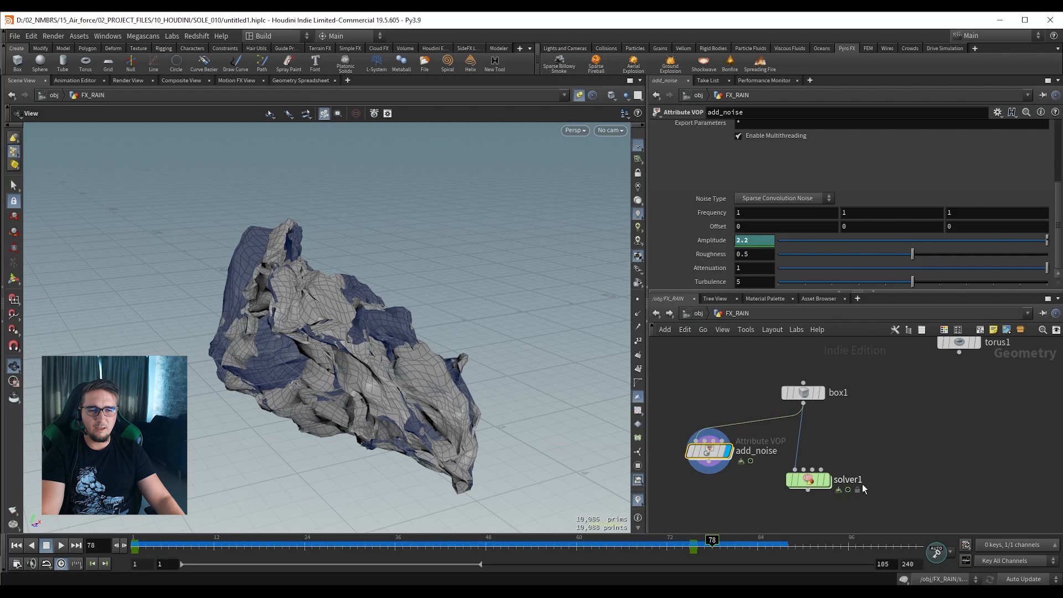
Display solver1 and inspect its deformed box in wireframe, scrubbing back to frame 1 and returning to shaded display.
middle_drag(861, 483, 844, 464)
drag(834, 493, 756, 462)
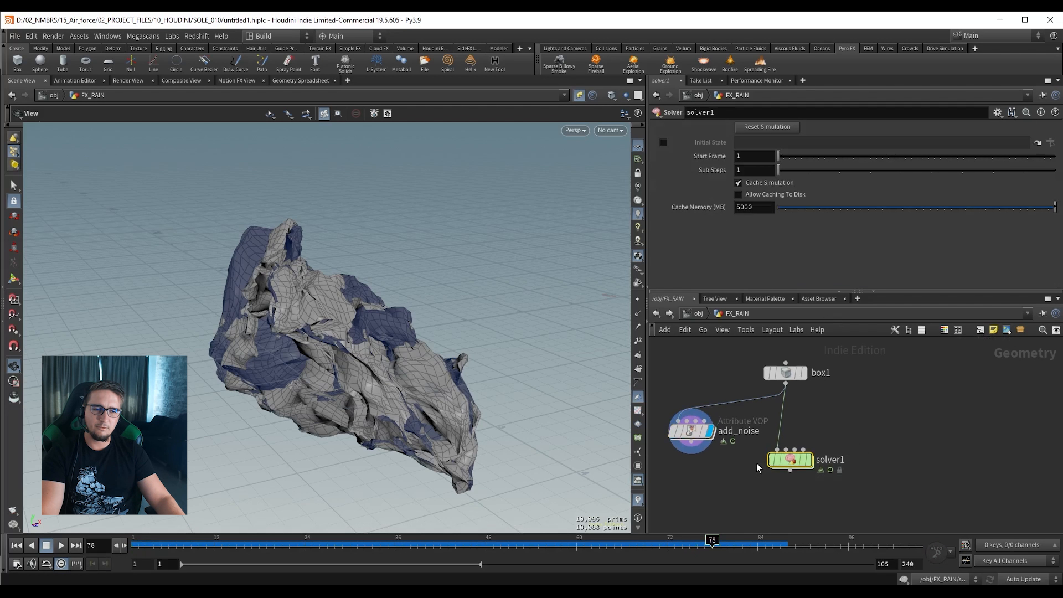
key(shift+r)
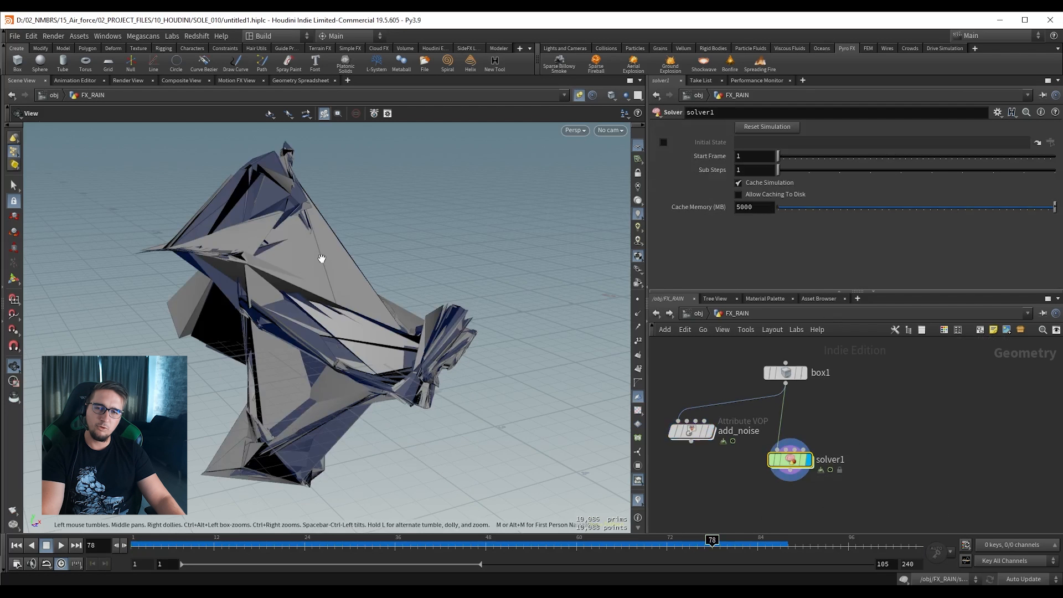
key(w)
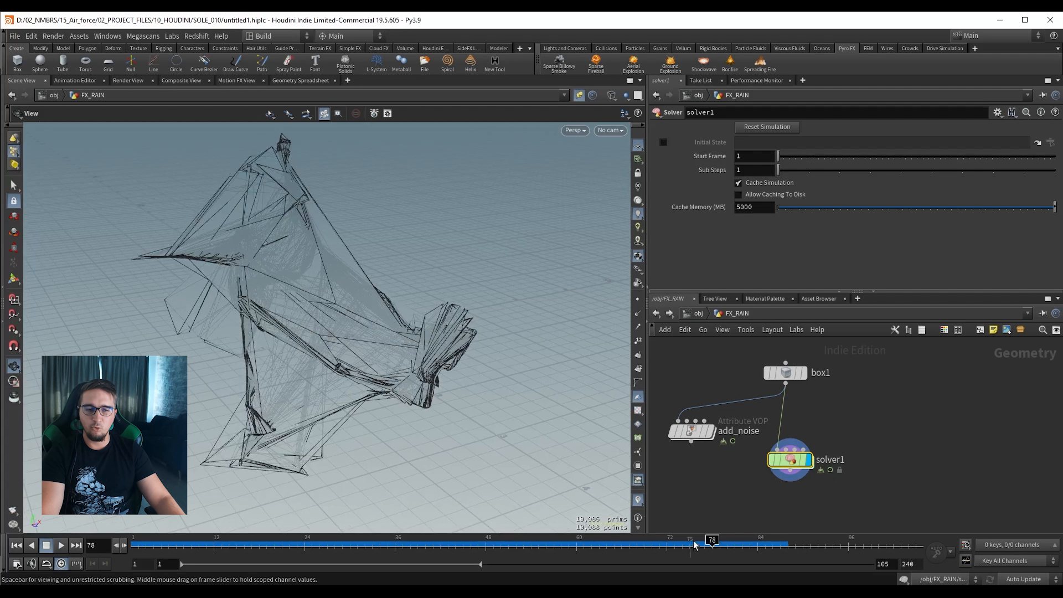
drag(710, 544, 138, 548)
mouse_move(167, 548)
mouse_down()
mouse_move(402, 553)
mouse_move(138, 551)
mouse_up()
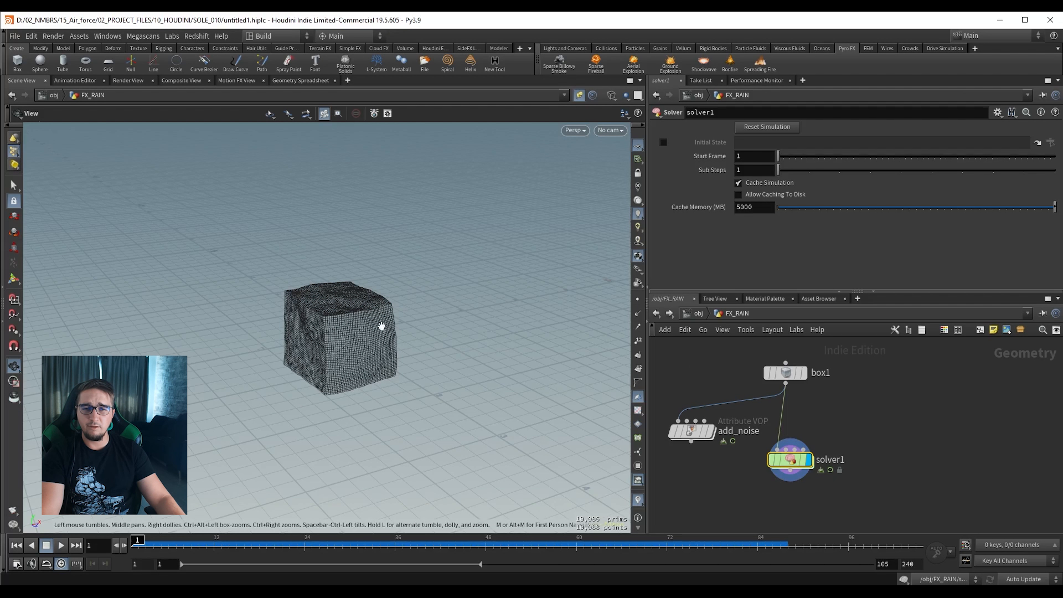
key(shift+w)
drag(344, 317, 399, 296)
scroll(399, 296, up, 2)
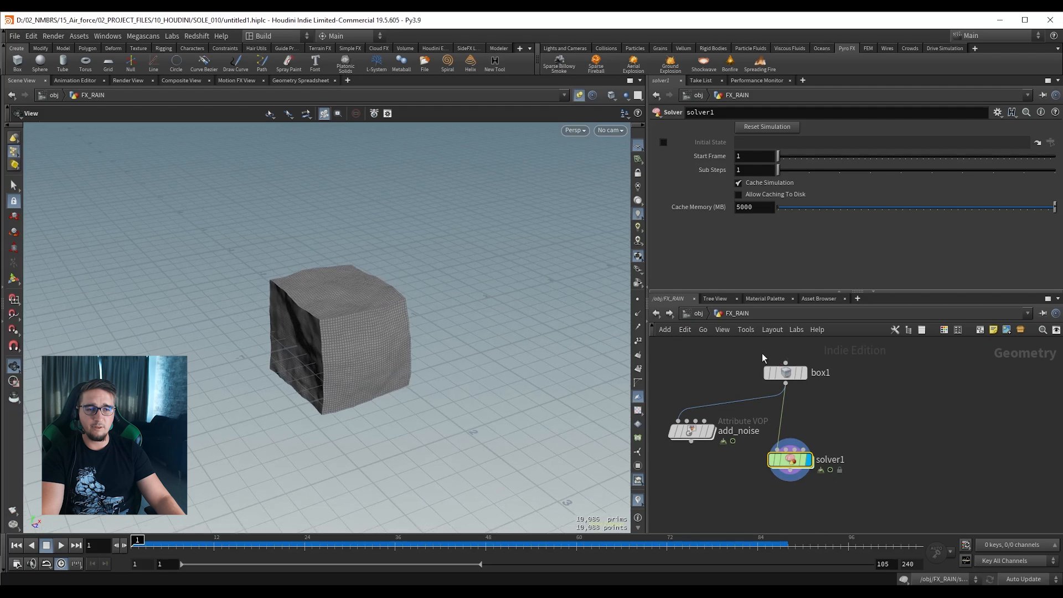
Move box1 up, add a Scatter node wired below it and display the scattered points.
scroll(747, 352, down, 2)
middle_drag(740, 350, 725, 408)
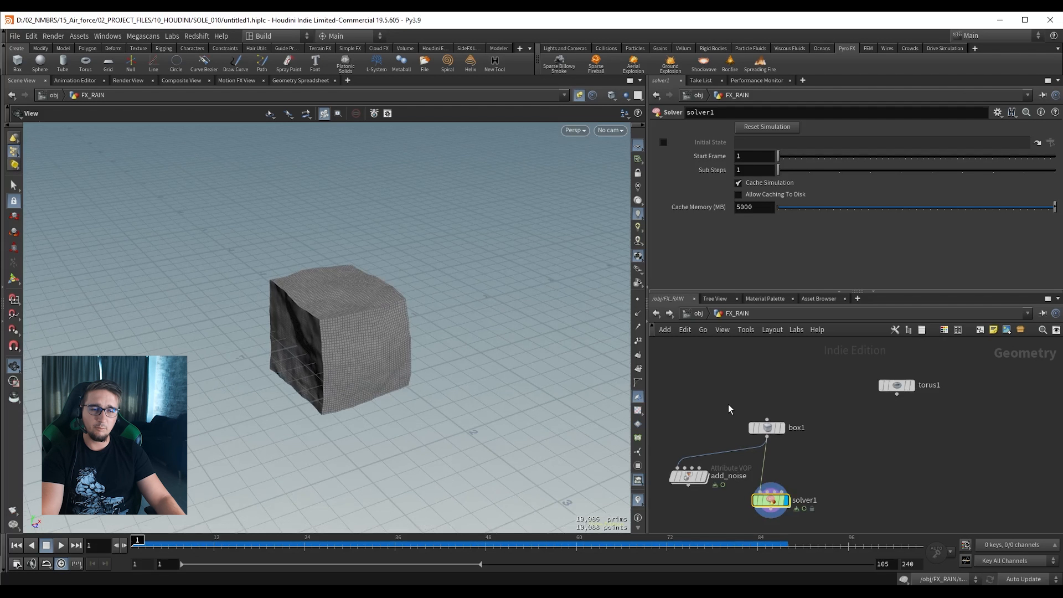
drag(728, 408, 773, 384)
click(781, 428)
key(Tab)
text(scatter)
key(Return)
drag(771, 415, 787, 421)
right_drag(435, 368, 532, 300)
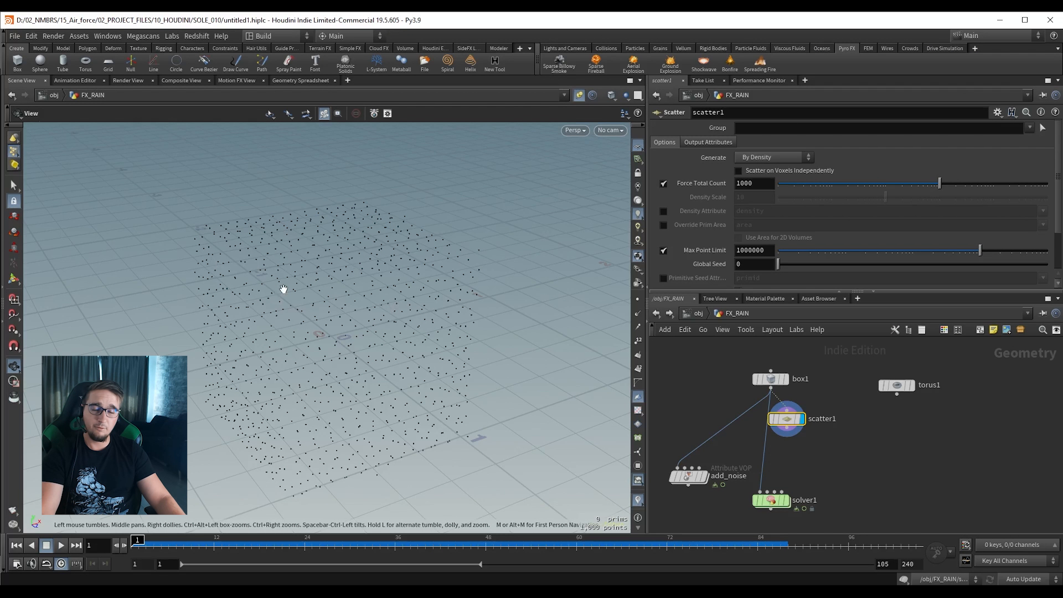
Disable Relax Iterations on scatter1, set Force Total Count to 100000 and save the scene.
scroll(760, 246, down, 3)
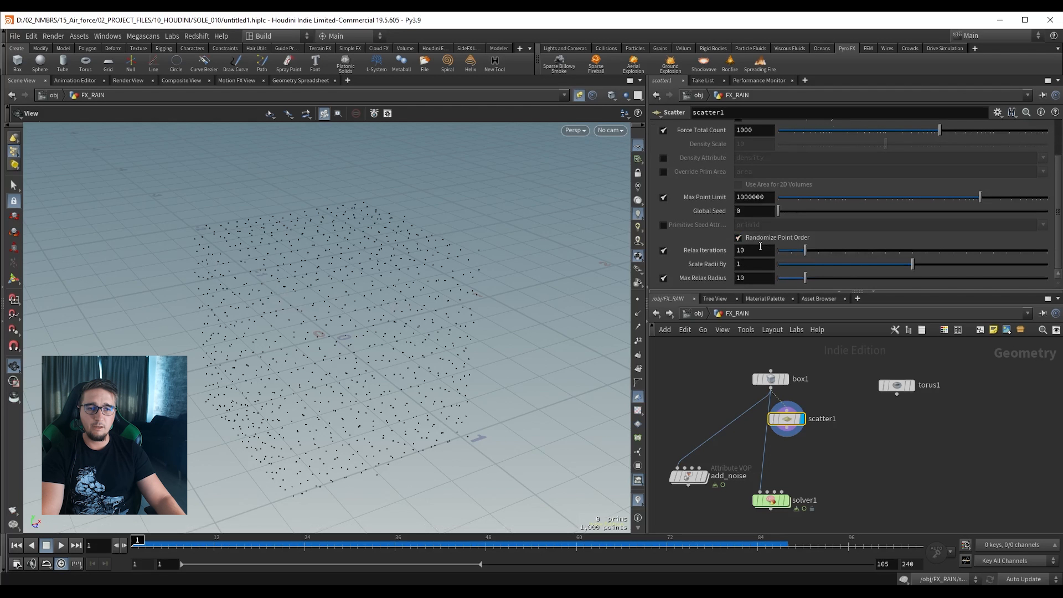
click(664, 251)
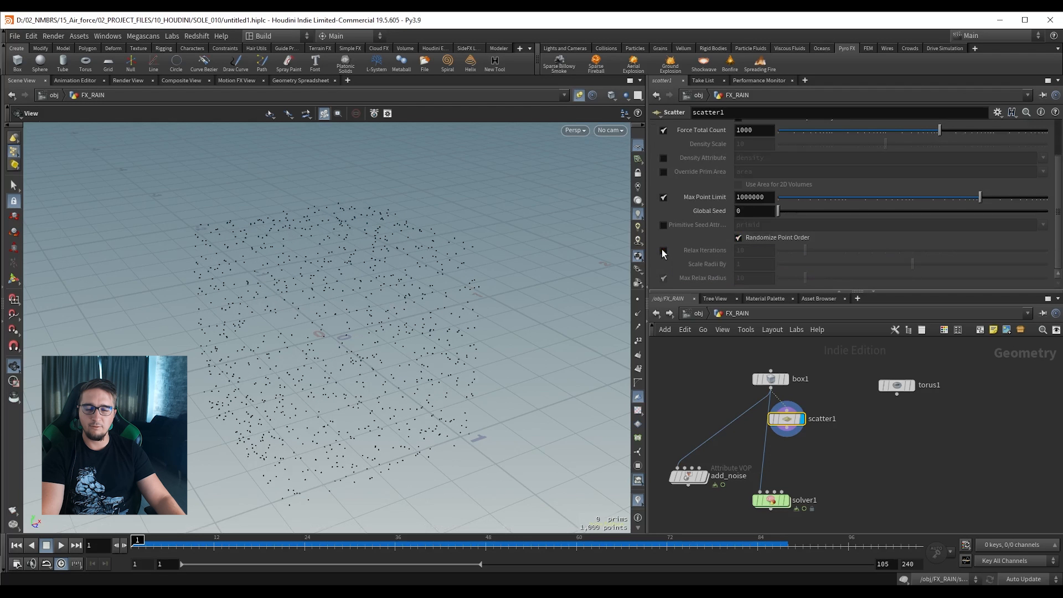
drag(362, 283, 378, 261)
scroll(775, 250, up, 3)
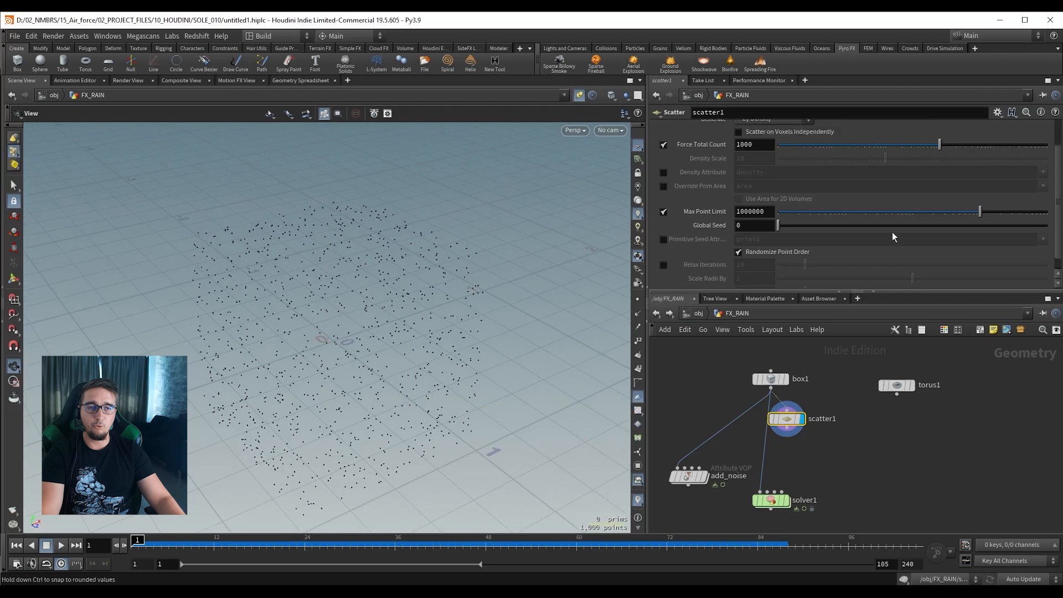
drag(948, 178, 1046, 176)
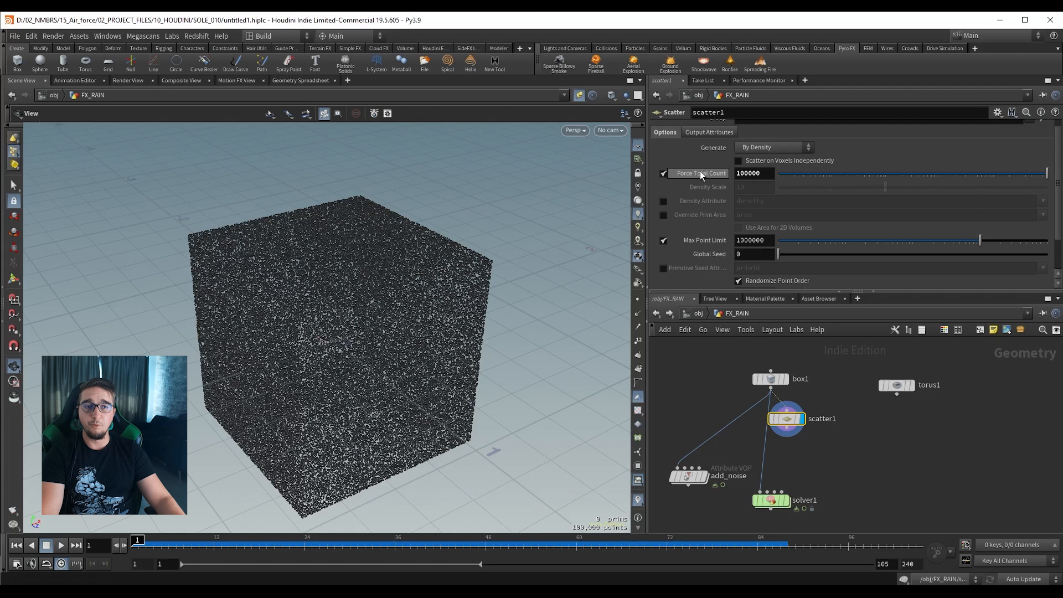
key(ctrl+s)
Wire scatter1's output into both solver1 and add_noise, and display add_noise.
middle_drag(810, 453, 805, 422)
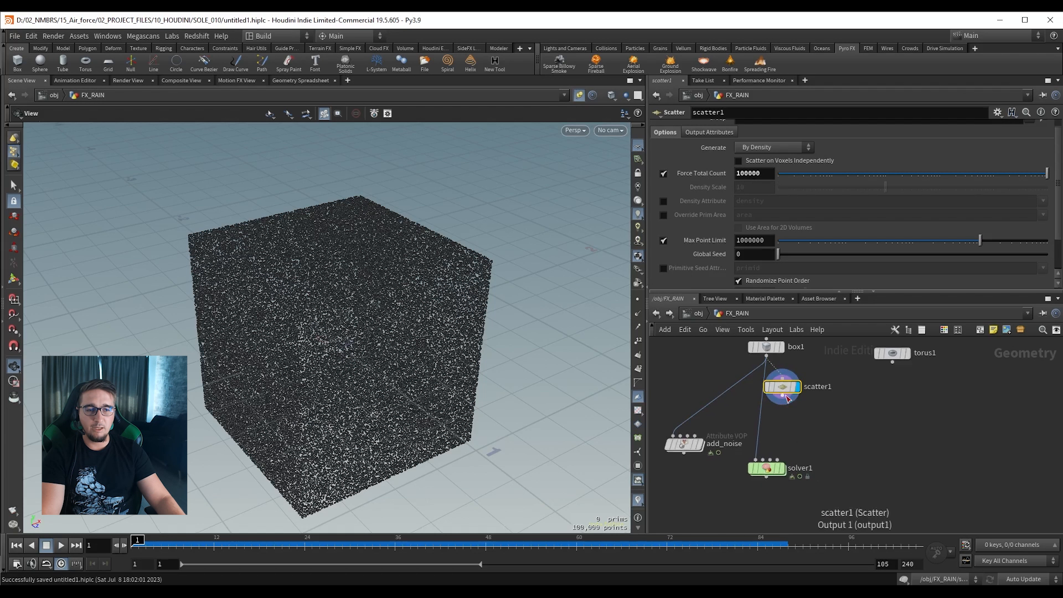
drag(781, 397, 754, 460)
middle_drag(804, 433, 830, 430)
drag(810, 396, 697, 434)
mouse_move(701, 441)
mouse_down()
mouse_move(689, 436)
mouse_move(713, 454)
mouse_up()
click(713, 436)
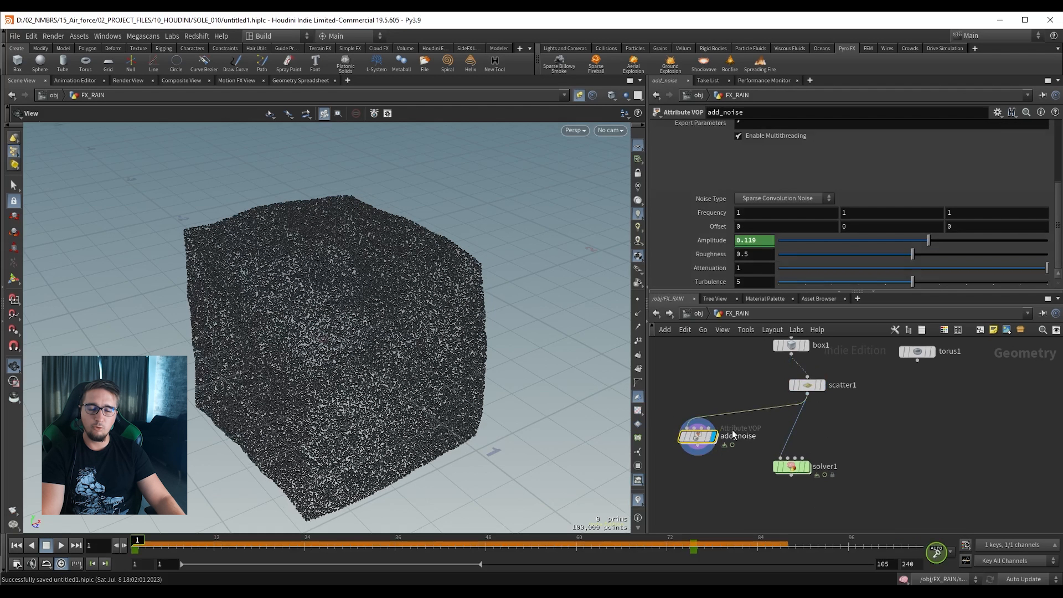
Play the add_noise animation on the scattered points and return to frame 1.
mouse_move(408, 308)
mouse_down()
mouse_move(344, 304)
mouse_move(358, 316)
mouse_move(392, 305)
mouse_up()
click(57, 546)
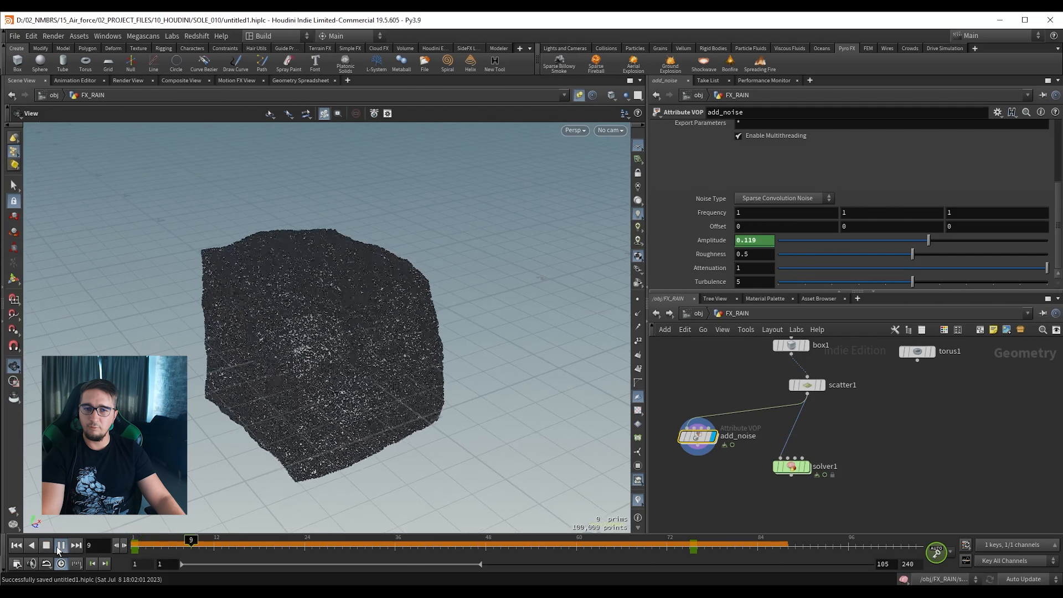
click(60, 545)
drag(546, 540, 64, 538)
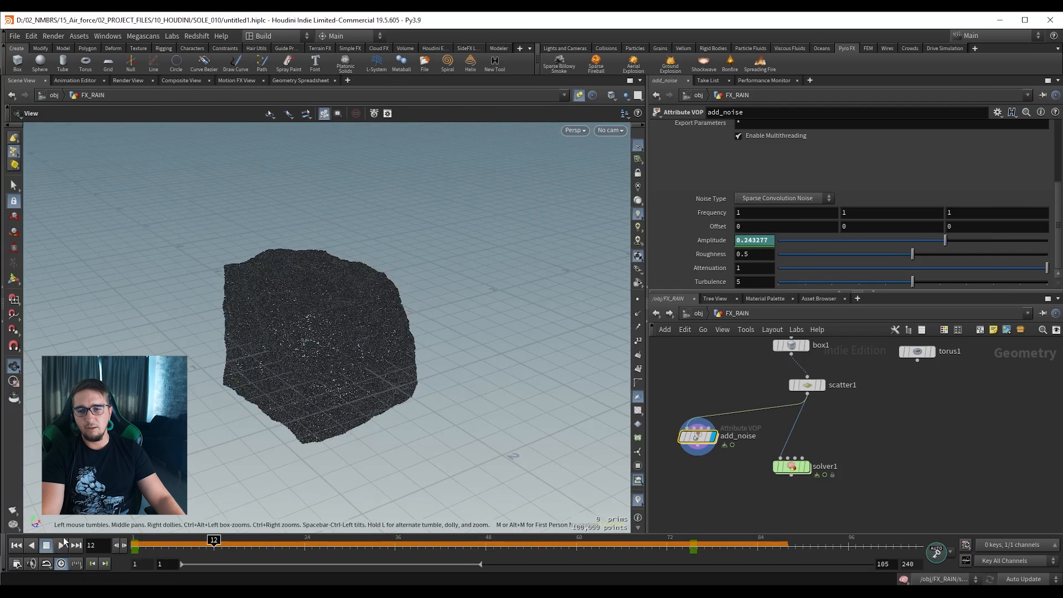
click(16, 545)
Display solver1, play its simulation on the scattered points and examine the deformed shape from several angles.
drag(767, 462, 768, 463)
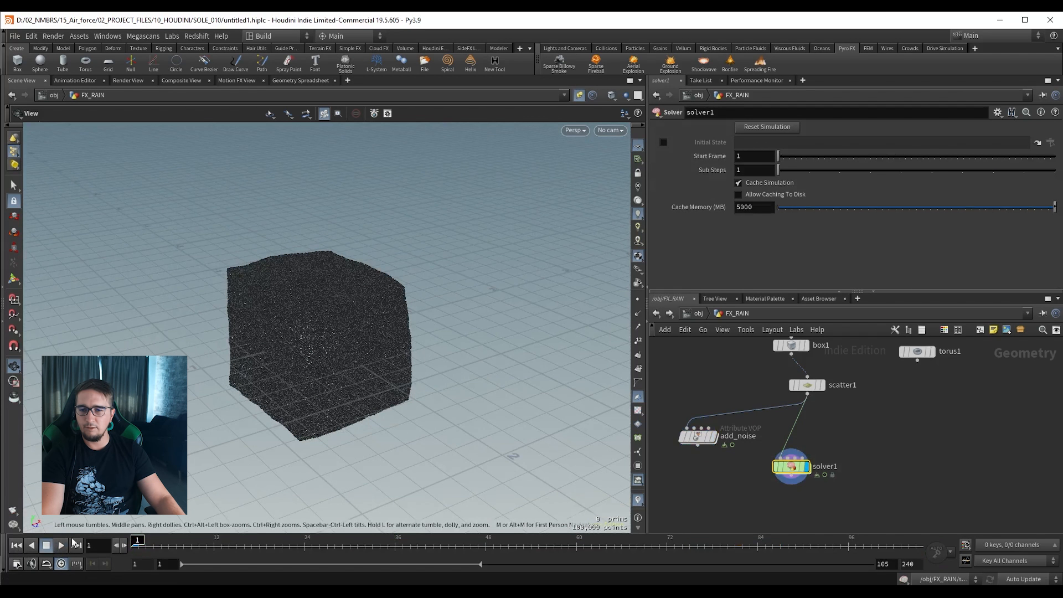
click(60, 545)
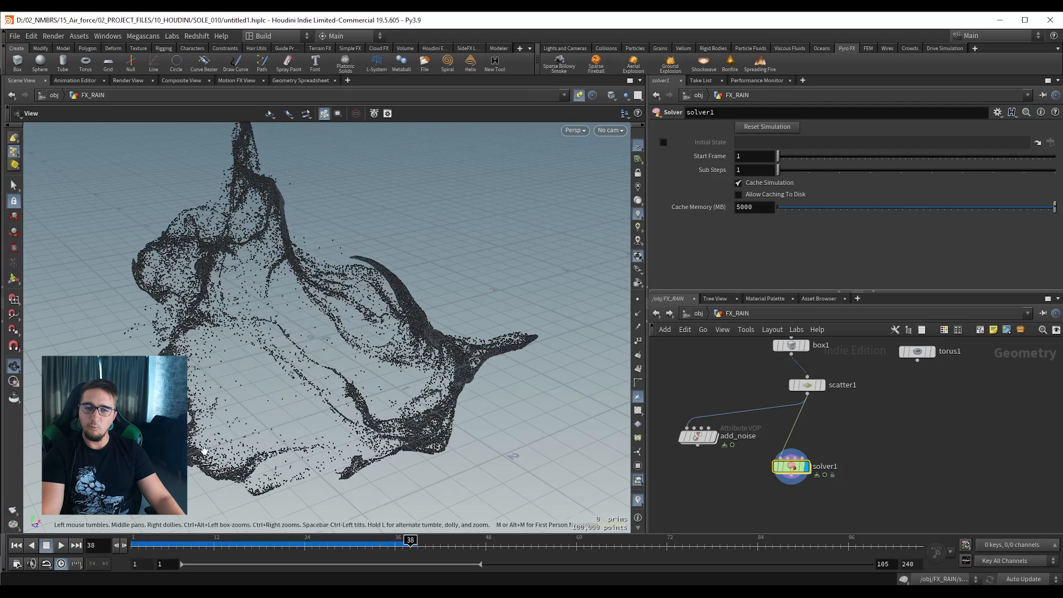
drag(204, 450, 310, 325)
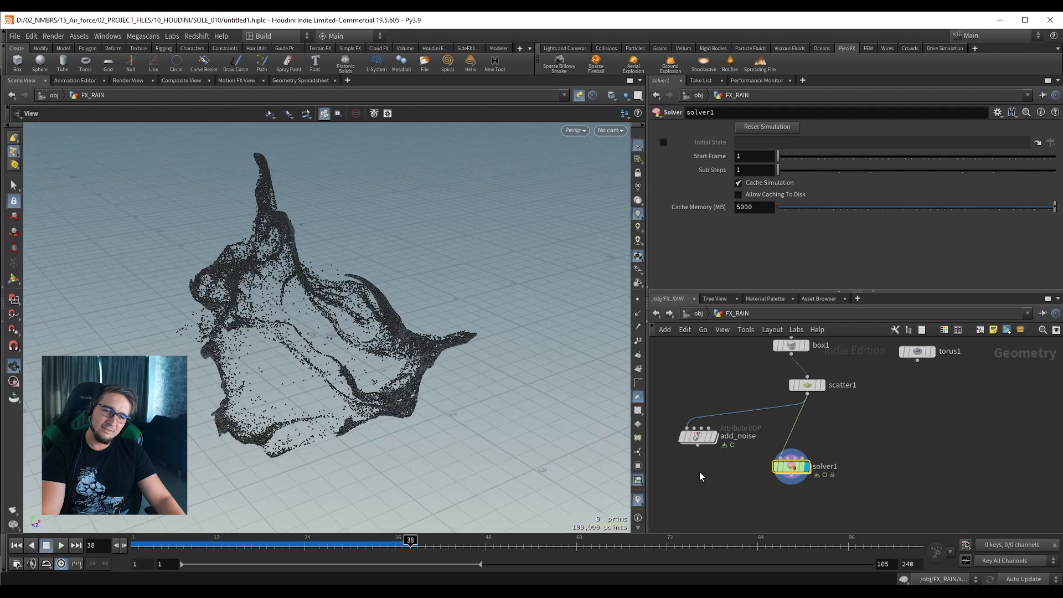
middle_drag(700, 478, 736, 465)
drag(382, 379, 349, 338)
drag(274, 322, 341, 347)
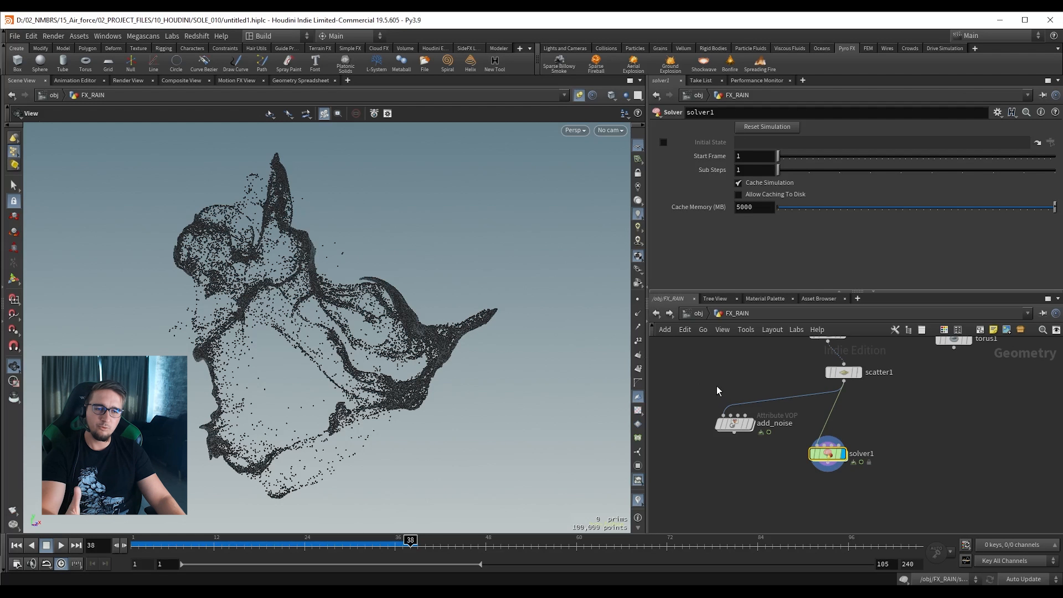
Template add_noise over the displayed solver1 and play both from frame 1 to compare them.
click(747, 423)
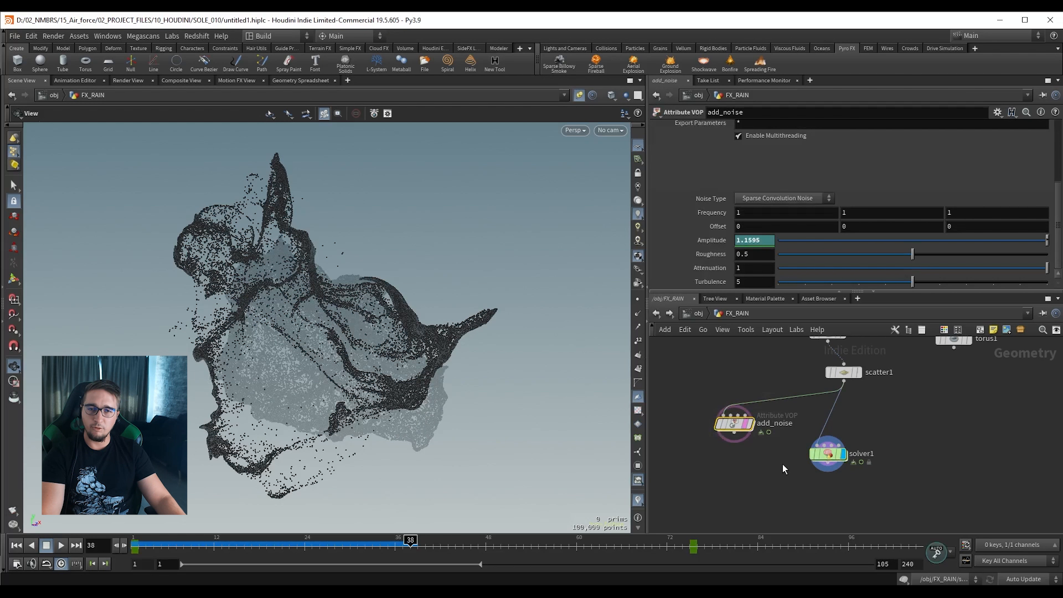
mouse_move(734, 439)
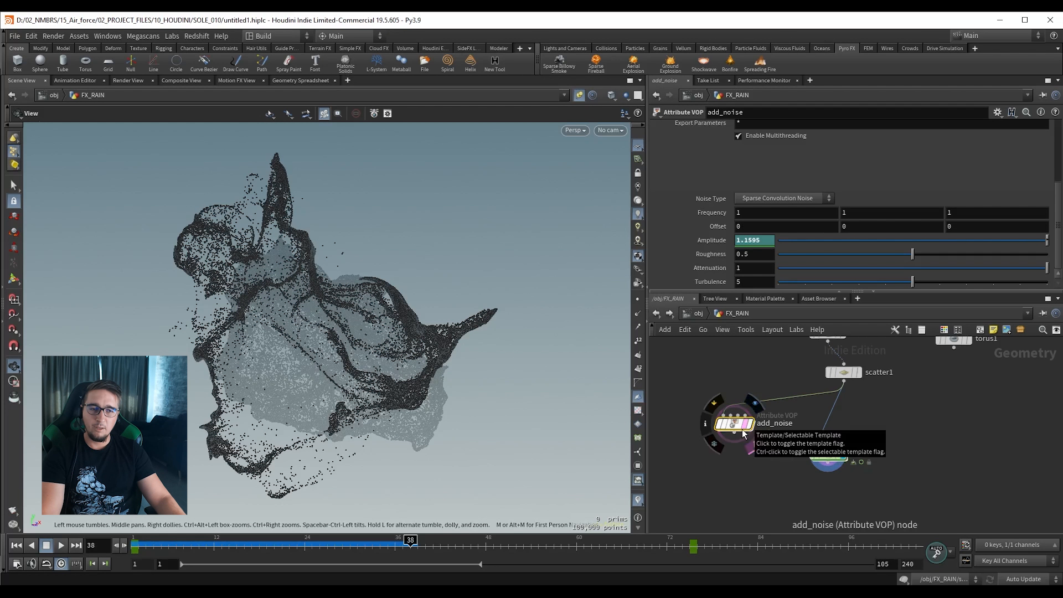
drag(172, 544, 133, 545)
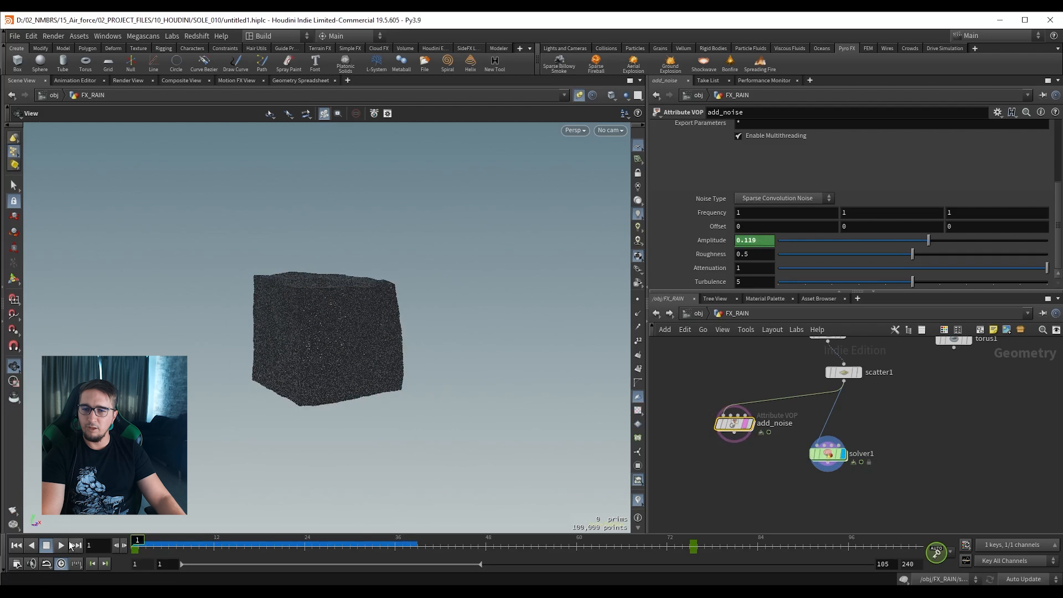
click(62, 545)
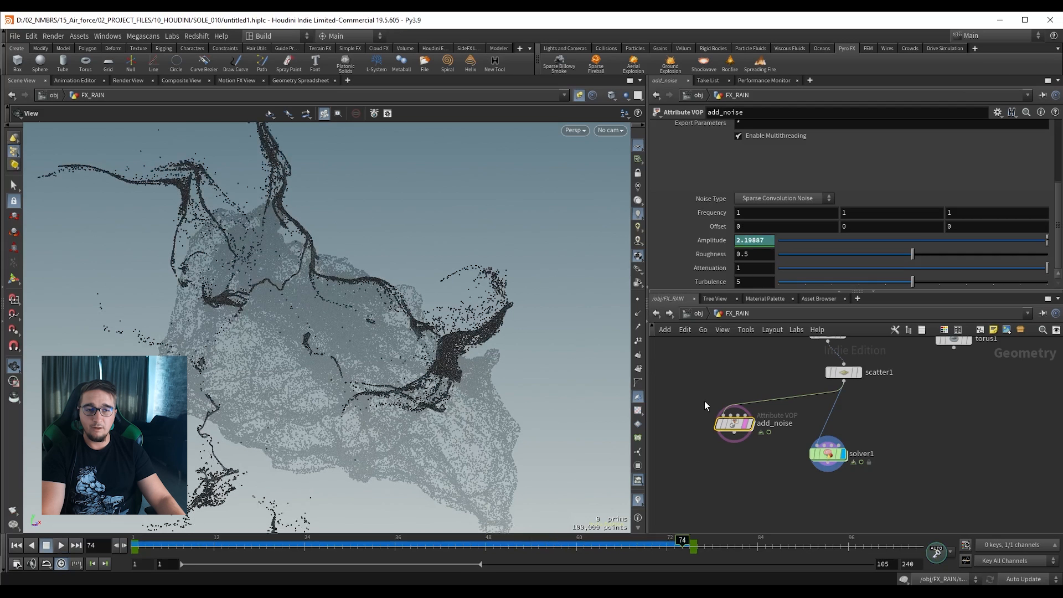
Turn off add_noise's template display, scrub back through the solver result and return to frame 1.
key(e)
drag(658, 541, 267, 542)
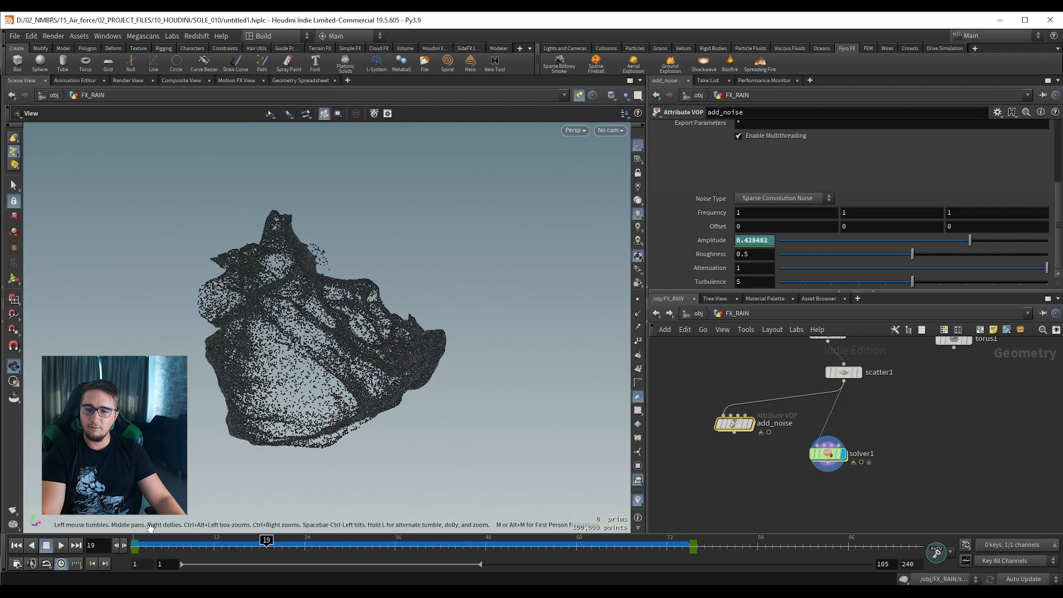
click(16, 545)
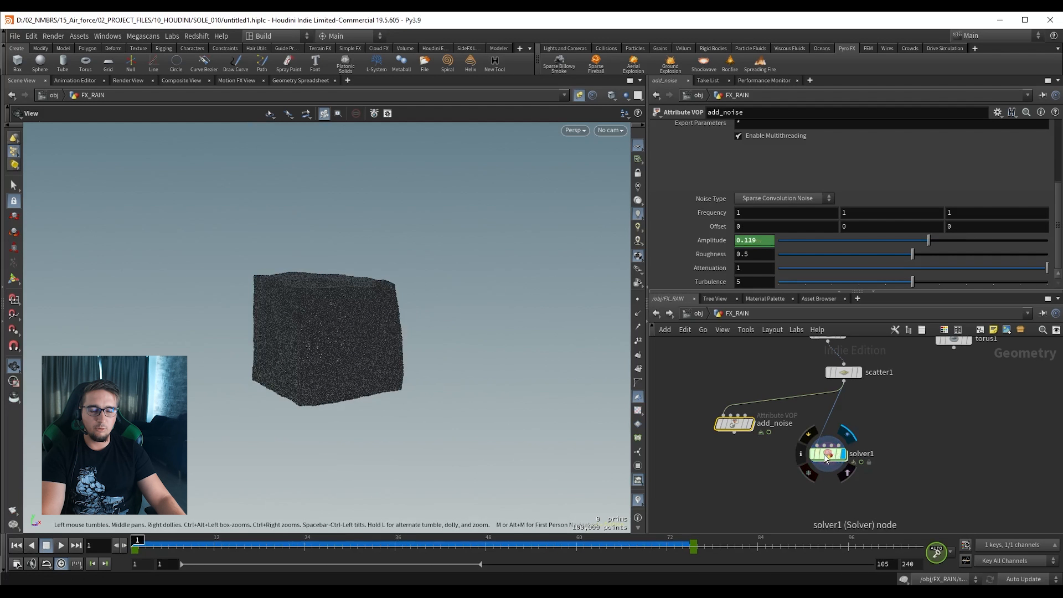
Save the scene, set the Y offset of add_noise inside solver1 to 0.2 and play the simulation.
double_click(824, 454)
key(ctrl+s)
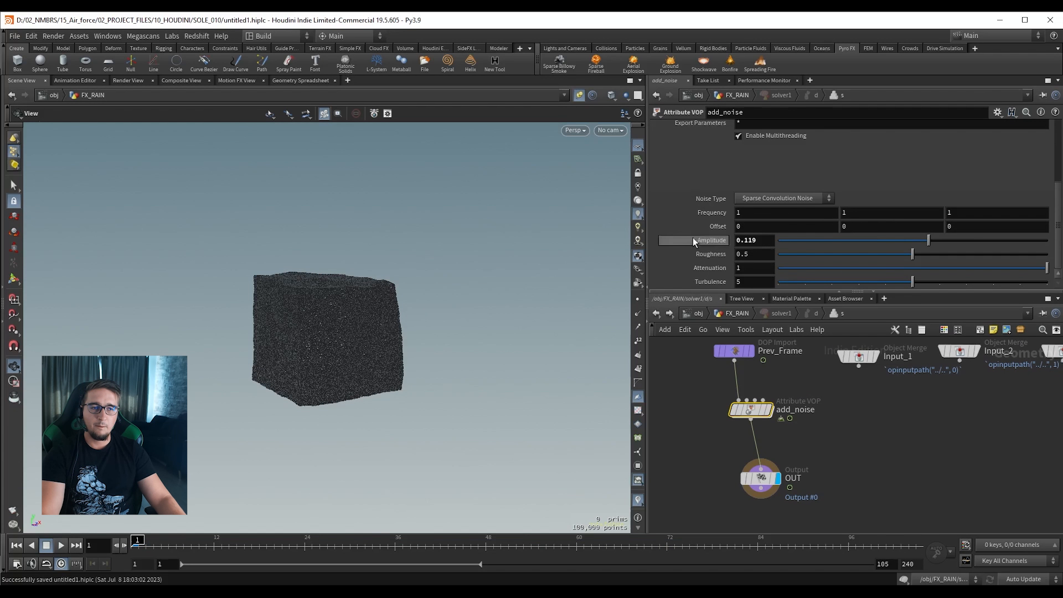
click(871, 227)
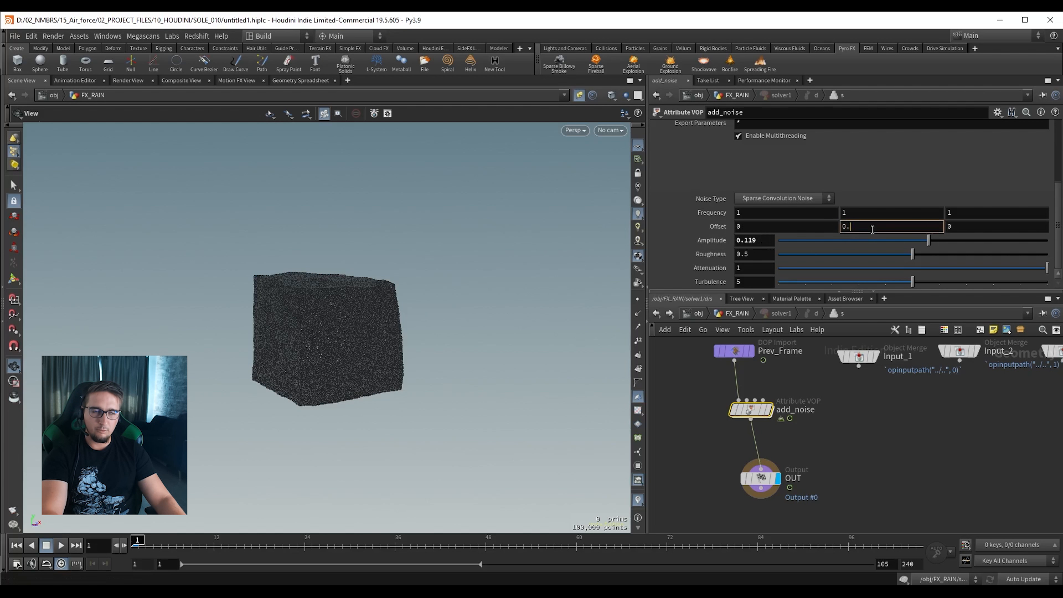
key(Return)
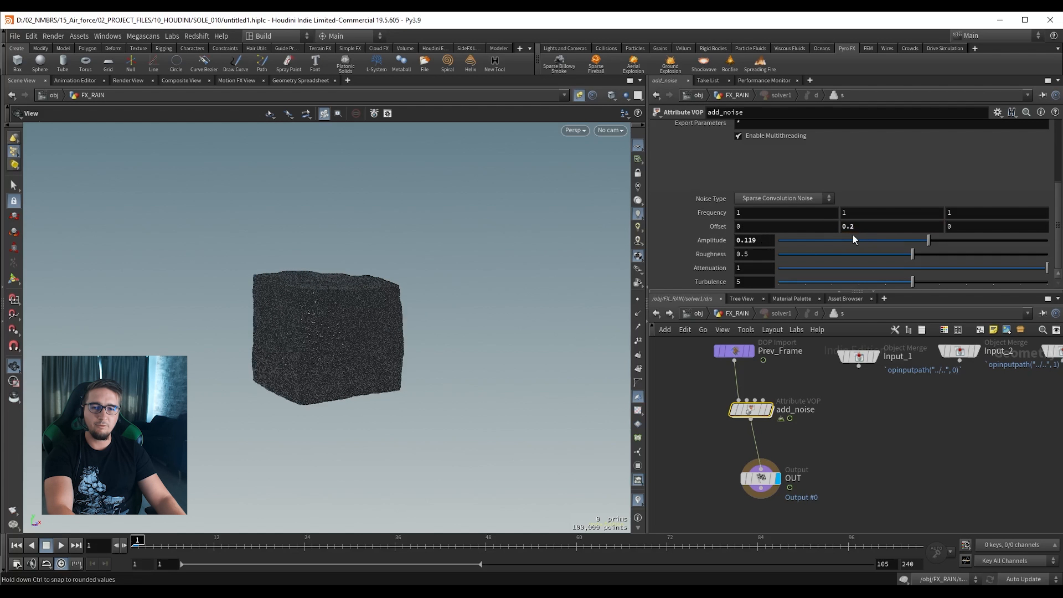
click(62, 545)
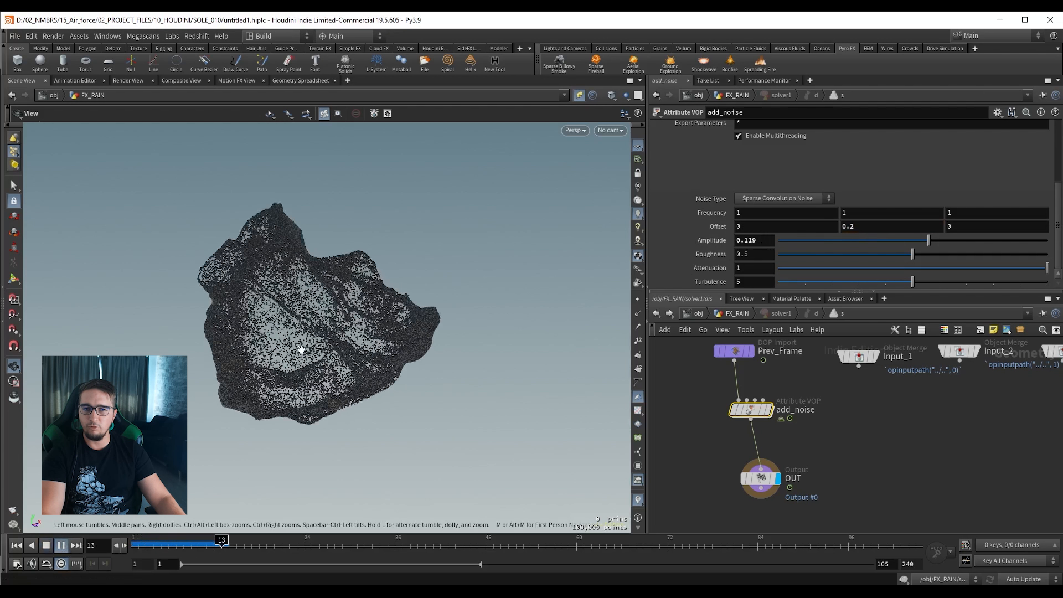
click(62, 545)
Set the solver noise's Y offset to 1, replay the simulation from frame 1 and scrub back to frame 32.
key(Return)
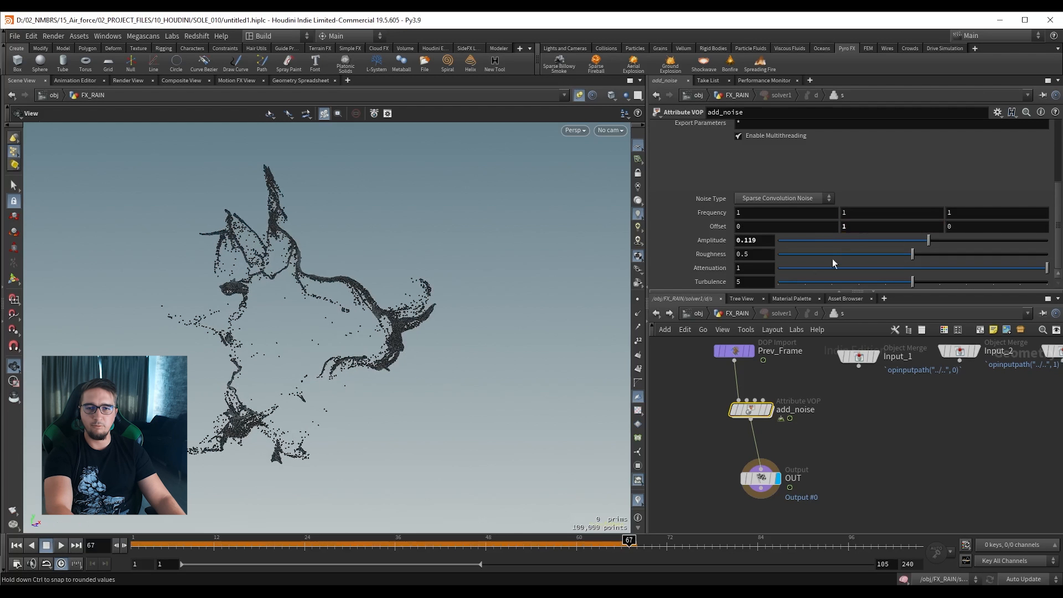
click(16, 546)
click(61, 546)
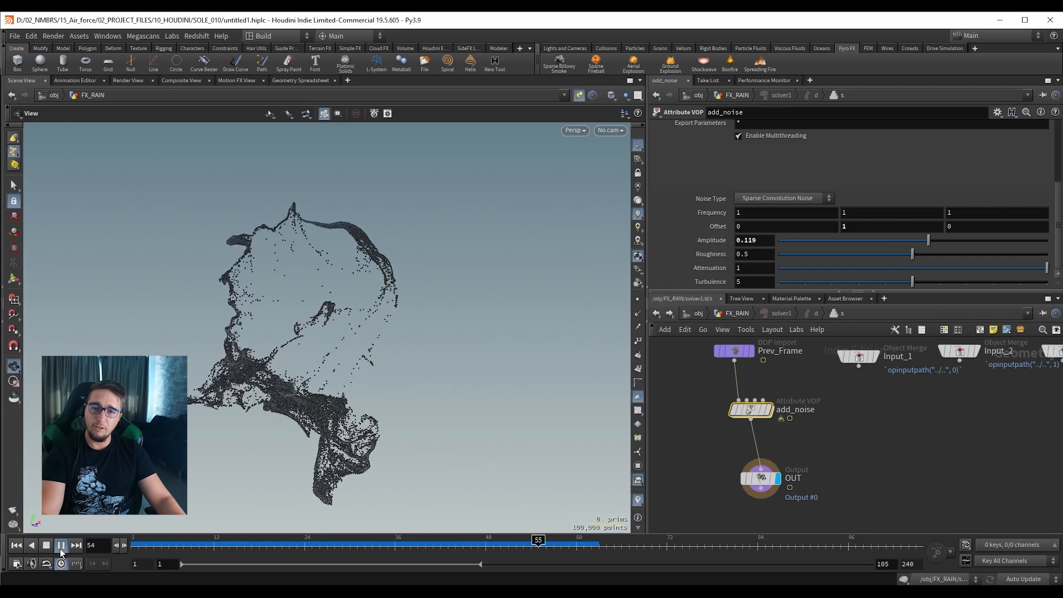
click(61, 545)
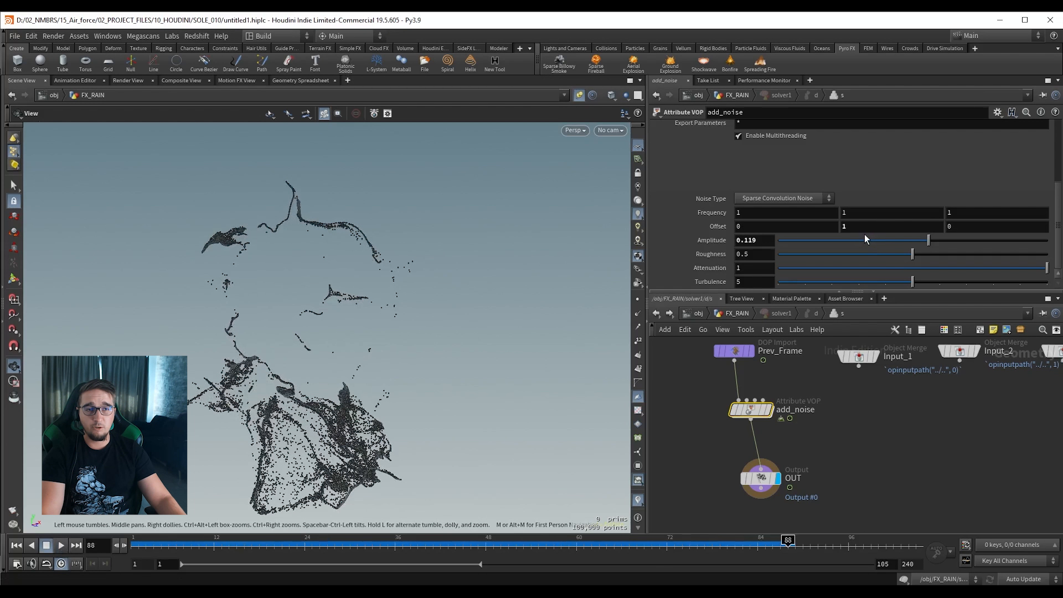
drag(435, 545, 365, 545)
Display the add_noise outside the solver, keyframe its Y offset from 0 at frame 1 to 5 at frame 75, and play it.
key(u)
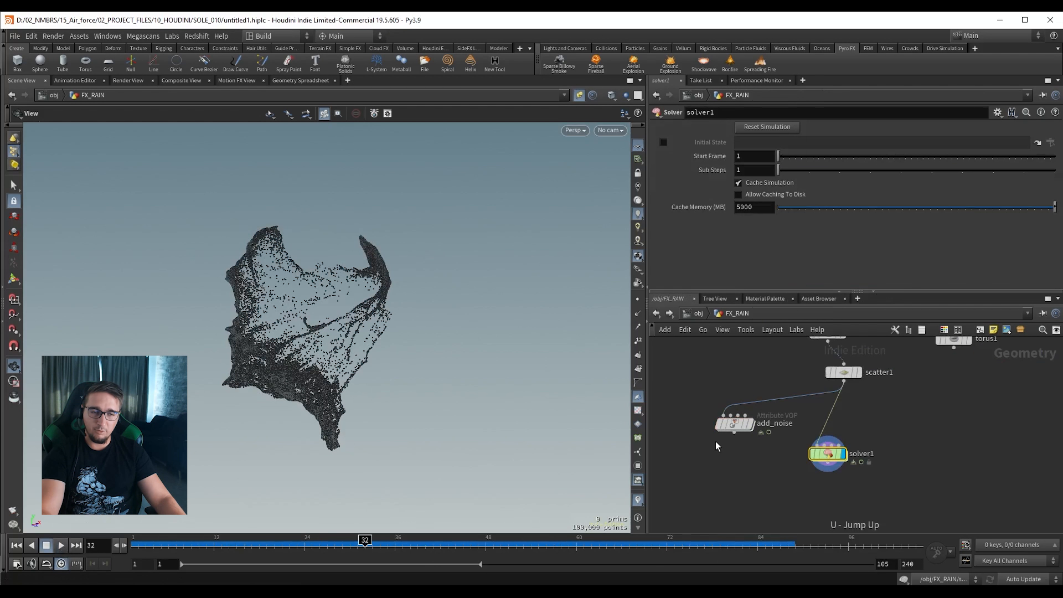
click(736, 424)
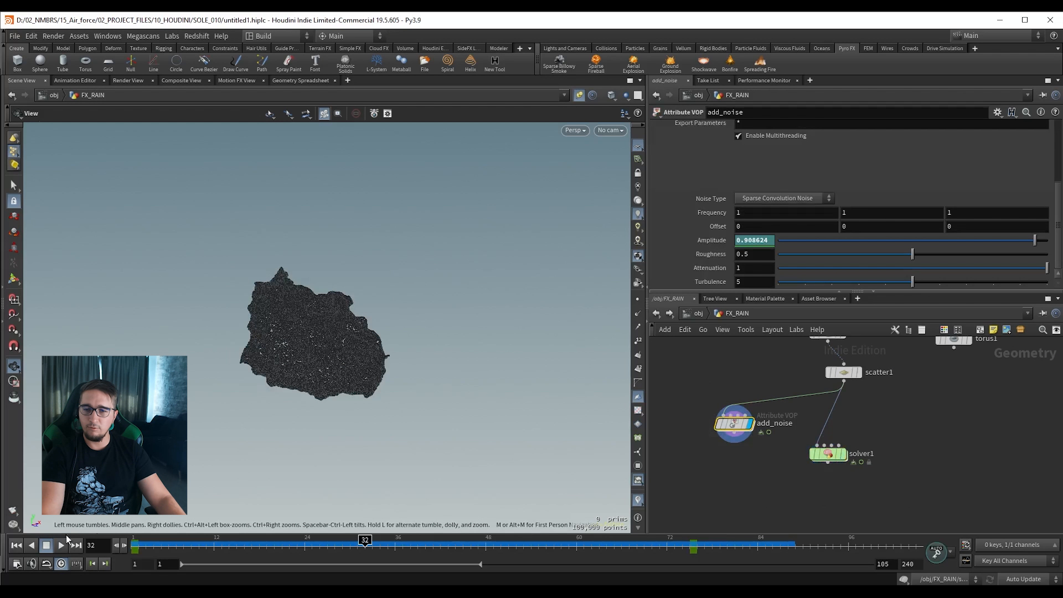
click(16, 545)
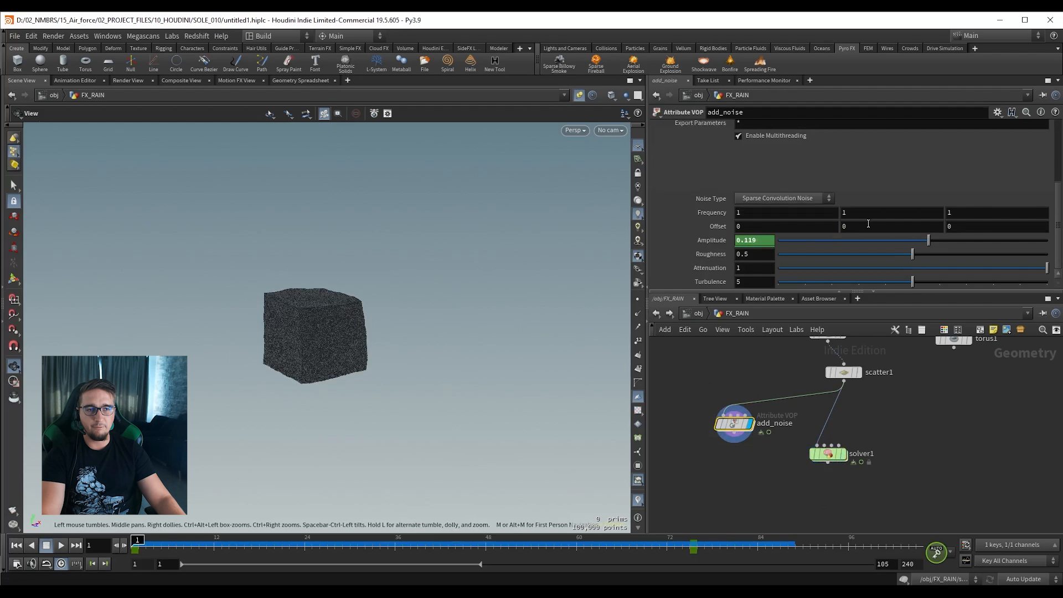
drag(672, 545, 692, 548)
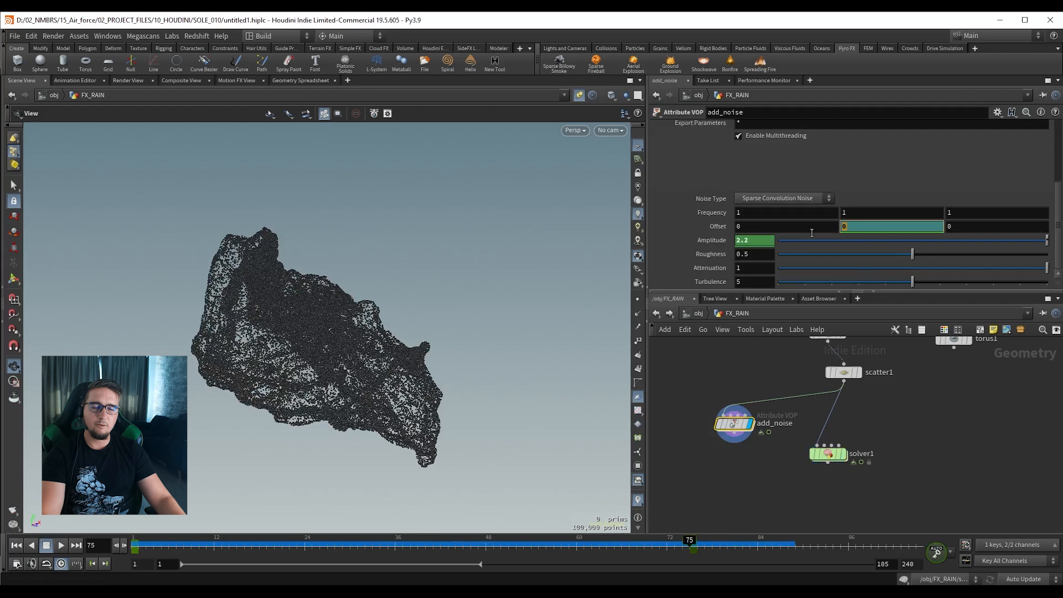
text(5)
key(Return)
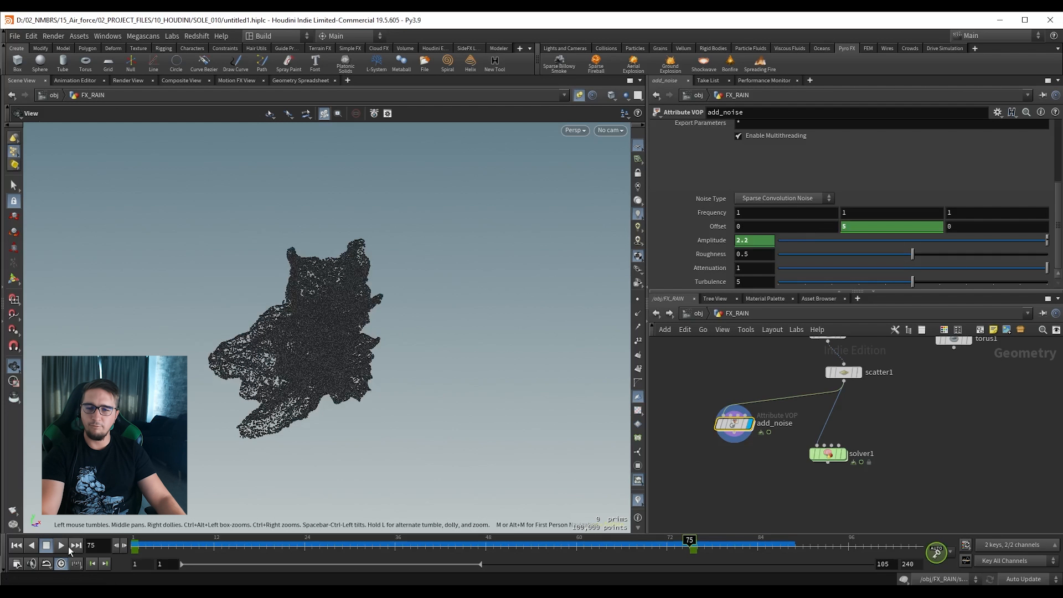
click(17, 545)
click(61, 545)
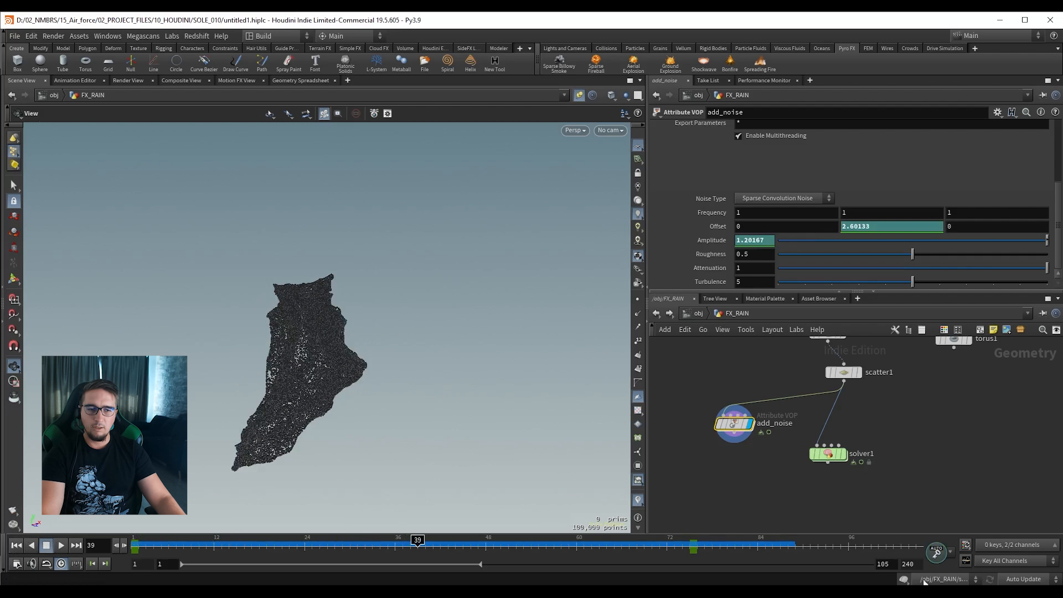
Change the Y offset keyframe at frame 75 to 1, play add_noise from frame 1 and save the scene.
click(689, 550)
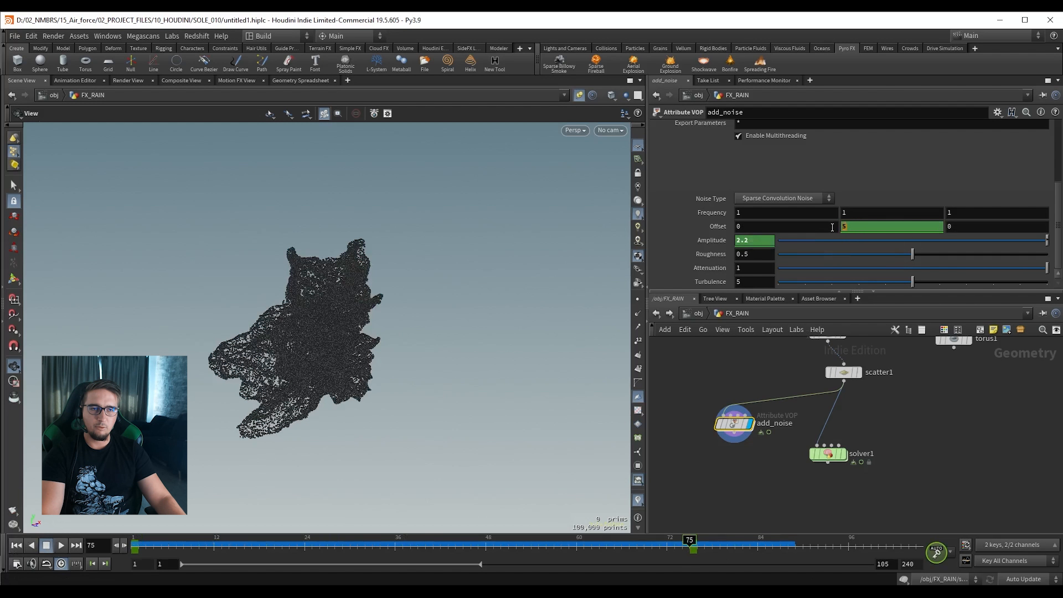
key(Return)
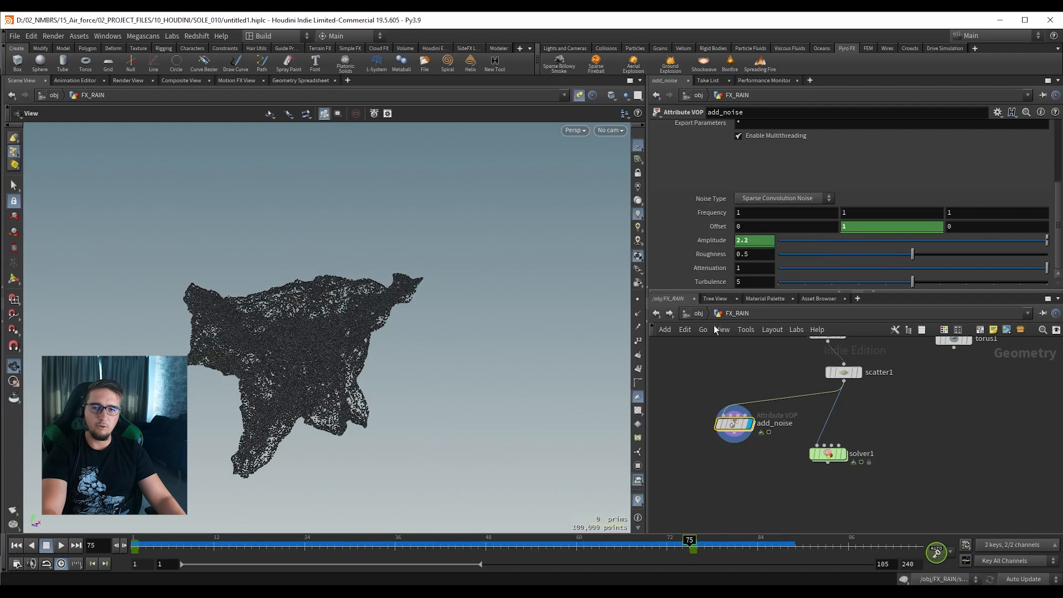
click(17, 545)
click(61, 545)
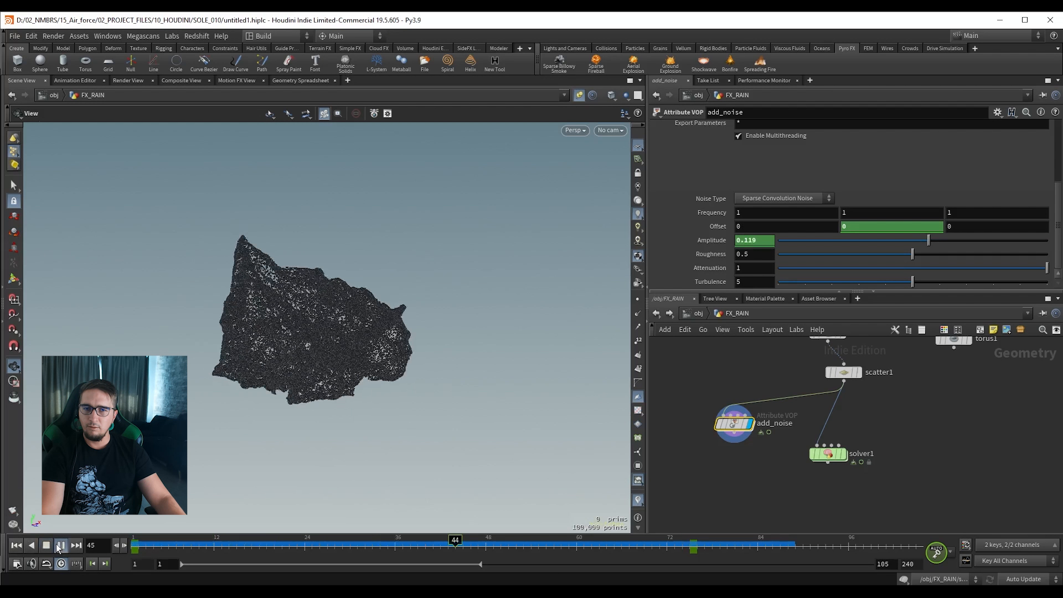
click(56, 544)
key(ctrl+s)
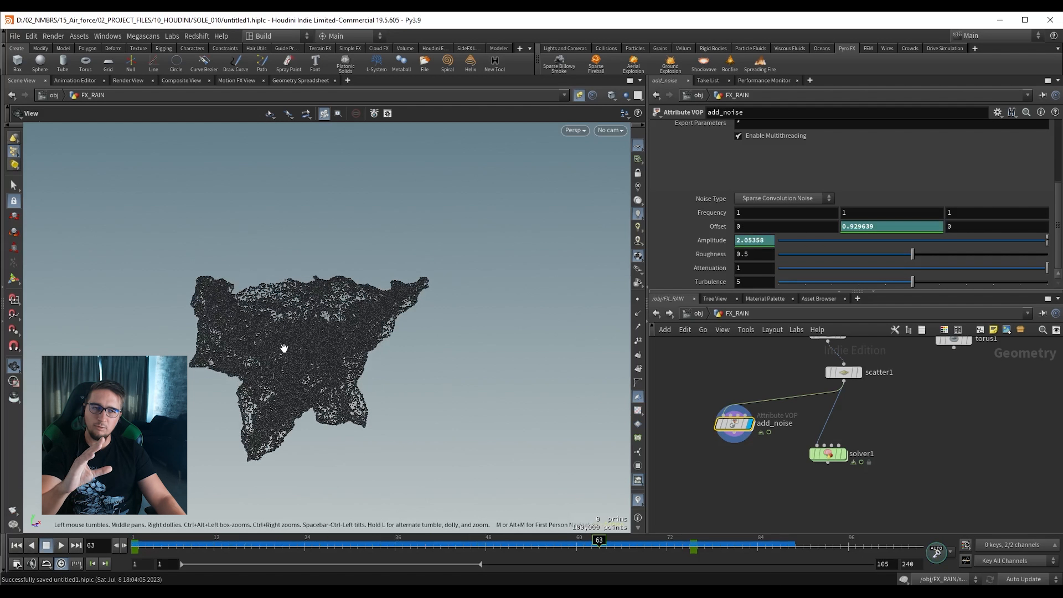
Scrub back through the add_noise animation and replay it.
drag(642, 546, 302, 547)
click(62, 547)
click(46, 545)
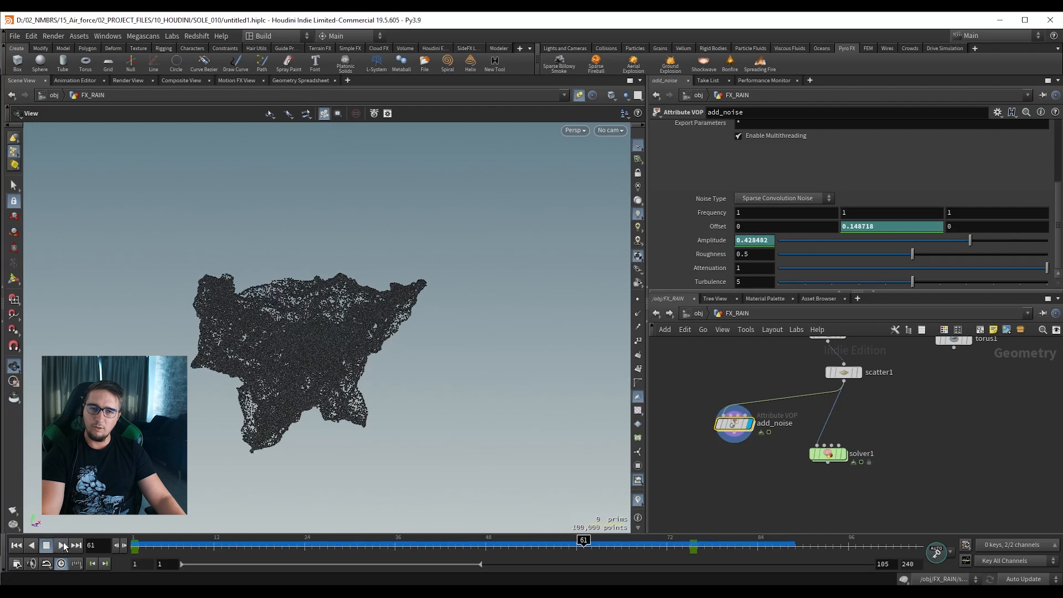
Display solver1 and play it from frame 1 to frame 52, and display add_noise at that frame for comparison.
click(17, 546)
click(827, 454)
click(843, 454)
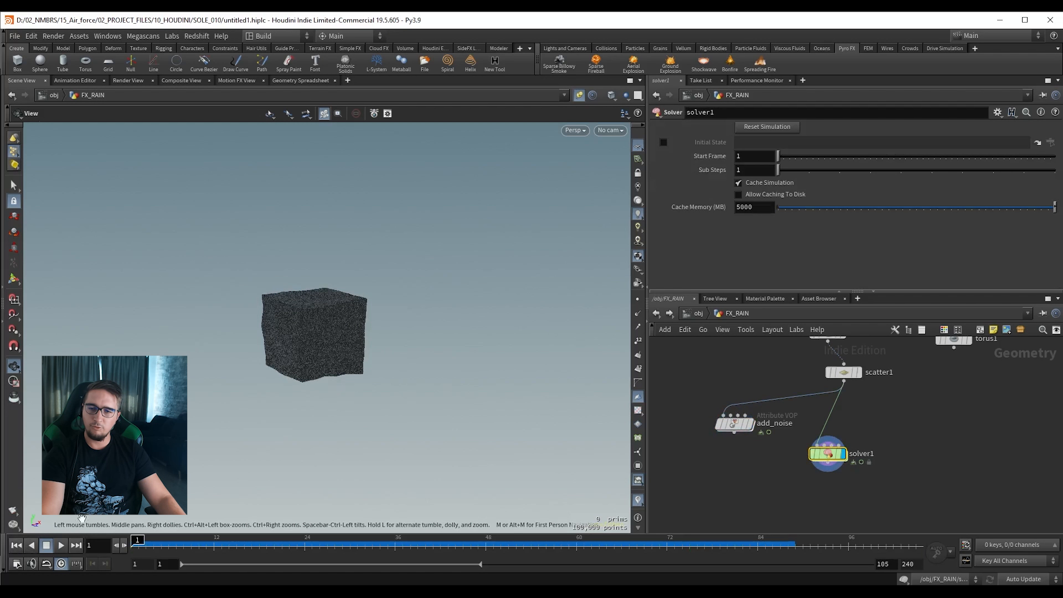
click(62, 547)
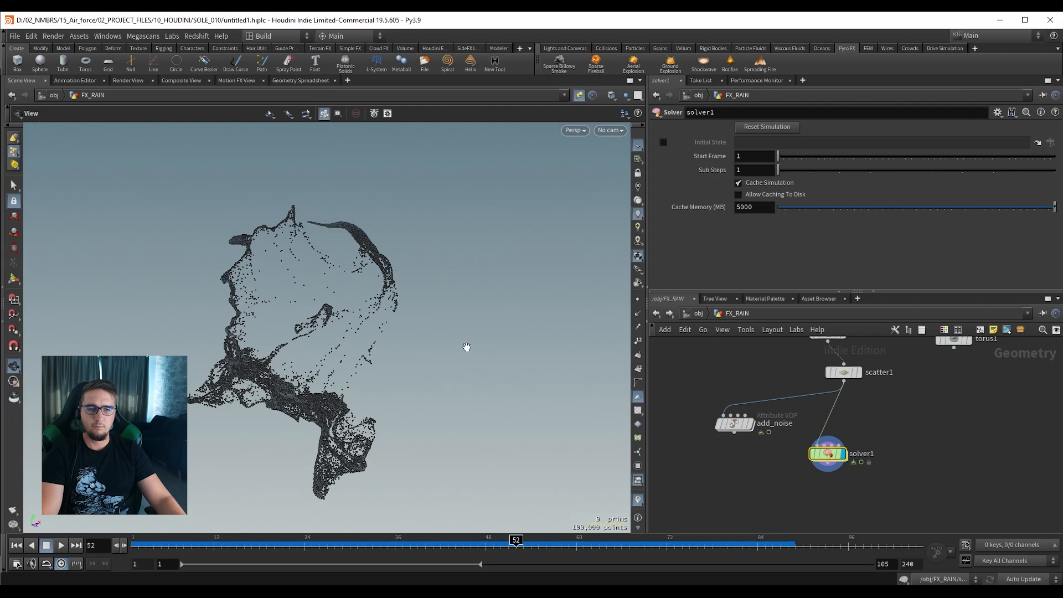
drag(692, 401, 766, 458)
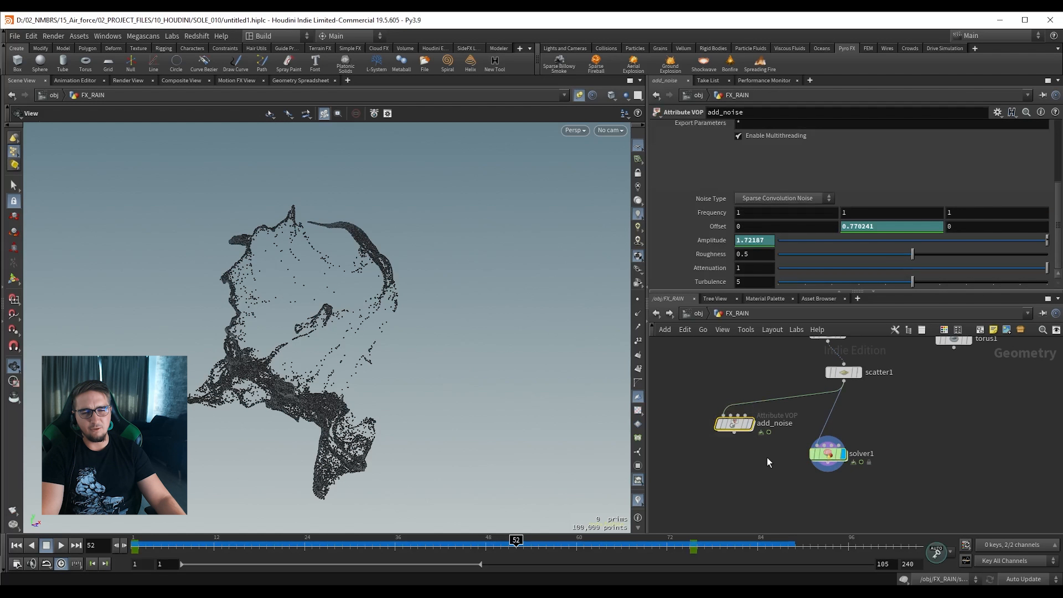
key(r)
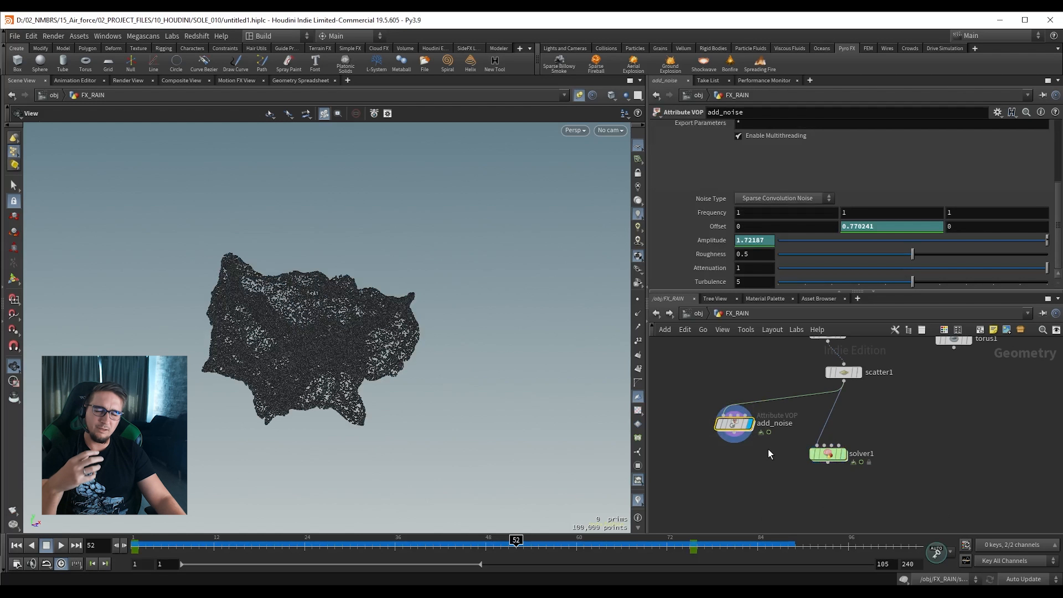
middle_drag(753, 389, 730, 409)
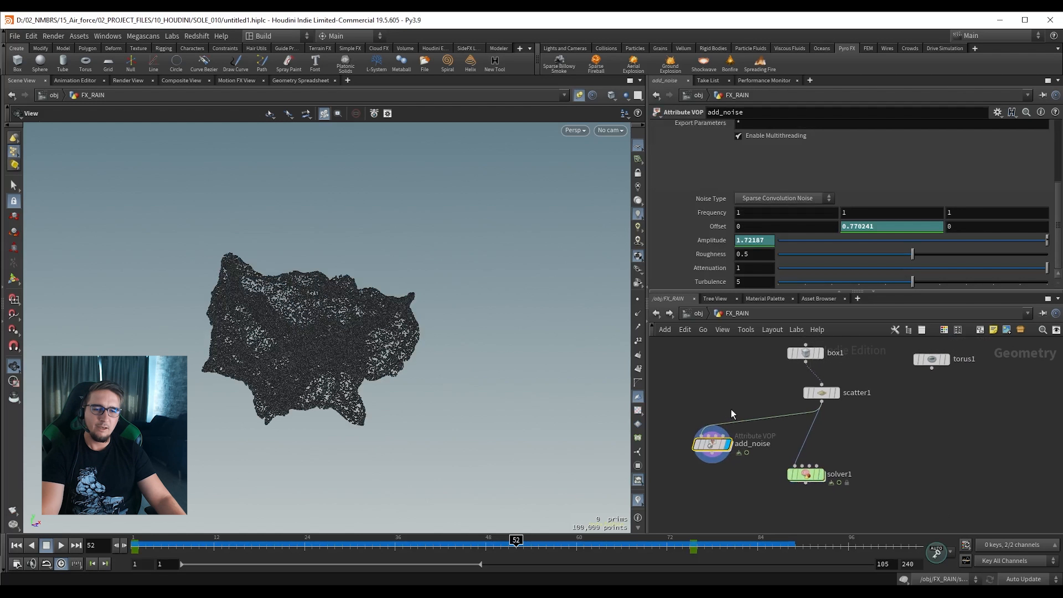
Display scatter1 and examine its undeformed points up close.
drag(854, 411, 854, 410)
key(r)
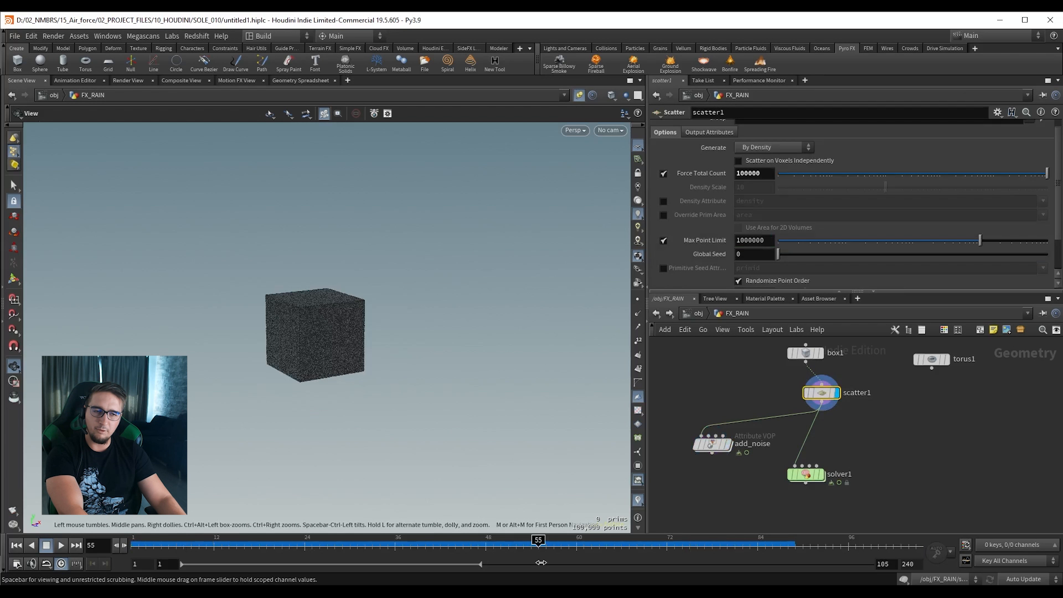
right_drag(341, 321, 545, 301)
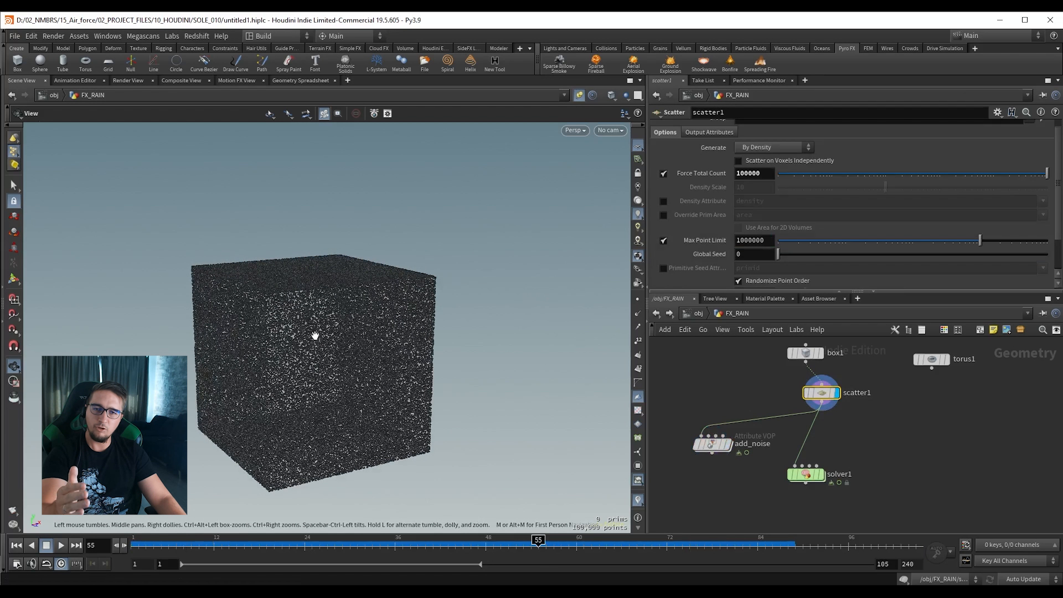
drag(318, 328, 335, 337)
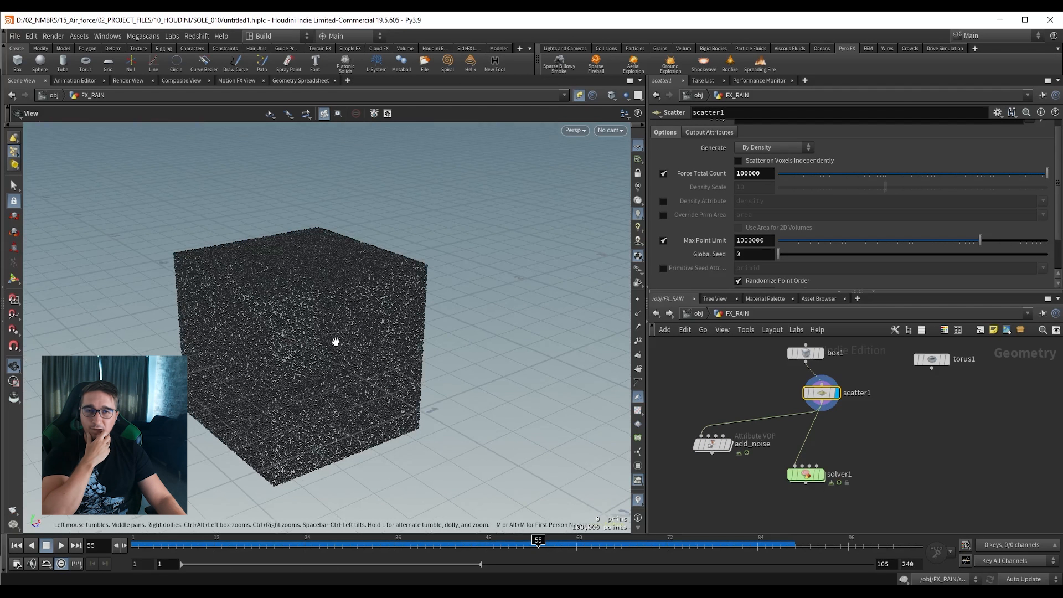
Display add_noise with scatter1 templated as a reference, and examine the deformation against the original cube.
click(723, 443)
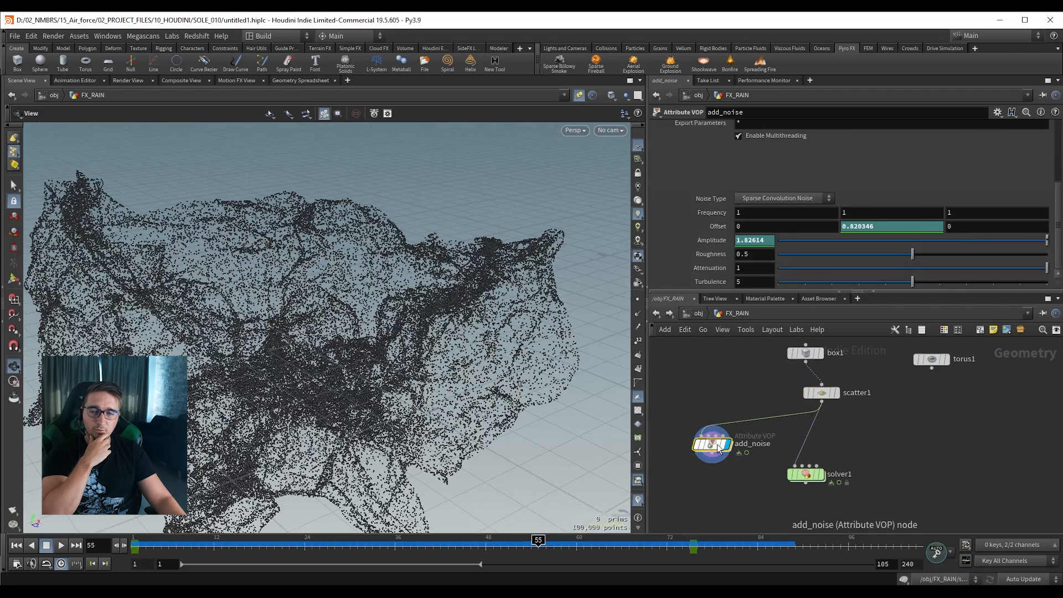
drag(813, 401, 830, 408)
key(shift+e)
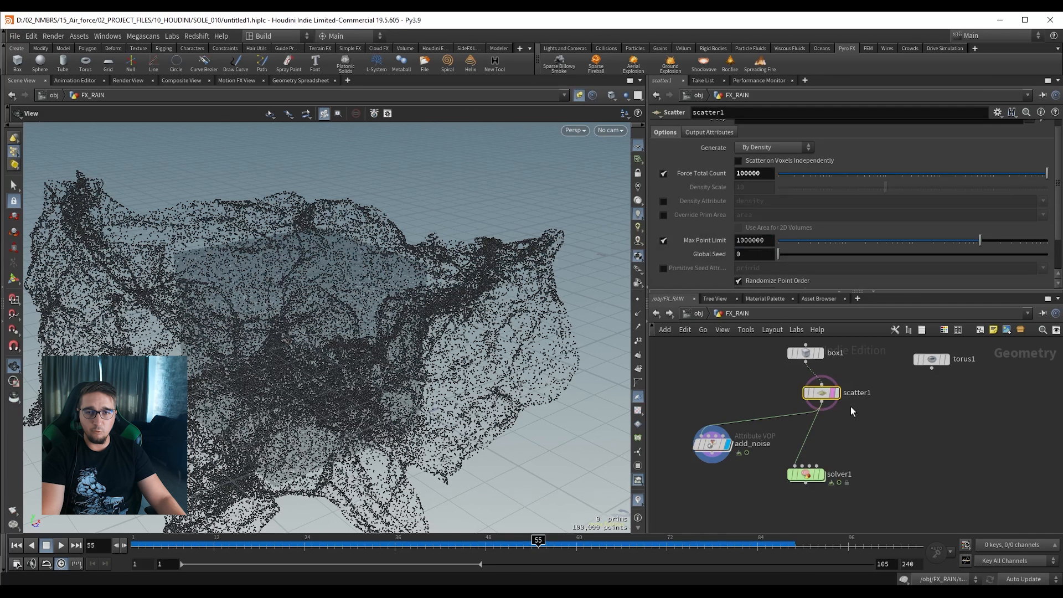
right_drag(265, 312, 194, 304)
drag(270, 322, 288, 311)
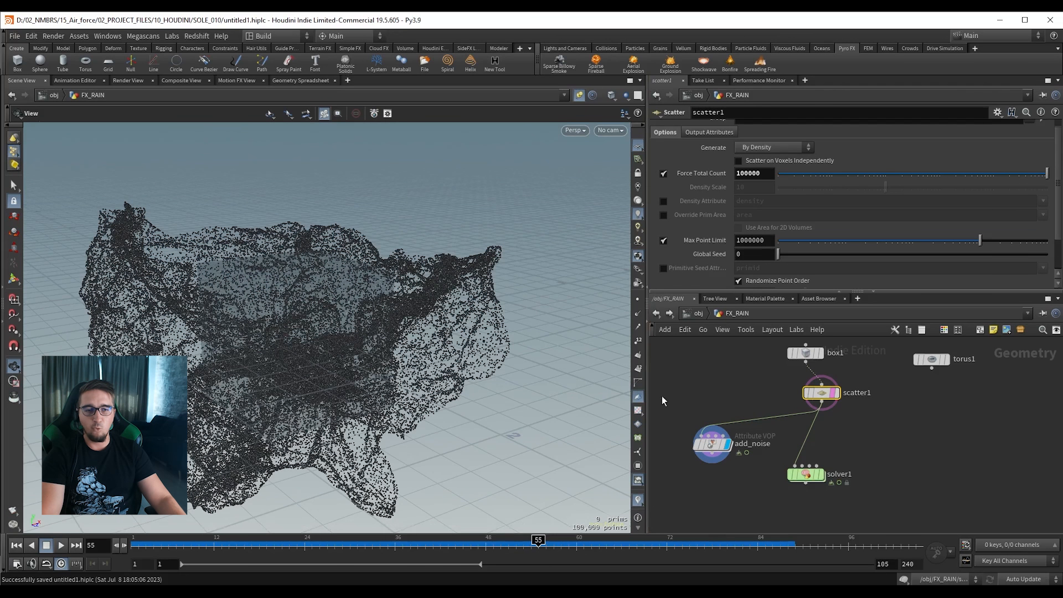
Select add_noise and scrub its animation back to frame 39 to examine the deformation around the reference cube.
drag(664, 397, 764, 485)
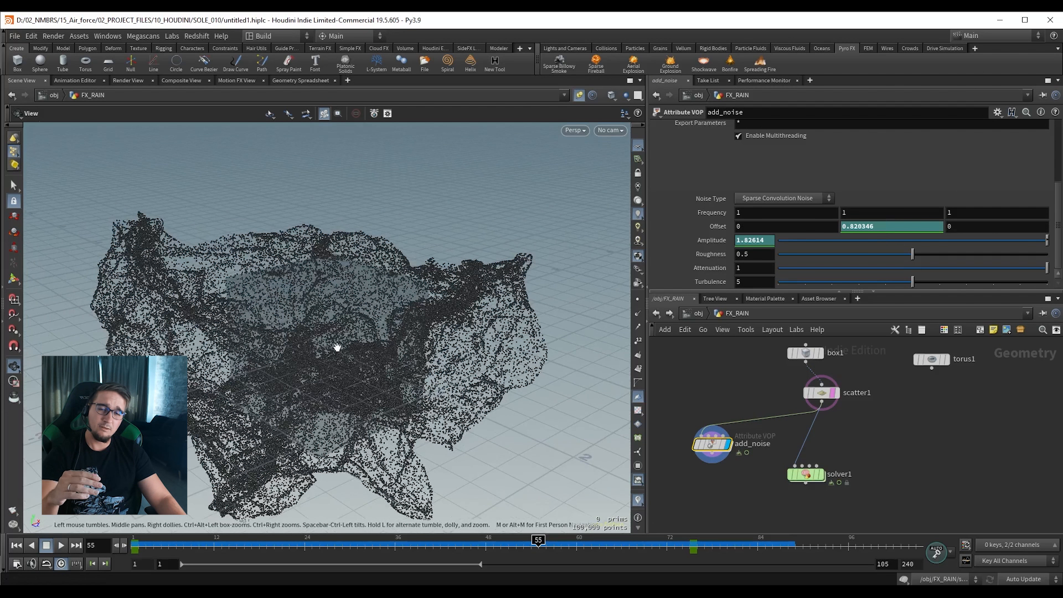
click(448, 542)
drag(449, 544, 417, 541)
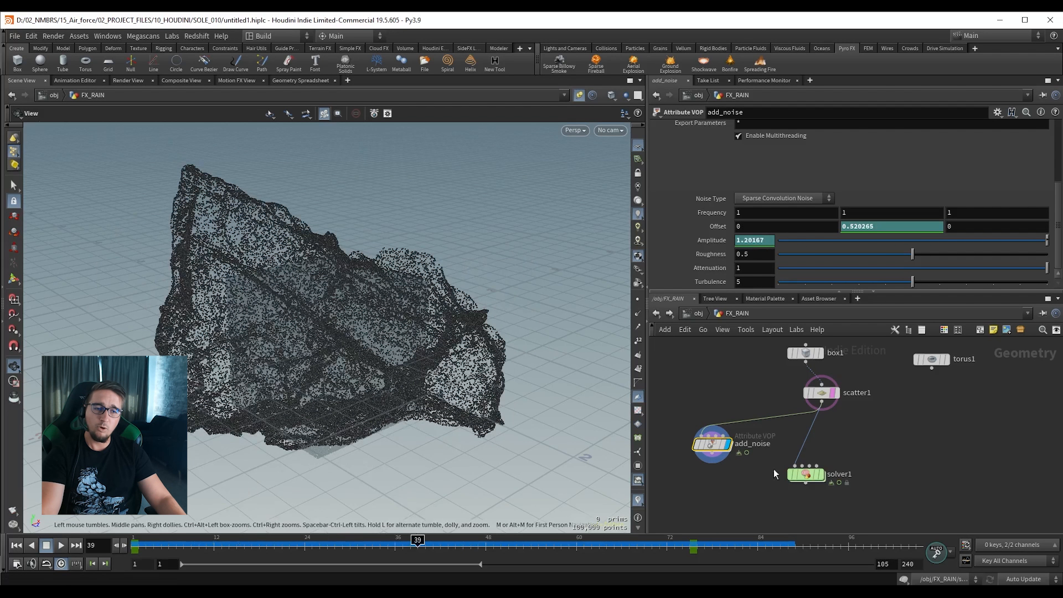
Display solver1 over the templated scatter1, return to frame 1 and advance the simulation frame by frame to frame 7.
drag(801, 477, 829, 460)
key(r)
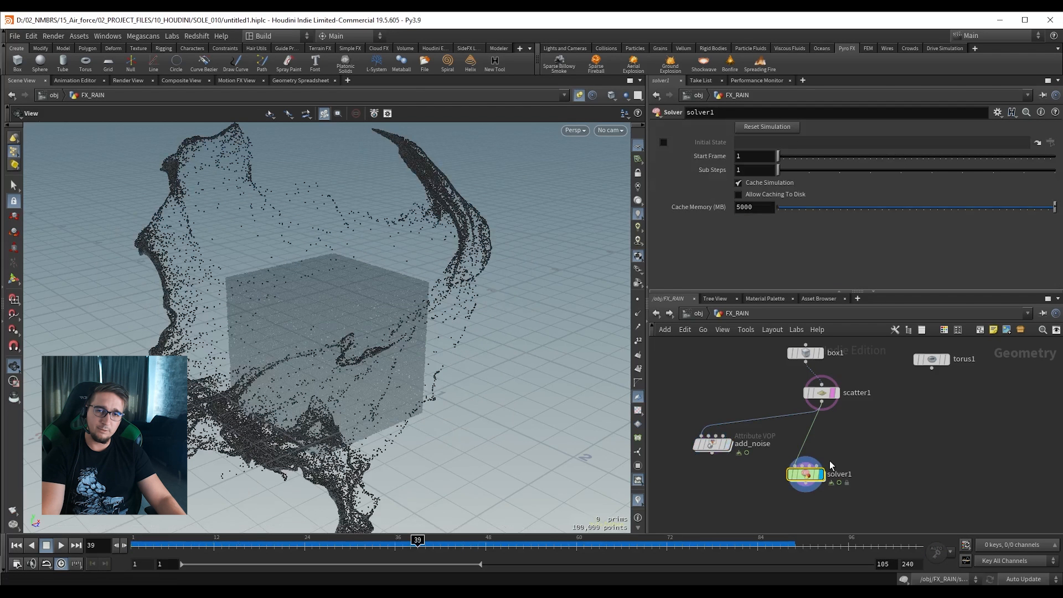
click(17, 545)
key(Right)
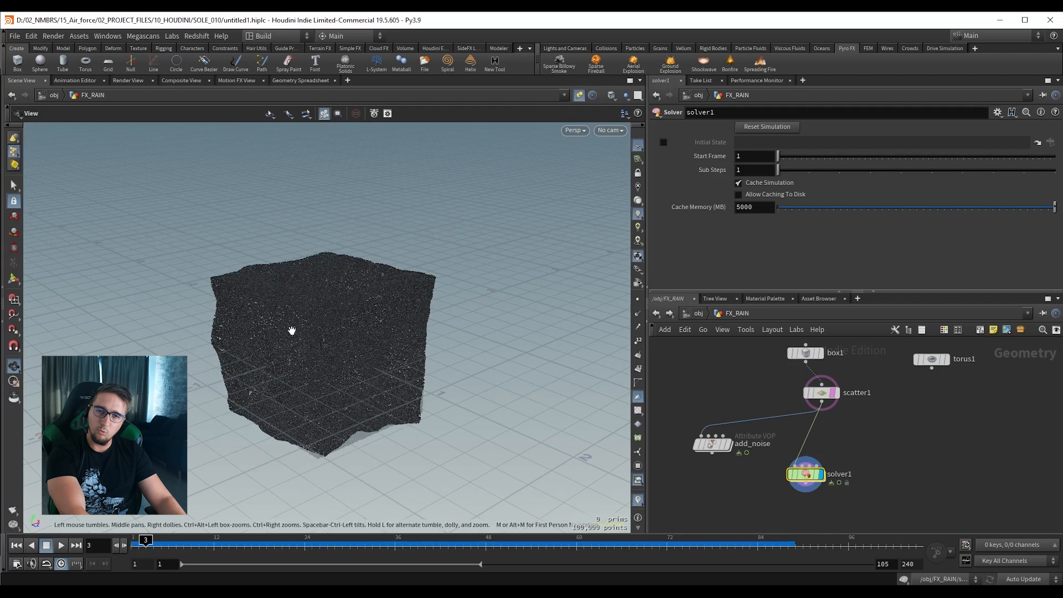
key(Right)
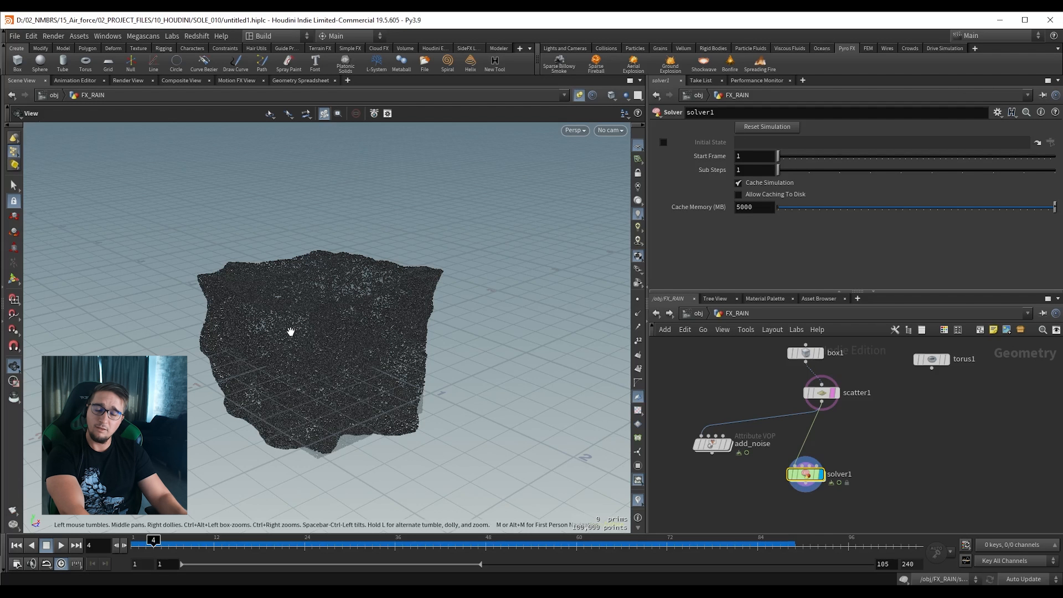
key(Right)
key(Right)
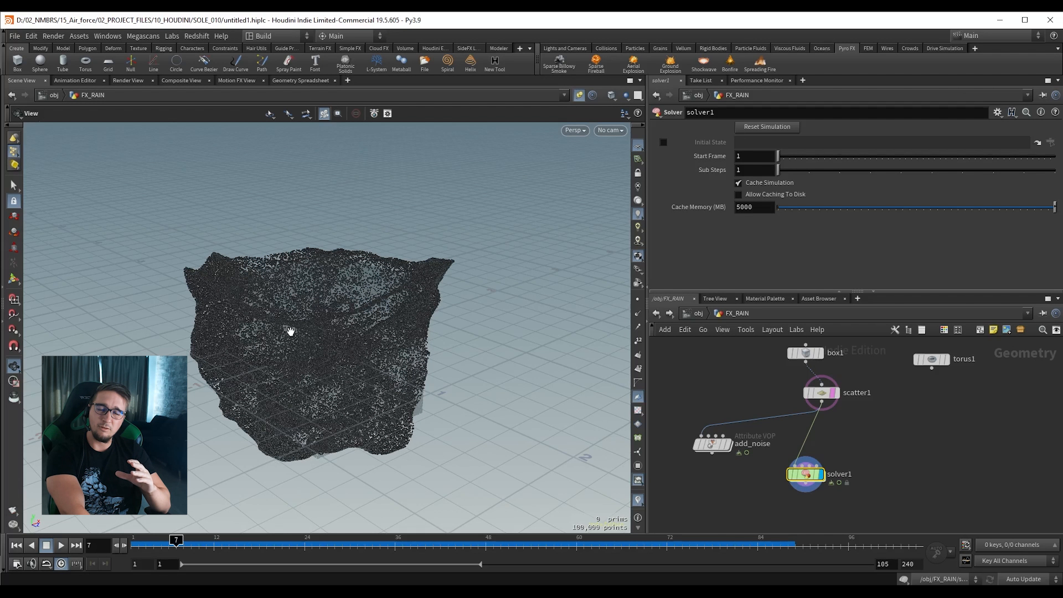
Play the solver1 simulation on to frame 44 and examine how the points spread around the reference cube.
key(Right)
click(64, 543)
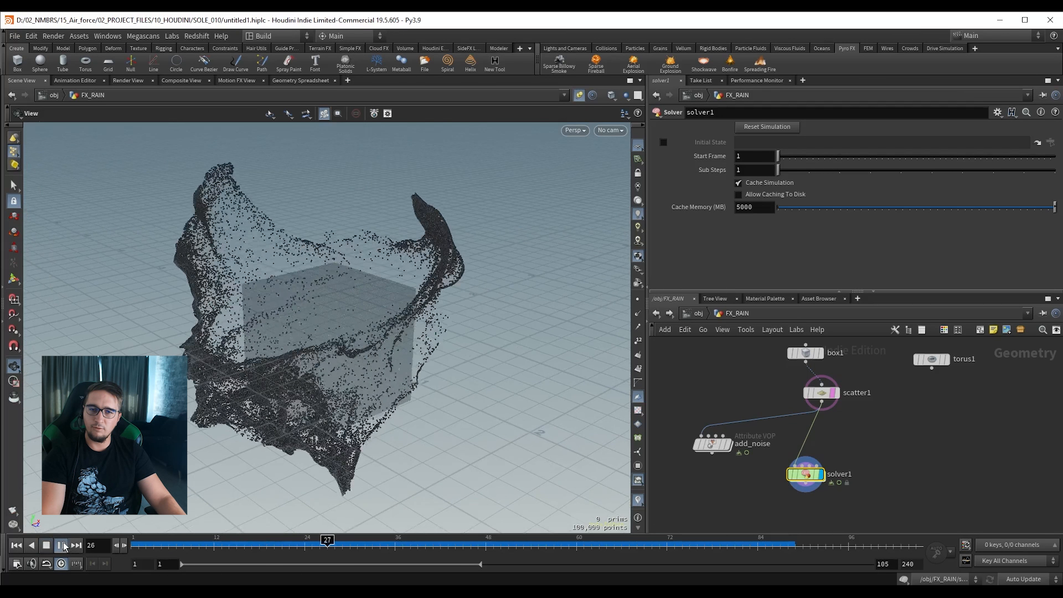
drag(260, 327, 315, 308)
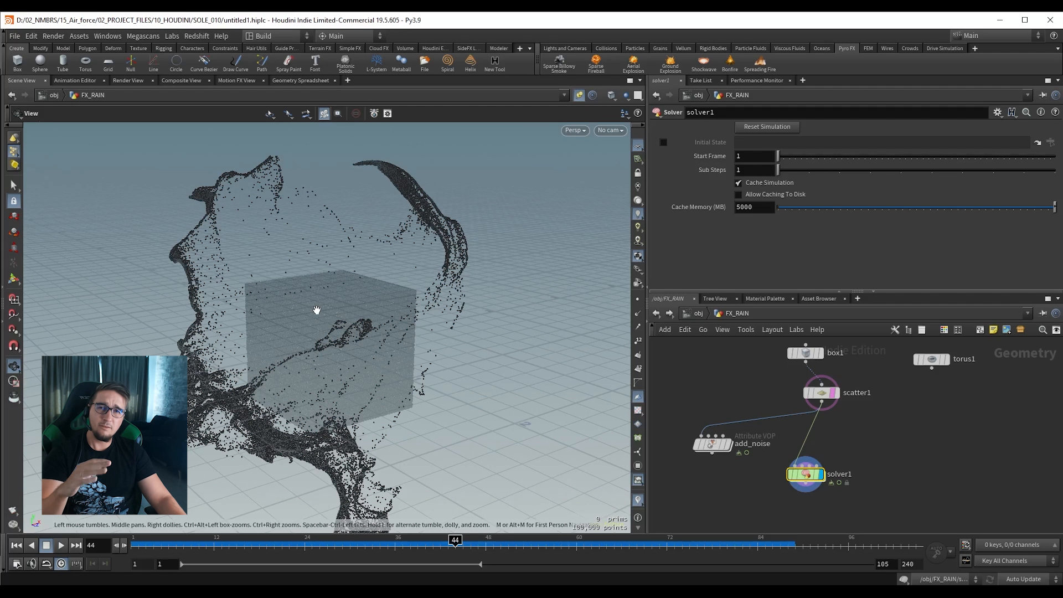
Save the scene, then compare add_noise scrubbed back to frame 27 with solver1 displayed at the same frame.
key(ctrl+s)
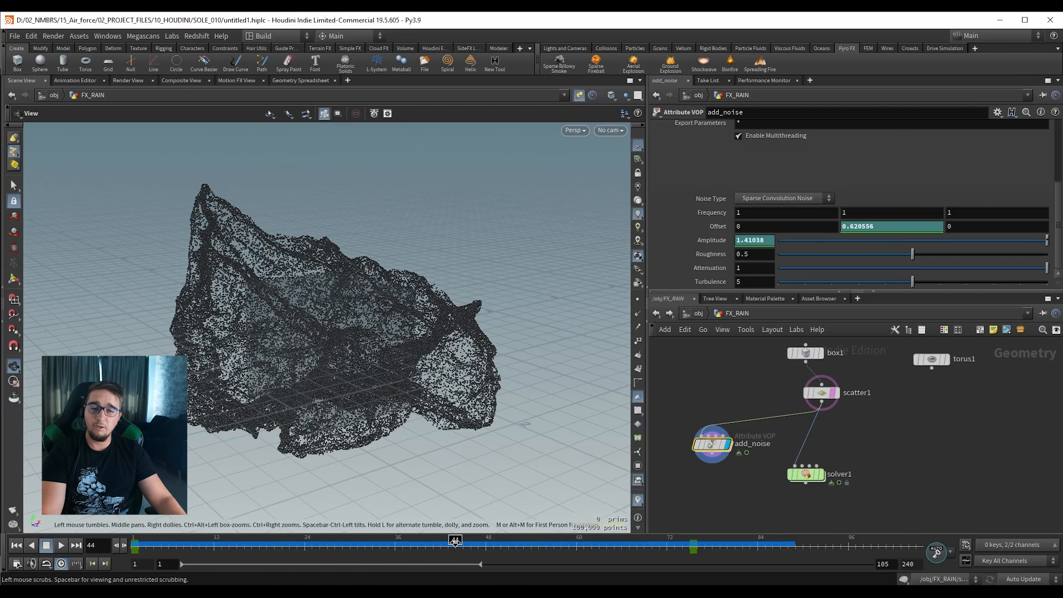
drag(455, 541, 350, 553)
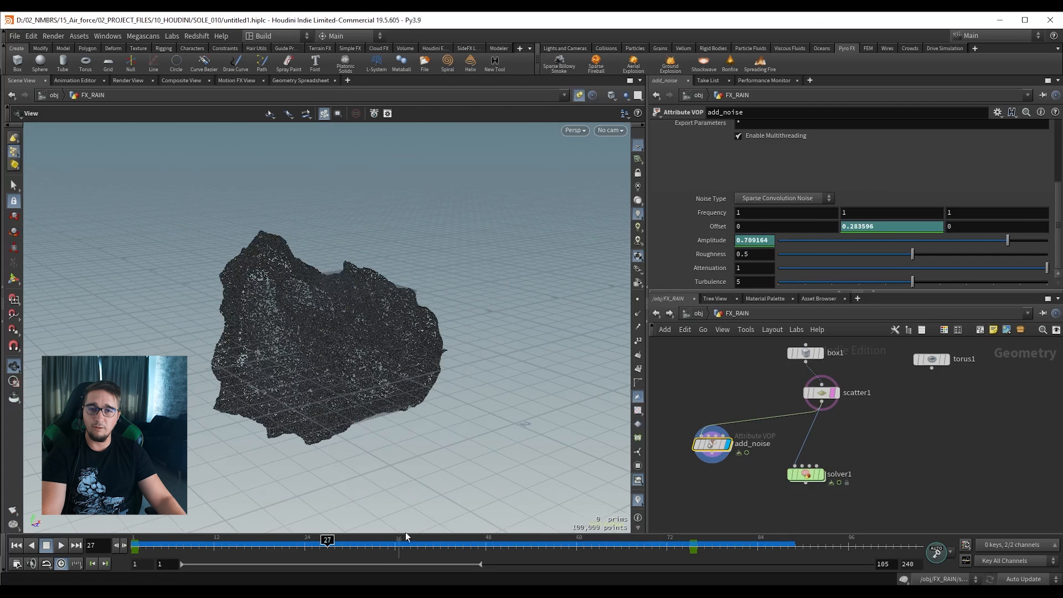
click(820, 475)
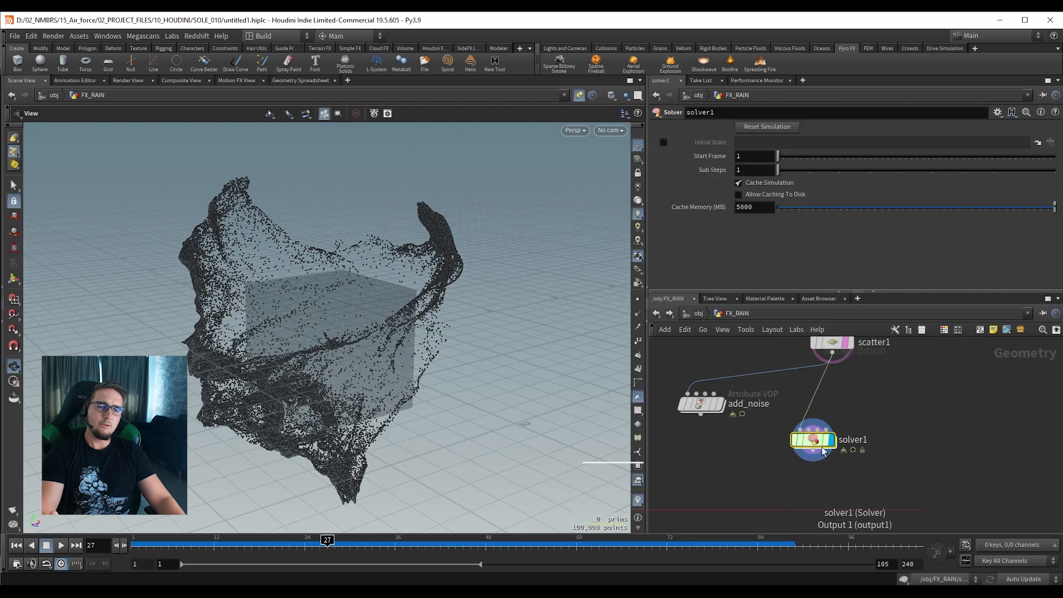
Go inside solver1 and delete the add_noise node between Prev_Frame and OUT.
double_click(819, 439)
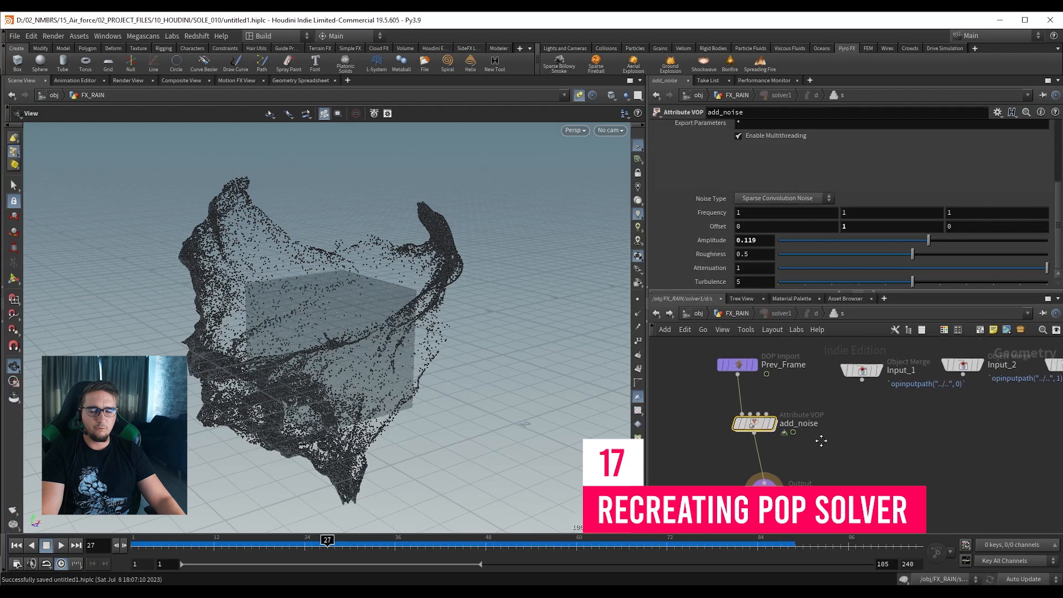
drag(703, 423, 799, 449)
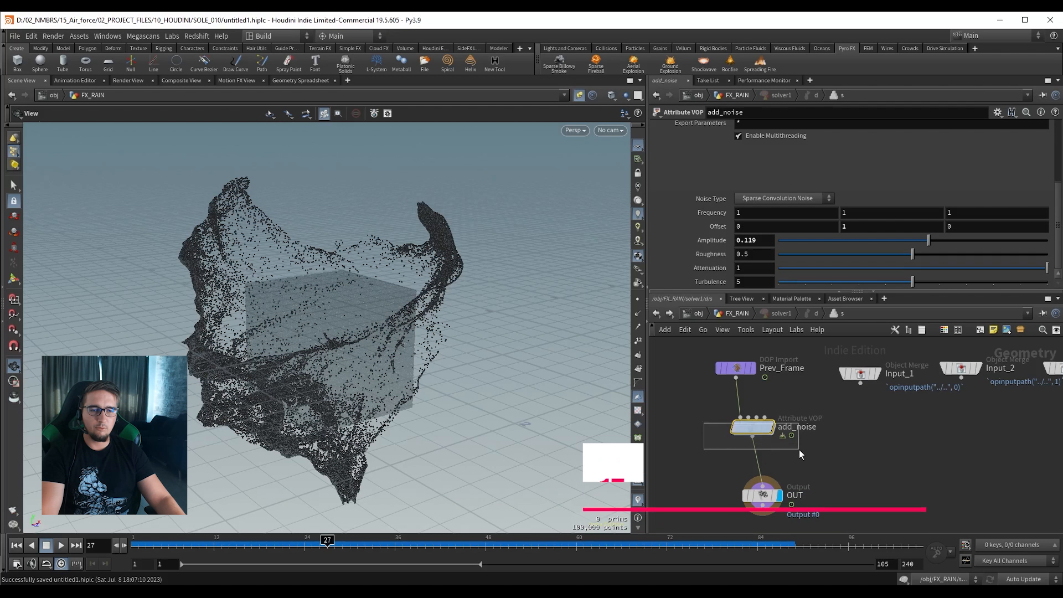
key(Delete)
Insert an Attribute VOP between Prev_Frame and OUT and enter its network.
key(Tab)
text(at v)
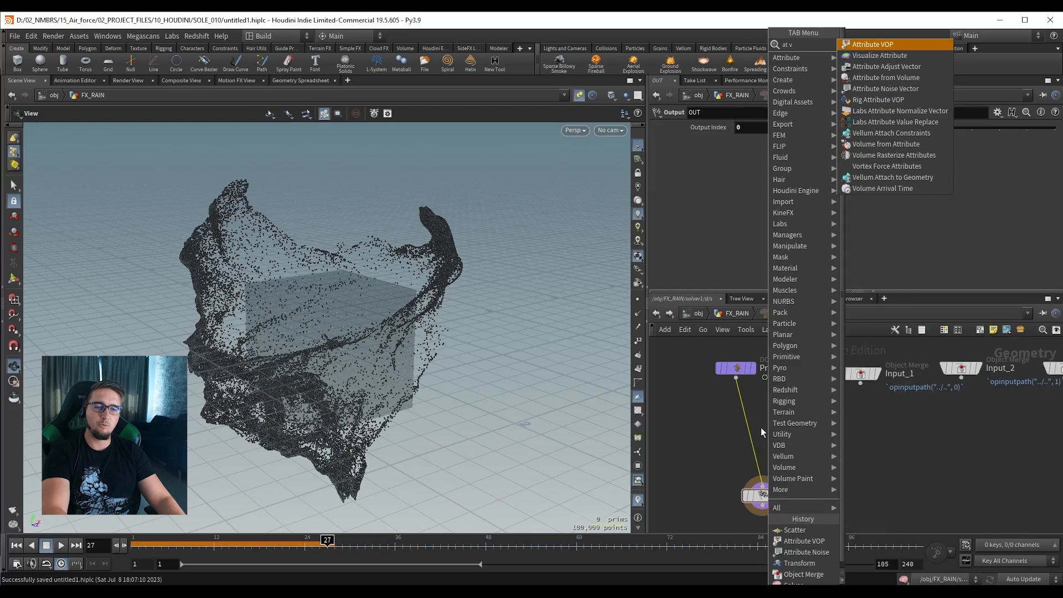
key(Return)
click(749, 429)
double_click(745, 430)
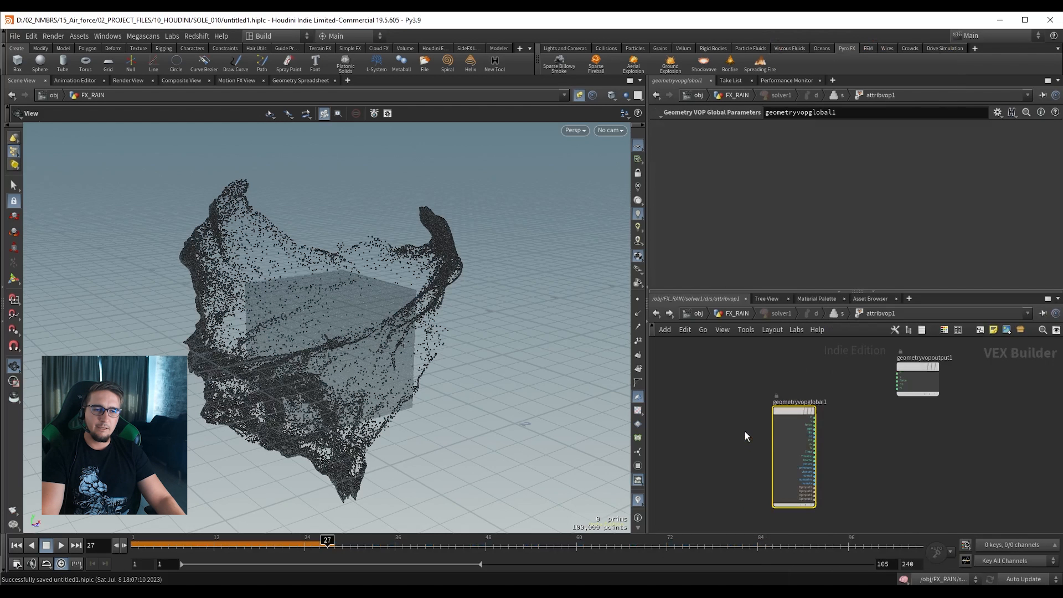
Wire P of geometryvopglobal1 to P of geometryvopoutput1 and add a Curl Noise node between them.
drag(710, 410, 804, 406)
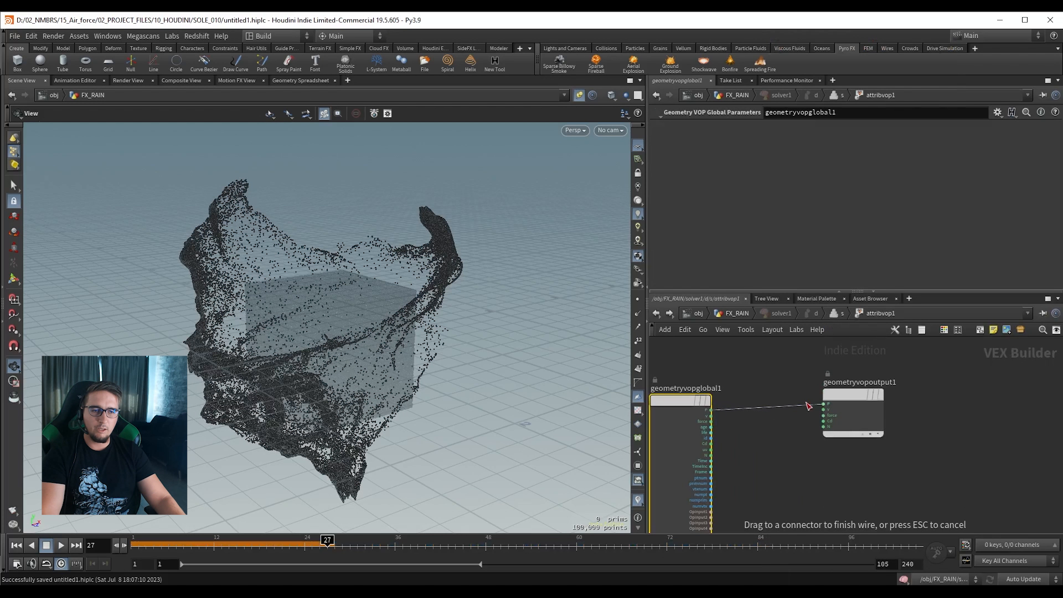
click(839, 397)
key(Tab)
text(c)
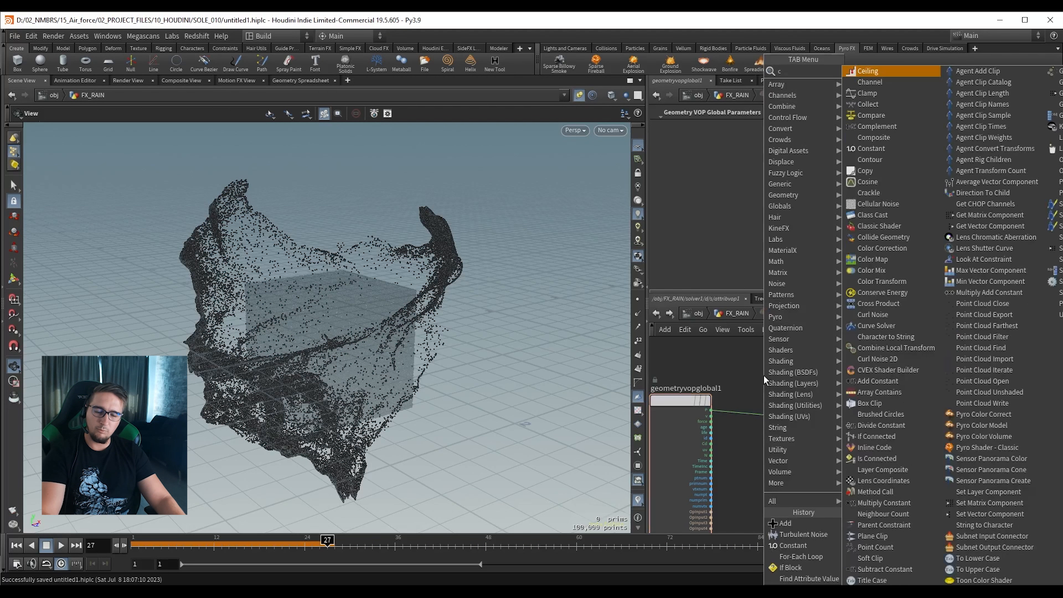
text(ur)
key(Return)
click(771, 374)
middle_drag(771, 374, 785, 410)
drag(786, 411, 799, 380)
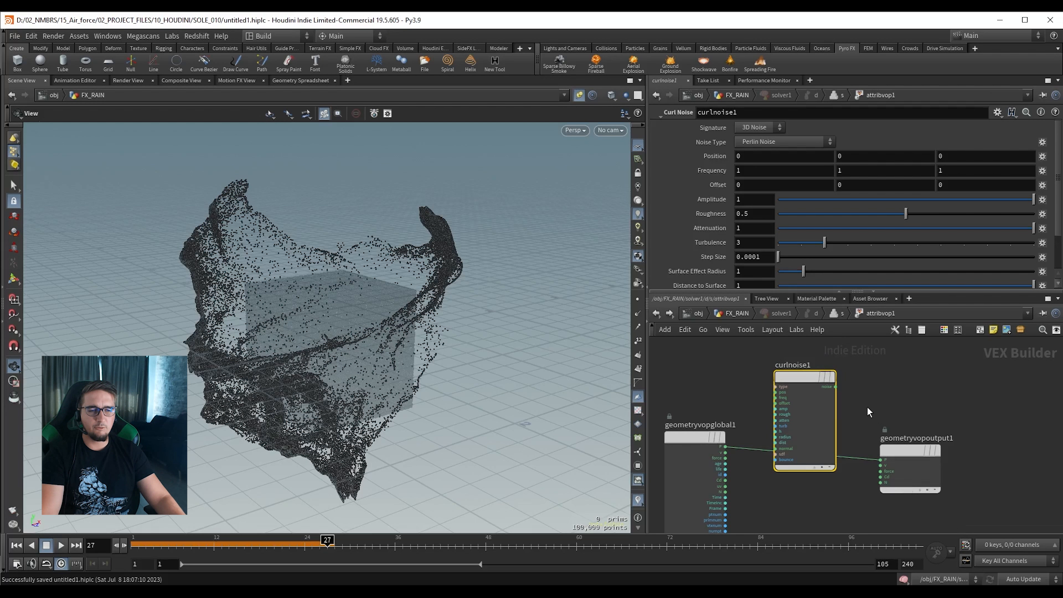
Move geometryvopoutput1 to make room and connect the global P to the pos input of curlnoise1.
drag(896, 448, 940, 440)
scroll(721, 449, up, 3)
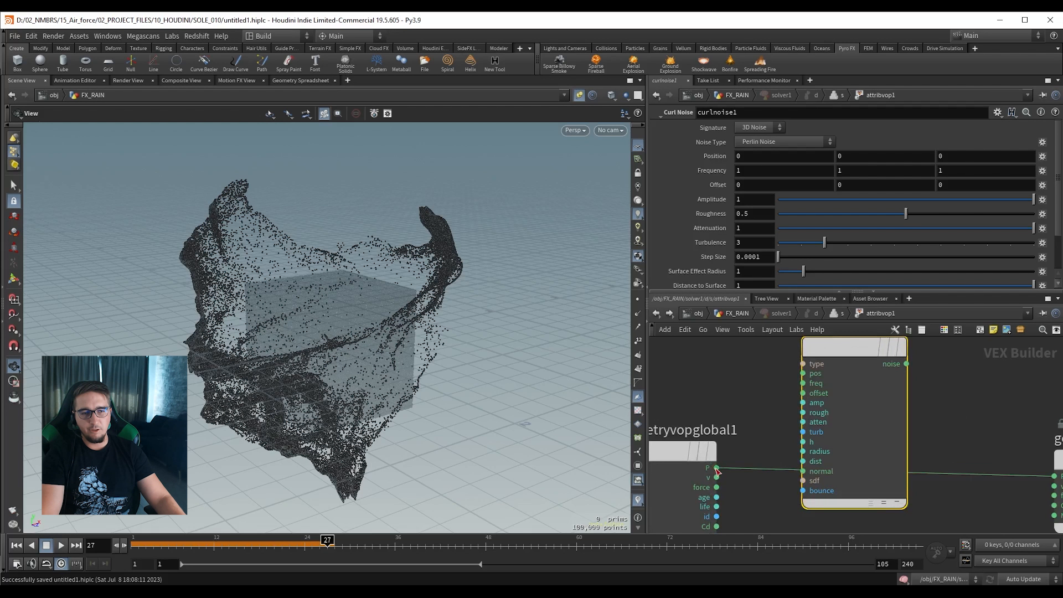
click(716, 469)
middle_drag(757, 380, 717, 399)
click(761, 393)
Insert an Add node on the P wire and connect the noise output of curlnoise1 as another summand.
scroll(774, 388, down, 2)
click(897, 446)
key(Tab)
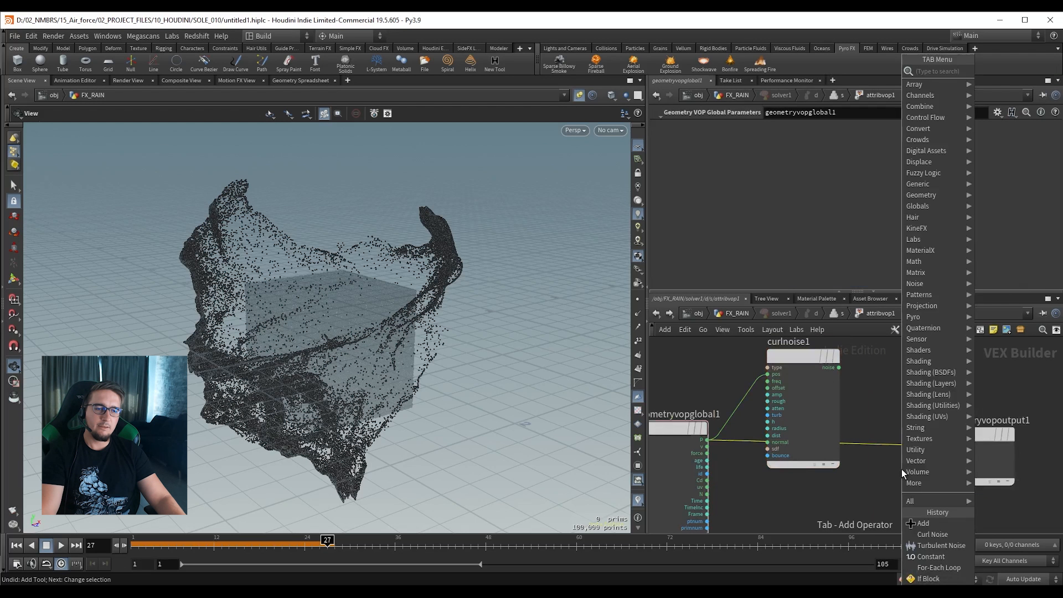
click(922, 523)
click(911, 447)
click(839, 367)
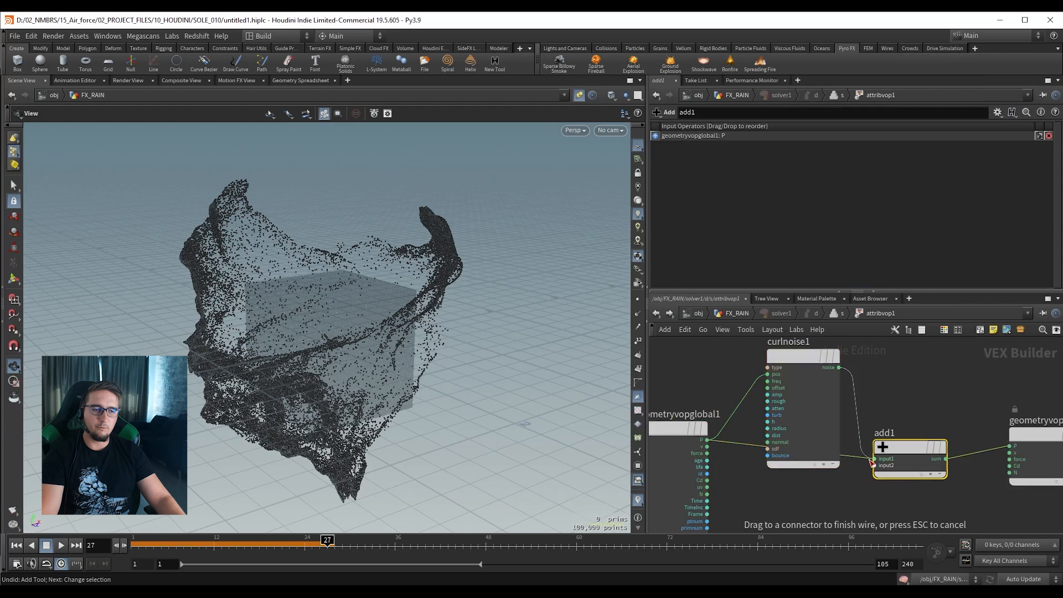
click(873, 464)
scroll(857, 407, down, 2)
Create input parameters for curlnoise1 and go back up to the solver's inner network.
click(791, 363)
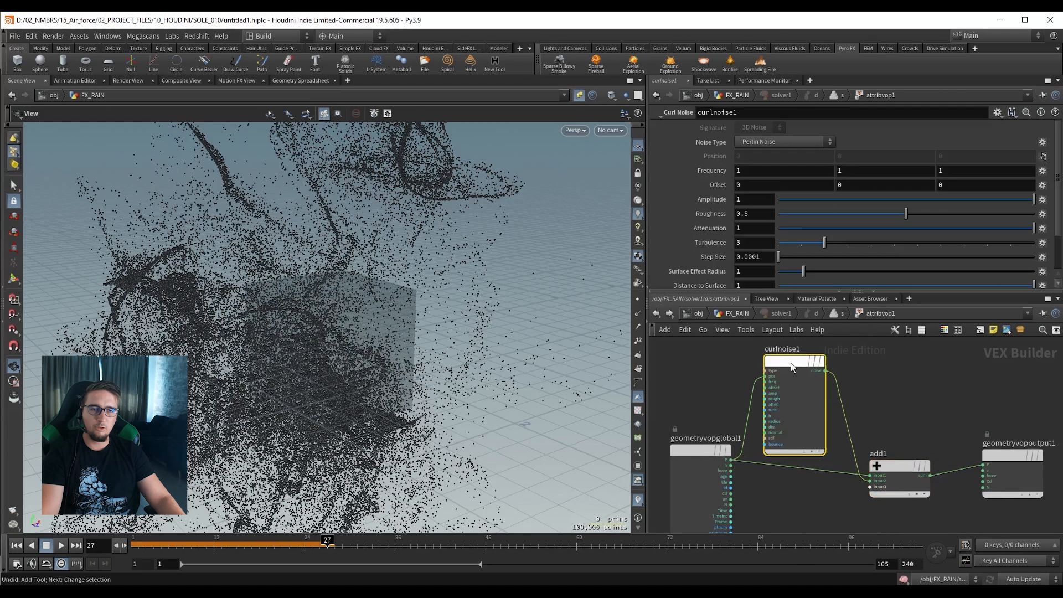
right_click(792, 362)
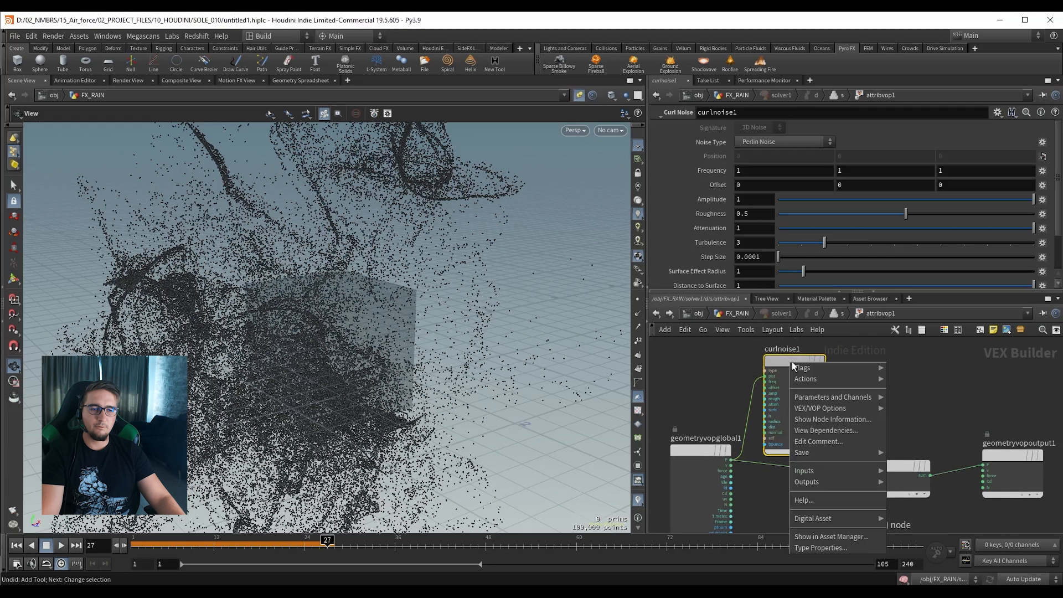
mouse_move(863, 409)
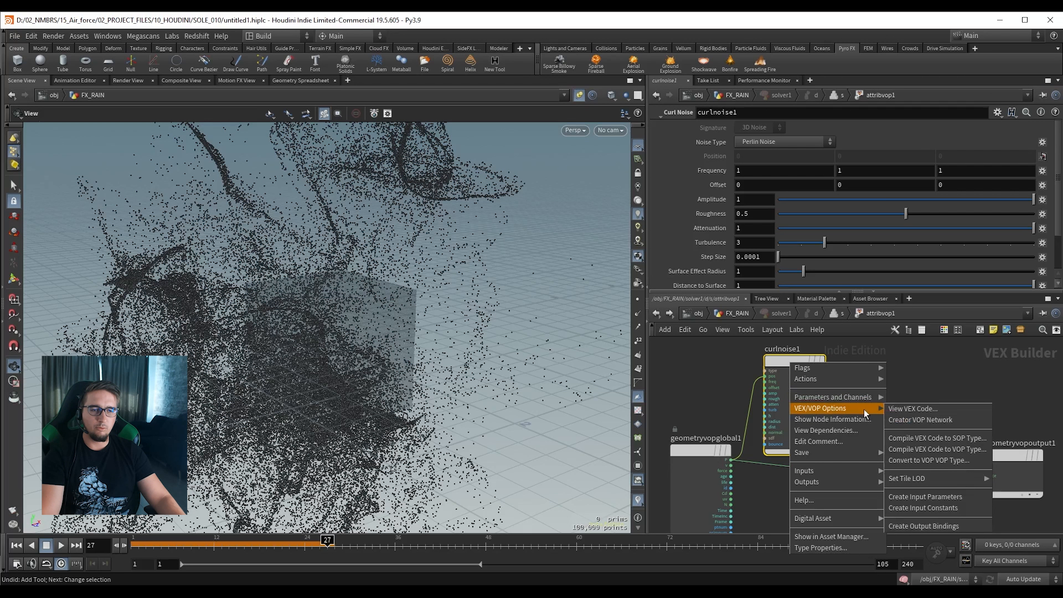
click(920, 508)
key(u)
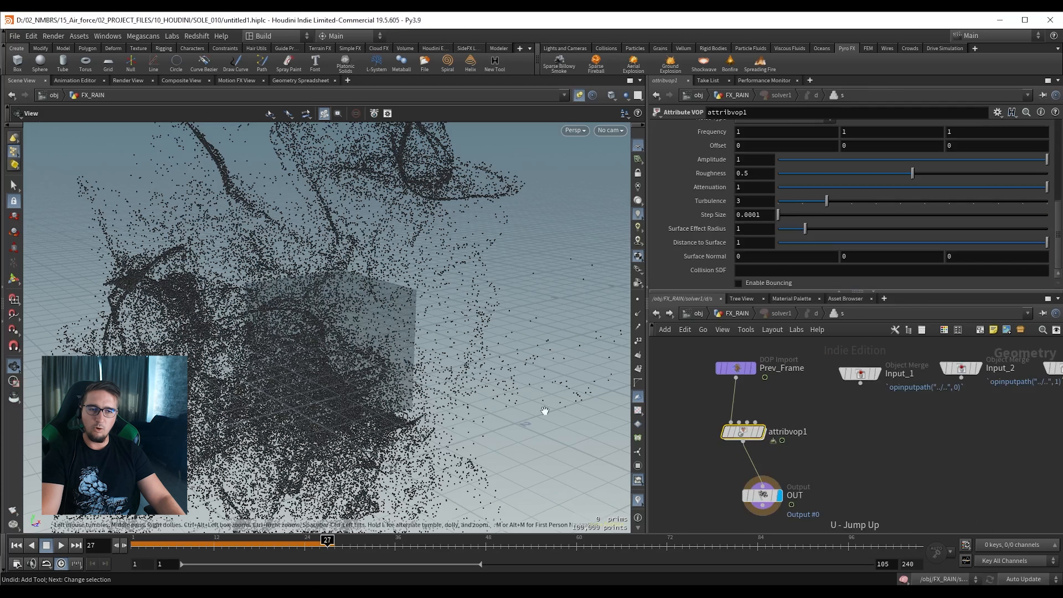
At frame 1, set attribvop1's amplitude to 0.078 and step size to 0.004, and play the simulation to check the motion.
click(16, 545)
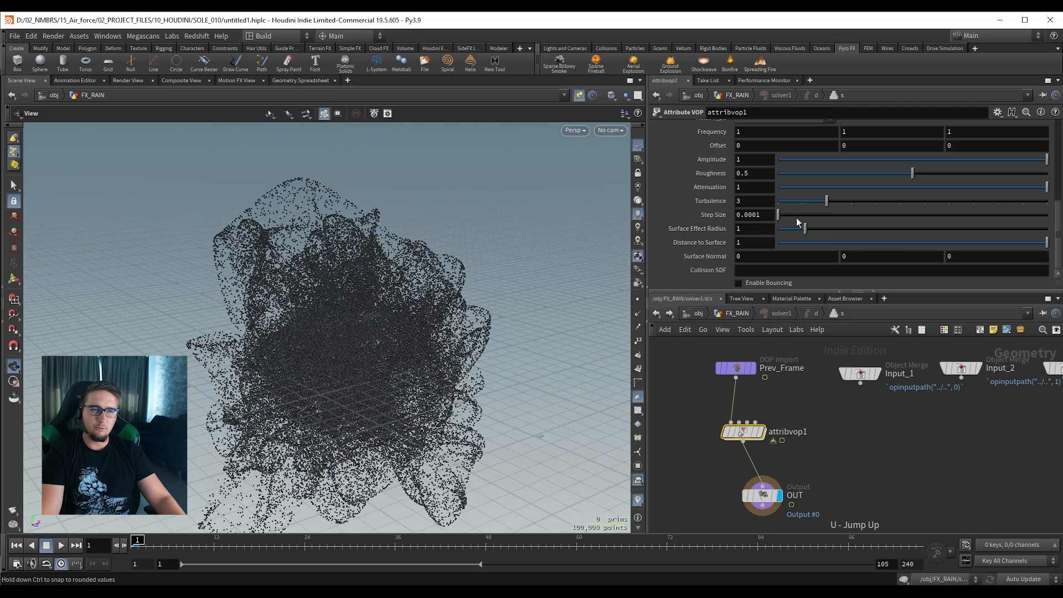
drag(931, 159, 922, 159)
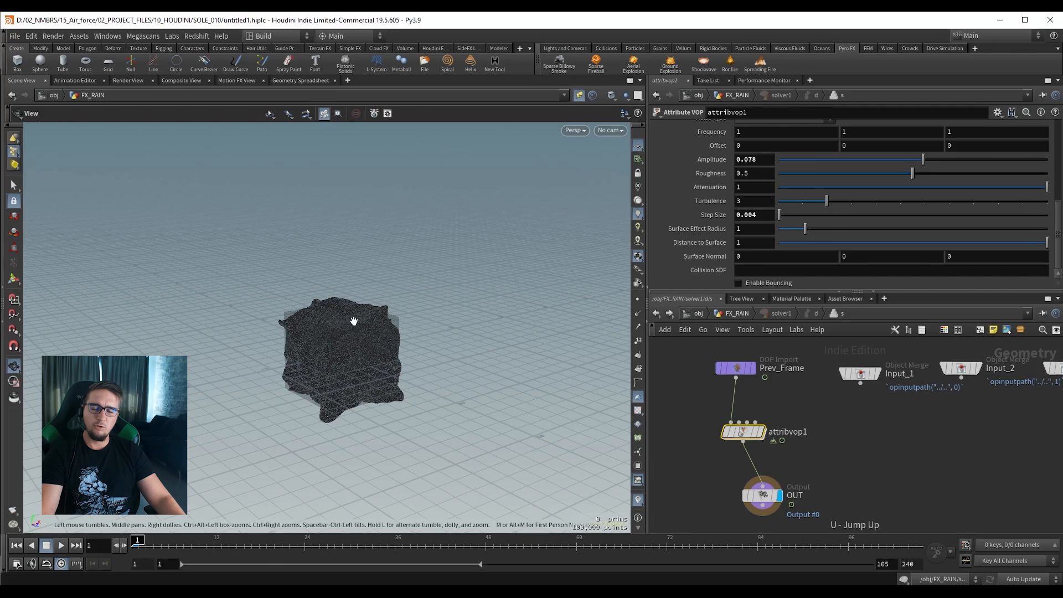
click(61, 545)
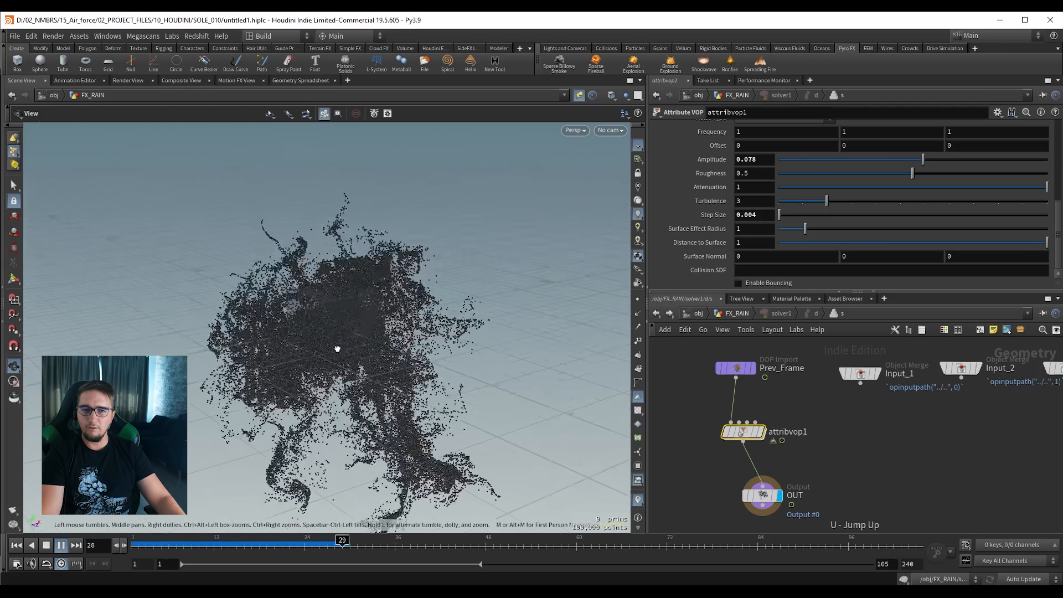
mouse_move(337, 349)
mouse_down()
mouse_move(308, 337)
mouse_move(327, 347)
mouse_up()
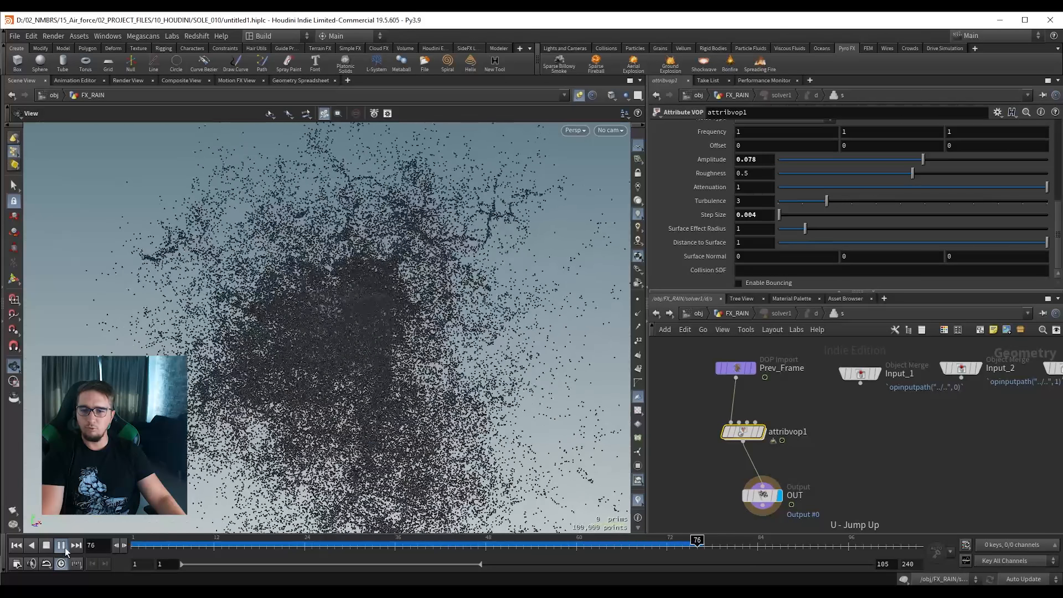
click(64, 547)
Return to frame 1 and soften attribvop1's curl noise with amplitude 0.037, frequency 0.8 on all axes and roughness 0.344.
drag(188, 547, 125, 546)
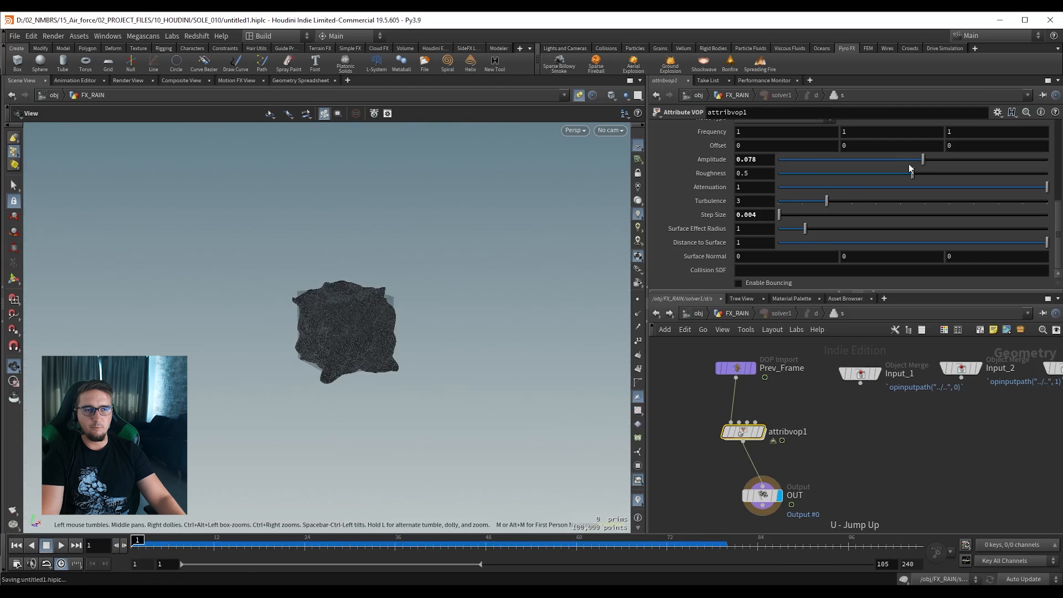
drag(921, 159, 917, 165)
scroll(782, 375, up, 4)
scroll(794, 271, up, 4)
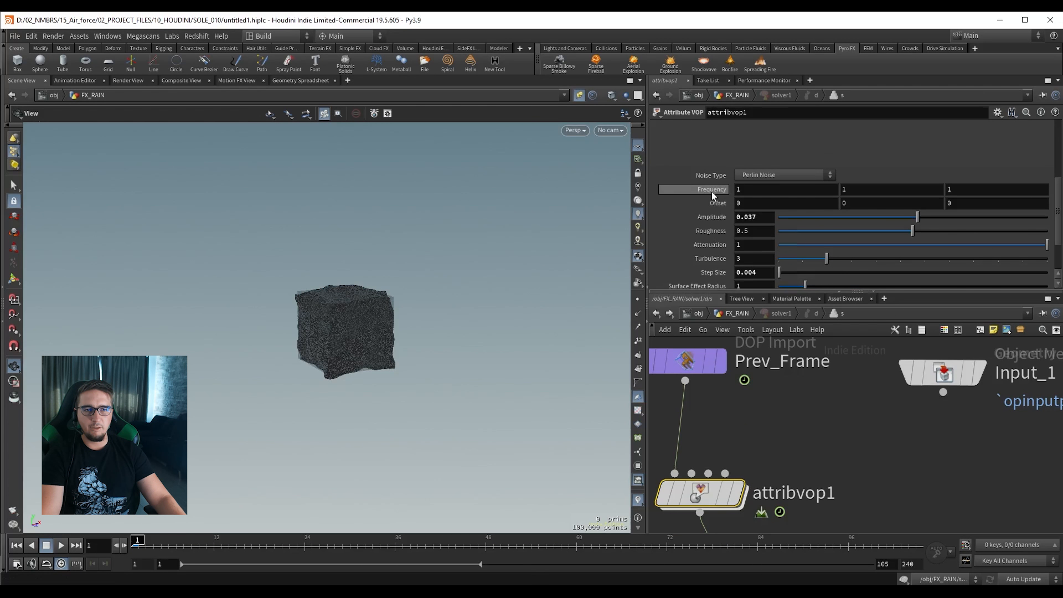
mouse_move(711, 194)
middle_down()
mouse_move(681, 194)
mouse_move(699, 195)
middle_up()
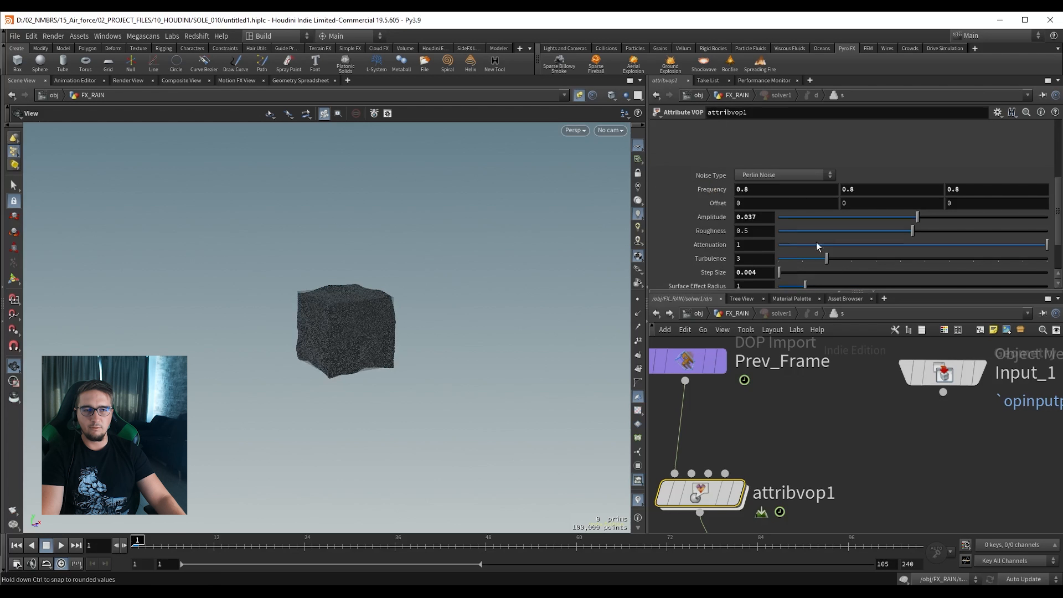
scroll(851, 221, down, 4)
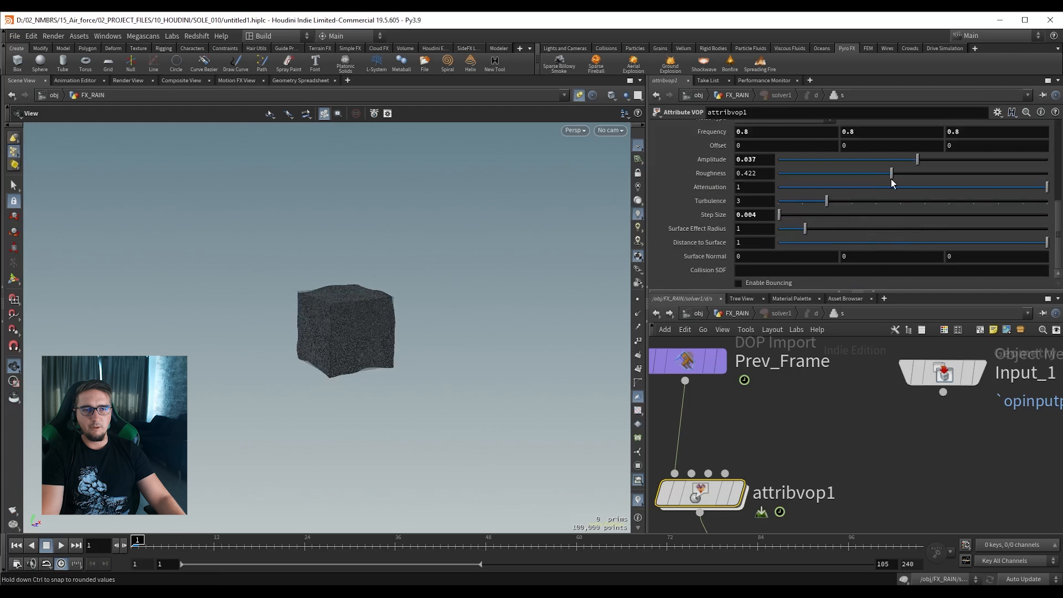
drag(872, 178, 870, 181)
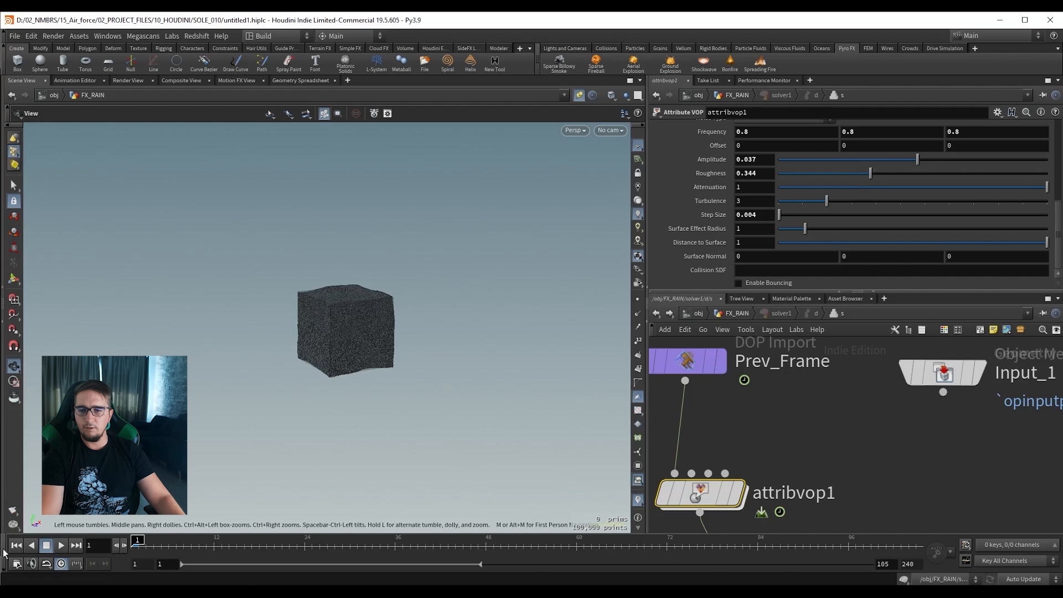
Play the softened curl noise simulation to frame 66 and examine the resulting point shapes up close.
click(62, 545)
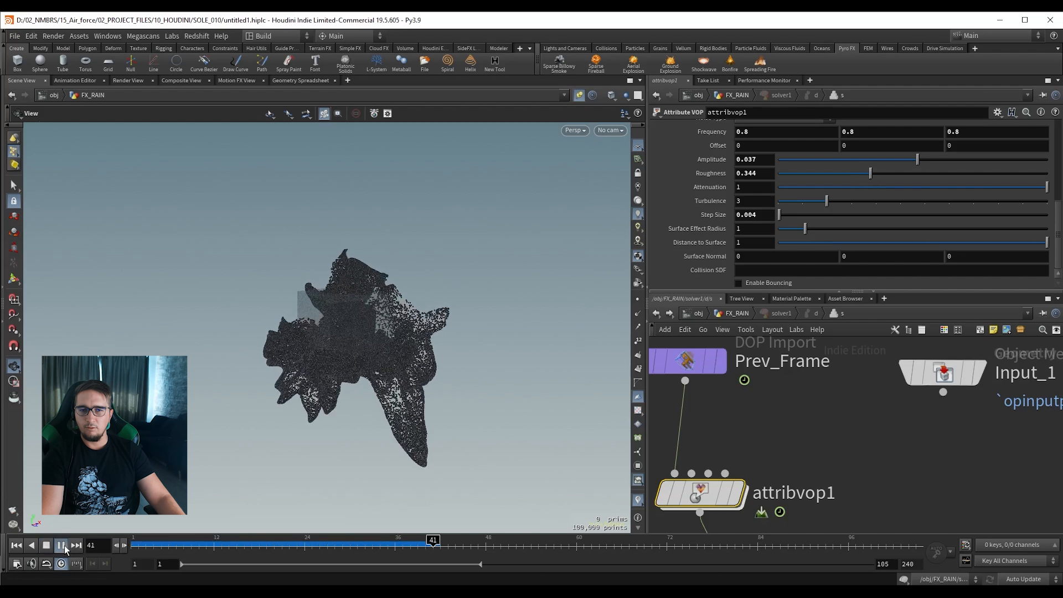
click(62, 545)
scroll(321, 249, up, 5)
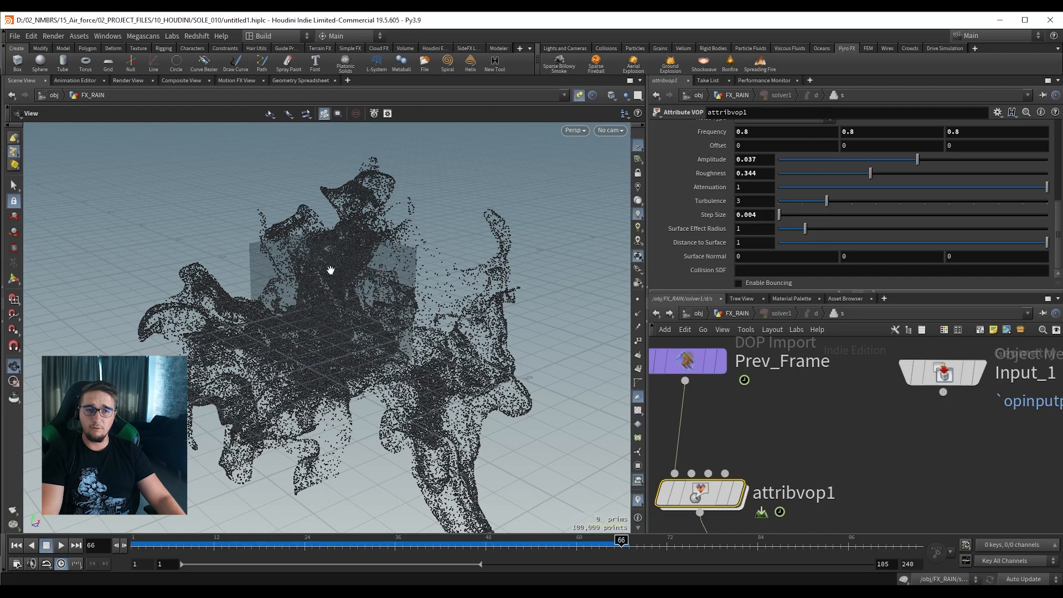
Set the viewport's particle display to Pixels and examine the finer points around the cube.
right_click(639, 257)
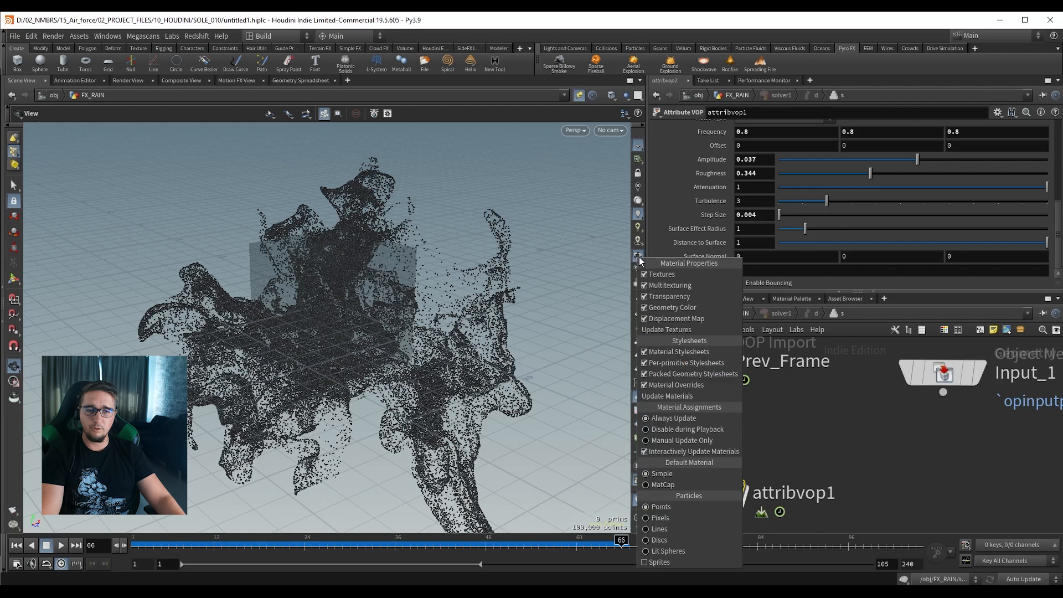
click(657, 518)
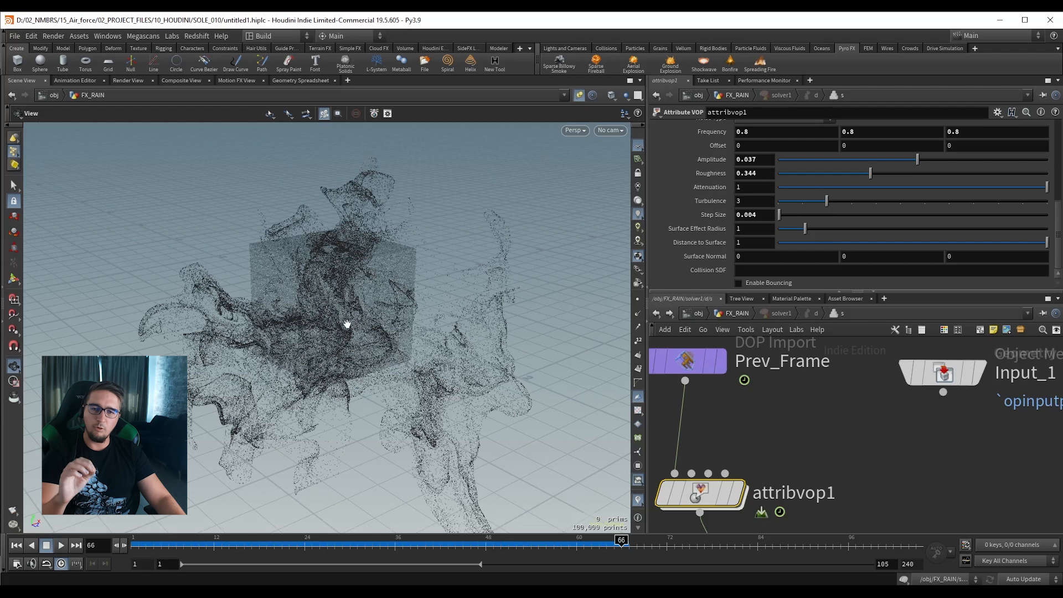
mouse_move(347, 324)
mouse_down()
mouse_move(352, 311)
mouse_move(341, 311)
mouse_up()
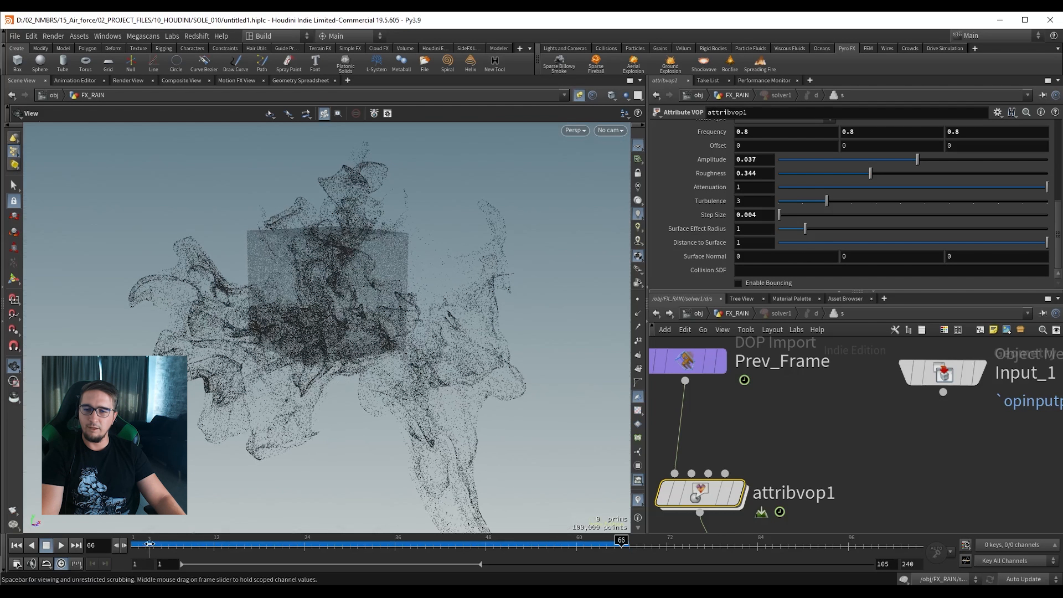
Replay the cached curl noise simulation from its early frames to examine the flow of the pixel-sized points.
click(147, 546)
click(63, 544)
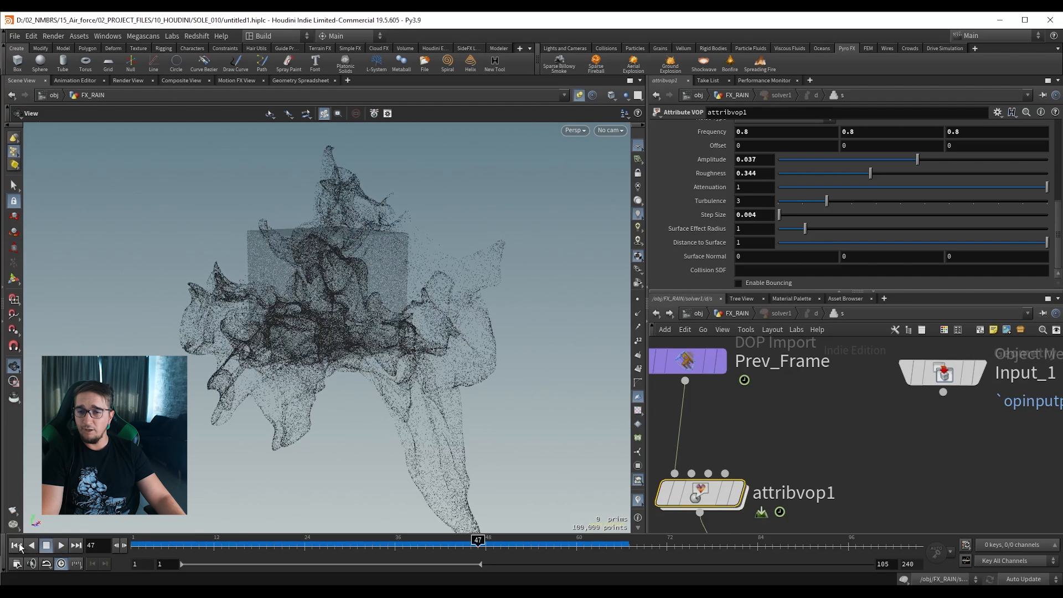
click(17, 545)
click(61, 545)
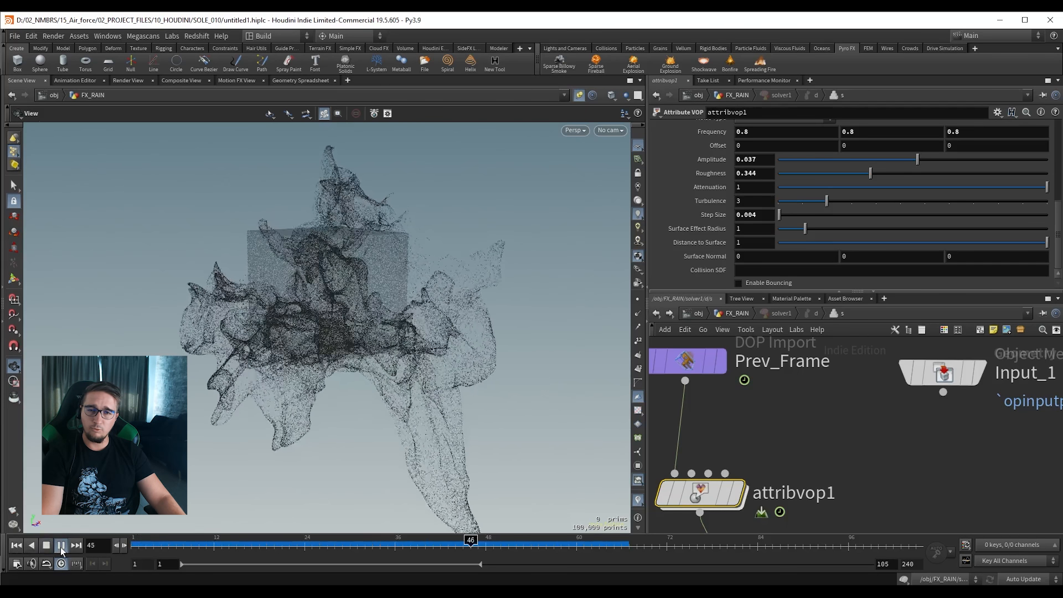
Stop the playback at frame 51, view the particle shapes from another angle and save the scene.
click(61, 547)
drag(292, 330, 303, 333)
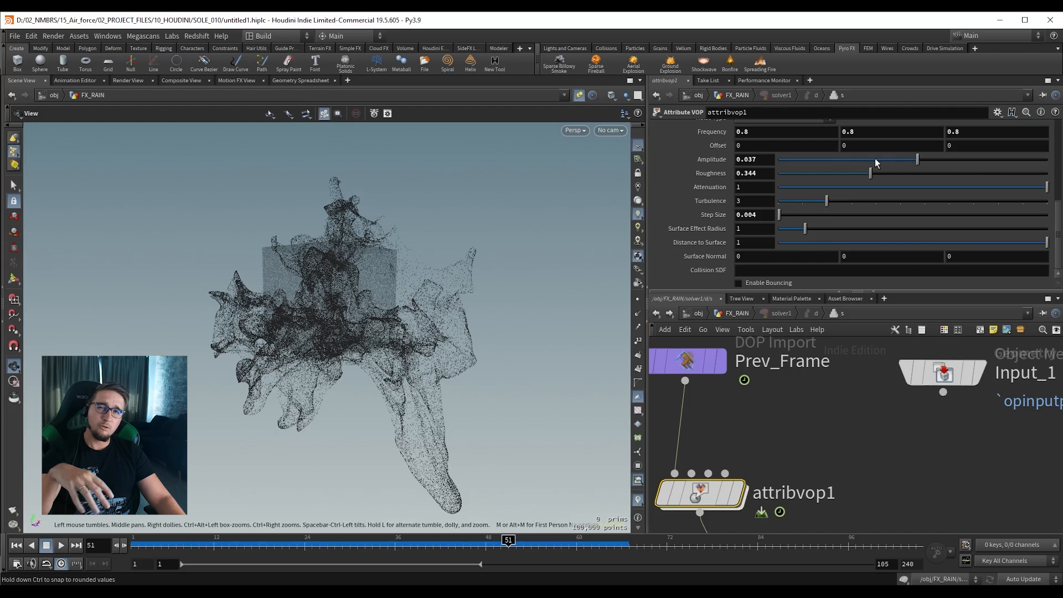
key(ctrl+s)
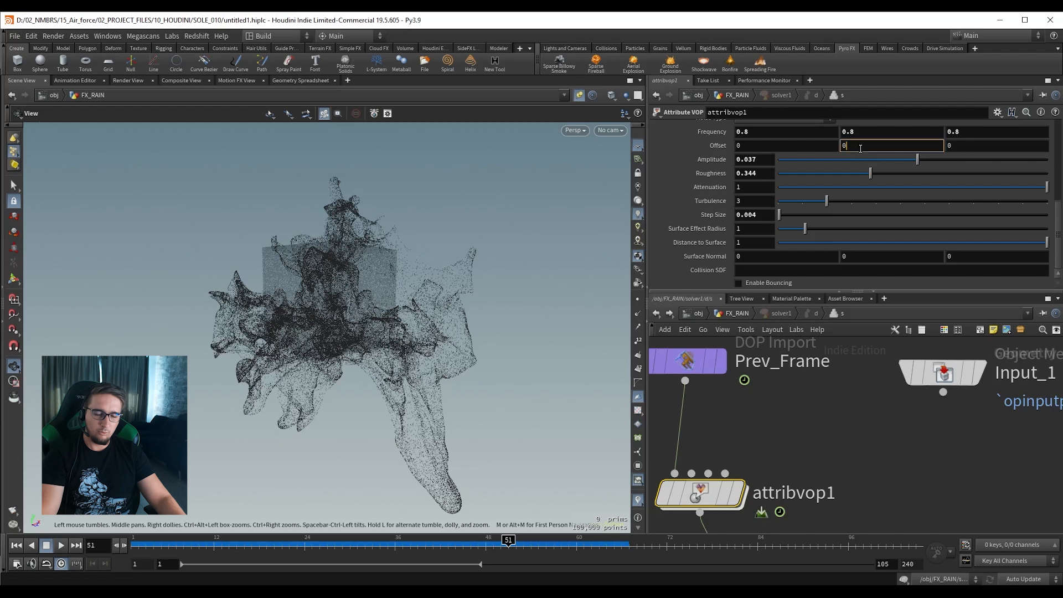
Set attribvop1's noise Y offset to 0.5 and play the simulation from frame 1 to frame 77.
text(.5)
key(Return)
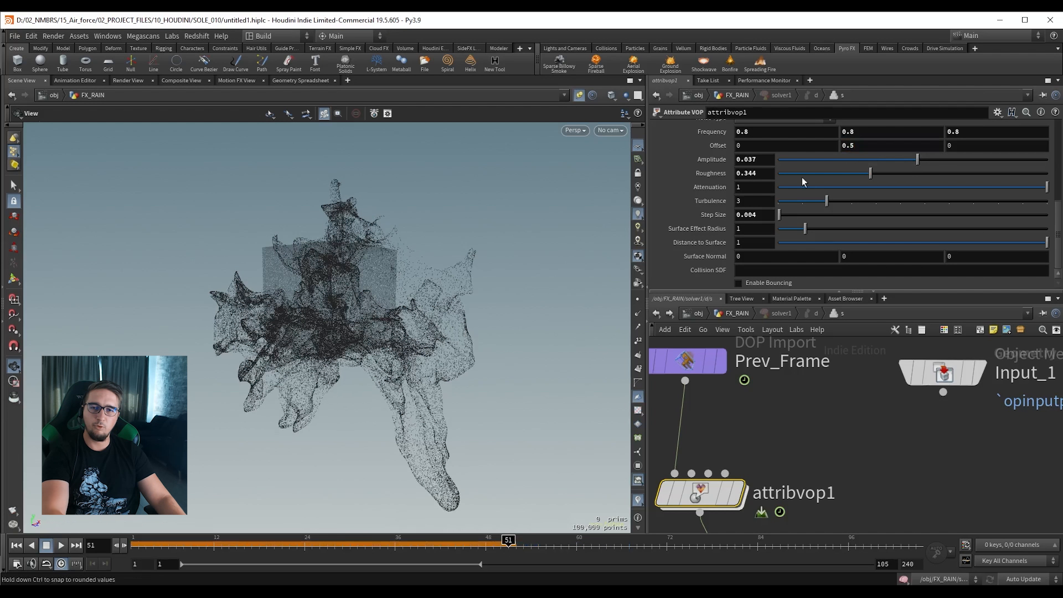
click(16, 546)
click(61, 546)
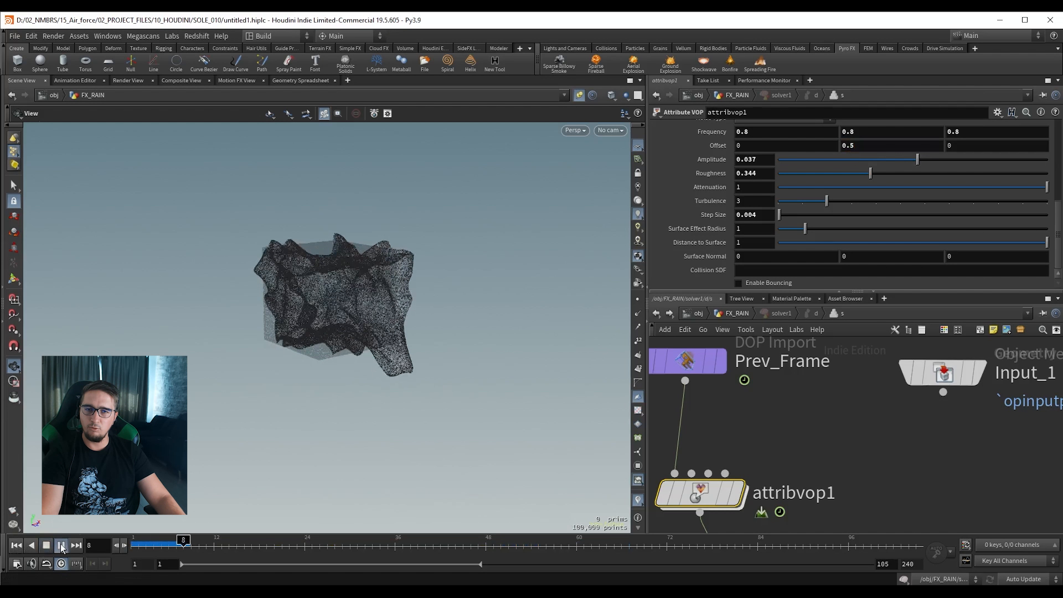
click(61, 547)
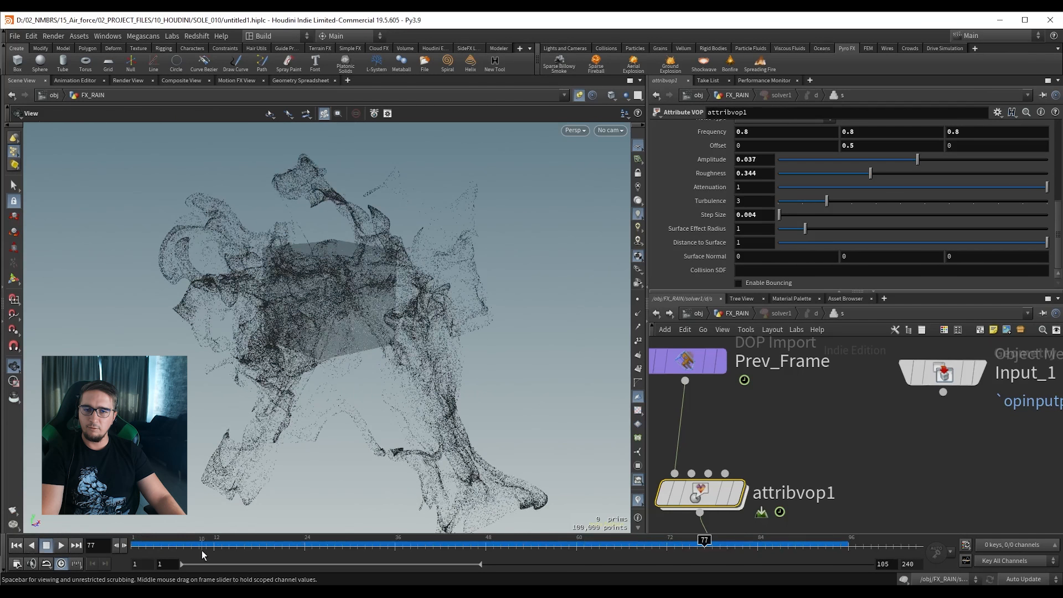
Set the noise Y offset of attribvop1 to 1 and play the simulation from frame 5 to frame 80.
click(161, 546)
drag(862, 145, 794, 145)
text(1)
key(Return)
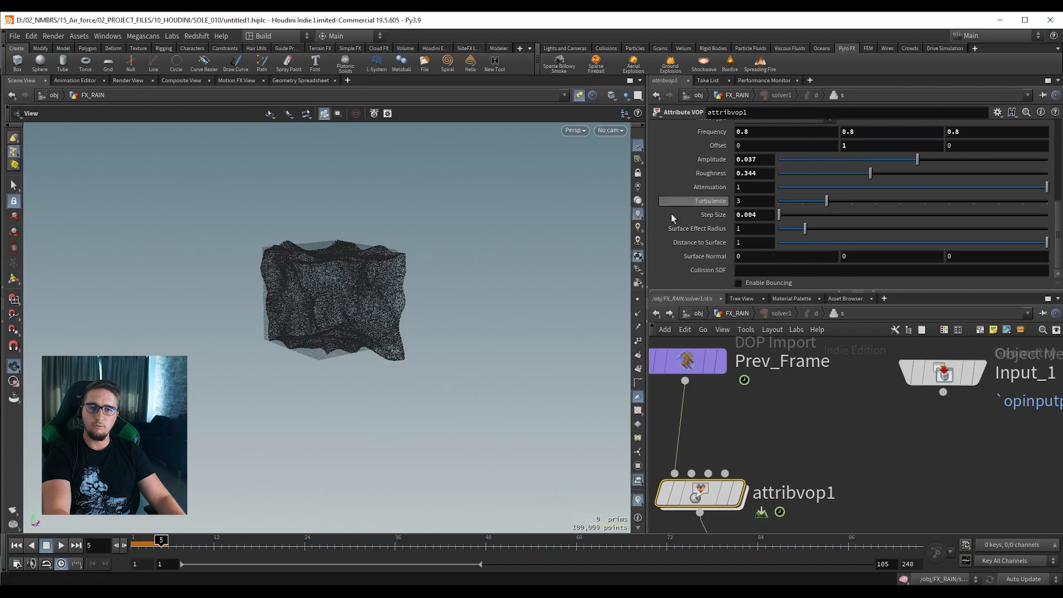
click(62, 546)
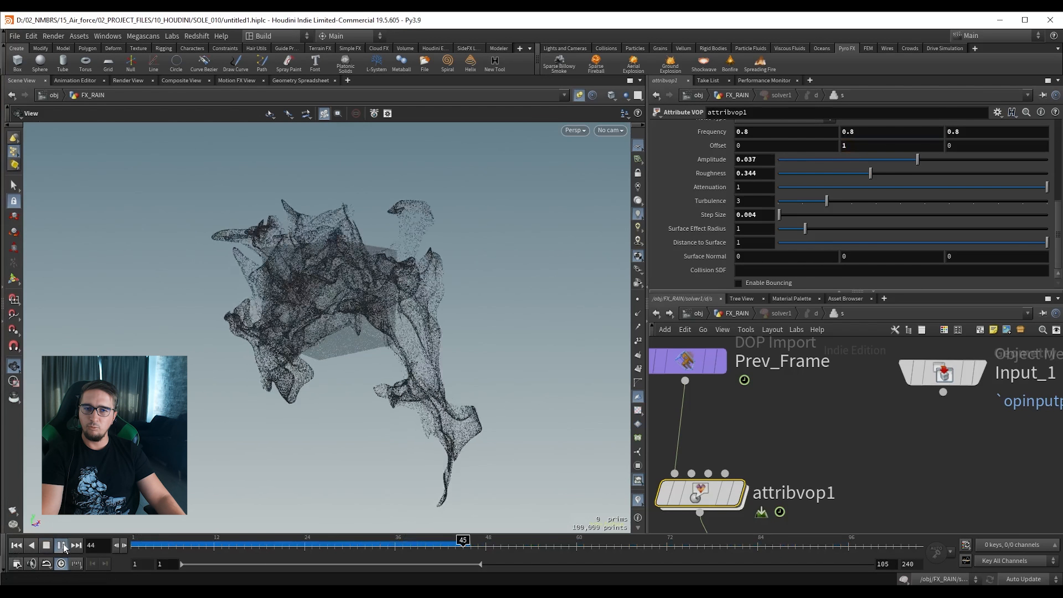
click(64, 548)
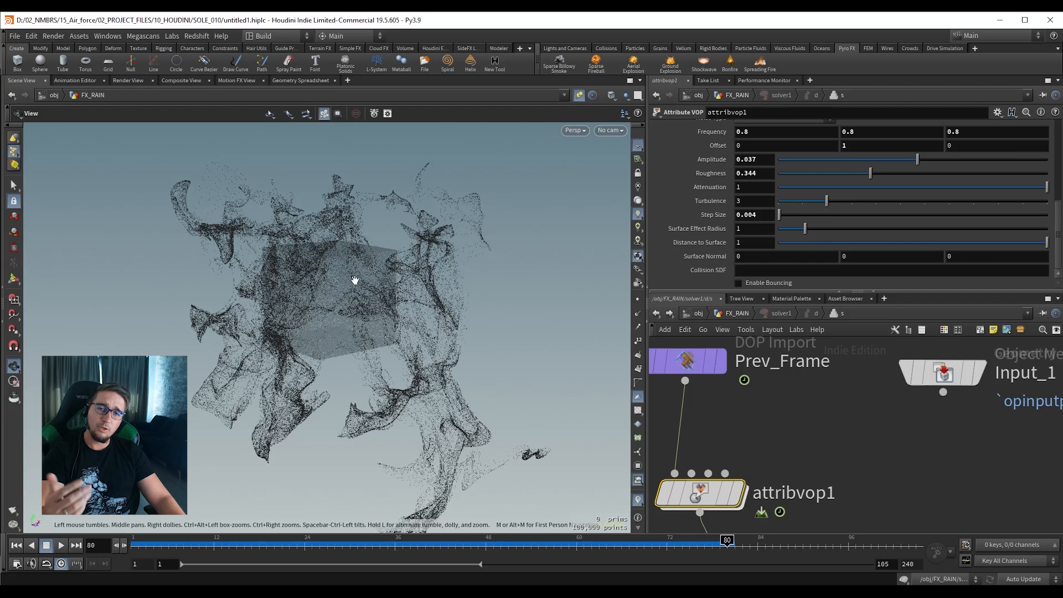
Move the OUT node further down and insert a Transform node between attribvop1 and OUT.
scroll(350, 270, down, 5)
middle_drag(828, 468, 858, 366)
scroll(856, 378, down, 2)
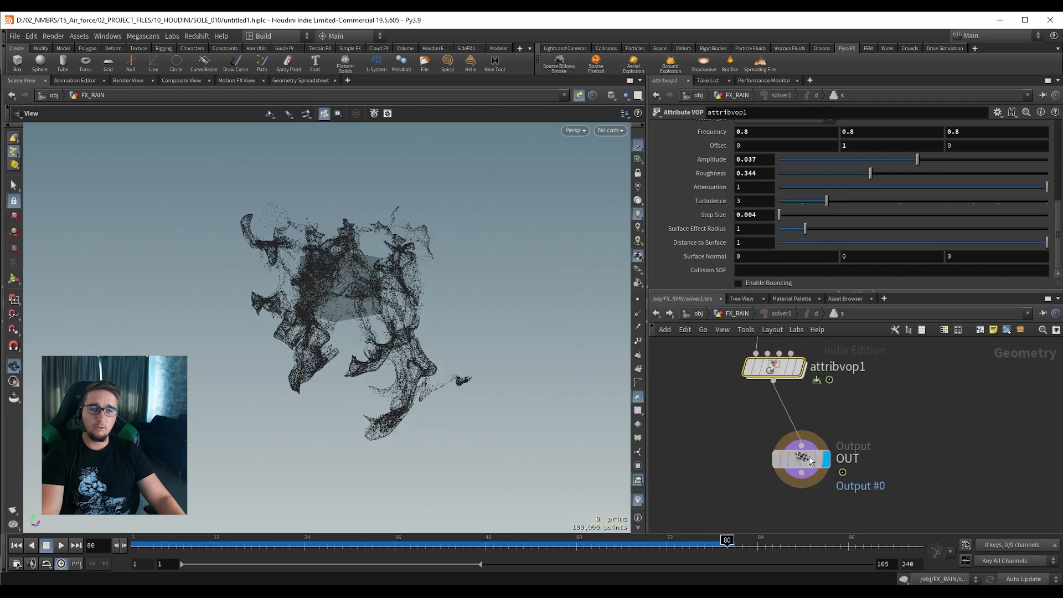
drag(809, 457, 794, 515)
middle_drag(856, 447, 809, 427)
drag(670, 392, 754, 422)
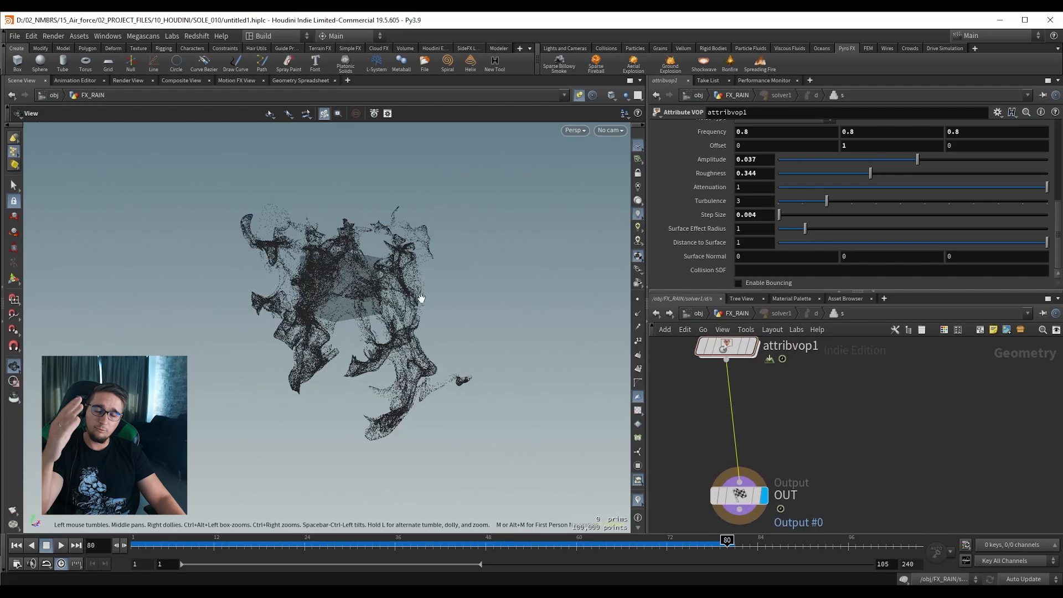
key(Tab)
text(tran)
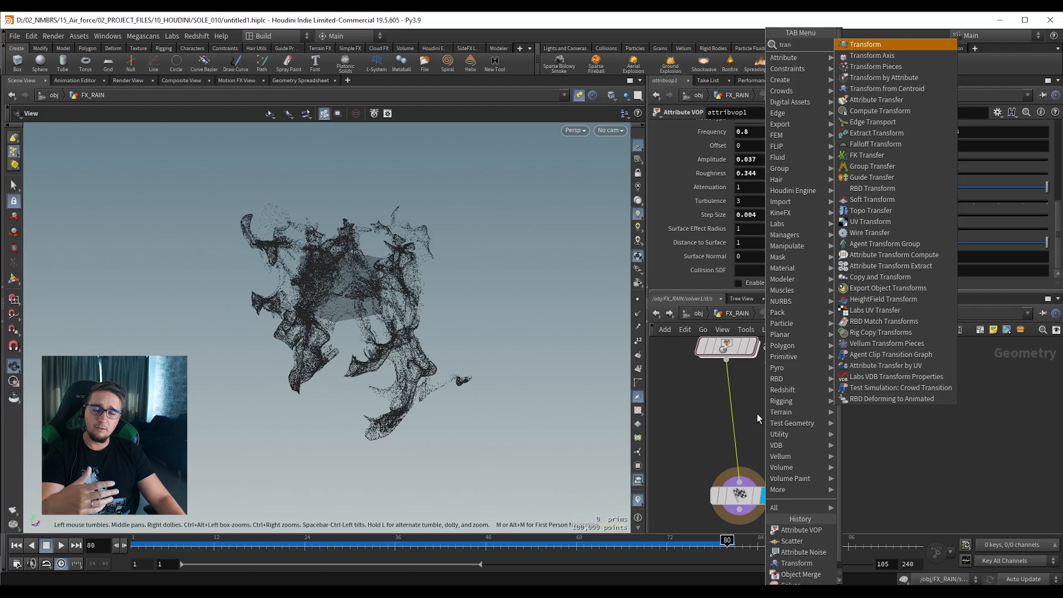
key(Return)
click(756, 413)
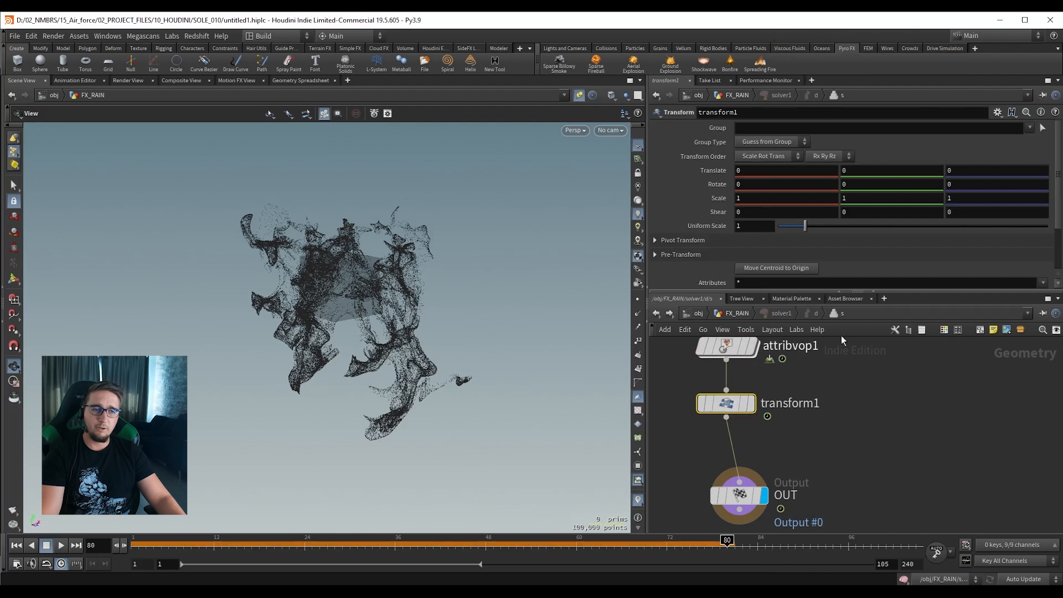
Set transform1's Y translation to 0.1, save the scene and play the simulation from frame 1 to frame 19.
click(865, 176)
text(0.1)
key(Return)
key(ctrl+s)
click(17, 545)
click(63, 545)
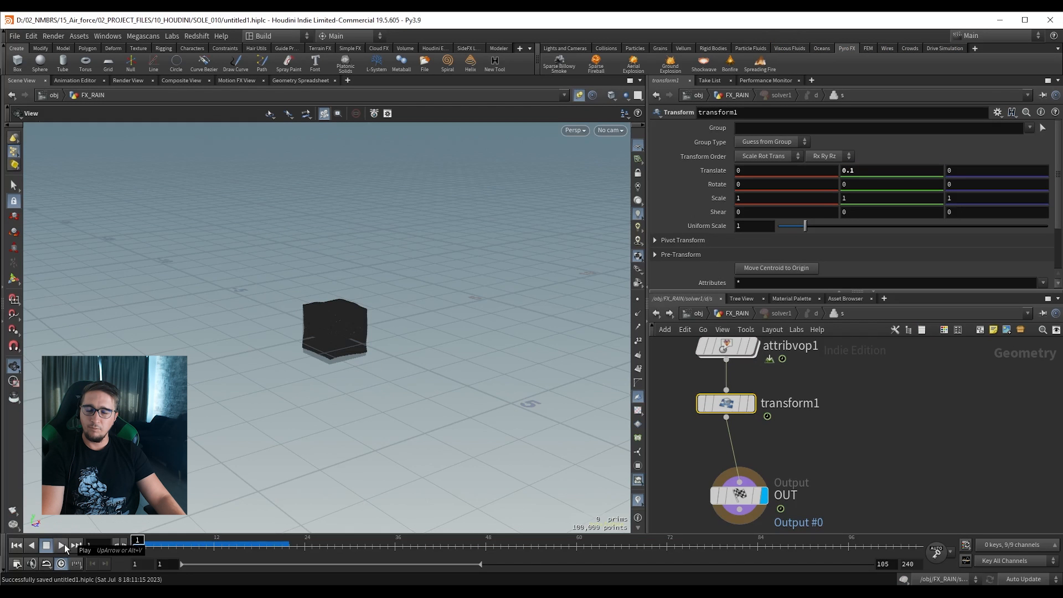
click(64, 544)
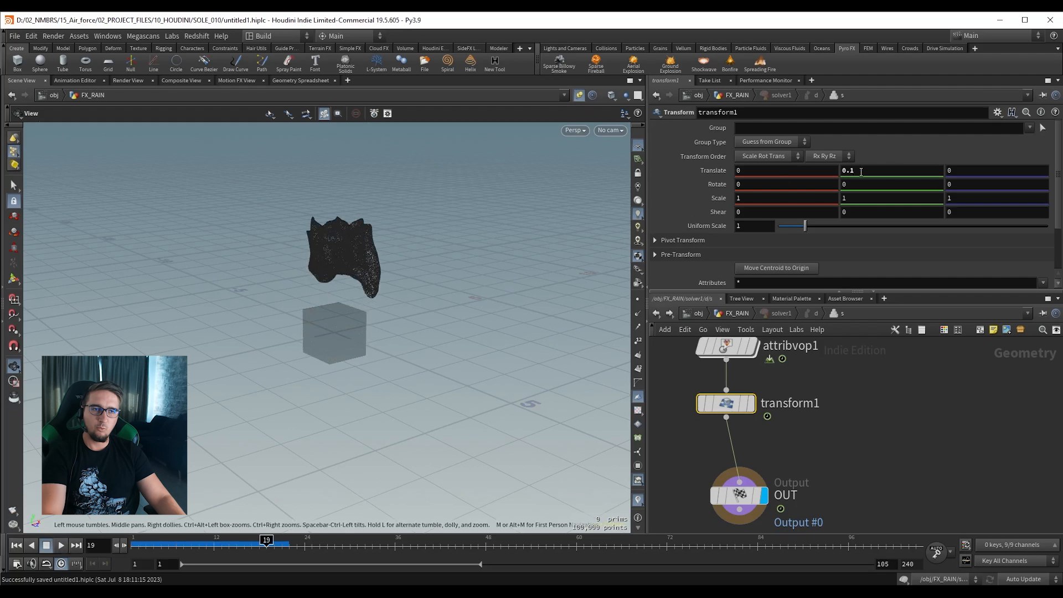
Set transform1's Y translation to 0.01 and replay the simulation from frame 1 to frame 66.
key(Return)
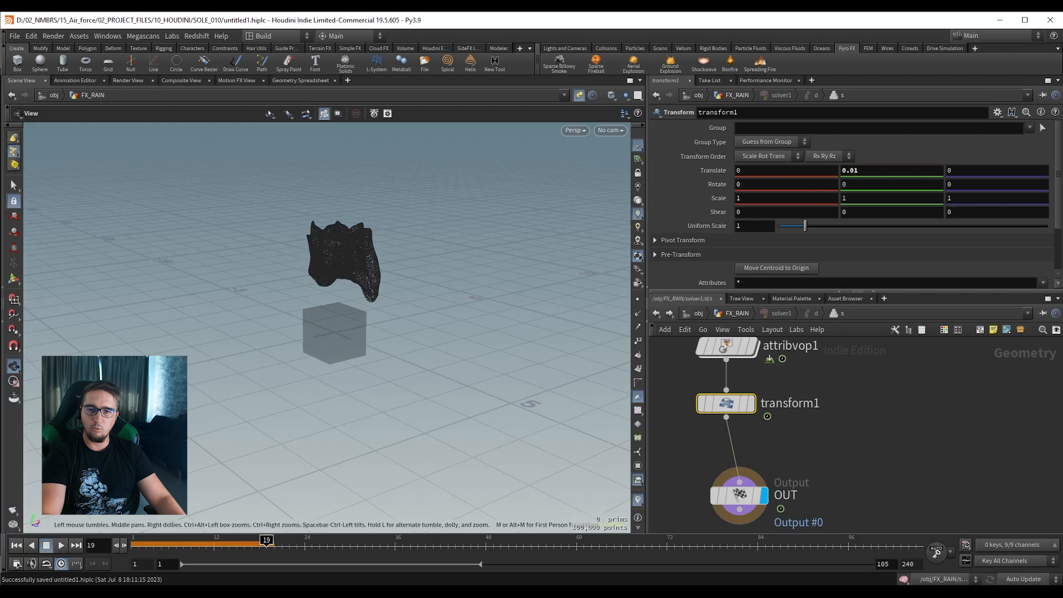
click(17, 545)
click(61, 545)
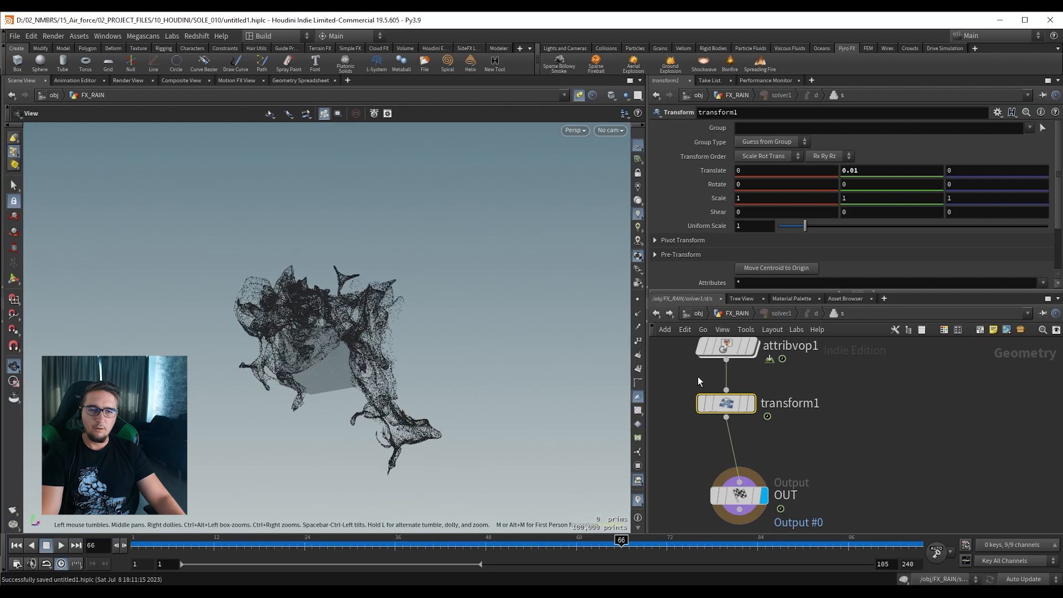
Set attribvop1's noise amplitude to 0.02, replay the simulation to frame 83 and view the rising particles from several angles.
middle_drag(698, 375, 718, 428)
click(738, 399)
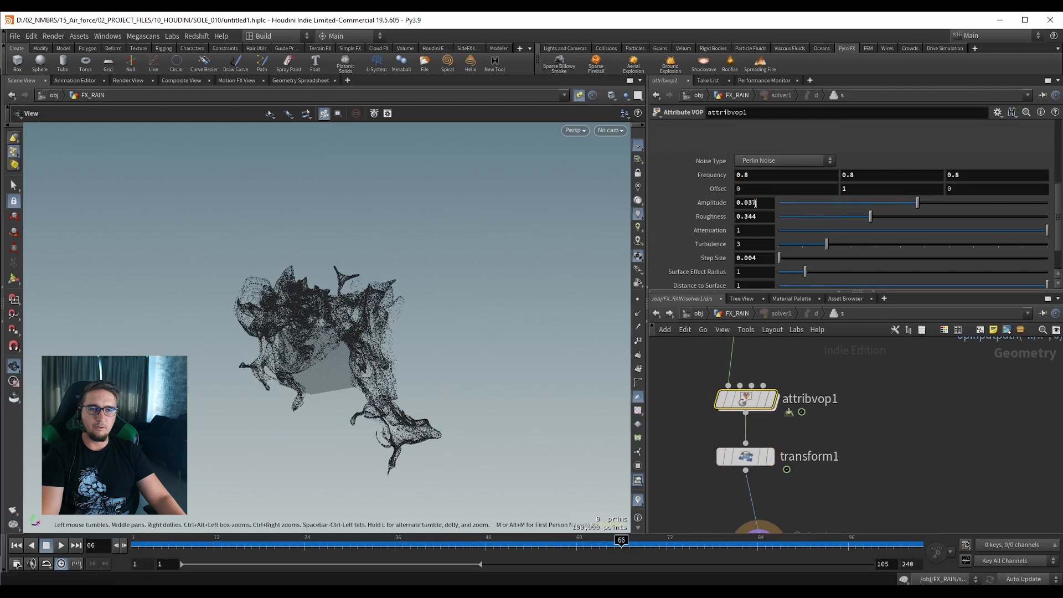
key(Return)
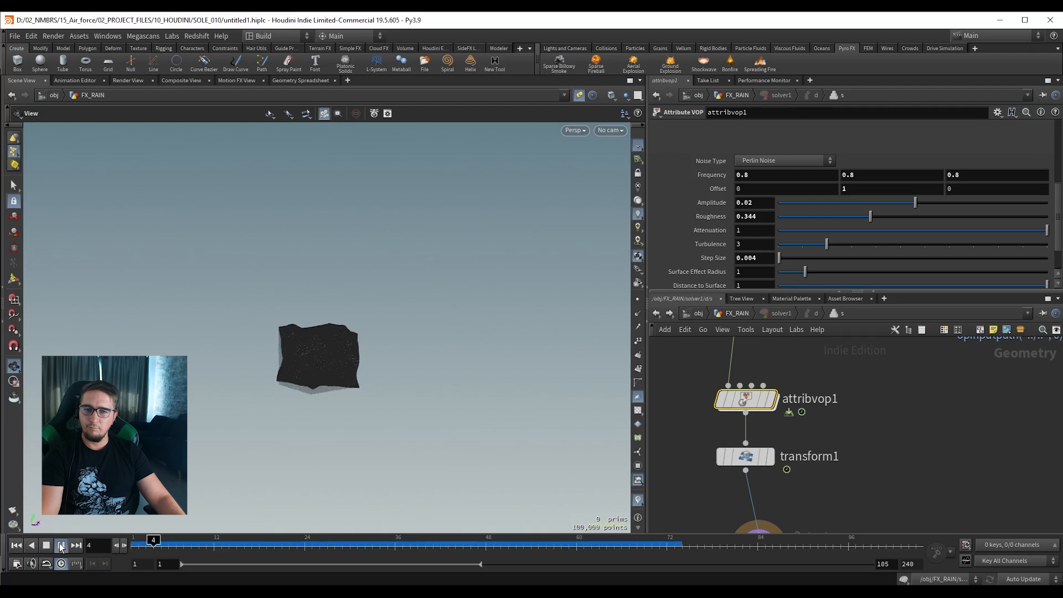
drag(195, 455, 382, 321)
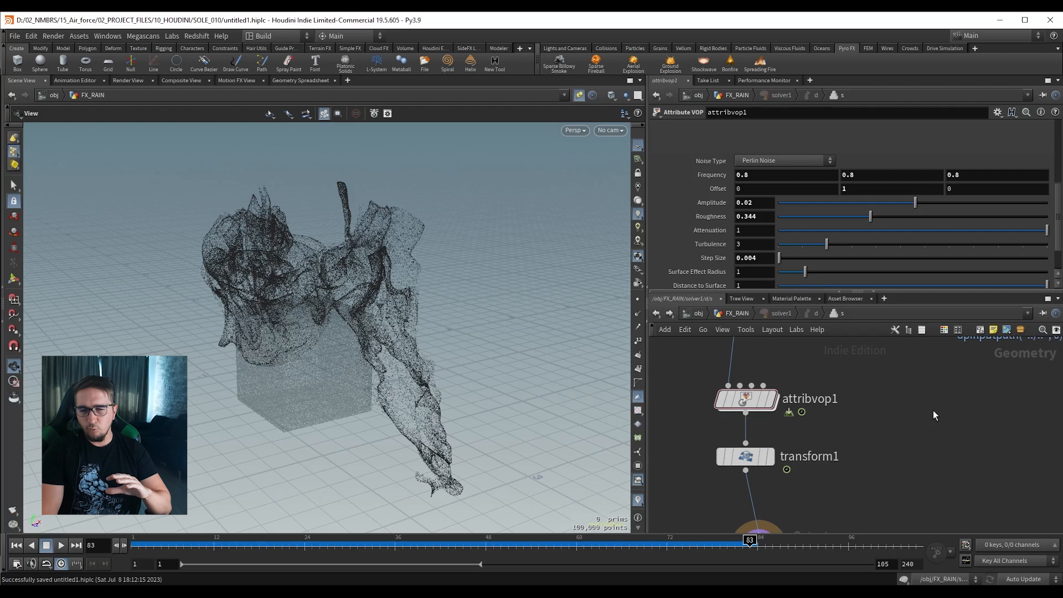
drag(356, 296, 330, 300)
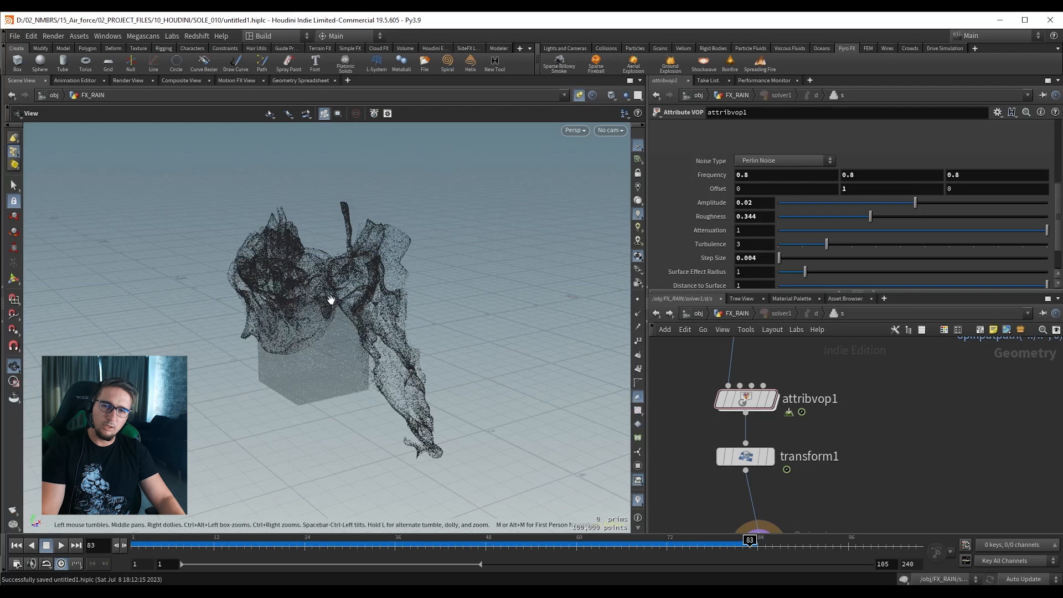
Return to frame 1 and the FX_RAIN network, then review scatter1's settings and solver1's result at frame 17.
key(ctrl+Left)
key(u)
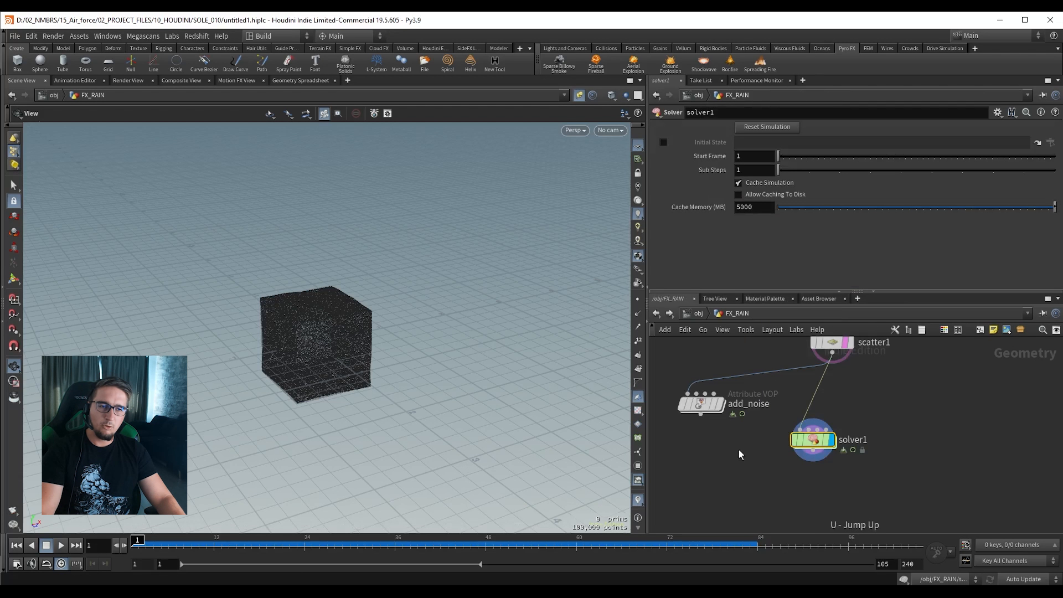
middle_drag(761, 362, 757, 376)
click(794, 393)
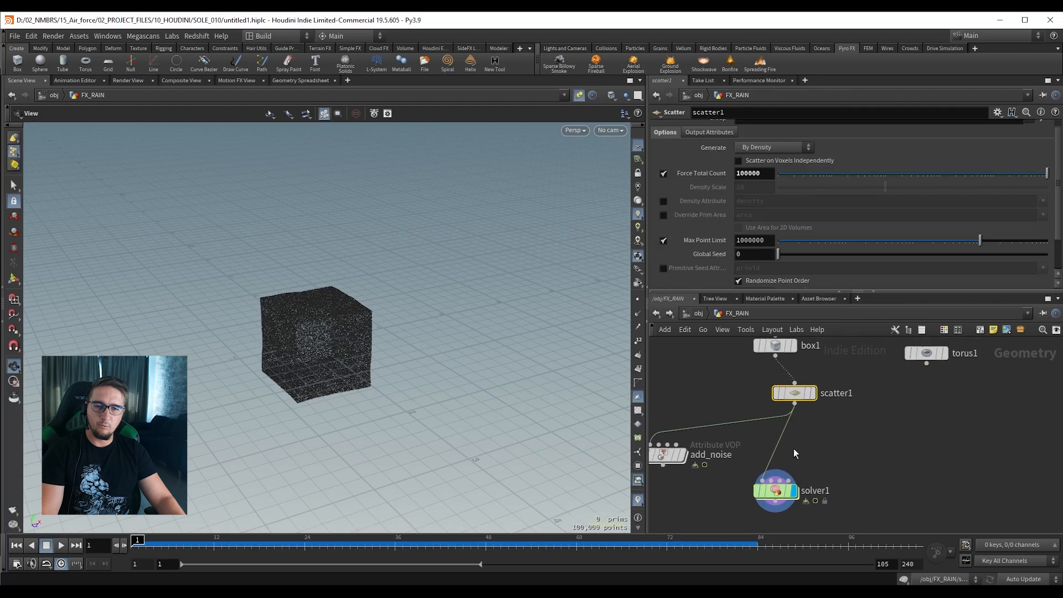
middle_drag(793, 453, 802, 420)
click(781, 459)
drag(493, 542, 248, 515)
scroll(476, 308, up, 4)
drag(477, 309, 349, 329)
Add a POP Network node beside solver1 in the FX_RAIN network.
key(Tab)
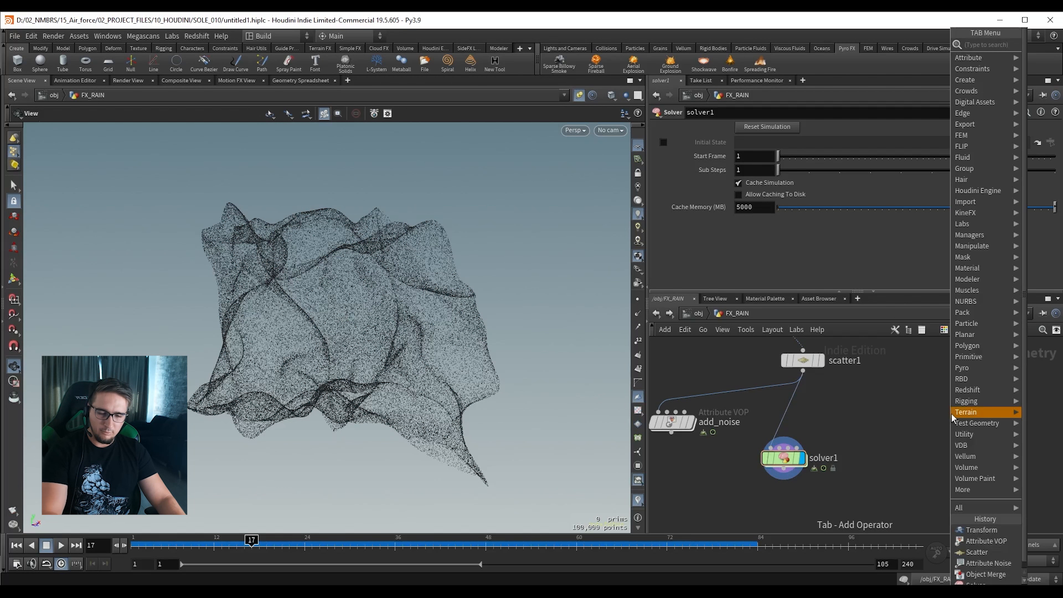
text(popn)
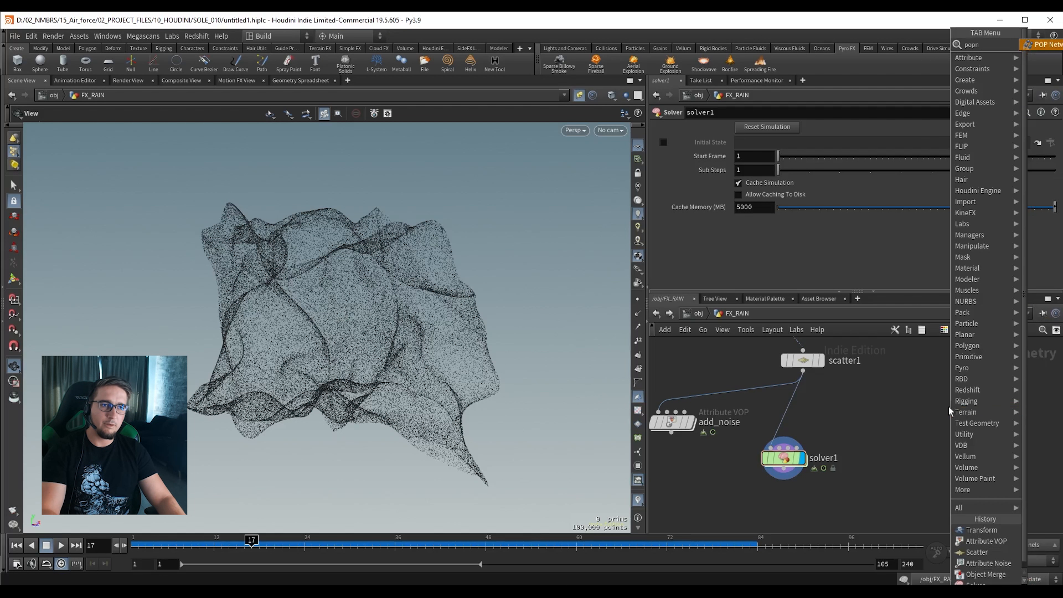
key(Return)
click(913, 415)
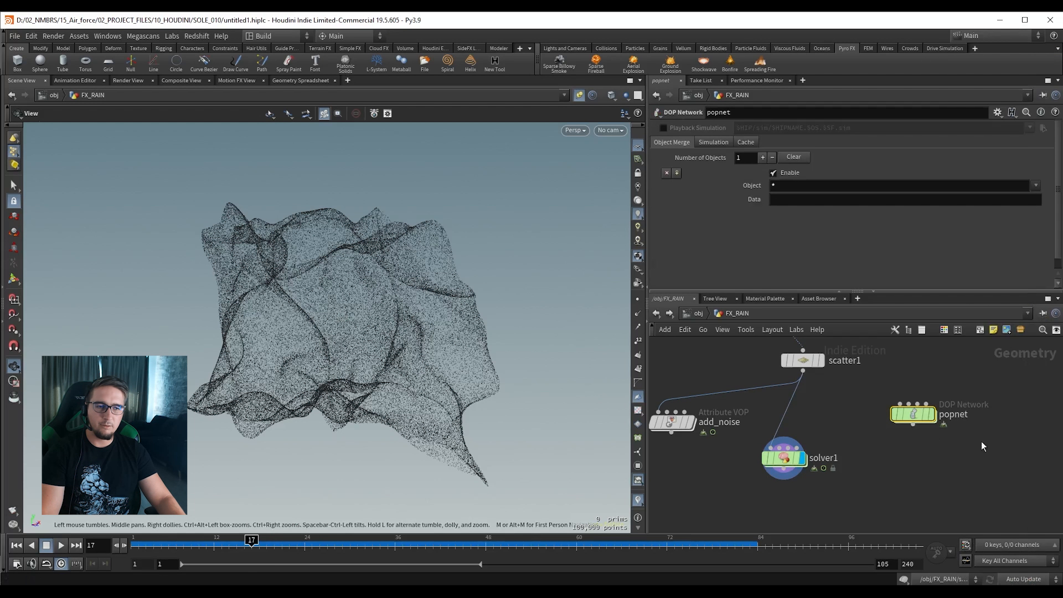
Inside popnet, move the source_first_input POP Source node further above the merge node and save the scene.
scroll(981, 441, up, 2)
middle_drag(919, 435, 843, 448)
double_click(832, 420)
scroll(976, 397, up, 2)
middle_drag(975, 395, 891, 437)
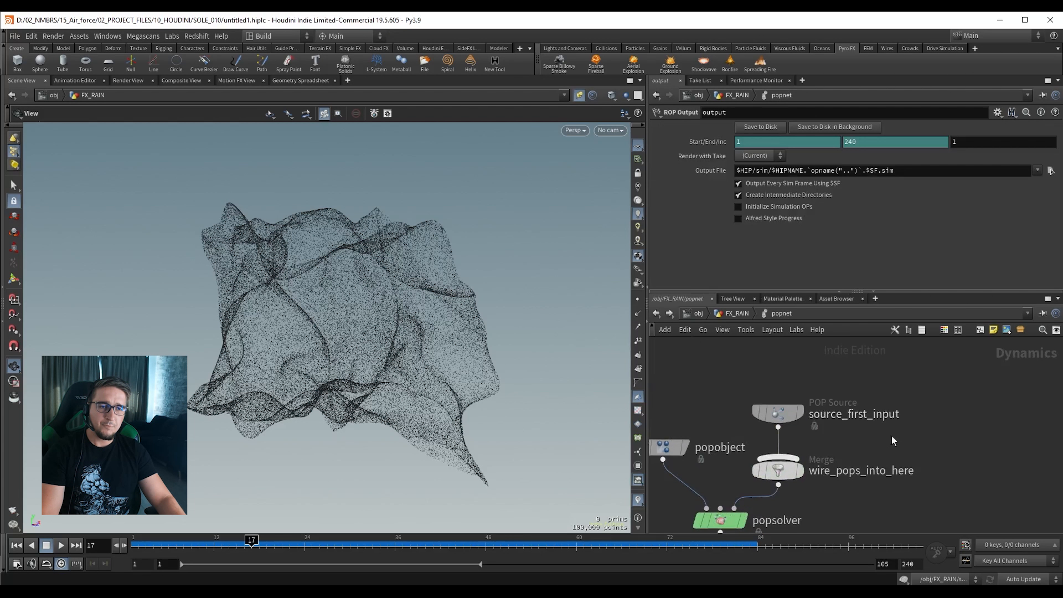
drag(786, 409, 785, 376)
key(ctrl+s)
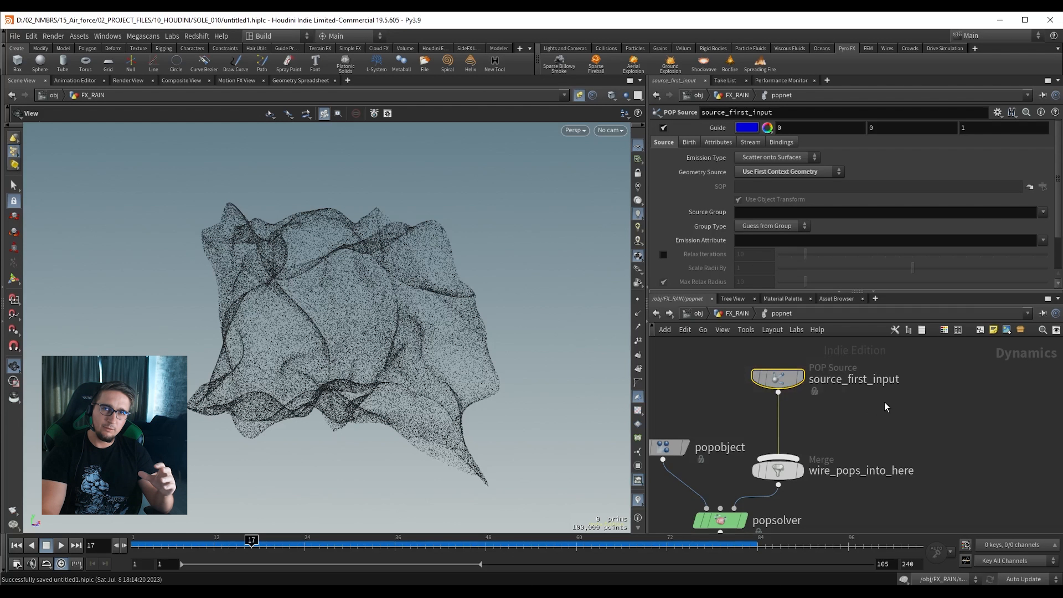
Return to the FX_RAIN network, review the scatter1 source node and reopen solver1's inner network.
key(u)
middle_drag(659, 355, 739, 415)
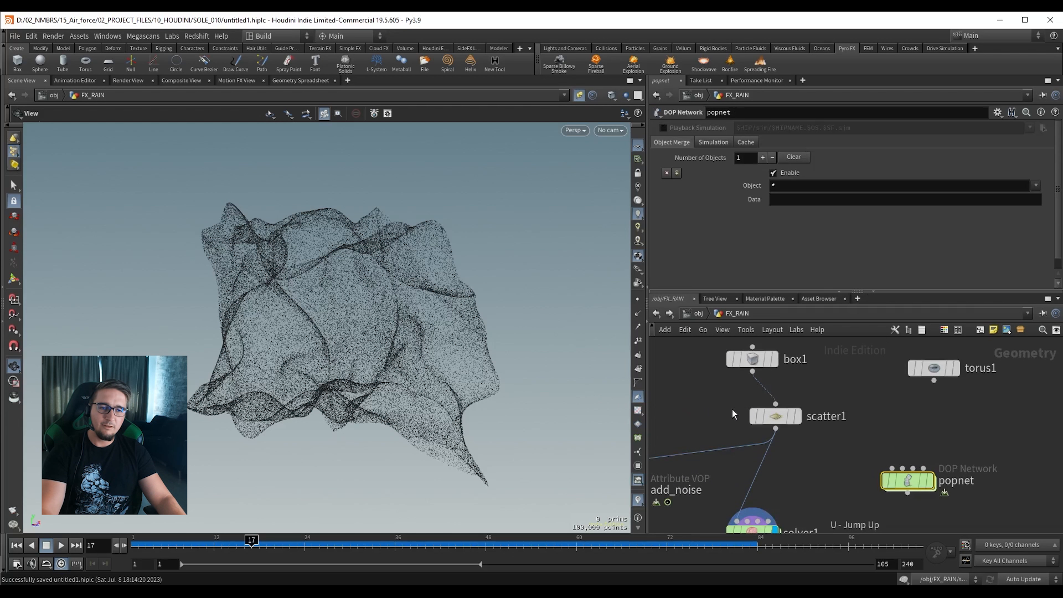
click(773, 417)
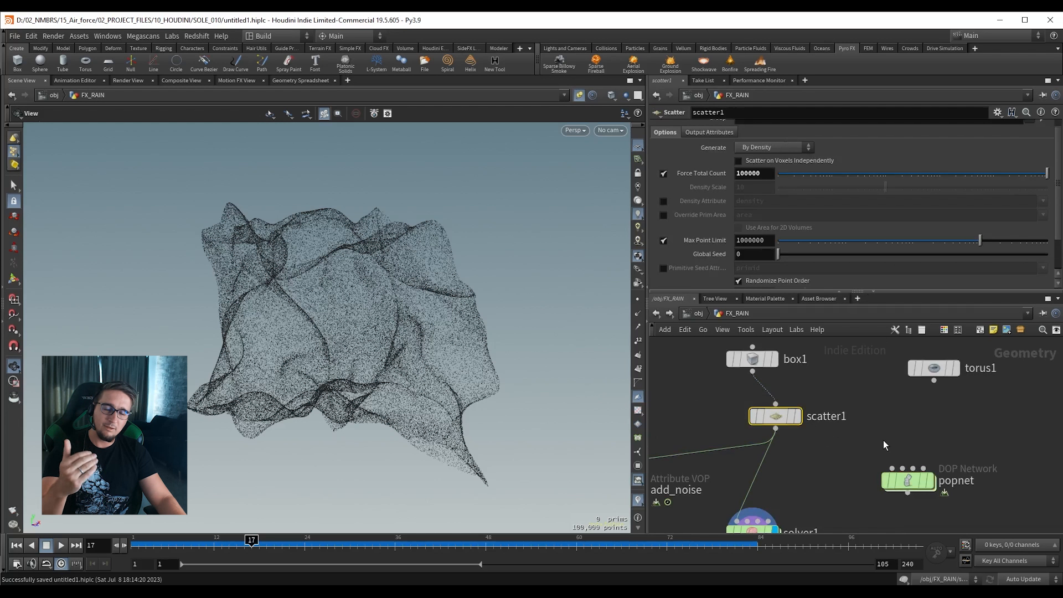
middle_drag(827, 492, 845, 393)
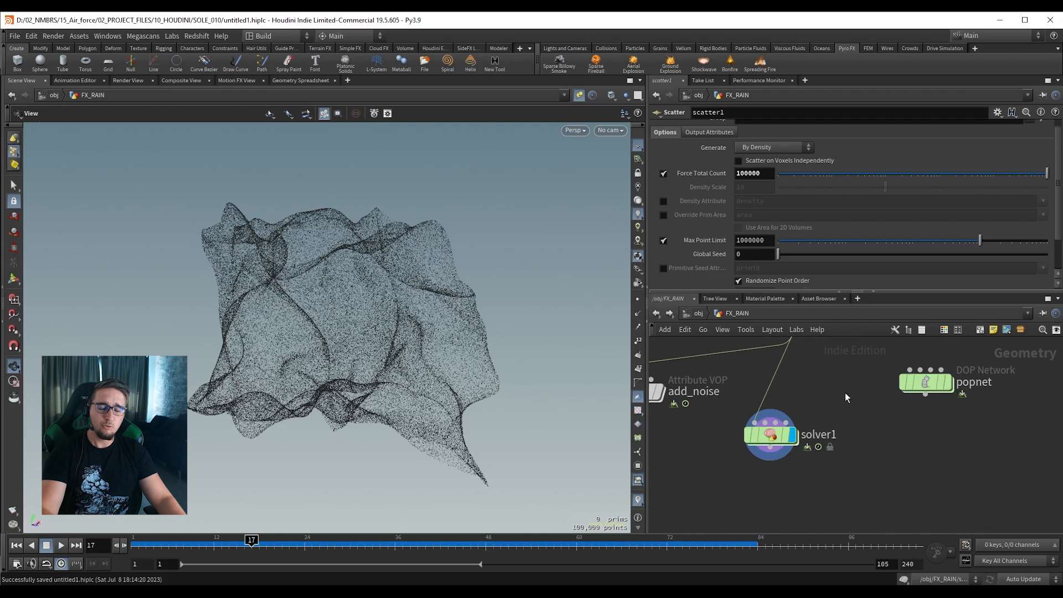
double_click(788, 436)
middle_drag(949, 411, 856, 469)
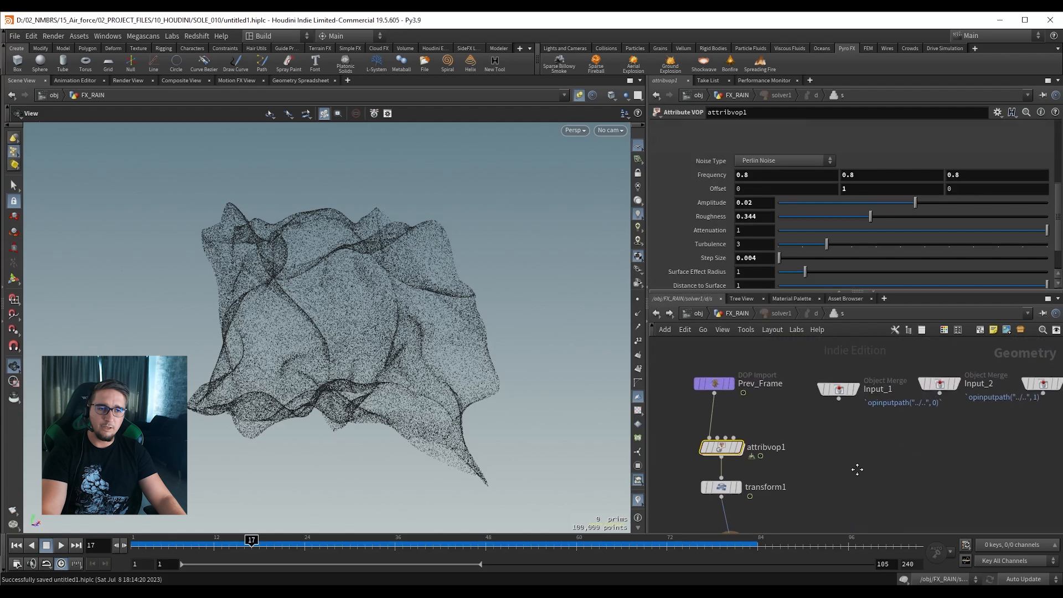
Connect Input_1 to OUT in place of transform1 and scrub through the frames to frame 20 to check the points.
drag(841, 396, 833, 399)
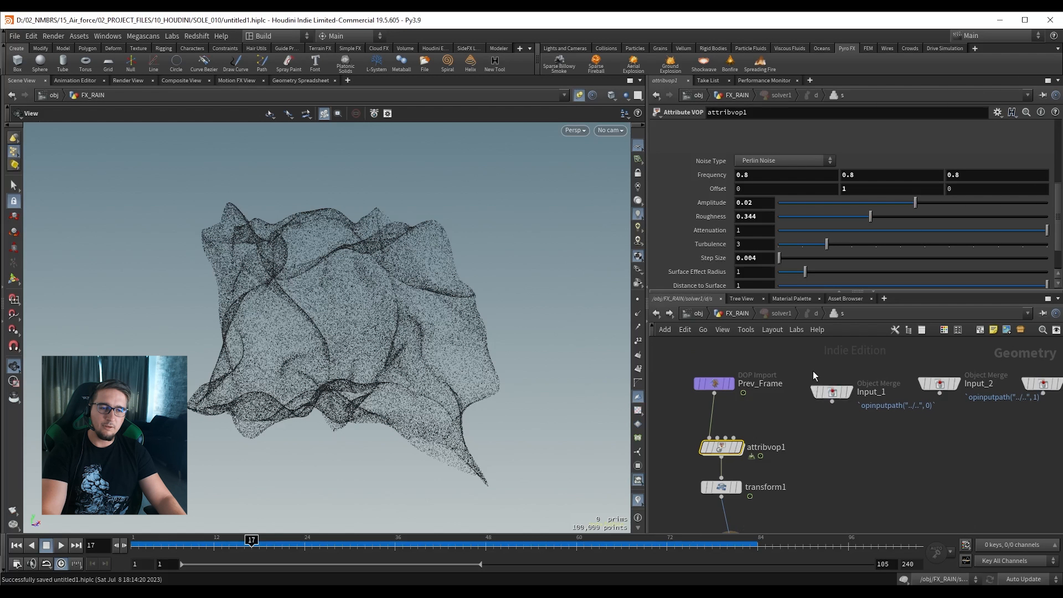
middle_drag(845, 457, 828, 421)
drag(764, 455, 713, 505)
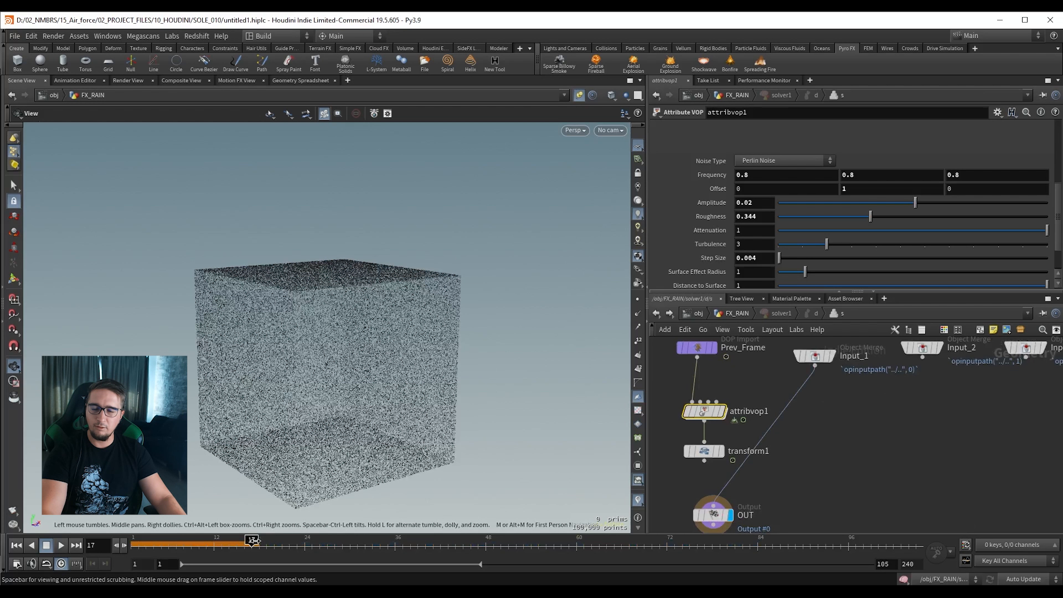
drag(254, 540, 107, 544)
drag(241, 552, 274, 549)
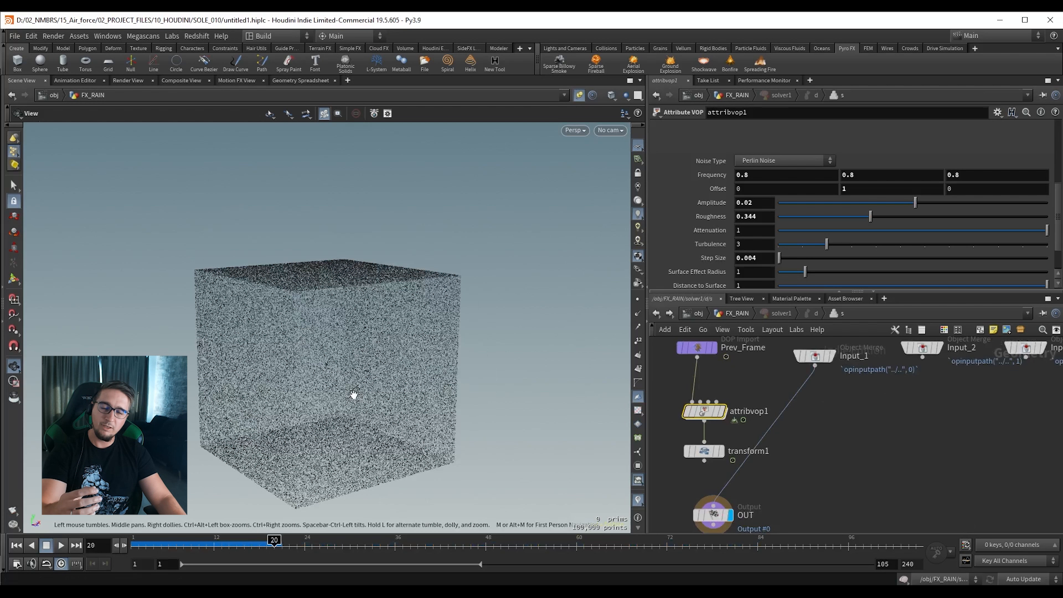
middle_drag(811, 467, 827, 374)
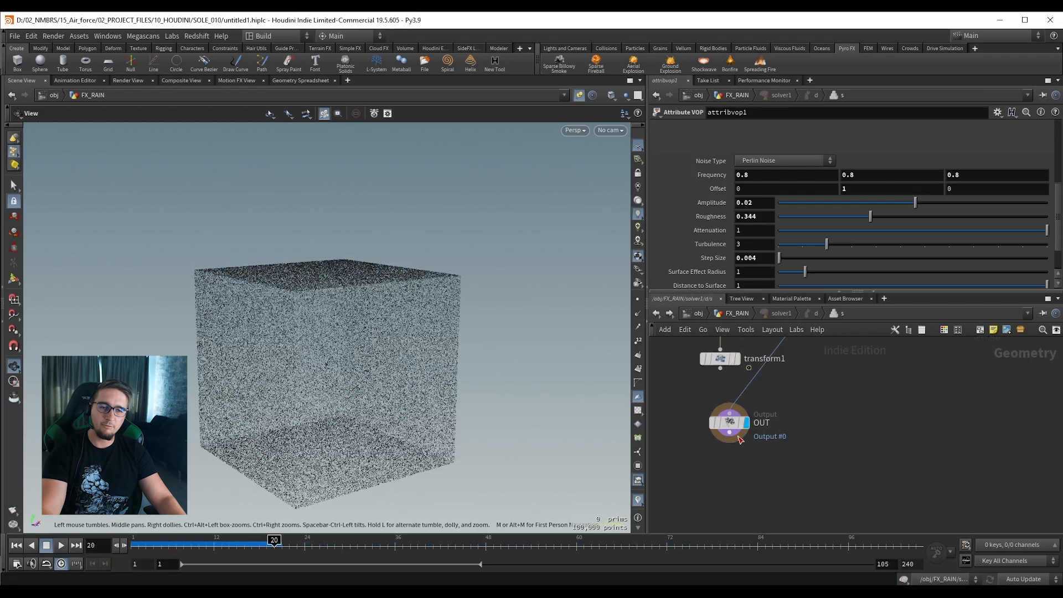
Add a Merge node combining transform1 and Input_1 inside the solver and connect its output to OUT.
drag(730, 423, 746, 459)
middle_drag(747, 382, 724, 458)
drag(697, 443, 705, 464)
text(merge)
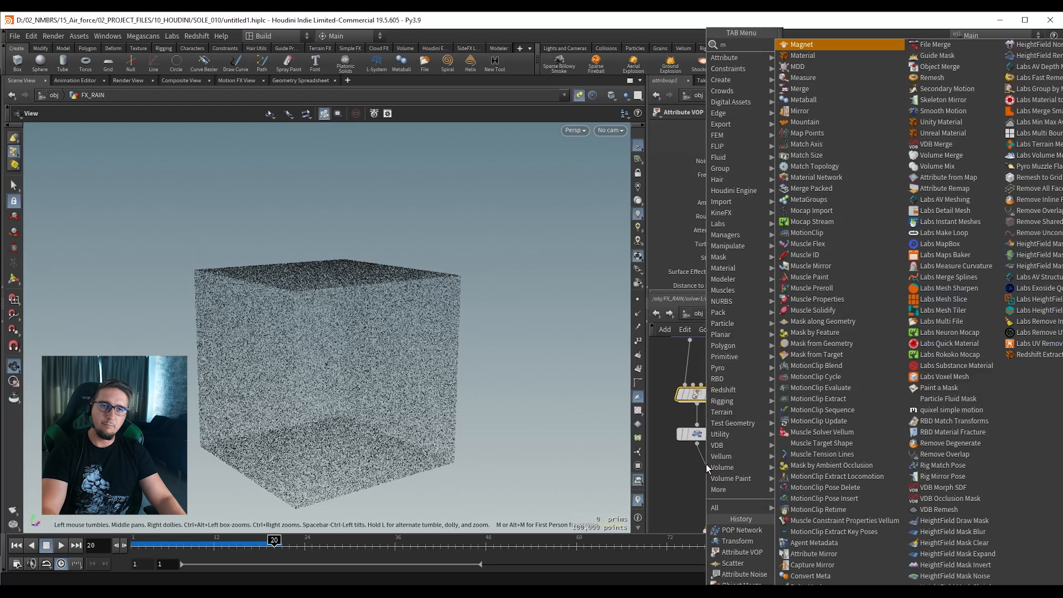
key(Return)
drag(764, 443, 719, 466)
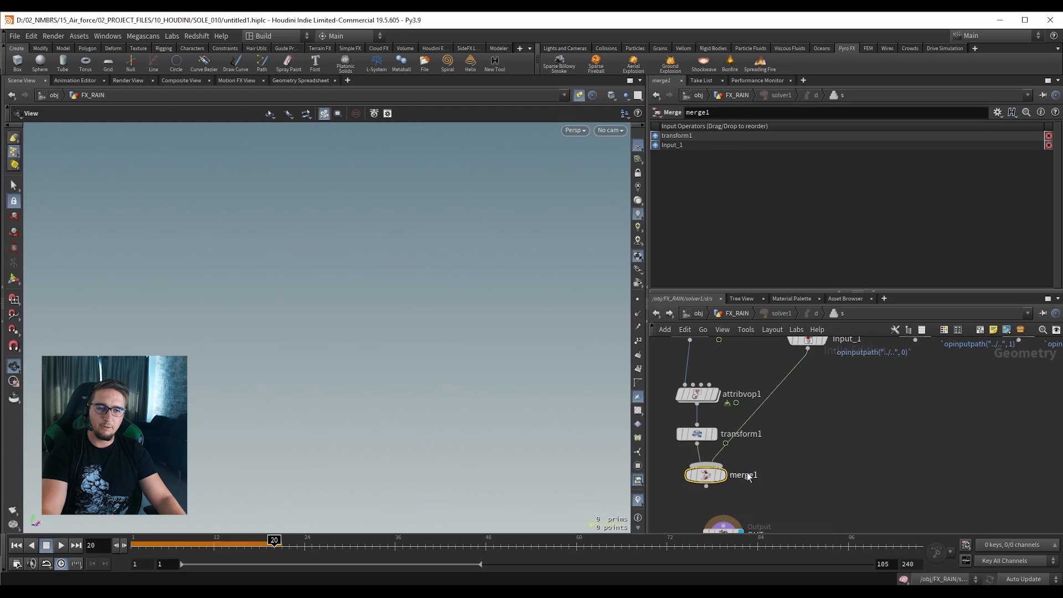
middle_drag(722, 489, 738, 458)
drag(721, 455, 738, 488)
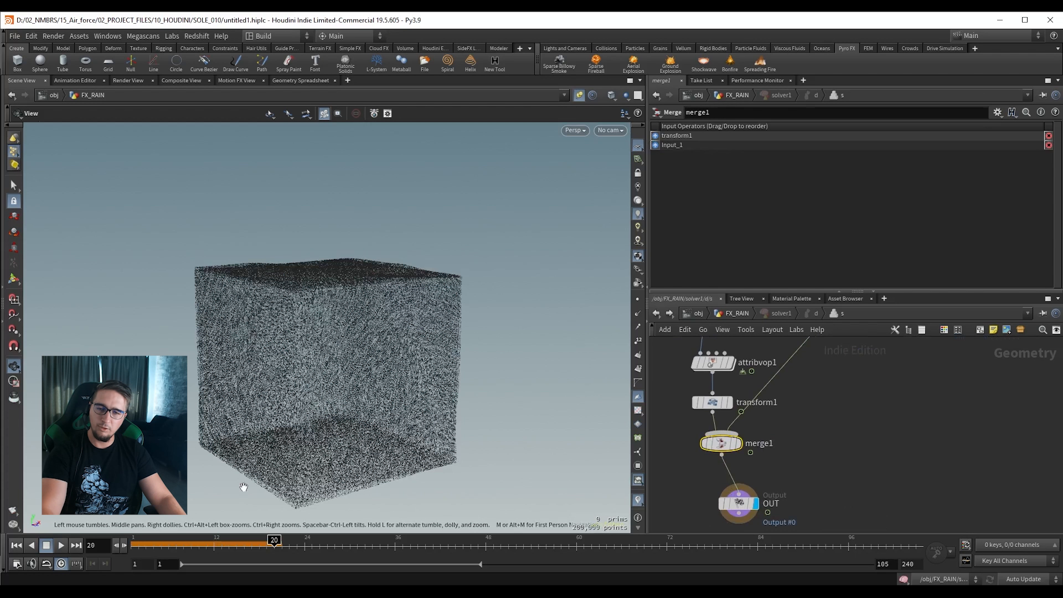
Play the merged simulation from frame 1 to frame 39 and inspect the accumulated points in the viewport.
click(22, 546)
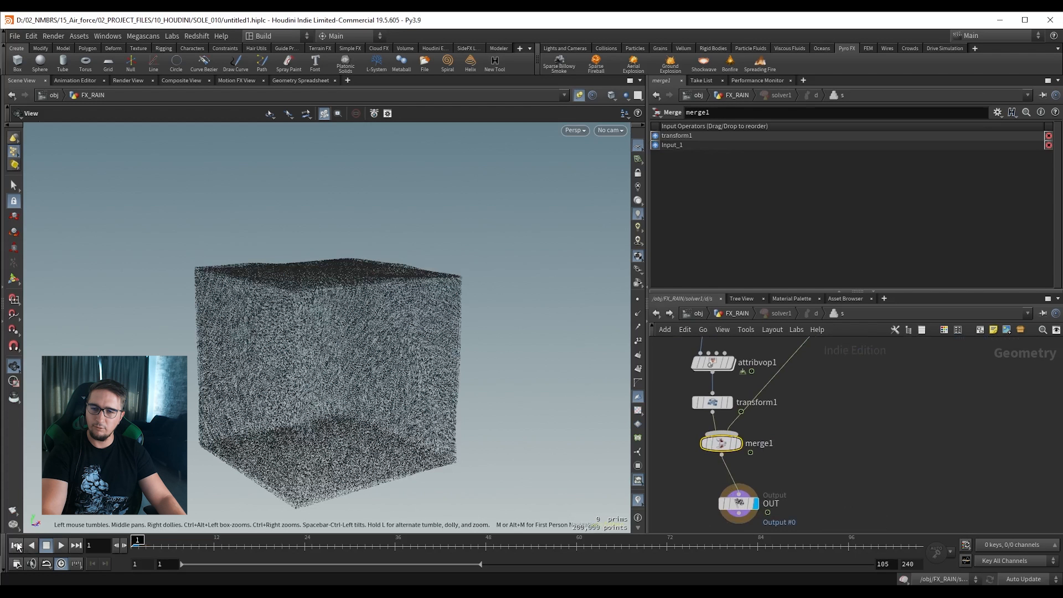
click(61, 545)
drag(299, 337, 325, 361)
click(61, 545)
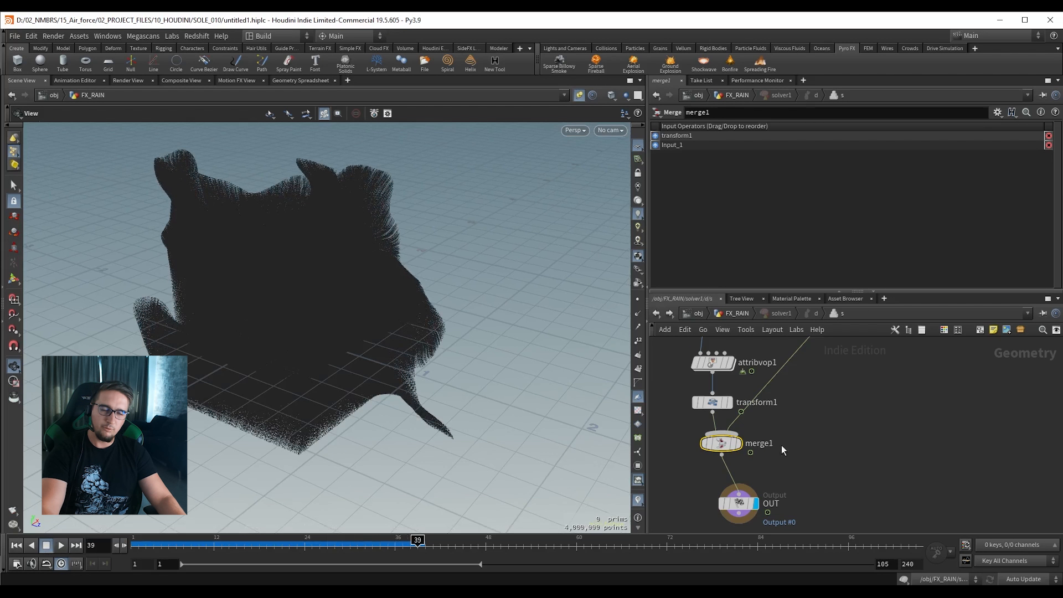
drag(315, 272, 272, 265)
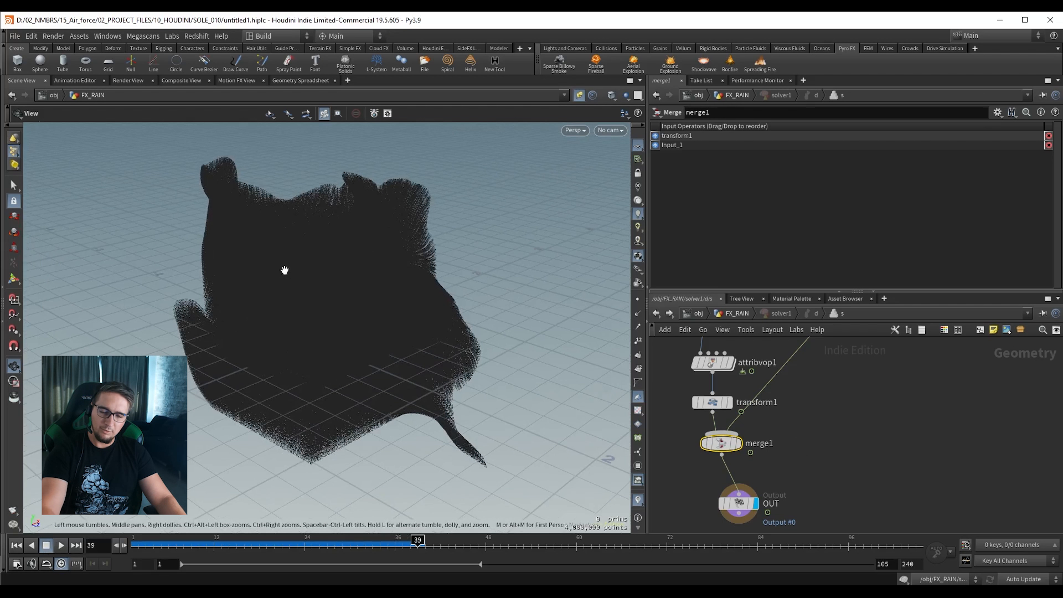
Return to the FX_RAIN network and set scatter1's Force Total Count to 1000.
key(u)
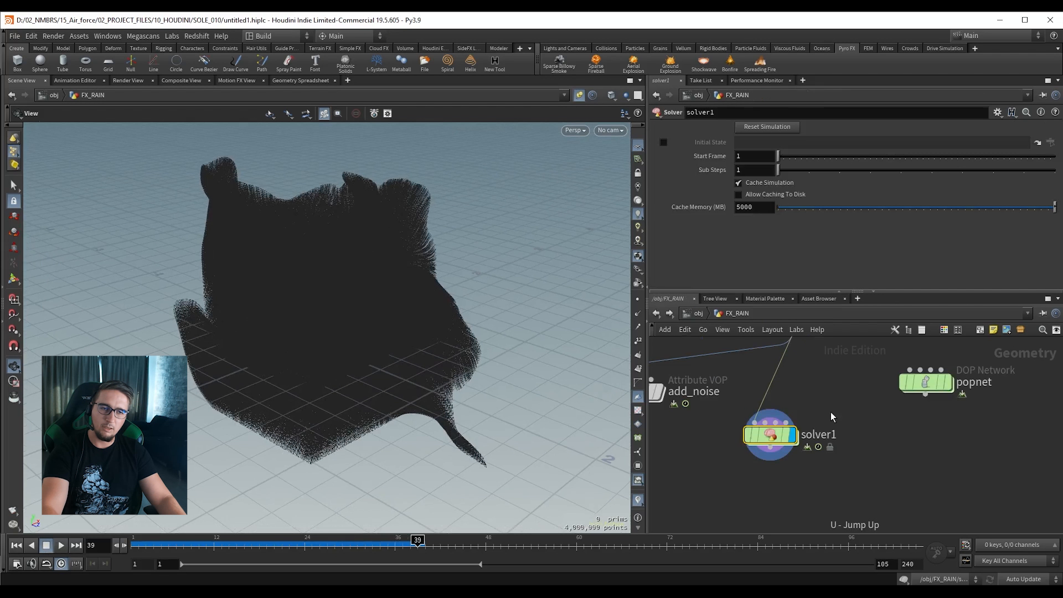
middle_drag(841, 403, 832, 492)
click(769, 409)
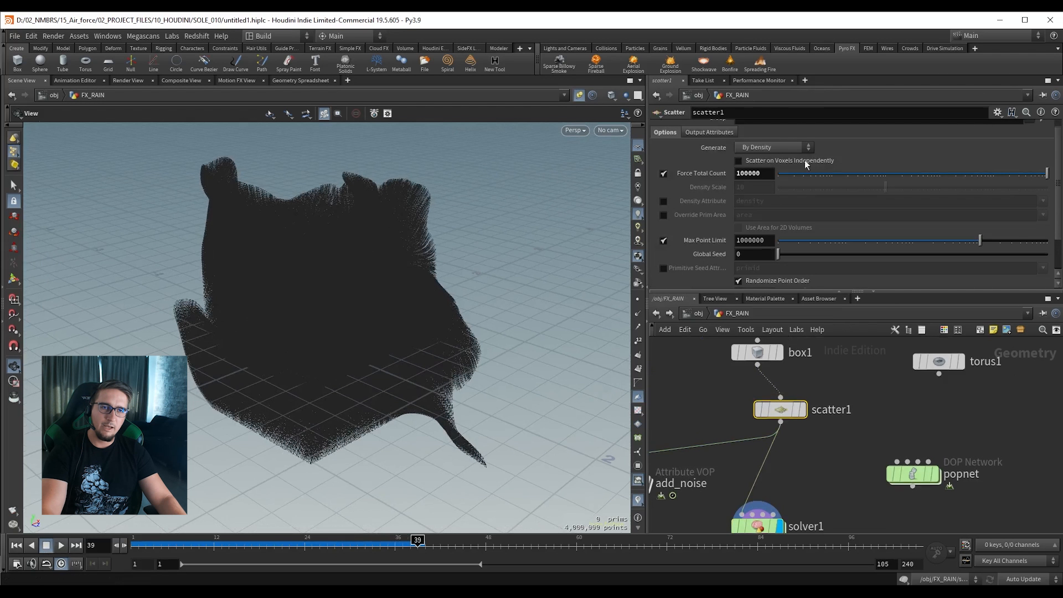
click(764, 173)
key(BackSpace)
key(BackSpace)
key(Return)
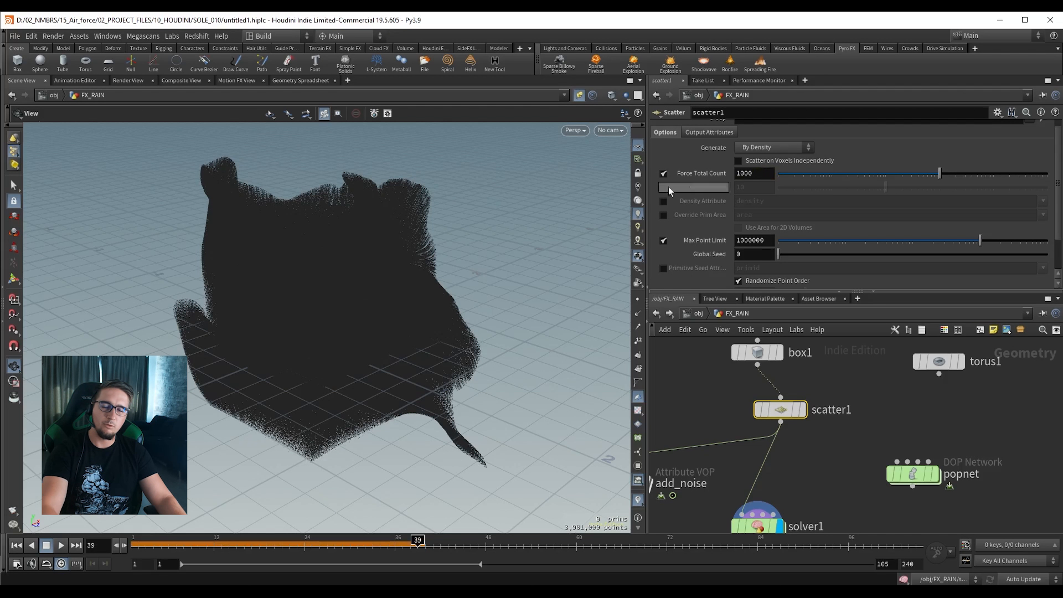
Play back solver1's simulation to examine the particle trails, stop at frame 42 and select popnet.
click(59, 545)
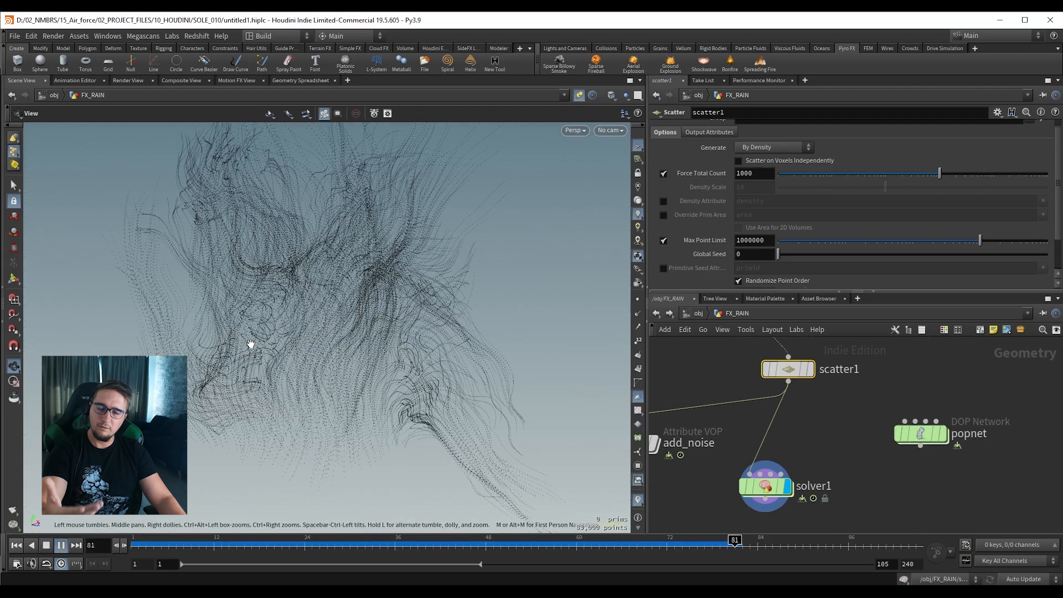
click(60, 545)
click(916, 434)
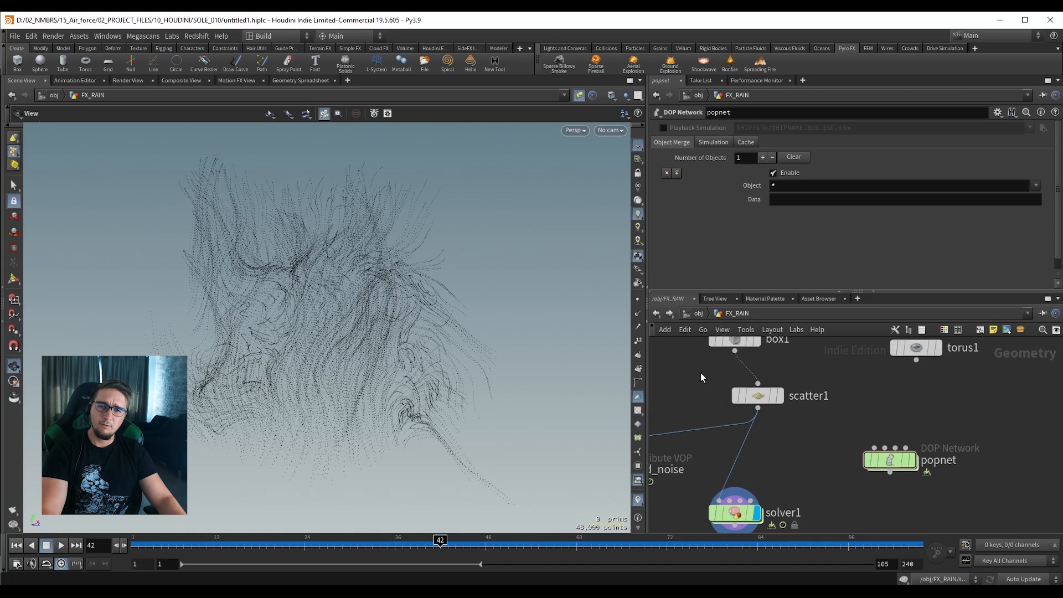
Display scatter1's points in the viewport and set the particle point size to about 6.23 pixels.
click(742, 395)
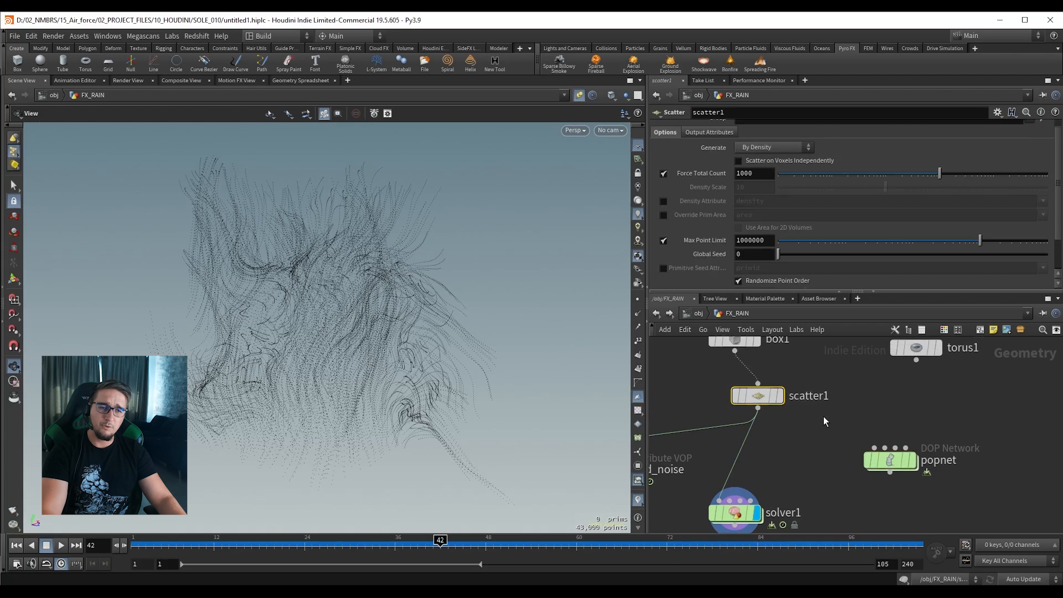
mouse_move(758, 401)
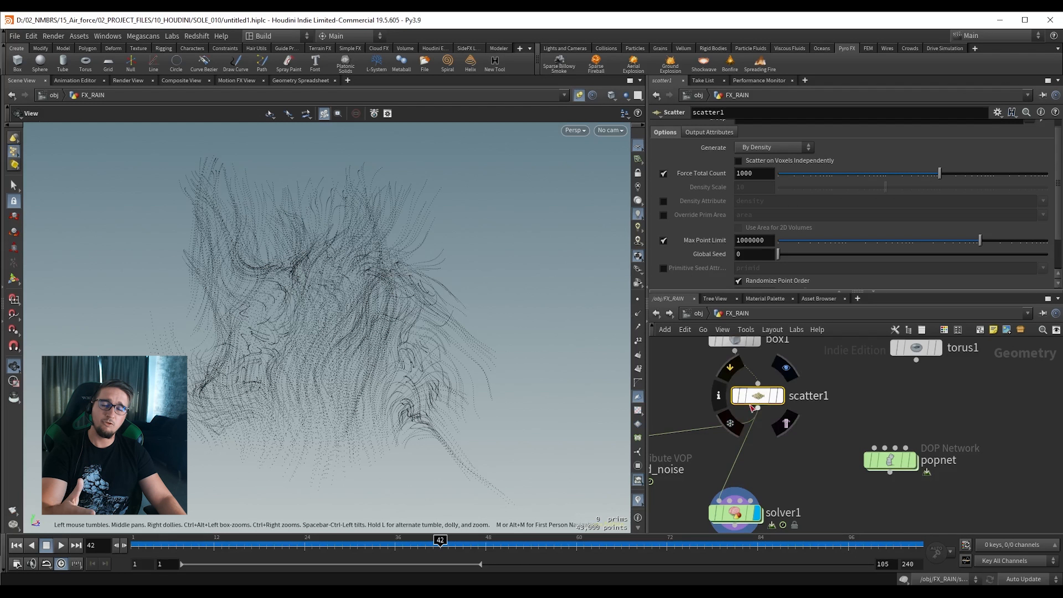
click(786, 367)
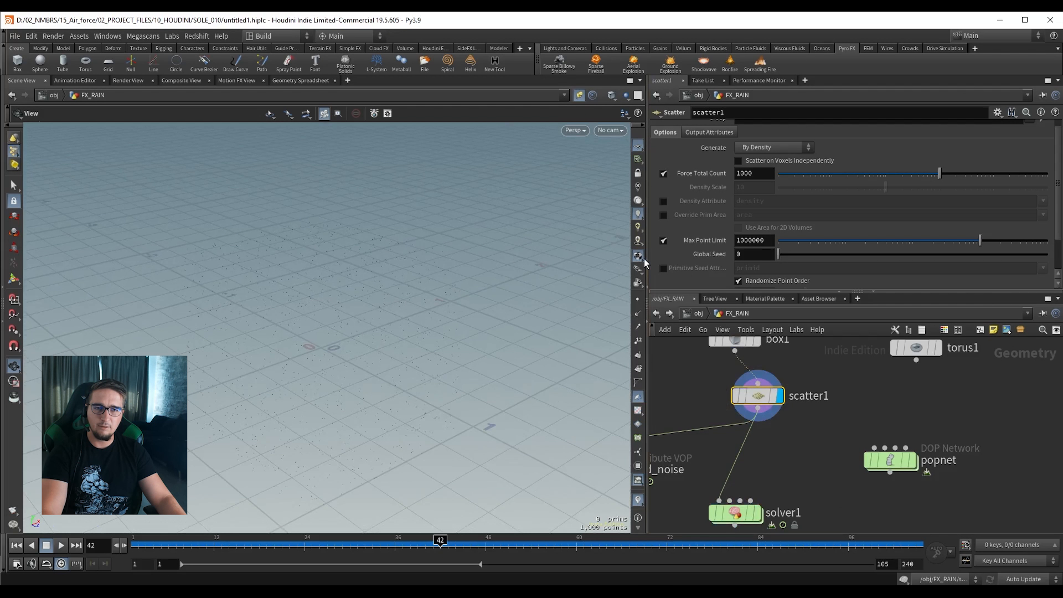
click(638, 256)
click(683, 504)
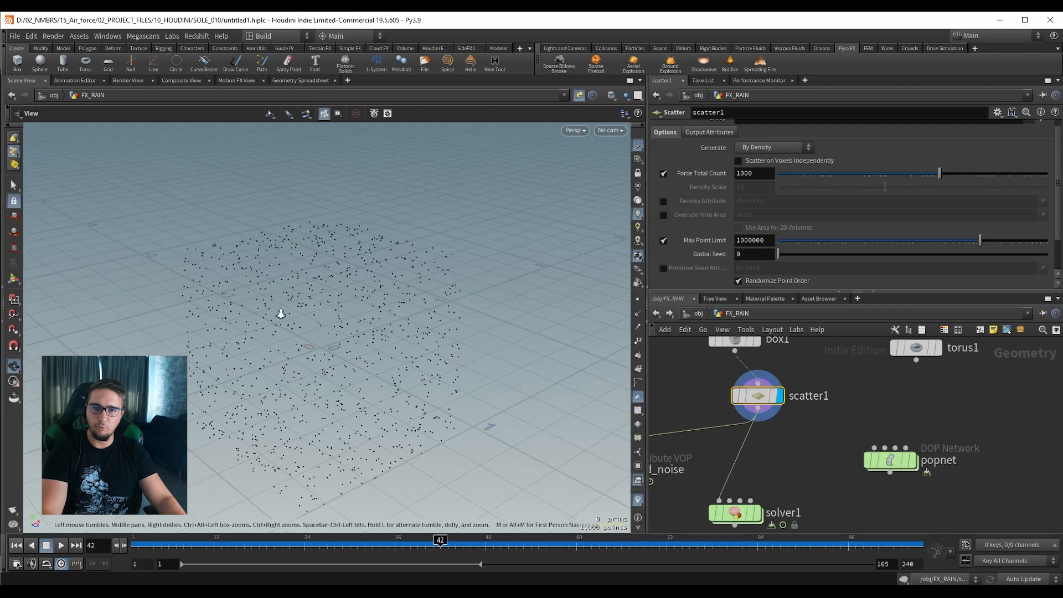
drag(261, 288, 347, 283)
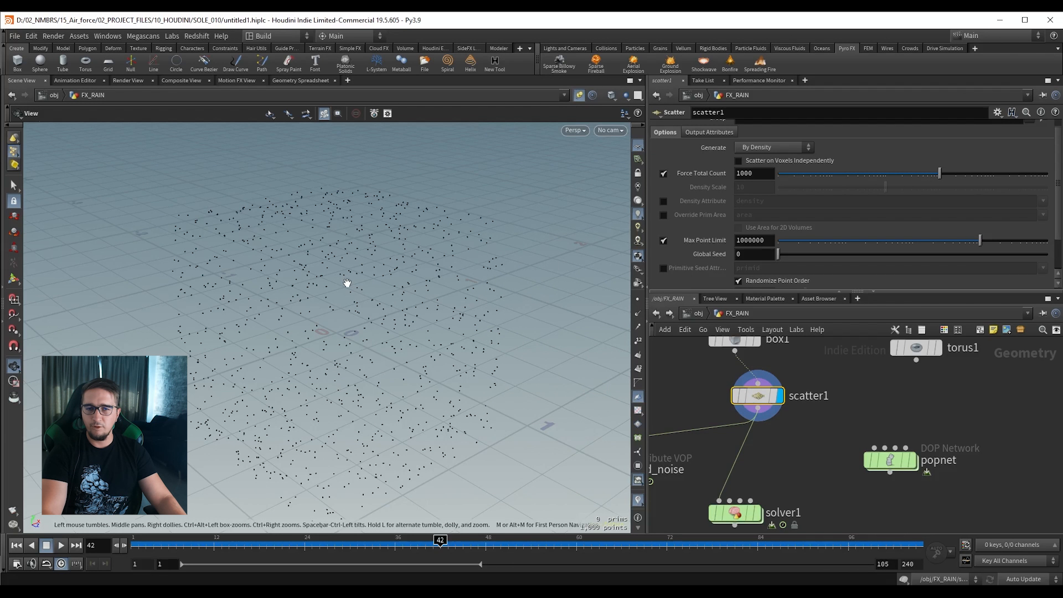
key(d)
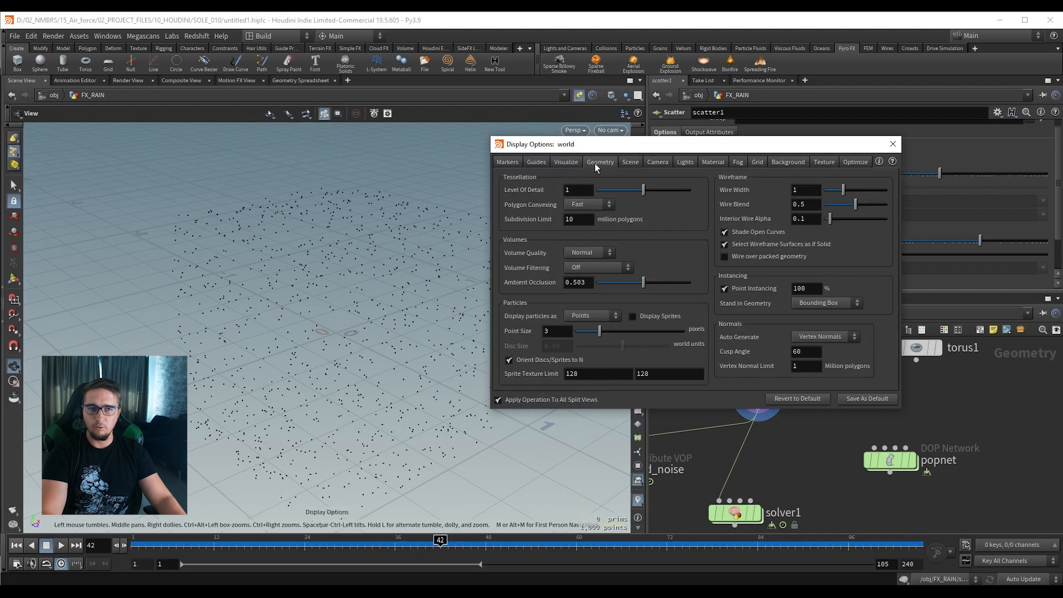
drag(602, 336, 640, 339)
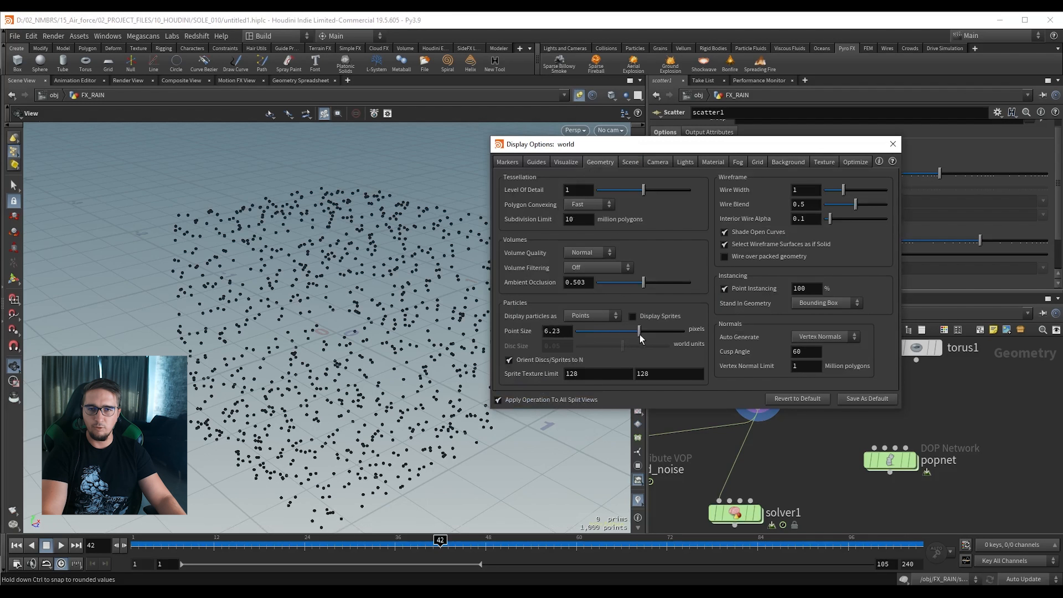
click(892, 144)
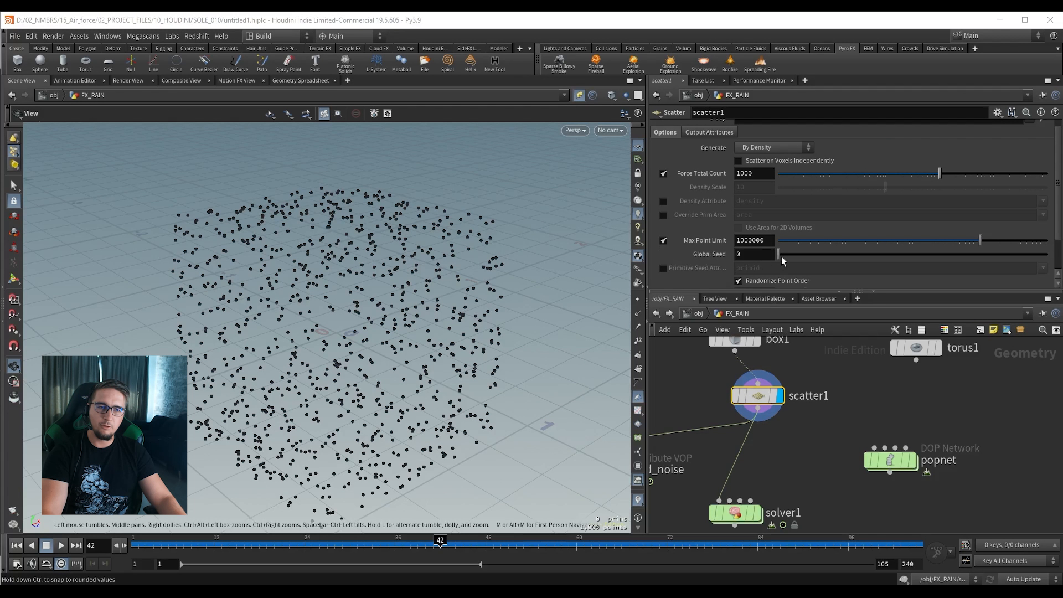
Try a Global Seed of 0.88 on scatter1, save the scene, and replace the seed with the expression $F.
drag(779, 258, 802, 257)
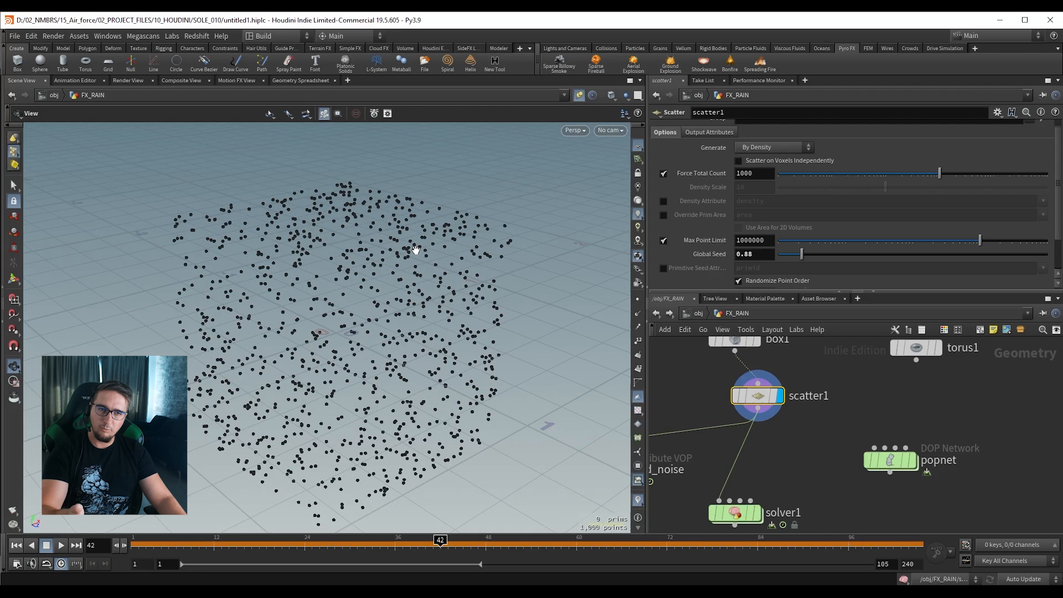
key(ctrl+s)
mouse_move(705, 256)
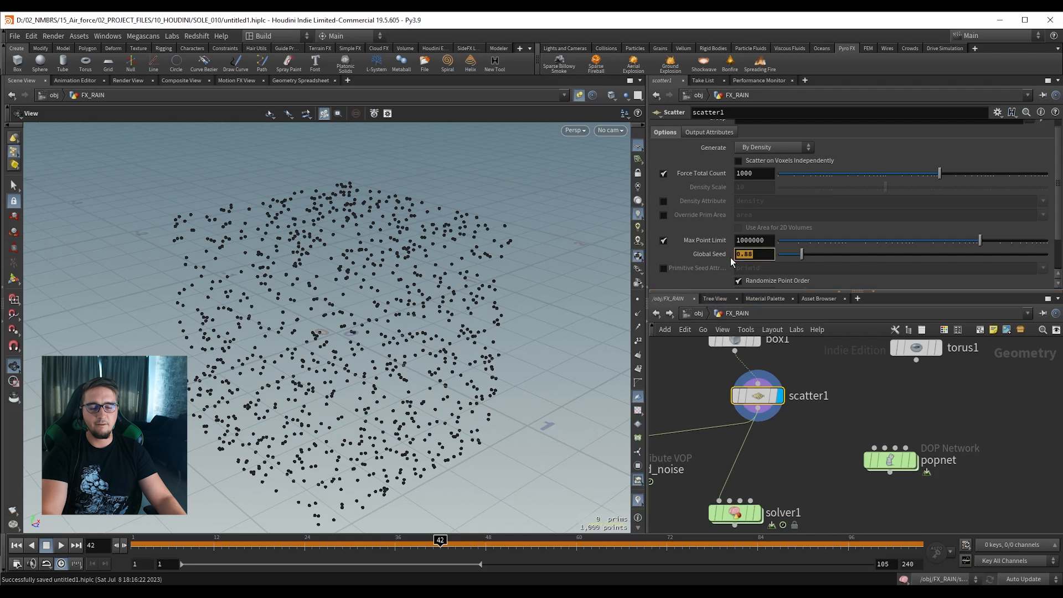
text($F)
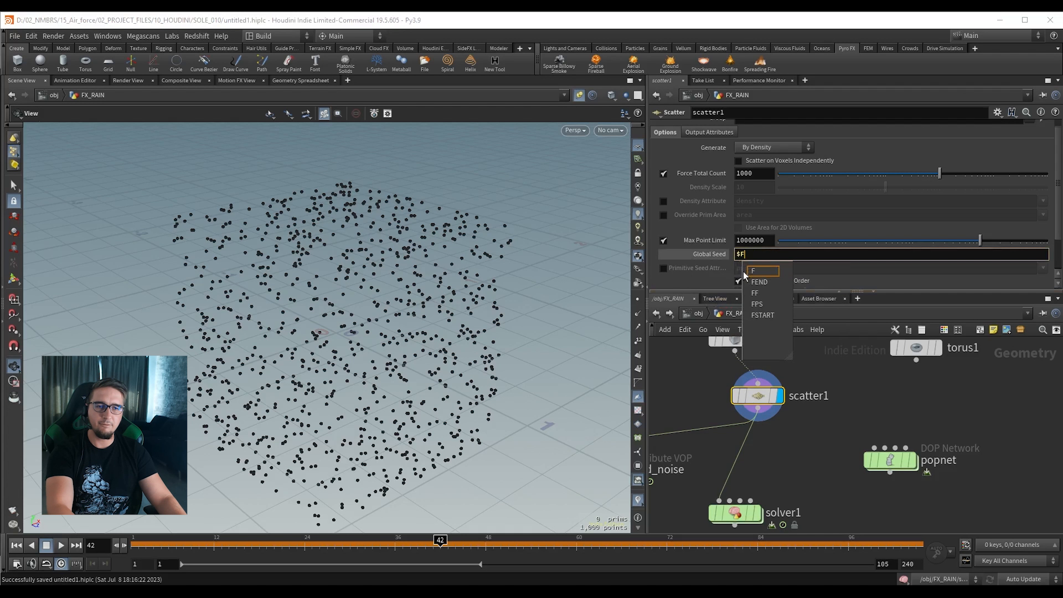
key(Return)
click(712, 253)
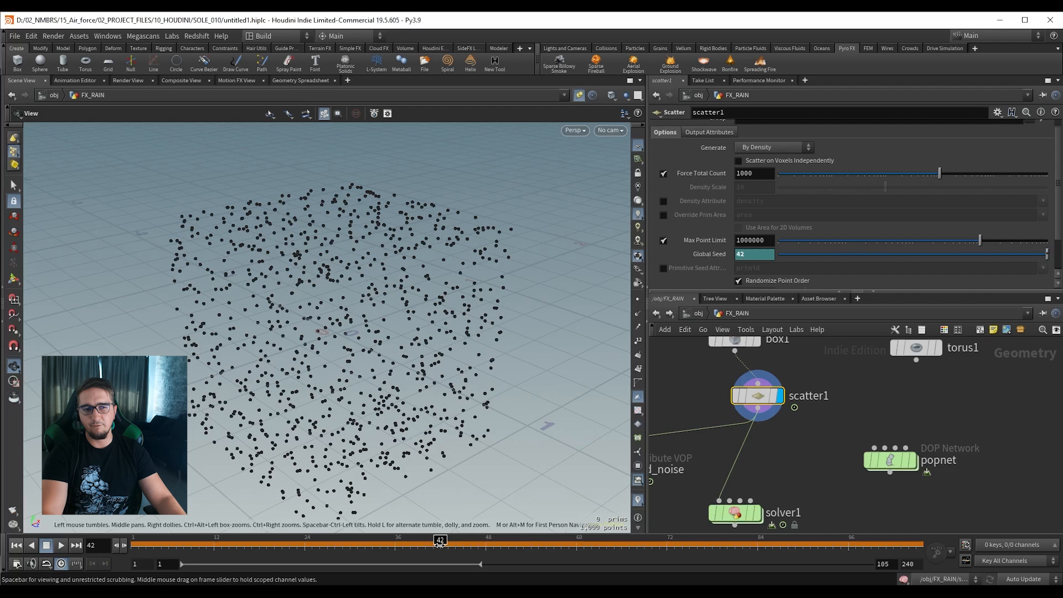
Step forward frame by frame to frame 51 to compare scatter1's point distribution, show the Global Seed expression and save the scene.
key(Right)
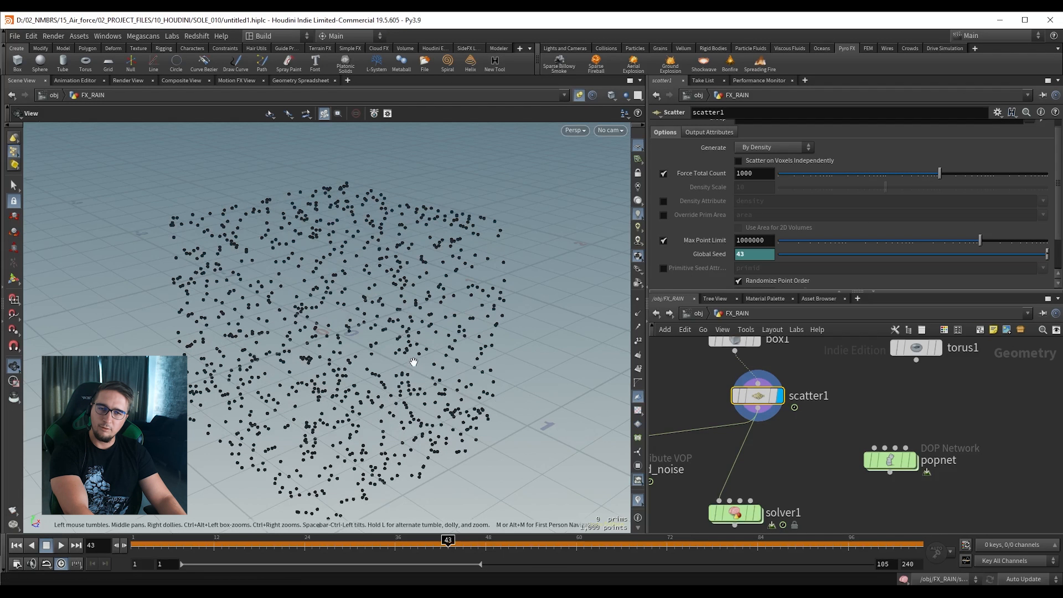
key(Right)
key(Right)
key(Right)
key(Right)
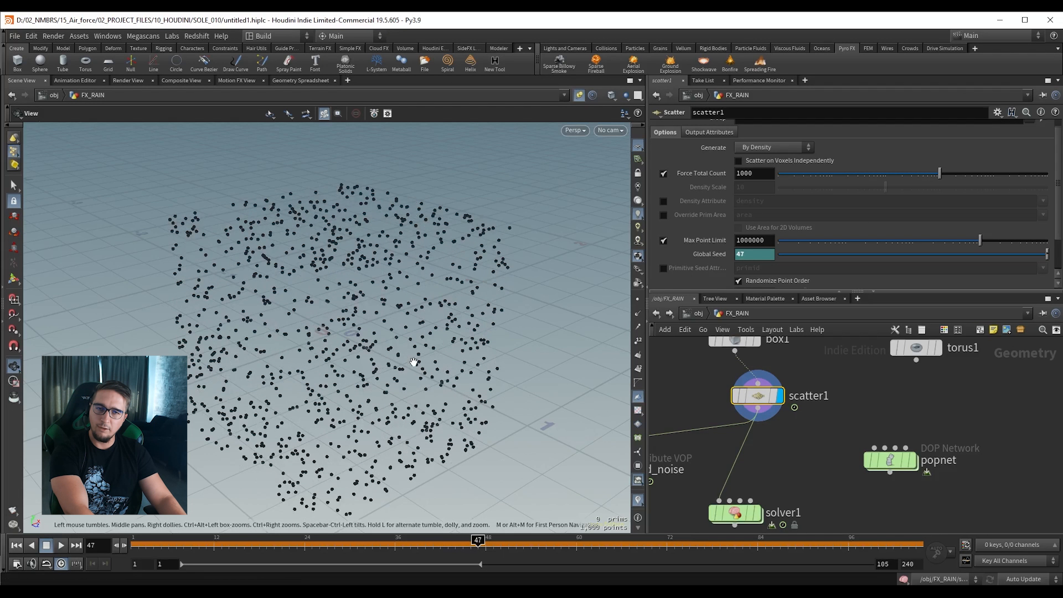
key(Right)
key(Right)
key(Right)
key(Right)
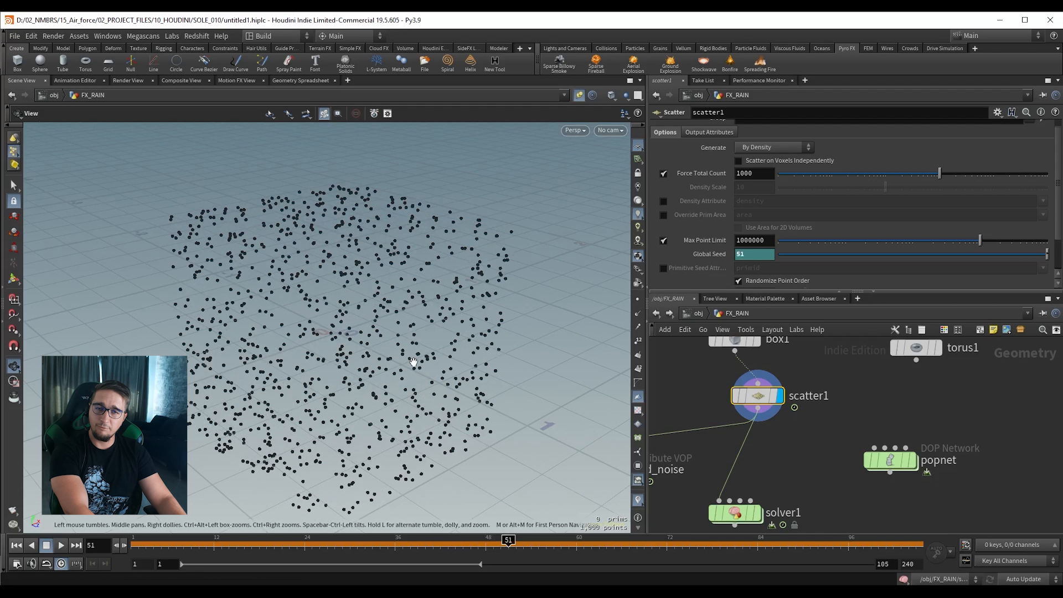
click(711, 256)
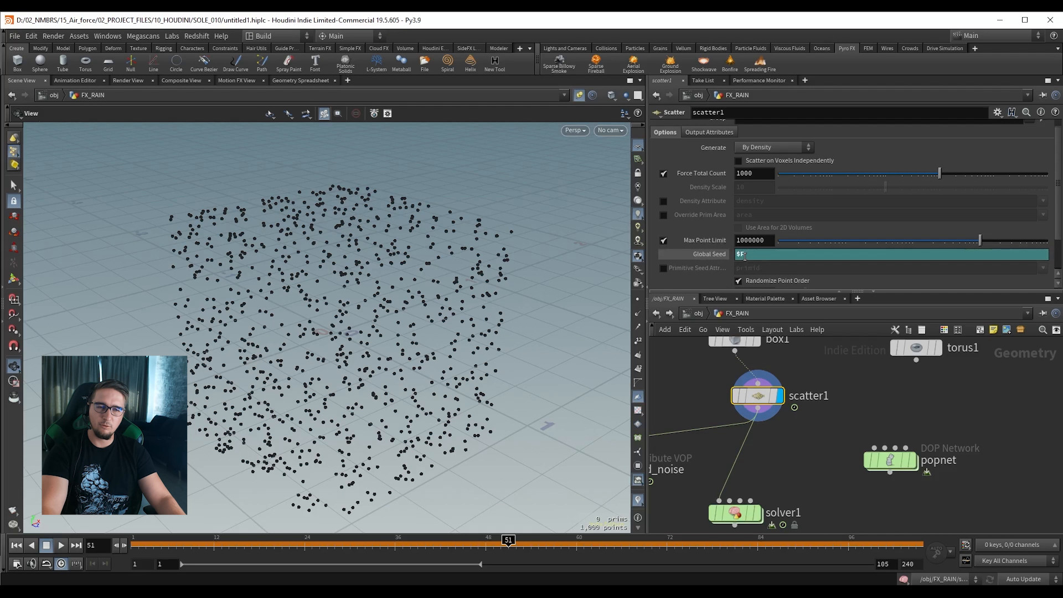
key(ctrl+s)
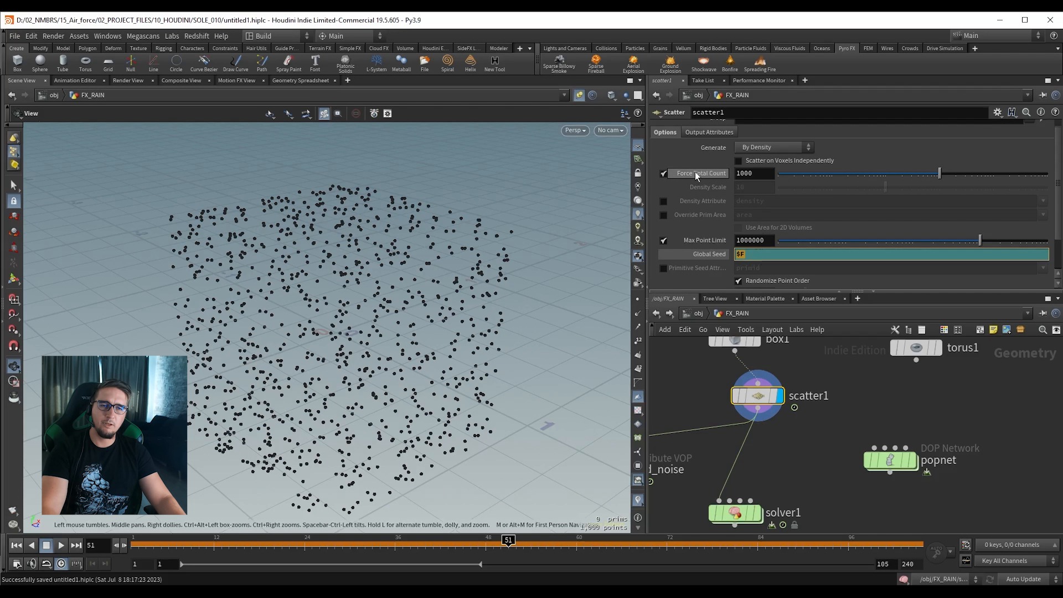
Try the expression $F as scatter1's Force Total Count, save the scene and scrub from frame 1 to frame 65.
drag(768, 173, 725, 174)
text($F)
key(Return)
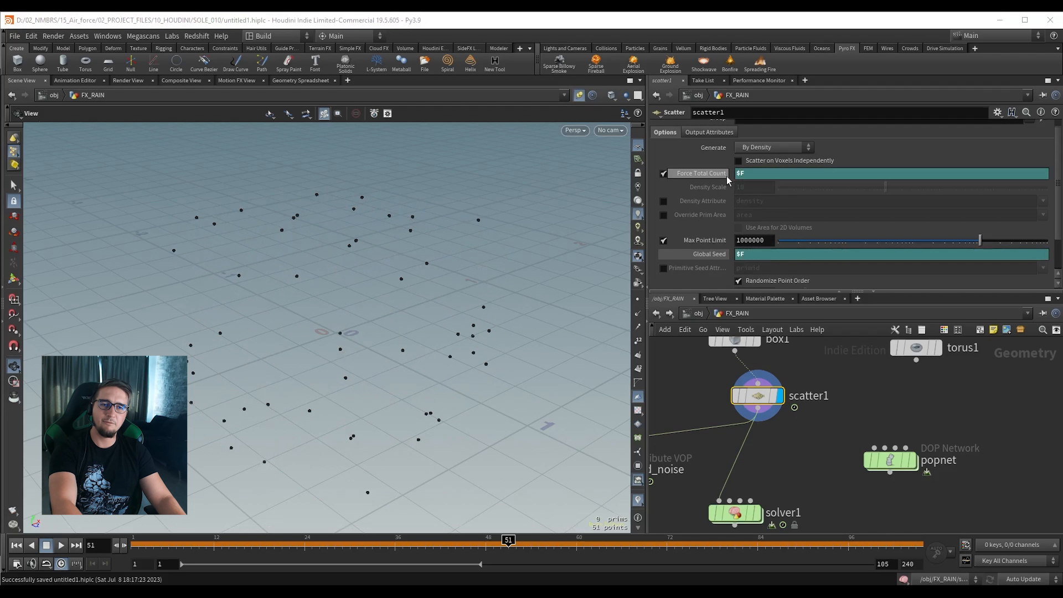
key(ctrl+s)
click(138, 542)
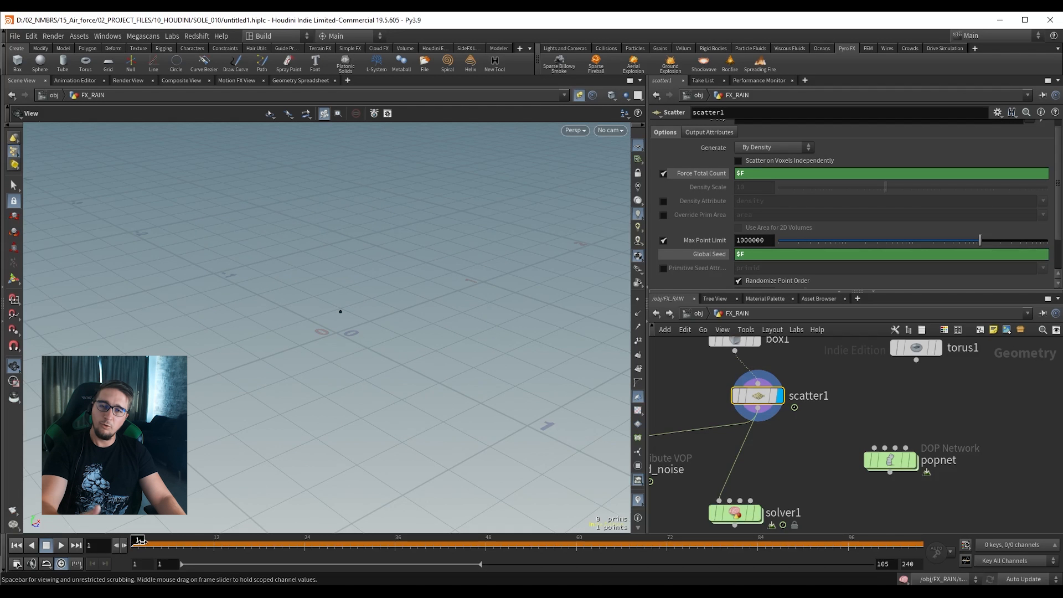
click(711, 173)
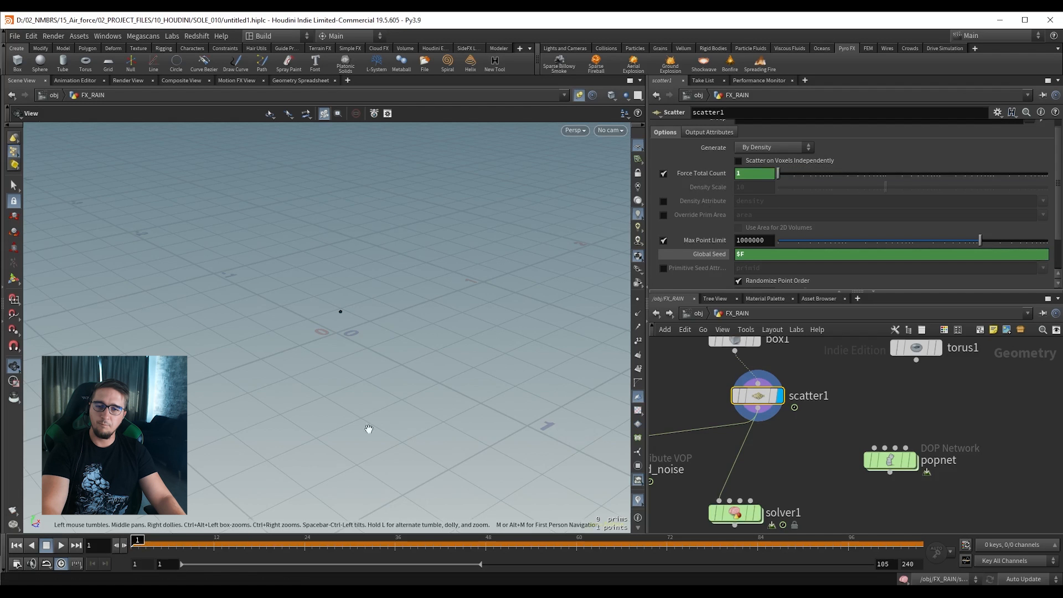
click(139, 541)
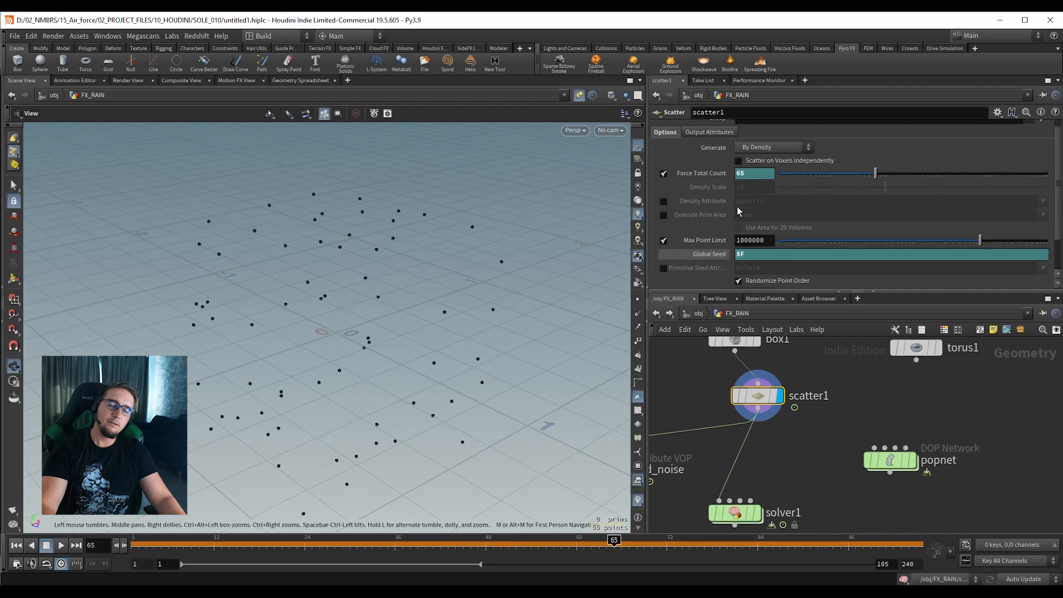
Replace the expression in scatter1's Force Total Count with 1000 and return to frame 1.
ctrl+shift+click(754, 175)
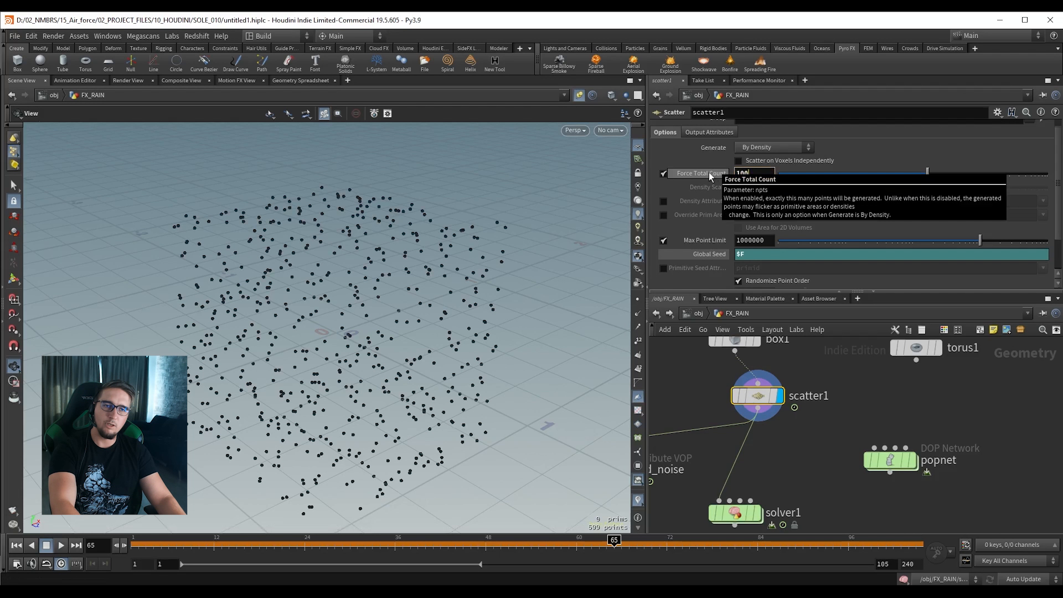
text(1000)
key(Return)
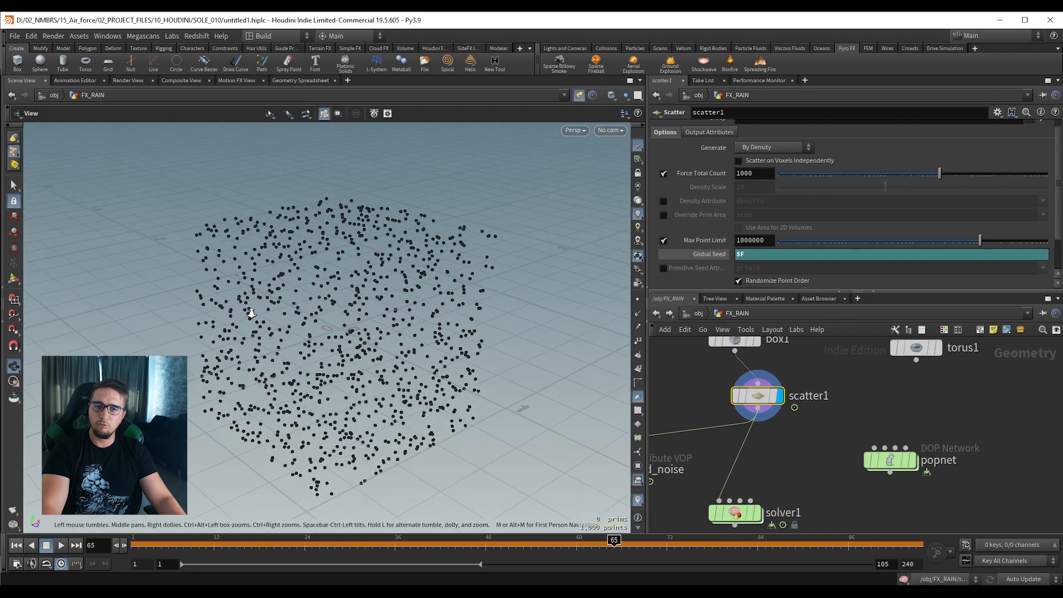
click(16, 545)
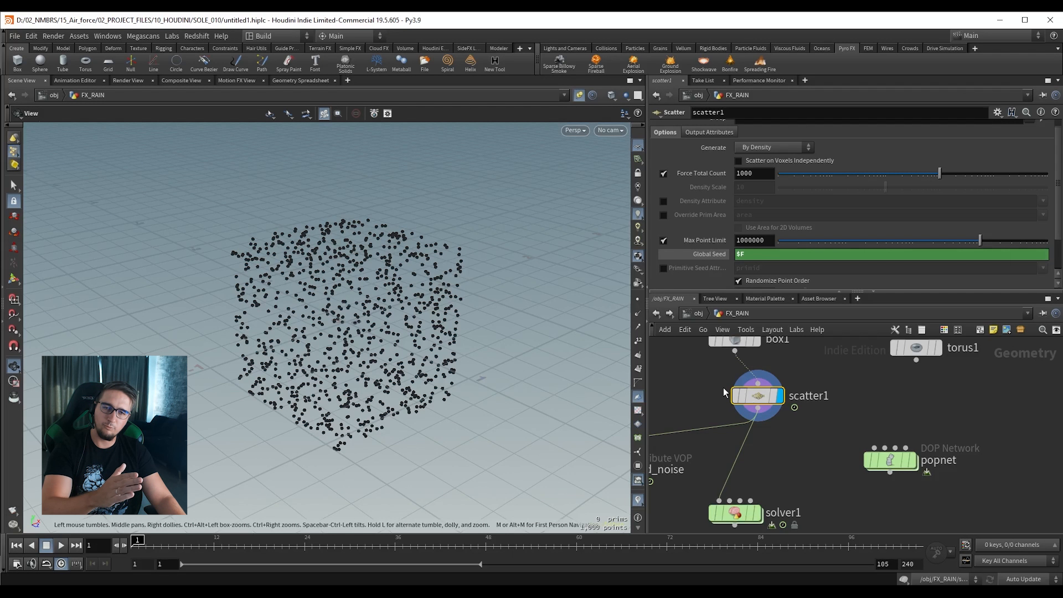
Switch the displayed node from scatter1 to solver1 and play the simulation from frame 1.
middle_drag(813, 482, 837, 403)
drag(819, 467, 713, 430)
key(r)
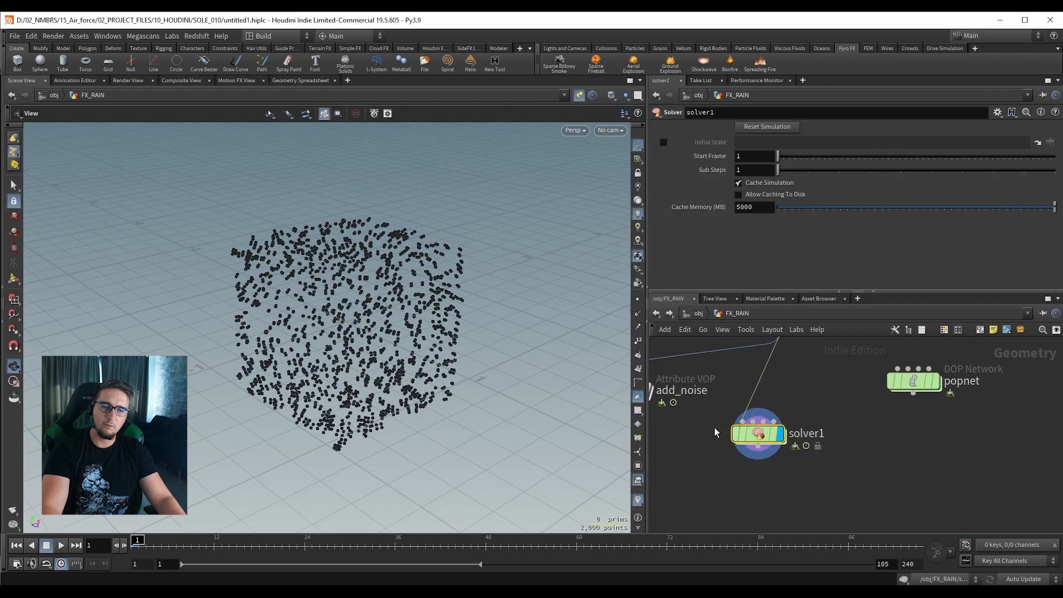
scroll(383, 342, down, 2)
click(65, 545)
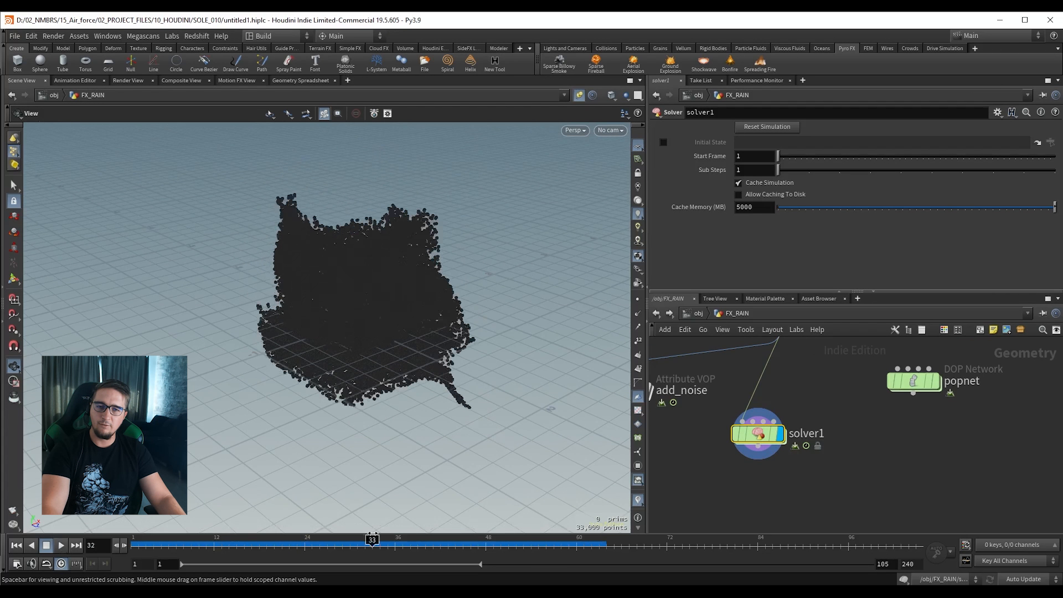
Display the viewport particles as Pixels instead of Points, replay the simulation to frame 40 and save the scene.
right_click(638, 257)
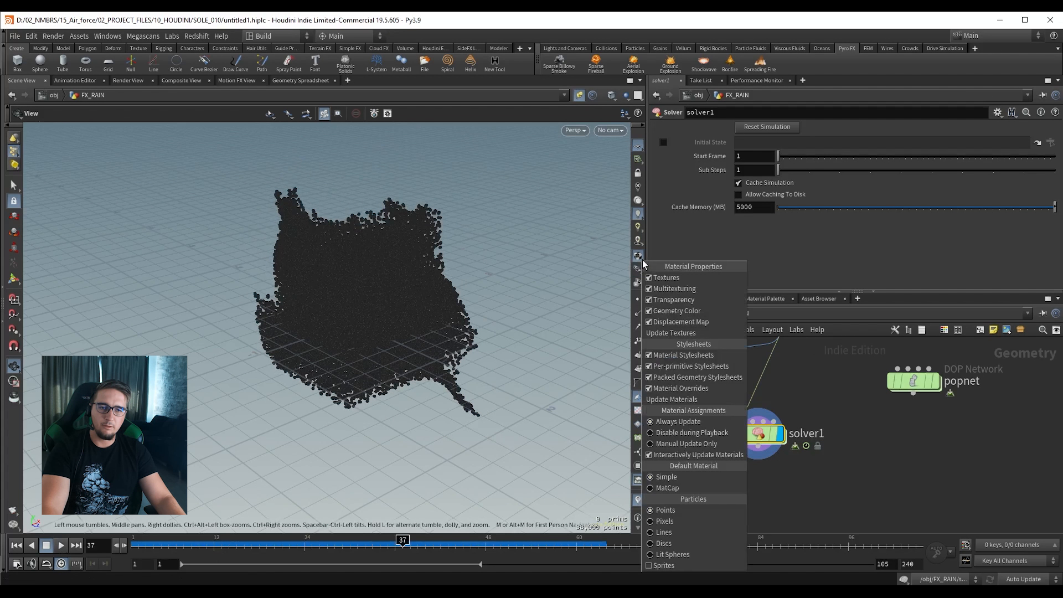
click(664, 521)
drag(351, 292, 362, 351)
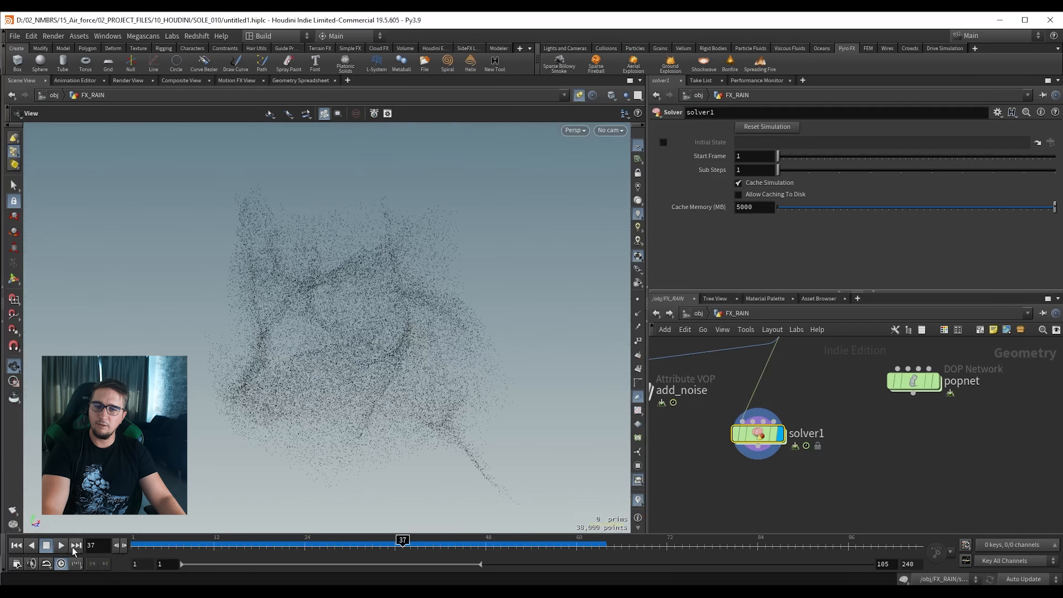
click(62, 547)
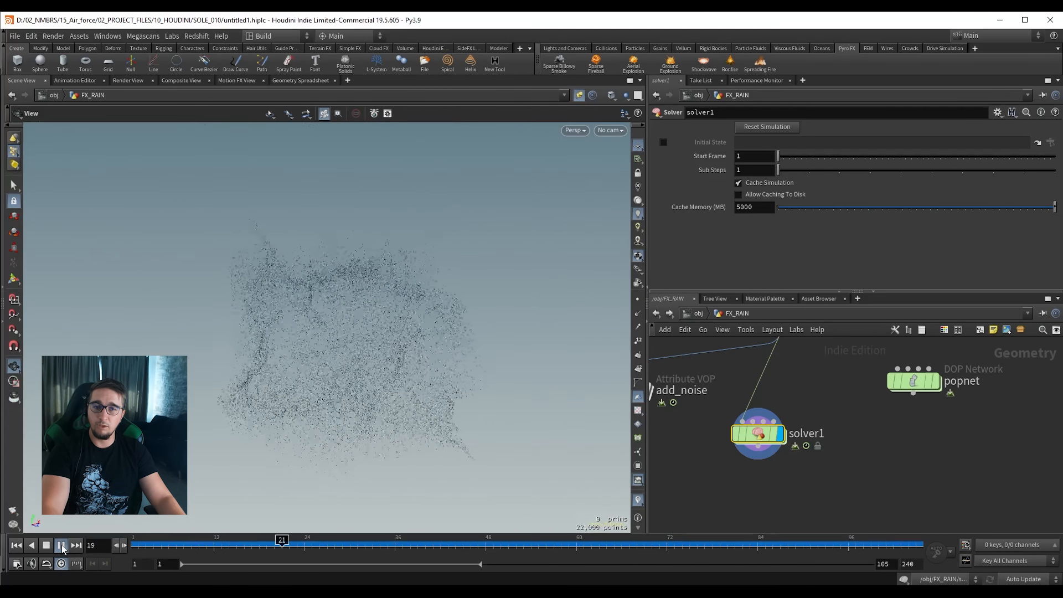
click(62, 546)
key(ctrl+s)
Raise scatter1's Force Total Count to 3895 and play the simulation from the first frame.
middle_drag(808, 360, 807, 437)
click(786, 394)
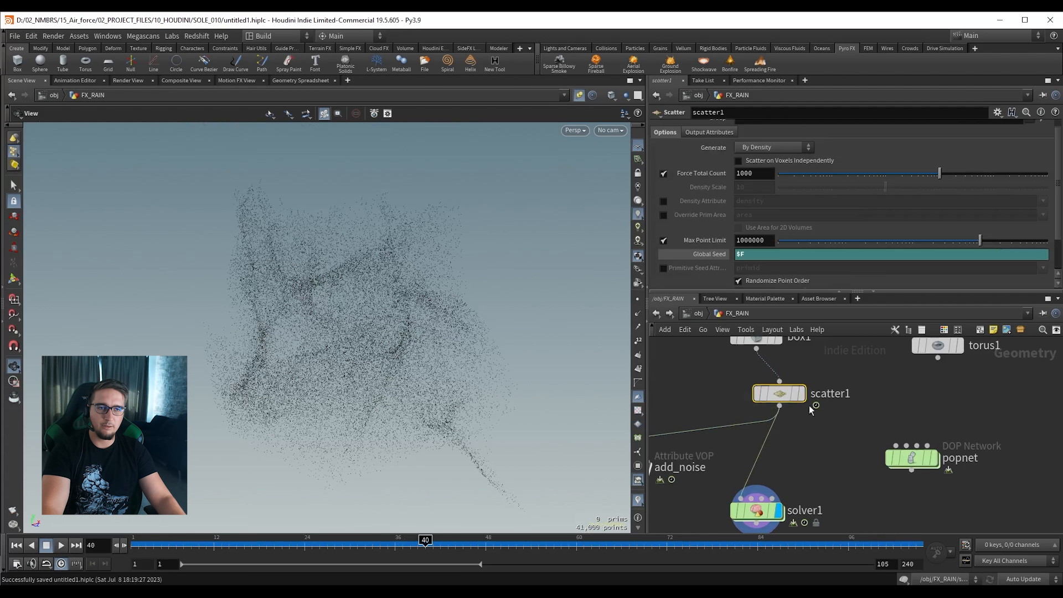
drag(941, 175, 972, 177)
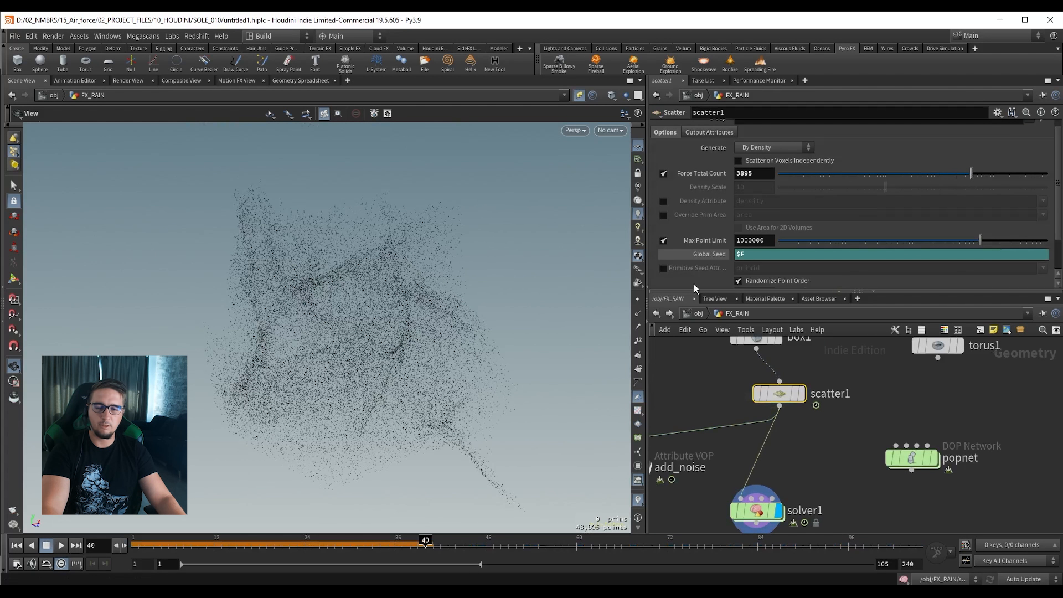
click(16, 545)
click(61, 545)
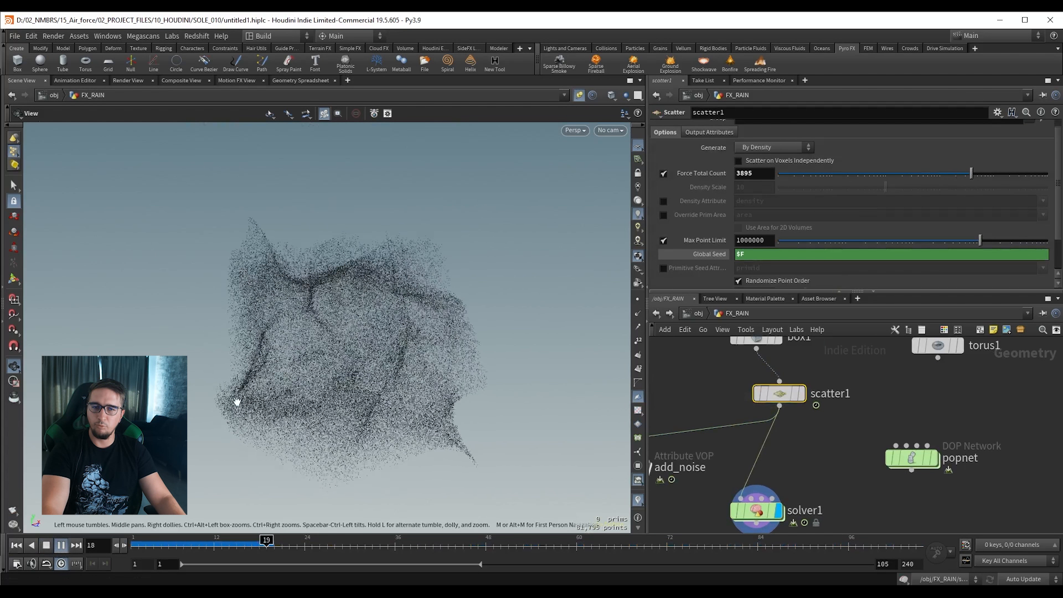
Inside solver1, try a noise Frequency of 1.4 on all axes and a Roughness of 0.383 on attribvop1.
click(802, 510)
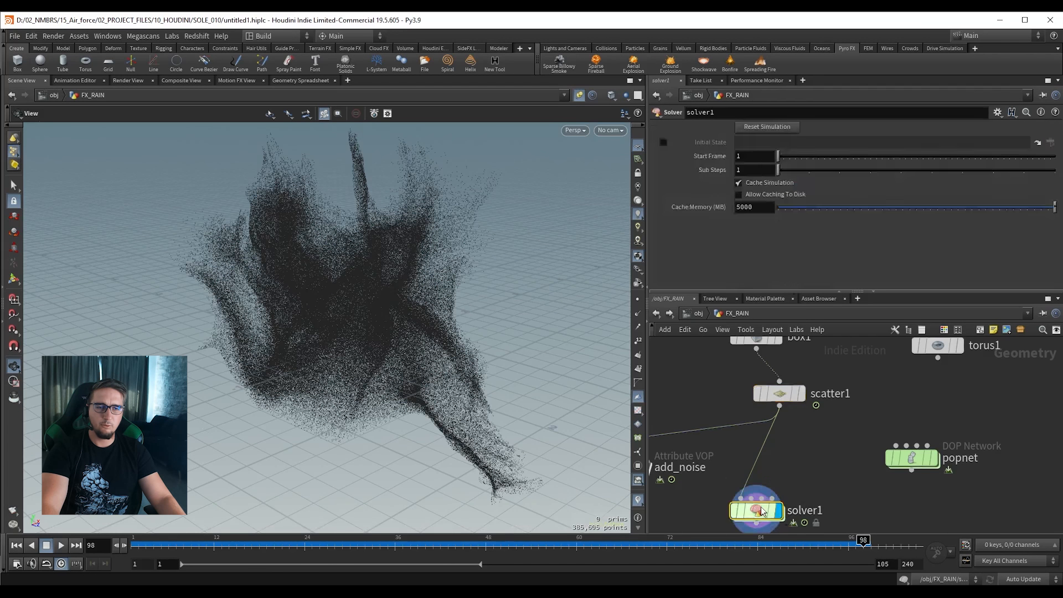
double_click(802, 510)
click(751, 421)
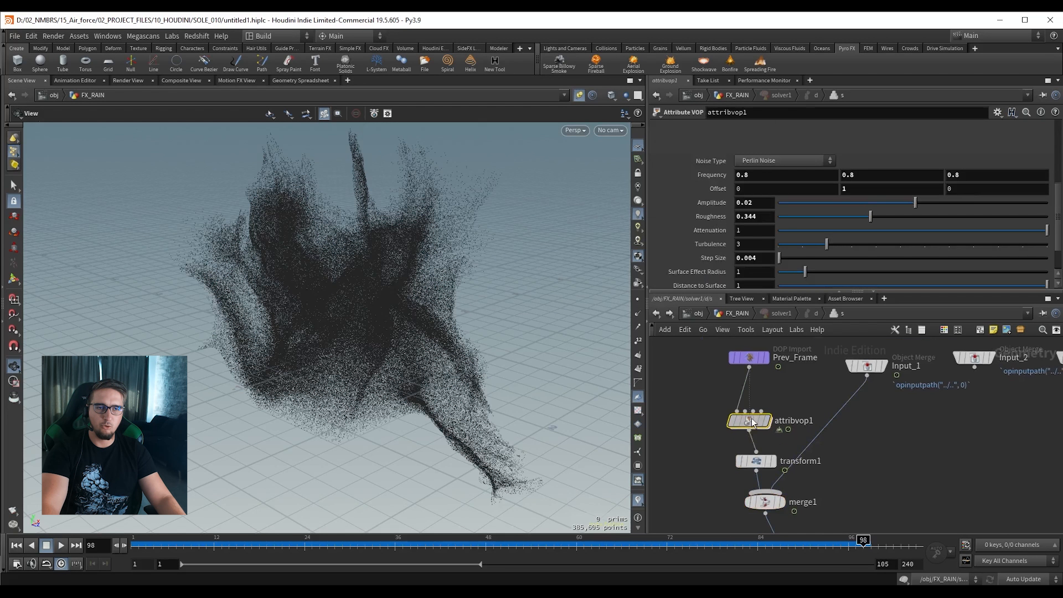
middle_drag(737, 181, 879, 204)
drag(871, 220, 881, 221)
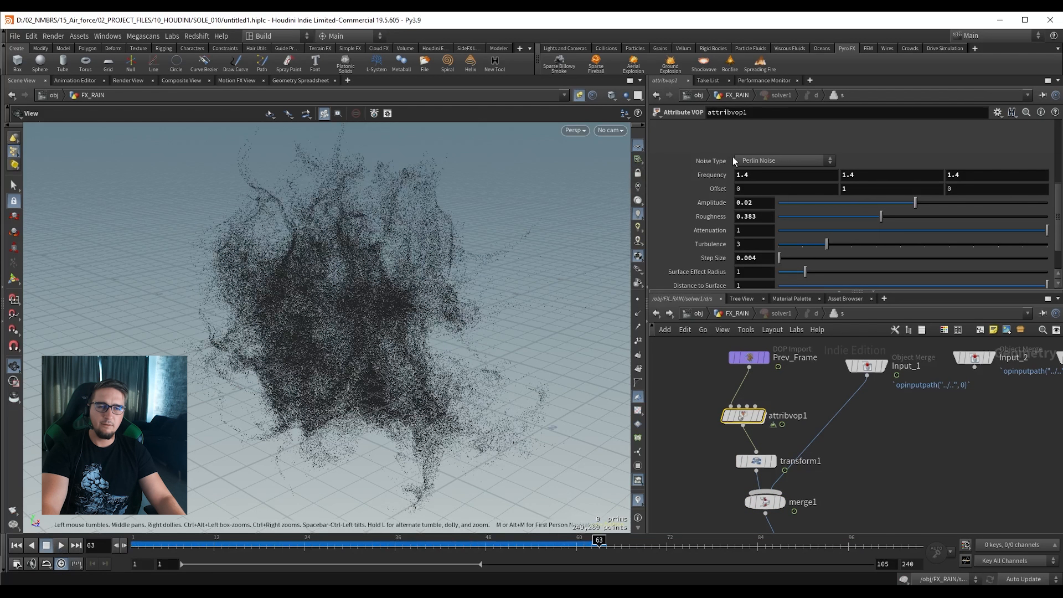
Try Simplex Noise with a Y Offset of 2 on attribvop1 and replay the simulation from the first frame.
click(752, 160)
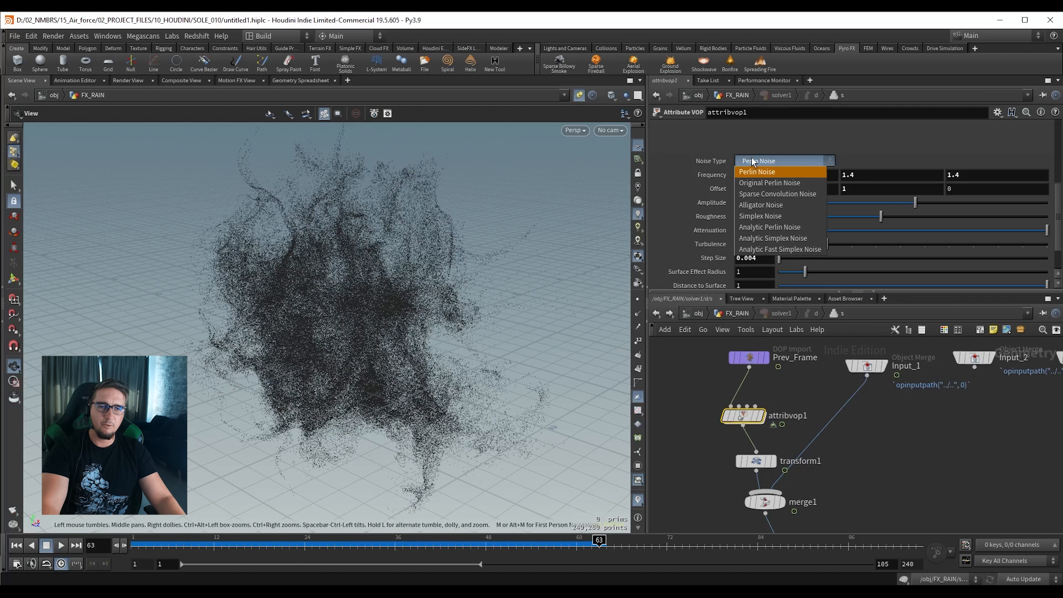
click(768, 216)
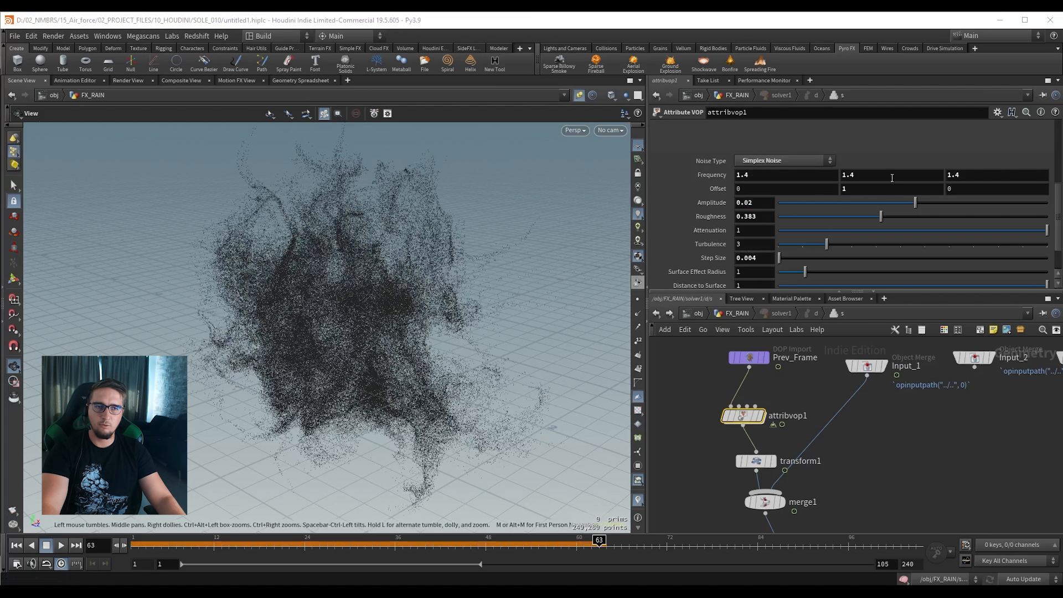
double_click(841, 191)
text(2)
key(Return)
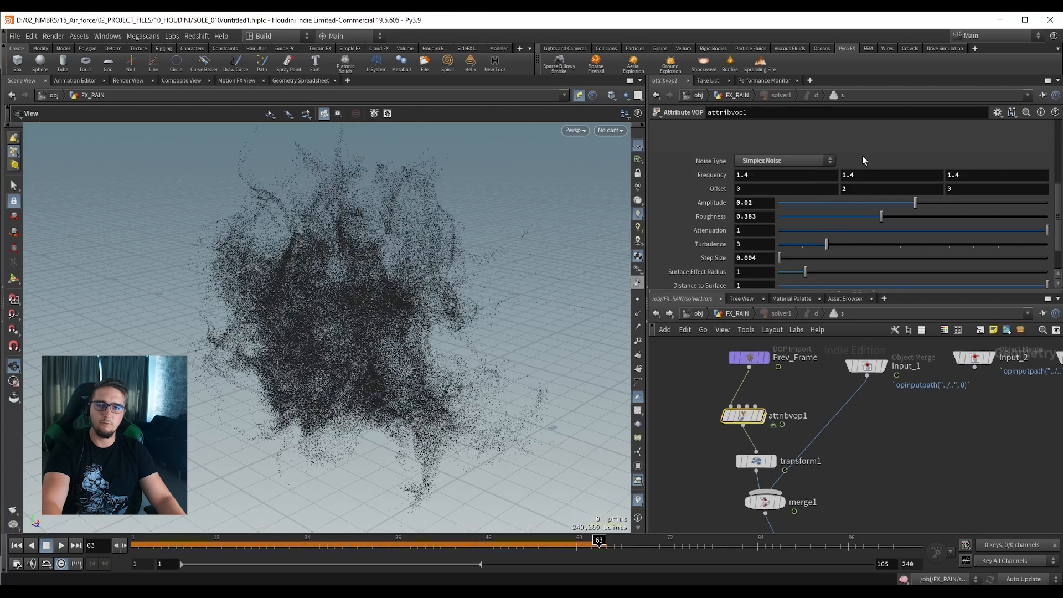
click(16, 545)
click(61, 545)
drag(287, 310, 306, 327)
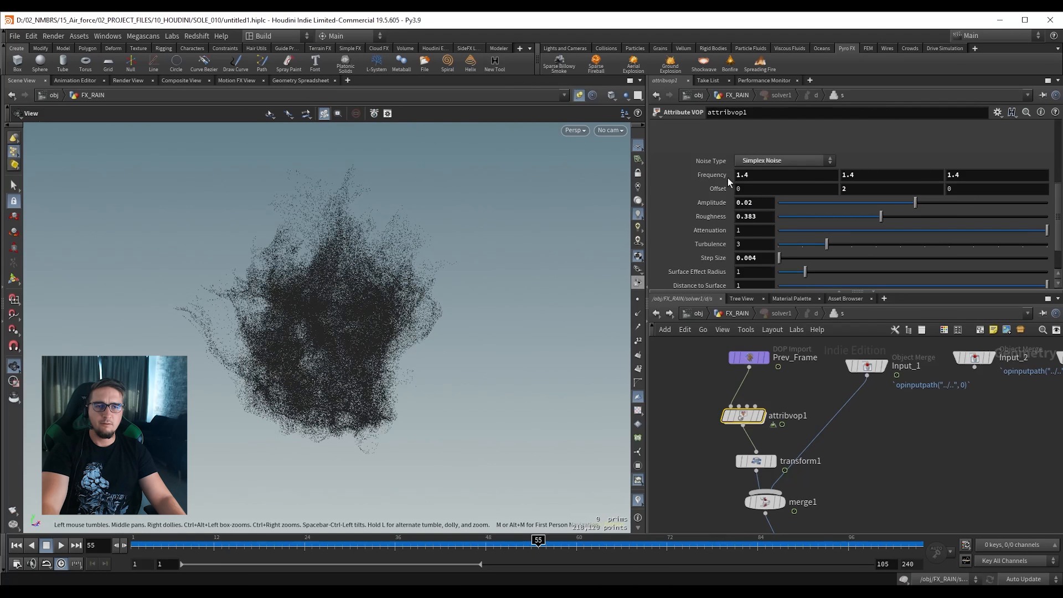
Open attribvop1's network and add a Vector to Vector4 node above geometryvopglobal1.
middle_drag(804, 380, 811, 368)
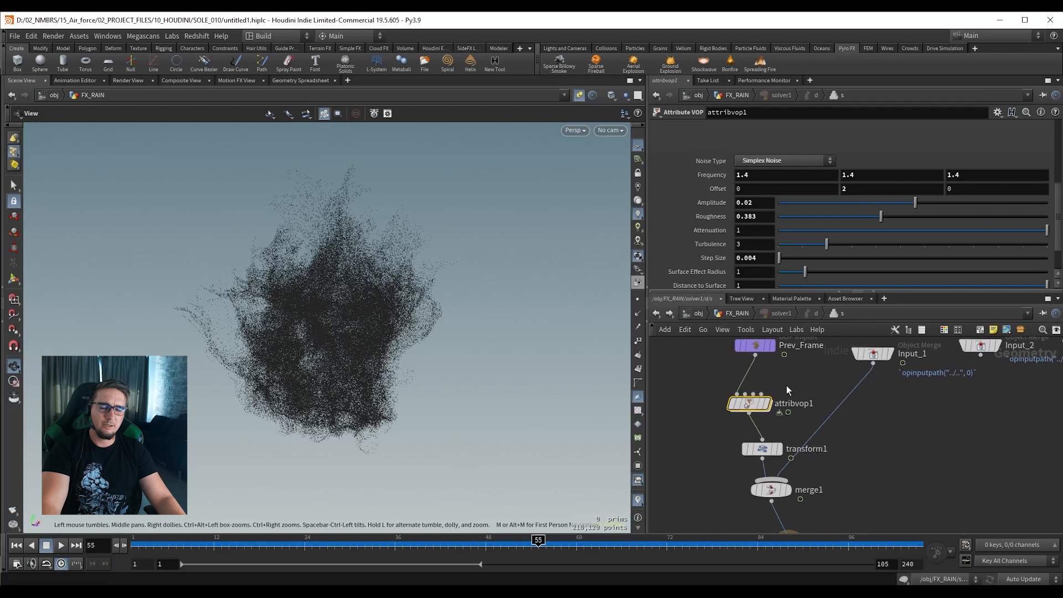
double_click(745, 403)
mouse_move(726, 391)
middle_down()
mouse_move(706, 366)
mouse_move(669, 408)
mouse_move(729, 384)
middle_up()
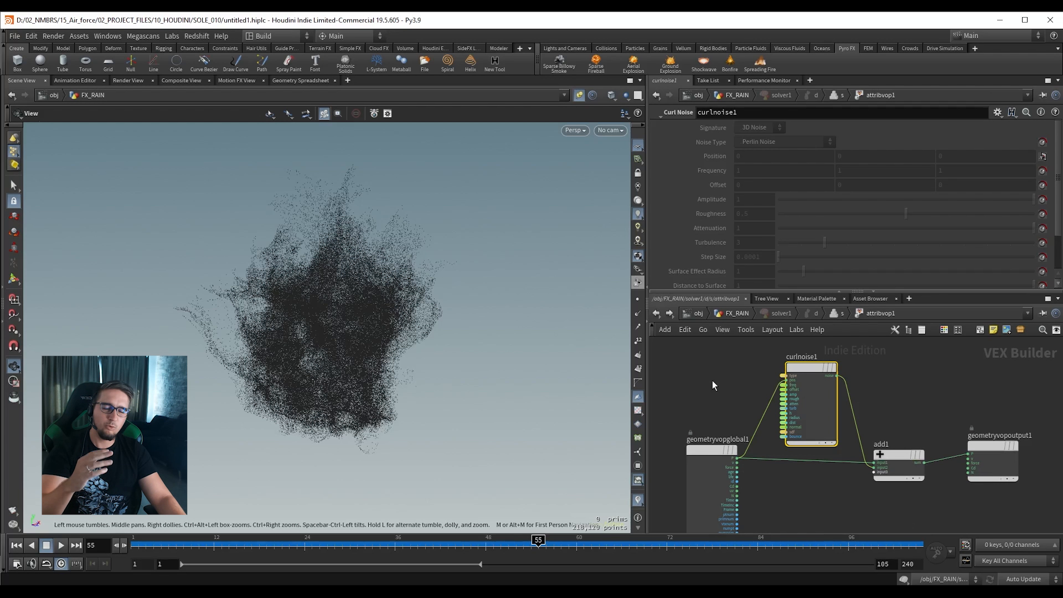
middle_drag(713, 379, 749, 339)
drag(741, 408, 689, 419)
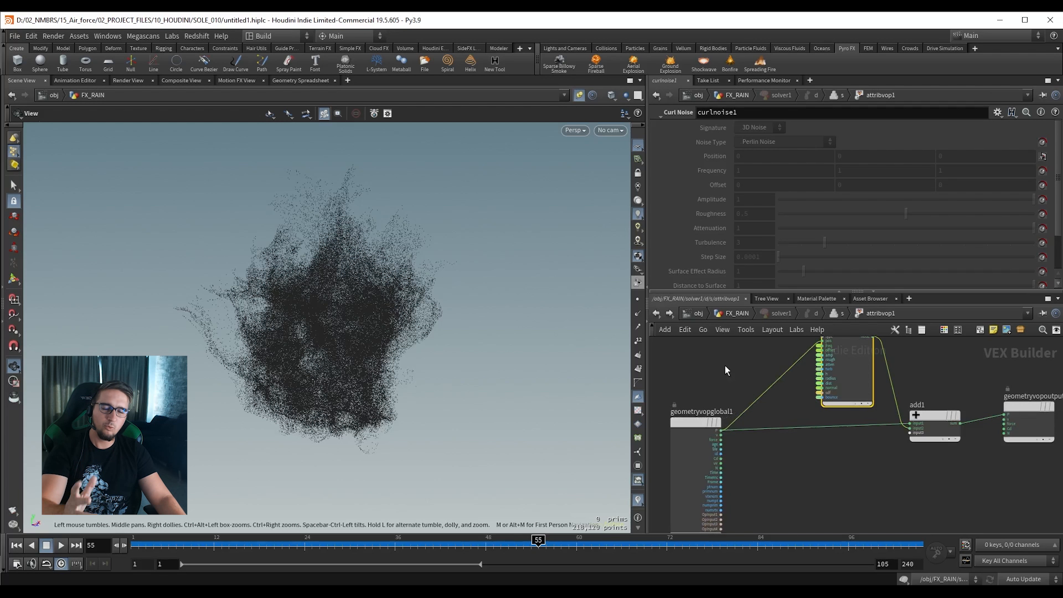
key(Tab)
text(vtv4)
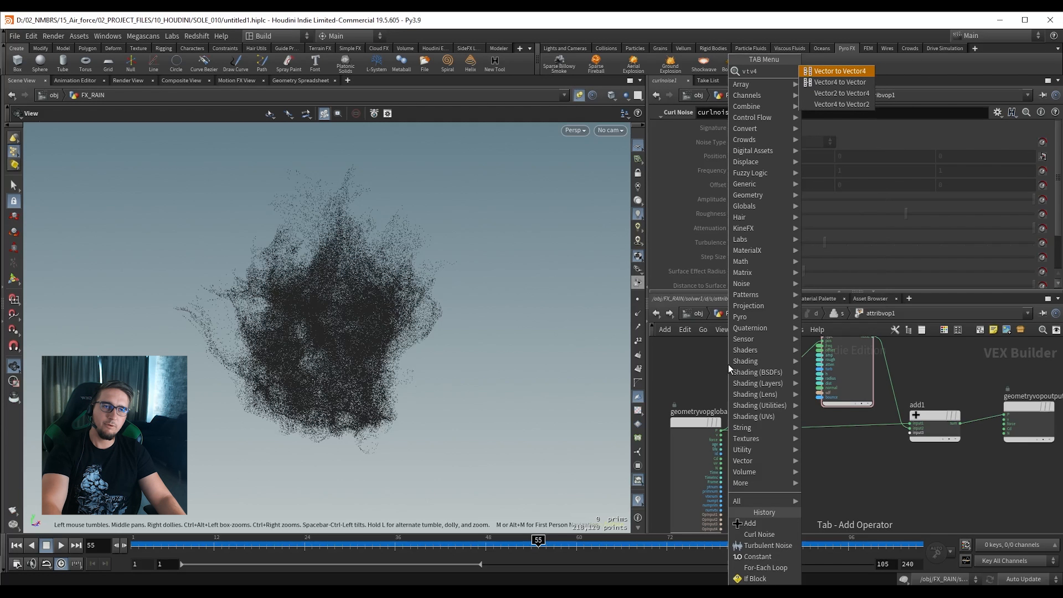
key(Return)
click(735, 359)
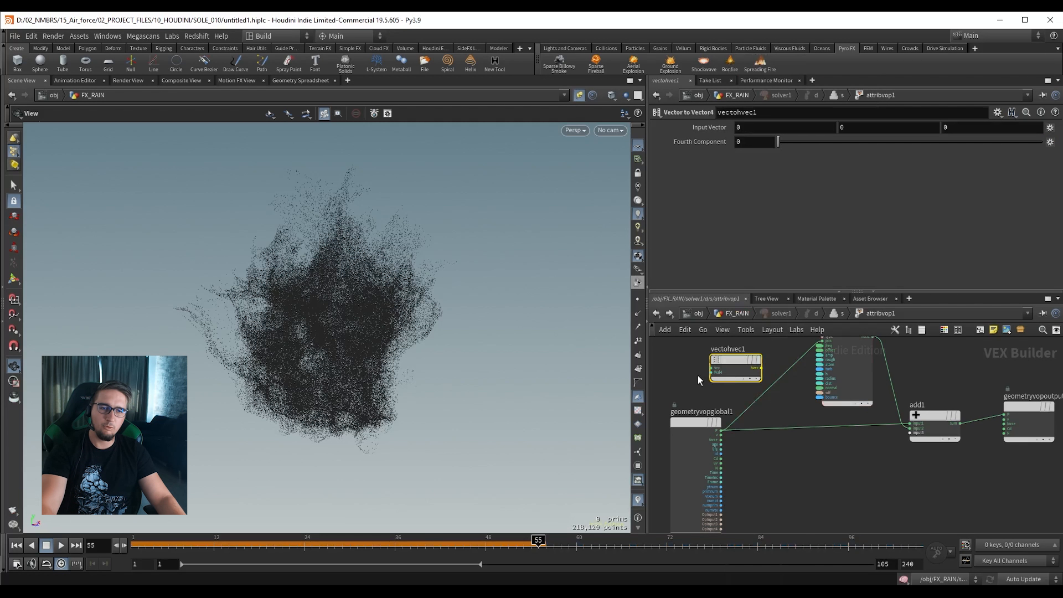
Wire geometryvopglobal1's P into vectohvec1's vec input and promote its fval4 input as a parameter.
scroll(697, 375, up, 2)
drag(731, 455, 721, 369)
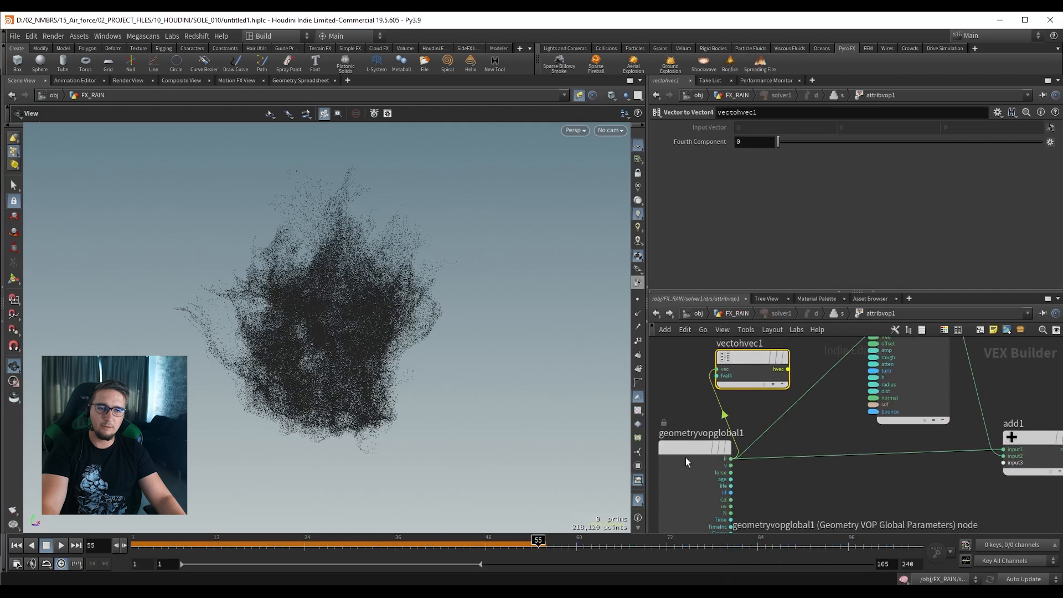
drag(679, 460, 656, 461)
scroll(778, 387, up, 2)
right_click(790, 375)
click(796, 379)
Undo the last node connection and delete the existing Curl Noise node with its input parameters.
scroll(905, 434, down, 2)
middle_drag(934, 414, 815, 442)
key(ctrl+z)
drag(801, 344, 897, 394)
key(Delete)
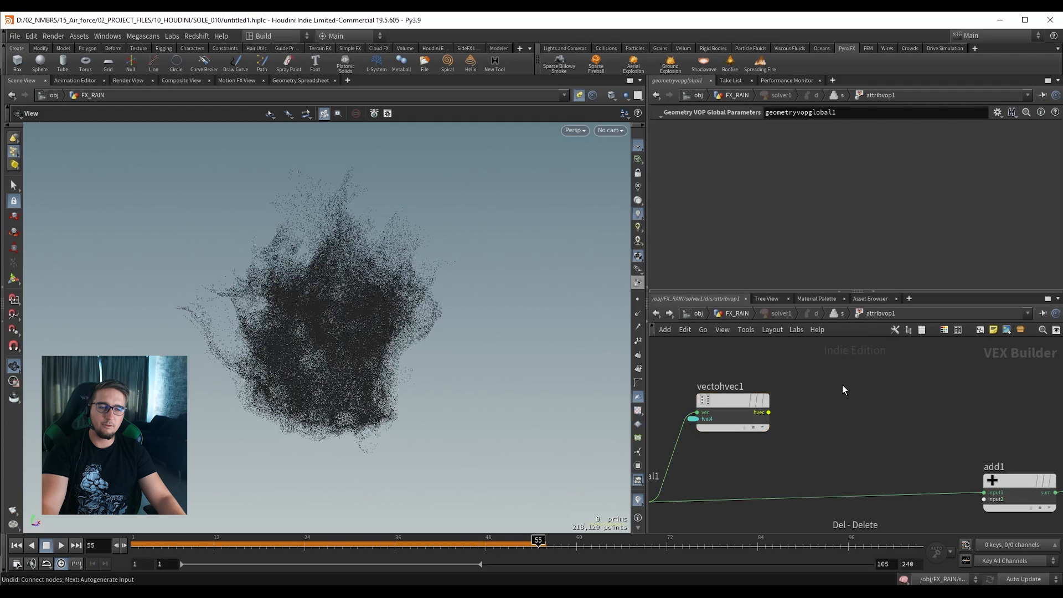
Add a new Curl Noise node with the 4D Noise signature and Simplex Noise type between vectohvec1 and add1.
key(Tab)
text(curl)
key(Return)
click(838, 380)
drag(838, 380, 849, 371)
click(756, 128)
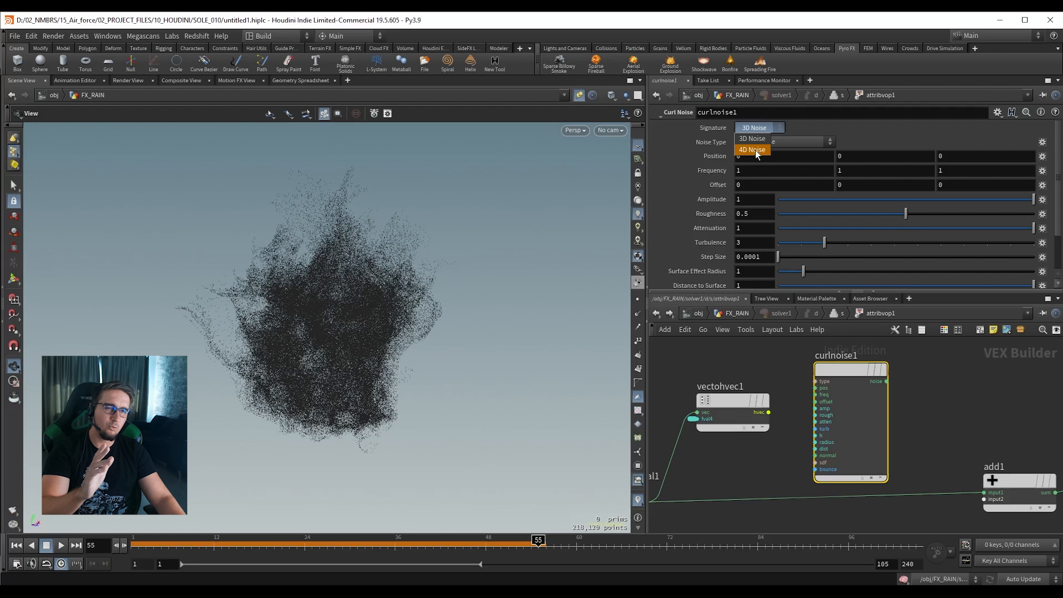
click(754, 150)
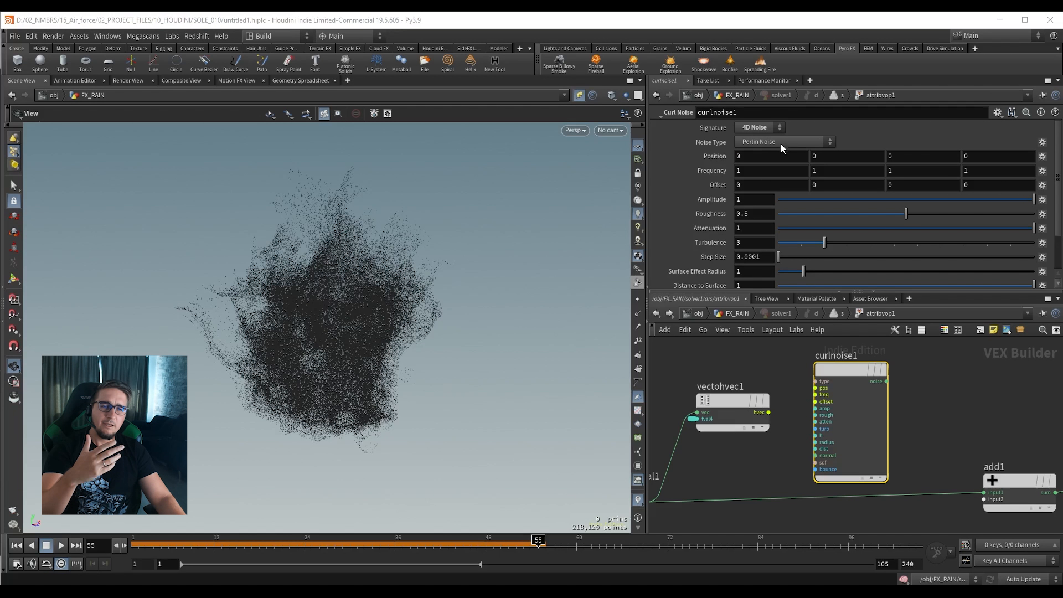
click(759, 142)
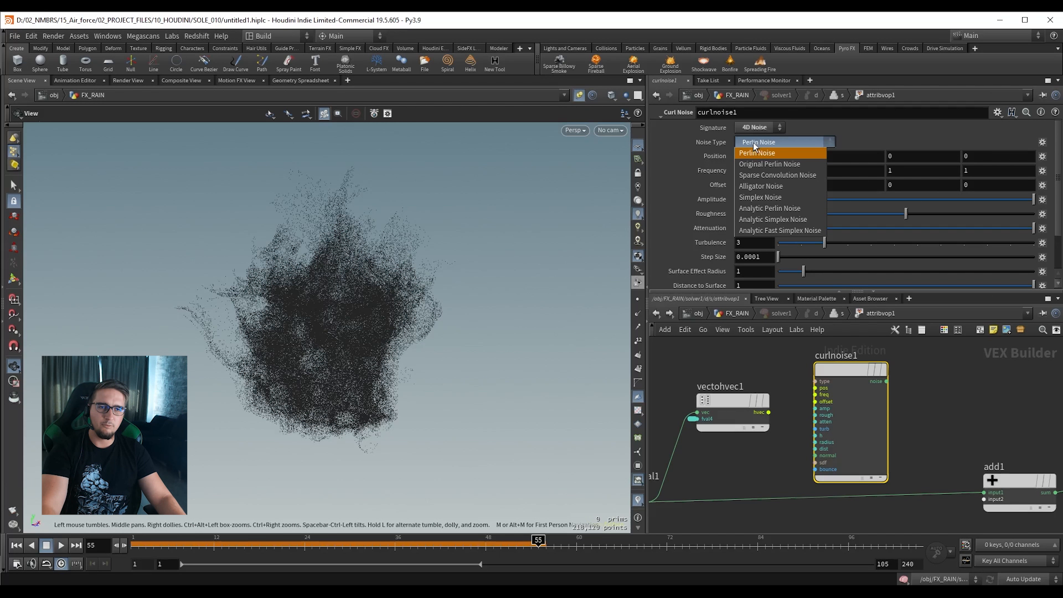
click(765, 202)
drag(846, 368, 860, 368)
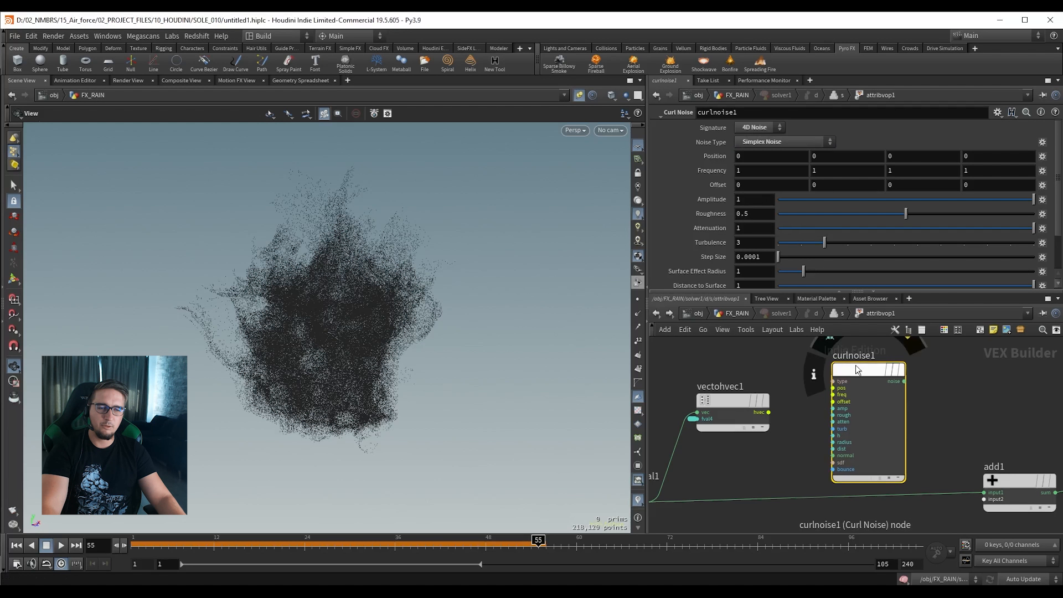
Create input parameters for curlnoise1, wire vectohvec1's hvec into its pos input and its noise output into add1's input2.
right_click(855, 367)
mouse_move(885, 413)
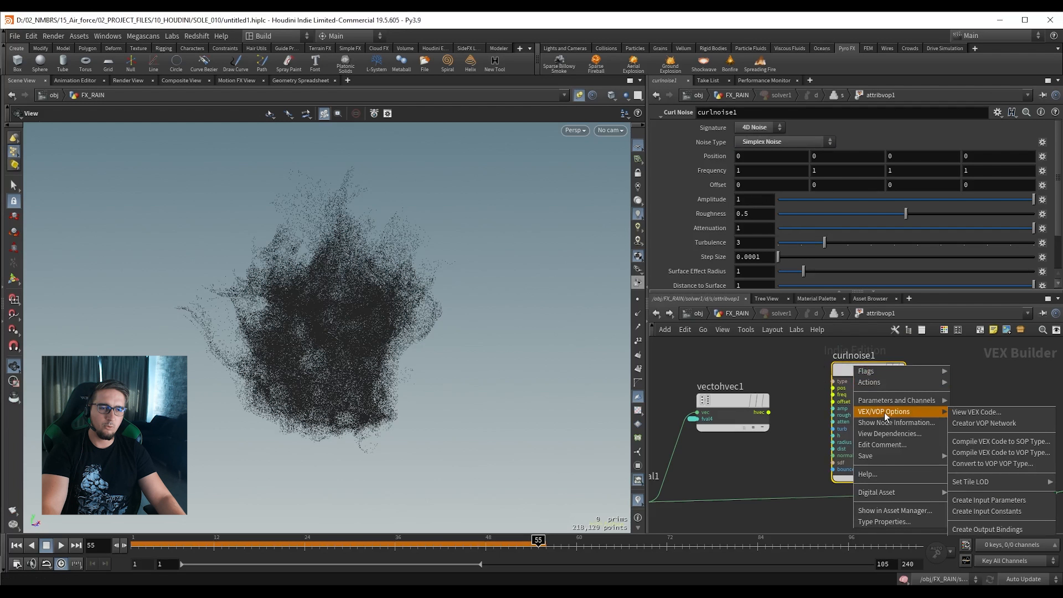
click(995, 501)
drag(766, 412, 829, 387)
middle_drag(941, 405, 845, 388)
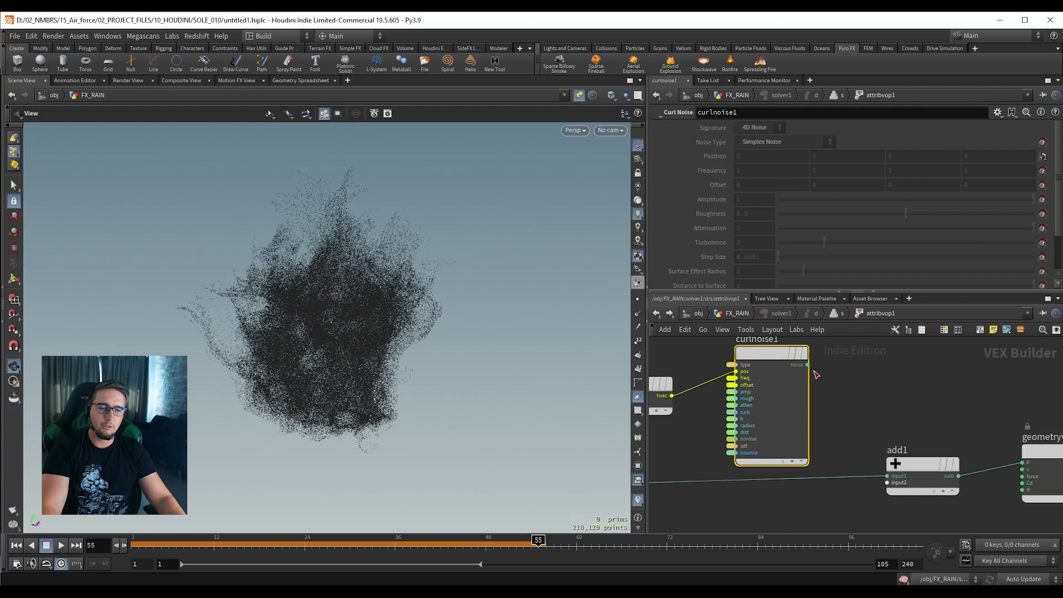
drag(807, 364, 886, 482)
Return to the solver network and set attribvop1's Step Size to 0.01, Roughness to 0.457, Amplitude to 0.074 and Fourth Component to 0.08.
key(u)
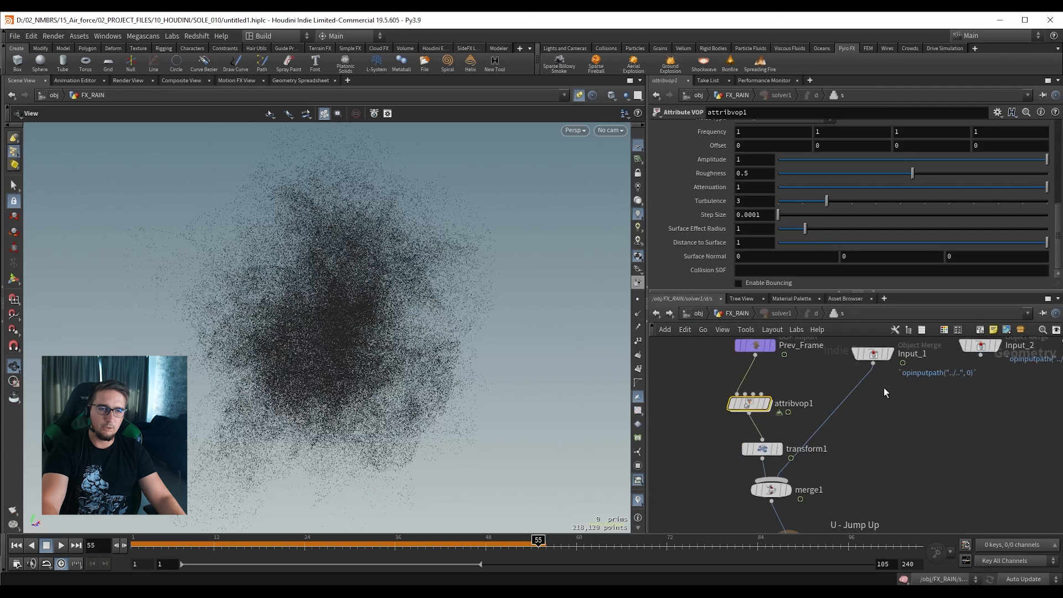
drag(777, 214, 781, 215)
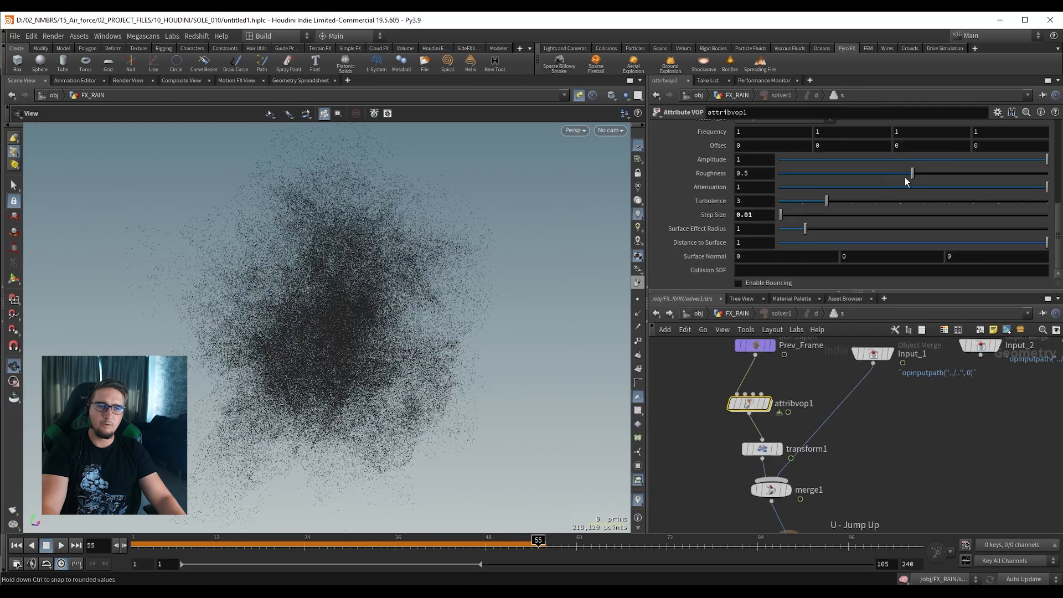
mouse_move(908, 175)
mouse_down()
mouse_move(914, 160)
mouse_move(923, 168)
mouse_up()
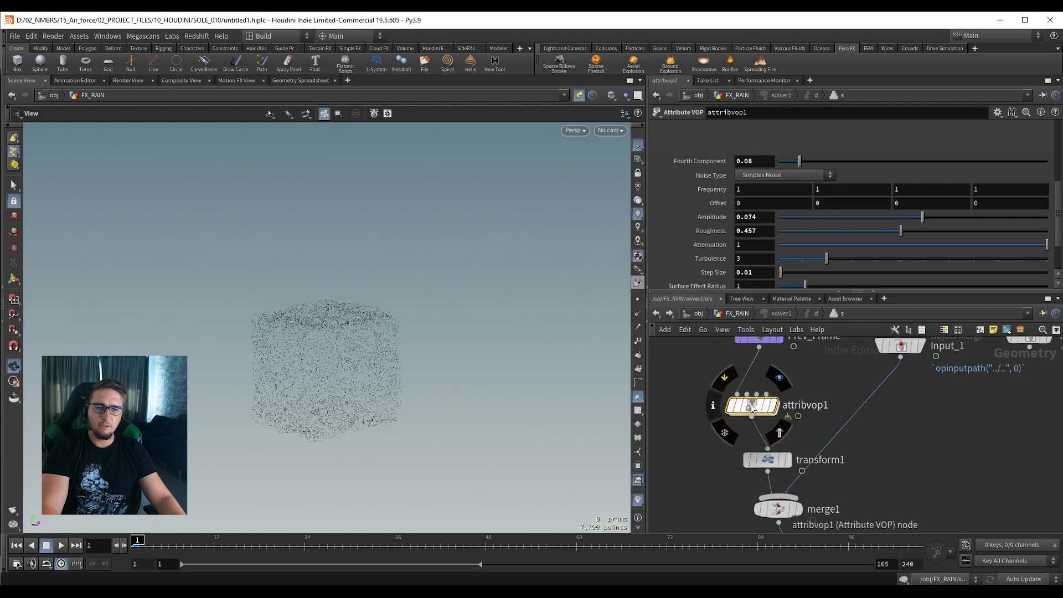
Reopen attribvop1's network and delete the parameter feeding vectohvec1's fval4 input.
double_click(753, 403)
scroll(692, 410, down, 2)
middle_drag(691, 411, 884, 375)
scroll(803, 385, up, 3)
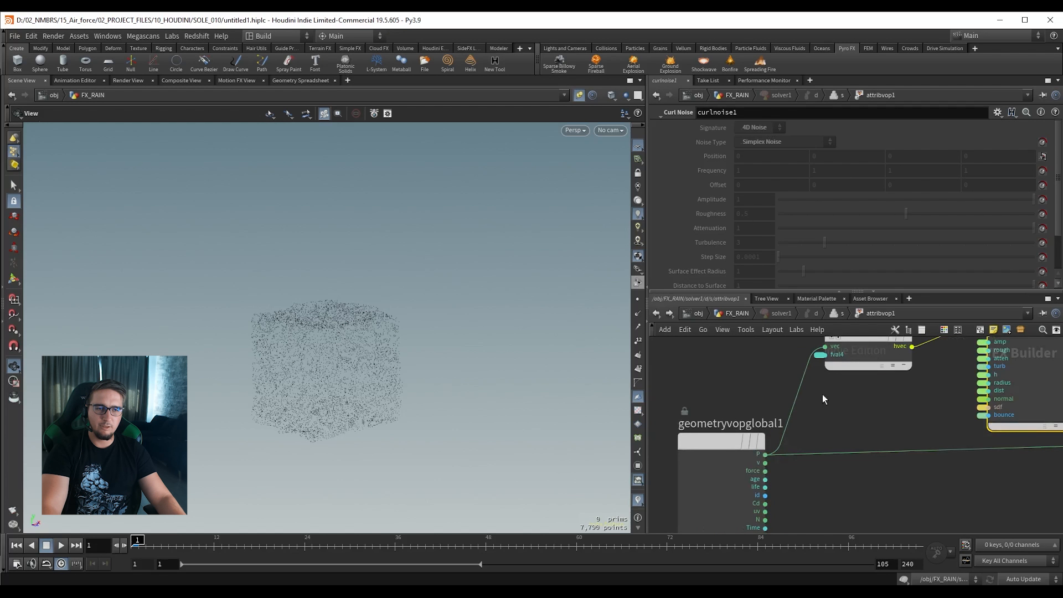
middle_drag(822, 394, 785, 431)
click(783, 393)
key(Delete)
Wire geometryvopglobal1's Time output into vectohvec1's fval4 input and select vectohvec1 together with curlnoise1.
middle_drag(691, 400, 719, 292)
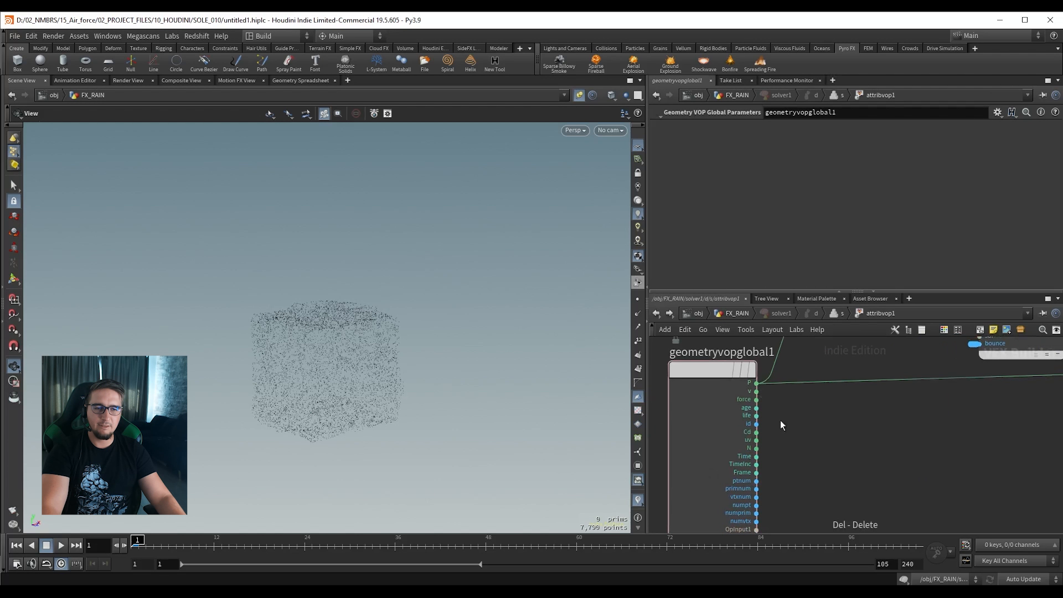
middle_drag(780, 420, 746, 416)
click(722, 451)
middle_drag(796, 343, 746, 430)
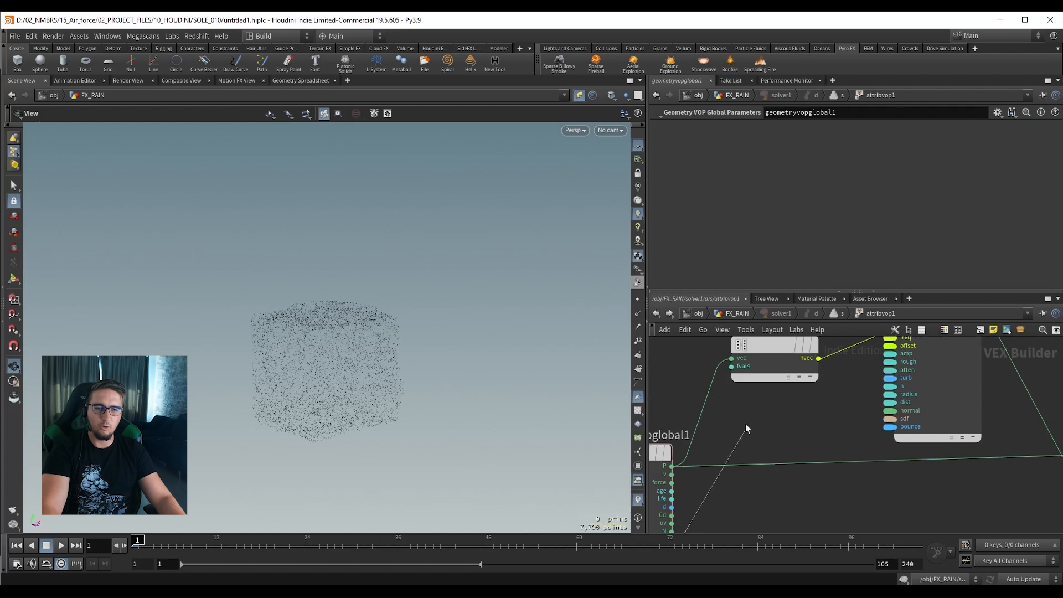
click(740, 383)
scroll(741, 384, down, 3)
drag(719, 343, 839, 427)
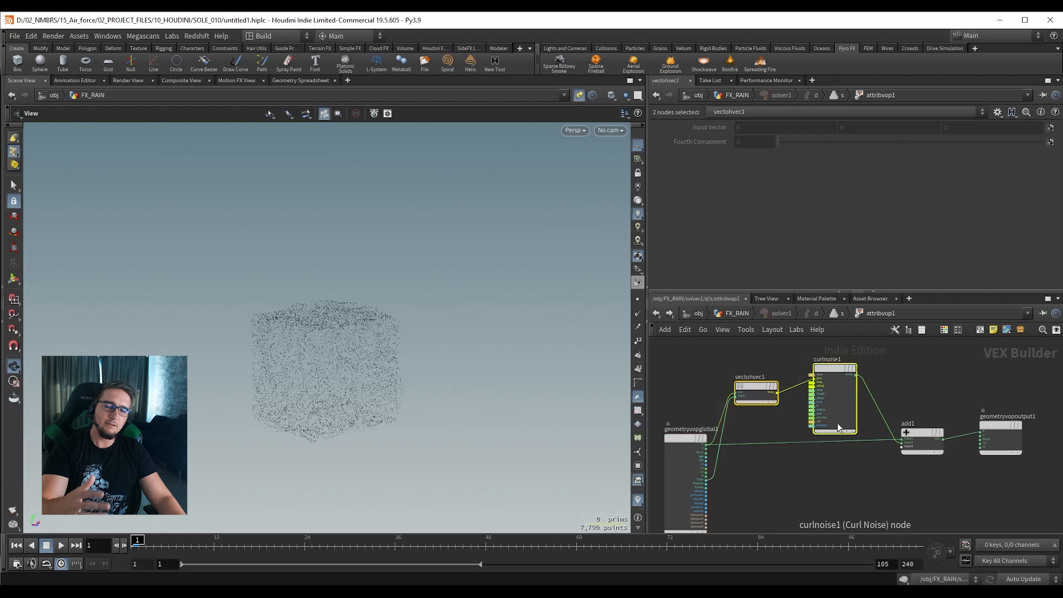
Play the particle simulation from the solver network, stop at frame 57 and return to the FX_RAIN network.
click(739, 357)
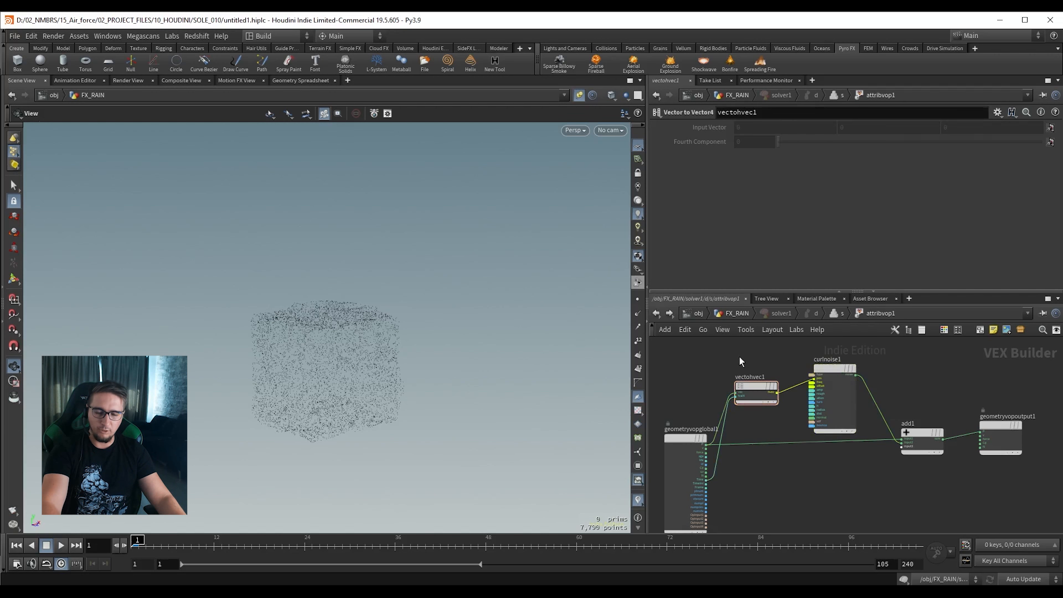
key(u)
click(59, 546)
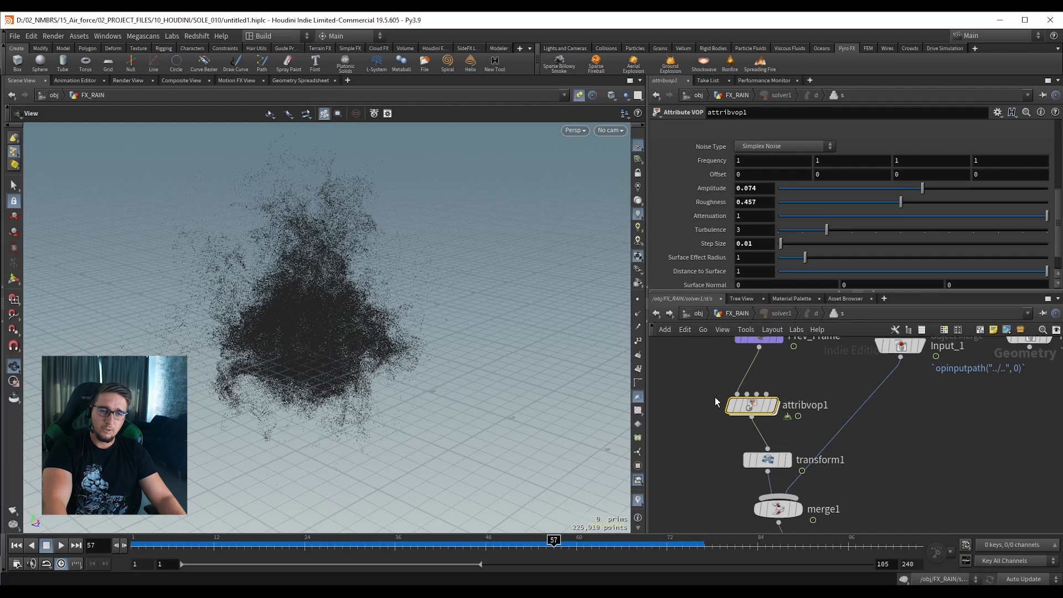
key(u)
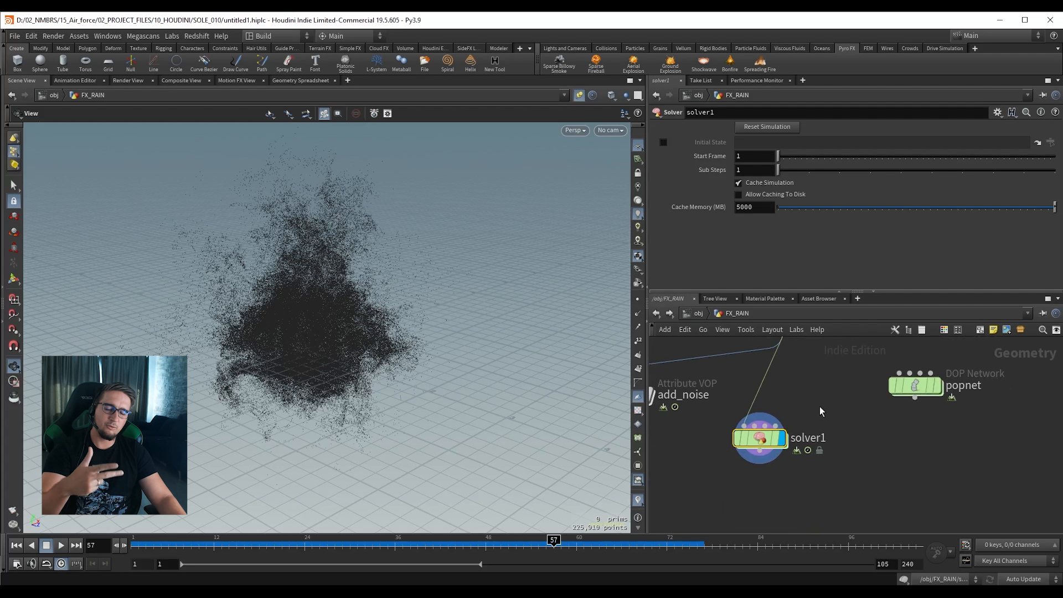
scroll(296, 324, up, 1)
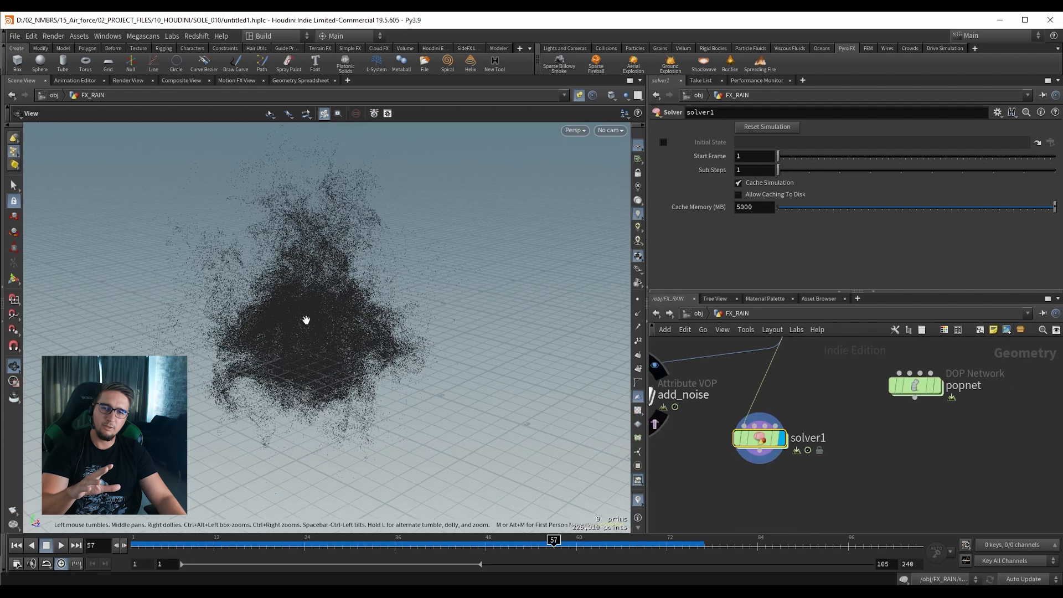
Append a Trail node after solver1 and set its Result Type to Compute Velocity.
middle_drag(761, 487, 766, 447)
key(Tab)
text(tra)
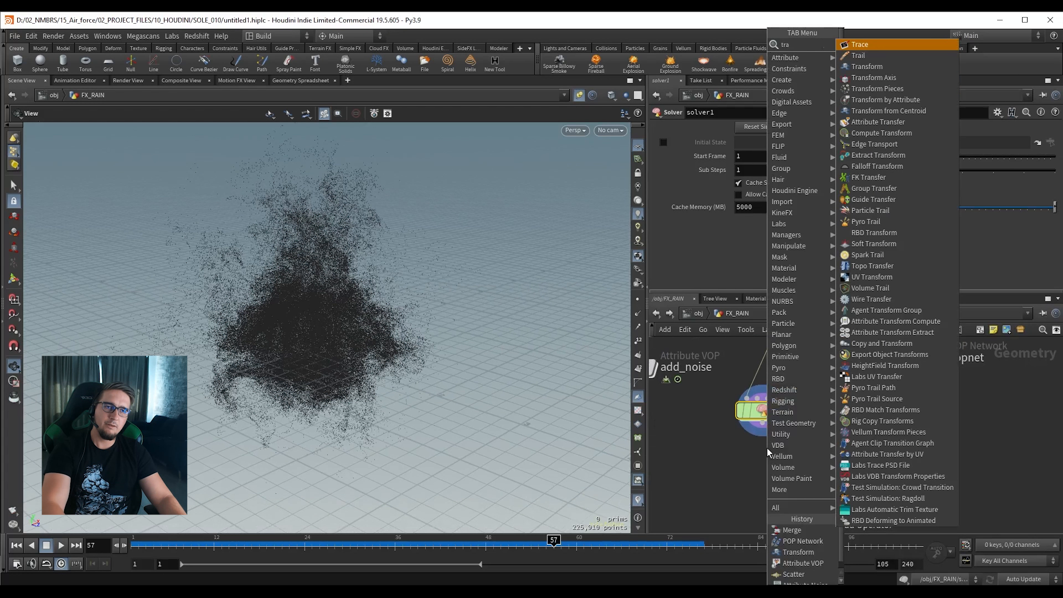
key(Return)
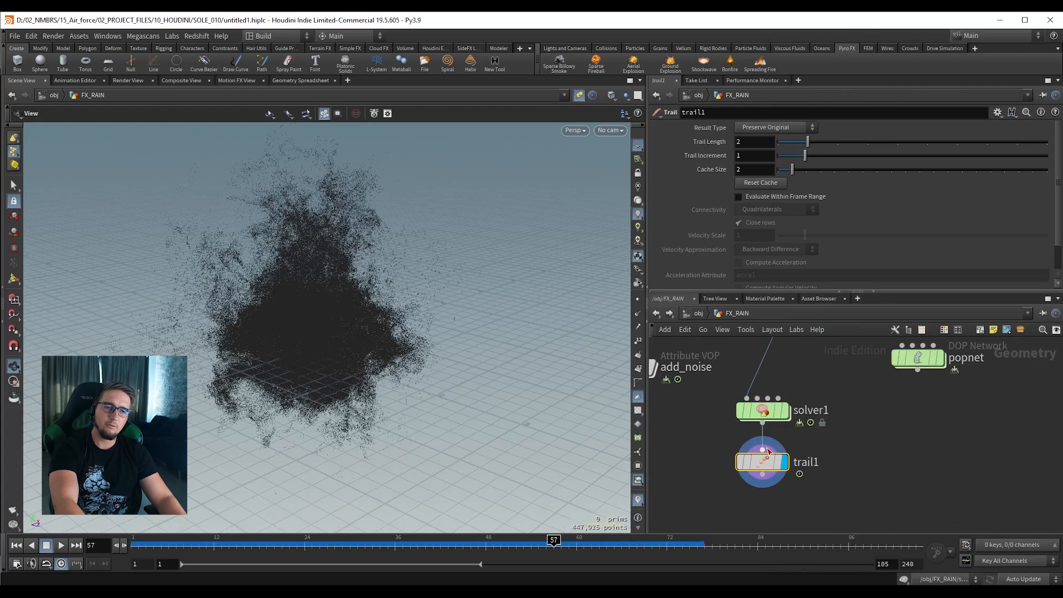
click(769, 128)
click(766, 171)
Append an Attribute VOP node after trail1 and open its network.
middle_drag(839, 493, 829, 434)
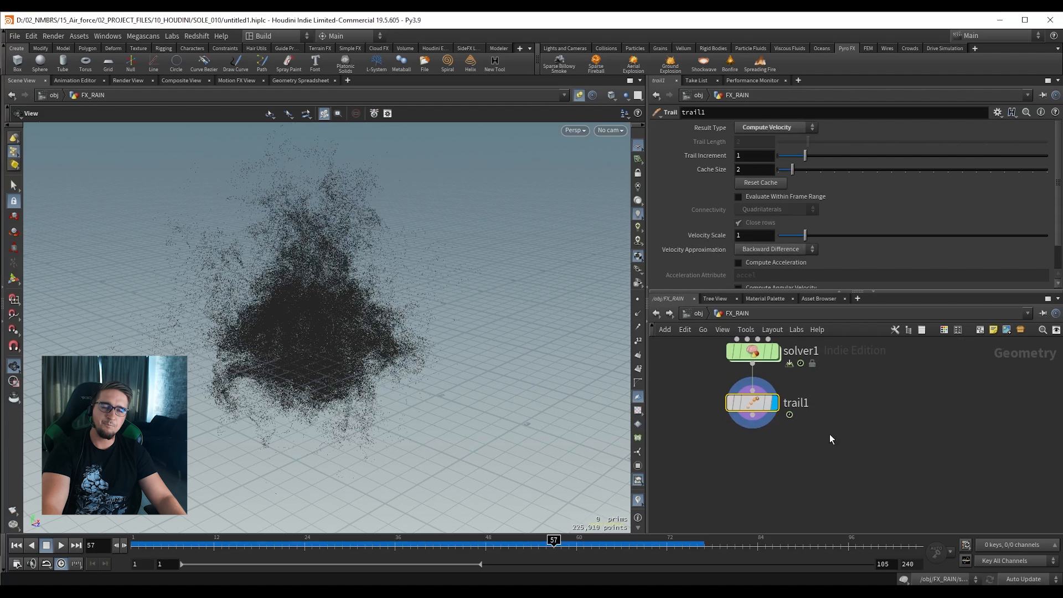
key(Tab)
text(av)
key(Return)
key(Return)
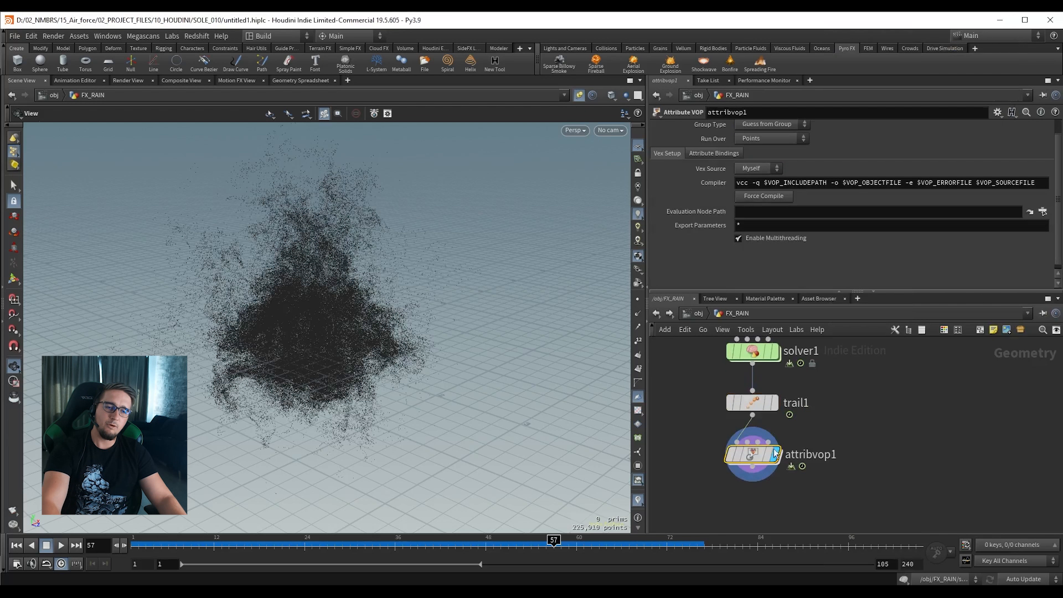
double_click(751, 453)
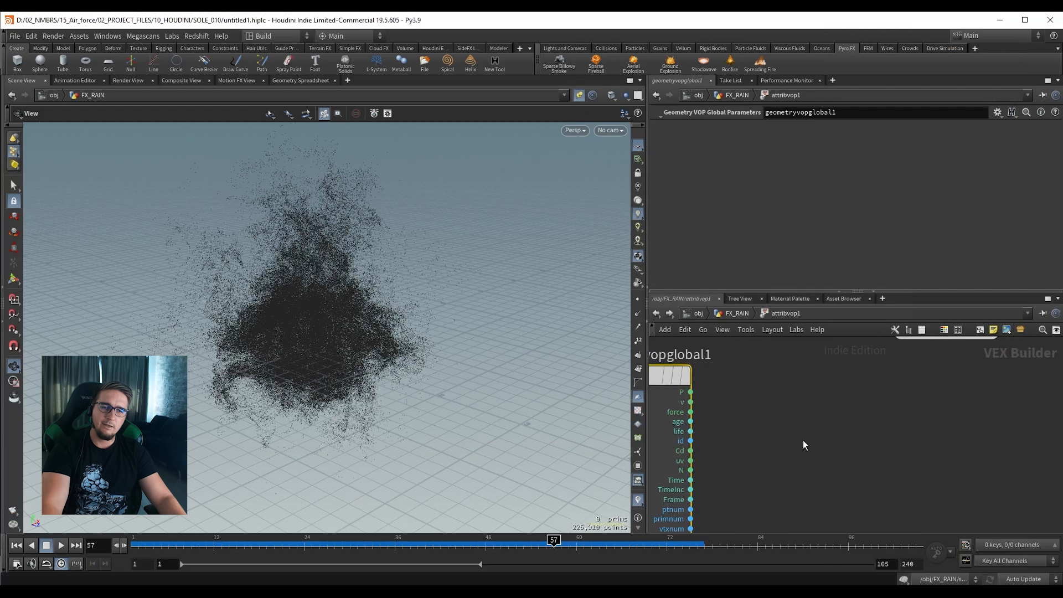
Feed geometryvopglobal1's v output into a new Length node and save the scene.
click(691, 402)
key(Tab)
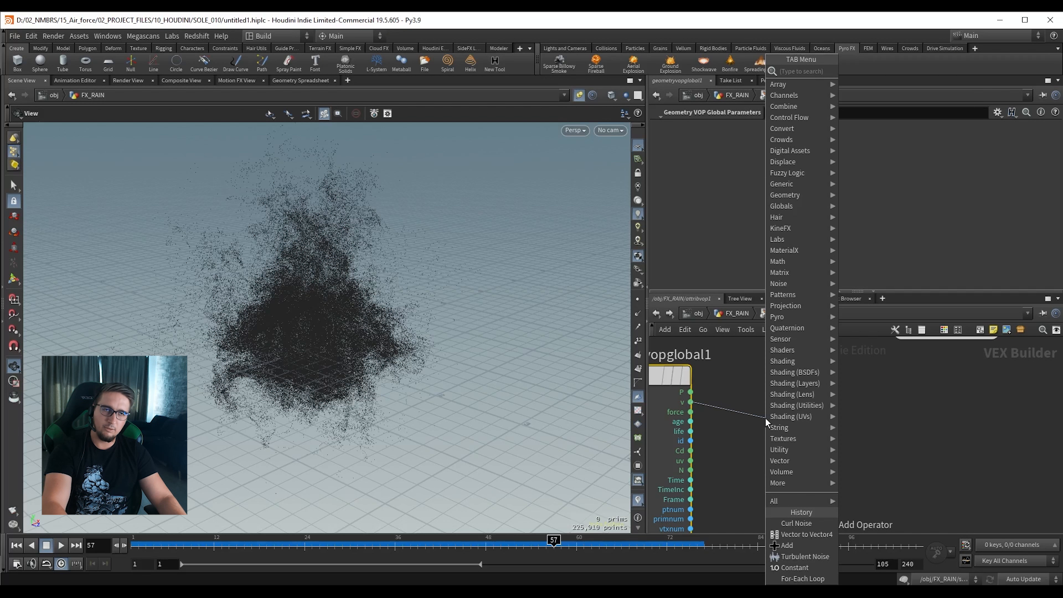
key(ctrl+s)
key(Escape)
click(834, 420)
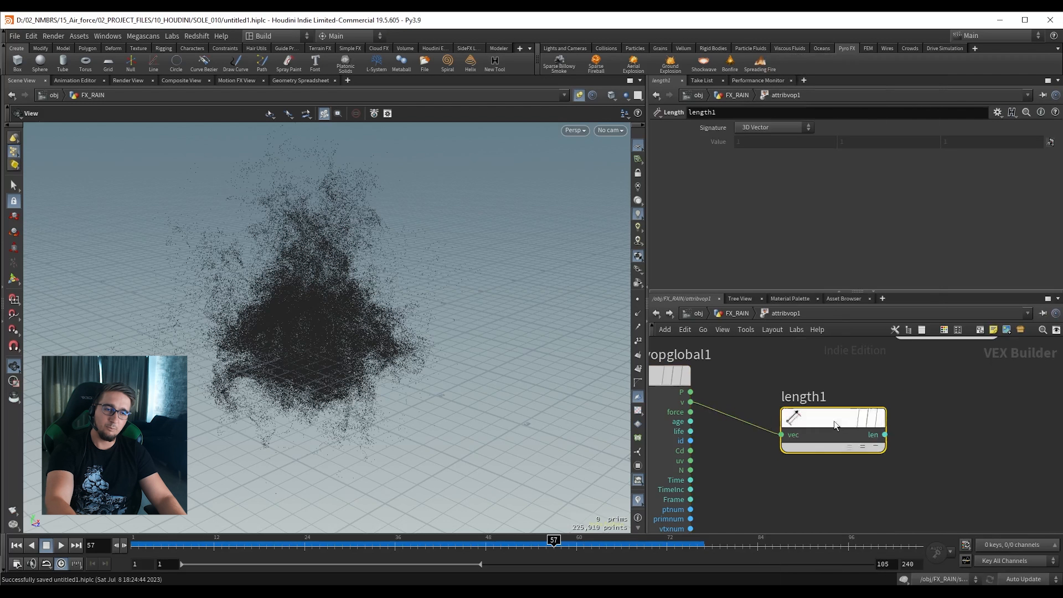
middle_drag(925, 423, 832, 430)
click(832, 430)
Connect length1's len output to a new Fit Range node and create input parameters for its unconnected inputs.
click(791, 442)
key(Tab)
text(fit)
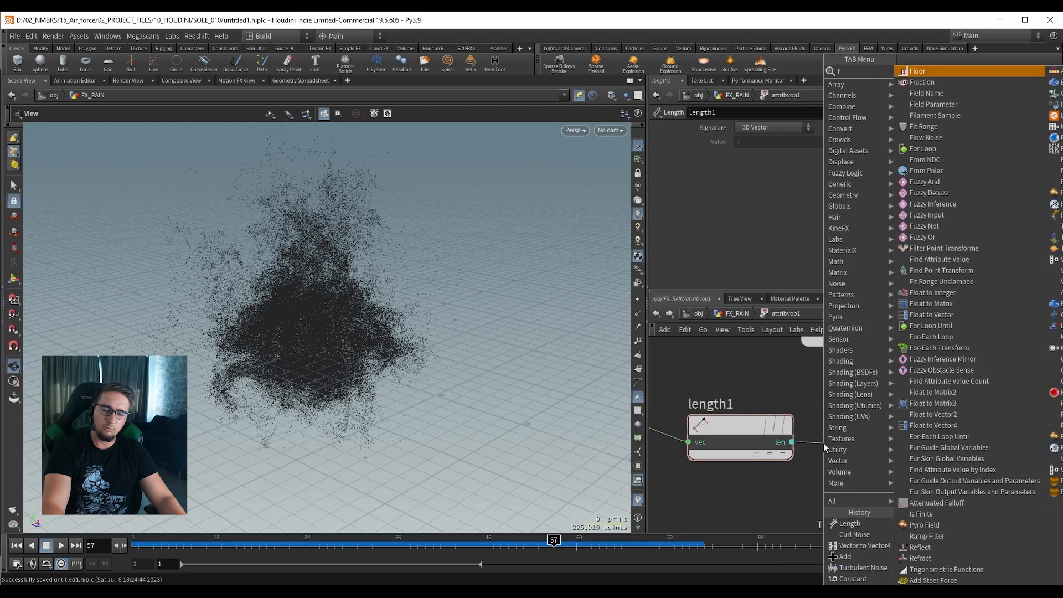
key(Return)
click(925, 413)
middle_drag(927, 418, 775, 405)
right_click(775, 411)
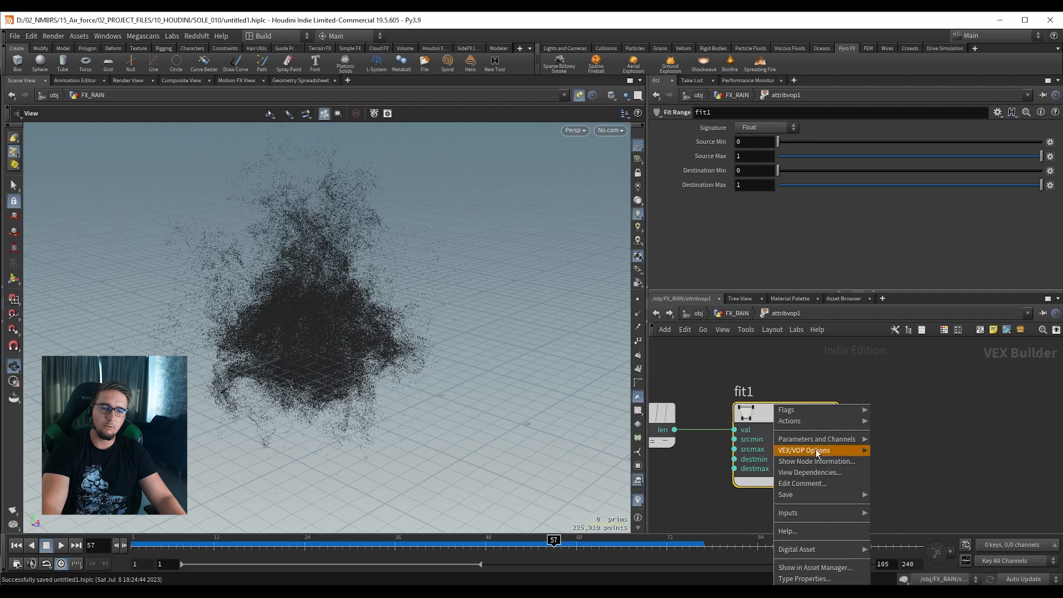
mouse_move(814, 450)
click(914, 538)
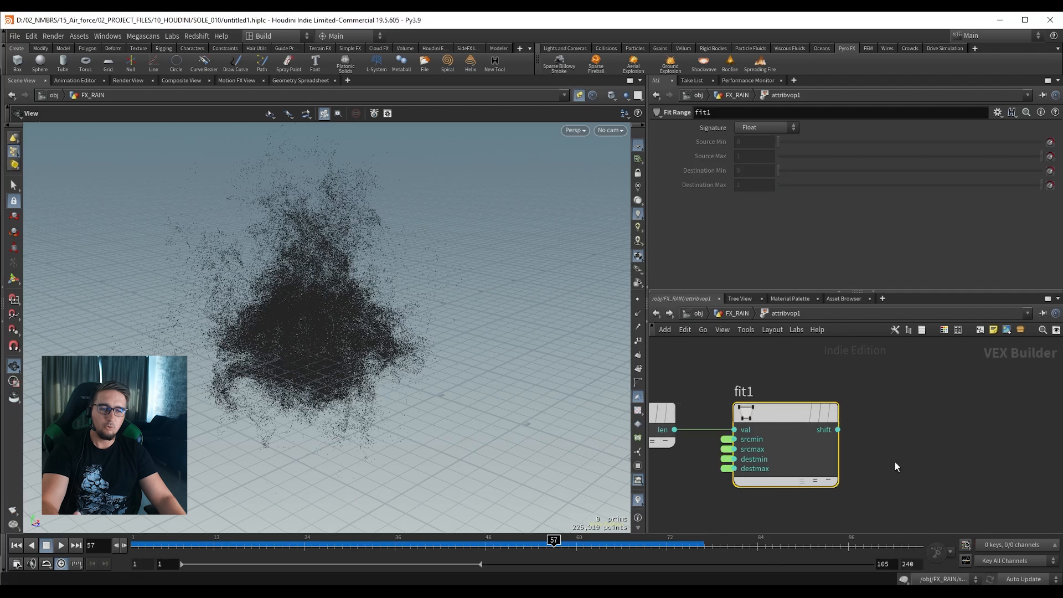
Feed fit1's shift output into a new Ramp Parameter node.
middle_drag(901, 428, 836, 456)
scroll(835, 456, down, 1)
drag(698, 361, 906, 384)
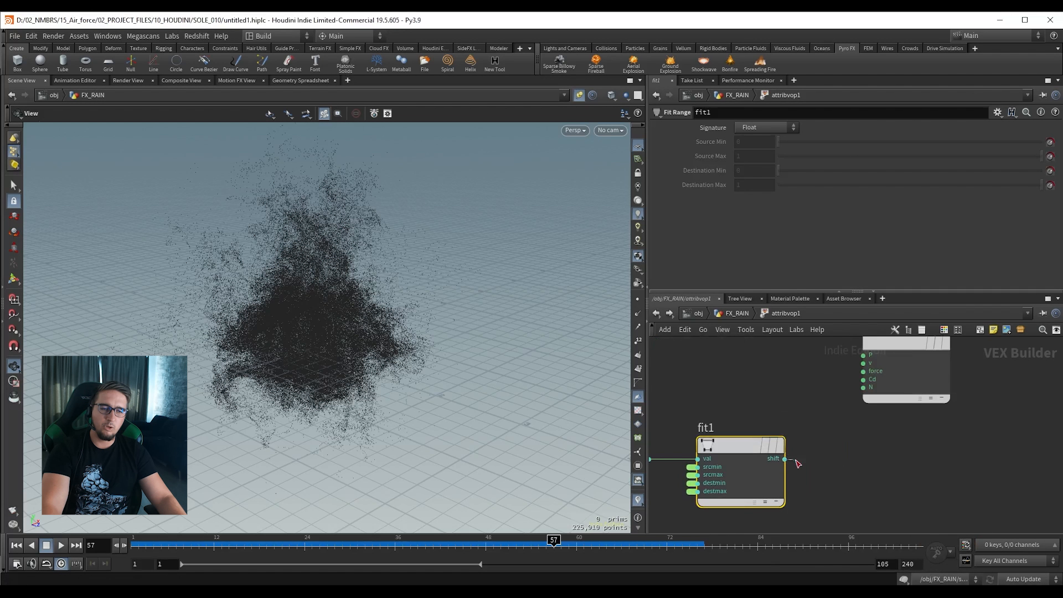
click(785, 459)
key(Tab)
text(ram)
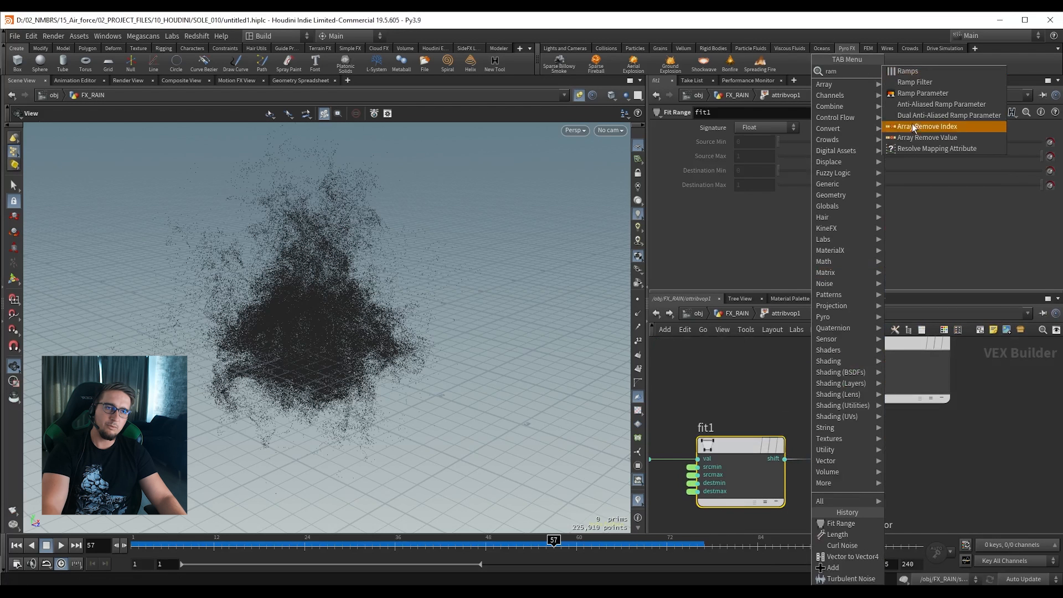
click(916, 93)
middle_drag(804, 384, 751, 375)
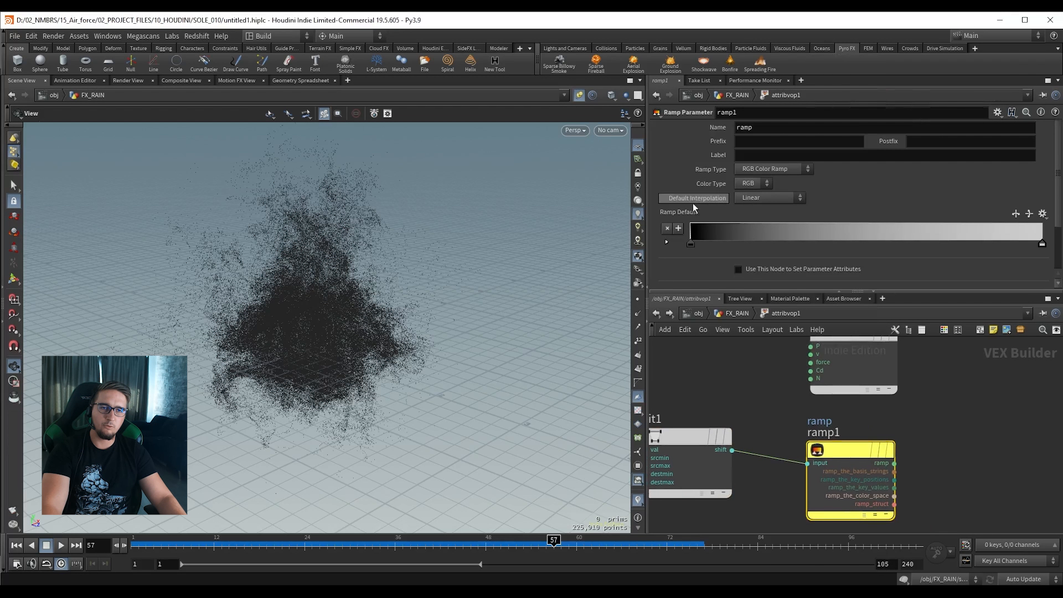
Wire ramp1's ramp output into the Cd input of geometryvopoutput1.
drag(869, 367, 979, 389)
middle_drag(970, 473, 875, 481)
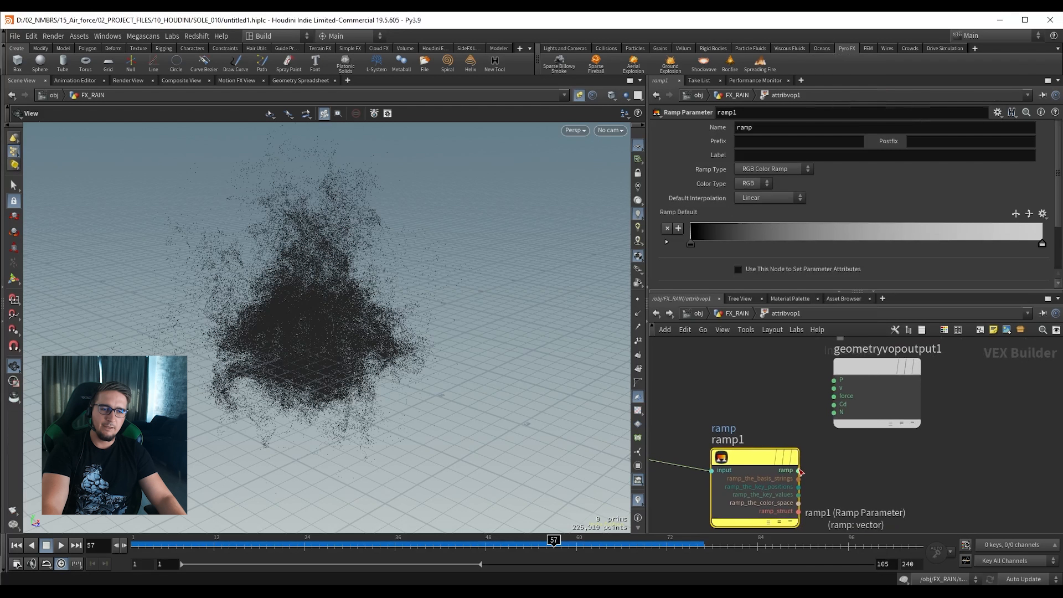
click(798, 470)
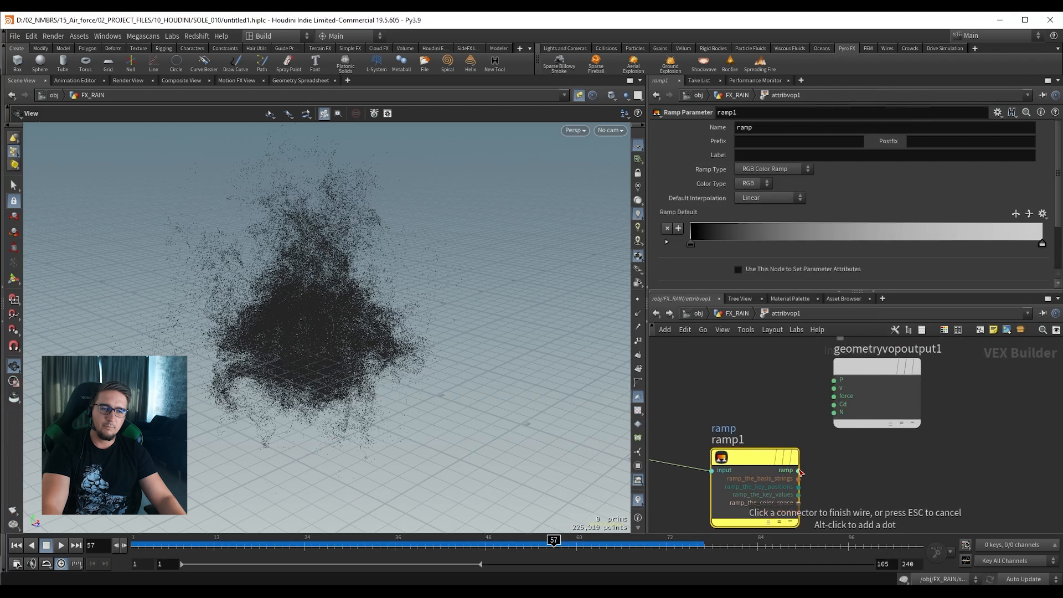
click(837, 404)
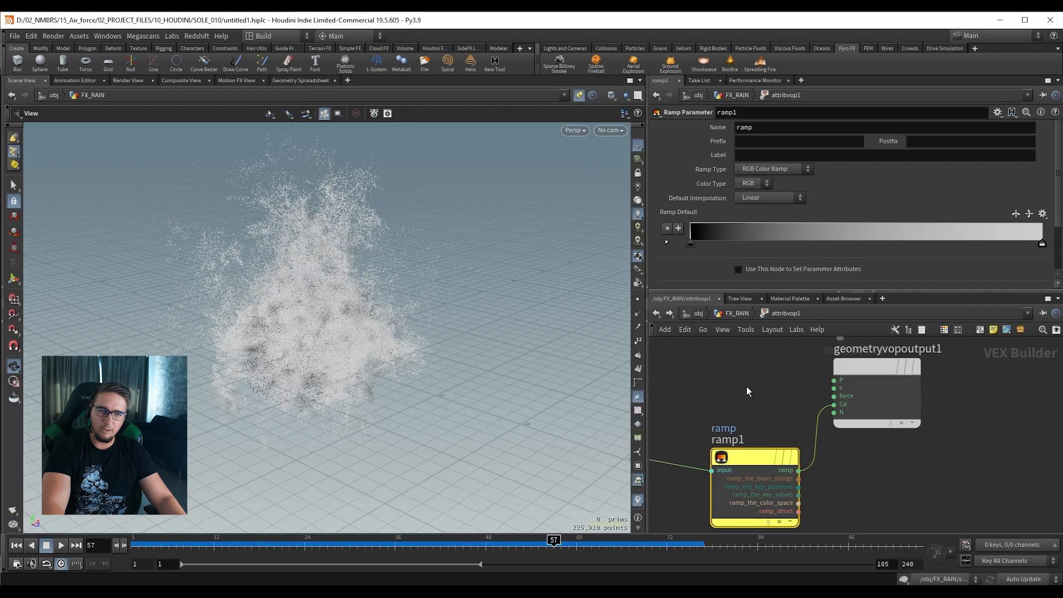
Return to the FX_RAIN network and set attribvop1's source minimum to 0.302 and source maximum to 0.944.
key(u)
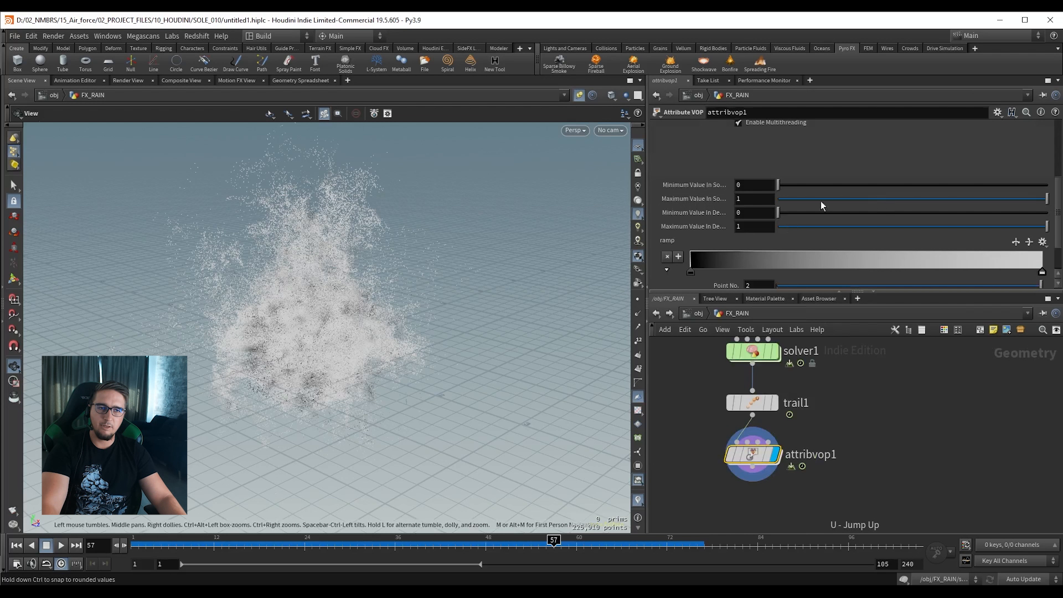
mouse_move(820, 200)
mouse_down()
mouse_move(1004, 199)
mouse_move(935, 198)
mouse_up()
drag(778, 184, 816, 185)
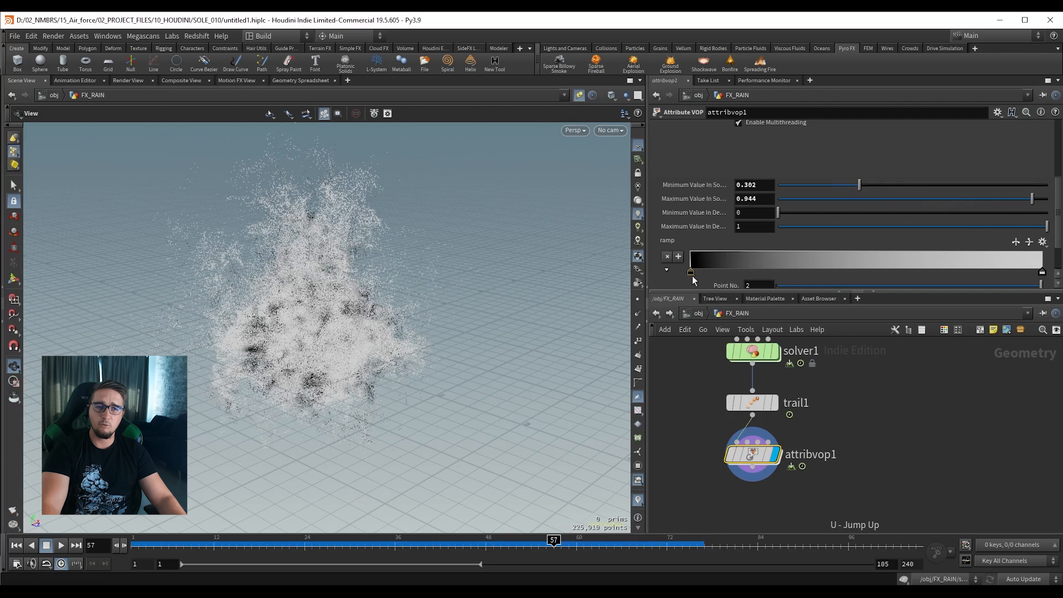
Color the start of attribvop1's ramp red and its end light cyan.
double_click(690, 272)
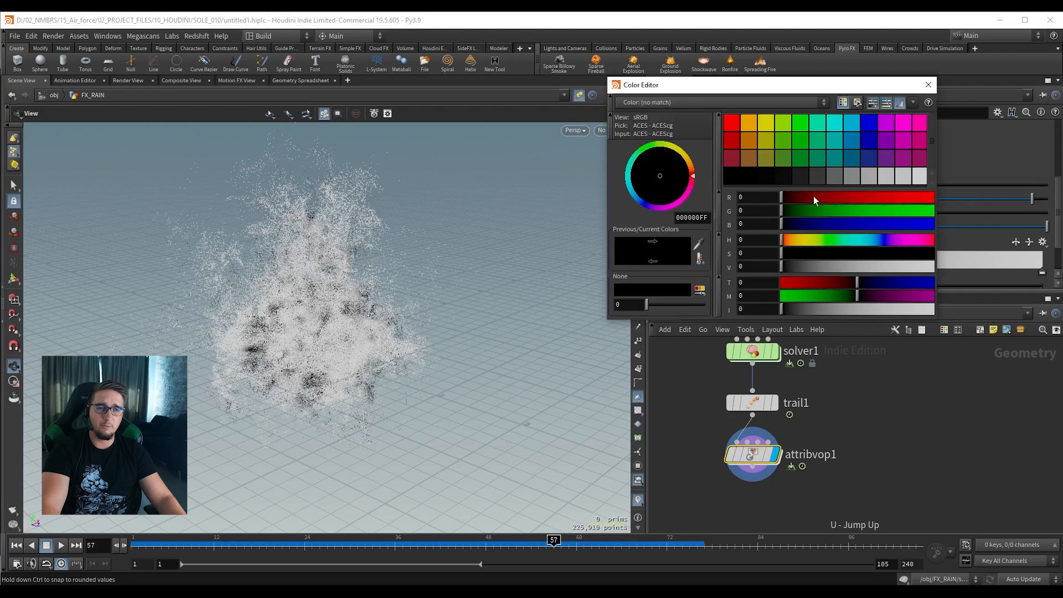
drag(813, 197, 861, 202)
click(928, 85)
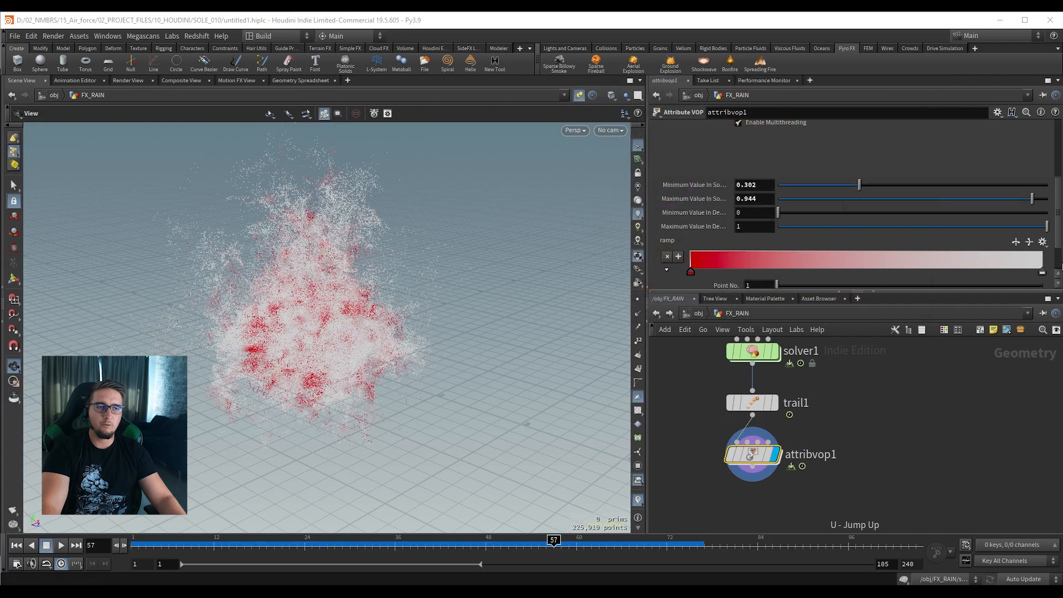
double_click(1042, 272)
drag(805, 194, 912, 184)
click(927, 85)
Set attribvop1's source minimum to 0.457 and source maximum to 1.944, and save the scene.
middle_drag(759, 198, 824, 192)
key(ctrl+s)
Change the viewport background's color scheme to Dark in the display options.
key(d)
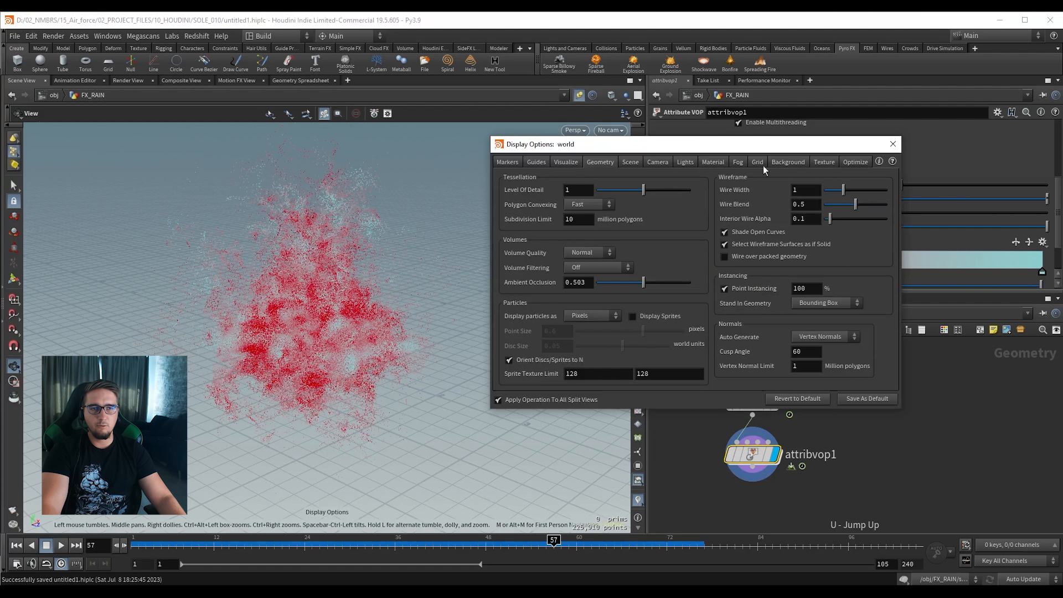
click(787, 162)
click(584, 179)
click(572, 201)
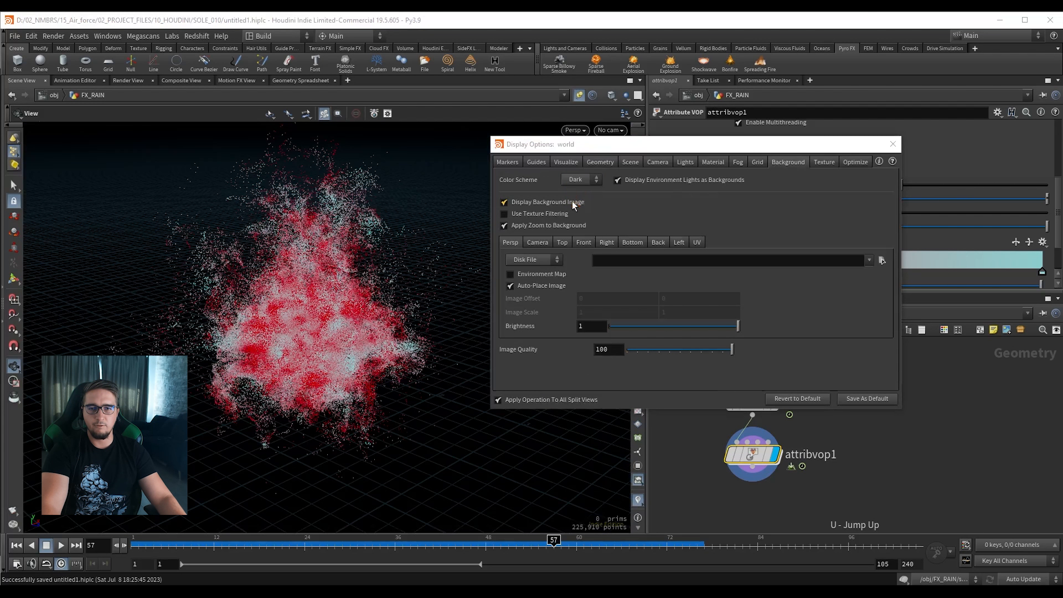
click(892, 144)
Rewind to the first frame and play the velocity-colored particle simulation.
drag(312, 287, 306, 315)
scroll(306, 315, down, 2)
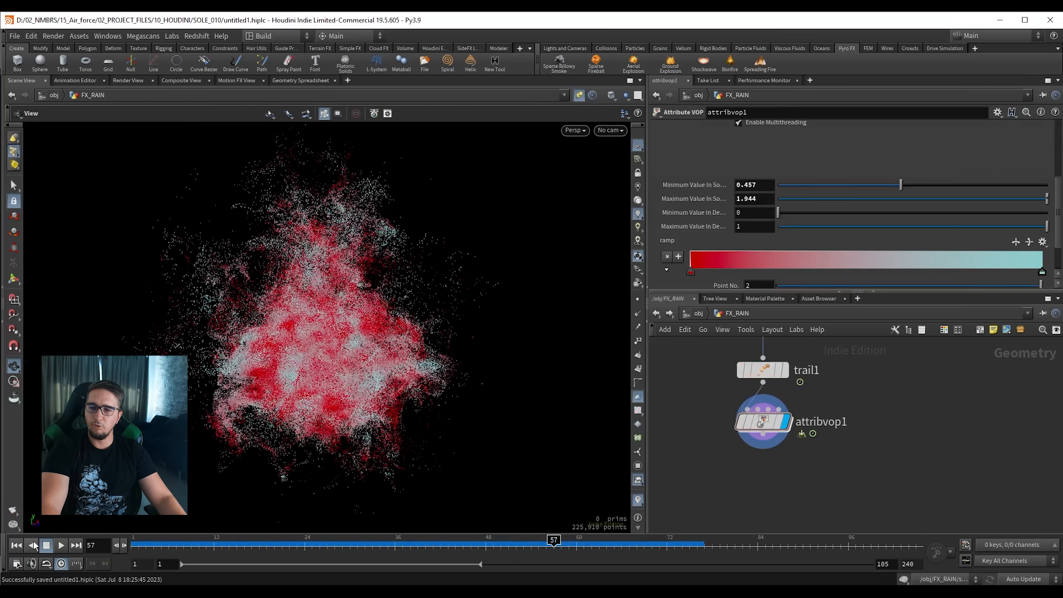
click(18, 546)
click(62, 545)
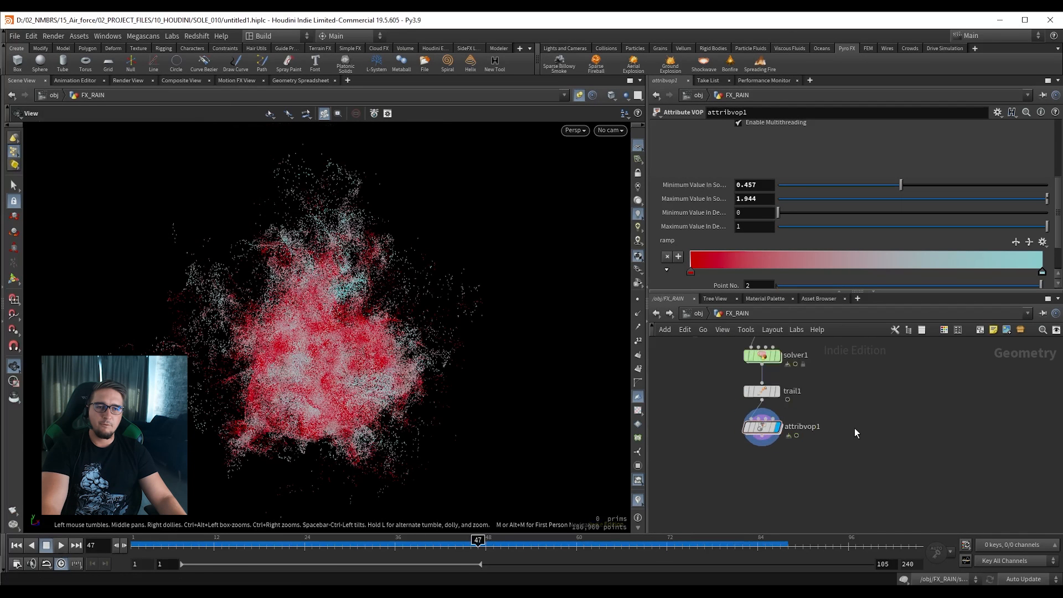
Review trail1's settings, save the scene and reselect attribvop1.
scroll(802, 393, up, 3)
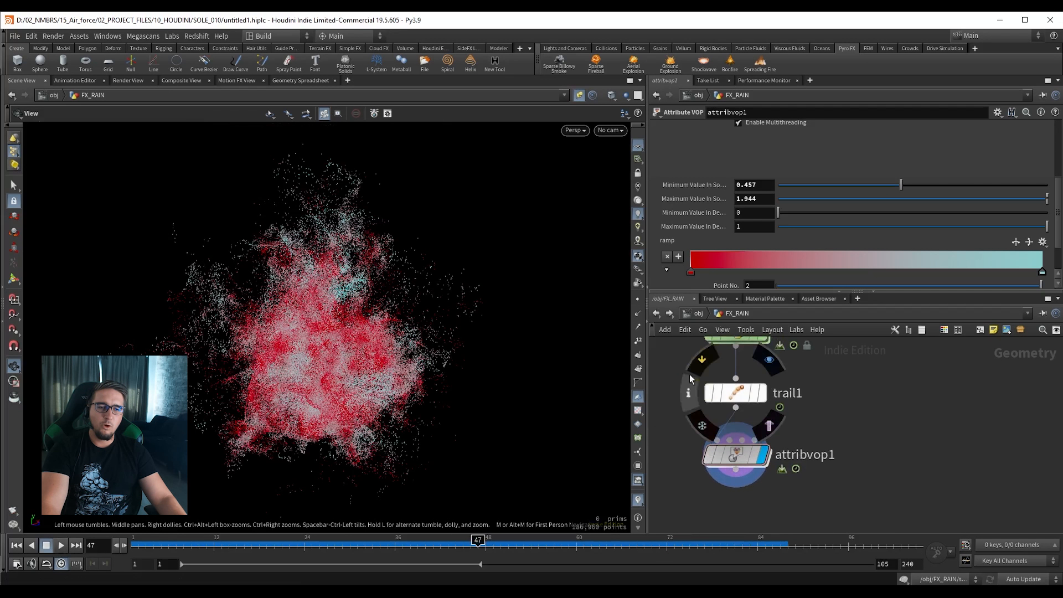
click(741, 394)
scroll(896, 420, down, 1)
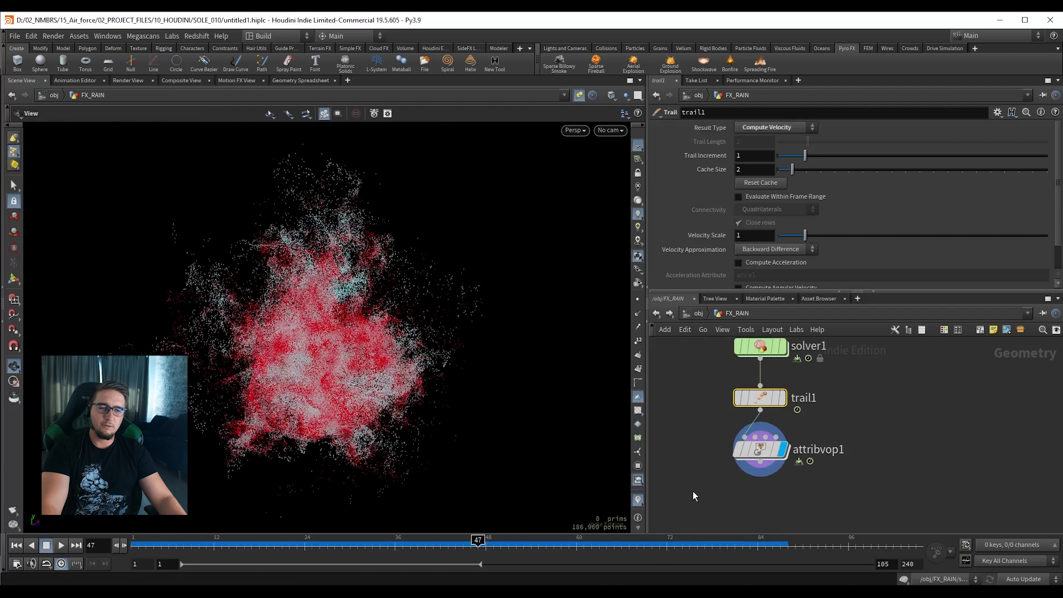
key(ctrl+s)
click(759, 451)
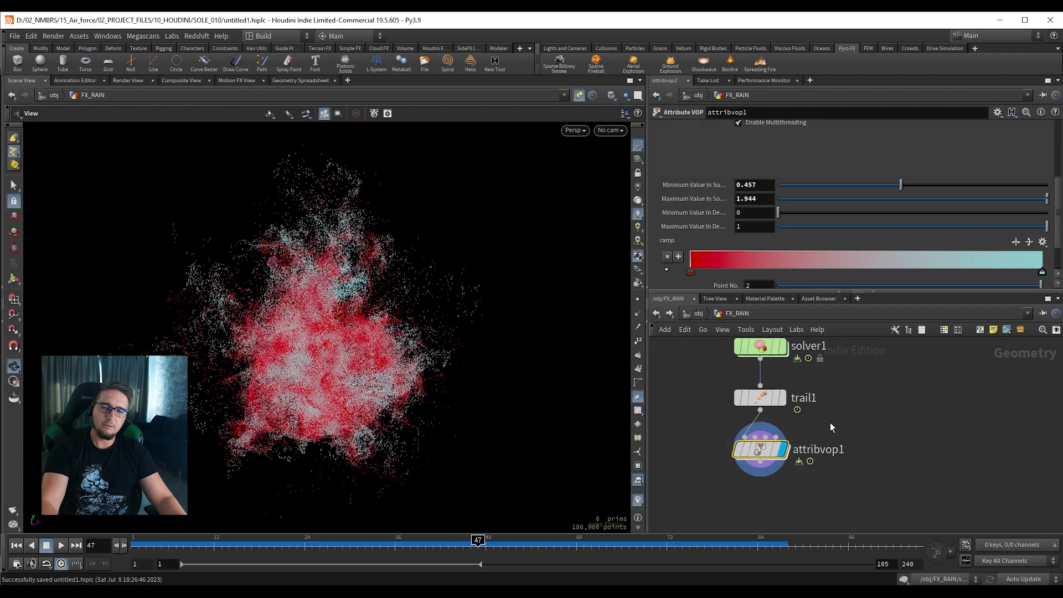
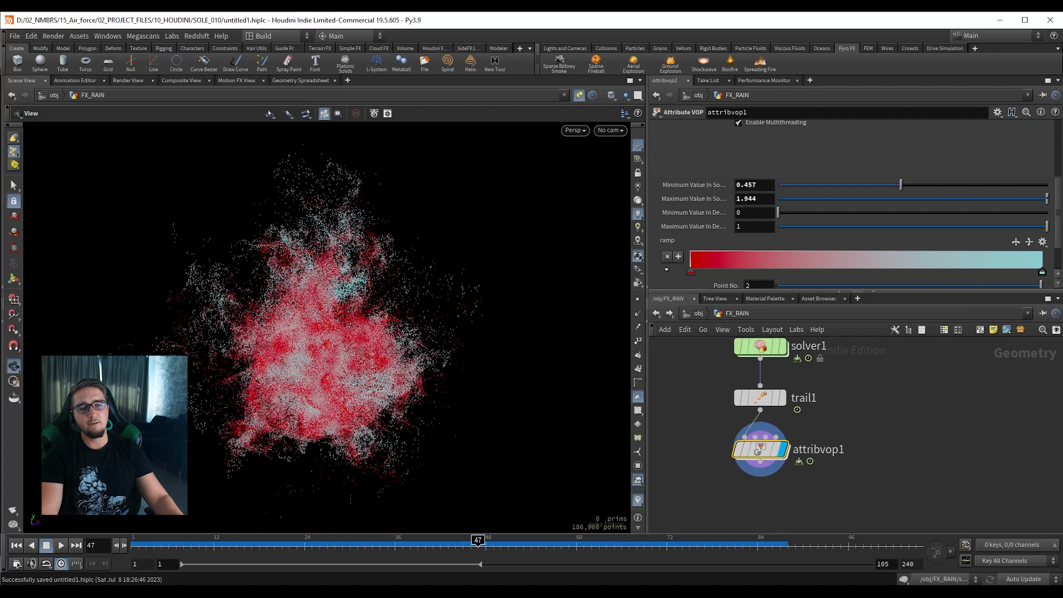
Display torus1 in the viewport and wire its output into popnet's first input.
scroll(819, 362, down, 3)
middle_drag(820, 363, 780, 481)
middle_drag(868, 410, 803, 408)
click(787, 374)
key(r)
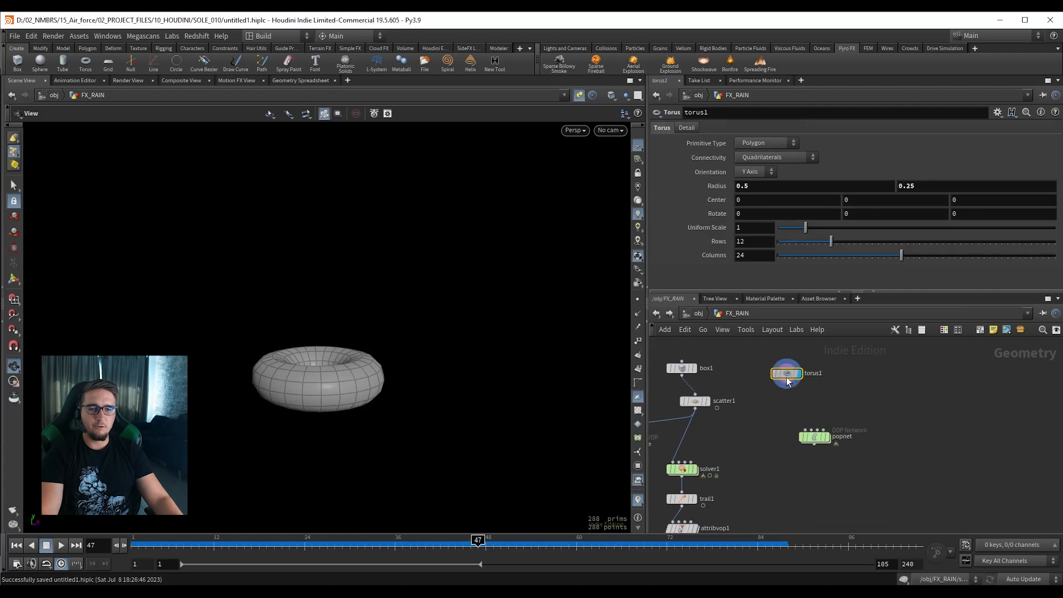
scroll(822, 410, up, 2)
drag(801, 375, 811, 440)
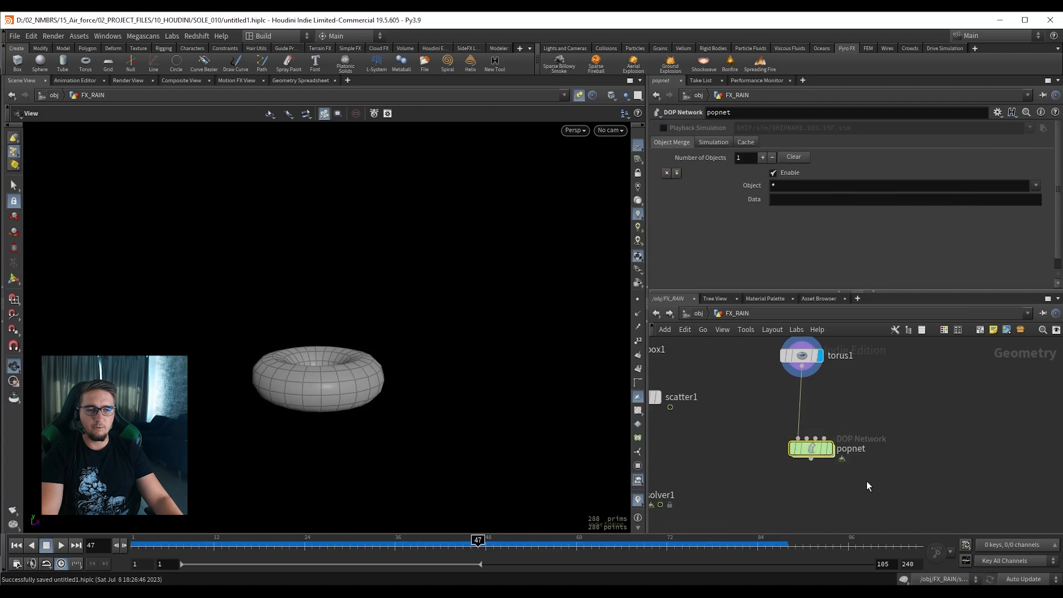
Display popnet and scrub the timeline to frame 42 to inspect the particles emitted from the torus.
key(r)
drag(338, 546, 440, 546)
drag(285, 378, 430, 347)
right_drag(430, 346, 391, 372)
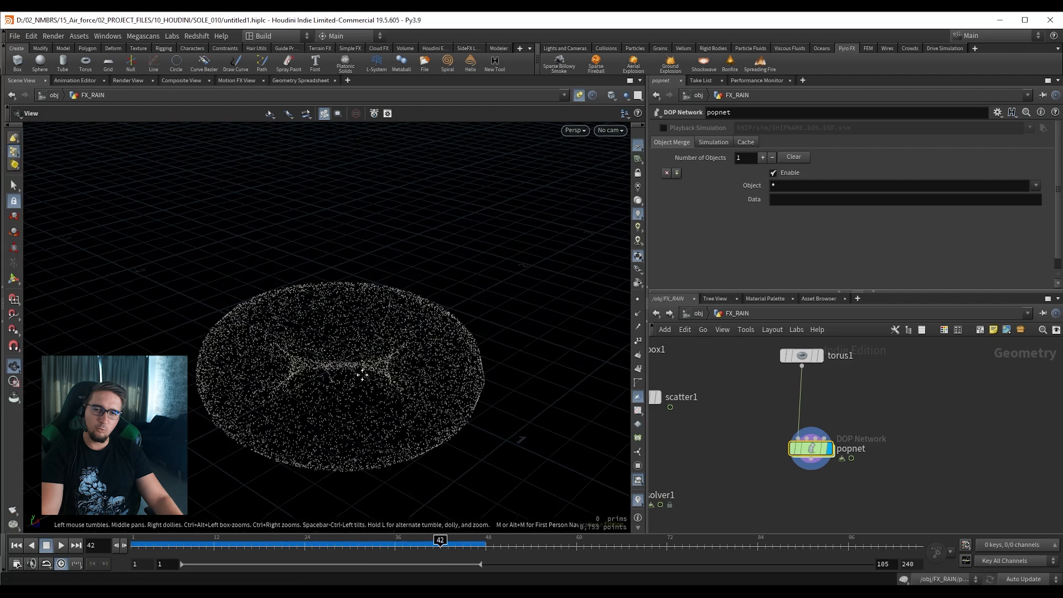
Inside popnet, insert a Geometry VOP on the wire between source_first_input and wire_pops_into_here.
drag(391, 371, 393, 327)
right_drag(394, 327, 416, 324)
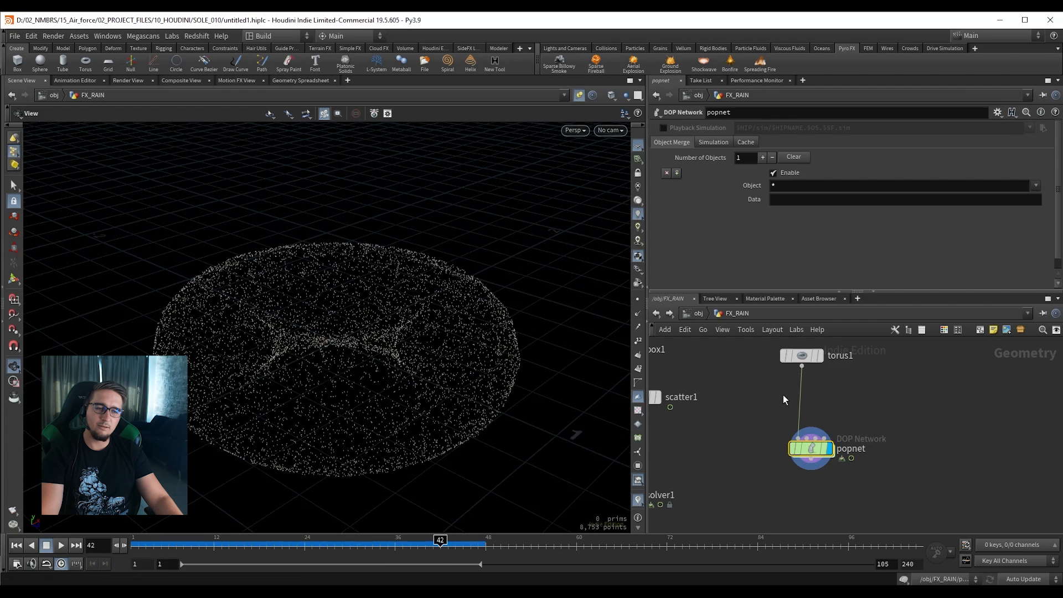
double_click(811, 448)
scroll(826, 430, down, 2)
middle_drag(825, 430, 841, 447)
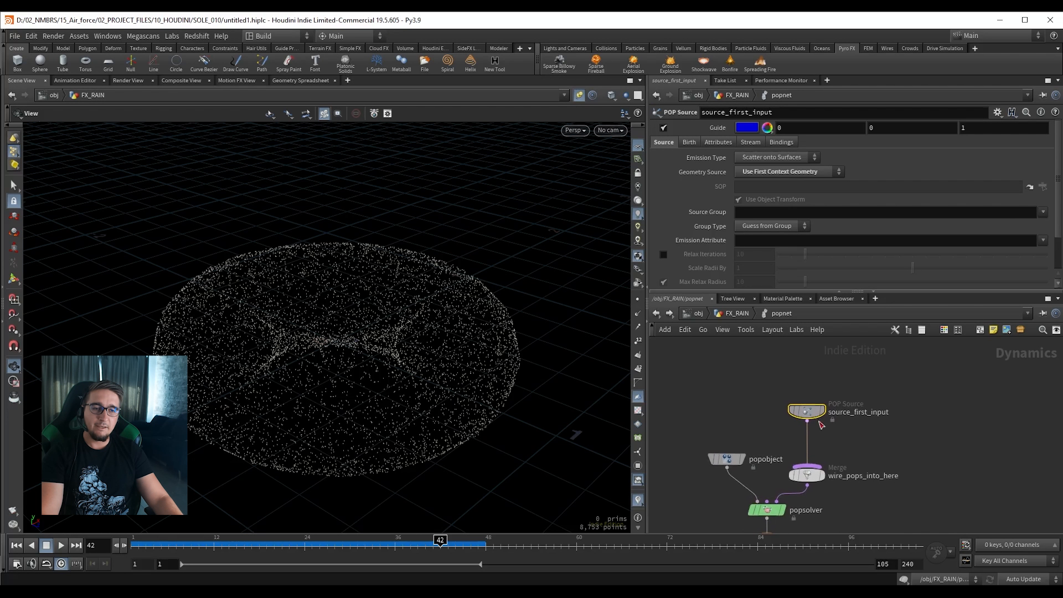
drag(809, 415, 810, 371)
click(808, 407)
key(Tab)
text(gev)
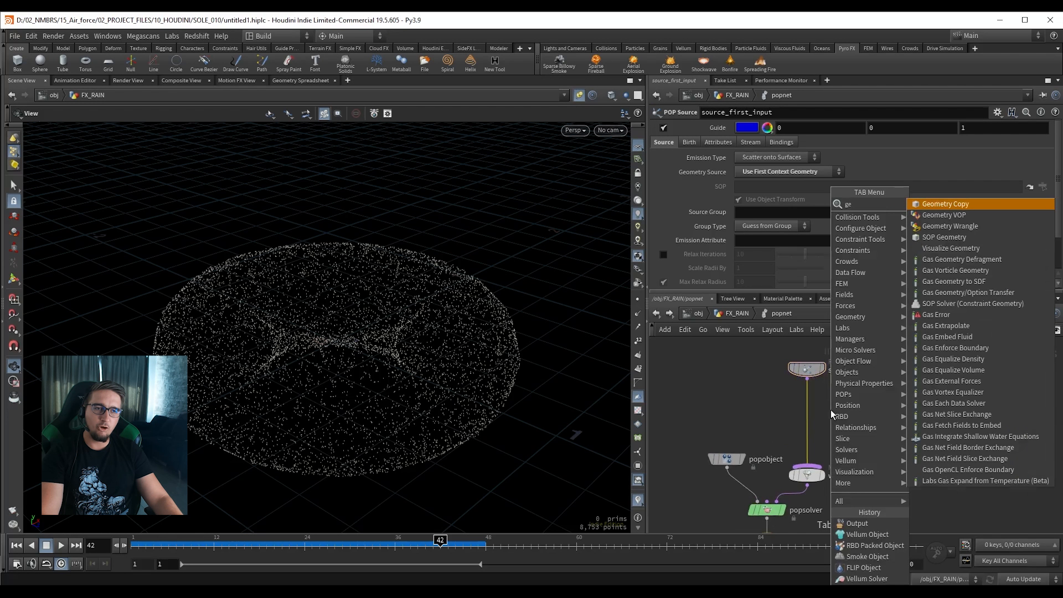
key(Escape)
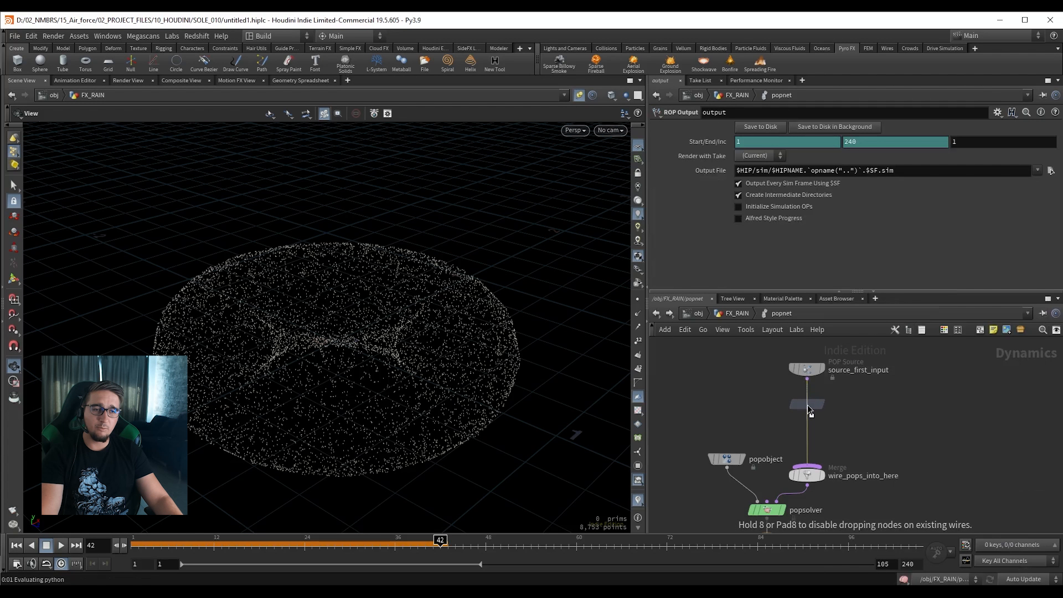
click(806, 406)
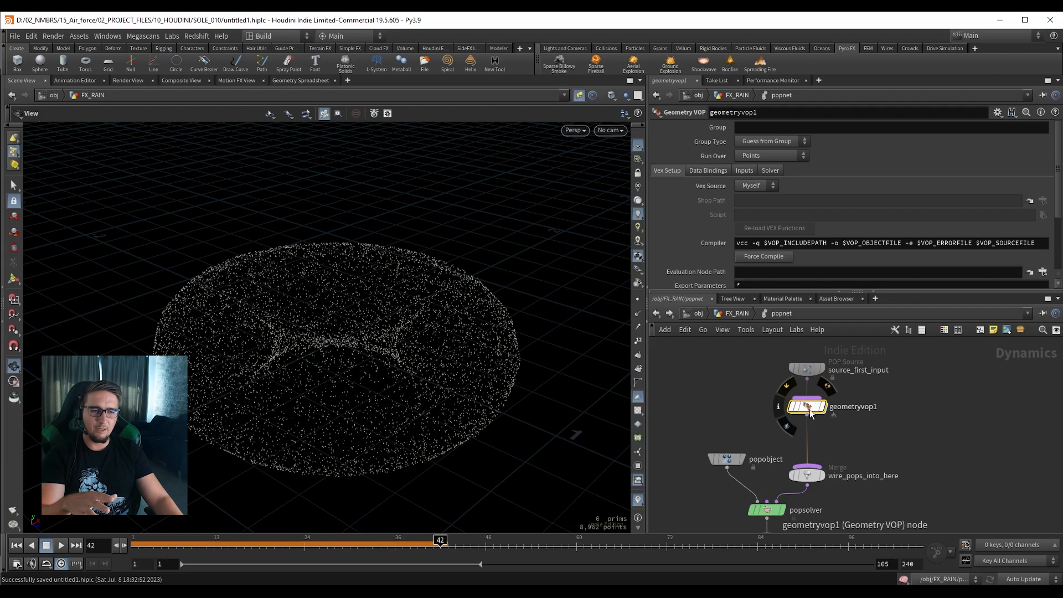
Inside geometryvop1, add a Constant node and set its type to 3 Floats (vector).
double_click(807, 407)
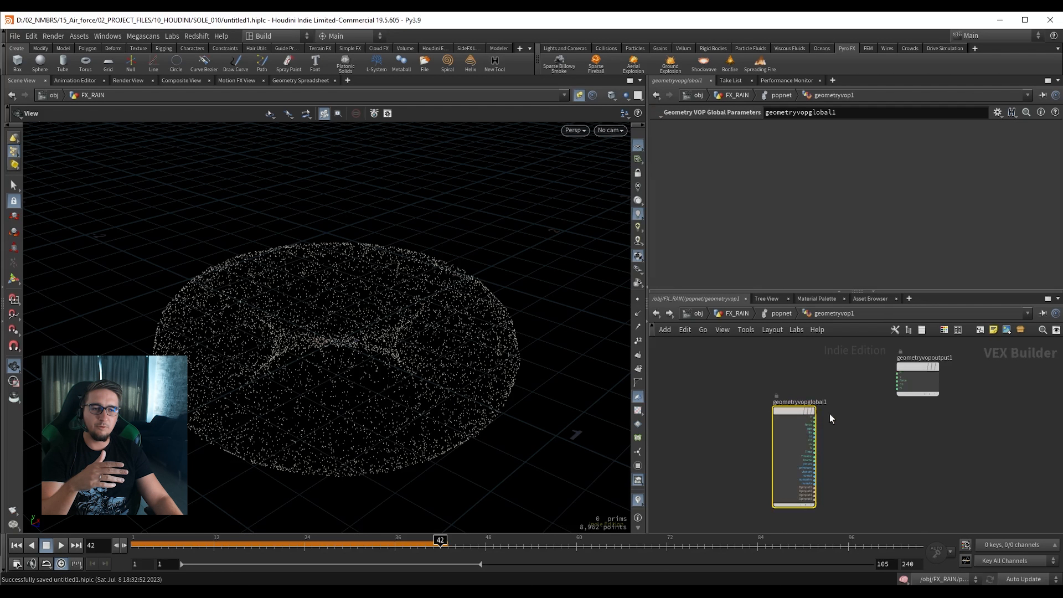
drag(837, 420, 864, 421)
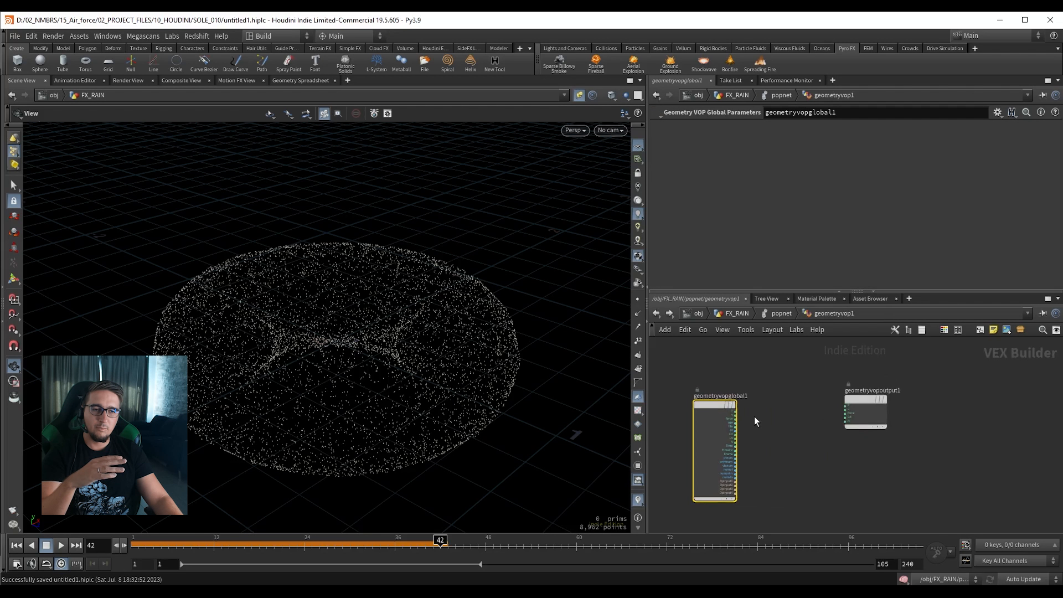
key(Tab)
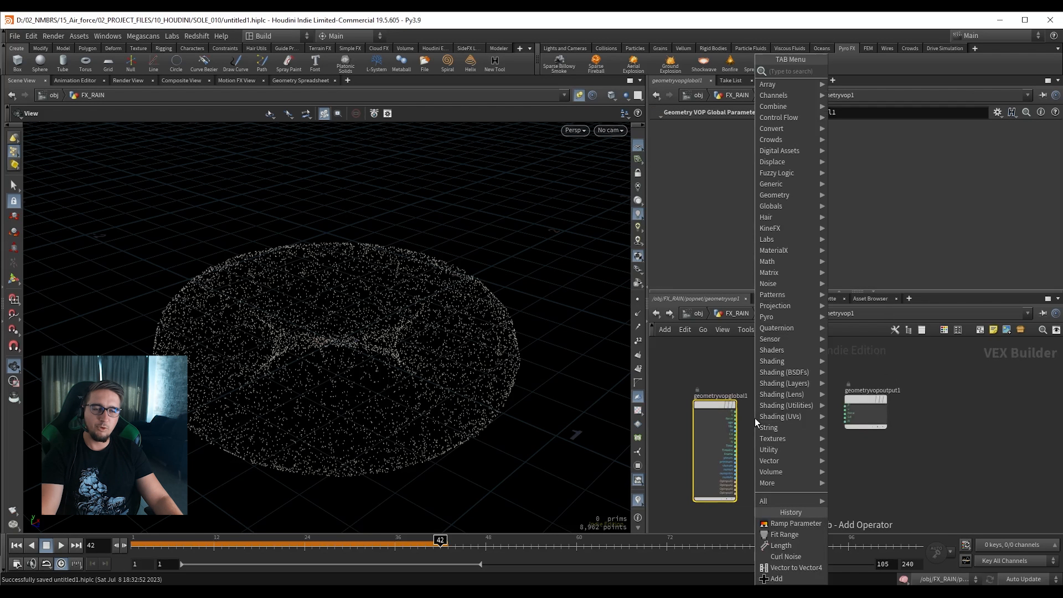
key(Escape)
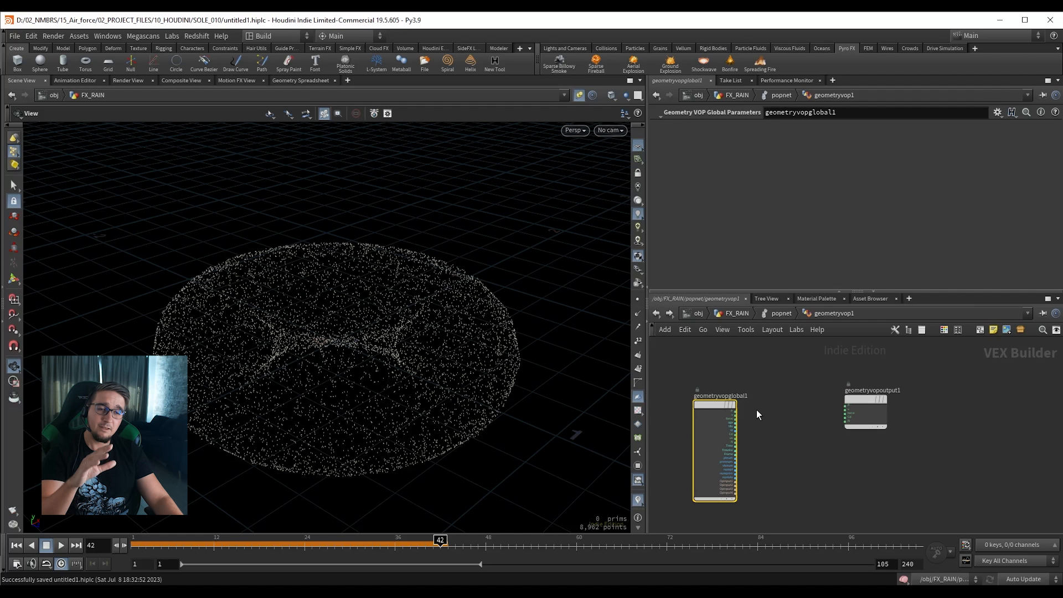
key(Tab)
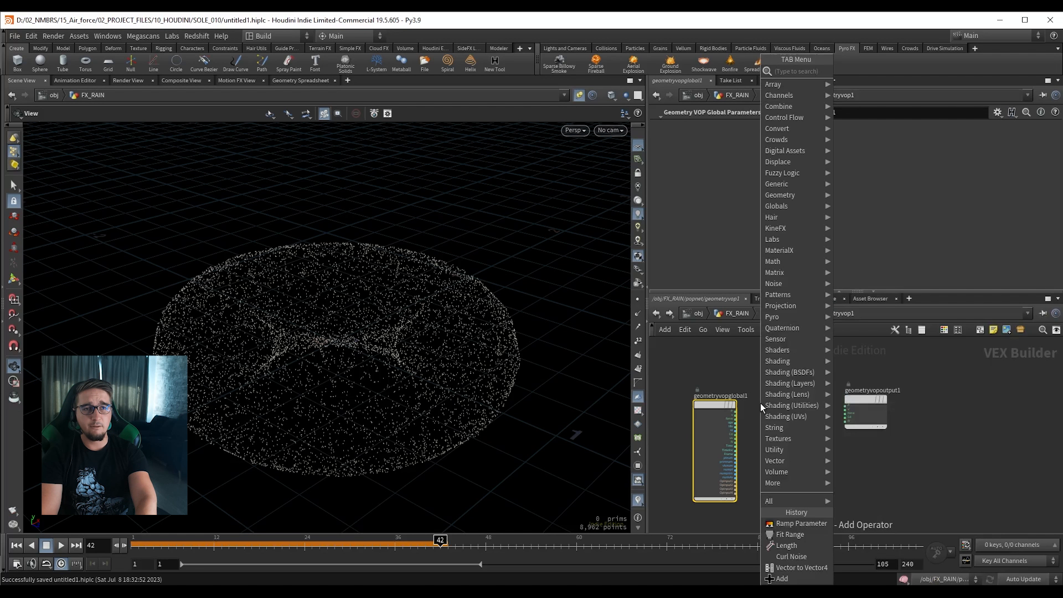
text(co)
key(Return)
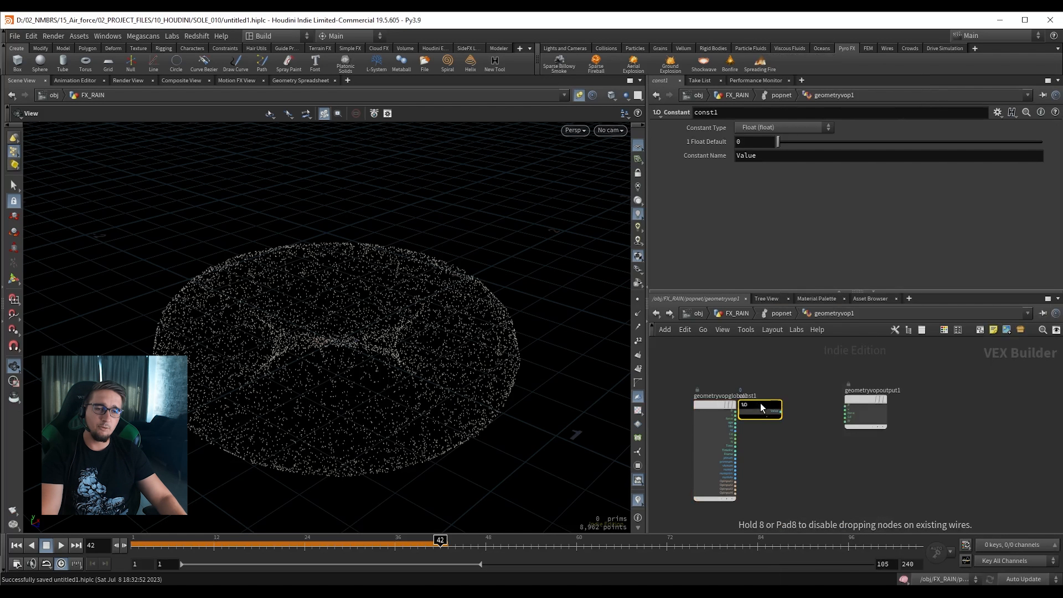
click(760, 127)
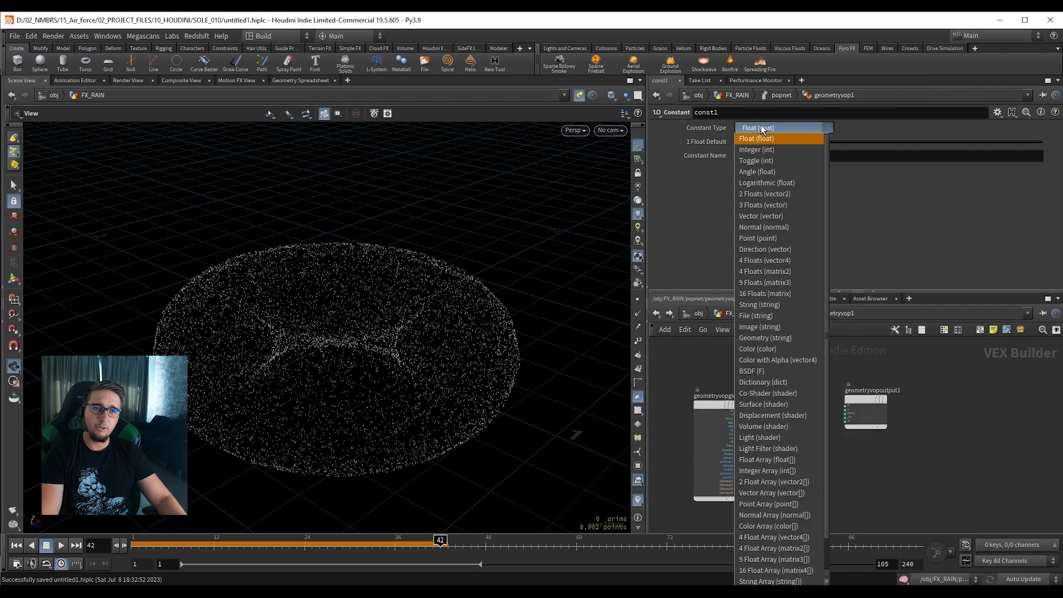
click(765, 202)
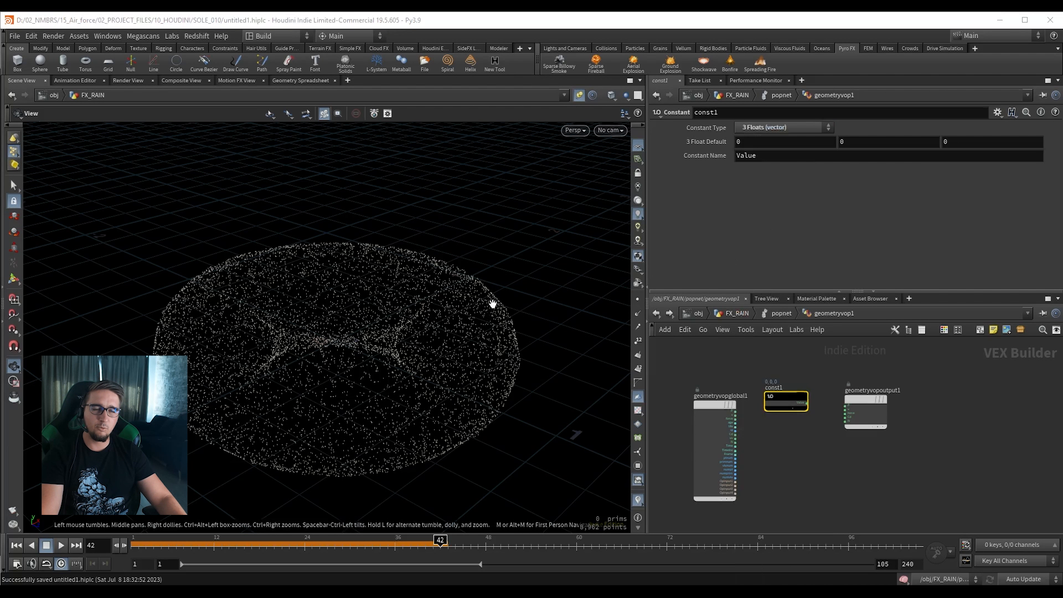
Set the constant's second component to 1 and wire its Value into v on geometryvopoutput1.
drag(458, 260, 423, 266)
click(885, 142)
text(1)
key(Return)
scroll(821, 416, up, 5)
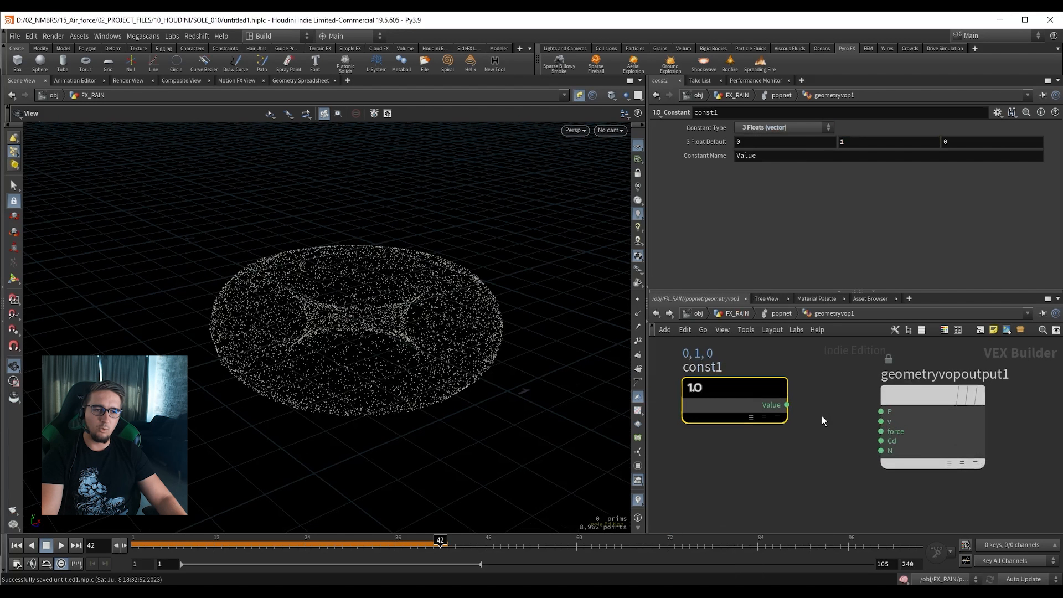
click(786, 405)
click(880, 422)
Play the simulation from the first frame and scrub to frame 38 to examine the particle motion from the constant velocity.
click(16, 545)
click(61, 544)
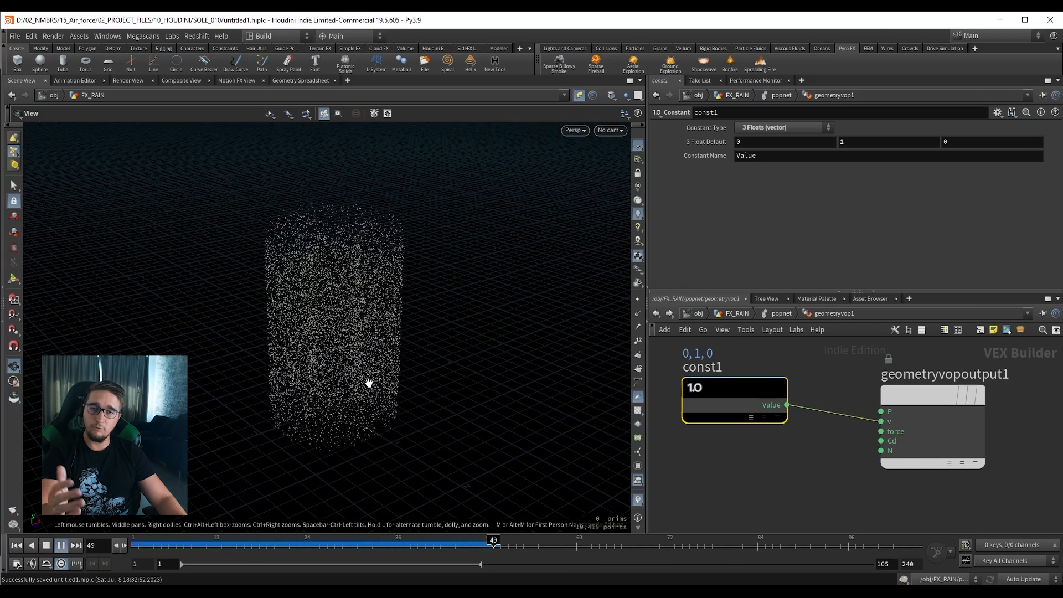
click(139, 539)
drag(141, 540, 421, 512)
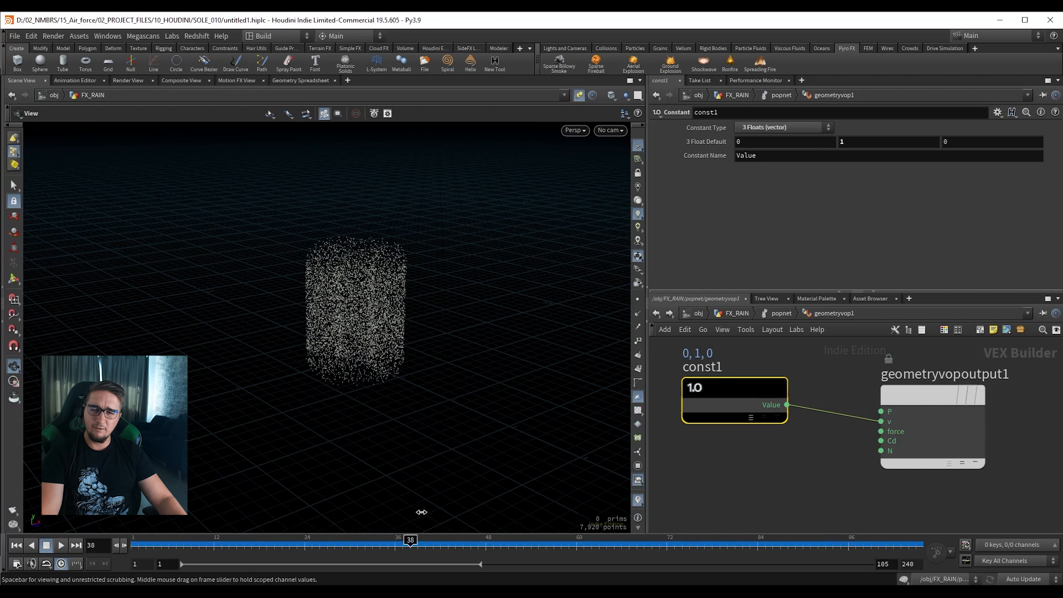
drag(384, 339, 344, 315)
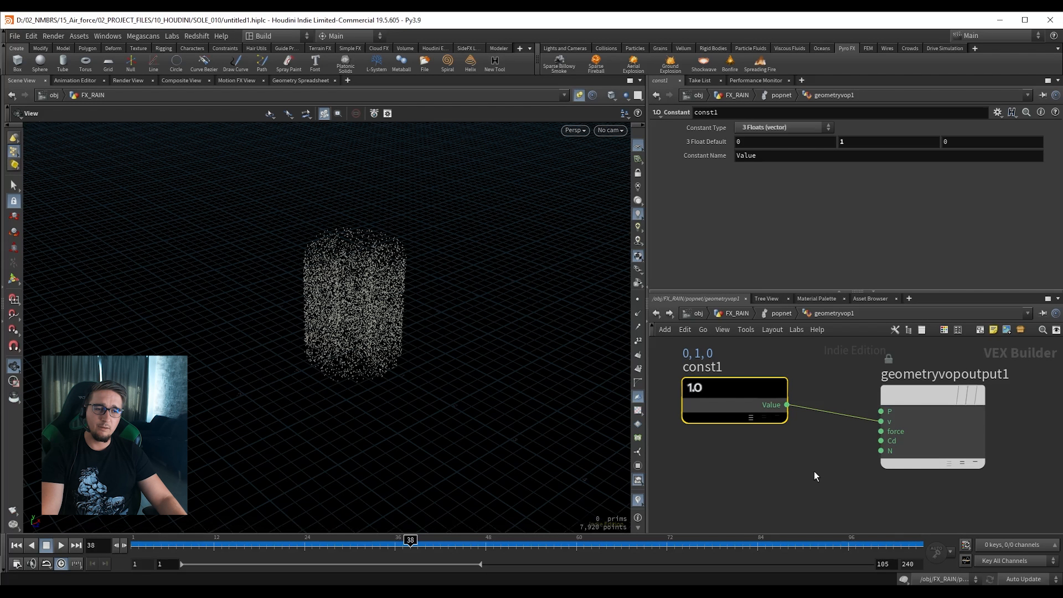
scroll(814, 470, down, 2)
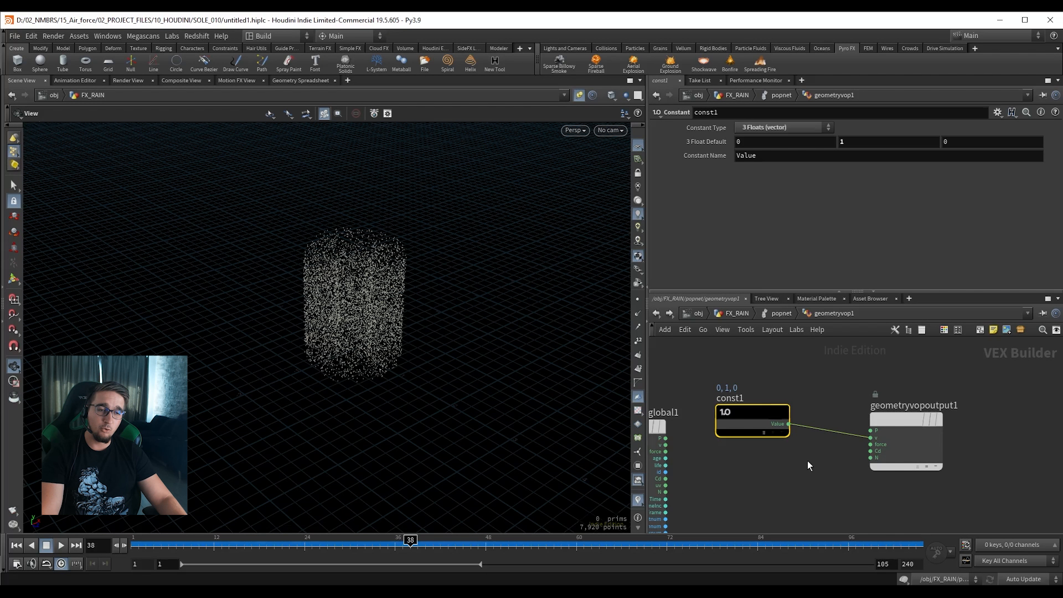
right_drag(415, 363, 615, 310)
drag(324, 335, 328, 290)
middle_drag(328, 290, 324, 343)
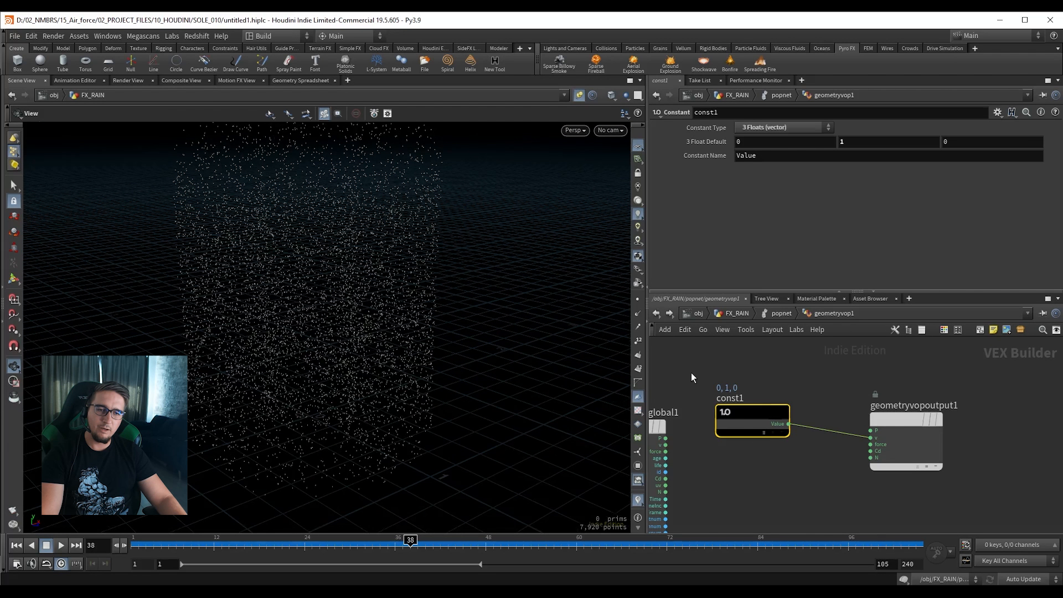
Wire the global v to the output's v through an Add node, with const1's Value as the second input.
drag(690, 373, 771, 456)
drag(746, 412, 740, 391)
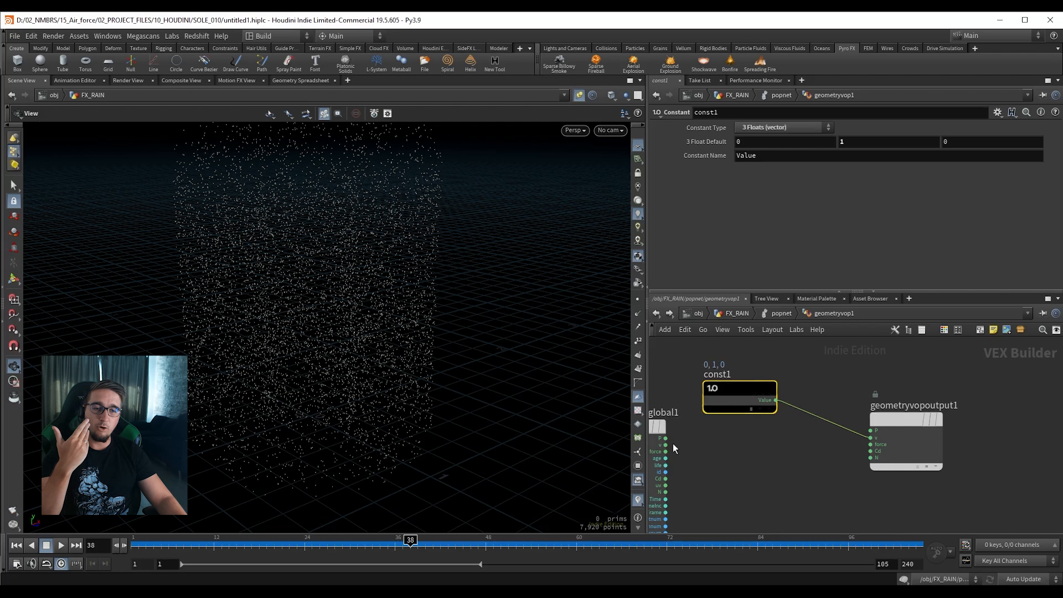
drag(665, 446, 942, 426)
click(830, 443)
key(Tab)
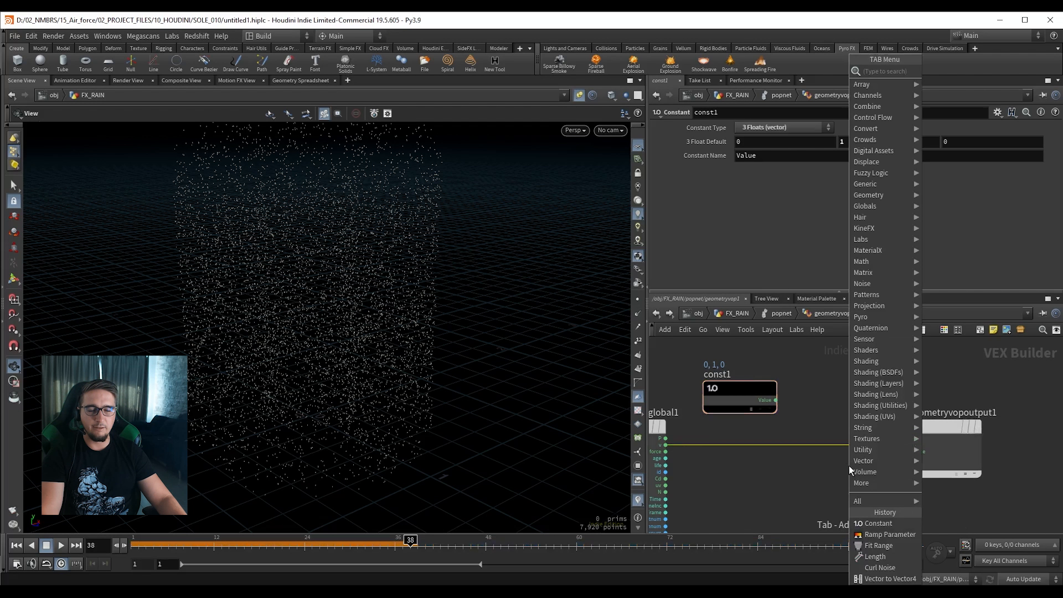
text(add)
key(Return)
click(851, 447)
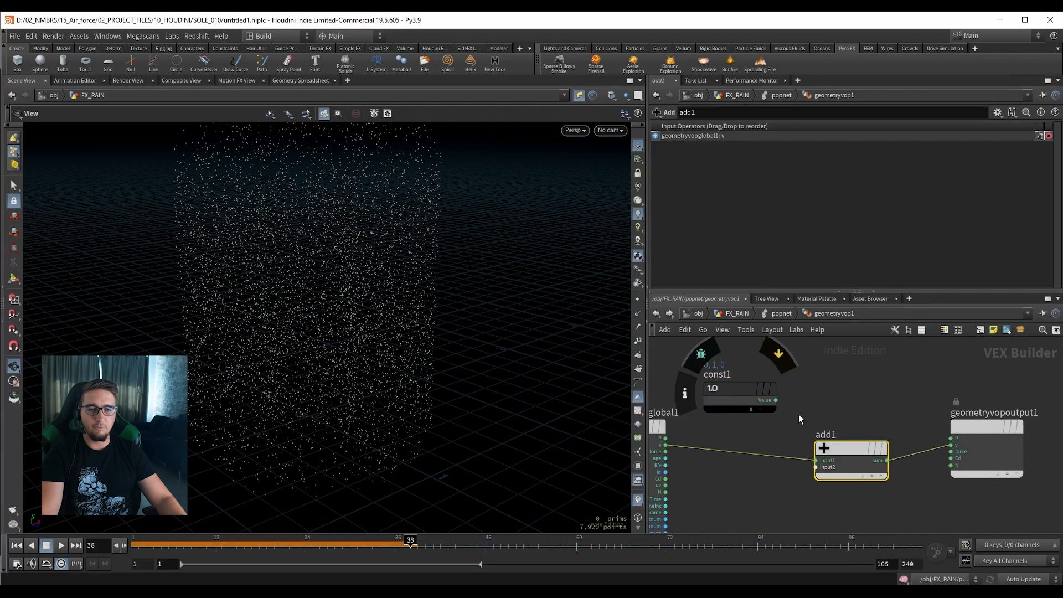
drag(776, 400, 816, 466)
Play the accumulating-velocity simulation from the first frame, stop playback and save the scene.
click(16, 545)
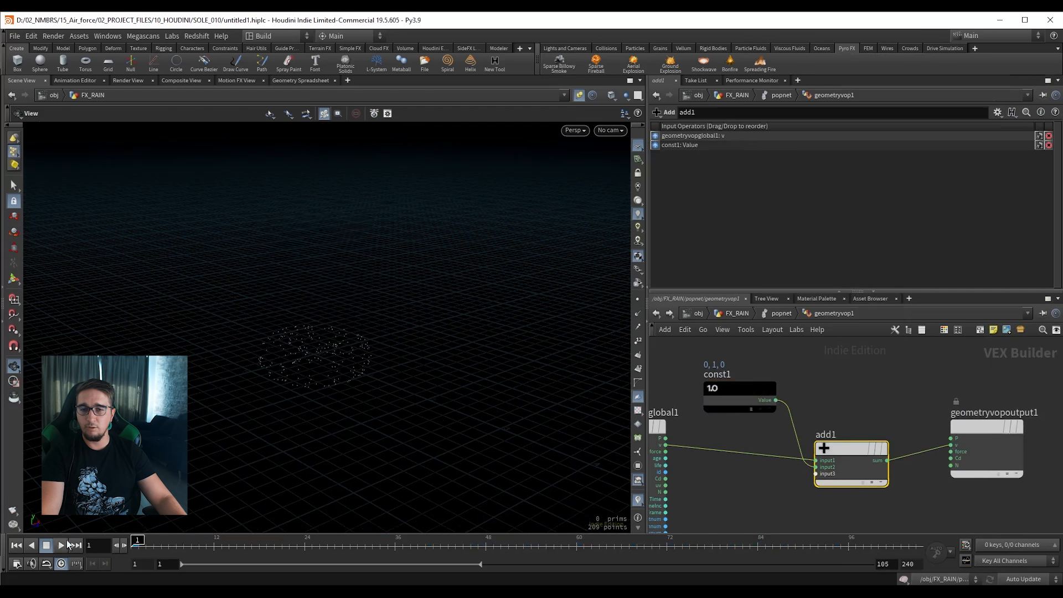
click(61, 545)
scroll(199, 348, down, 5)
middle_drag(332, 320, 317, 367)
right_drag(325, 384, 206, 374)
middle_drag(349, 274, 341, 387)
right_drag(341, 387, 230, 393)
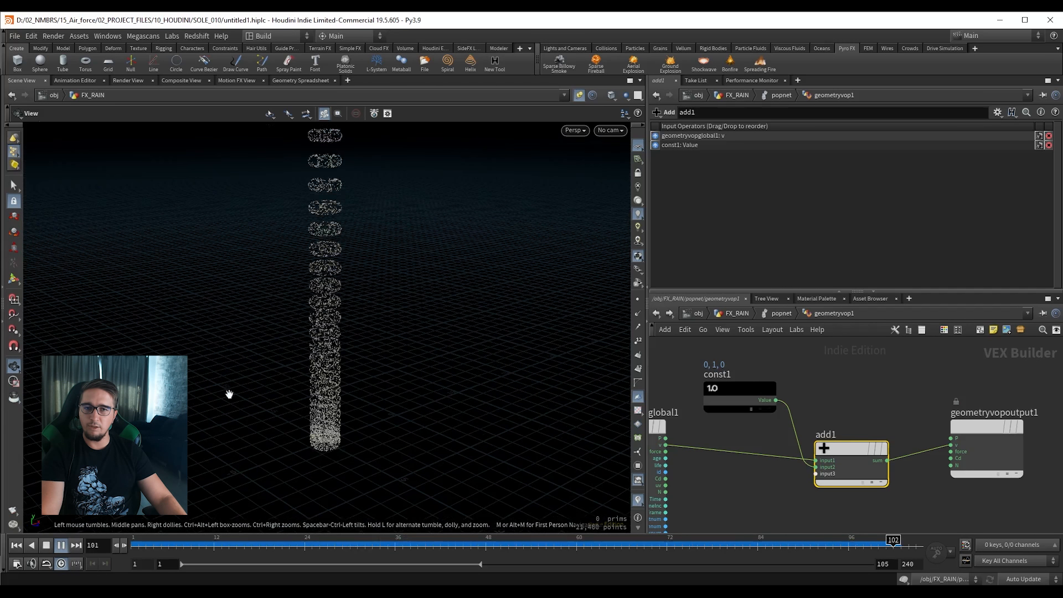
click(58, 547)
key(ctrl+s)
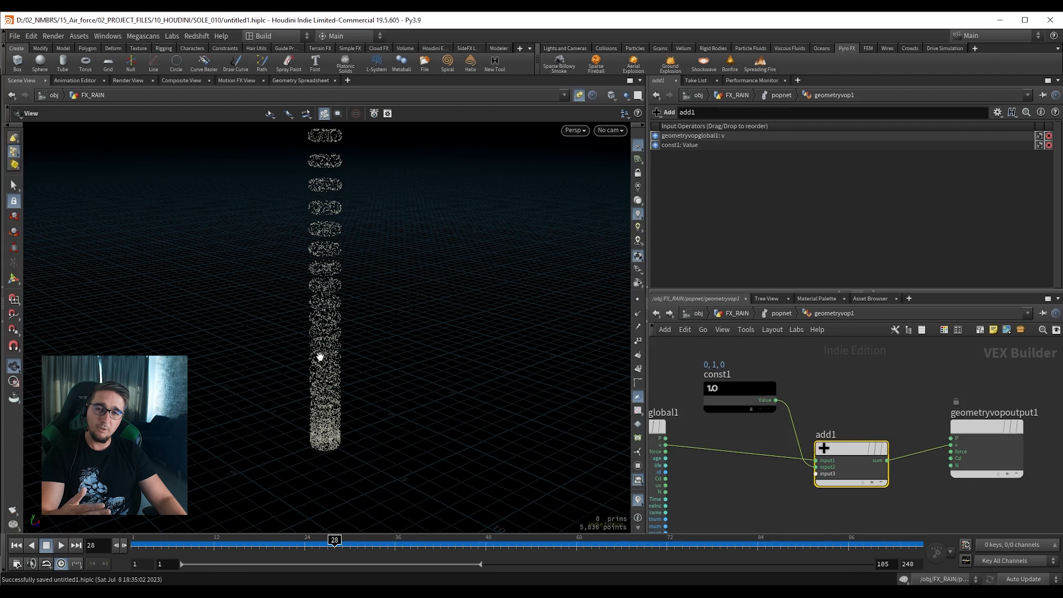
Return to frame 1 and advance to frame 3 one frame at a time to examine the first emitted particles.
right_drag(320, 359, 498, 384)
middle_drag(390, 417, 361, 330)
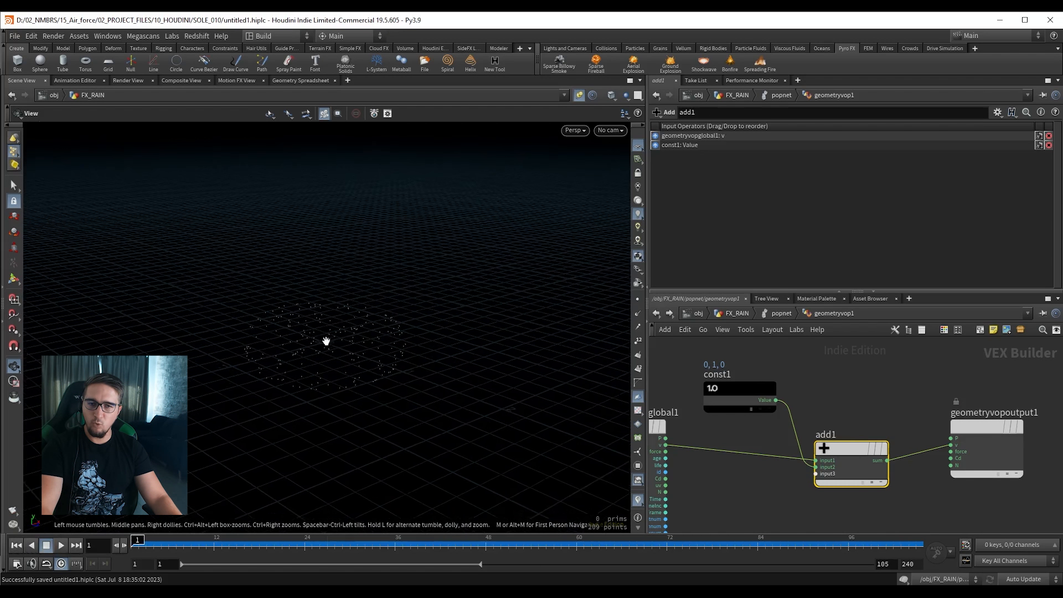
scroll(751, 399, up, 2)
middle_drag(778, 381, 794, 386)
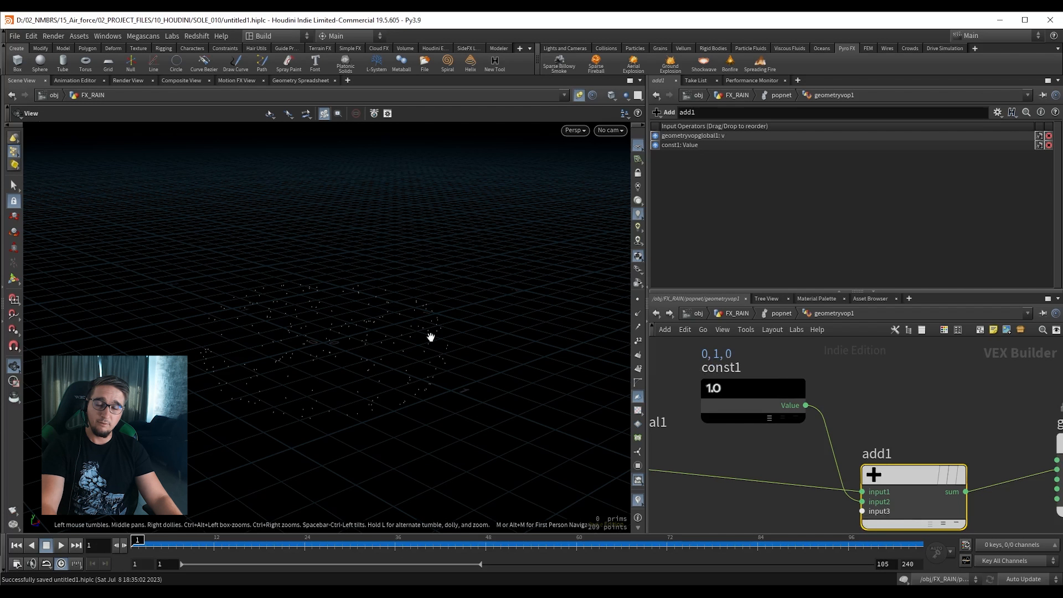
key(Right)
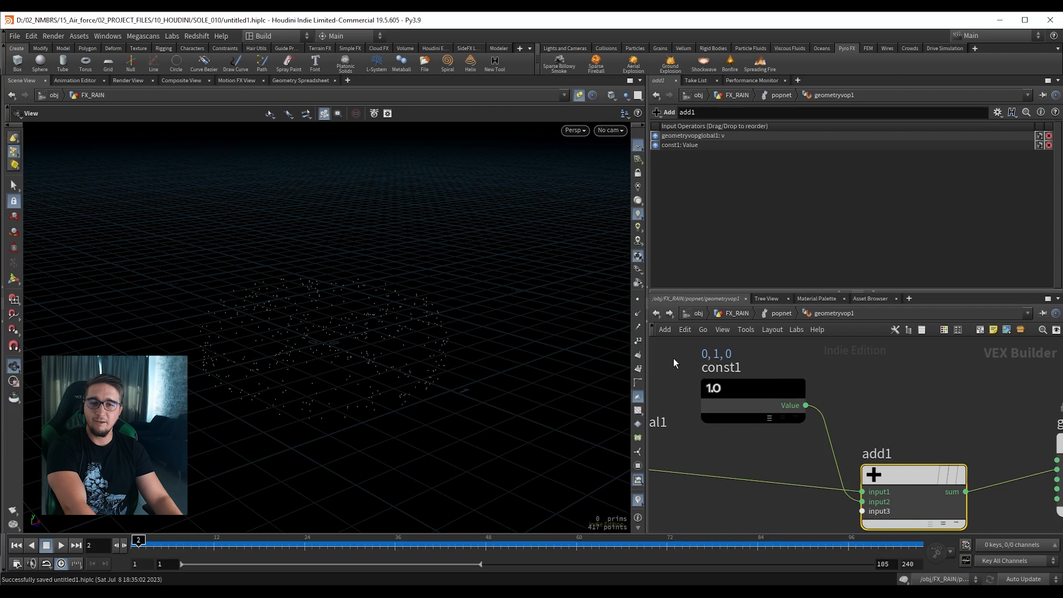
middle_drag(673, 357, 685, 374)
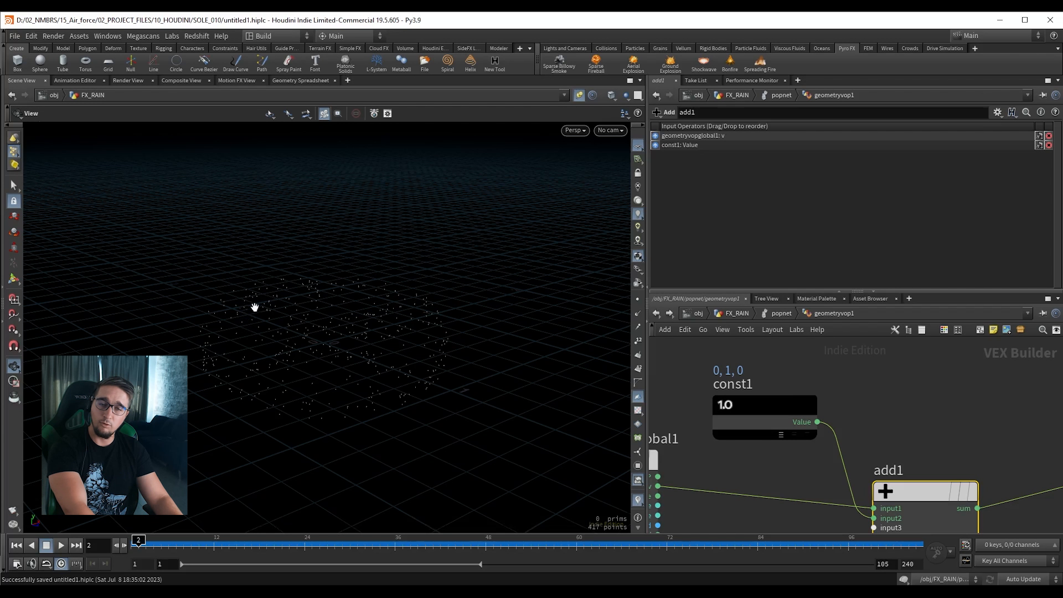
key(Right)
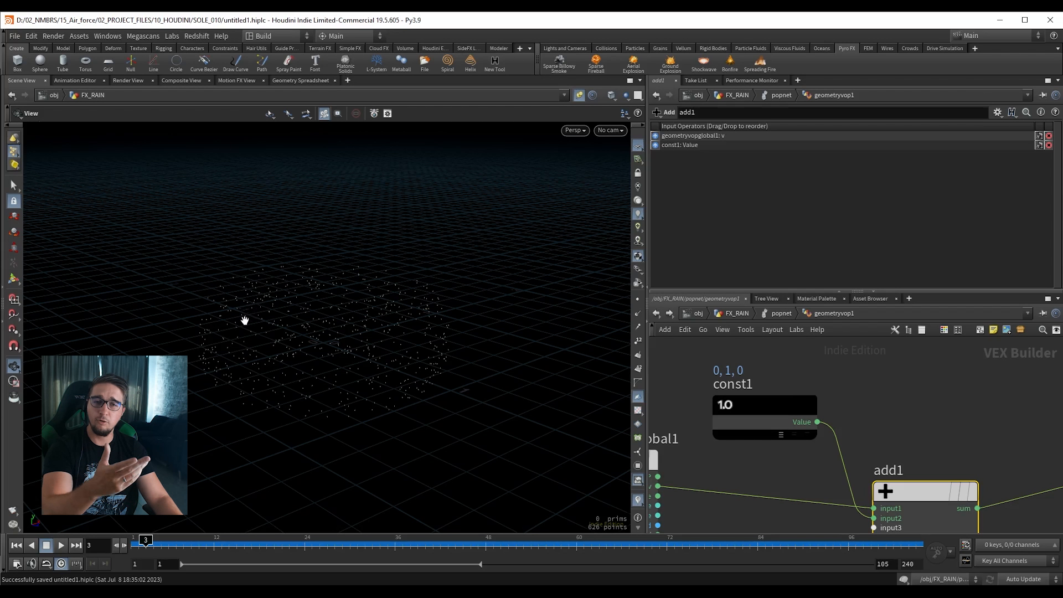
right_drag(336, 294, 248, 316)
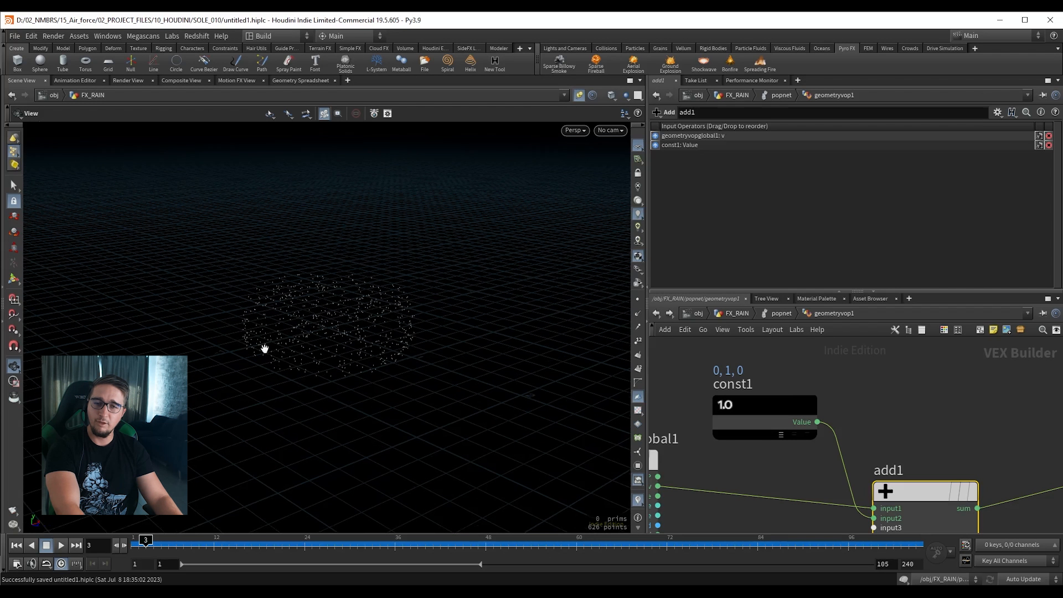
Advance frame by frame to frame 18 to examine how the rising particle column spreads apart.
key(Right)
key(Right)
key(Right)
key(Right)
key(Right)
key(Right)
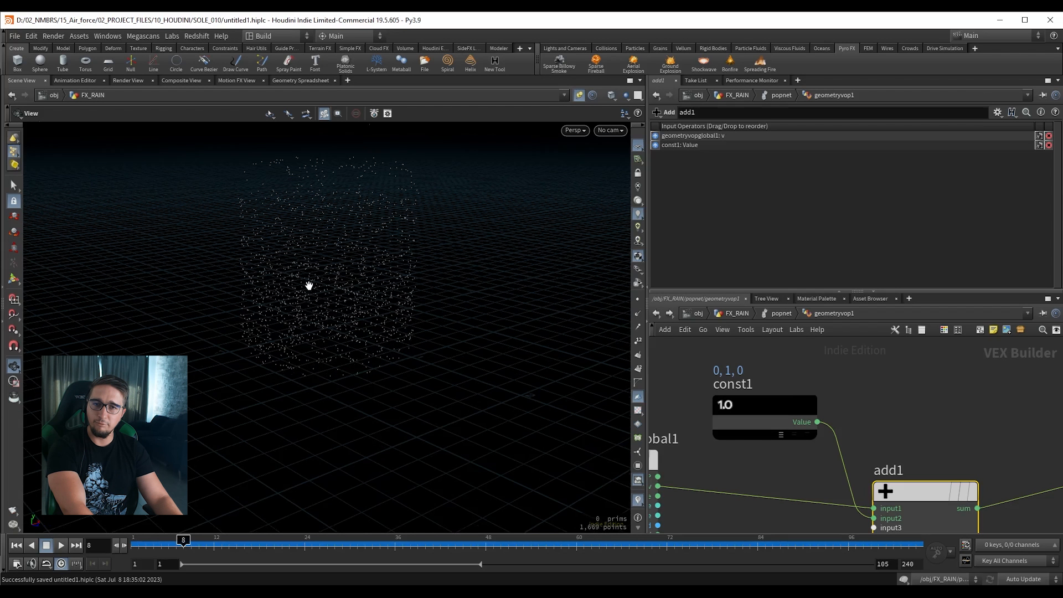
drag(308, 285, 330, 341)
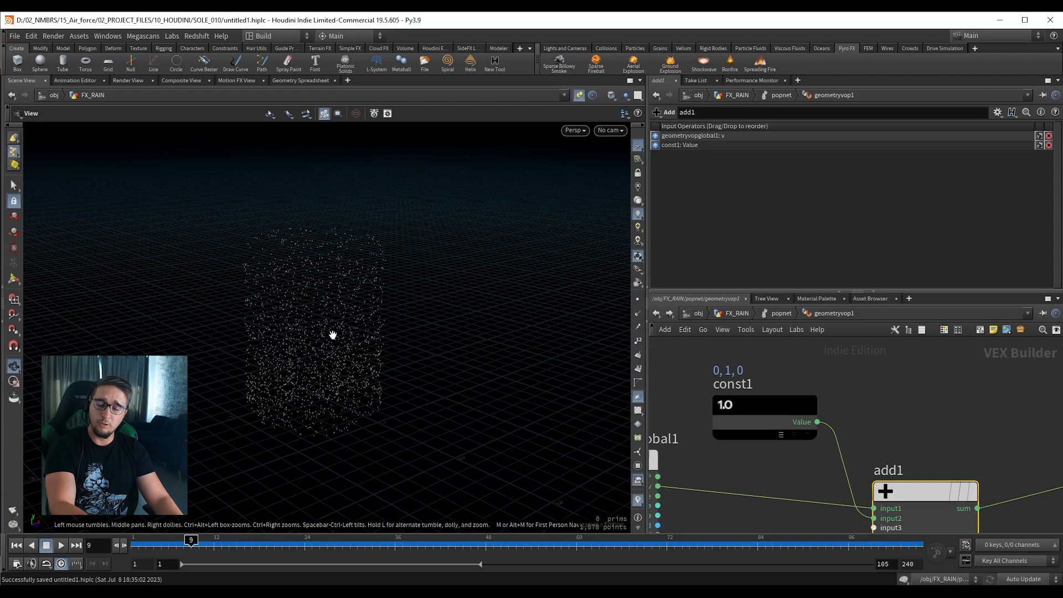
scroll(901, 381, down, 1)
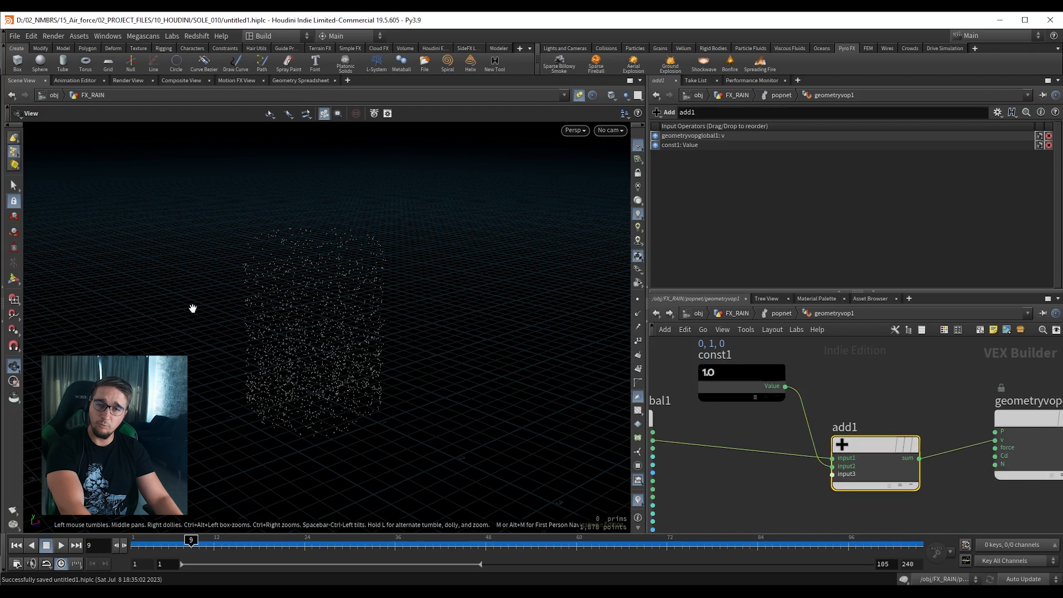
right_drag(325, 284, 292, 306)
key(Right)
key(Right)
middle_drag(339, 300, 329, 315)
key(Right)
key(Right)
key(Right)
key(Right)
right_drag(327, 314, 261, 313)
key(Right)
middle_drag(334, 273, 321, 327)
key(Right)
right_drag(321, 325, 218, 318)
middle_drag(324, 298, 308, 344)
key(Right)
key(Right)
key(Right)
key(Right)
key(Right)
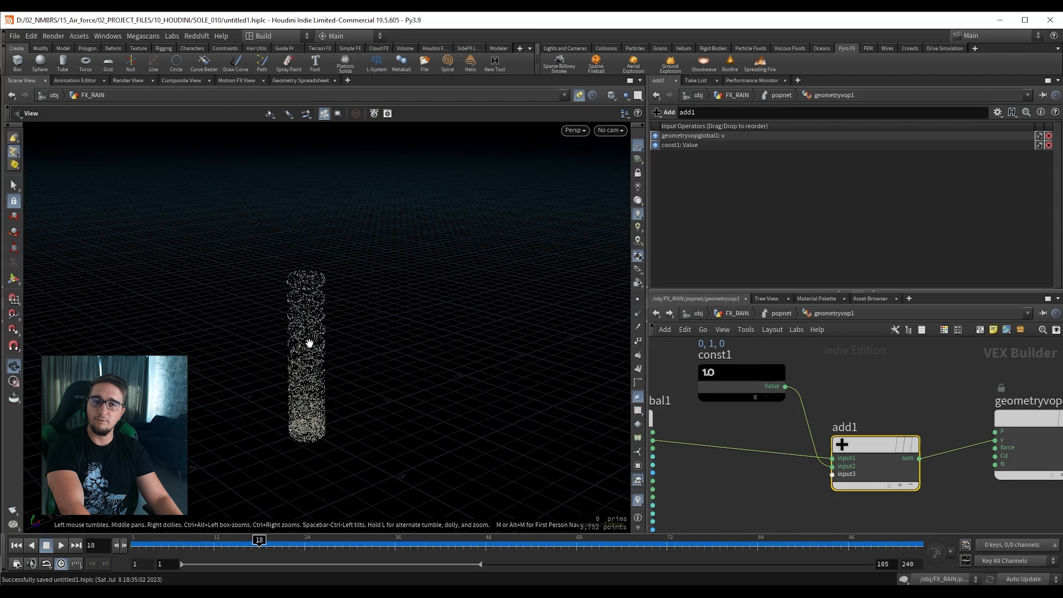
Advance frame by frame to frame 37 to examine the spacing between particle rings along the rising column.
right_drag(362, 284, 303, 272)
key(Right)
key(Right)
key(Right)
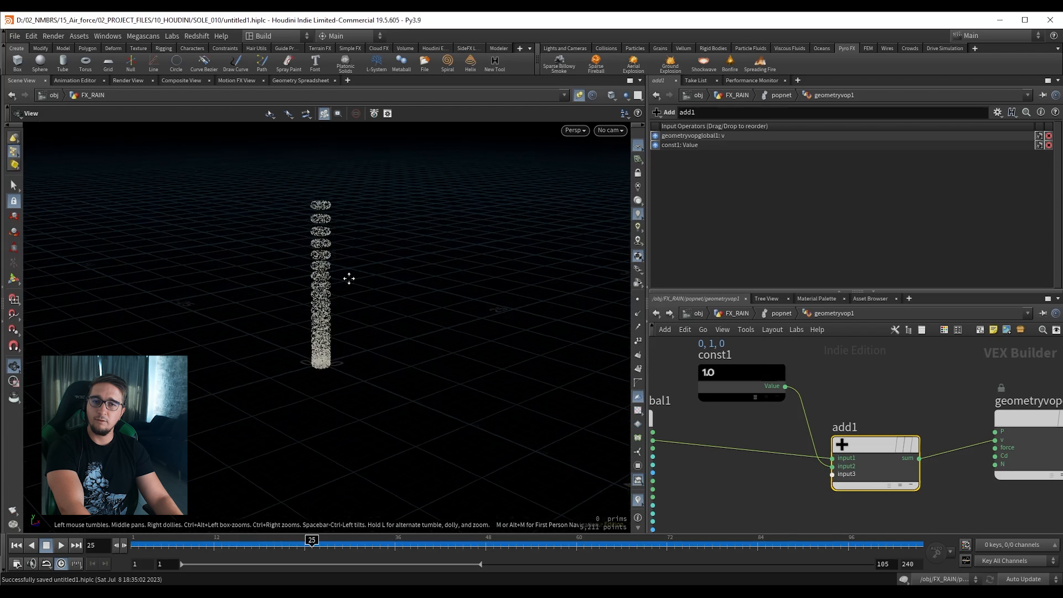
middle_drag(359, 270, 336, 319)
key(Right)
key(Right)
key(Right)
key(Right)
key(Right)
right_drag(349, 296, 297, 298)
middle_drag(312, 309, 300, 333)
key(Right)
key(Right)
key(Right)
key(Right)
key(Right)
key(Right)
key(Right)
right_drag(301, 333, 344, 363)
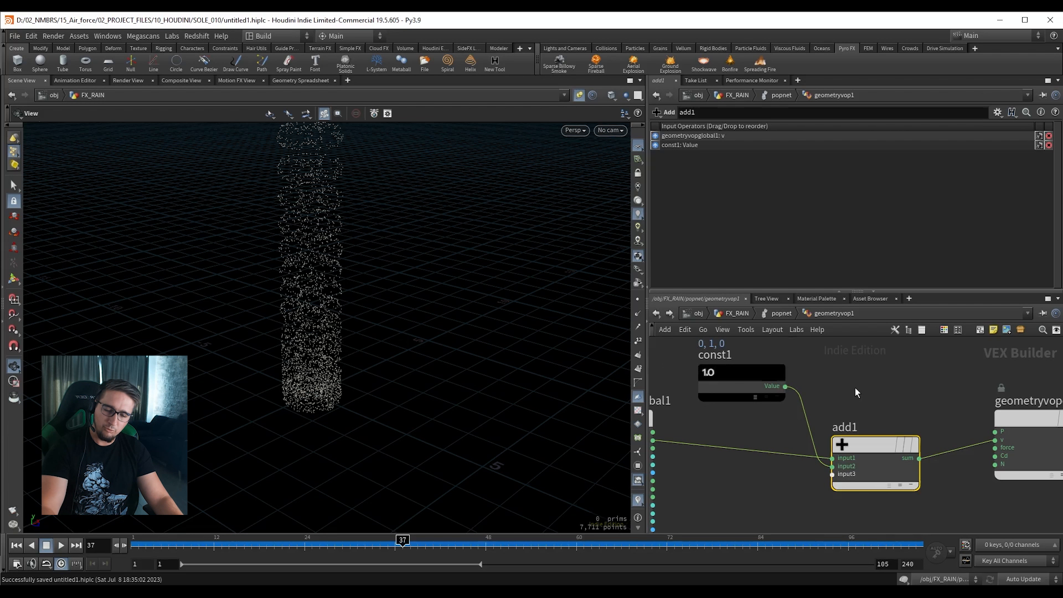
Go up to the POP network and shift the source_first_input and geometryvop1 nodes slightly relative to the merge node.
key(u)
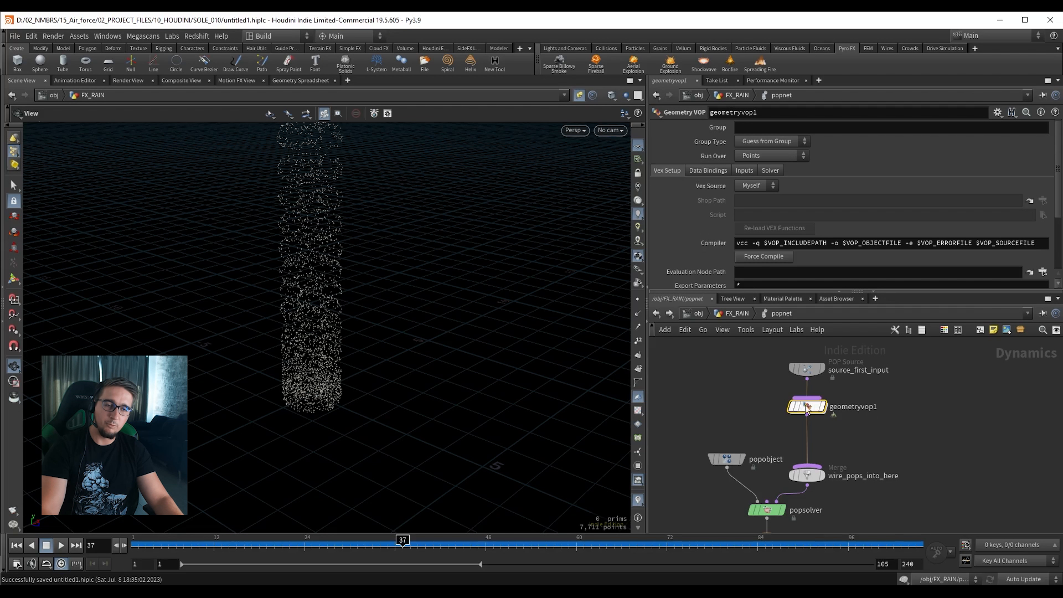
mouse_move(807, 409)
mouse_down()
mouse_move(835, 413)
mouse_move(808, 406)
mouse_up()
middle_drag(753, 403, 721, 419)
scroll(721, 419, down, 2)
drag(731, 394, 771, 420)
scroll(772, 420, up, 2)
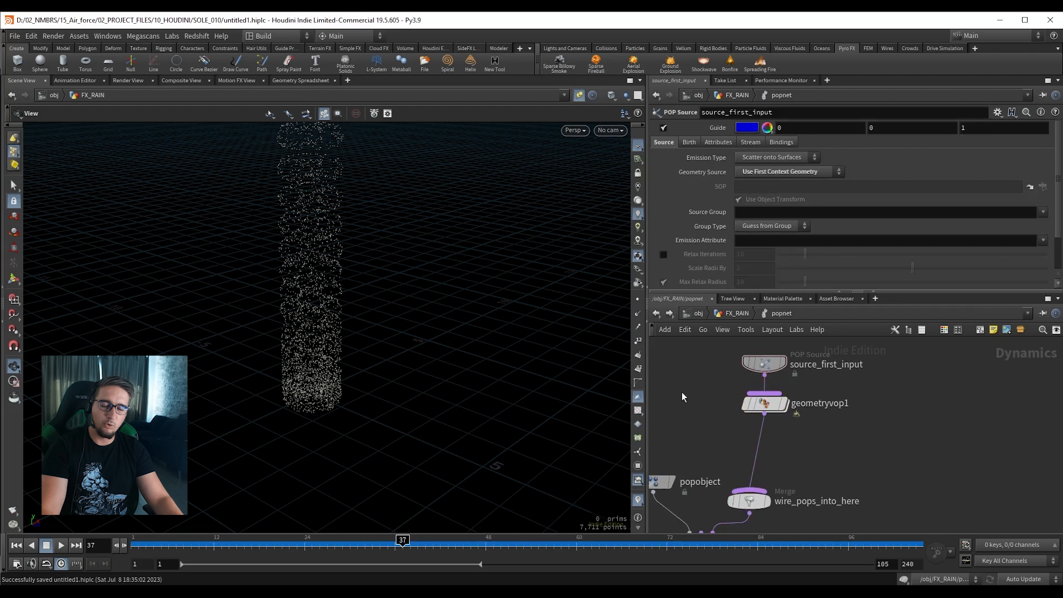
Select only the geometryvop1 node between the POP source and the merge, keeping the solver part of the network in view.
drag(688, 381, 844, 437)
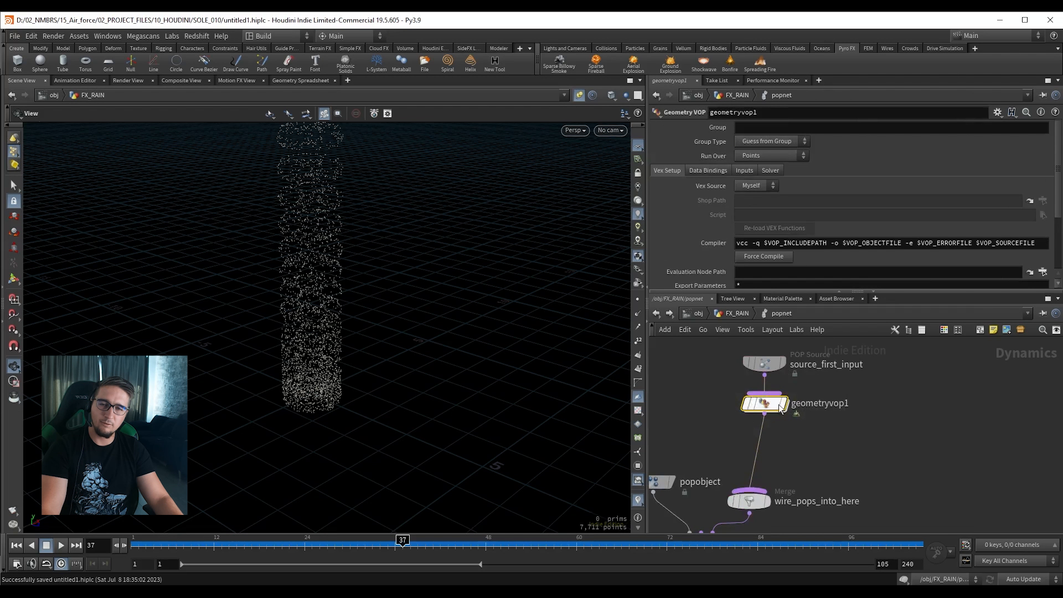
mouse_move(786, 400)
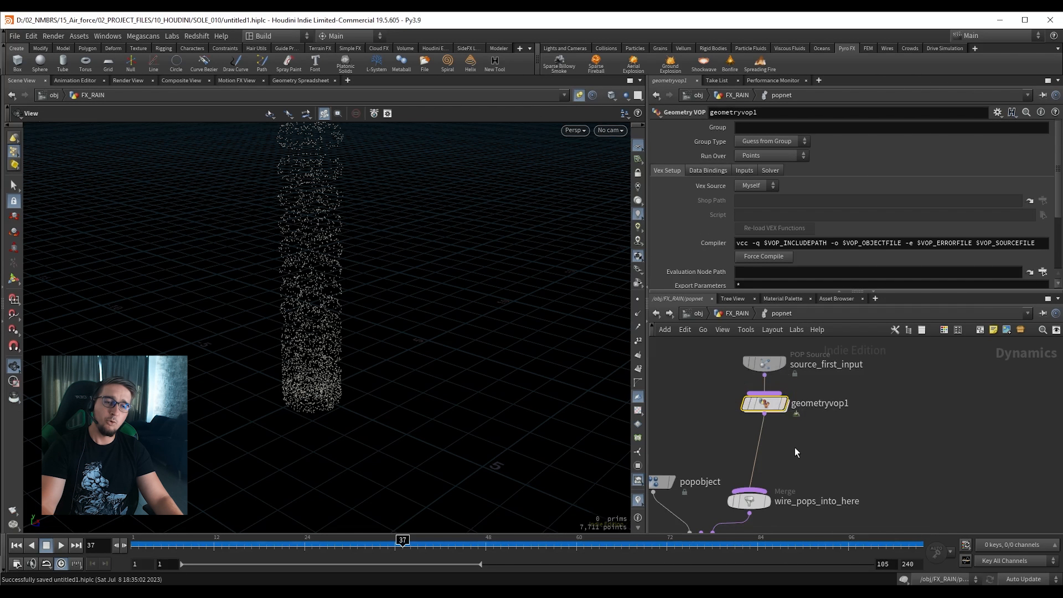
scroll(805, 454, down, 2)
middle_drag(802, 457, 844, 437)
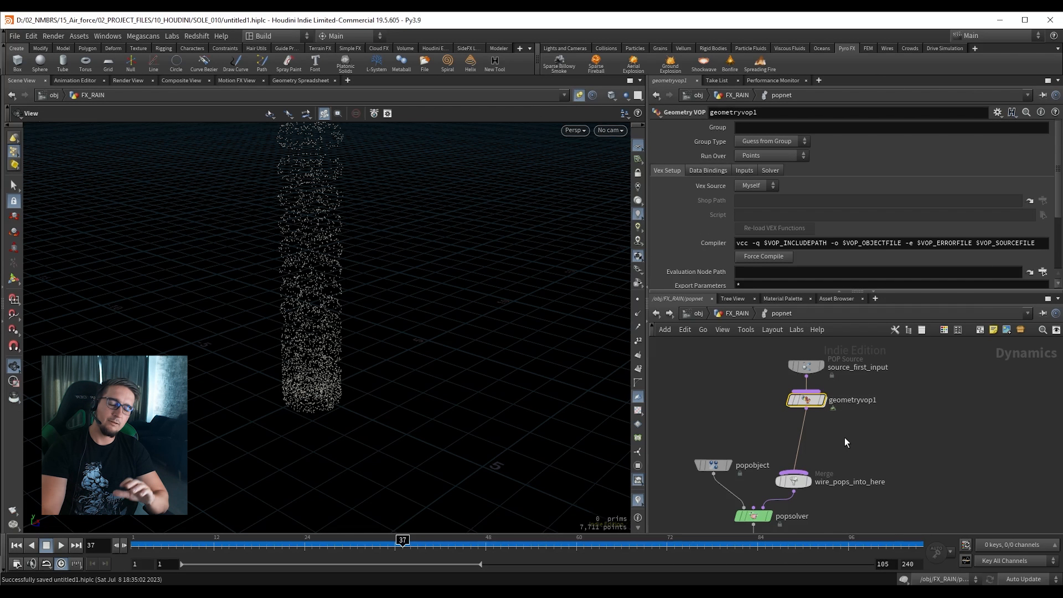